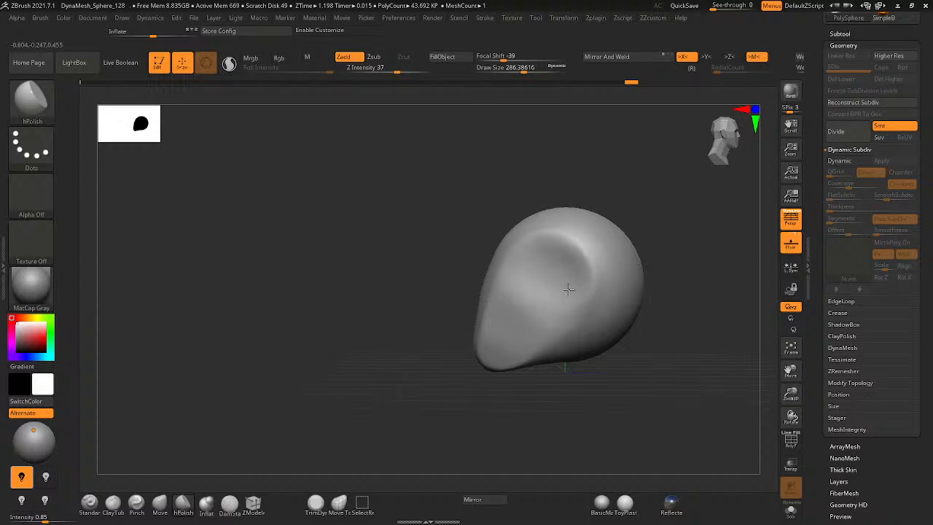
- Flatten the side of the head around the temple with the hPolish brush
key("ctrl")
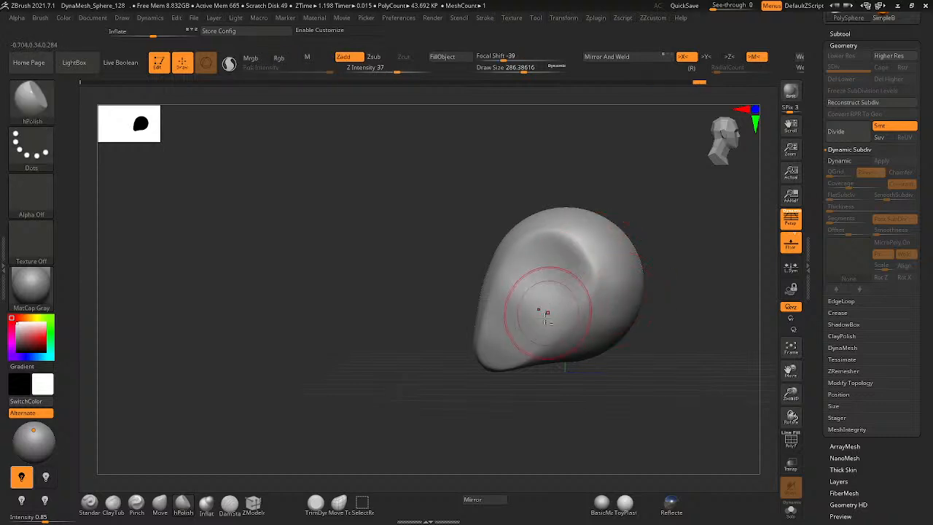
mouse_move(602, 368)
left_mouse_down()
mouse_move(585, 406)
mouse_move(567, 379)
mouse_move(614, 390)
mouse_move(593, 389)
mouse_move(631, 364)
mouse_move(546, 354)
mouse_move(565, 359)
left_mouse_up()
key("ctrl")
right_click_drag(565, 360, 619, 342, "ctrl")
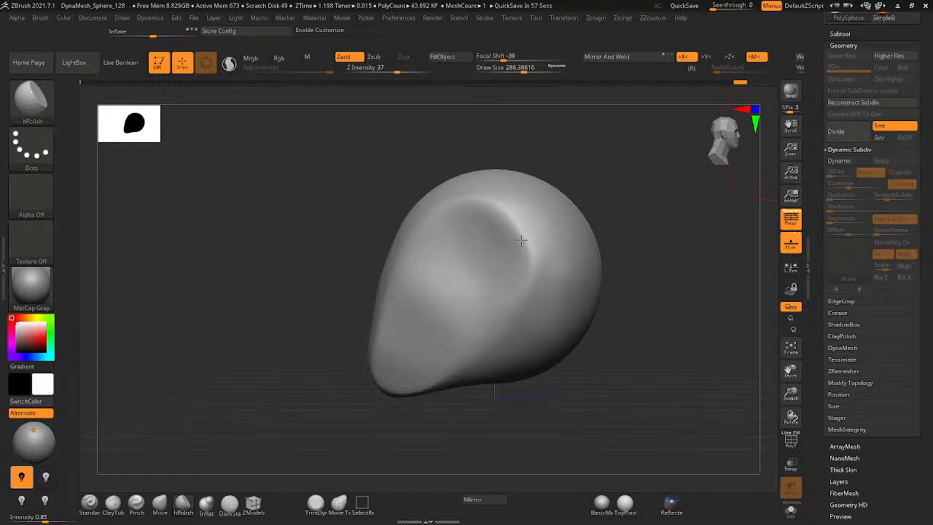
left_click_drag(521, 241, 492, 260)
left_click_drag(492, 261, 459, 285)
- Continue polishing the head's side plane toward the back and lower edge with hPolish
key("ctrl")
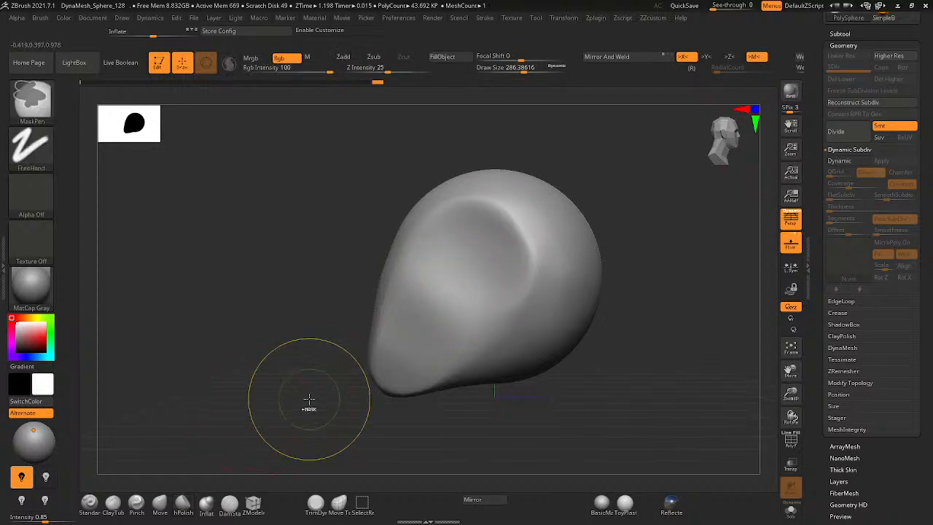
left_click(516, 301, "ctrl")
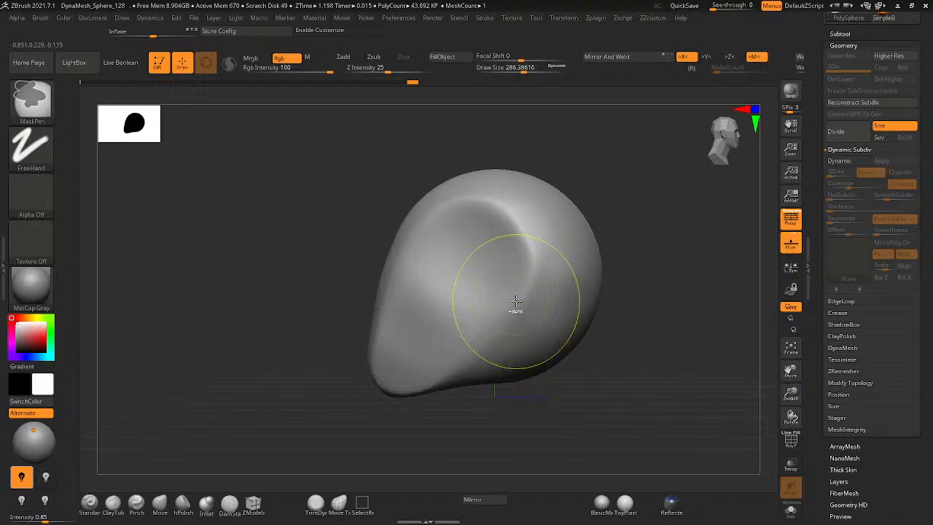
left_click_drag(515, 299, 527, 324)
mouse_move(547, 382)
left_mouse_down("alt")
mouse_move(508, 381)
mouse_move(529, 373)
mouse_move(556, 387)
mouse_move(485, 281)
left_mouse_up("alt")
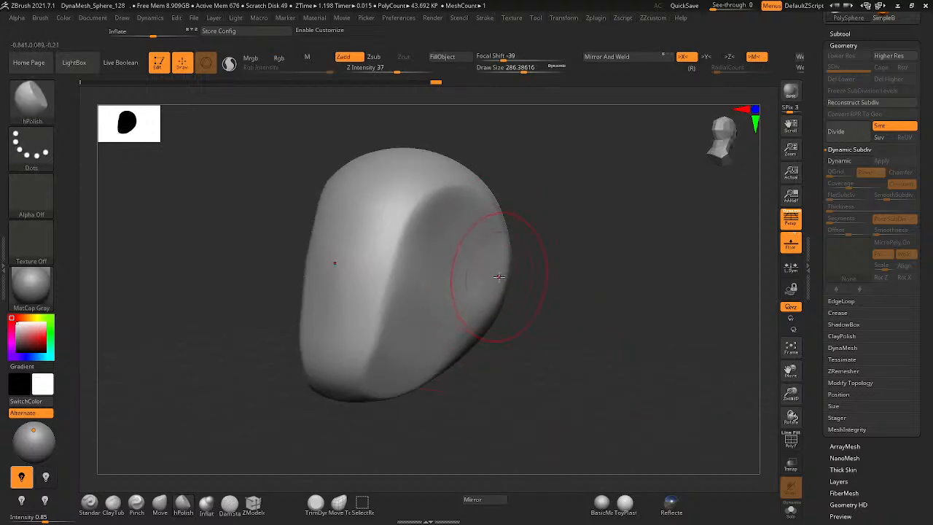
left_click_drag(526, 283, 531, 279)
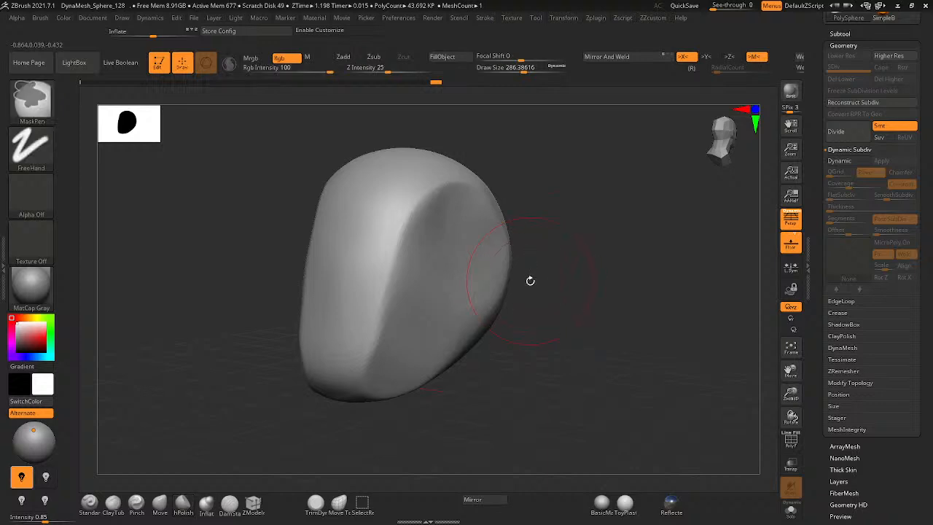
- Reshape the chin and lower jaw with the Move brush, adjusting them from the side and front
left_click(159, 503)
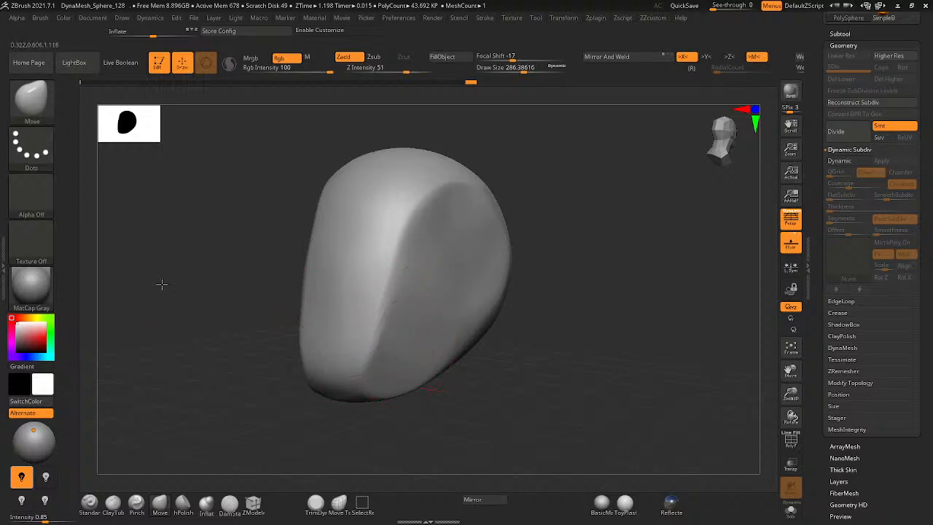
left_click_drag(160, 285, 138, 272)
right_click_drag(490, 344, 485, 308, "alt")
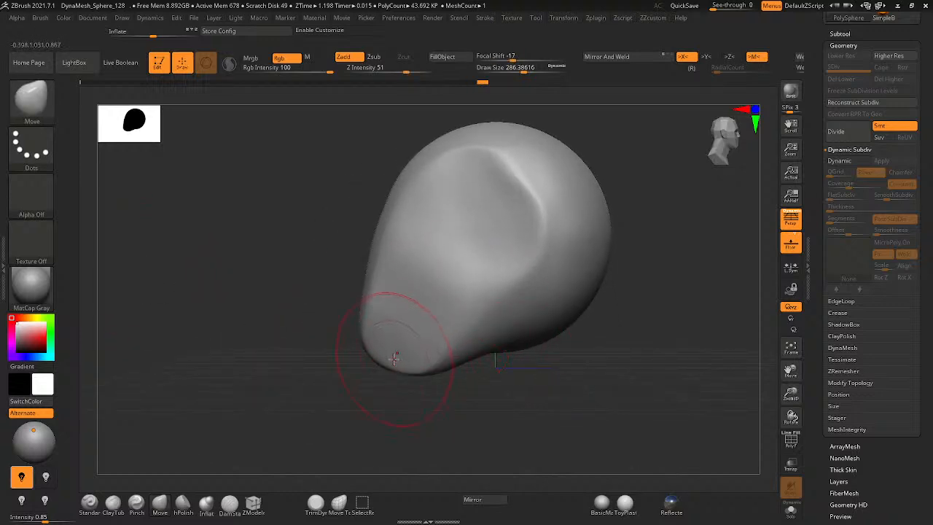
mouse_move(393, 357)
left_mouse_down()
mouse_move(388, 364)
mouse_move(419, 342)
left_mouse_up()
right_click_drag(418, 342, 496, 388)
mouse_move(325, 352)
left_mouse_down()
mouse_move(321, 368)
mouse_move(369, 385)
left_mouse_up()
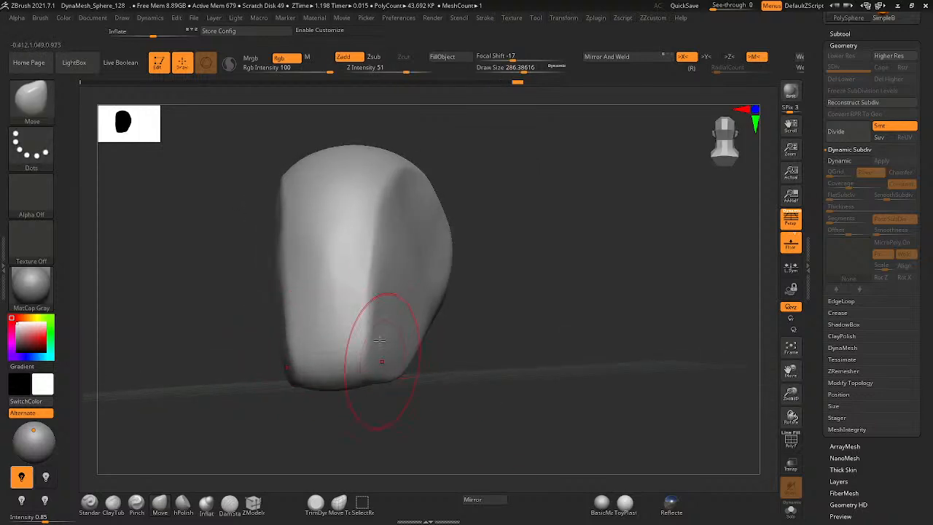
mouse_move(379, 338)
right_mouse_down()
mouse_move(316, 333)
mouse_move(340, 333)
mouse_move(396, 291)
right_mouse_up()
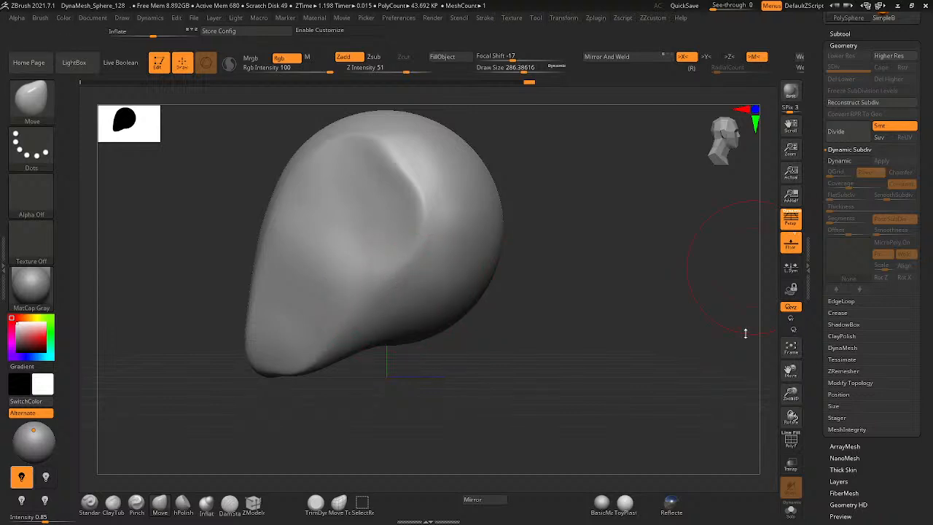
mouse_move(453, 248)
right_mouse_down()
mouse_move(441, 242)
mouse_move(459, 240)
mouse_move(428, 216)
right_mouse_up()
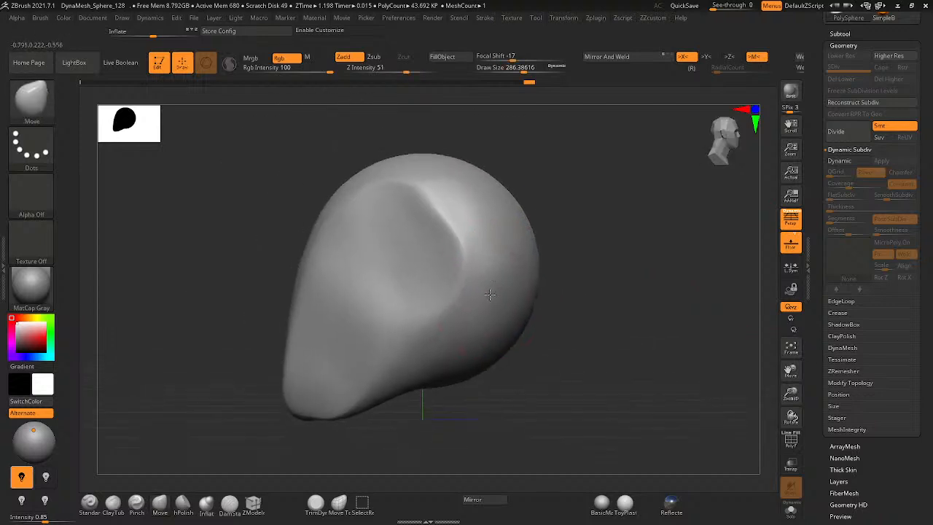
- Adjust the rear edge of the side plane with the Move brush and smooth the surface around it
mouse_move(428, 216)
left_mouse_down()
mouse_move(440, 208)
mouse_move(442, 250)
left_mouse_up()
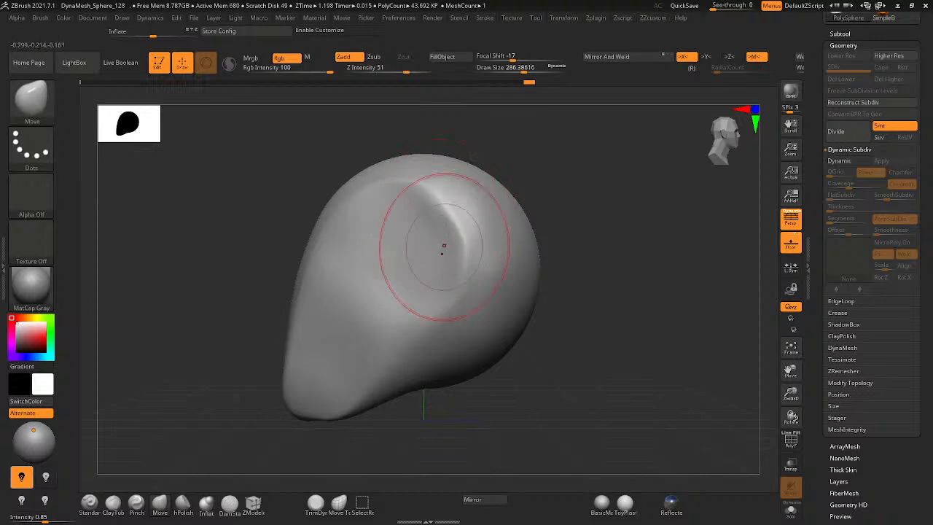
right_click_drag(572, 316, 604, 325)
mouse_move(438, 183)
left_mouse_down("shift")
mouse_move(495, 246)
mouse_move(493, 316)
left_mouse_up("shift")
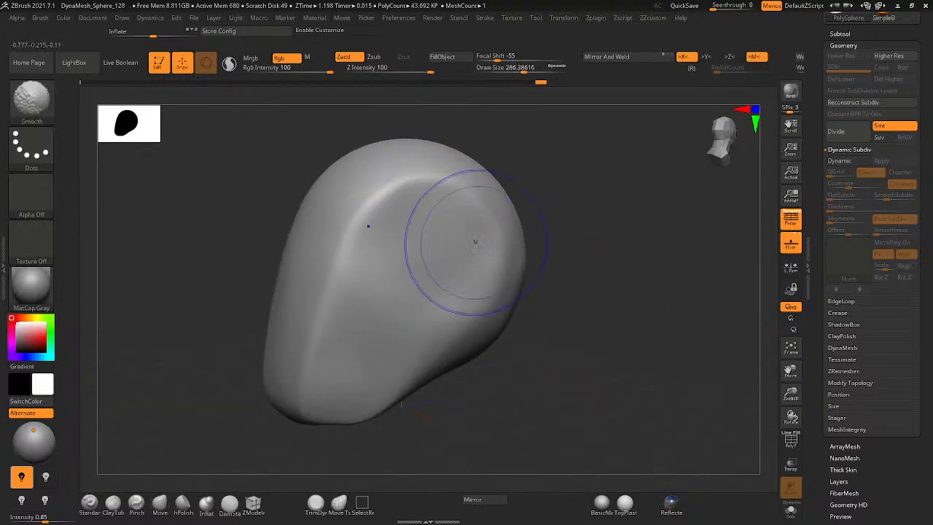
mouse_move(479, 313)
right_mouse_down()
mouse_move(423, 316)
mouse_move(537, 302)
mouse_move(485, 313)
mouse_move(489, 263)
mouse_move(538, 264)
mouse_move(479, 281)
mouse_move(546, 285)
right_mouse_up()
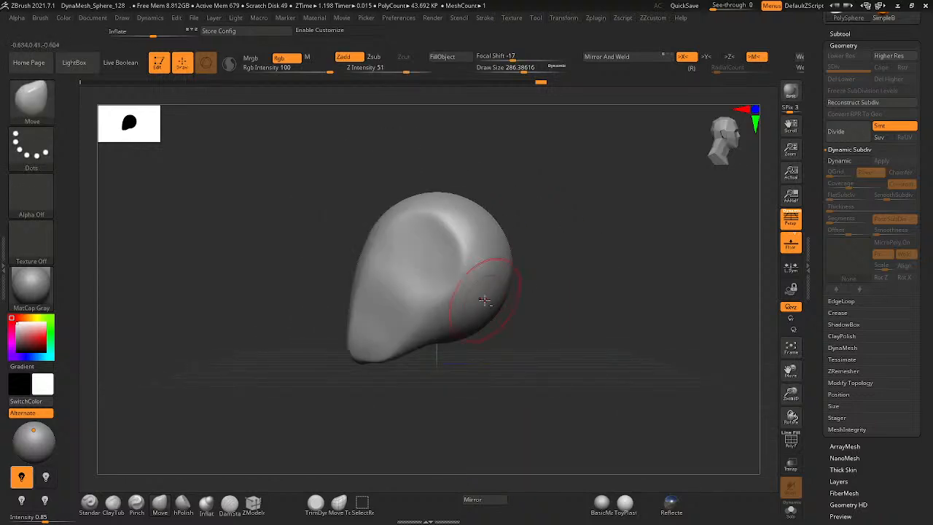
- Try to reshape the side of the head at temple level with the Move brush
right_click_drag(483, 302, 501, 264)
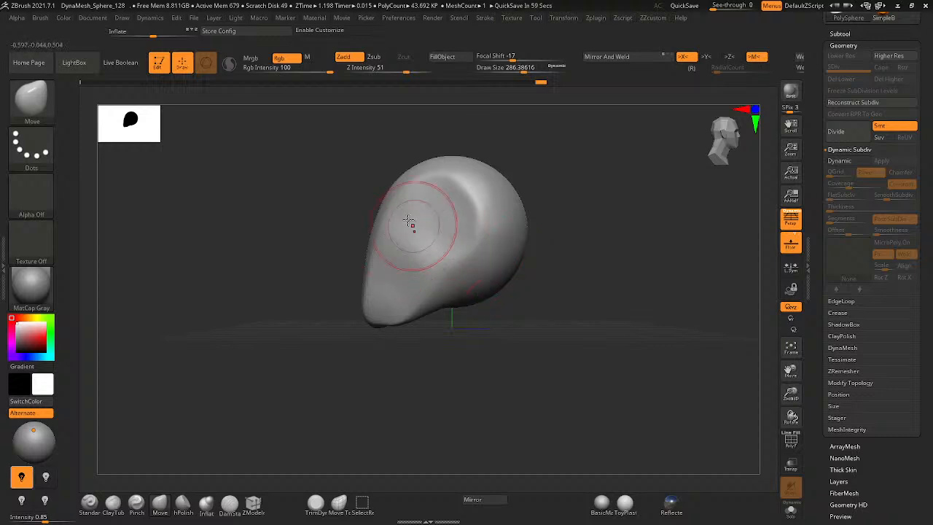
mouse_move(427, 214)
right_mouse_down()
mouse_move(441, 264)
mouse_move(424, 175)
right_mouse_up()
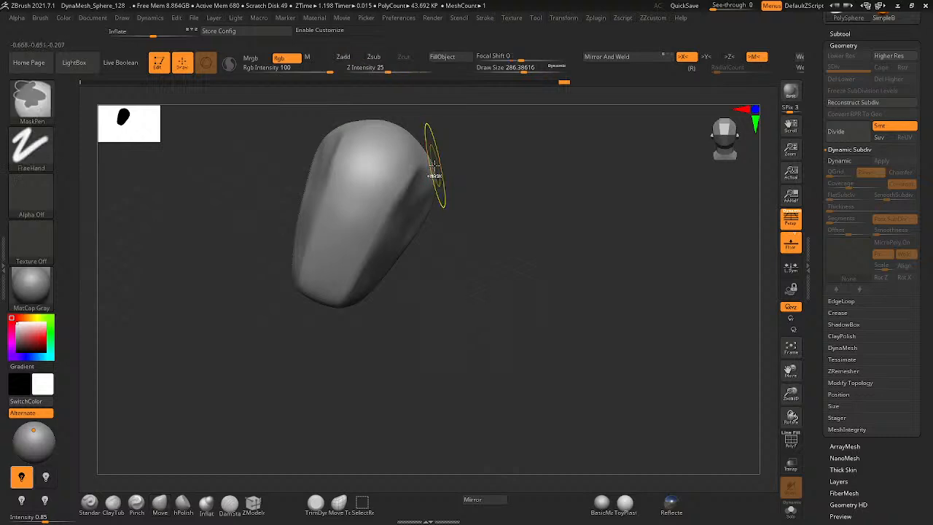
key("ctrl+shift+z")
key("ctrl+shift+z")
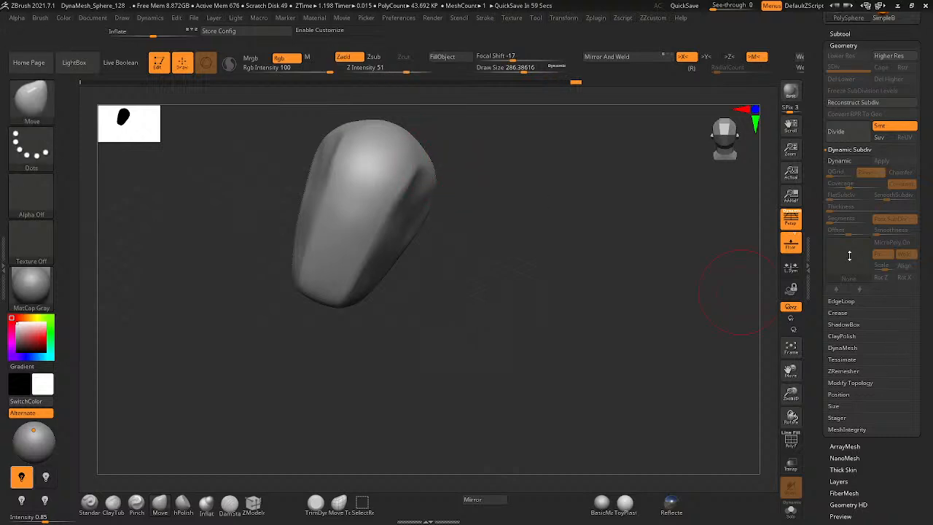
- Check the front-view face sketch in Photoshop and return to ZBrush
left_click(900, 5)
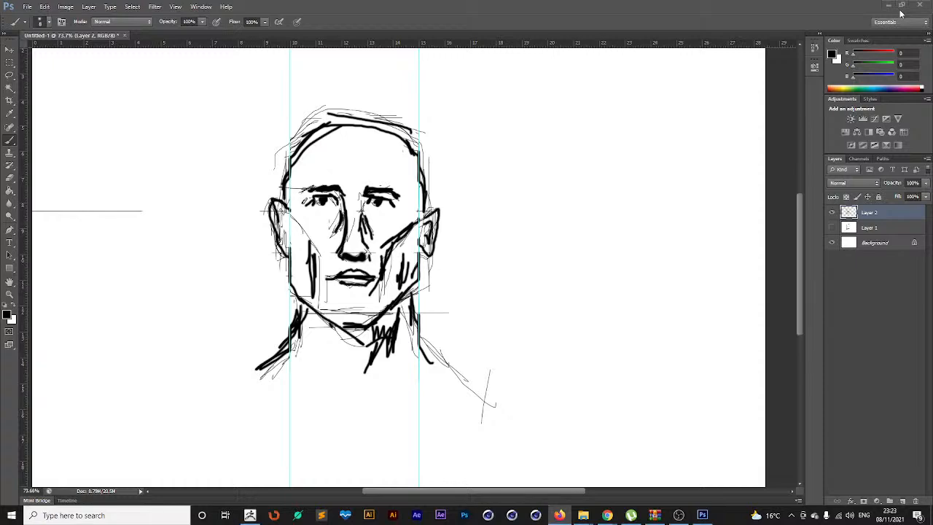
left_click(889, 5)
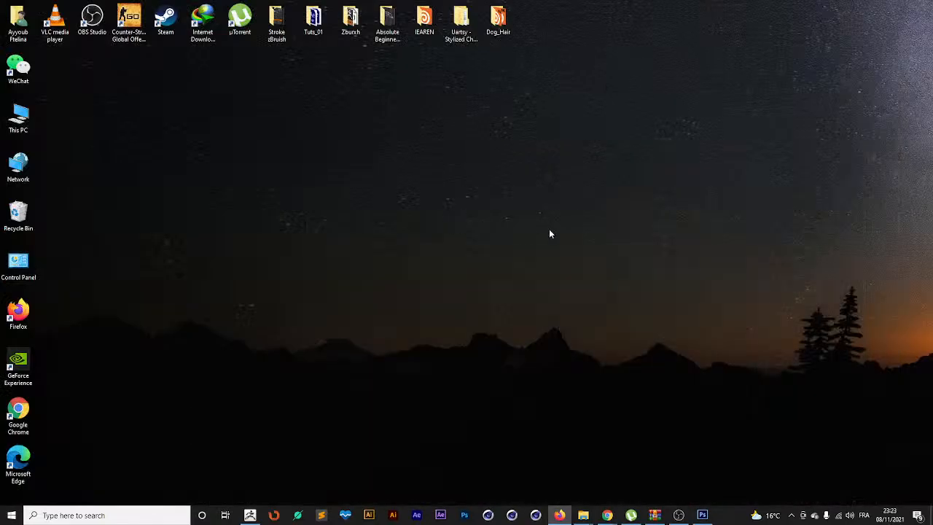
left_click(251, 515)
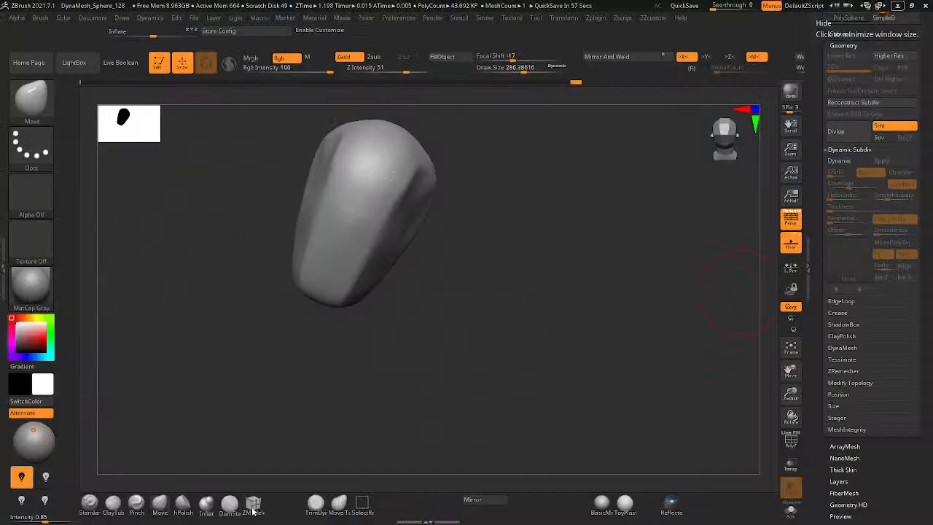
- Undo the last Move brush edits on the side of the head
key("ctrl+z")
key("ctrl+z")
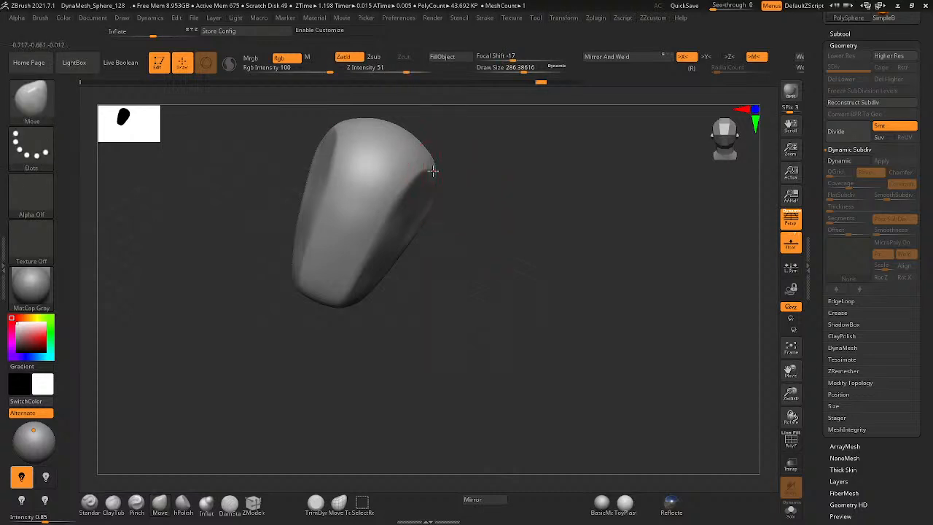
- Shape the underside of the jaw and its transition to the back of the skull with the Move brush
mouse_move(432, 183)
right_mouse_down("shift")
mouse_move(507, 229)
mouse_move(562, 192)
mouse_move(547, 246)
mouse_move(488, 237)
right_mouse_up("shift")
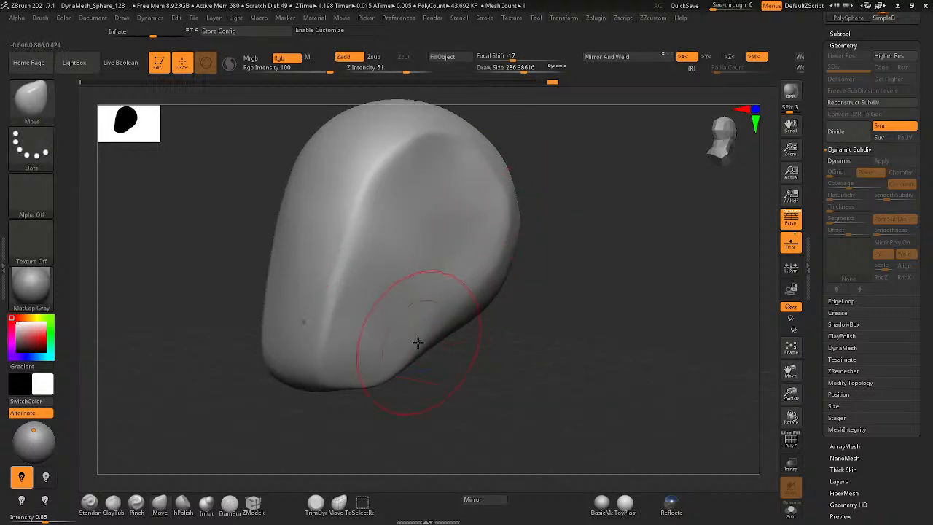
mouse_move(417, 342)
right_mouse_down()
mouse_move(346, 404)
mouse_move(342, 391)
mouse_move(358, 383)
right_mouse_up()
key("shift")
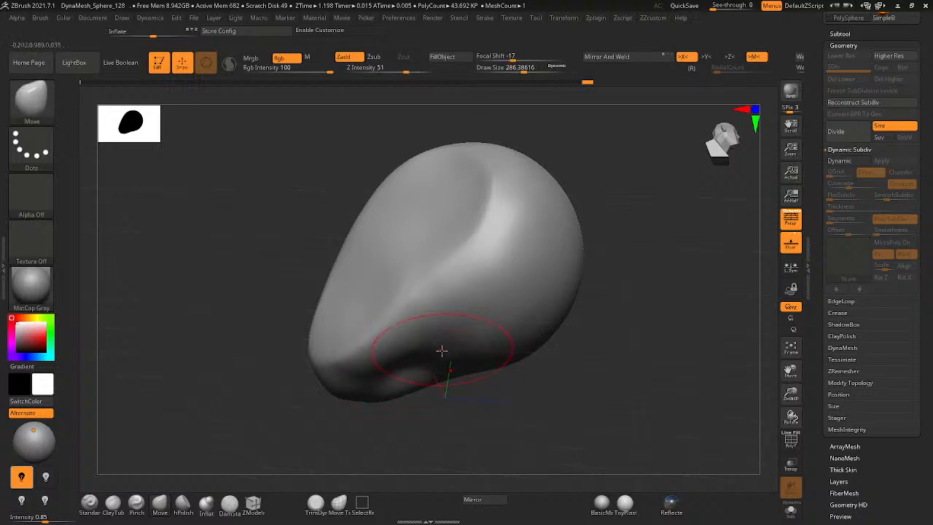
right_click_drag(381, 348, 434, 433)
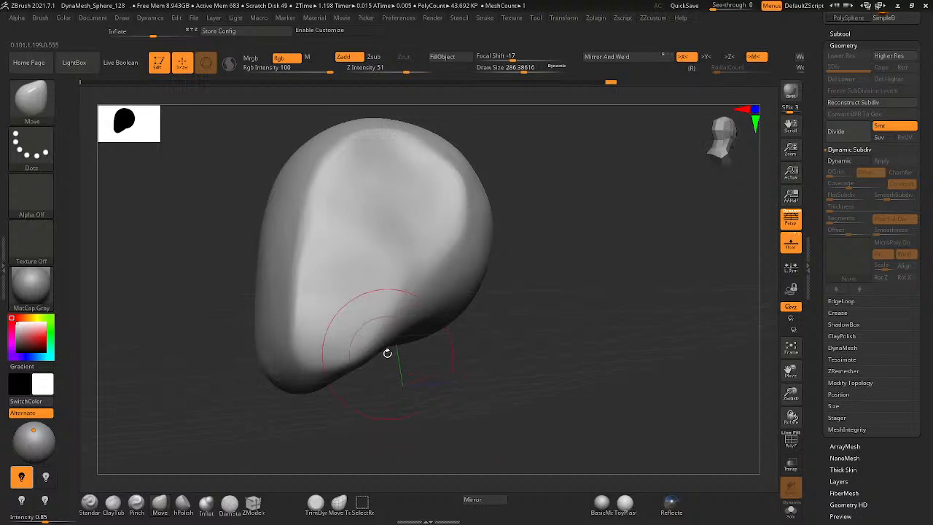
mouse_move(381, 363)
right_mouse_down()
mouse_move(357, 362)
mouse_move(375, 367)
mouse_move(380, 325)
right_mouse_up()
- Flatten the chin and lower jaw surfaces with the hPolish brush
left_click(183, 503)
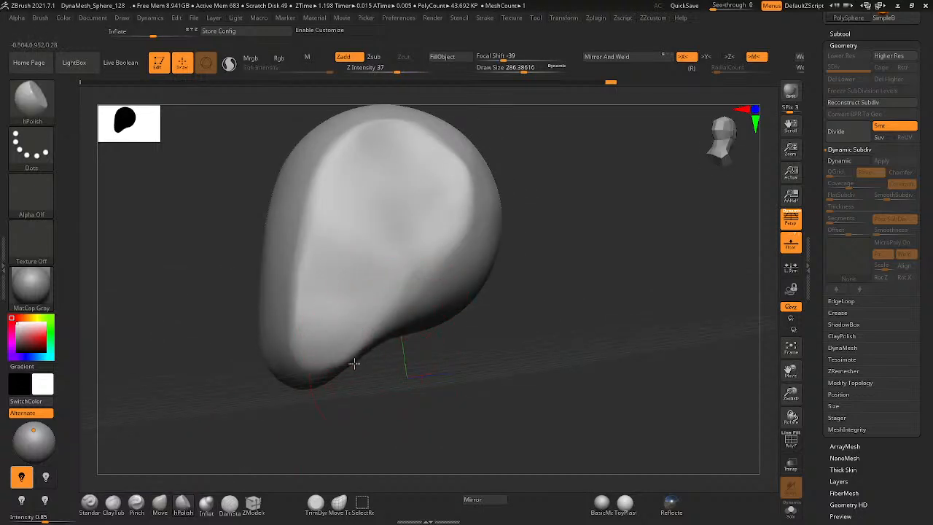
mouse_move(354, 365)
right_mouse_down()
mouse_move(306, 329)
mouse_move(380, 361)
right_mouse_up()
mouse_move(433, 348)
right_mouse_down()
mouse_move(452, 339)
mouse_move(419, 342)
right_mouse_up()
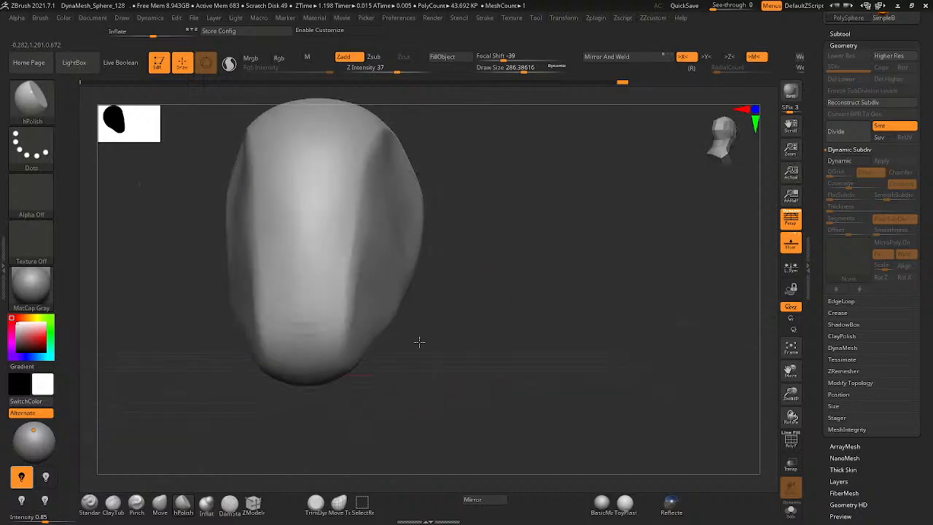
right_click_drag(497, 310, 450, 285, "ctrl")
key("super")
left_click(577, 265)
mouse_move(581, 263)
right_mouse_down()
mouse_move(508, 284)
mouse_move(390, 293)
mouse_move(512, 299)
right_mouse_up()
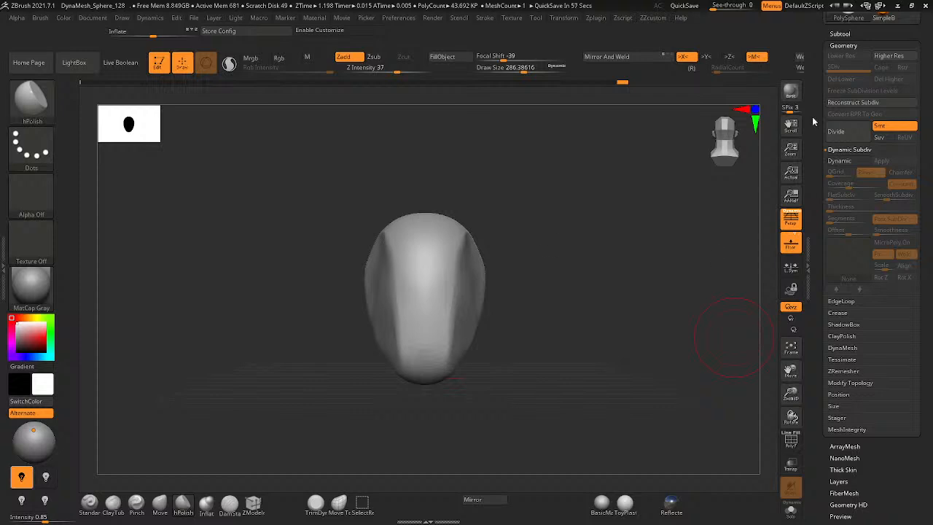
- Soften the temple edges on both sides of the forehead, checking the head from the front and side
mouse_move(467, 255)
right_mouse_down()
mouse_move(412, 263)
mouse_move(452, 312)
right_mouse_up()
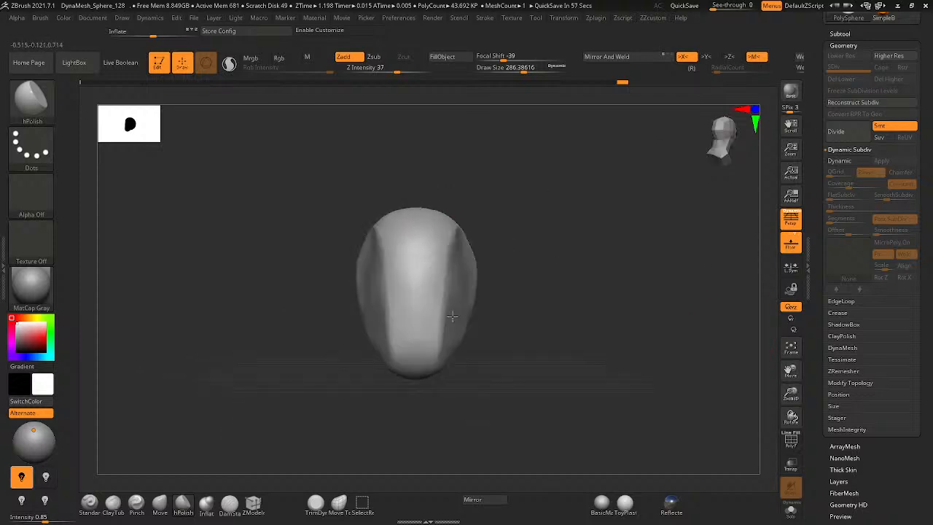
right_click_drag(477, 281, 465, 233)
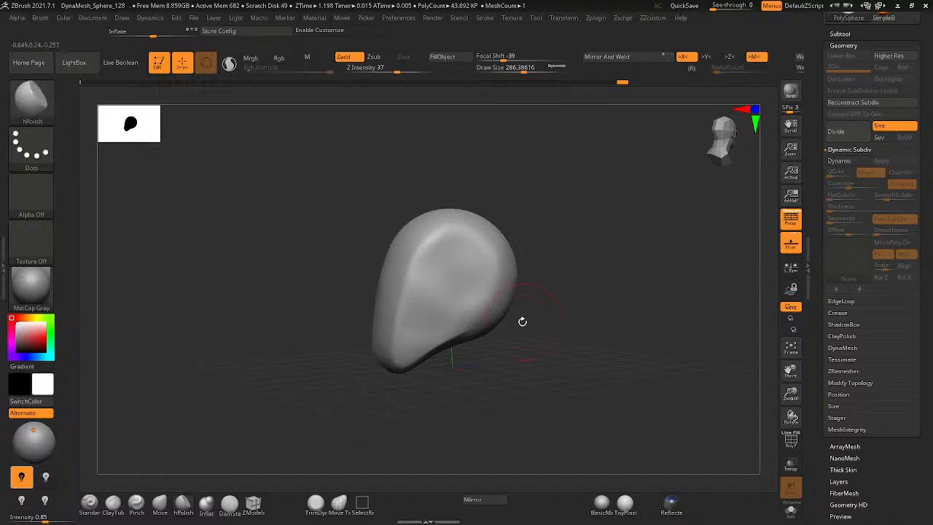
mouse_move(520, 319)
right_mouse_down()
mouse_move(462, 313)
mouse_move(492, 322)
mouse_move(527, 316)
mouse_move(484, 298)
mouse_move(610, 339)
mouse_move(621, 355)
mouse_move(436, 254)
right_mouse_up()
key("shift")
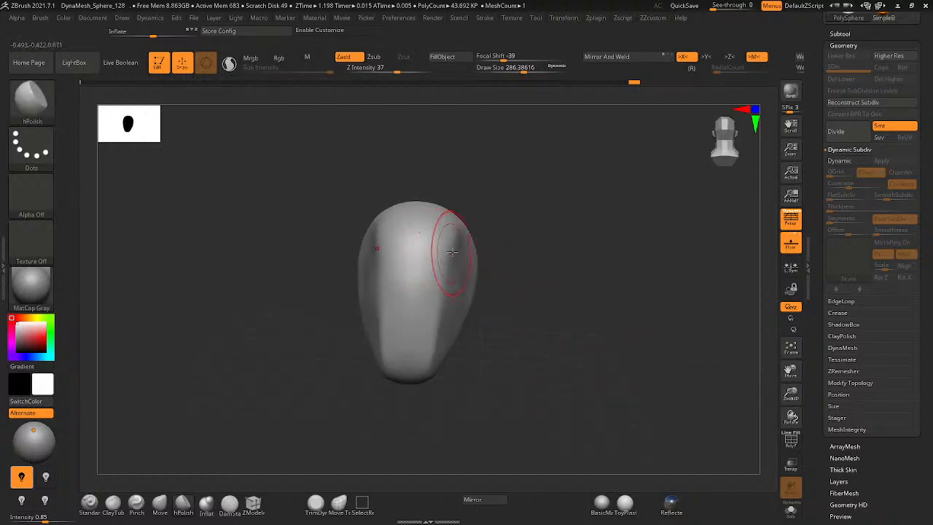
- Refine the jaw and cheek contour with the Move brush from the front and below
left_click(161, 503)
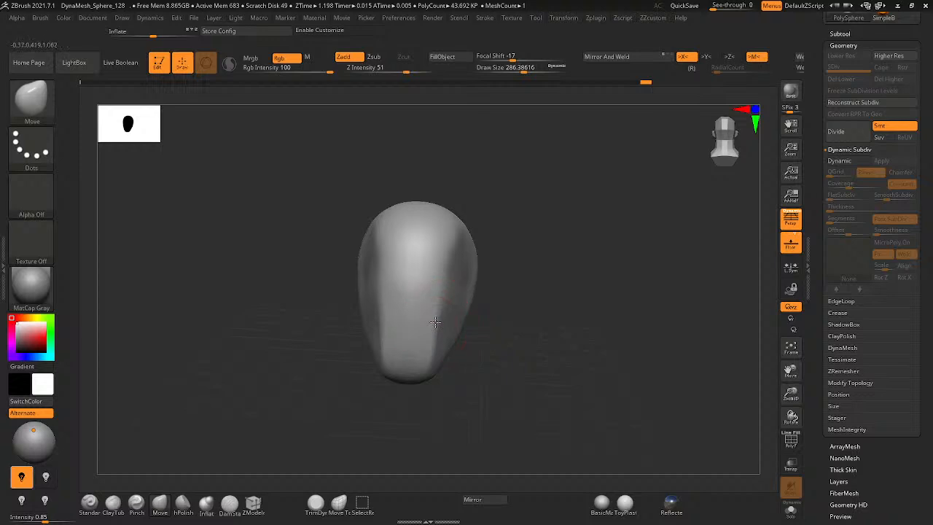
right_click_drag(426, 327, 369, 311)
mouse_move(444, 313)
right_mouse_down("alt")
mouse_move(459, 294)
mouse_move(429, 278)
mouse_move(442, 285)
mouse_move(456, 262)
mouse_move(427, 346)
right_mouse_up("alt")
- Try masking a round neck area on the underside of the head and undo the mask
key("ctrl")
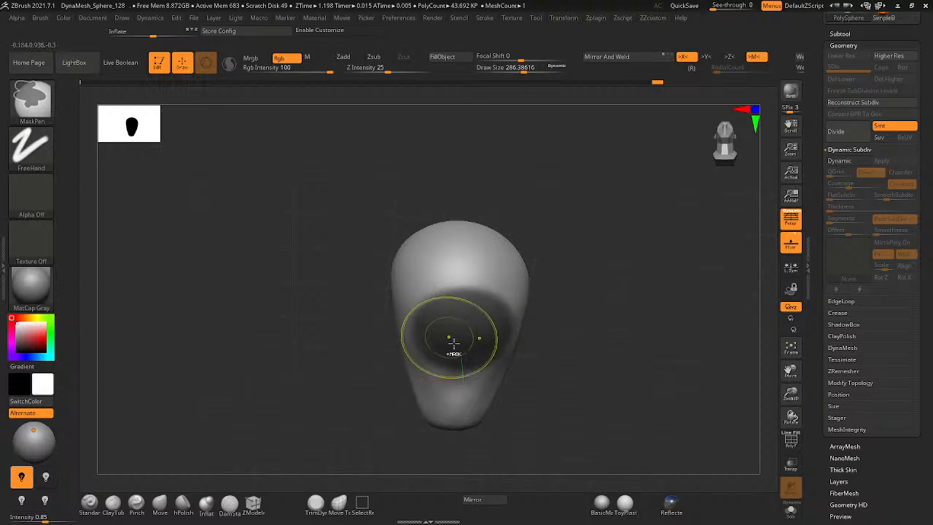
left_click(454, 343, "ctrl")
left_click(456, 340, "ctrl")
key("ctrl+z")
key("ctrl+z")
key("ctrl+z")
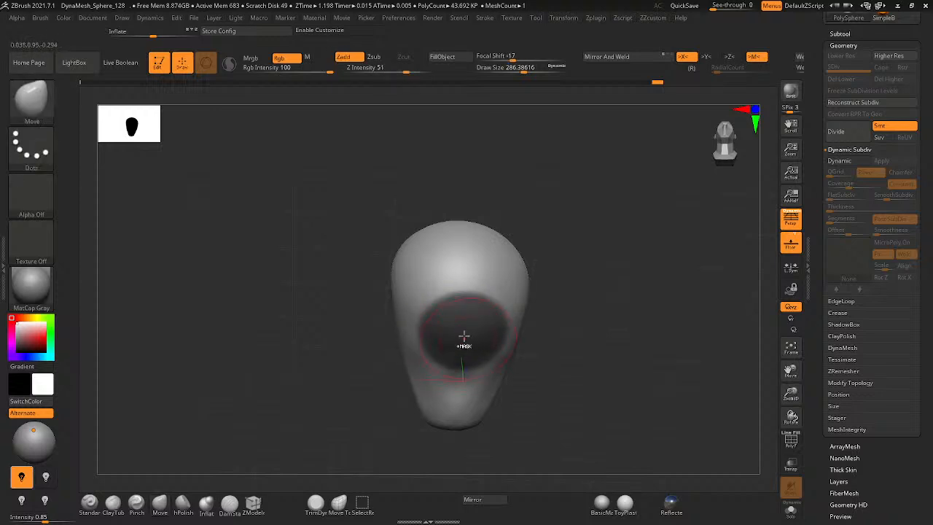
- Mask a round patch on the skull's underside and pull out a short neck stub with the Move brush
left_click(462, 334, "ctrl")
key("ctrl")
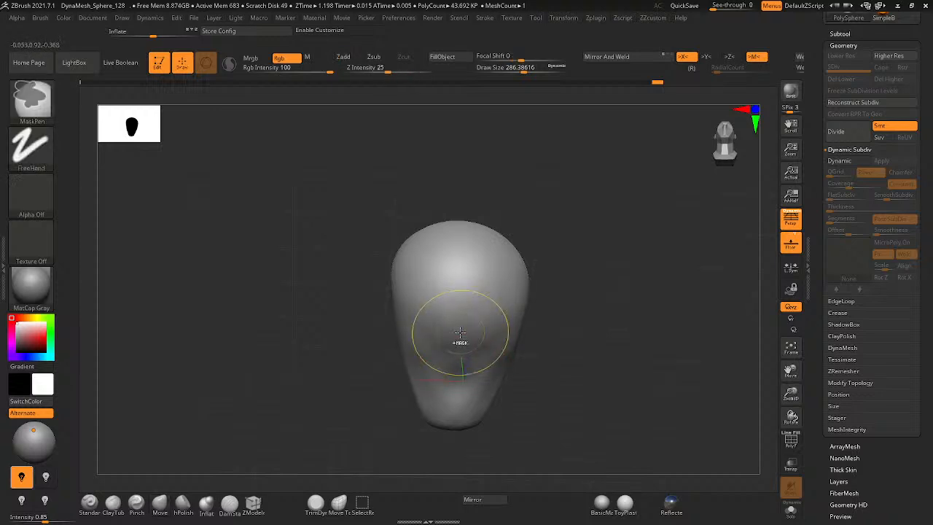
mouse_move(497, 359)
right_mouse_down()
mouse_move(495, 336)
mouse_move(561, 344)
mouse_move(444, 308)
right_mouse_up()
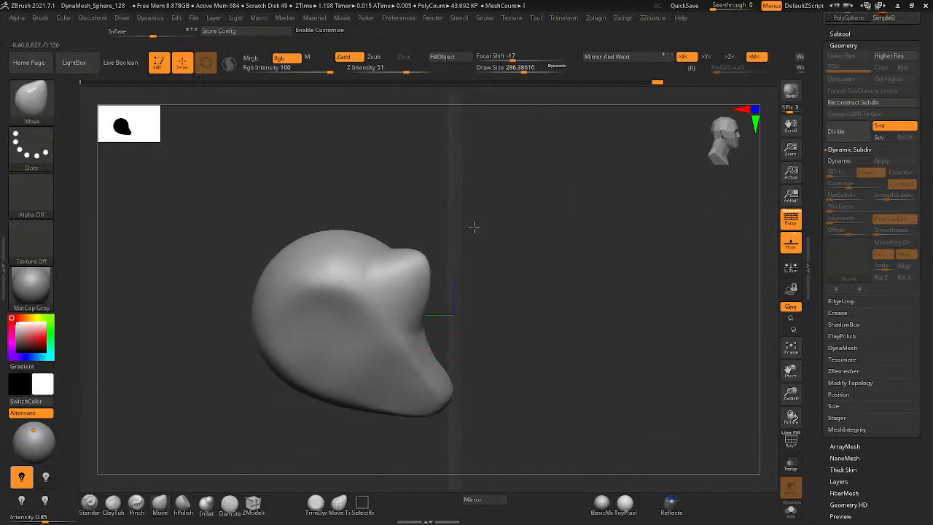
- Undo the neck stub, mask a round neck area on the skull's underside and invert the mask
key("ctrl")
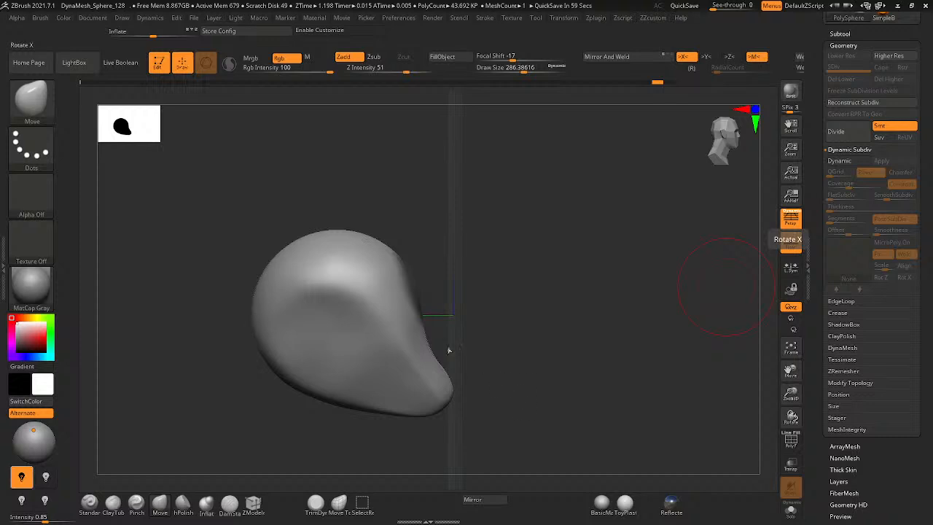
right_click_drag(449, 350, 558, 371)
mouse_move(335, 122)
right_mouse_down("alt")
mouse_move(467, 227)
mouse_move(530, 369)
right_mouse_up("alt")
mouse_move(530, 369)
right_mouse_down("alt")
mouse_move(424, 314)
mouse_move(427, 242)
mouse_move(334, 325)
mouse_move(410, 328)
mouse_move(371, 267)
mouse_move(354, 260)
right_mouse_up("alt")
mouse_move(421, 325)
right_mouse_down("alt")
mouse_move(494, 329)
mouse_move(583, 378)
mouse_move(506, 317)
mouse_move(515, 316)
mouse_move(448, 291)
mouse_move(471, 286)
right_mouse_up("alt")
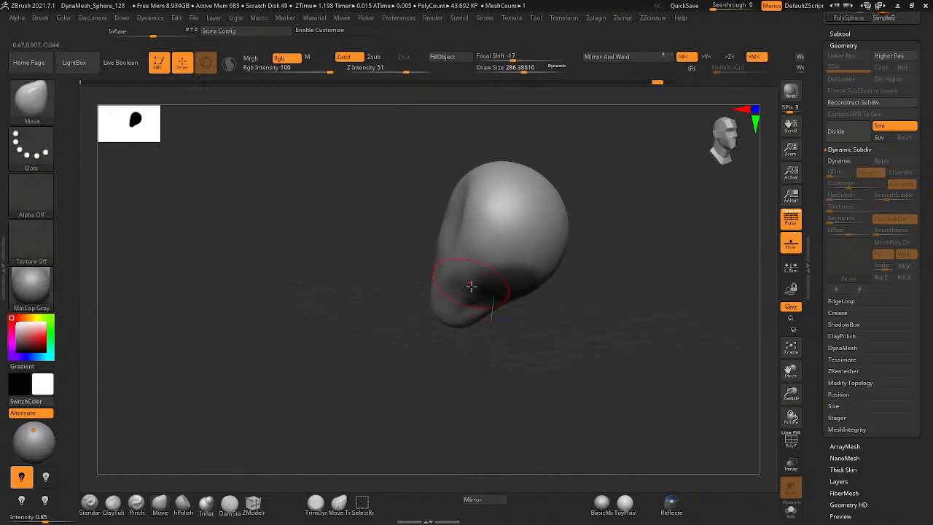
left_click(587, 306, "ctrl")
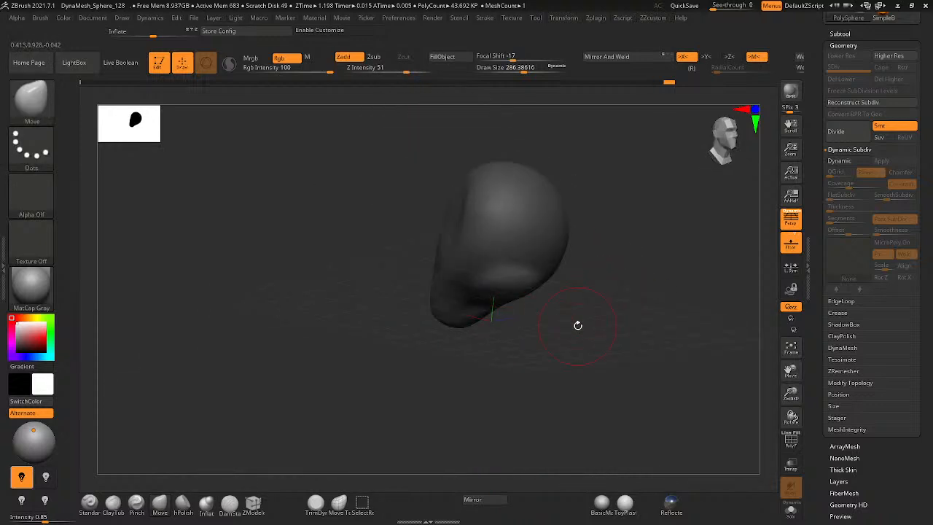
- Extend the unmasked patch straight down into a long neck with the transform gizmo and clear the mask
mouse_move(513, 371)
right_mouse_down()
mouse_move(514, 396)
mouse_move(527, 354)
mouse_move(551, 390)
right_mouse_up()
key("w")
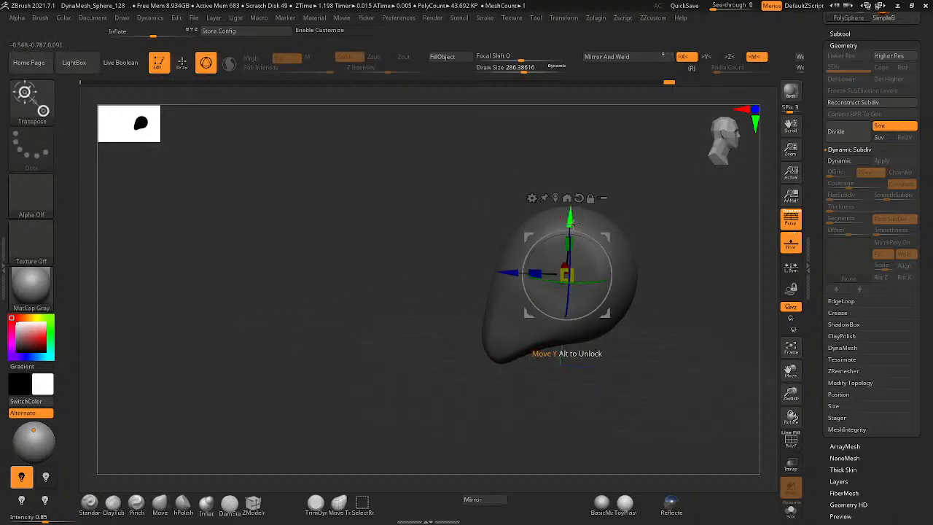
left_click_drag(572, 219, 571, 290)
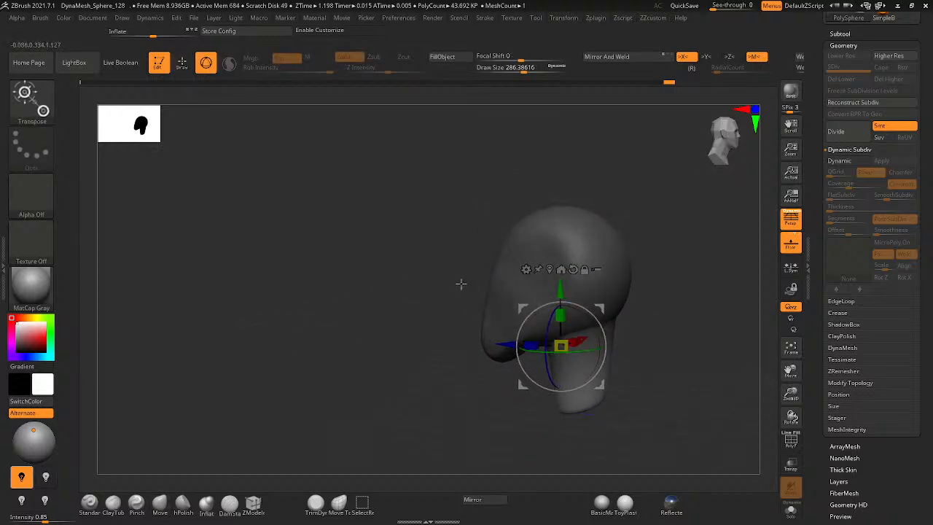
right_click_drag(462, 283, 317, 302)
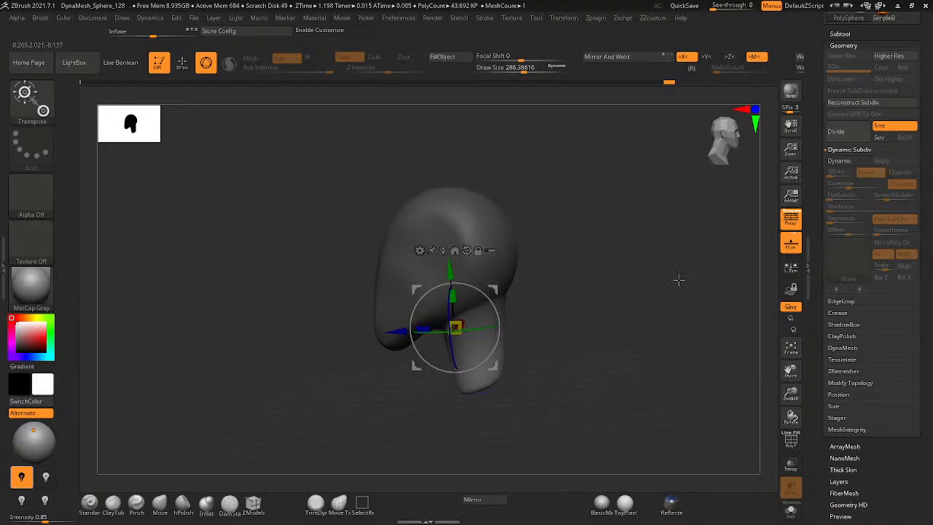
left_click_drag(669, 290, 573, 331, "ctrl")
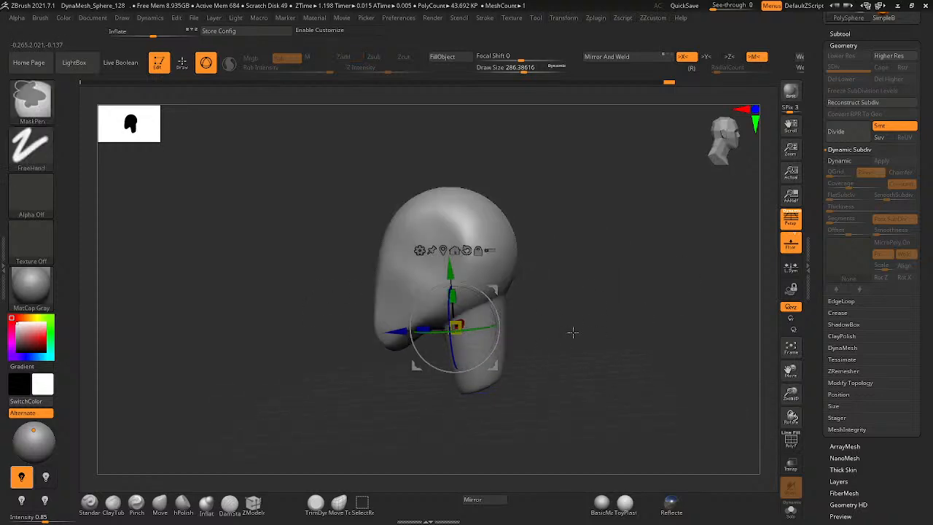
- Return to Draw mode and smooth the transition between the back of the skull and the neck
left_click(174, 67)
mouse_move(496, 301)
right_mouse_down("alt")
mouse_move(617, 240)
mouse_move(472, 293)
mouse_move(610, 260)
mouse_move(433, 270)
mouse_move(456, 277)
right_mouse_up("alt")
mouse_move(487, 266)
left_mouse_down()
mouse_move(474, 275)
mouse_move(579, 249)
left_mouse_up()
key("ctrl+z")
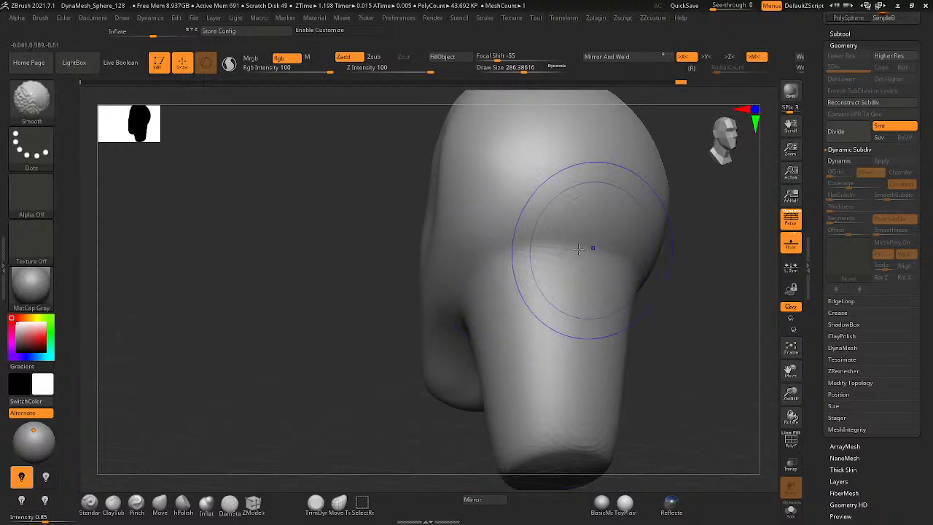
- Reshape the neck's lower end with the Move brush and undo the last pull at its back
mouse_move(552, 343)
right_mouse_down()
mouse_move(611, 358)
mouse_move(542, 250)
mouse_move(578, 295)
mouse_move(546, 358)
right_mouse_up()
left_click_drag(546, 358, 571, 406)
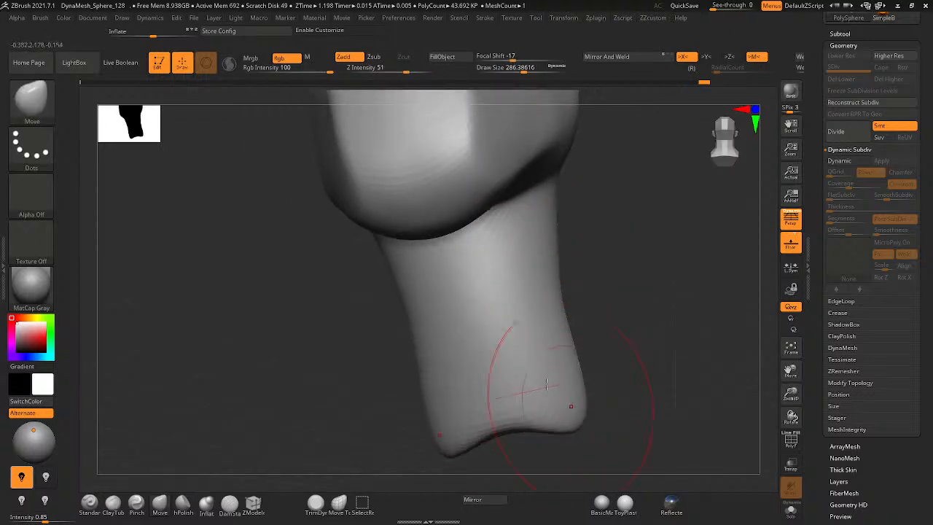
left_click_drag(493, 365, 499, 394)
right_click_drag(484, 382, 386, 388)
left_click_drag(565, 409, 633, 403)
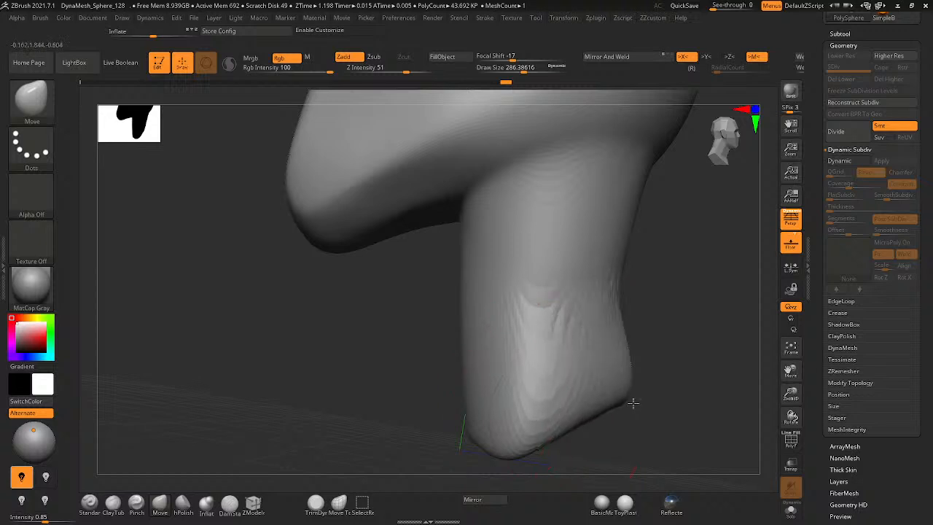
key("ctrl+z")
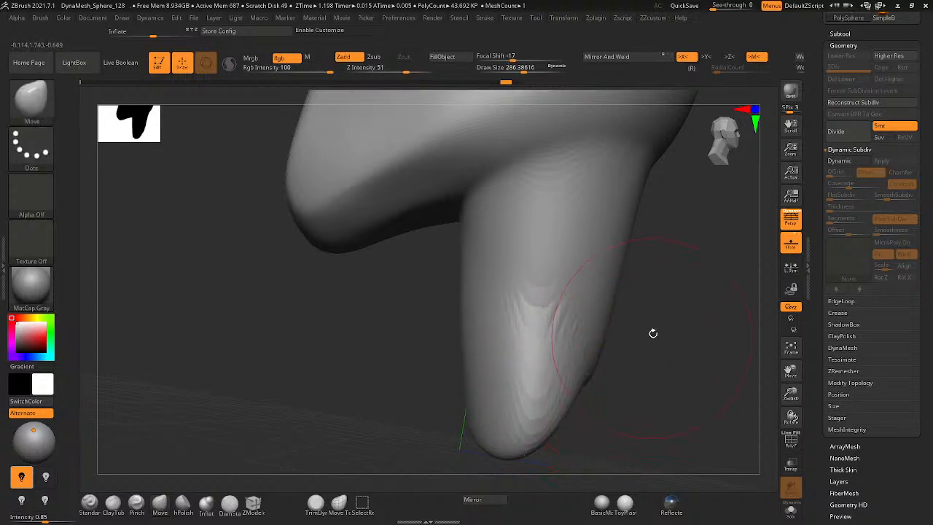
- Pull the neck's lower end down and outward into a fuller base, and remesh it with DynaMesh
left_click_drag(587, 381, 589, 433)
left_click_drag(599, 330, 620, 329)
mouse_move(565, 333)
right_mouse_down()
mouse_move(597, 310)
mouse_move(535, 412)
mouse_move(535, 299)
mouse_move(554, 316)
mouse_move(513, 323)
right_mouse_up()
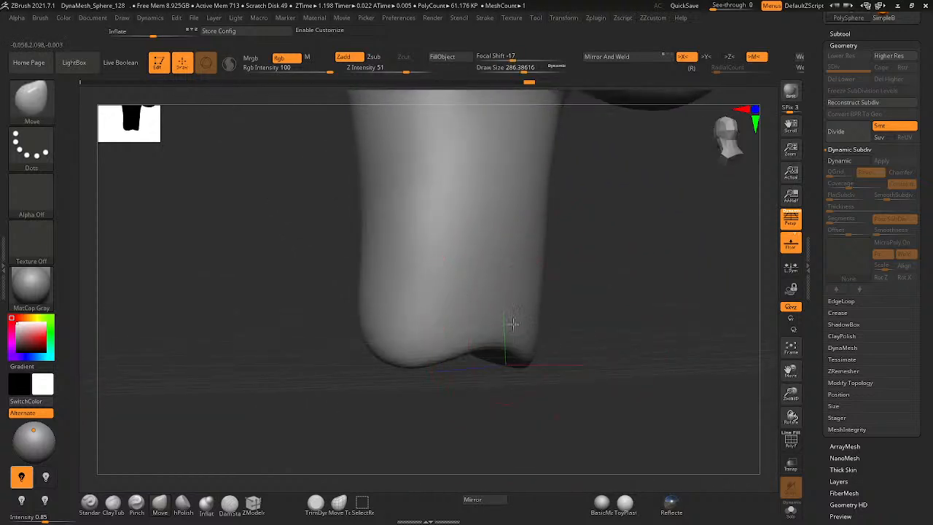
left_click_drag(513, 324, 533, 338)
left_click_drag(653, 272, 599, 326, "ctrl")
- Widen the back of the neck base with the Move brush, smooth its surface and update the DynaMesh
right_click_drag(599, 326, 569, 317)
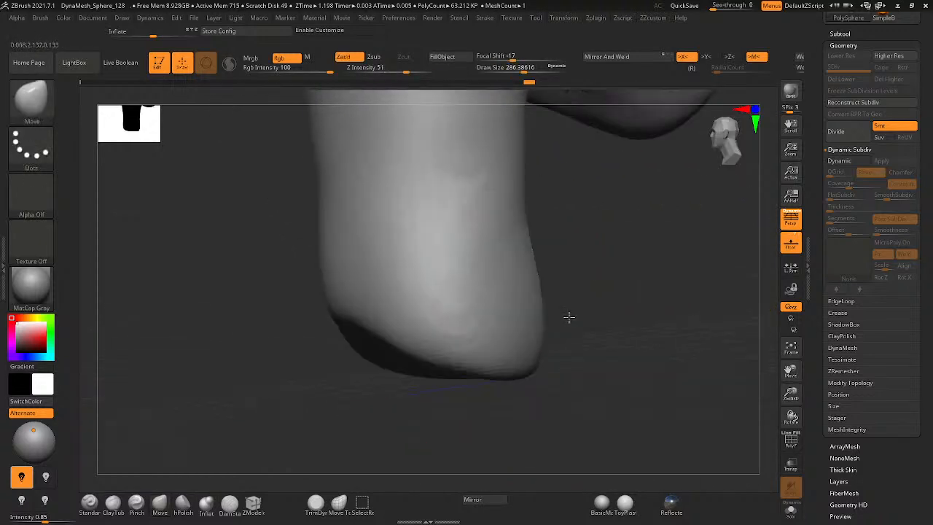
mouse_move(435, 255)
left_mouse_down()
mouse_move(428, 300)
mouse_move(348, 298)
left_mouse_up()
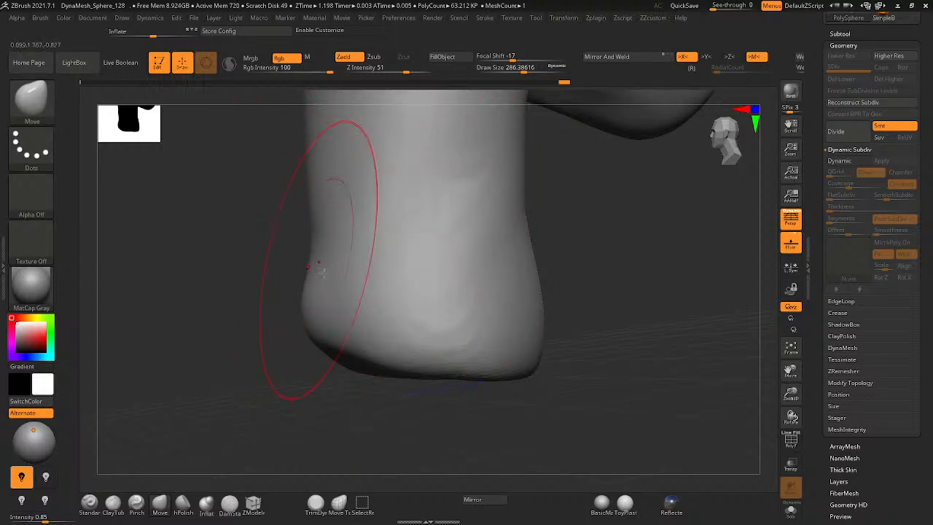
left_click_drag(345, 276, 307, 316)
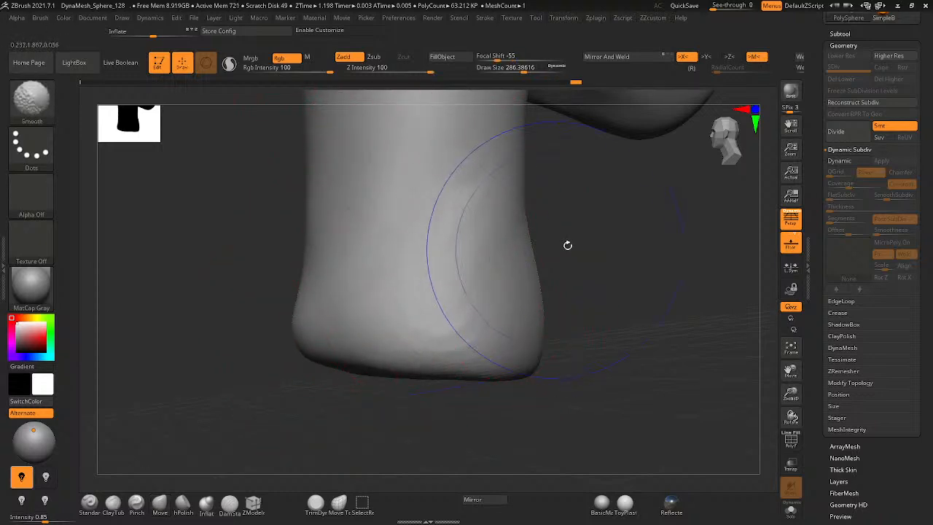
left_click_drag(566, 245, 616, 260, "shift")
left_click_drag(681, 240, 654, 304, "ctrl")
- Refine the corner where the jaw meets the neck and enlarge the draw size to about 492
mouse_move(654, 304)
right_mouse_down()
mouse_move(579, 243)
mouse_move(564, 267)
mouse_move(581, 228)
mouse_move(554, 219)
mouse_move(576, 225)
mouse_move(437, 229)
right_mouse_up()
mouse_move(501, 212)
right_mouse_down("ctrl")
mouse_move(481, 212)
mouse_move(462, 229)
right_mouse_up("ctrl")
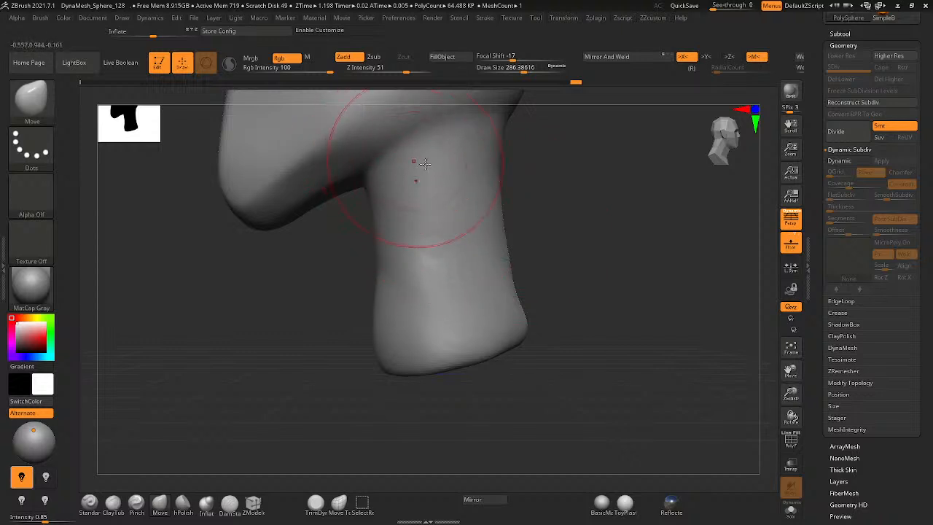
mouse_move(438, 167)
right_mouse_down("alt")
mouse_move(363, 204)
mouse_move(411, 252)
mouse_move(430, 241)
right_mouse_up("alt")
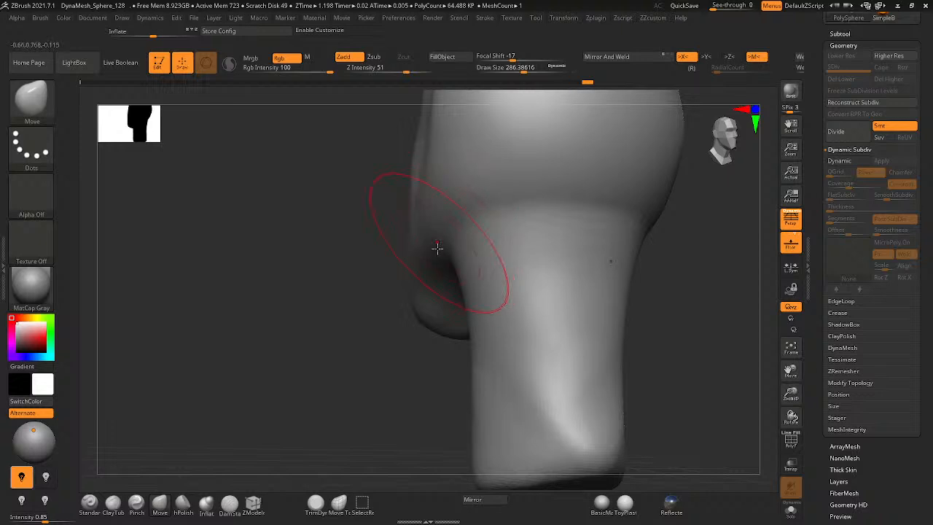
right_click(396, 277)
left_click_drag(392, 279, 408, 280)
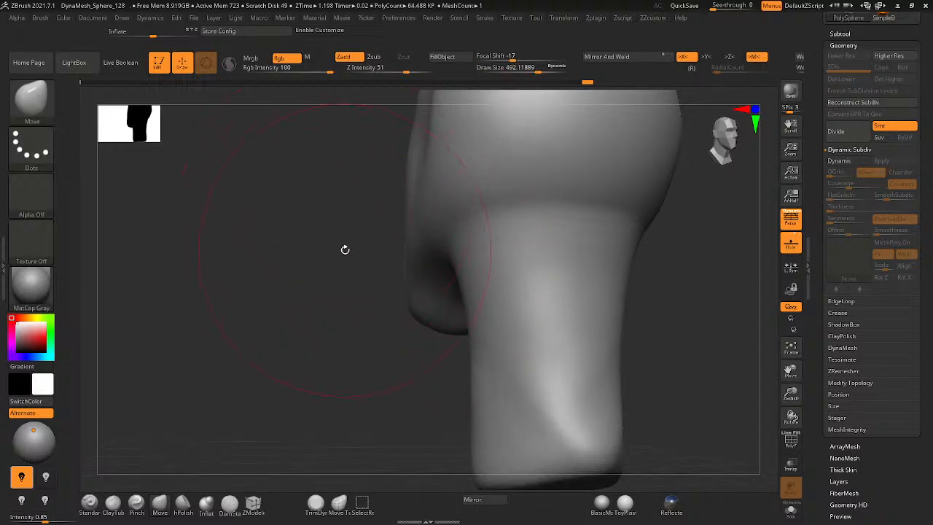
- Set the draw size to about 207 and flatten the chin's underside with the hPolish brush
mouse_move(345, 250)
right_mouse_down("alt")
mouse_move(275, 248)
mouse_move(337, 249)
right_mouse_up("alt")
right_click_drag(337, 250, 277, 263, "ctrl")
right_click_drag(342, 270, 326, 267, "alt")
right_click(327, 267)
left_click_drag(326, 266, 305, 266)
right_click_drag(318, 304, 575, 373)
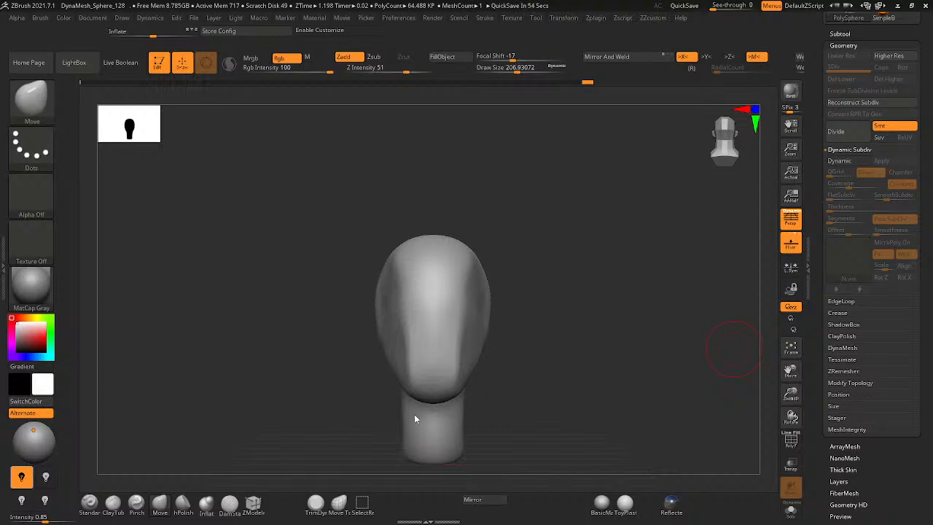
right_click_drag(488, 379, 597, 329, "ctrl")
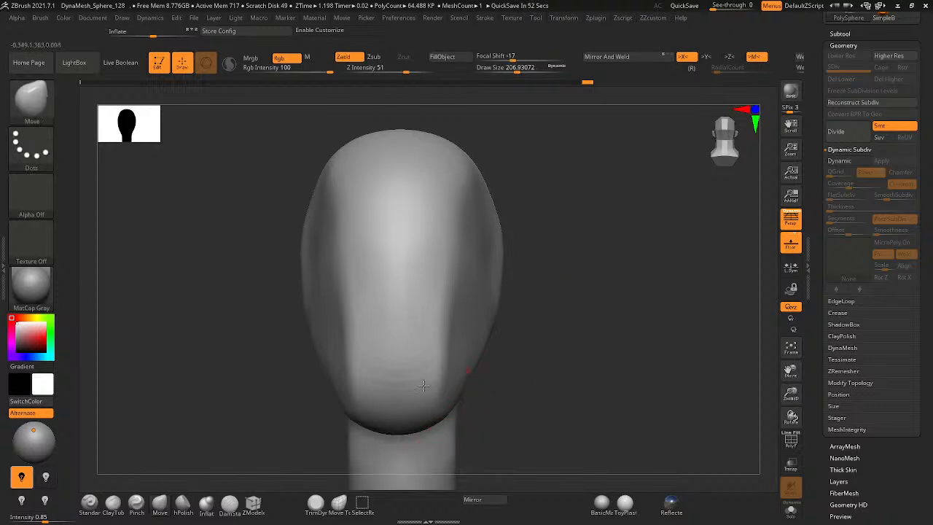
mouse_move(440, 412)
right_mouse_down()
mouse_move(411, 306)
mouse_move(423, 321)
mouse_move(508, 328)
mouse_move(442, 323)
right_mouse_up()
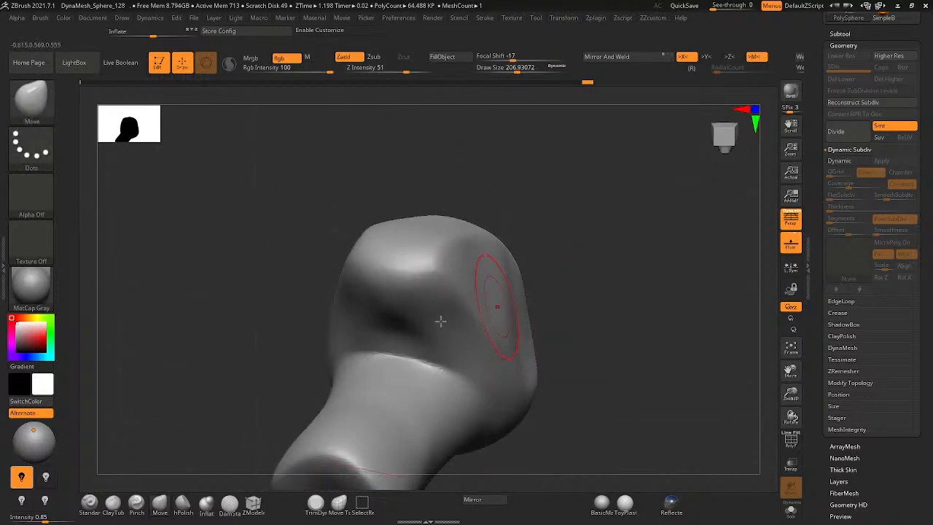
left_click(183, 503)
mouse_move(400, 271)
left_mouse_down()
mouse_move(390, 286)
mouse_move(398, 298)
mouse_move(383, 280)
mouse_move(401, 271)
mouse_move(387, 277)
mouse_move(404, 262)
mouse_move(397, 257)
left_mouse_up()
- Smooth the hard edges around the chin and along the underside of the jaw
left_click_drag(610, 340, 541, 327, "shift")
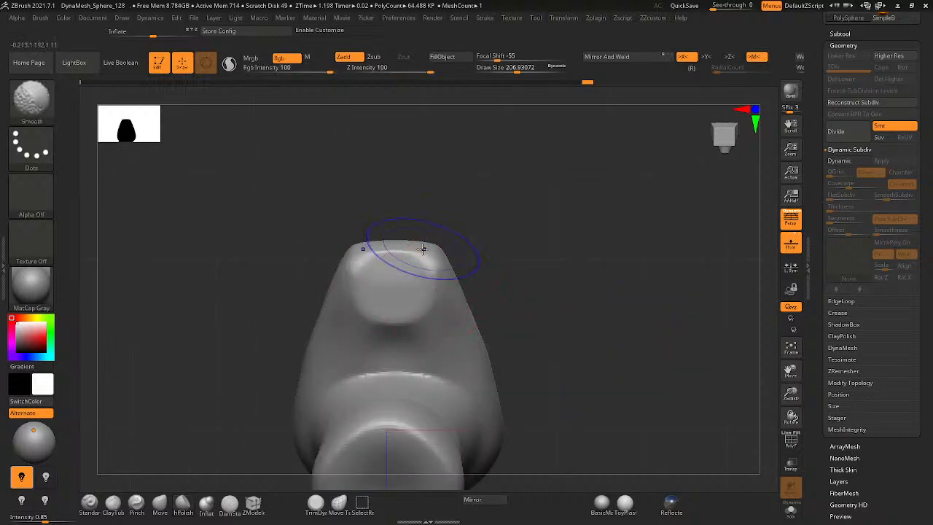
mouse_move(423, 248)
left_mouse_down("shift")
mouse_move(456, 304)
mouse_move(450, 298)
mouse_move(456, 336)
left_mouse_up("shift")
left_click_drag(437, 270, 440, 312, "shift")
mouse_move(510, 321)
left_mouse_down()
mouse_move(364, 379)
mouse_move(411, 340)
left_mouse_up()
- Polish the jawline and the underside of the jaw toward the back of the neck with hPolish
mouse_move(468, 293)
left_mouse_down()
mouse_move(431, 311)
mouse_move(438, 321)
mouse_move(481, 314)
left_mouse_up()
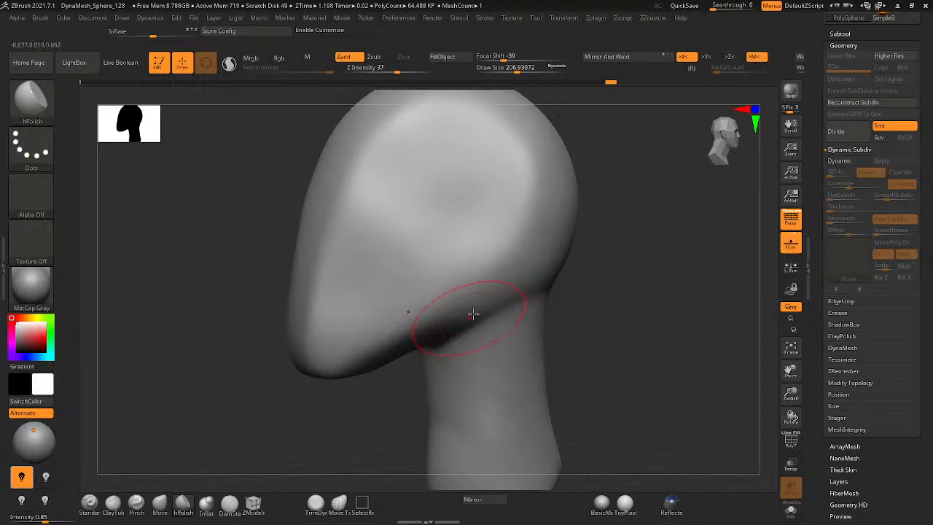
right_click_drag(473, 314, 489, 321)
left_click_drag(496, 292, 462, 307)
right_click_drag(479, 289, 459, 327)
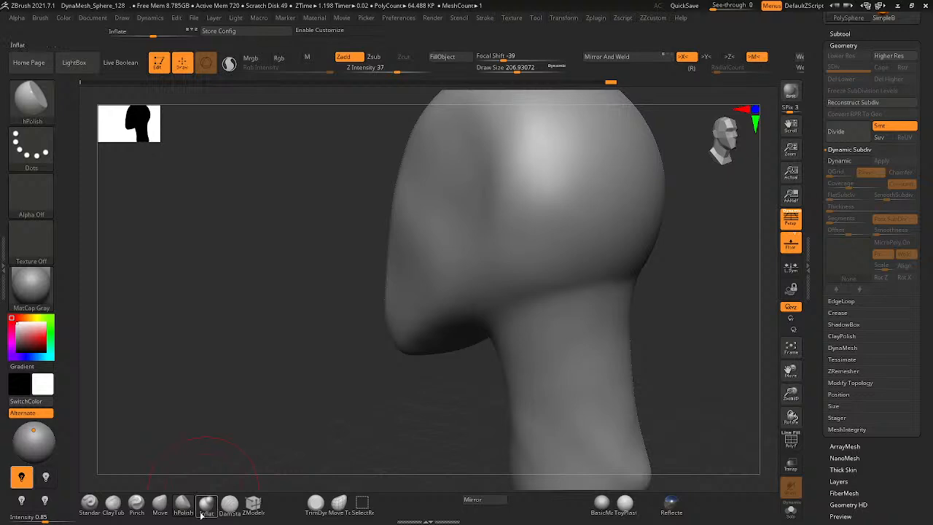
mouse_move(496, 303)
left_mouse_down()
mouse_move(446, 304)
mouse_move(433, 343)
left_mouse_up()
mouse_move(433, 343)
right_mouse_down()
mouse_move(583, 283)
mouse_move(609, 286)
mouse_move(379, 389)
mouse_move(448, 350)
mouse_move(379, 279)
mouse_move(354, 292)
mouse_move(393, 292)
right_mouse_up()
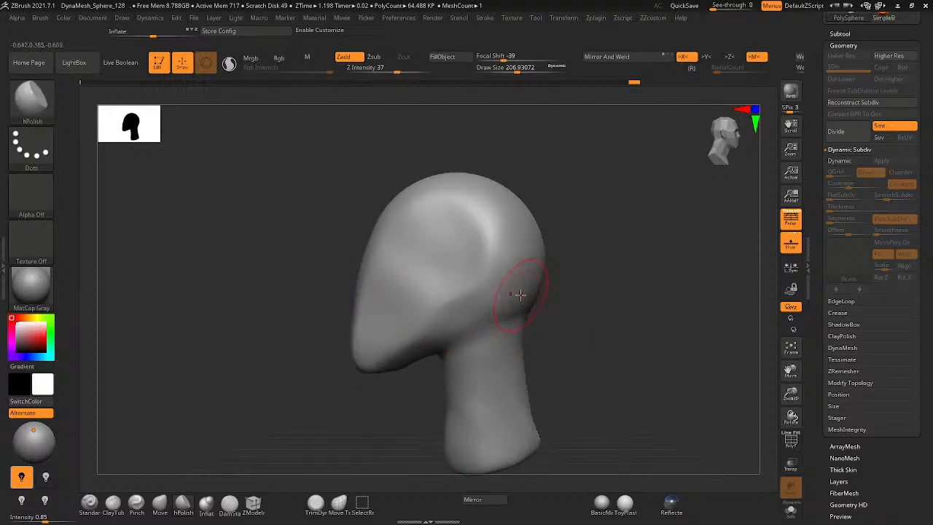
- Polish and smooth the rear jaw corner below the ear area, clearing the mask brushed there
mouse_move(501, 333)
left_mouse_down()
mouse_move(464, 299)
mouse_move(457, 333)
mouse_move(469, 294)
mouse_move(488, 341)
left_mouse_up()
mouse_move(483, 302)
left_mouse_down("shift")
mouse_move(473, 294)
mouse_move(478, 301)
left_mouse_up("shift")
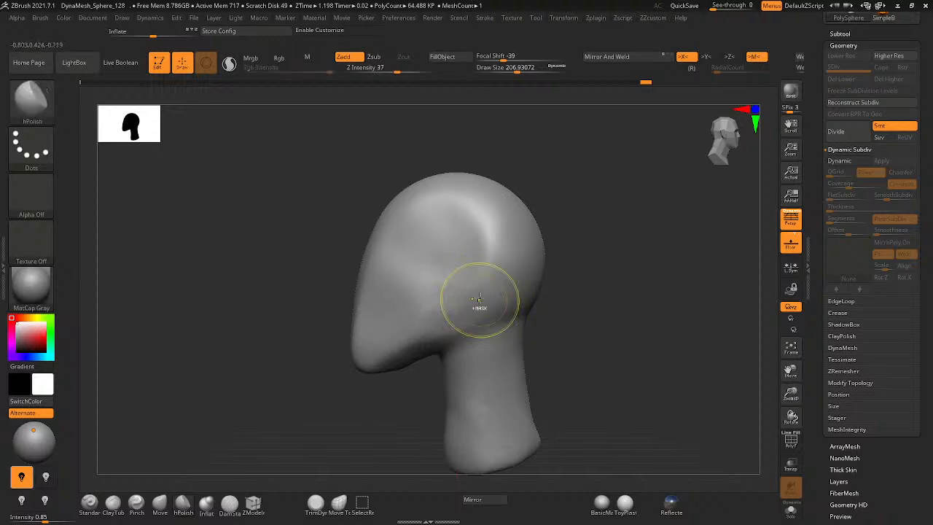
left_click_drag(455, 342, 451, 315, "ctrl")
left_click_drag(592, 321, 610, 323, "ctrl")
mouse_move(493, 309)
left_mouse_down("shift")
mouse_move(416, 333)
mouse_move(459, 321)
left_mouse_up("shift")
- Examine the head's proportions and side planes from the side, front and jaw angles
mouse_move(474, 324)
right_mouse_down()
mouse_move(528, 335)
mouse_move(577, 330)
right_mouse_up()
right_click_drag(561, 296, 529, 240, "alt")
mouse_move(530, 241)
right_mouse_down()
mouse_move(429, 258)
mouse_move(322, 333)
right_mouse_up()
mouse_move(525, 299)
right_mouse_down()
mouse_move(421, 296)
mouse_move(483, 327)
mouse_move(474, 332)
right_mouse_up()
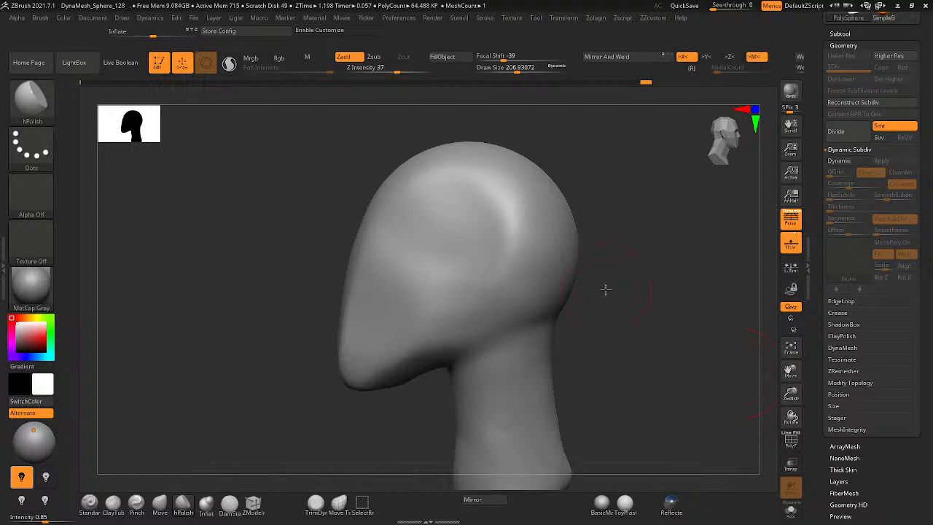
mouse_move(605, 289)
left_mouse_down()
mouse_move(493, 302)
mouse_move(589, 296)
mouse_move(619, 299)
mouse_move(615, 310)
left_mouse_up()
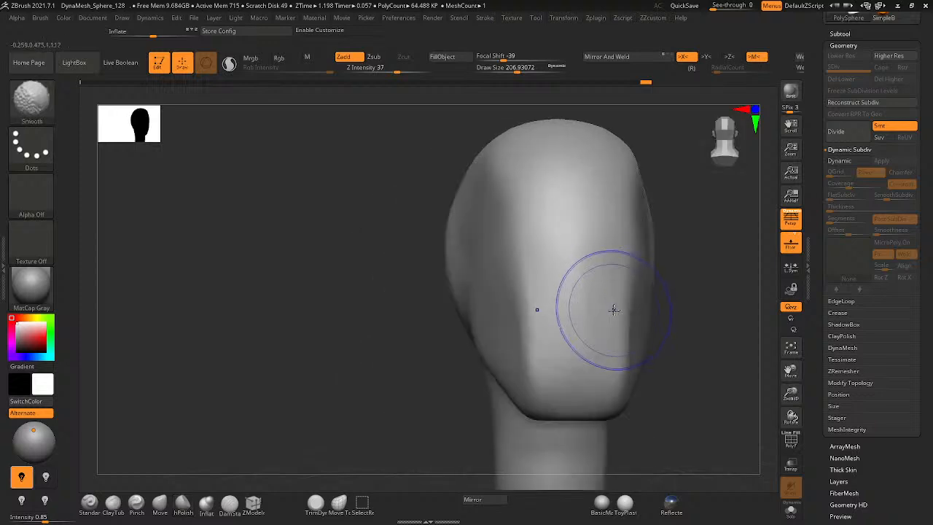
mouse_move(718, 324)
left_mouse_down("alt")
mouse_move(604, 292)
mouse_move(568, 294)
mouse_move(639, 332)
mouse_move(542, 316)
mouse_move(496, 333)
mouse_move(619, 292)
left_mouse_up("alt")
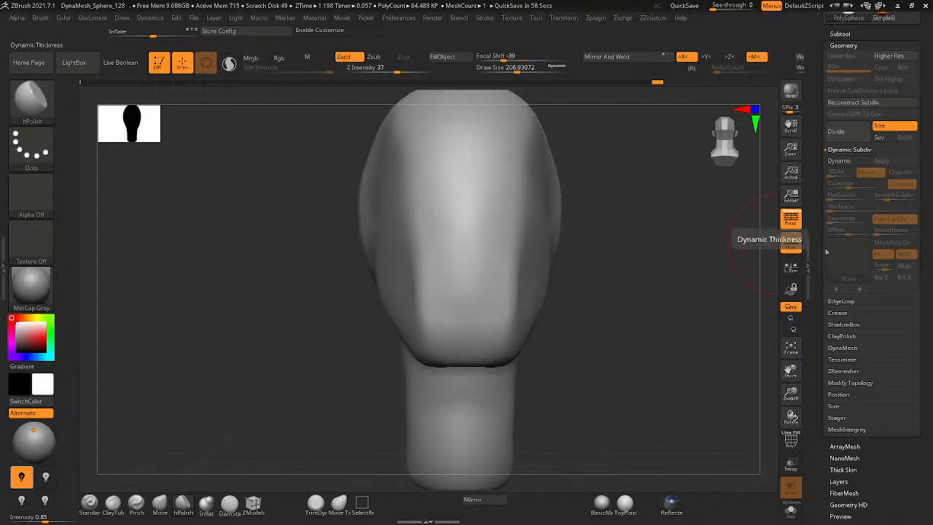
left_click_drag(594, 256, 537, 267)
right_click_drag(538, 267, 460, 256, "alt")
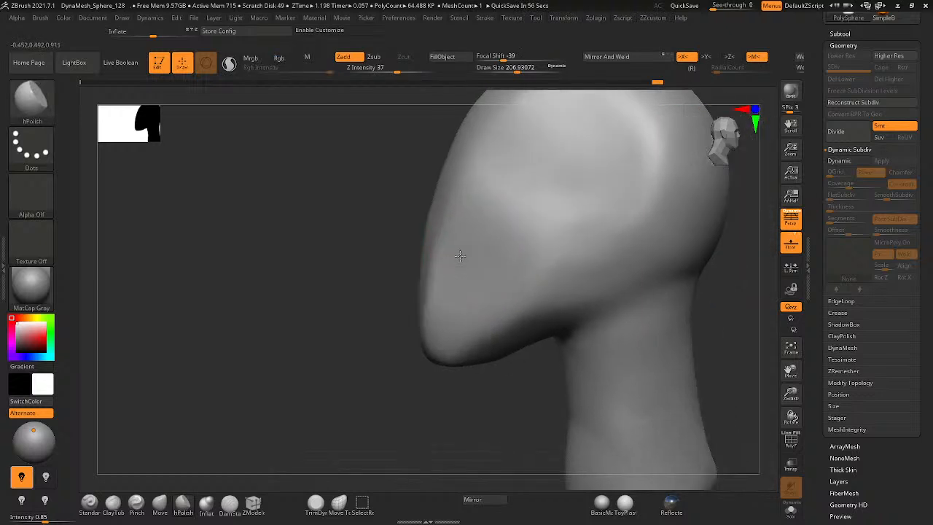
right_click_drag(712, 279, 479, 248, "ctrl")
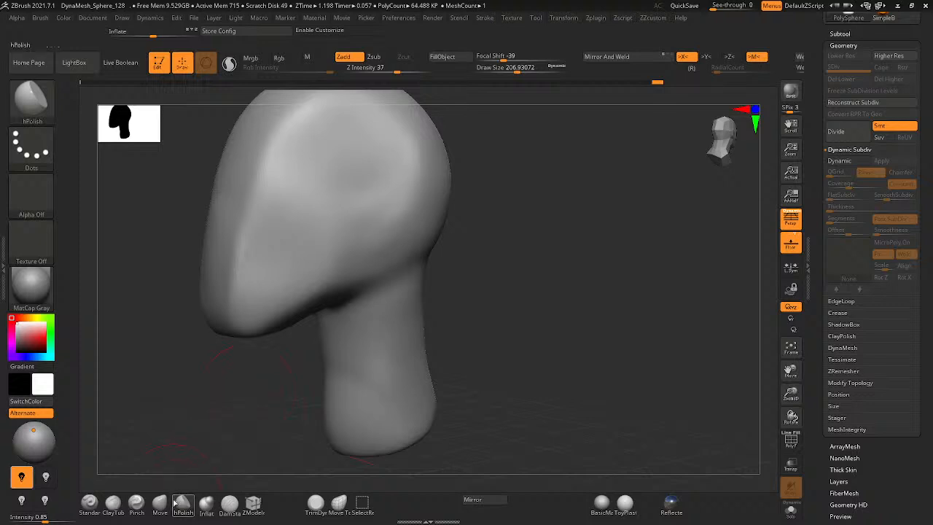
- Flatten the side plane from temple to cheek with hPolish and smooth its front edge
left_click(185, 510)
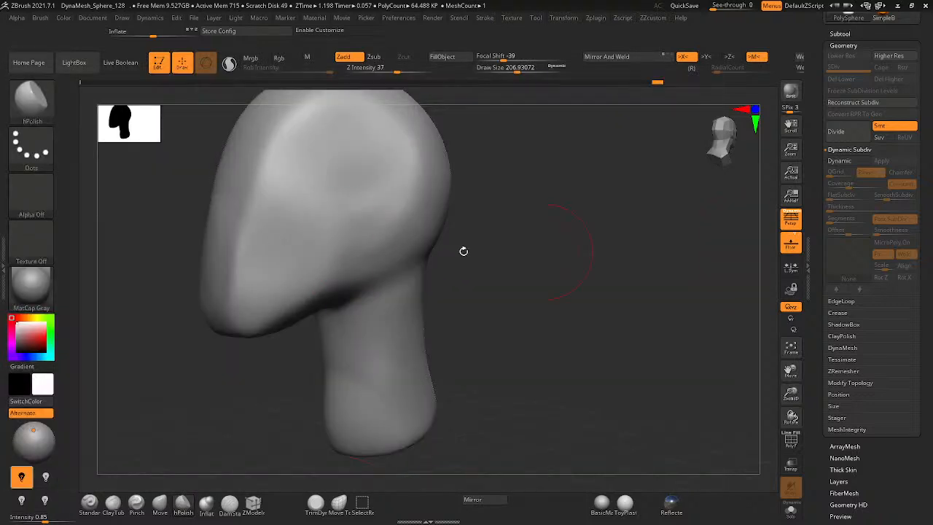
mouse_move(283, 223)
left_mouse_down()
mouse_move(285, 247)
mouse_move(297, 192)
mouse_move(314, 182)
left_mouse_up()
mouse_move(315, 183)
left_mouse_down()
mouse_move(282, 188)
mouse_move(292, 201)
left_mouse_up()
mouse_move(288, 250)
left_mouse_down("shift")
mouse_move(266, 198)
mouse_move(306, 147)
left_mouse_up("shift")
left_click_drag(371, 218, 388, 238)
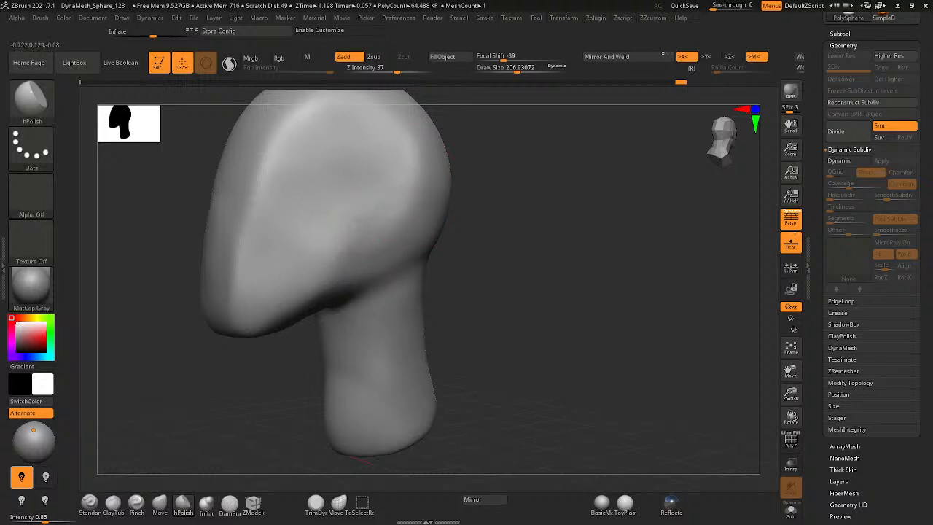
left_click_drag(454, 277, 445, 271)
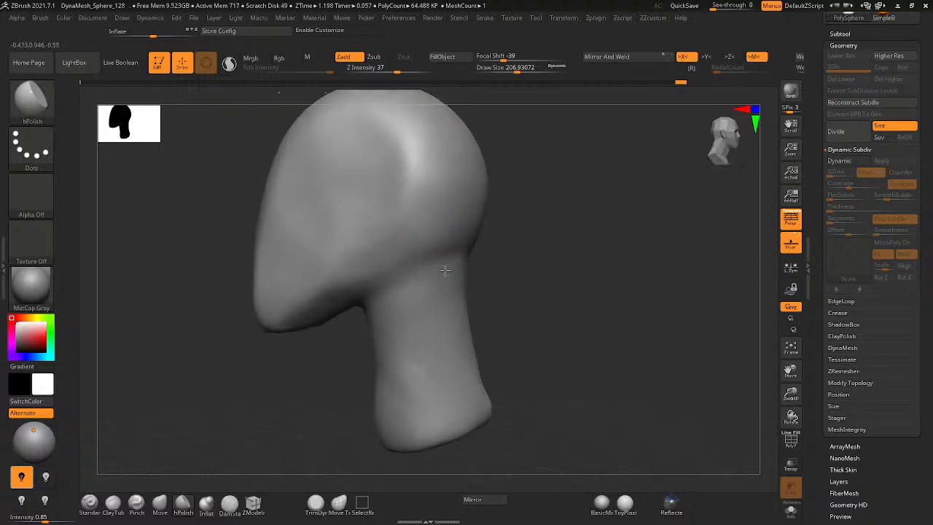
right_click_drag(445, 271, 456, 273)
right_click_drag(521, 262, 595, 287, "alt")
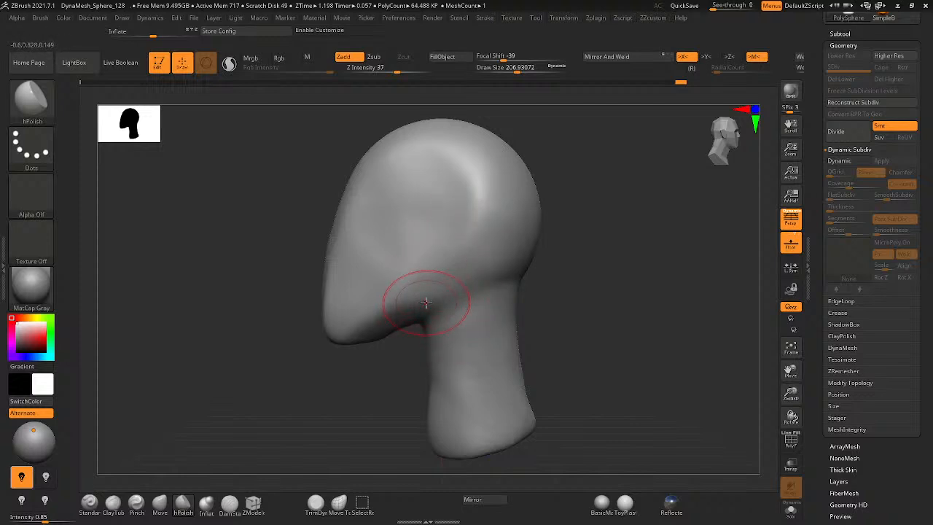
- Reshape the widest side of the skull from above with the Move brush at a draw size of about 223
right_click_drag(344, 370, 352, 368)
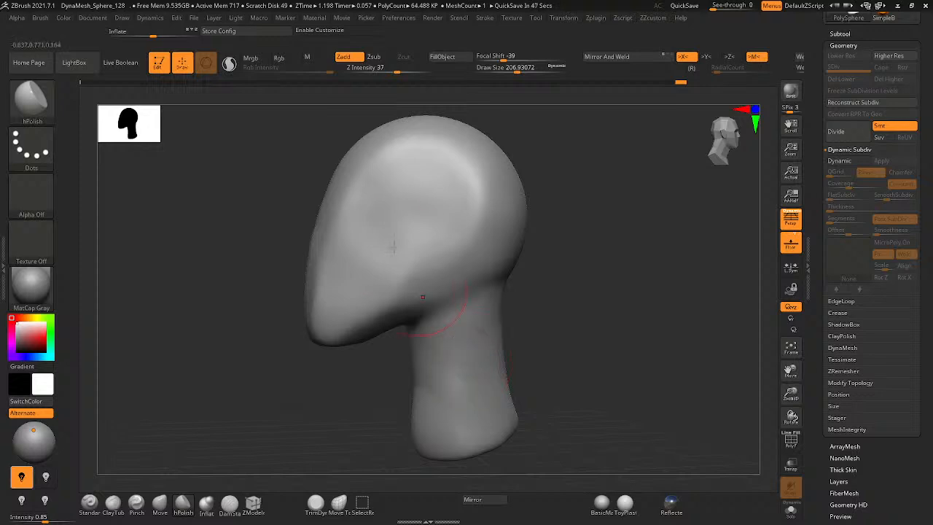
mouse_move(306, 233)
left_mouse_down()
mouse_move(285, 306)
mouse_move(308, 333)
left_mouse_up()
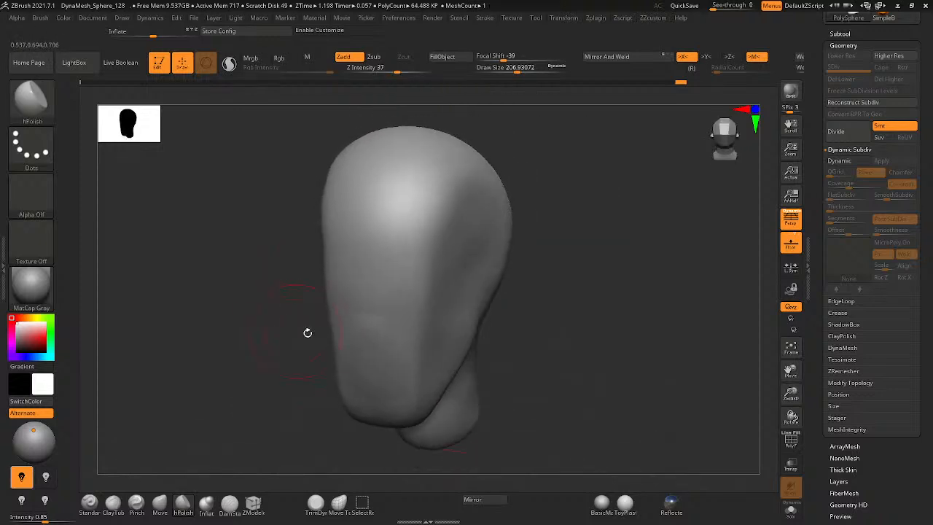
mouse_move(379, 319)
left_mouse_down()
mouse_move(360, 358)
mouse_move(366, 411)
left_mouse_up()
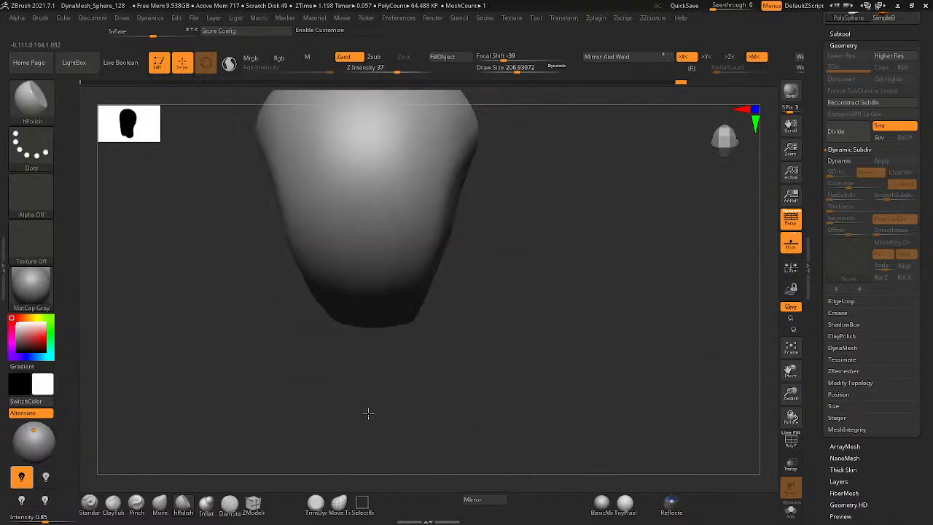
key("ctrl")
mouse_move(461, 272)
right_mouse_down("alt")
mouse_move(495, 277)
mouse_move(512, 203)
right_mouse_up("alt")
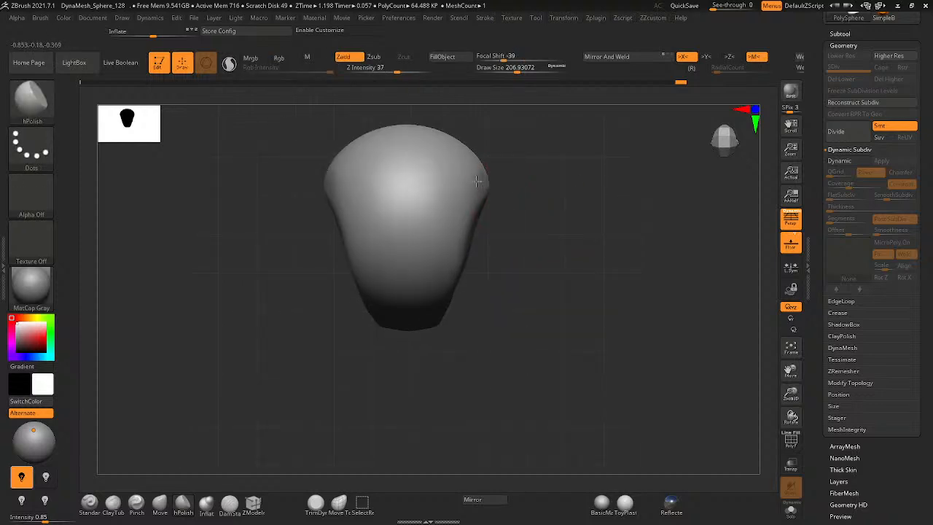
key("space")
left_click_drag(526, 199, 531, 199)
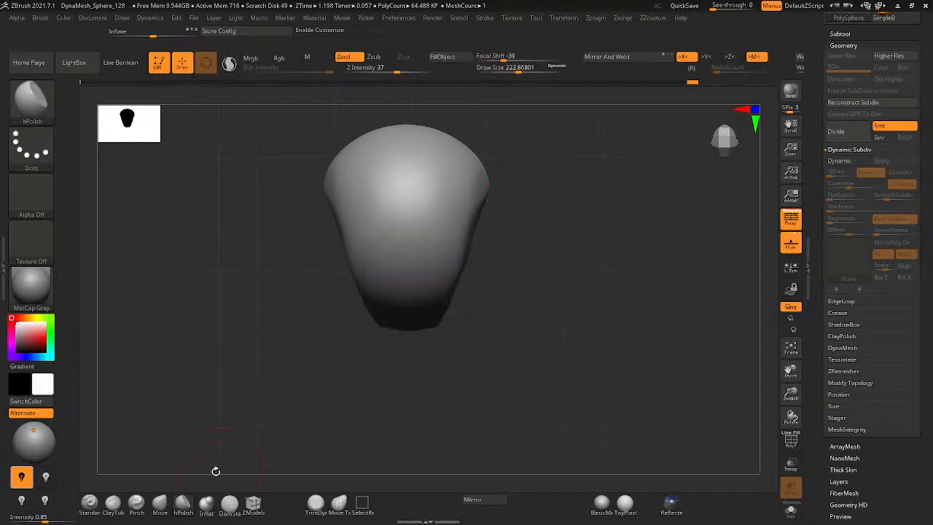
left_click(160, 503)
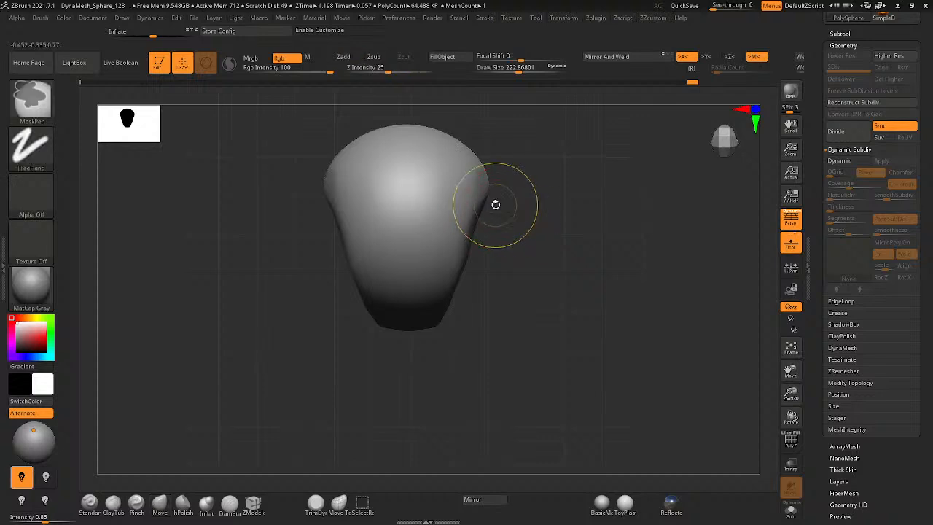
left_click_drag(493, 204, 449, 215)
mouse_move(449, 216)
right_mouse_down()
mouse_move(408, 212)
mouse_move(529, 204)
mouse_move(508, 246)
mouse_move(433, 208)
mouse_move(491, 223)
mouse_move(425, 203)
mouse_move(447, 197)
right_mouse_up()
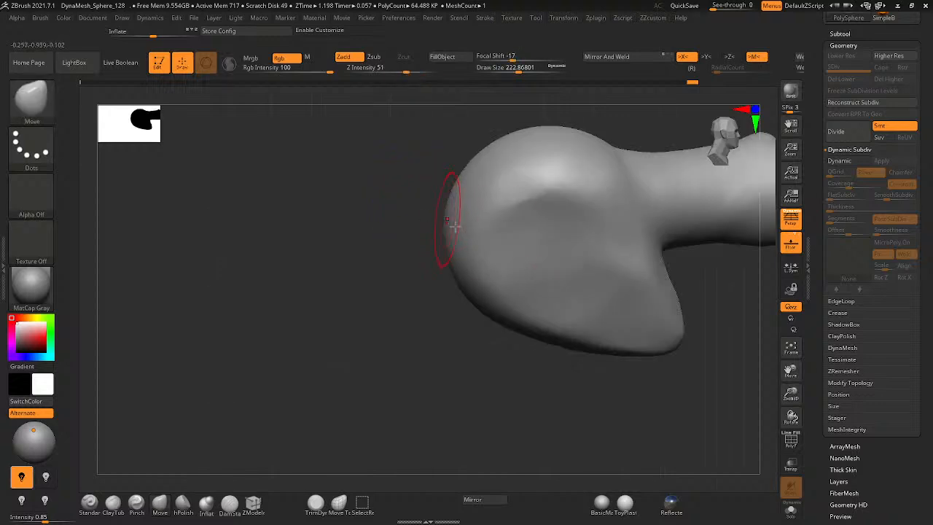
right_click_drag(329, 225, 377, 163)
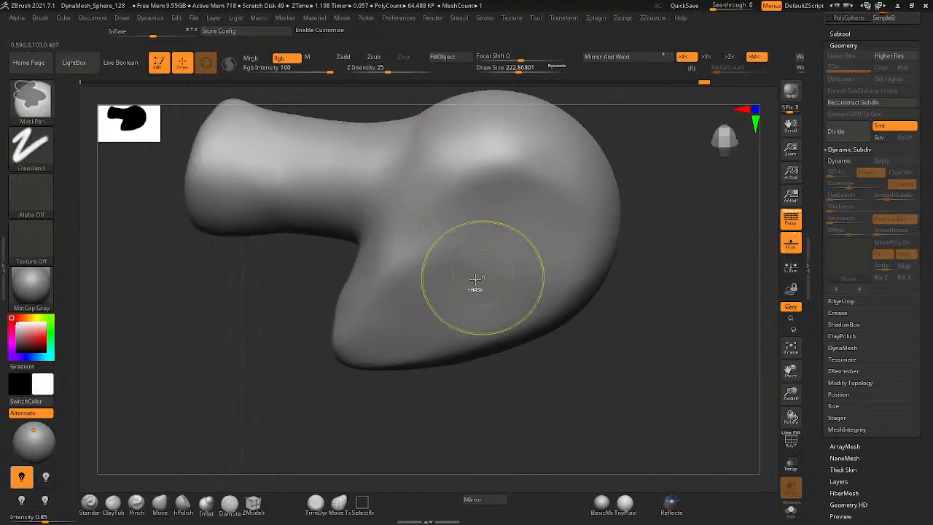
- Examine the head's side planes, jaw and neck proportions from the front, side and three-quarter angles
mouse_move(477, 282)
right_mouse_down()
mouse_move(483, 211)
mouse_move(583, 277)
mouse_move(597, 209)
mouse_move(624, 283)
mouse_move(526, 272)
mouse_move(502, 258)
mouse_move(562, 279)
mouse_move(510, 277)
mouse_move(574, 255)
mouse_move(479, 279)
mouse_move(547, 279)
mouse_move(495, 280)
right_mouse_up()
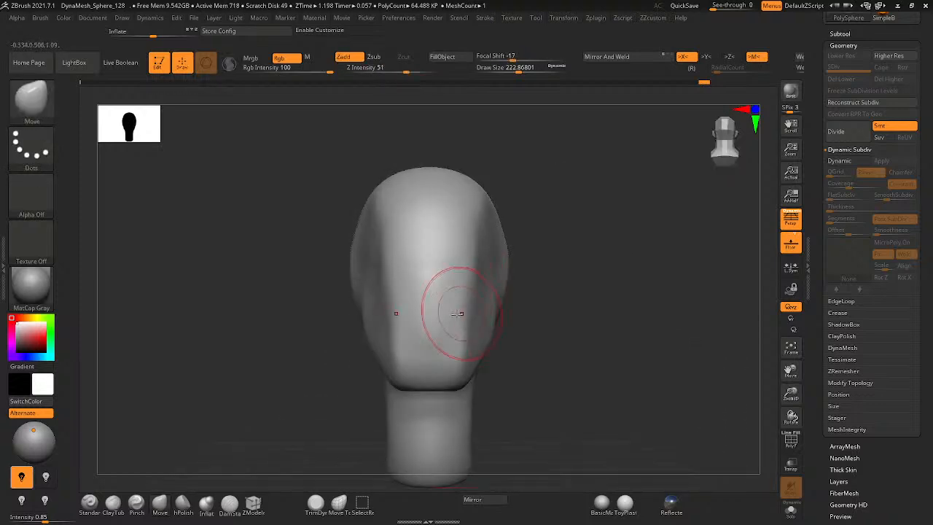
mouse_move(462, 313)
right_mouse_down()
mouse_move(412, 310)
mouse_move(434, 333)
mouse_move(477, 325)
mouse_move(493, 260)
mouse_move(384, 256)
mouse_move(451, 273)
mouse_move(452, 308)
mouse_move(458, 279)
right_mouse_up()
mouse_move(519, 261)
right_mouse_down("ctrl")
mouse_move(453, 256)
mouse_move(490, 250)
mouse_move(416, 265)
right_mouse_up("ctrl")
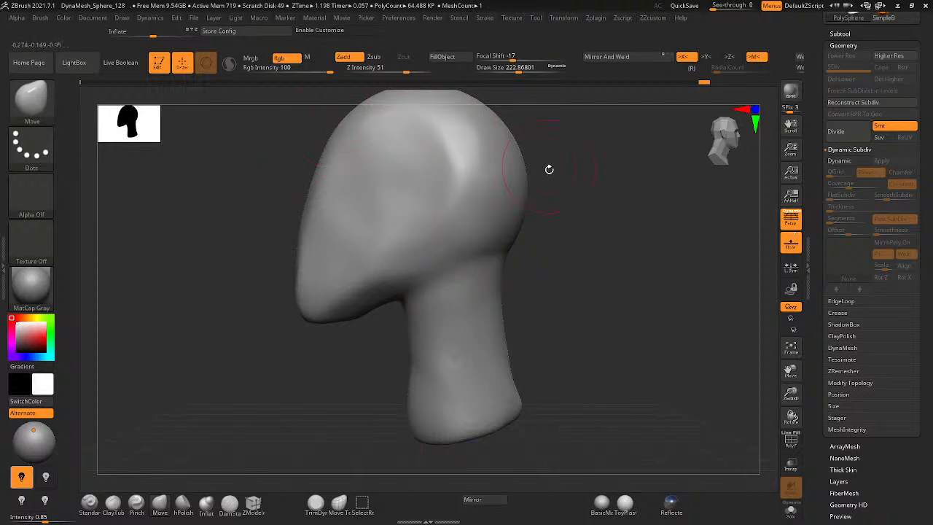
mouse_move(562, 226)
right_mouse_down("ctrl")
mouse_move(462, 250)
mouse_move(401, 194)
mouse_move(470, 223)
right_mouse_up("ctrl")
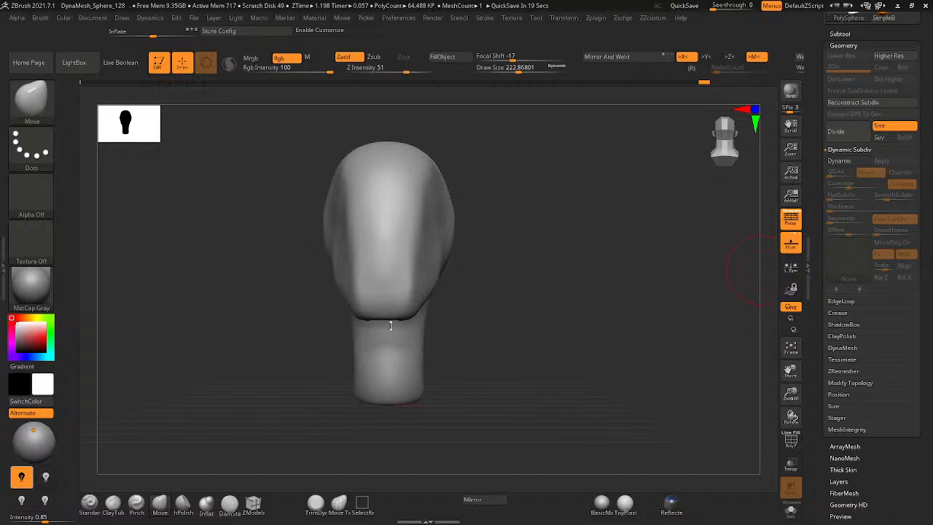
left_click_drag(467, 271, 504, 260)
right_click_drag(504, 260, 574, 255, "ctrl")
mouse_move(574, 255)
right_mouse_down()
mouse_move(481, 296)
mouse_move(535, 292)
mouse_move(556, 270)
mouse_move(506, 240)
mouse_move(525, 265)
right_mouse_up()
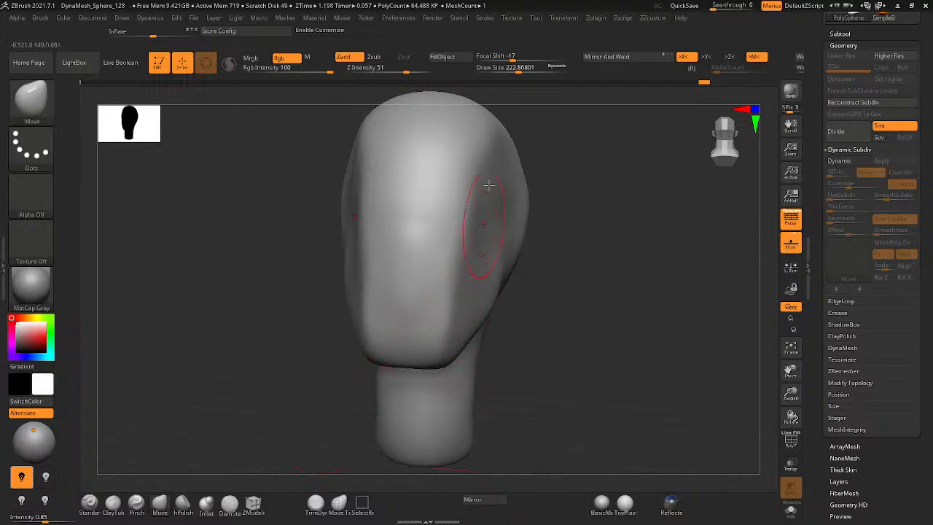
- Smooth the edge between the forehead and the side plane at the temple
right_click_drag(487, 210, 490, 294, "alt")
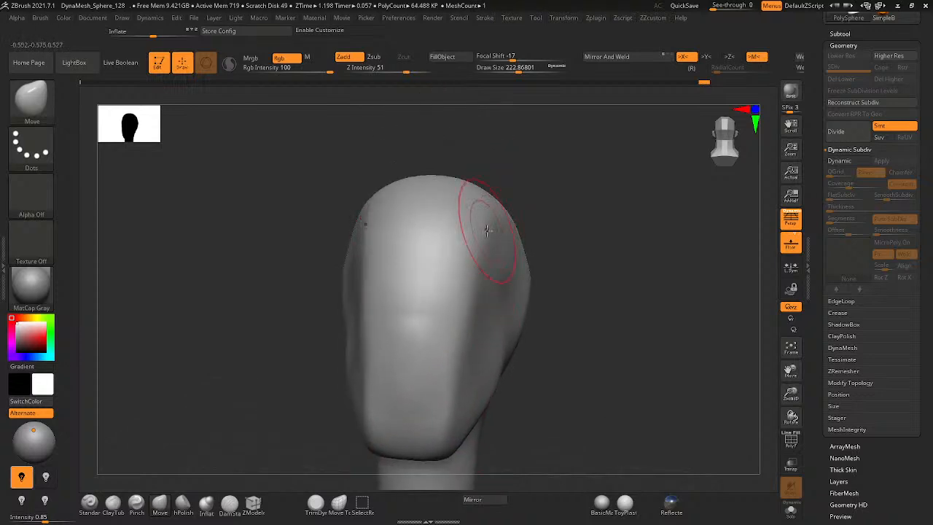
key("shift")
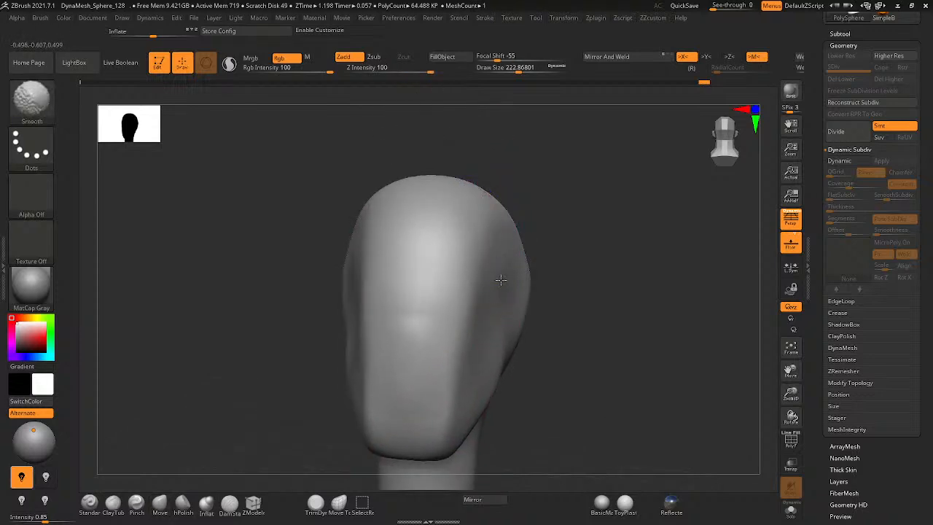
mouse_move(485, 270)
left_mouse_down("shift")
mouse_move(470, 245)
mouse_move(486, 242)
left_mouse_up("shift")
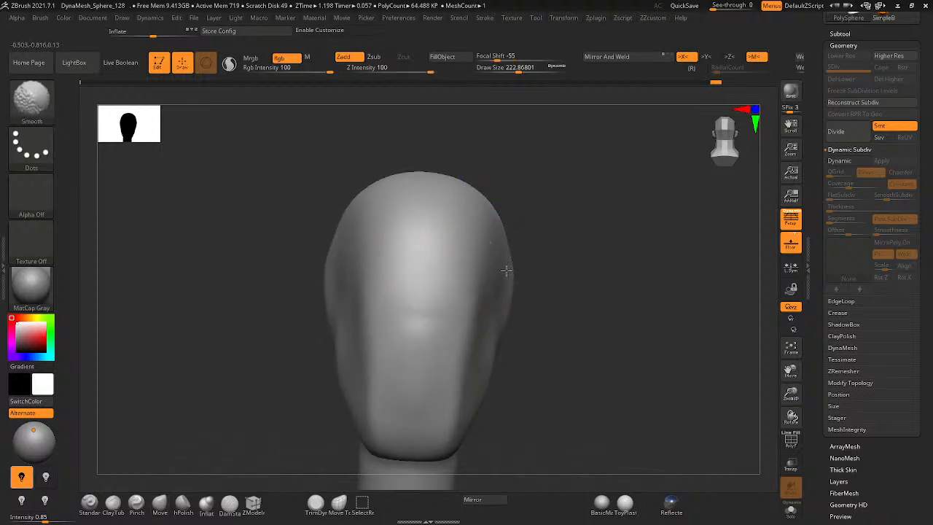
mouse_move(521, 272)
left_mouse_down("shift")
mouse_move(511, 313)
mouse_move(604, 267)
left_mouse_up("shift")
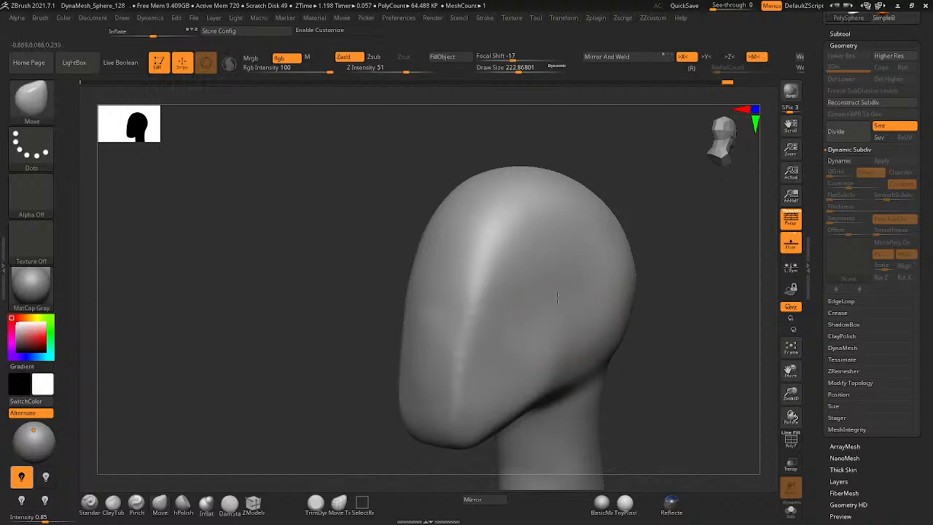
left_click_drag(558, 297, 632, 270)
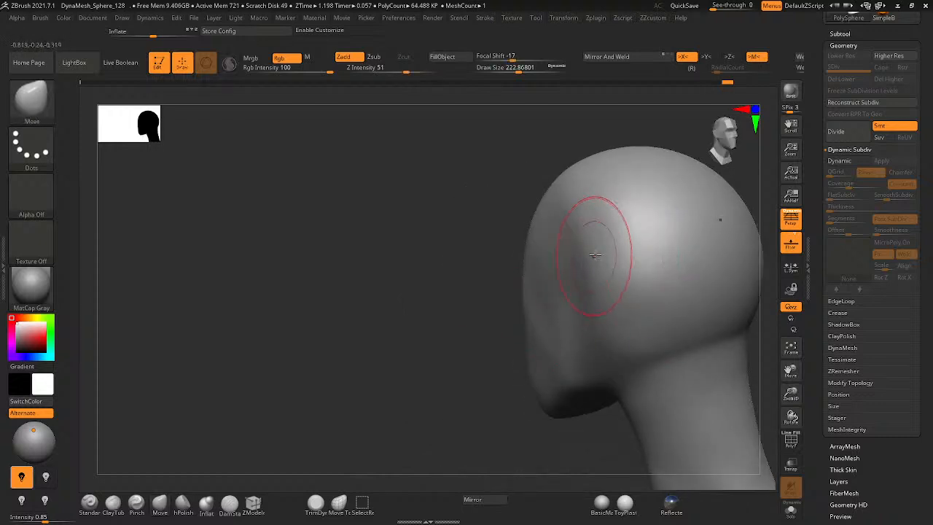
- Lengthen the chin downward and refine the front corners of the jaw with the Move brush
mouse_move(593, 254)
right_mouse_down("alt")
mouse_move(500, 241)
mouse_move(445, 265)
mouse_move(574, 265)
mouse_move(542, 286)
right_mouse_up("alt")
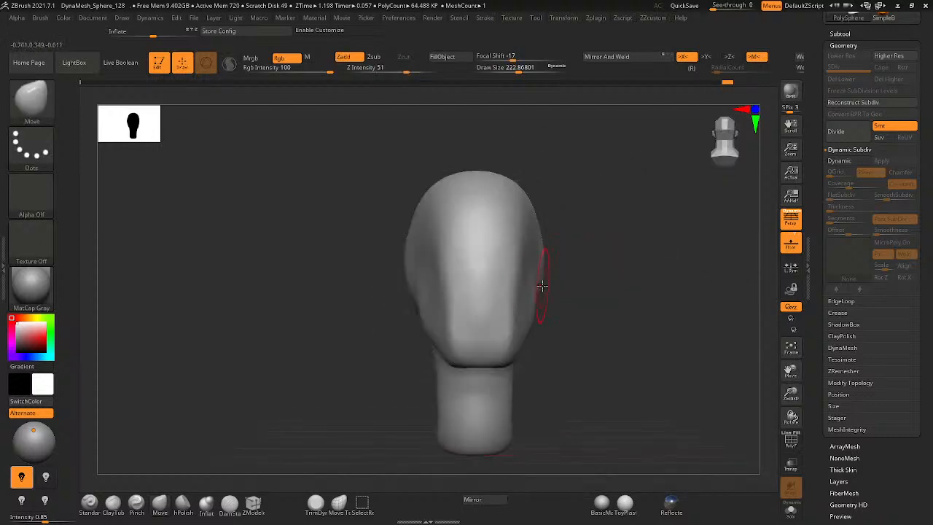
right_click_drag(514, 314, 487, 325)
mouse_move(566, 318)
left_mouse_down("shift")
mouse_move(523, 363)
mouse_move(482, 359)
left_mouse_up("shift")
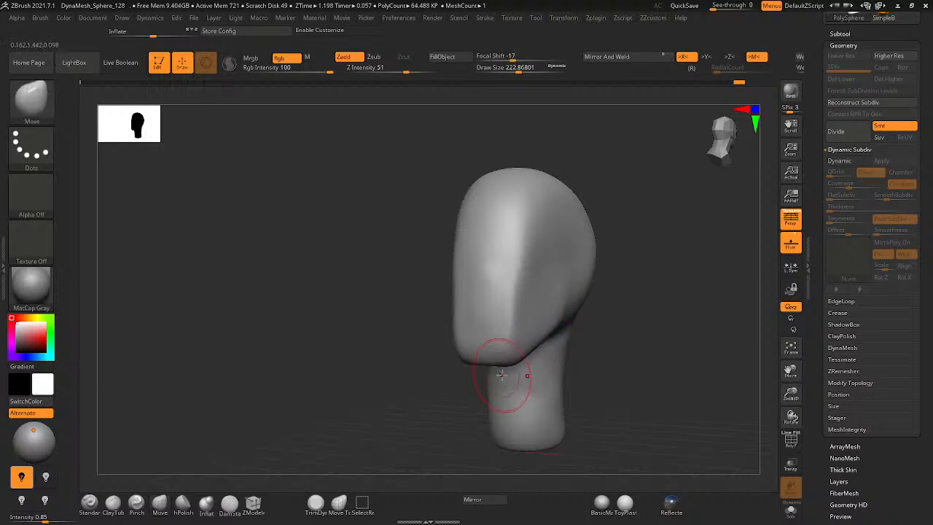
right_click_drag(475, 370, 503, 386)
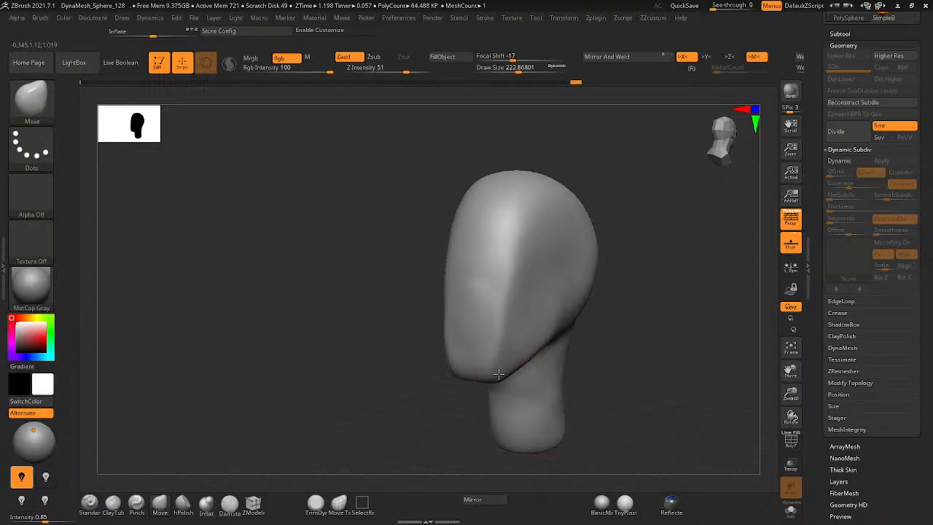
left_click_drag(508, 356, 499, 357)
mouse_move(470, 359)
right_mouse_down()
mouse_move(511, 362)
mouse_move(503, 337)
right_mouse_up()
left_click_drag(489, 362, 466, 371, "shift")
mouse_move(466, 371)
right_mouse_down()
mouse_move(464, 349)
mouse_move(447, 337)
mouse_move(446, 366)
mouse_move(500, 323)
mouse_move(444, 306)
mouse_move(450, 323)
mouse_move(494, 350)
mouse_move(503, 336)
mouse_move(495, 264)
mouse_move(453, 325)
mouse_move(433, 275)
mouse_move(425, 298)
mouse_move(456, 287)
right_mouse_up()
- Mask an ear-shaped patch above the rear jaw corner at a draw size of about 62 and invert the mask
mouse_move(521, 263)
right_mouse_down("ctrl")
mouse_move(551, 263)
mouse_move(527, 287)
right_mouse_up("ctrl")
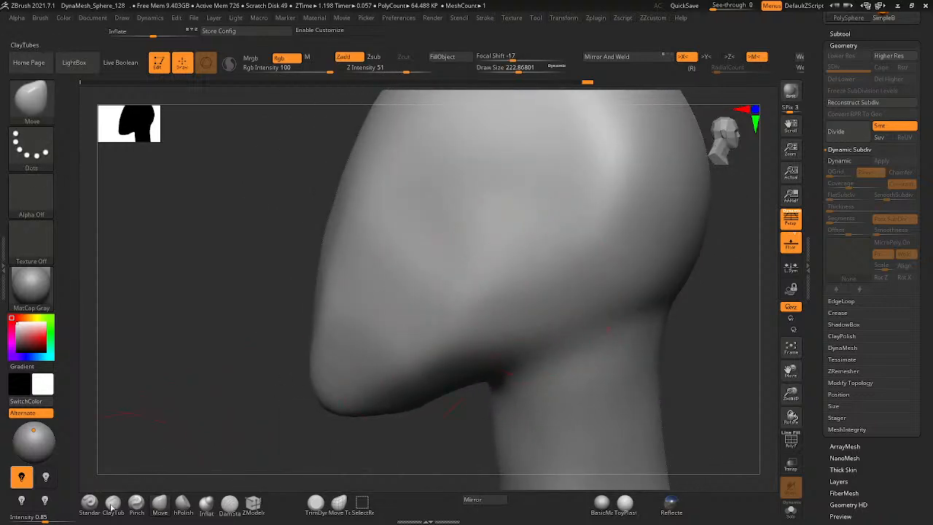
key("space")
mouse_move(537, 264)
left_mouse_down()
mouse_move(520, 263)
mouse_move(538, 217)
mouse_move(510, 302)
mouse_move(536, 240)
left_mouse_up()
right_click_drag(546, 241, 695, 243)
right_click(492, 224)
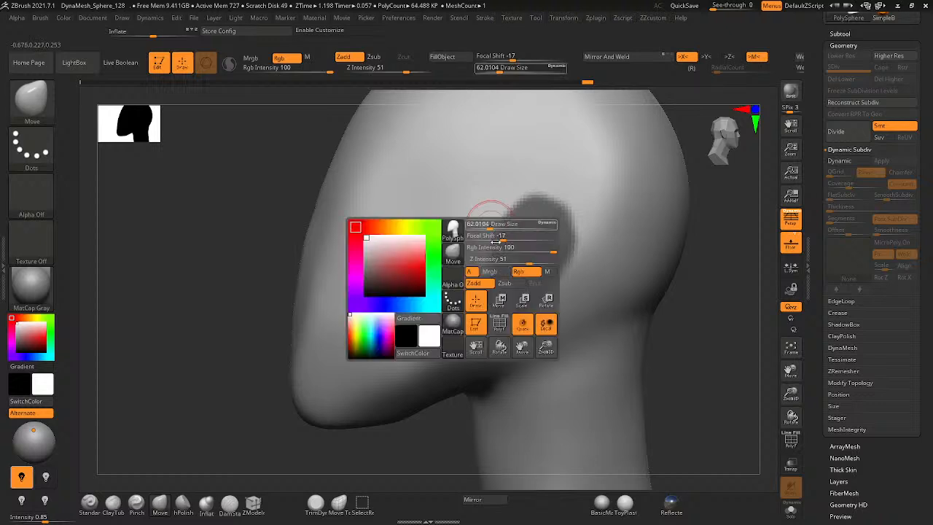
mouse_move(504, 253)
left_mouse_down("ctrl")
mouse_move(495, 272)
mouse_move(527, 219)
mouse_move(559, 229)
mouse_move(522, 271)
left_mouse_up("ctrl")
left_click(687, 289, "ctrl")
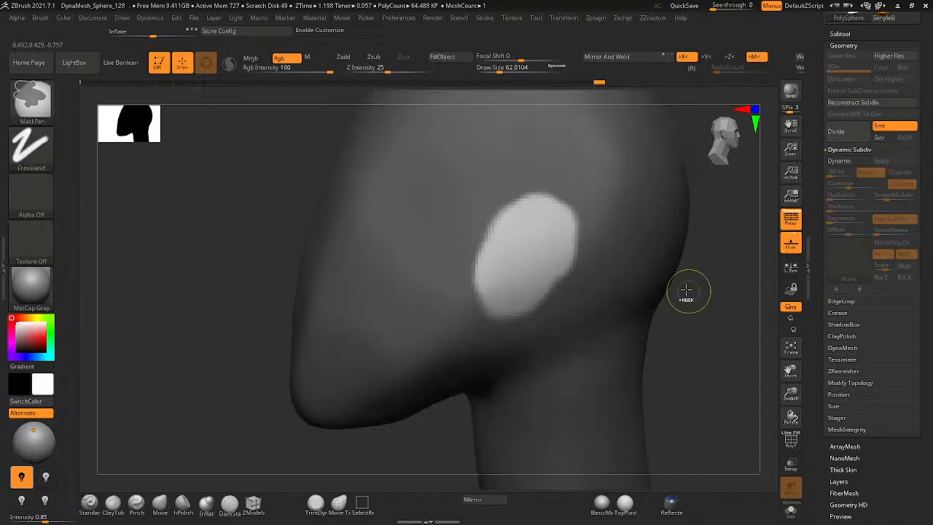
left_click_drag(258, 193, 333, 231)
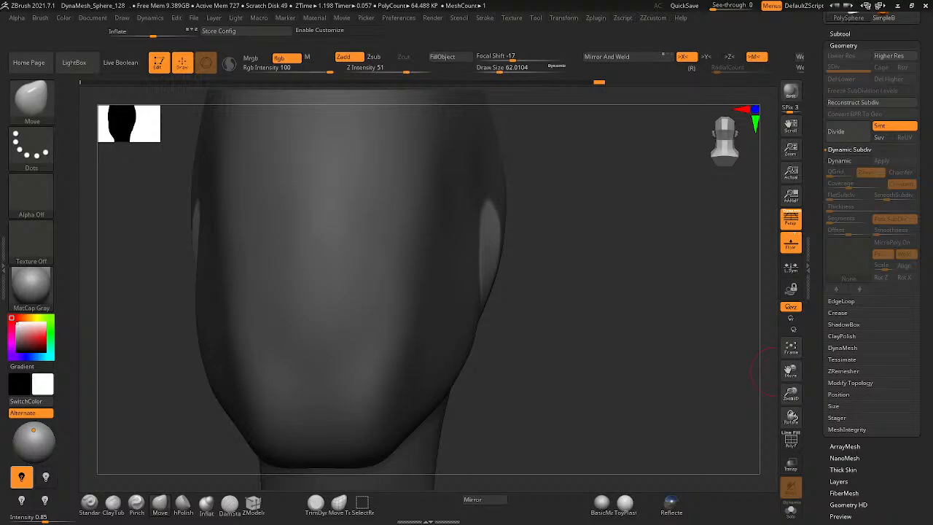
- Minimize ZBrush, switch the keyboard layout to French (France) and return to ZBrush
left_click(898, 6)
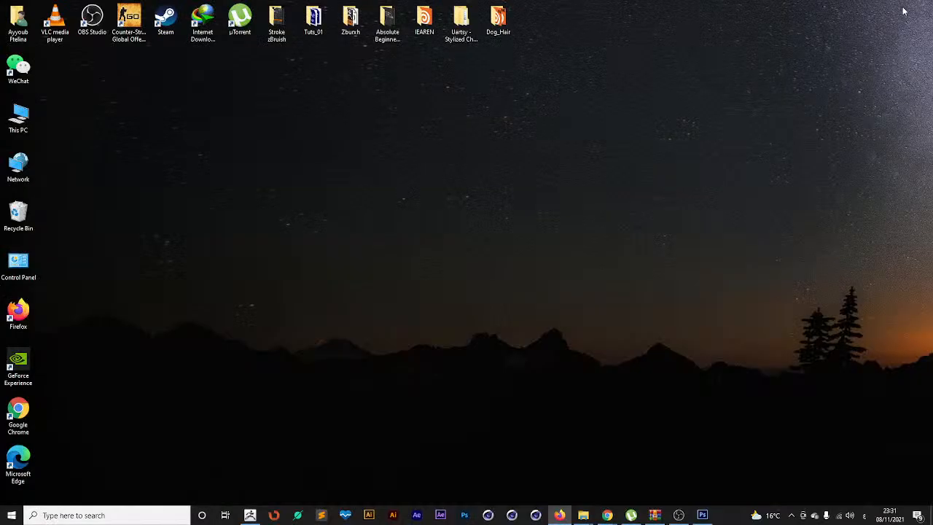
key("super+space")
key("super+space")
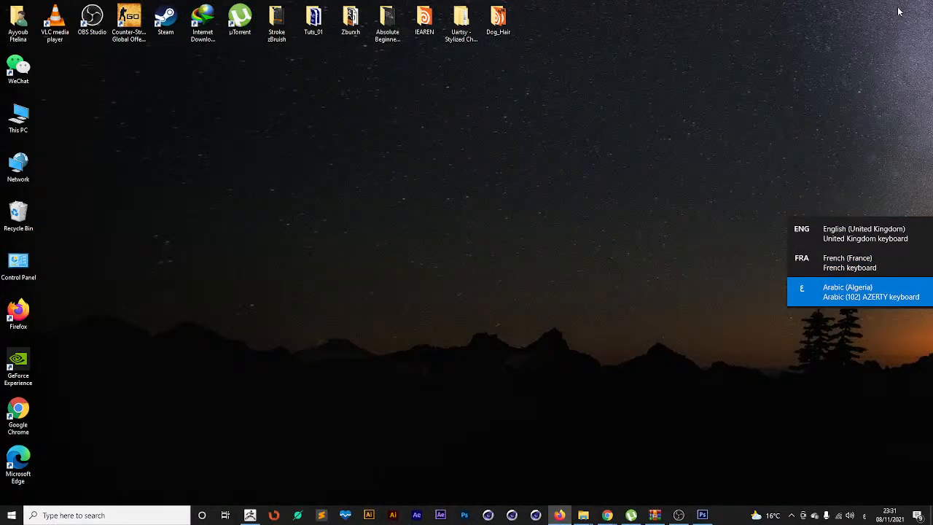
key("super+space")
key("super+space")
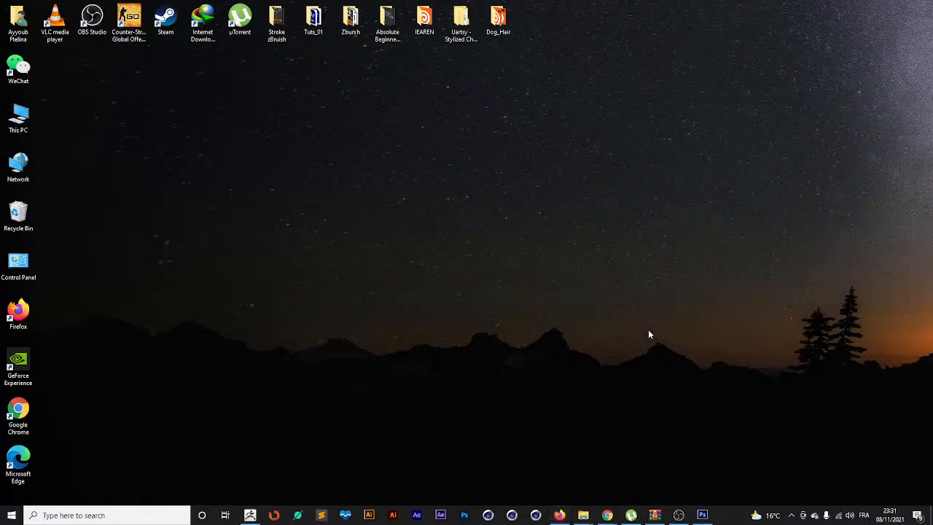
left_click(250, 515)
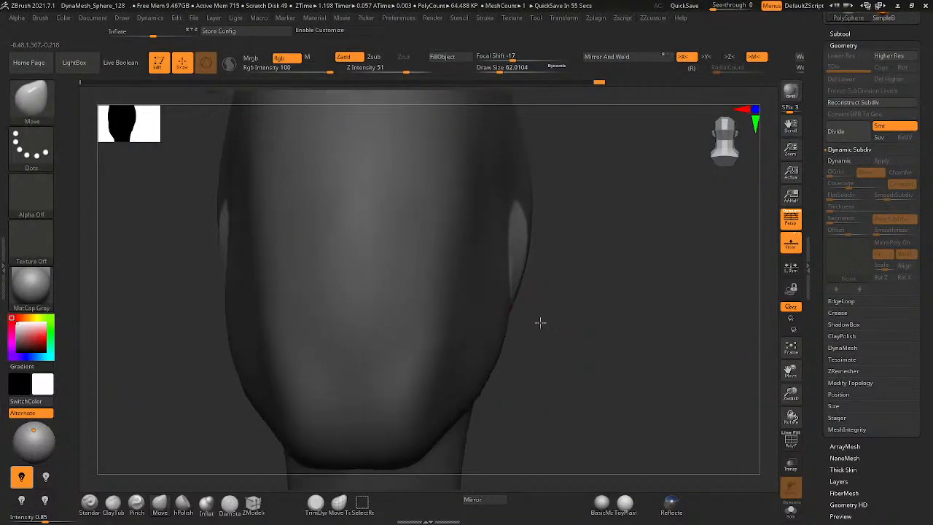
- Activate the transform gizmo and centre it on the unmasked ear patch, undoing the accidental shift of the patches
mouse_move(540, 322)
left_mouse_down("shift")
mouse_move(512, 321)
mouse_move(504, 357)
mouse_move(527, 356)
mouse_move(525, 307)
left_mouse_up("shift")
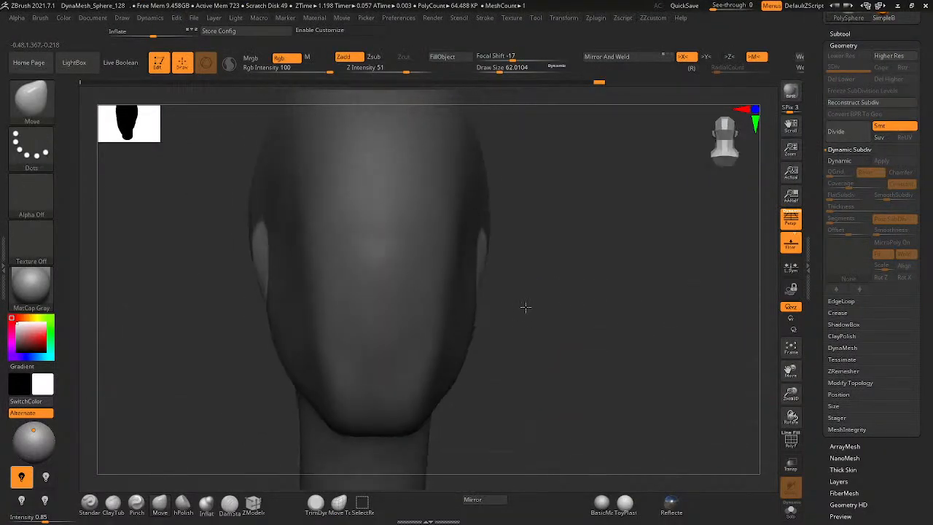
key("w")
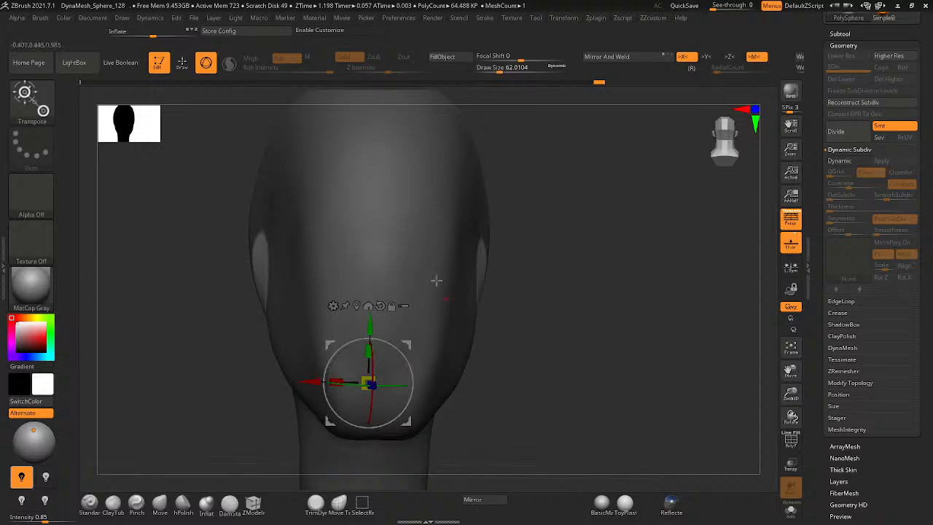
left_click(380, 306)
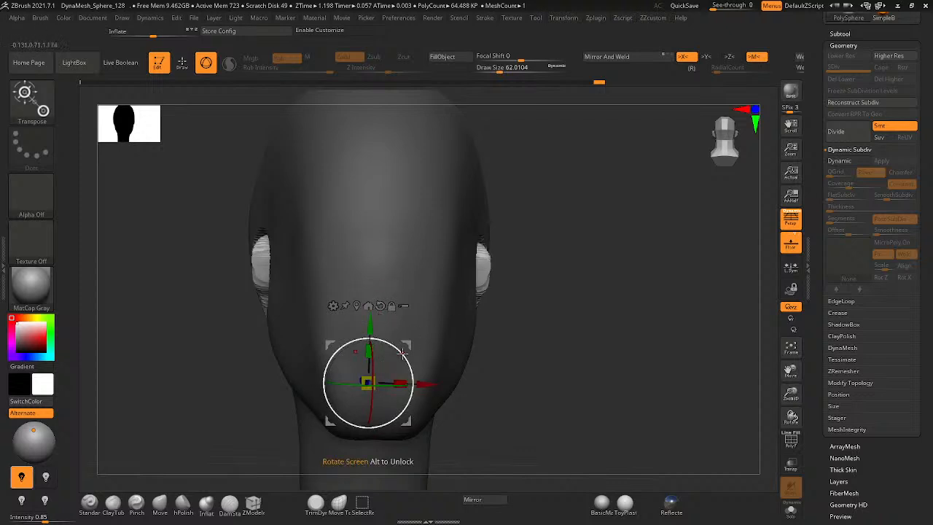
key("ctrl+z")
left_click(357, 306)
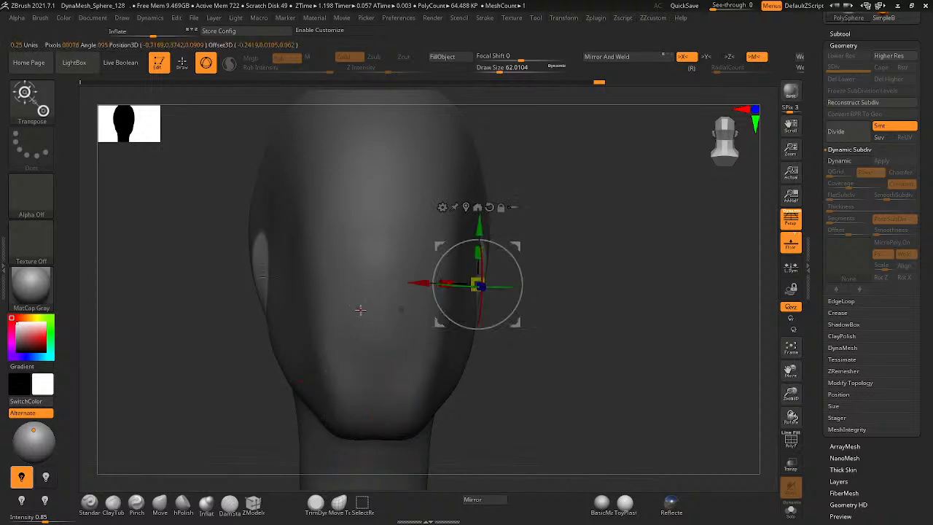
- Extrude the unmasked ear patches outward from both sides of the head with the transform gizmo
left_click_drag(421, 283, 425, 282)
left_click_drag(445, 281, 458, 283)
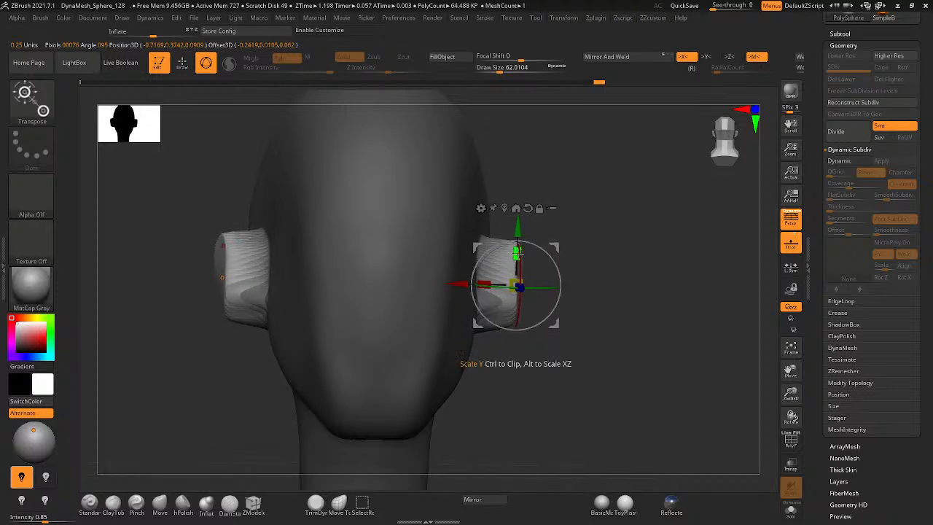
left_click_drag(517, 252, 516, 267)
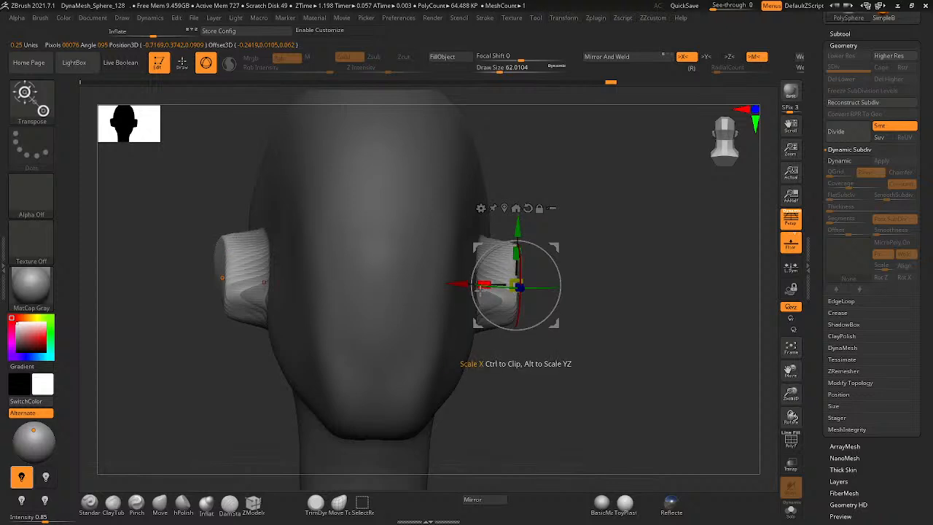
- Shift the extruded ears slightly backward and in toward the head, and clear the mask
left_click_drag(457, 367, 410, 475)
left_click_drag(461, 285, 467, 285)
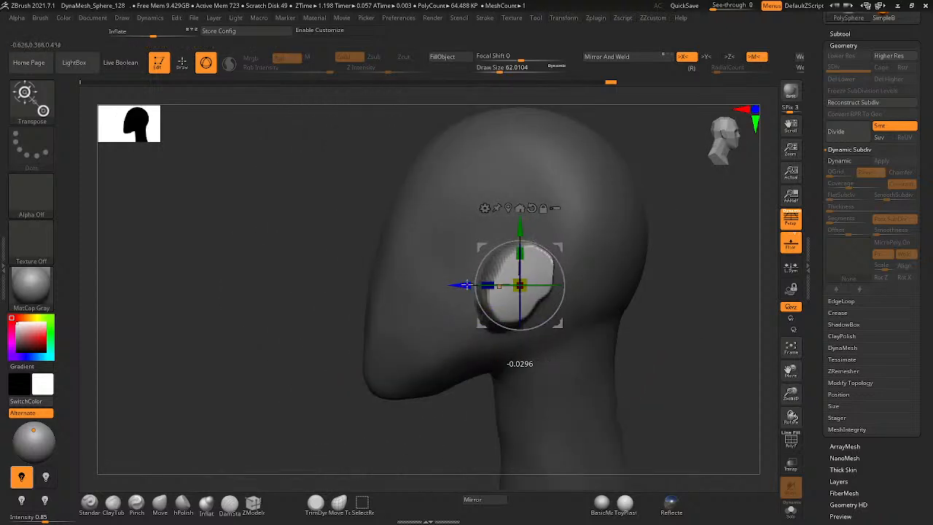
left_click_drag(449, 417, 513, 473)
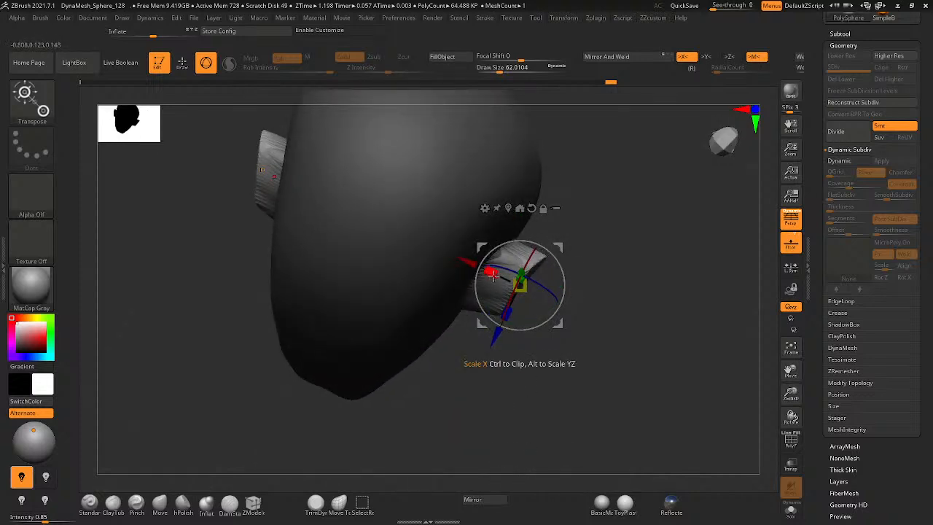
left_click_drag(473, 263, 465, 261)
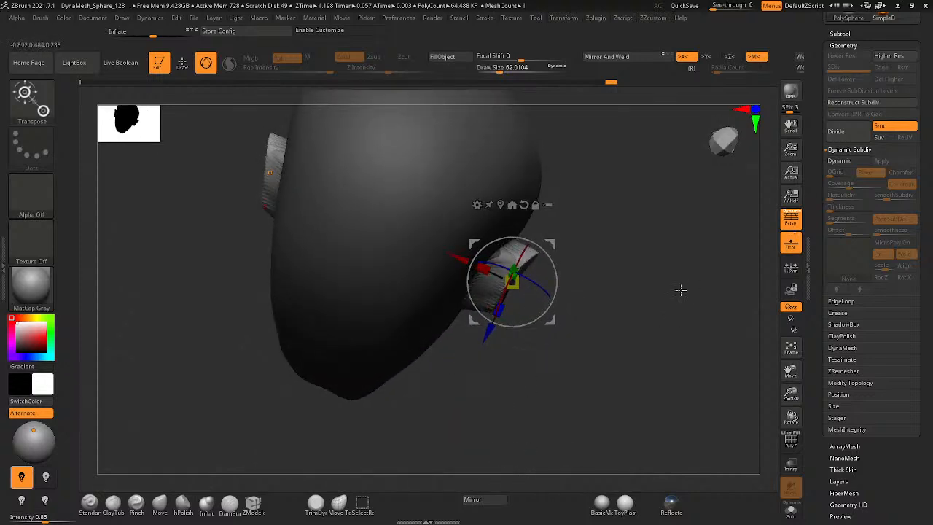
left_click_drag(664, 260, 569, 284, "ctrl")
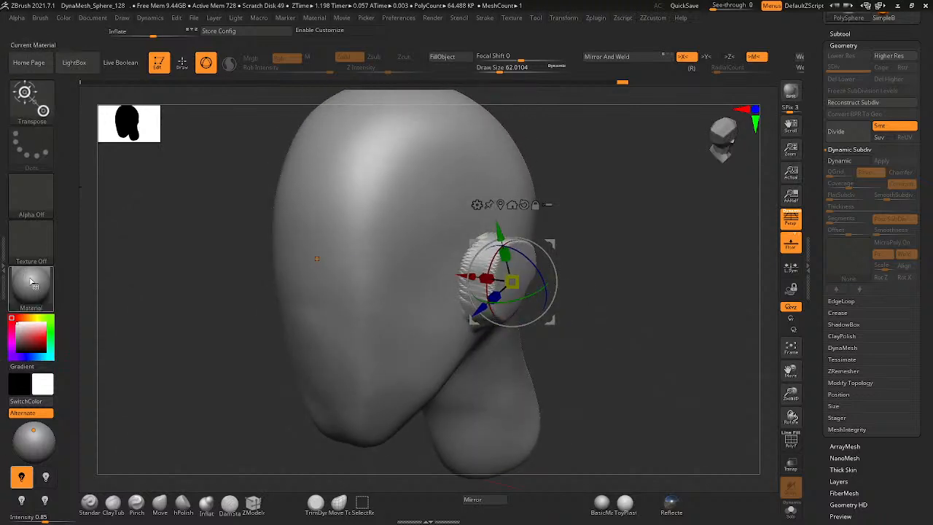
- Smooth the stepped sides and edges of the extruded ears and re-DynaMesh the head
key("q")
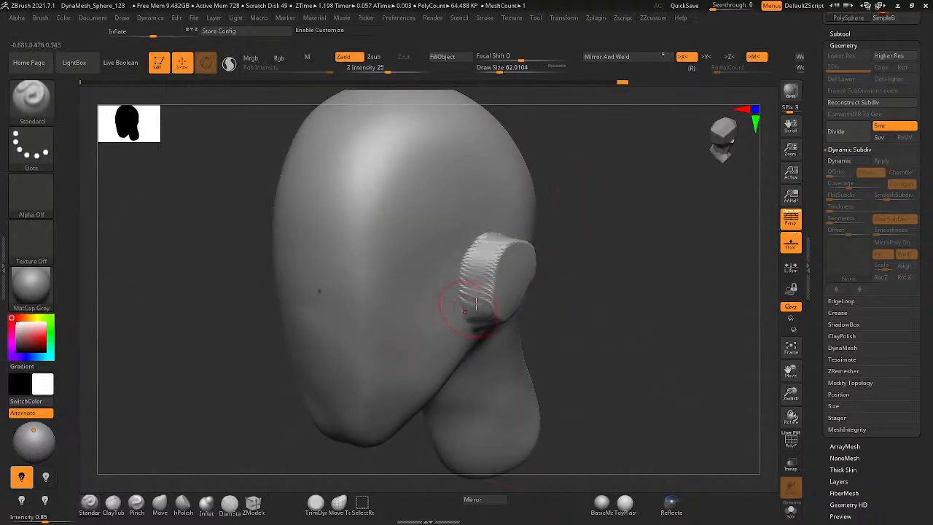
right_click_drag(476, 304, 508, 271)
mouse_move(508, 270)
left_mouse_down()
mouse_move(488, 299)
mouse_move(496, 310)
mouse_move(500, 302)
left_mouse_up()
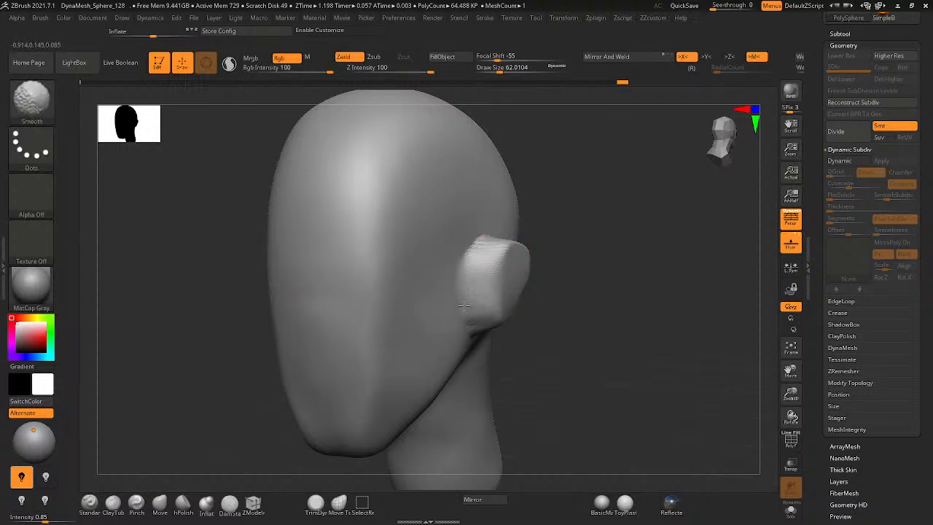
mouse_move(478, 336)
right_mouse_down()
mouse_move(464, 333)
mouse_move(462, 349)
right_mouse_up()
mouse_move(483, 252)
left_mouse_down("shift")
mouse_move(487, 237)
mouse_move(510, 240)
left_mouse_up("shift")
right_click_drag(521, 294, 399, 228)
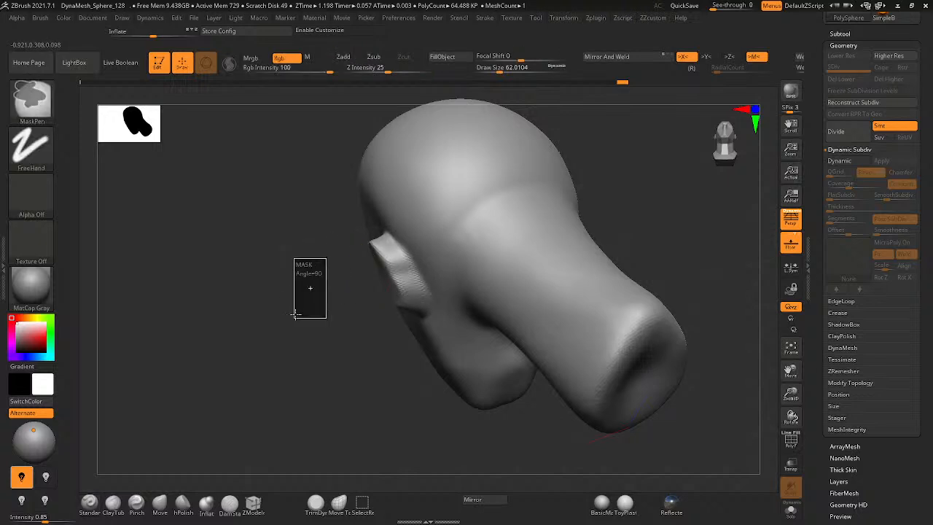
mouse_move(312, 327)
right_mouse_down()
mouse_move(439, 327)
mouse_move(436, 305)
right_mouse_up()
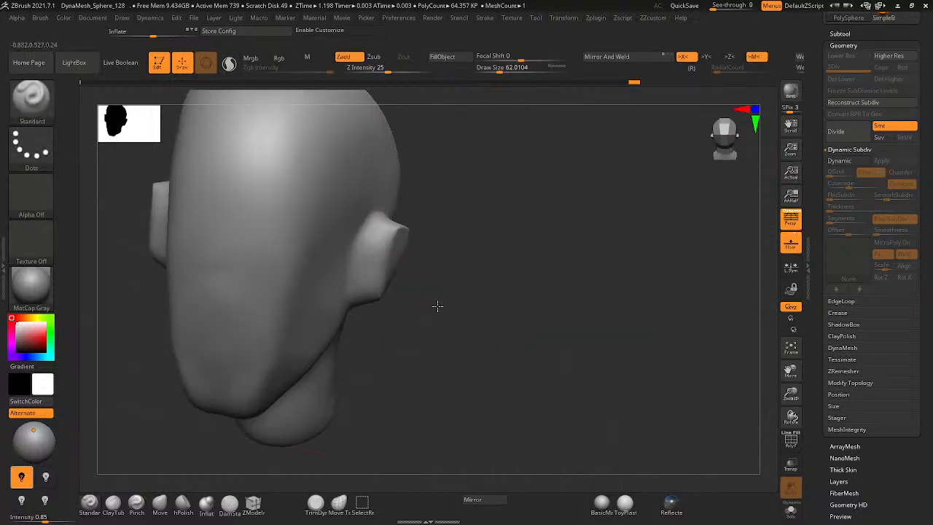
right_click_drag(413, 339, 431, 339)
right_click(431, 340)
left_click_drag(431, 340, 501, 340)
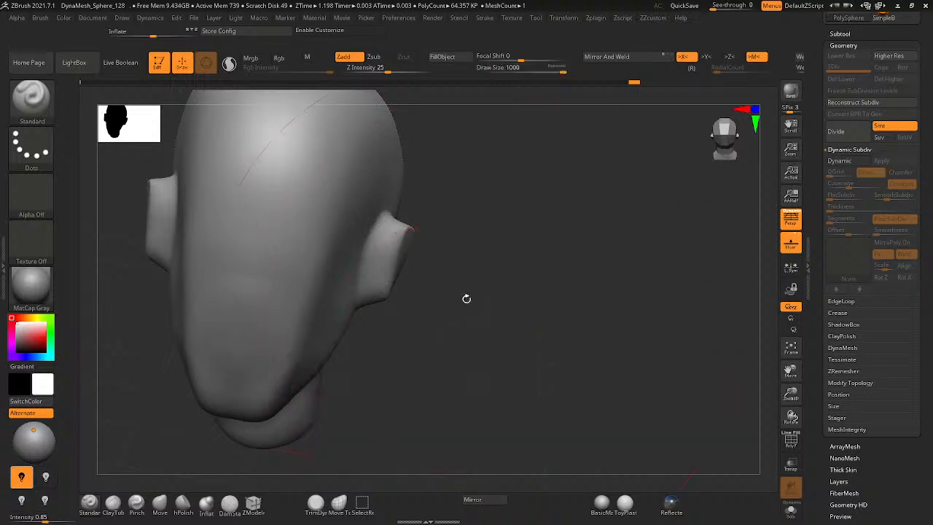
right_click(526, 293, "ctrl")
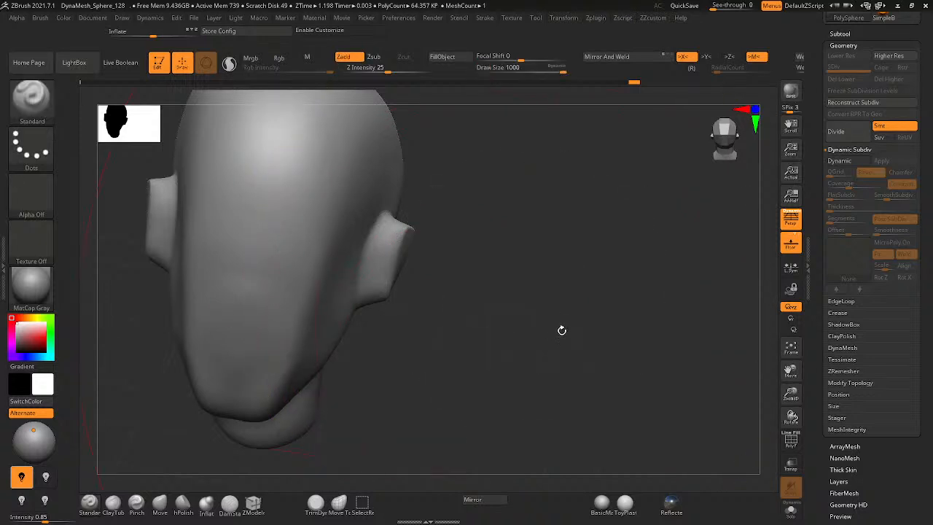
key("w")
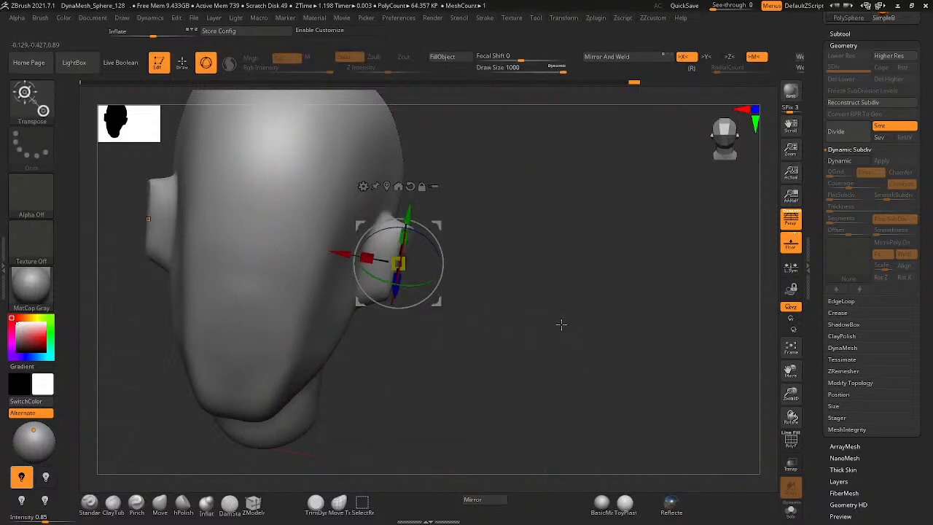
key("q")
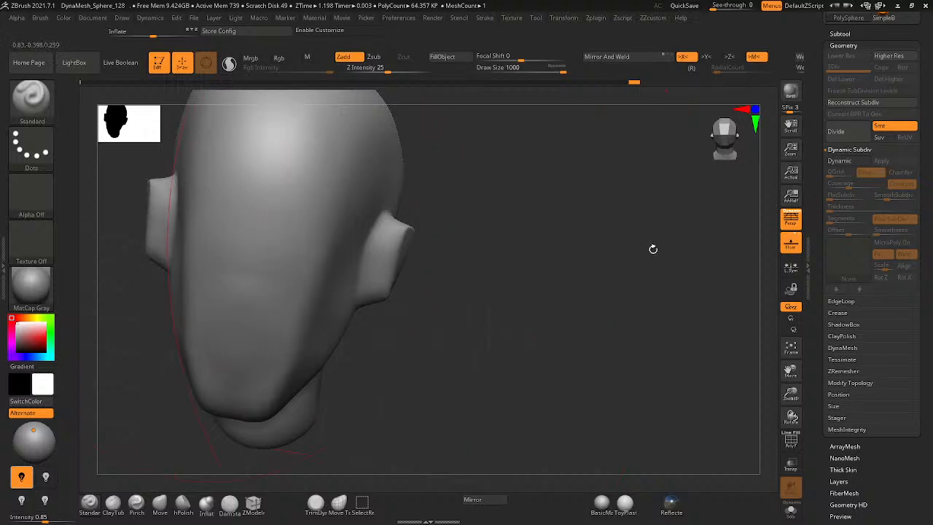
key("space")
left_click_drag(590, 255, 586, 255)
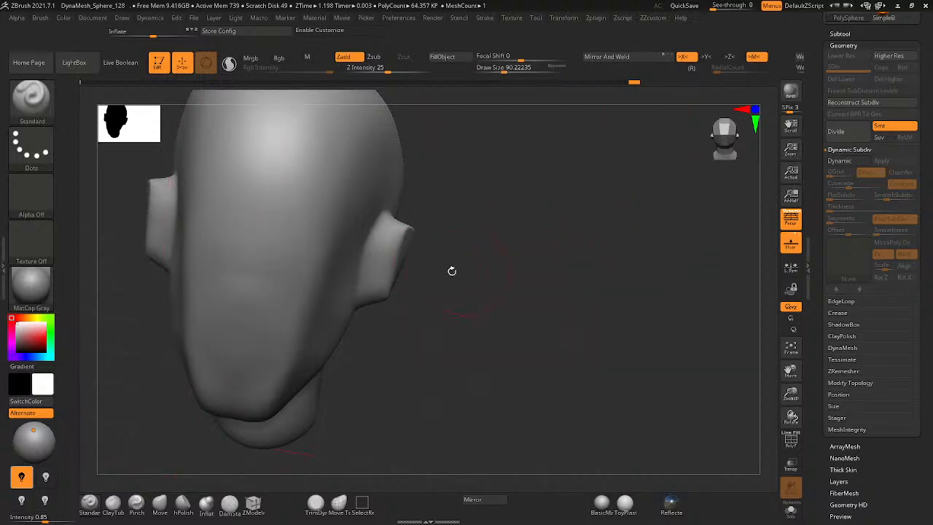
mouse_move(450, 270)
left_mouse_down()
mouse_move(416, 267)
mouse_move(421, 277)
left_mouse_up()
left_click_drag(266, 414, 149, 521)
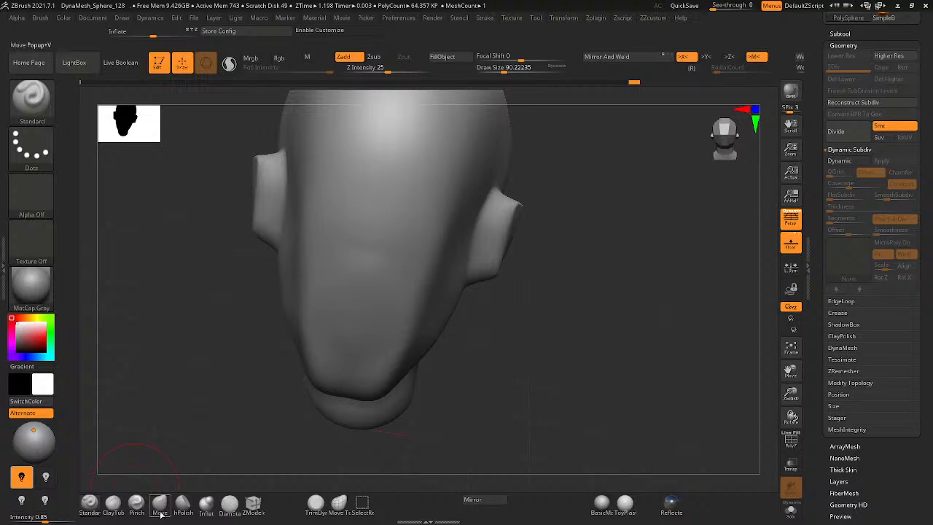
- Push in the ear's front face and shape its outer rim and lobe with the Move brush at a draw size of about 124
left_click(161, 510)
key("space")
left_click_drag(576, 269, 581, 269)
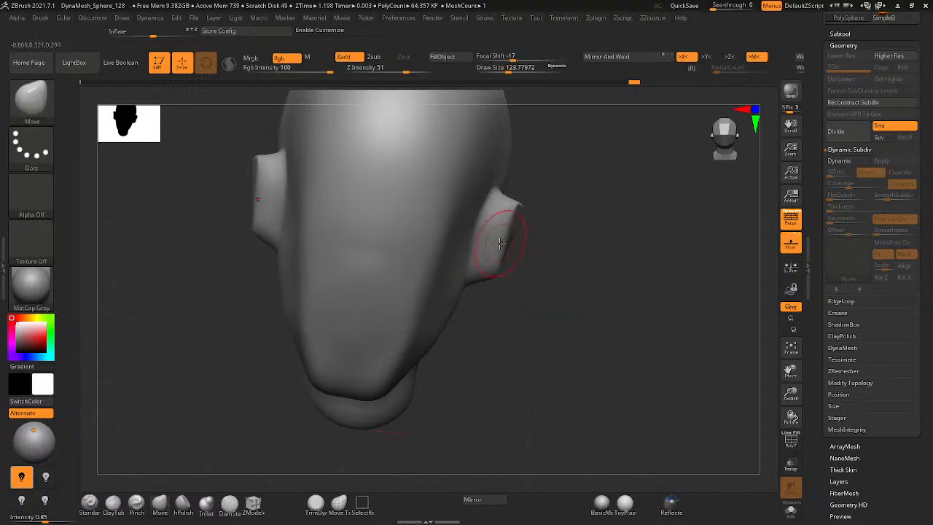
mouse_move(499, 243)
left_mouse_down()
mouse_move(525, 198)
mouse_move(498, 207)
mouse_move(510, 260)
mouse_move(477, 268)
left_mouse_up()
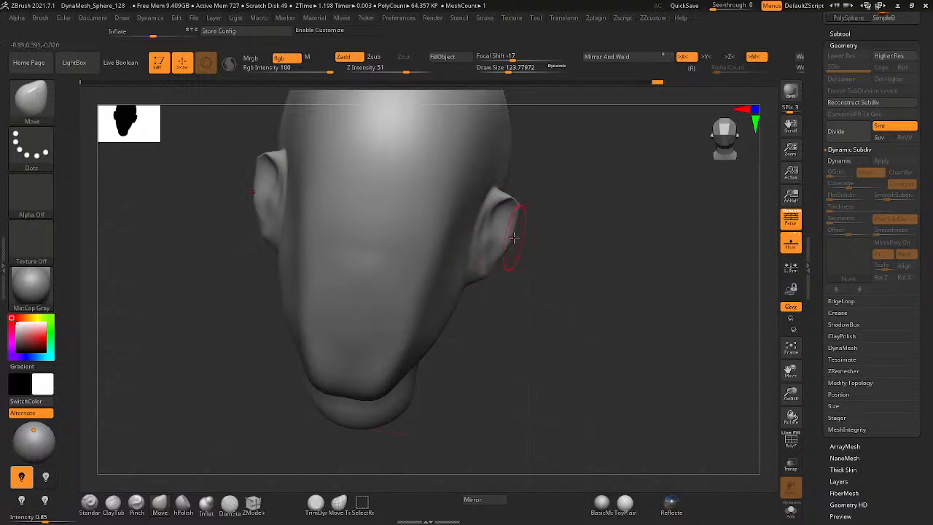
mouse_move(532, 251)
left_mouse_down()
mouse_move(500, 323)
mouse_move(536, 252)
mouse_move(568, 207)
mouse_move(585, 202)
mouse_move(554, 202)
mouse_move(573, 179)
mouse_move(566, 233)
left_mouse_up()
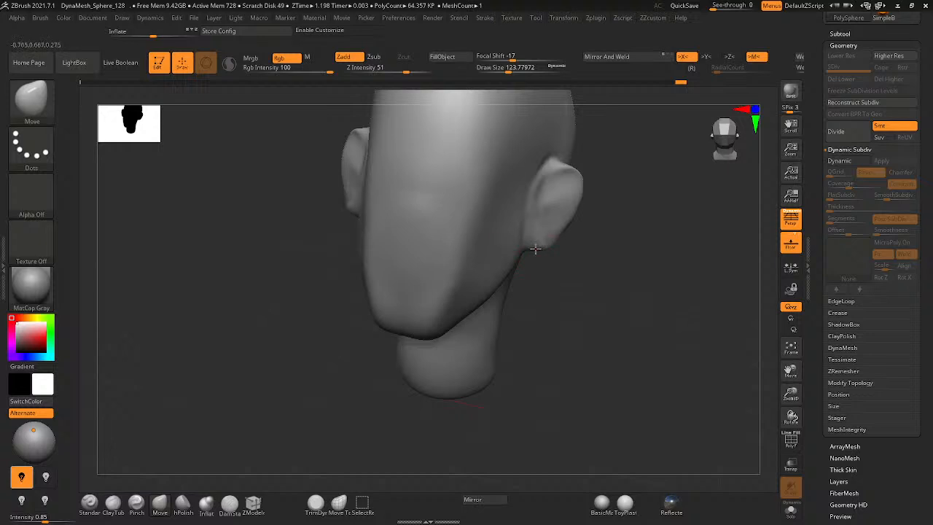
left_click_drag(531, 234, 530, 244)
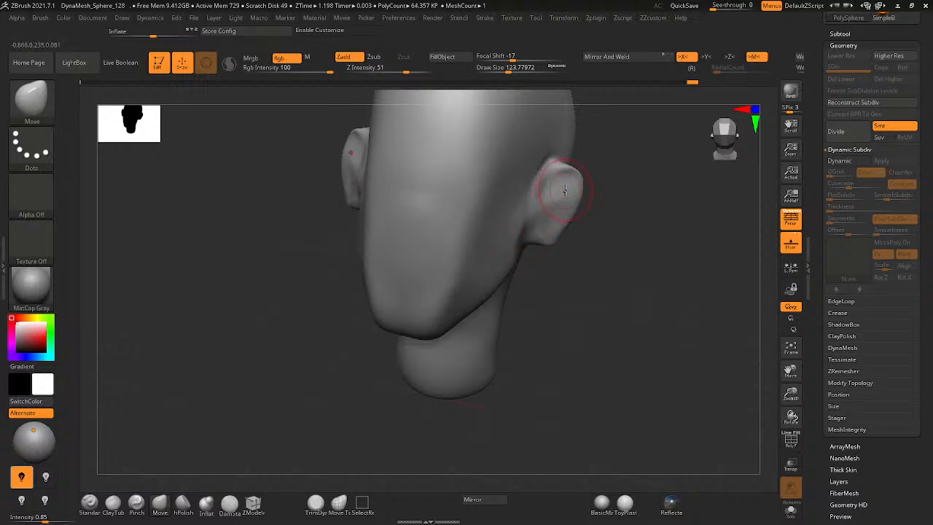
- Try to hollow the inner ear with the Move brush at draw sizes of about 62 and 83
key("space")
left_click_drag(432, 275, 417, 275)
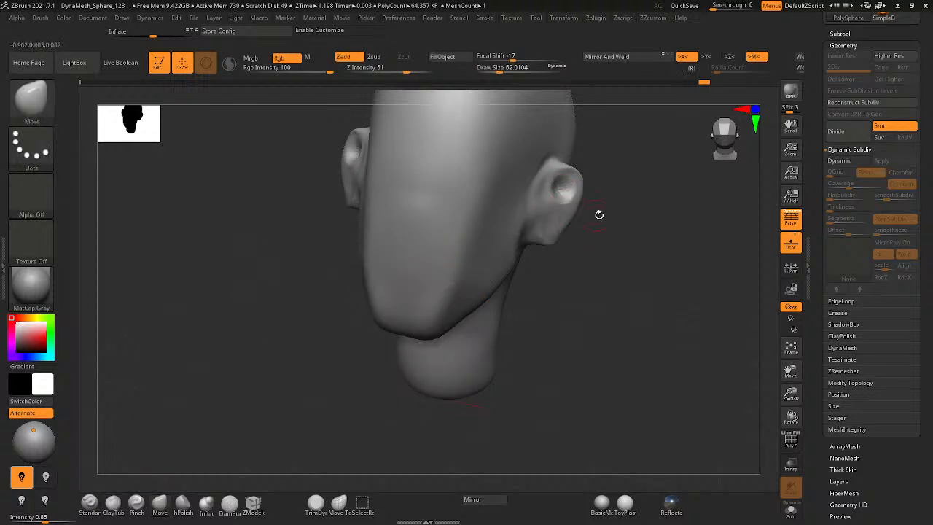
key("space")
left_click_drag(608, 218, 613, 218)
right_click_drag(638, 187, 679, 174, "ctrl")
left_click_drag(568, 199, 523, 233)
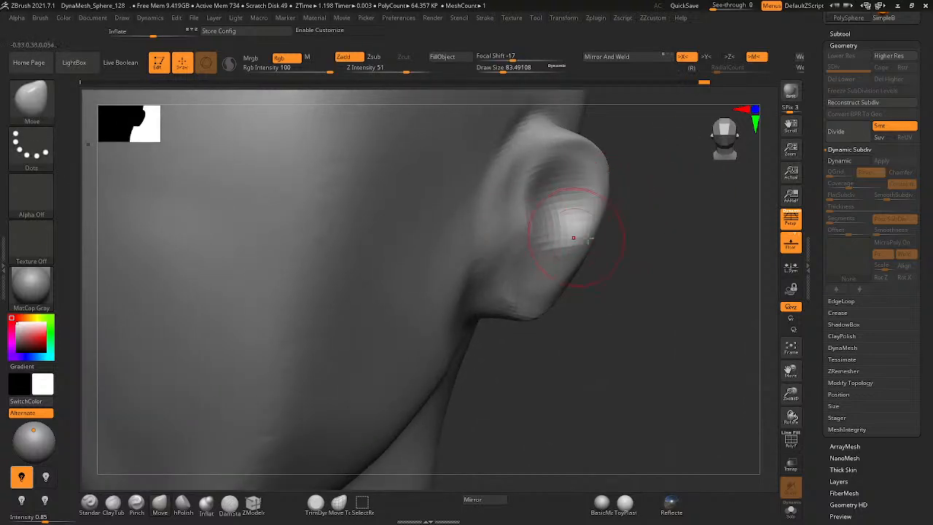
key("ctrl+z")
- Carve the inner ear hollow with the Standard brush at draw sizes of about 83 and 49, and re-DynaMesh the head
left_click(90, 502)
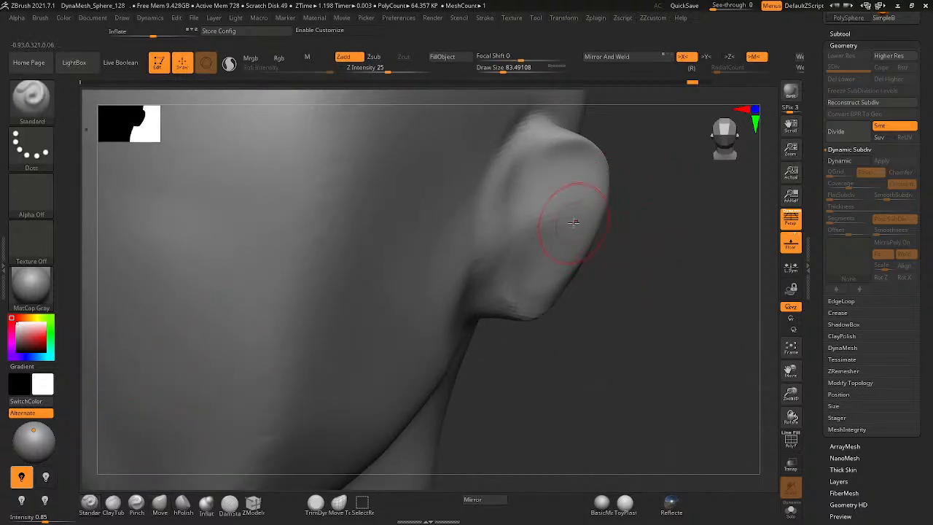
mouse_move(575, 222)
left_mouse_down()
mouse_move(543, 241)
mouse_move(536, 207)
mouse_move(551, 178)
mouse_move(580, 220)
left_mouse_up()
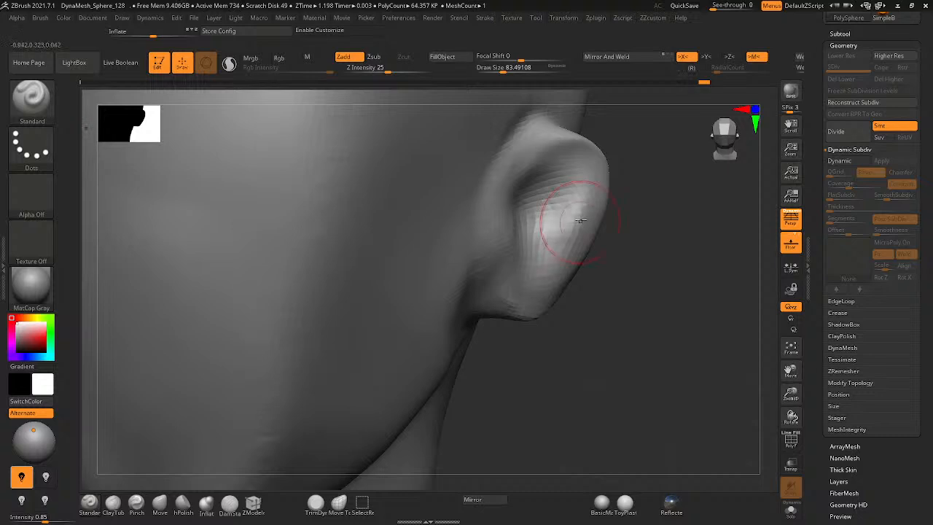
key("space")
left_click_drag(657, 198, 649, 198)
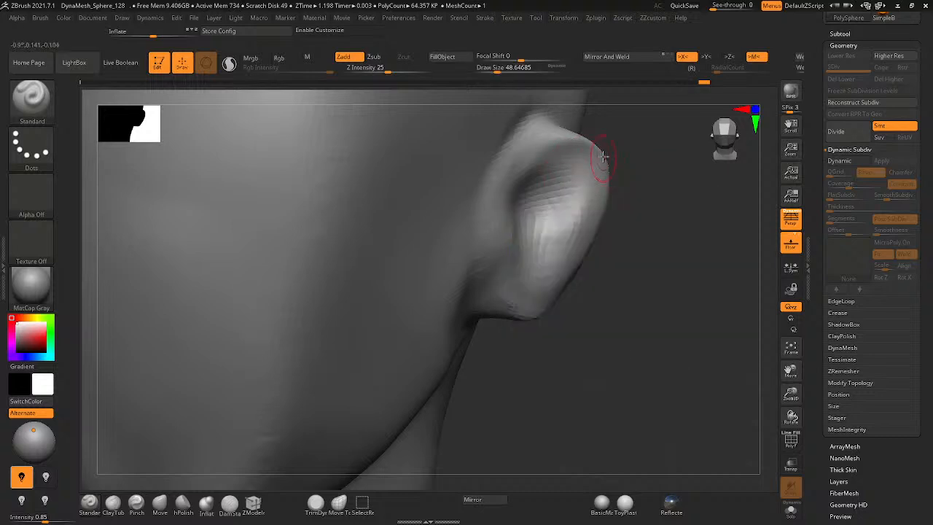
mouse_move(600, 158)
left_mouse_down()
mouse_move(594, 241)
mouse_move(576, 269)
mouse_move(551, 225)
mouse_move(509, 277)
mouse_move(539, 149)
mouse_move(547, 202)
mouse_move(532, 235)
left_mouse_up()
mouse_move(515, 277)
left_mouse_down()
mouse_move(537, 271)
mouse_move(532, 301)
mouse_move(599, 201)
mouse_move(583, 244)
mouse_move(543, 295)
mouse_move(521, 292)
mouse_move(516, 331)
mouse_move(522, 322)
left_mouse_up()
mouse_move(666, 271)
left_mouse_down("ctrl")
mouse_move(644, 281)
mouse_move(671, 309)
left_mouse_up("ctrl")
- Reshape the ear's upper and outer rim with the Move brush at a draw size of about 202
left_click(159, 509)
key("space")
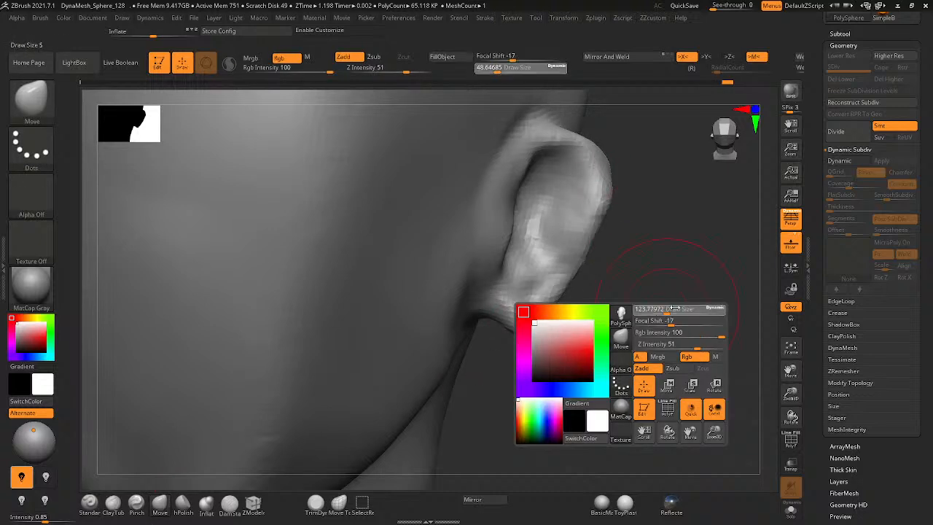
left_click_drag(604, 189, 626, 177)
left_click_drag(548, 139, 560, 155)
left_click_drag(609, 217, 593, 233)
left_click_drag(675, 258, 565, 269)
- Refine the back of the ear with the Move brush at draw sizes of about 202 and 87
right_click_drag(565, 269, 637, 269)
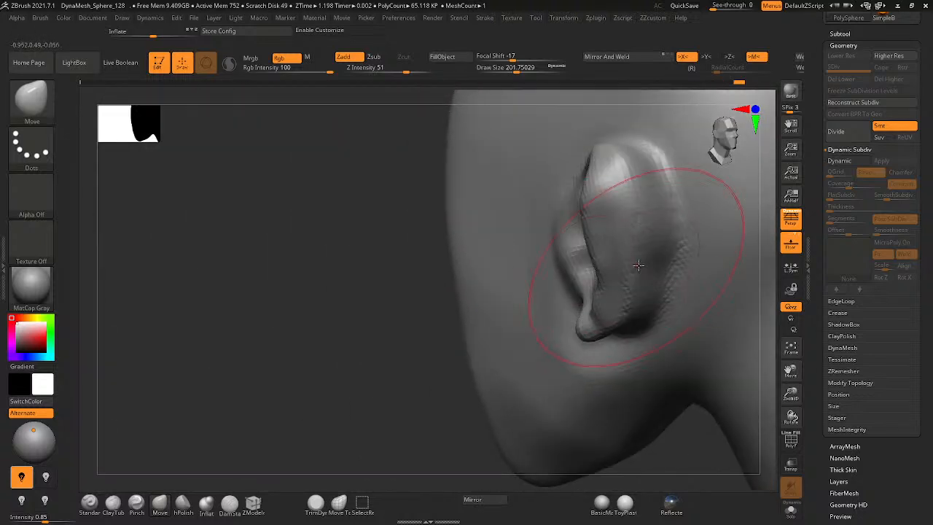
left_click_drag(637, 269, 633, 257)
mouse_move(633, 256)
right_mouse_down()
mouse_move(634, 370)
mouse_move(644, 275)
mouse_move(627, 259)
mouse_move(654, 298)
mouse_move(639, 258)
right_mouse_up()
left_click_drag(639, 258, 631, 255)
right_click_drag(630, 254, 629, 264)
key("space")
mouse_move(637, 269)
left_mouse_down()
mouse_move(625, 268)
mouse_move(624, 238)
mouse_move(598, 271)
left_mouse_up()
right_click_drag(582, 308, 592, 248)
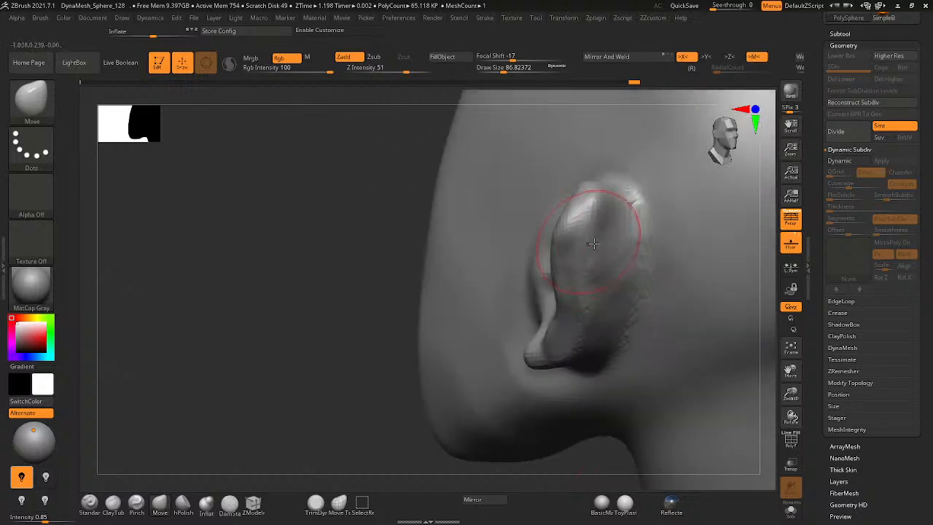
right_click_drag(590, 348, 589, 366)
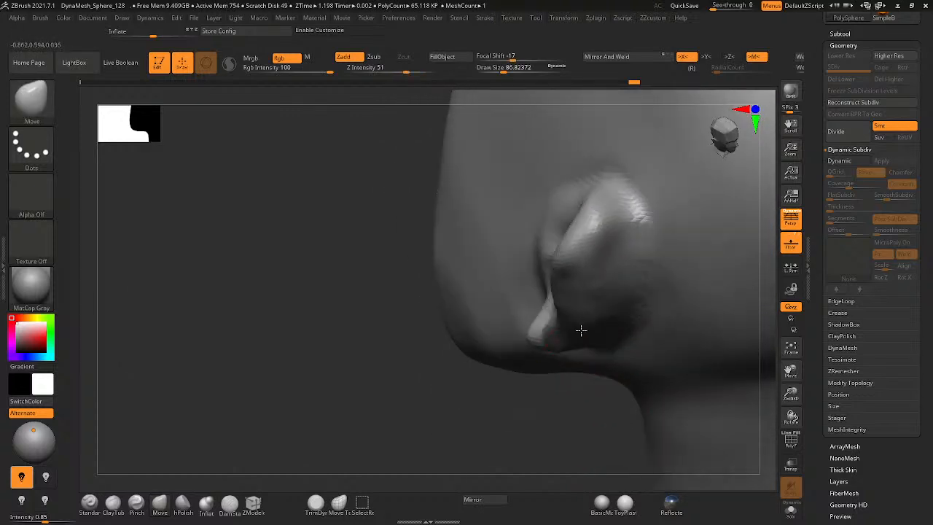
right_click_drag(578, 307, 390, 368)
- Adjust the ear's outward angle from above with the Move brush at a draw size of about 145
key("space")
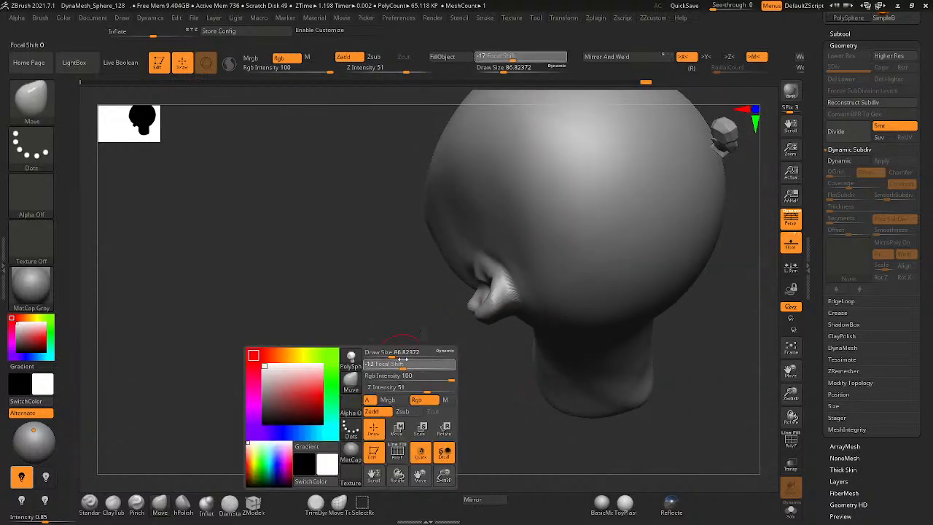
left_click_drag(394, 353, 413, 353)
mouse_move(428, 367)
right_mouse_down()
mouse_move(437, 406)
mouse_move(465, 324)
right_mouse_up()
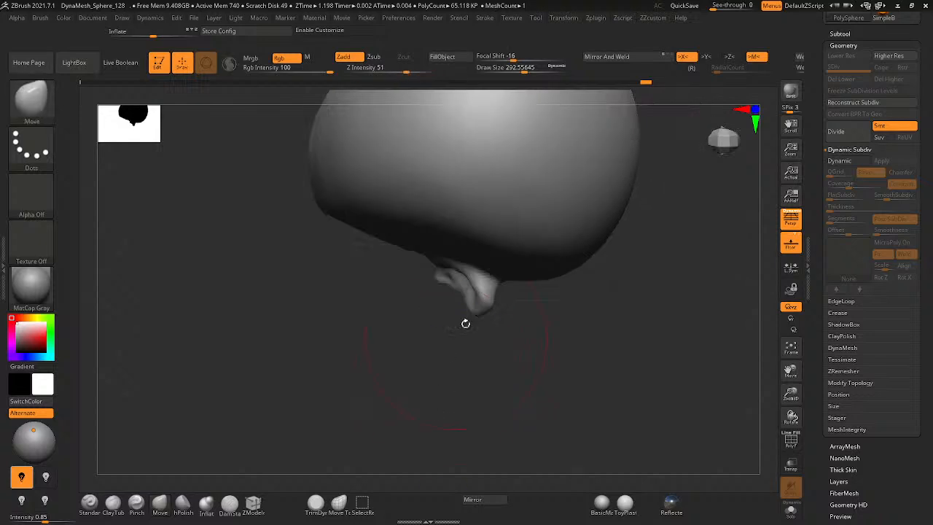
key("space")
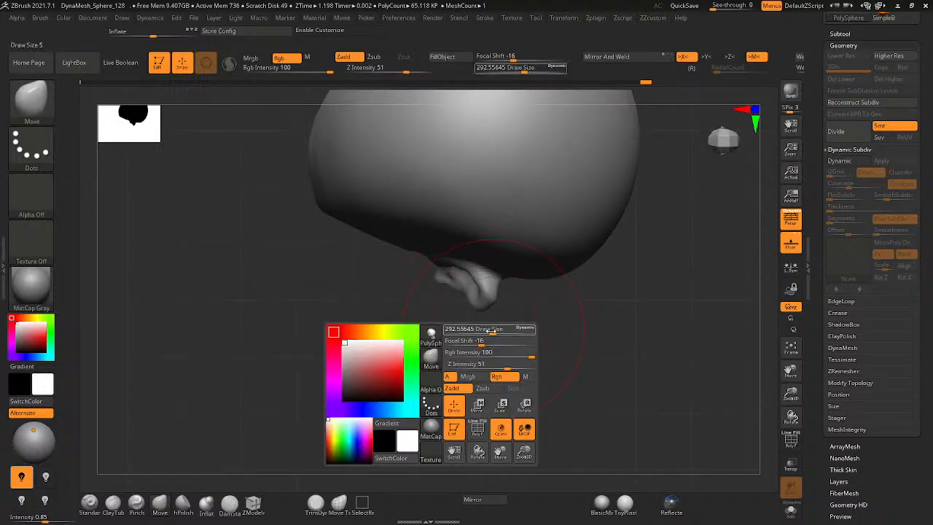
left_click_drag(491, 331, 478, 331)
mouse_move(487, 296)
right_mouse_down()
mouse_move(542, 263)
mouse_move(473, 343)
mouse_move(526, 203)
mouse_move(600, 254)
mouse_move(493, 177)
mouse_move(487, 333)
right_mouse_up()
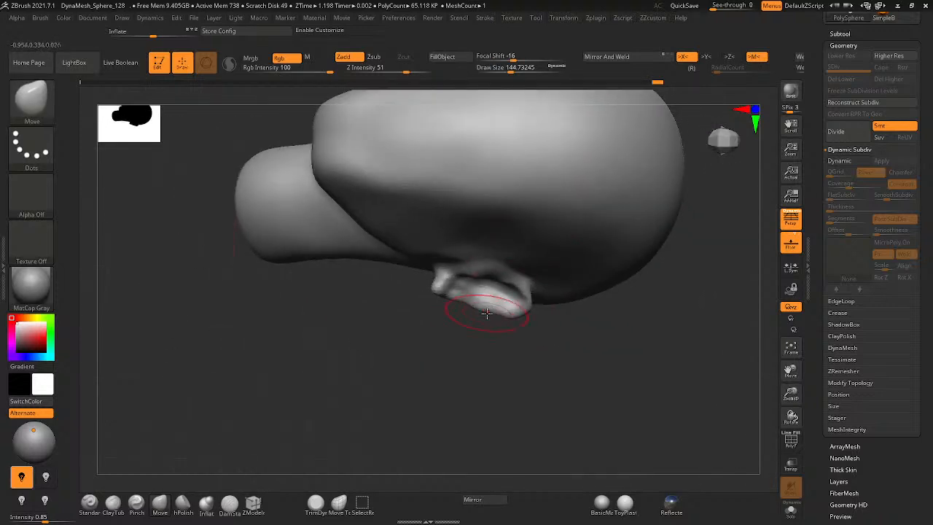
- Reshape the earlobe with the Move brush at a draw size of about 65, and smooth the outer rim and the cheek beside it
mouse_move(710, 194)
right_mouse_down()
mouse_move(705, 114)
mouse_move(398, 283)
mouse_move(412, 247)
mouse_move(395, 303)
mouse_move(354, 263)
mouse_move(384, 333)
mouse_move(314, 317)
right_mouse_up()
mouse_move(512, 271)
right_mouse_down("ctrl")
mouse_move(548, 266)
mouse_move(612, 216)
right_mouse_up("ctrl")
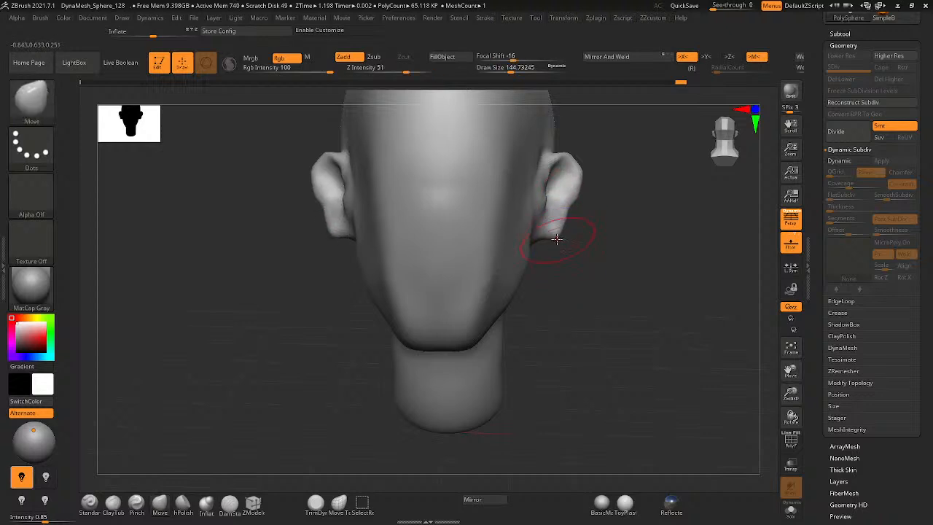
right_click_drag(556, 245, 656, 201)
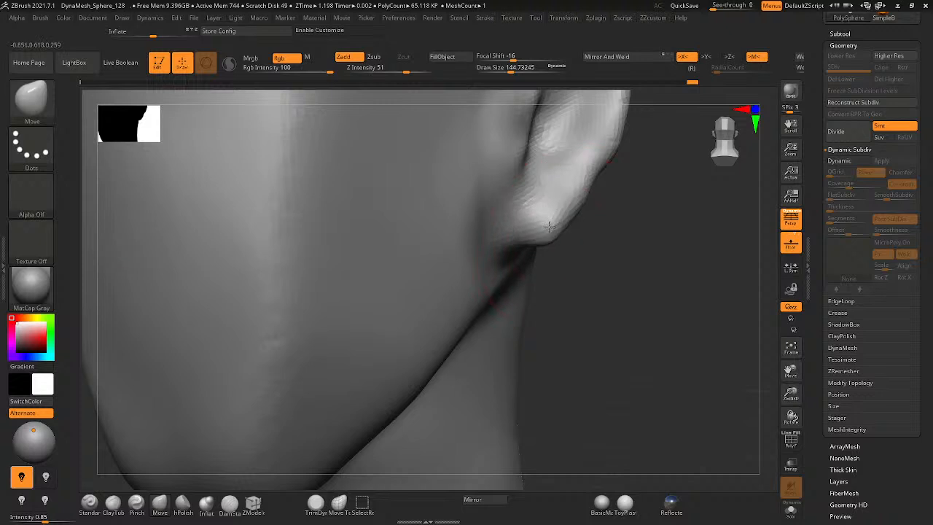
key("space")
left_click_drag(583, 236, 561, 237)
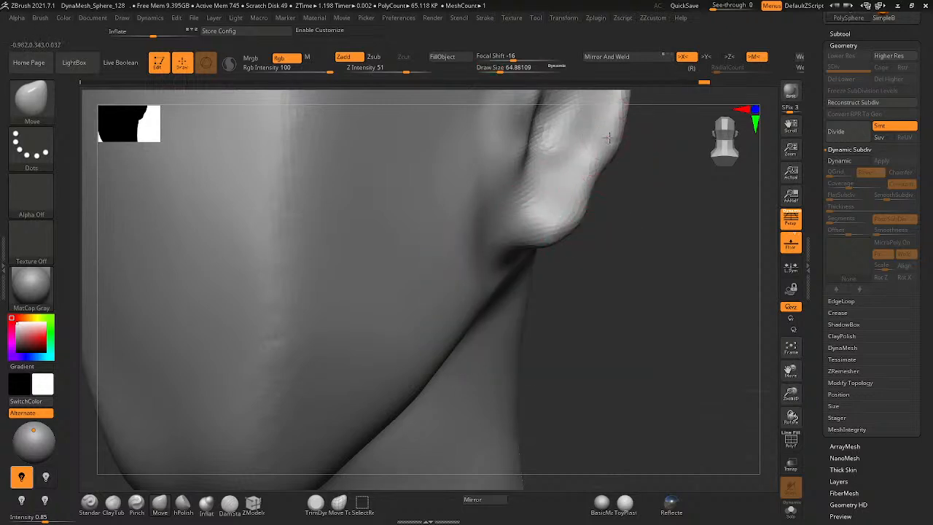
mouse_move(614, 109)
left_mouse_down("shift")
mouse_move(620, 124)
mouse_move(602, 175)
left_mouse_up("shift")
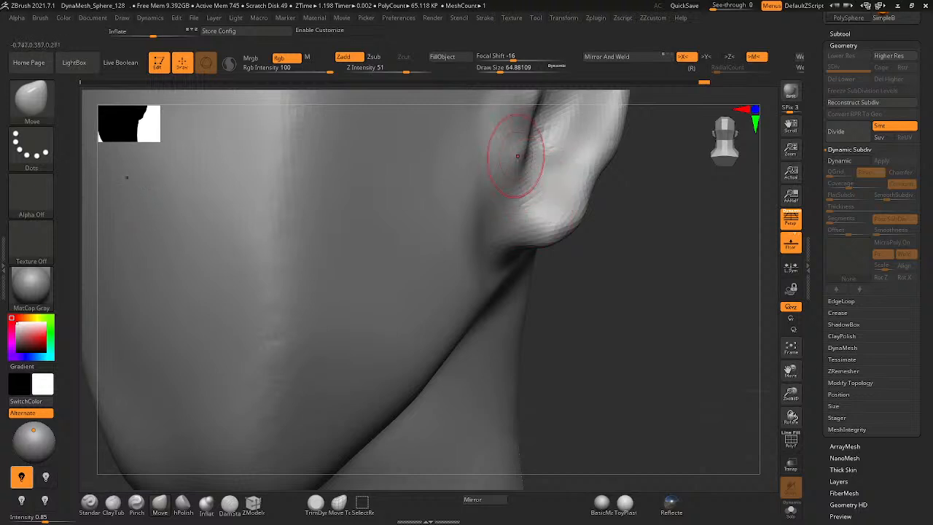
right_click_drag(591, 208, 525, 184, "ctrl")
left_click_drag(535, 112, 506, 187, "shift")
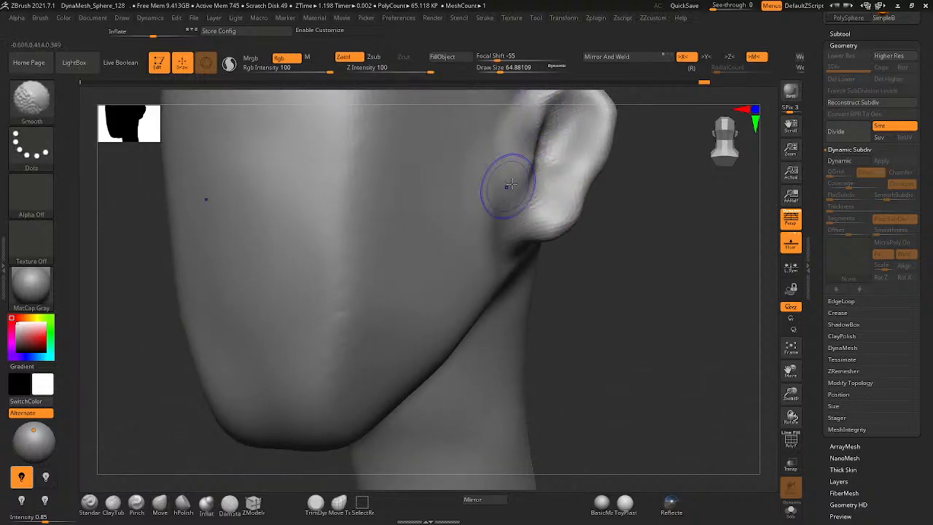
right_click_drag(554, 137, 534, 194, "alt")
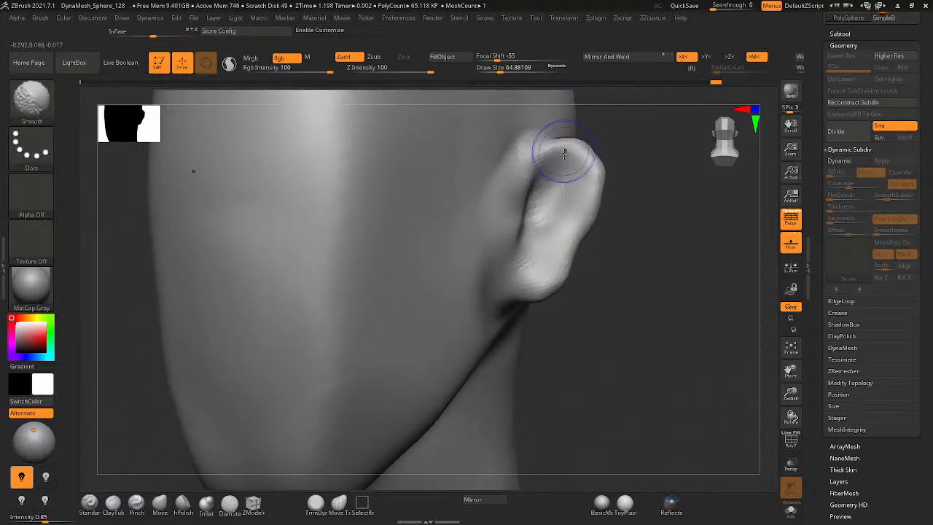
- Raise the ear's outer rim and carve its inner hollow with the Standard brush at a draw size of about 37
left_click(90, 503)
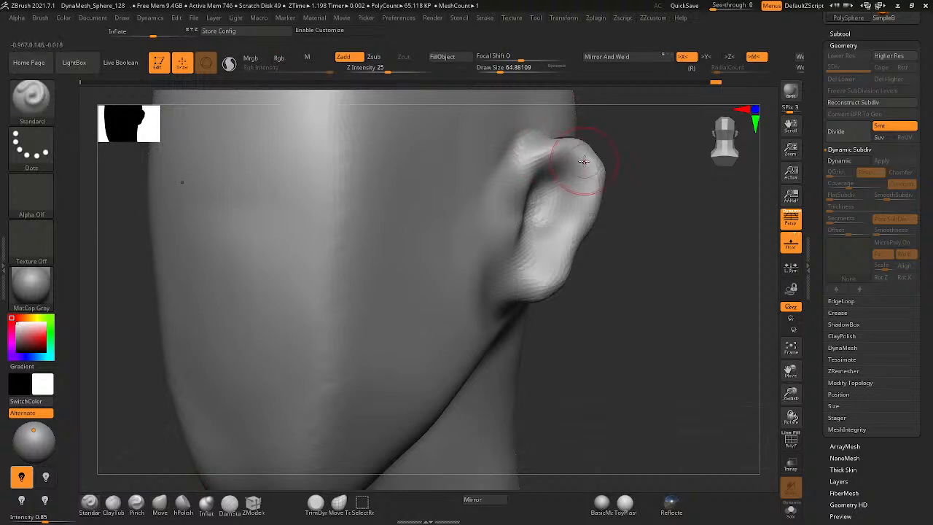
key("space")
mouse_move(584, 162)
left_mouse_down("shift")
mouse_move(547, 153)
mouse_move(581, 197)
mouse_move(573, 236)
left_mouse_up("shift")
key("shift")
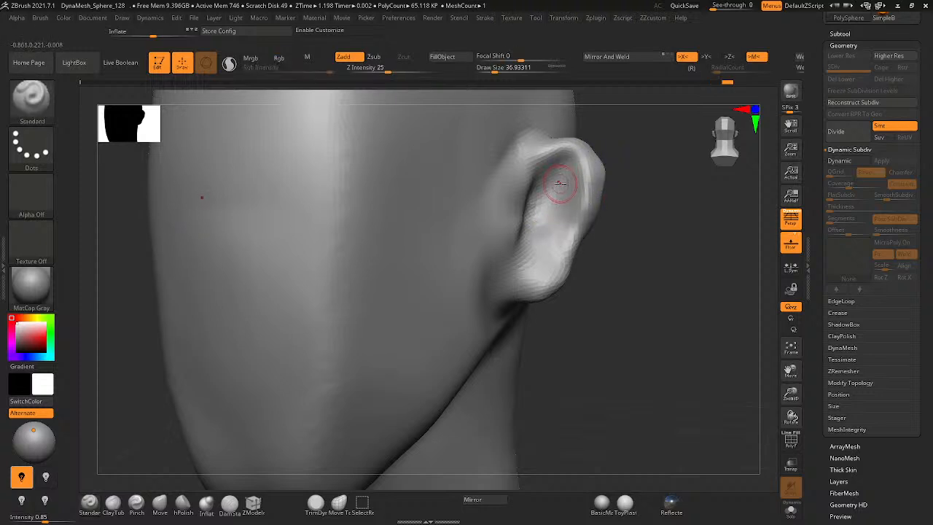
left_click_drag(560, 183, 532, 239, "alt")
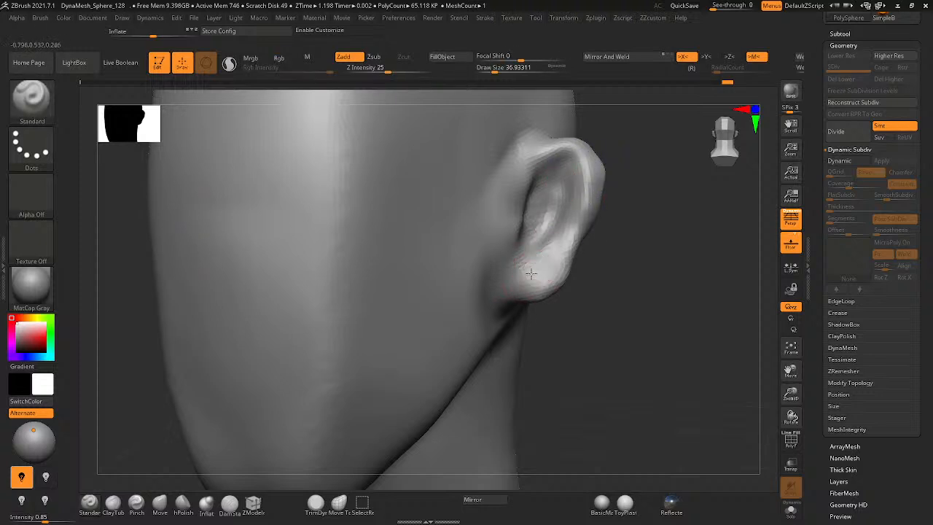
mouse_move(530, 273)
left_mouse_down()
mouse_move(530, 285)
mouse_move(555, 243)
left_mouse_up()
- Examine the shape of both ears from the front and from a tilted angle
mouse_move(703, 244)
left_mouse_down()
mouse_move(606, 240)
mouse_move(619, 231)
left_mouse_up()
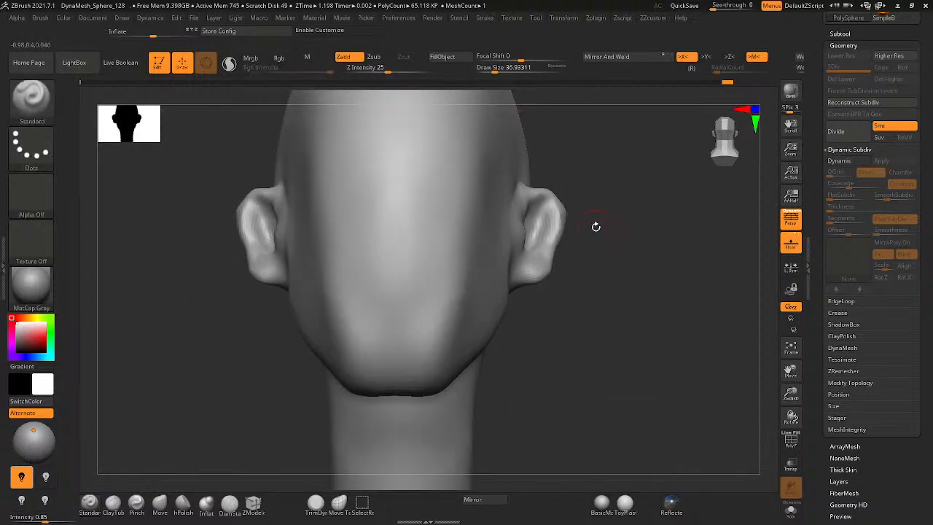
key("shift")
right_click_drag(545, 212, 493, 281)
key("shift")
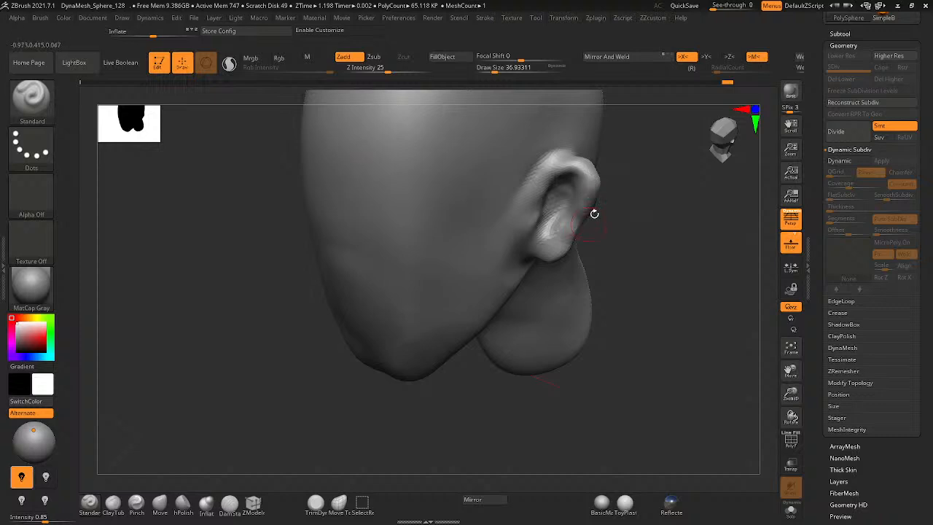
key("shift")
mouse_move(561, 256)
right_mouse_down("shift")
mouse_move(477, 214)
mouse_move(577, 218)
mouse_move(614, 192)
mouse_move(558, 227)
mouse_move(552, 282)
mouse_move(558, 239)
mouse_move(541, 229)
mouse_move(639, 187)
mouse_move(600, 194)
right_mouse_up("shift")
key("shift")
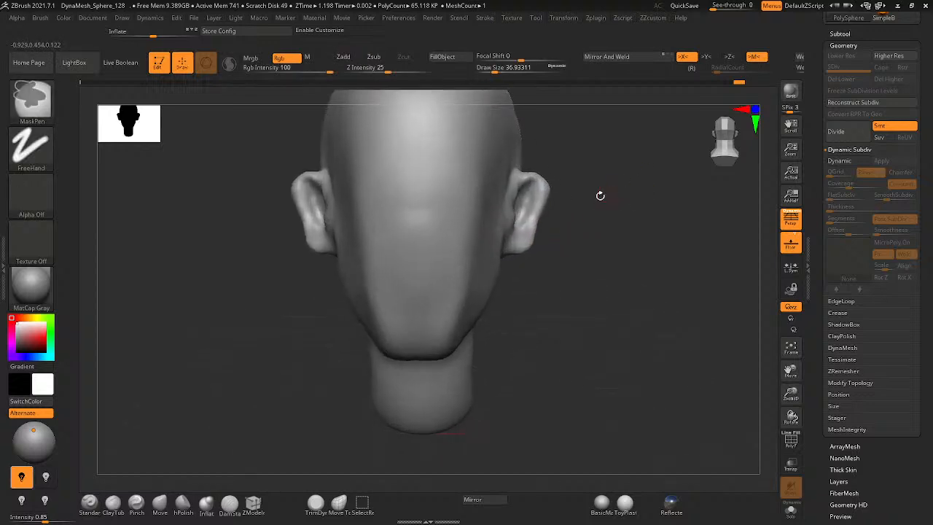
- Try to tighten the ear's upper outer rim with the Pinch brush
key("space")
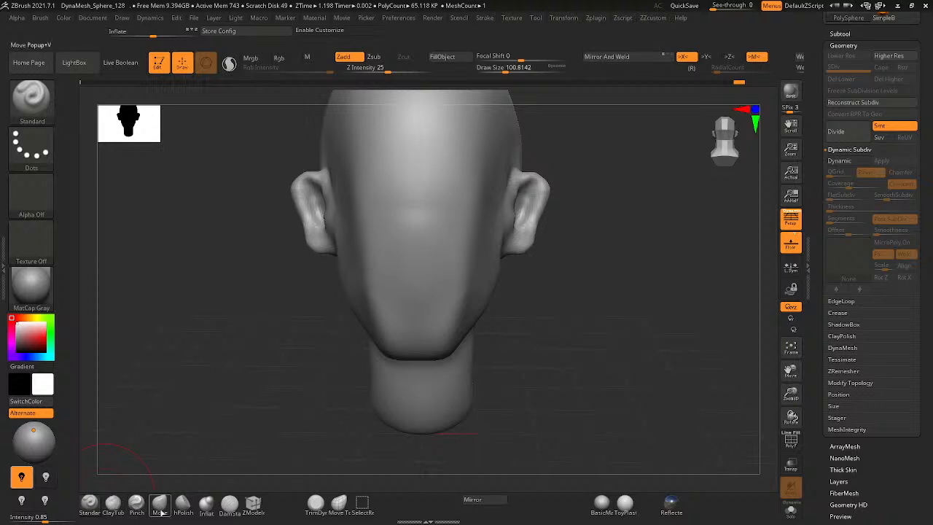
left_click(136, 503)
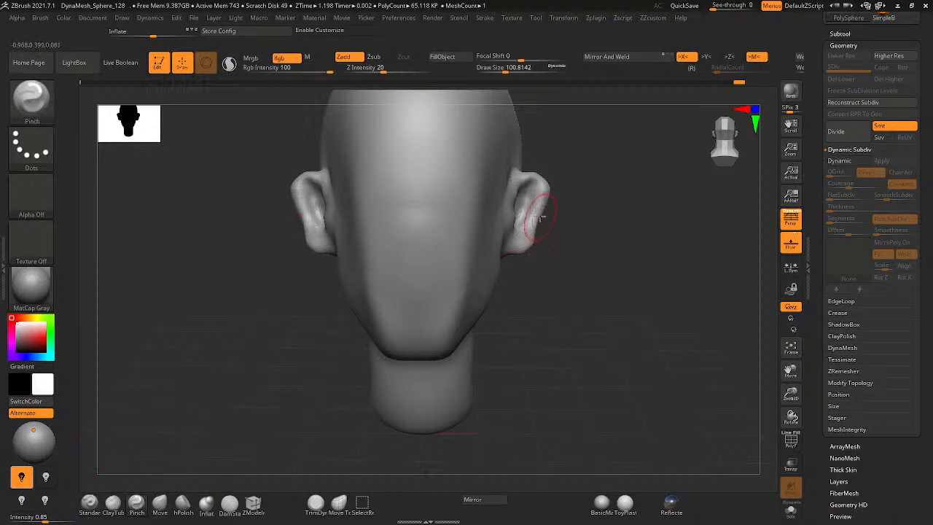
key("space")
left_click_drag(582, 217, 587, 218)
left_click_drag(534, 177, 548, 193)
key("ctrl+z")
- Widen the upper ear and reshape the lobe in front view with the Move brush at a draw size of about 145
left_click(160, 503)
mouse_move(516, 238)
left_mouse_down()
mouse_move(527, 223)
mouse_move(536, 229)
mouse_move(534, 253)
left_mouse_up()
left_click_drag(556, 217, 522, 240)
mouse_move(550, 189)
left_mouse_down()
mouse_move(522, 167)
mouse_move(551, 191)
mouse_move(543, 204)
mouse_move(550, 179)
mouse_move(522, 168)
left_mouse_up()
key("shift")
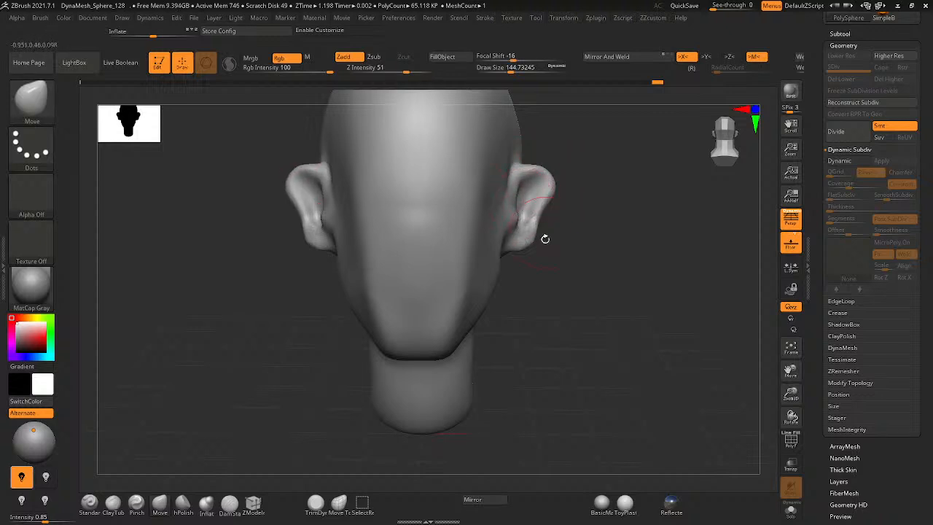
left_click_drag(546, 239, 533, 235)
key("shift")
left_click_drag(531, 279, 533, 281)
left_click_drag(539, 244, 558, 264)
right_click_drag(558, 264, 482, 295, "ctrl")
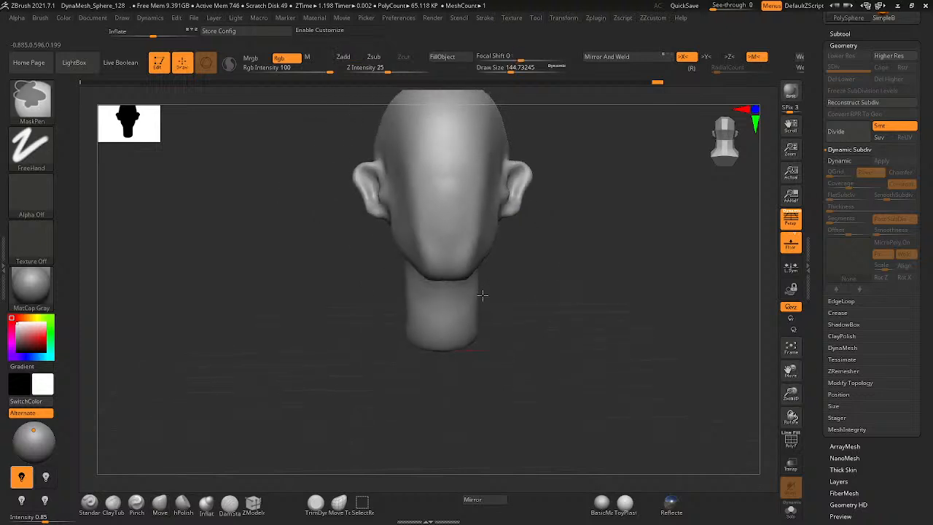
- Refine the ear's outer contour with the Move brush and smooth the transition beneath the earlobe
mouse_move(482, 295)
left_mouse_down()
mouse_move(510, 262)
mouse_move(503, 273)
left_mouse_up()
mouse_move(520, 213)
right_mouse_down("alt")
mouse_move(508, 258)
mouse_move(510, 210)
right_mouse_up("alt")
mouse_move(510, 211)
left_mouse_down()
mouse_move(501, 213)
mouse_move(516, 226)
left_mouse_up()
mouse_move(500, 294)
left_mouse_down()
mouse_move(493, 285)
mouse_move(501, 264)
mouse_move(524, 231)
left_mouse_up()
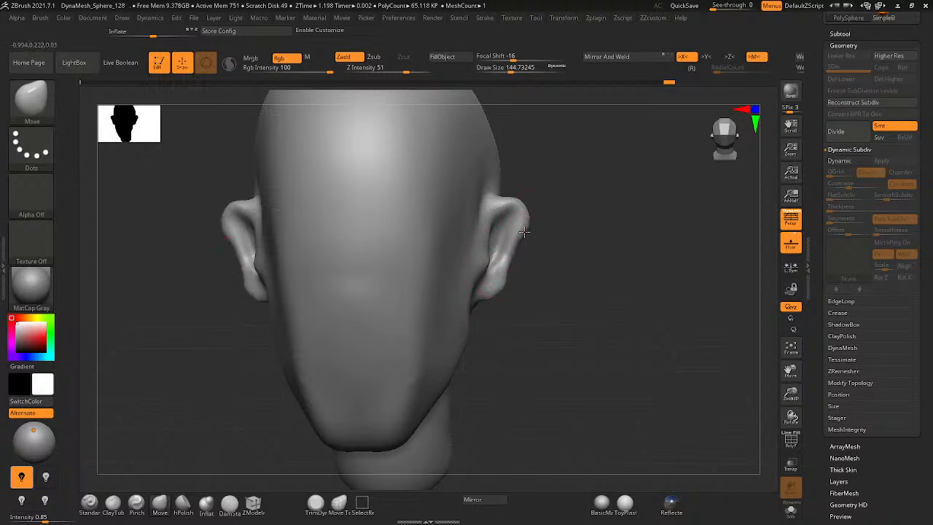
key("ctrl+z")
right_click_drag(464, 206, 429, 213)
mouse_move(521, 284)
left_mouse_down("shift")
mouse_move(554, 266)
mouse_move(516, 252)
mouse_move(506, 298)
left_mouse_up("shift")
mouse_move(510, 313)
right_mouse_down()
mouse_move(577, 346)
mouse_move(595, 306)
mouse_move(541, 323)
right_mouse_up()
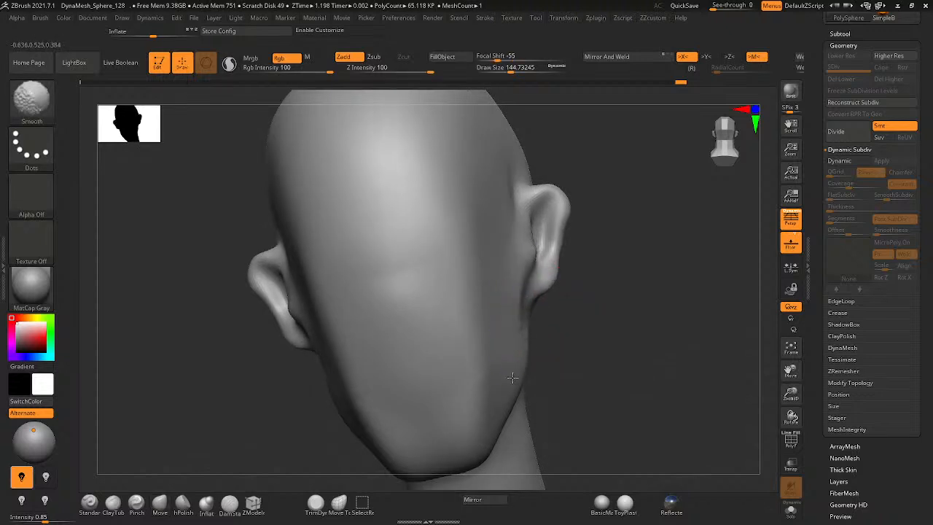
- Examine the proportions of the whole head and ears from several angles
right_click_drag(477, 408, 583, 320)
mouse_move(605, 288)
left_mouse_down()
mouse_move(612, 289)
mouse_move(624, 243)
mouse_move(618, 235)
mouse_move(633, 221)
mouse_move(640, 234)
left_mouse_up()
right_click_drag(636, 252, 641, 262)
left_click_drag(624, 234, 630, 239)
mouse_move(630, 239)
right_mouse_down()
mouse_move(629, 250)
mouse_move(643, 248)
mouse_move(639, 269)
mouse_move(572, 325)
mouse_move(556, 287)
mouse_move(444, 300)
mouse_move(408, 256)
mouse_move(398, 328)
mouse_move(423, 277)
mouse_move(456, 314)
mouse_move(375, 313)
mouse_move(437, 333)
mouse_move(437, 301)
mouse_move(401, 286)
right_mouse_up()
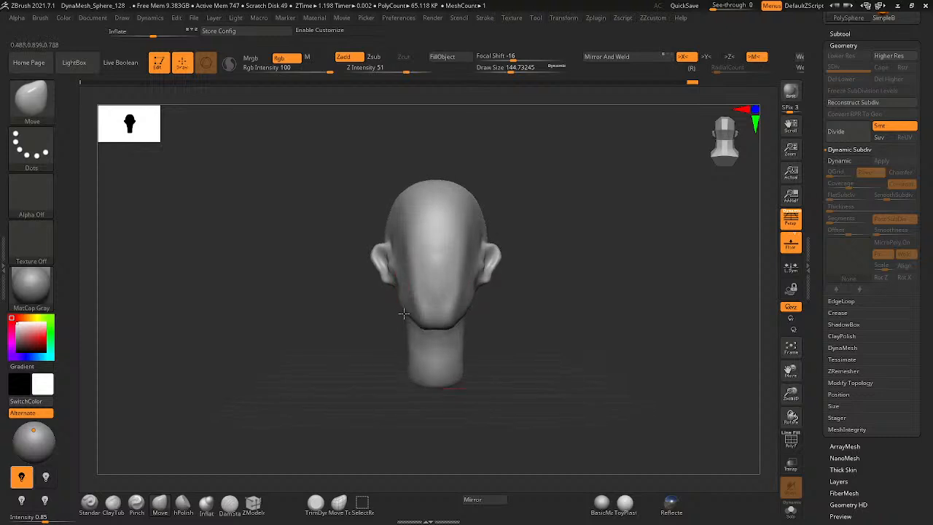
key("space")
key("space")
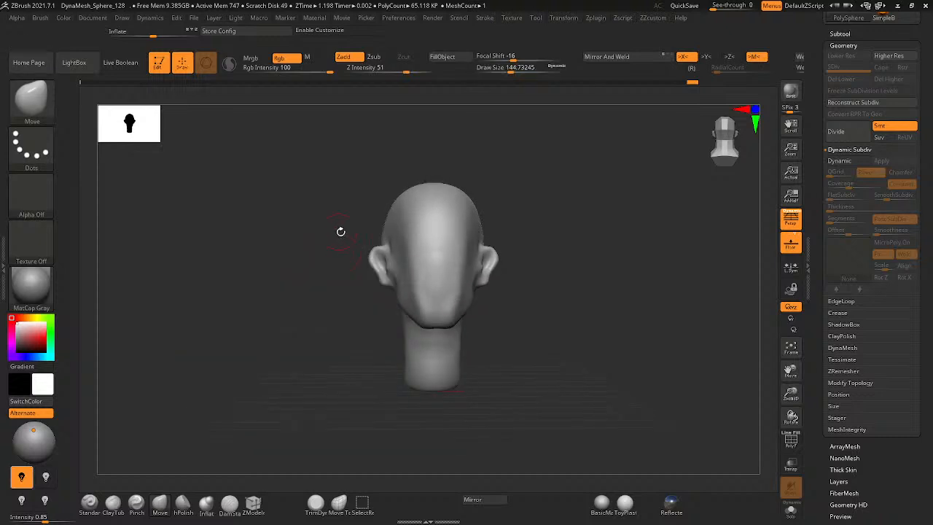
mouse_move(496, 296)
right_mouse_down("alt")
mouse_move(508, 306)
mouse_move(571, 297)
mouse_move(729, 335)
right_mouse_up("alt")
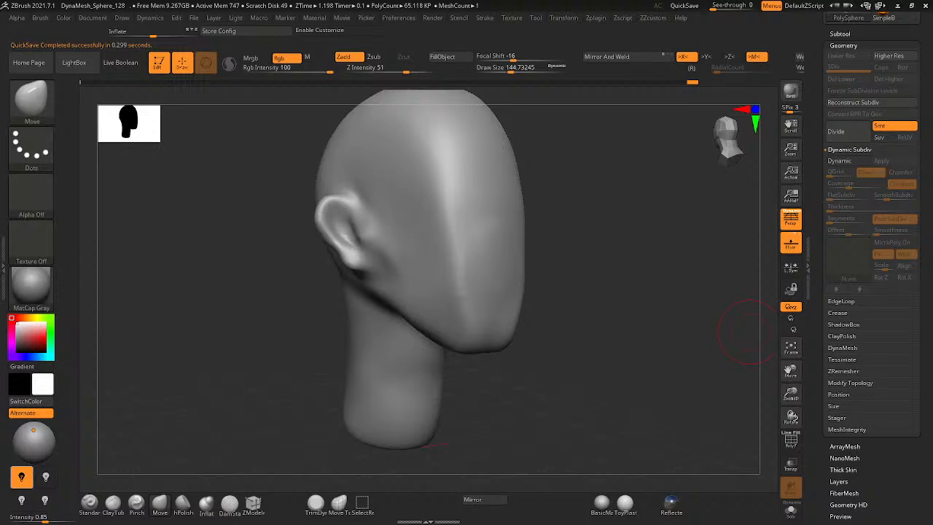
- Push the ear's outer rim inward in three-quarter view with the Move brush at a draw size of about 145
right_click_drag(452, 273, 430, 248)
right_click_drag(486, 301, 495, 331)
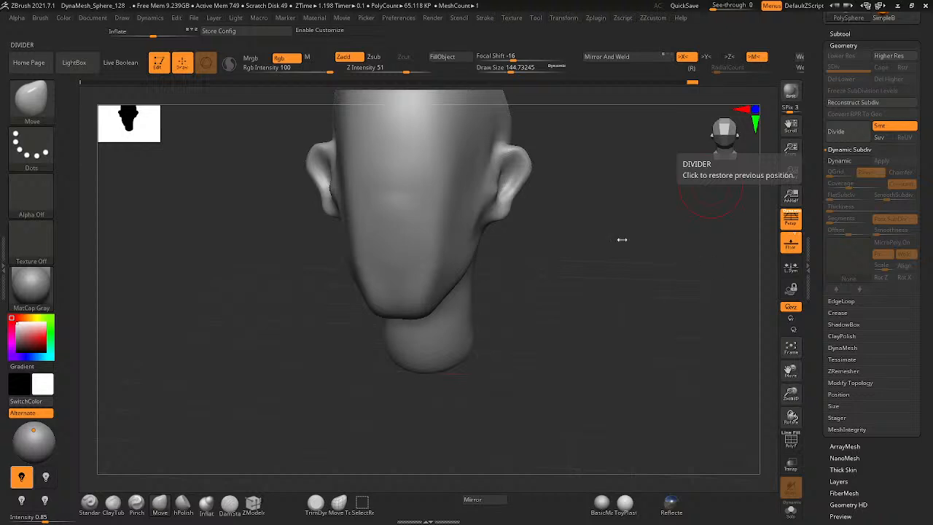
right_click_drag(338, 297, 407, 258)
right_click_drag(518, 220, 562, 229, "ctrl")
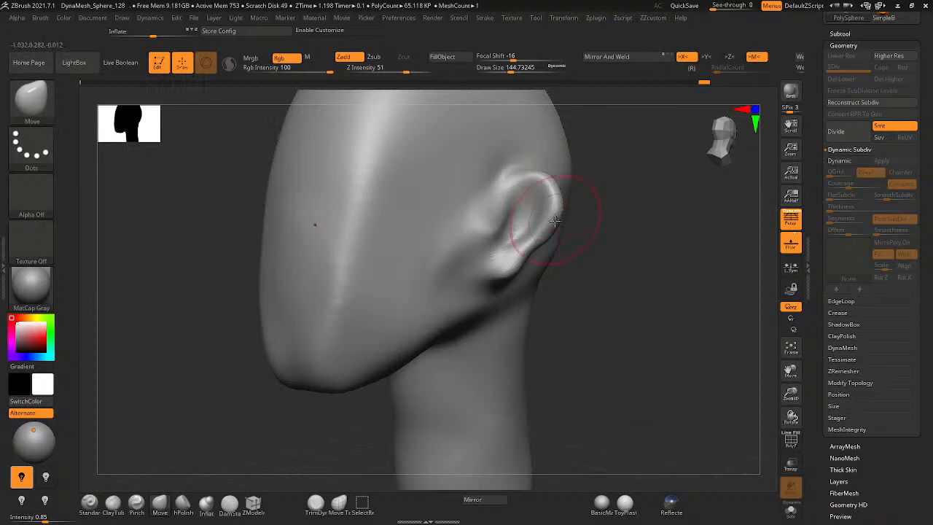
key("ctrl")
mouse_move(548, 225)
left_mouse_down()
mouse_move(527, 227)
mouse_move(532, 245)
left_mouse_up()
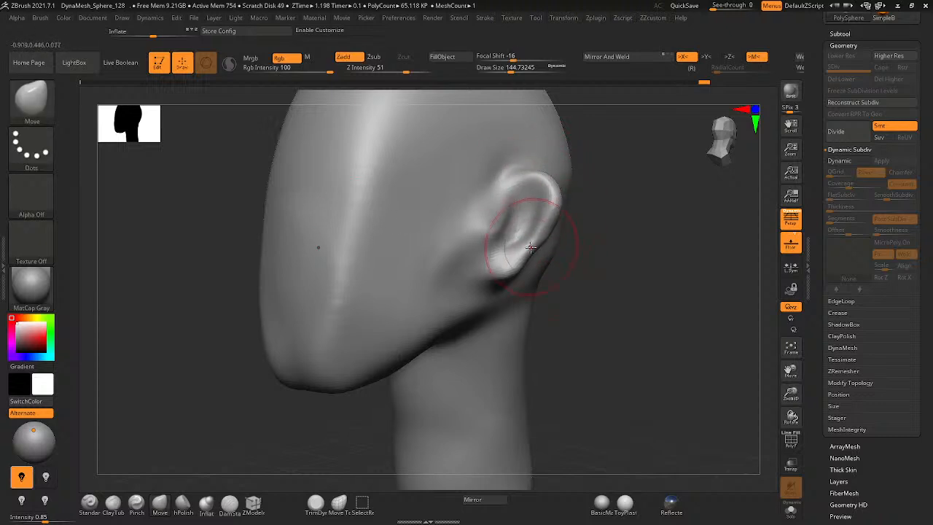
- Pull the earlobe and upper rim outward in front view and push in the cheek above the jaw with the Move brush
mouse_move(531, 244)
right_mouse_down()
mouse_move(499, 239)
mouse_move(531, 265)
right_mouse_up()
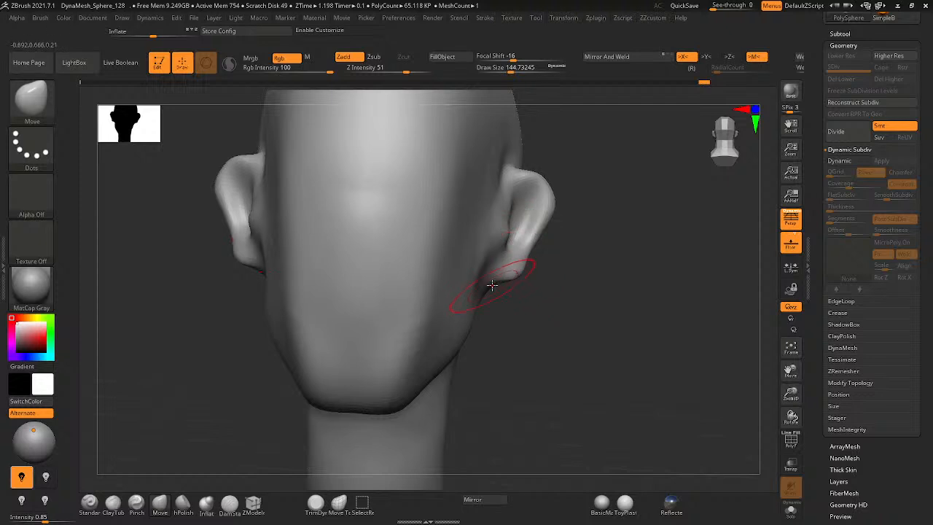
mouse_move(502, 264)
left_mouse_down()
mouse_move(508, 274)
mouse_move(529, 267)
mouse_move(526, 274)
left_mouse_up()
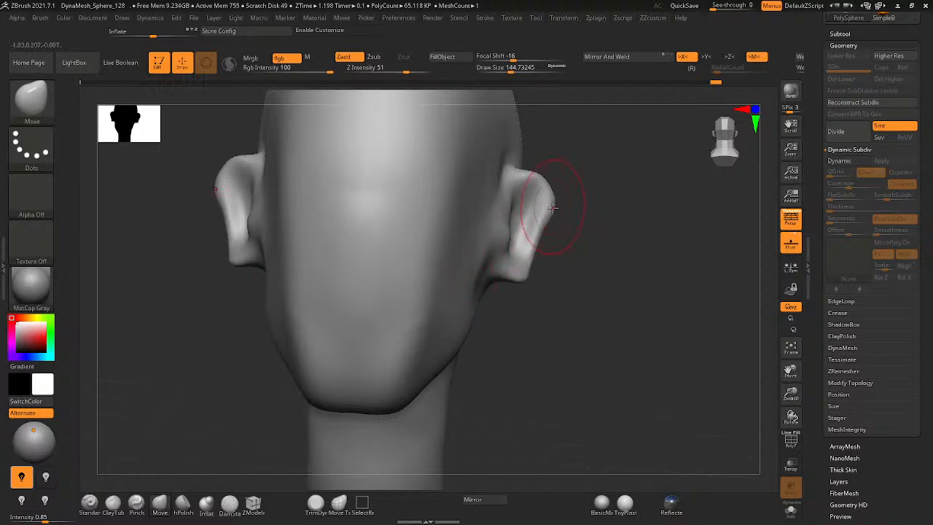
mouse_move(550, 202)
left_mouse_down()
mouse_move(556, 195)
mouse_move(528, 176)
mouse_move(557, 180)
left_mouse_up()
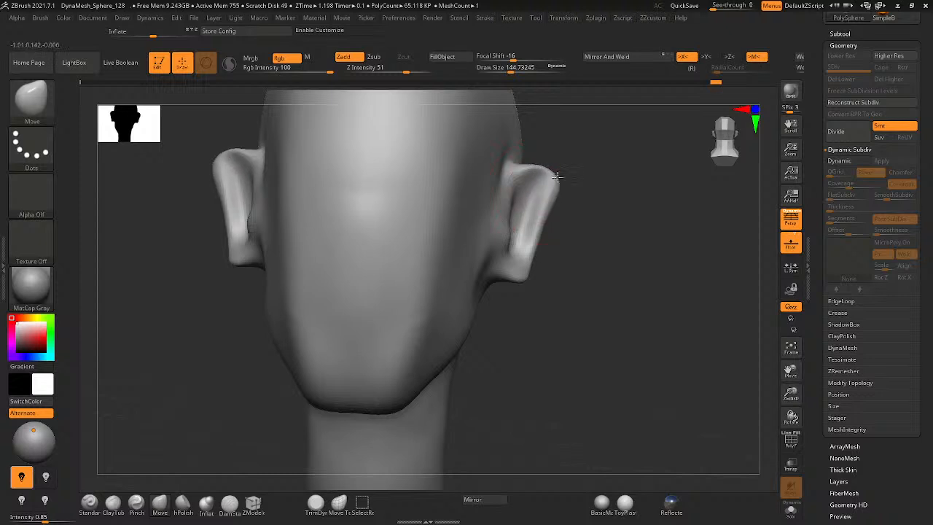
left_click_drag(432, 338, 417, 349)
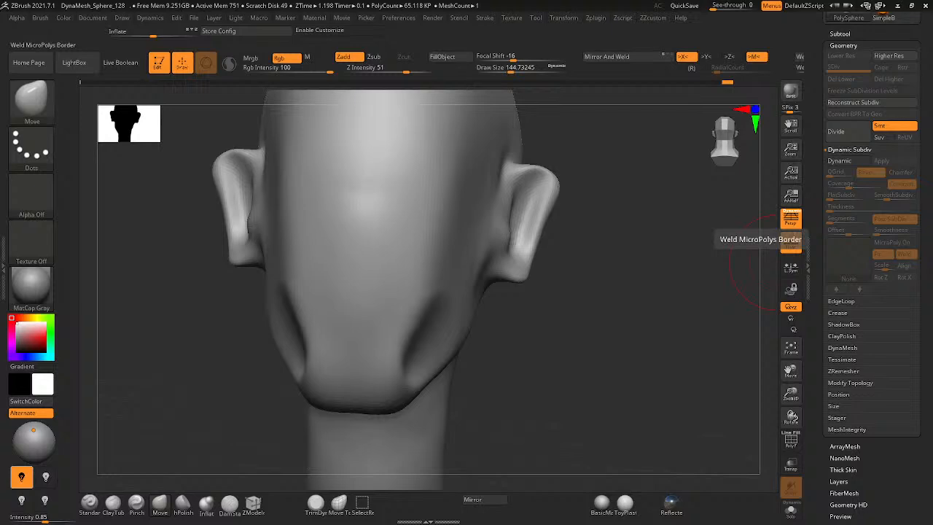
- Switch to the Windows language settings and remove Arabic (Algeria) from the preferred languages
key("super+d")
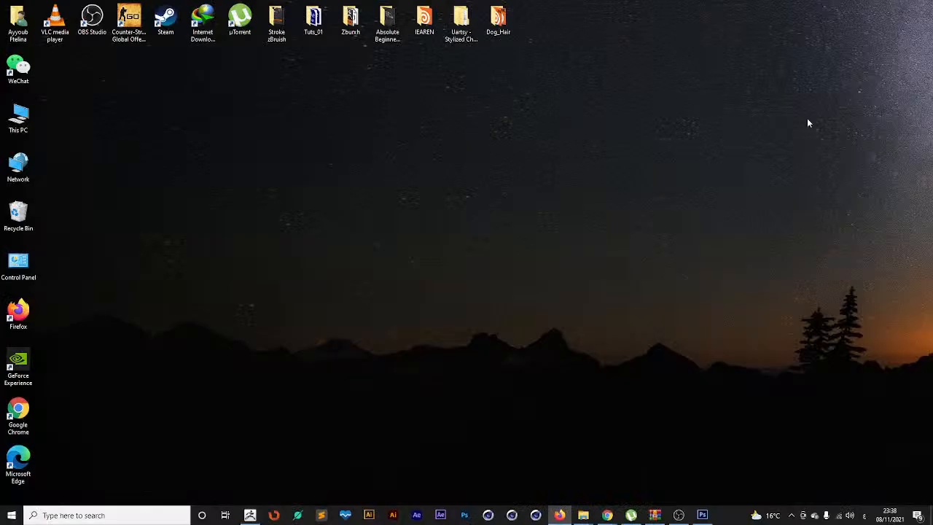
left_click(863, 515)
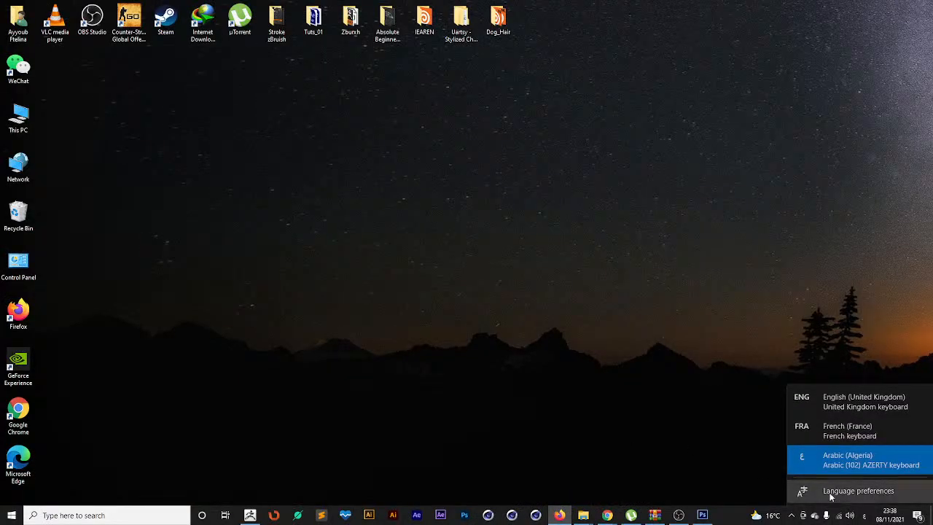
left_click(853, 491)
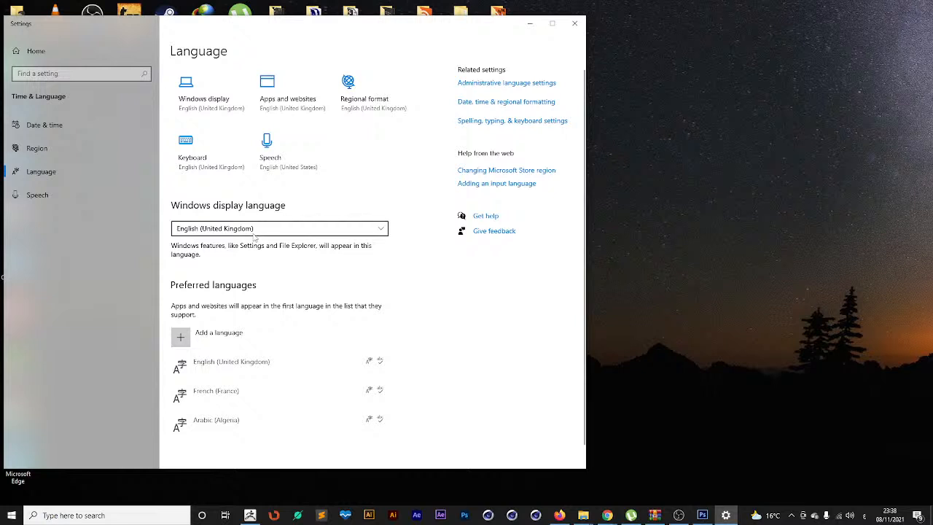
left_click(235, 426)
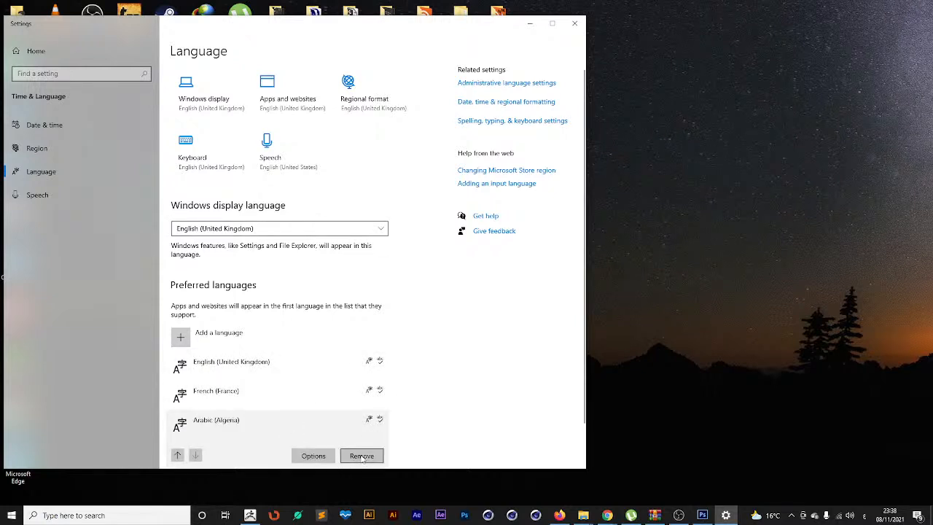
left_click(362, 455)
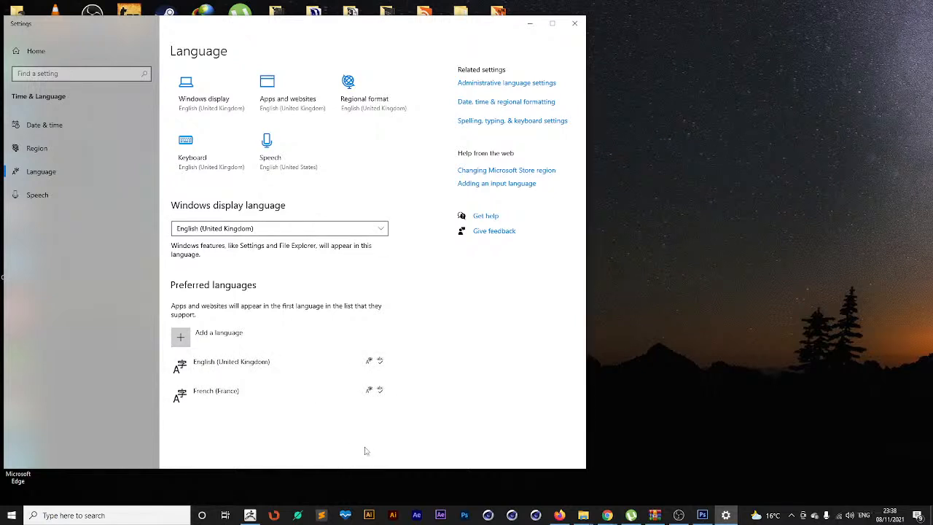
- Place French (France) above English (United Kingdom) in the preferred languages
left_click(279, 366)
left_click(366, 429)
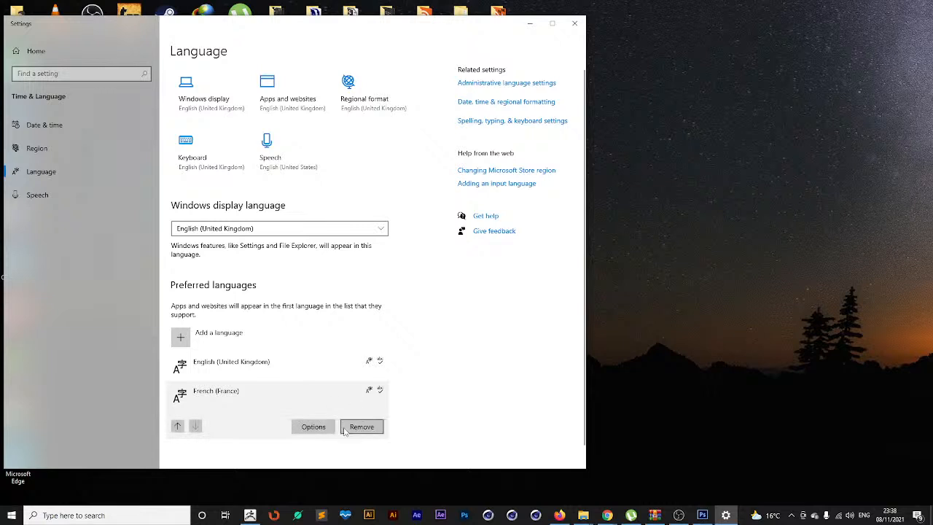
left_click(178, 427)
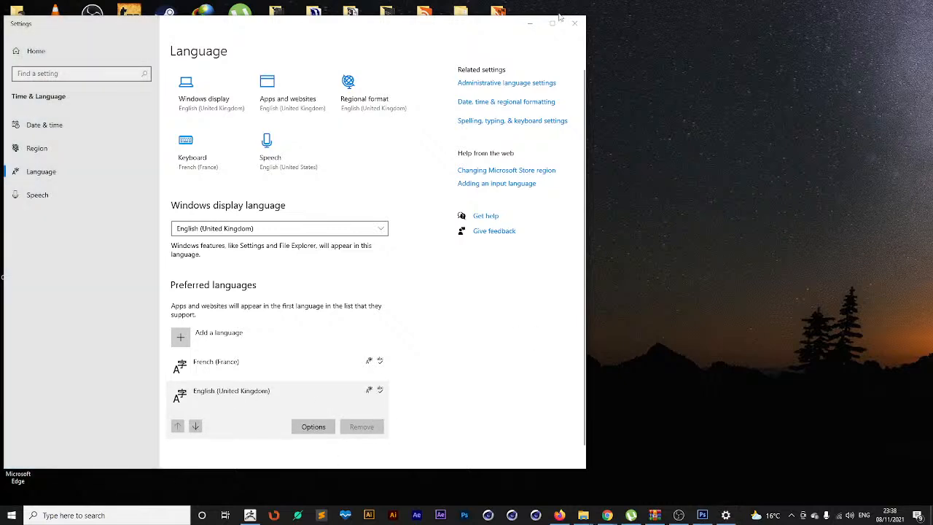
- Minimize the language settings, switch back to ZBrush and undo the last ear and cheek edits
left_click(530, 23)
left_click(249, 516)
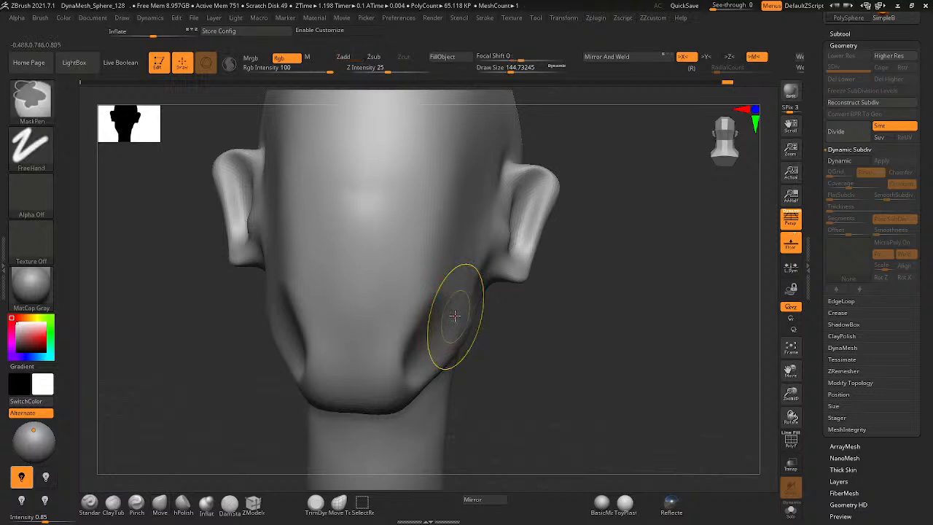
key("ctrl+z")
key("ctrl+z")
key("ctrl+z")
key("ctrl+z")
key("ctrl+z")
key("ctrl+z")
key("ctrl+z")
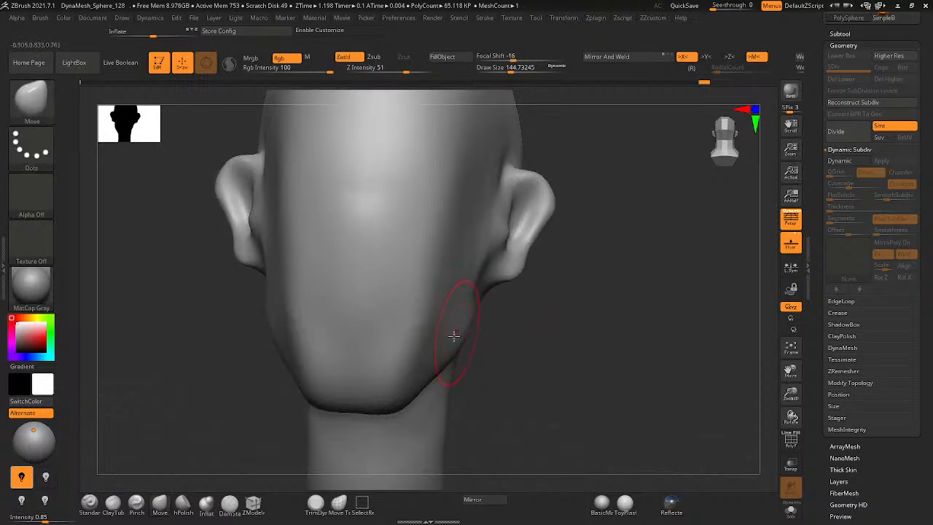
- Shift the lower cheek towards the jaw with the Move brush, and flatten the cheek plane in front view with hPolish
left_click_drag(433, 337, 440, 347)
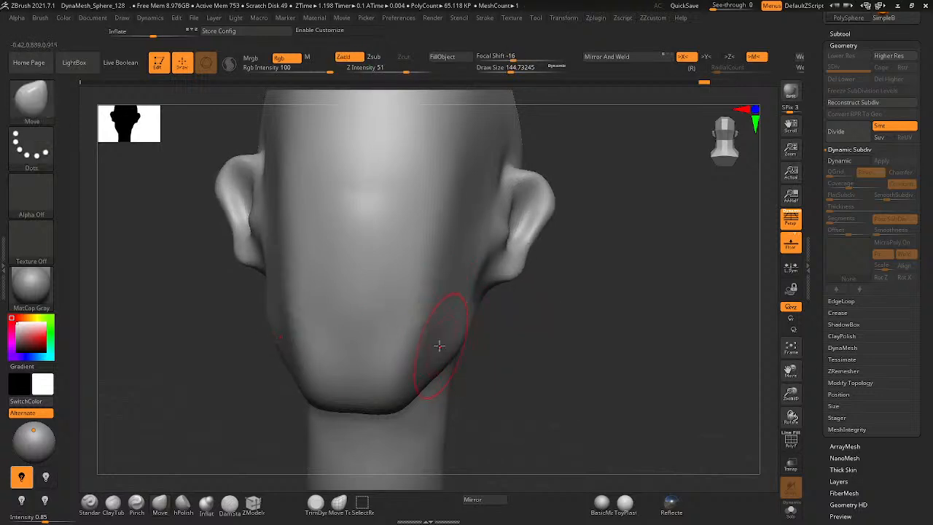
left_click(90, 502)
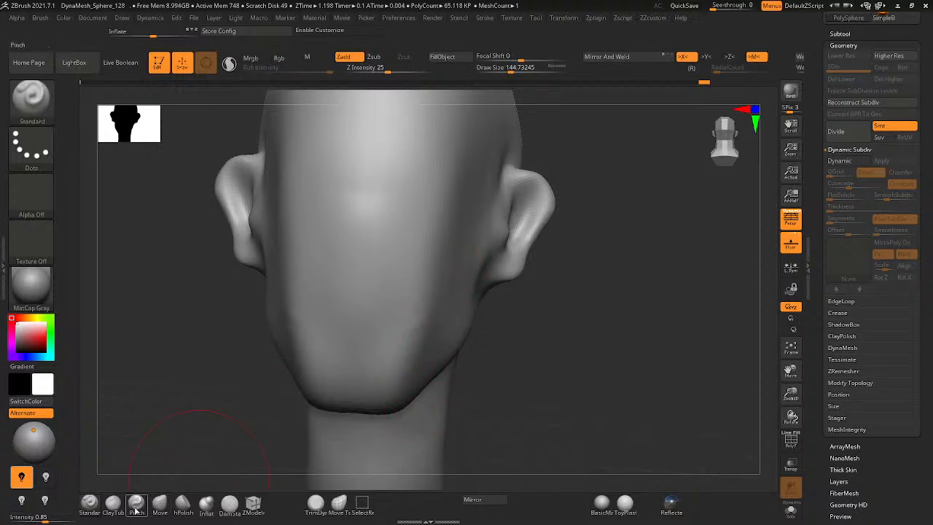
left_click(183, 502)
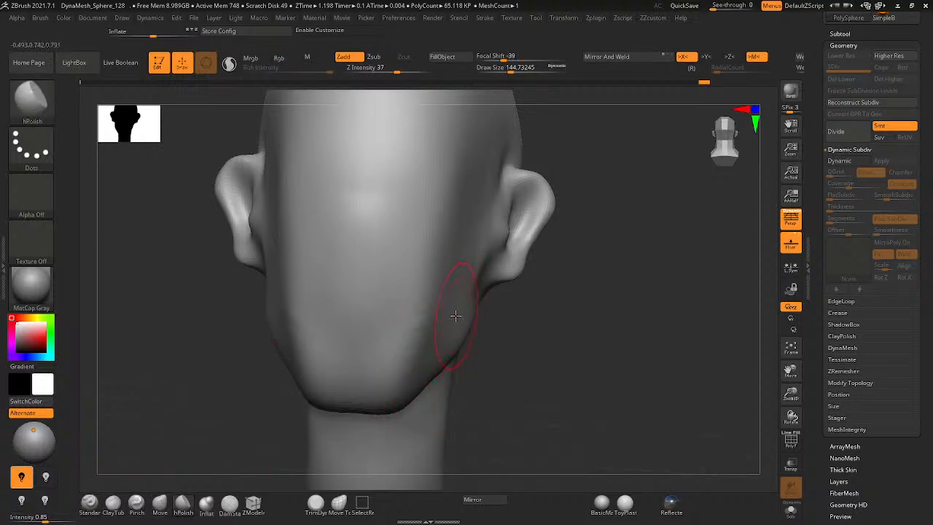
mouse_move(456, 312)
left_mouse_down()
mouse_move(444, 308)
mouse_move(401, 357)
left_mouse_up()
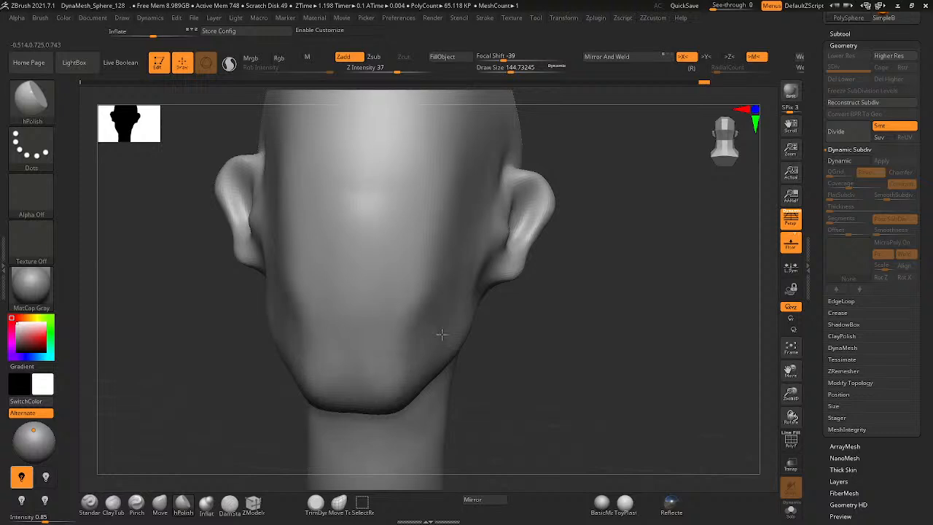
left_click_drag(446, 290, 450, 289)
- Polish the side of the cheek and smooth the transition between the face front and the jaw in three-quarter view
mouse_move(439, 337)
right_mouse_down()
mouse_move(413, 350)
mouse_move(466, 314)
right_mouse_up()
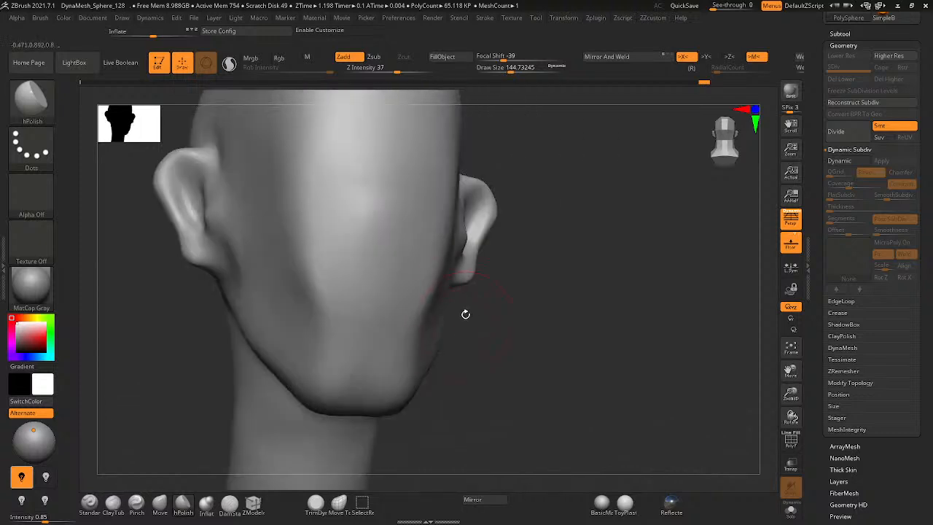
left_click_drag(449, 275, 439, 263)
left_click_drag(420, 323, 448, 287, "shift")
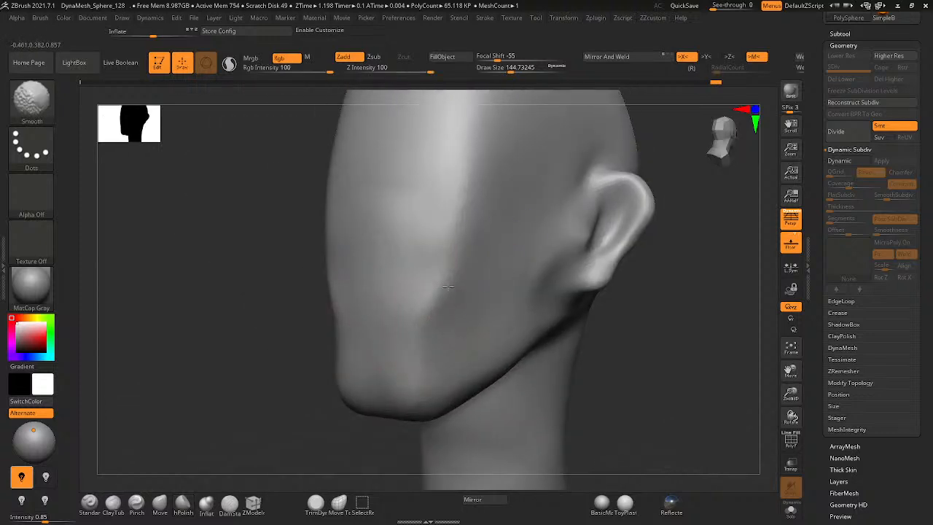
mouse_move(425, 370)
left_mouse_down("shift")
mouse_move(465, 367)
mouse_move(490, 314)
left_mouse_up("shift")
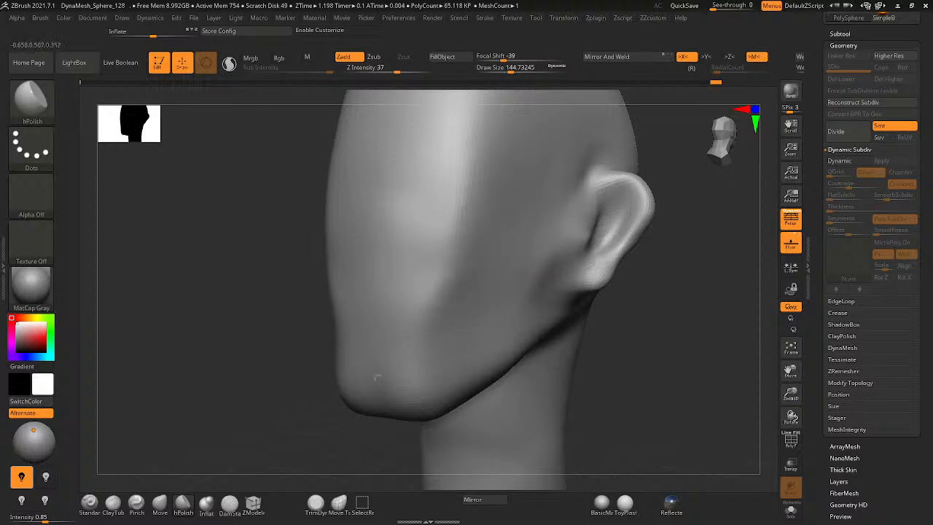
- Polish the temples and lower cheeks in front view with hPolish and smooth the resulting edges
mouse_move(377, 377)
right_mouse_down()
mouse_move(398, 335)
mouse_move(417, 358)
mouse_move(450, 313)
mouse_move(342, 376)
mouse_move(377, 392)
mouse_move(400, 362)
mouse_move(422, 297)
right_mouse_up()
mouse_move(423, 297)
right_mouse_down()
mouse_move(423, 272)
mouse_move(539, 237)
right_mouse_up()
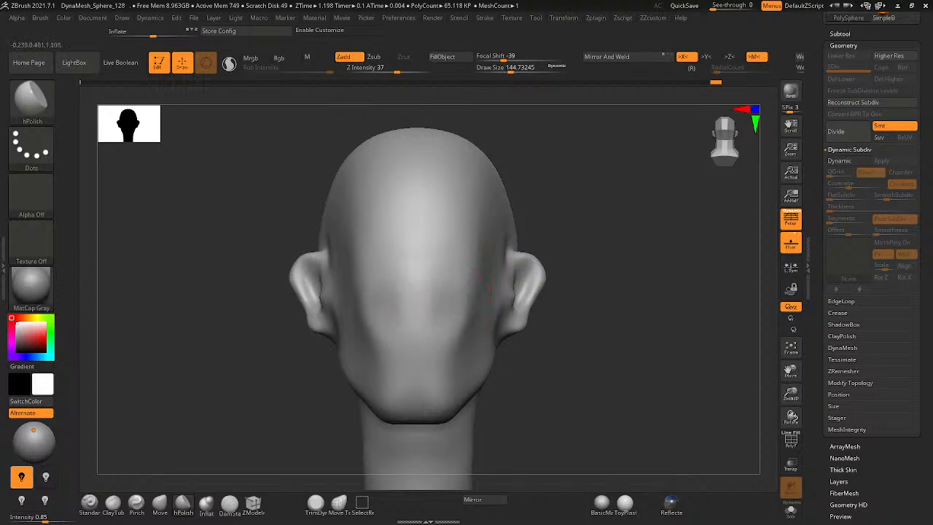
mouse_move(490, 288)
left_mouse_down()
mouse_move(467, 332)
mouse_move(466, 299)
left_mouse_up()
mouse_move(443, 348)
left_mouse_down()
mouse_move(465, 296)
mouse_move(450, 358)
left_mouse_up()
left_click_drag(460, 311, 436, 370, "shift")
- Remesh the head with DynaMesh and flatten the underside of the jaw with hPolish
right_click_drag(722, 379, 664, 385)
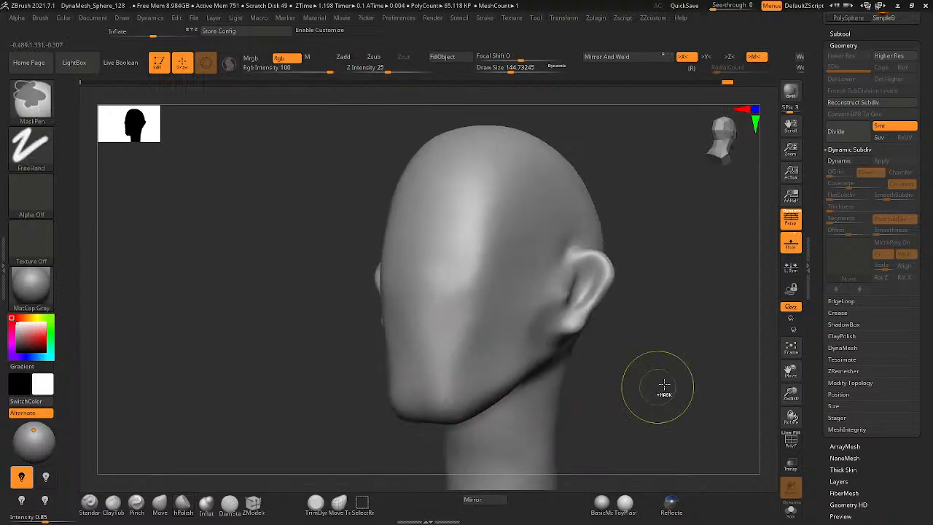
mouse_move(525, 393)
right_mouse_down()
mouse_move(612, 404)
mouse_move(600, 385)
mouse_move(700, 338)
right_mouse_up()
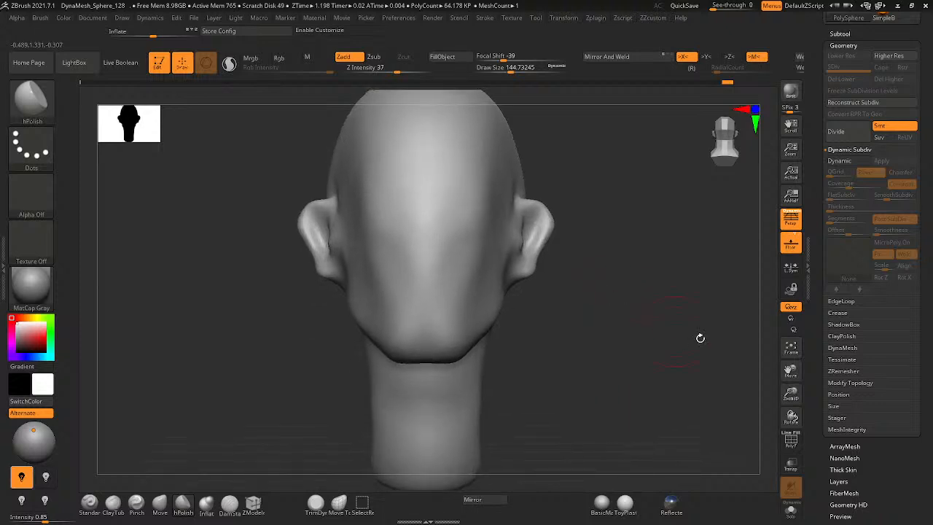
mouse_move(554, 368)
right_mouse_down()
mouse_move(474, 354)
mouse_move(317, 277)
right_mouse_up()
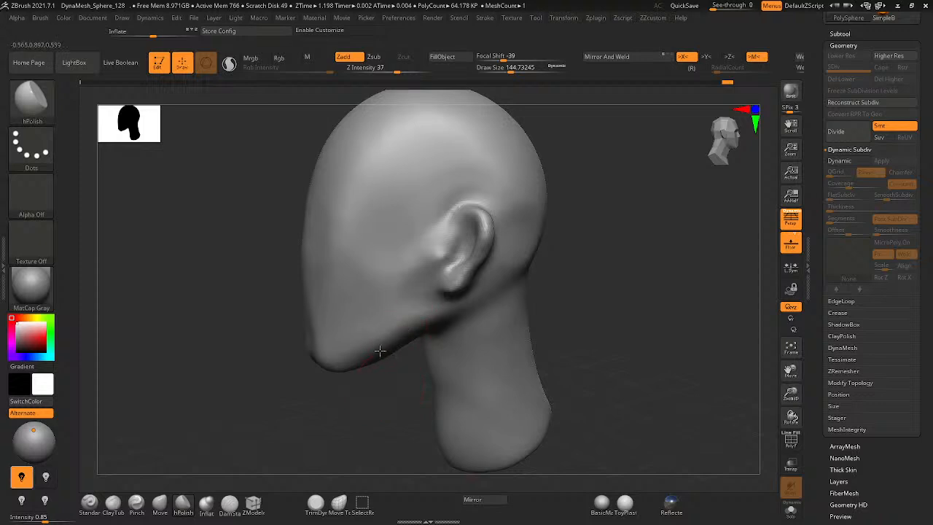
right_click_drag(384, 364, 406, 342)
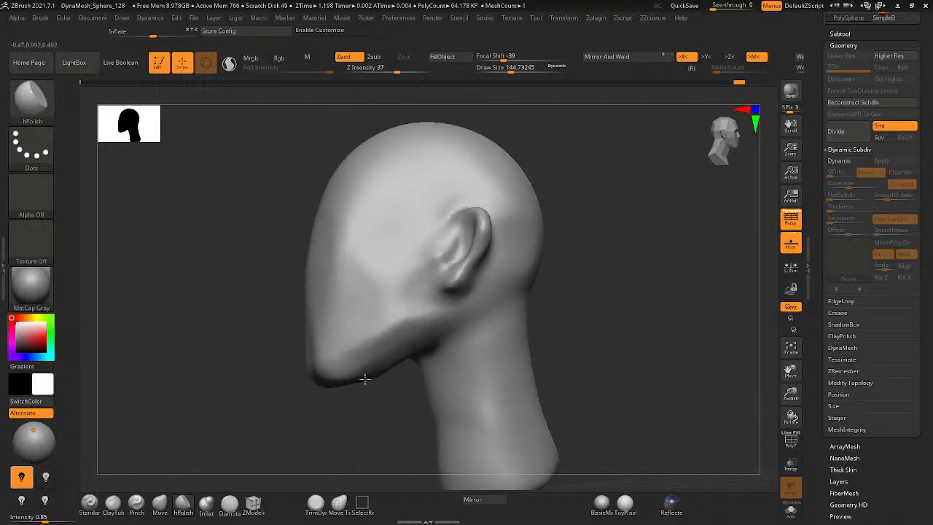
mouse_move(349, 403)
right_mouse_down()
mouse_move(410, 333)
mouse_move(381, 396)
mouse_move(410, 421)
mouse_move(610, 358)
mouse_move(608, 367)
mouse_move(481, 339)
mouse_move(448, 313)
mouse_move(450, 281)
right_mouse_up()
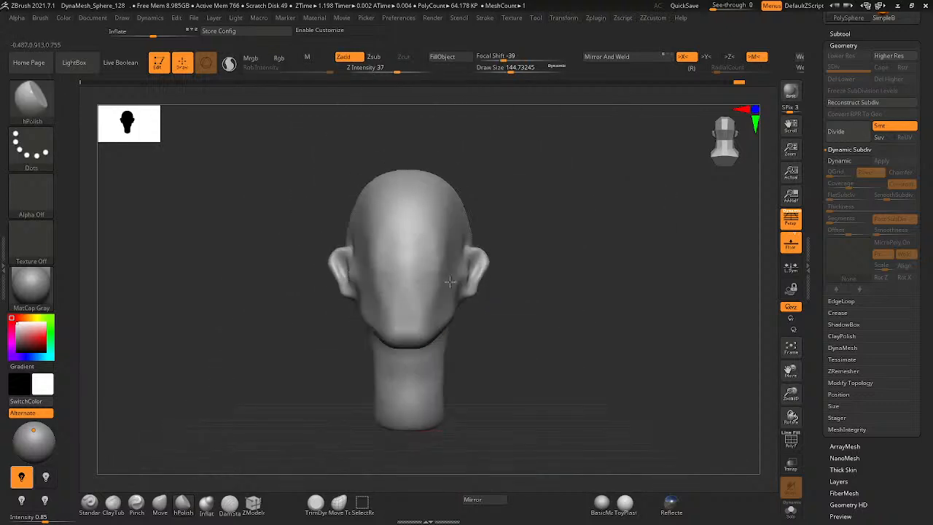
- Smooth the polished underside of the jaw from below
right_click_drag(492, 344, 802, 410)
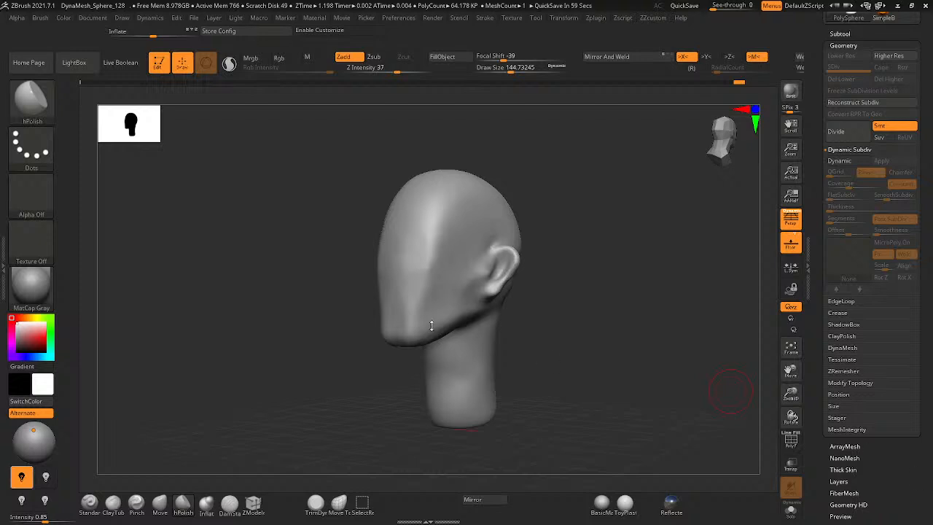
right_click_drag(432, 315, 466, 333)
mouse_move(488, 226)
left_mouse_down("shift")
mouse_move(498, 242)
mouse_move(491, 270)
left_mouse_up("shift")
right_click_drag(464, 331, 394, 338)
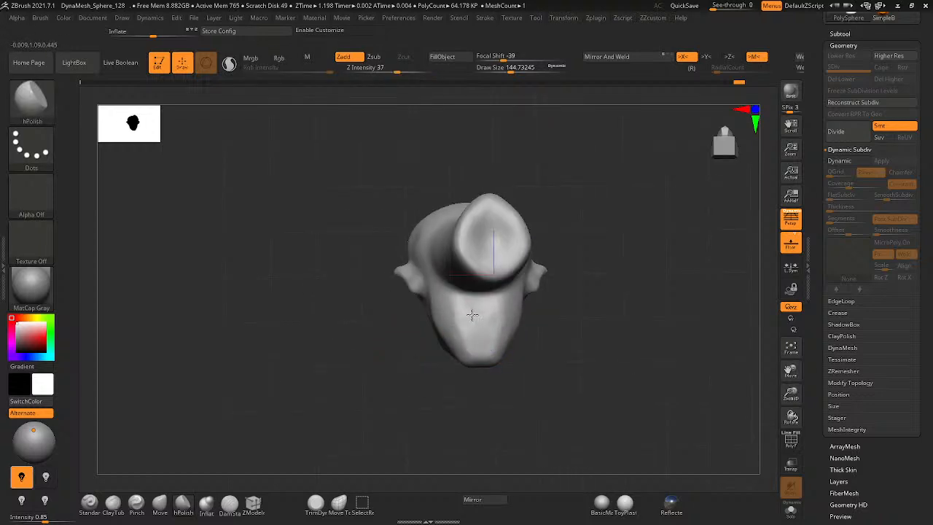
key("shift")
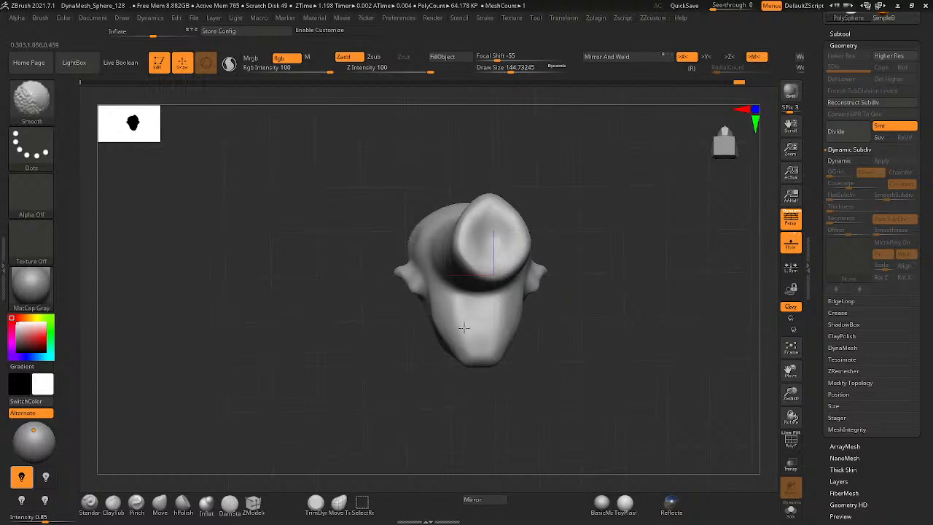
- Reshape the underside of the jaw with the Move brush at a draw size of about 228
mouse_move(457, 322)
right_mouse_down()
mouse_move(541, 306)
mouse_move(487, 290)
mouse_move(539, 290)
mouse_move(558, 223)
mouse_move(480, 276)
mouse_move(566, 354)
mouse_move(583, 313)
mouse_move(529, 306)
mouse_move(505, 292)
mouse_move(510, 314)
mouse_move(483, 307)
mouse_move(202, 451)
right_mouse_up()
left_click(159, 508)
right_click_drag(496, 273, 370, 343)
right_click(371, 343)
left_click_drag(379, 341, 389, 341)
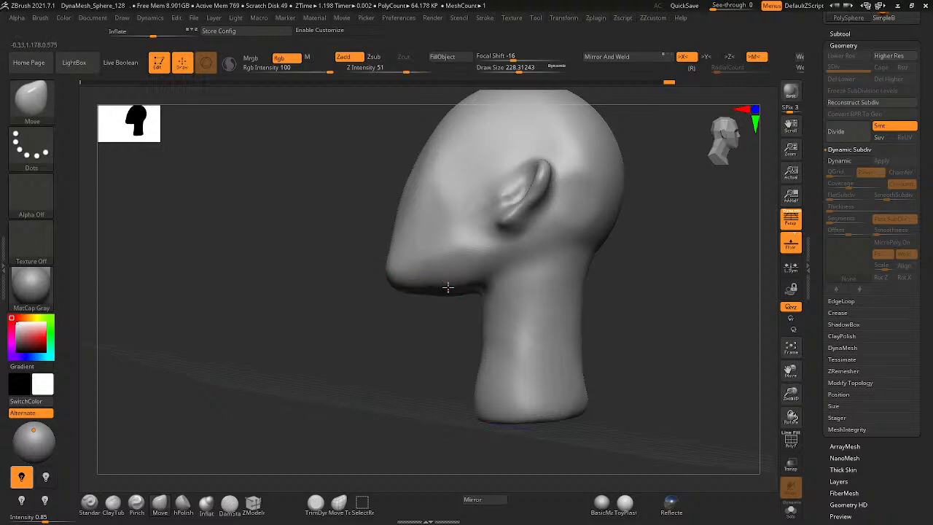
key("shift")
mouse_move(480, 283)
right_mouse_down()
mouse_move(439, 297)
mouse_move(442, 339)
mouse_move(478, 312)
mouse_move(435, 335)
mouse_move(408, 308)
mouse_move(395, 262)
mouse_move(456, 327)
mouse_move(566, 317)
mouse_move(506, 311)
mouse_move(626, 331)
mouse_move(614, 350)
mouse_move(486, 320)
right_mouse_up()
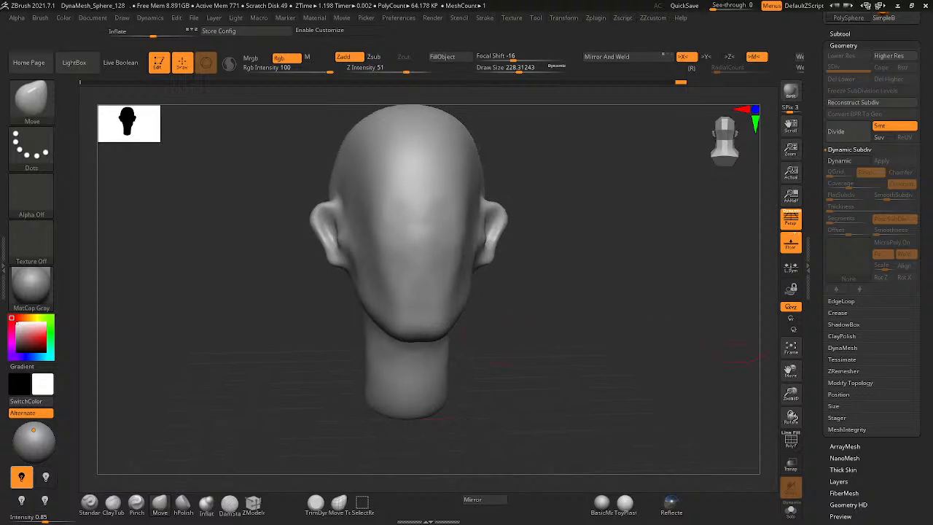
- Adjust the forehead profile in side view with the Move brush at a draw size of about 331
right_click_drag(676, 310, 583, 444)
right_click_drag(472, 233, 460, 354)
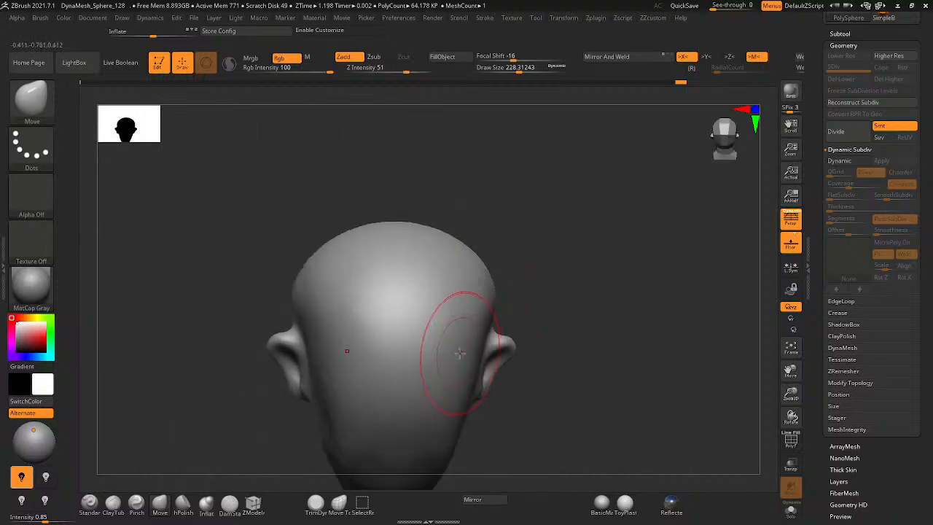
mouse_move(489, 279)
right_mouse_down()
mouse_move(513, 265)
mouse_move(505, 249)
mouse_move(475, 243)
mouse_move(427, 260)
right_mouse_up()
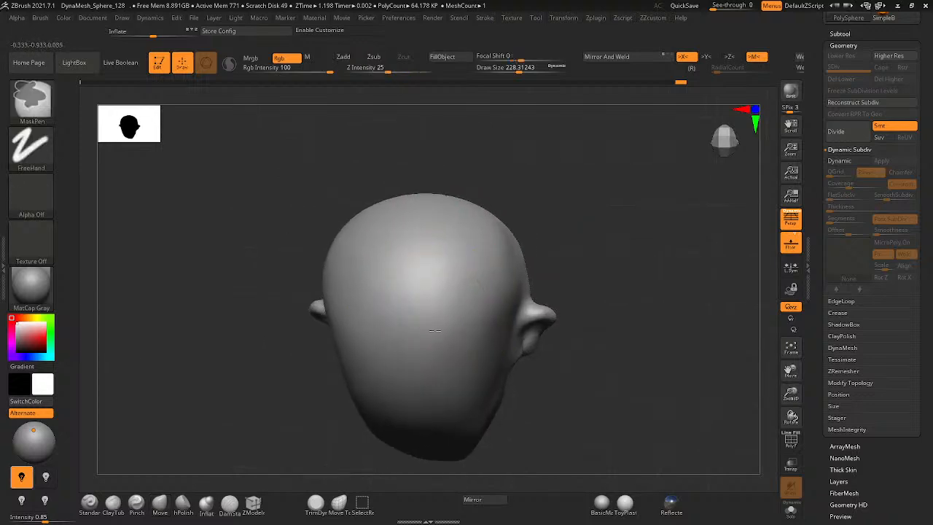
right_click_drag(434, 330, 465, 156)
right_click_drag(473, 295, 443, 277)
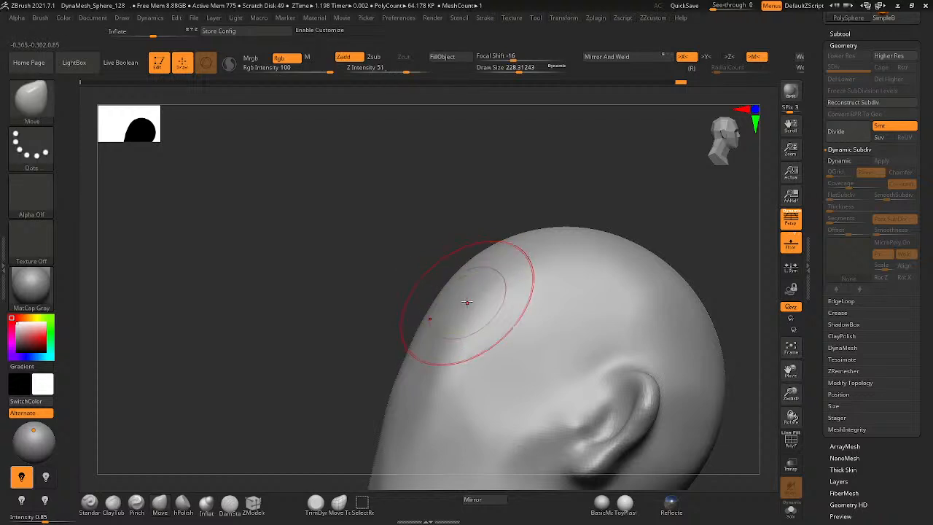
key("space")
left_click_drag(401, 252, 416, 252)
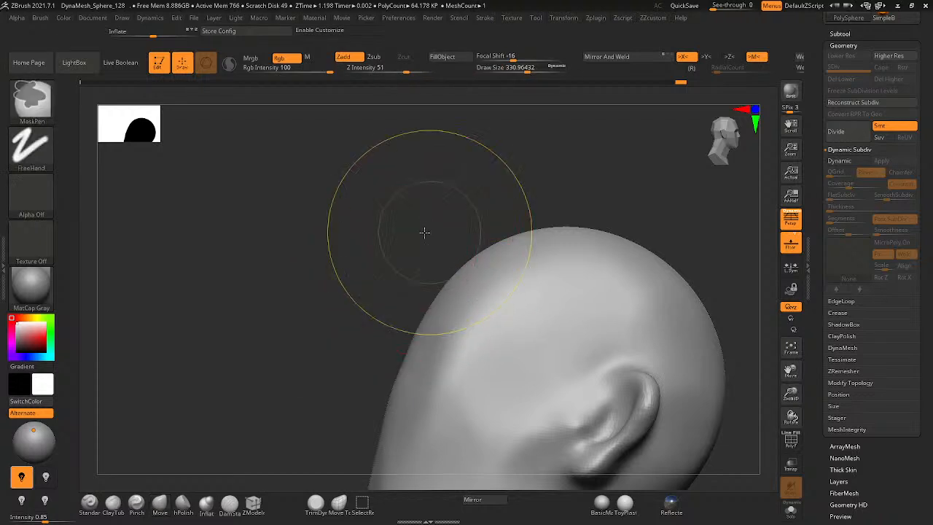
right_click_drag(425, 231, 452, 269, "ctrl")
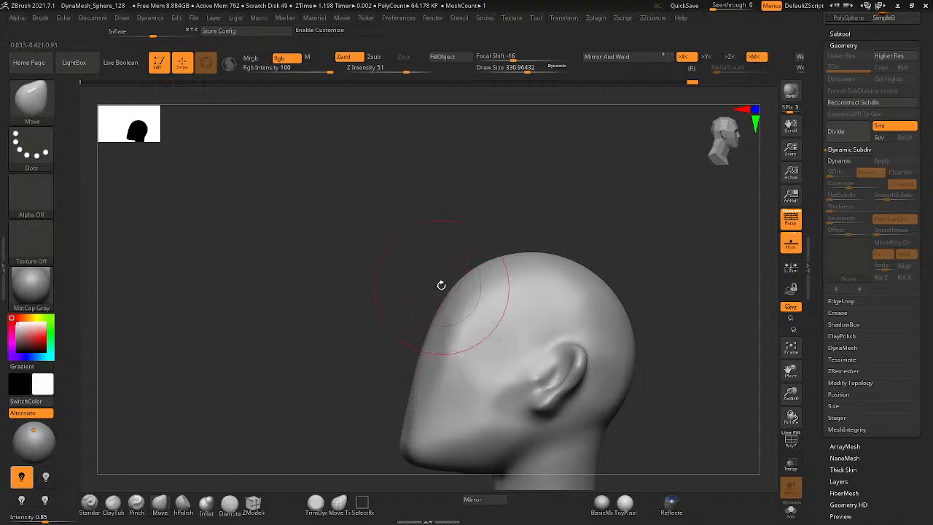
right_click_drag(427, 254, 442, 234, "ctrl")
right_click_drag(466, 358, 568, 284, "ctrl")
right_click_drag(568, 284, 506, 295)
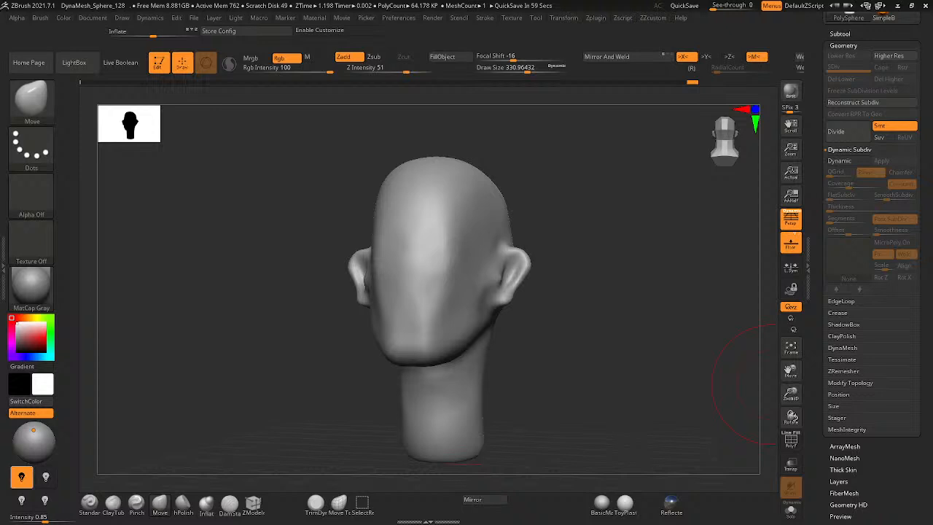
- Choose the ClayBuildup brush for the neck and set its draw size to about 140
right_click_drag(573, 460, 545, 405)
right_click_drag(545, 406, 473, 325, "alt")
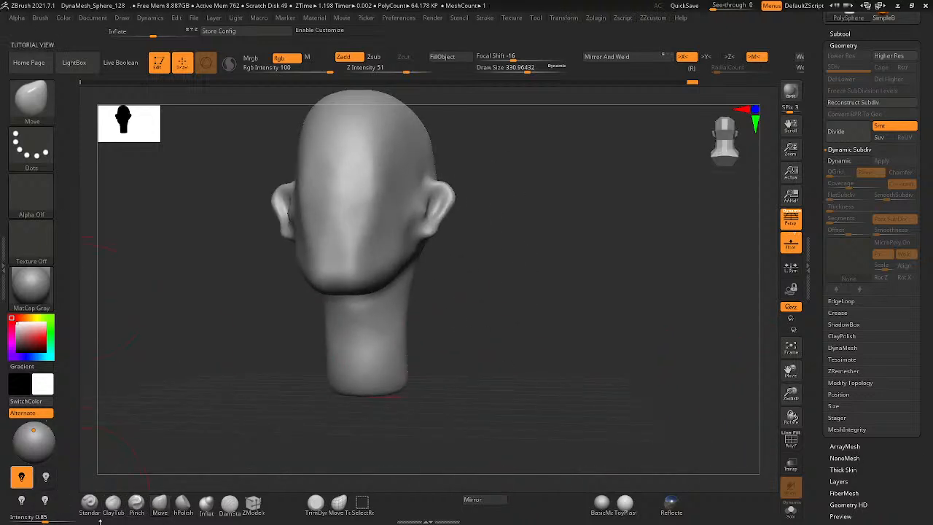
left_click(31, 96)
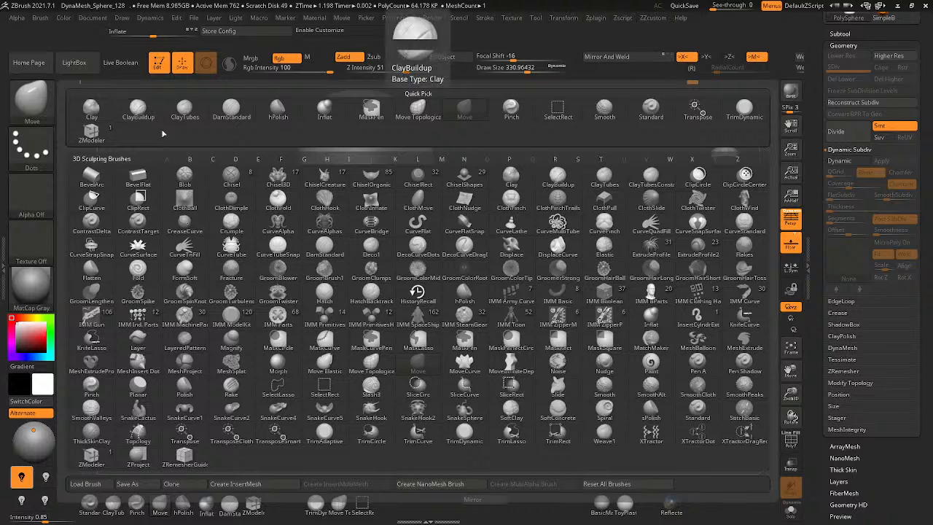
left_click(140, 110)
key("space")
left_click_drag(508, 312, 475, 329)
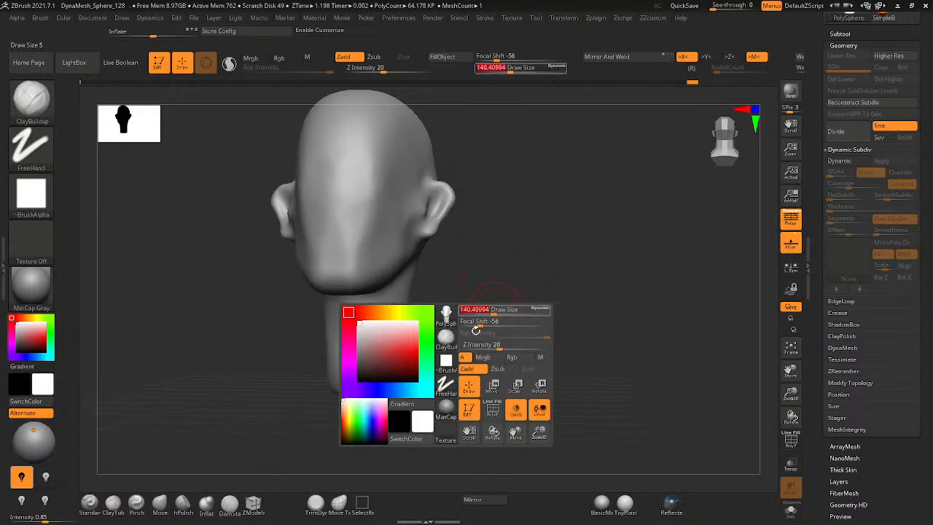
right_click_drag(476, 329, 448, 336)
- Try ClayBuildup strokes down the side of the neck from behind the ear and undo them
left_click_drag(475, 245, 430, 392)
left_click_drag(469, 280, 416, 454)
key("ctrl+z")
key("ctrl+z")
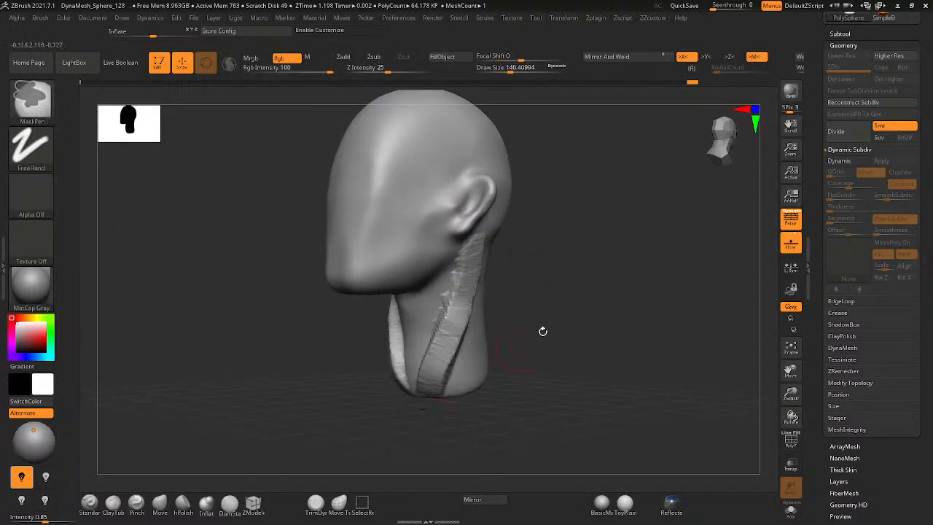
- Set the brush's LazyStep to about 0.66 and paint a test stroke along the side of the neck
left_click(433, 18)
mouse_move(484, 18)
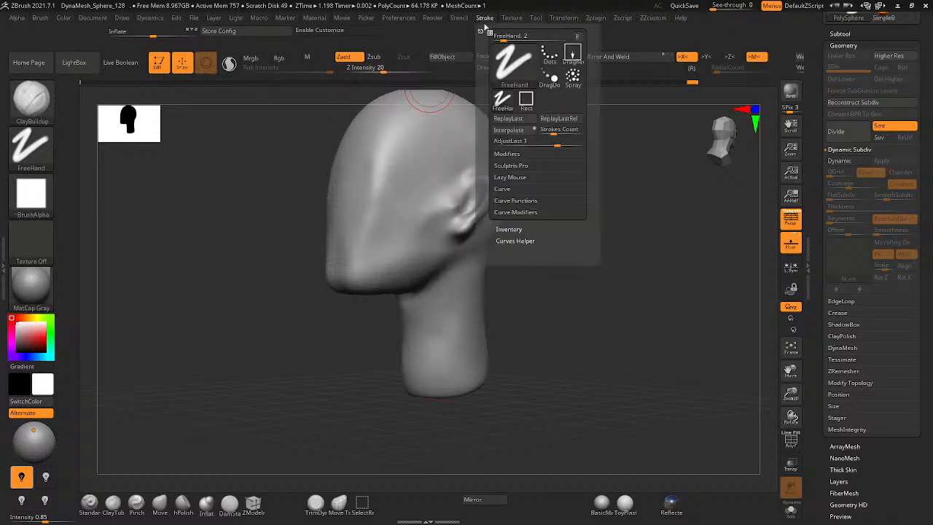
left_click(509, 177)
left_click_drag(503, 200, 472, 277)
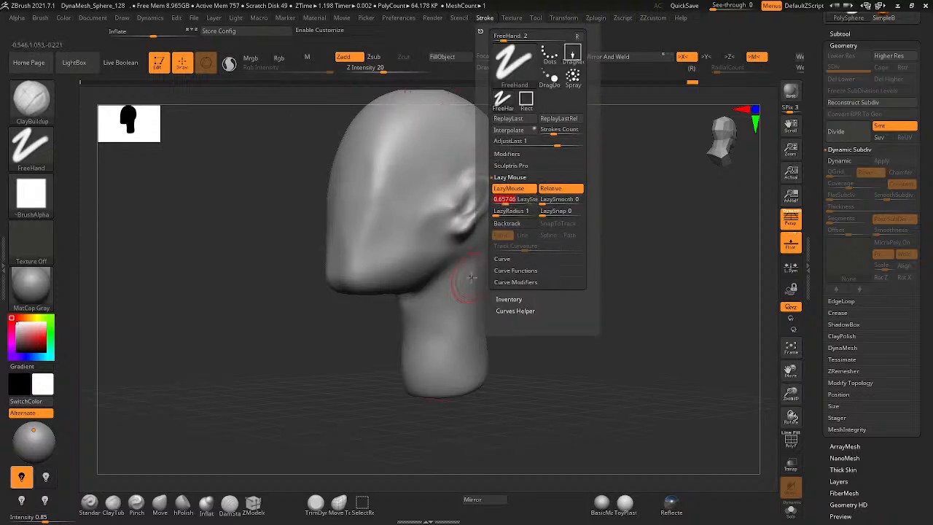
left_click_drag(436, 390, 458, 270)
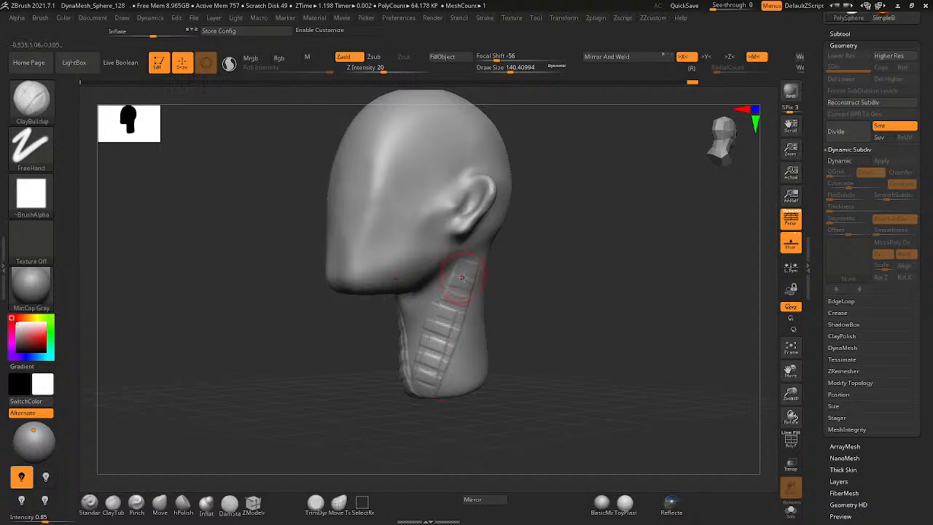
- Undo the neck test stroke and set the ClayBuildup brush's alpha to Alpha 24
key("ctrl+z")
left_click(31, 195)
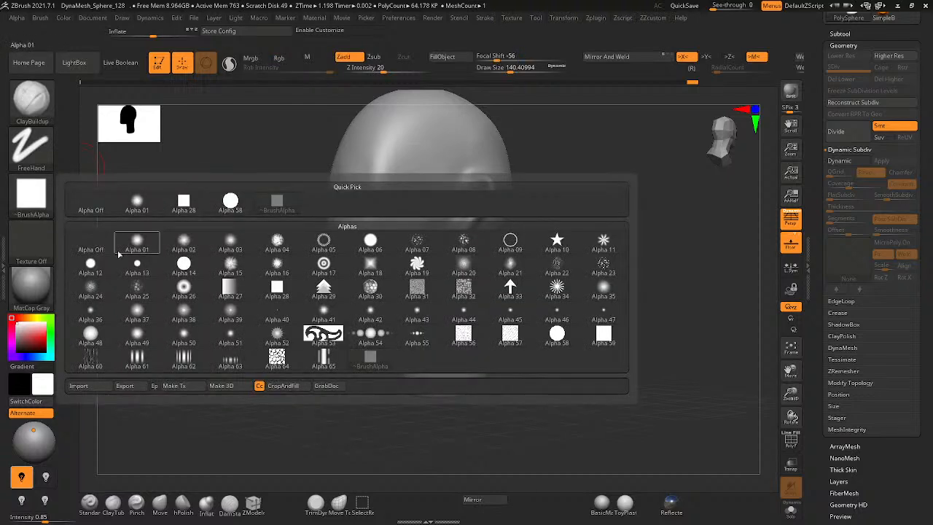
left_click(90, 289)
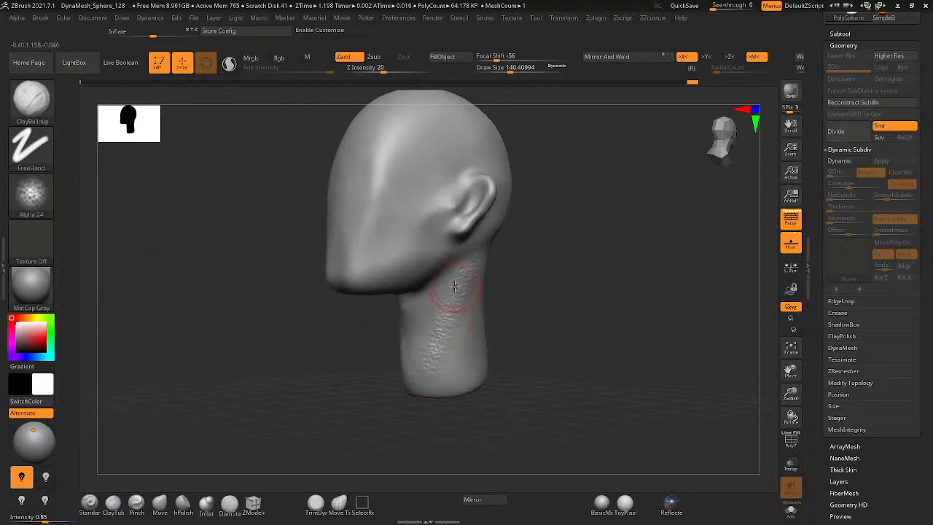
- Try ClayBuildup strokes with Alpha 24 down the side of the neck and undo them
left_click_drag(454, 287, 426, 349)
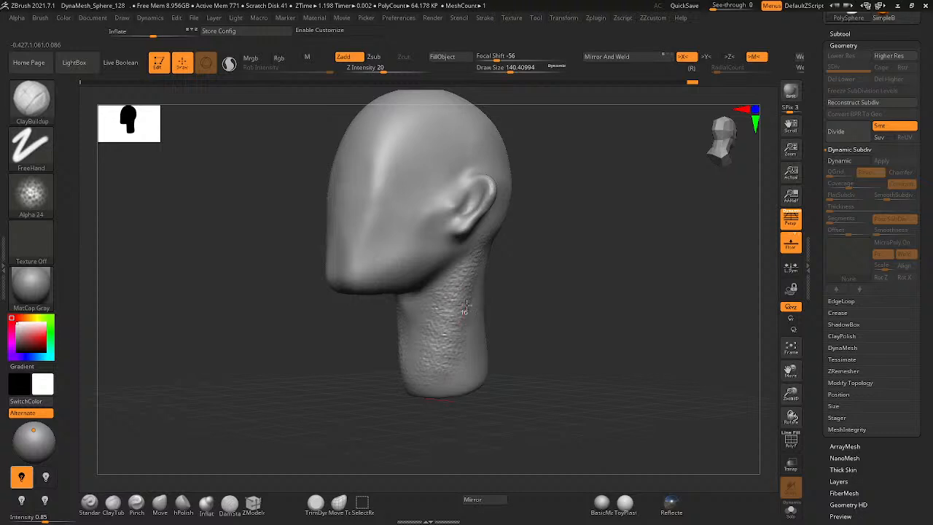
right_click_drag(445, 333, 440, 335)
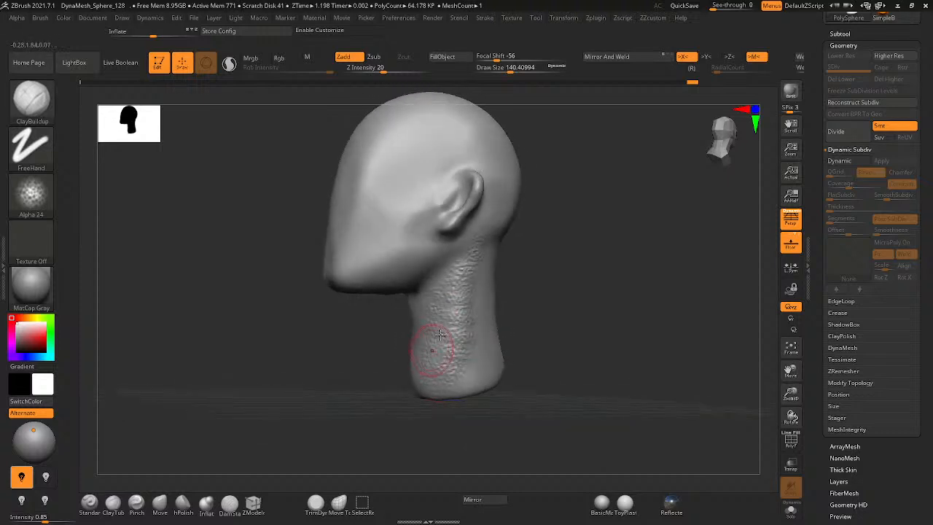
key("ctrl+z")
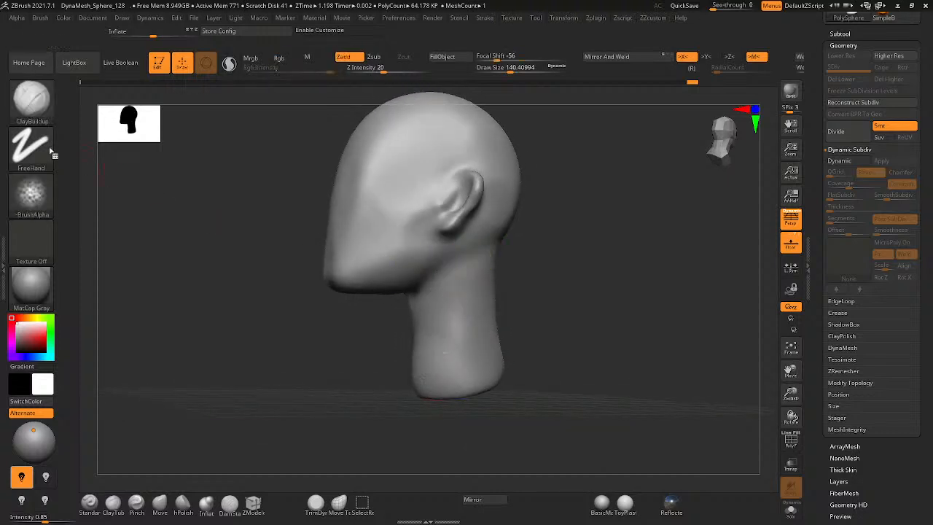
- Try Alpha 22 on the side of the neck and set the brush's alpha to Alpha 28
left_click(45, 196)
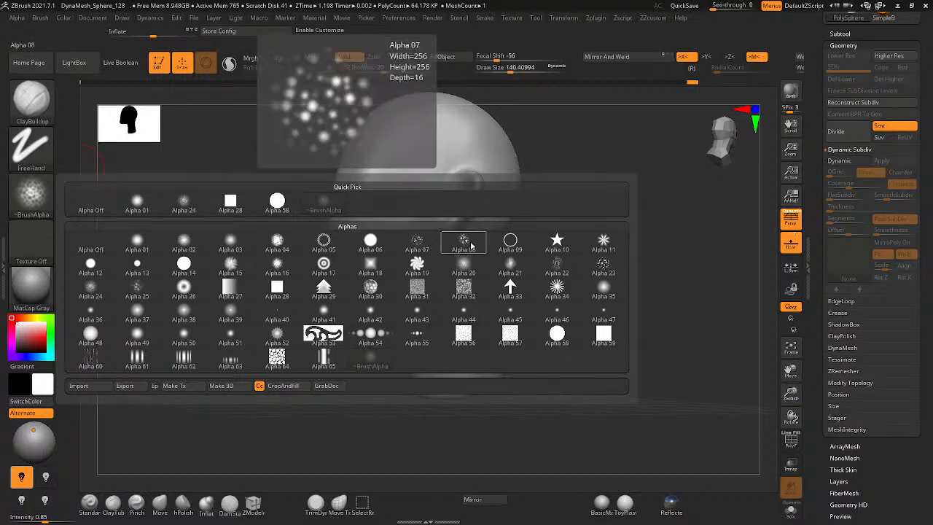
left_click(557, 264)
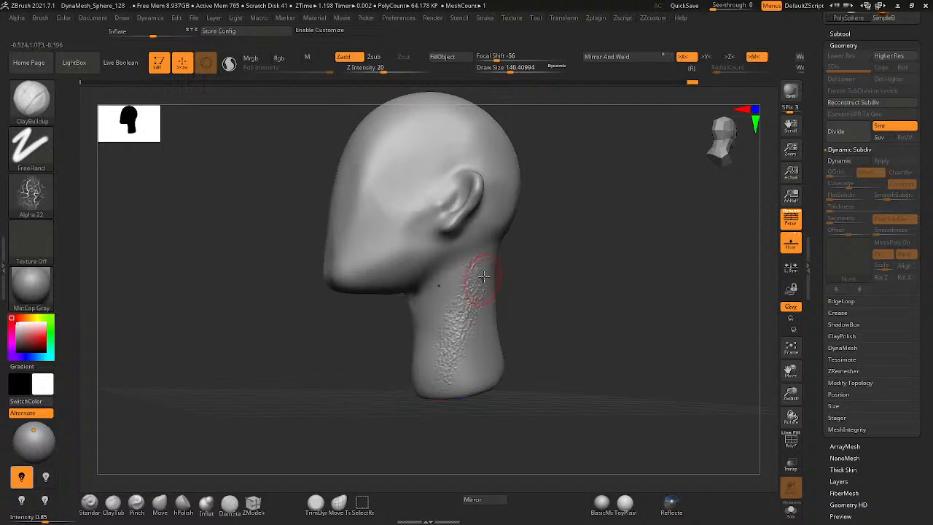
left_click(31, 193)
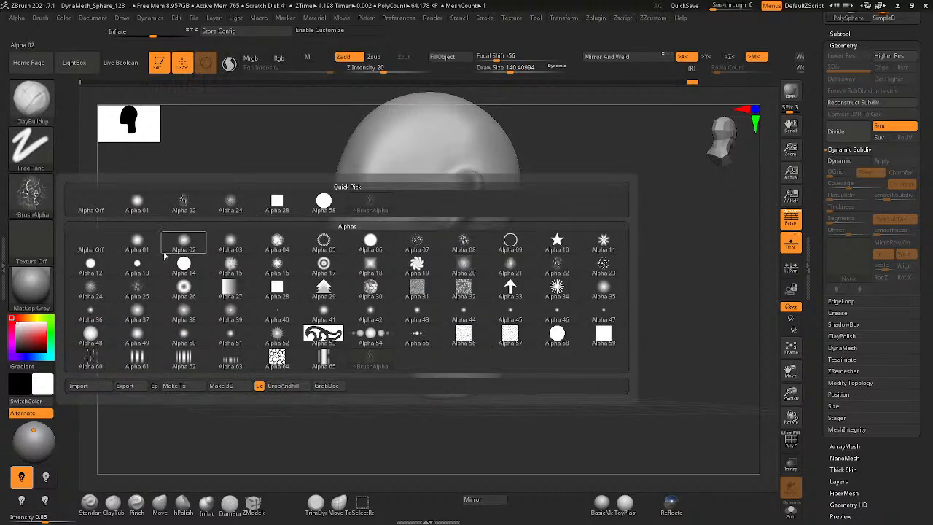
left_click(277, 201)
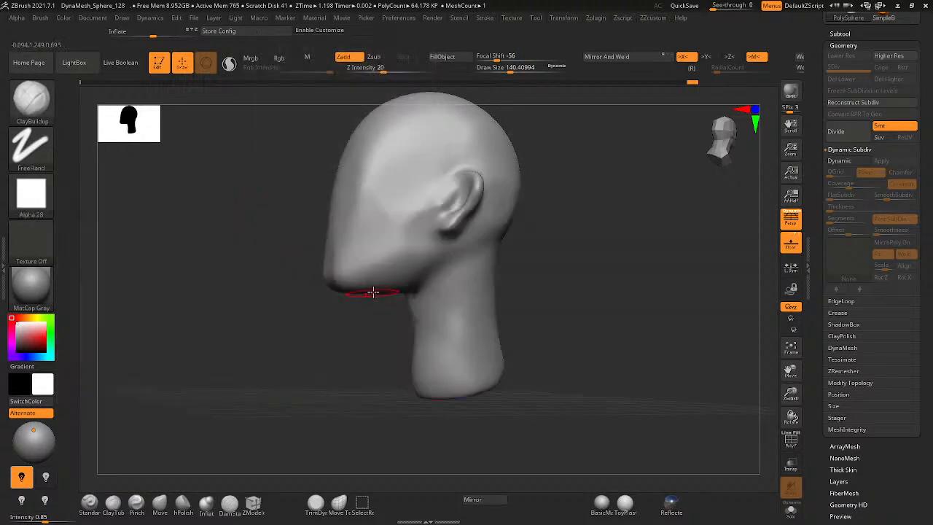
- Paint overlapping ClayBuildup strokes with Alpha 28 from behind the ear down to the base of the neck
left_click_drag(461, 288, 435, 381)
key("ctrl+z")
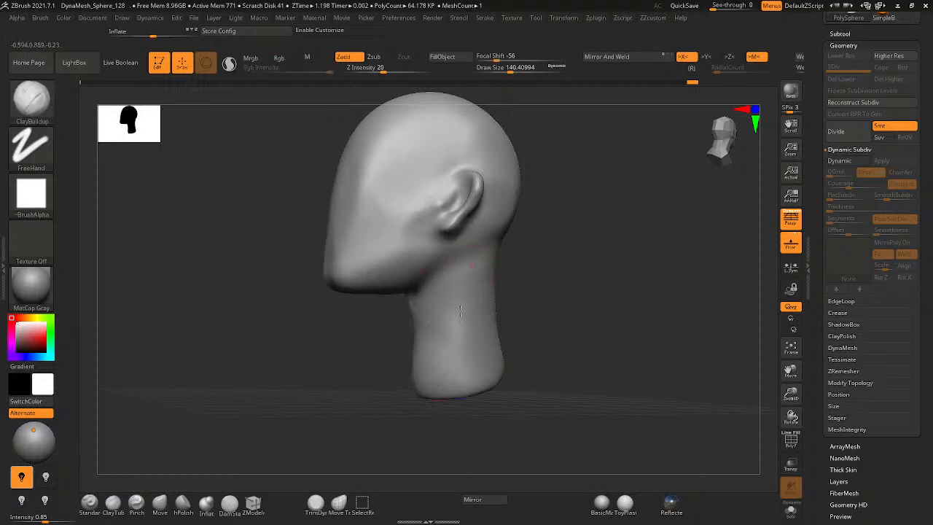
mouse_move(469, 268)
left_mouse_down()
mouse_move(438, 381)
mouse_move(448, 373)
left_mouse_up()
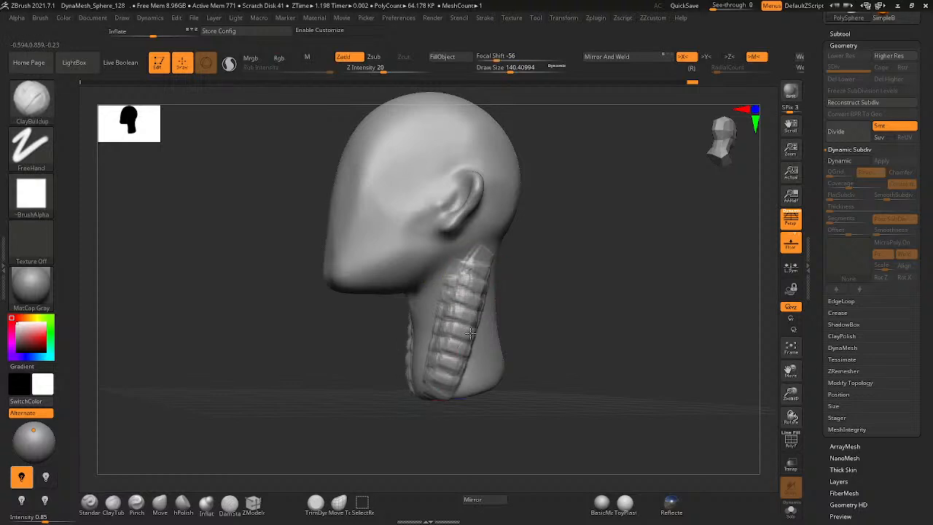
left_click_drag(474, 295, 461, 364)
right_click_drag(469, 386, 465, 375)
mouse_move(455, 368)
left_mouse_down("shift")
mouse_move(470, 344)
mouse_move(475, 277)
mouse_move(445, 374)
left_mouse_up("shift")
left_click_drag(481, 252, 453, 368)
left_click_drag(473, 252, 441, 375)
left_click_drag(444, 306, 436, 372)
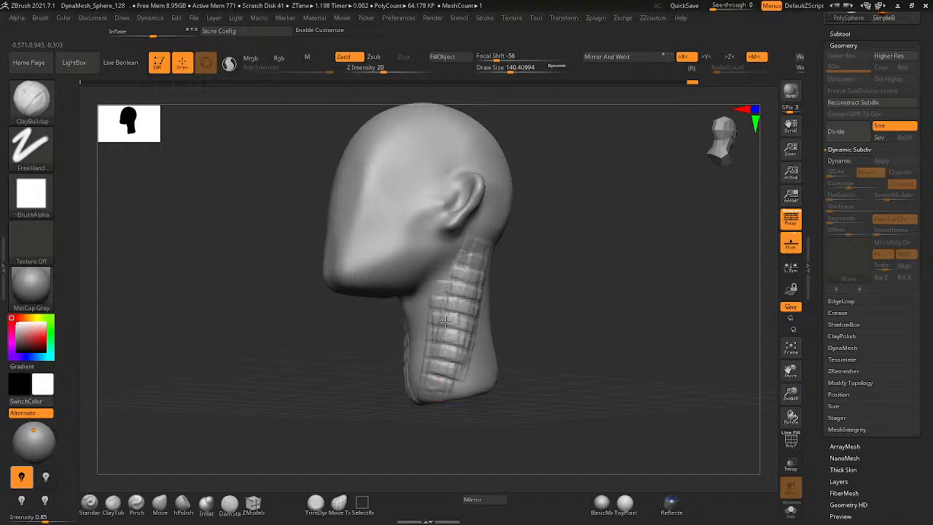
- Add one more stroke and smoothing to the neck strip, and undo all the strokes on it
left_click_drag(452, 288, 477, 383)
right_click_drag(483, 401, 459, 344)
mouse_move(458, 343)
left_mouse_down("shift")
mouse_move(473, 277)
mouse_move(489, 358)
left_mouse_up("shift")
right_click_drag(489, 358, 573, 343)
key("ctrl+z")
key("ctrl+z")
key("ctrl+z")
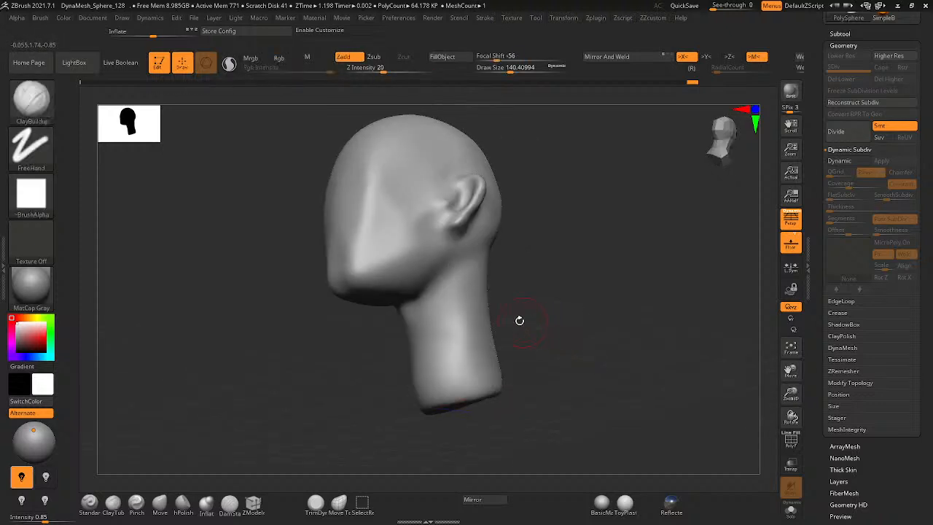
- Try a lower LazyStep for the brush with test strokes down the side of the neck and undo the strokes
right_click_drag(518, 320, 500, 284)
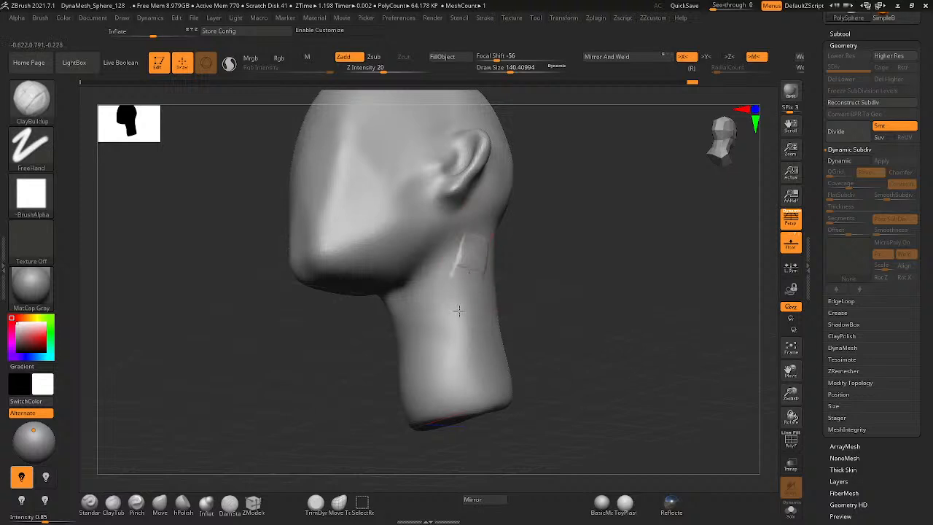
left_click_drag(458, 311, 438, 396)
key("ctrl+z")
left_click(485, 17)
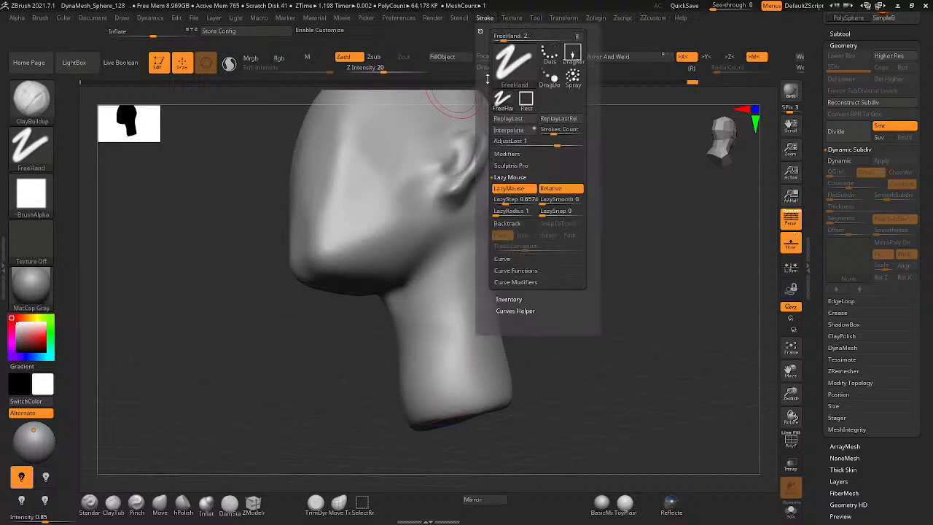
left_click_drag(504, 201, 470, 253)
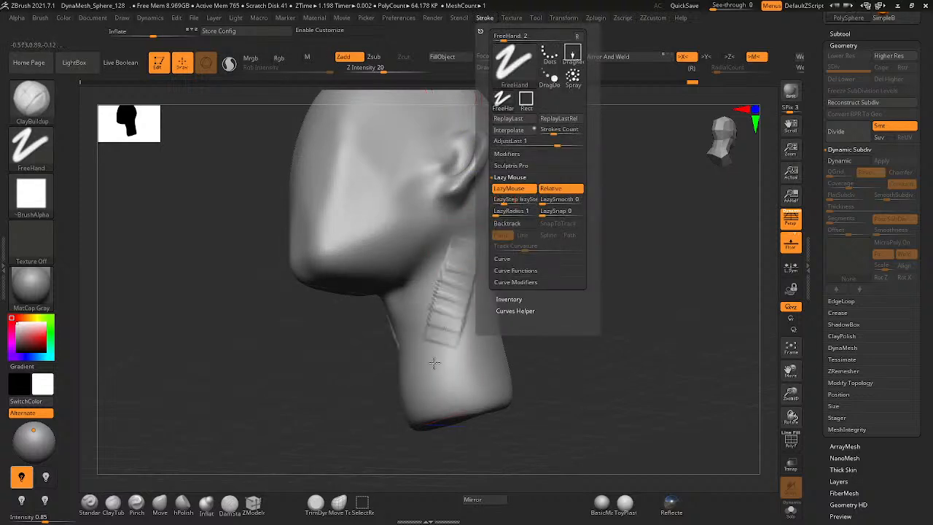
left_click_drag(435, 363, 429, 408)
key("ctrl+z")
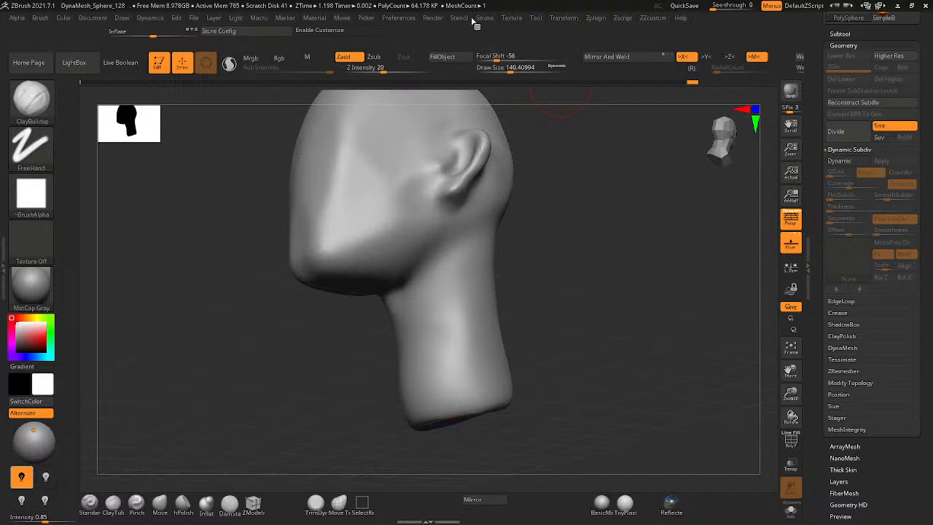
- Lower the brush's LazyStep further for denser strokes, test it along the neck and undo the test strokes
left_click(483, 18)
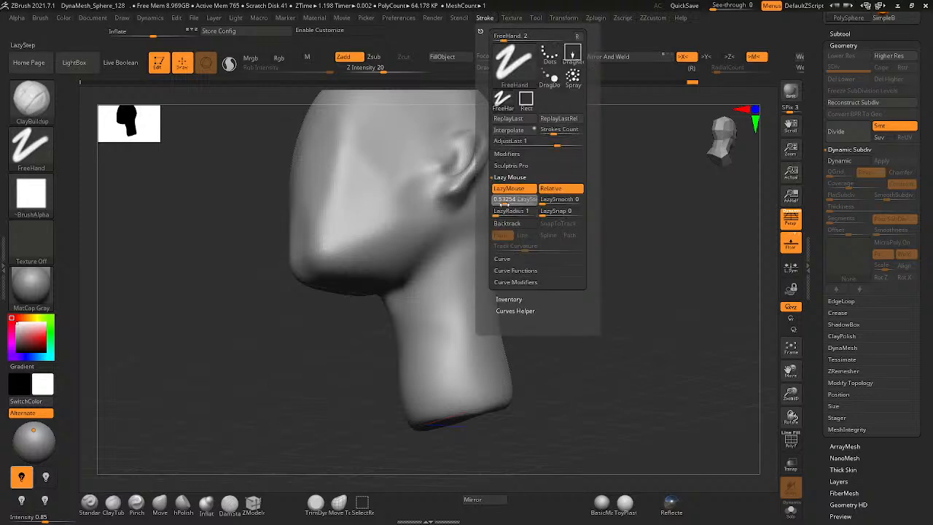
mouse_move(457, 240)
left_mouse_down()
mouse_move(423, 391)
mouse_move(461, 295)
mouse_move(430, 423)
mouse_move(465, 381)
mouse_move(467, 422)
left_mouse_up()
key("ctrl+z")
right_click_drag(467, 422, 466, 431)
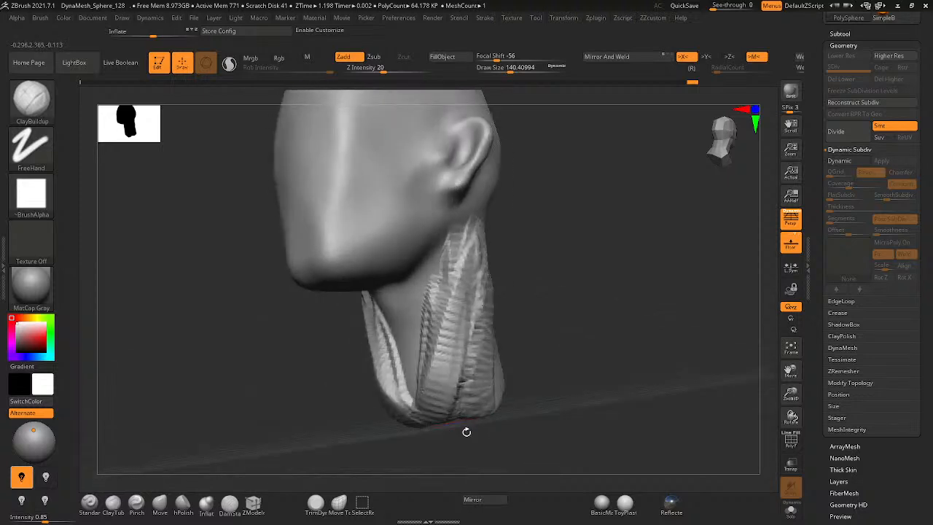
key("ctrl+z")
key("ctrl+z")
- Build up the neck muscle with ClayBuildup strokes from behind the ear to the front base of the neck
mouse_move(471, 309)
right_mouse_down()
mouse_move(497, 329)
mouse_move(478, 260)
right_mouse_up()
left_click_drag(473, 252, 443, 472)
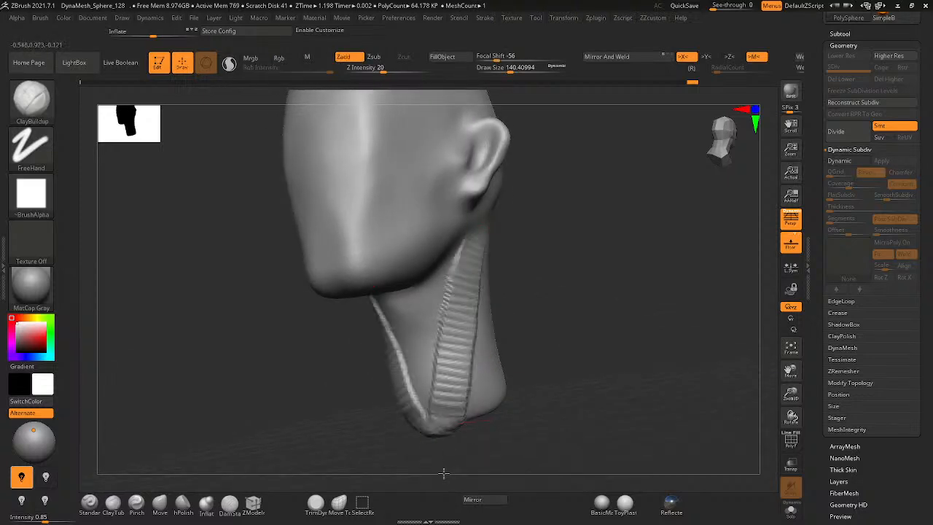
left_click_drag(470, 245, 449, 500)
left_click_drag(473, 303, 454, 435)
right_click_drag(453, 434, 412, 431)
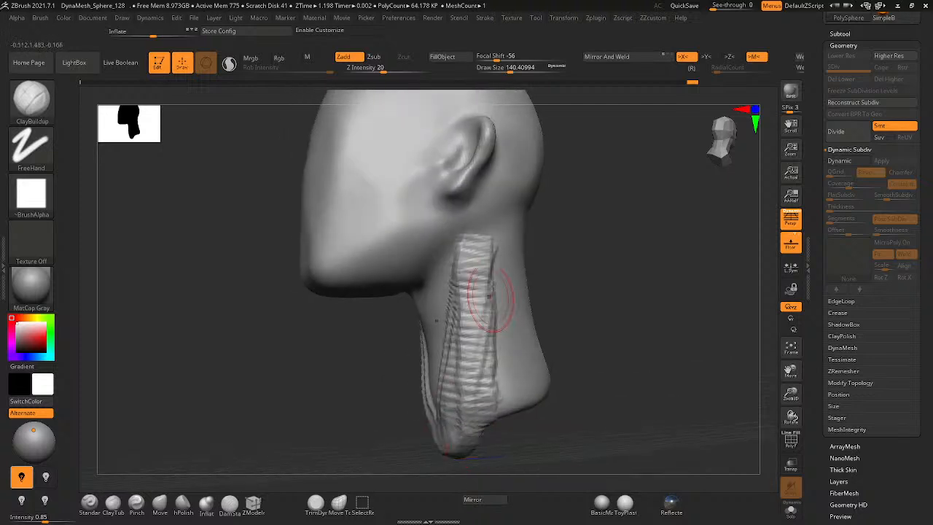
- Widen the built-up muscle strip toward the back of the neck, undoing and repainting strokes until it fits
left_click_drag(479, 245, 497, 426)
mouse_move(497, 280)
left_mouse_down()
mouse_move(523, 408)
mouse_move(514, 426)
left_mouse_up()
mouse_move(496, 426)
right_mouse_down()
mouse_move(525, 422)
mouse_move(510, 419)
right_mouse_up()
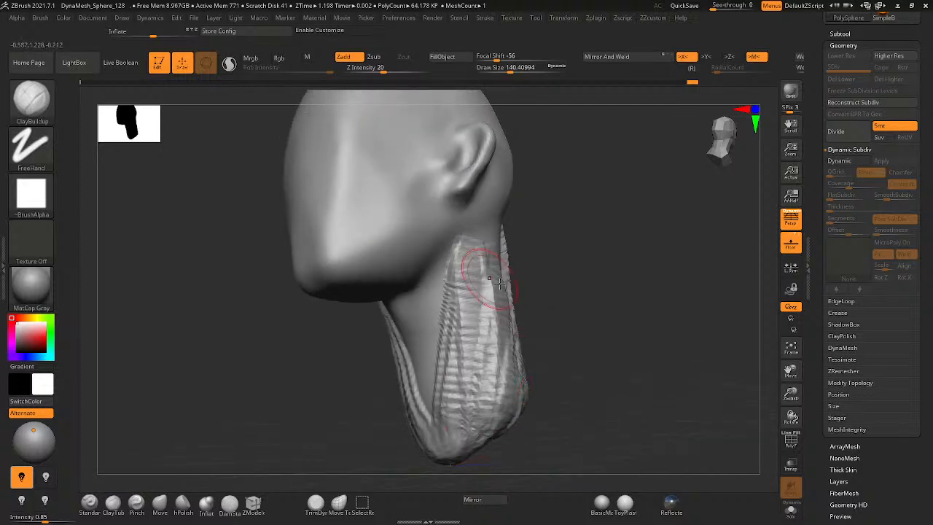
key("ctrl+z")
key("ctrl+z")
right_click_drag(513, 309, 482, 321)
left_click_drag(483, 250, 477, 431)
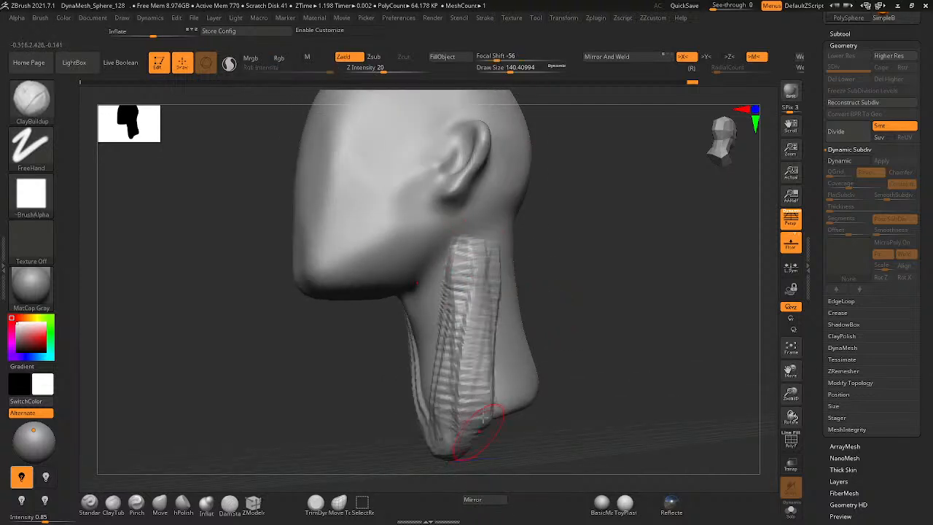
key("ctrl+z")
left_click_drag(487, 254, 483, 416)
right_click_drag(473, 332, 500, 357)
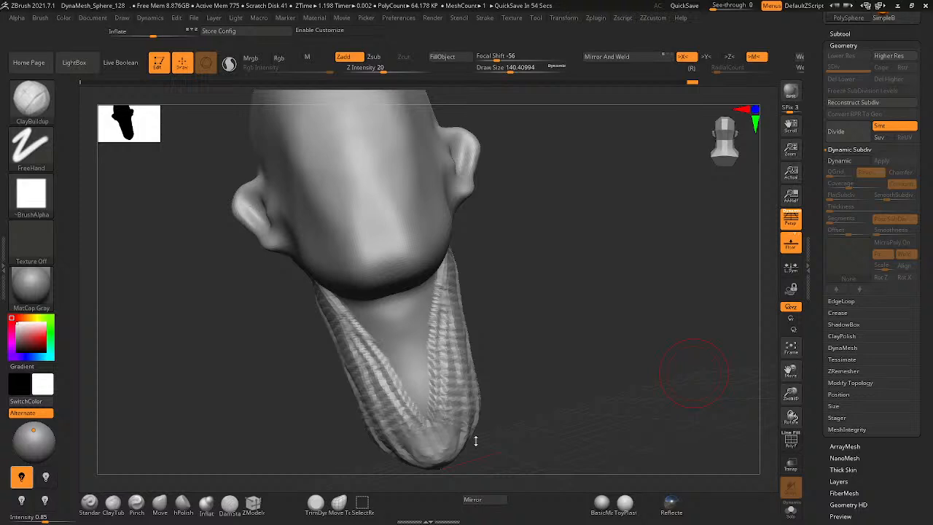
- Smooth the built-up clay along the front, side and rear edge of the neck
right_click_drag(329, 369, 271, 369)
mouse_move(434, 290)
left_mouse_down("shift")
mouse_move(452, 397)
mouse_move(416, 441)
left_mouse_up("shift")
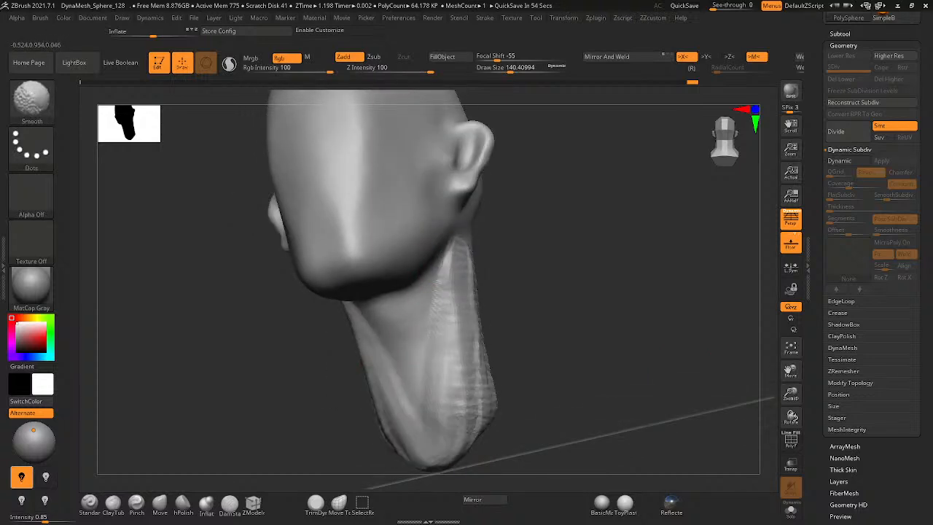
left_click_drag(437, 321, 436, 363, "shift")
right_click_drag(459, 368, 427, 369)
left_click_drag(455, 284, 471, 302, "shift")
left_click_drag(485, 270, 460, 444, "shift")
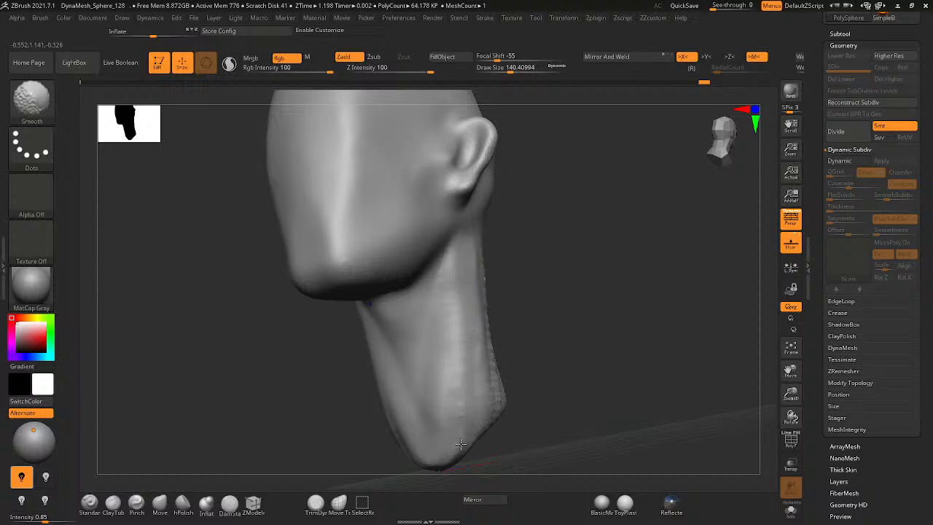
right_click_drag(515, 368, 483, 367)
left_click_drag(493, 268, 503, 382, "shift")
right_click_drag(530, 414, 506, 418)
- Update the DynaMesh to redistribute the polygons over the reshaped neck
right_click_drag(508, 351, 630, 279)
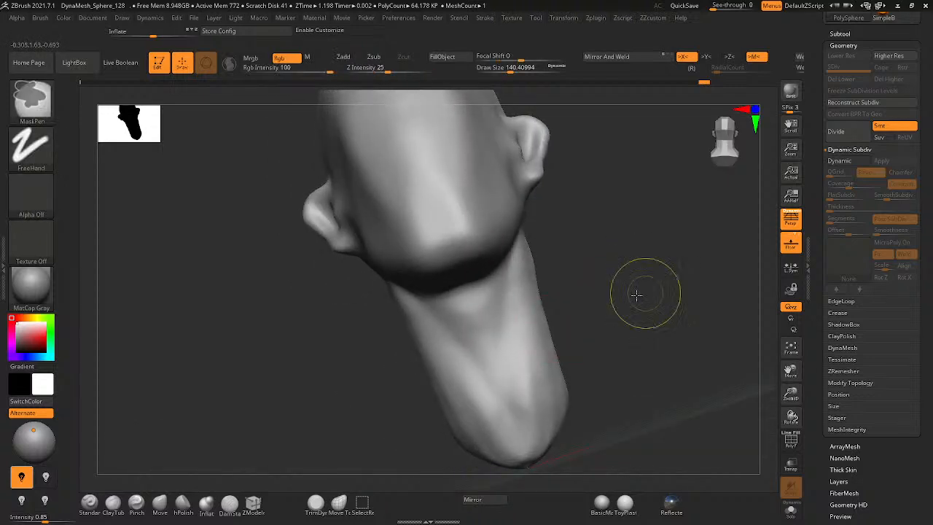
right_click_drag(610, 338, 489, 347, "alt")
mouse_move(477, 349)
right_mouse_down()
mouse_move(427, 408)
mouse_move(408, 399)
right_mouse_up()
mouse_move(527, 314)
right_mouse_down("ctrl")
mouse_move(612, 258)
mouse_move(624, 280)
right_mouse_up("ctrl")
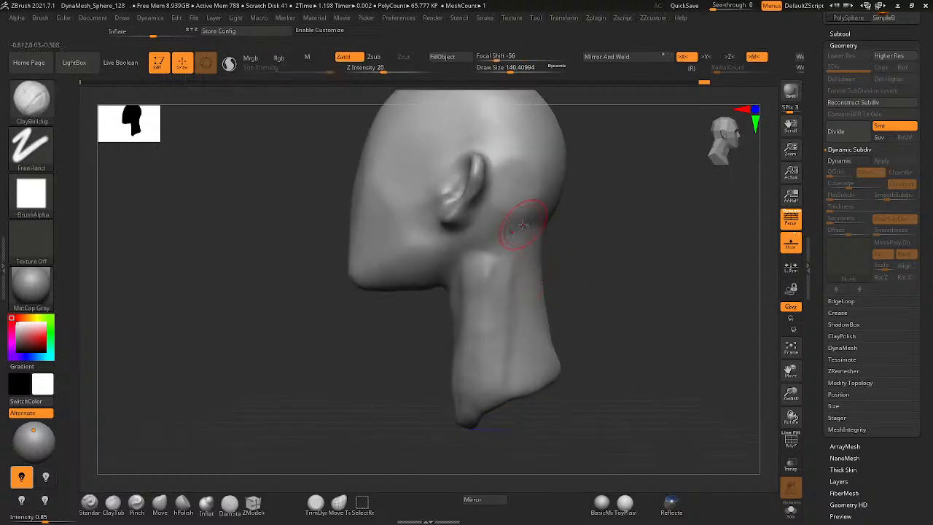
- Build up the back of the neck below the skull with ClayBuildup and smooth the ridges
mouse_move(523, 224)
left_mouse_down()
mouse_move(532, 444)
mouse_move(521, 233)
left_mouse_up()
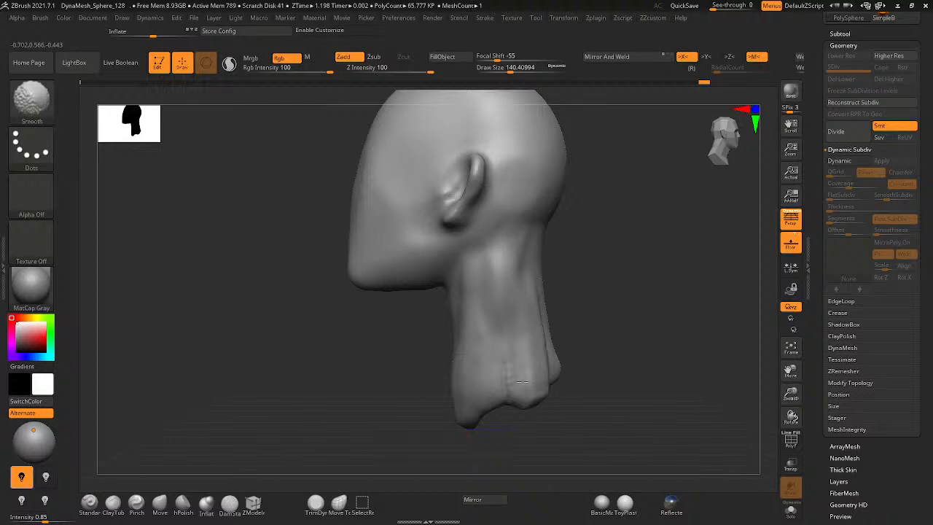
left_click_drag(543, 316, 535, 384, "shift")
right_click_drag(535, 384, 503, 381)
left_click_drag(503, 382, 562, 352, "shift")
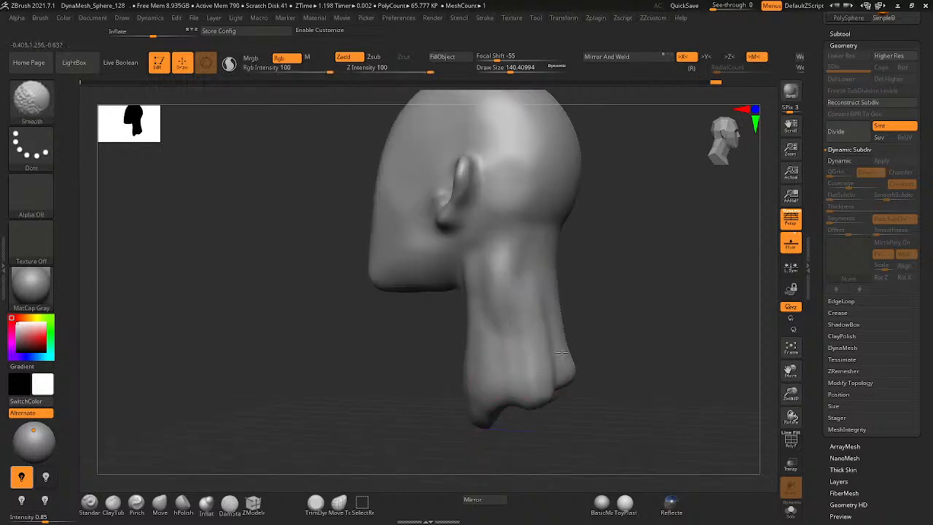
mouse_move(554, 382)
right_mouse_down()
mouse_move(617, 285)
mouse_move(660, 262)
mouse_move(571, 316)
mouse_move(671, 241)
mouse_move(633, 243)
mouse_move(613, 296)
mouse_move(650, 256)
mouse_move(437, 288)
right_mouse_up()
key("ctrl+z")
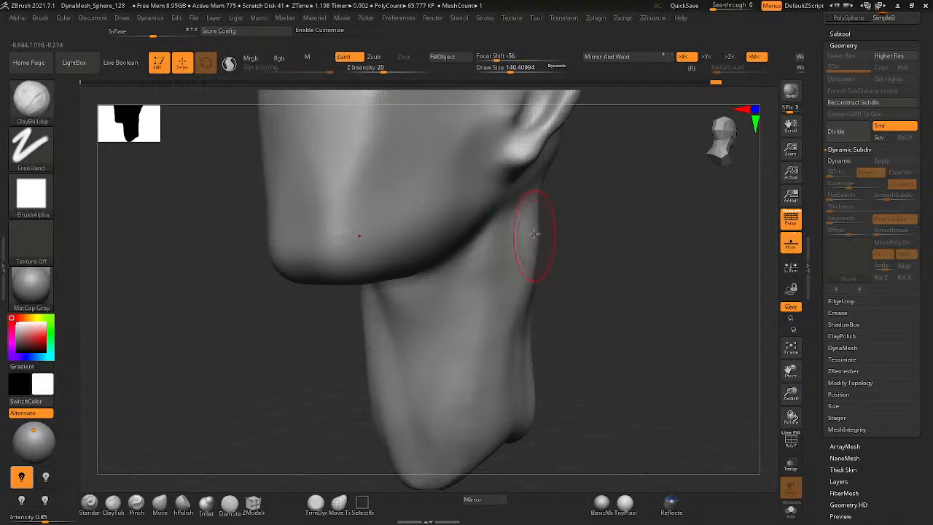
- Add ClayBuildup volume to the upper neck behind and below the ear and smooth it into the neck
left_click_drag(535, 231, 527, 315)
left_click_drag(530, 216, 516, 312, "shift")
right_click_drag(516, 312, 495, 295)
left_click_drag(532, 211, 527, 314)
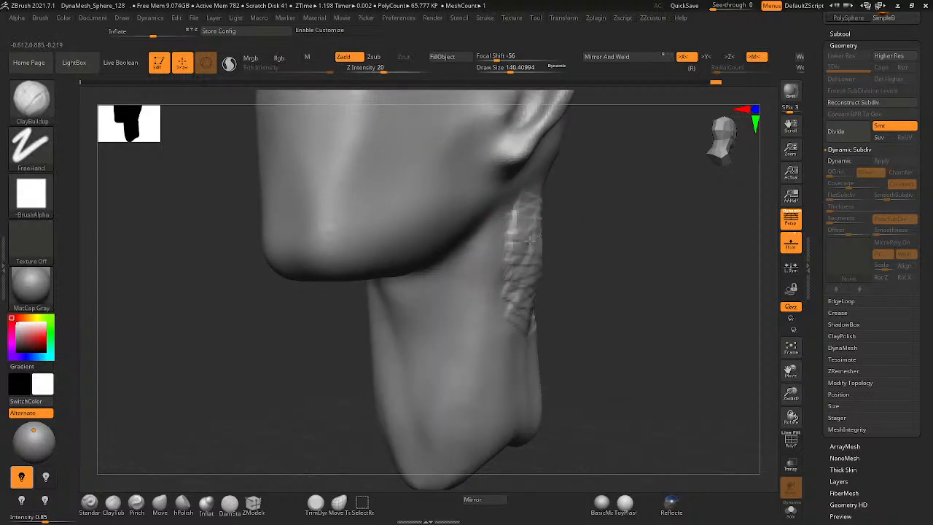
left_click_drag(531, 237, 538, 215, "shift")
right_click_drag(459, 315, 397, 310)
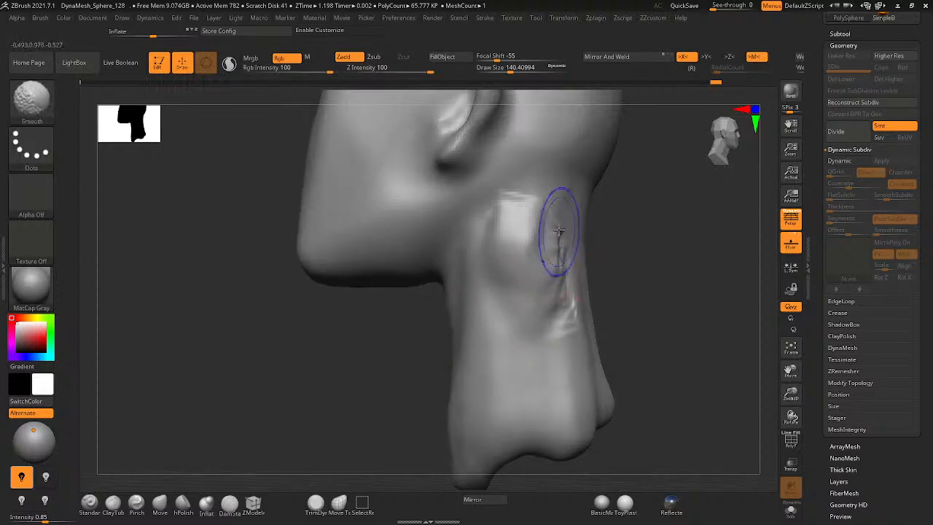
left_click_drag(558, 233, 534, 200, "shift")
mouse_move(519, 180)
right_mouse_down()
mouse_move(556, 270)
mouse_move(528, 282)
right_mouse_up()
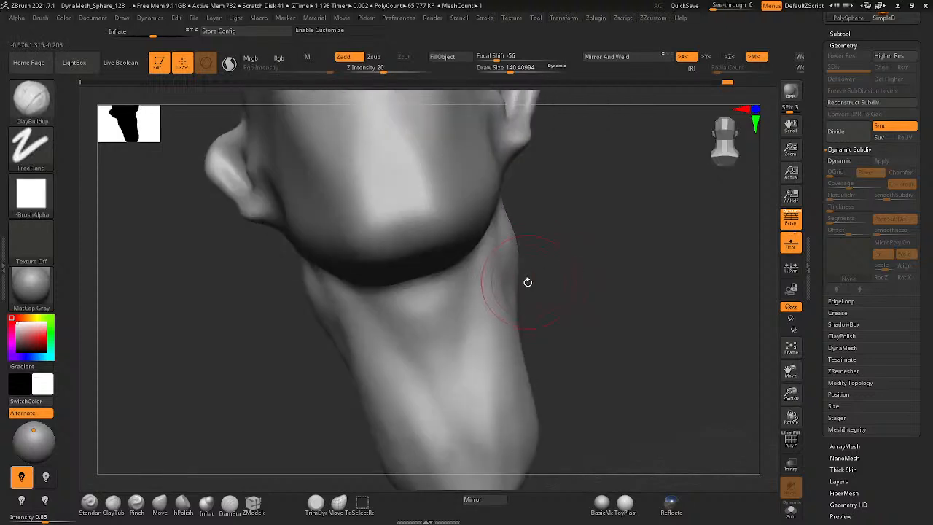
- Reshape the neck's side contour with the Move brush at draw size about 324, narrowing it under the jaw and widening its base
left_click(159, 503)
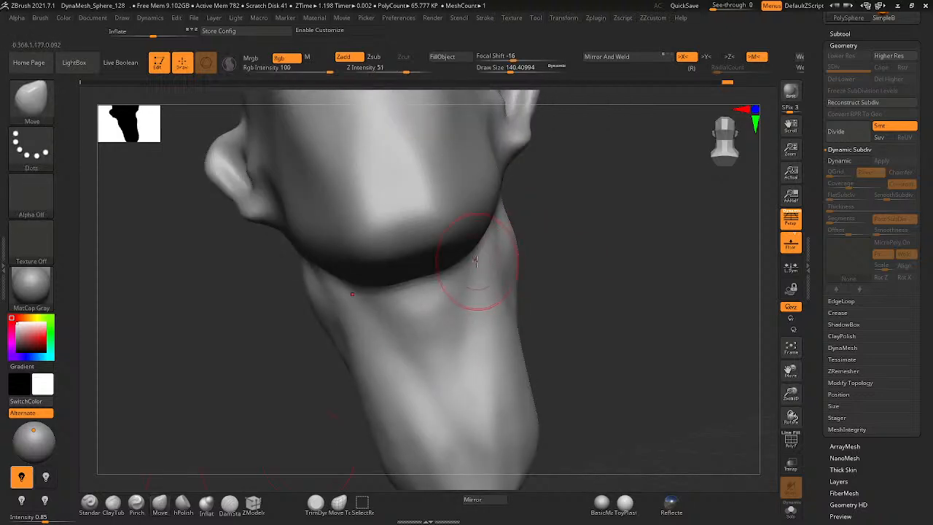
key("space")
left_click_drag(587, 249, 603, 248)
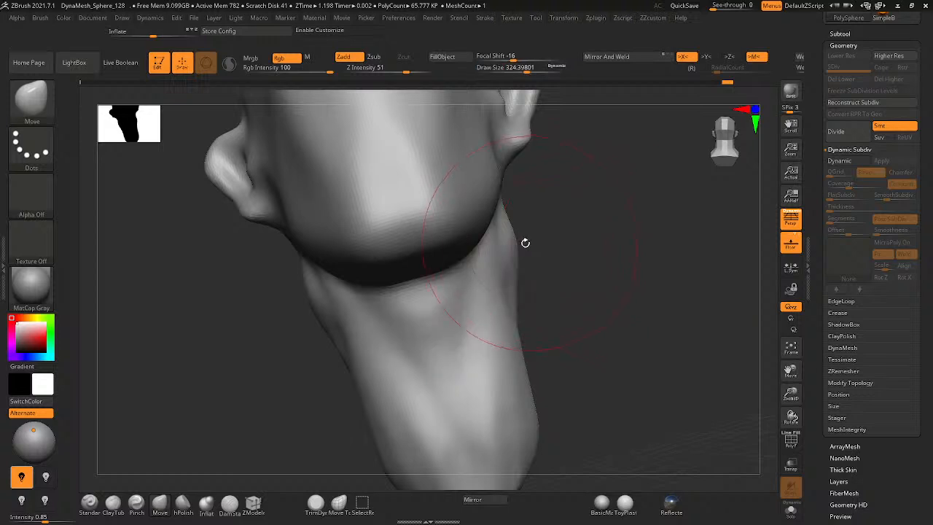
left_click_drag(518, 244, 508, 250)
left_click_drag(506, 296, 510, 318)
left_click_drag(513, 386, 526, 387)
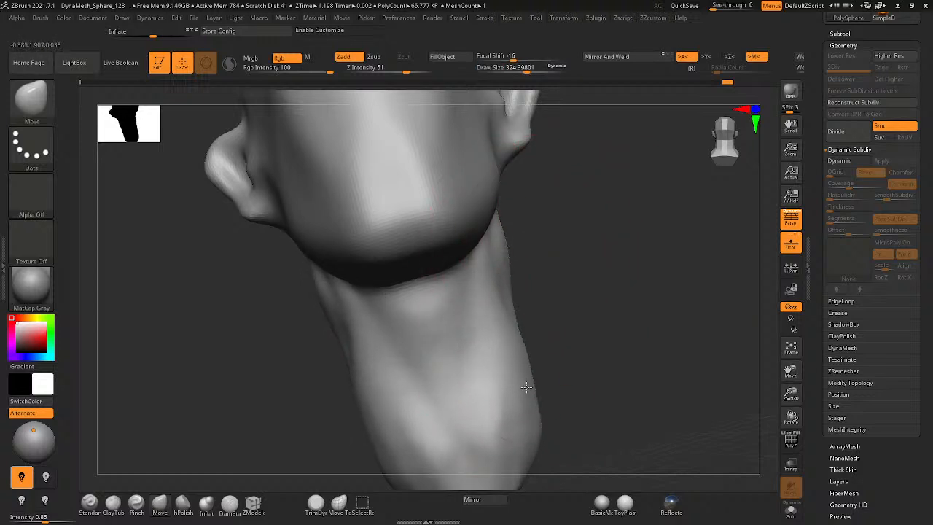
- Reduce the draw size to about 65 and select the ClayBuildup brush for the front of the neck
mouse_move(516, 369)
right_mouse_down("ctrl")
mouse_move(465, 357)
mouse_move(390, 373)
mouse_move(391, 391)
mouse_move(440, 351)
right_mouse_up("ctrl")
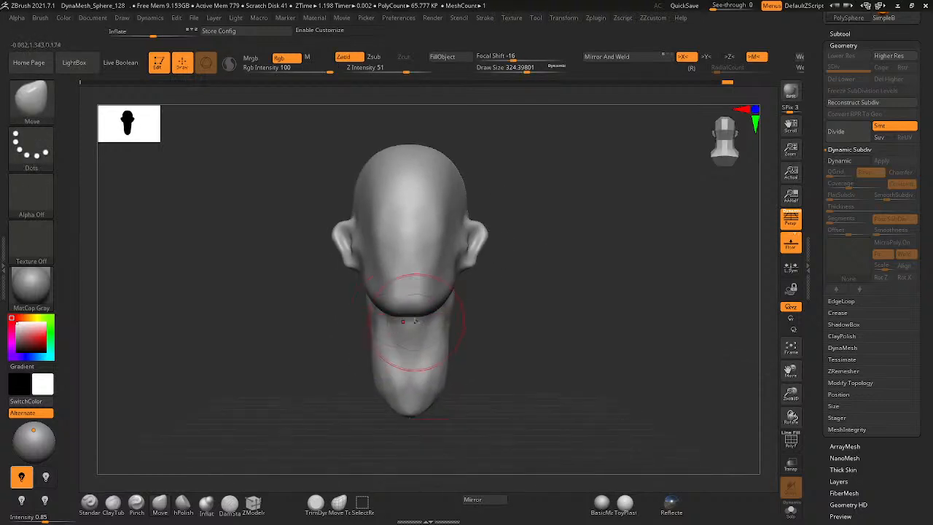
mouse_move(415, 320)
right_mouse_down("ctrl")
mouse_move(463, 289)
mouse_move(435, 289)
mouse_move(547, 292)
mouse_move(489, 283)
mouse_move(555, 243)
right_mouse_up("ctrl")
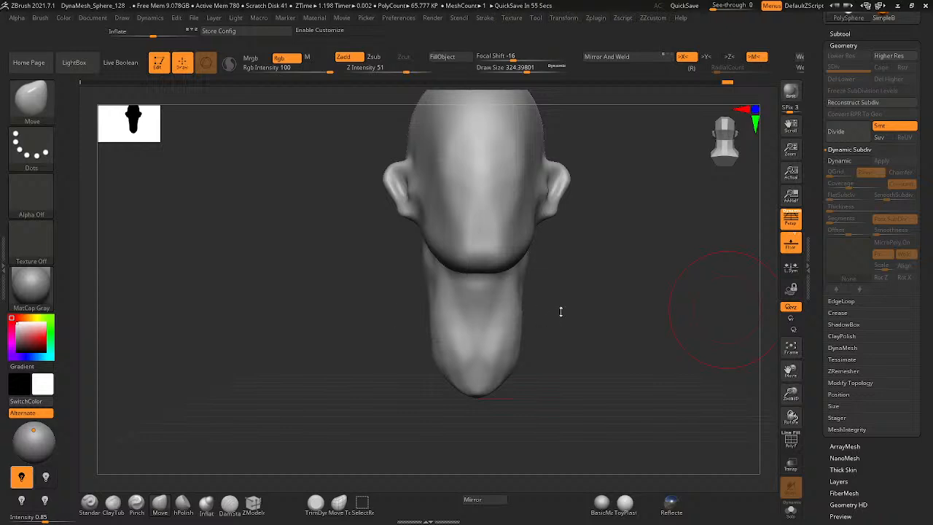
key("space")
right_click_drag(474, 279, 603, 248, "ctrl")
right_click_drag(575, 284, 512, 268, "alt")
key("space")
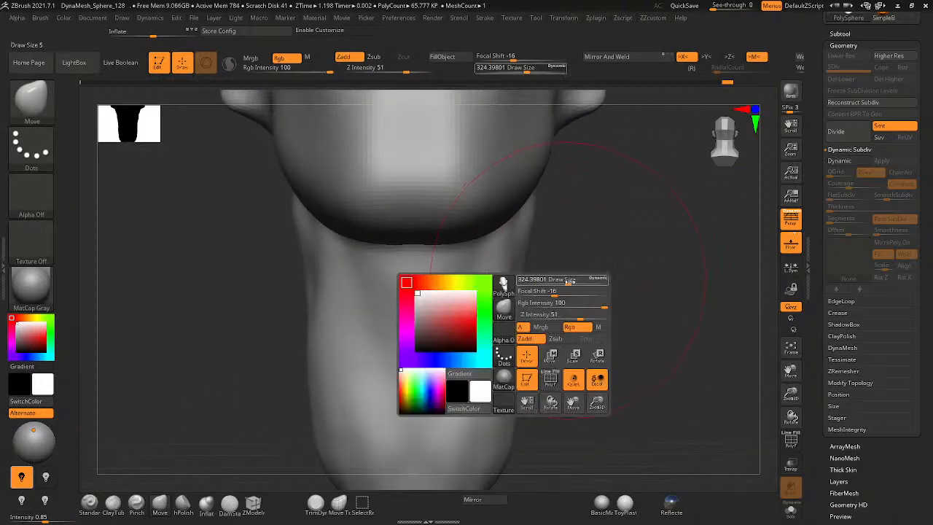
mouse_move(569, 281)
left_mouse_down()
mouse_move(527, 280)
mouse_move(537, 278)
left_mouse_up()
key("space")
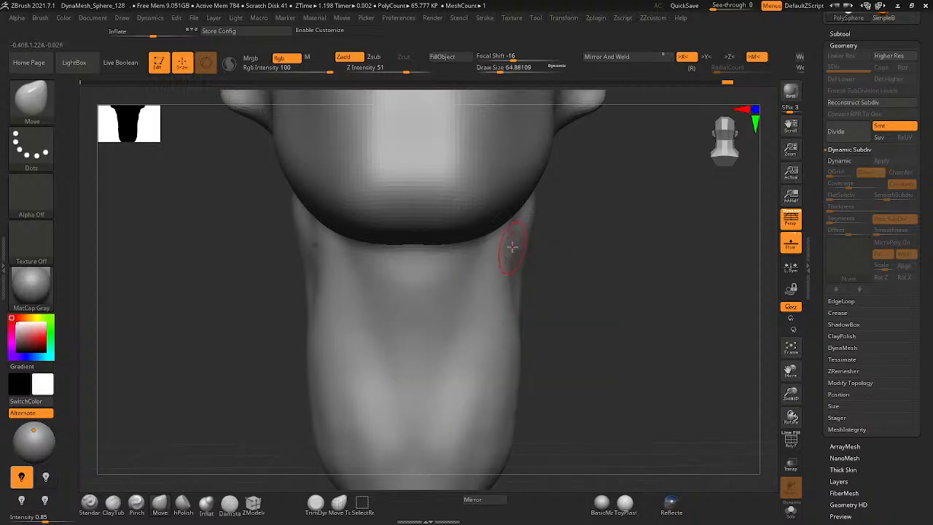
left_click(89, 503)
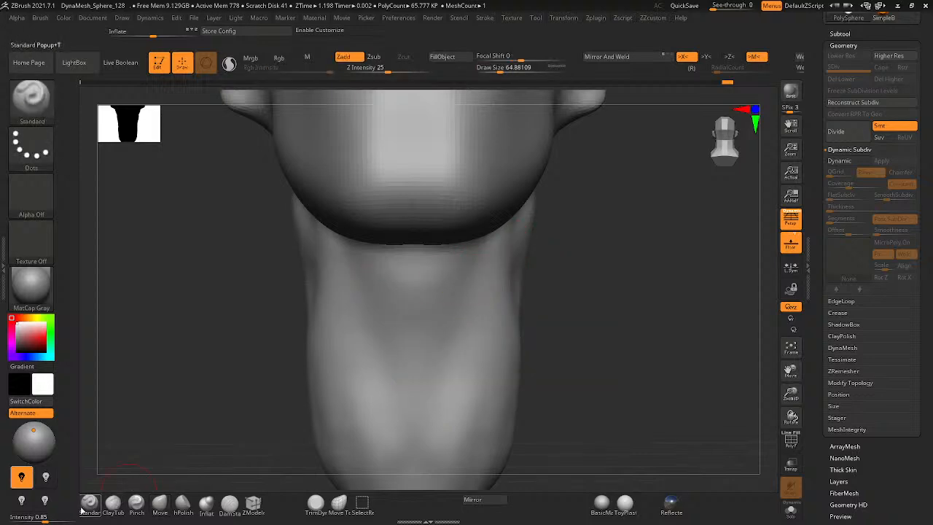
left_click(30, 99)
left_click(138, 111)
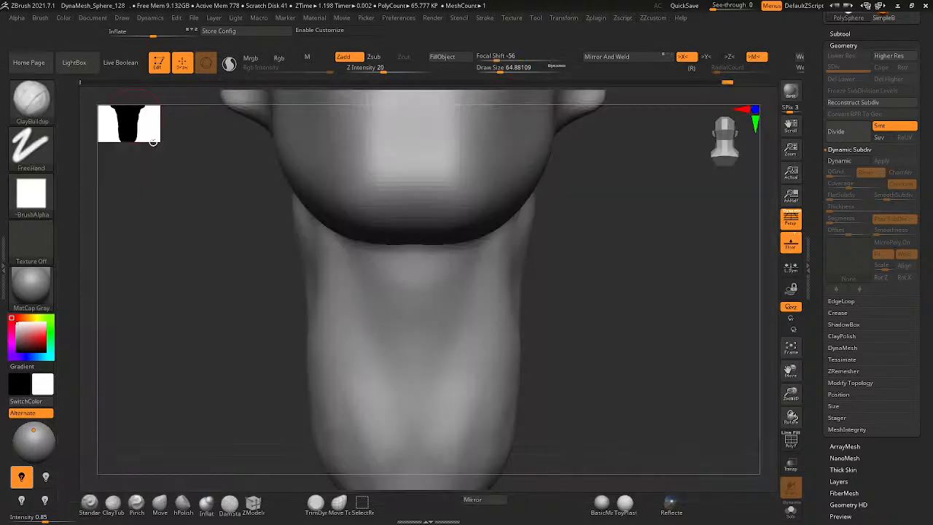
- Try a V-shaped ClayBuildup ridge across the front of the neck below the jaw, then undo it
mouse_move(445, 244)
left_mouse_down()
mouse_move(483, 230)
mouse_move(414, 351)
left_mouse_up()
left_click_drag(478, 280, 414, 401)
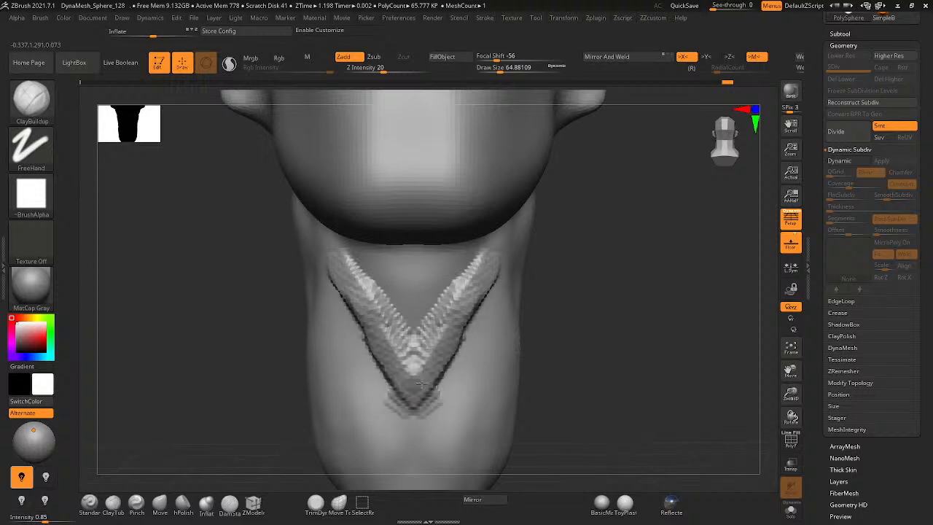
mouse_move(483, 277)
left_mouse_down("shift")
mouse_move(494, 251)
mouse_move(415, 354)
left_mouse_up("shift")
right_click_drag(412, 354, 349, 350)
key("ctrl+z")
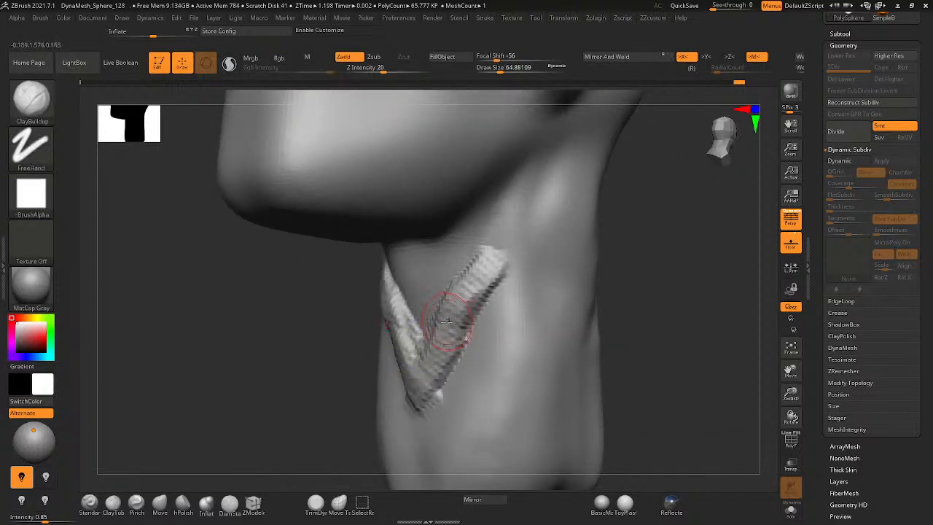
key("ctrl+z")
key("ctrl+z")
- Try shaping the throat under the jaw with raised and carved ClayBuildup strokes, smoothing them into the front of the neck
mouse_move(508, 232)
left_mouse_down()
mouse_move(430, 298)
mouse_move(430, 338)
left_mouse_up()
mouse_move(496, 255)
left_mouse_down("shift")
mouse_move(481, 273)
mouse_move(487, 244)
left_mouse_up("shift")
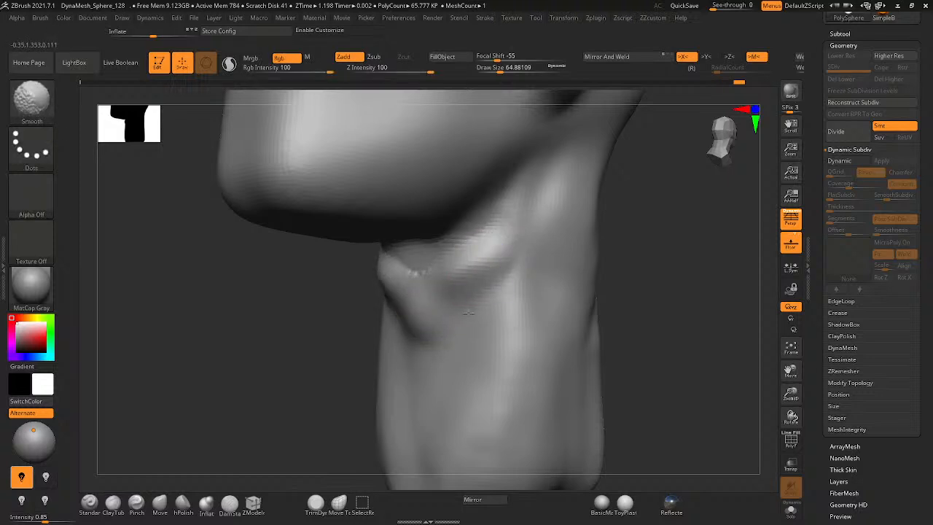
mouse_move(508, 273)
left_mouse_down("alt")
mouse_move(429, 335)
mouse_move(442, 413)
mouse_move(452, 340)
mouse_move(392, 369)
left_mouse_up("alt")
left_click_drag(392, 313, 399, 335, "shift")
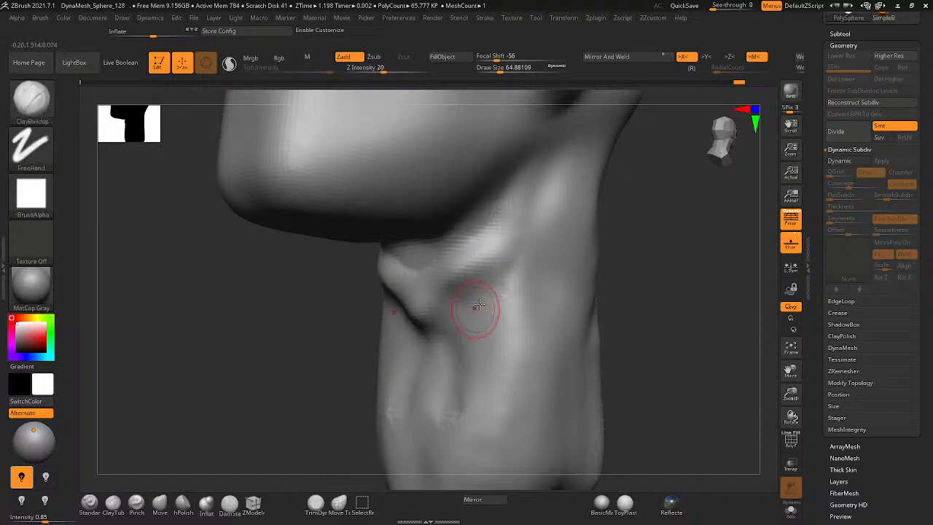
mouse_move(487, 298)
left_mouse_down()
mouse_move(476, 335)
mouse_move(432, 339)
mouse_move(442, 397)
left_mouse_up()
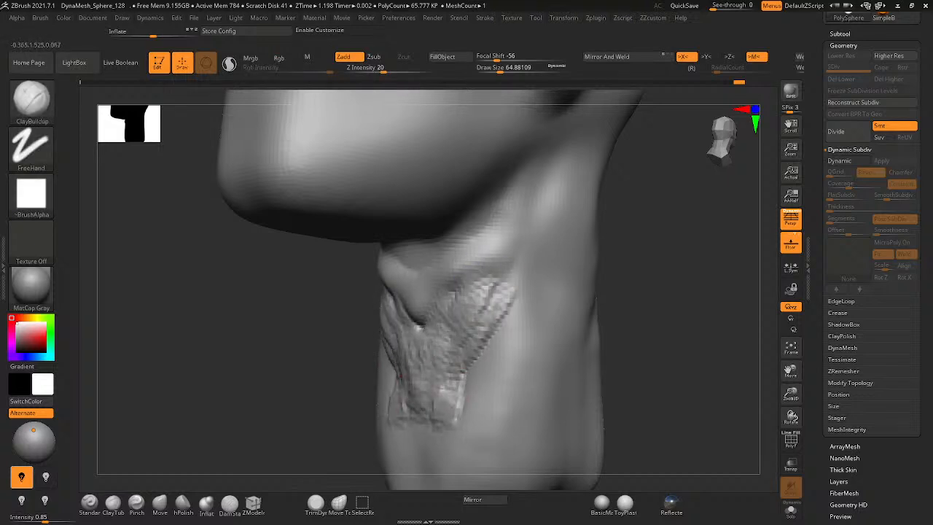
left_click_drag(482, 332, 448, 394, "shift")
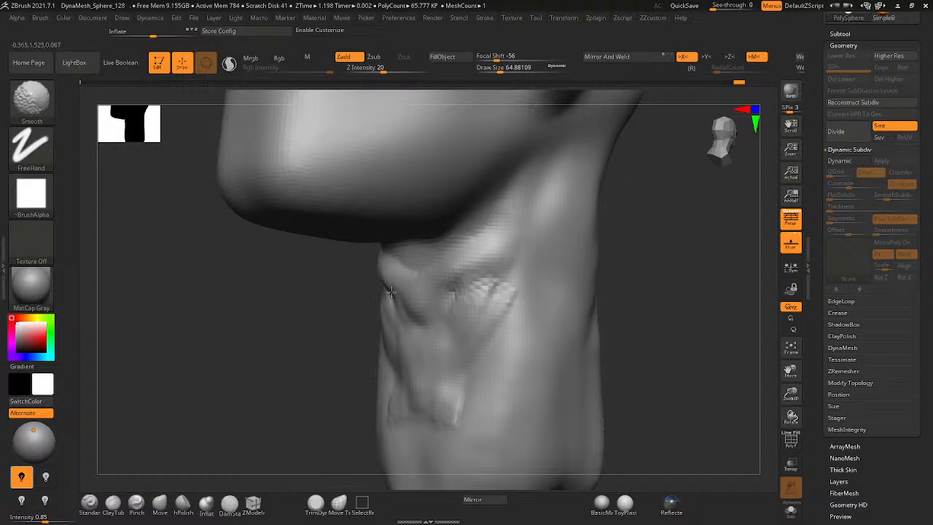
mouse_move(391, 295)
right_mouse_down()
mouse_move(415, 306)
mouse_move(424, 352)
right_mouse_up()
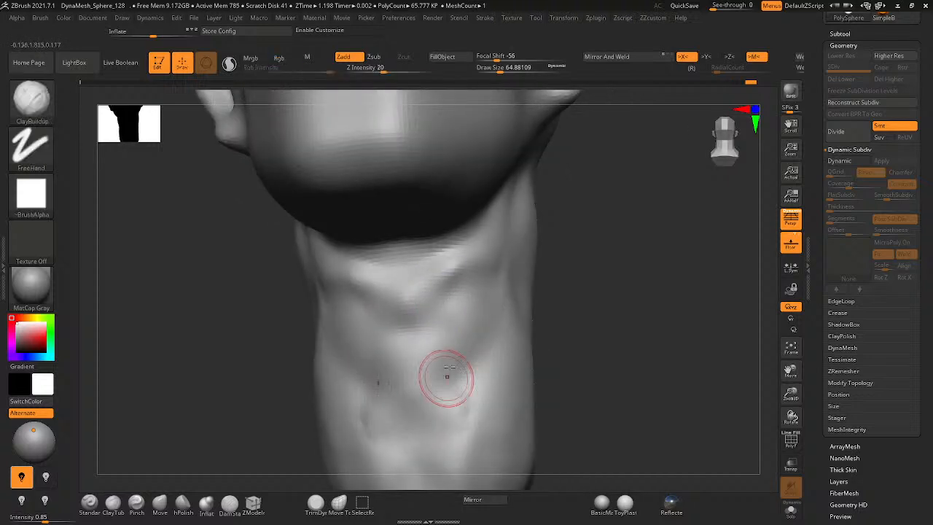
- Undo the ClayBuildup and smoothing strokes made on the front of the neck
mouse_move(441, 374)
right_mouse_down()
mouse_move(475, 309)
mouse_move(417, 352)
mouse_move(451, 341)
mouse_move(537, 267)
mouse_move(606, 234)
right_mouse_up()
key("ctrl+z")
key("ctrl+z")
key("ctrl+z")
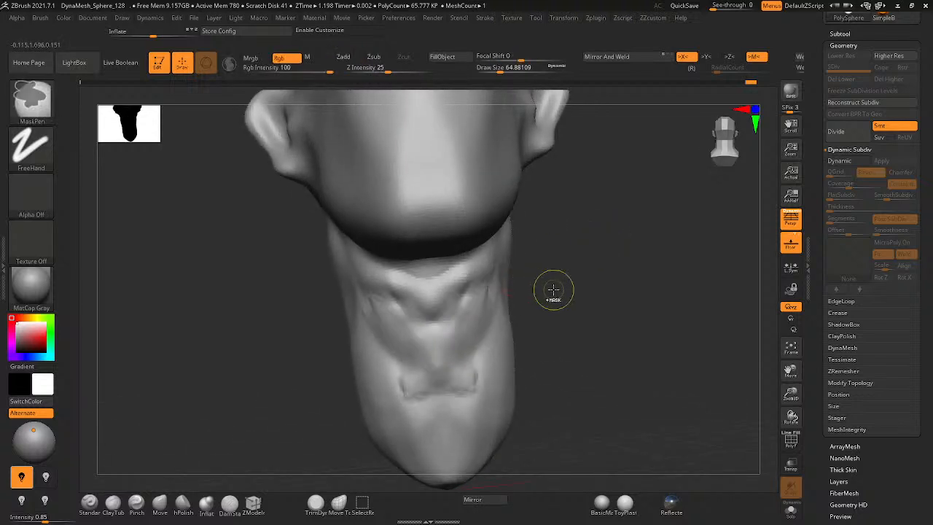
key("ctrl+z")
key("ctrl+z")
key("ctrl+z")
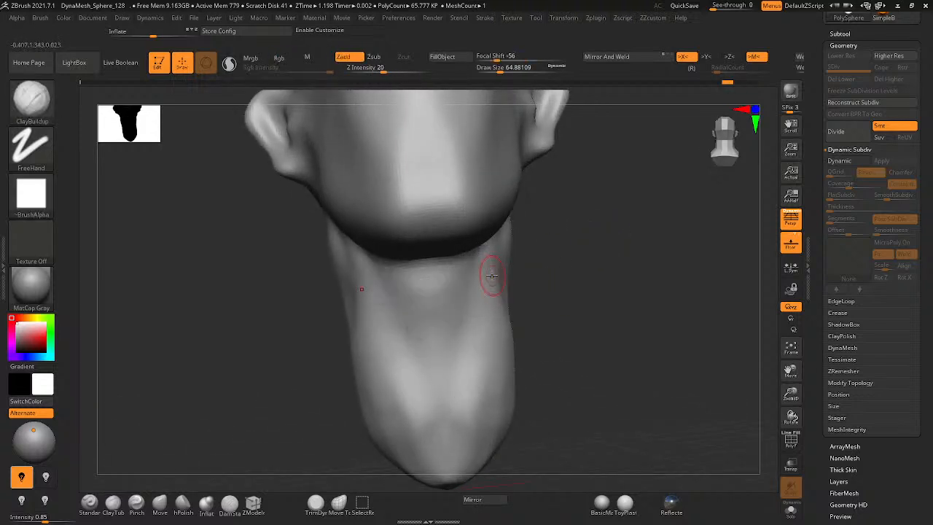
right_click_drag(492, 285, 465, 301, "alt")
mouse_move(471, 262)
left_mouse_down()
mouse_move(419, 325)
mouse_move(475, 273)
mouse_move(494, 285)
left_mouse_up()
key("ctrl+z")
- Set the draw size to about 94, build up the throat directly under the chin with ClayBuildup, and smooth it into a rounded form
key("s")
left_click_drag(424, 342, 414, 355, "shift")
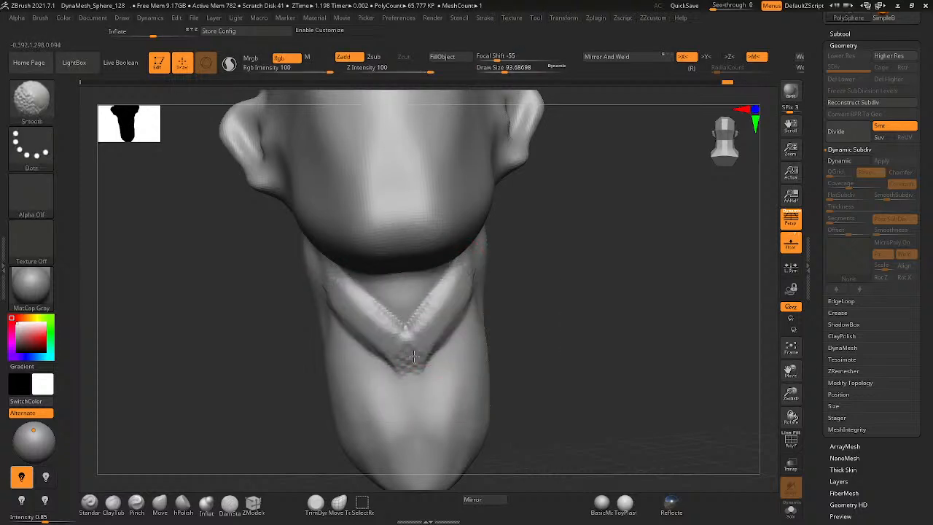
left_click_drag(439, 299, 404, 323, "shift")
key("ctrl+z")
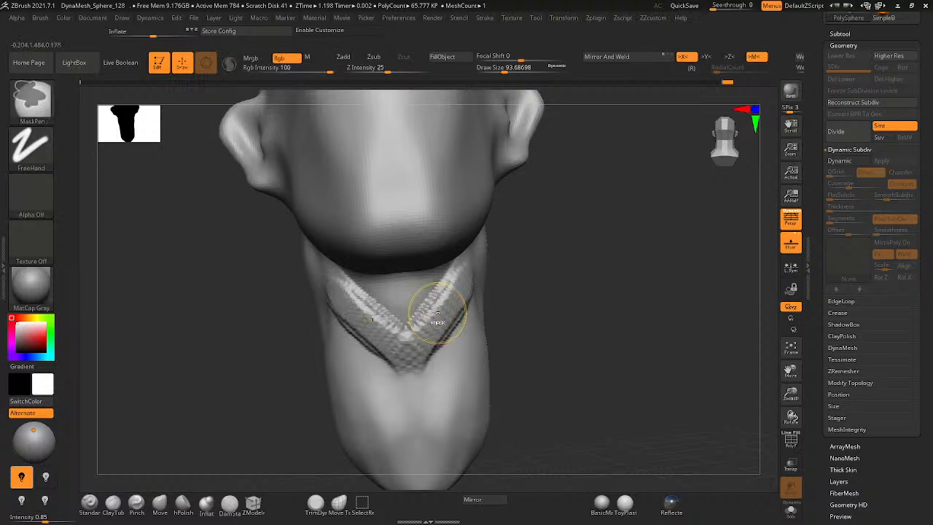
key("ctrl+z")
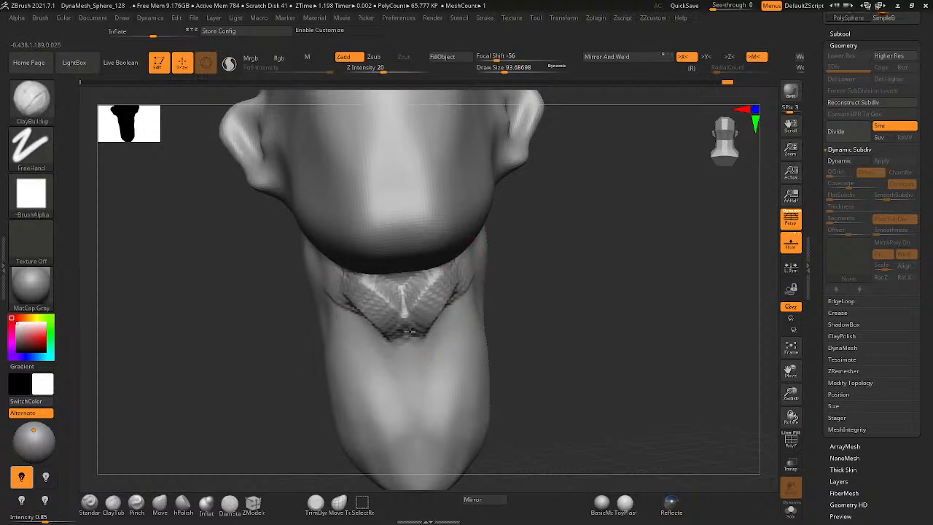
left_click_drag(410, 331, 408, 318, "shift")
mouse_move(428, 310)
right_mouse_down()
mouse_move(383, 325)
mouse_move(408, 321)
right_mouse_up()
left_click_drag(416, 320, 446, 292, "shift")
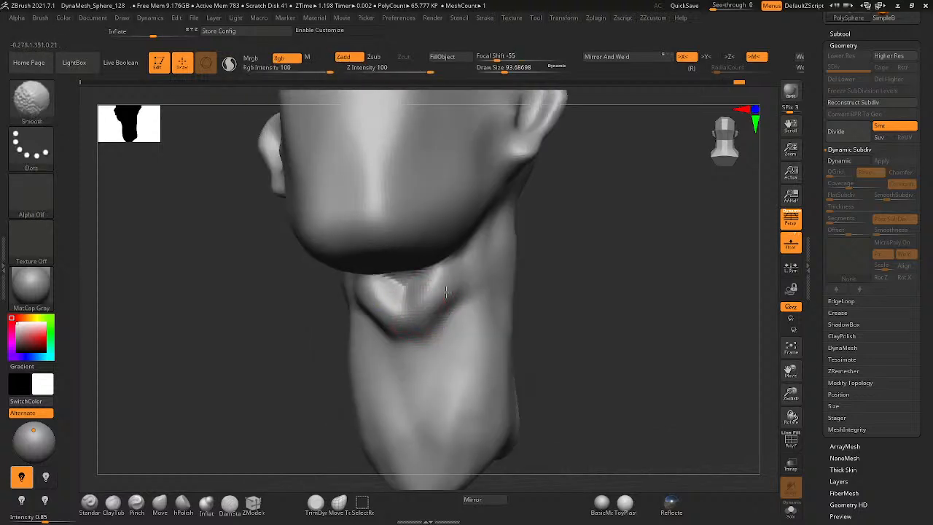
- Refine the throat volume under the jaw and smooth its transition into the sides of the neck
right_click_drag(439, 317, 412, 298)
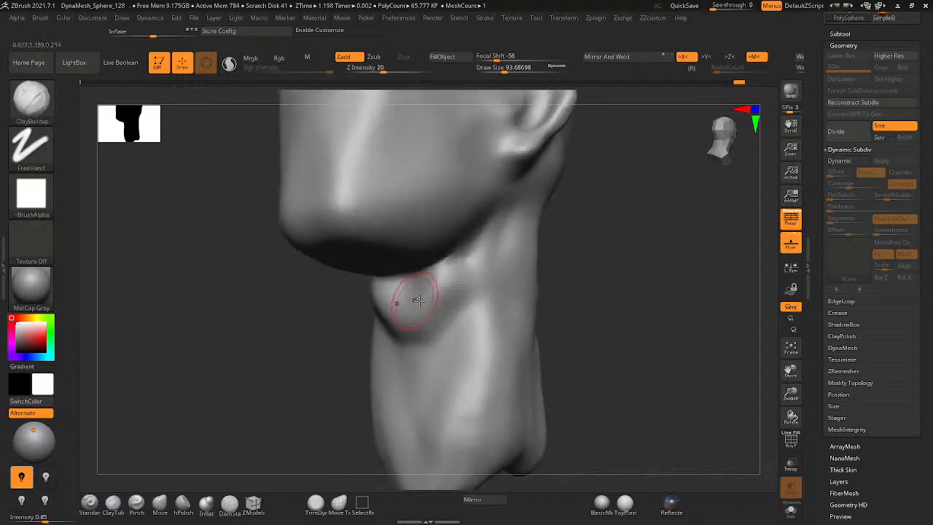
mouse_move(412, 298)
left_mouse_down("shift")
mouse_move(449, 277)
mouse_move(398, 298)
left_mouse_up("shift")
right_click_drag(446, 255, 439, 330)
mouse_move(564, 273)
right_mouse_down("ctrl")
mouse_move(520, 294)
mouse_move(369, 316)
mouse_move(468, 317)
right_mouse_up("ctrl")
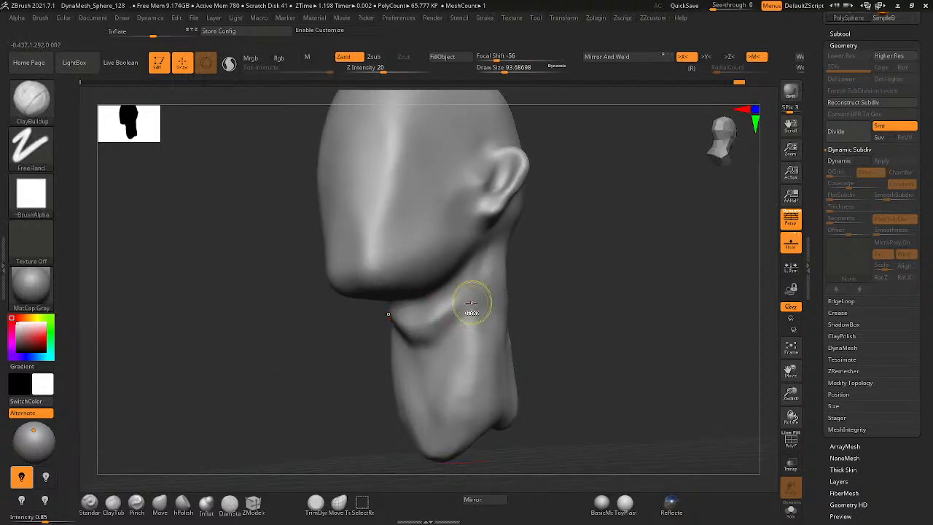
mouse_move(472, 303)
left_mouse_down("shift")
mouse_move(441, 333)
mouse_move(460, 327)
mouse_move(461, 311)
mouse_move(421, 344)
left_mouse_up("shift")
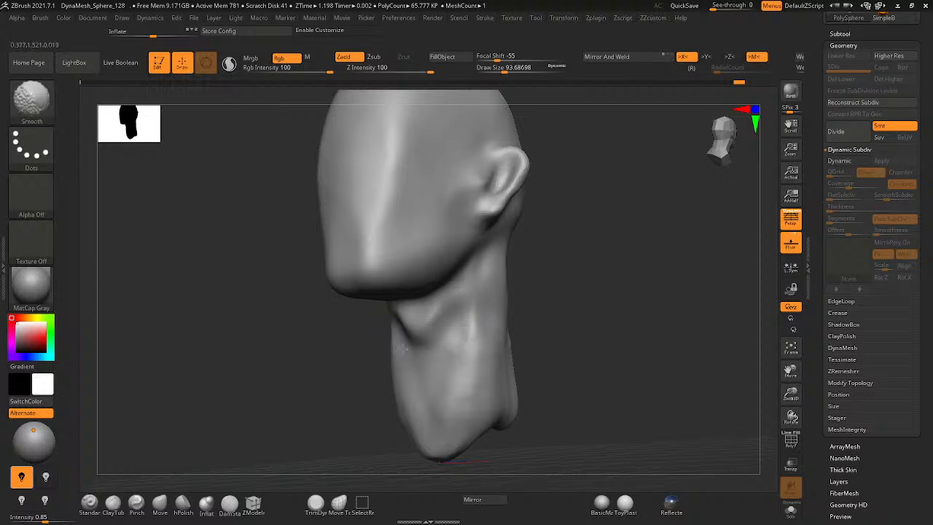
mouse_move(372, 357)
left_mouse_down()
mouse_move(477, 337)
mouse_move(432, 313)
mouse_move(459, 334)
mouse_move(418, 345)
mouse_move(518, 313)
mouse_move(516, 338)
left_mouse_up()
right_click_drag(460, 304, 510, 294, "alt")
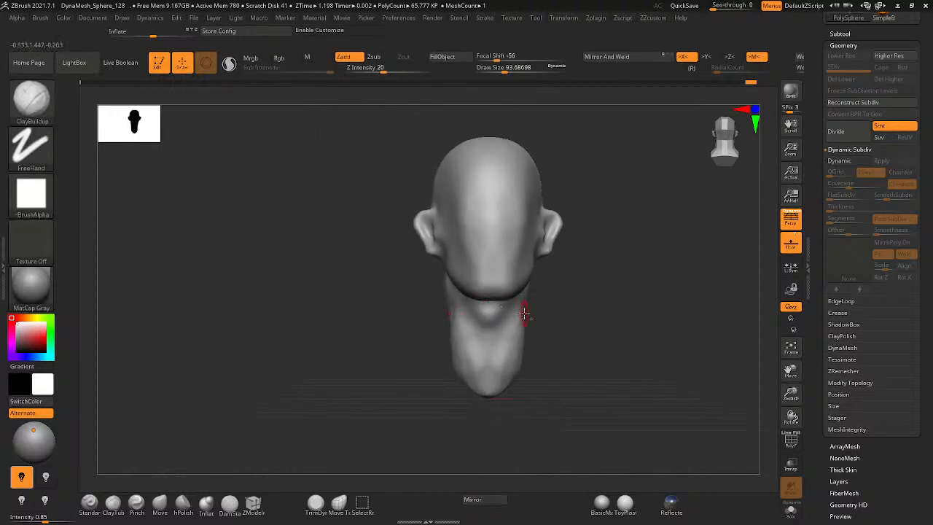
- Reshape the lower outer edge of the ear near the lobe with the Move brush
right_click_drag(592, 266, 594, 325, "ctrl")
mouse_move(593, 325)
right_mouse_down()
mouse_move(528, 328)
mouse_move(520, 339)
mouse_move(527, 328)
mouse_move(500, 254)
mouse_move(495, 298)
right_mouse_up()
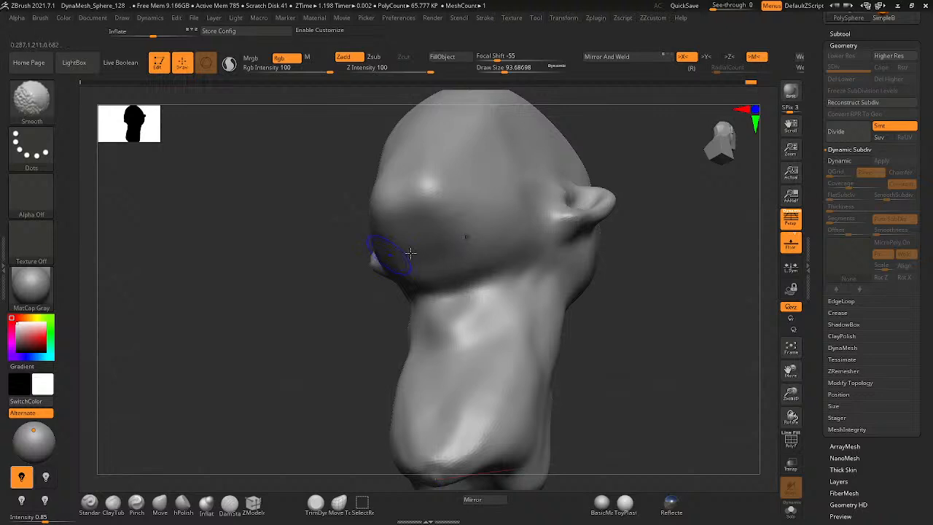
mouse_move(516, 281)
right_mouse_down()
mouse_move(454, 319)
mouse_move(527, 281)
mouse_move(447, 316)
mouse_move(464, 319)
right_mouse_up()
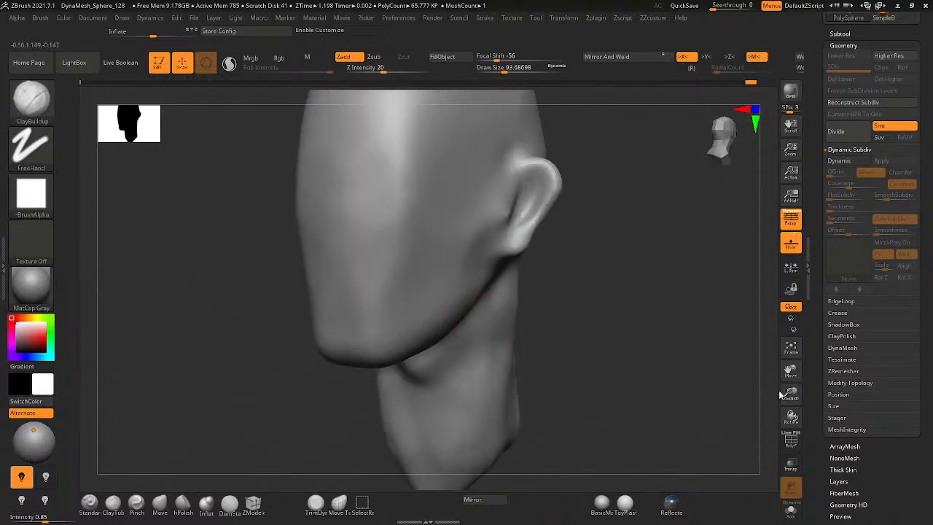
right_click_drag(543, 137, 540, 201, "ctrl")
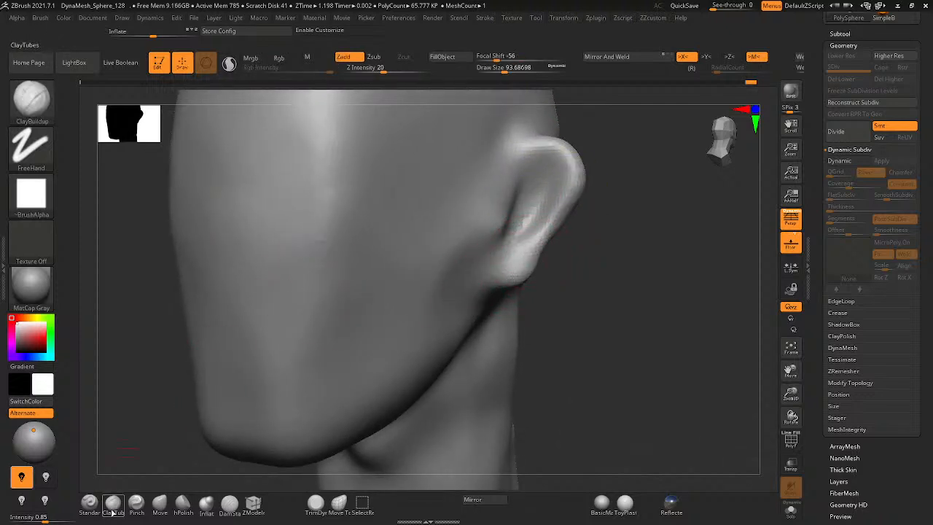
left_click(160, 503)
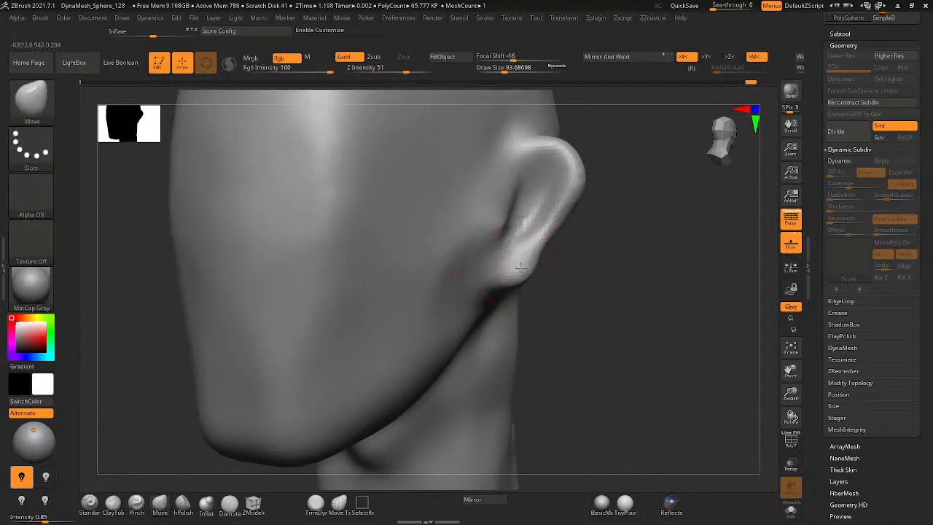
left_click_drag(555, 245, 557, 217)
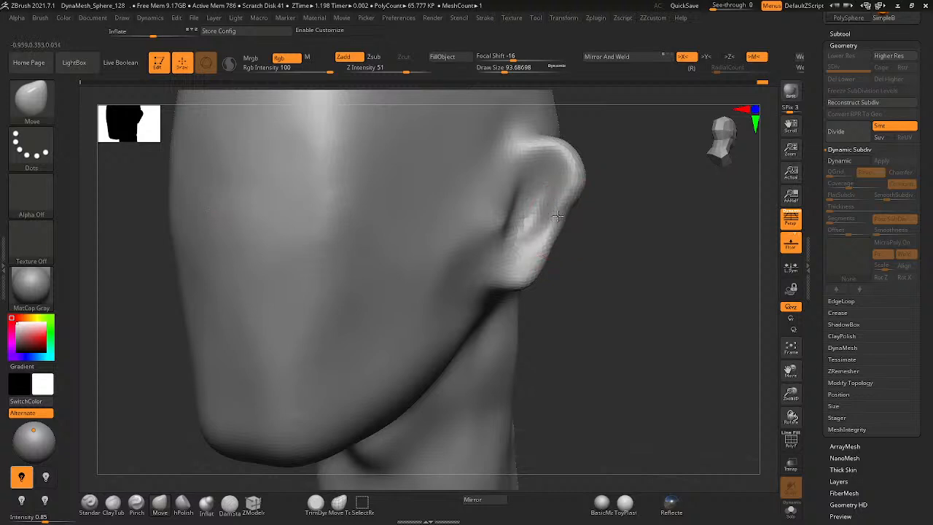
right_click_drag(556, 181, 562, 218)
- Adjust the ear's top rim and pull its outer edge outward from the head with the Move brush
mouse_move(546, 144)
left_mouse_down()
mouse_move(545, 129)
mouse_move(528, 152)
left_mouse_up()
left_click_drag(578, 170, 600, 163)
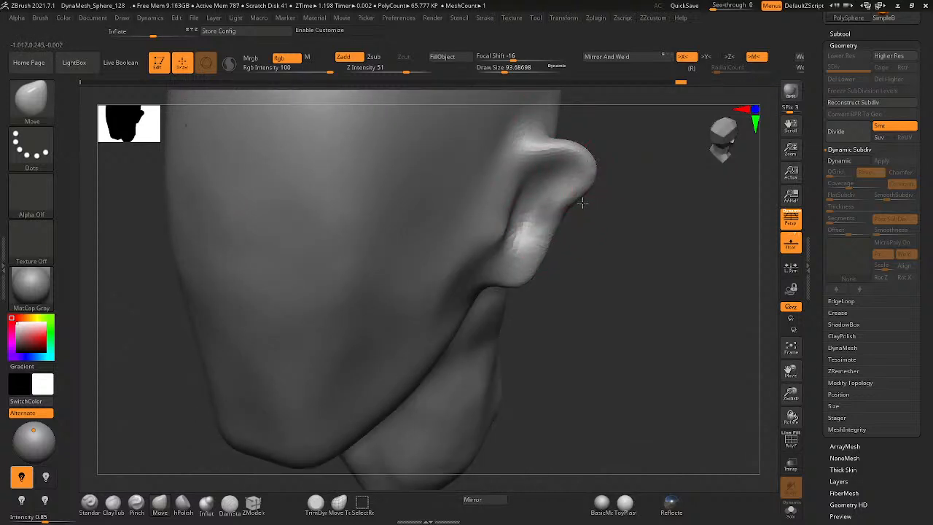
left_click_drag(558, 233, 579, 218)
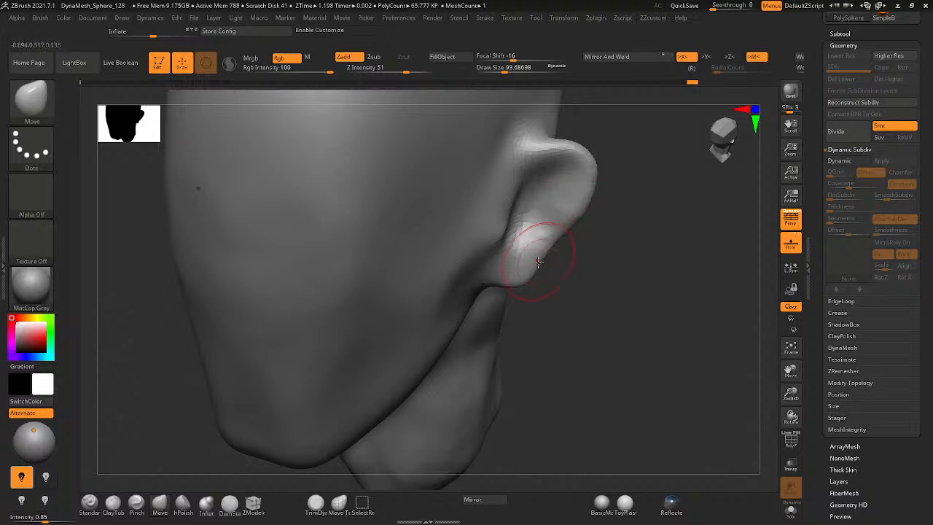
left_click_drag(553, 249, 563, 232)
right_click_drag(581, 165, 600, 261)
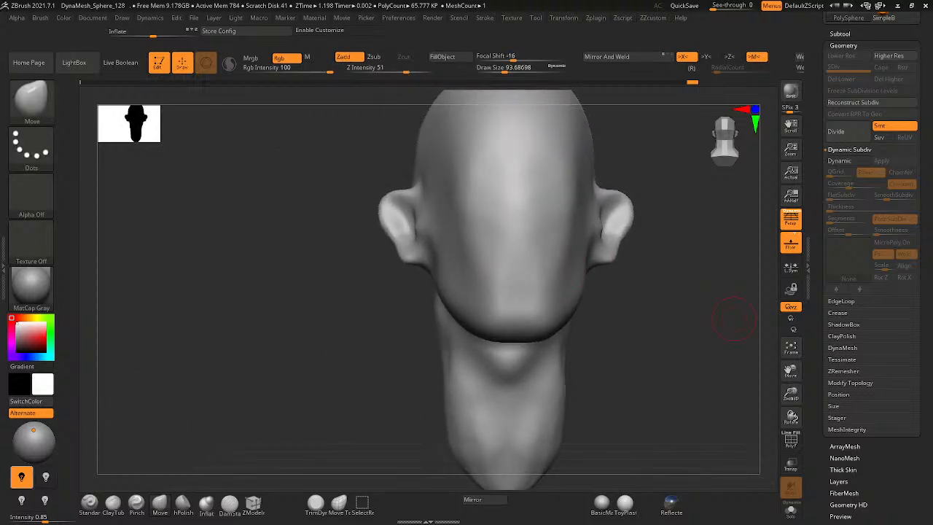
- Flatten the front plane of the face from forehead to chin with the hPolish brush at draw size about 116
left_click(183, 503)
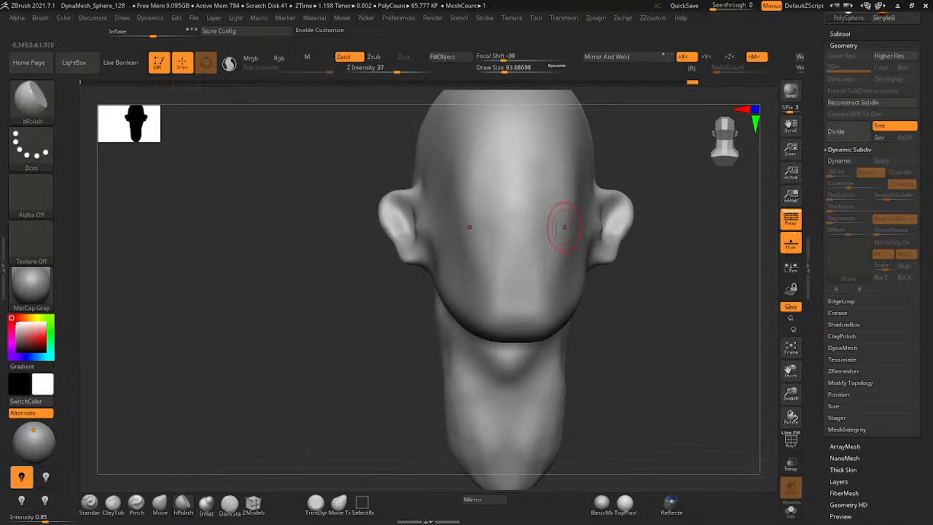
key("space")
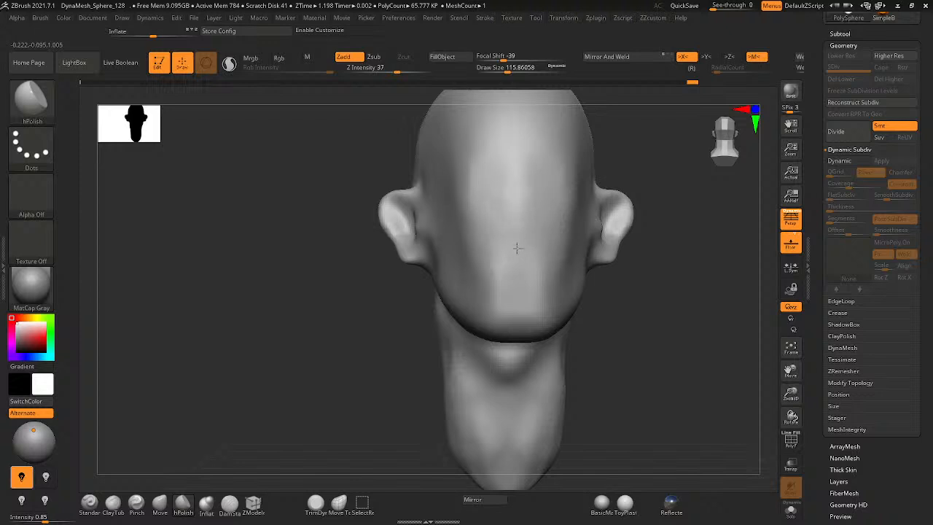
left_click_drag(518, 248, 505, 224)
left_click_drag(534, 264, 508, 271)
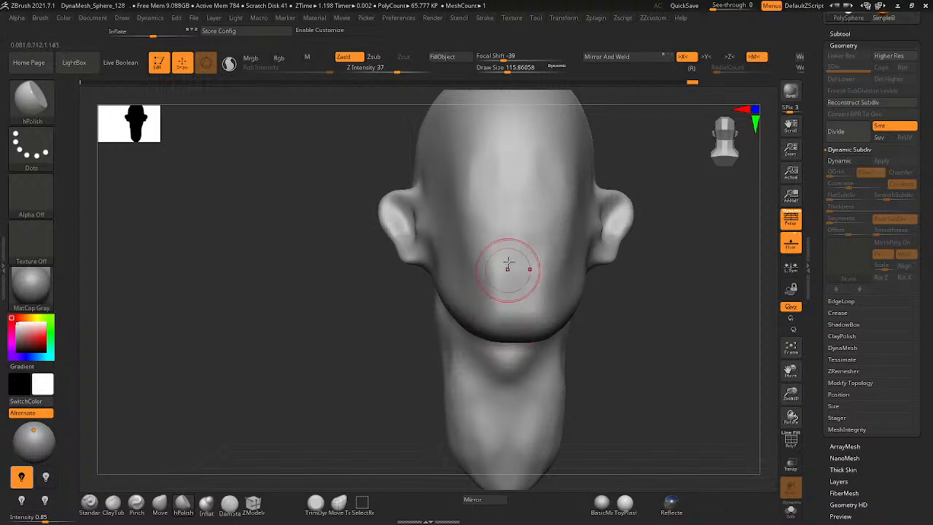
right_click_drag(508, 270, 515, 238)
mouse_move(555, 164)
left_mouse_down()
mouse_move(566, 131)
mouse_move(526, 315)
left_mouse_up()
left_click_drag(529, 171, 510, 350)
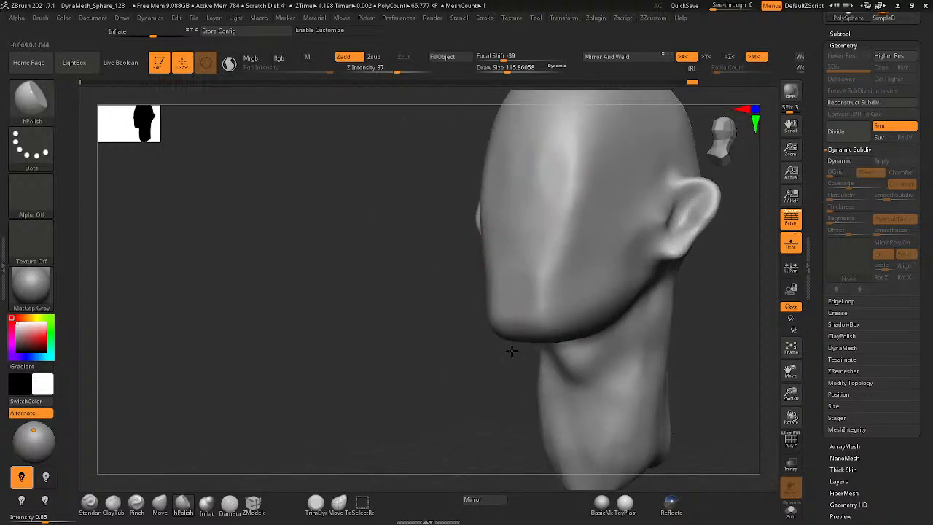
- Smooth the side edge of the flattened front face plane from the forehead down toward the chin
mouse_move(550, 170)
left_mouse_down("shift")
mouse_move(529, 292)
mouse_move(541, 269)
left_mouse_up("shift")
key("shift")
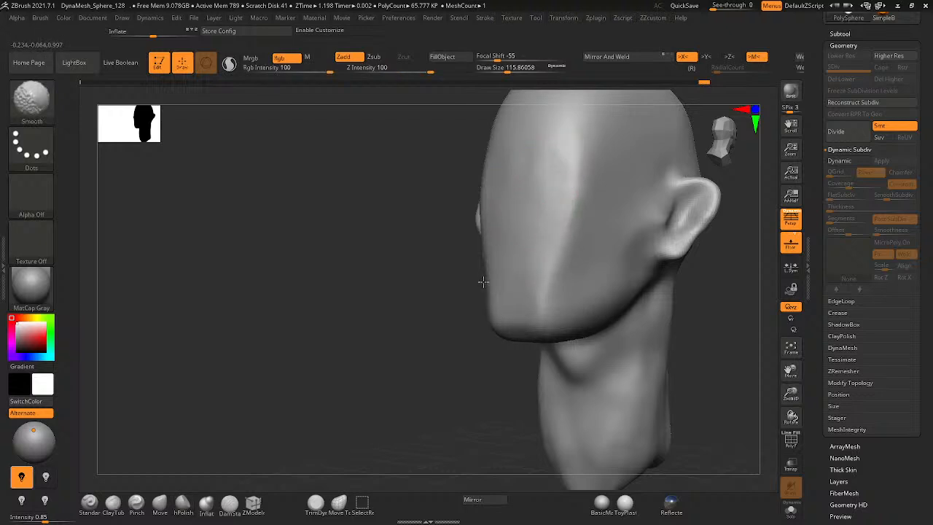
mouse_move(482, 281)
left_mouse_down()
mouse_move(508, 275)
mouse_move(558, 328)
mouse_move(619, 285)
mouse_move(615, 298)
mouse_move(494, 298)
mouse_move(533, 313)
mouse_move(552, 296)
left_mouse_up()
right_click_drag(552, 296, 518, 249, "ctrl")
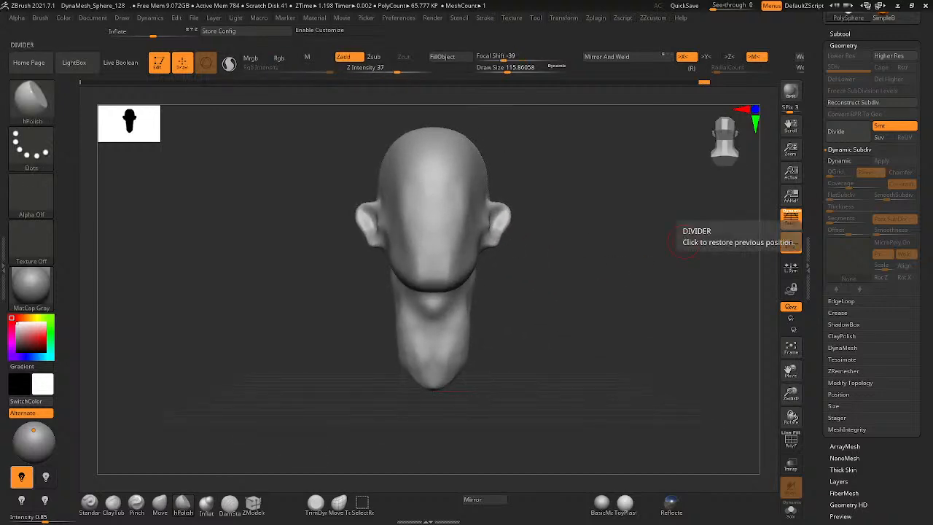
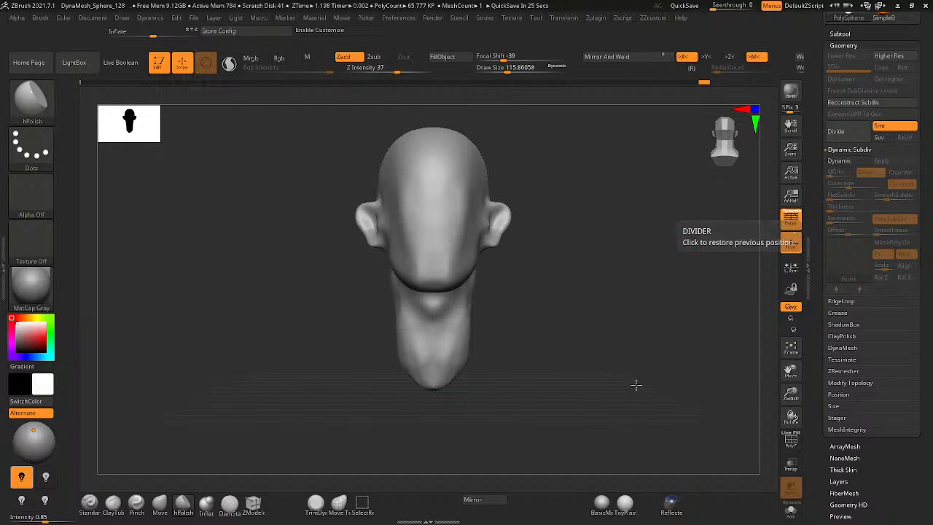
- Switch from ZBrush to the desktop and change the Windows keyboard input language to French
left_click(898, 6)
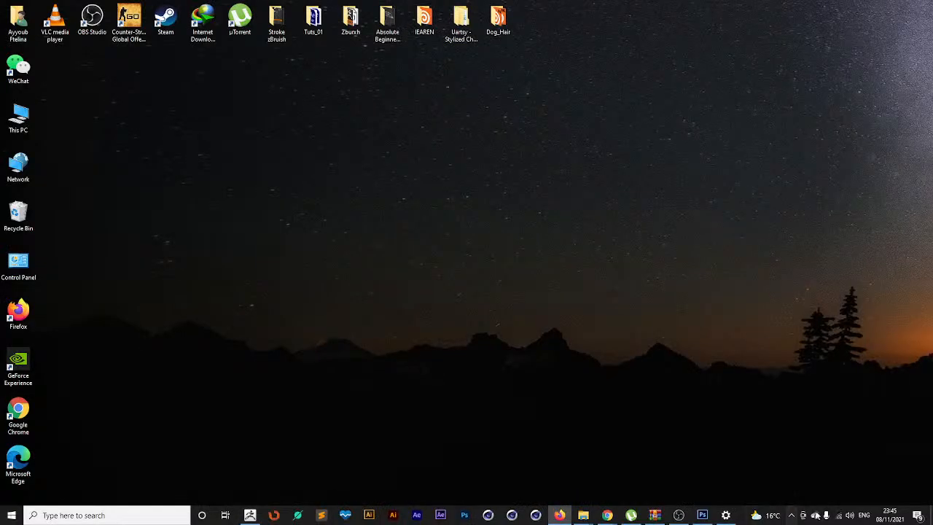
left_click(863, 515)
left_click(856, 492)
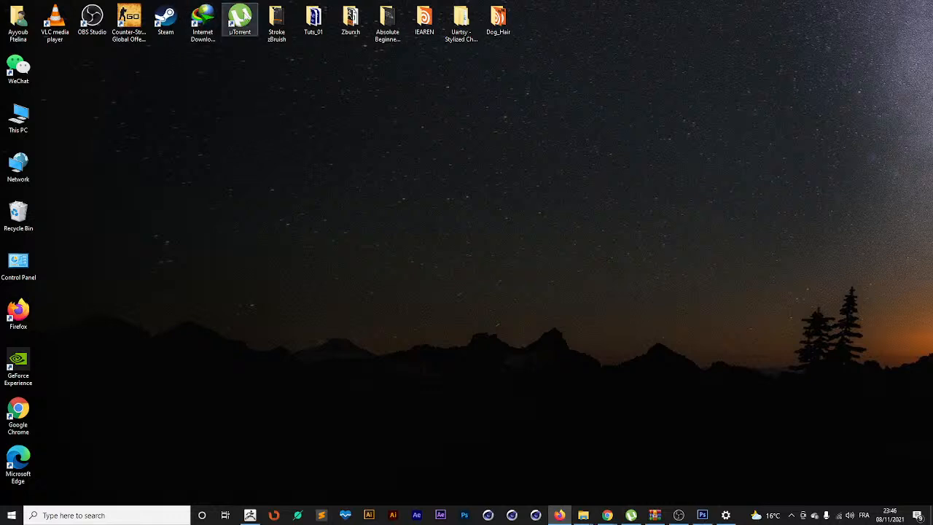
right_click(243, 16)
left_click(279, 262)
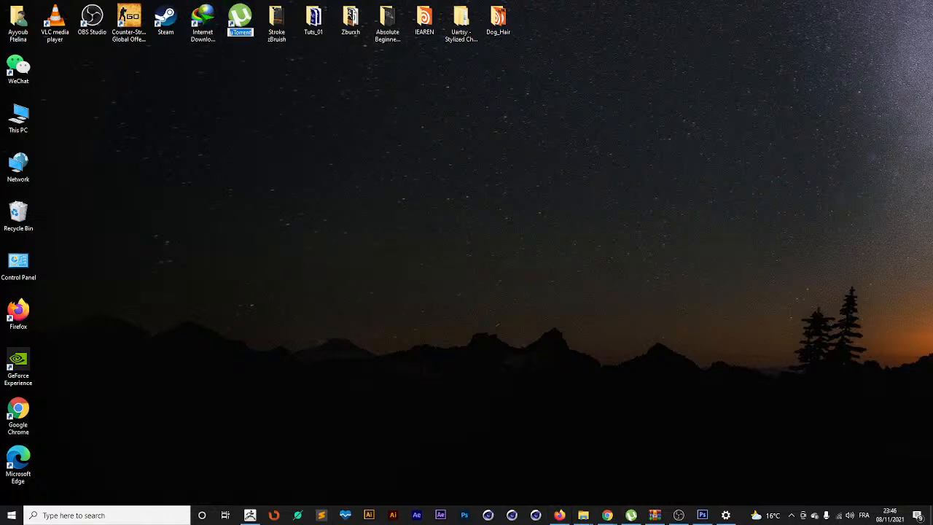
key("Return")
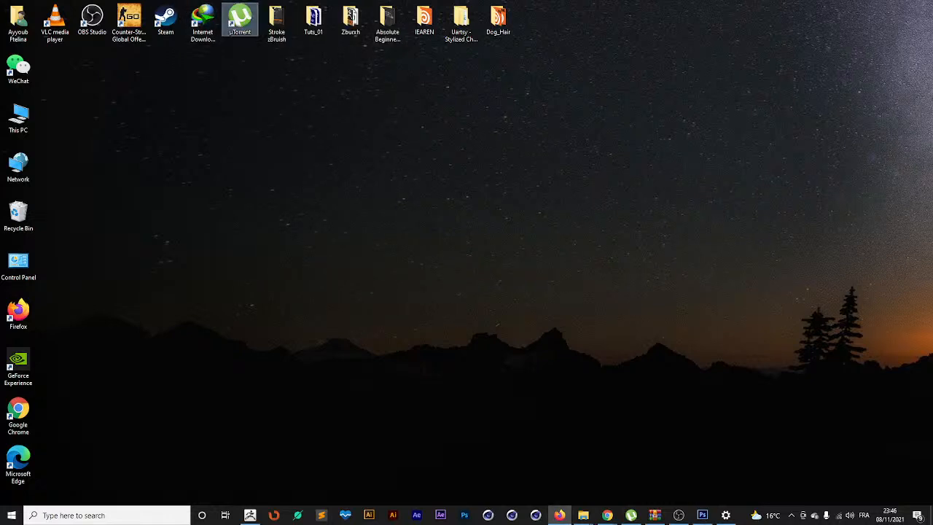
- Switch back to the ZBrush window with the head sculpt
left_click(250, 515)
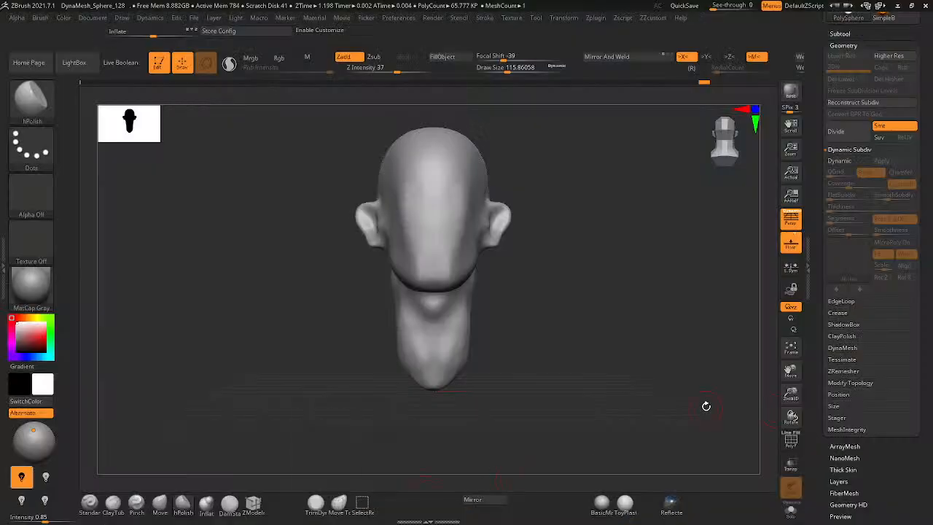
left_click(897, 9)
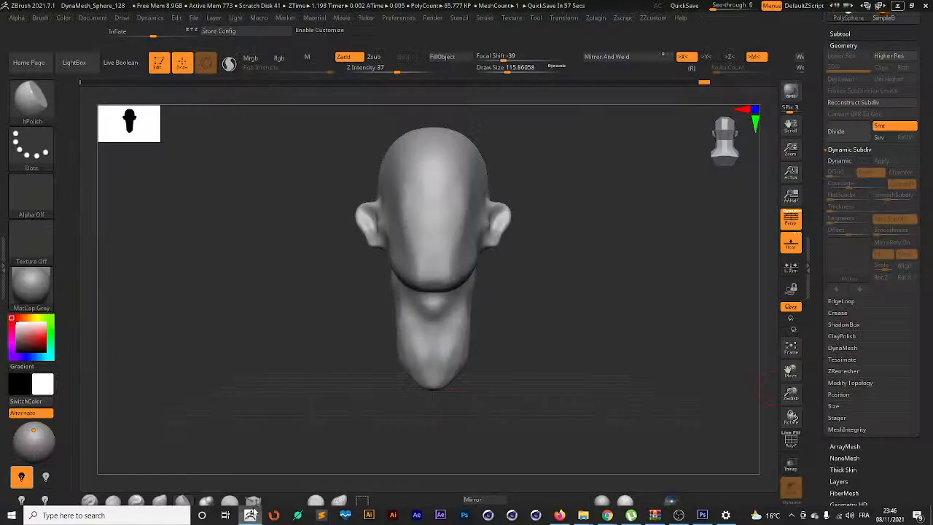
left_click(250, 515)
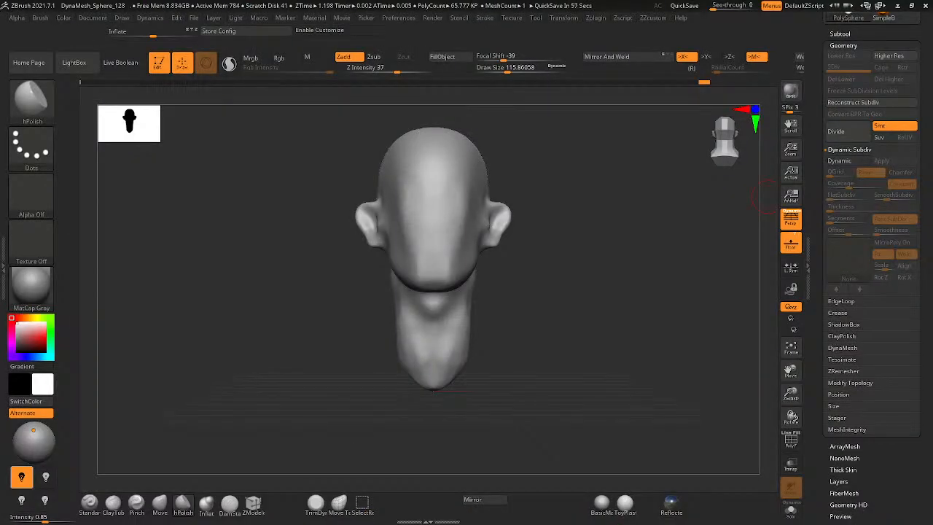
- Set the draw size of the hPolish brush to about 124
right_click_drag(448, 235, 443, 241)
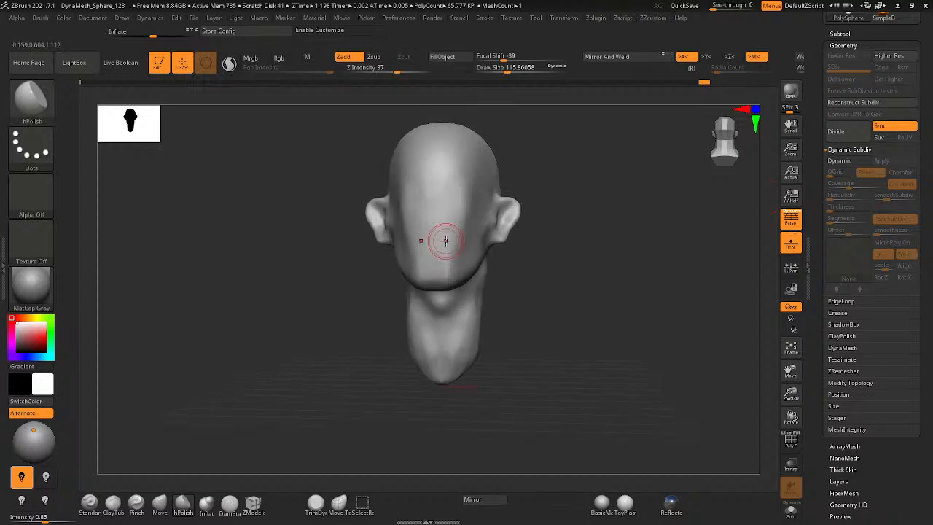
right_click_drag(473, 208, 473, 208)
key("space")
left_click_drag(472, 207, 456, 204)
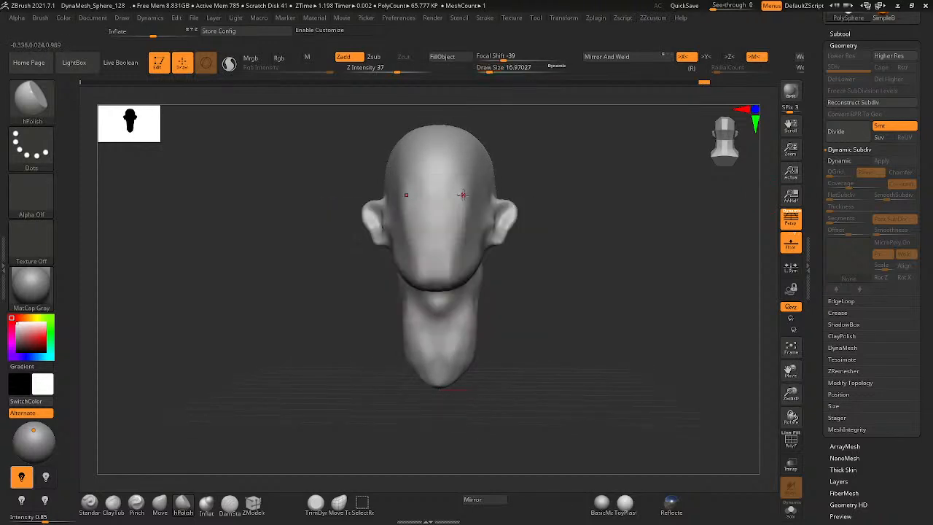
key("space")
left_click_drag(524, 294, 539, 299)
right_click_drag(539, 299, 547, 295)
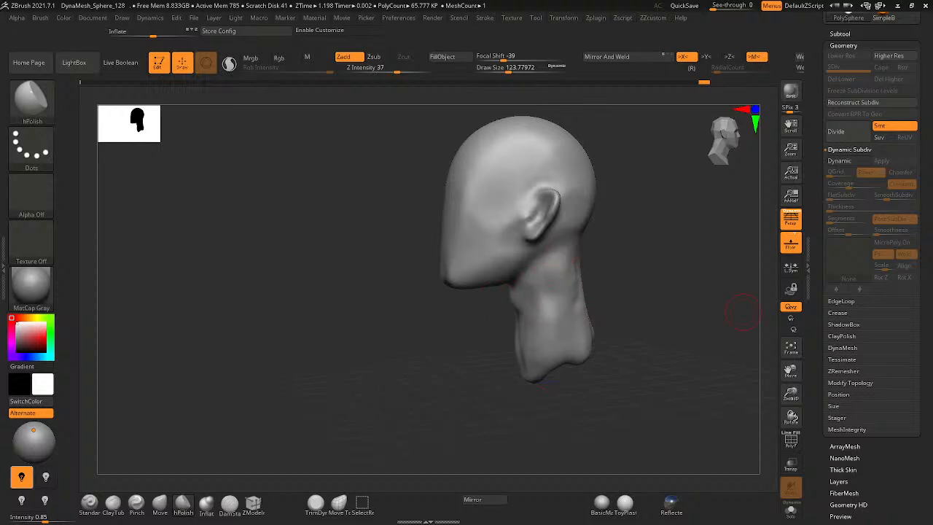
- Build up a muscle strand along the side of the neck from behind the ear to the front base with ClayBuildup
left_click(89, 504)
left_click(32, 99)
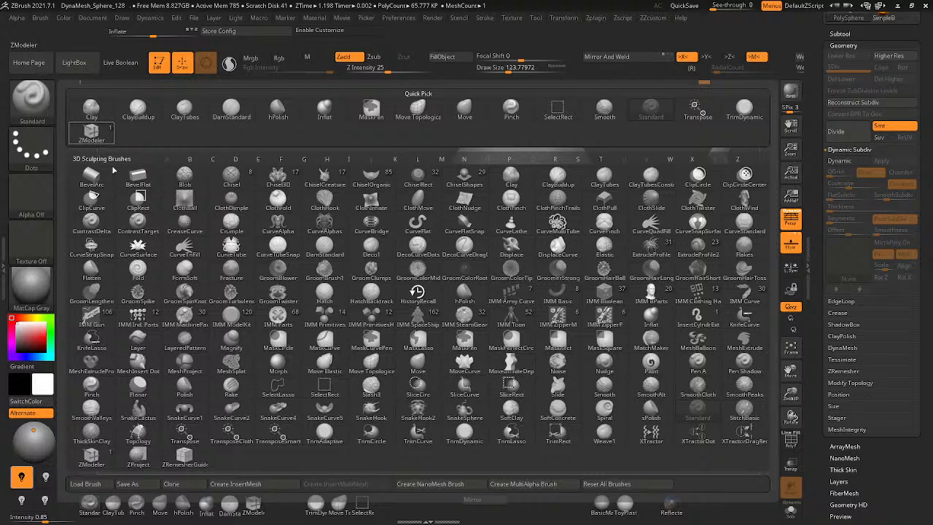
left_click(137, 109)
right_click(510, 344)
left_click_drag(564, 253, 535, 357)
right_click_drag(535, 357, 558, 278)
mouse_move(562, 267)
left_mouse_down()
mouse_move(550, 321)
mouse_move(566, 315)
mouse_move(551, 256)
mouse_move(527, 368)
left_mouse_up()
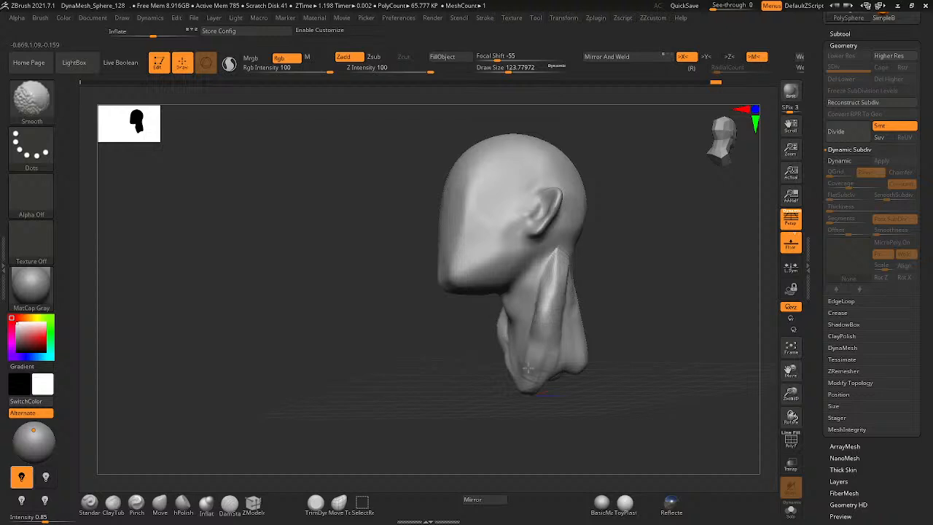
right_click_drag(528, 368, 571, 343)
- Smooth the new neck muscle strand and blend its front edge and upper end into the neck
mouse_move(535, 290)
left_mouse_down("shift")
mouse_move(524, 342)
mouse_move(512, 348)
left_mouse_up("shift")
right_click_drag(547, 343, 525, 338)
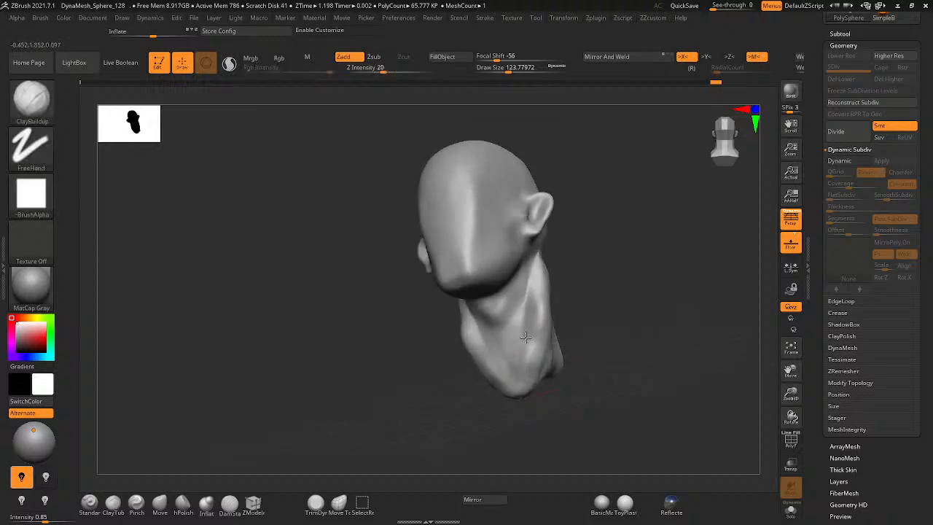
mouse_move(525, 337)
left_mouse_down("shift")
mouse_move(542, 355)
mouse_move(533, 323)
left_mouse_up("shift")
right_click_drag(572, 323, 547, 306)
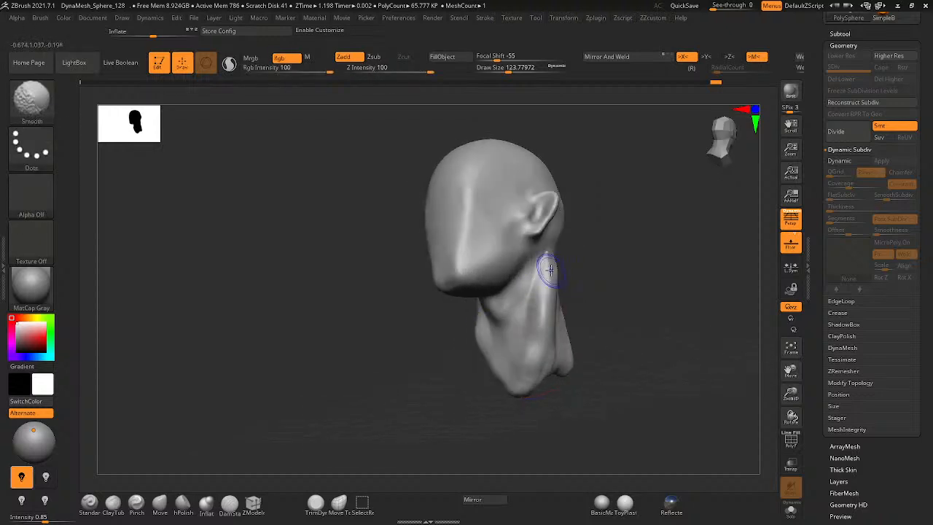
left_click_drag(550, 269, 548, 279, "shift")
left_click_drag(540, 332, 542, 311, "shift")
right_click_drag(541, 310, 521, 306)
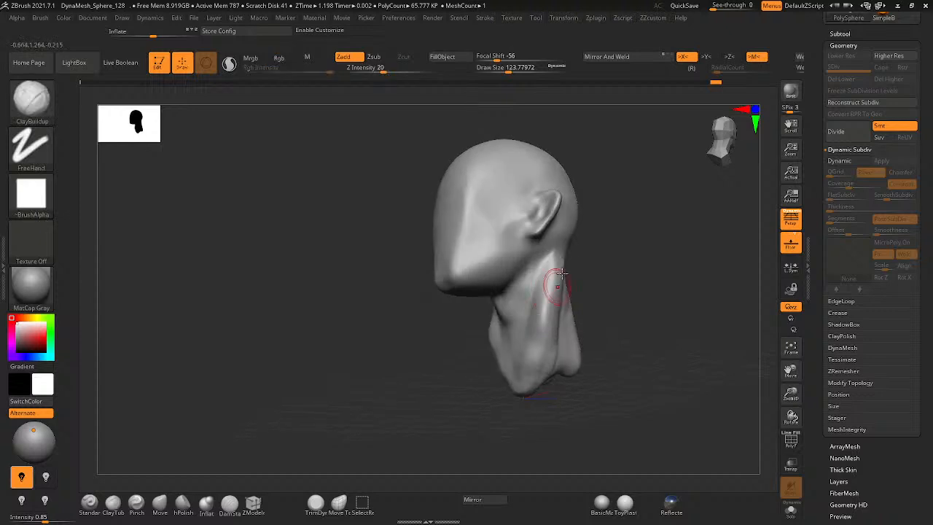
- Add more ClayBuildup volume along the neck muscle below the ear and smooth it into the surrounding surface
mouse_move(560, 260)
left_mouse_down()
mouse_move(561, 342)
mouse_move(552, 277)
mouse_move(537, 364)
mouse_move(563, 313)
left_mouse_up()
key("ctrl+z")
mouse_move(554, 275)
left_mouse_down()
mouse_move(535, 343)
mouse_move(534, 320)
mouse_move(540, 330)
left_mouse_up()
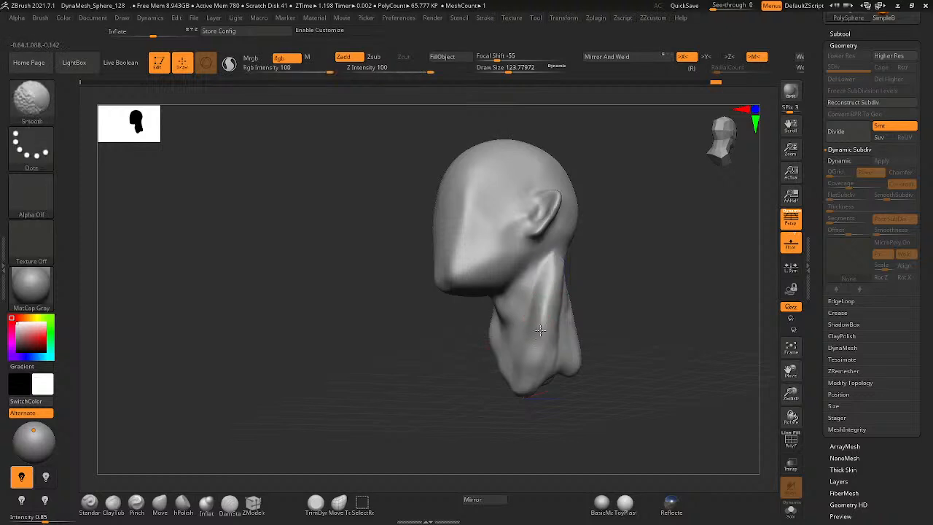
mouse_move(550, 282)
left_mouse_down("shift")
mouse_move(556, 272)
mouse_move(555, 319)
left_mouse_up("shift")
right_click_drag(531, 321, 551, 328)
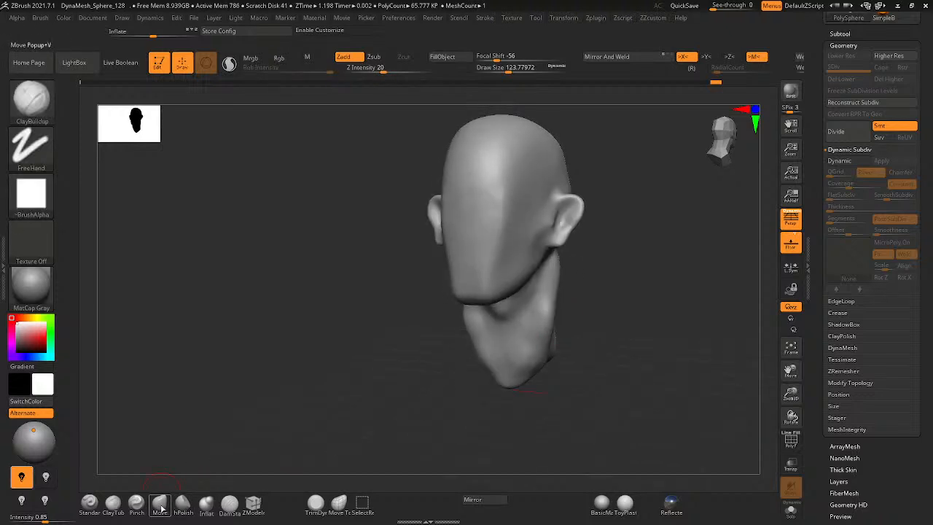
- Flatten and smooth the neck muscle below the ear with the hPolish brush at draw size about 124
left_click(183, 504)
right_click_drag(381, 401, 355, 384)
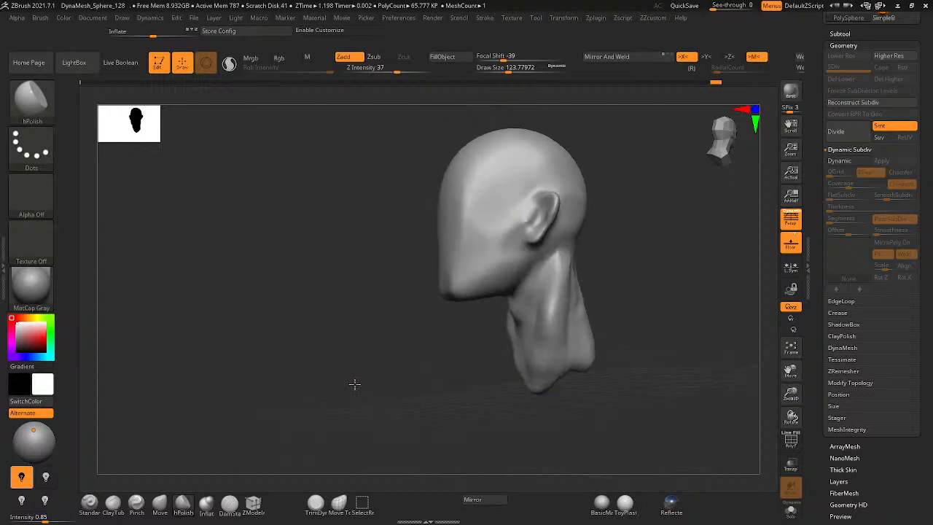
left_click_drag(554, 282, 555, 284, "shift")
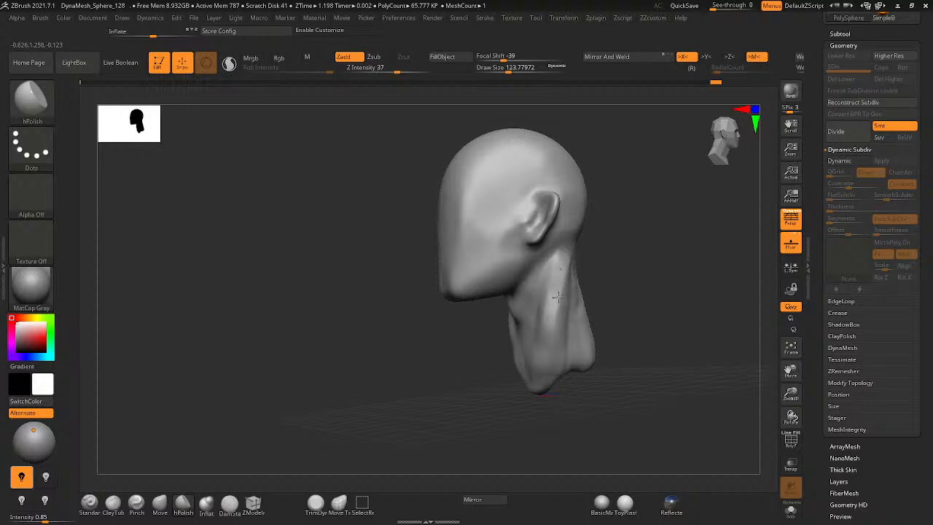
right_click_drag(511, 321, 562, 323)
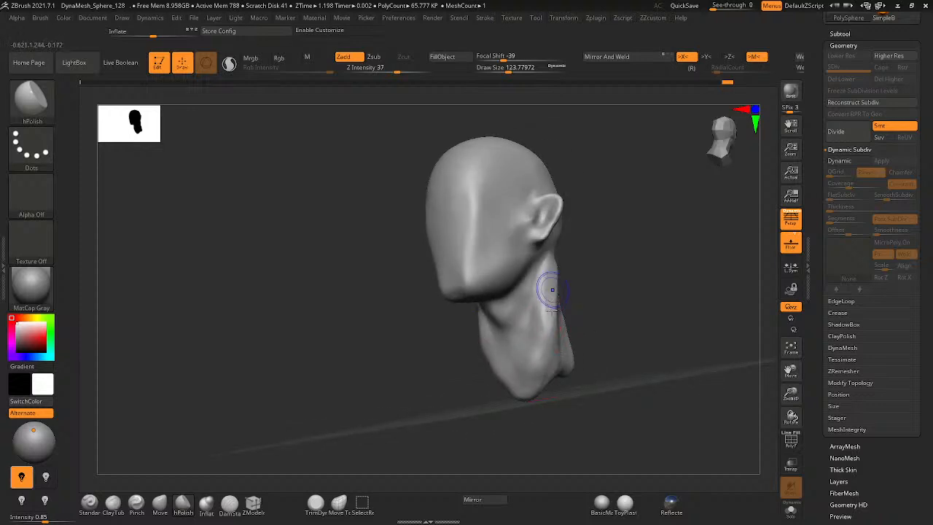
right_click_drag(542, 334, 531, 329)
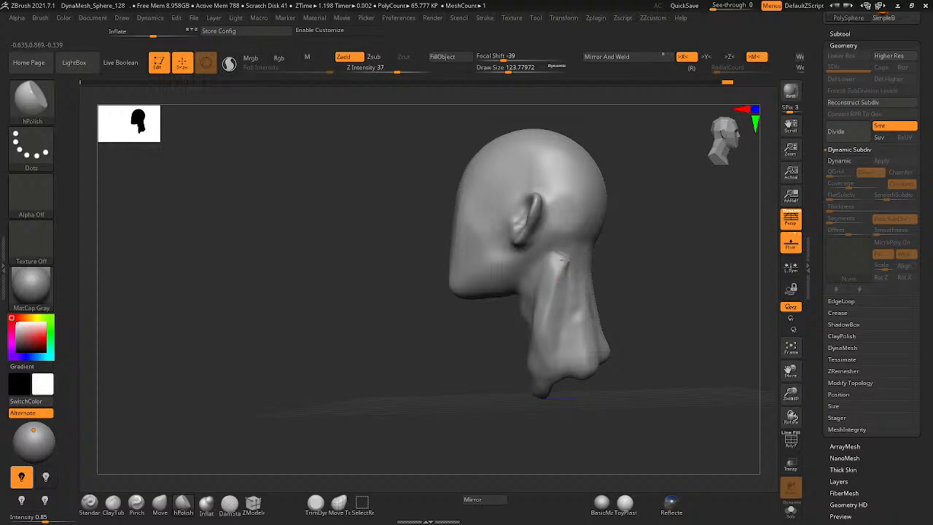
- Set the draw size to about 163 and smooth the neck muscle's upper end and the side of the throat
key("space")
left_click(557, 307)
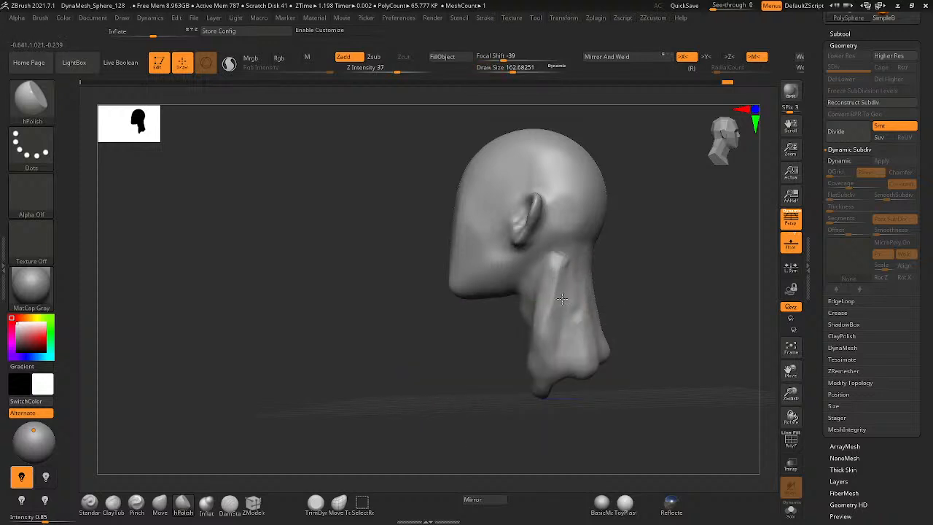
key("shift")
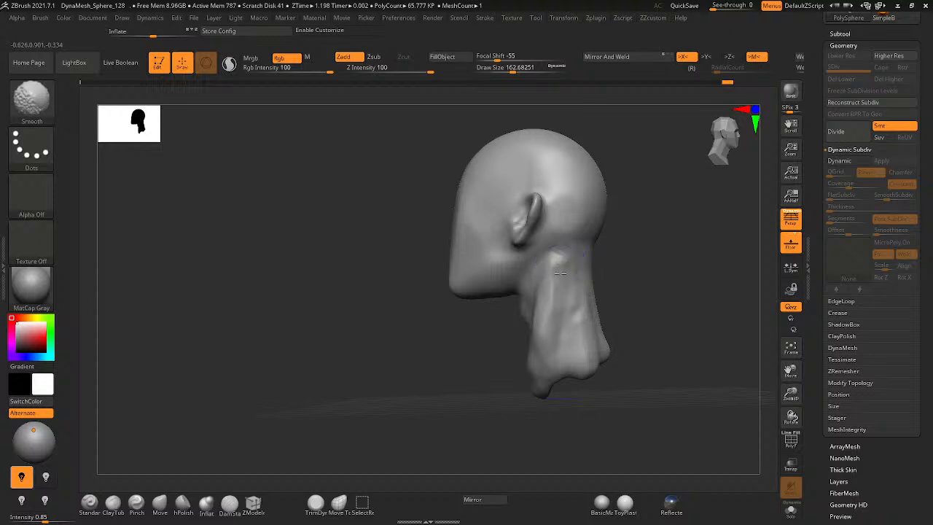
right_click_drag(466, 321, 515, 325)
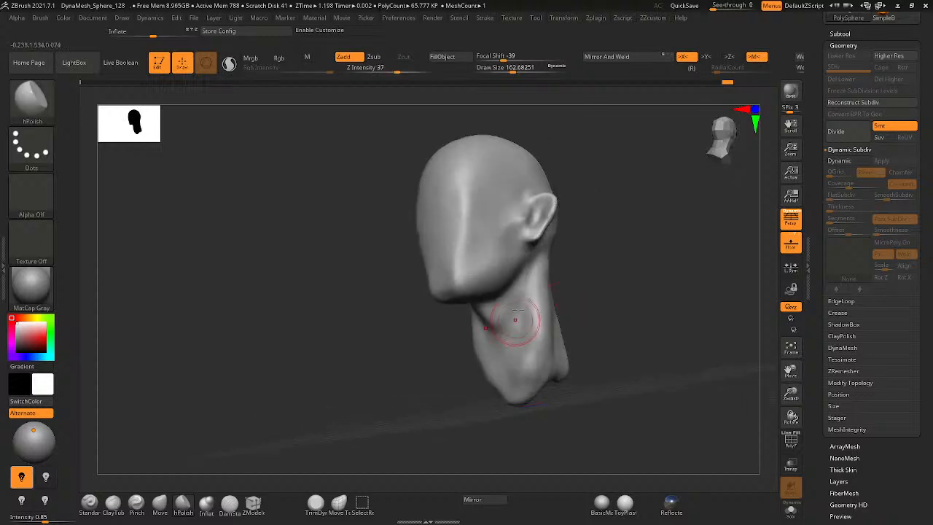
mouse_move(514, 325)
left_mouse_down("shift")
mouse_move(527, 305)
mouse_move(508, 363)
left_mouse_up("shift")
mouse_move(508, 363)
right_mouse_down()
mouse_move(551, 330)
mouse_move(554, 343)
mouse_move(562, 327)
mouse_move(503, 351)
mouse_move(542, 328)
mouse_move(464, 337)
mouse_move(506, 327)
right_mouse_up()
- Smooth the rear side of the neck behind the muscle strand from below the skull downward
key("ctrl")
mouse_move(561, 335)
right_mouse_down()
mouse_move(614, 302)
mouse_move(447, 308)
right_mouse_up()
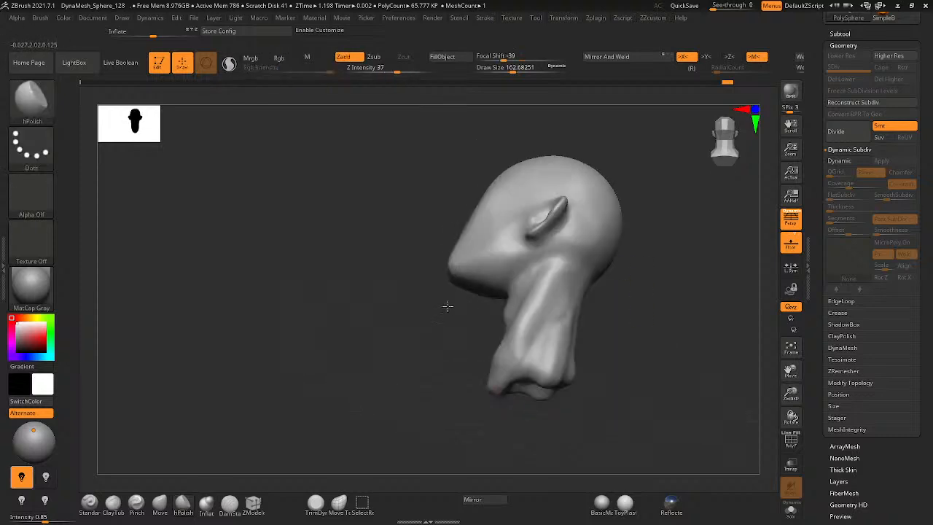
mouse_move(537, 381)
right_mouse_down()
mouse_move(529, 376)
mouse_move(543, 415)
mouse_move(547, 375)
mouse_move(424, 312)
mouse_move(450, 328)
mouse_move(608, 279)
mouse_move(654, 304)
mouse_move(667, 298)
right_mouse_up()
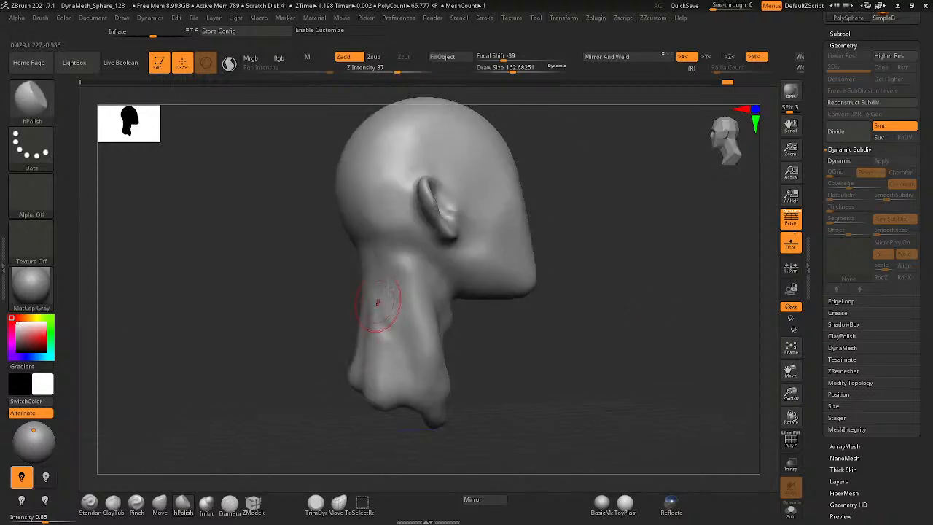
mouse_move(383, 293)
left_mouse_down("shift")
mouse_move(384, 323)
mouse_move(372, 341)
left_mouse_up("shift")
right_click_drag(372, 341, 318, 352)
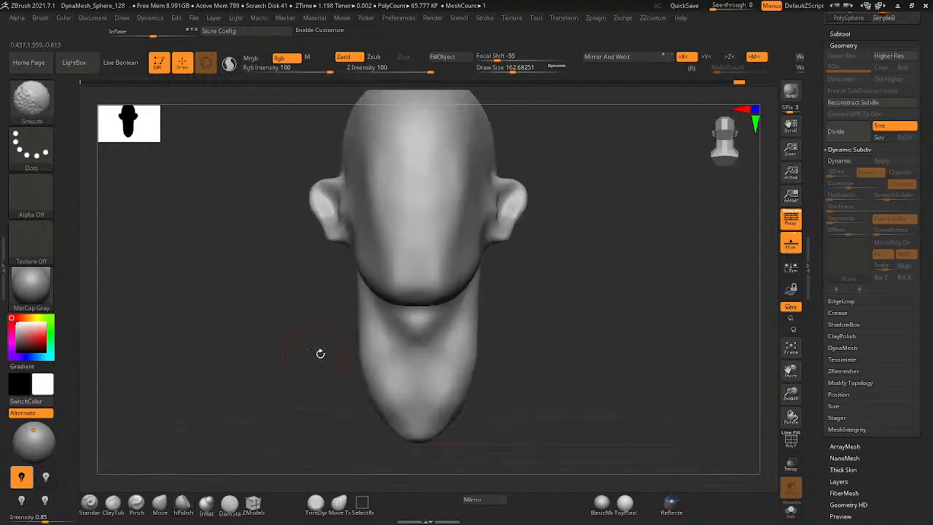
- Smooth the lower part of the neck muscle and remesh the head with DynaMesh
mouse_move(459, 362)
right_mouse_down()
mouse_move(404, 362)
mouse_move(456, 314)
right_mouse_up()
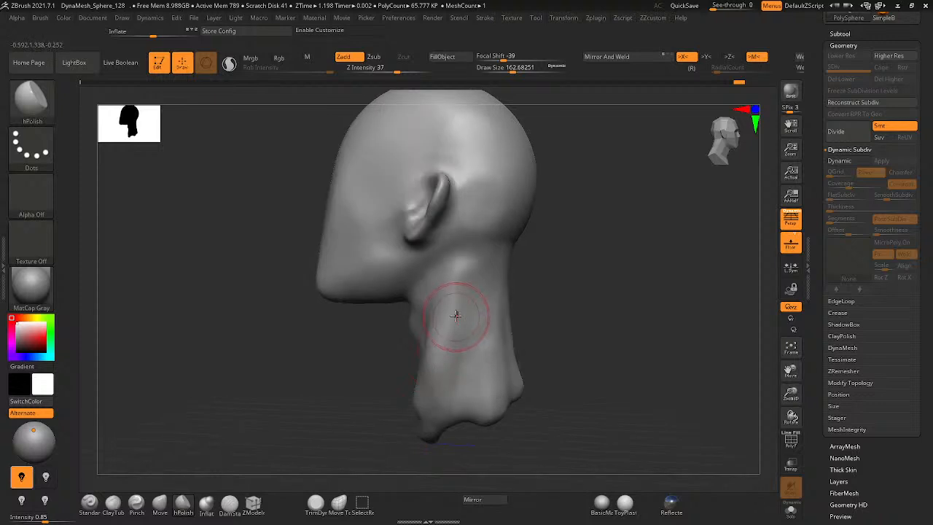
left_click_drag(445, 348, 443, 375, "shift")
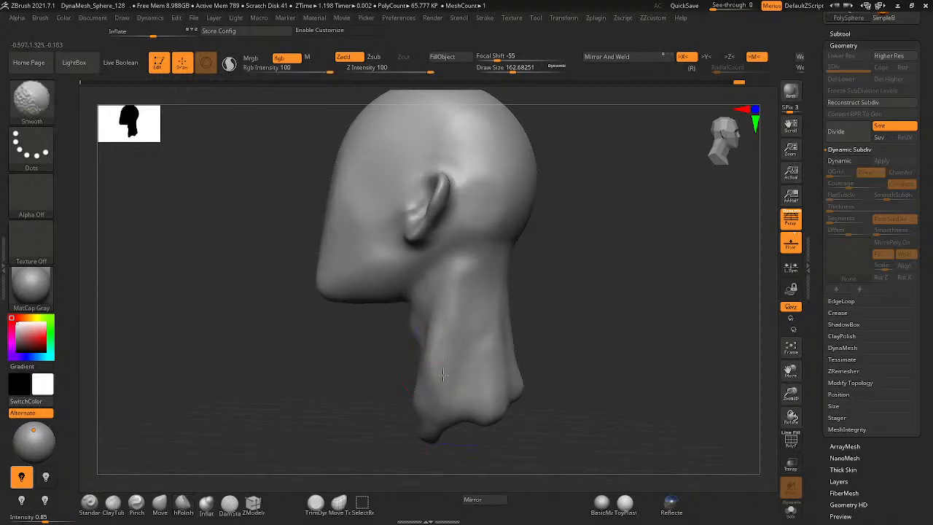
right_click_drag(420, 387, 618, 264)
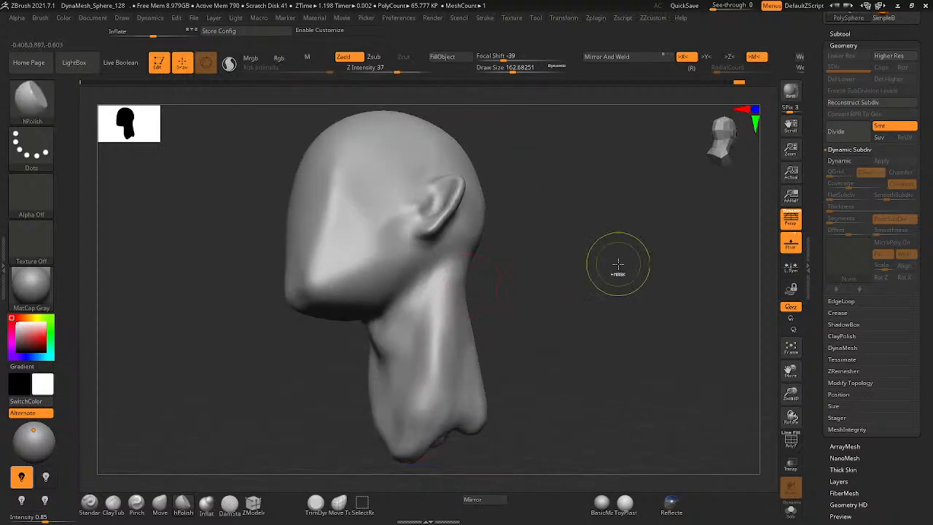
mouse_move(506, 314)
right_mouse_down()
mouse_move(504, 304)
mouse_move(619, 263)
mouse_move(532, 313)
right_mouse_up()
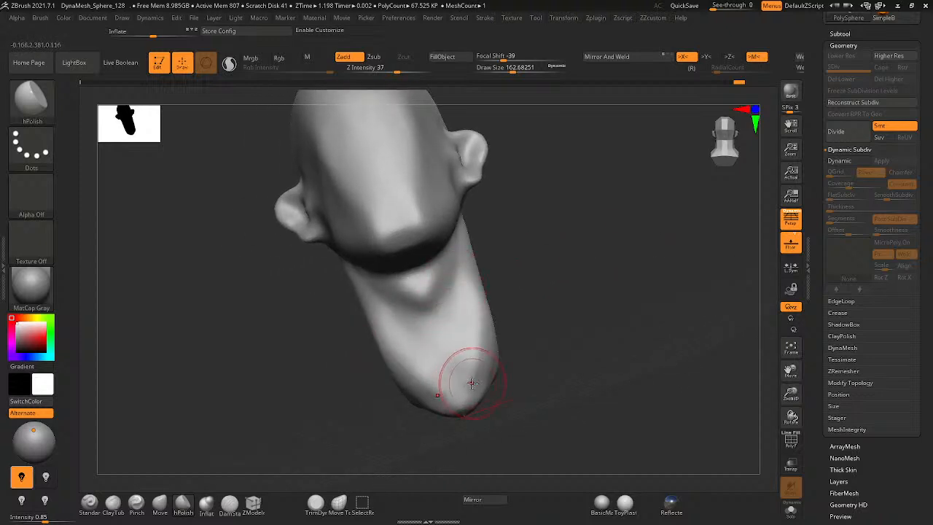
- Reduce the hPolish draw size to about 124
mouse_move(464, 375)
right_mouse_down()
mouse_move(457, 297)
mouse_move(462, 304)
right_mouse_up()
key("space")
left_click_drag(492, 314, 486, 313)
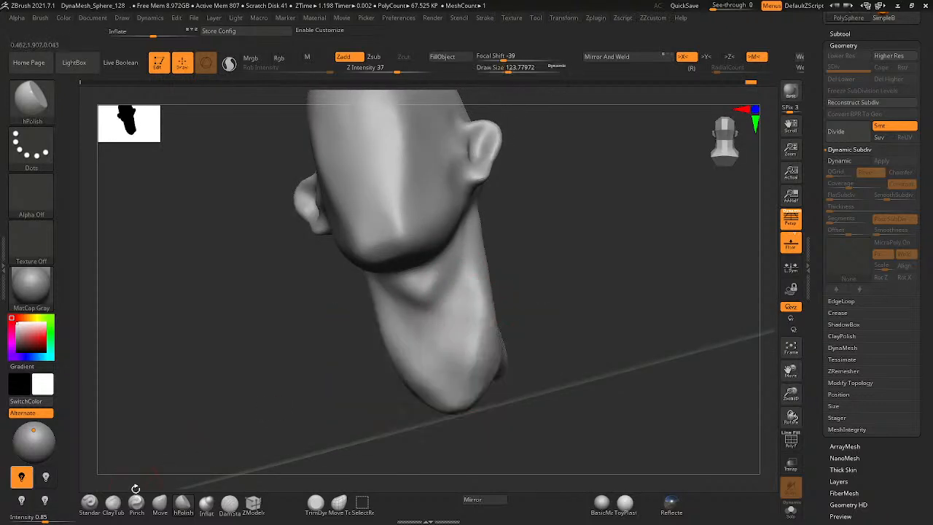
- Sharpen the front edge of the neck muscle down toward the base of the throat with the Pinch brush
left_click(137, 502)
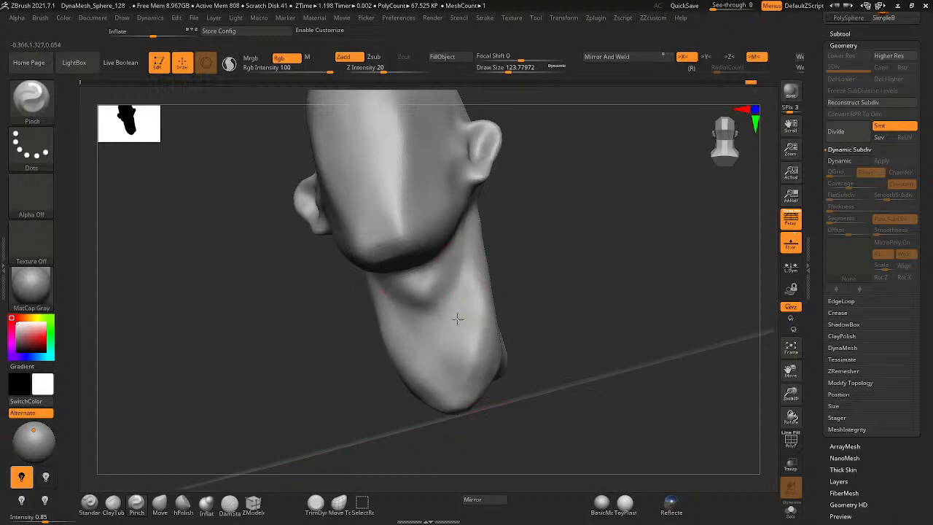
right_click_drag(444, 432, 454, 382)
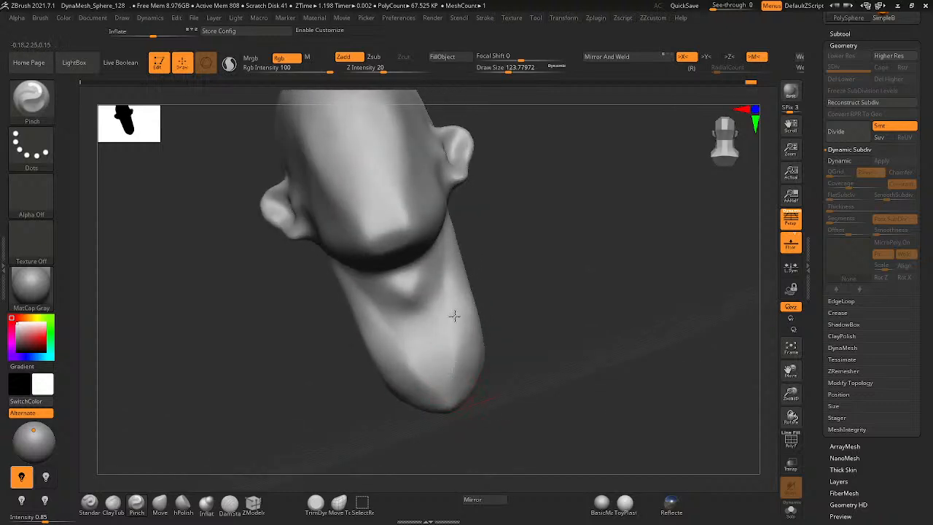
left_click_drag(454, 315, 446, 373)
mouse_move(450, 400)
right_mouse_down()
mouse_move(428, 385)
mouse_move(448, 363)
right_mouse_up()
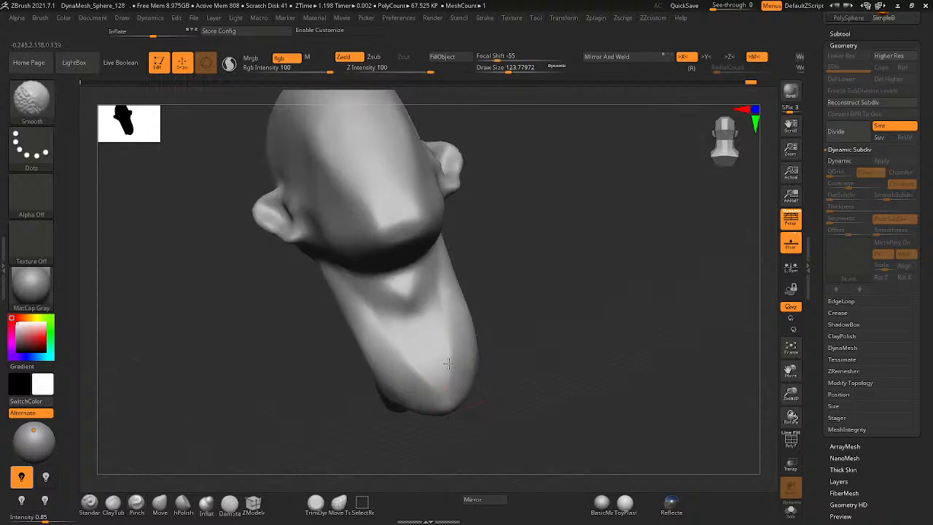
mouse_move(398, 386)
right_mouse_down()
mouse_move(493, 338)
mouse_move(480, 329)
mouse_move(454, 358)
right_mouse_up()
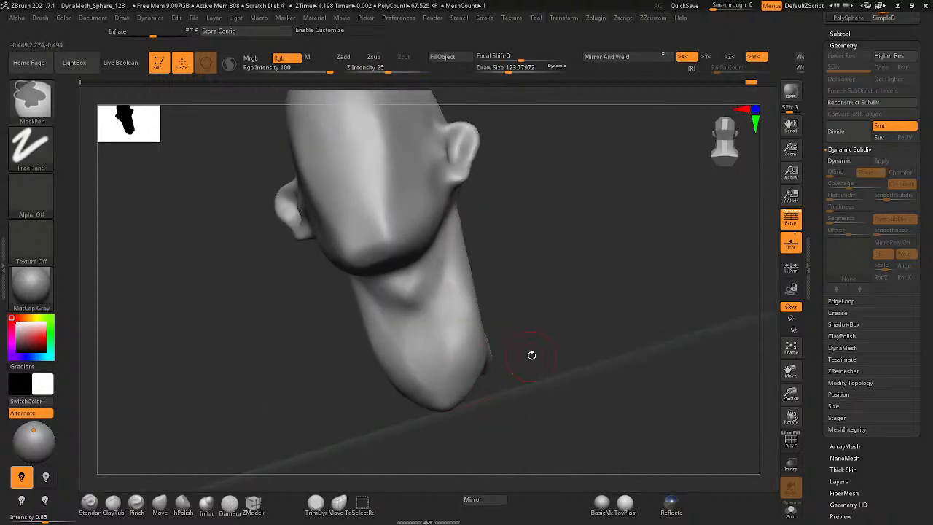
- Add clay along the lower neck muscle with ClayBuildup and smooth it into the base of the throat
left_click(31, 98)
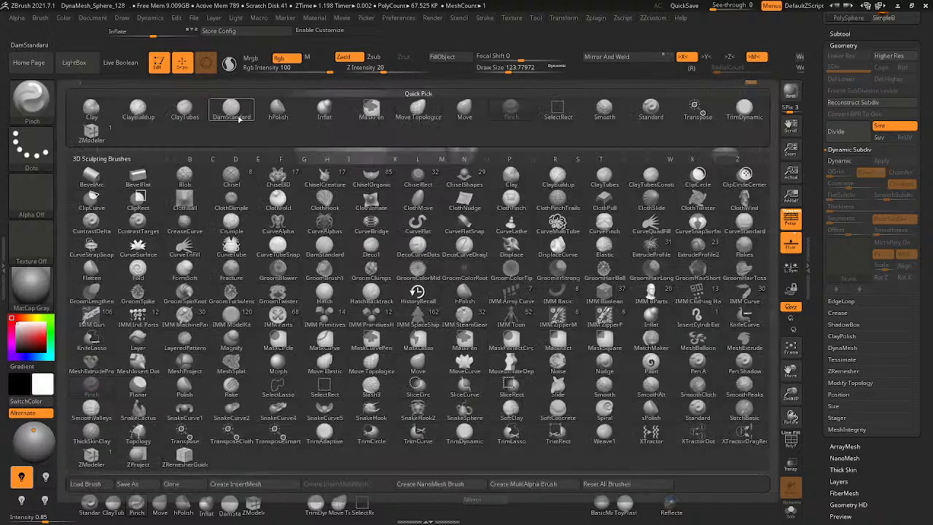
left_click(137, 110)
mouse_move(462, 307)
left_mouse_down()
mouse_move(446, 399)
mouse_move(458, 368)
left_mouse_up()
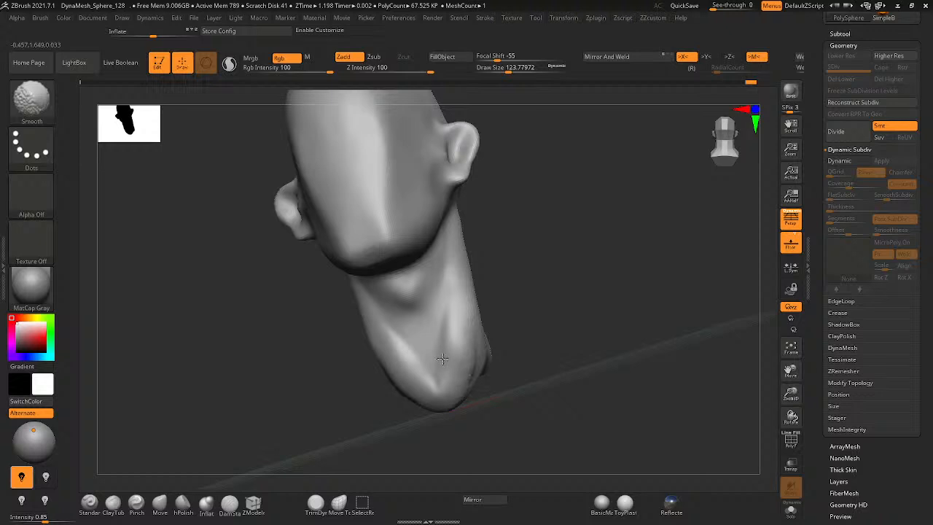
left_click_drag(435, 373, 449, 343, "shift")
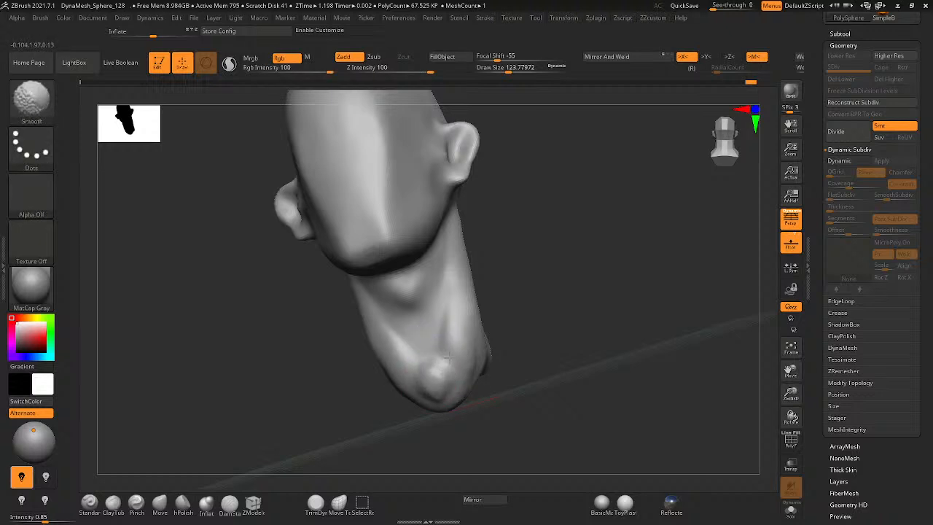
left_click_drag(457, 308, 442, 371, "shift")
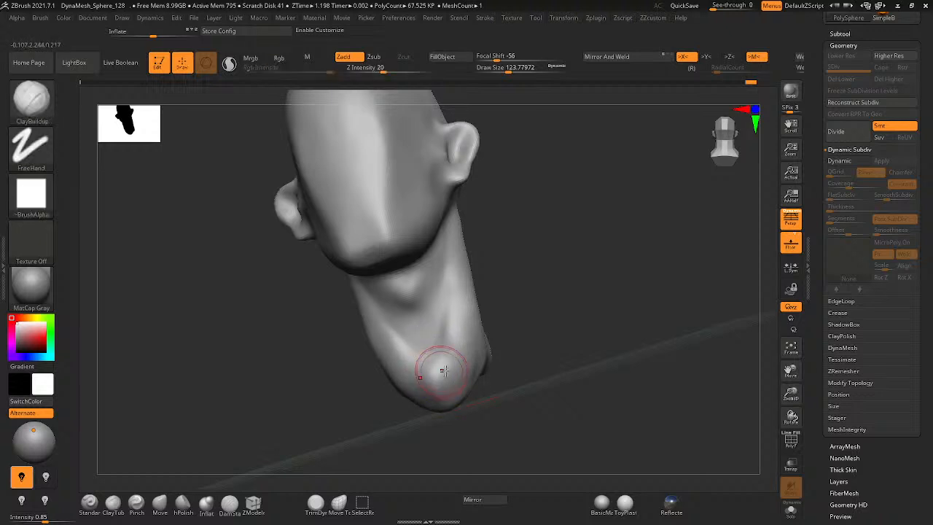
right_click_drag(442, 371, 462, 358)
left_click_drag(462, 358, 425, 377, "shift")
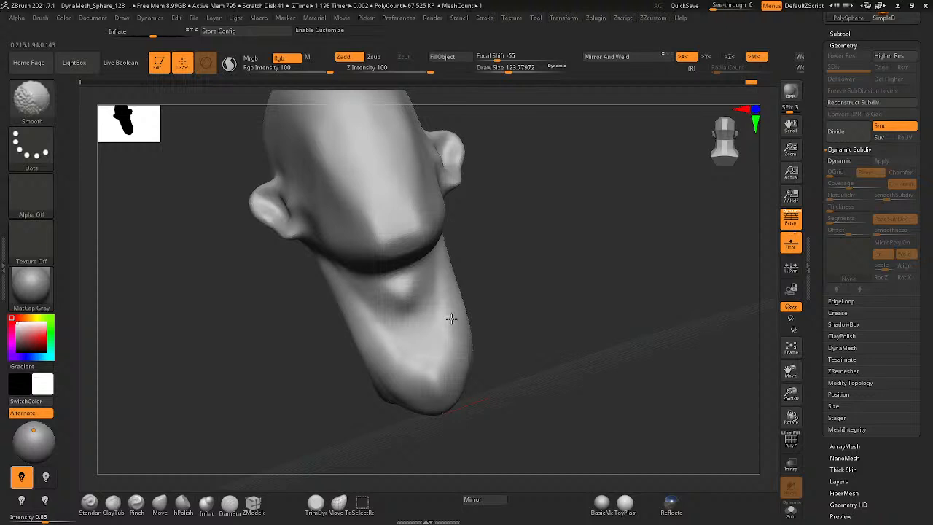
- Try reworking the clay at the base of the throat and undo the strokes
mouse_move(444, 327)
right_mouse_down()
mouse_move(433, 367)
mouse_move(379, 391)
mouse_move(434, 370)
mouse_move(491, 318)
mouse_move(474, 349)
mouse_move(420, 353)
mouse_move(510, 316)
mouse_move(562, 279)
right_mouse_up()
left_click_drag(445, 342, 425, 358, "shift")
key("ctrl+z")
key("ctrl+z")
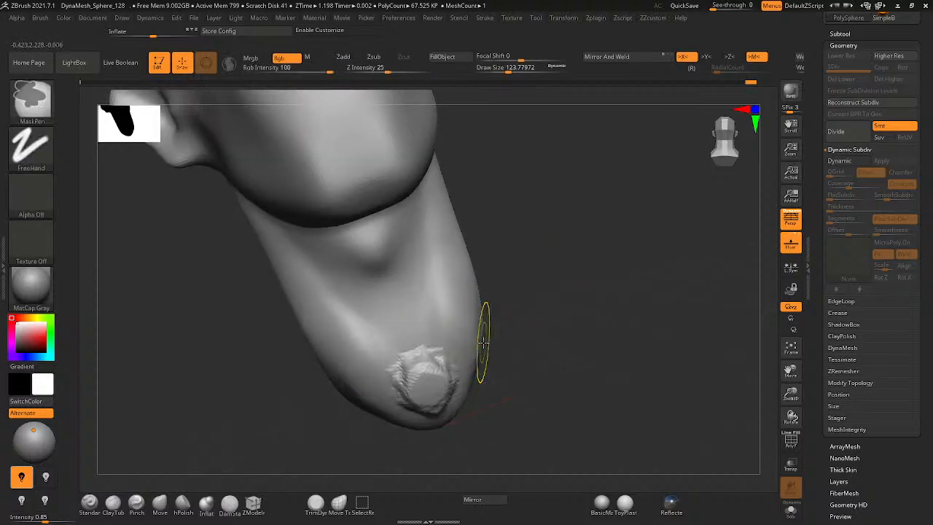
key("ctrl+z")
- Thicken the lower end of the neck muscle with ClayBuildup strokes and smooth them into the surrounding neck
left_click_drag(452, 310, 461, 375)
left_click_drag(453, 327, 465, 386)
key("shift")
left_click_drag(455, 323, 428, 313, "shift")
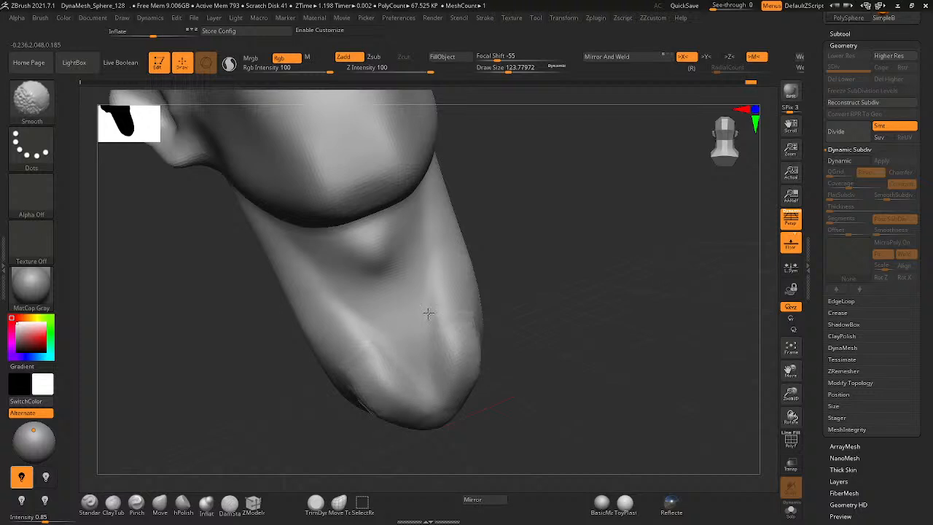
mouse_move(409, 380)
right_mouse_down()
mouse_move(408, 367)
mouse_move(328, 371)
right_mouse_up()
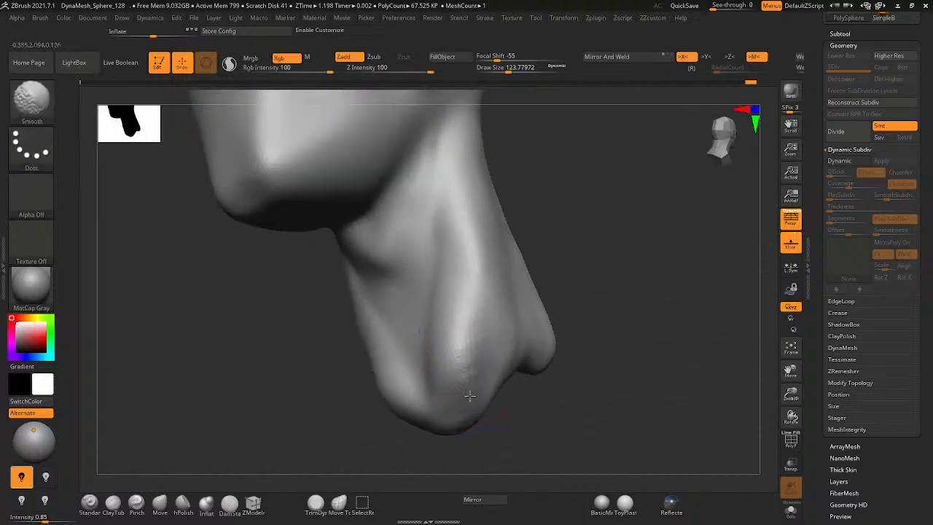
mouse_move(450, 363)
right_mouse_down()
mouse_move(491, 331)
mouse_move(386, 312)
mouse_move(437, 282)
mouse_move(299, 325)
mouse_move(321, 331)
right_mouse_up()
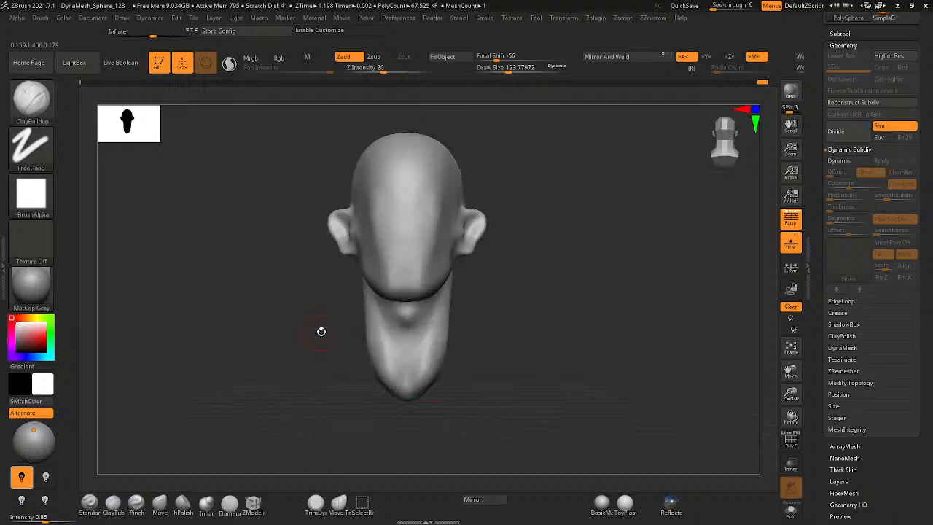
- Set the Move brush draw size to about 484 and pull the sides of the neck's base outward
mouse_move(480, 282)
right_mouse_down("ctrl")
mouse_move(413, 331)
mouse_move(460, 333)
mouse_move(436, 366)
right_mouse_up("ctrl")
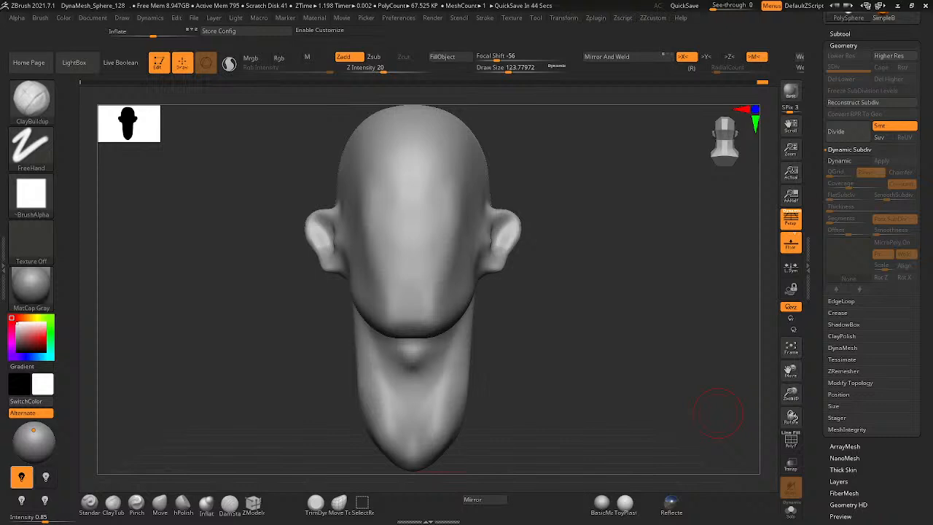
mouse_move(428, 425)
left_mouse_down()
mouse_move(371, 398)
mouse_move(511, 428)
mouse_move(280, 469)
left_mouse_up()
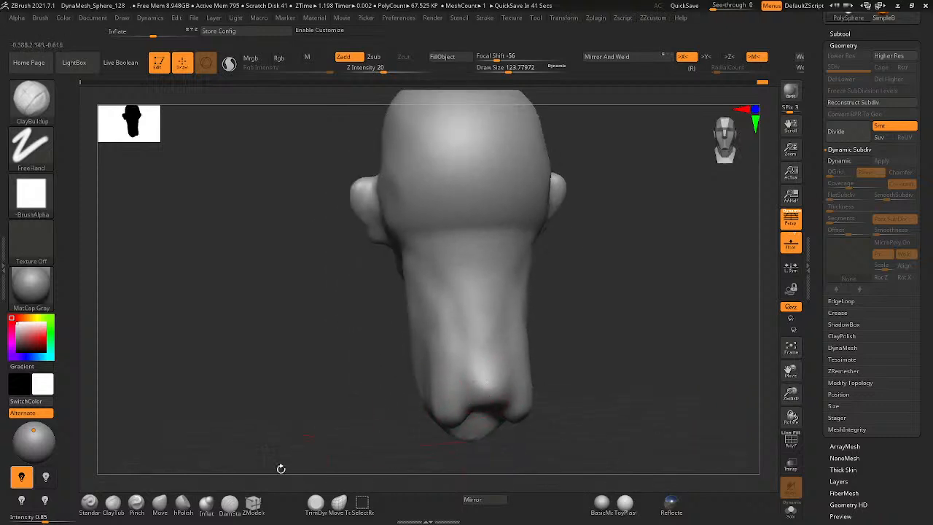
left_click(160, 503)
key("space")
mouse_move(491, 360)
left_mouse_down()
mouse_move(511, 358)
mouse_move(570, 406)
left_mouse_up()
key("space")
right_click_drag(486, 401, 557, 399)
left_click_drag(495, 421, 521, 424)
- Pull the widened neck base farther out at the front to form the shoulder mass
right_click_drag(500, 396, 530, 398)
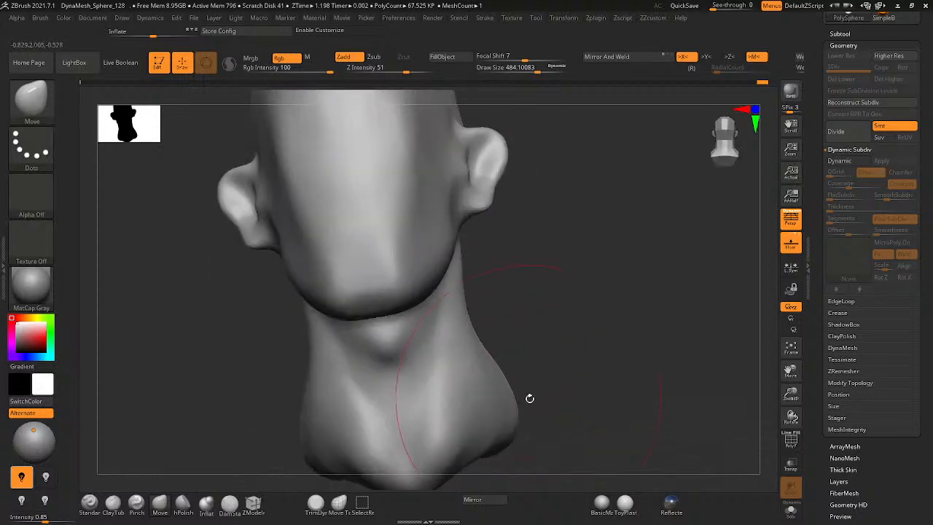
left_click_drag(515, 398, 546, 406)
mouse_move(523, 405)
right_mouse_down()
mouse_move(580, 407)
mouse_move(499, 398)
mouse_move(491, 425)
mouse_move(468, 412)
mouse_move(516, 411)
mouse_move(553, 371)
right_mouse_up()
left_click_drag(557, 395, 578, 387)
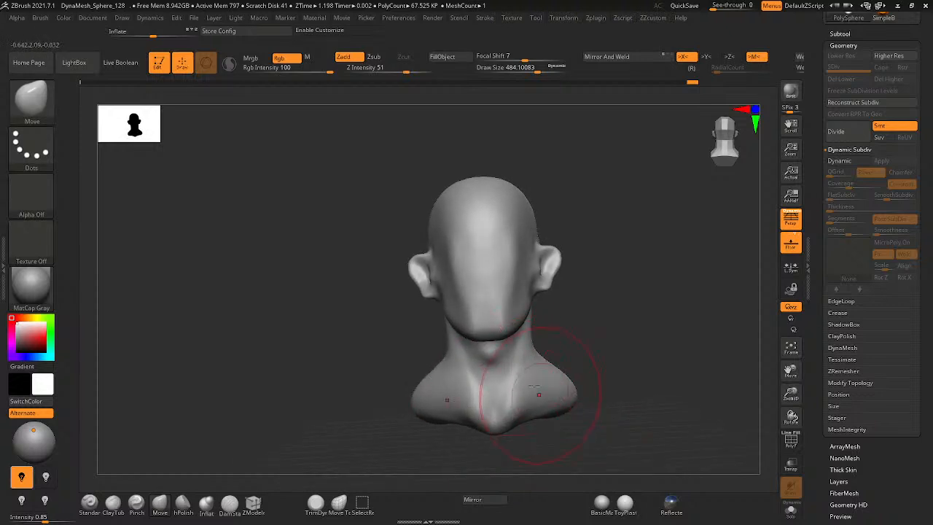
- Build up the area between neck muscle and shoulder with ClayBuildup at a draw size of about 120, and smooth it
right_click_drag(515, 387, 568, 366, "ctrl")
key("space")
left_click_drag(571, 357, 513, 357)
left_click(32, 98)
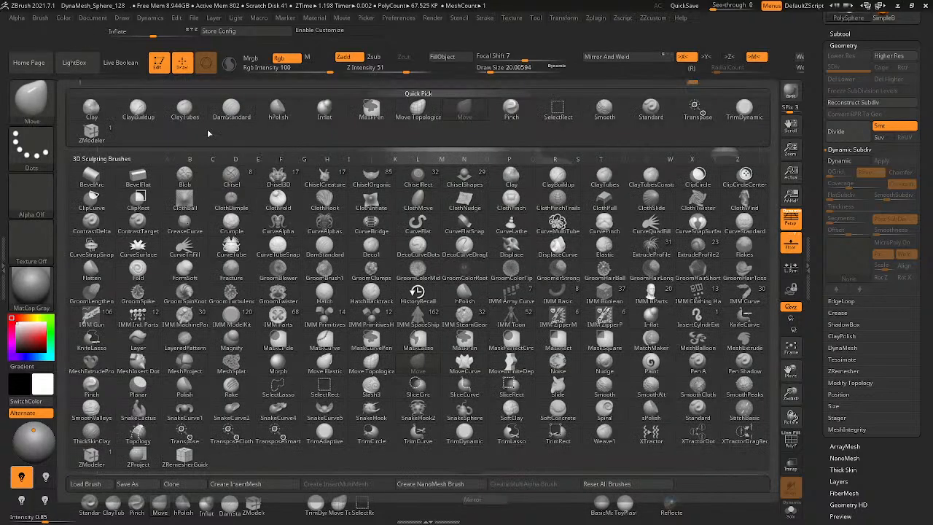
left_click(142, 110)
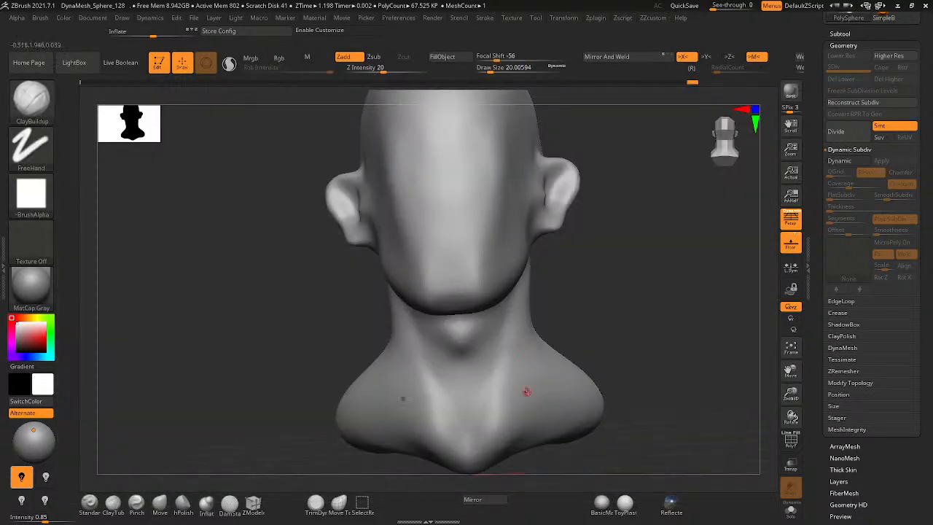
key("space")
mouse_move(521, 355)
left_mouse_down()
mouse_move(535, 355)
mouse_move(535, 436)
mouse_move(528, 375)
mouse_move(541, 421)
left_mouse_up()
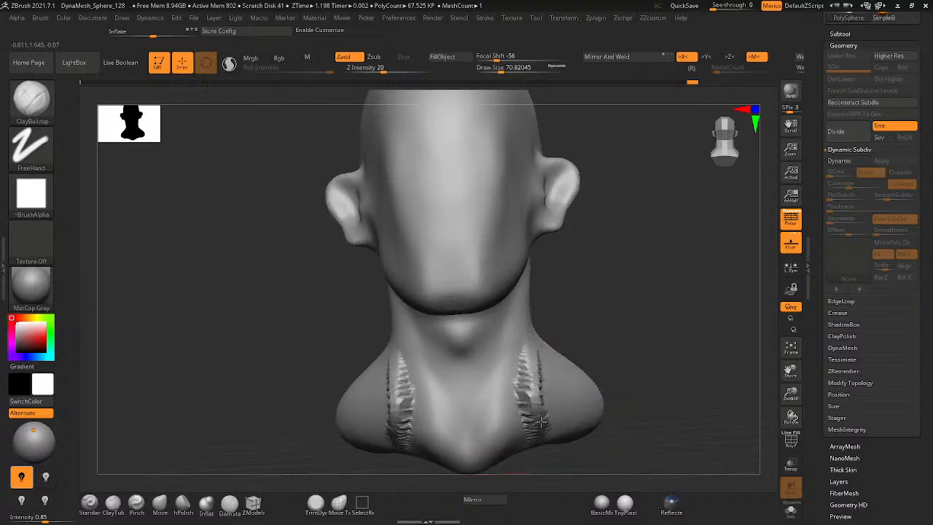
key("ctrl+z")
key("space")
mouse_move(526, 351)
left_mouse_down()
mouse_move(538, 350)
mouse_move(530, 409)
mouse_move(560, 432)
left_mouse_up()
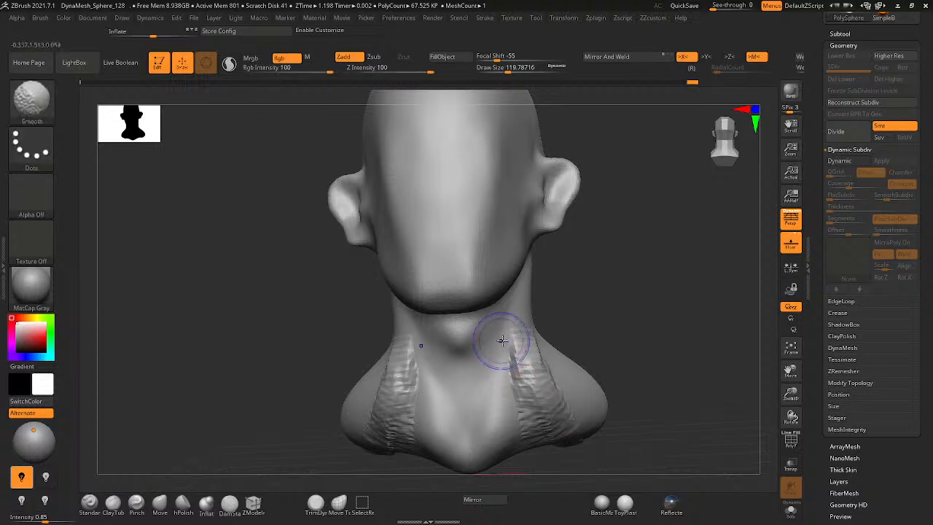
left_click_drag(502, 340, 515, 335, "shift")
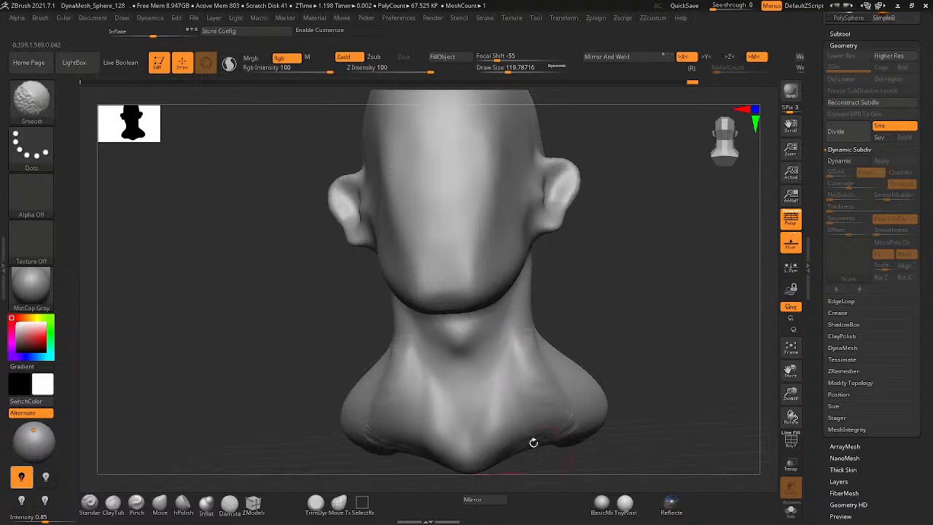
- Add clay across the collarbone area and the front of the shoulder and blend it into the surface
left_click_drag(533, 442, 527, 390)
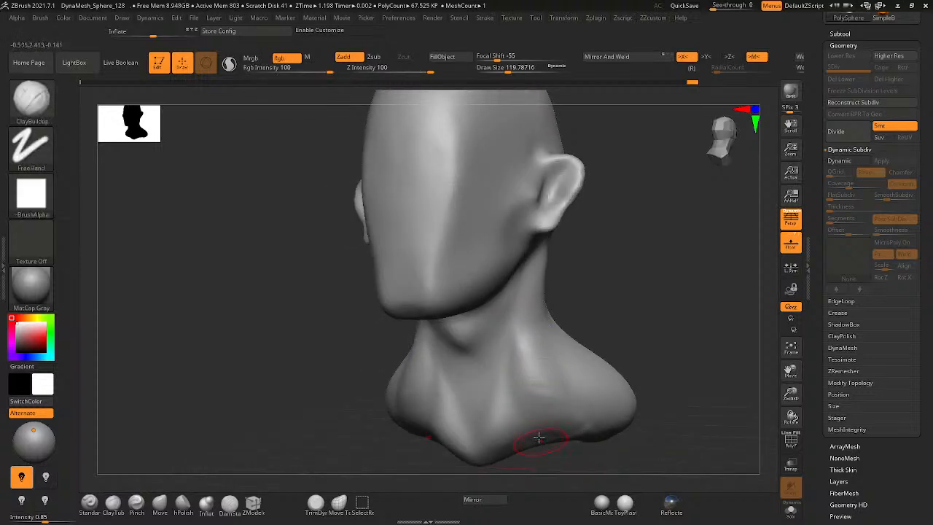
left_click_drag(537, 437, 559, 416)
mouse_move(551, 438)
right_mouse_down()
mouse_move(550, 416)
mouse_move(543, 431)
right_mouse_up()
left_click_drag(560, 385, 581, 414)
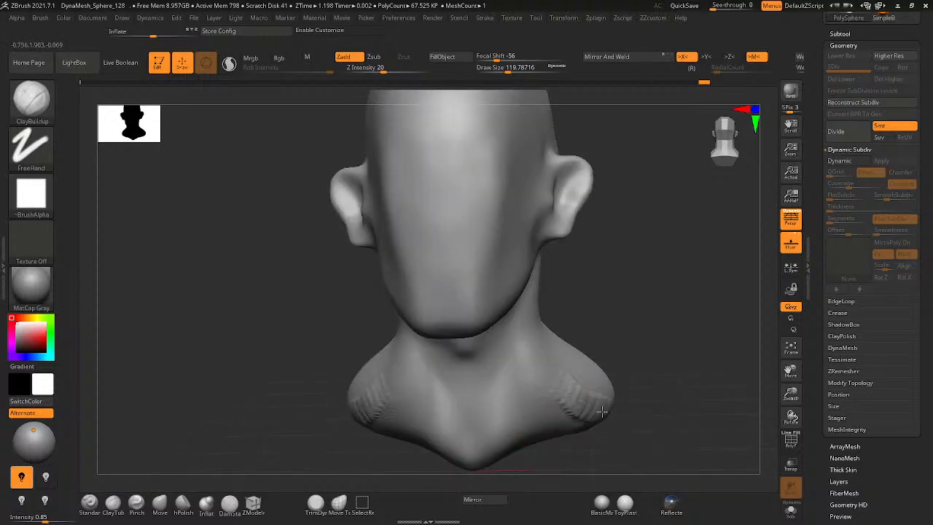
mouse_move(556, 397)
right_mouse_down()
mouse_move(523, 366)
mouse_move(576, 375)
mouse_move(535, 358)
mouse_move(456, 390)
mouse_move(410, 337)
mouse_move(367, 381)
right_mouse_up()
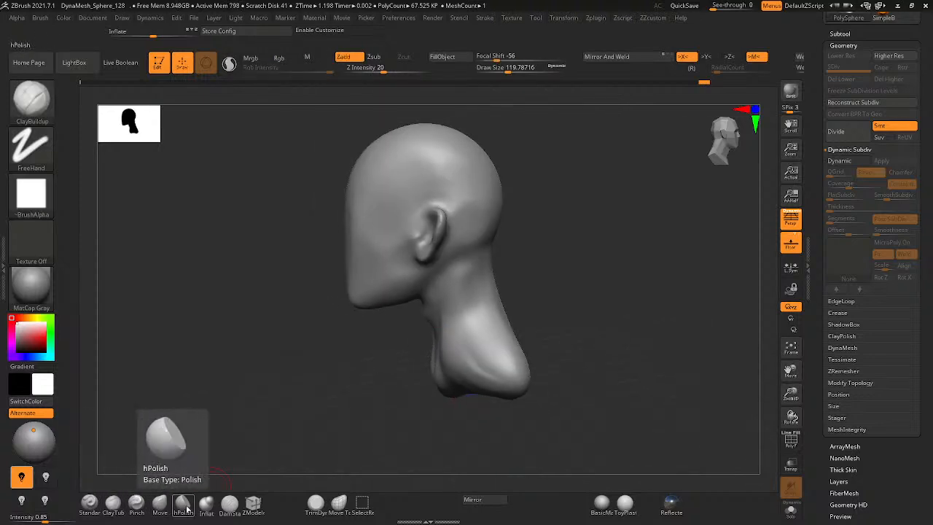
- Set the Move brush draw size to about 331 and reshape the shoulder and upper back below the neck
left_click(160, 502)
key("space")
mouse_move(539, 327)
left_mouse_down()
mouse_move(558, 327)
mouse_move(515, 333)
mouse_move(530, 351)
mouse_move(558, 337)
mouse_move(536, 383)
mouse_move(537, 369)
mouse_move(560, 362)
mouse_move(550, 357)
left_mouse_up()
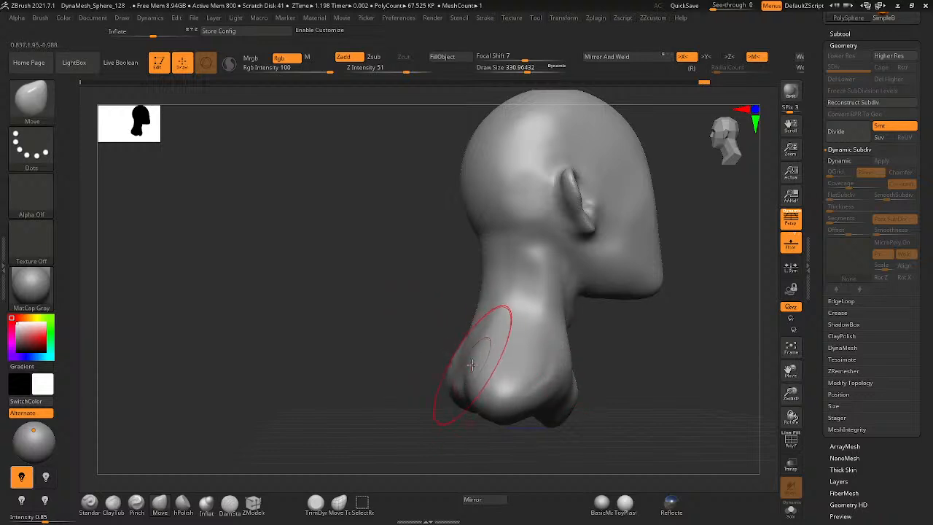
mouse_move(510, 385)
left_mouse_down()
mouse_move(416, 373)
mouse_move(427, 376)
left_mouse_up()
mouse_move(437, 353)
right_mouse_down()
mouse_move(469, 312)
mouse_move(460, 320)
right_mouse_up()
mouse_move(458, 315)
left_mouse_down()
mouse_move(445, 322)
mouse_move(431, 312)
left_mouse_up()
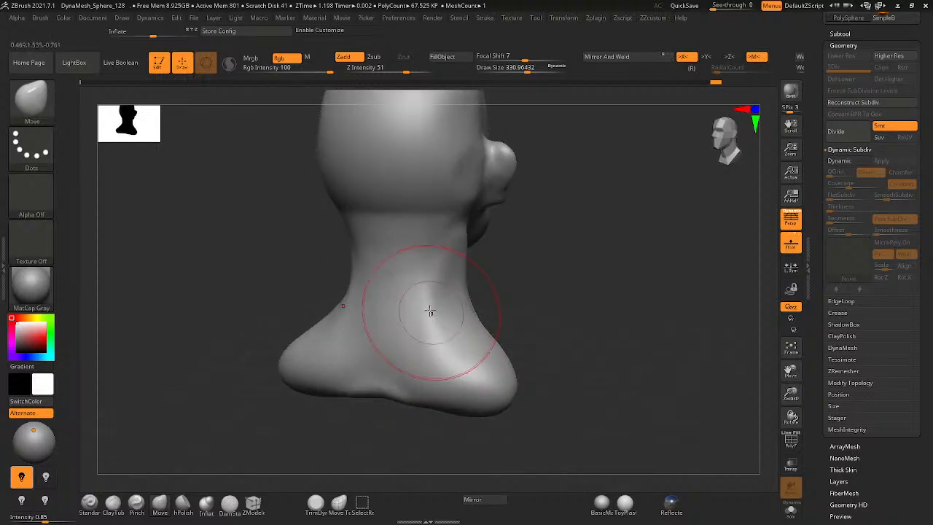
- Set the Move brush draw size to about 145 and reshape the ear's outer rim and lobe
mouse_move(458, 244)
right_mouse_down()
mouse_move(343, 281)
mouse_move(348, 308)
mouse_move(496, 310)
mouse_move(525, 333)
mouse_move(402, 339)
mouse_move(535, 352)
mouse_move(596, 340)
mouse_move(551, 361)
mouse_move(521, 333)
mouse_move(584, 278)
mouse_move(513, 275)
mouse_move(566, 287)
mouse_move(558, 274)
mouse_move(457, 335)
mouse_move(618, 285)
mouse_move(518, 323)
mouse_move(499, 406)
mouse_move(558, 327)
mouse_move(442, 336)
mouse_move(503, 346)
mouse_move(623, 268)
mouse_move(562, 301)
right_mouse_up()
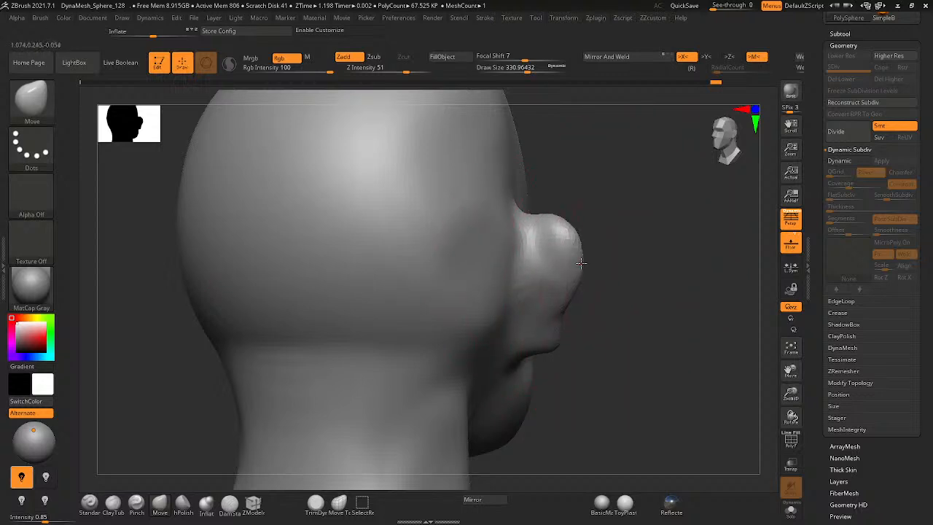
key("space")
left_click_drag(626, 271, 606, 271)
mouse_move(607, 270)
right_mouse_down()
mouse_move(483, 301)
mouse_move(513, 310)
right_mouse_up()
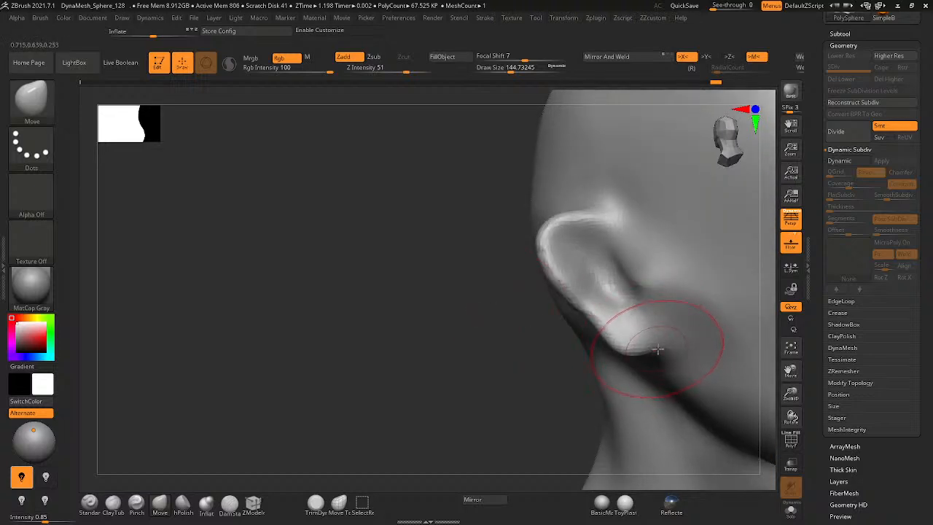
left_click_drag(658, 349, 658, 339)
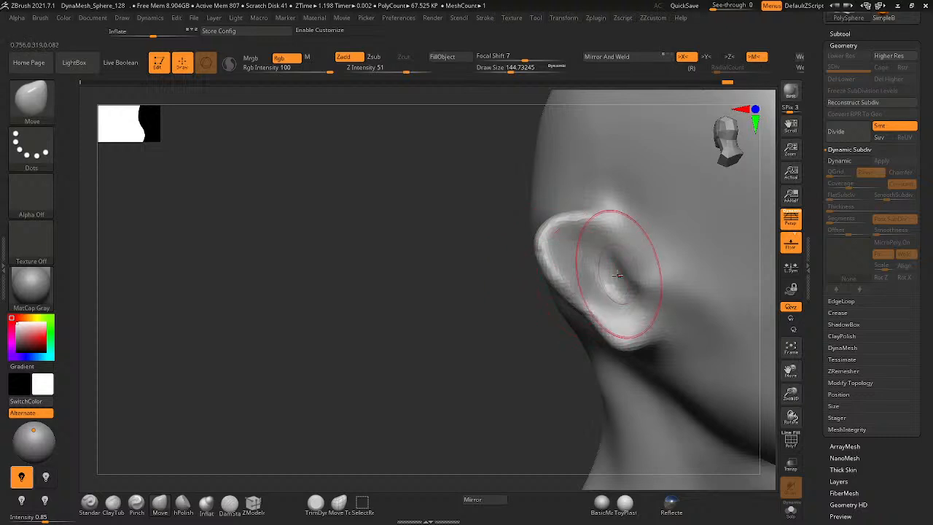
right_click_drag(617, 272, 637, 284)
right_click_drag(618, 223, 568, 244)
right_click_drag(610, 321, 707, 270)
- Set the Move brush draw size to about 280 and adjust the ear's outer edge as seen from above
key("space")
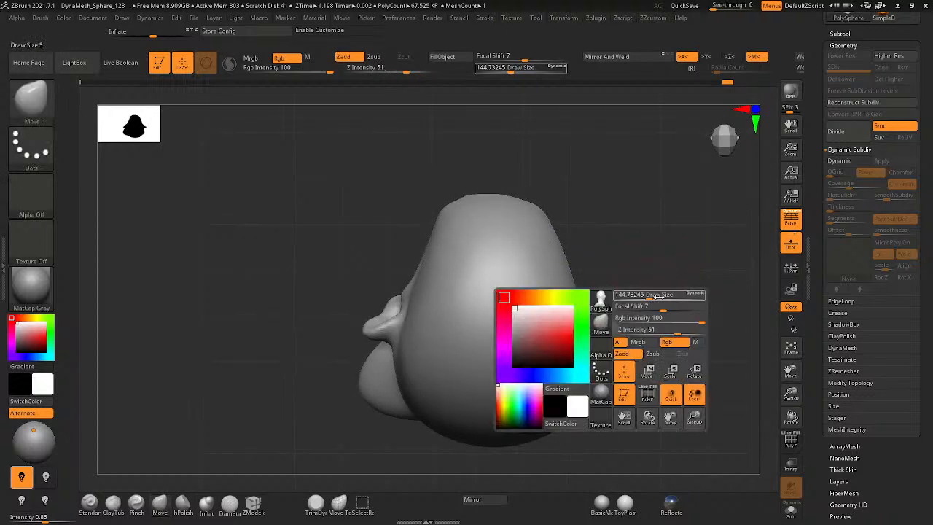
left_click_drag(658, 295, 660, 232)
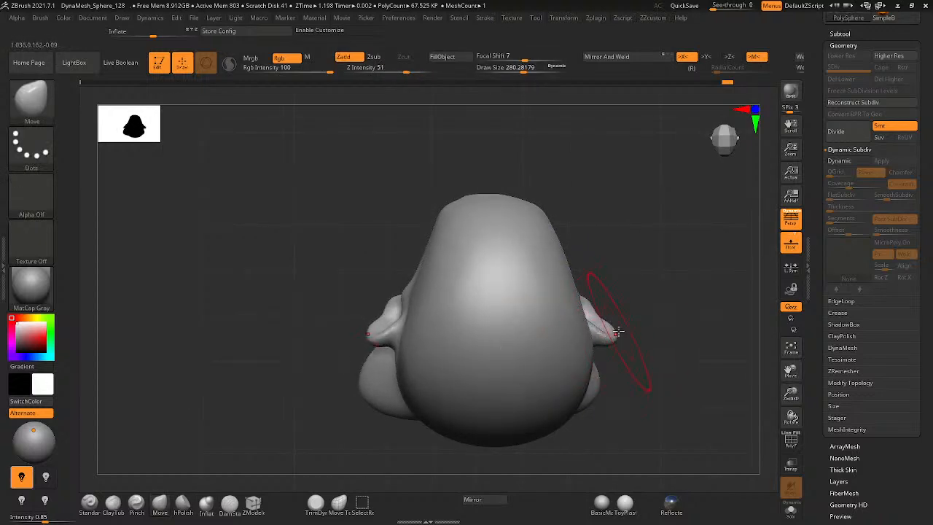
left_click_drag(618, 331, 618, 335)
mouse_move(618, 335)
right_mouse_down()
mouse_move(498, 277)
mouse_move(452, 283)
right_mouse_up()
right_click_drag(589, 321, 586, 252)
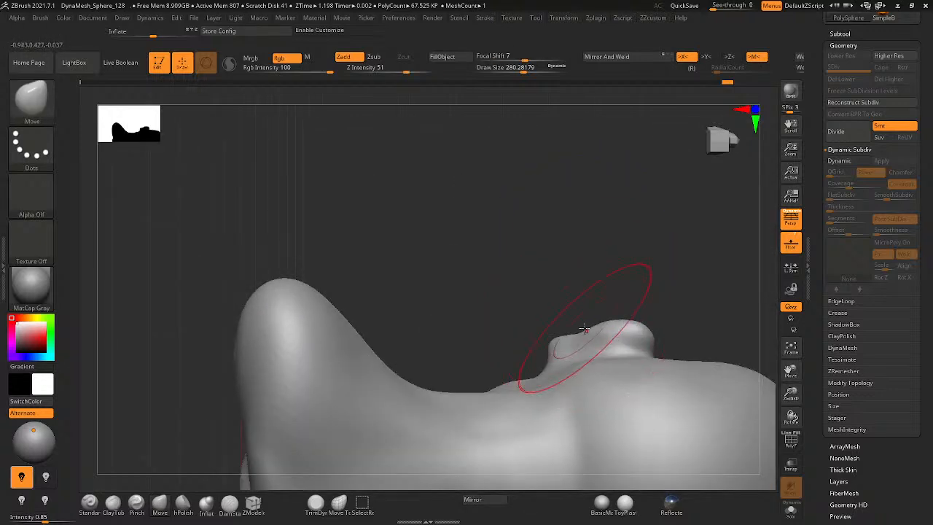
right_click_drag(585, 325, 590, 326)
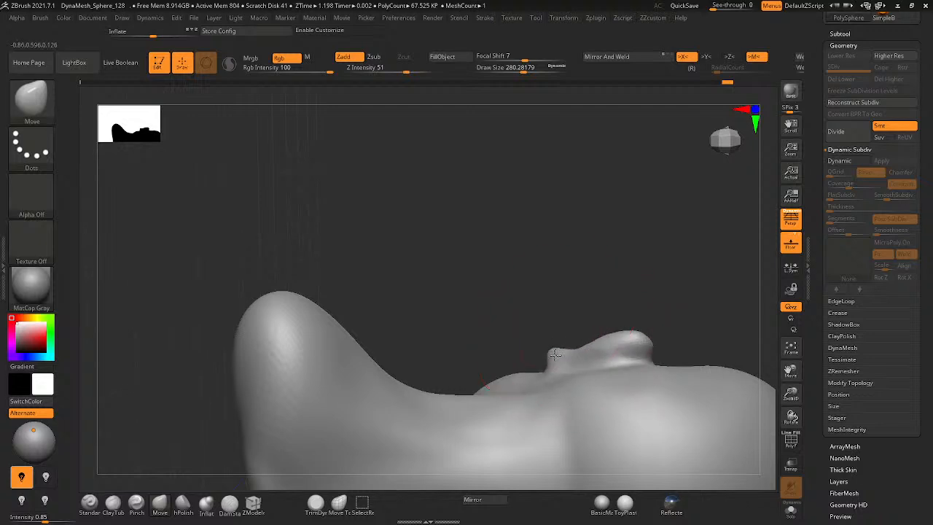
mouse_move(557, 341)
right_mouse_down()
mouse_move(554, 396)
mouse_move(479, 334)
mouse_move(481, 295)
mouse_move(606, 265)
mouse_move(508, 256)
mouse_move(425, 365)
mouse_move(437, 357)
right_mouse_up()
key("shift")
left_click(720, 142)
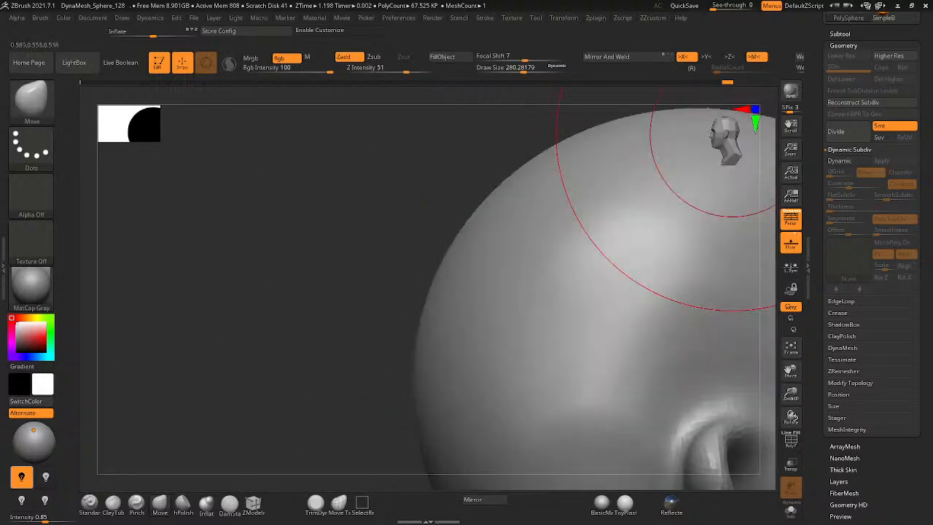
- Pull the ear outward from the side of the head in front view, with the Move brush draw size at about 280
left_click(717, 121)
mouse_move(687, 185)
right_mouse_down("ctrl")
mouse_move(485, 267)
mouse_move(366, 204)
mouse_move(502, 267)
mouse_move(543, 266)
mouse_move(448, 279)
right_mouse_up("ctrl")
mouse_move(524, 281)
right_mouse_down("alt")
mouse_move(524, 267)
mouse_move(558, 266)
right_mouse_up("alt")
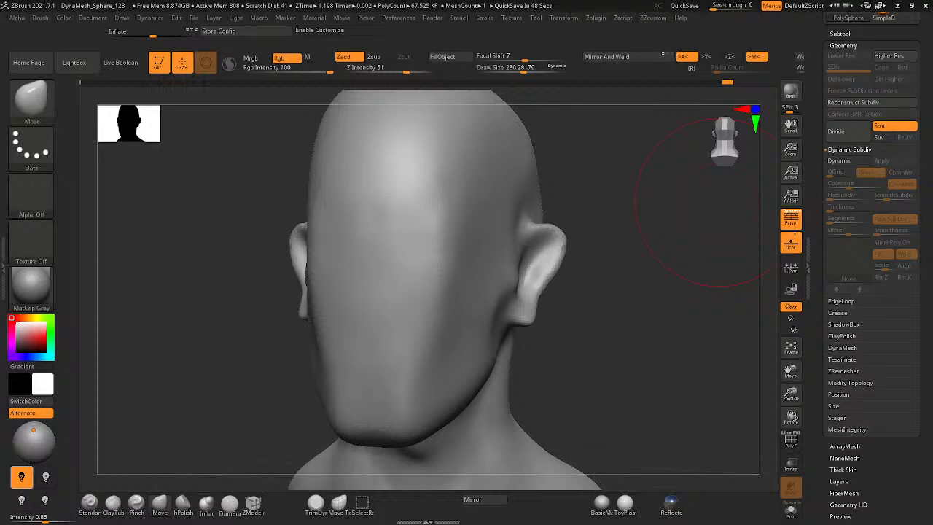
right_click_drag(367, 244, 414, 269)
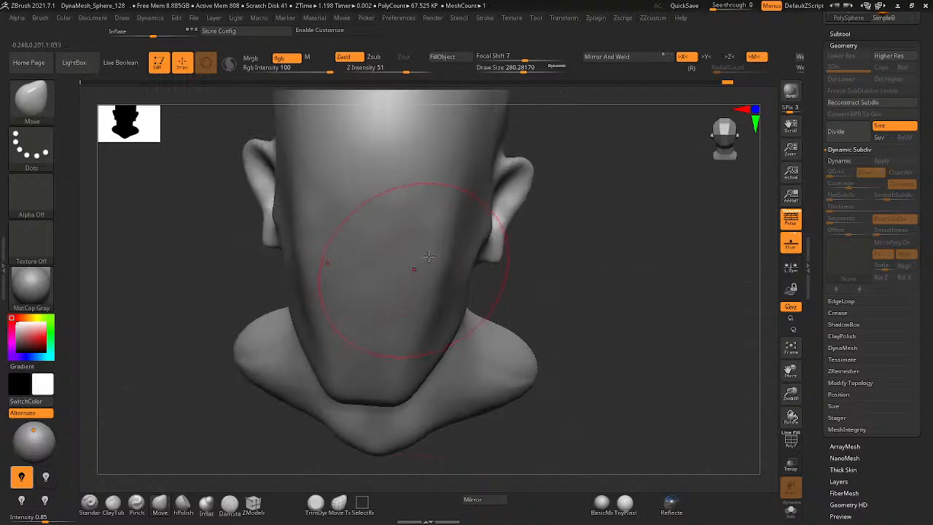
right_click_drag(449, 219, 476, 266, "alt")
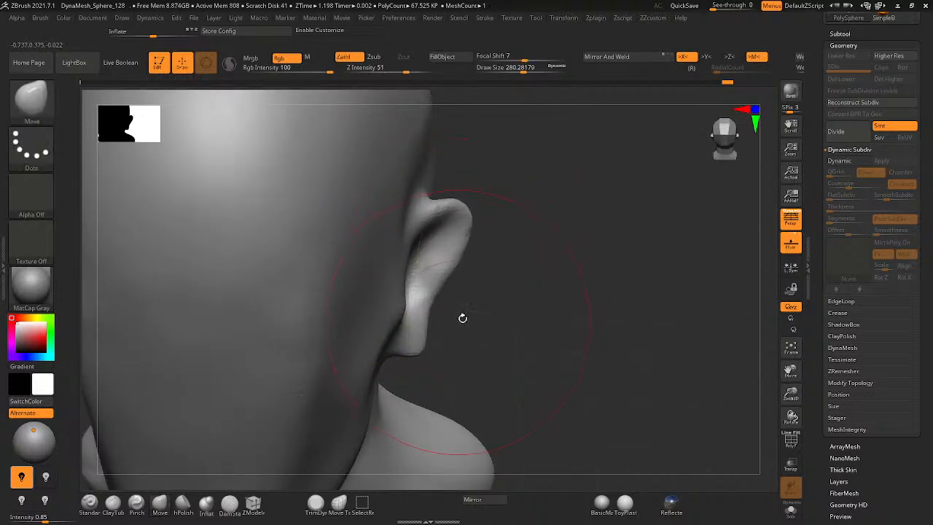
left_click_drag(510, 260, 514, 260)
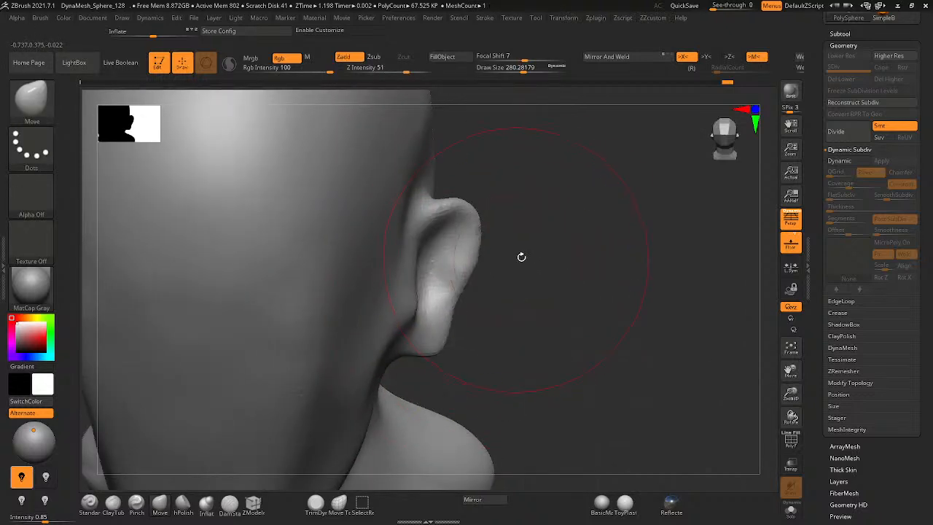
- Set the Move brush draw size to about 132 and reshape the transition between the underside of the jaw and the neck
right_click_drag(547, 248, 450, 201, "ctrl")
mouse_move(408, 259)
right_mouse_down("alt")
mouse_move(442, 179)
mouse_move(389, 208)
mouse_move(323, 281)
mouse_move(379, 314)
right_mouse_up("alt")
right_click_drag(464, 296, 388, 313)
mouse_move(462, 333)
right_mouse_down()
mouse_move(396, 308)
mouse_move(494, 308)
mouse_move(457, 329)
right_mouse_up()
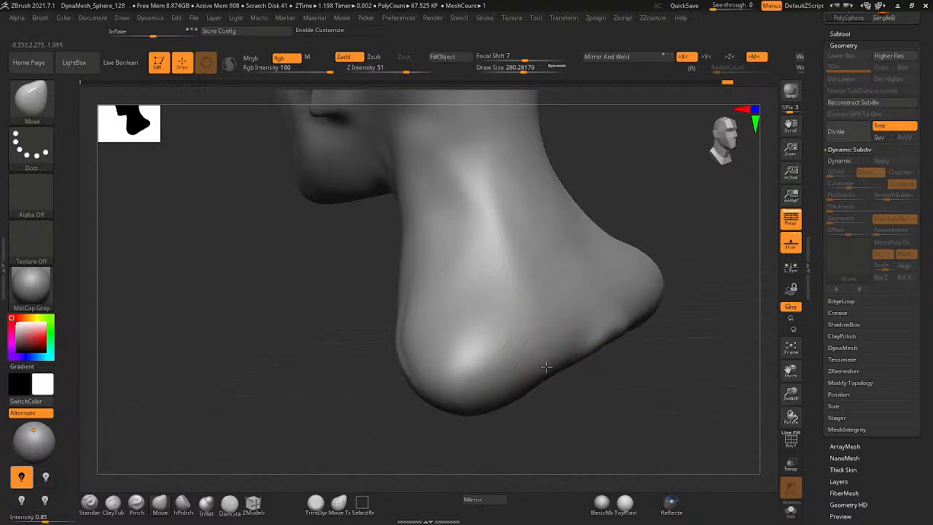
mouse_move(535, 390)
right_mouse_down()
mouse_move(520, 357)
mouse_move(522, 318)
mouse_move(510, 312)
mouse_move(392, 333)
mouse_move(429, 313)
mouse_move(400, 271)
mouse_move(514, 270)
mouse_move(462, 268)
mouse_move(477, 298)
mouse_move(483, 261)
mouse_move(537, 217)
mouse_move(478, 235)
mouse_move(459, 260)
mouse_move(621, 203)
right_mouse_up()
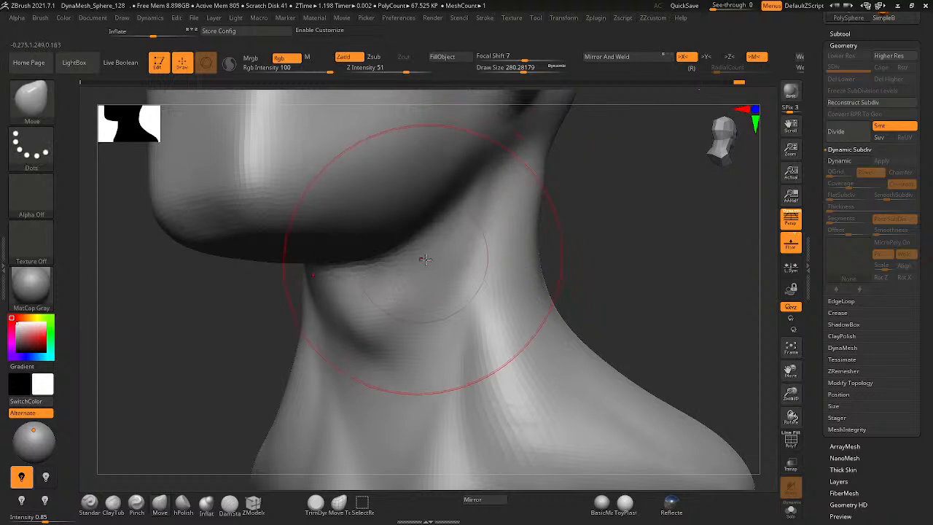
key("space")
left_click_drag(439, 262, 426, 263)
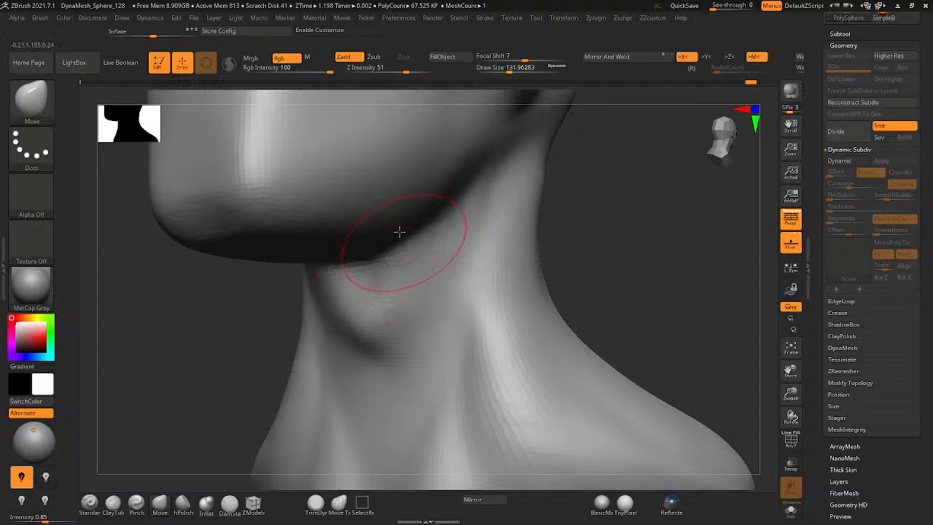
right_click_drag(399, 231, 404, 216)
mouse_move(493, 192)
right_mouse_down()
mouse_move(483, 202)
mouse_move(508, 198)
mouse_move(408, 211)
mouse_move(489, 212)
mouse_move(537, 198)
mouse_move(494, 285)
mouse_move(494, 231)
mouse_move(467, 204)
mouse_move(408, 182)
mouse_move(440, 180)
mouse_move(430, 165)
mouse_move(515, 200)
mouse_move(540, 256)
mouse_move(540, 198)
mouse_move(554, 241)
mouse_move(558, 224)
mouse_move(535, 170)
mouse_move(505, 179)
mouse_move(562, 146)
mouse_move(538, 142)
mouse_move(490, 204)
right_mouse_up()
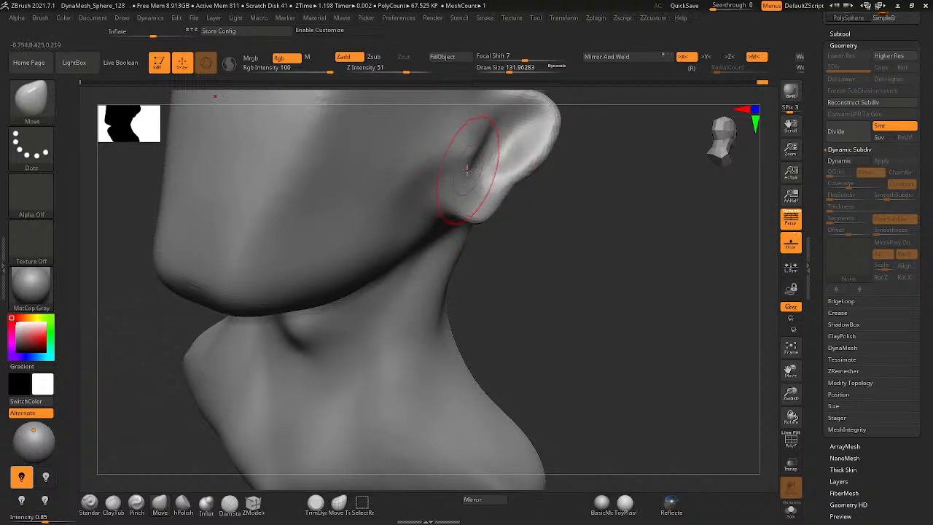
- With the Standard brush, raise the earlobe at draw size about 46 and build up the ear's outer rim at about 31
key("space")
left_click_drag(485, 177, 457, 180)
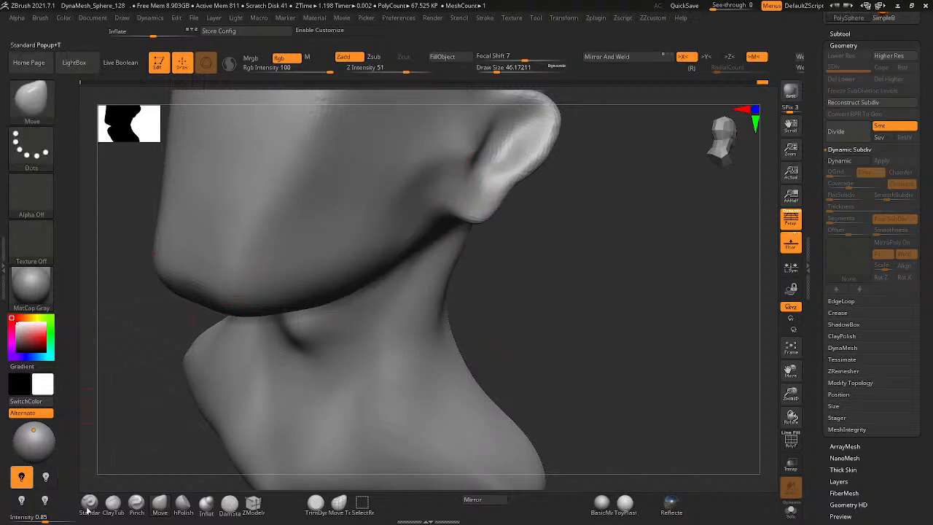
left_click(89, 503)
mouse_move(470, 182)
left_mouse_down()
mouse_move(445, 195)
mouse_move(462, 199)
left_mouse_up()
key("space")
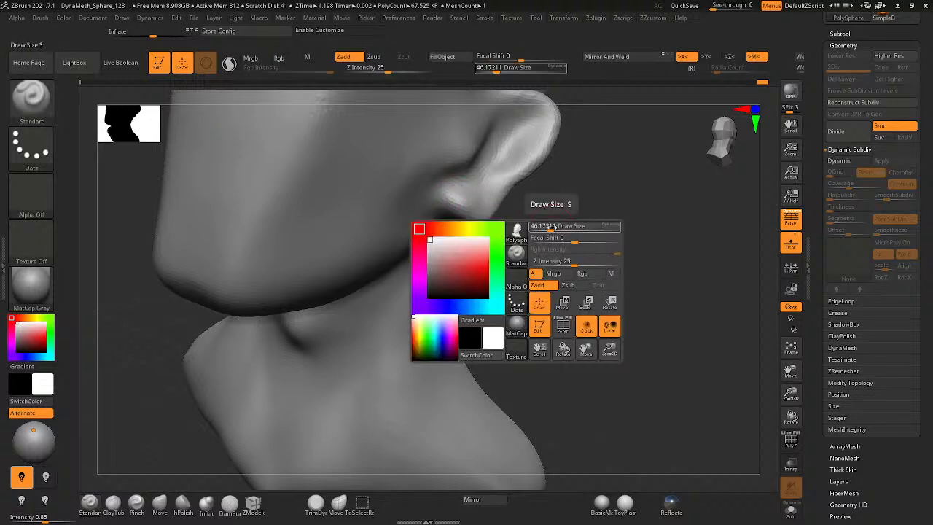
left_click_drag(550, 226, 501, 217)
key("ctrl+z")
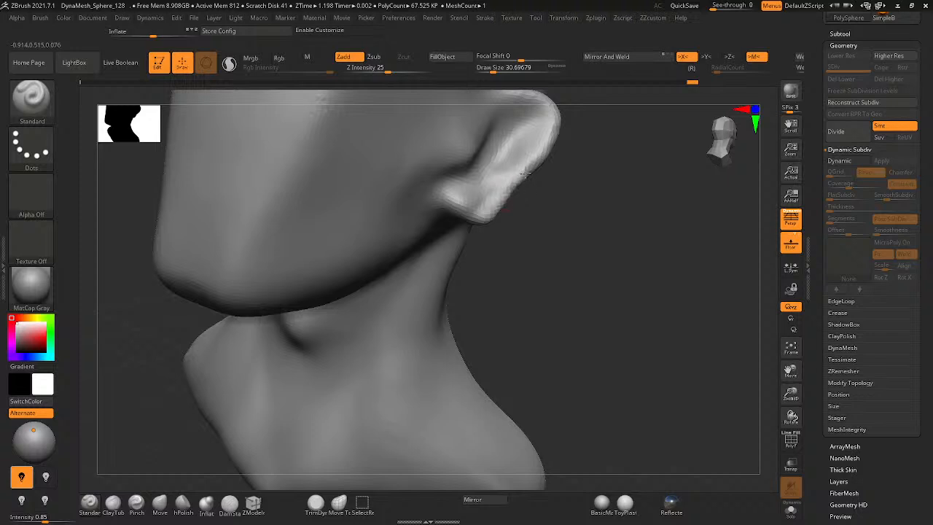
left_click_drag(525, 173, 546, 134)
- Try to remesh the head with DynaMesh, then add volume along the ear's lower rim and smooth it
left_click_drag(612, 176, 557, 207, "ctrl")
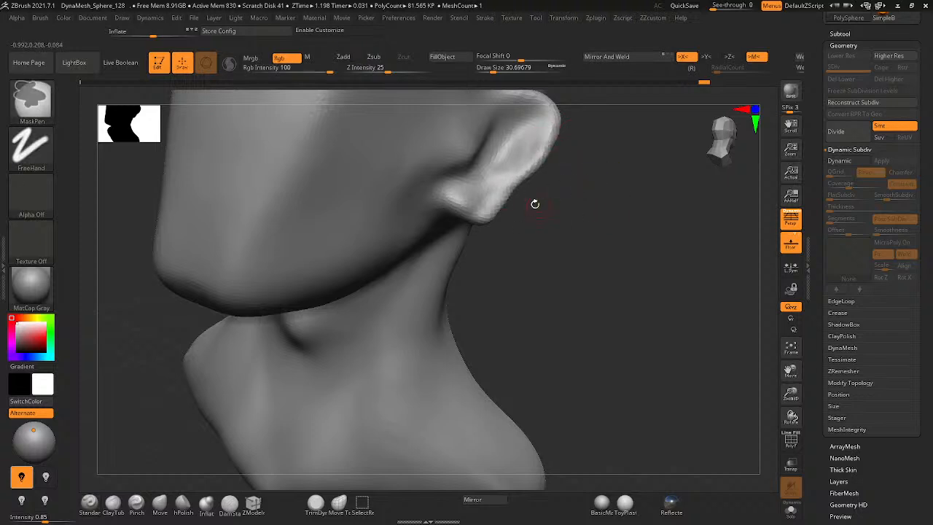
left_click_drag(482, 212, 540, 161)
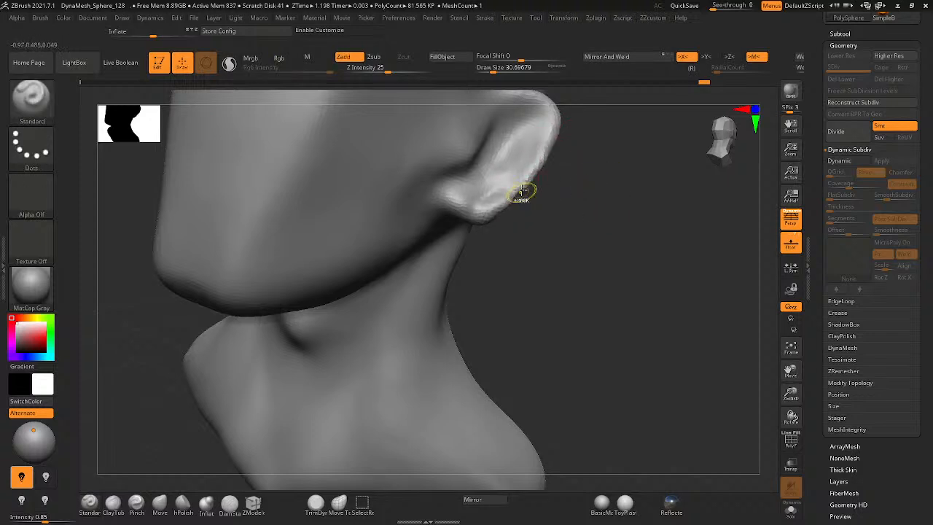
mouse_move(522, 191)
left_mouse_down("shift")
mouse_move(496, 201)
mouse_move(549, 144)
mouse_move(573, 195)
mouse_move(548, 240)
mouse_move(562, 173)
mouse_move(573, 202)
mouse_move(587, 202)
left_mouse_up("shift")
- Try to reshape the ear's outer edge and lobe in front view using the Move brush at draw size about 136
key("space")
left_click(162, 503)
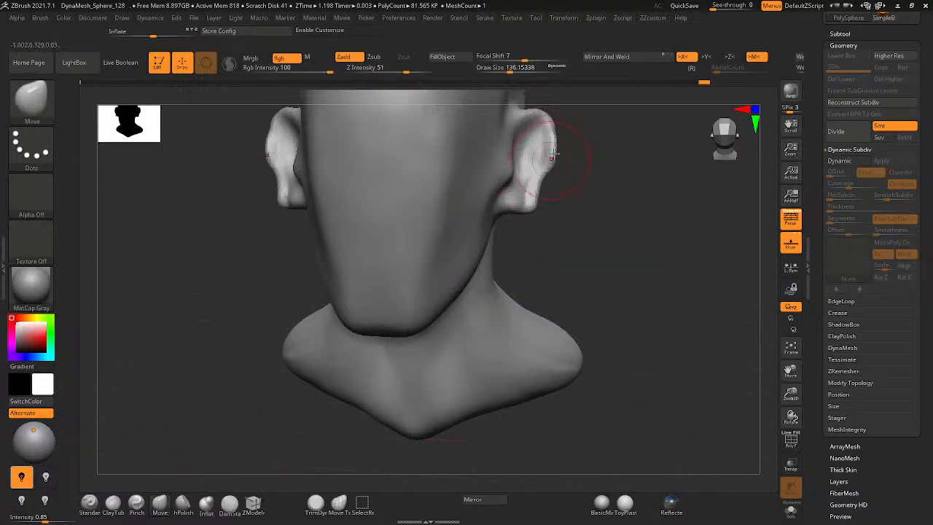
mouse_move(553, 158)
left_mouse_down()
mouse_move(537, 154)
mouse_move(551, 146)
left_mouse_up()
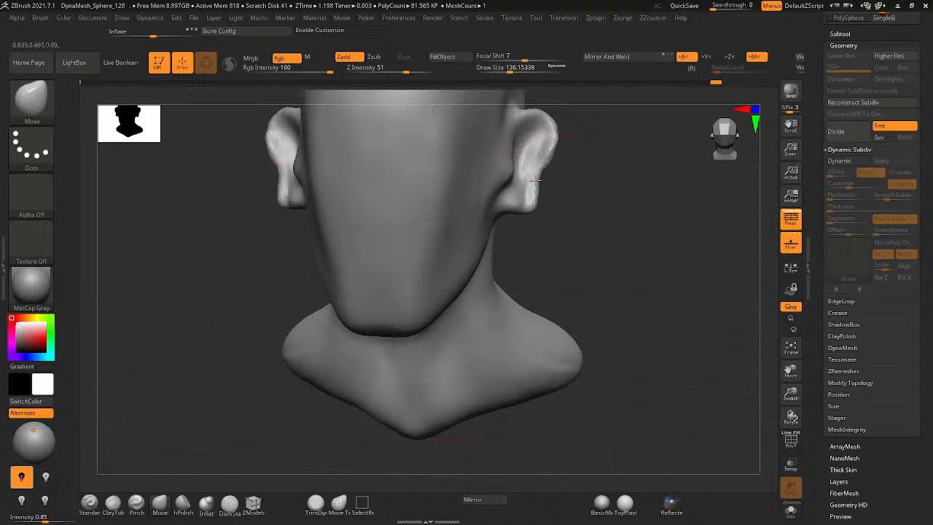
left_click_drag(536, 181, 550, 167)
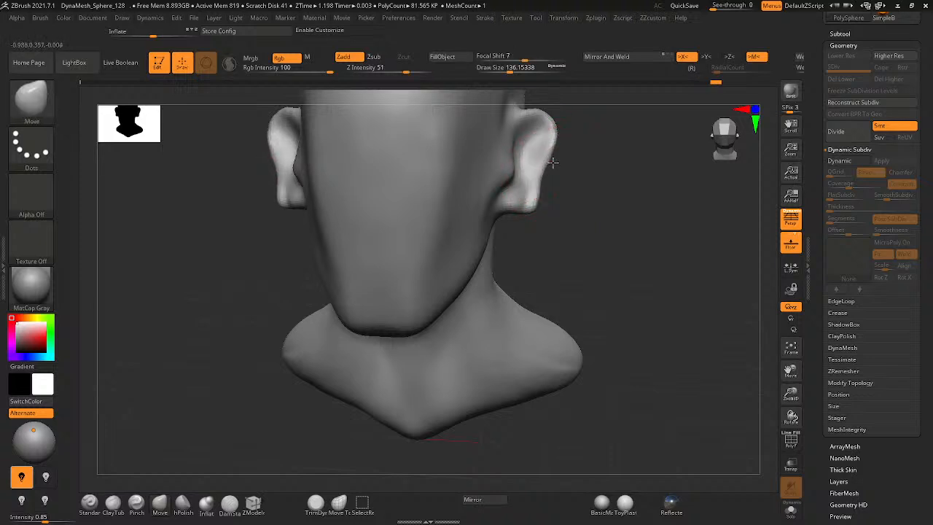
mouse_move(516, 206)
left_mouse_down()
mouse_move(508, 202)
mouse_move(530, 200)
left_mouse_up()
left_click_drag(570, 158, 583, 167)
- Undo the latest ear reshaping and the DynaMesh remesh, and check the whole head from the front
right_click_drag(564, 184, 555, 241, "ctrl")
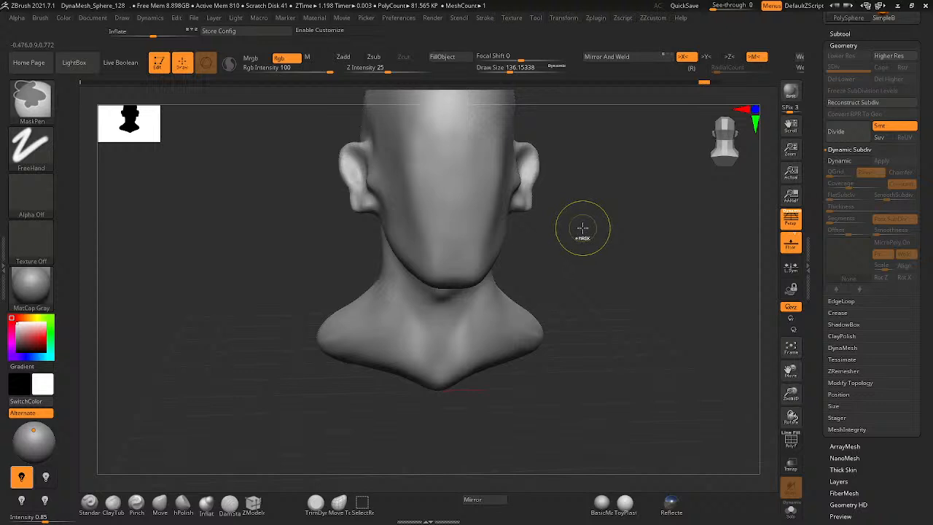
key("ctrl+z")
mouse_move(571, 226)
right_mouse_down()
mouse_move(540, 221)
mouse_move(552, 220)
mouse_move(571, 167)
mouse_move(580, 192)
mouse_move(546, 191)
right_mouse_up()
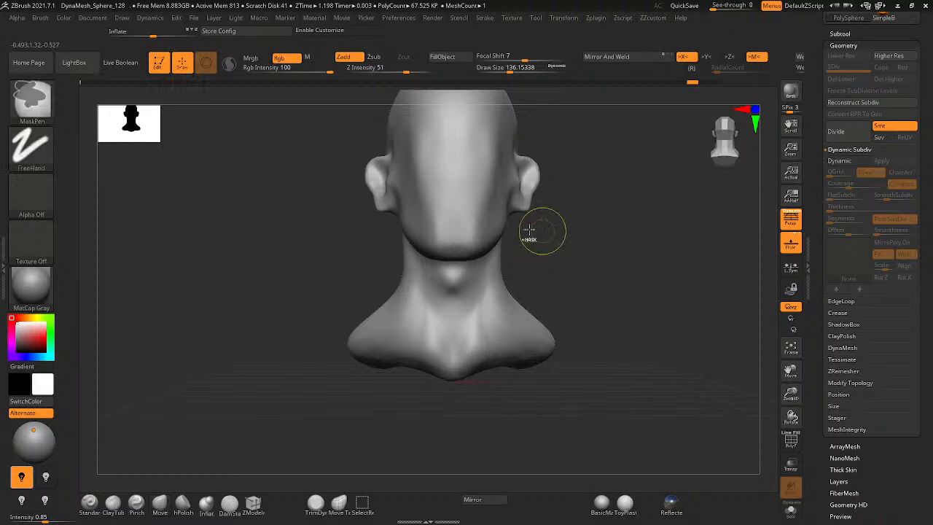
mouse_move(538, 233)
right_mouse_down("ctrl")
mouse_move(470, 284)
mouse_move(407, 302)
right_mouse_up("ctrl")
right_click_drag(467, 233, 477, 209, "ctrl")
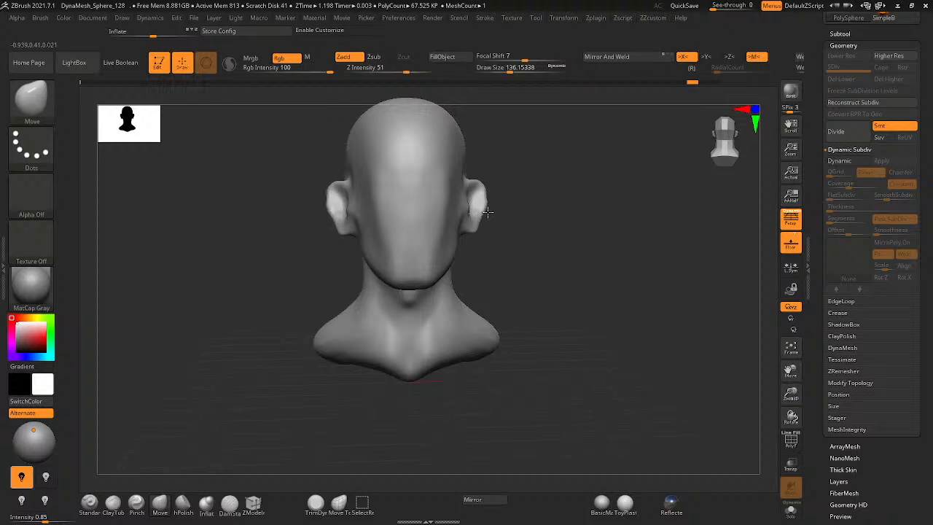
- Reshape both ears with the Move brush, using a draw size of about 212
left_click(487, 211)
left_click(487, 250)
key("space")
left_click(523, 217)
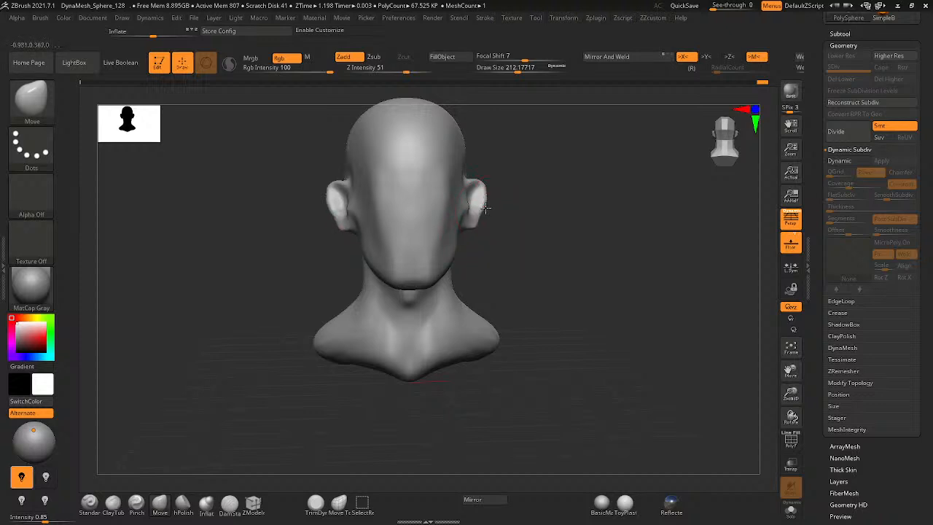
mouse_move(519, 244)
left_mouse_down()
mouse_move(506, 254)
mouse_move(508, 275)
mouse_move(510, 259)
left_mouse_up()
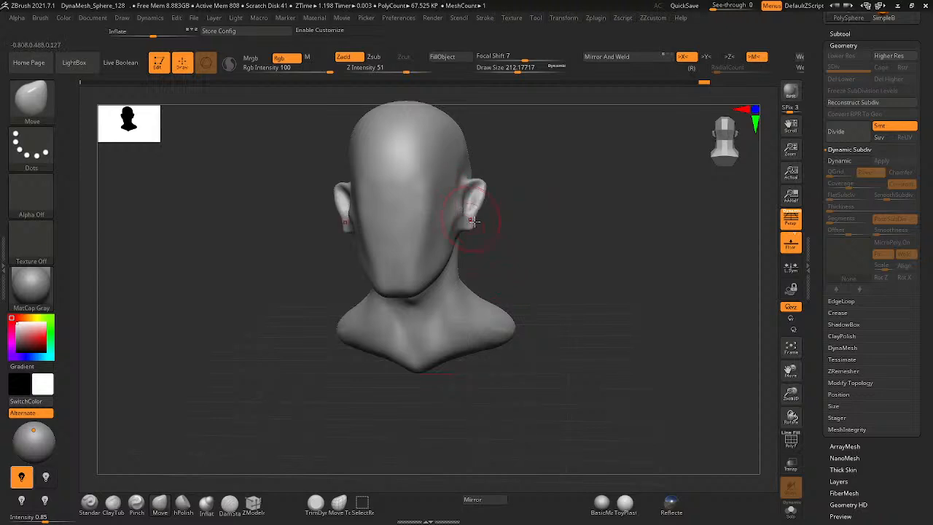
left_click_drag(467, 216, 481, 214)
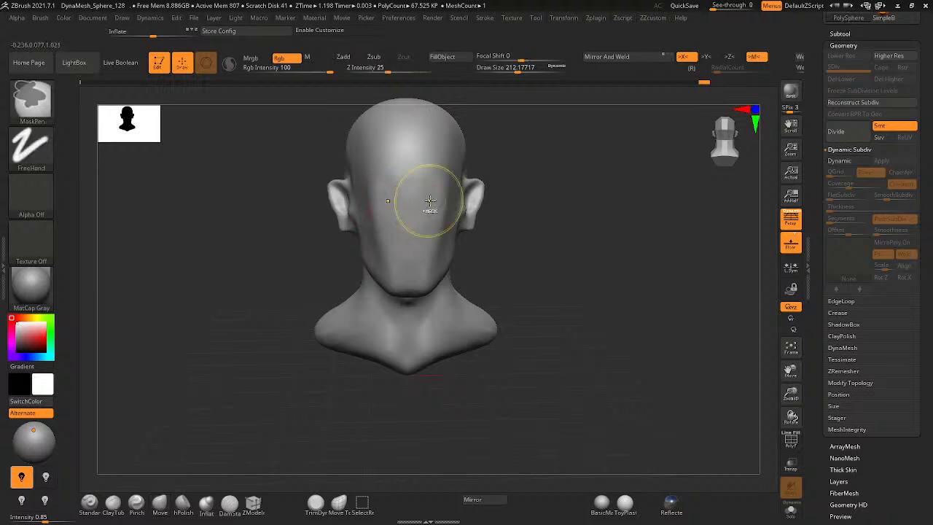
- Refine the outline of the ears and head with the Move brush at a draw size of about 197
key("space")
left_click_drag(434, 201, 429, 201)
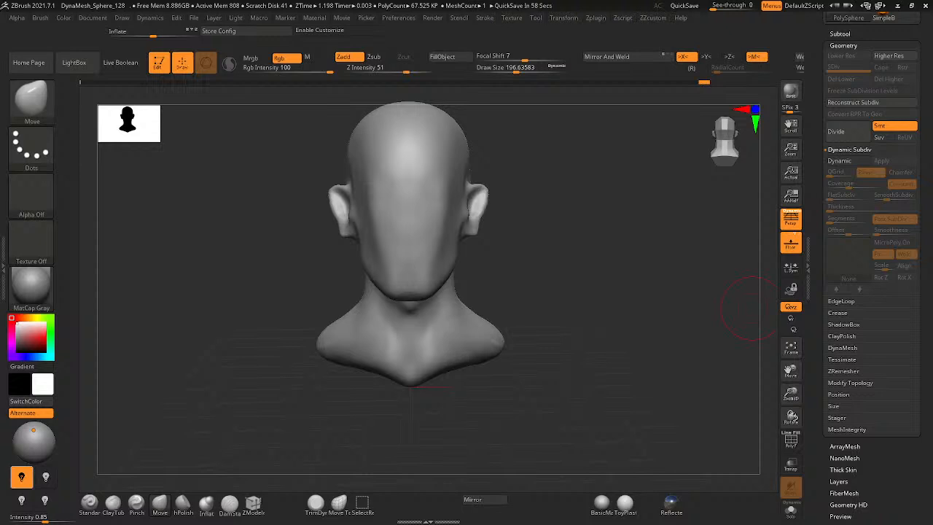
mouse_move(396, 208)
right_mouse_down()
mouse_move(443, 201)
mouse_move(427, 247)
mouse_move(349, 221)
mouse_move(298, 219)
mouse_move(468, 251)
mouse_move(519, 235)
right_mouse_up()
key("ctrl")
mouse_move(519, 235)
right_mouse_down("alt")
mouse_move(575, 218)
mouse_move(498, 248)
mouse_move(389, 244)
right_mouse_up("alt")
key("shift")
mouse_move(438, 276)
right_mouse_down("alt")
mouse_move(456, 242)
mouse_move(438, 308)
right_mouse_up("alt")
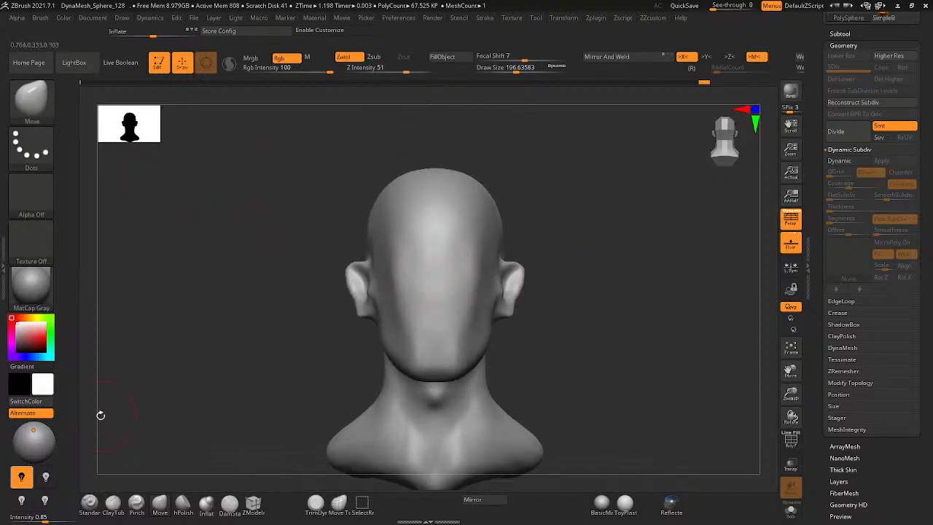
- Carve two symmetrical eye sockets into the face with the Standard brush at a draw size of about 37
left_click(90, 503)
key("space")
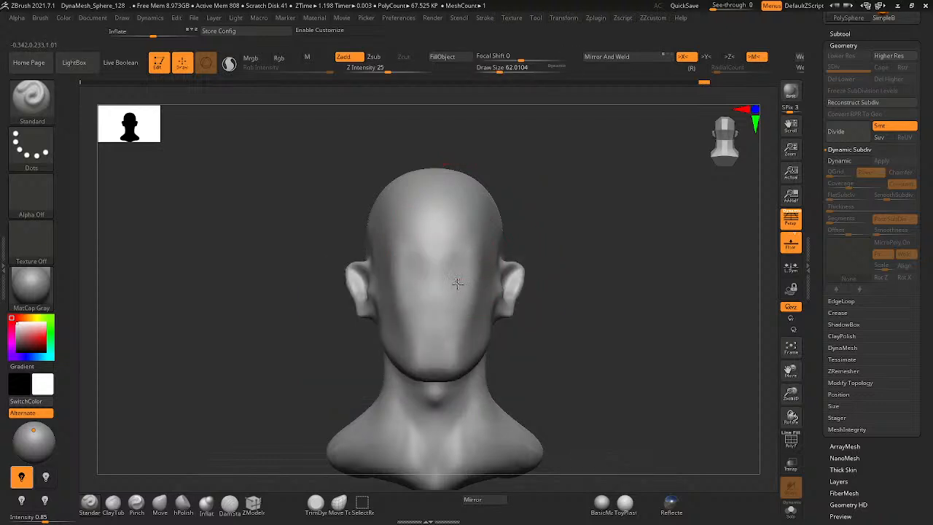
key("space")
left_click_drag(476, 280, 470, 279)
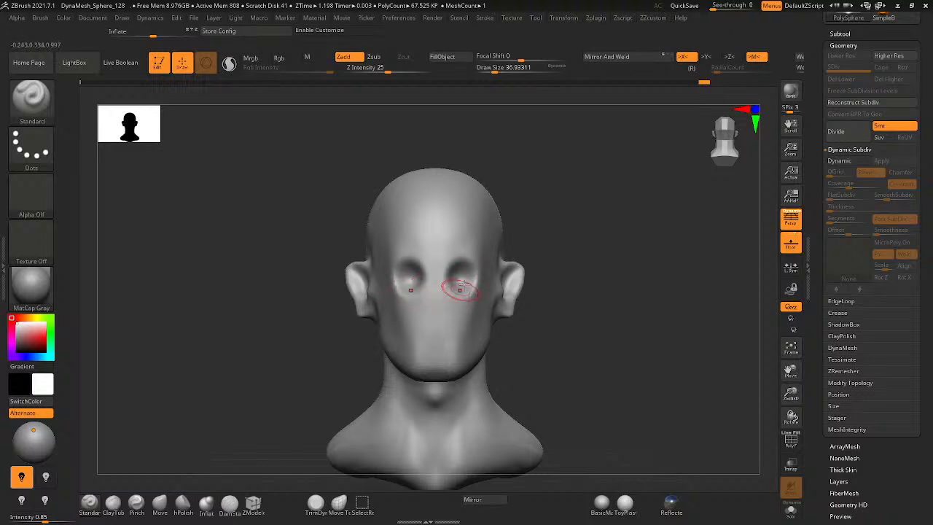
key("shift")
- Deepen the eye sockets toward the nose bridge and smooth their upper and lower rims
mouse_move(457, 278)
right_mouse_down("ctrl")
mouse_move(537, 236)
mouse_move(473, 282)
mouse_move(518, 218)
mouse_move(413, 288)
mouse_move(416, 277)
right_mouse_up("ctrl")
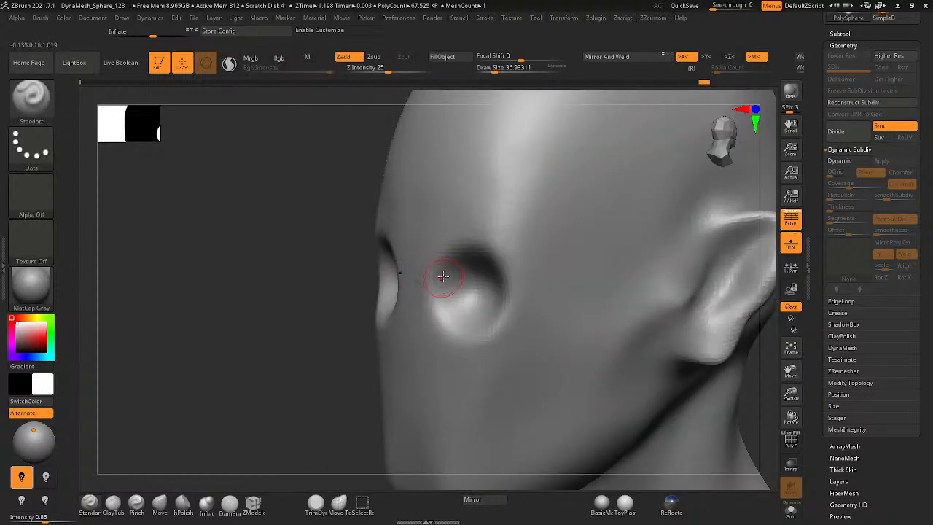
mouse_move(433, 309)
left_mouse_down()
mouse_move(461, 299)
mouse_move(452, 305)
left_mouse_up()
mouse_move(442, 315)
right_mouse_down()
mouse_move(408, 288)
mouse_move(439, 281)
right_mouse_up()
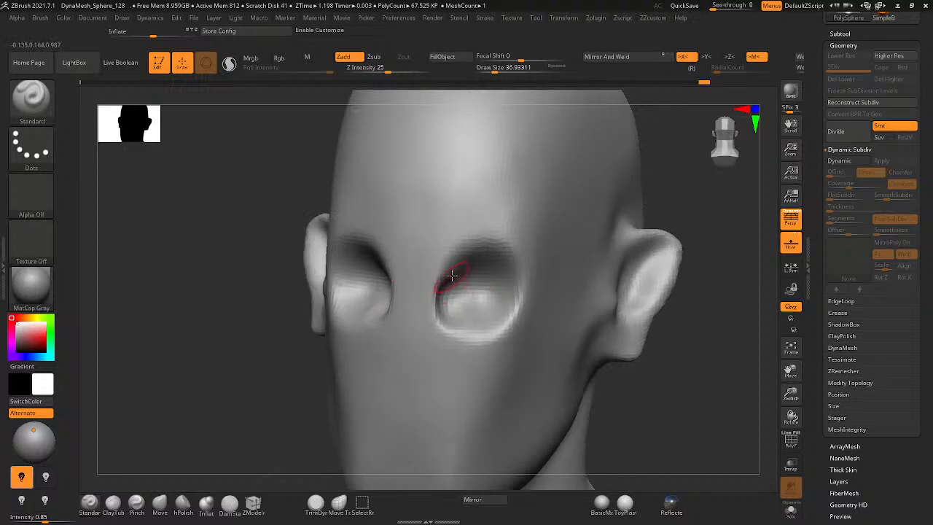
left_click_drag(472, 249, 500, 242, "shift")
right_click_drag(500, 242, 544, 250)
left_click_drag(370, 294, 342, 308, "shift")
right_click_drag(342, 308, 382, 306)
right_click_drag(458, 312, 434, 313)
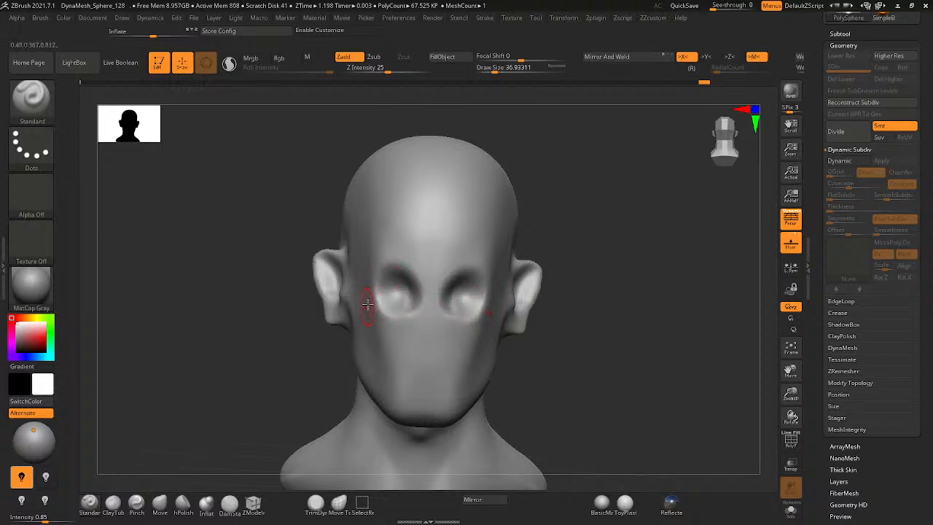
- Undo the last two eye socket strokes and rework the sockets with a draw size of about 77
key("ctrl")
key("ctrl+z")
key("ctrl+z")
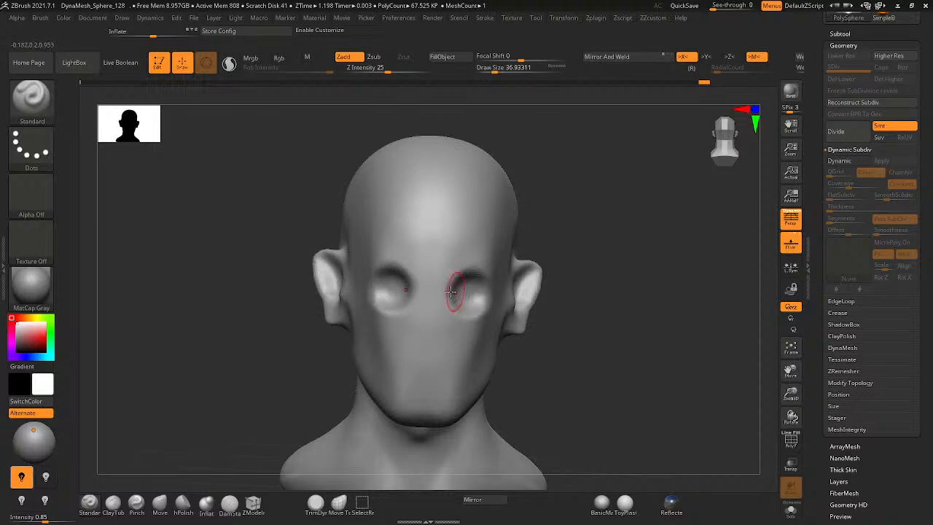
mouse_move(450, 291)
right_mouse_down()
mouse_move(416, 294)
mouse_move(431, 300)
mouse_move(474, 283)
mouse_move(441, 279)
mouse_move(479, 293)
mouse_move(408, 290)
right_mouse_up()
key("space")
left_click_drag(443, 275, 455, 274)
right_click_drag(446, 299, 429, 285)
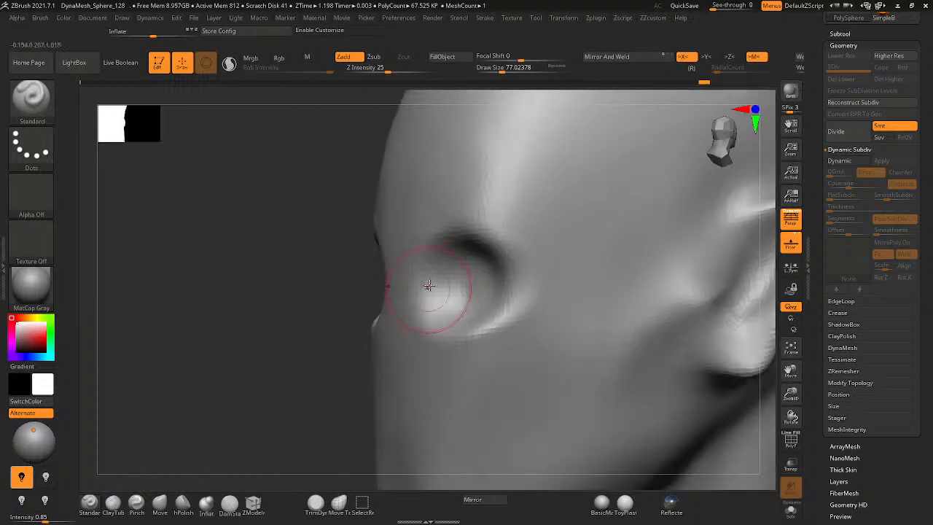
- Deepen the upper inner part of the eye sockets with a draw size of about 65
key("space")
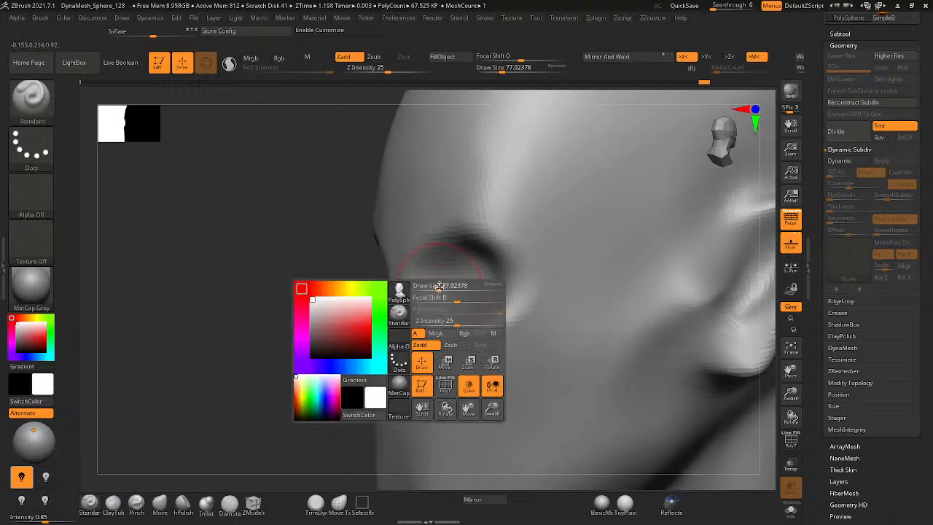
left_click_drag(452, 272, 447, 271)
mouse_move(453, 293)
right_mouse_down()
mouse_move(474, 312)
mouse_move(448, 298)
mouse_move(428, 257)
mouse_move(460, 250)
right_mouse_up()
- Try to raise the inner brow area above both eye sockets
left_click_drag(439, 238, 464, 249)
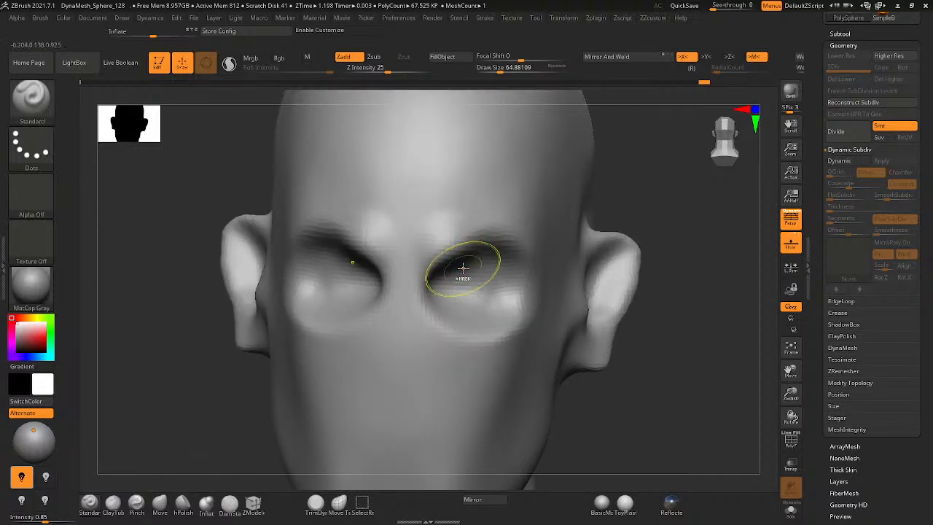
key("ctrl+z")
right_click_drag(466, 277, 470, 276)
key("space")
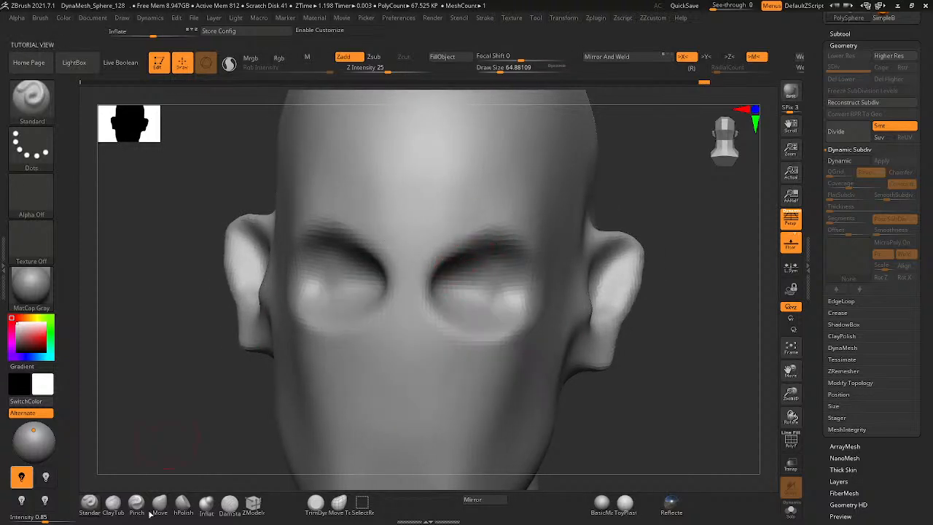
- Reshape the inner edges of the eye sockets with the Move brush and smooth the inside of the sockets
left_click(158, 504)
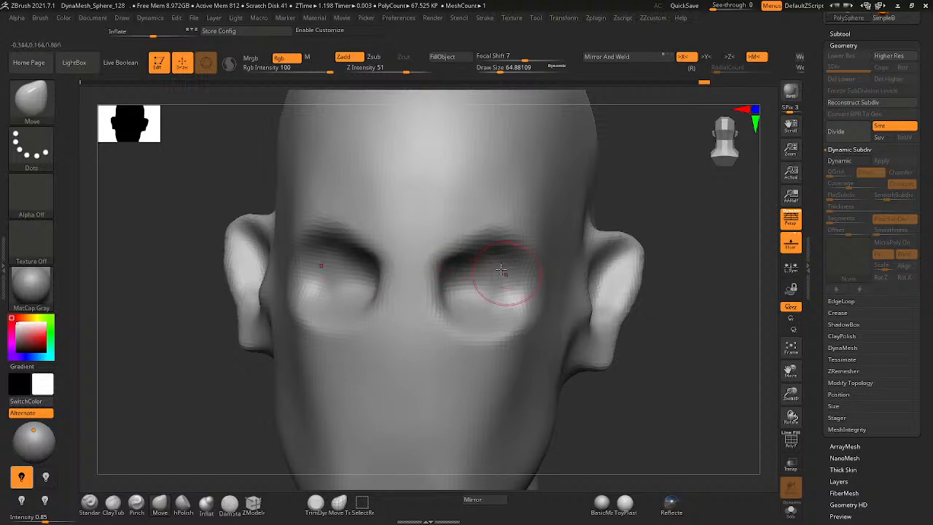
left_click_drag(500, 269, 444, 302, "shift")
mouse_move(444, 302)
right_mouse_down()
mouse_move(444, 352)
mouse_move(487, 279)
right_mouse_up()
left_click_drag(488, 279, 517, 281, "shift")
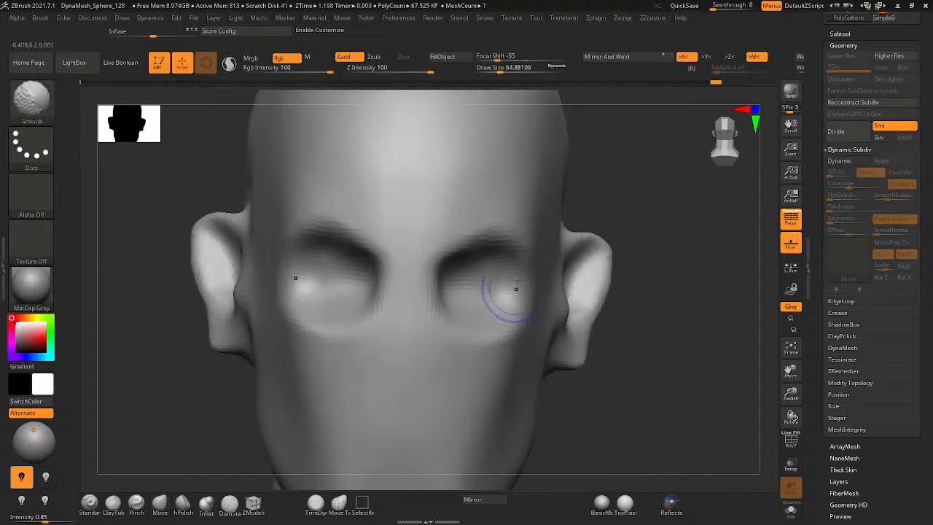
- Shape the brow and nose bridge profile with the Move brush at a draw size of about 167
mouse_move(483, 345)
right_mouse_down("ctrl")
mouse_move(433, 342)
mouse_move(355, 370)
mouse_move(411, 360)
mouse_move(403, 317)
right_mouse_up("ctrl")
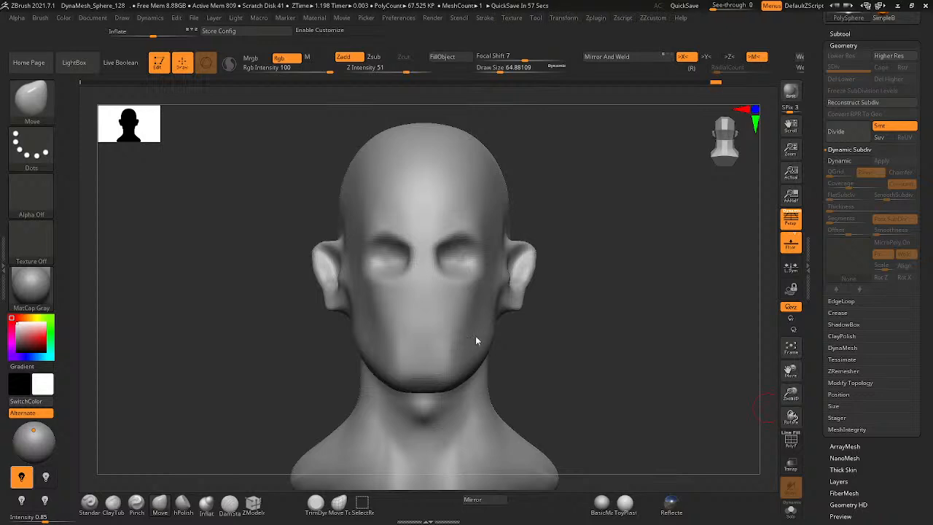
mouse_move(498, 305)
right_mouse_down()
mouse_move(460, 310)
mouse_move(471, 237)
mouse_move(376, 260)
mouse_move(487, 287)
right_mouse_up()
key("space")
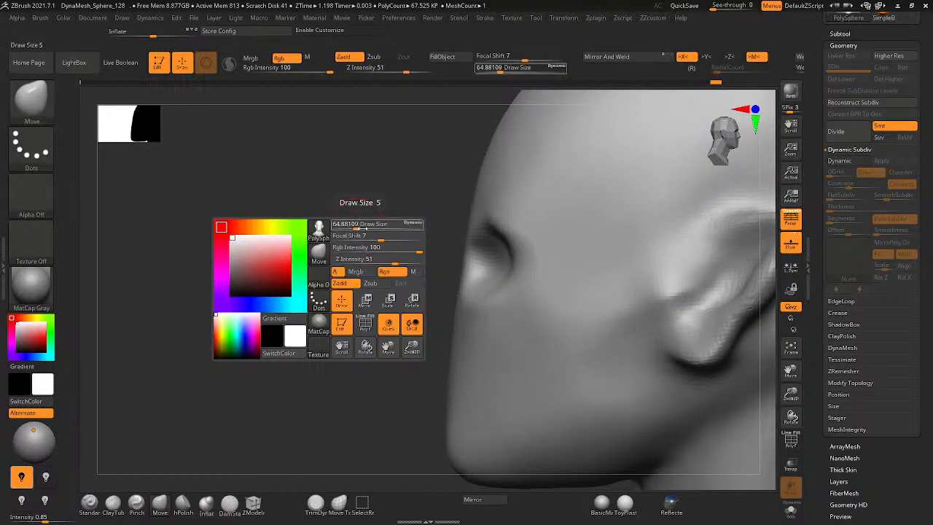
left_click_drag(354, 226, 369, 226)
mouse_move(462, 256)
left_mouse_down()
mouse_move(454, 251)
mouse_move(469, 252)
left_mouse_up()
left_click_drag(473, 203, 469, 202)
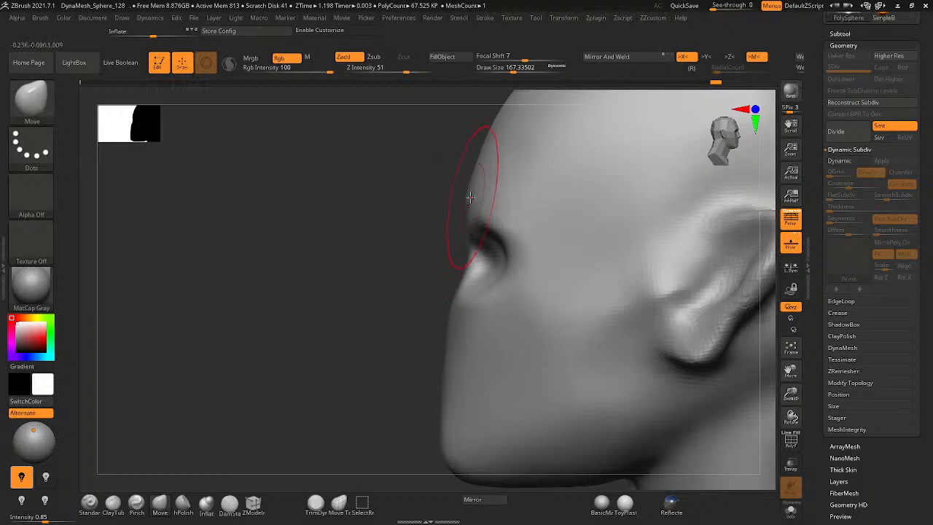
left_click_drag(451, 280, 516, 294)
right_click_drag(516, 294, 477, 308, "ctrl")
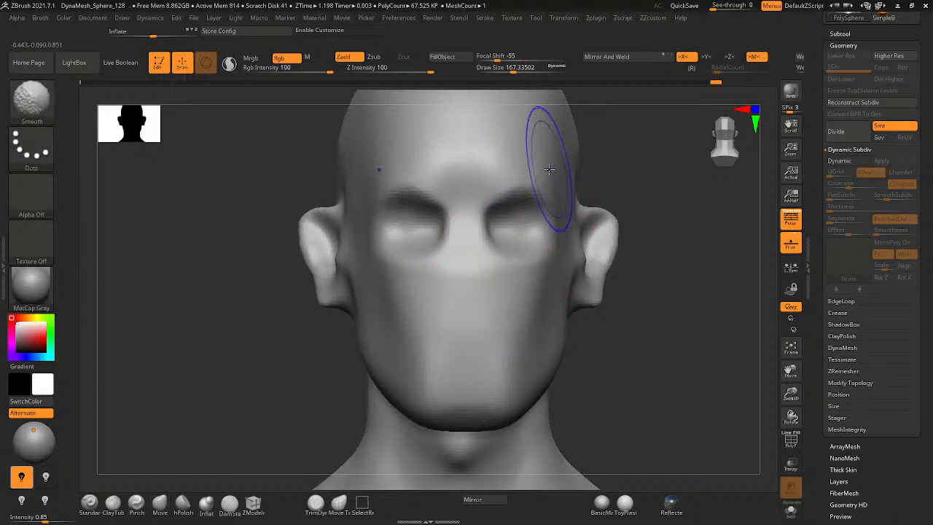
- Flatten the sides of the forehead and the temples with the hPolish brush
left_click(157, 511)
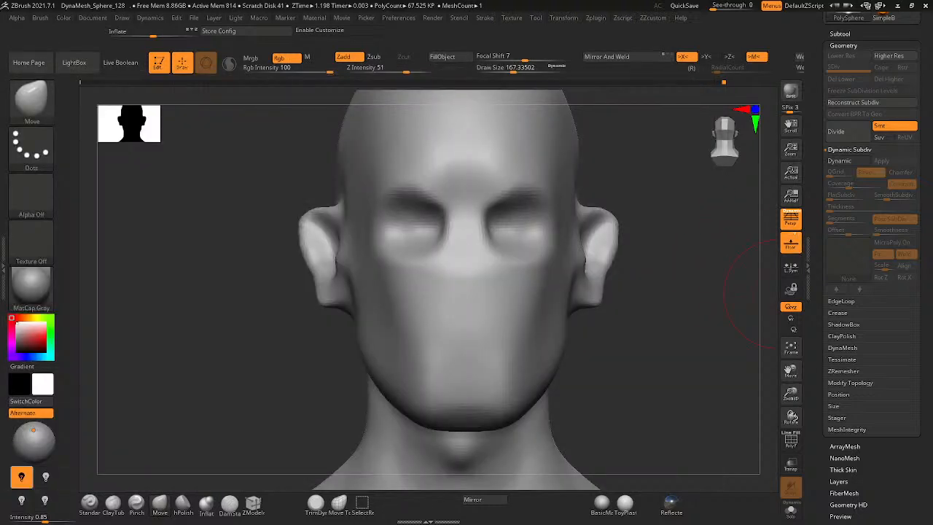
right_click_drag(591, 206, 564, 196)
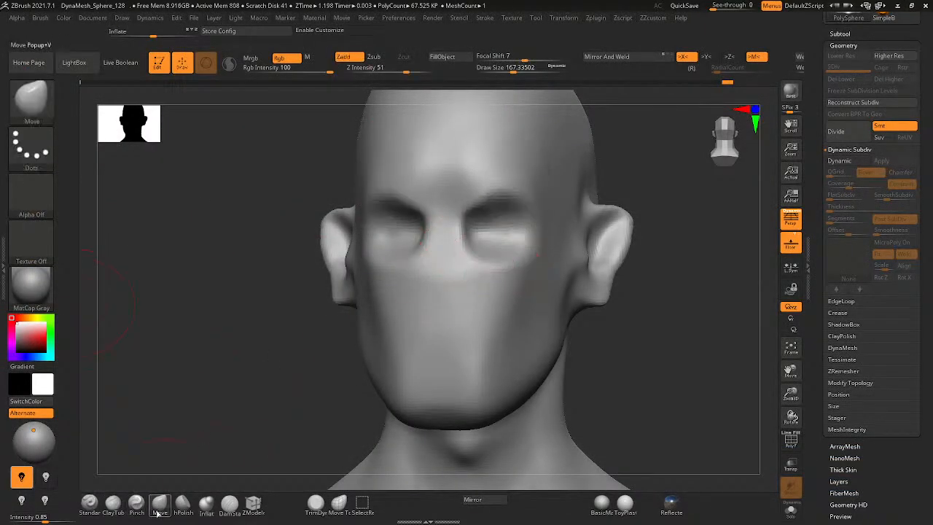
left_click(183, 503)
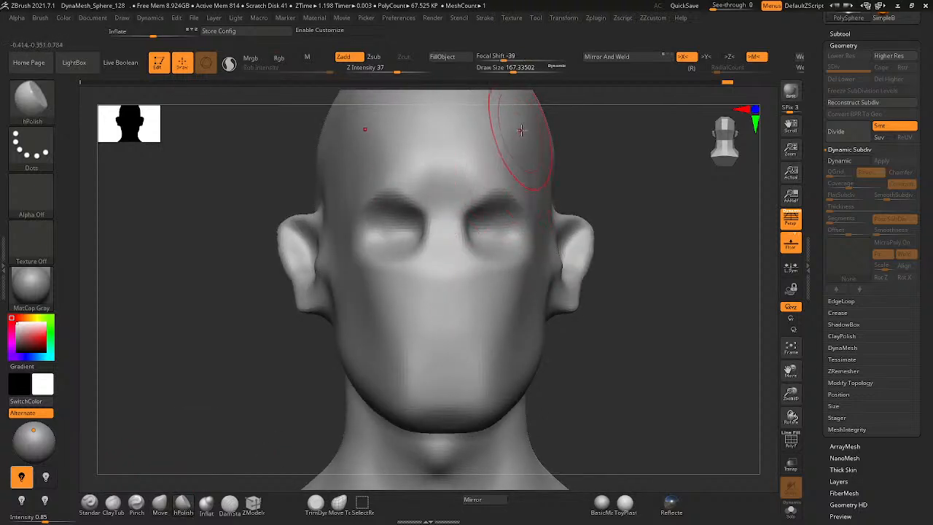
mouse_move(508, 157)
right_mouse_down()
mouse_move(493, 171)
mouse_move(533, 148)
mouse_move(514, 124)
right_mouse_up()
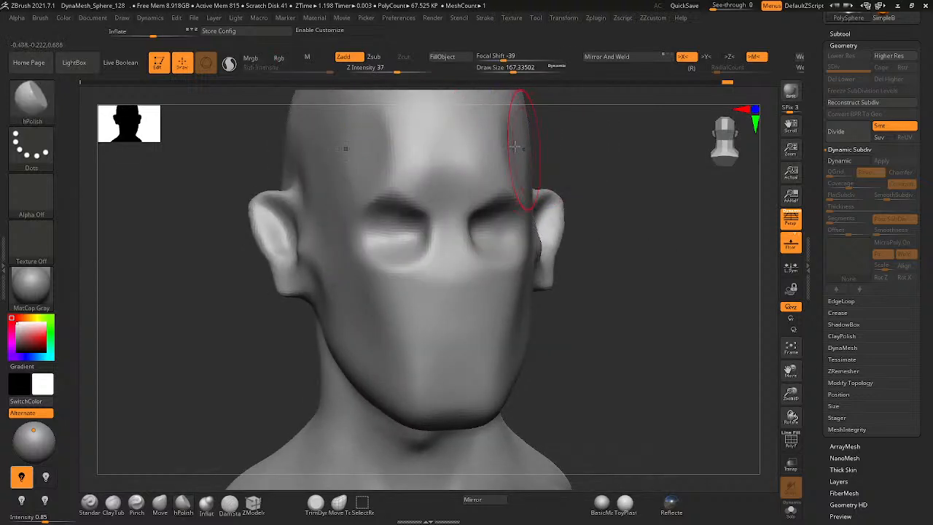
left_click_drag(516, 142, 491, 164)
right_click_drag(495, 169, 511, 132, "shift")
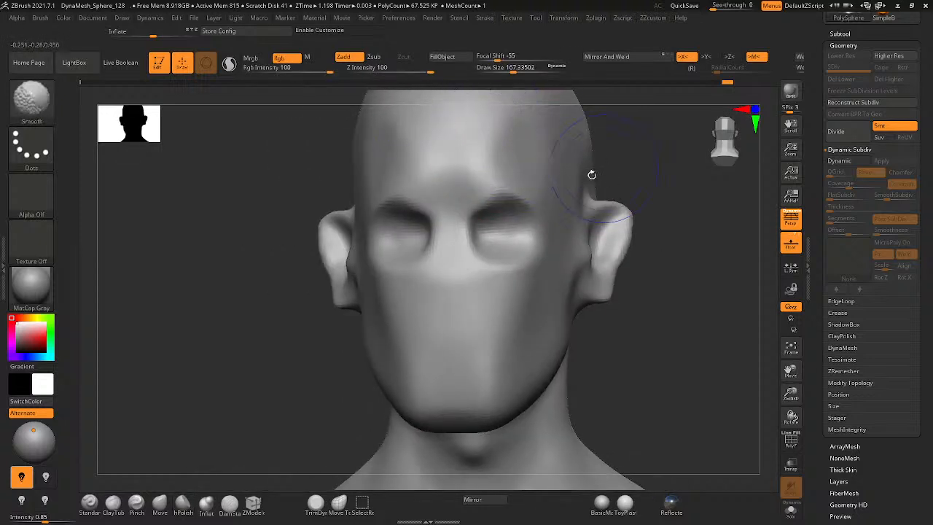
- Smooth the polished planes of the forehead and temples
mouse_move(592, 175)
right_mouse_down()
mouse_move(575, 156)
mouse_move(567, 212)
mouse_move(539, 160)
mouse_move(544, 202)
mouse_move(457, 194)
mouse_move(468, 214)
mouse_move(547, 152)
right_mouse_up()
key("shift")
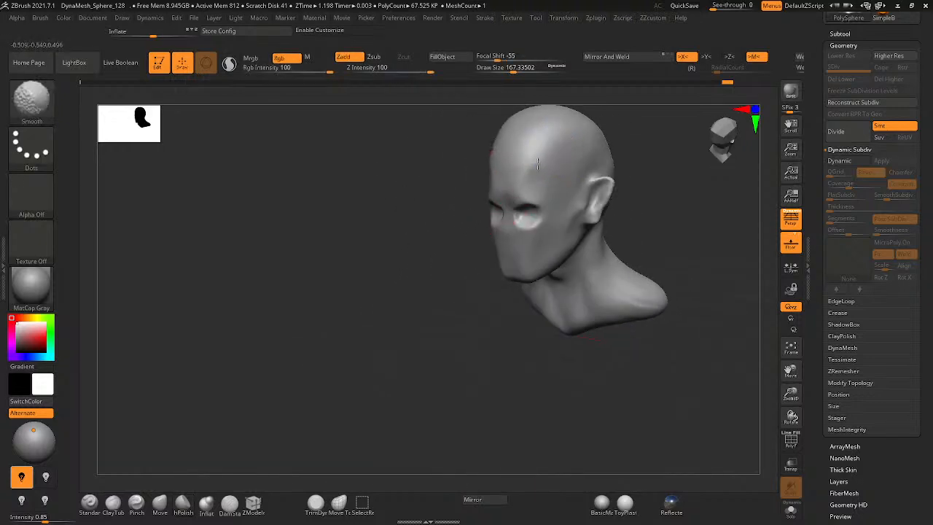
left_click_drag(547, 149, 517, 175, "shift")
mouse_move(523, 173)
right_mouse_down()
mouse_move(559, 182)
mouse_move(566, 154)
right_mouse_up()
mouse_move(517, 326)
right_mouse_down("alt")
mouse_move(538, 214)
mouse_move(511, 255)
mouse_move(514, 235)
right_mouse_up("alt")
right_click_drag(513, 198, 500, 217, "ctrl")
right_click_drag(491, 182, 478, 278, "alt")
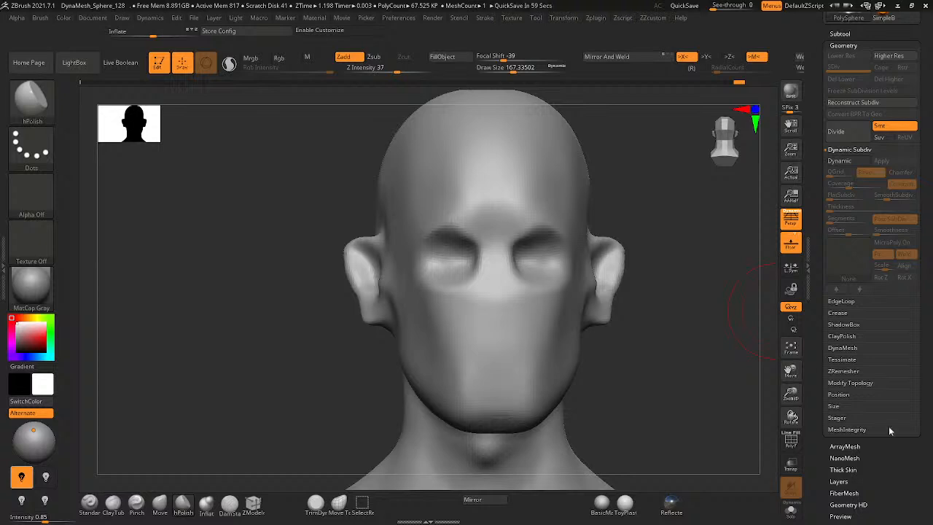
- Soften the outer forehead above the brow and set the hPolish draw size to about 77
right_click_drag(565, 221, 576, 175)
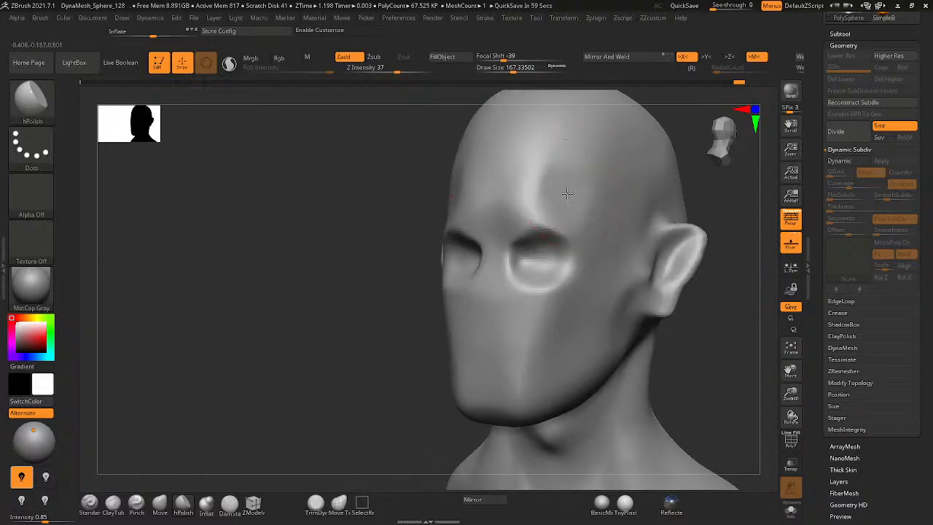
mouse_move(567, 194)
left_mouse_down("shift")
mouse_move(576, 204)
mouse_move(547, 185)
mouse_move(568, 186)
left_mouse_up("shift")
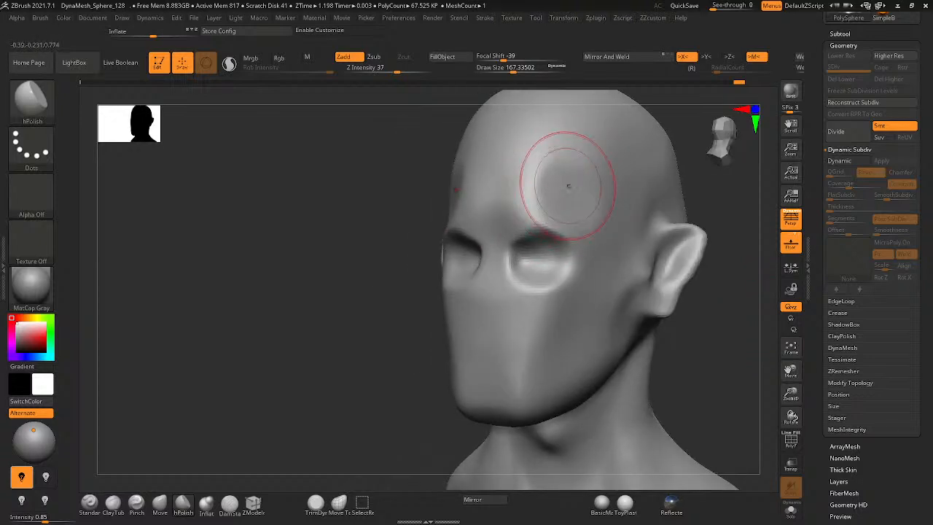
left_click_drag(598, 215, 583, 167, "shift")
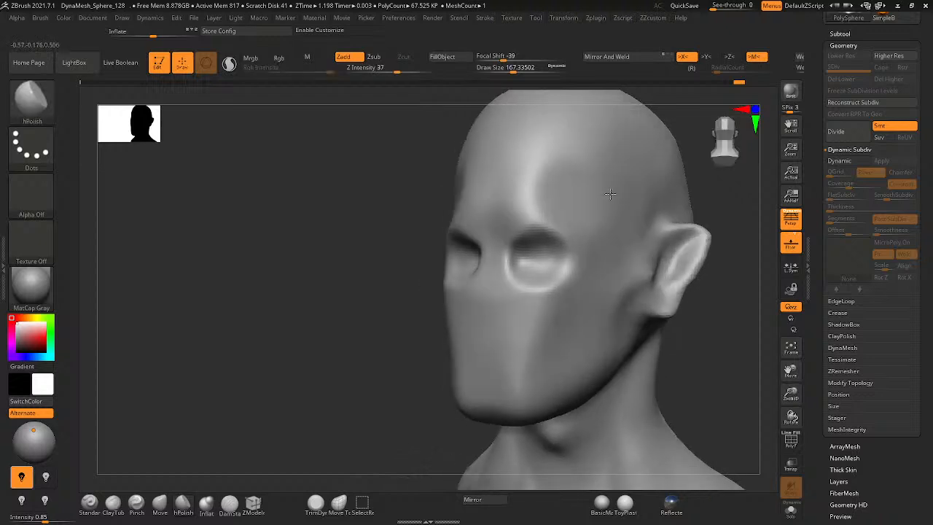
key("space")
key("space")
left_click_drag(557, 195, 545, 196)
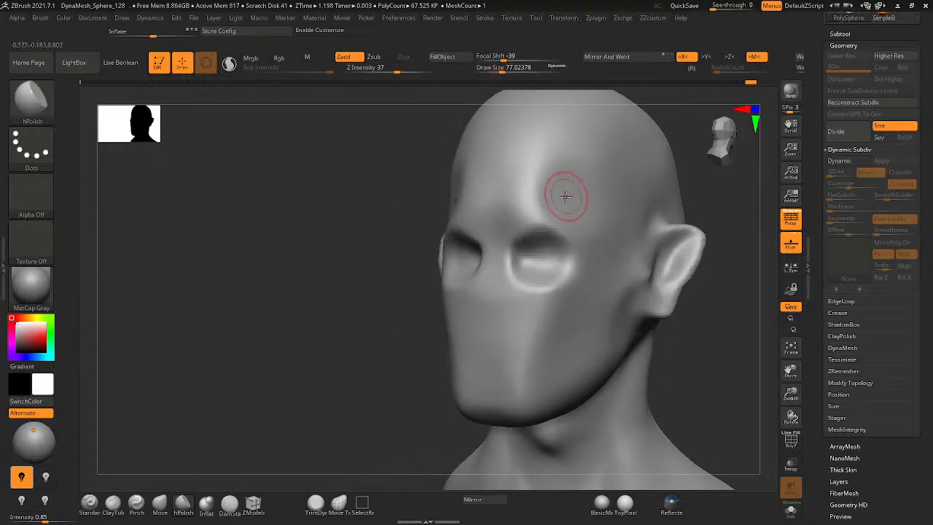
- Switch to the Standard brush and set its draw size to about 41
left_click(92, 509)
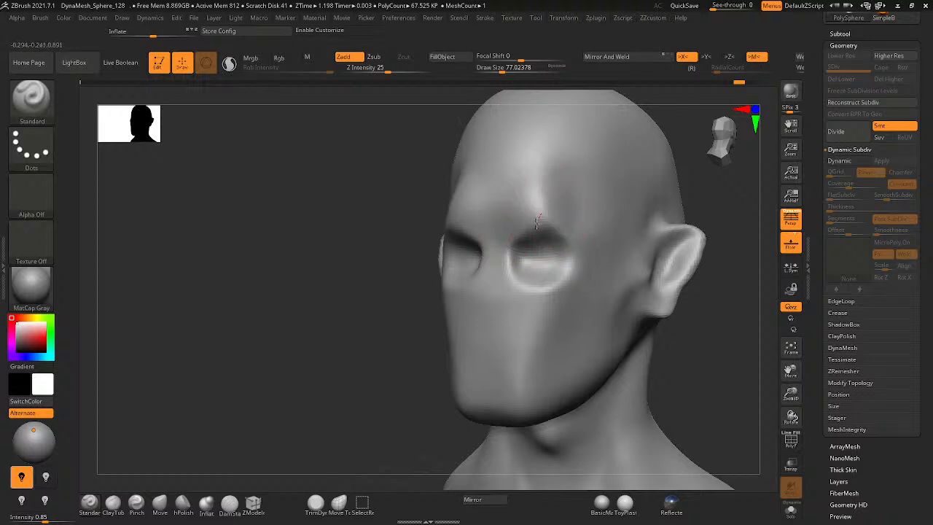
key("space")
left_click_drag(593, 201, 576, 201)
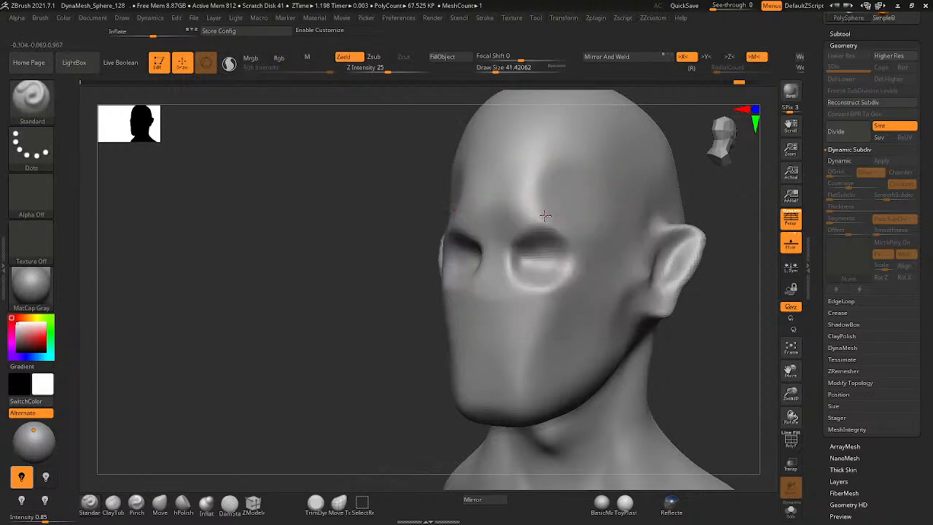
key("shift")
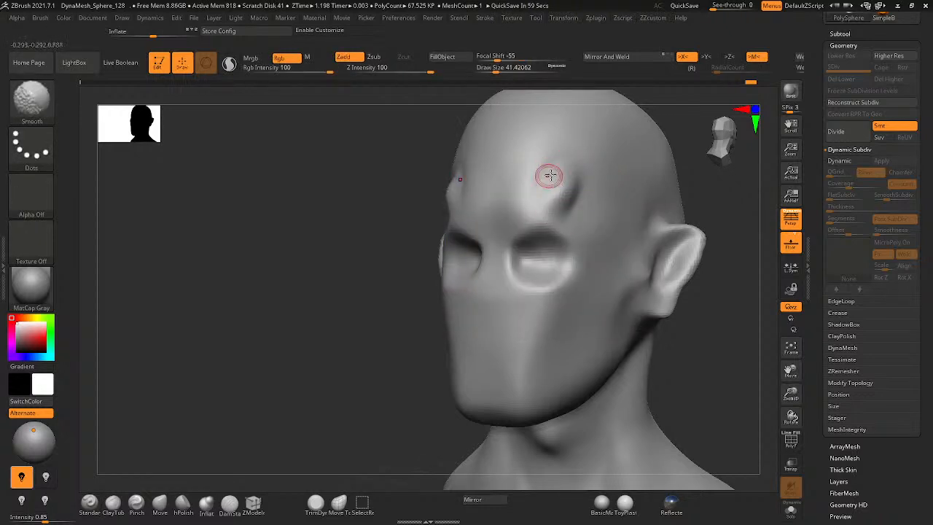
mouse_move(549, 175)
left_mouse_down("shift")
mouse_move(574, 178)
mouse_move(578, 213)
left_mouse_up("shift")
left_click_drag(554, 179, 568, 212, "shift")
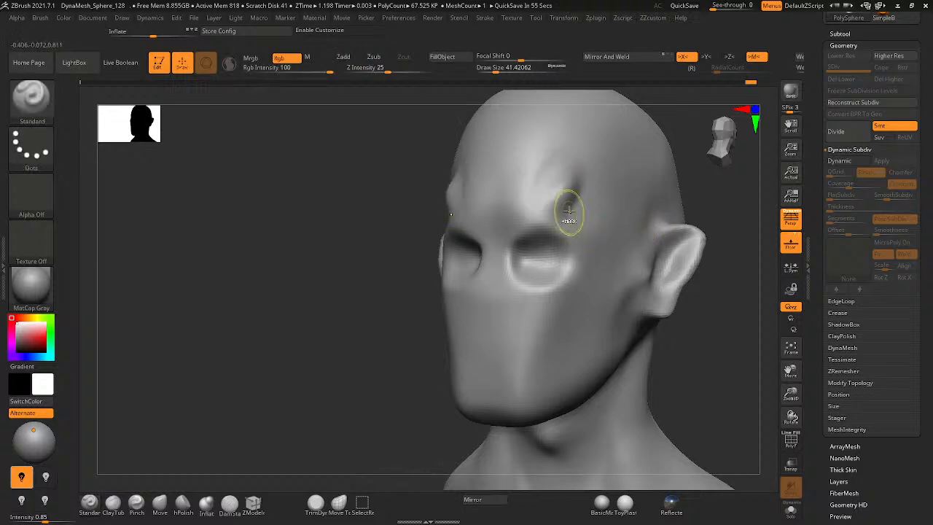
right_click_drag(550, 214, 565, 214, "shift")
key("ctrl+z")
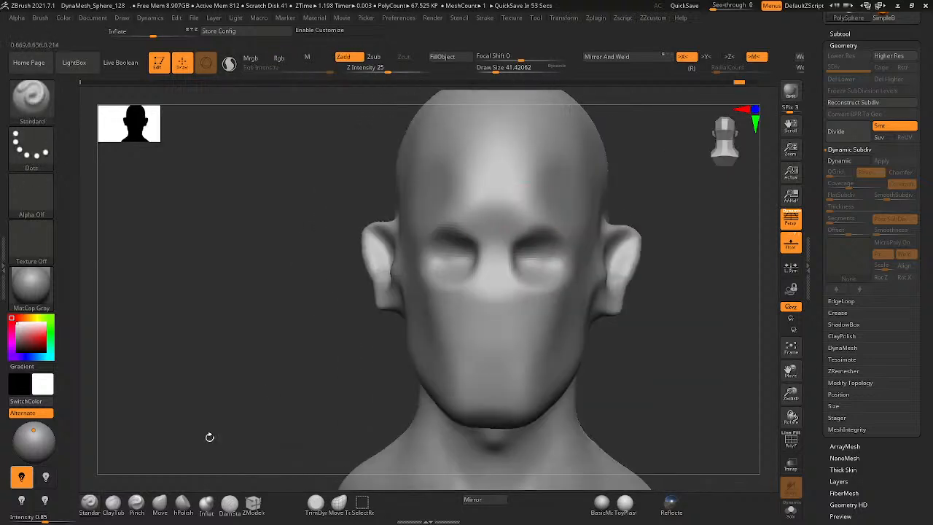
left_click(159, 504)
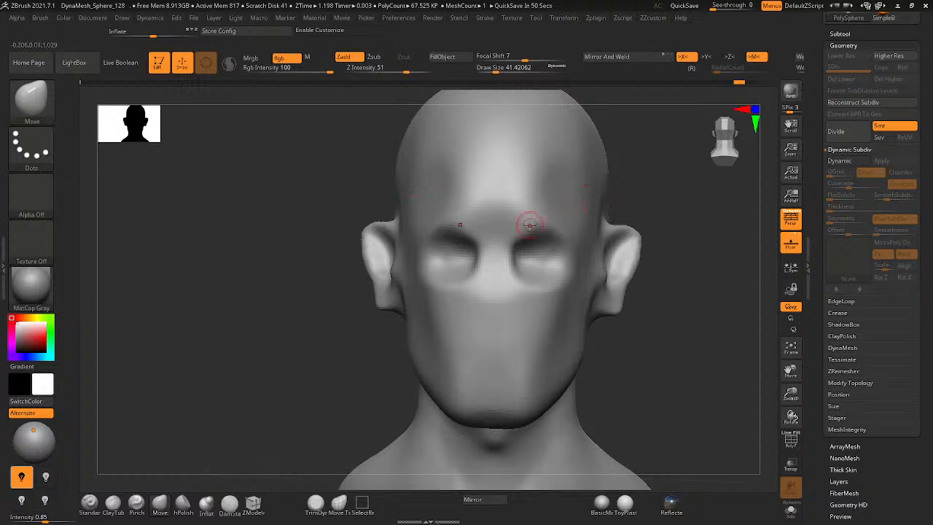
left_click_drag(529, 225, 551, 172)
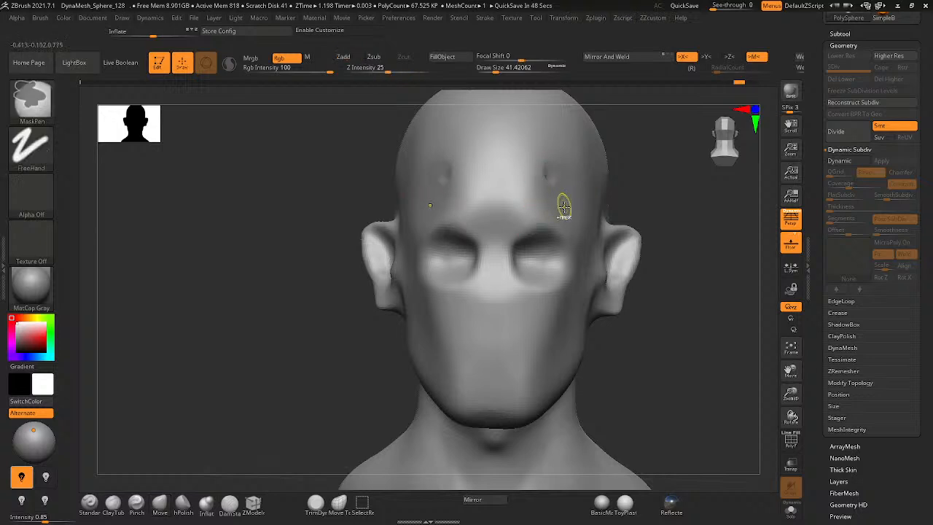
- Sculpt the side edges of the forehead above the brows with the ClayBuildup brush and smooth the strokes
left_click(41, 108)
left_click(138, 110)
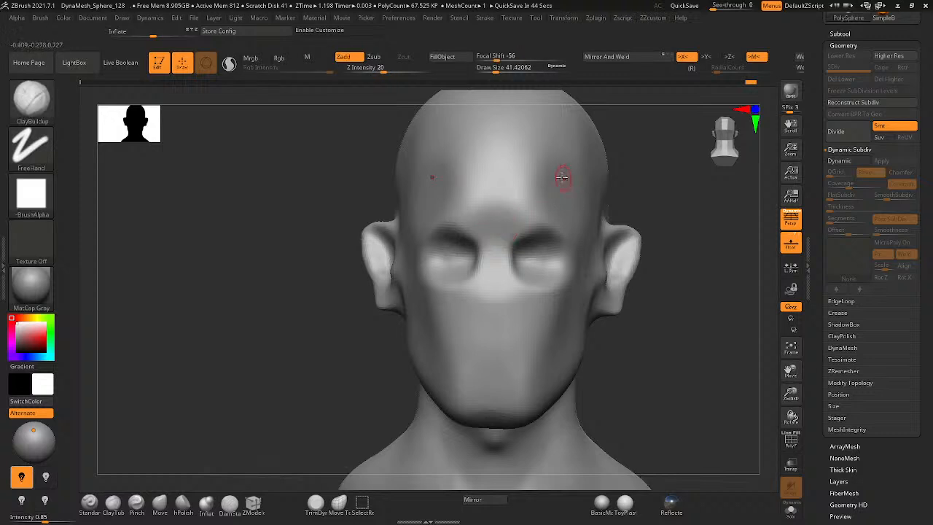
mouse_move(557, 178)
left_mouse_down()
mouse_move(522, 219)
mouse_move(547, 185)
left_mouse_up()
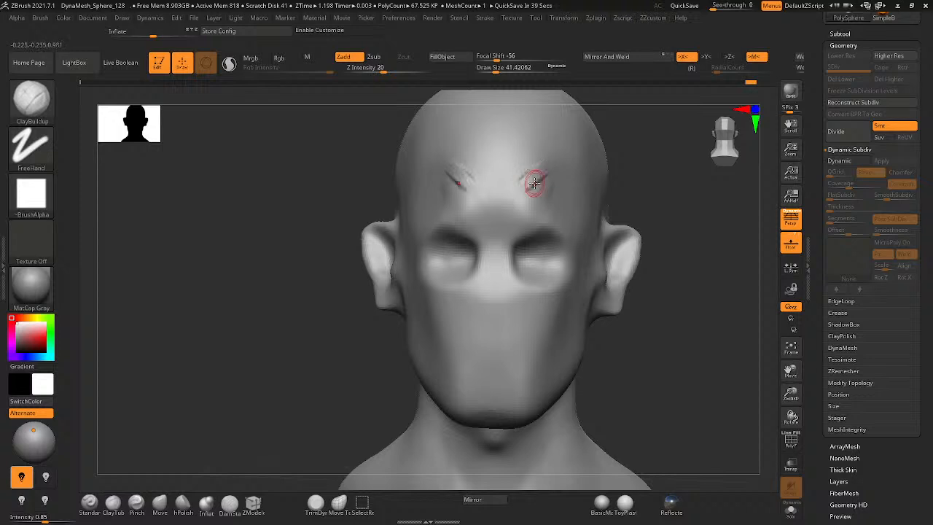
key("shift")
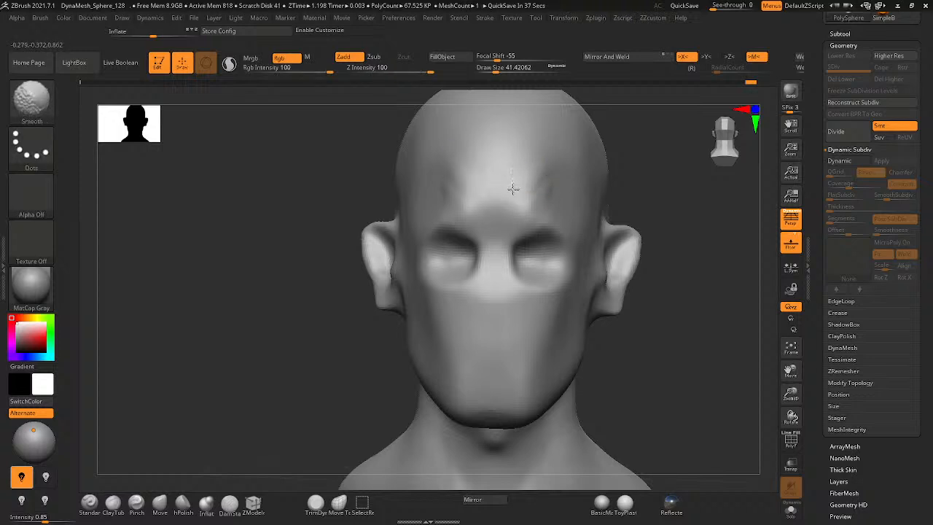
mouse_move(513, 189)
left_mouse_down("shift")
mouse_move(481, 177)
mouse_move(438, 210)
left_mouse_up("shift")
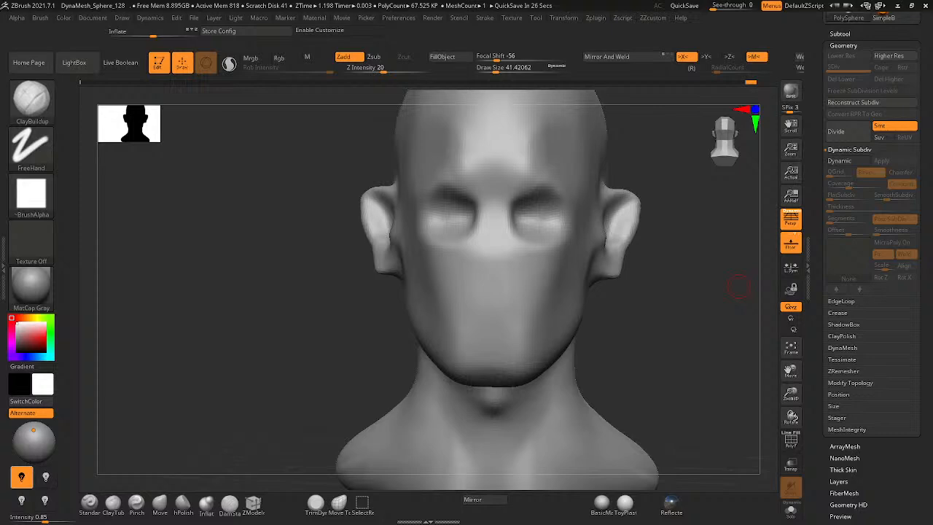
- Carve the cheek planes from the eye sockets down beside the muzzle with ClayBuildup at a draw size of about 87
left_click(36, 113)
right_click_drag(532, 265, 461, 239, "alt")
key("space")
mouse_move(461, 240)
left_mouse_down()
mouse_move(469, 240)
mouse_move(452, 277)
left_mouse_up()
key("ctrl+z")
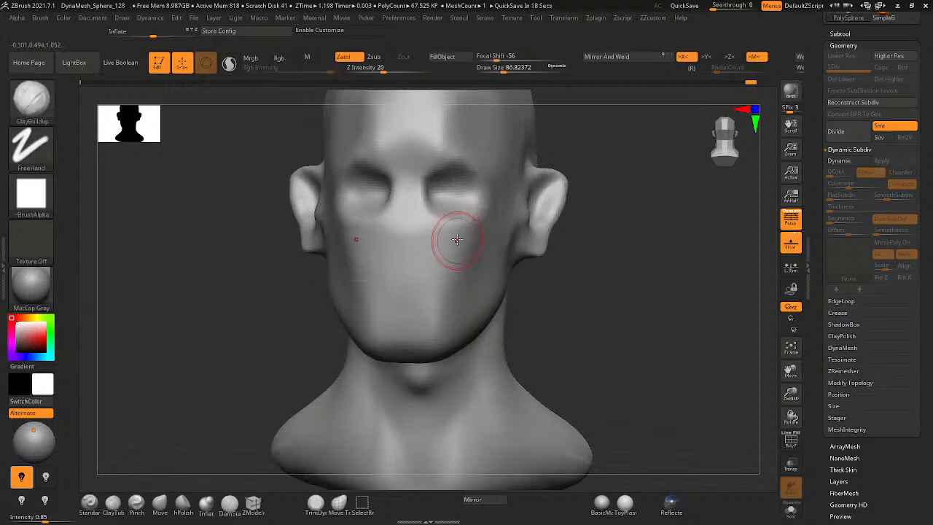
mouse_move(448, 219)
left_mouse_down()
mouse_move(464, 286)
mouse_move(471, 225)
mouse_move(451, 237)
mouse_move(463, 252)
mouse_move(467, 306)
mouse_move(448, 230)
left_mouse_up()
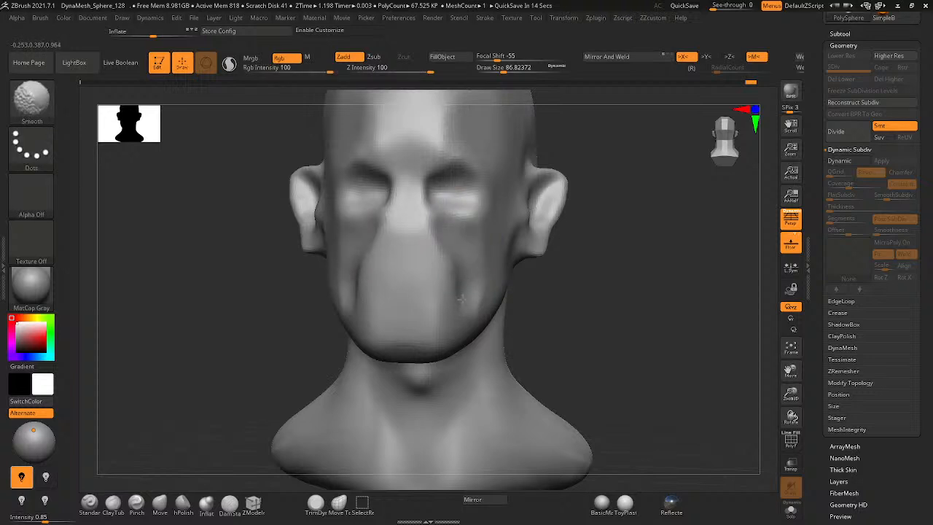
- Smooth the carved cheek planes from beneath the eye sockets down to the jaw
left_click_drag(462, 299, 463, 290, "shift")
right_click_drag(464, 290, 455, 256)
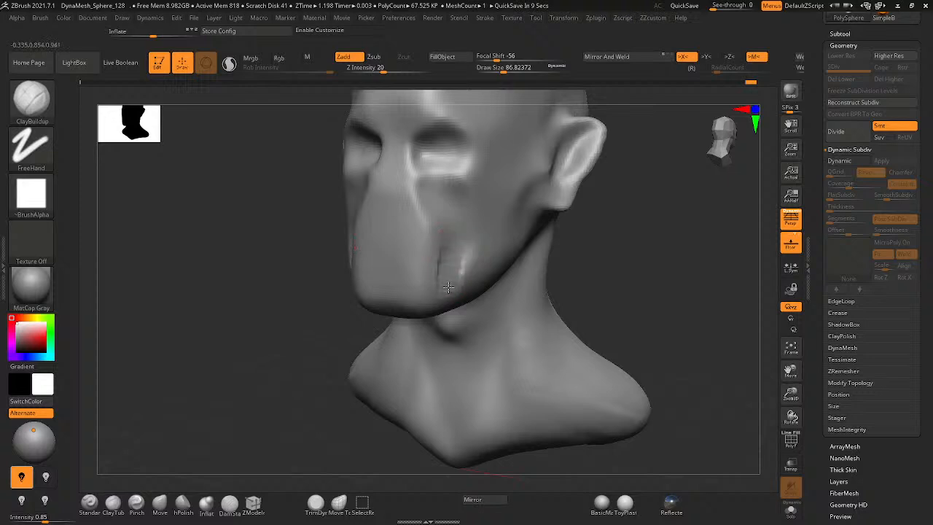
left_click_drag(454, 255, 441, 284, "shift")
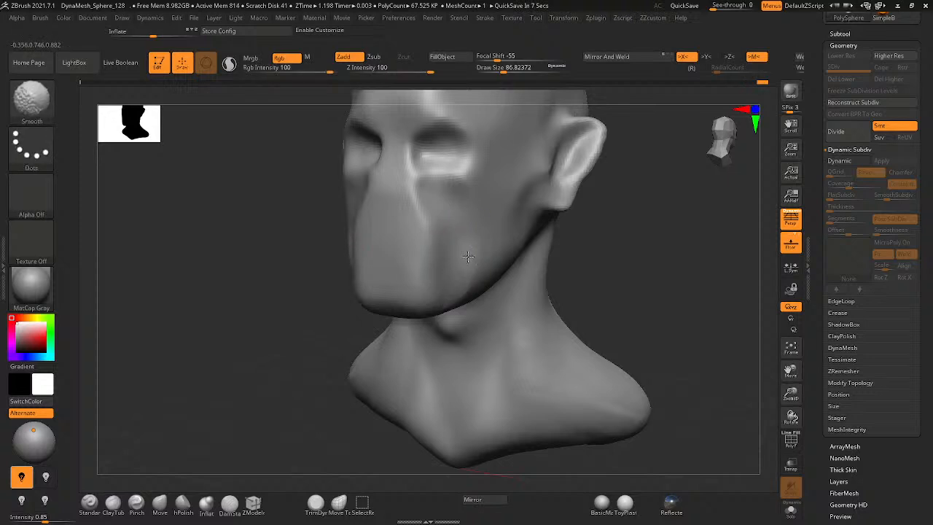
right_click_drag(437, 182, 421, 192)
left_click_drag(420, 191, 438, 179, "shift")
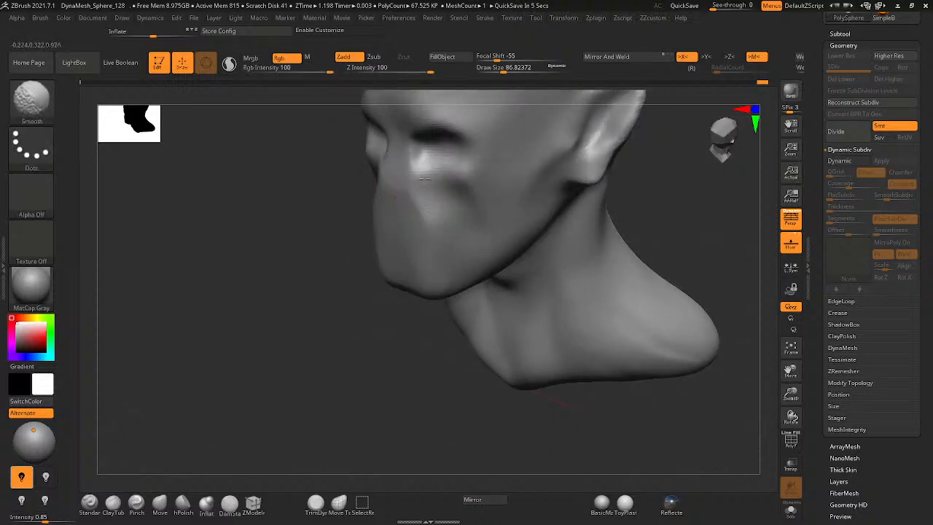
right_click_drag(438, 178, 502, 164)
right_click_drag(476, 194, 408, 208)
right_click_drag(408, 207, 606, 156)
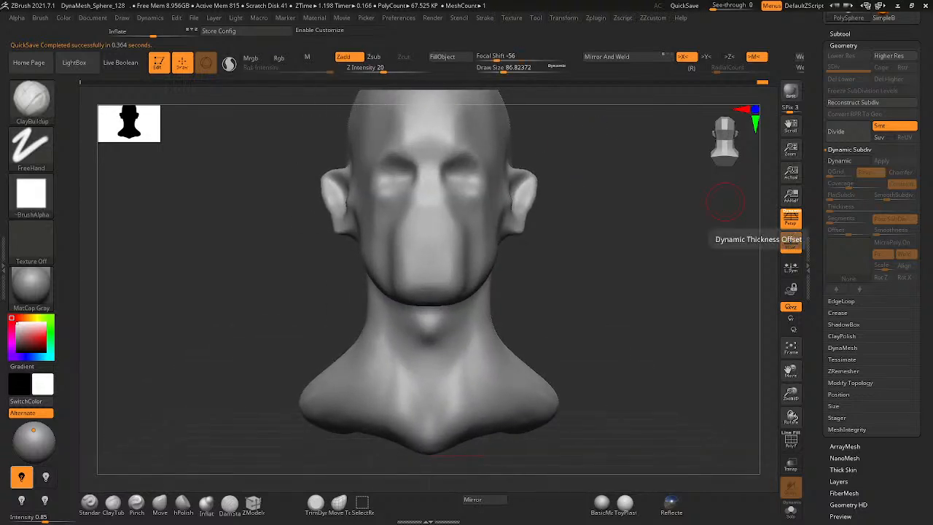
- Smooth the transition between the inner eye sockets and the sides of the nose
left_click(791, 240)
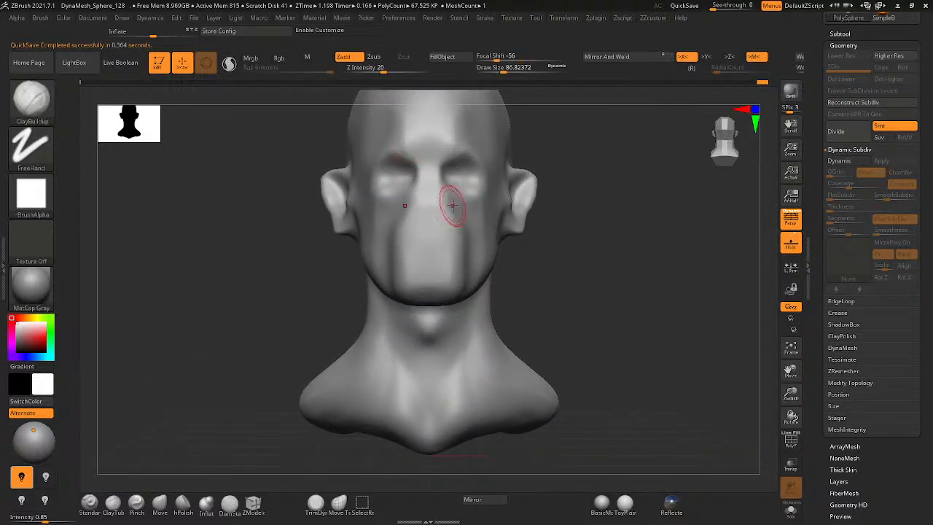
key("shift")
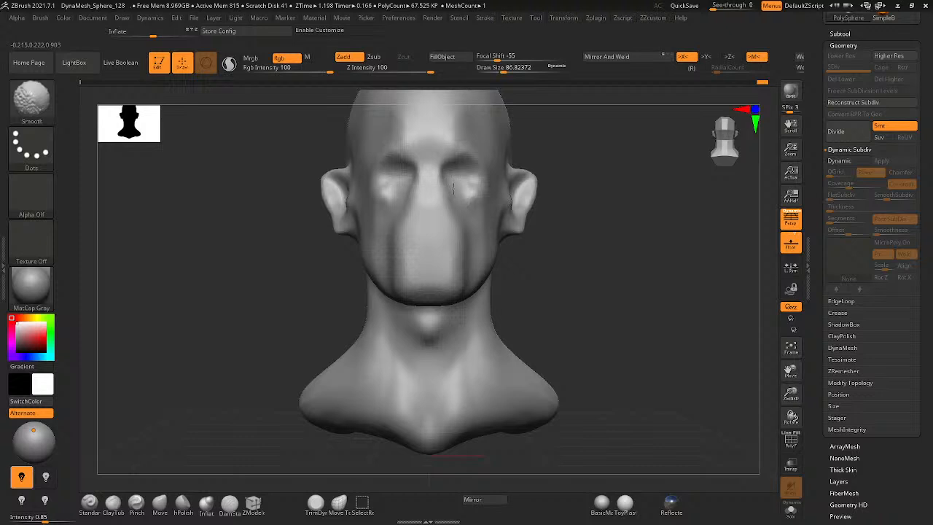
right_click_drag(453, 188, 509, 240)
key("shift")
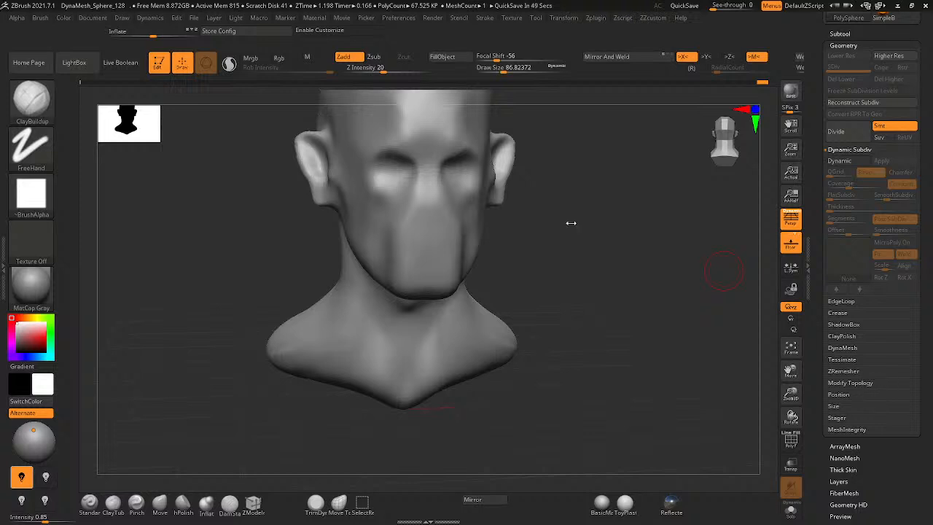
- Carve and smooth a crease below the eye sockets with ClayBuildup at draw size about 51 and focal shift -51
right_click_drag(475, 169, 655, 82)
mouse_move(468, 206)
right_mouse_down("alt")
mouse_move(520, 177)
mouse_move(491, 209)
mouse_move(513, 183)
right_mouse_up("alt")
key("space")
mouse_move(481, 214)
left_mouse_down()
mouse_move(466, 242)
mouse_move(484, 229)
mouse_move(472, 239)
mouse_move(446, 238)
mouse_move(511, 290)
left_mouse_up()
mouse_move(477, 255)
left_mouse_down()
mouse_move(510, 287)
mouse_move(503, 296)
left_mouse_up()
right_click_drag(525, 277, 469, 244)
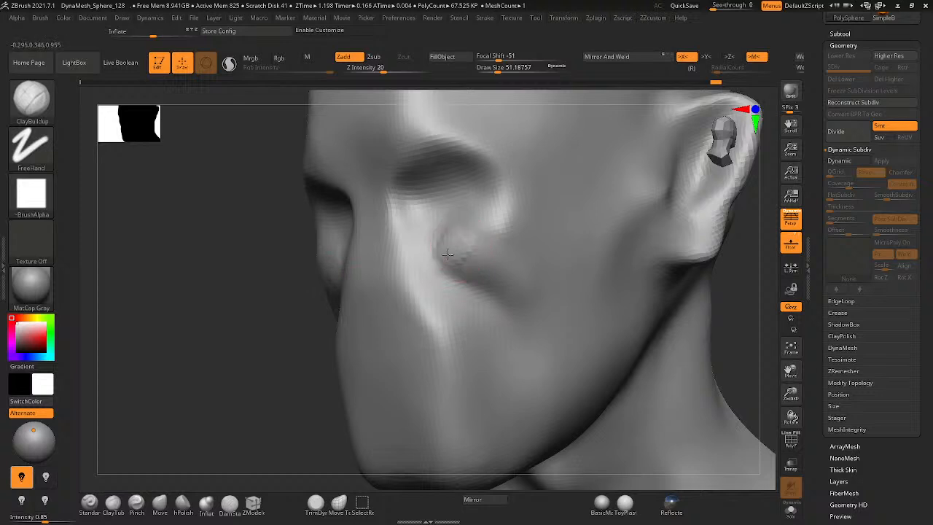
mouse_move(438, 257)
left_mouse_down("shift")
mouse_move(498, 260)
mouse_move(467, 252)
mouse_move(464, 281)
mouse_move(522, 312)
left_mouse_up("shift")
key("ctrl+z")
key("ctrl+z")
mouse_move(455, 267)
left_mouse_down()
mouse_move(460, 291)
mouse_move(446, 294)
left_mouse_up()
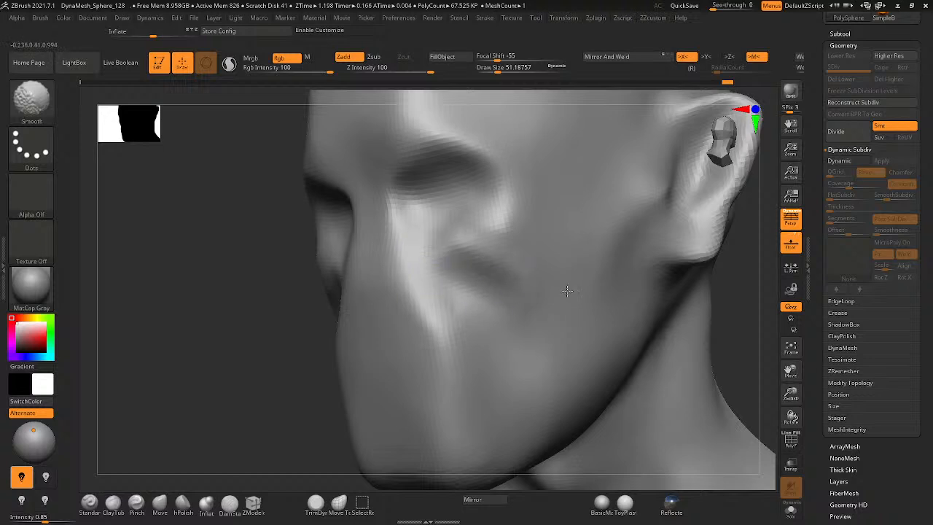
mouse_move(567, 290)
right_mouse_down()
mouse_move(532, 292)
mouse_move(458, 260)
mouse_move(477, 289)
mouse_move(508, 271)
mouse_move(493, 256)
mouse_move(481, 310)
right_mouse_up()
- Shape the inside and rims of the eye sockets under the brow with ClayBuildup strokes and smooth them
right_click_drag(474, 250, 505, 277, "ctrl")
right_click_drag(576, 201, 516, 227, "ctrl")
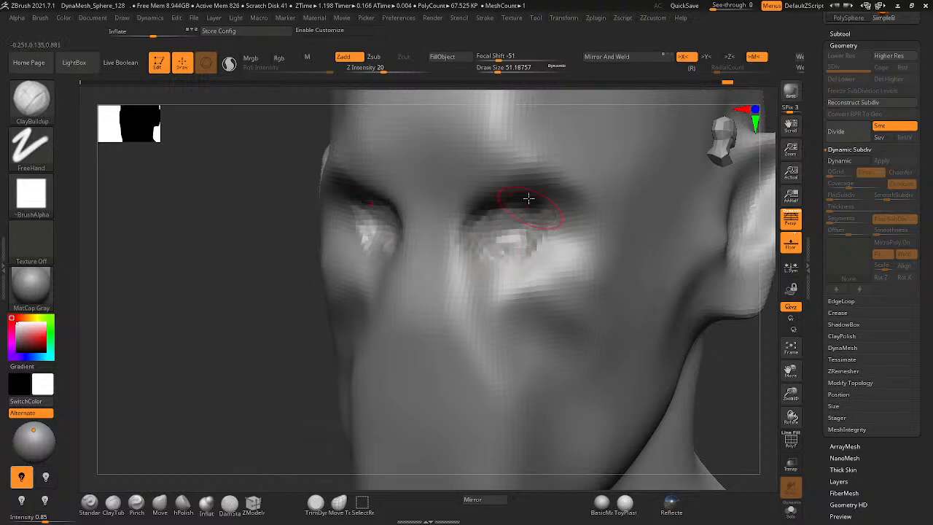
left_click_drag(528, 212, 508, 236, "shift")
mouse_move(526, 167)
left_mouse_down()
mouse_move(477, 204)
mouse_move(471, 235)
left_mouse_up()
key("ctrl+z")
mouse_move(499, 192)
left_mouse_down()
mouse_move(503, 182)
mouse_move(465, 229)
left_mouse_up()
mouse_move(498, 281)
right_mouse_down()
mouse_move(520, 221)
mouse_move(538, 213)
right_mouse_up()
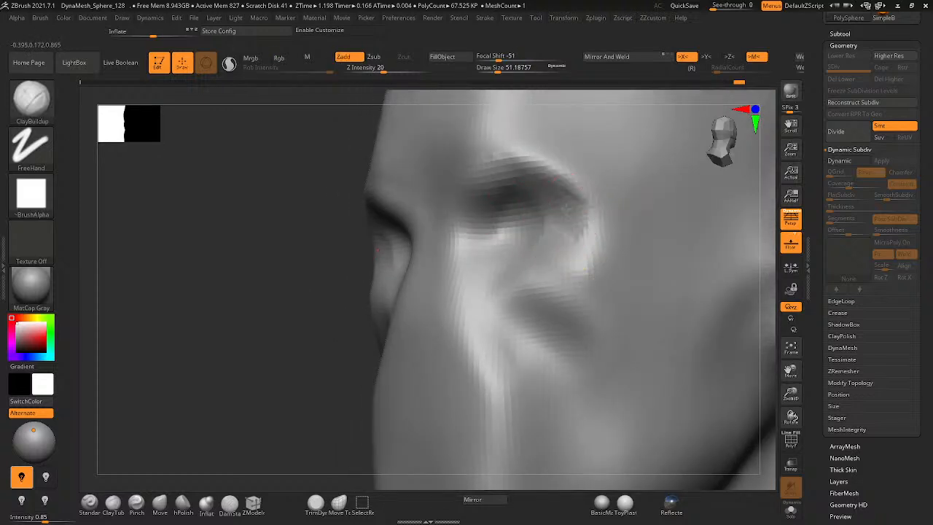
left_click_drag(547, 238, 555, 204, "shift")
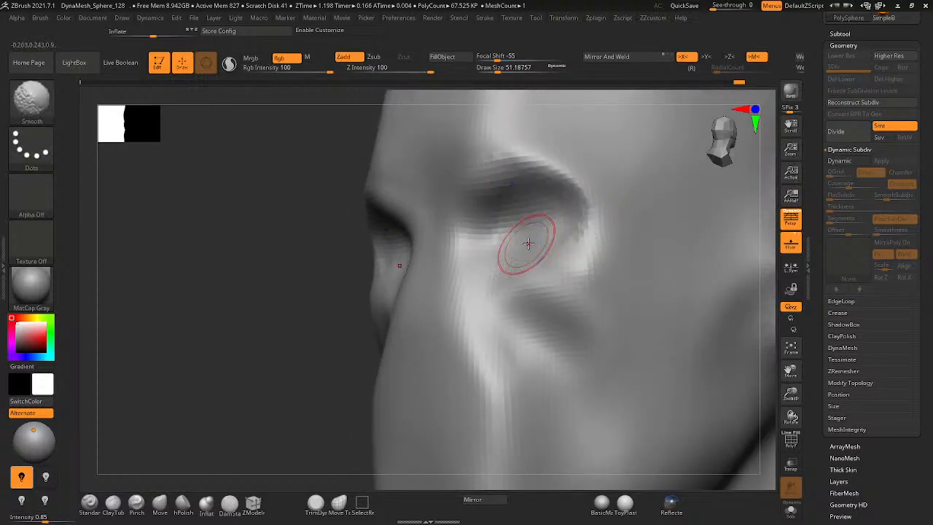
mouse_move(528, 244)
right_mouse_down()
mouse_move(575, 263)
mouse_move(553, 241)
mouse_move(483, 209)
mouse_move(495, 198)
mouse_move(483, 192)
mouse_move(528, 160)
mouse_move(531, 193)
mouse_move(488, 194)
mouse_move(557, 218)
mouse_move(554, 230)
mouse_move(540, 212)
mouse_move(592, 219)
right_mouse_up()
mouse_move(518, 227)
right_mouse_down()
mouse_move(575, 233)
mouse_move(551, 317)
mouse_move(531, 260)
mouse_move(483, 228)
mouse_move(528, 252)
mouse_move(702, 307)
right_mouse_up()
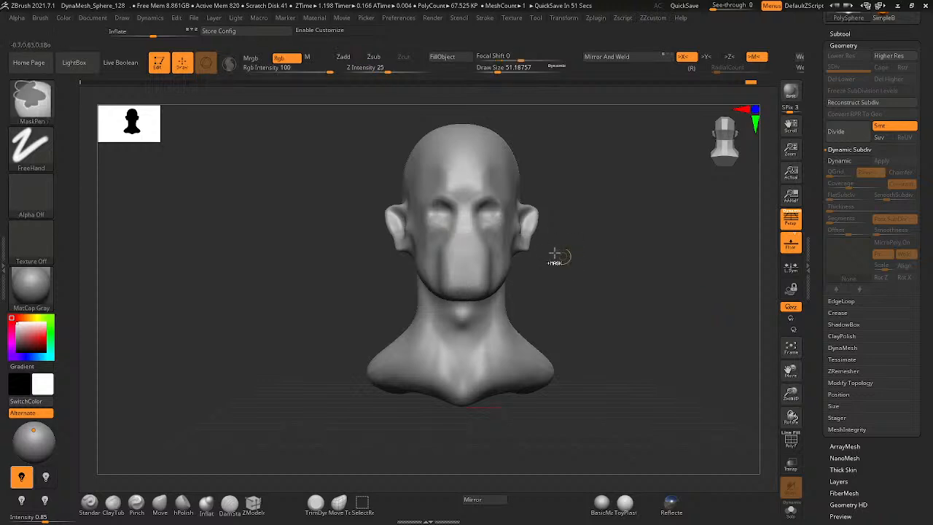
- Set the ClayBuildup draw size to about 108 for working on the side of the cheek
mouse_move(558, 258)
left_mouse_down()
mouse_move(441, 264)
mouse_move(537, 252)
left_mouse_up()
right_click_drag(541, 248, 584, 207, "ctrl")
key("space")
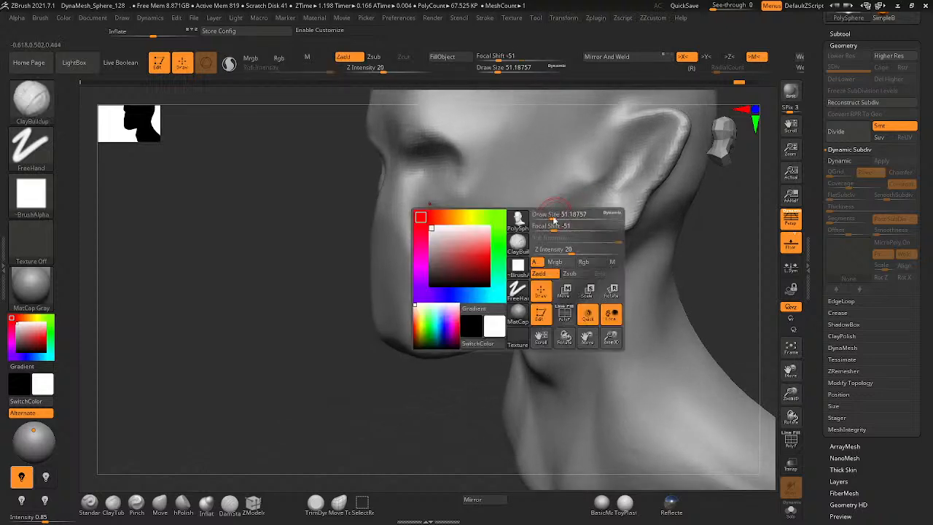
mouse_move(552, 219)
left_mouse_down()
mouse_move(562, 214)
mouse_move(499, 254)
left_mouse_up()
left_click_drag(537, 208, 475, 249, "shift")
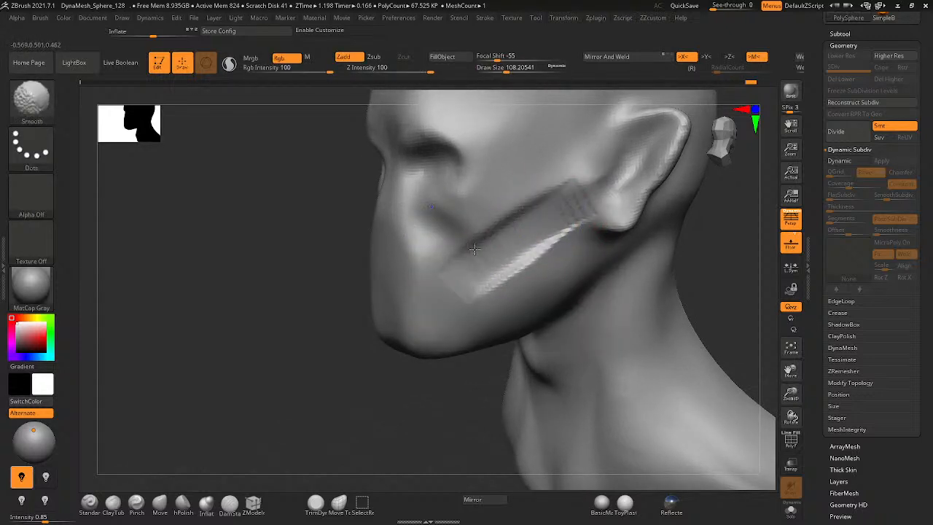
left_click_drag(559, 193, 576, 194, "shift")
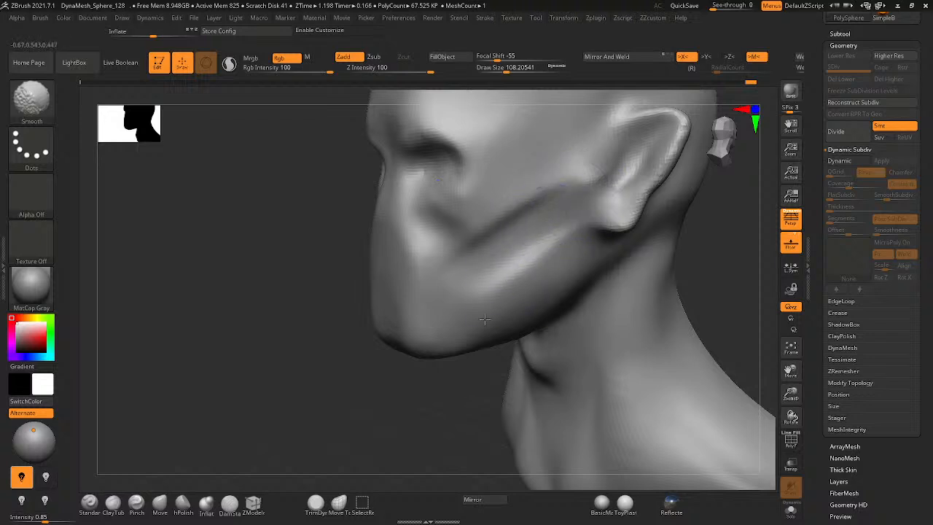
left_click_drag(556, 260, 543, 268)
mouse_move(519, 307)
left_mouse_down("shift")
mouse_move(549, 258)
mouse_move(560, 266)
left_mouse_up("shift")
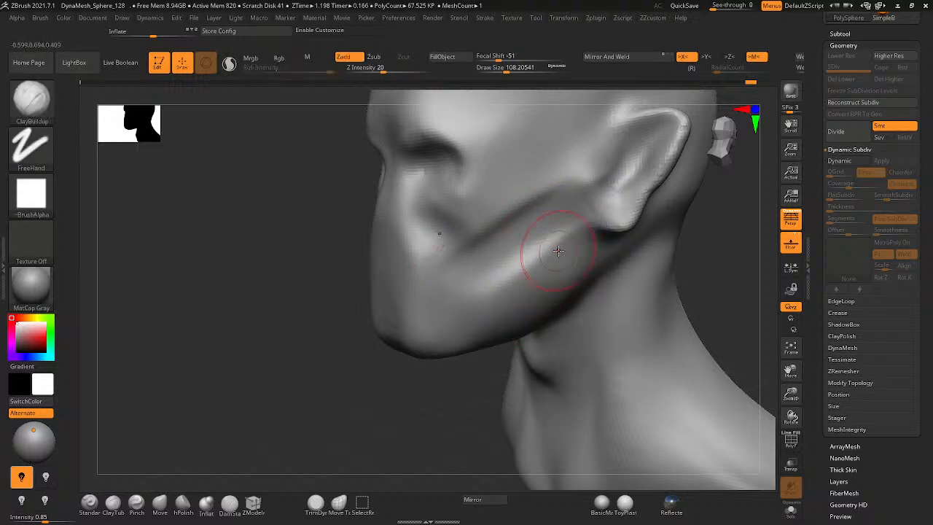
key("ctrl+z")
key("ctrl+z")
key("ctrl+z")
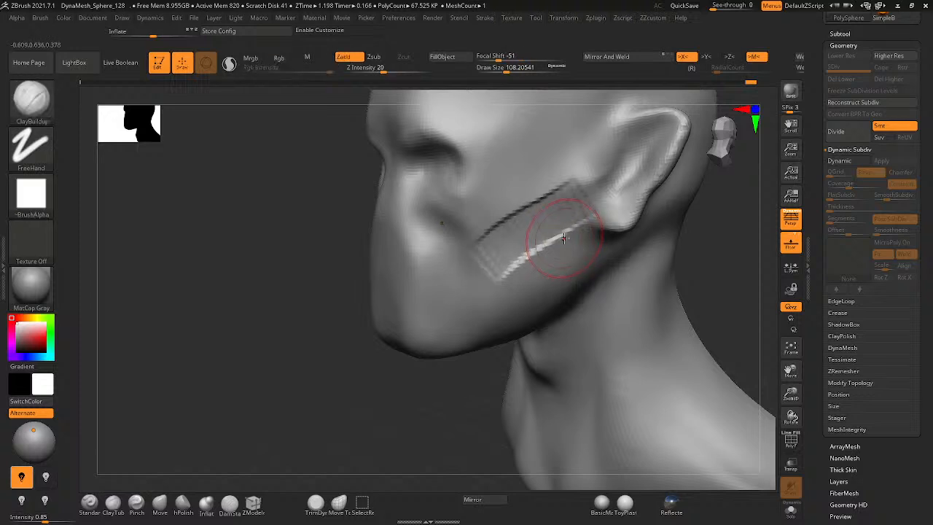
key("ctrl+z")
- Carve the cheek hollow diagonally from the earlobe toward the mouth area and smooth its edges
key("space")
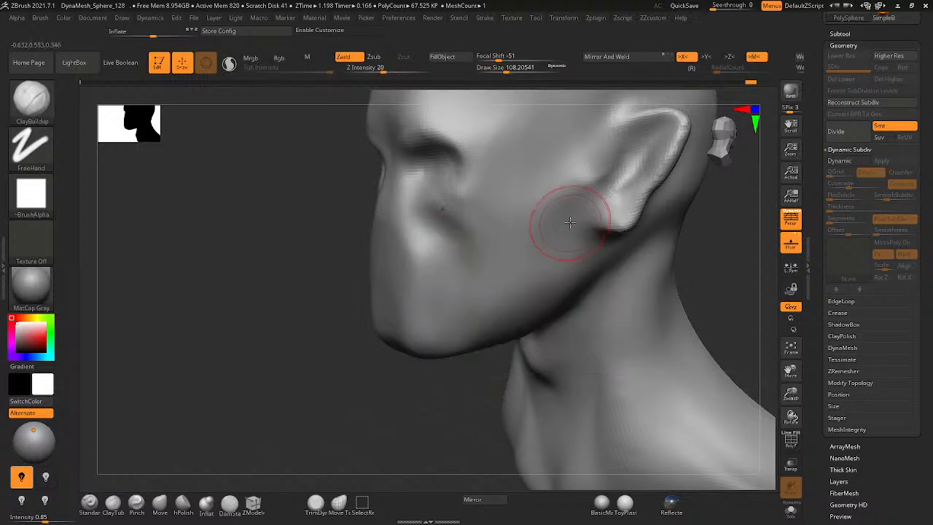
left_click_drag(505, 275, 433, 263)
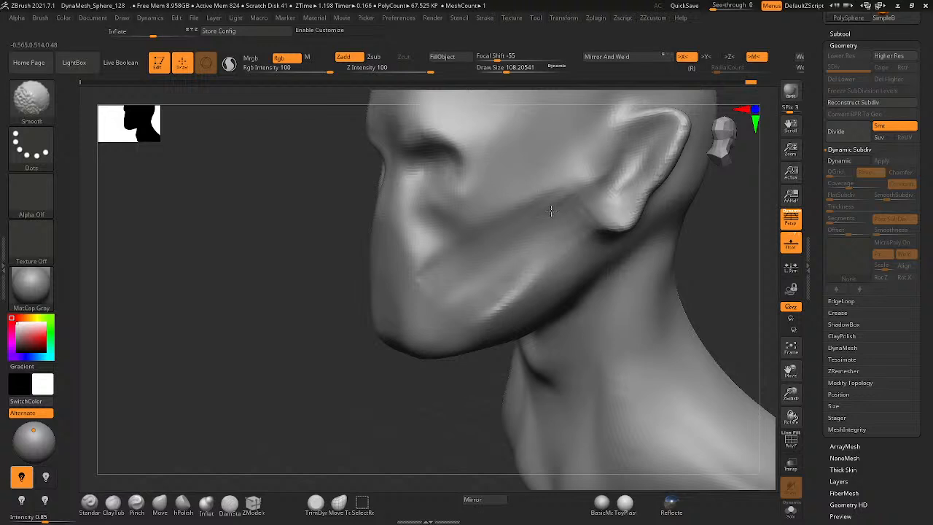
mouse_move(495, 299)
left_mouse_down("shift")
mouse_move(451, 304)
mouse_move(500, 285)
left_mouse_up("shift")
- Build up the cheekbone between the eye socket and the ear and smooth the strokes
mouse_move(500, 285)
right_mouse_down()
mouse_move(573, 241)
mouse_move(547, 208)
right_mouse_up()
left_click_drag(550, 202, 565, 189, "shift")
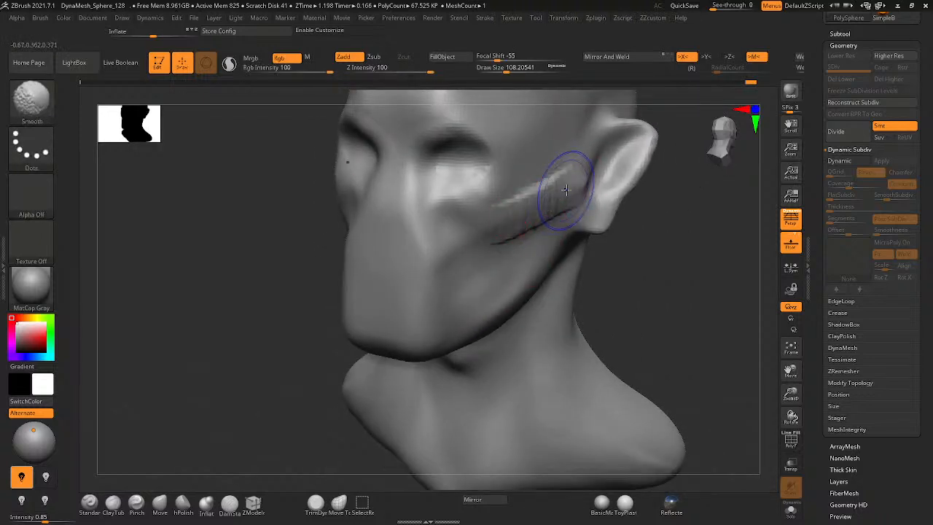
mouse_move(544, 193)
right_mouse_down()
mouse_move(496, 192)
mouse_move(605, 197)
mouse_move(481, 233)
mouse_move(536, 234)
mouse_move(522, 280)
mouse_move(454, 250)
mouse_move(537, 264)
mouse_move(493, 286)
mouse_move(503, 279)
mouse_move(448, 255)
mouse_move(467, 240)
mouse_move(462, 225)
mouse_move(492, 313)
mouse_move(492, 221)
mouse_move(508, 137)
right_mouse_up()
- Switch to the Move brush with a draw size of about 217 and update the head's DynaMesh
mouse_move(491, 218)
right_mouse_down("ctrl")
mouse_move(566, 193)
mouse_move(466, 248)
right_mouse_up("ctrl")
key("space")
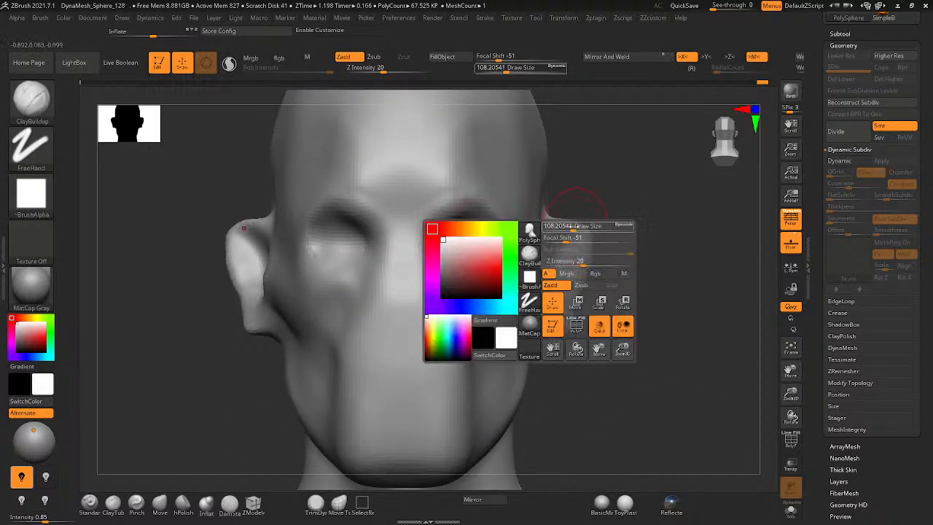
left_click(581, 227)
left_click(160, 502)
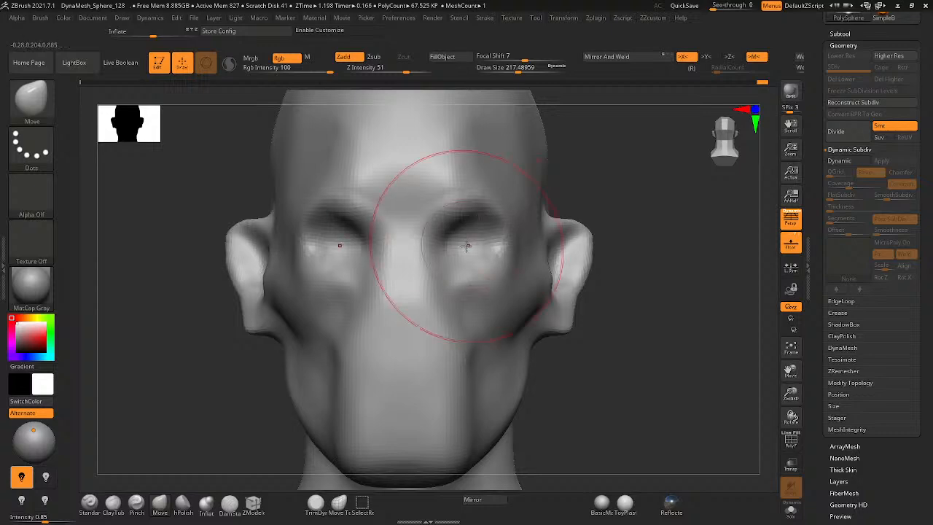
right_click_drag(467, 245, 439, 273)
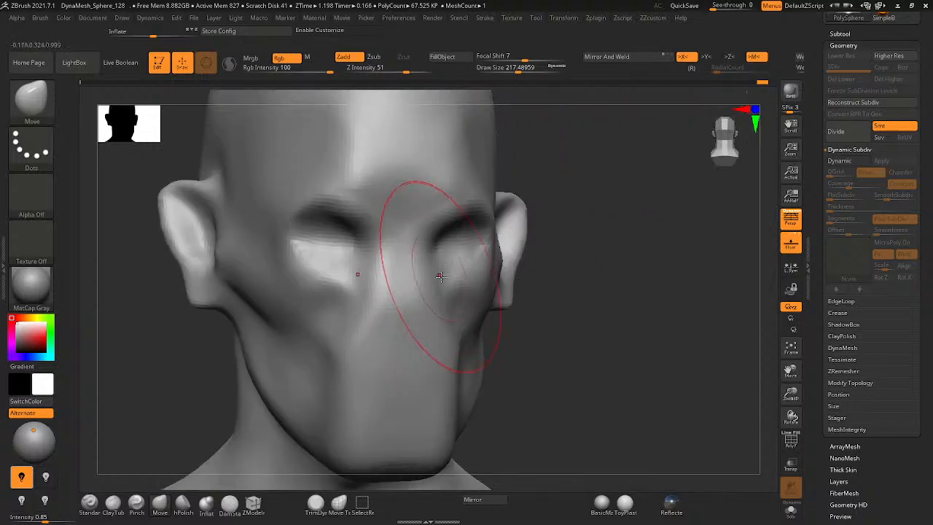
right_click_drag(341, 283, 308, 306, "ctrl")
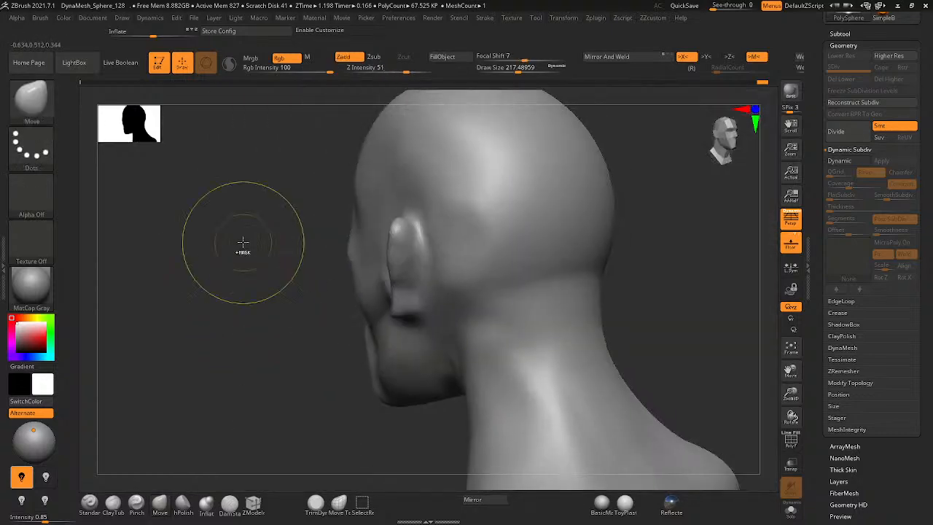
mouse_move(216, 329)
right_mouse_down()
mouse_move(583, 292)
mouse_move(650, 296)
right_mouse_up()
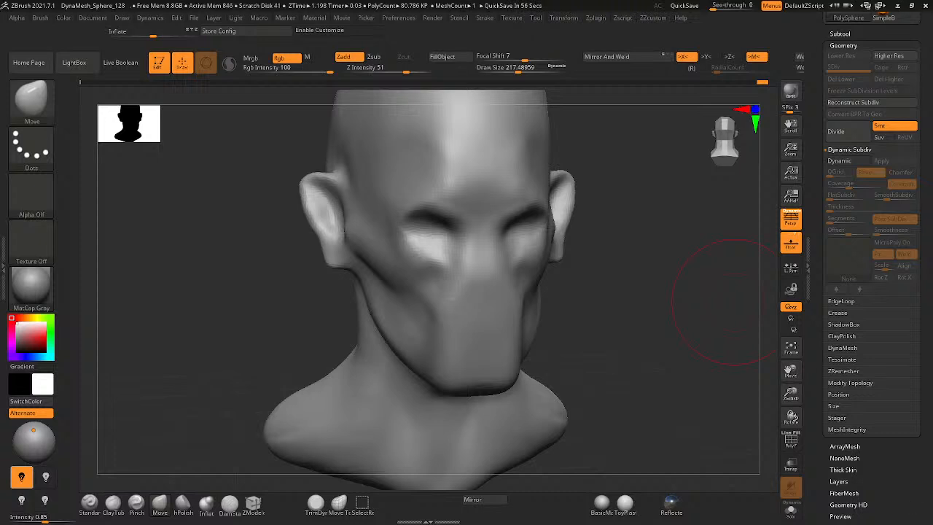
- Carve the hollow above the cheekbone between eye socket and ear with ClayBuildup at draw size about 37 and smooth it
mouse_move(734, 302)
right_mouse_down()
mouse_move(538, 294)
mouse_move(522, 283)
mouse_move(587, 197)
mouse_move(604, 276)
right_mouse_up()
key("space")
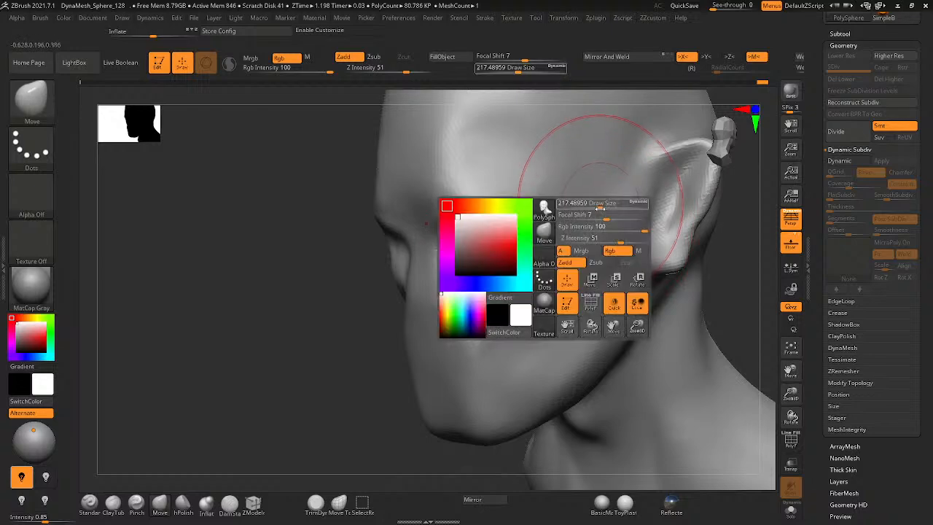
key("ctrl+z")
left_click(26, 98)
left_click(142, 115)
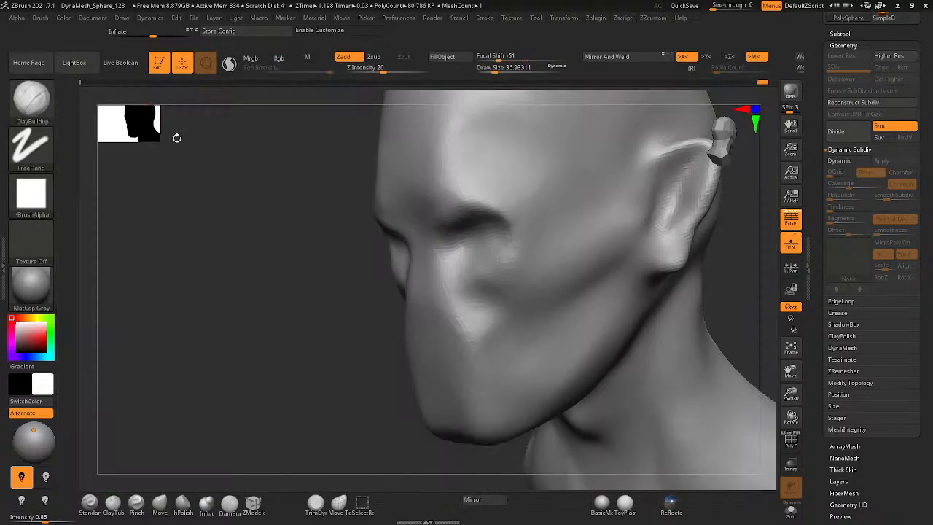
mouse_move(631, 199)
left_mouse_down()
mouse_move(546, 201)
mouse_move(616, 205)
mouse_move(548, 212)
mouse_move(557, 196)
mouse_move(614, 206)
left_mouse_up()
mouse_move(563, 221)
left_mouse_down()
mouse_move(606, 209)
mouse_move(548, 227)
left_mouse_up()
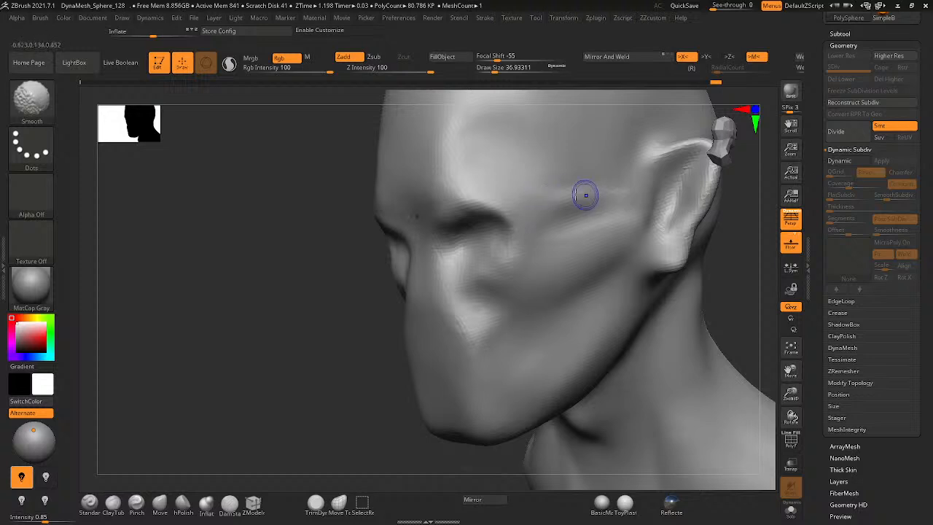
mouse_move(586, 196)
right_mouse_down()
mouse_move(546, 194)
mouse_move(587, 218)
right_mouse_up()
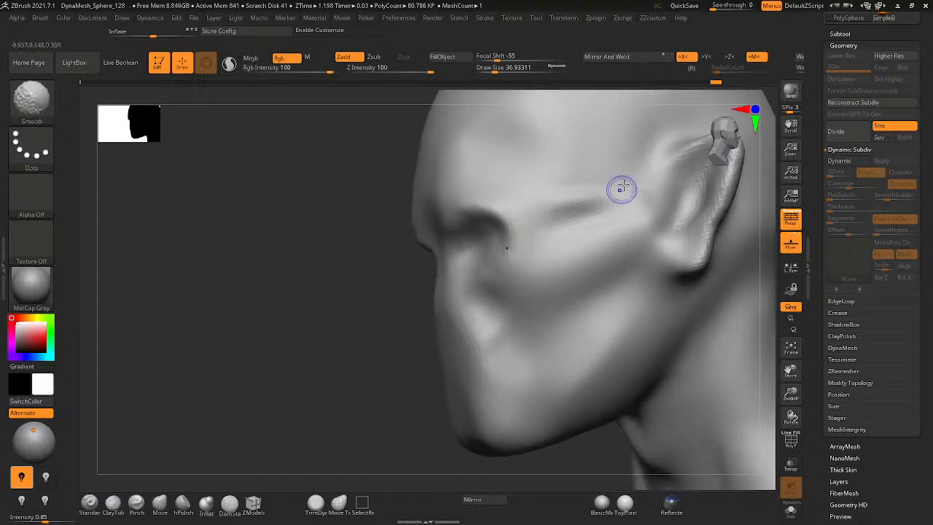
mouse_move(620, 180)
left_mouse_down("shift")
mouse_move(638, 209)
mouse_move(548, 235)
left_mouse_up("shift")
- Deepen the hollow along the upper edge of the cheekbone with another ClayBuildup stroke and soften it
mouse_move(560, 234)
right_mouse_down()
mouse_move(635, 240)
mouse_move(604, 205)
right_mouse_up()
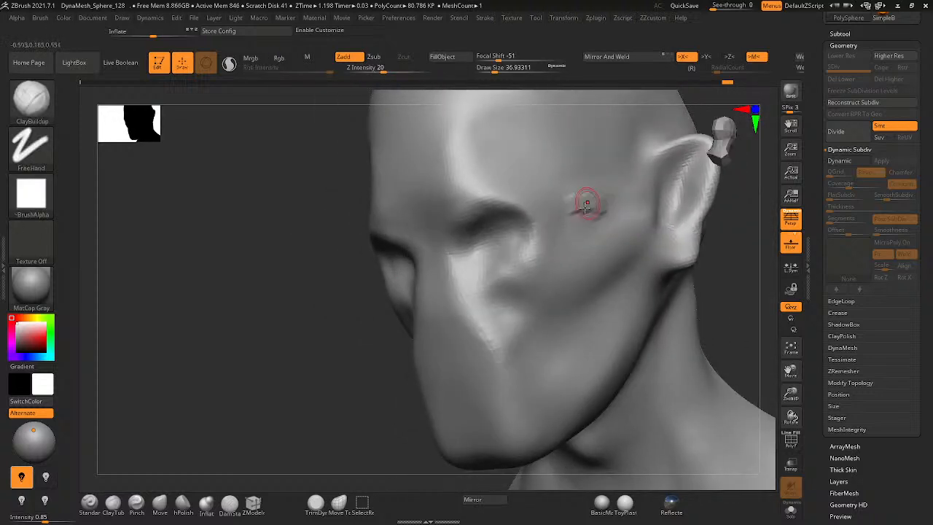
mouse_move(595, 201)
left_mouse_down("shift")
mouse_move(582, 201)
mouse_move(623, 206)
left_mouse_up("shift")
key("shift")
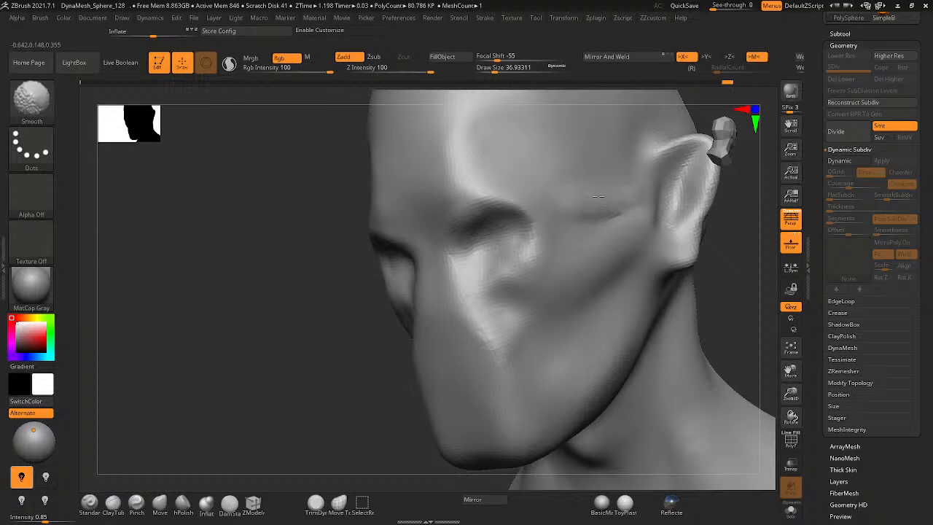
- Sculpt diagonal strokes on both sides of the forehead above the brow at draw size about 65 and smooth them
mouse_move(585, 247)
right_mouse_down()
mouse_move(591, 229)
mouse_move(570, 325)
mouse_move(618, 289)
mouse_move(571, 287)
mouse_move(602, 272)
mouse_move(616, 291)
mouse_move(583, 299)
mouse_move(561, 247)
mouse_move(576, 218)
mouse_move(566, 201)
mouse_move(461, 194)
mouse_move(463, 208)
mouse_move(474, 197)
mouse_move(437, 195)
mouse_move(402, 178)
right_mouse_up()
key("shift")
right_click_drag(400, 239, 480, 276, "alt")
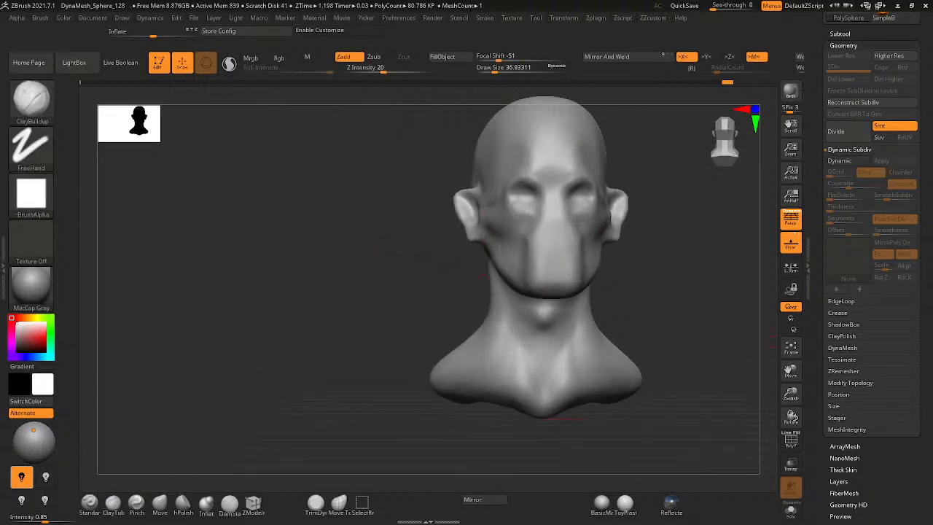
mouse_move(541, 291)
right_mouse_down("alt")
mouse_move(442, 341)
mouse_move(441, 354)
mouse_move(440, 345)
mouse_move(533, 327)
right_mouse_up("alt")
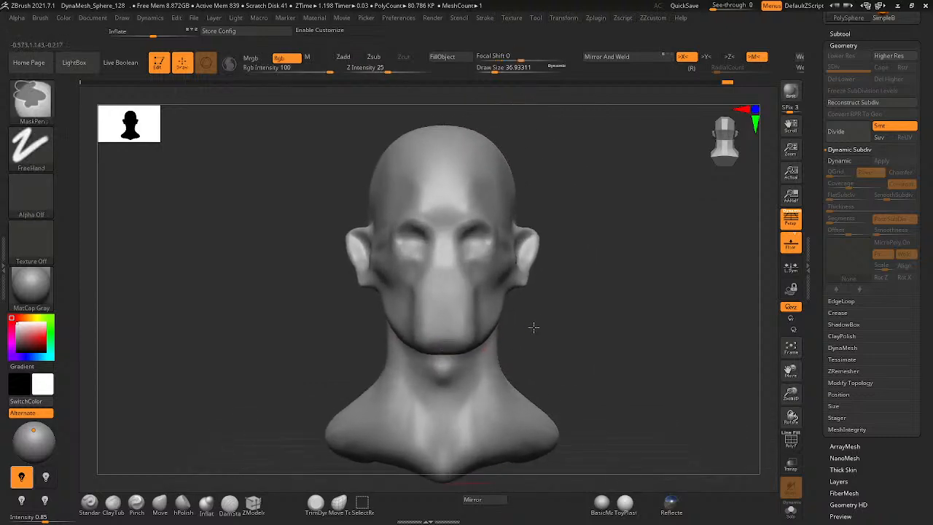
mouse_move(479, 287)
right_mouse_down("alt")
mouse_move(481, 320)
mouse_move(559, 201)
mouse_move(524, 214)
right_mouse_up("alt")
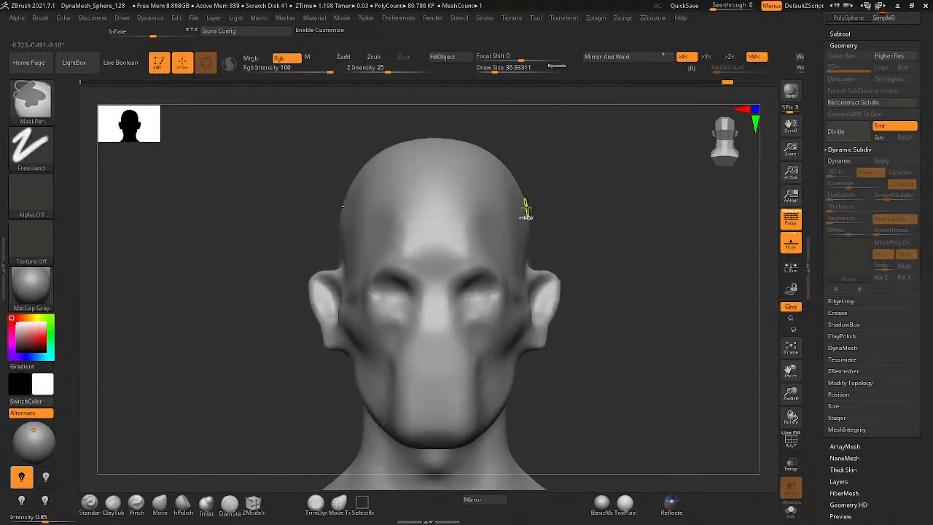
key("space")
mouse_move(493, 237)
left_mouse_down()
mouse_move(501, 237)
mouse_move(460, 260)
left_mouse_up()
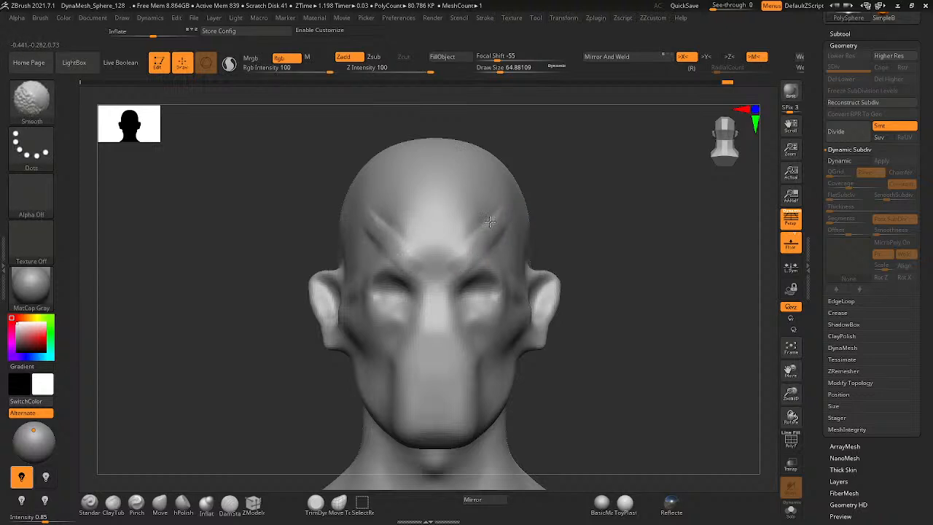
left_click_drag(497, 205, 467, 232)
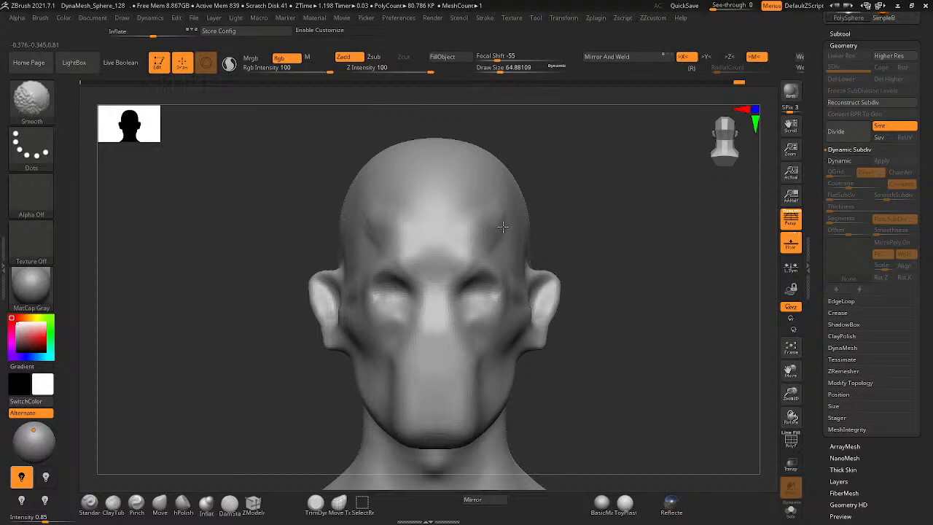
key("shift")
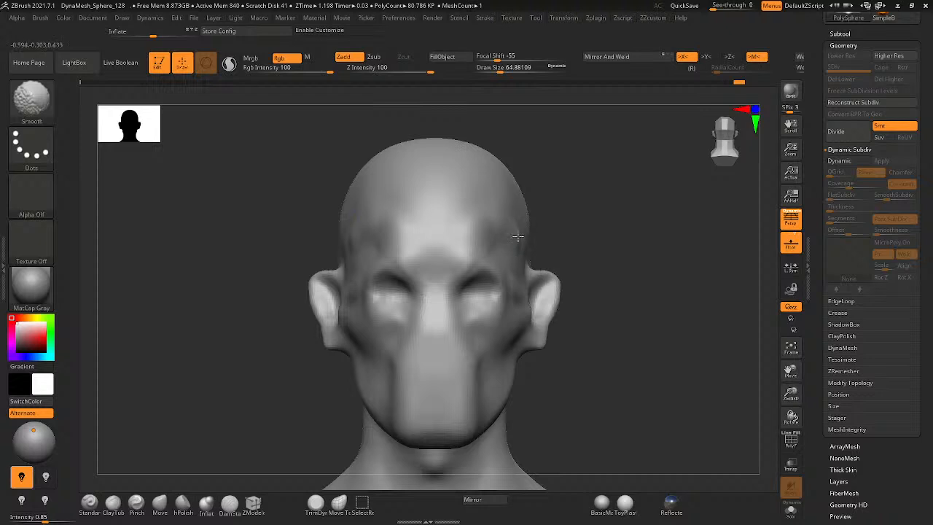
mouse_move(496, 234)
right_mouse_down()
mouse_move(459, 228)
mouse_move(470, 230)
right_mouse_up()
key("shift")
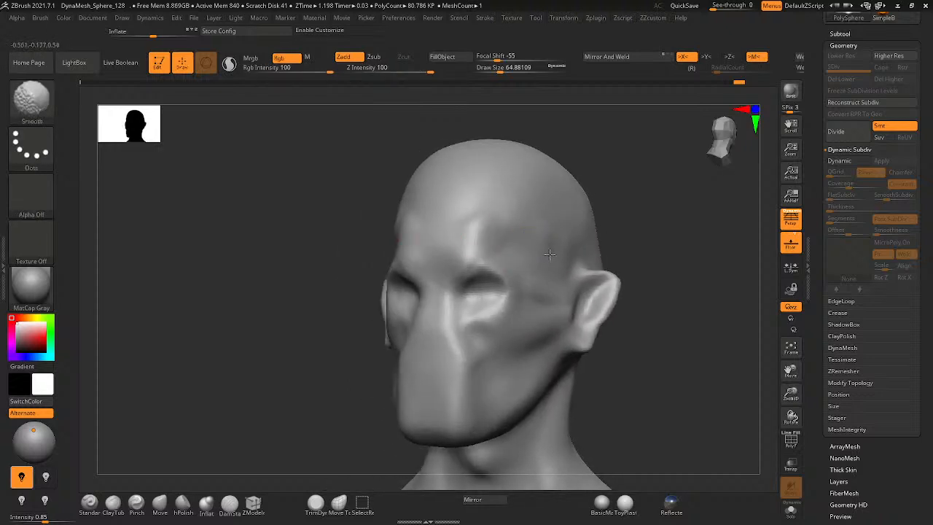
- Flatten the temple beside the brow with the hPolish brush at draw size about 149
left_click(187, 508)
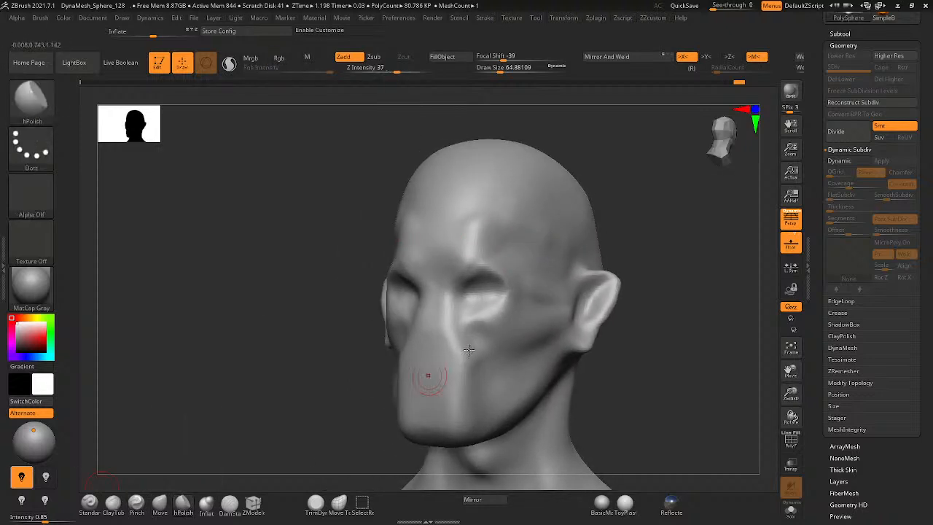
key("space")
left_click_drag(491, 299, 505, 300)
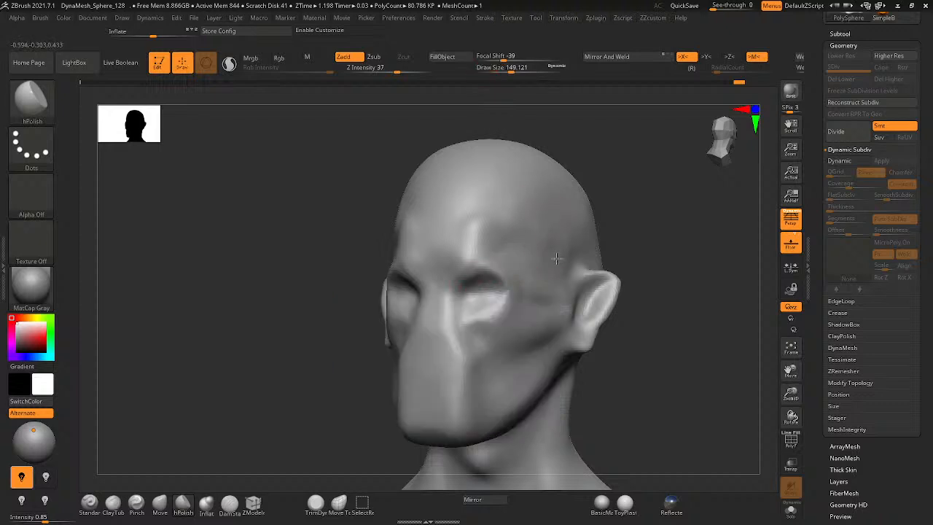
mouse_move(522, 228)
left_mouse_down()
mouse_move(500, 204)
mouse_move(548, 241)
left_mouse_up()
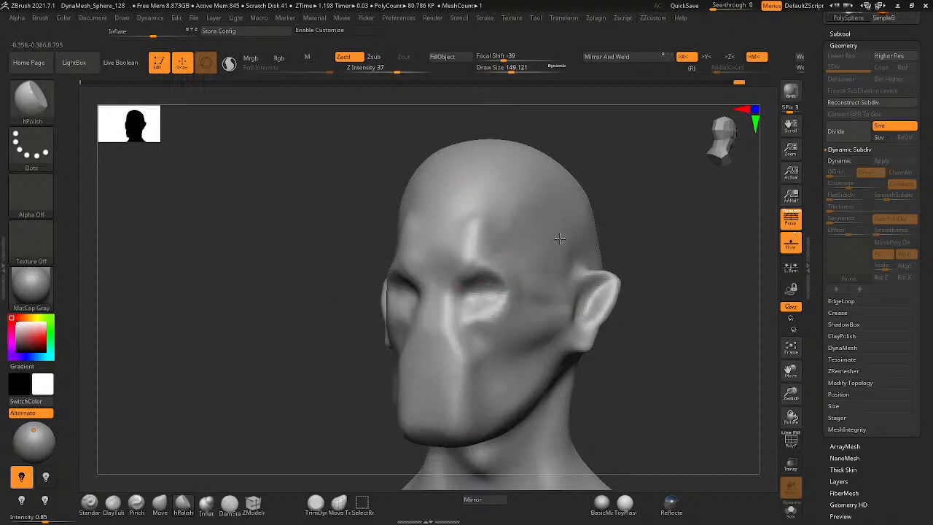
- Set the hPolish draw size to about 62 for working on the side of the face near the cheekbone
mouse_move(450, 216)
right_mouse_down()
mouse_move(524, 217)
mouse_move(496, 298)
mouse_move(552, 294)
right_mouse_up()
right_click_drag(449, 351, 423, 263, "alt")
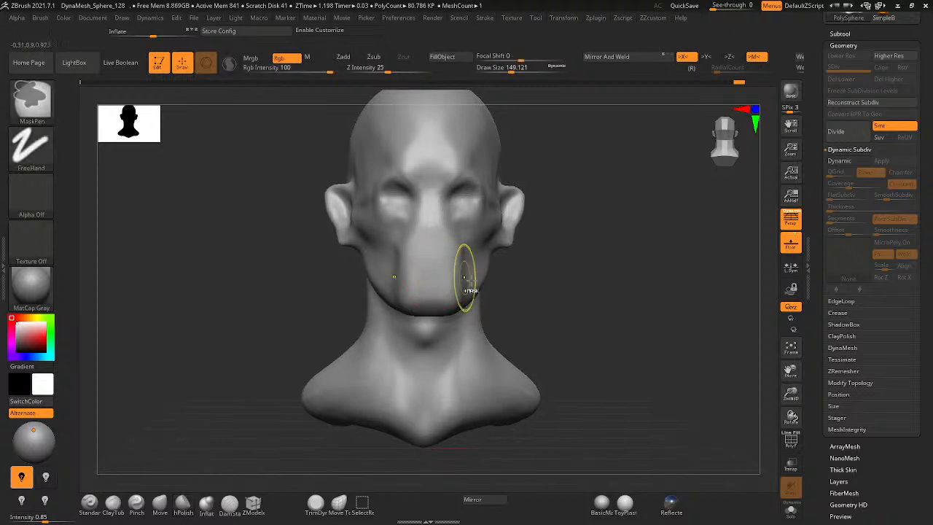
right_click_drag(471, 281, 453, 352, "ctrl")
mouse_move(433, 321)
right_mouse_down()
mouse_move(467, 325)
mouse_move(436, 335)
mouse_move(739, 376)
right_mouse_up()
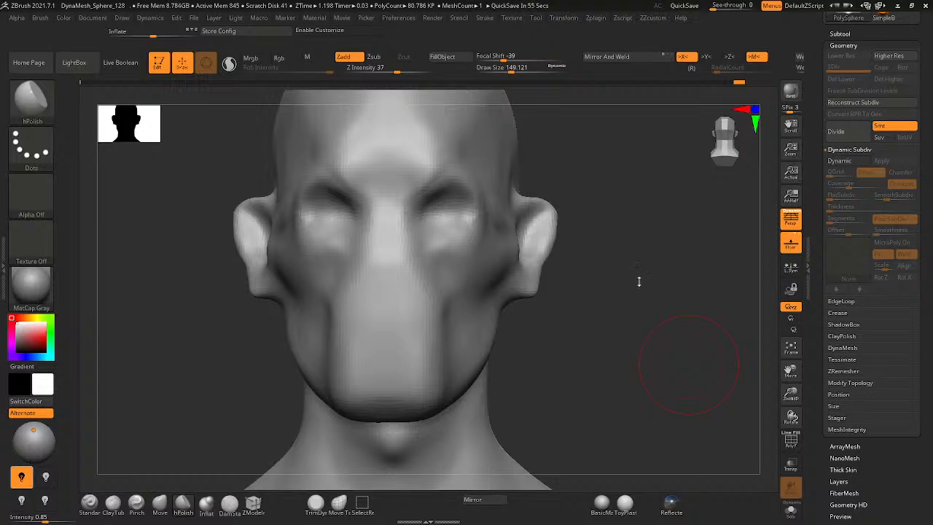
right_click(475, 269)
right_click_drag(480, 252, 515, 221, "ctrl")
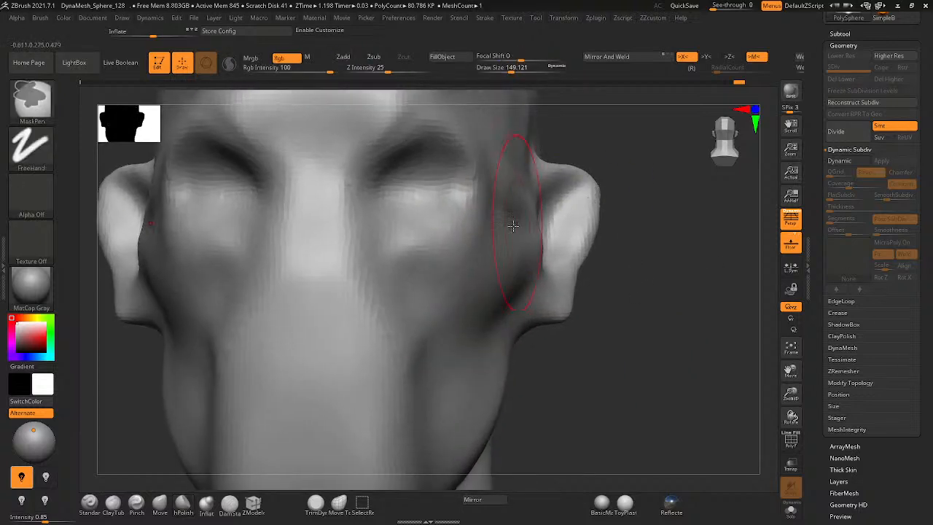
right_click(465, 256)
left_click_drag(465, 257, 463, 254)
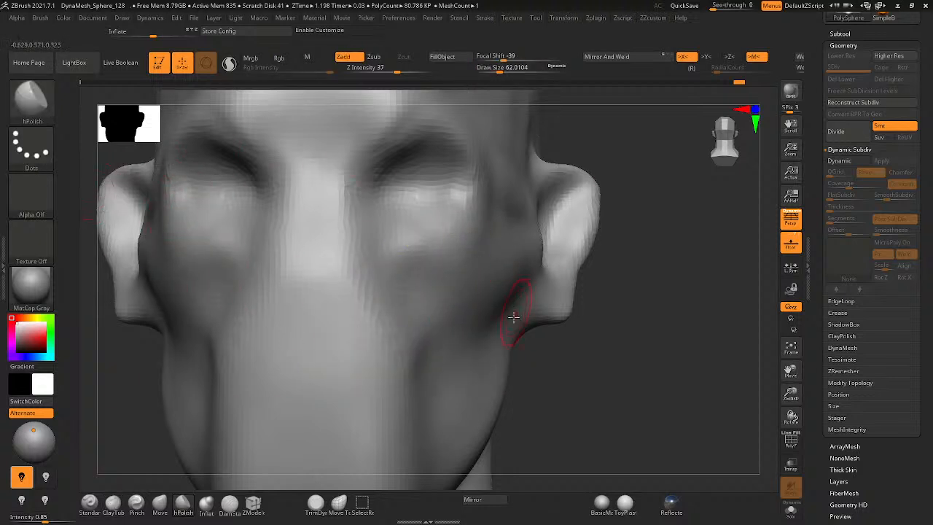
- Smooth the transitions from the sides of the nose down to the cheeks and mouth area
key("shift")
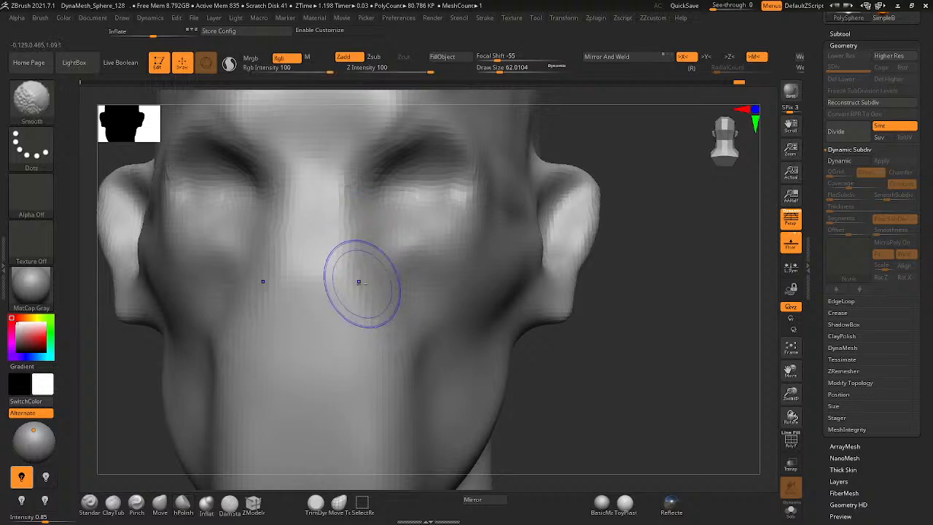
left_click_drag(359, 282, 416, 370, "shift")
right_click_drag(416, 371, 443, 298, "alt")
left_click_drag(418, 216, 461, 352, "shift")
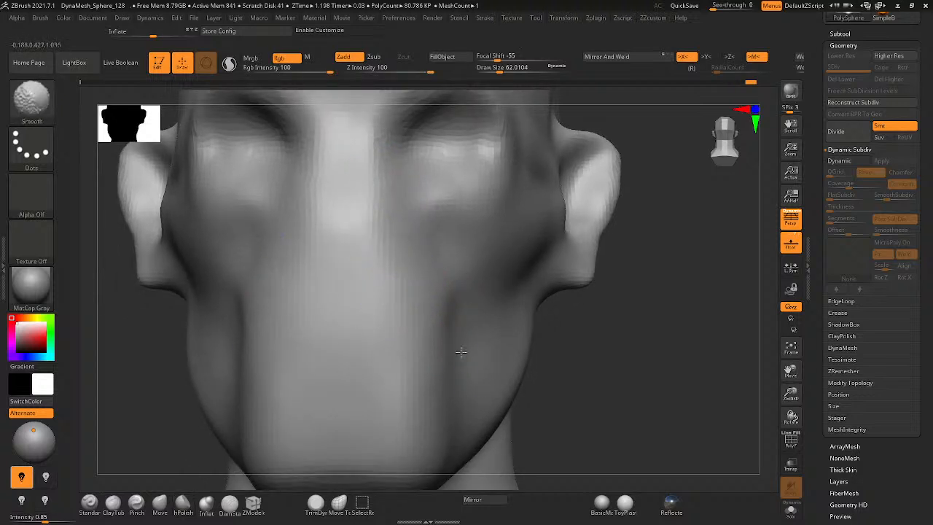
- Switch to the ClayTubes brush, try a stroke beside the nose below the eye socket, and undo it
mouse_move(470, 330)
right_mouse_down("alt")
mouse_move(481, 299)
mouse_move(463, 273)
right_mouse_up("alt")
mouse_move(529, 306)
right_mouse_down()
mouse_move(410, 317)
mouse_move(462, 337)
right_mouse_up()
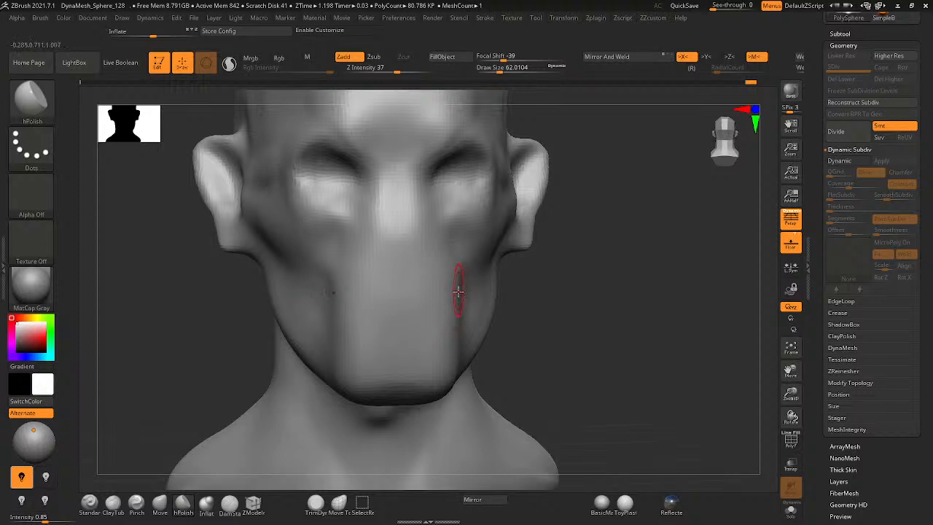
mouse_move(459, 292)
right_mouse_down()
mouse_move(489, 271)
mouse_move(551, 275)
mouse_move(549, 266)
mouse_move(456, 281)
mouse_move(467, 250)
mouse_move(530, 249)
right_mouse_up()
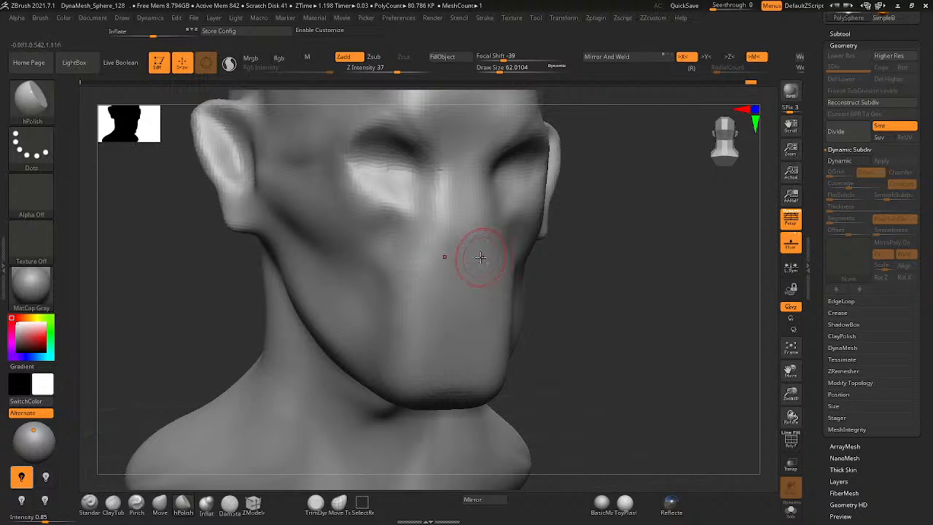
mouse_move(479, 256)
right_mouse_down("alt")
mouse_move(490, 264)
mouse_move(483, 256)
right_mouse_up("alt")
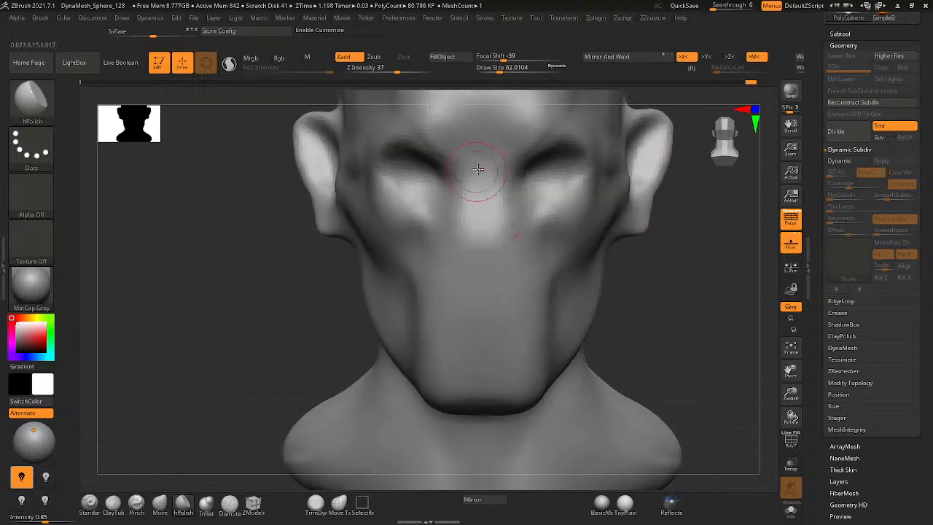
right_click_drag(461, 116, 493, 159)
right_click_drag(438, 188, 425, 185)
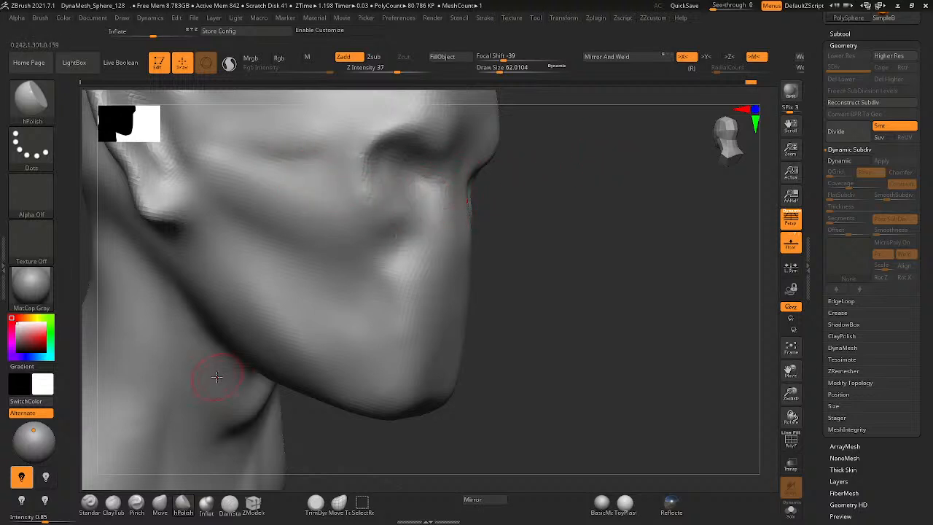
left_click(113, 505)
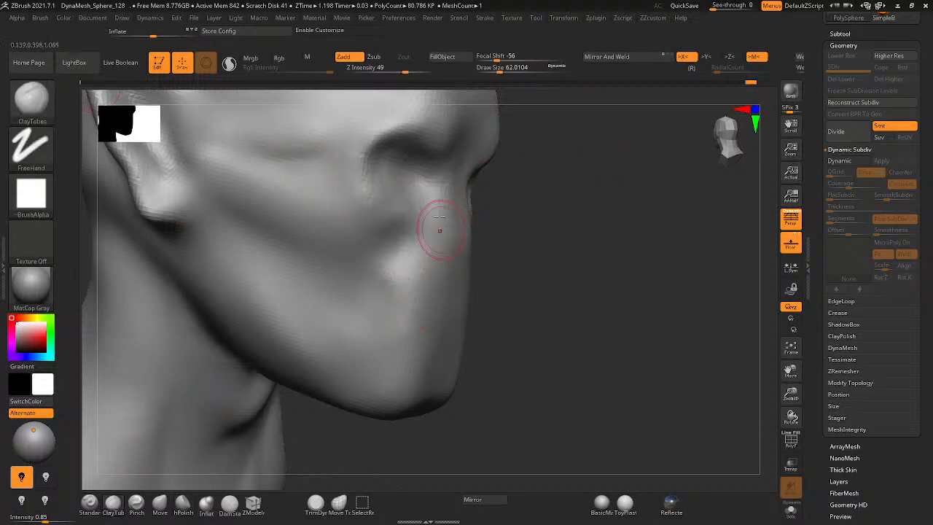
left_click_drag(426, 194, 429, 244)
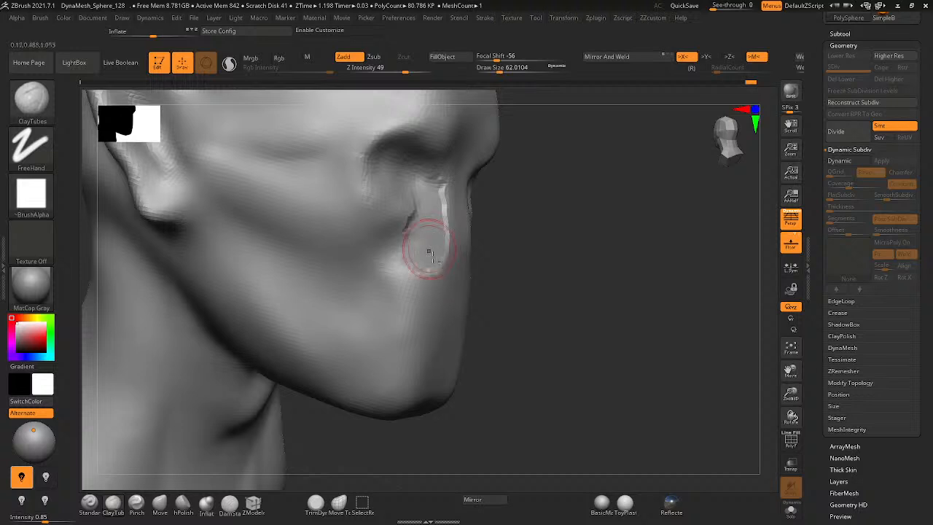
key("ctrl+z")
- Try a ClayTubes stroke below the nose beside the mouth area, undo it, and switch to the Standard brush
right_click_drag(464, 241, 370, 266)
mouse_move(437, 264)
right_mouse_down()
mouse_move(420, 275)
mouse_move(435, 289)
right_mouse_up()
right_click_drag(504, 247, 481, 243)
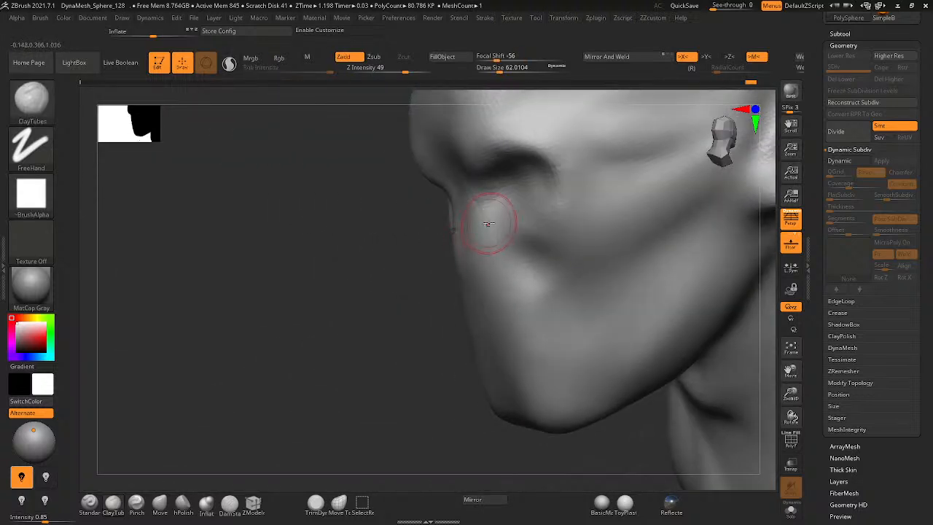
left_click_drag(488, 224, 503, 281)
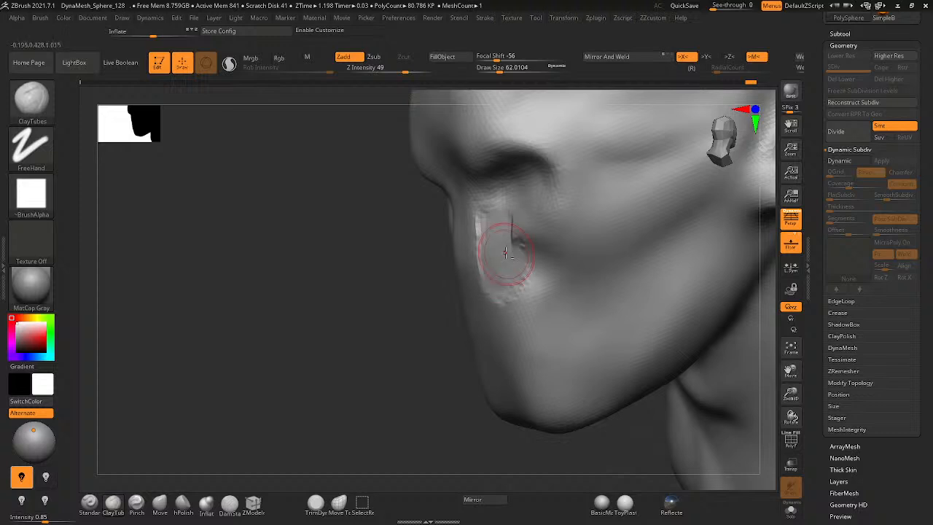
right_click_drag(504, 250, 532, 247)
mouse_move(516, 272)
left_mouse_down("shift")
mouse_move(519, 245)
mouse_move(479, 250)
mouse_move(516, 277)
left_mouse_up("shift")
left_click(96, 511)
key("ctrl+z")
right_click_drag(514, 280, 539, 246)
key("ctrl+z")
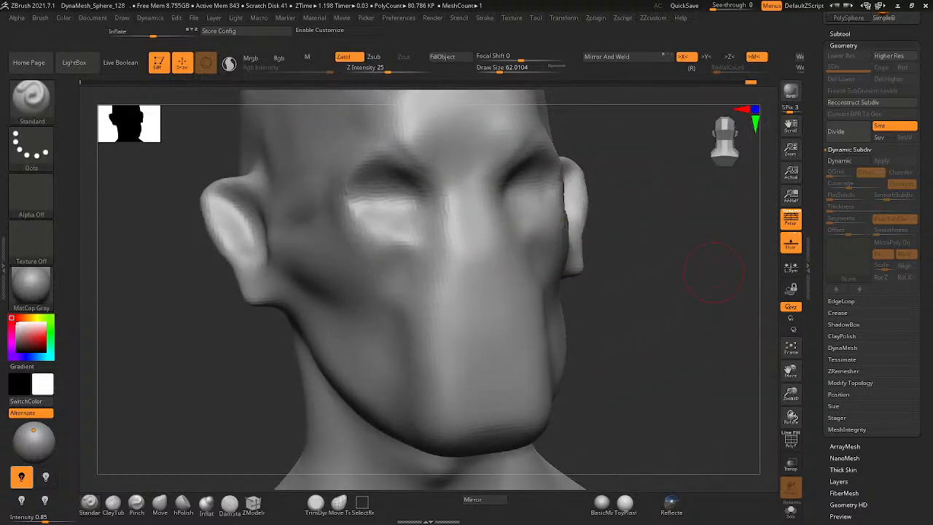
- Try carving the sides of the nose from the inner eye sockets with the Standard brush and smoothing into the cheeks
mouse_move(417, 231)
right_mouse_down("alt")
mouse_move(485, 221)
mouse_move(606, 182)
right_mouse_up("alt")
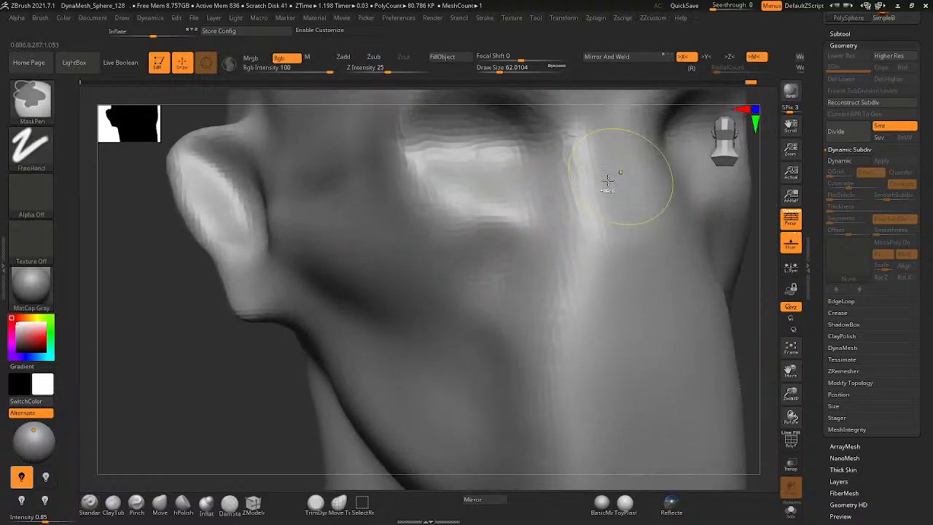
mouse_move(531, 168)
left_mouse_down()
mouse_move(542, 210)
mouse_move(538, 285)
mouse_move(559, 219)
mouse_move(547, 300)
mouse_move(523, 311)
left_mouse_up()
mouse_move(546, 225)
left_mouse_down("shift")
mouse_move(574, 249)
mouse_move(583, 217)
mouse_move(569, 203)
left_mouse_up("shift")
right_click_drag(570, 231, 562, 218)
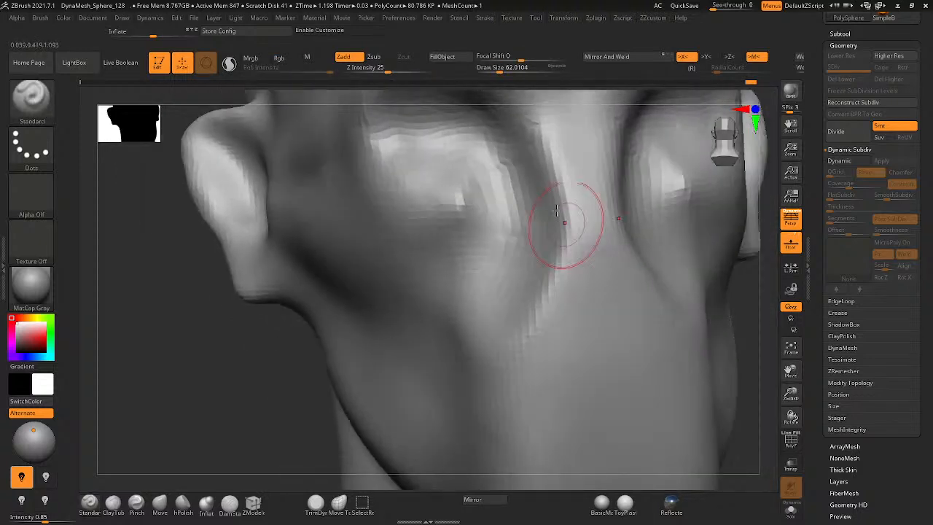
left_click_drag(500, 292, 500, 291, "shift")
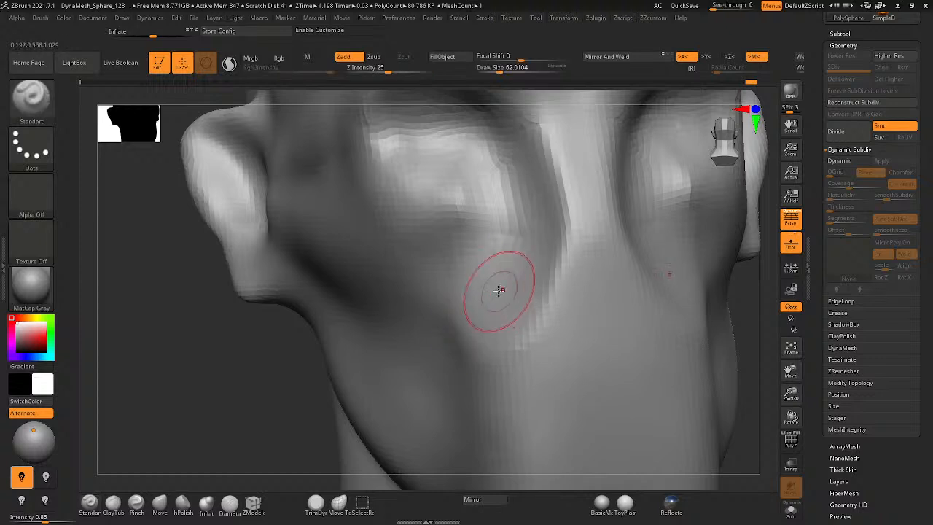
mouse_move(500, 292)
right_mouse_down()
mouse_move(477, 292)
mouse_move(624, 286)
mouse_move(510, 302)
mouse_move(610, 273)
right_mouse_up()
right_click_drag(533, 298, 527, 260, "ctrl")
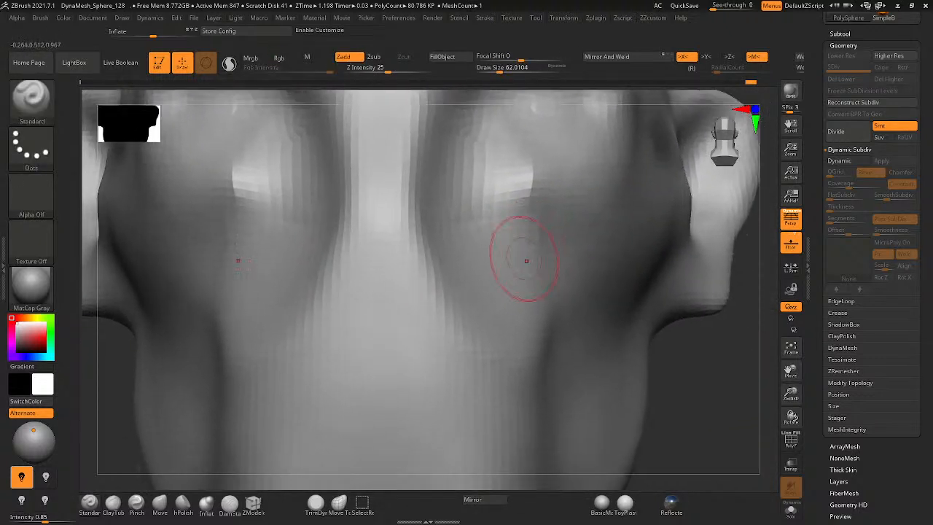
- Try shaping the base and underside of the nose with strokes across the area above the mouth
mouse_move(444, 304)
left_mouse_down()
mouse_move(483, 315)
mouse_move(419, 313)
mouse_move(379, 350)
mouse_move(373, 323)
mouse_move(352, 325)
mouse_move(374, 306)
mouse_move(342, 323)
mouse_move(394, 340)
left_mouse_up()
key("ctrl+z")
left_click(110, 510)
mouse_move(394, 340)
right_mouse_down()
mouse_move(371, 316)
mouse_move(374, 328)
mouse_move(408, 296)
mouse_move(406, 271)
right_mouse_up()
mouse_move(415, 277)
left_mouse_down()
mouse_move(400, 294)
mouse_move(394, 280)
mouse_move(441, 277)
mouse_move(450, 294)
left_mouse_up()
mouse_move(450, 295)
right_mouse_down()
mouse_move(455, 324)
mouse_move(495, 328)
right_mouse_up()
mouse_move(387, 281)
left_mouse_down()
mouse_move(437, 271)
mouse_move(447, 281)
mouse_move(419, 252)
mouse_move(389, 263)
mouse_move(452, 254)
mouse_move(430, 281)
mouse_move(410, 281)
left_mouse_up()
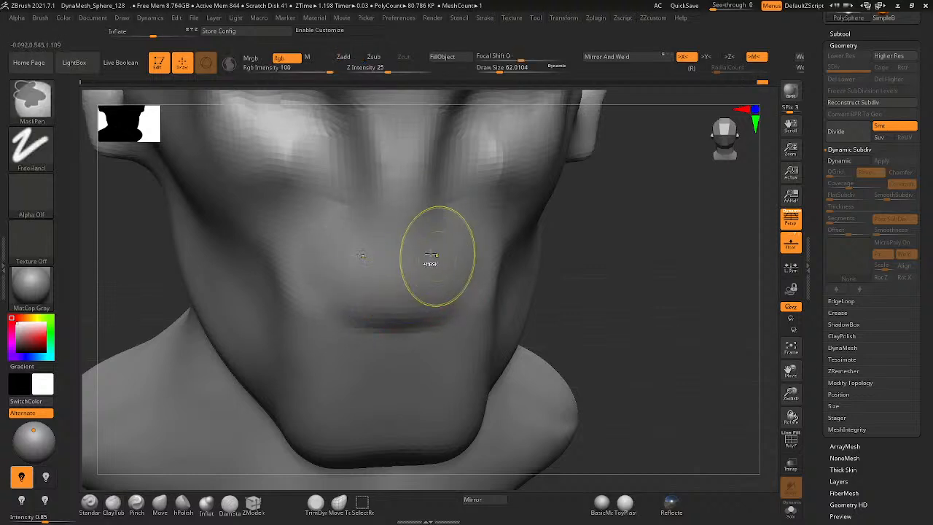
- Undo the recent strokes on the sides and underside of the nose
key("ctrl+z")
key("ctrl+z")
key("ctrl+z")
key("ctrl+z")
key("ctrl+z")
key("ctrl+z")
key("ctrl+z")
key("ctrl+z")
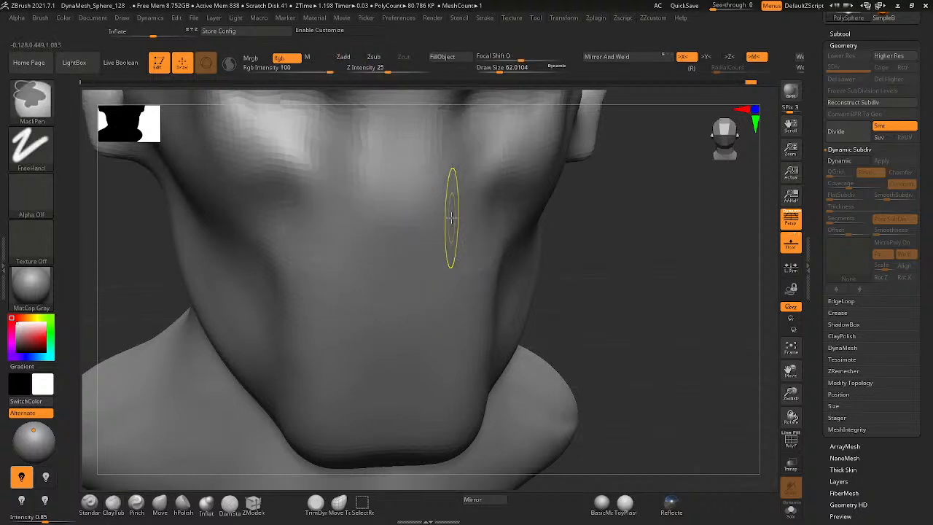
key("ctrl+z")
key("ctrl+z")
key("ctrl+z")
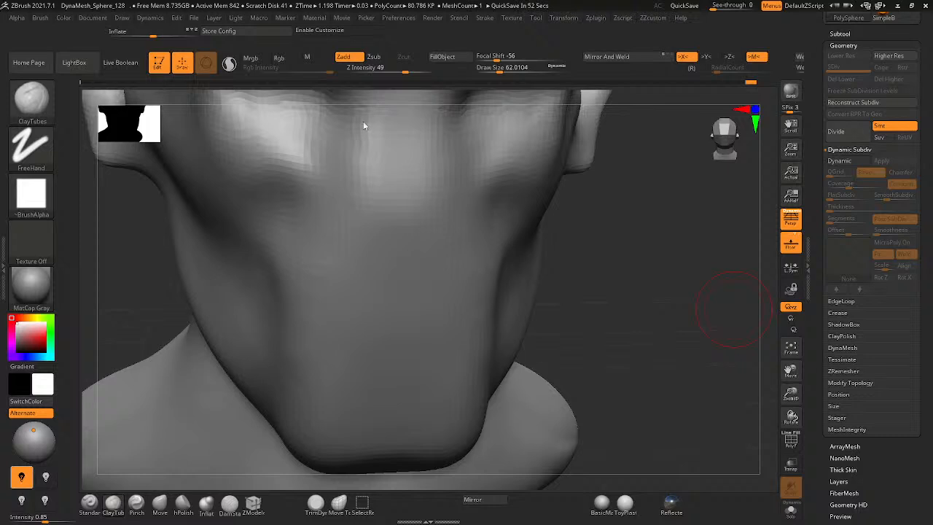
- Switch to the Standard brush and carve grooves down both sides of the nose bridge, building volume beside its lower part
right_click_drag(363, 125, 453, 162)
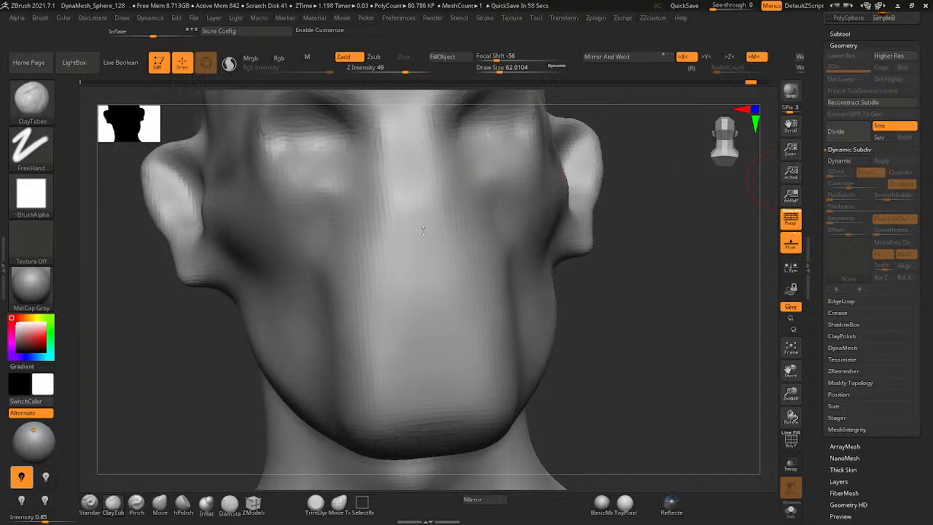
left_click(90, 503)
left_click(90, 503)
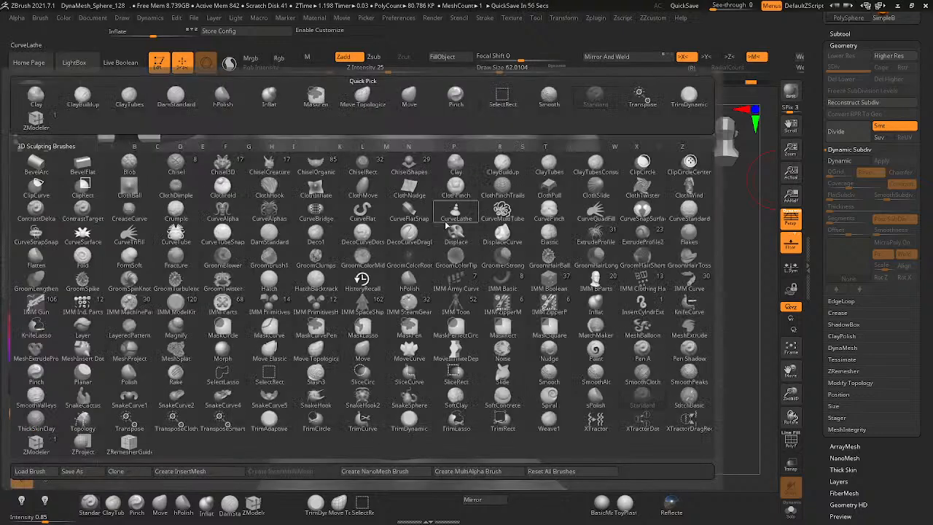
right_click_drag(411, 245, 398, 340)
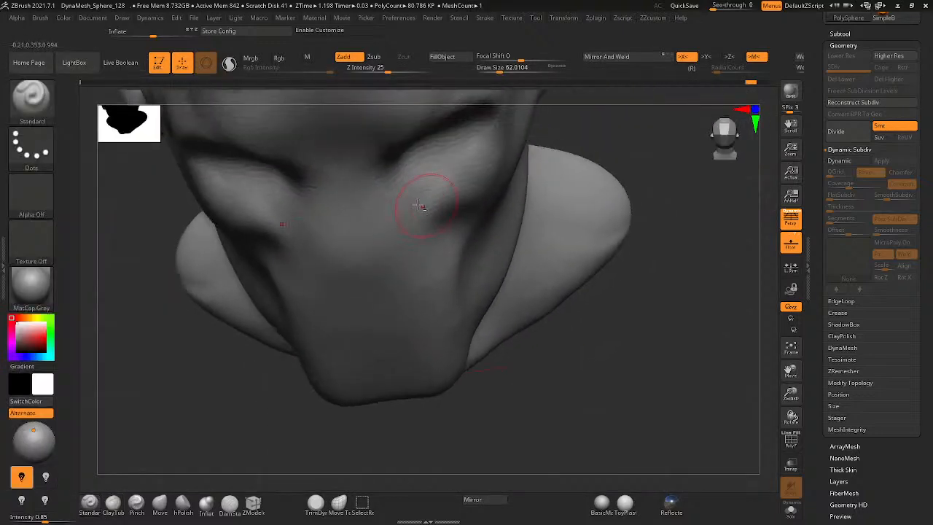
mouse_move(388, 182)
left_mouse_down()
mouse_move(398, 221)
mouse_move(402, 190)
mouse_move(418, 258)
mouse_move(395, 201)
left_mouse_up()
key("ctrl+z")
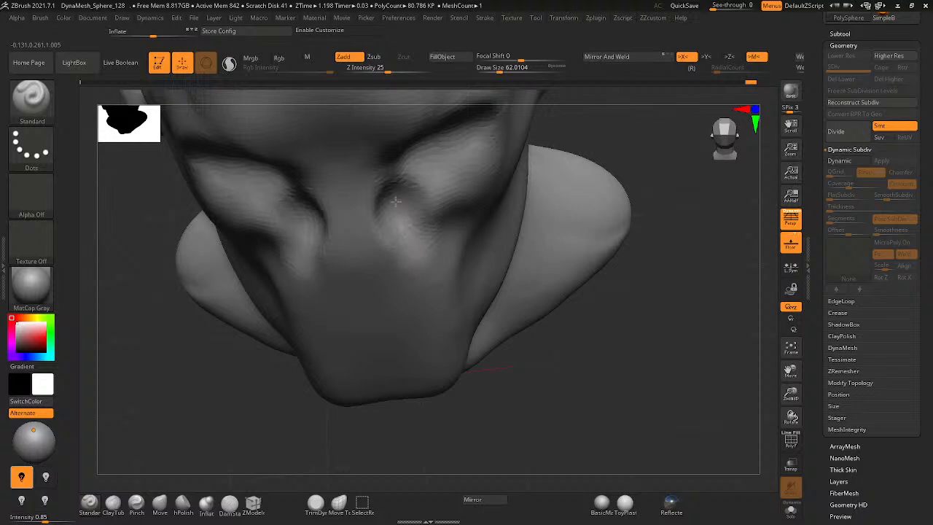
left_click_drag(405, 236, 414, 262)
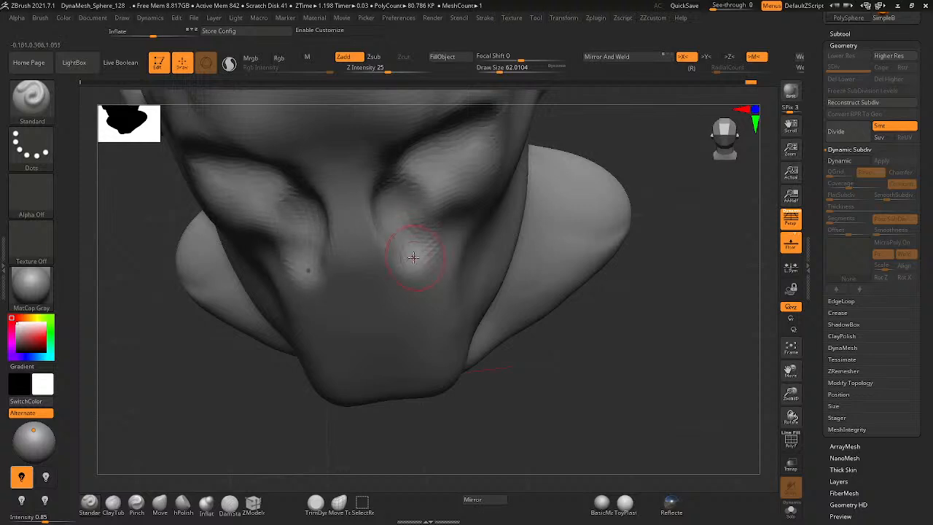
- Smooth the areas beside the nose bridge and reduce the draw size to about 59
mouse_move(413, 257)
right_mouse_down()
mouse_move(416, 197)
mouse_move(423, 217)
mouse_move(400, 196)
mouse_move(419, 199)
right_mouse_up()
left_click_drag(427, 241, 440, 235, "shift")
mouse_move(398, 185)
left_mouse_down("shift")
mouse_move(386, 145)
mouse_move(366, 198)
left_mouse_up("shift")
key("space")
key("ctrl+z")
mouse_move(399, 126)
left_mouse_down("shift")
mouse_move(375, 172)
mouse_move(379, 188)
left_mouse_up("shift")
- Try a Standard brush stroke over the upper nose bridge and undo it
mouse_move(406, 156)
right_mouse_down()
mouse_move(510, 164)
mouse_move(416, 170)
right_mouse_up()
key("ctrl+z")
left_click_drag(396, 149, 374, 179)
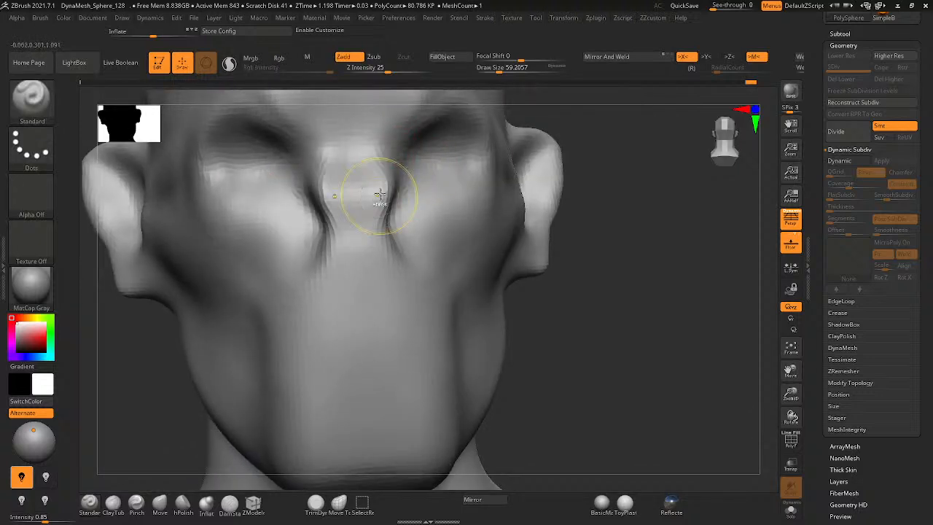
key("ctrl+z")
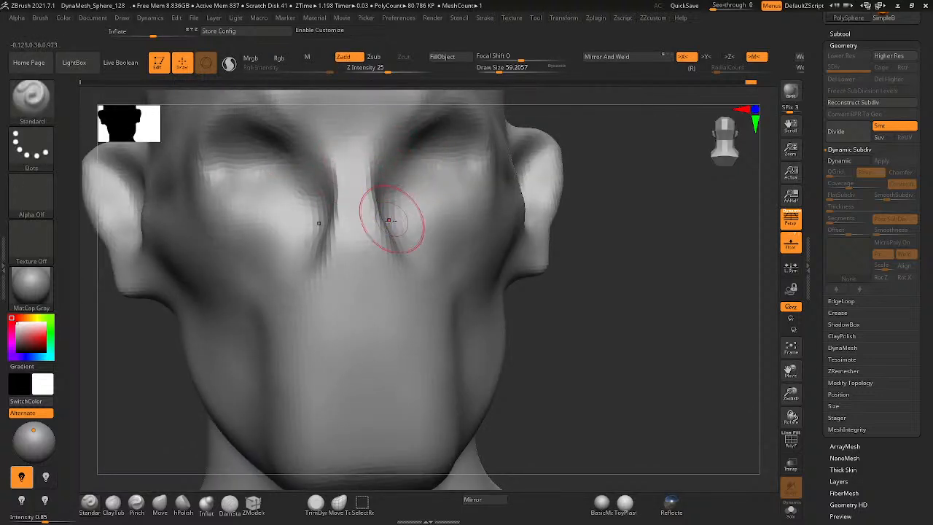
- Sculpt the nose tip and its underside with the Standard brush, working from the bridge down to the nose base
mouse_move(415, 234)
right_mouse_down()
mouse_move(379, 222)
mouse_move(389, 217)
right_mouse_up()
mouse_move(390, 216)
left_mouse_down()
mouse_move(399, 290)
mouse_move(352, 297)
left_mouse_up()
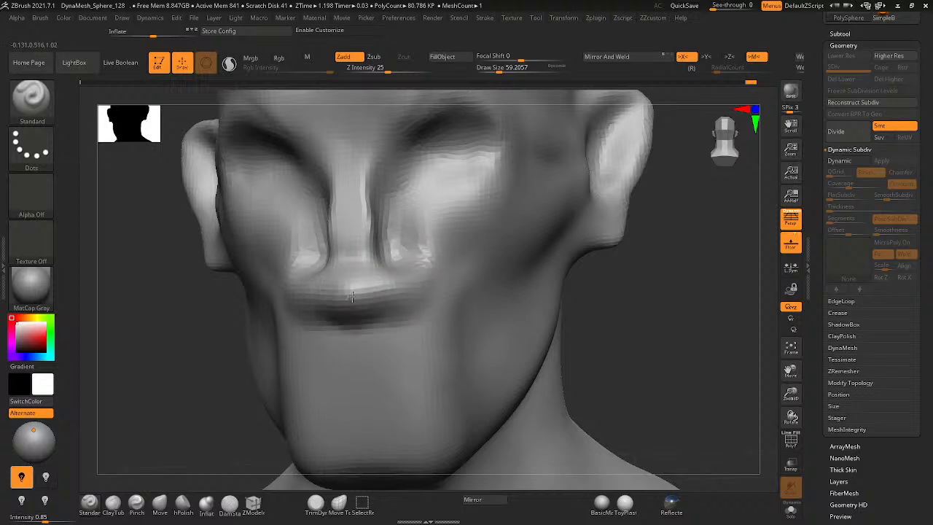
right_click_drag(352, 296, 466, 287)
mouse_move(351, 300)
right_mouse_down()
mouse_move(282, 327)
mouse_move(452, 237)
right_mouse_up()
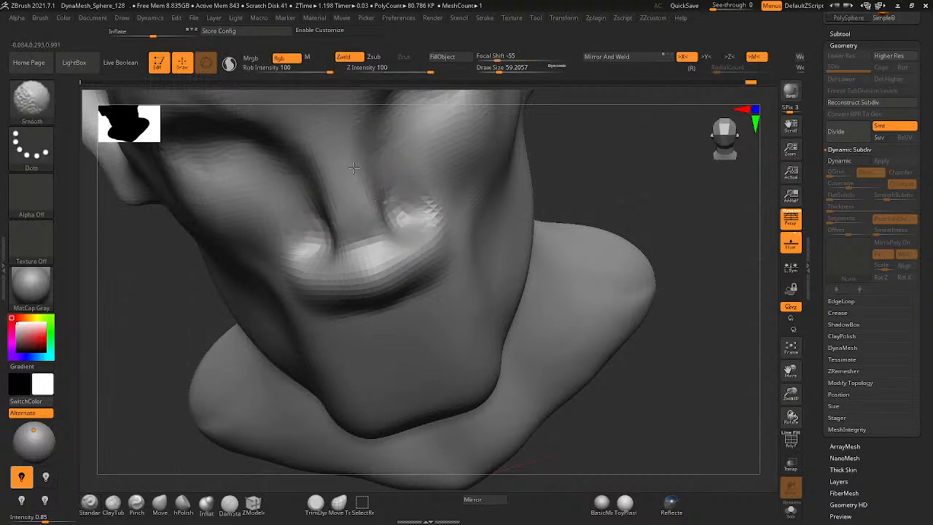
mouse_move(375, 156)
right_mouse_down()
mouse_move(395, 177)
mouse_move(313, 136)
right_mouse_up()
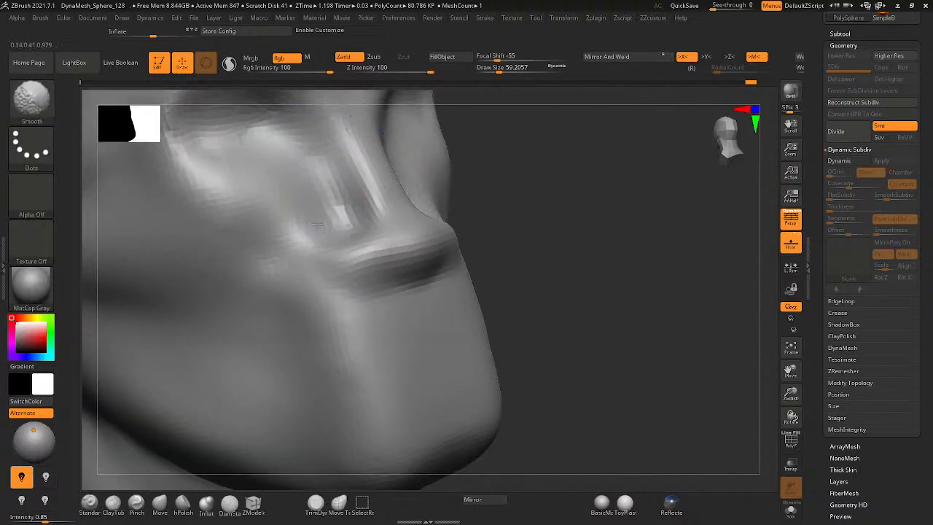
right_click_drag(315, 212, 298, 233)
mouse_move(342, 169)
right_mouse_down()
mouse_move(404, 160)
mouse_move(376, 218)
mouse_move(325, 259)
mouse_move(141, 329)
right_mouse_up()
- Switch to ClayTubes, set draw size to about 17 and focal shift to -20, and stroke along the nose base
left_click(113, 505)
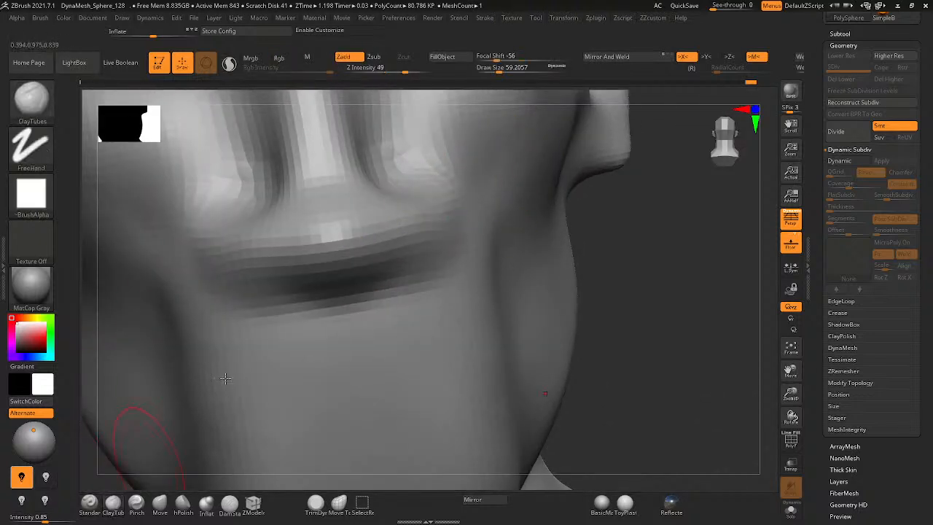
left_click_drag(405, 257, 341, 268)
key("ctrl+z")
right_click(658, 261)
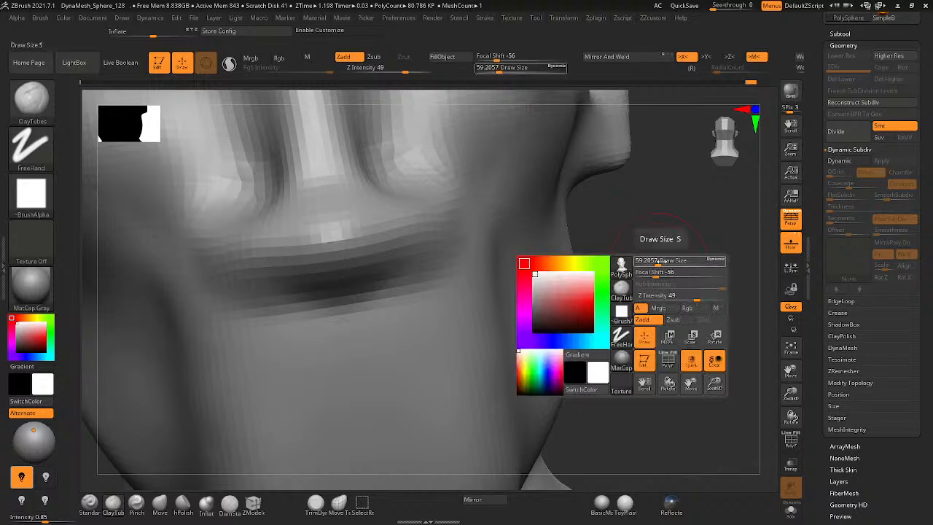
mouse_move(657, 260)
left_mouse_down()
mouse_move(670, 274)
mouse_move(640, 262)
left_mouse_up()
right_click(349, 250)
left_click_drag(350, 250, 359, 250)
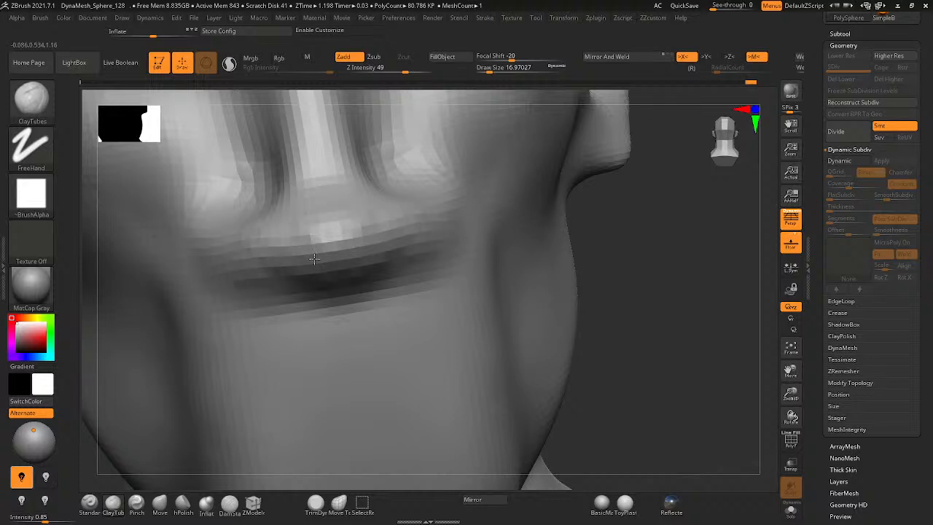
- Refine the outer corners of the nose's underside with ClayTubes and build a thin ridge along its lower edge
mouse_move(311, 228)
right_mouse_down()
mouse_move(365, 242)
mouse_move(302, 221)
mouse_move(264, 231)
mouse_move(309, 231)
mouse_move(200, 233)
mouse_move(439, 241)
mouse_move(319, 264)
mouse_move(475, 275)
mouse_move(503, 247)
right_mouse_up()
left_click_drag(502, 234, 492, 278, "ctrl")
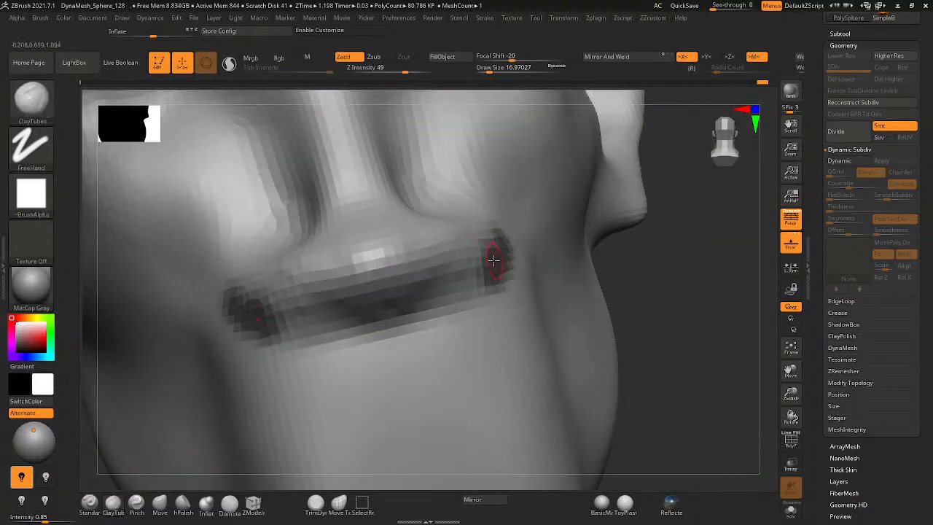
key("ctrl+z")
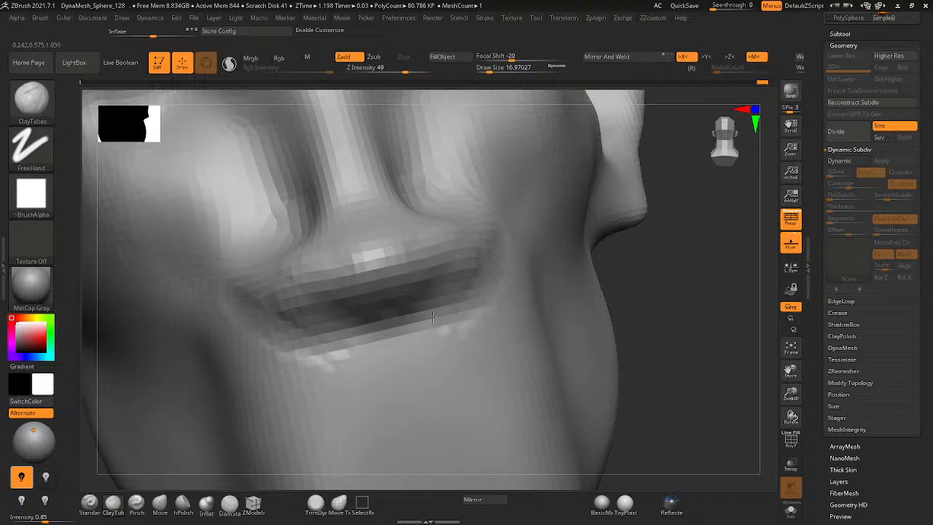
mouse_move(433, 317)
left_mouse_down()
mouse_move(386, 340)
mouse_move(394, 340)
left_mouse_up()
- Set the draw size to about 77 and build a raised band below the nose's underside with the Standard brush
key("space")
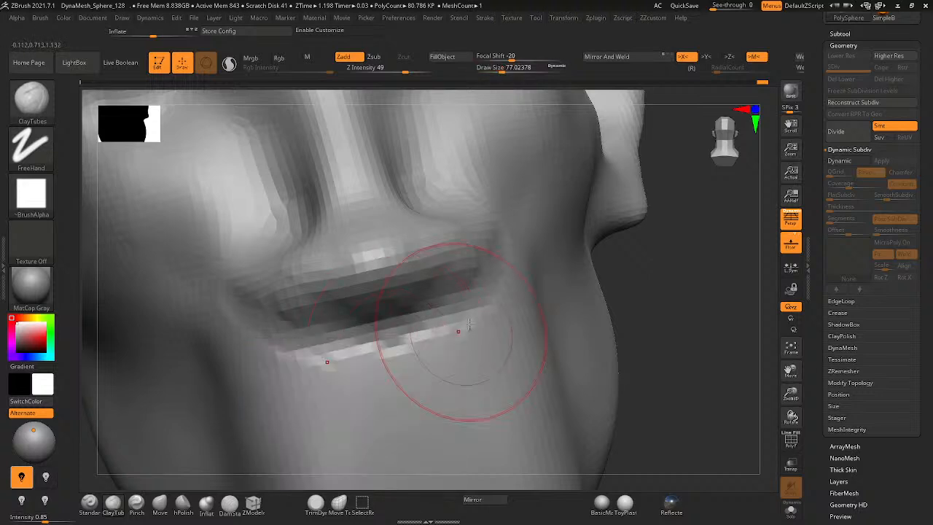
mouse_move(462, 332)
left_mouse_down()
mouse_move(394, 365)
mouse_move(473, 342)
left_mouse_up()
key("ctrl+z")
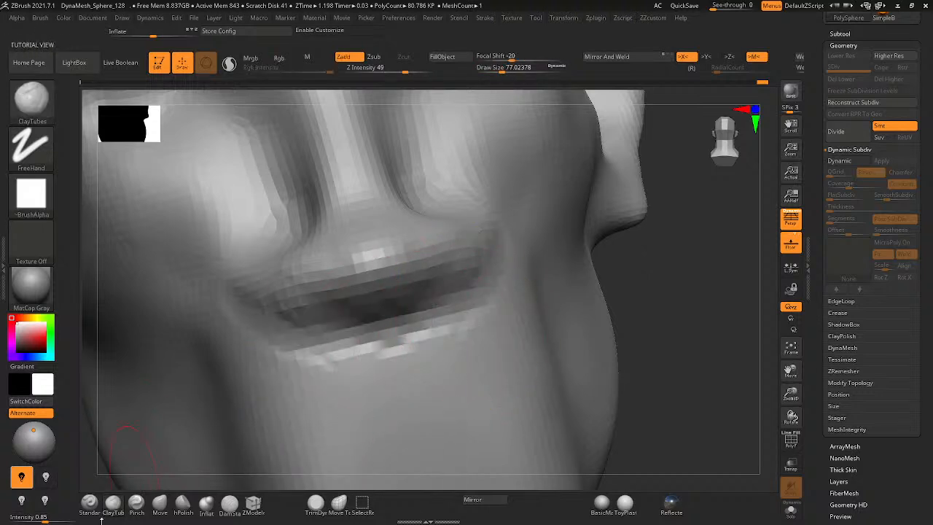
left_click(90, 505)
left_click_drag(499, 298, 380, 355)
right_click_drag(380, 354, 399, 366)
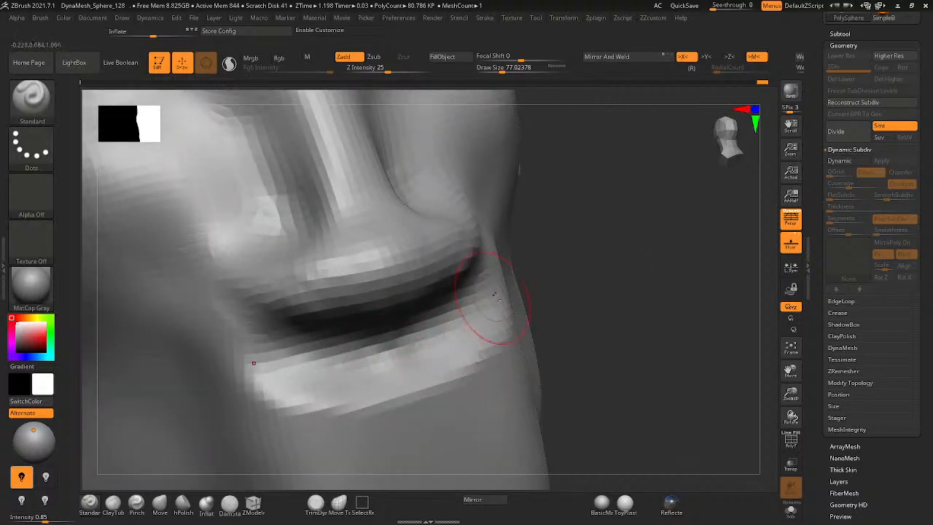
mouse_move(338, 331)
right_mouse_down()
mouse_move(366, 327)
mouse_move(193, 299)
right_mouse_up()
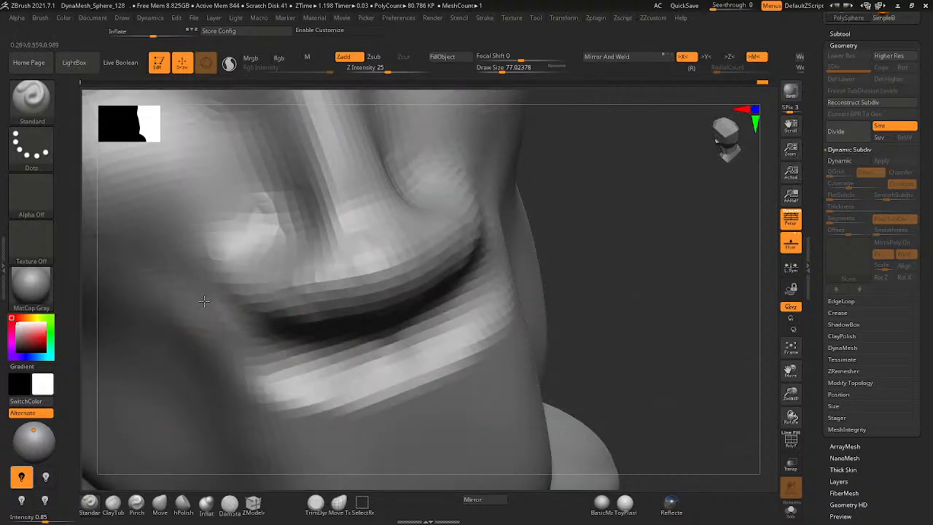
- Carve around the nostril wings with the Standard brush, then smooth the wings, underside and raised band below the nose
mouse_move(204, 300)
left_mouse_down()
mouse_move(219, 295)
mouse_move(241, 252)
mouse_move(243, 260)
mouse_move(251, 211)
mouse_move(291, 243)
left_mouse_up()
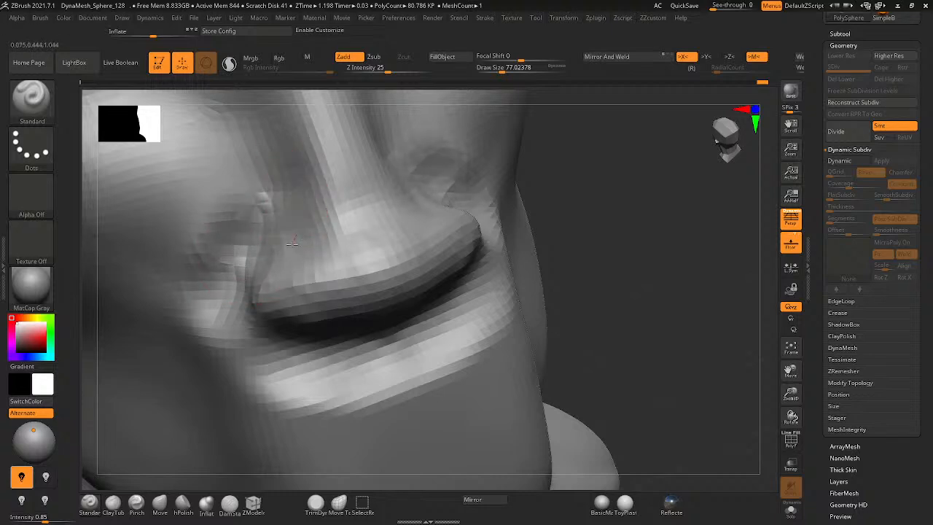
mouse_move(292, 242)
right_mouse_down()
mouse_move(219, 233)
mouse_move(316, 212)
mouse_move(250, 329)
mouse_move(381, 281)
right_mouse_up()
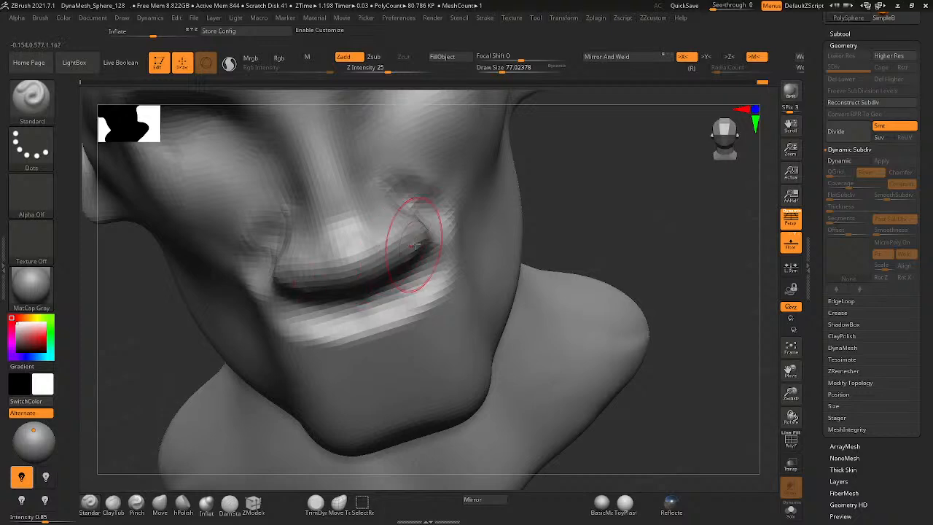
mouse_move(415, 244)
left_mouse_down("shift")
mouse_move(426, 219)
mouse_move(412, 255)
left_mouse_up("shift")
right_click_drag(413, 254, 474, 204)
mouse_move(383, 268)
left_mouse_down("shift")
mouse_move(338, 296)
mouse_move(350, 288)
left_mouse_up("shift")
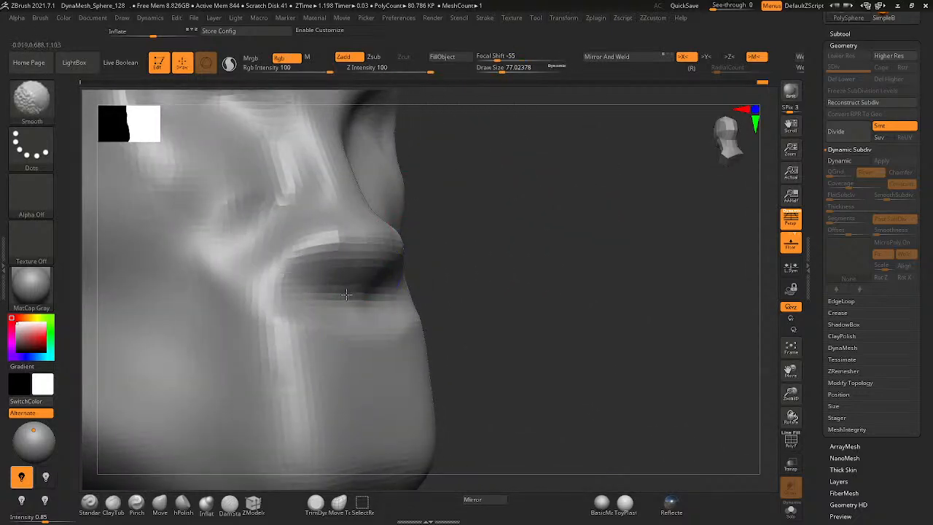
right_click_drag(270, 218, 386, 146)
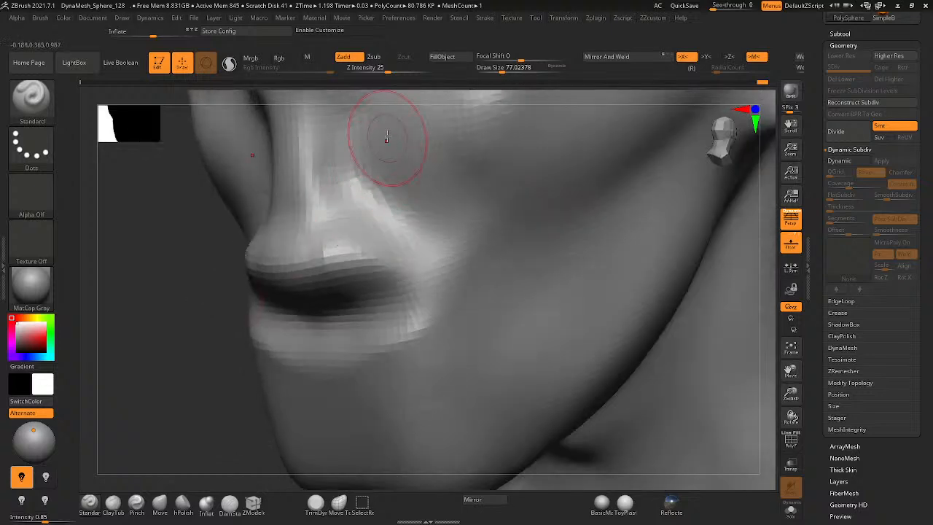
mouse_move(490, 207)
right_mouse_down("alt")
mouse_move(546, 272)
mouse_move(351, 287)
mouse_move(512, 212)
mouse_move(500, 324)
mouse_move(462, 261)
mouse_move(424, 271)
mouse_move(415, 325)
mouse_move(379, 309)
mouse_move(396, 358)
mouse_move(381, 353)
mouse_move(399, 333)
mouse_move(461, 306)
mouse_move(478, 315)
right_mouse_up("alt")
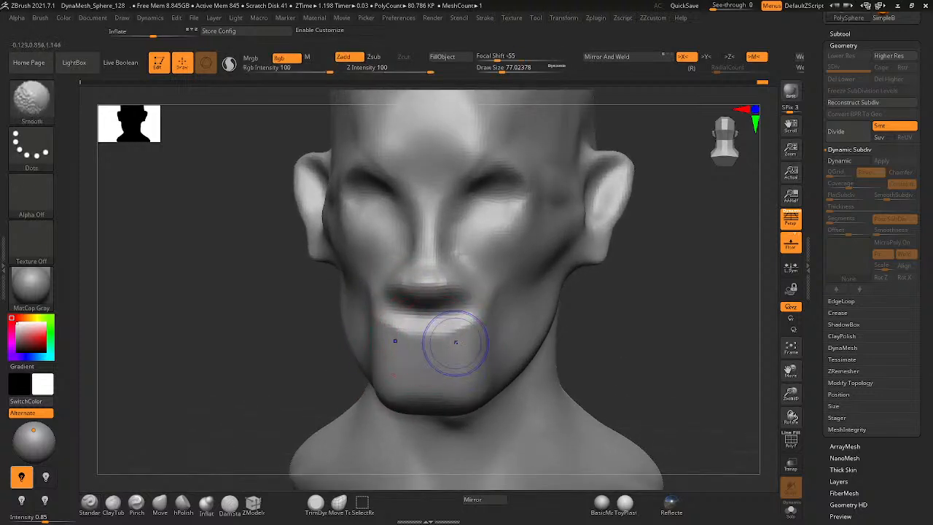
left_click_drag(456, 336, 402, 354, "alt")
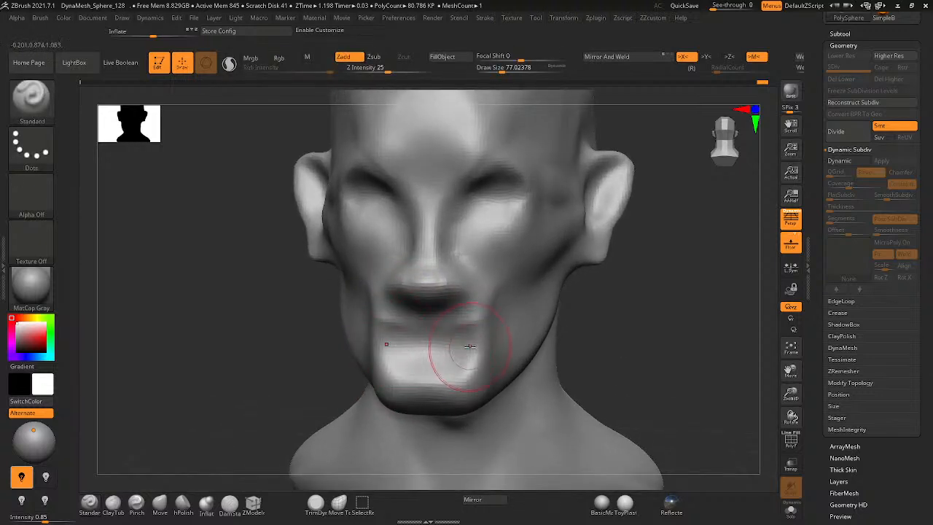
key("ctrl+z")
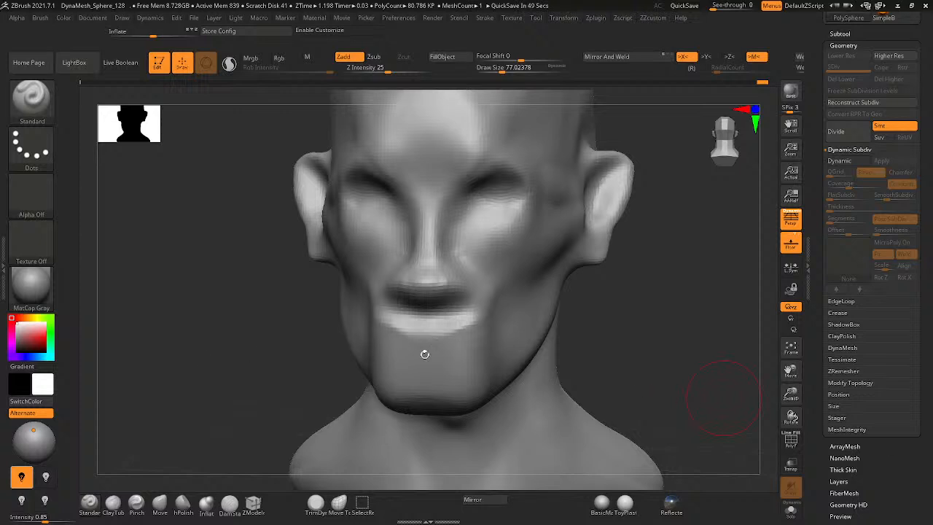
- Switch to ClayTubes and blend the raised band below the nose into the mouth area, smoothing down towards the chin
right_click_drag(424, 353, 451, 351)
mouse_move(451, 342)
left_mouse_down()
mouse_move(398, 352)
mouse_move(427, 381)
mouse_move(401, 379)
left_mouse_up()
left_click(116, 507)
left_click_drag(437, 345, 423, 350, "shift")
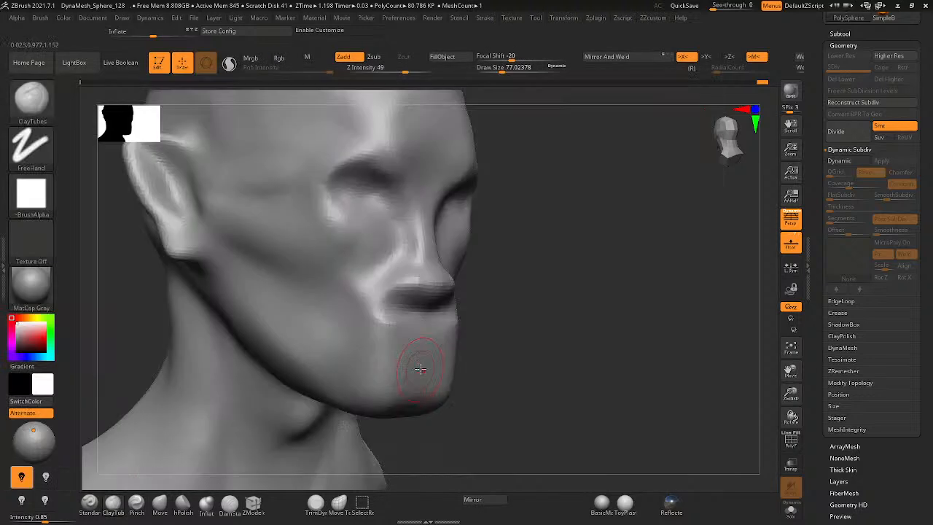
mouse_move(434, 354)
left_mouse_down()
mouse_move(365, 379)
mouse_move(393, 341)
mouse_move(357, 350)
left_mouse_up()
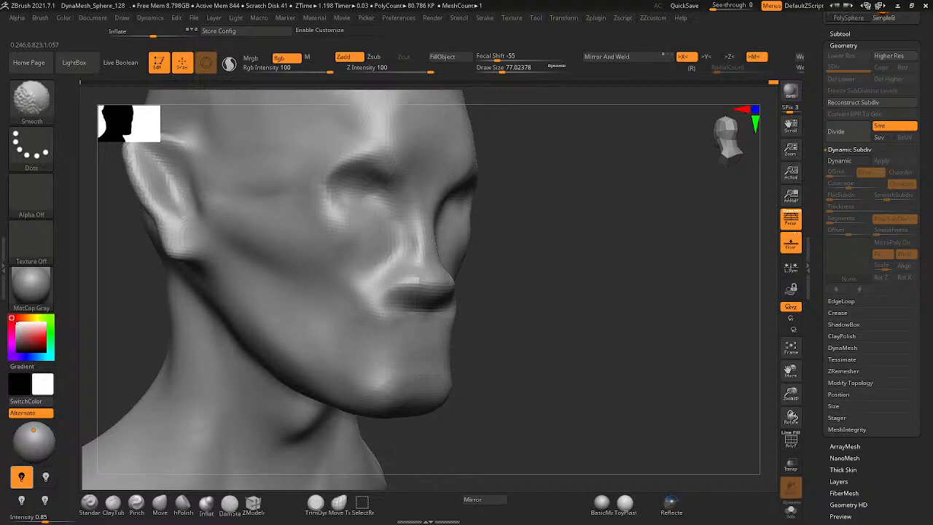
mouse_move(569, 321)
left_mouse_down()
mouse_move(377, 344)
mouse_move(535, 243)
mouse_move(425, 354)
left_mouse_up()
- Remesh the bust with DynaMesh to even out the polygons around the nose and mouth
right_click_drag(516, 277, 469, 255)
right_click_drag(556, 218, 477, 294, "ctrl")
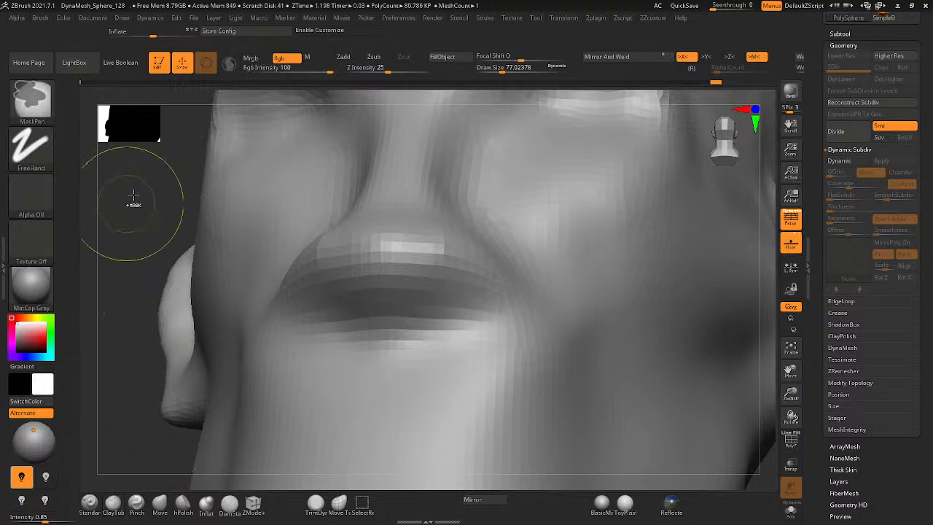
mouse_move(133, 198)
left_mouse_down("ctrl")
mouse_move(113, 207)
mouse_move(123, 203)
left_mouse_up("ctrl")
mouse_move(448, 281)
right_mouse_down("ctrl")
mouse_move(364, 285)
mouse_move(431, 267)
mouse_move(427, 313)
mouse_move(361, 244)
mouse_move(397, 235)
mouse_move(372, 276)
mouse_move(438, 262)
mouse_move(510, 264)
mouse_move(442, 265)
mouse_move(671, 331)
right_mouse_up("ctrl")
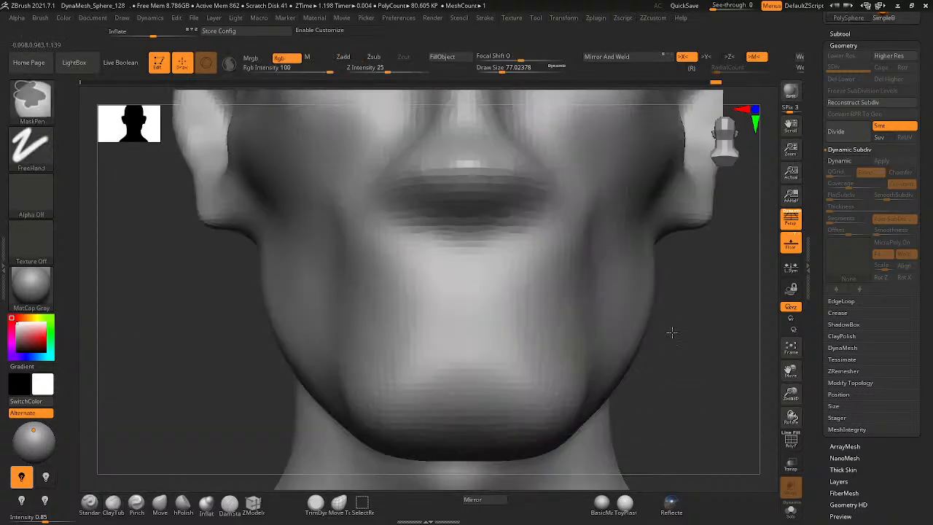
- Reshape the nose's underside with the Move brush, adjusting the outer corners and pulling its centre down into a point
right_click_drag(562, 323, 353, 294, "alt")
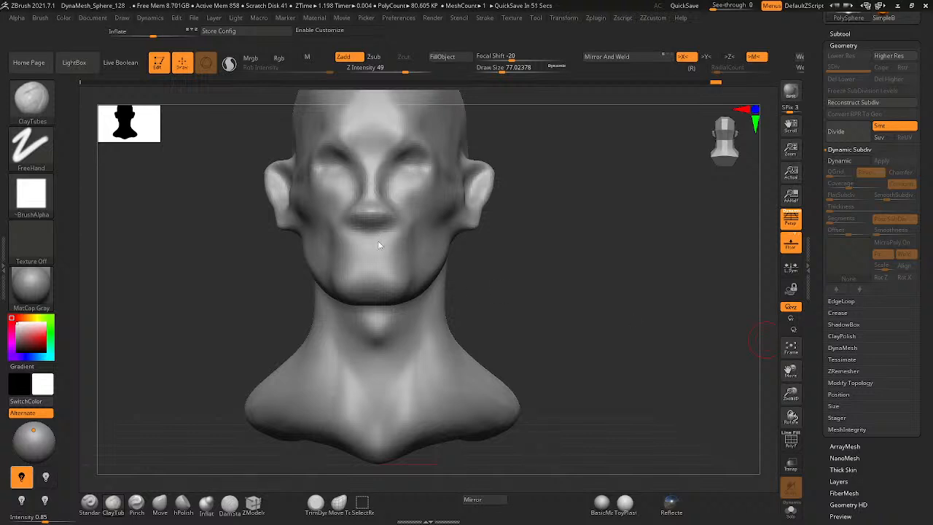
right_click_drag(379, 245, 431, 214)
right_click_drag(323, 227, 416, 190)
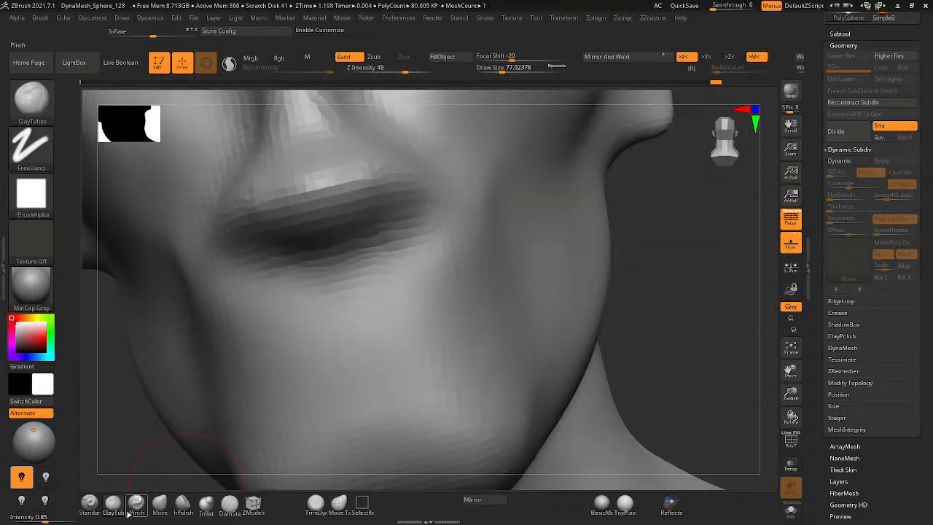
left_click(159, 503)
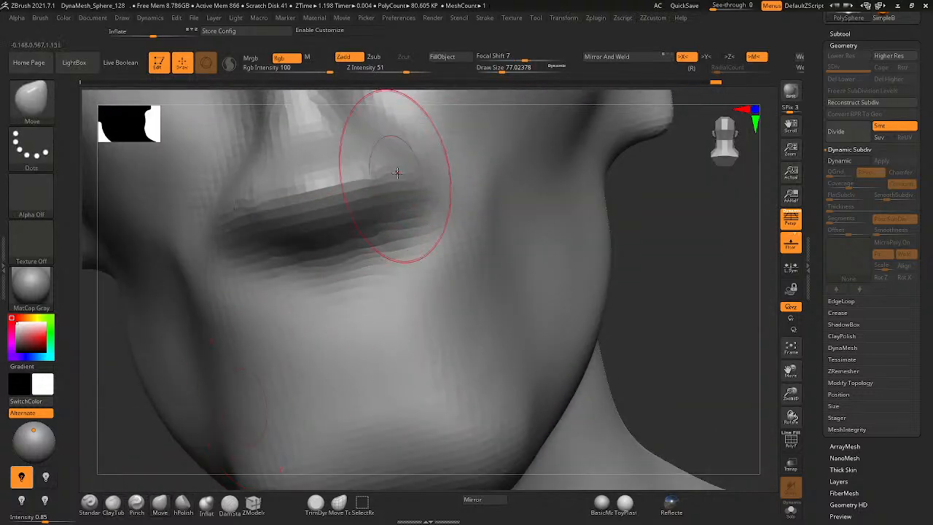
left_click_drag(396, 182, 414, 179)
mouse_move(332, 226)
left_mouse_down()
mouse_move(336, 244)
mouse_move(357, 237)
left_mouse_up()
mouse_move(382, 234)
left_mouse_down()
mouse_move(386, 216)
mouse_move(360, 212)
left_mouse_up()
mouse_move(316, 235)
right_mouse_down()
mouse_move(332, 181)
mouse_move(323, 260)
right_mouse_up()
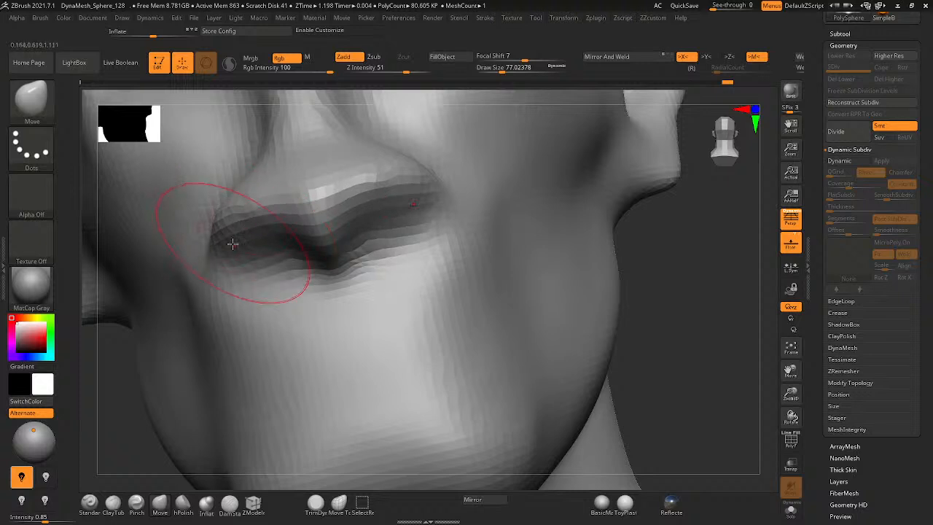
mouse_move(231, 243)
right_mouse_down()
mouse_move(240, 260)
mouse_move(323, 229)
right_mouse_up()
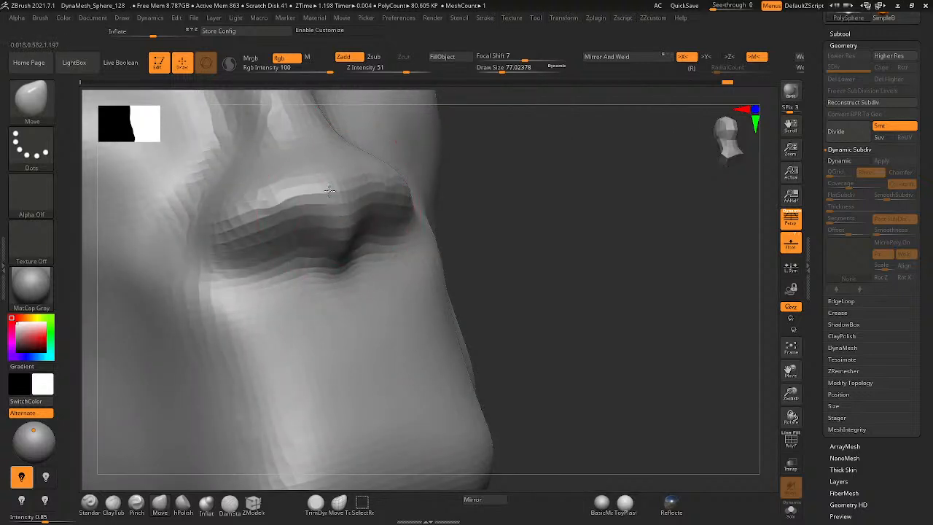
mouse_move(302, 177)
right_mouse_down()
mouse_move(340, 135)
mouse_move(396, 250)
right_mouse_up()
right_click_drag(410, 281, 393, 294)
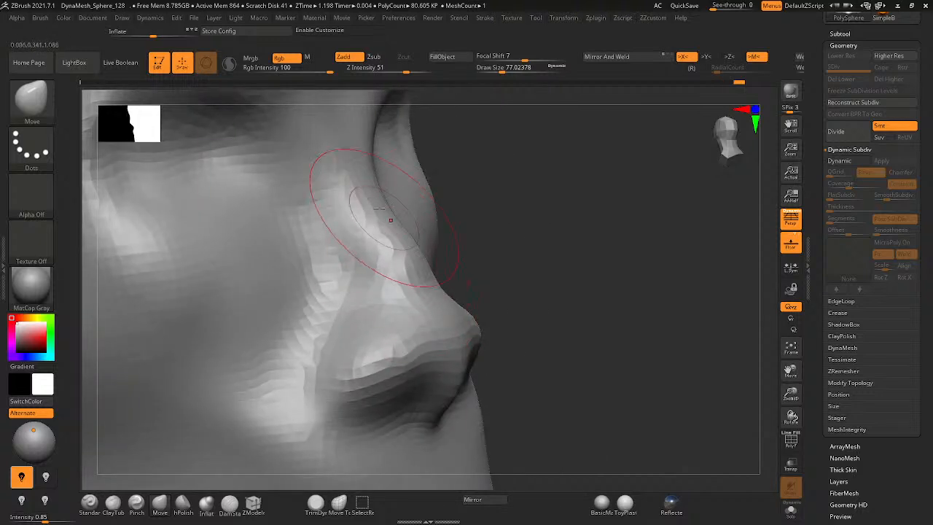
left_click_drag(401, 222, 395, 238, "ctrl+shift")
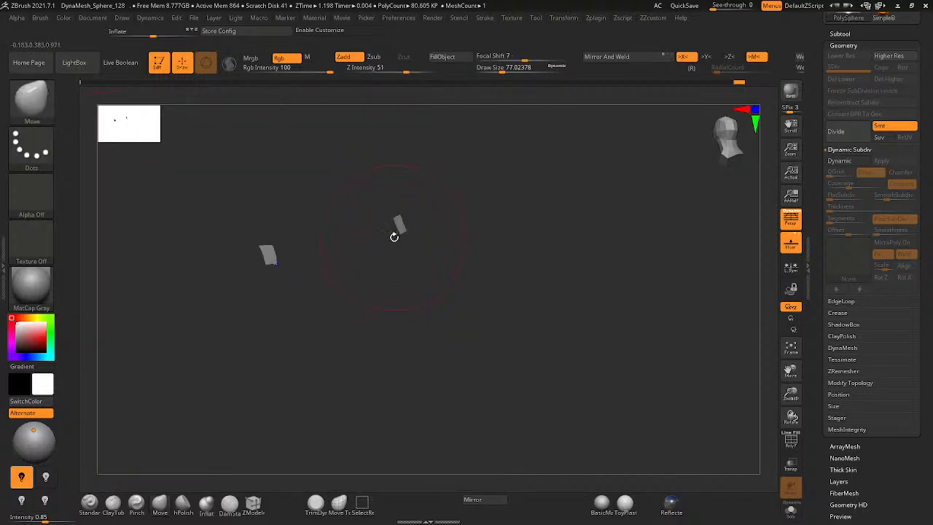
mouse_move(394, 238)
right_mouse_down("ctrl")
mouse_move(454, 218)
mouse_move(404, 244)
right_mouse_up("ctrl")
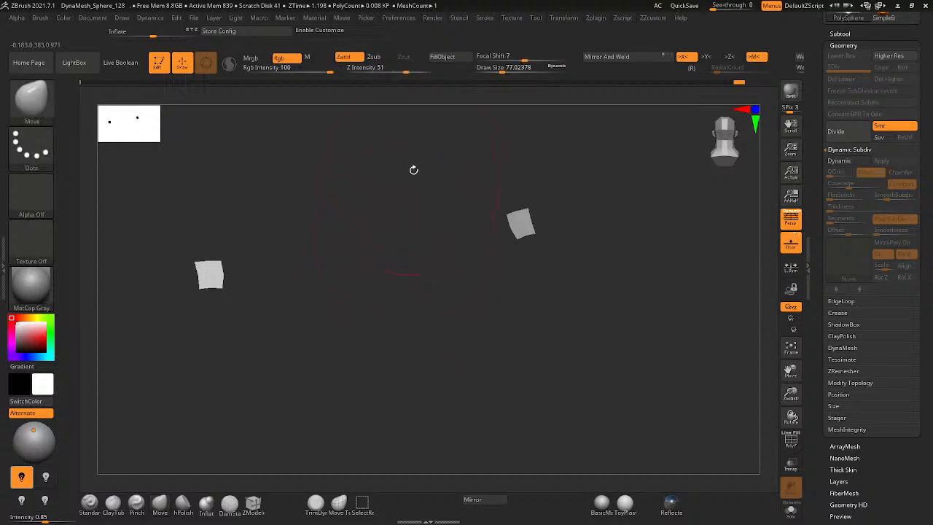
left_click_drag(736, 83, 726, 83)
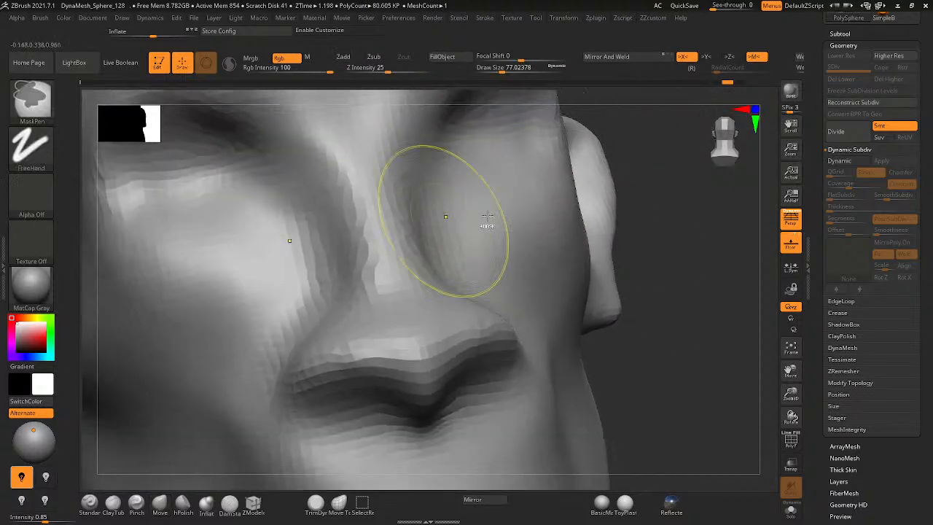
- Switch to the Inflat brush and puff out the lower outer part of the nostril wings
right_click_drag(487, 216, 358, 254, "ctrl")
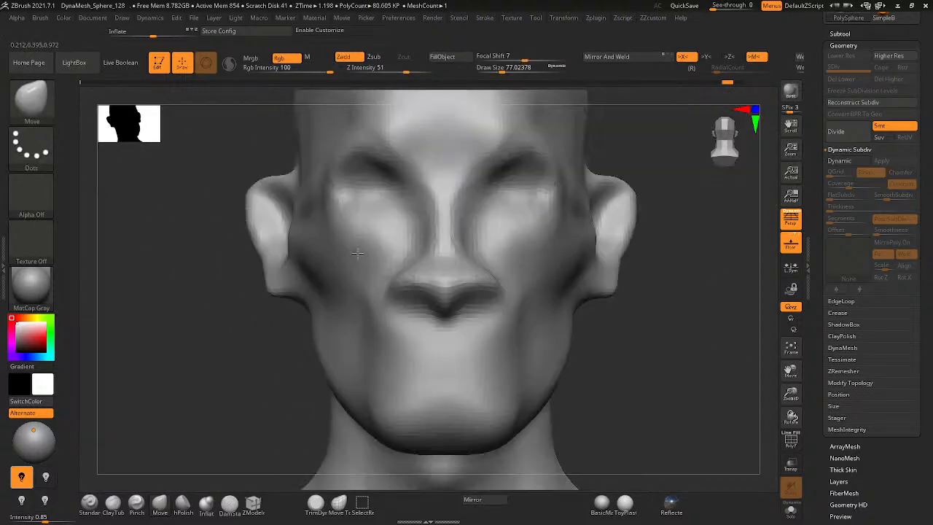
mouse_move(502, 298)
right_mouse_down("ctrl")
mouse_move(467, 321)
mouse_move(423, 328)
mouse_move(511, 345)
mouse_move(520, 329)
right_mouse_up("ctrl")
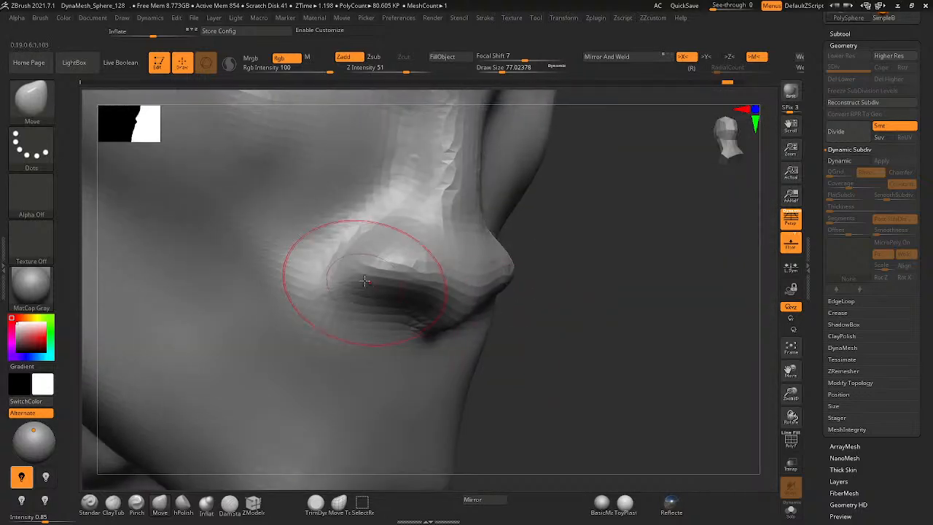
key("b")
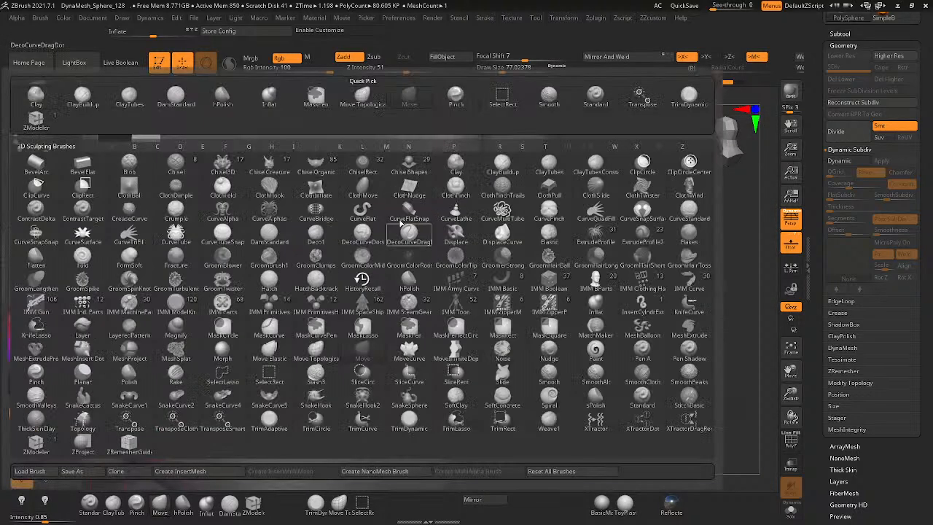
left_click(206, 502)
mouse_move(379, 269)
left_mouse_down()
mouse_move(387, 251)
mouse_move(379, 264)
left_mouse_up()
right_click_drag(444, 266, 584, 312)
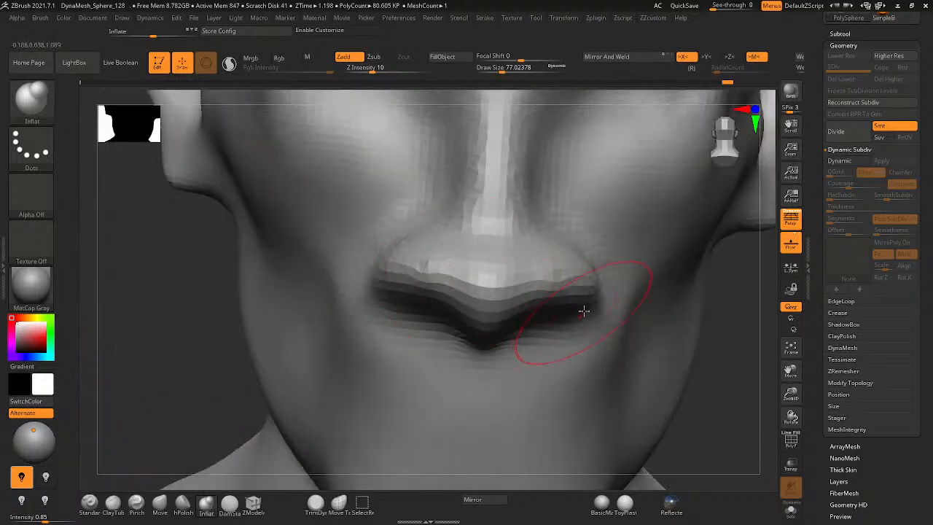
- Narrow the nostril wings with the Move brush and adjust the sides of the nose just above them
left_click(160, 502)
left_click_drag(588, 287, 573, 280)
left_click_drag(537, 207, 542, 195)
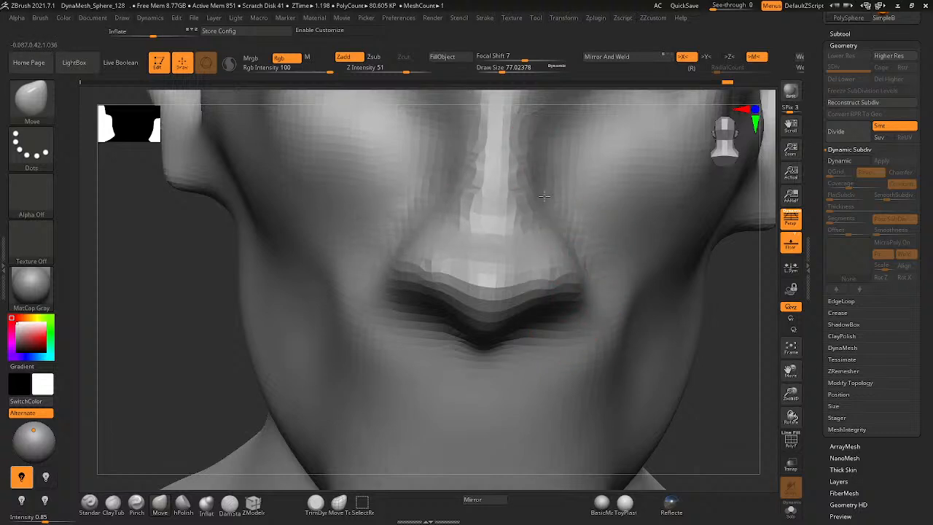
right_click_drag(550, 204, 531, 220, "ctrl")
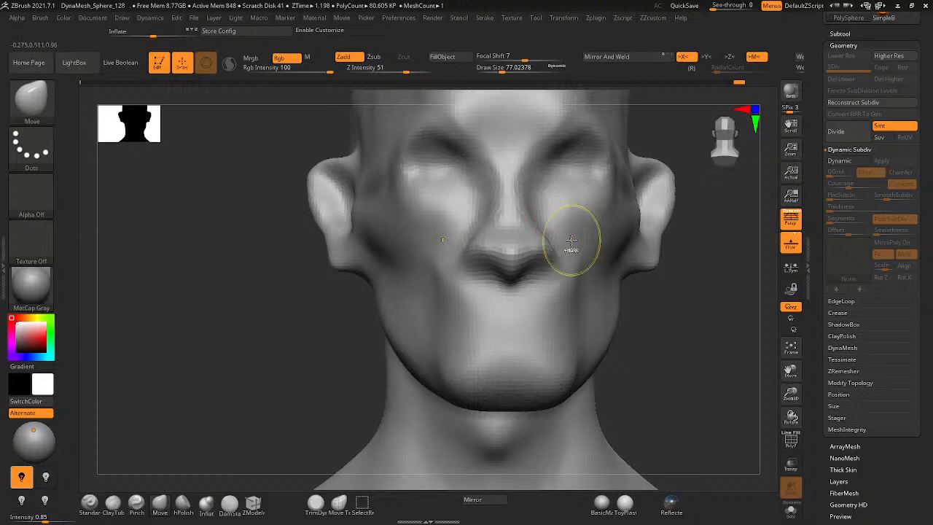
right_click_drag(485, 269, 399, 302, "ctrl")
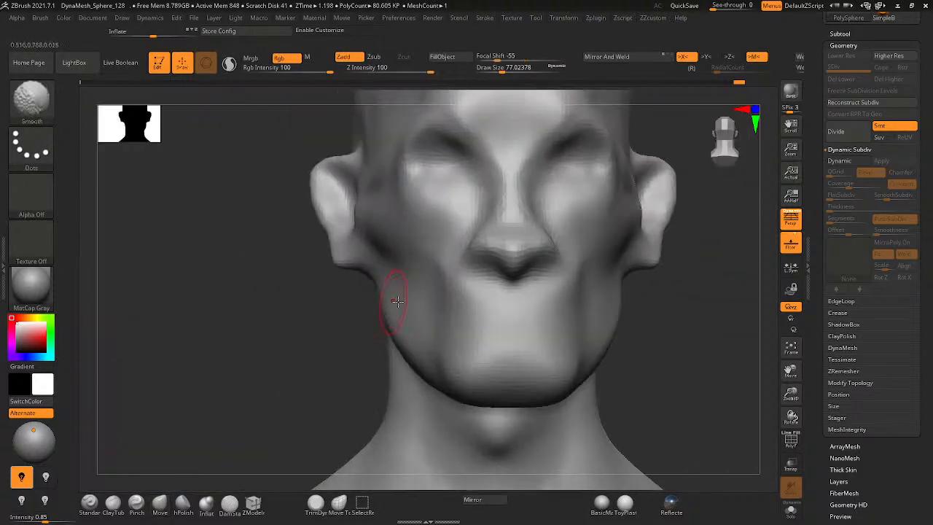
right_click_drag(470, 239, 548, 248)
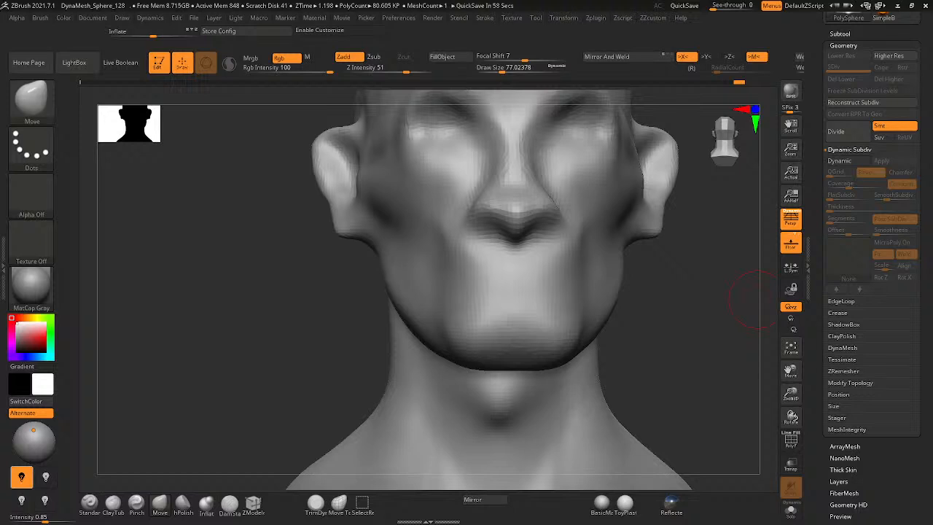
- Set the draw size to about 27 and build up the sides of the nostril wings with ClayTubes
right_click_drag(593, 214, 509, 258)
key("space")
left_click_drag(508, 258, 493, 258)
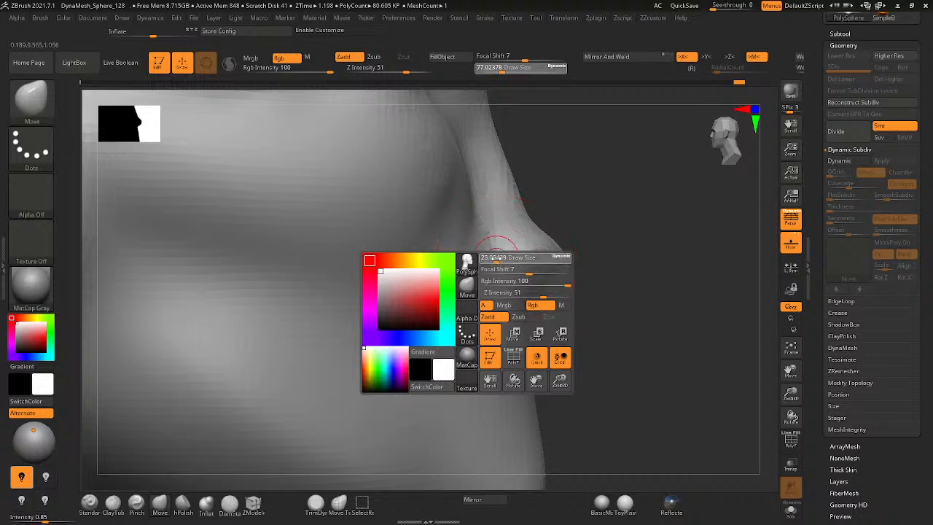
left_click(113, 503)
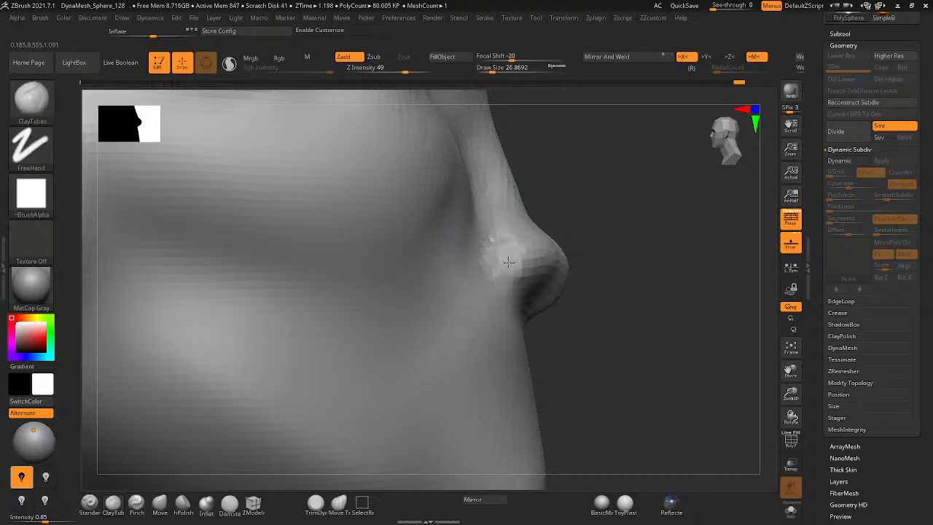
right_click_drag(508, 262, 503, 286)
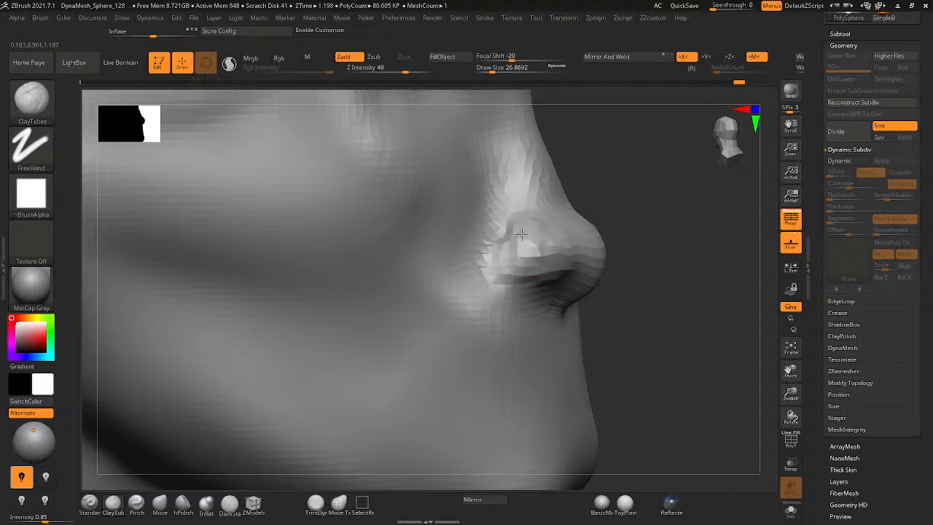
right_click_drag(549, 277, 537, 272)
- Smooth the nostril wings and refine the underside of the nose around the nostrils
mouse_move(538, 273)
left_mouse_down("shift")
mouse_move(500, 252)
mouse_move(538, 286)
left_mouse_up("shift")
right_click_drag(539, 286, 510, 293)
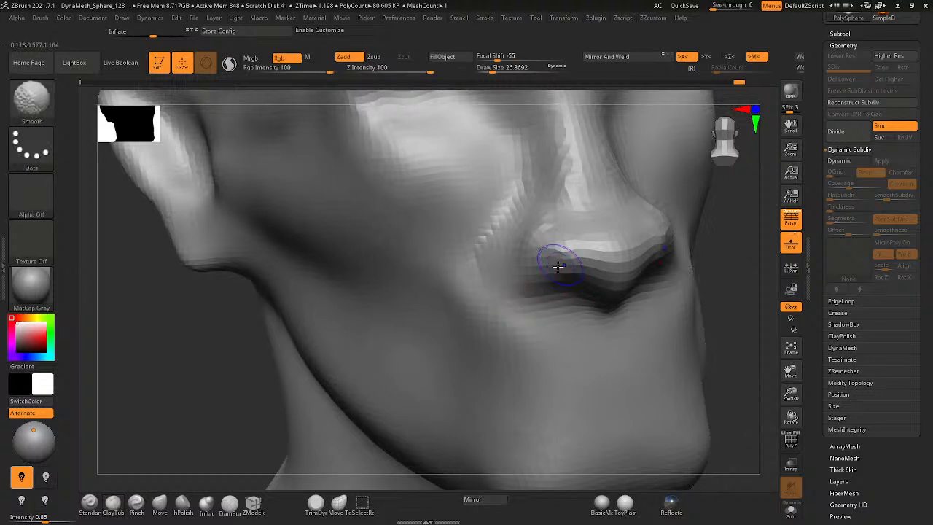
mouse_move(566, 269)
right_mouse_down()
mouse_move(545, 230)
mouse_move(555, 228)
right_mouse_up()
right_click_drag(599, 297, 587, 249)
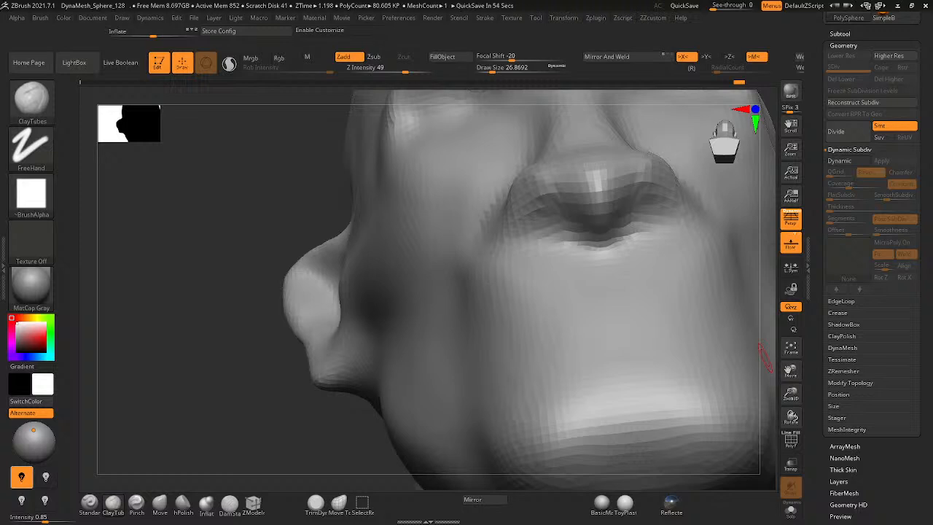
- Lay ClayTubes strokes across the upper and lower mouth area, and undo the last two strokes
mouse_move(615, 310)
right_mouse_down()
mouse_move(569, 308)
mouse_move(585, 381)
mouse_move(654, 296)
mouse_move(518, 326)
mouse_move(524, 333)
mouse_move(564, 327)
mouse_move(463, 307)
mouse_move(441, 377)
mouse_move(379, 343)
right_mouse_up()
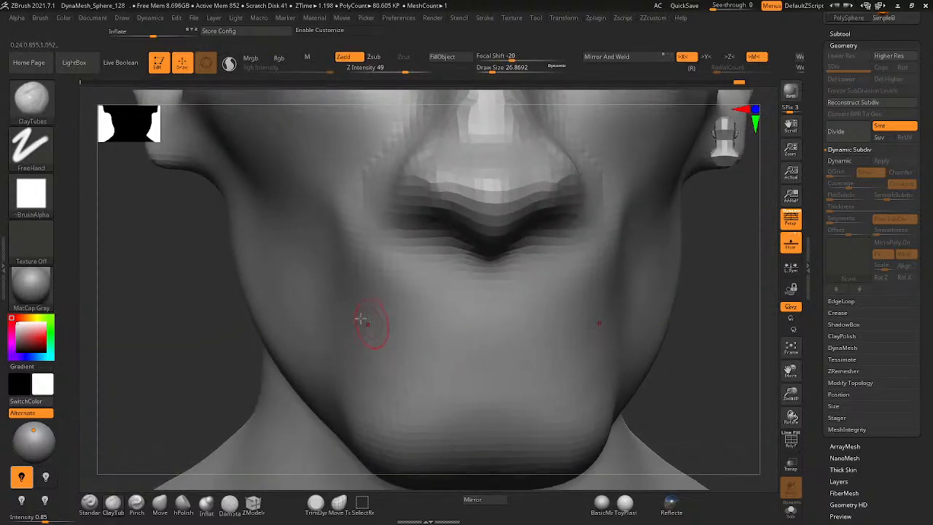
mouse_move(438, 299)
left_mouse_down()
mouse_move(448, 300)
mouse_move(406, 312)
left_mouse_up()
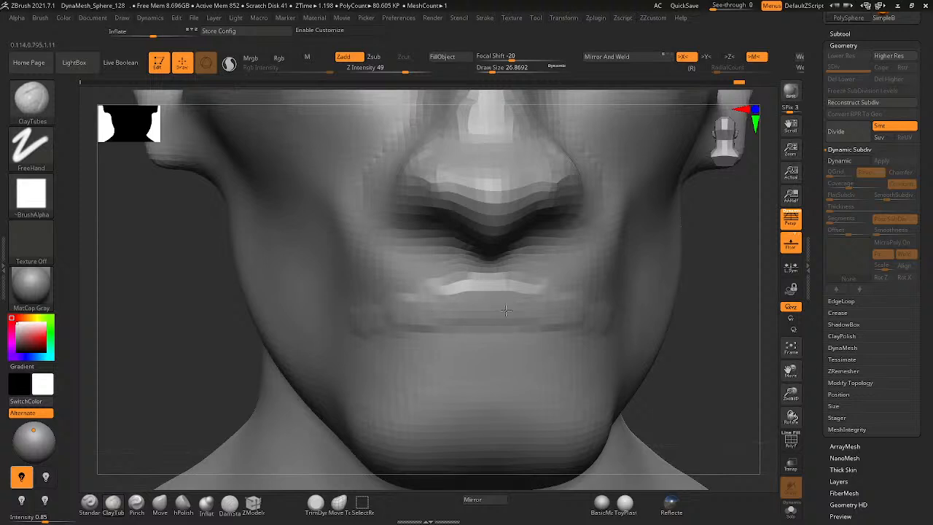
left_click_drag(500, 358, 594, 333)
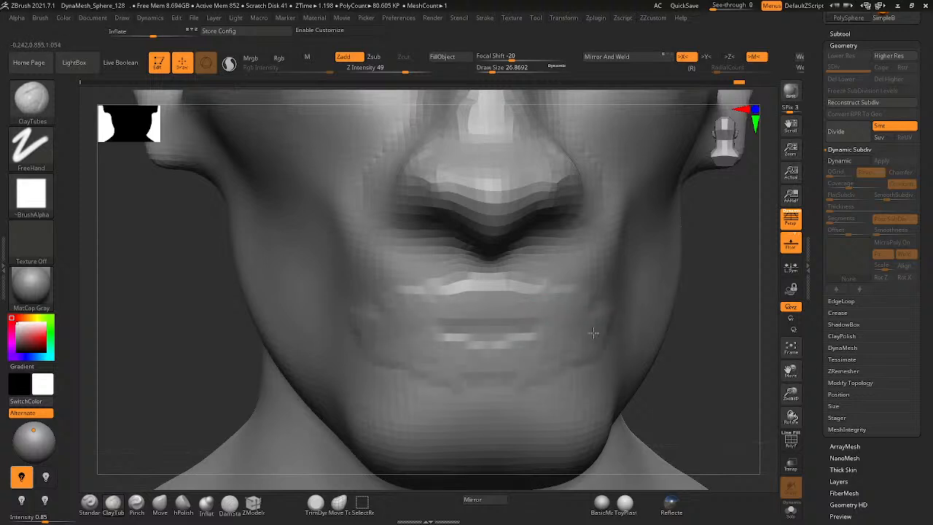
key("ctrl+z")
key("ctrl+z")
- Set the draw size to about 31 and fill in the mouth mound with further ClayTubes strokes
right_click(693, 337)
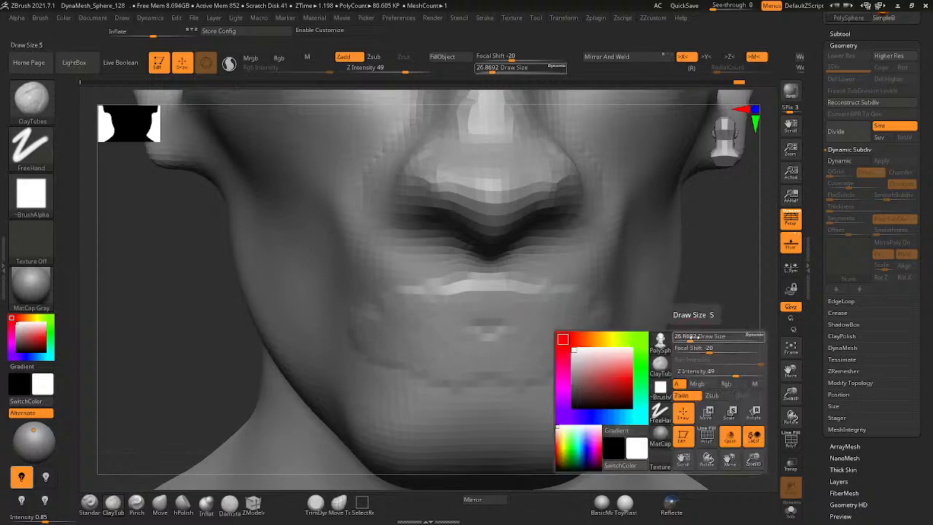
left_click_drag(688, 337, 692, 337)
mouse_move(545, 336)
left_mouse_down()
mouse_move(515, 342)
mouse_move(552, 325)
mouse_move(516, 331)
mouse_move(554, 356)
left_mouse_up()
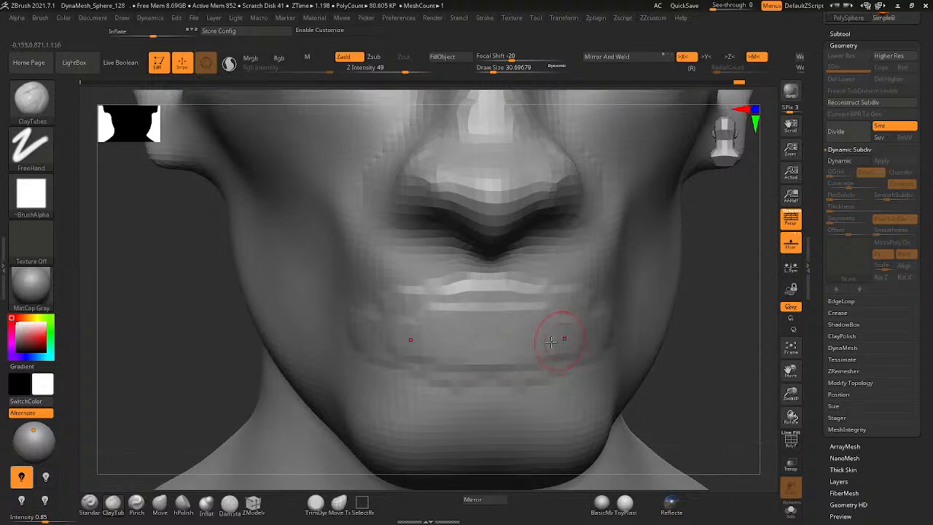
mouse_move(551, 341)
right_mouse_down()
mouse_move(558, 323)
mouse_move(496, 341)
right_mouse_up()
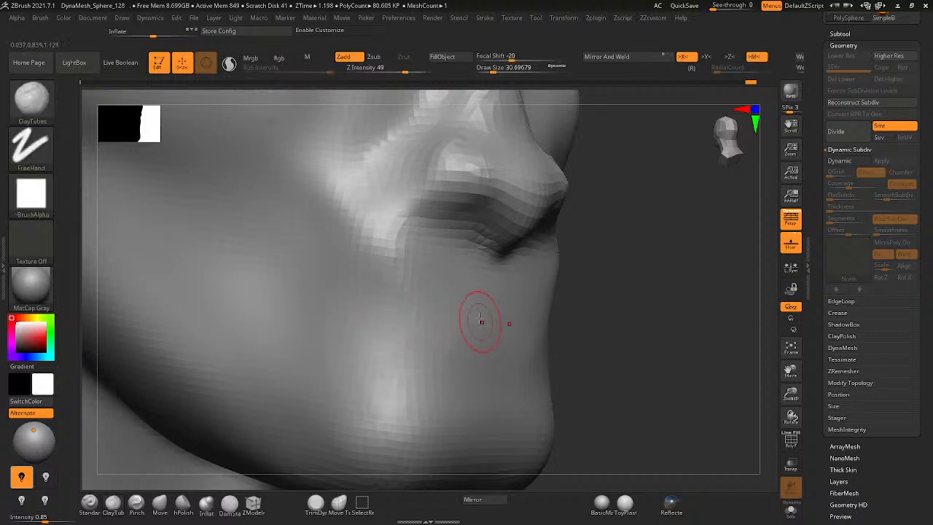
- Set the draw size to about 101 and pull the nose bridge outward in profile with the Move brush
mouse_move(480, 321)
right_mouse_down("ctrl")
mouse_move(444, 296)
mouse_move(390, 292)
mouse_move(389, 275)
mouse_move(455, 313)
mouse_move(481, 265)
mouse_move(461, 266)
mouse_move(484, 285)
right_mouse_up("ctrl")
right_click_drag(408, 302, 444, 309)
mouse_move(509, 276)
right_mouse_down("ctrl")
mouse_move(510, 285)
mouse_move(452, 277)
mouse_move(472, 302)
mouse_move(562, 358)
mouse_move(546, 364)
mouse_move(485, 313)
mouse_move(619, 275)
right_mouse_up("ctrl")
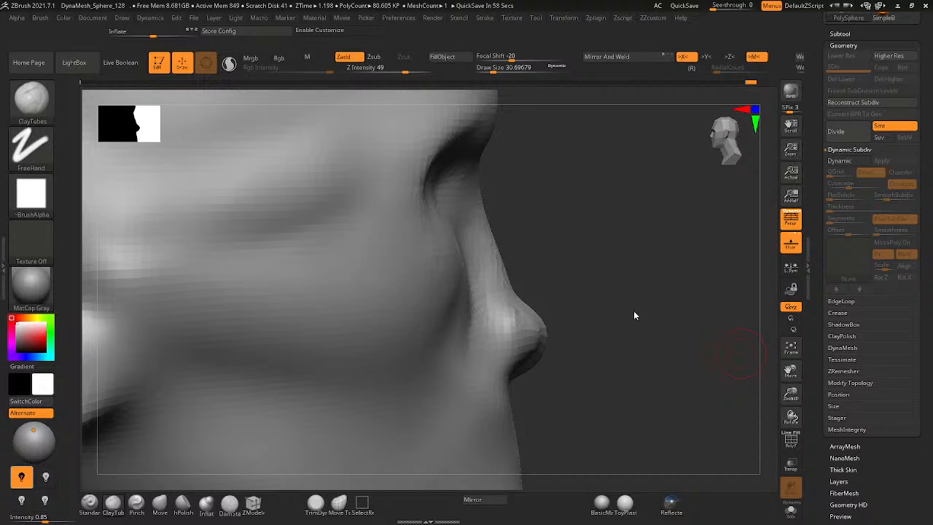
key("space")
left_click_drag(544, 248, 558, 247)
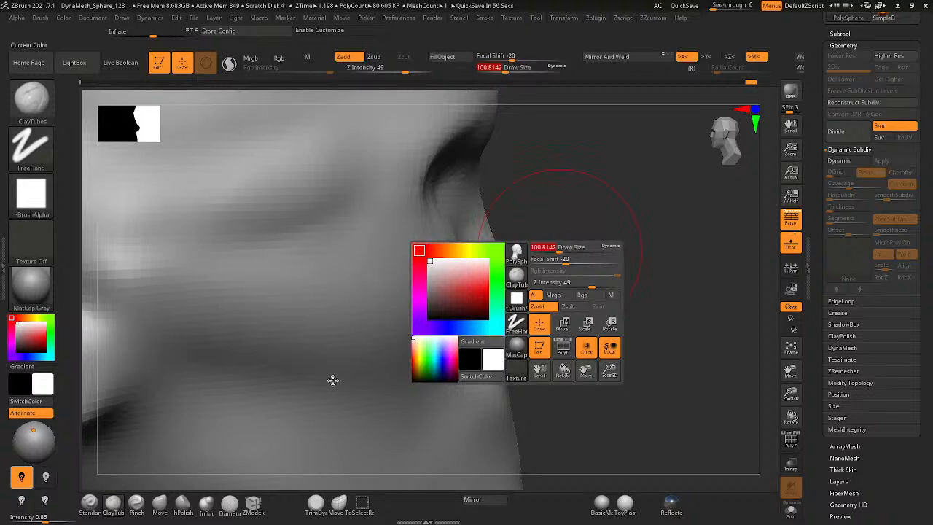
left_click(160, 504)
left_click_drag(501, 258, 506, 263)
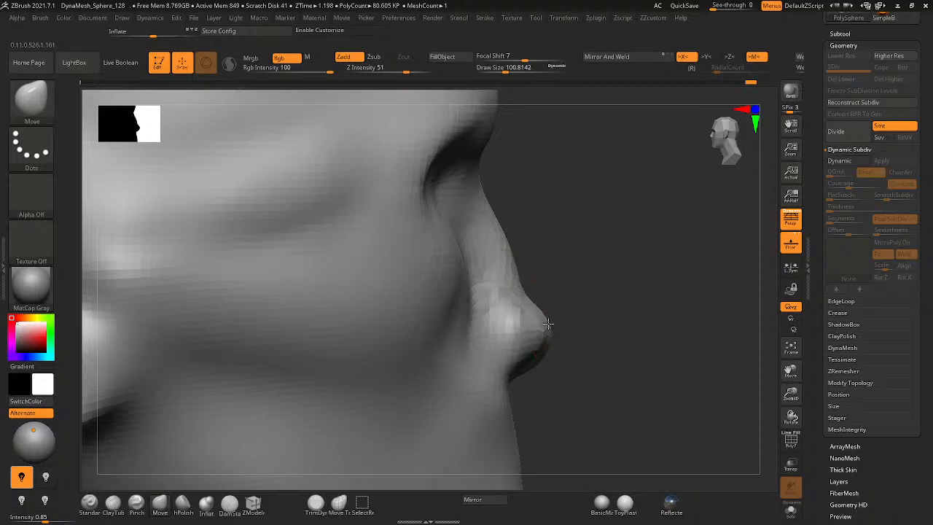
right_click_drag(548, 323, 564, 239)
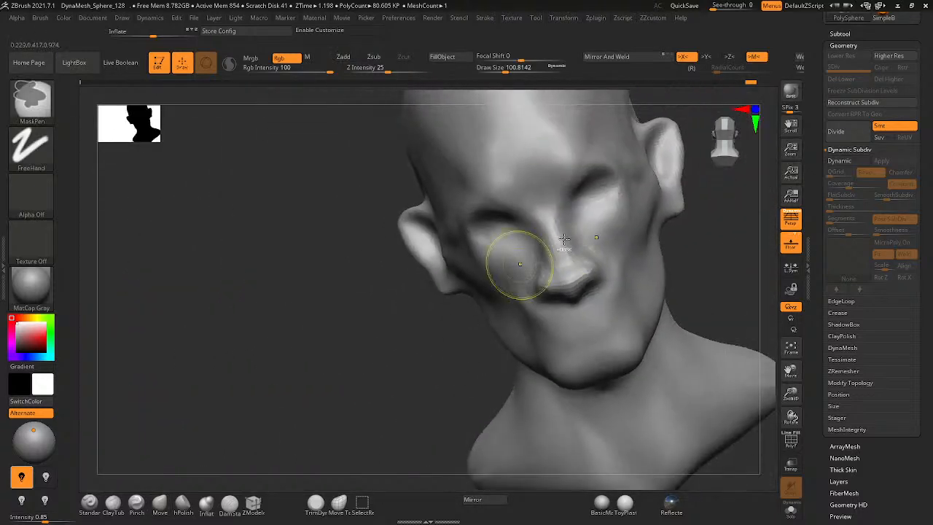
- Set the draw size to about 54 and build up rounded eyeball mounds inside the sockets with ClayTubes
mouse_move(697, 133)
right_mouse_down("ctrl")
mouse_move(600, 220)
mouse_move(613, 148)
mouse_move(585, 192)
mouse_move(443, 212)
right_mouse_up("ctrl")
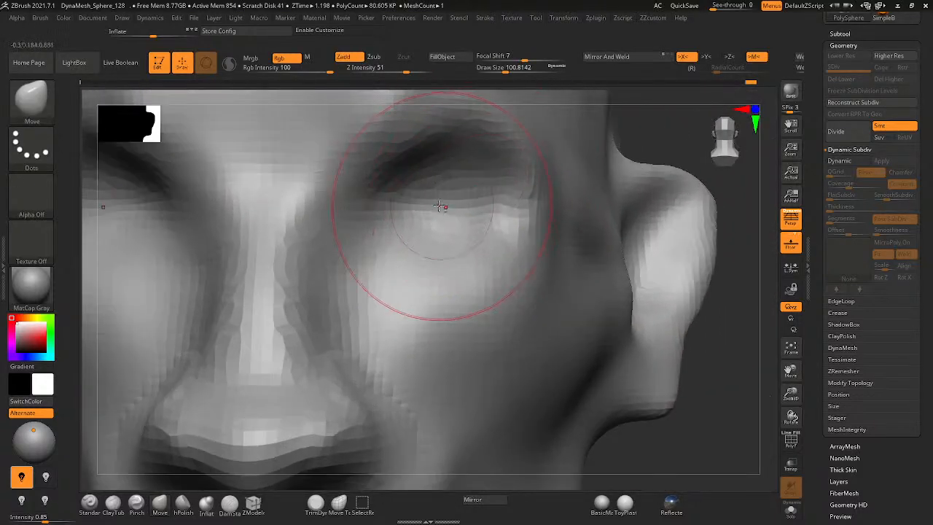
left_click(109, 507)
key("space")
left_click_drag(492, 195, 464, 189)
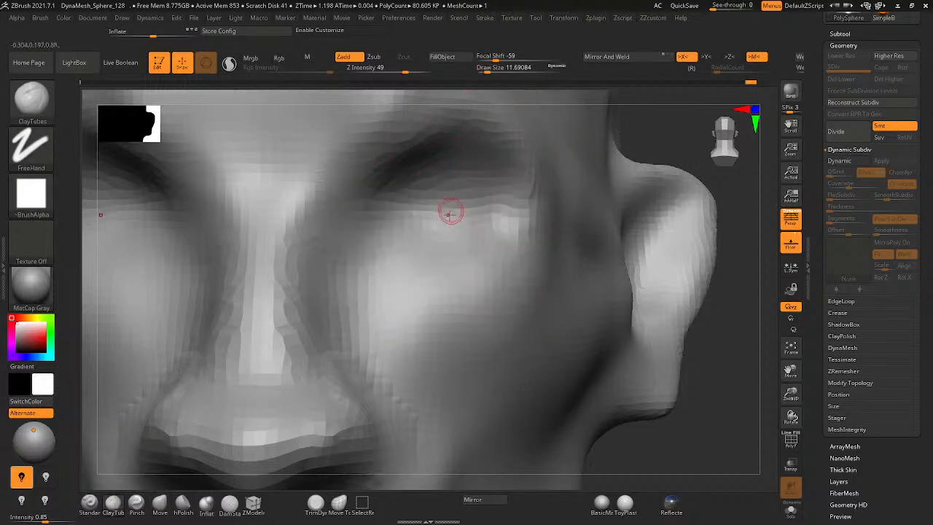
key("space")
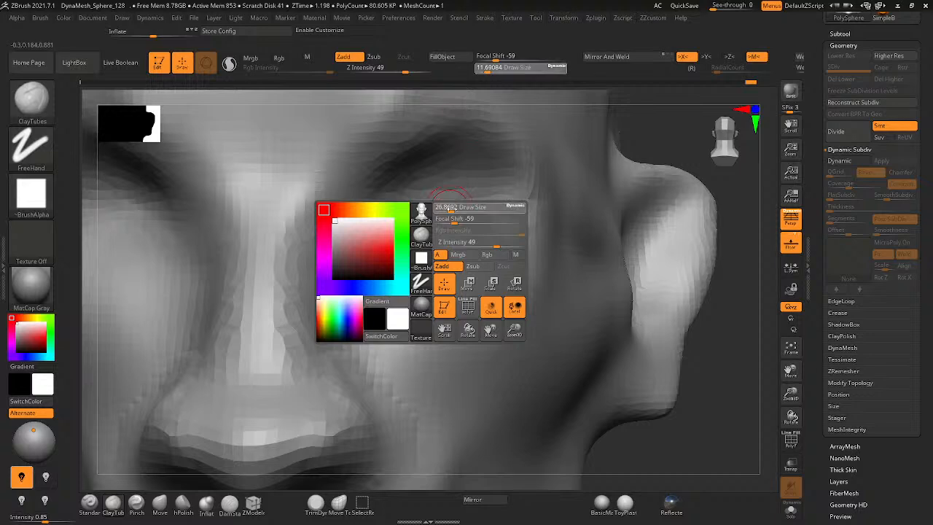
left_click_drag(452, 208, 457, 208)
mouse_move(489, 218)
left_mouse_down()
mouse_move(440, 233)
mouse_move(449, 216)
mouse_move(437, 222)
left_mouse_up()
mouse_move(466, 245)
right_mouse_down()
mouse_move(446, 247)
mouse_move(455, 231)
right_mouse_up()
left_click_drag(454, 231, 437, 228)
right_click_drag(437, 229, 376, 226)
left_click_drag(430, 191, 441, 229)
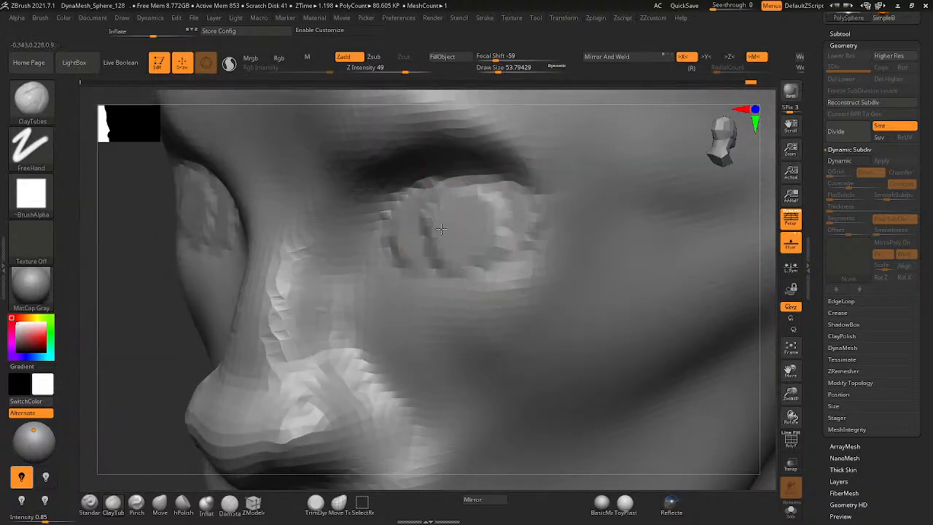
- Swell the eyeball mounds with the Standard brush, undoing the first stroke and reworking the area
left_click(90, 503)
mouse_move(476, 237)
left_mouse_down()
mouse_move(448, 239)
mouse_move(430, 229)
mouse_move(474, 219)
mouse_move(454, 236)
mouse_move(442, 222)
mouse_move(474, 241)
mouse_move(457, 235)
mouse_move(464, 244)
left_mouse_up()
key("ctrl+z")
right_click_drag(445, 243, 483, 241)
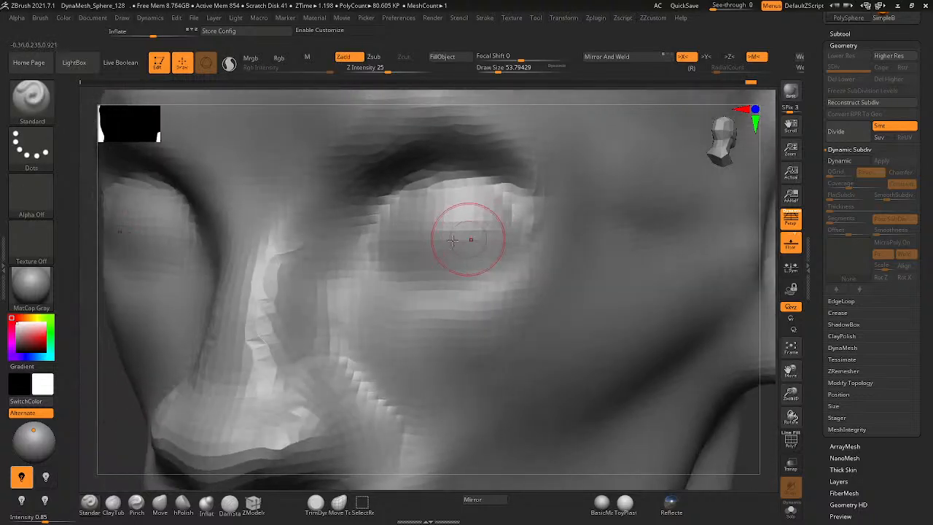
mouse_move(452, 241)
left_mouse_down()
mouse_move(450, 223)
mouse_move(401, 255)
mouse_move(452, 270)
mouse_move(430, 219)
mouse_move(466, 228)
left_mouse_up()
- Add more ClayTubes volume to the eyeball mounds from several angles, smoothing their lower edges between passes
left_click(113, 510)
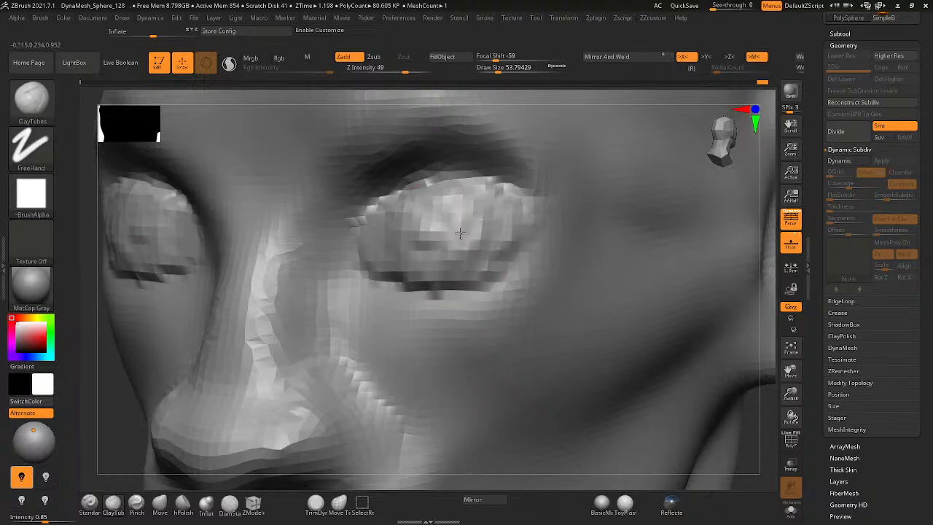
left_click_drag(470, 283, 400, 260, "shift")
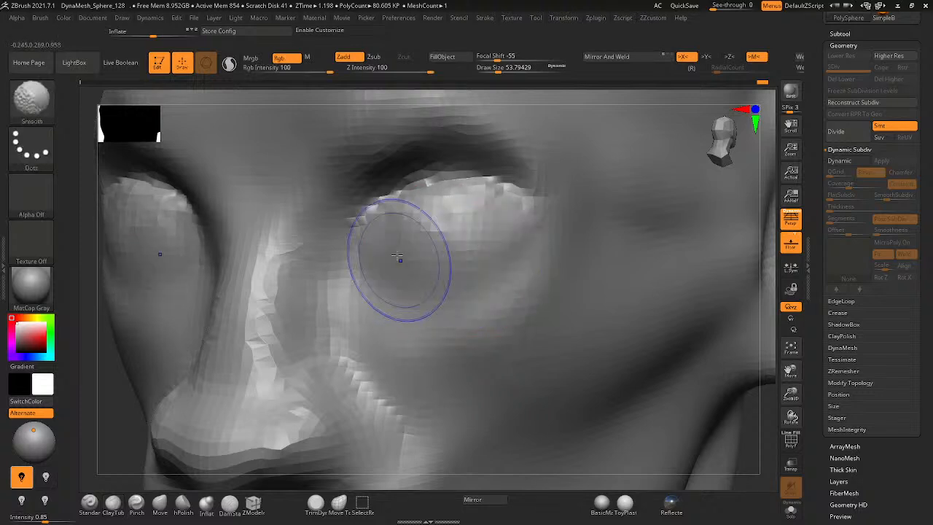
mouse_move(488, 258)
left_mouse_down()
mouse_move(423, 233)
mouse_move(433, 233)
left_mouse_up()
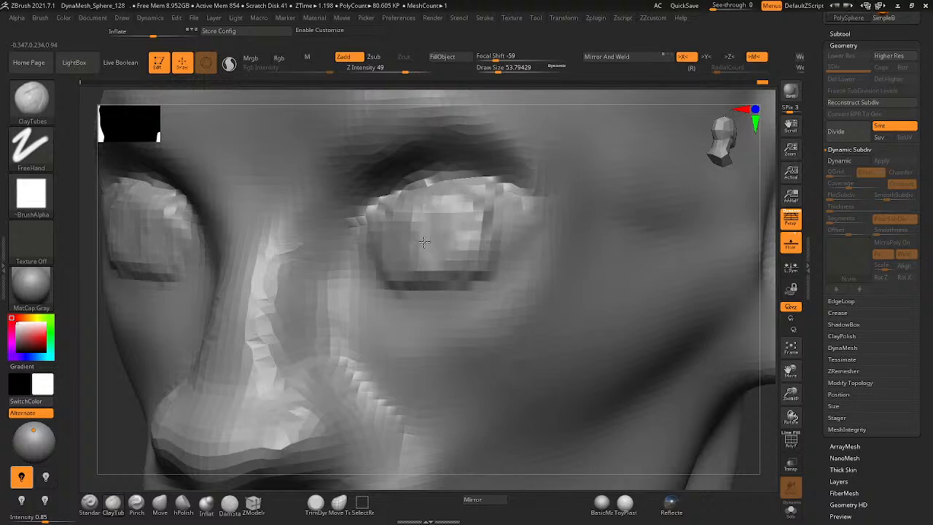
mouse_move(435, 237)
right_mouse_down()
mouse_move(394, 234)
mouse_move(423, 232)
right_mouse_up()
left_click_drag(473, 204, 456, 266)
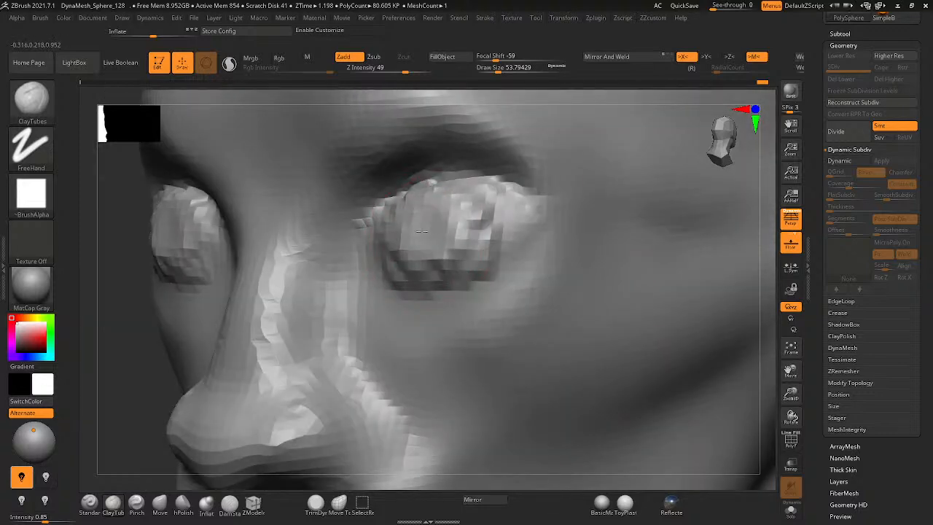
left_click_drag(430, 193, 411, 224)
right_click_drag(430, 218, 459, 285)
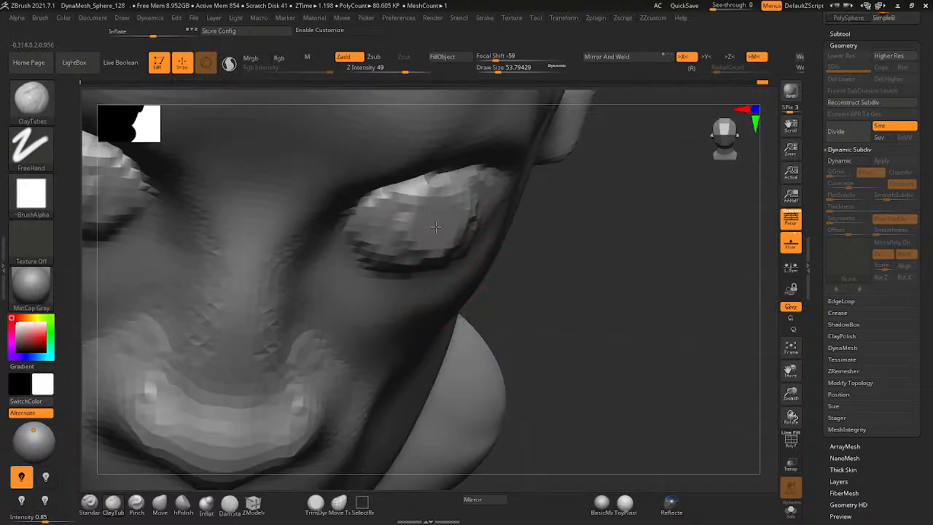
- Smooth the eyeball mounds, undo the last two strokes, and remesh the head with DynaMesh
left_click_drag(444, 239, 405, 207, "shift")
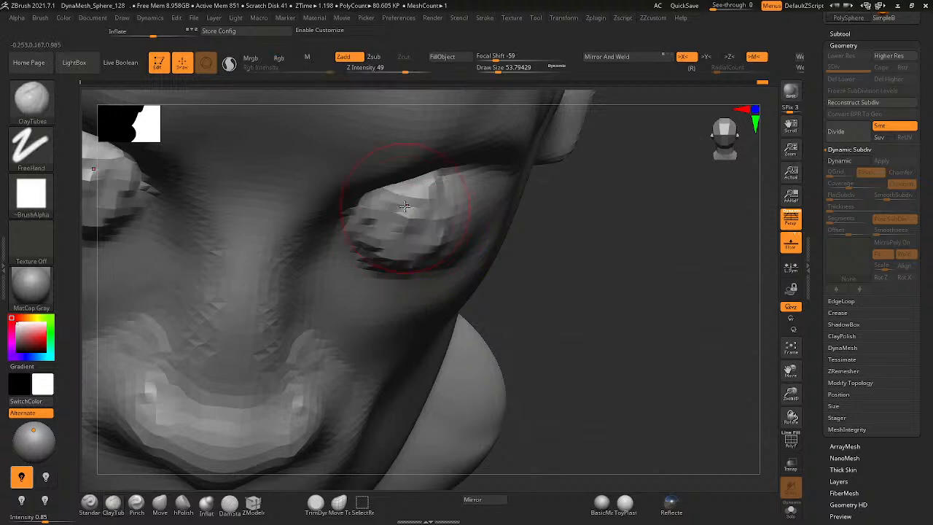
key("ctrl+z")
key("ctrl+z")
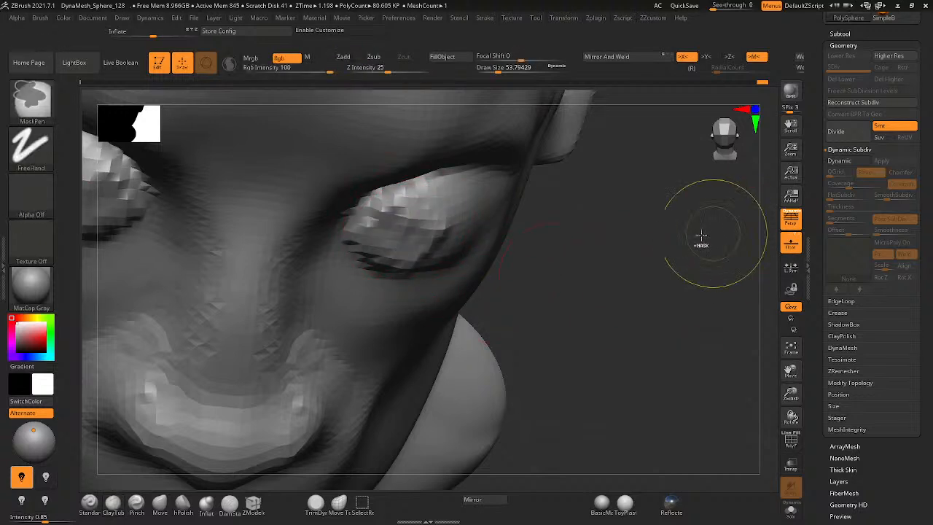
left_click_drag(700, 236, 645, 255, "ctrl")
right_click_drag(644, 254, 443, 263)
- Round off the eyeballs with a further ClayTubes stroke and smooth them into the lower sockets
mouse_move(416, 240)
left_mouse_down()
mouse_move(431, 247)
mouse_move(434, 262)
left_mouse_up()
key("shift")
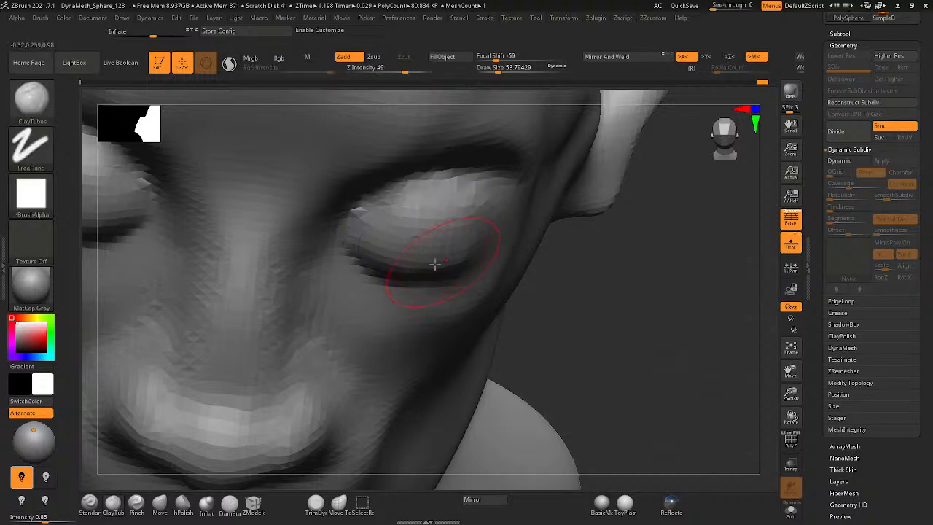
right_click_drag(434, 262, 442, 223)
left_click_drag(406, 202, 430, 256, "shift")
right_click_drag(430, 272, 494, 373)
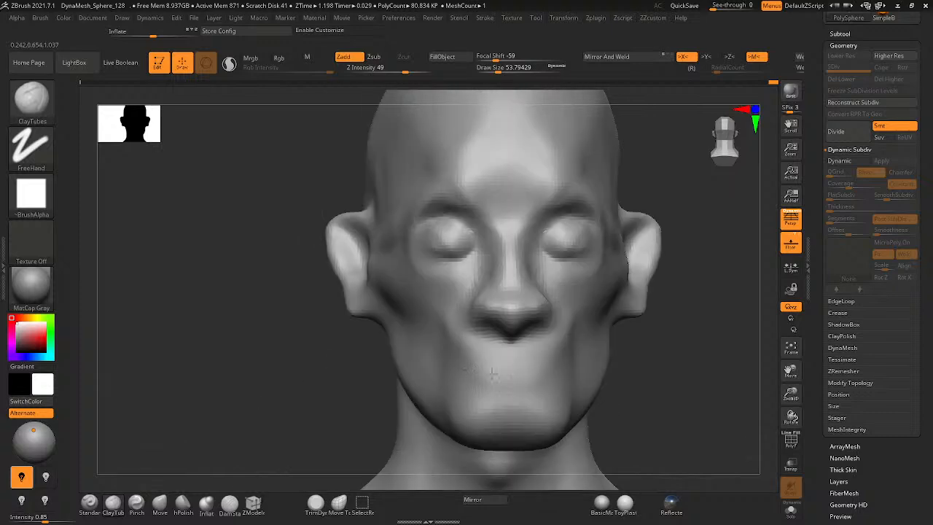
- Rework the socket area between brow and eyeball, undo a stroke, set the draw size to about 27, and smooth it
right_click_drag(445, 274, 441, 237, "ctrl")
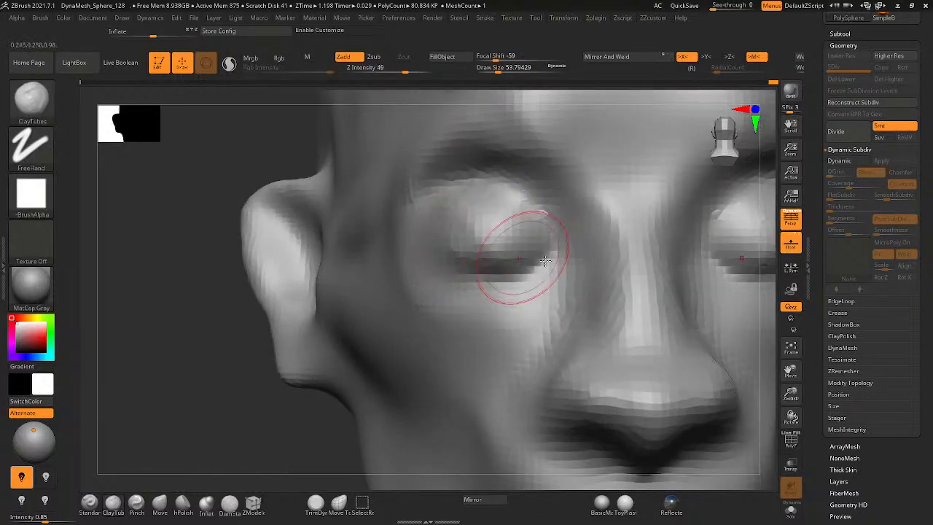
right_click_drag(546, 260, 514, 275, "ctrl")
mouse_move(631, 285)
right_mouse_down("ctrl")
mouse_move(584, 307)
mouse_move(564, 350)
mouse_move(481, 285)
mouse_move(404, 320)
mouse_move(363, 326)
mouse_move(508, 338)
mouse_move(424, 338)
right_mouse_up("ctrl")
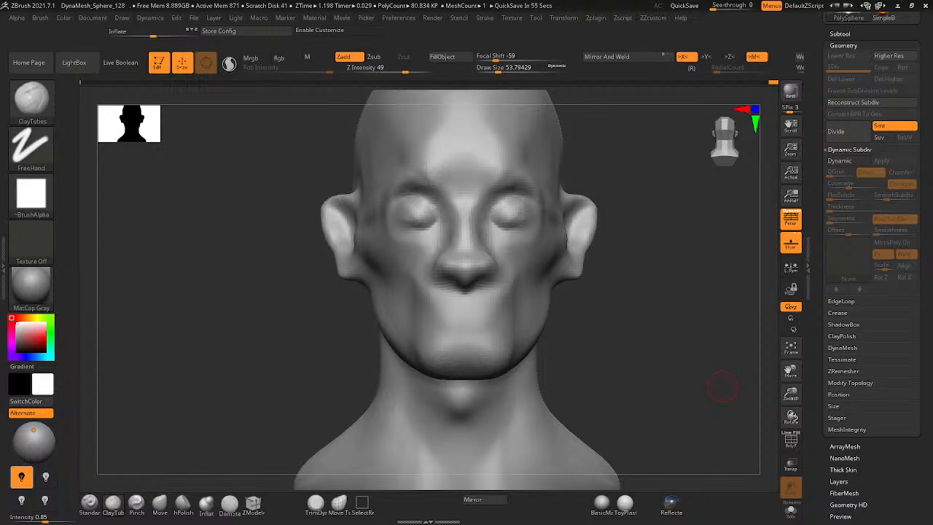
mouse_move(511, 192)
right_mouse_down()
mouse_move(571, 168)
mouse_move(485, 218)
mouse_move(677, 138)
mouse_move(608, 194)
mouse_move(682, 182)
right_mouse_up()
mouse_move(471, 183)
left_mouse_down()
mouse_move(506, 173)
mouse_move(446, 186)
mouse_move(437, 175)
mouse_move(484, 176)
mouse_move(398, 184)
mouse_move(405, 193)
mouse_move(419, 172)
left_mouse_up()
key("ctrl+z")
key("space")
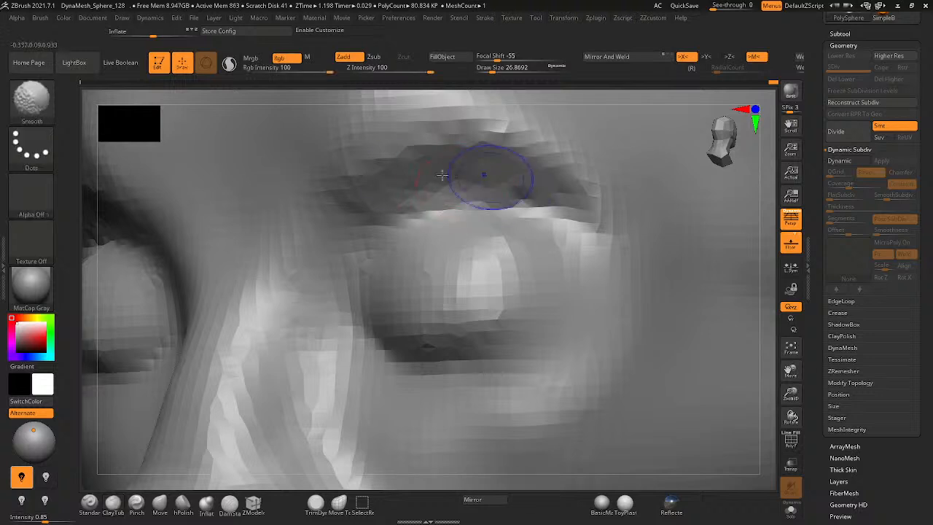
left_click_drag(486, 177, 516, 230, "shift")
- Lay ClayTubes strokes across the area beneath the eyes and smooth them into the upper cheeks
mouse_move(583, 335)
left_mouse_down()
mouse_move(437, 429)
mouse_move(439, 381)
left_mouse_up()
mouse_move(435, 400)
right_mouse_down()
mouse_move(496, 396)
mouse_move(495, 408)
right_mouse_up()
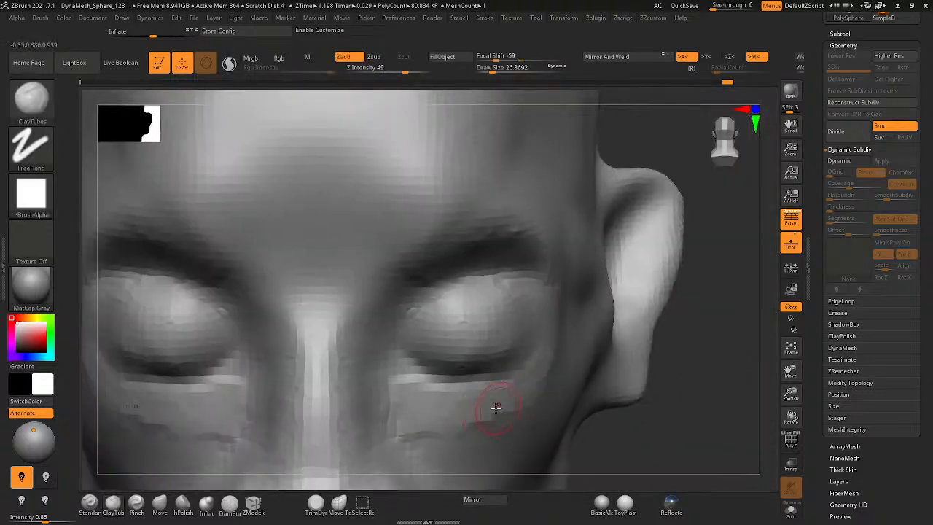
left_click_drag(503, 401, 437, 412)
left_click_drag(537, 396, 400, 400)
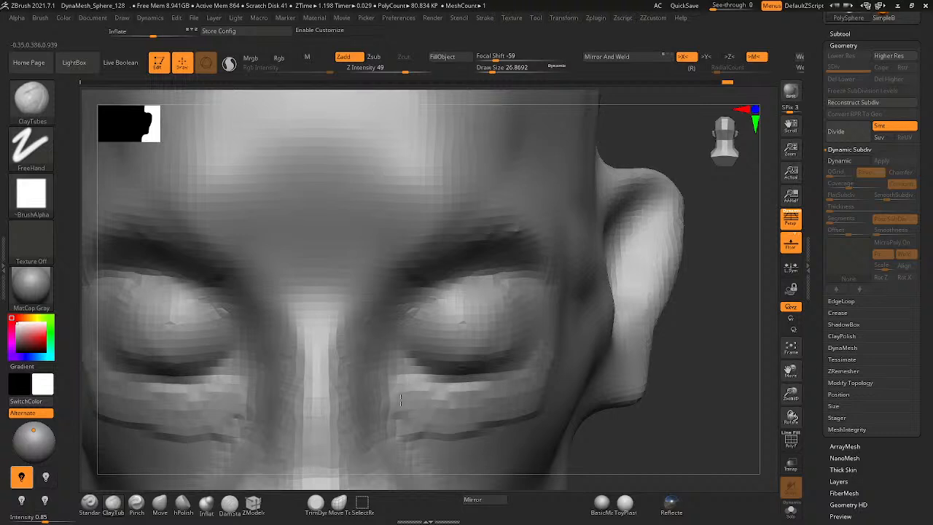
key("shift")
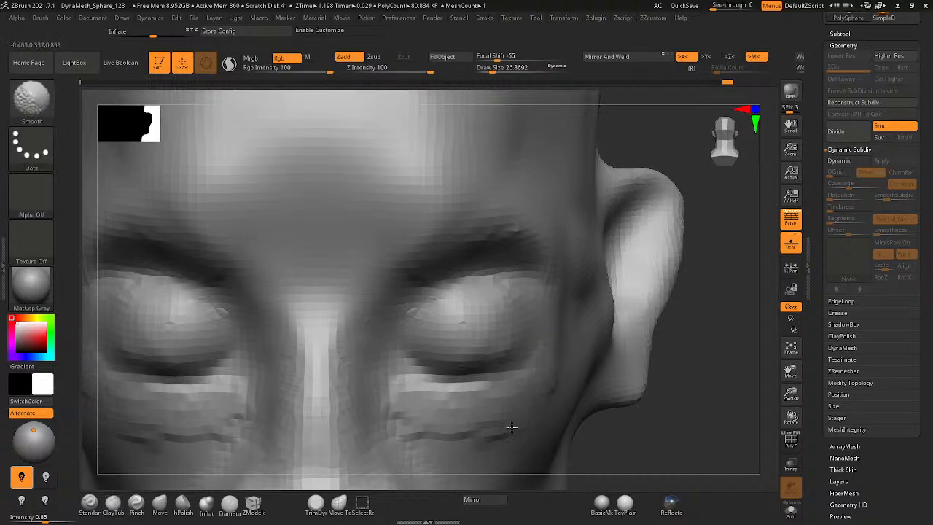
mouse_move(477, 418)
left_mouse_down("shift")
mouse_move(442, 386)
mouse_move(521, 379)
mouse_move(500, 394)
mouse_move(438, 404)
left_mouse_up("shift")
- Build up the rim under the eyeballs toward the outer corners with ClayTubes and smooth it
mouse_move(491, 389)
left_mouse_down()
mouse_move(537, 354)
mouse_move(437, 386)
left_mouse_up()
mouse_move(533, 364)
left_mouse_down()
mouse_move(456, 396)
mouse_move(481, 386)
left_mouse_up()
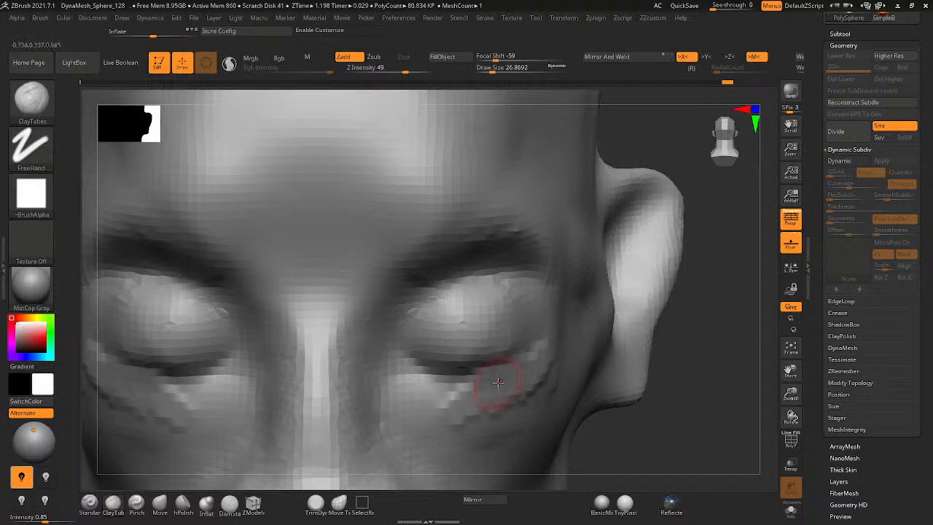
mouse_move(526, 366)
left_mouse_down("shift")
mouse_move(481, 413)
mouse_move(548, 386)
left_mouse_up("shift")
- Shape the inner brow above the nose bridge and the upper socket folds with ClayTubes, smoothing the transition
right_click_drag(447, 337, 443, 276)
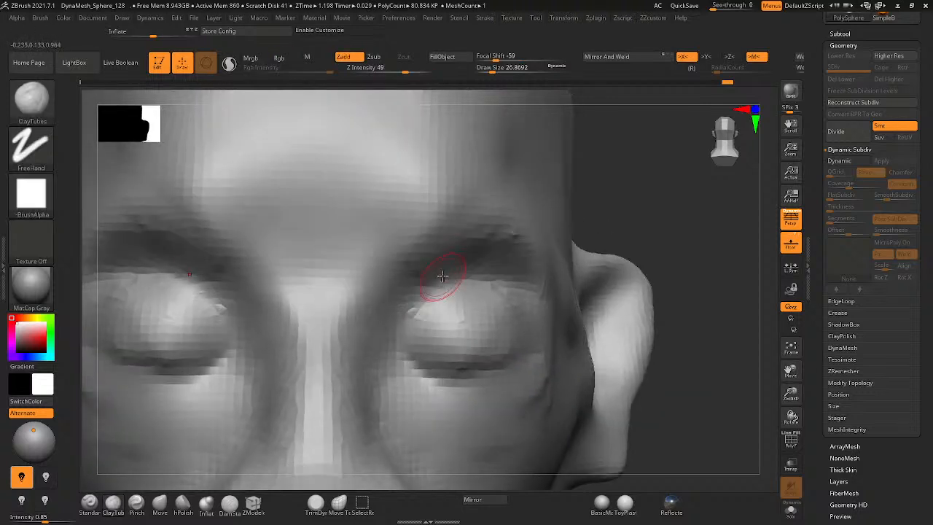
mouse_move(439, 287)
left_mouse_down()
mouse_move(467, 263)
mouse_move(381, 252)
mouse_move(413, 268)
mouse_move(377, 282)
mouse_move(366, 232)
left_mouse_up()
left_click_drag(360, 272, 402, 246, "shift")
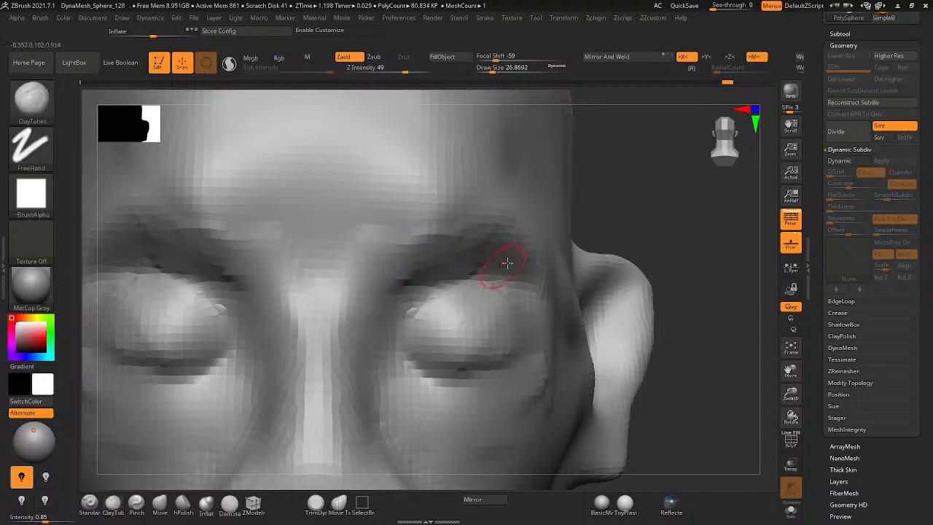
left_click_drag(508, 263, 424, 267)
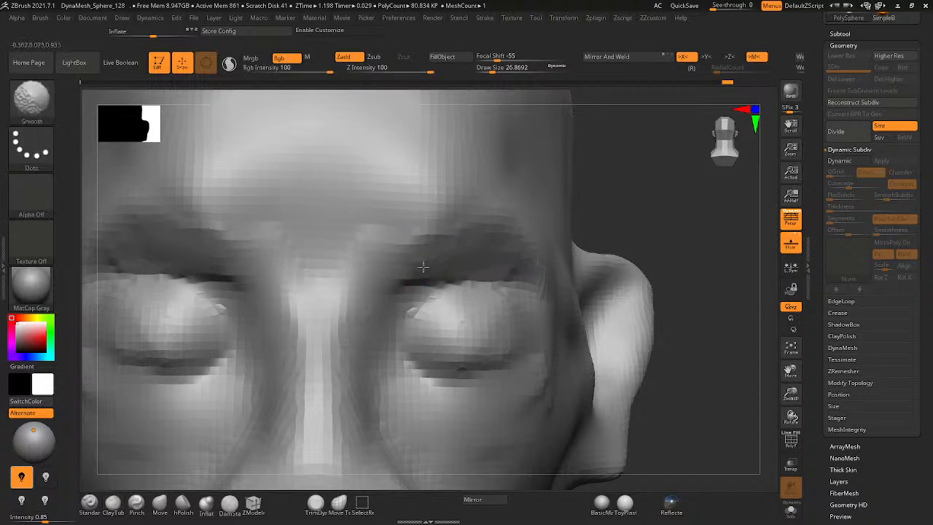
- Set the draw size to about 94 and pull the underside of the chin downward with the Move brush
mouse_move(425, 279)
right_mouse_down("ctrl")
mouse_move(229, 350)
mouse_move(269, 383)
right_mouse_up("ctrl")
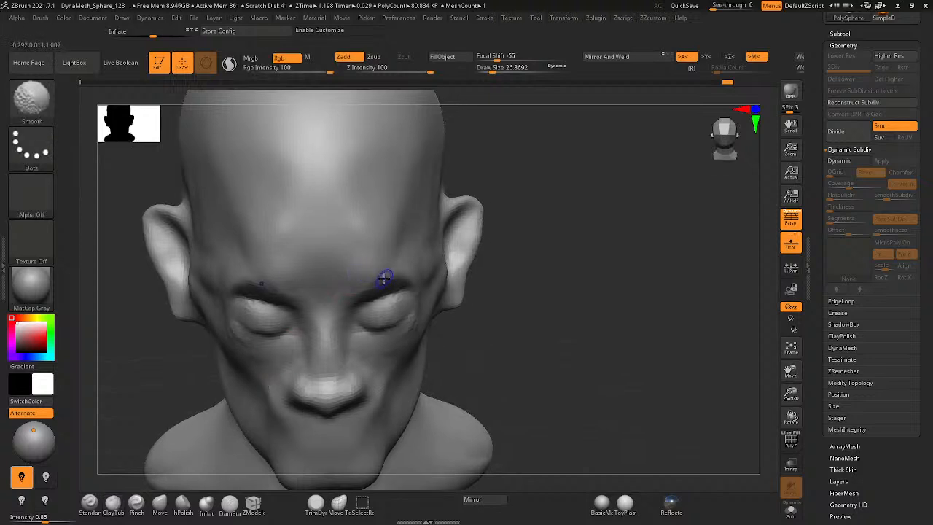
right_click_drag(326, 309, 396, 233)
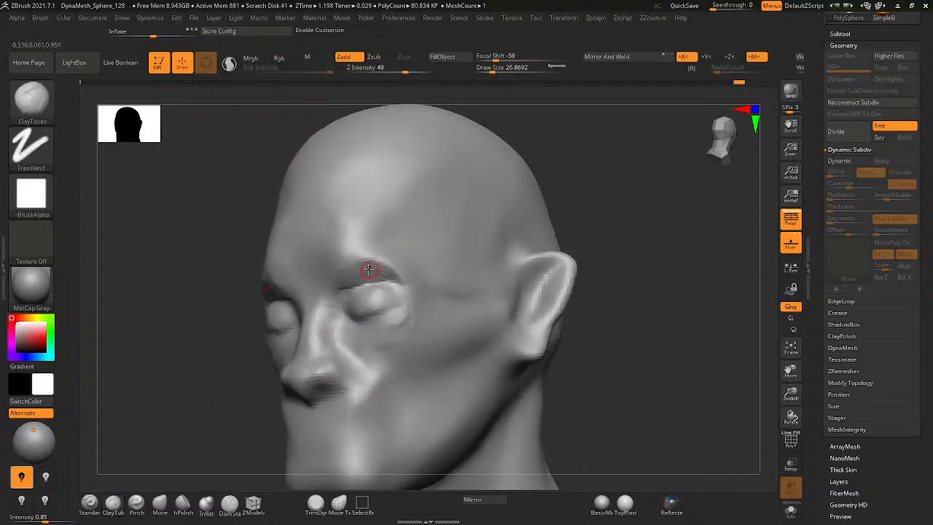
mouse_move(374, 266)
right_mouse_down()
mouse_move(489, 226)
mouse_move(448, 256)
mouse_move(494, 291)
mouse_move(612, 232)
mouse_move(503, 299)
right_mouse_up()
right_click_drag(459, 320, 452, 258, "alt")
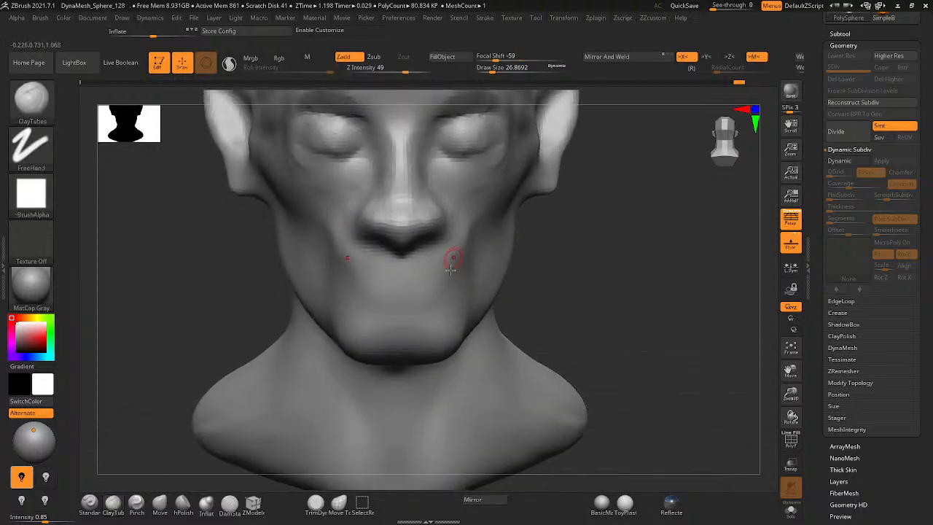
mouse_move(455, 302)
right_mouse_down("shift")
mouse_move(453, 328)
mouse_move(483, 304)
right_mouse_up("shift")
key("space")
left_click_drag(483, 305, 492, 306)
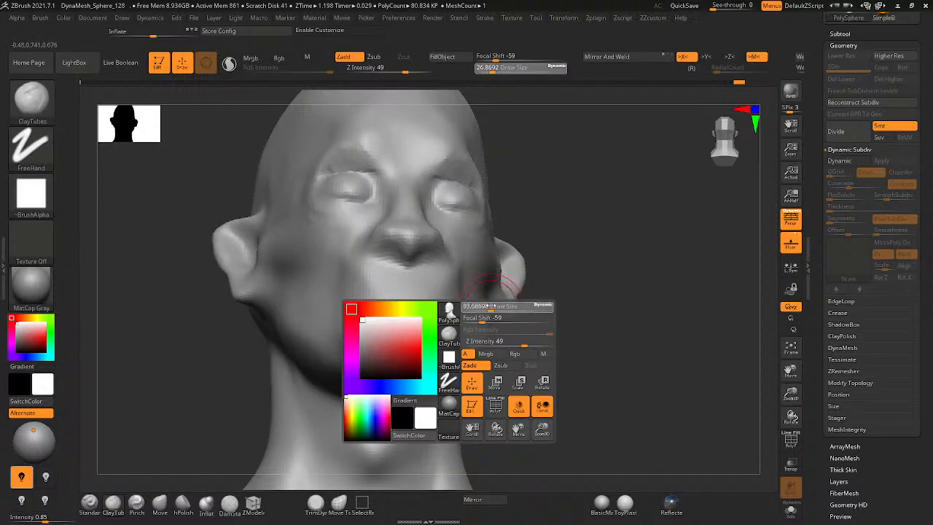
key("b")
key("m")
key("v")
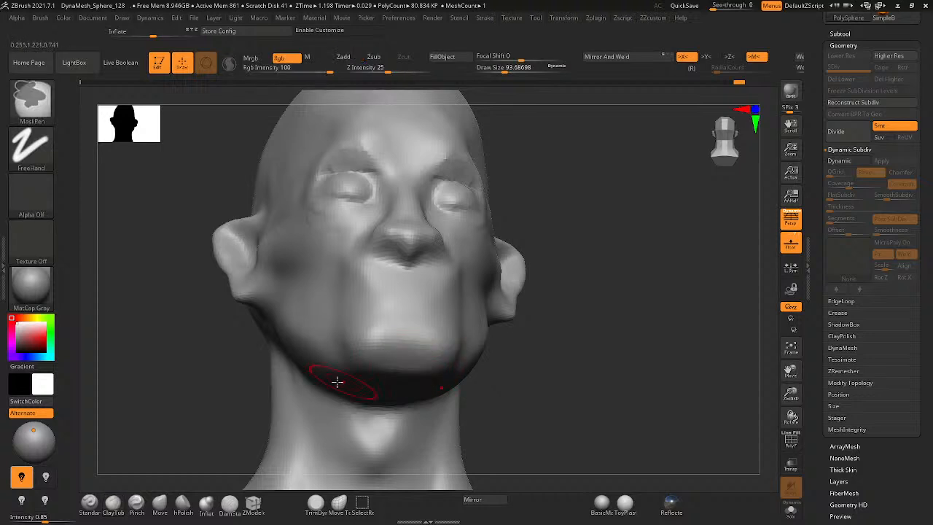
right_click_drag(414, 397, 404, 434)
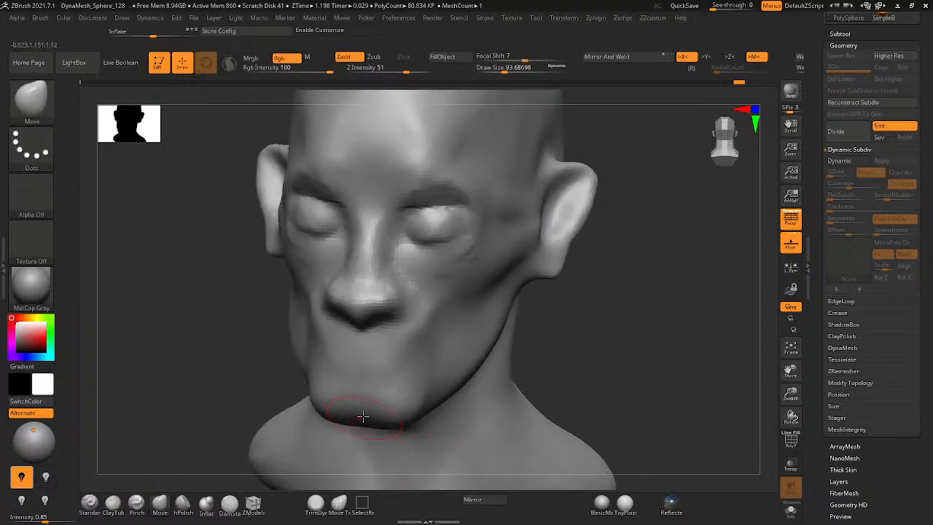
left_click_drag(365, 418, 360, 426)
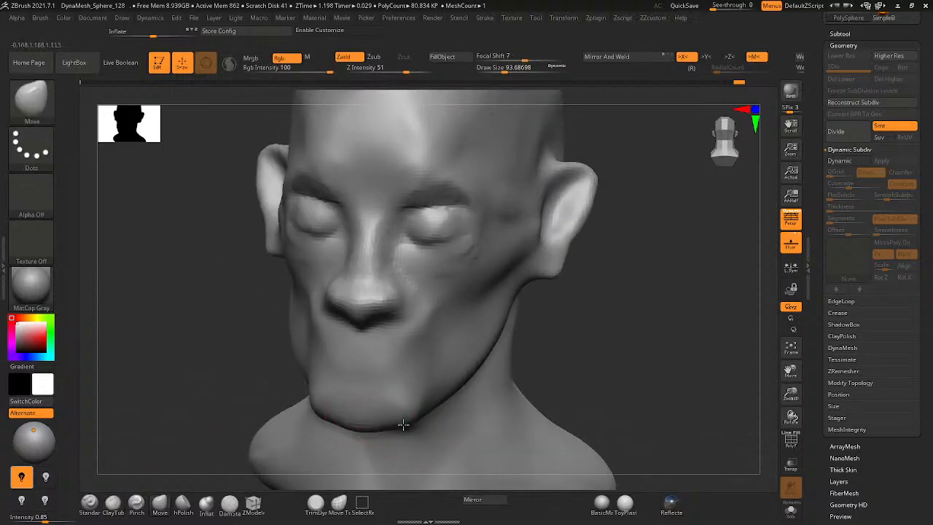
- Set the draw size to about 257 and reshape the chin corner and the side of the lower jaw with the Move brush
right_click_drag(395, 416, 386, 437)
key("space")
left_click_drag(485, 354, 504, 354)
left_click_drag(474, 409, 477, 404)
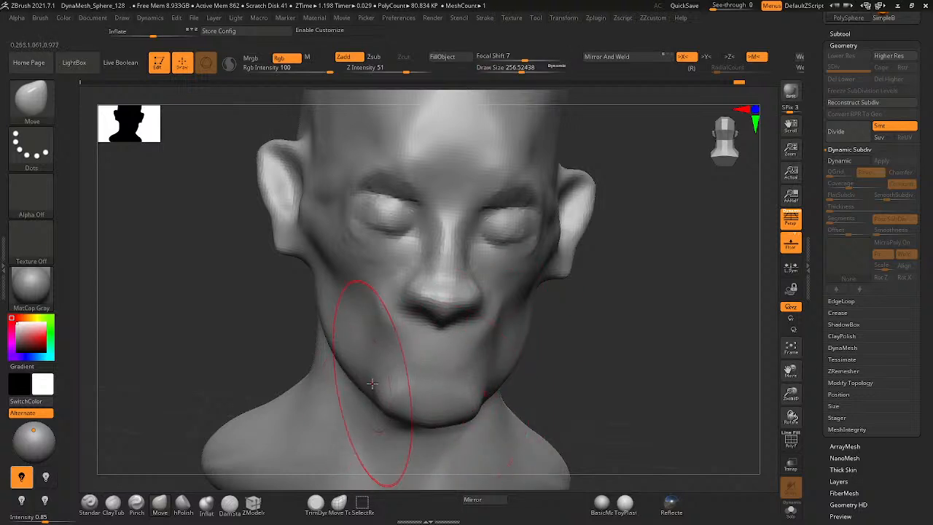
left_click_drag(373, 383, 358, 384)
right_click_drag(402, 415, 596, 245)
right_click(596, 244)
mouse_move(596, 245)
left_mouse_down()
mouse_move(573, 246)
mouse_move(599, 249)
mouse_move(589, 248)
left_mouse_up()
key("ctrl+z")
- Set the draw size to about 62 and reshape the lower eyelids and inner eye corners with the Move brush
right_click(604, 249)
mouse_move(573, 241)
right_mouse_down()
mouse_move(543, 276)
mouse_move(563, 218)
right_mouse_up()
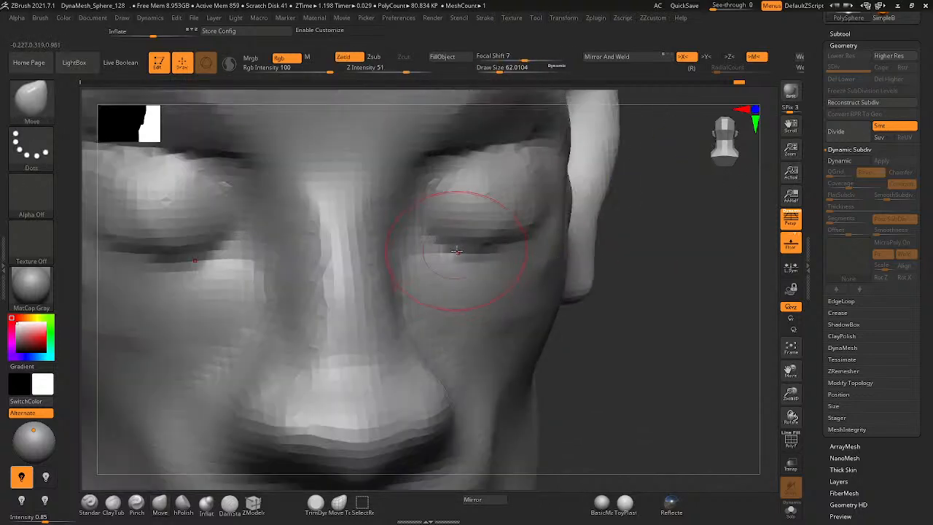
left_click_drag(479, 241, 484, 234)
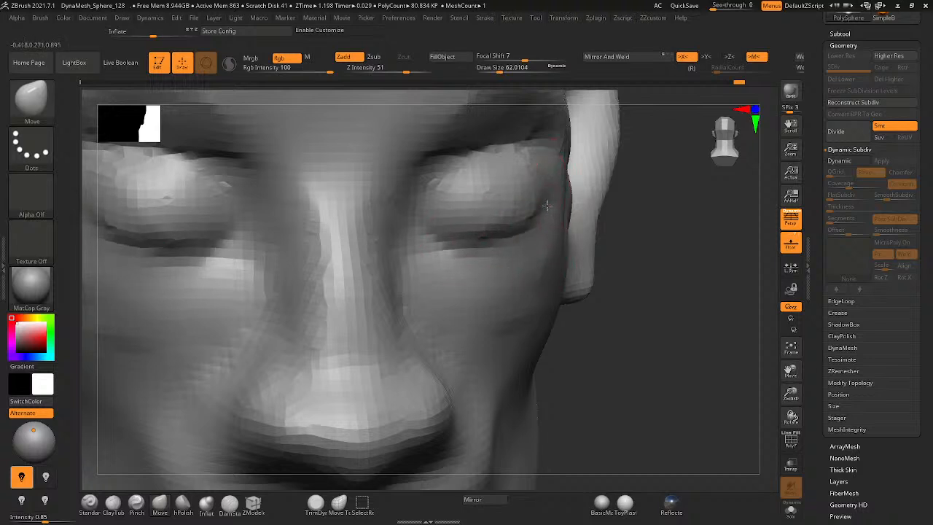
right_click_drag(547, 205, 563, 169)
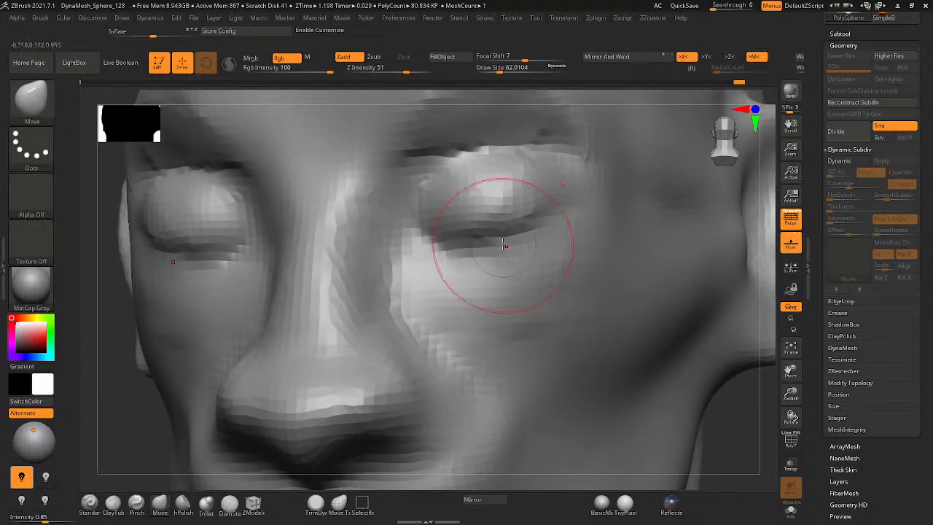
left_click_drag(503, 246, 504, 241)
mouse_move(426, 234)
left_mouse_down()
mouse_move(383, 202)
mouse_move(418, 134)
left_mouse_up()
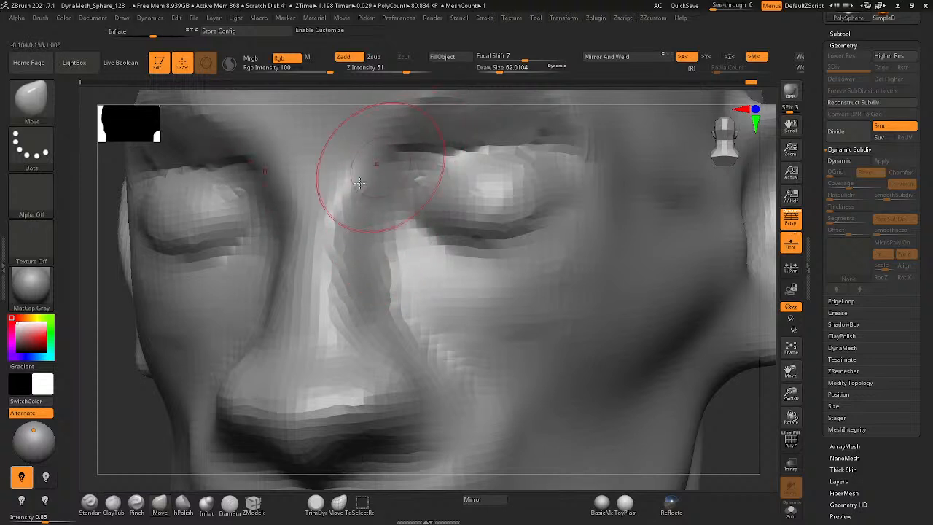
mouse_move(387, 270)
right_mouse_down("ctrl")
mouse_move(343, 291)
mouse_move(433, 329)
mouse_move(425, 331)
mouse_move(396, 317)
mouse_move(527, 296)
mouse_move(477, 360)
mouse_move(479, 415)
mouse_move(481, 381)
mouse_move(459, 353)
right_mouse_up("ctrl")
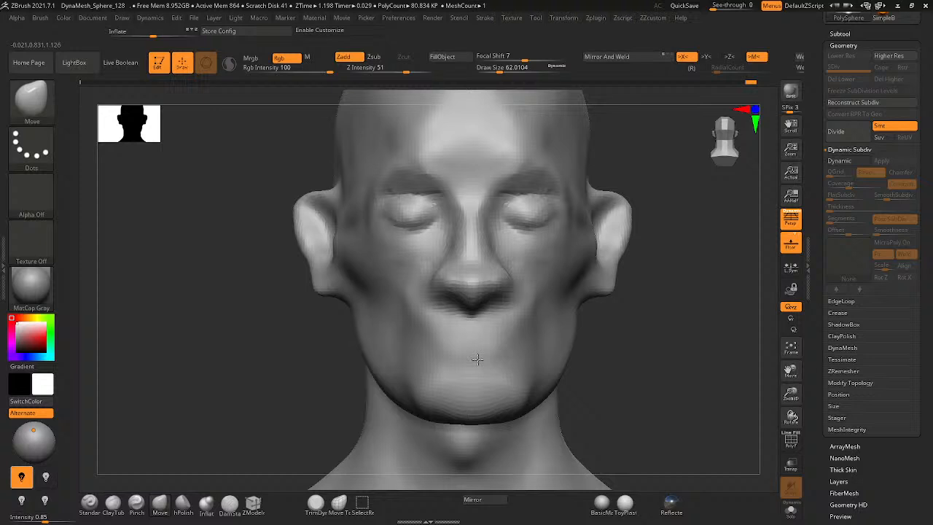
right_click_drag(460, 353, 608, 347)
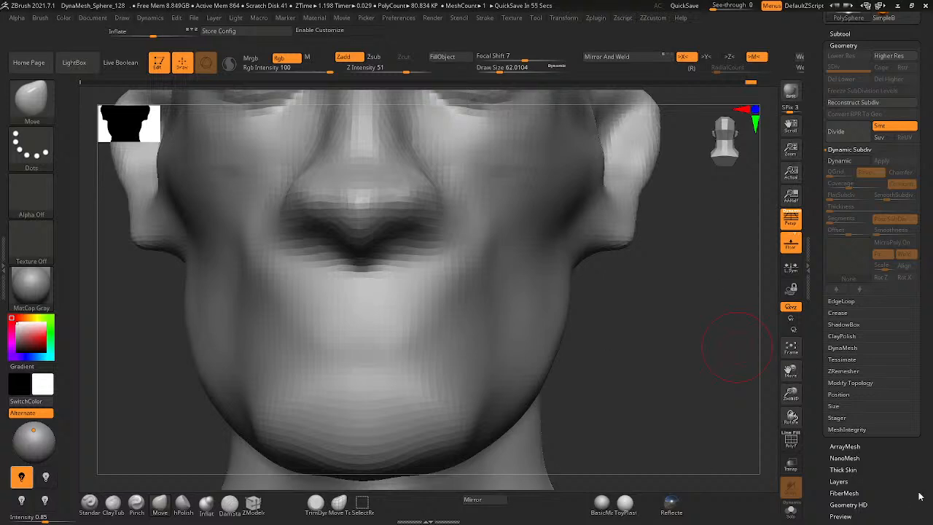
right_click(537, 211)
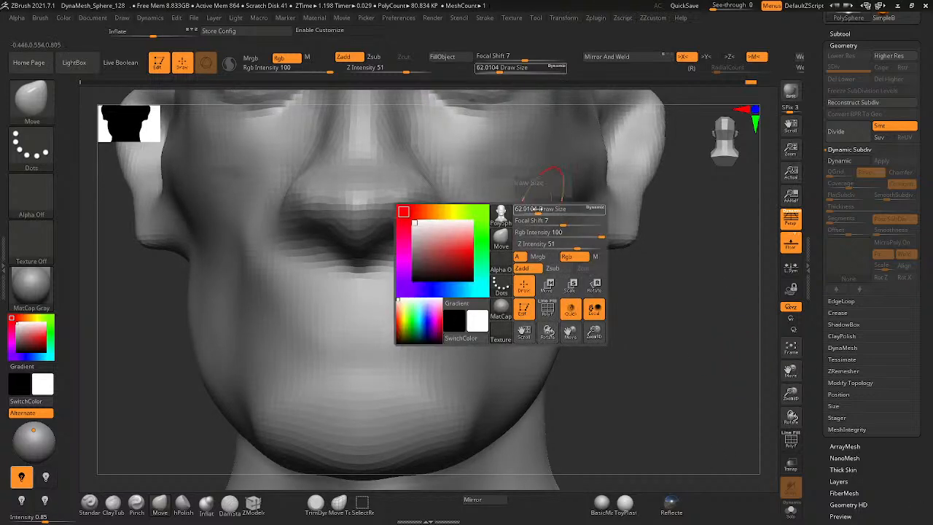
right_click_drag(508, 250, 471, 310, "ctrl")
mouse_move(469, 212)
right_mouse_down("ctrl")
mouse_move(496, 189)
mouse_move(469, 196)
right_mouse_up("ctrl")
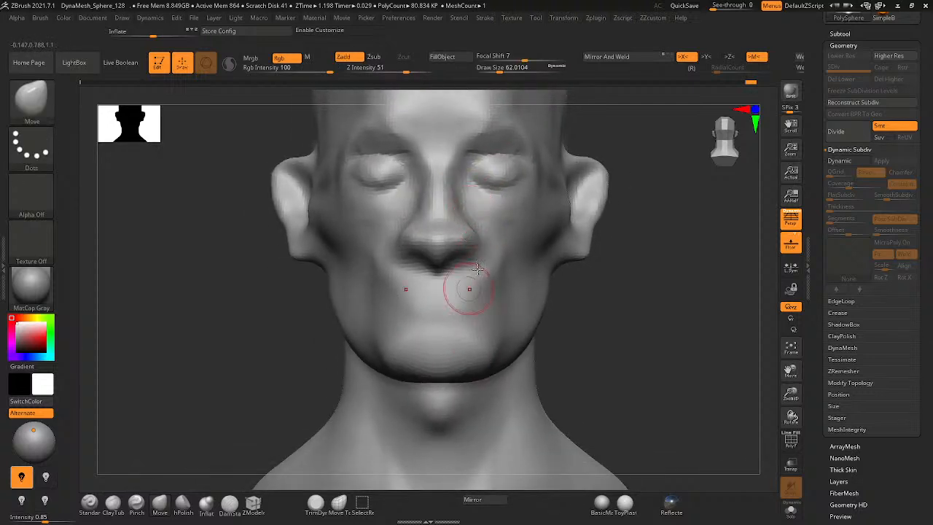
right_click_drag(635, 279, 683, 272, "alt")
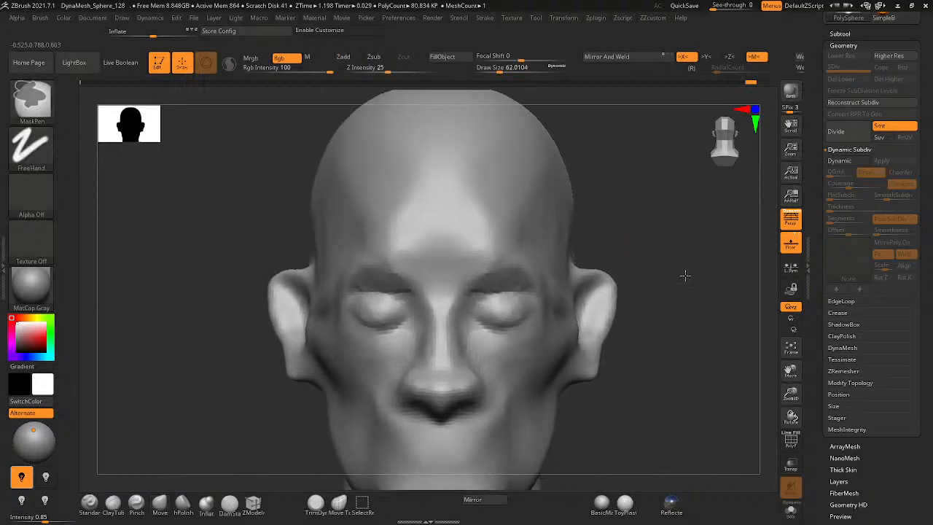
- Refresh the DynaMesh of the head to rebuild its surface topology
left_click(88, 505)
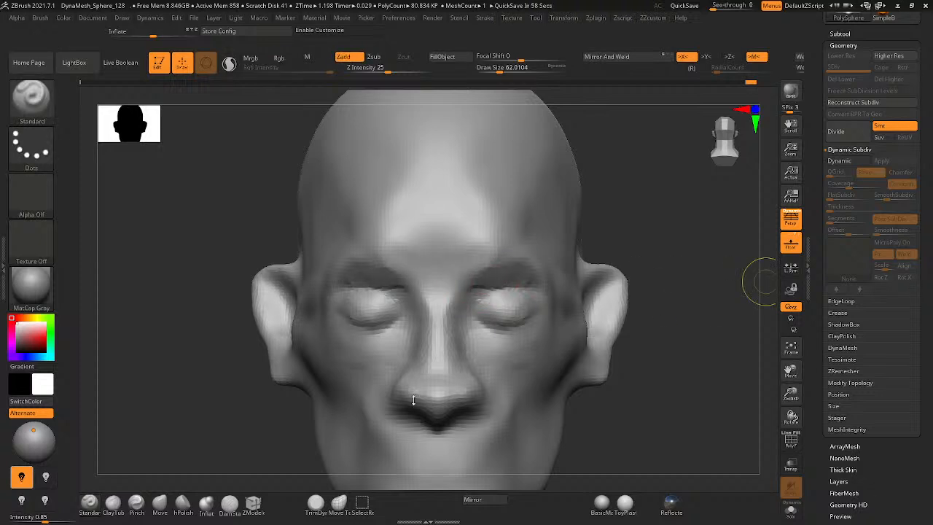
left_click_drag(690, 287, 687, 315)
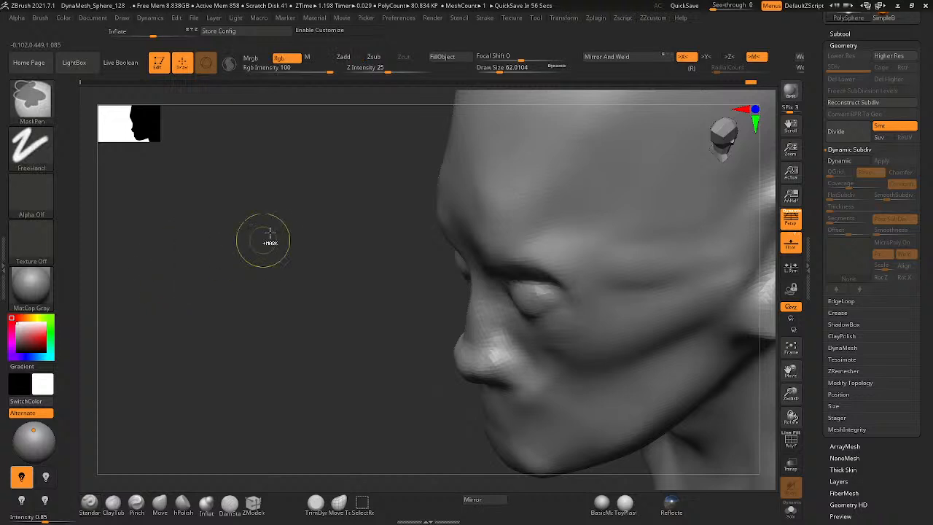
left_click_drag(315, 317, 394, 306)
- Choose ClayTubes at a draw size of about 33 and build up the inner brow ridges and the area between them
left_click(113, 505)
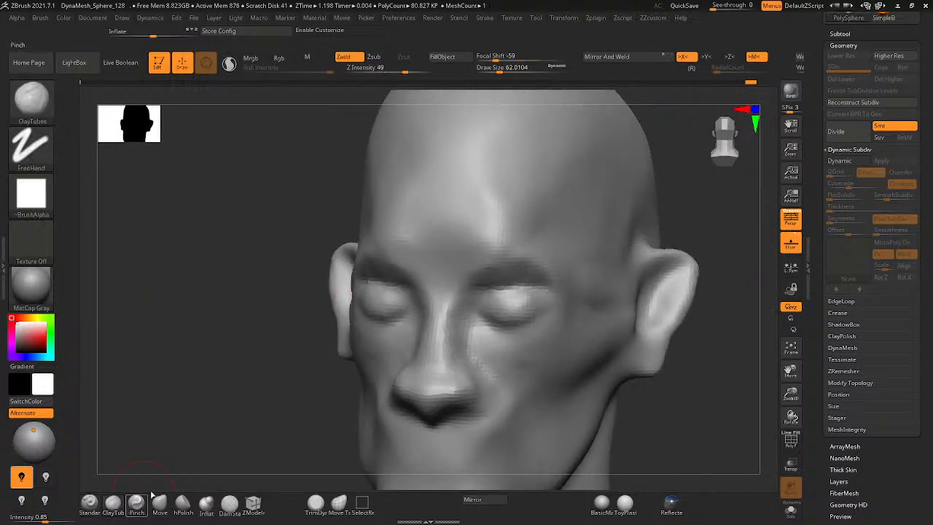
left_click(132, 505)
left_click(116, 504)
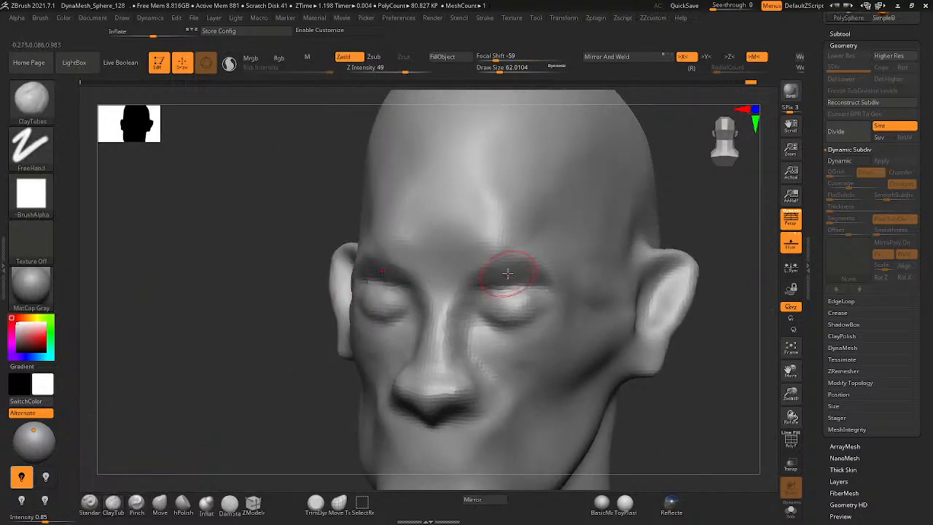
mouse_move(508, 272)
left_mouse_down()
mouse_move(491, 261)
mouse_move(473, 271)
left_mouse_up()
key("ctrl+z")
key("space")
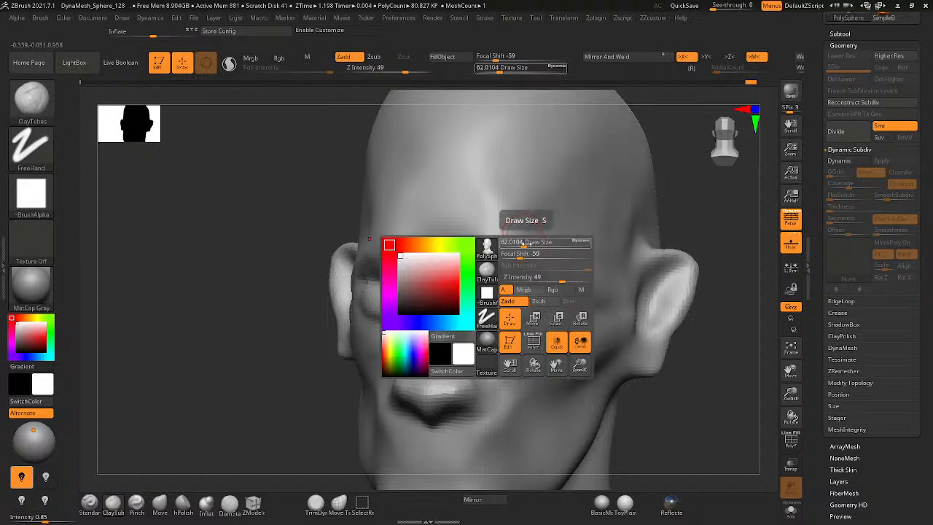
left_click_drag(523, 244, 514, 243)
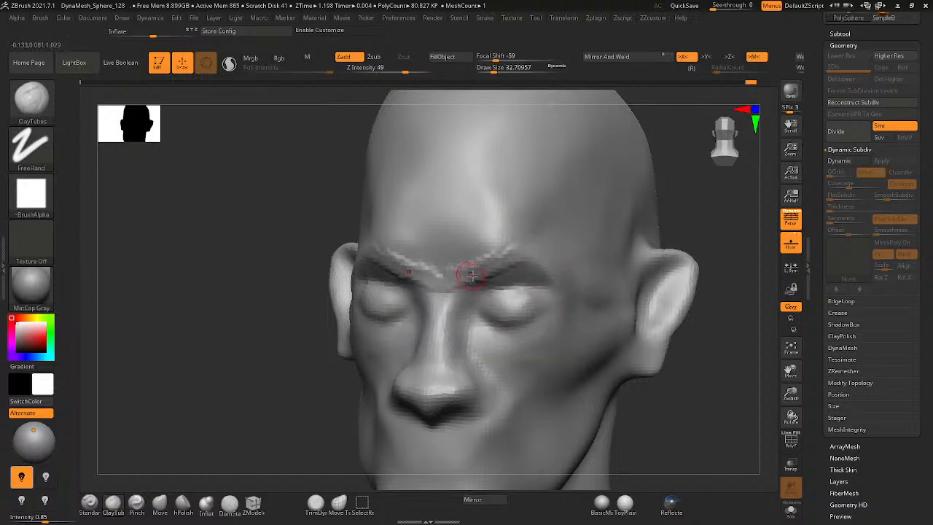
key("ctrl+z")
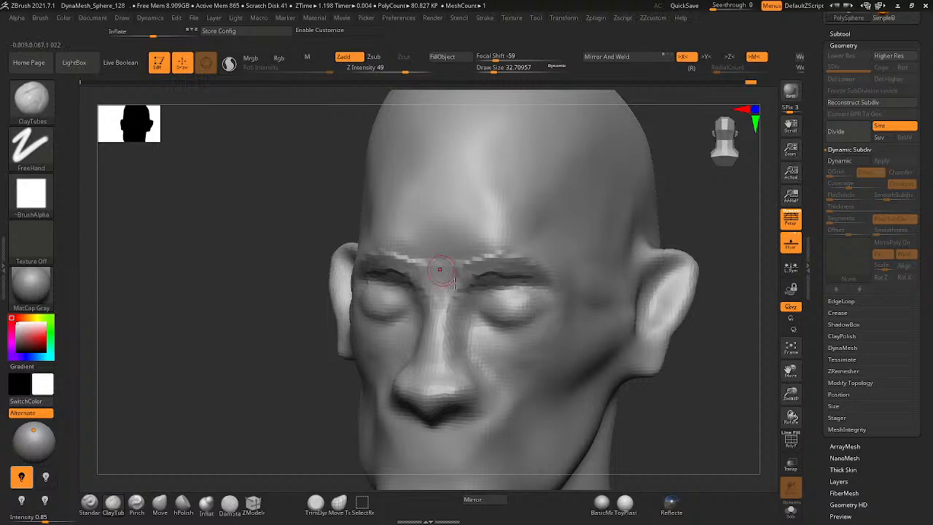
key("shift")
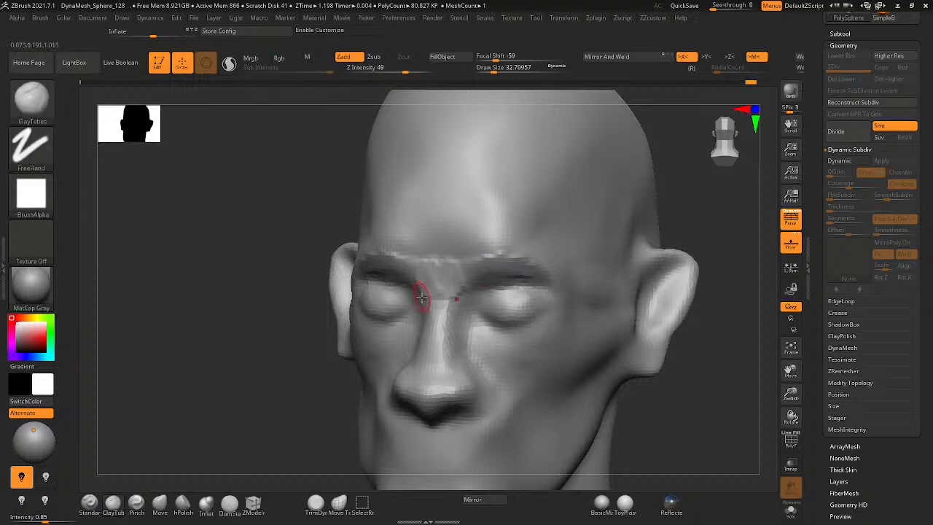
- Lay ClayTubes strokes along both sides of the nose bridge and smooth them
right_click_drag(421, 298, 420, 314)
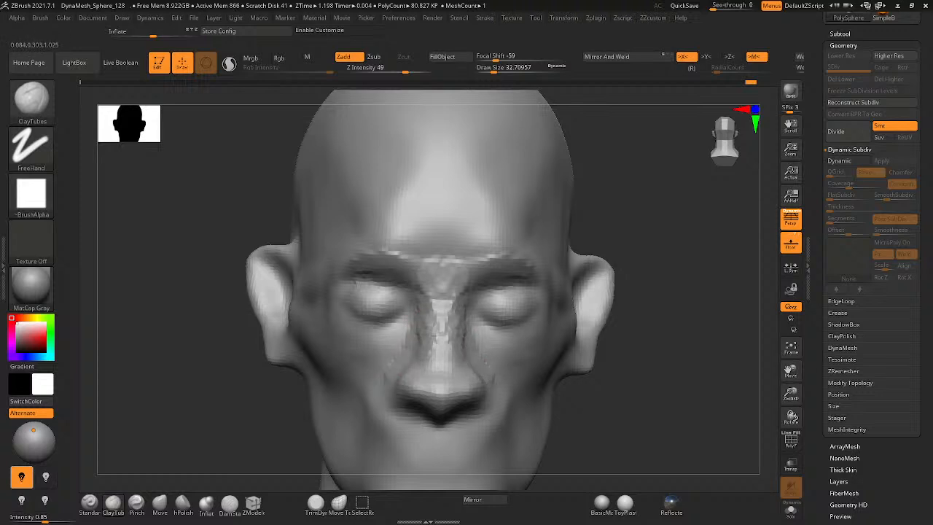
key("shift")
left_click_drag(422, 332, 450, 315, "shift")
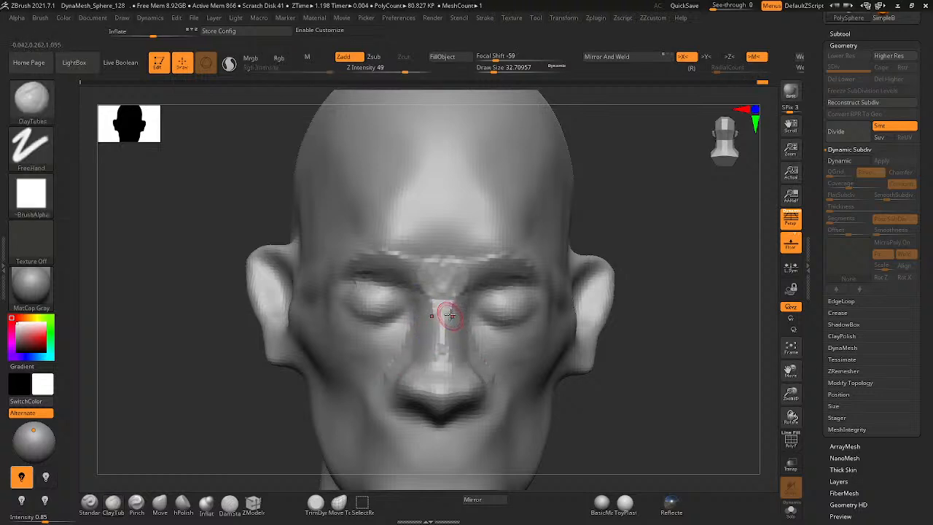
key("shift")
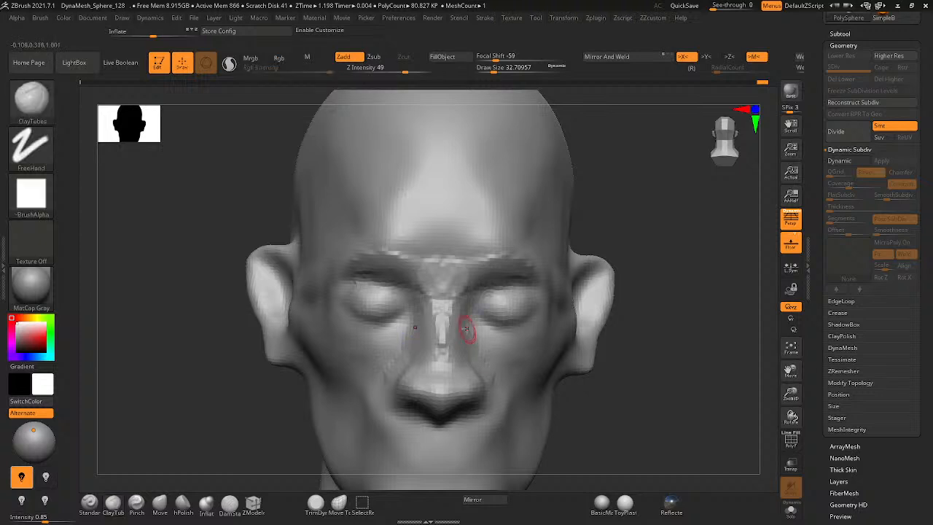
key("ctrl")
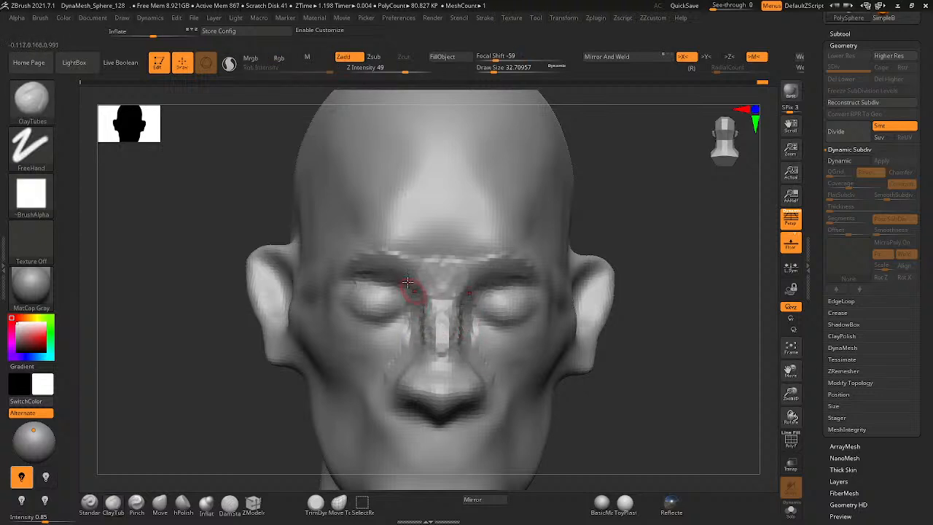
- Extend the ClayTubes build-up across the brow ridge and smooth its upper edge into the forehead
key("shift")
left_click_drag(428, 277, 438, 271)
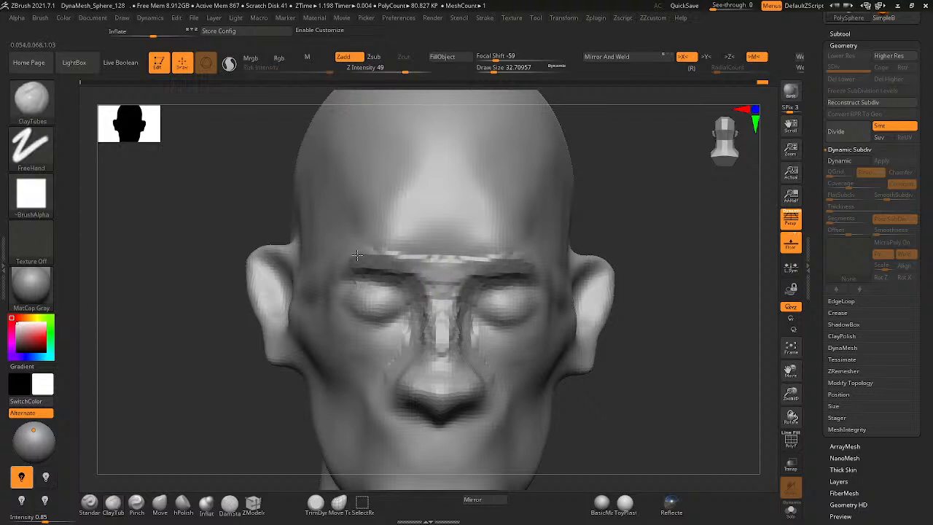
key("shift")
key("shift")
left_click_drag(442, 251, 491, 271)
key("shift")
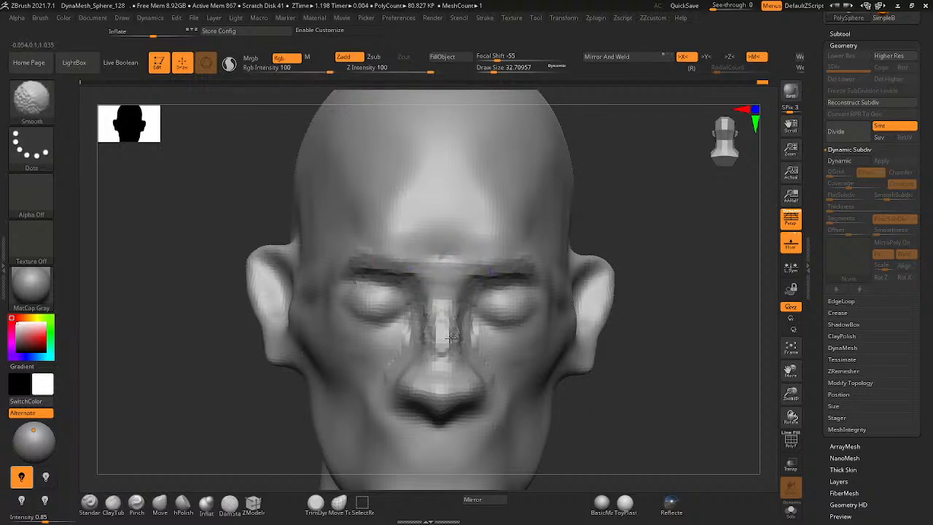
- Smooth the sides of the nose bridge and their transition into the cheeks
left_click_drag(419, 324, 412, 339, "shift")
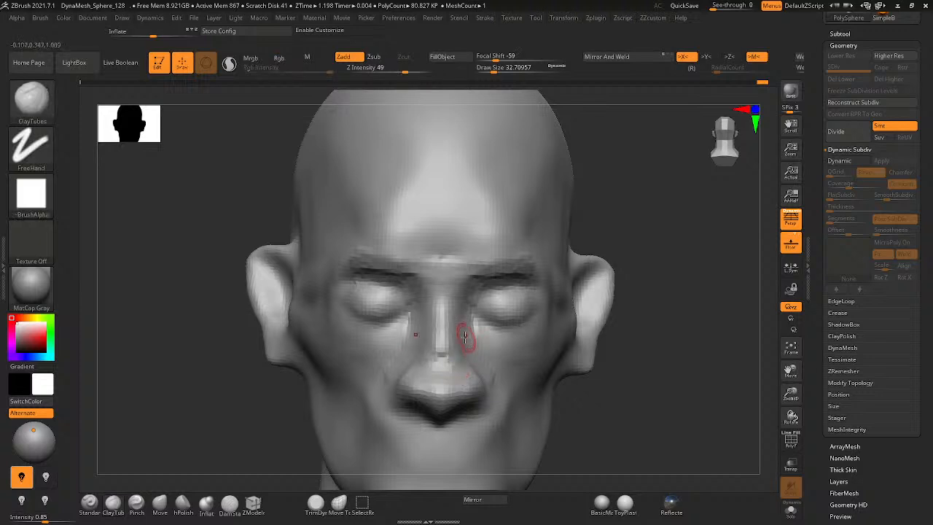
key("shift")
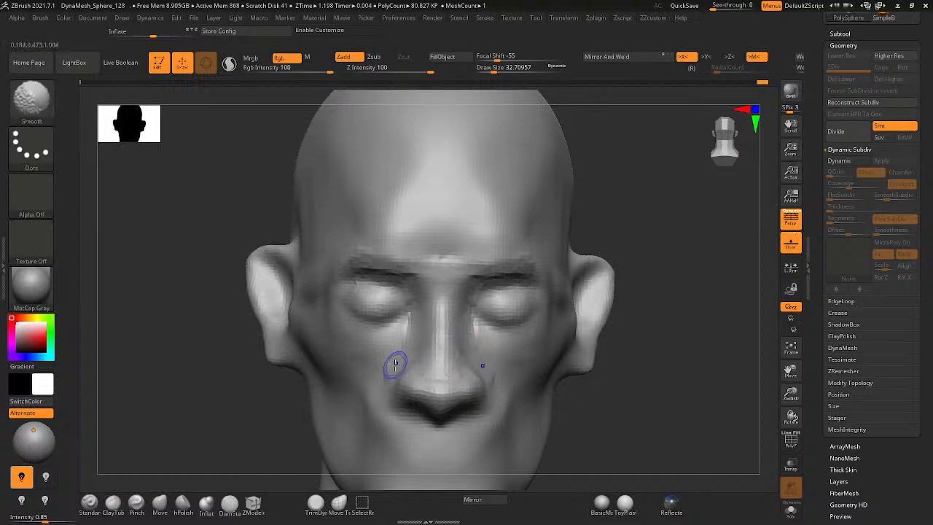
left_click_drag(407, 328, 395, 355)
key("shift")
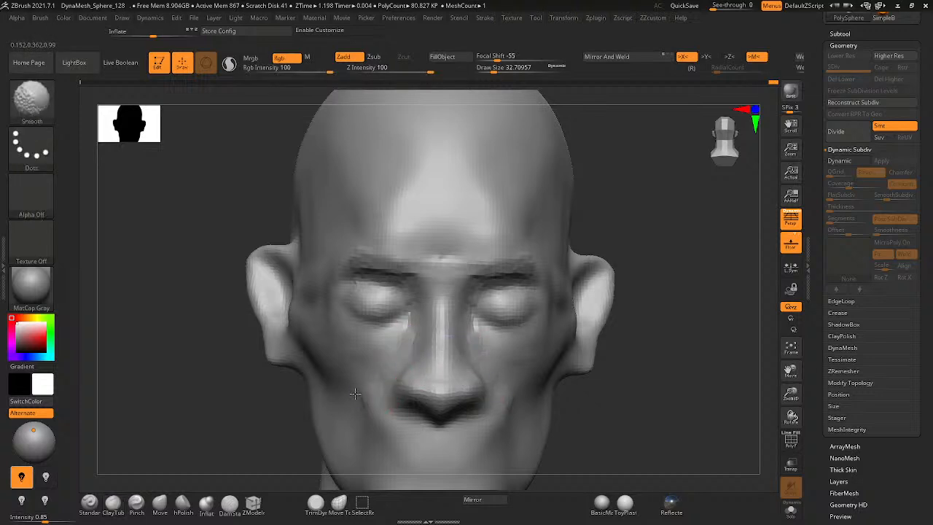
mouse_move(438, 393)
right_mouse_down()
mouse_move(443, 331)
mouse_move(323, 408)
right_mouse_up()
left_click_drag(472, 324, 487, 352, "shift")
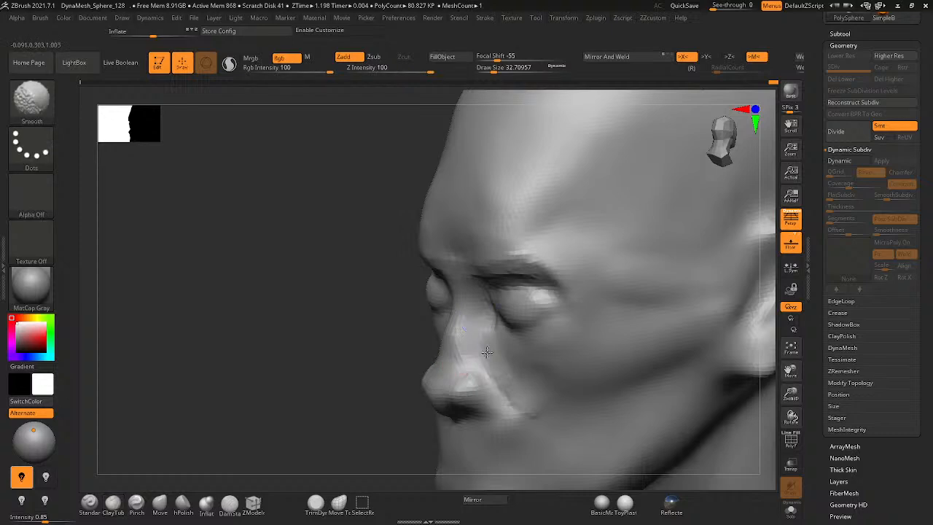
- Thicken the brow ridge and fill the root of the nose between the eyes with ClayTubes
right_click_drag(515, 405, 617, 192)
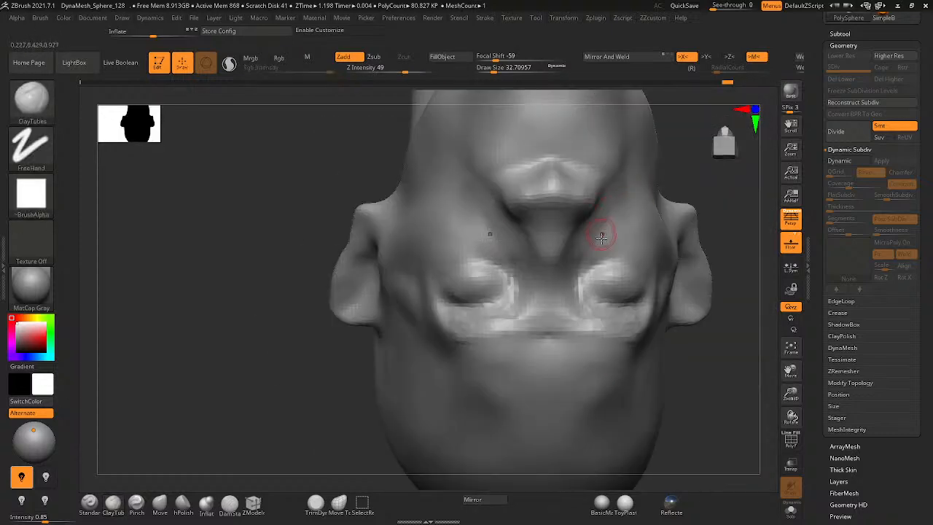
right_click_drag(602, 238, 627, 332)
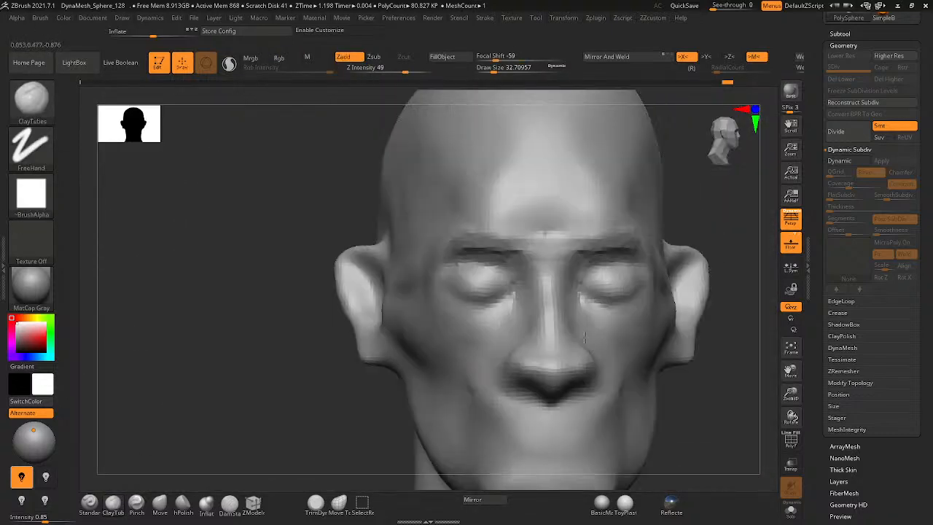
right_click_drag(510, 343, 362, 334, "ctrl")
mouse_move(490, 297)
left_mouse_down()
mouse_move(437, 309)
mouse_move(556, 321)
mouse_move(405, 323)
mouse_move(393, 375)
mouse_move(394, 365)
left_mouse_up()
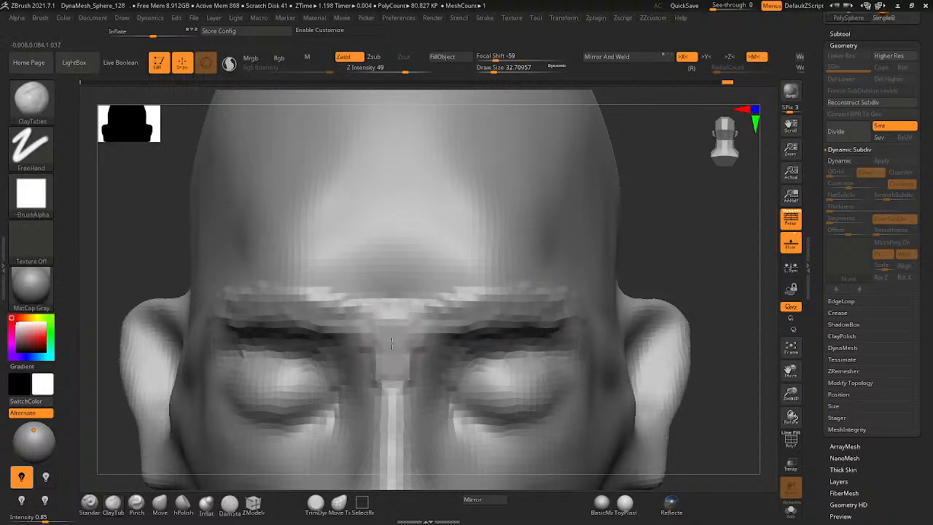
right_click_drag(481, 346, 393, 351)
mouse_move(393, 355)
left_mouse_down()
mouse_move(380, 320)
mouse_move(412, 318)
mouse_move(401, 321)
left_mouse_up()
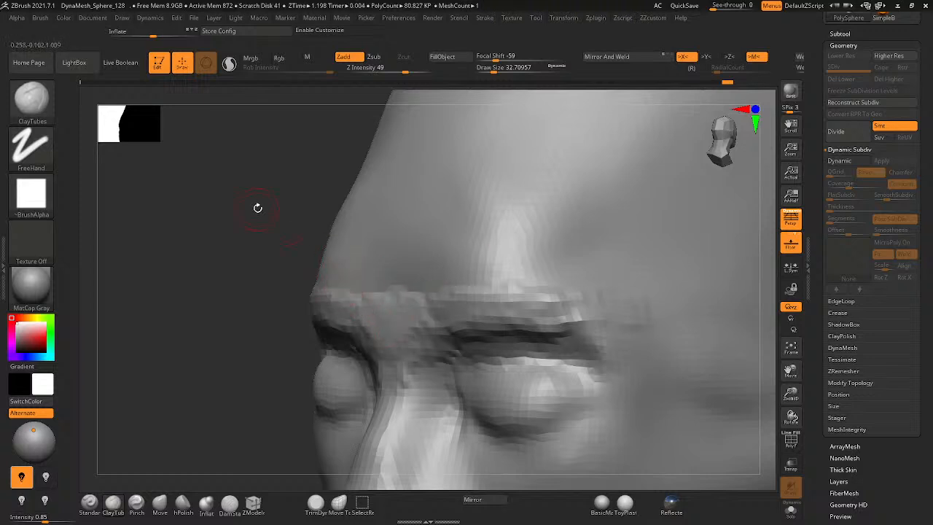
- Set the draw size to about 12 and refine the lower edge of the brow above the eyeball, smoothing it
key("space")
left_click_drag(257, 208, 267, 212)
key("space")
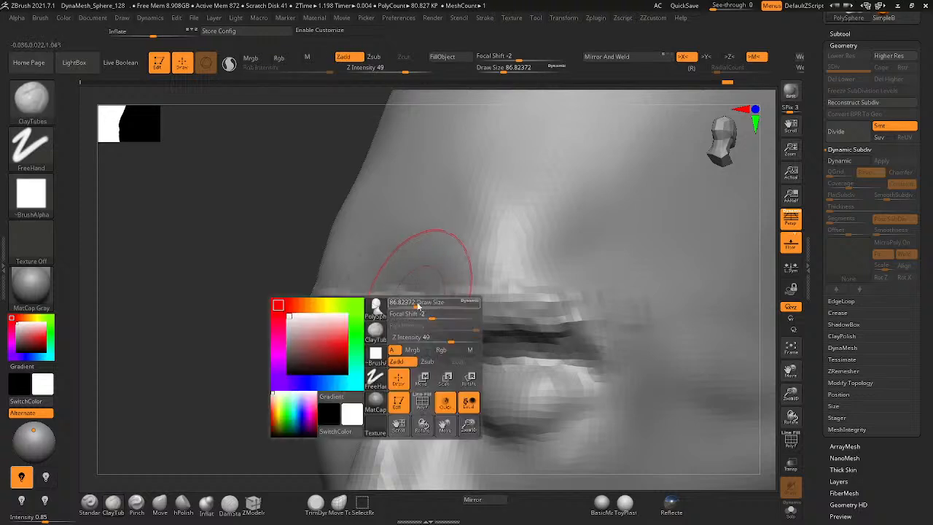
left_click_drag(418, 306, 398, 309)
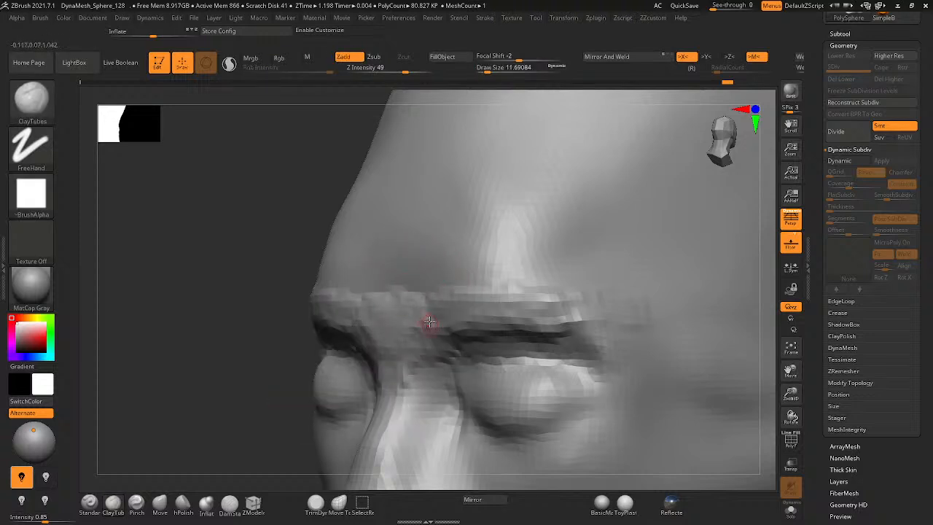
mouse_move(495, 329)
left_mouse_down("shift")
mouse_move(545, 307)
mouse_move(500, 307)
left_mouse_up("shift")
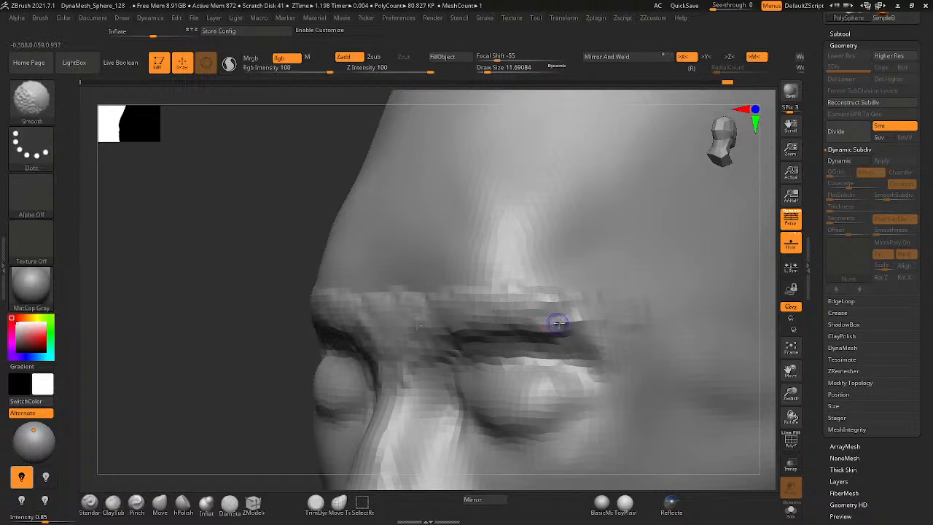
- Smooth the brow ridge's lower edge and its transition into the root of the nose
mouse_move(556, 323)
left_mouse_down("shift")
mouse_move(591, 312)
mouse_move(594, 285)
mouse_move(571, 322)
mouse_move(491, 326)
mouse_move(423, 350)
left_mouse_up("shift")
key("space")
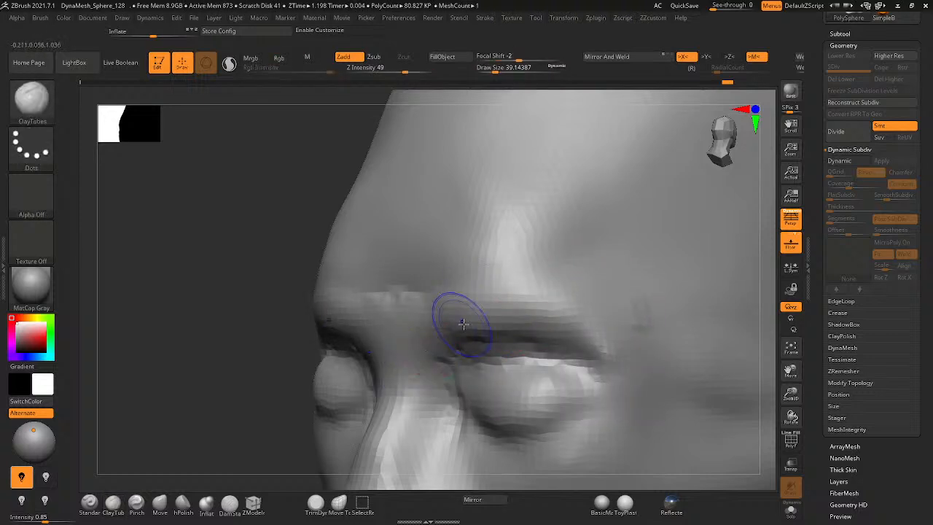
mouse_move(460, 321)
left_mouse_down("shift")
mouse_move(430, 320)
mouse_move(443, 328)
mouse_move(417, 318)
mouse_move(423, 339)
left_mouse_up("shift")
- Add ClayTubes volume along the brow ridge above the eyes and update the DynaMesh
right_click_drag(437, 340, 525, 342)
right_click_drag(524, 343, 310, 349, "ctrl")
mouse_move(560, 304)
right_mouse_down("shift")
mouse_move(547, 362)
mouse_move(468, 395)
right_mouse_up("shift")
right_click_drag(579, 391, 635, 325, "alt")
right_click_drag(557, 350, 660, 318, "ctrl")
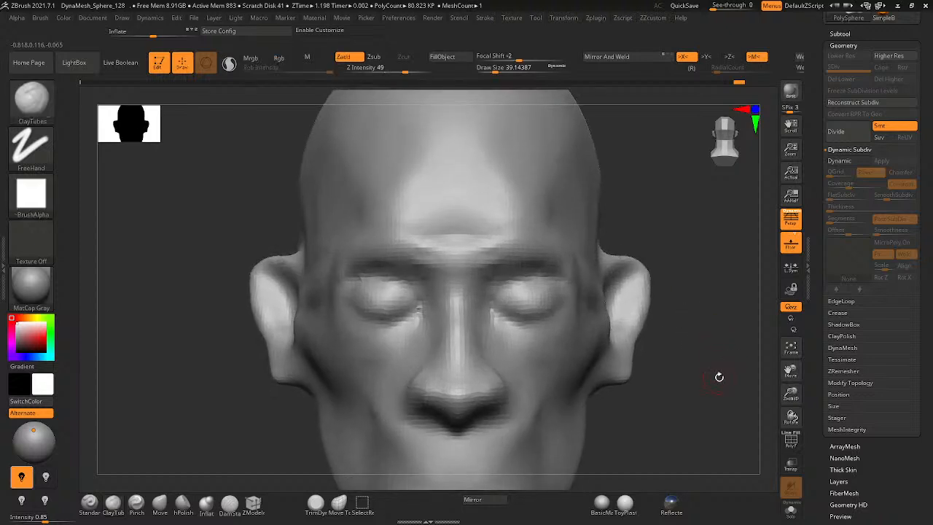
mouse_move(718, 377)
right_mouse_down("alt")
mouse_move(650, 291)
mouse_move(620, 321)
right_mouse_up("alt")
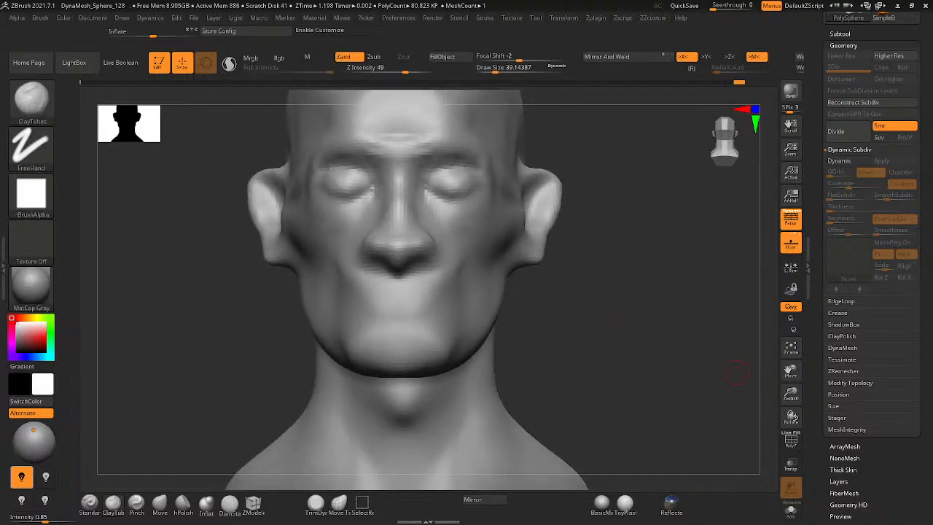
right_click_drag(379, 177, 377, 146)
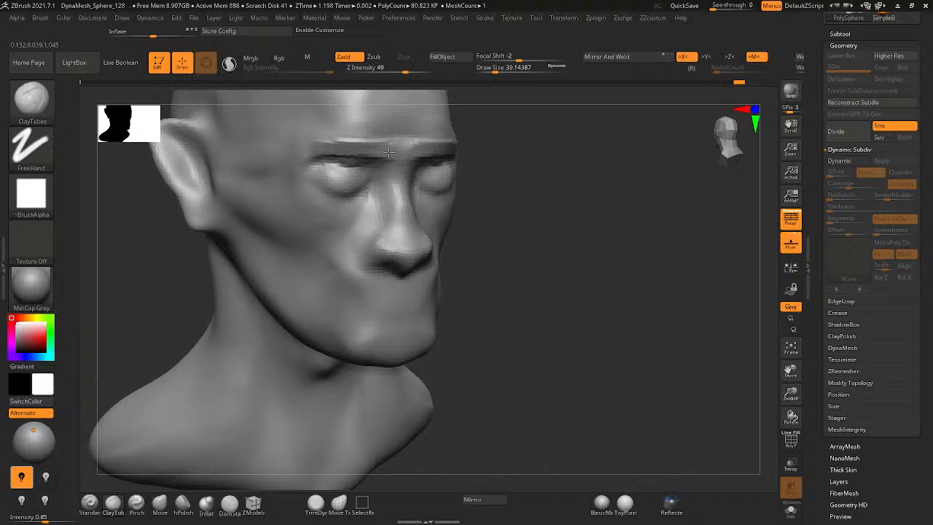
key("ctrl+z")
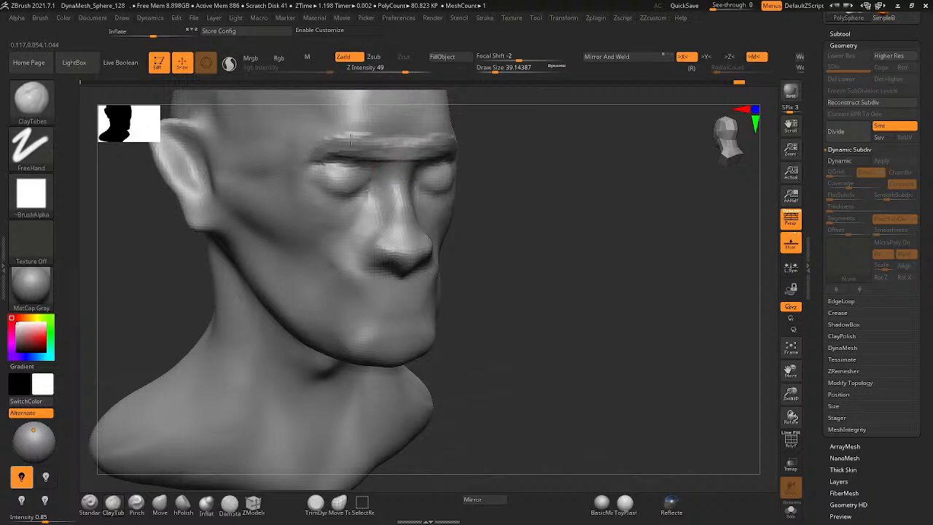
right_click_drag(342, 147, 342, 185, "ctrl")
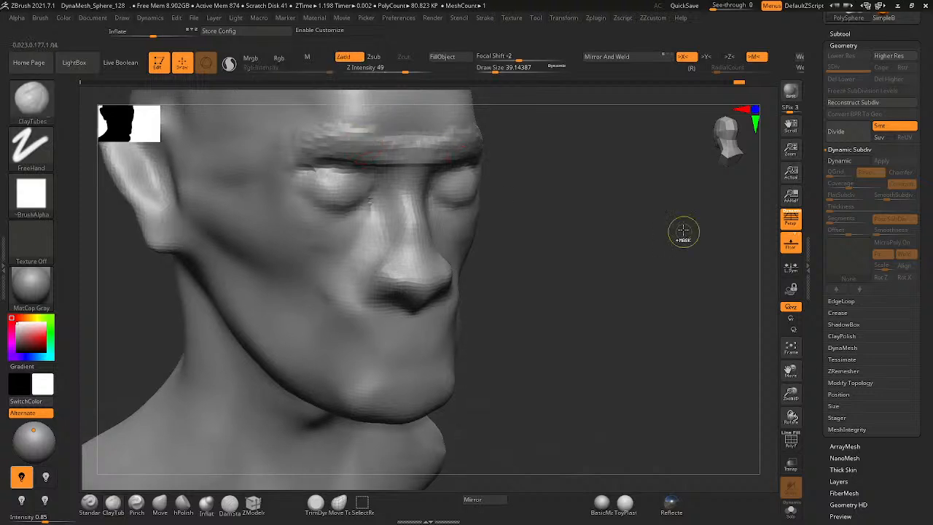
left_click_drag(649, 233, 529, 274, "ctrl")
- Build up the area between the brows and the nose root with ClayTubes and smooth the strokes
mouse_move(412, 183)
right_mouse_down()
mouse_move(340, 180)
mouse_move(365, 175)
right_mouse_up()
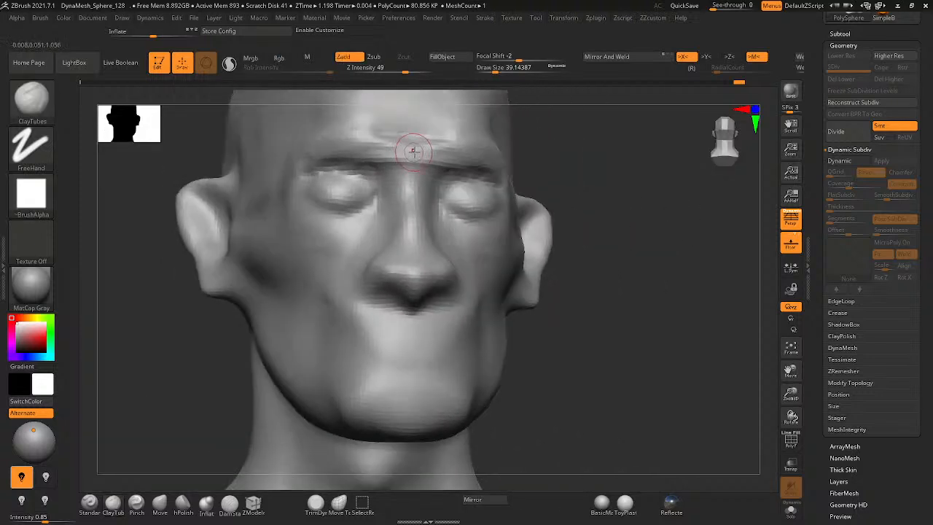
left_click_drag(413, 150, 414, 166, "ctrl")
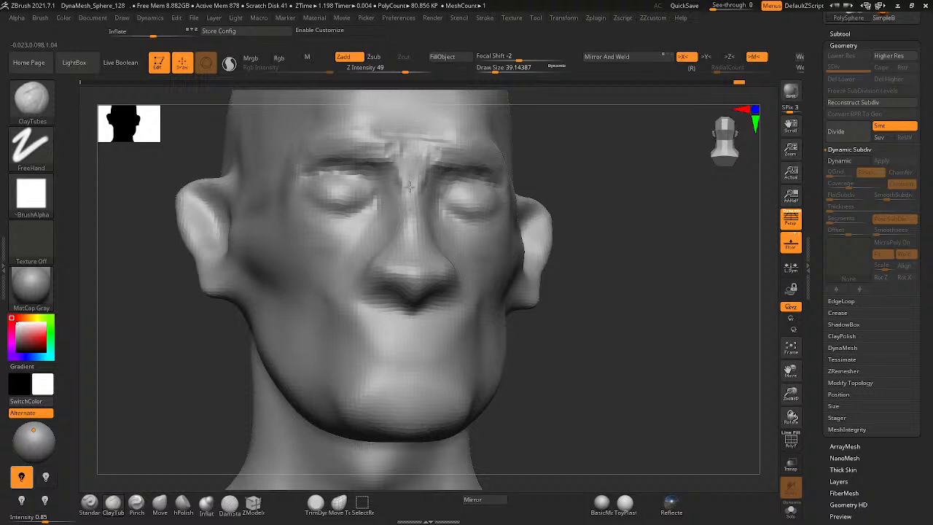
left_click_drag(411, 174, 412, 195, "shift")
left_click_drag(406, 146, 388, 142, "shift")
mouse_move(397, 150)
right_mouse_down()
mouse_move(438, 123)
mouse_move(364, 131)
mouse_move(429, 109)
mouse_move(397, 160)
right_mouse_up()
- Carve the hollow between brow and eyeball with ClayTubes and smooth its inner corner beside the nose
mouse_move(415, 226)
right_mouse_down("ctrl")
mouse_move(442, 186)
mouse_move(430, 157)
right_mouse_up("ctrl")
mouse_move(430, 156)
right_mouse_down()
mouse_move(345, 167)
mouse_move(503, 156)
mouse_move(564, 204)
mouse_move(446, 235)
mouse_move(408, 299)
mouse_move(491, 233)
mouse_move(543, 298)
mouse_move(562, 297)
mouse_move(511, 288)
right_mouse_up()
right_click_drag(393, 217, 564, 131, "ctrl")
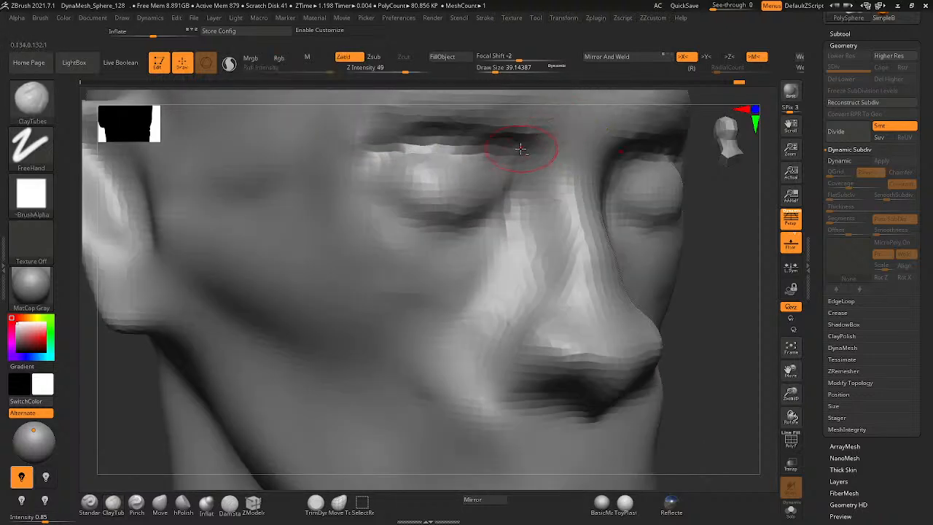
left_click_drag(520, 148, 450, 132)
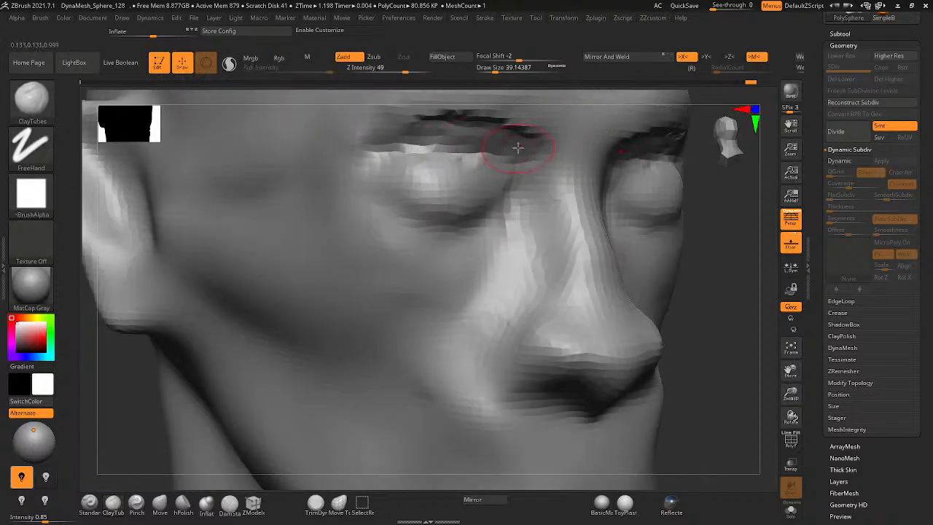
left_click_drag(517, 146, 419, 128, "ctrl")
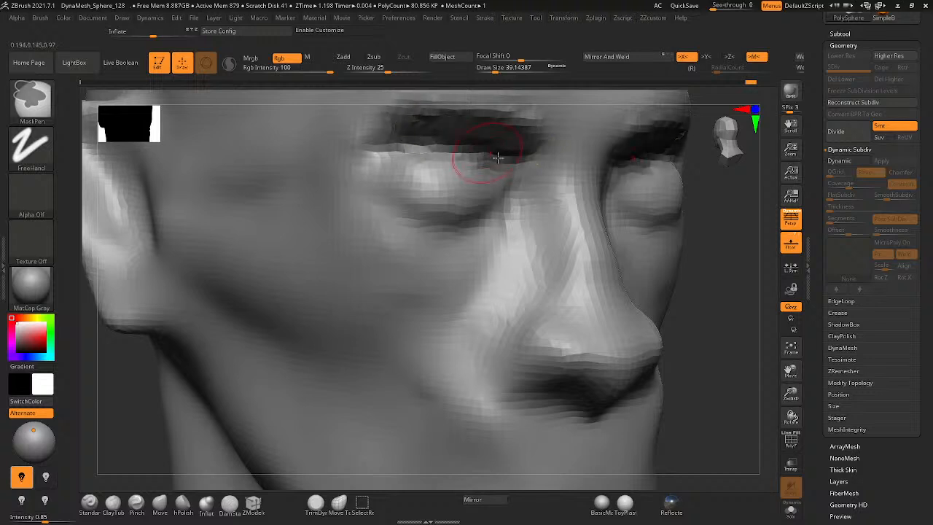
key("ctrl+z")
left_click_drag(522, 160, 524, 149, "shift")
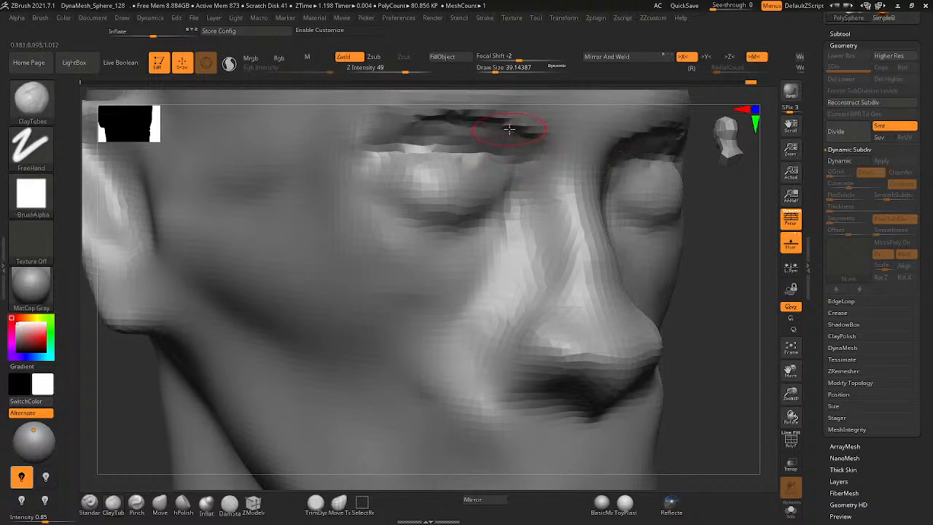
- Lower the brow edge over the eye socket using the Move brush at a draw size of about 68
left_click(160, 505)
key("space")
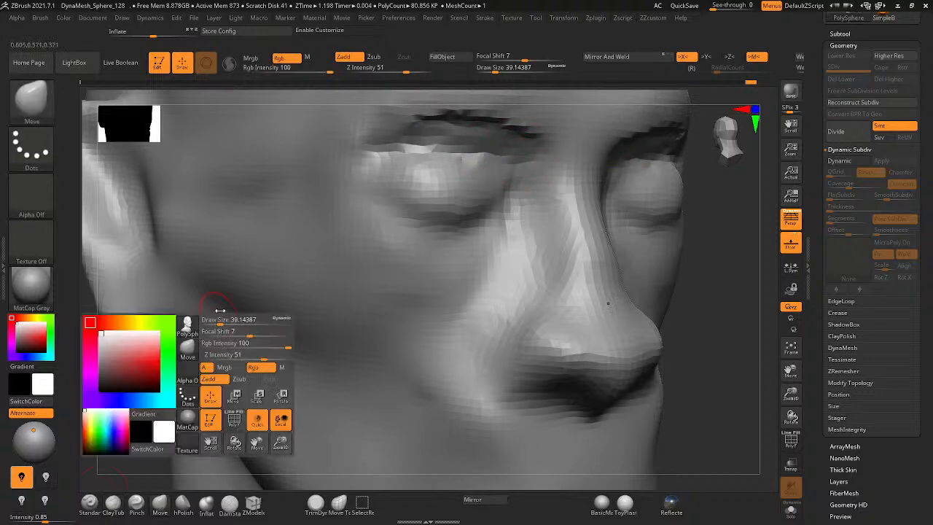
left_click_drag(219, 319, 224, 320)
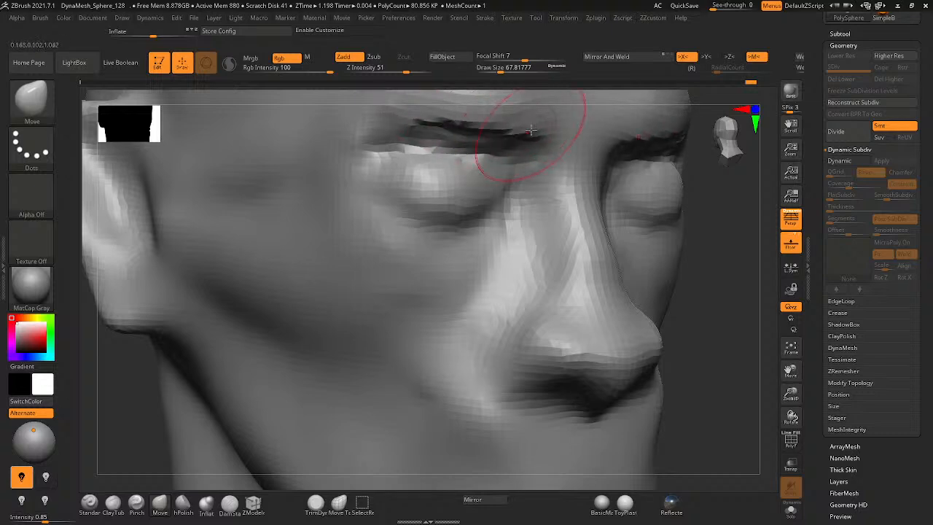
right_click_drag(531, 130, 437, 145)
right_click_drag(558, 151, 605, 316, "ctrl")
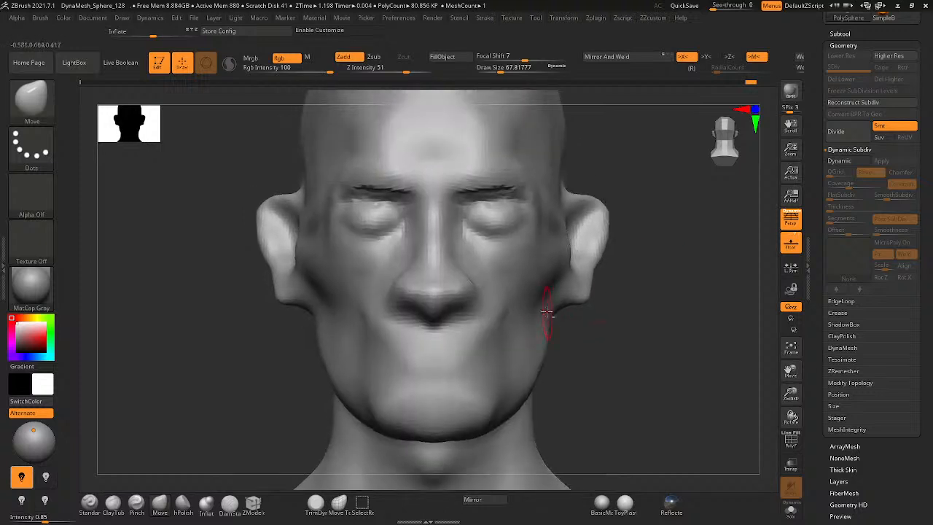
- Adjust the outer and inner ends of the brows from the front with the Move brush
right_click_drag(470, 200, 696, 99, "ctrl")
mouse_move(473, 146)
right_mouse_down("ctrl")
mouse_move(560, 166)
mouse_move(467, 192)
mouse_move(487, 186)
right_mouse_up("ctrl")
left_click_drag(526, 175, 635, 186)
left_click_drag(604, 129, 581, 133)
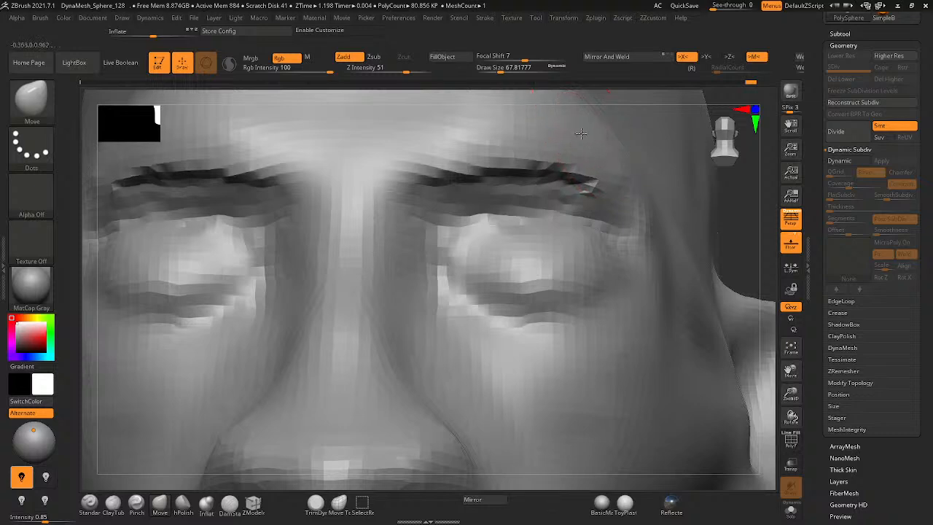
mouse_move(498, 149)
right_mouse_down()
mouse_move(454, 209)
mouse_move(381, 162)
mouse_move(387, 227)
right_mouse_up()
left_click_drag(392, 237, 412, 186)
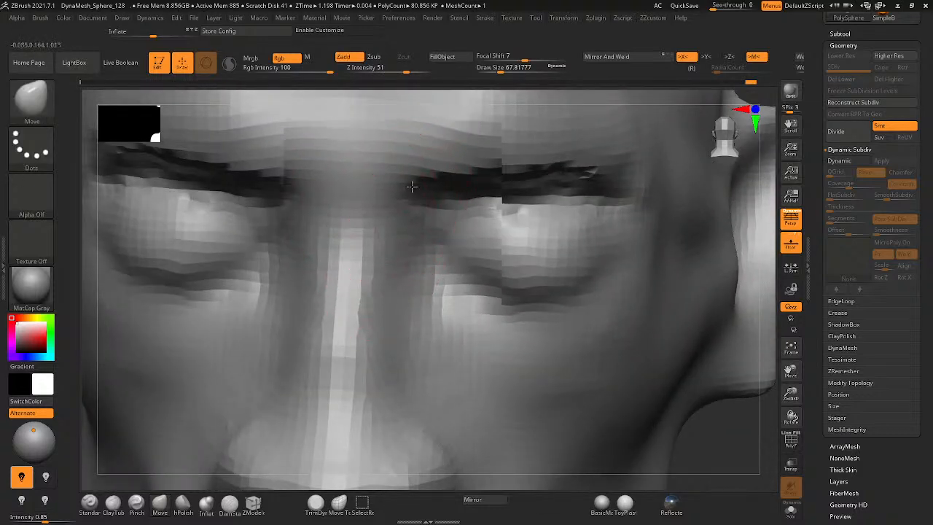
right_click_drag(412, 187, 271, 275, "ctrl")
right_click_drag(558, 296, 493, 306)
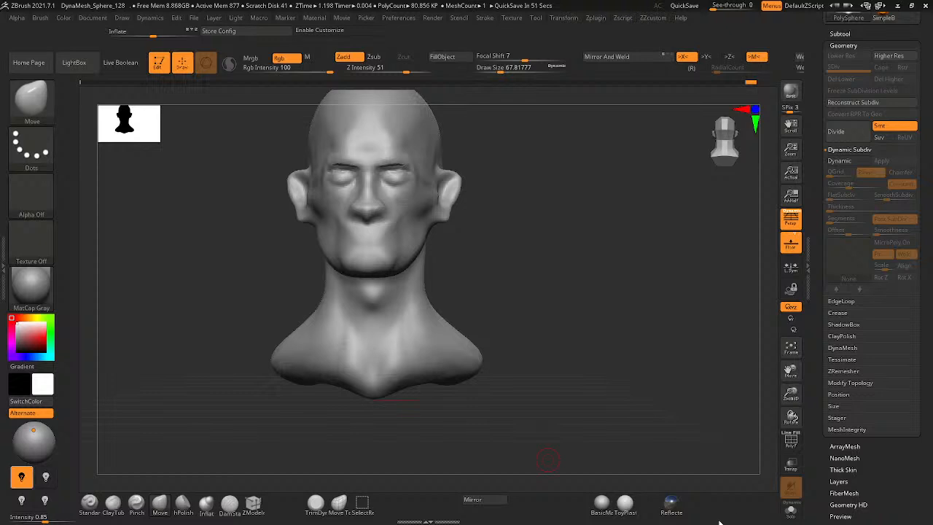
left_click(896, 6)
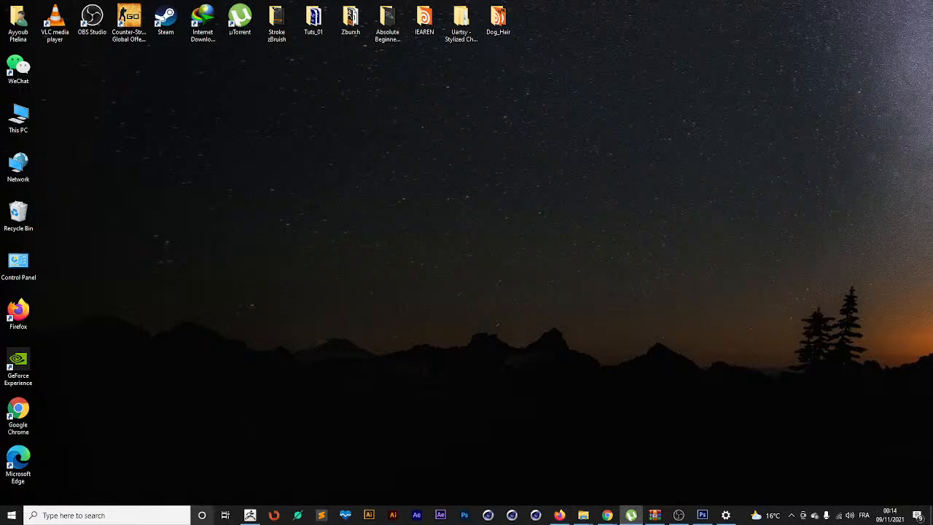
left_click(250, 516)
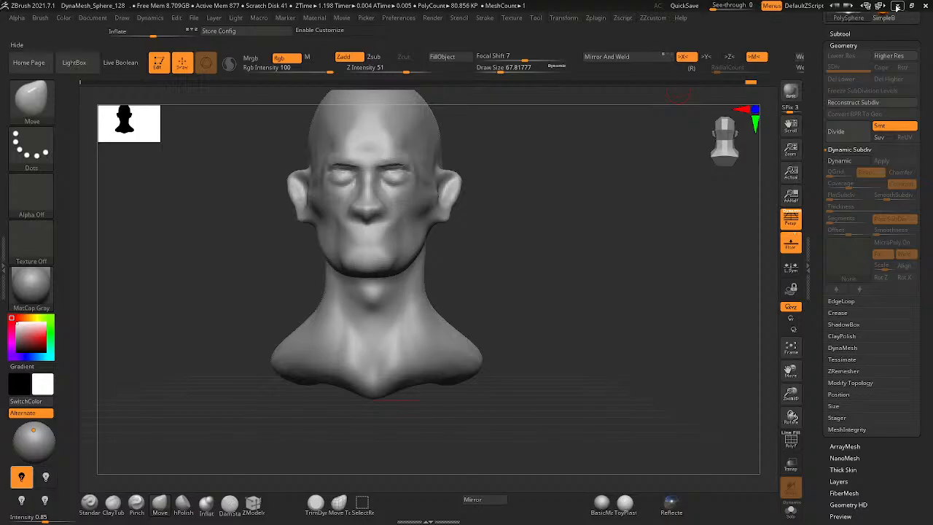
left_click(898, 5)
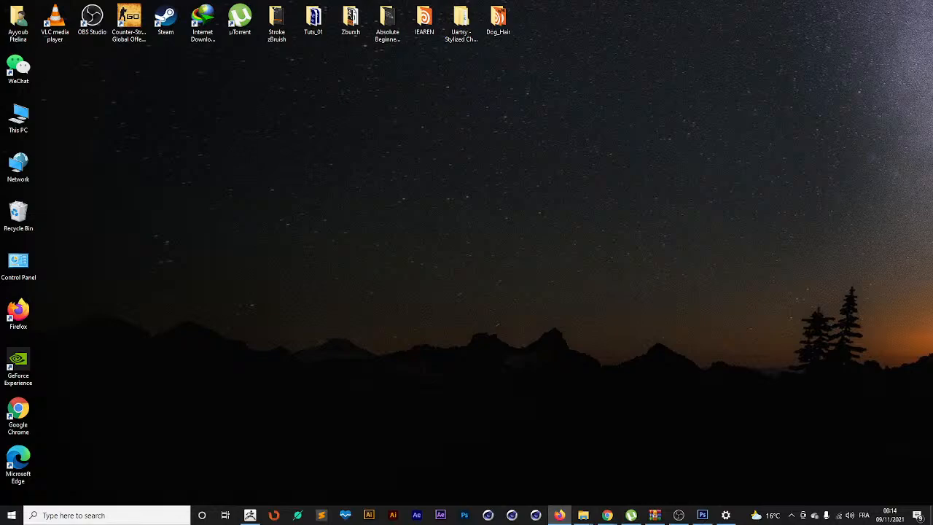
left_click(250, 515)
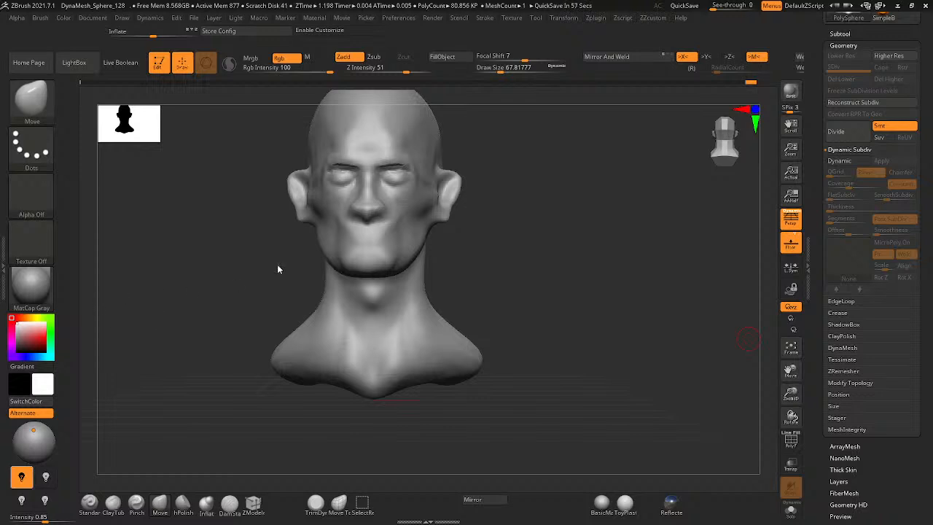
- Straighten the nose bridge profile and reshape the nose tip and base with the Move brush
right_click_drag(343, 248, 408, 306)
right_click_drag(500, 102, 500, 211, "ctrl")
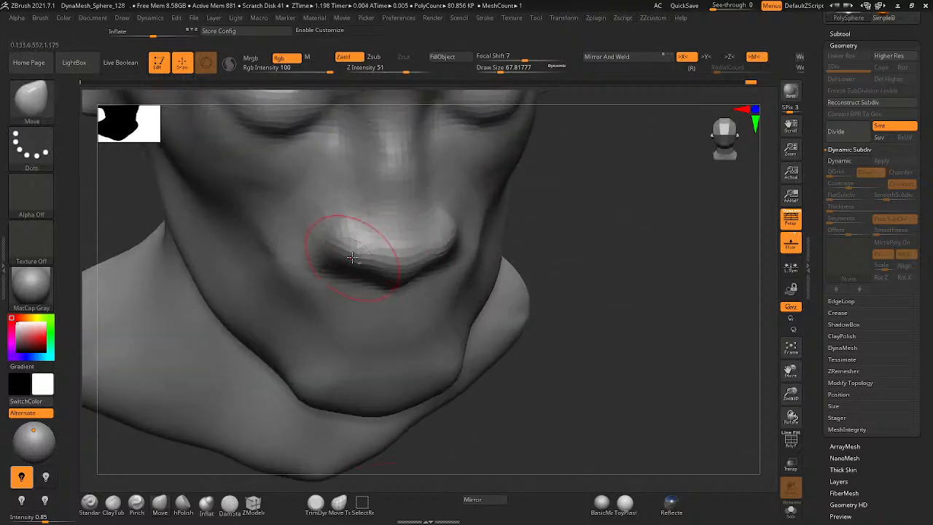
mouse_move(273, 199)
right_mouse_down("alt")
mouse_move(328, 284)
mouse_move(350, 255)
mouse_move(260, 264)
right_mouse_up("alt")
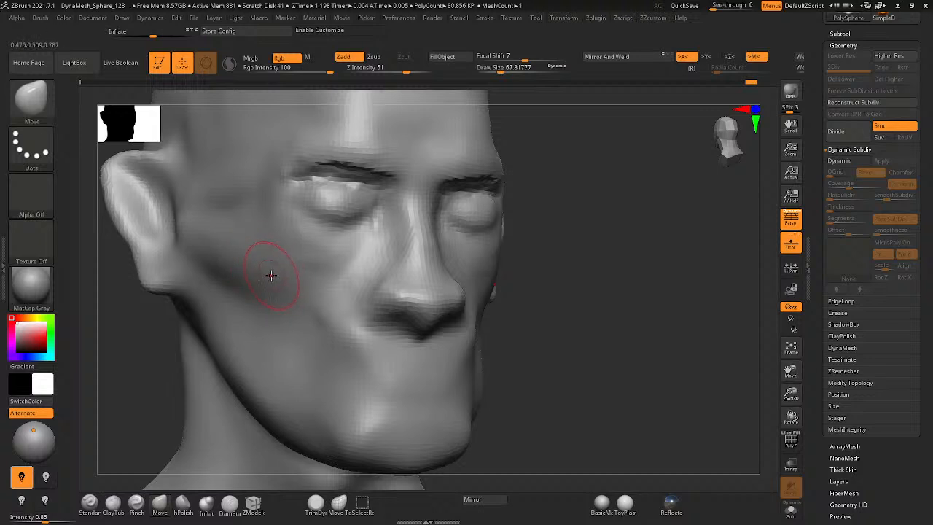
mouse_move(316, 261)
right_mouse_down()
mouse_move(300, 273)
mouse_move(308, 260)
right_mouse_up()
mouse_move(467, 250)
right_mouse_down()
mouse_move(437, 270)
mouse_move(452, 277)
mouse_move(427, 281)
mouse_move(495, 312)
mouse_move(465, 309)
right_mouse_up()
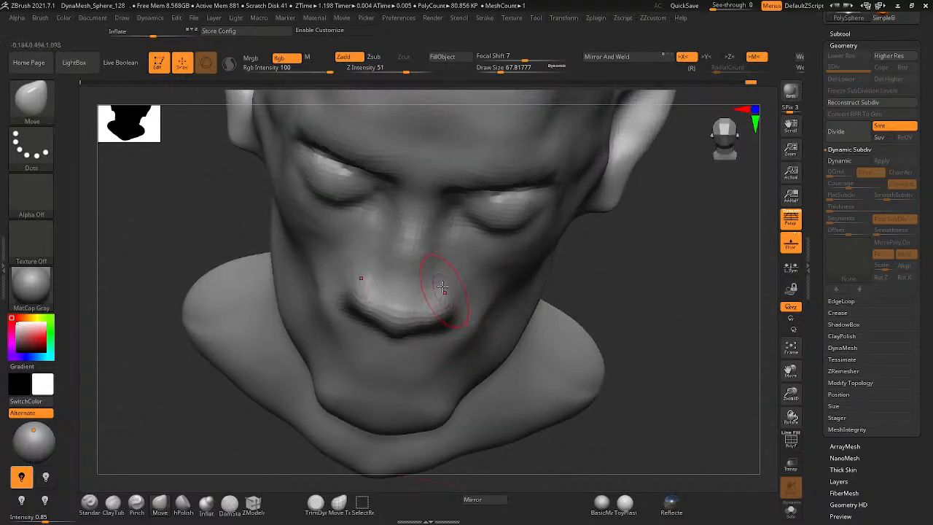
mouse_move(424, 267)
right_mouse_down()
mouse_move(462, 264)
mouse_move(423, 292)
mouse_move(425, 306)
right_mouse_up()
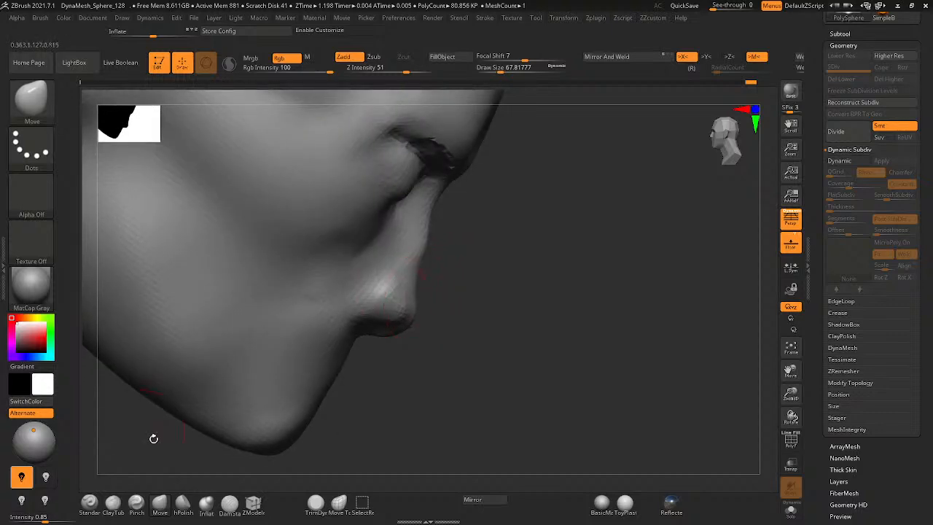
left_click(162, 508)
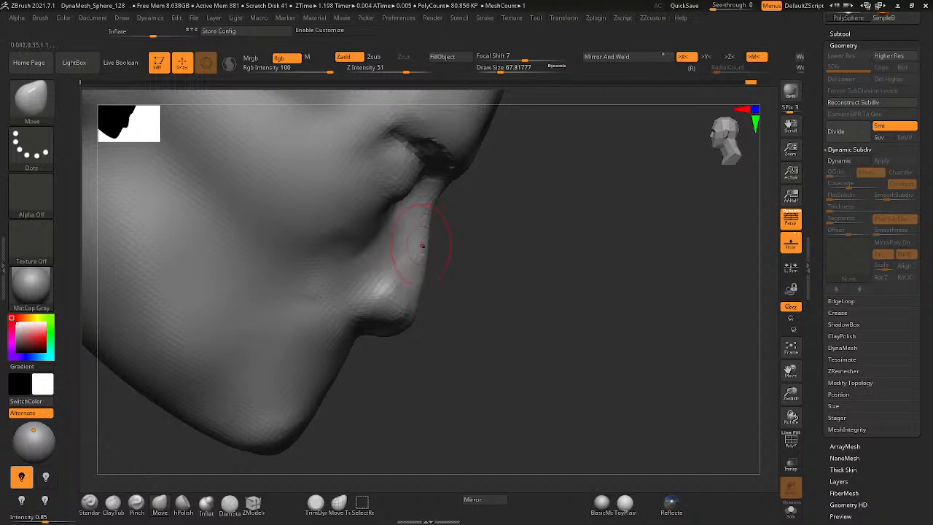
mouse_move(422, 245)
right_mouse_down()
mouse_move(381, 277)
mouse_move(396, 371)
mouse_move(410, 362)
mouse_move(412, 344)
mouse_move(333, 312)
mouse_move(347, 282)
mouse_move(412, 277)
mouse_move(394, 338)
mouse_move(370, 342)
mouse_move(408, 338)
mouse_move(416, 285)
mouse_move(413, 307)
mouse_move(402, 309)
mouse_move(398, 301)
mouse_move(439, 355)
mouse_move(452, 348)
right_mouse_up()
right_click(352, 285)
left_click(352, 342)
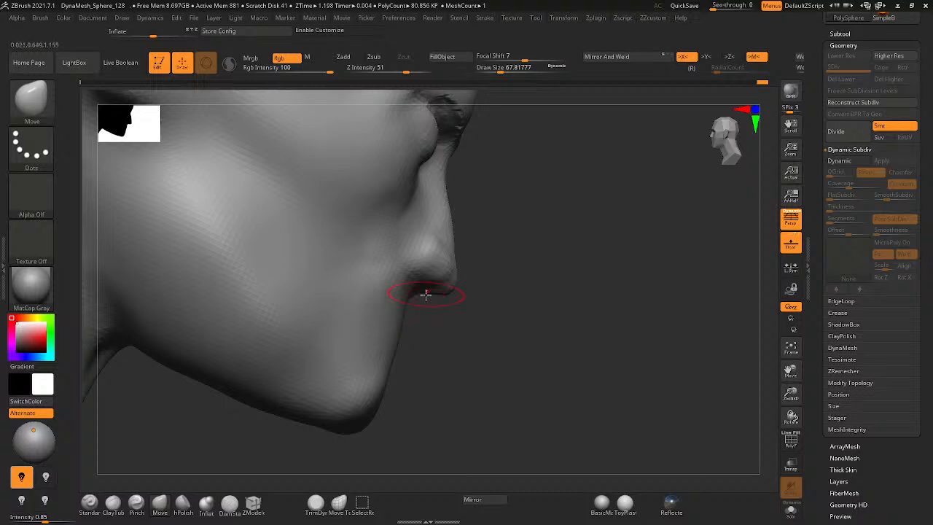
mouse_move(449, 293)
right_mouse_down()
mouse_move(387, 316)
mouse_move(470, 293)
right_mouse_up()
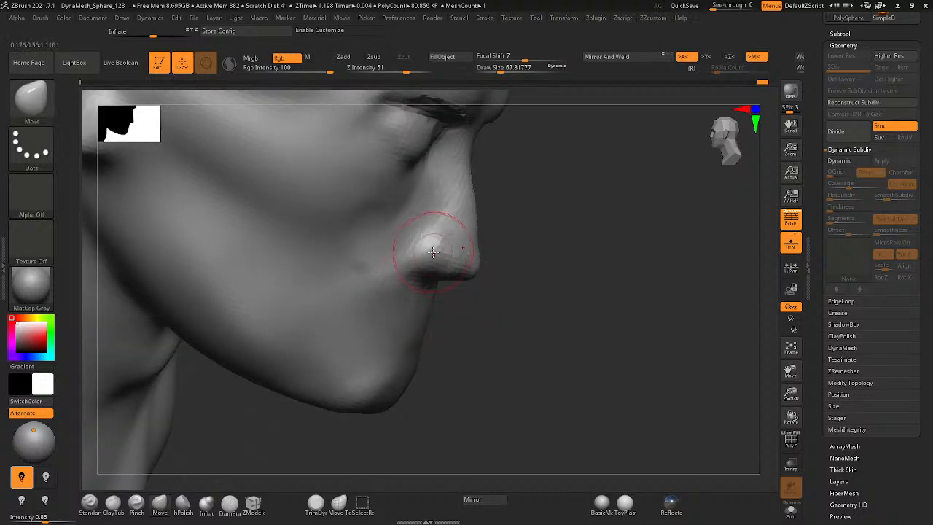
mouse_move(427, 248)
right_mouse_down()
mouse_move(392, 257)
mouse_move(357, 229)
mouse_move(398, 252)
mouse_move(374, 256)
mouse_move(387, 250)
mouse_move(378, 221)
mouse_move(447, 282)
mouse_move(503, 275)
mouse_move(475, 235)
mouse_move(437, 262)
mouse_move(338, 296)
mouse_move(397, 265)
mouse_move(333, 265)
mouse_move(312, 317)
mouse_move(340, 264)
mouse_move(287, 262)
mouse_move(315, 282)
mouse_move(387, 269)
mouse_move(312, 292)
mouse_move(205, 288)
mouse_move(306, 248)
mouse_move(362, 365)
mouse_move(367, 357)
mouse_move(299, 337)
mouse_move(361, 328)
mouse_move(365, 382)
mouse_move(493, 331)
right_mouse_up()
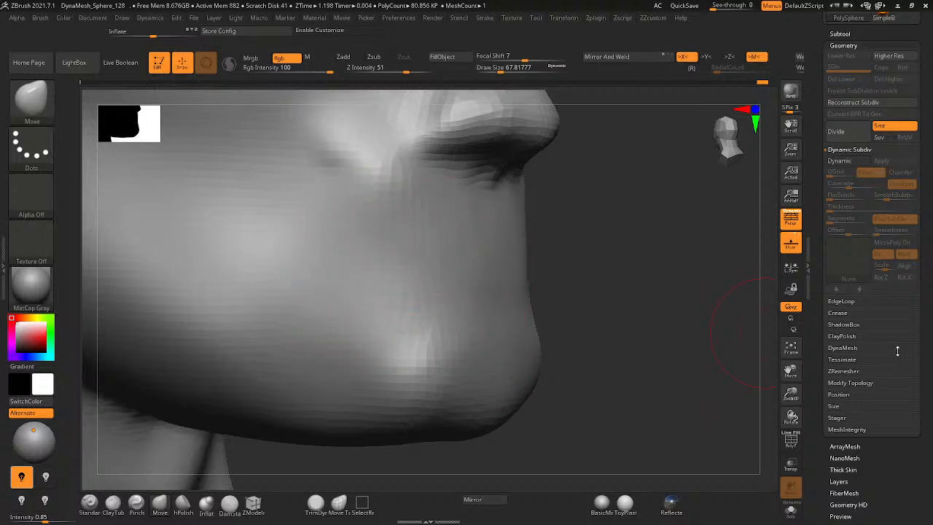
- Build up the fold running from beside the nostril toward the mouth corner with ClayTubes at a draw size of about 39
right_click_drag(549, 293, 452, 276)
key("space")
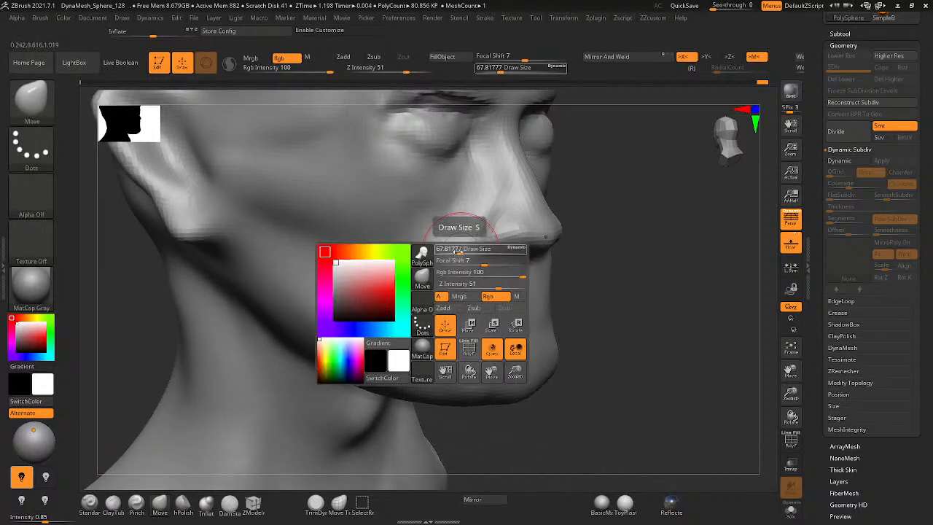
mouse_move(459, 253)
left_mouse_down()
mouse_move(450, 252)
mouse_move(468, 248)
mouse_move(459, 259)
left_mouse_up()
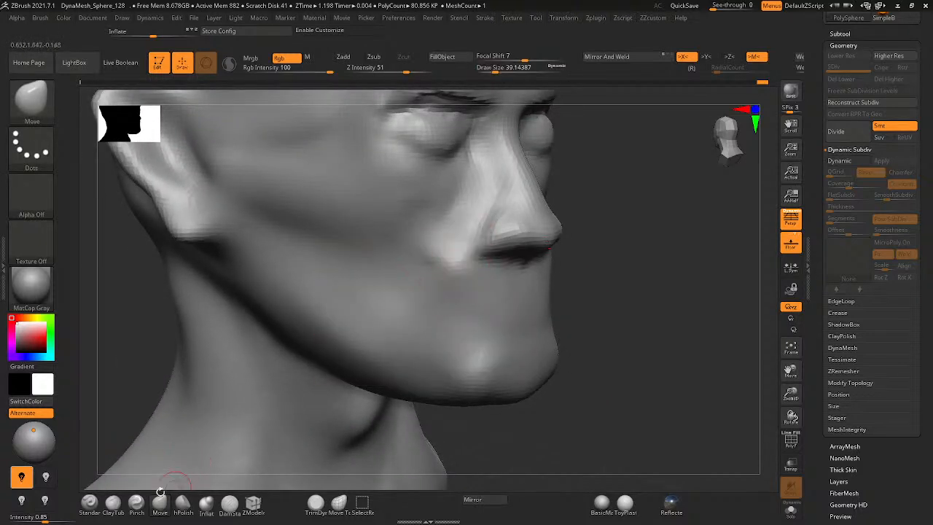
left_click(113, 502)
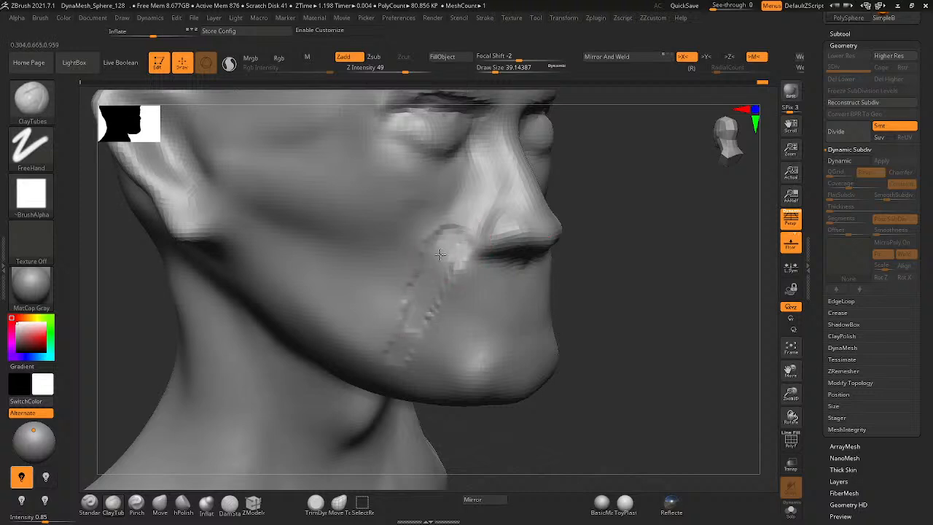
key("ctrl+z")
key("ctrl+z")
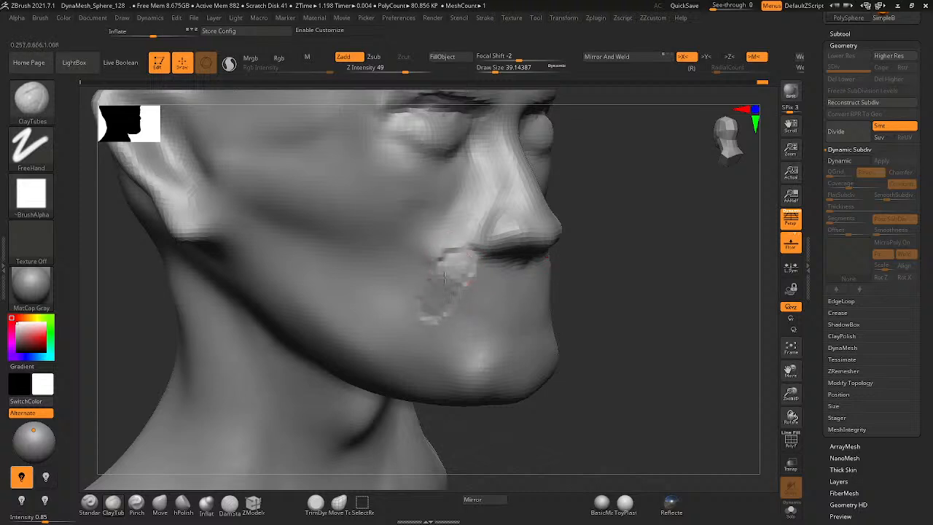
key("ctrl+z")
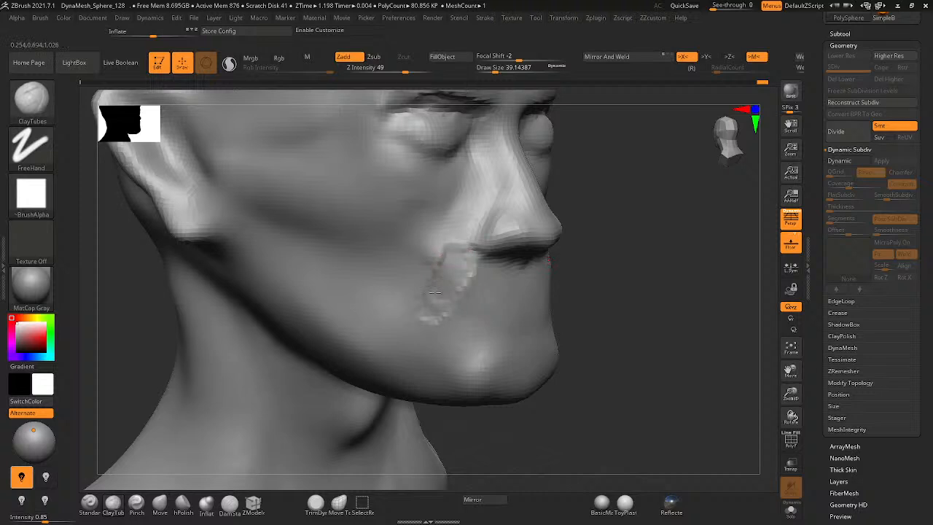
key("ctrl+z")
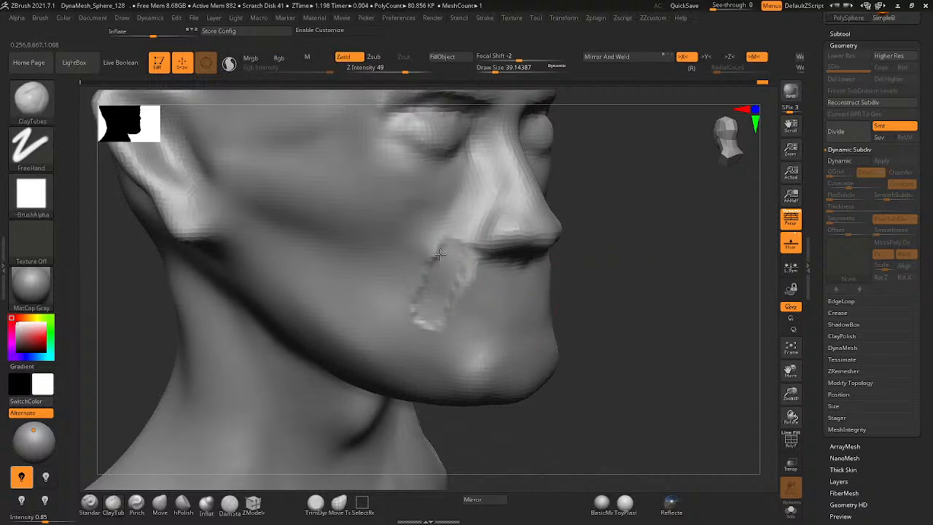
mouse_move(441, 255)
left_mouse_down()
mouse_move(455, 230)
mouse_move(450, 257)
mouse_move(454, 238)
left_mouse_up()
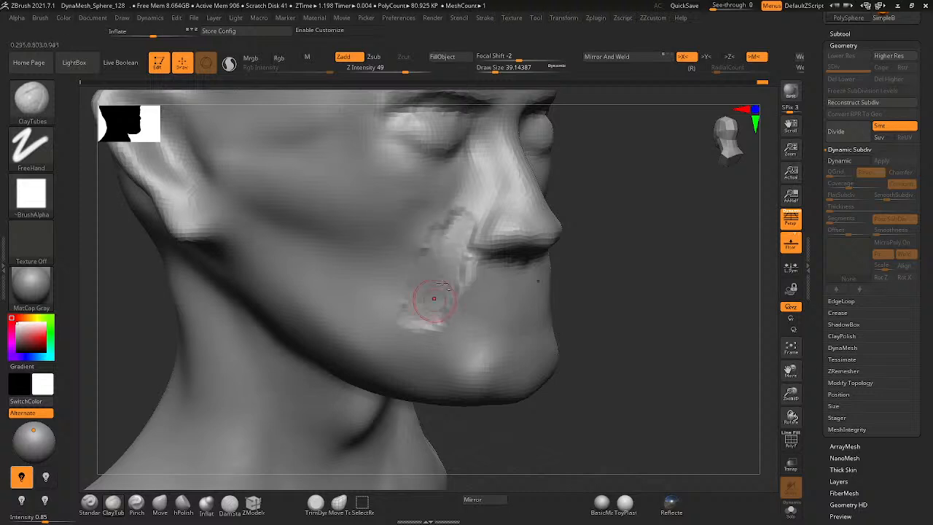
- Smooth the built-up fold between the side of the nose and the mouth corner
mouse_move(459, 210)
left_mouse_down("ctrl")
mouse_move(413, 283)
mouse_move(436, 320)
left_mouse_up("ctrl")
key("ctrl+z")
right_click_drag(418, 289, 379, 286)
left_click_drag(457, 219, 423, 283, "shift")
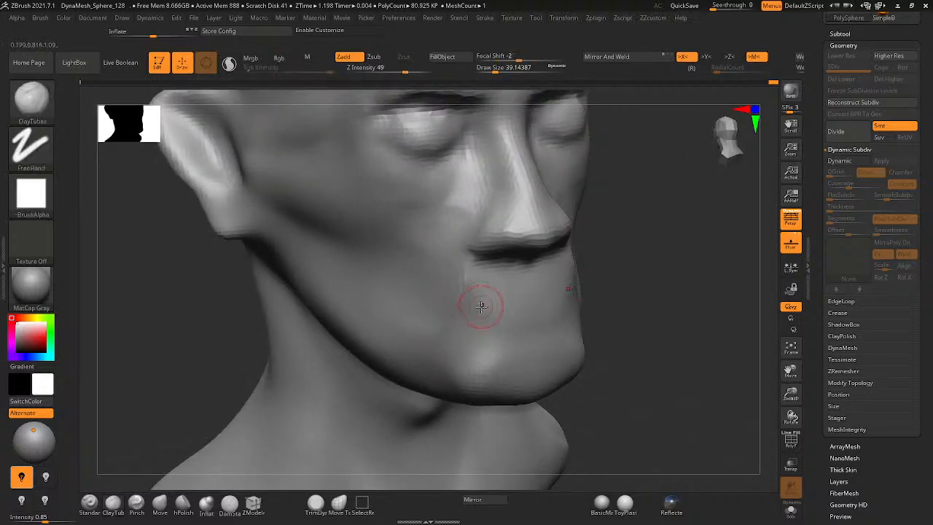
- Lay down the mouth volume between nose and chin with ClayTubes strokes
mouse_move(511, 312)
left_mouse_down()
mouse_move(541, 306)
mouse_move(512, 298)
left_mouse_up()
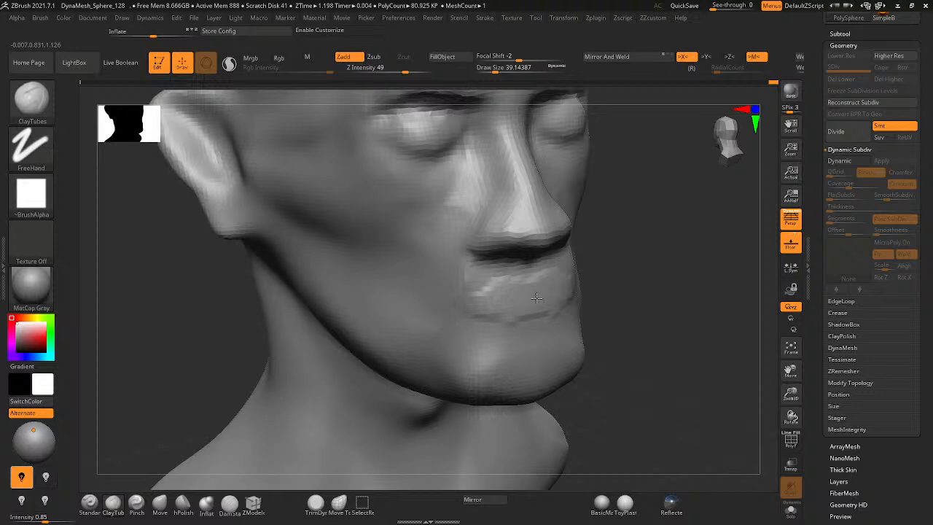
mouse_move(537, 297)
left_mouse_down()
mouse_move(514, 303)
mouse_move(503, 287)
mouse_move(481, 284)
left_mouse_up()
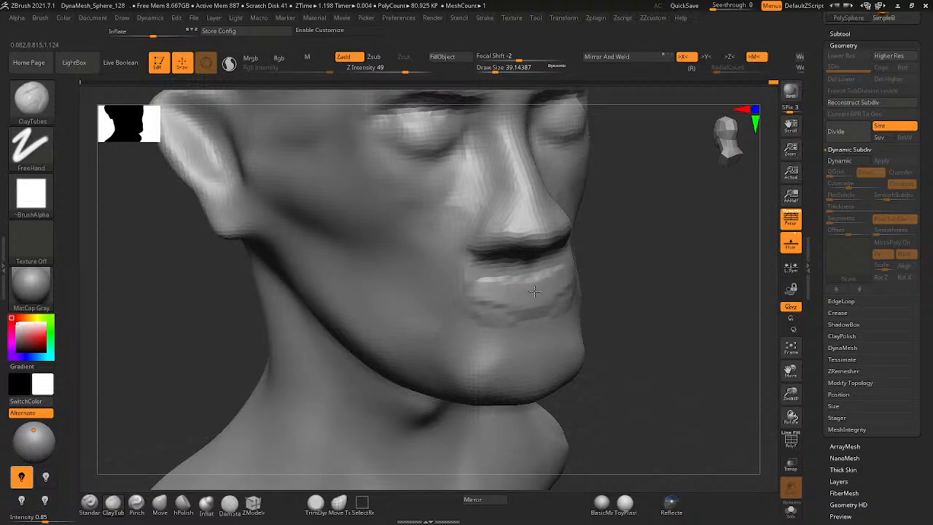
mouse_move(538, 277)
left_mouse_down()
mouse_move(486, 300)
mouse_move(530, 327)
left_mouse_up()
- Thicken the mouth volume below the nose with ClayTubes at a draw size of about 87
key("space")
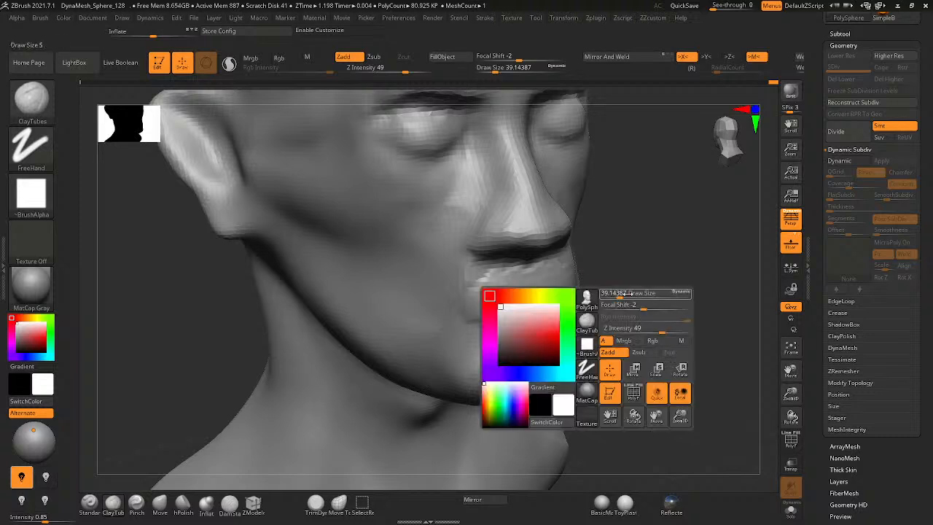
left_click_drag(620, 294, 630, 294)
left_click_drag(533, 312, 531, 302)
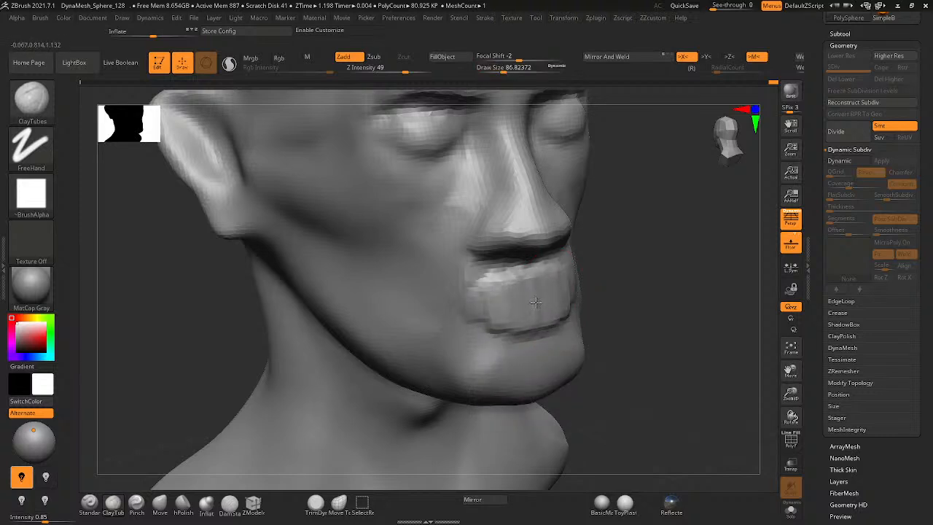
key("ctrl+z")
right_click_drag(536, 303, 573, 294)
mouse_move(540, 277)
left_mouse_down()
mouse_move(564, 289)
mouse_move(540, 315)
mouse_move(521, 317)
mouse_move(548, 321)
left_mouse_up()
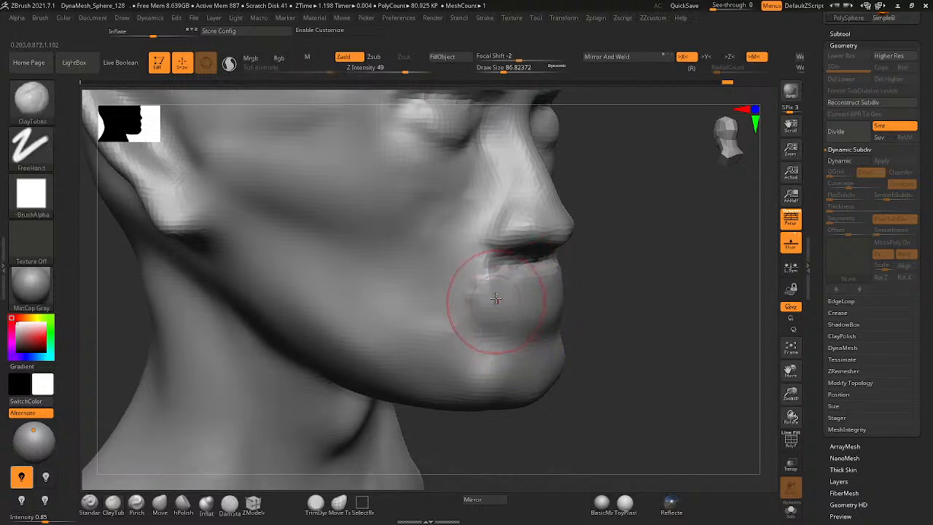
mouse_move(497, 295)
left_mouse_down("shift")
mouse_move(519, 281)
mouse_move(533, 321)
left_mouse_up("shift")
key("ctrl+z")
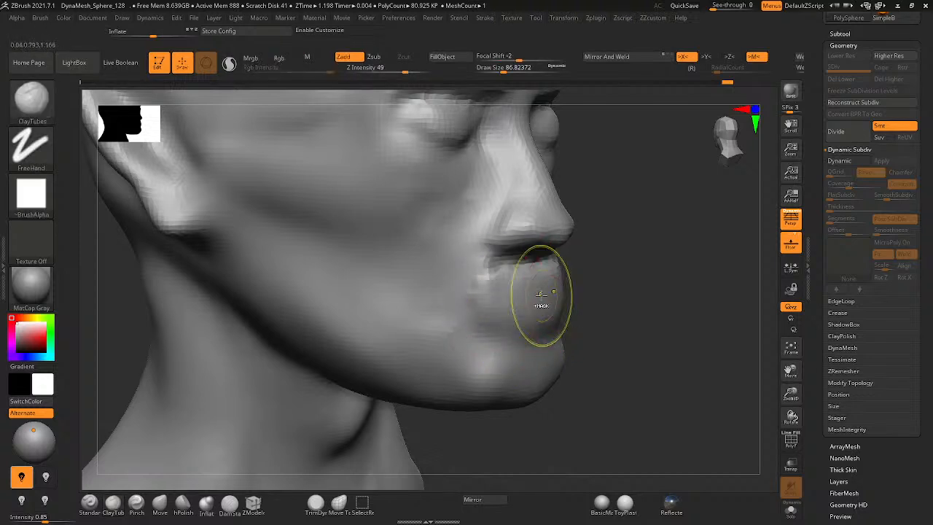
- Smooth the upper lip area and add finer clay over the mouth volume at a draw size of about 33
right_click_drag(541, 295, 580, 261, "ctrl")
key("space")
mouse_move(583, 261)
left_mouse_down()
mouse_move(470, 252)
mouse_move(448, 230)
left_mouse_up()
left_click(570, 272)
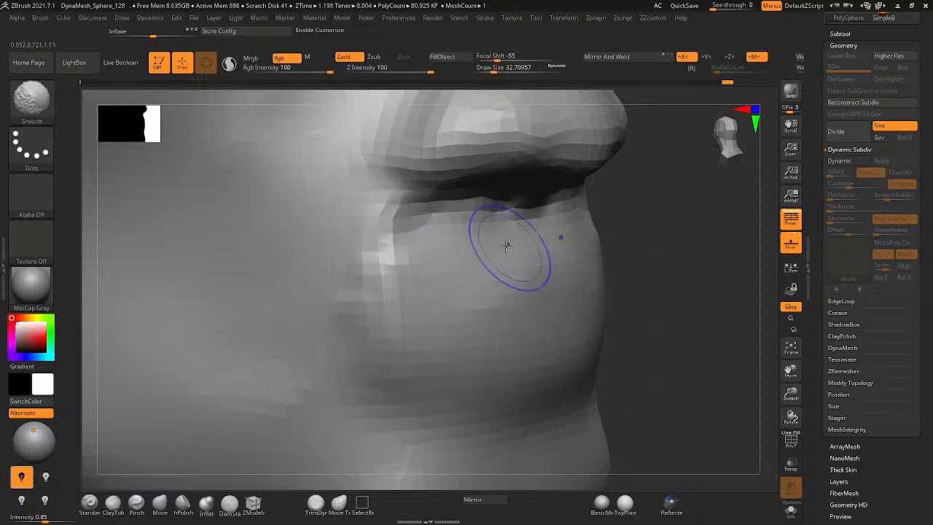
left_click_drag(506, 246, 510, 282, "shift")
mouse_move(566, 306)
left_mouse_down()
mouse_move(525, 321)
mouse_move(554, 357)
mouse_move(568, 278)
mouse_move(614, 298)
mouse_move(512, 341)
mouse_move(519, 387)
mouse_move(579, 394)
mouse_move(503, 430)
mouse_move(524, 341)
left_mouse_up()
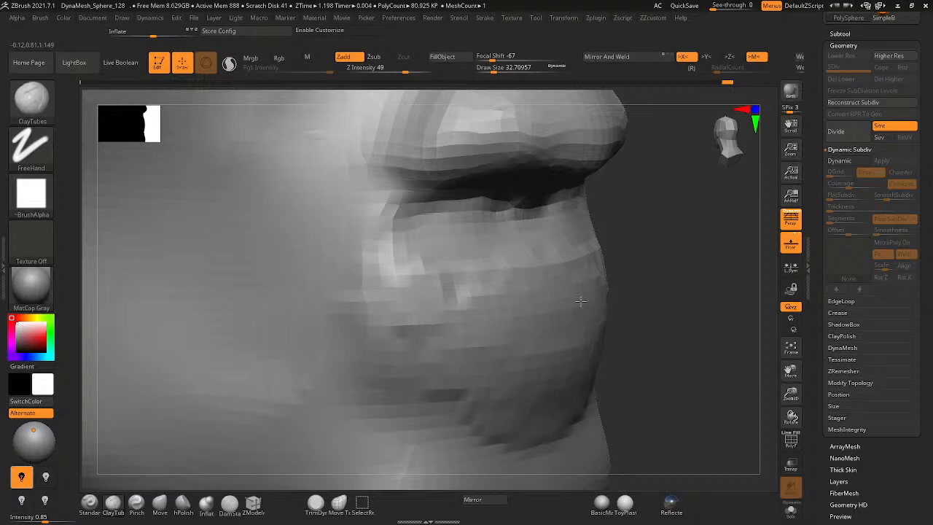
left_click_drag(581, 301, 460, 298)
- Extend the ClayTubes build-up along the lower edge of the mouth volume from the opposite side of the face
right_click_drag(656, 302, 552, 301)
right_click_drag(661, 323, 593, 323, "alt")
mouse_move(594, 323)
left_mouse_down()
mouse_move(517, 353)
mouse_move(447, 316)
mouse_move(500, 258)
mouse_move(469, 365)
left_mouse_up()
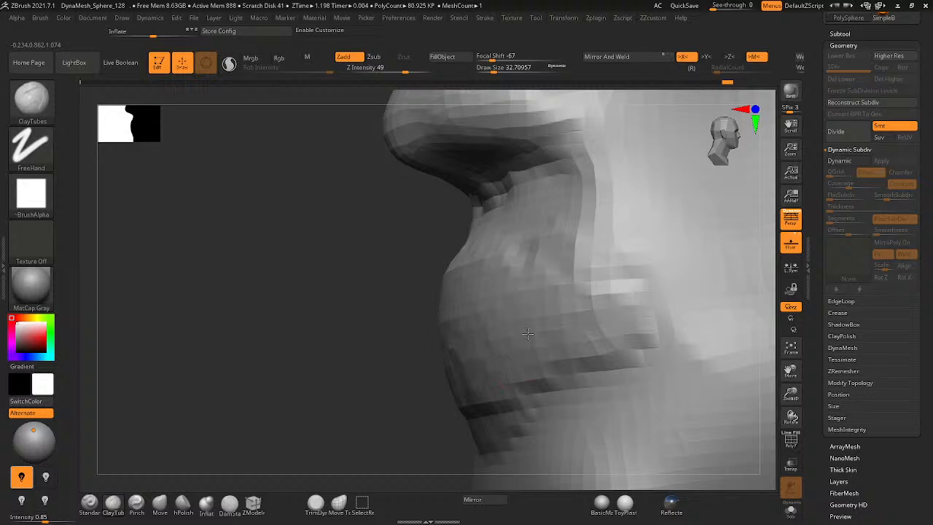
mouse_move(642, 284)
right_mouse_down("alt")
mouse_move(575, 243)
mouse_move(467, 313)
mouse_move(514, 291)
mouse_move(495, 308)
right_mouse_up("alt")
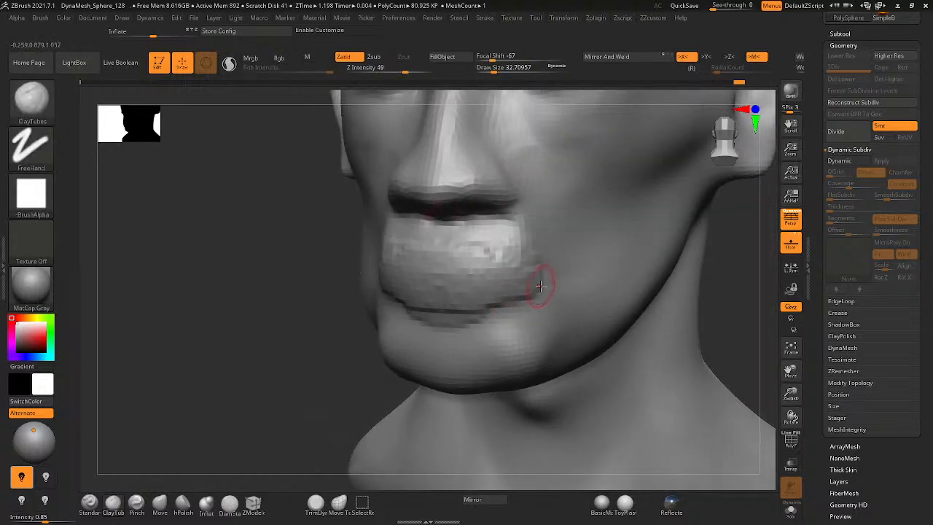
- Smooth the mouth volume and blend its lower edge and corners into the chin and cheeks
mouse_move(538, 285)
left_mouse_down("shift")
mouse_move(487, 308)
mouse_move(413, 306)
left_mouse_up("shift")
mouse_move(413, 306)
right_mouse_down()
mouse_move(498, 283)
mouse_move(521, 291)
right_mouse_up()
mouse_move(401, 246)
left_mouse_down("shift")
mouse_move(430, 252)
mouse_move(381, 231)
left_mouse_up("shift")
- Add a ClayTubes stroke along the fold beside the nose and mouth and smooth it into the cheek
left_click_drag(366, 166, 330, 235)
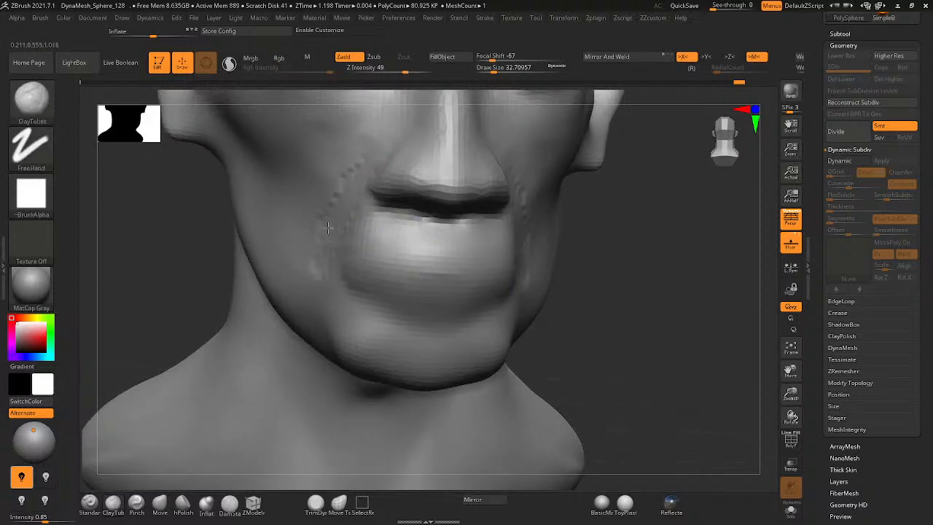
left_click_drag(333, 202, 355, 180, "shift")
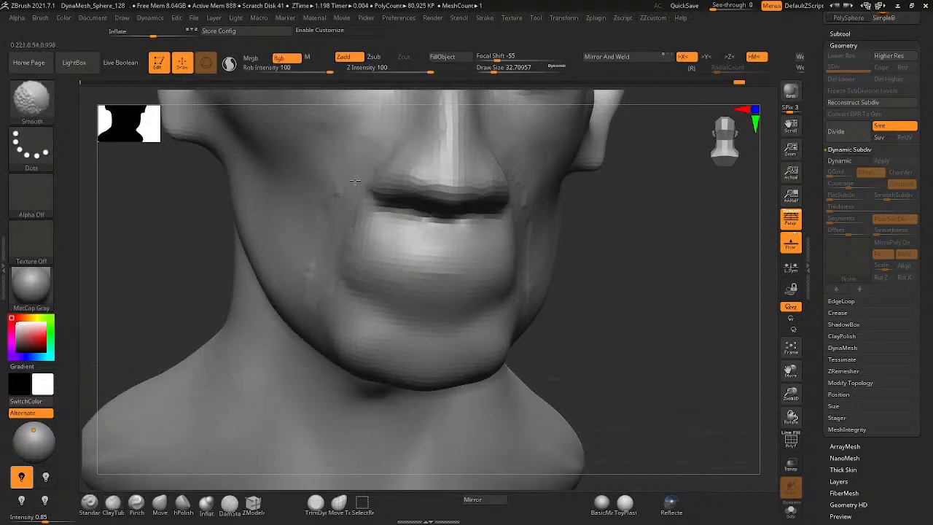
right_click_drag(320, 272, 417, 270)
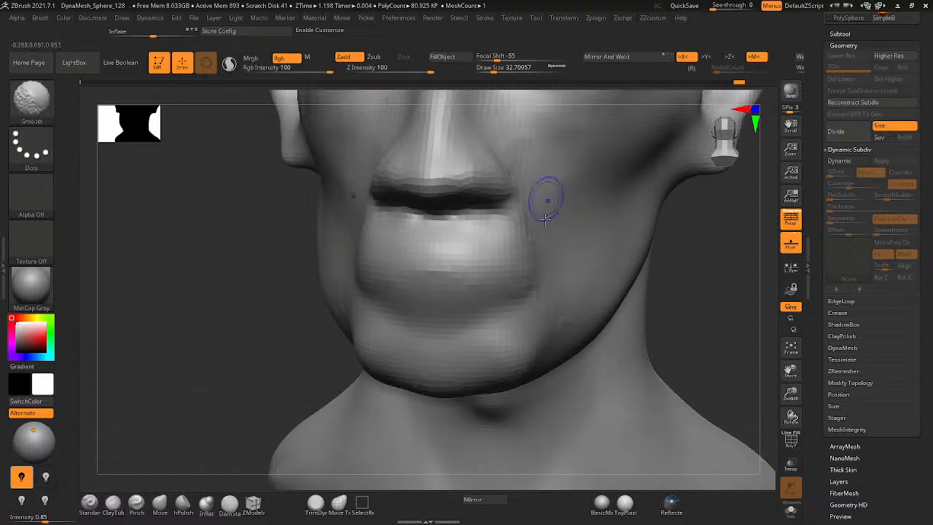
mouse_move(553, 233)
right_mouse_down("ctrl")
mouse_move(533, 209)
mouse_move(605, 183)
mouse_move(611, 235)
right_mouse_up("ctrl")
right_click_drag(556, 190, 583, 177, "ctrl")
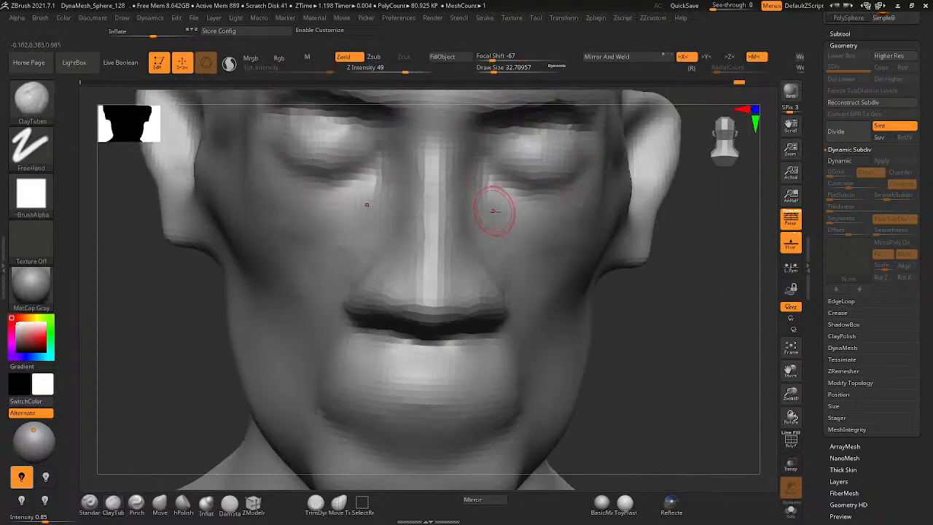
- Build up and smooth the cheeks beneath the eyes with ClayTubes at a draw size of about 18, and remesh the head
mouse_move(481, 185)
left_mouse_down()
mouse_move(502, 217)
mouse_move(587, 238)
mouse_move(512, 222)
left_mouse_up()
key("space")
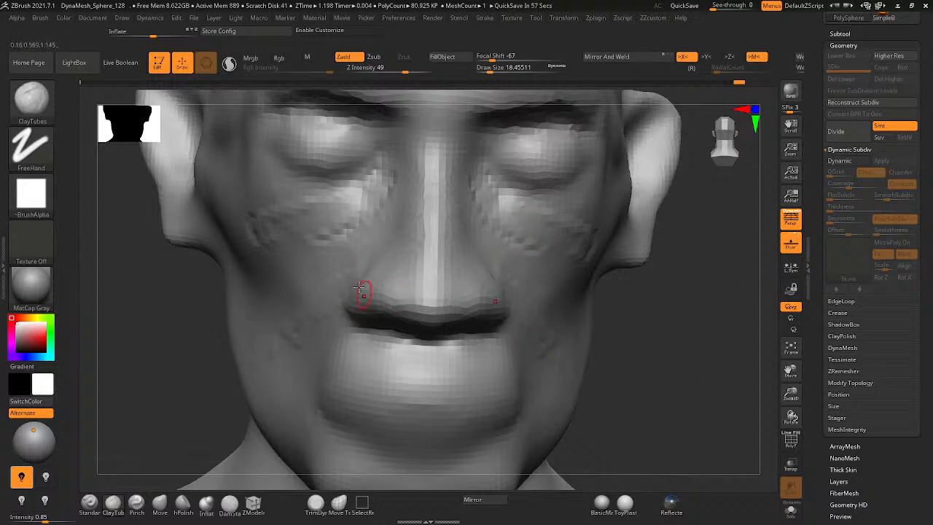
key("shift")
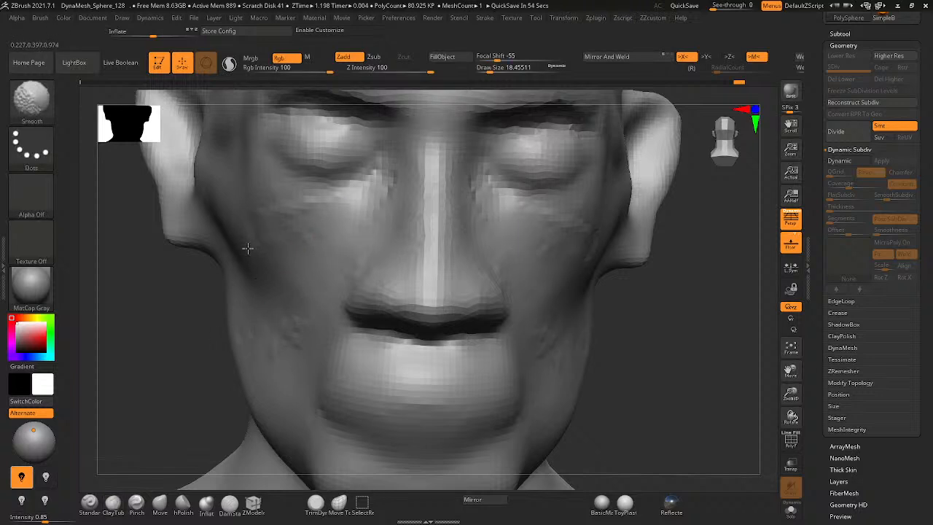
right_click_drag(306, 273, 275, 312, "ctrl")
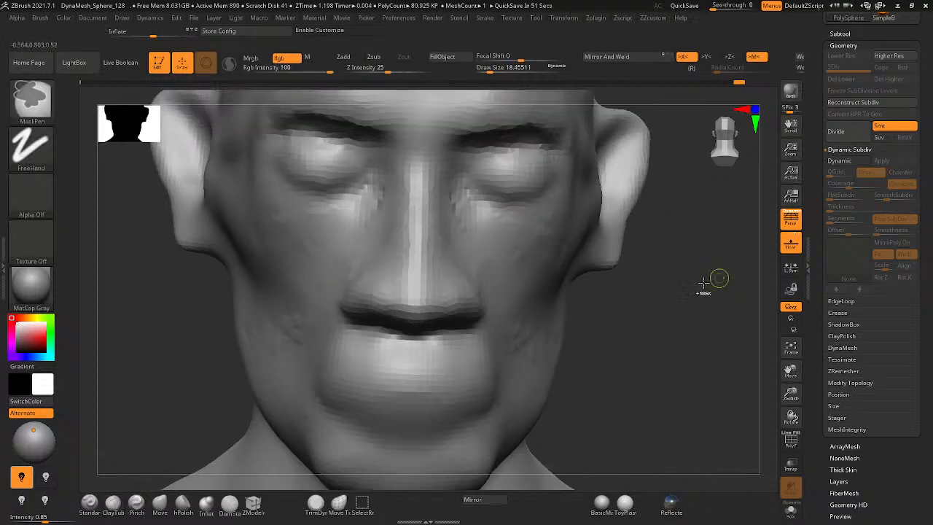
mouse_move(712, 283)
left_mouse_down("ctrl")
mouse_move(609, 348)
mouse_move(641, 325)
mouse_move(594, 265)
left_mouse_up("ctrl")
key("shift")
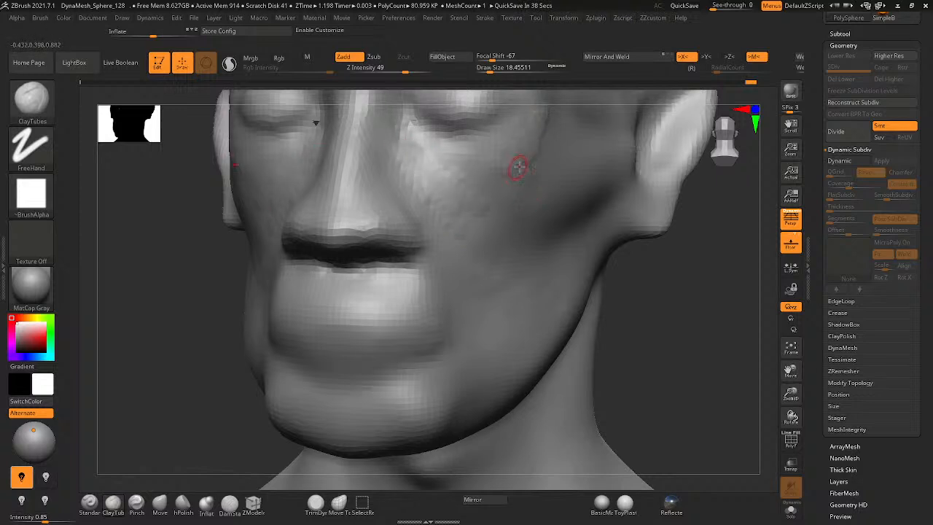
- Build up the cheekbone below the outer eye with ClayTubes at a draw size of 28.75 and smooth it
key("space")
left_click_drag(519, 167, 491, 174)
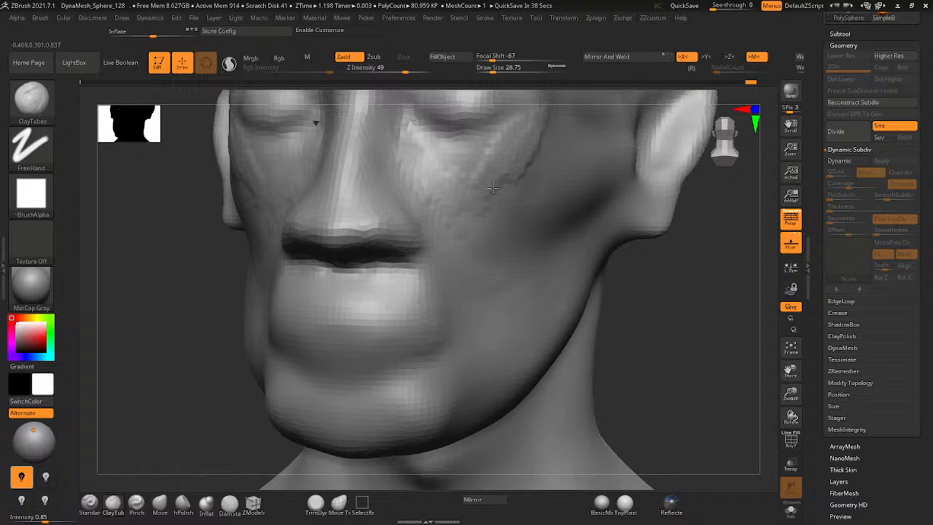
key("shift")
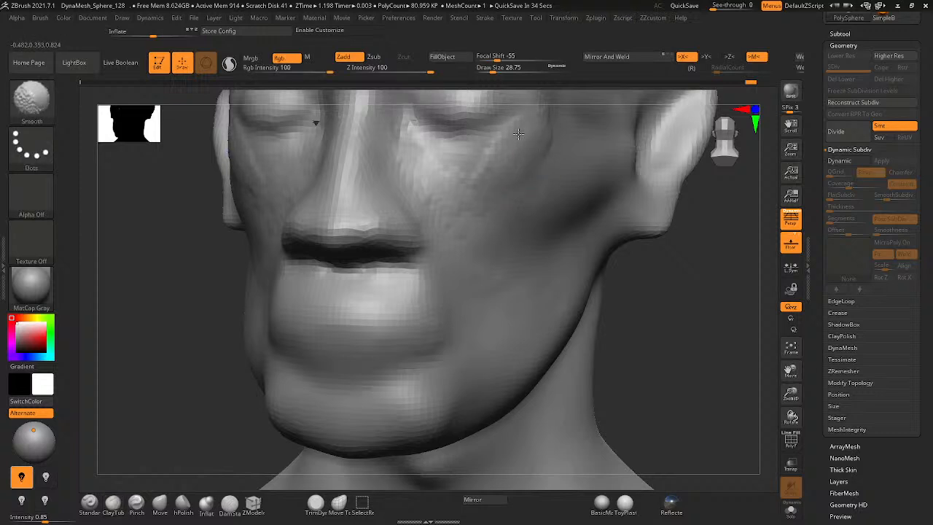
left_click_drag(518, 134, 489, 151, "shift")
- Add ClayTubes strokes from the inner eye corner down along the nose onto the cheek and smooth them
mouse_move(406, 162)
left_mouse_down()
mouse_move(435, 197)
mouse_move(419, 146)
mouse_move(418, 171)
mouse_move(431, 169)
left_mouse_up()
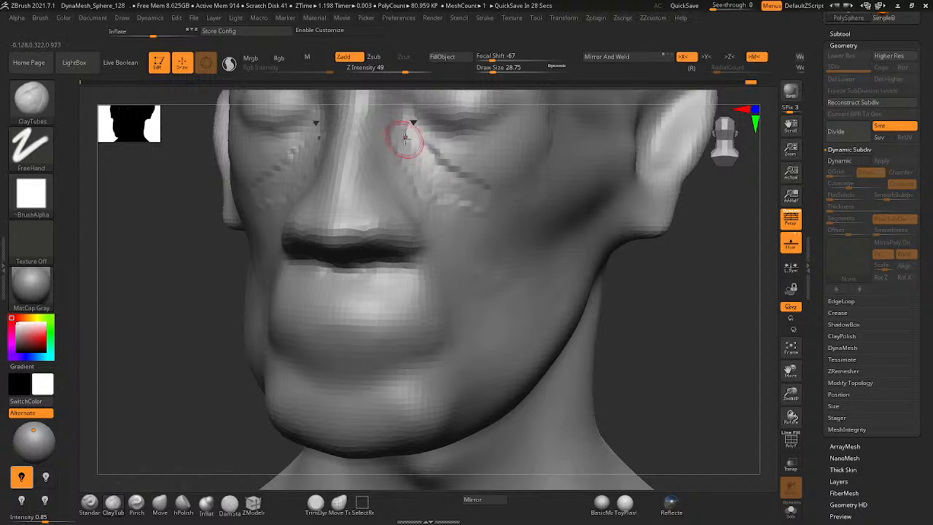
key("shift")
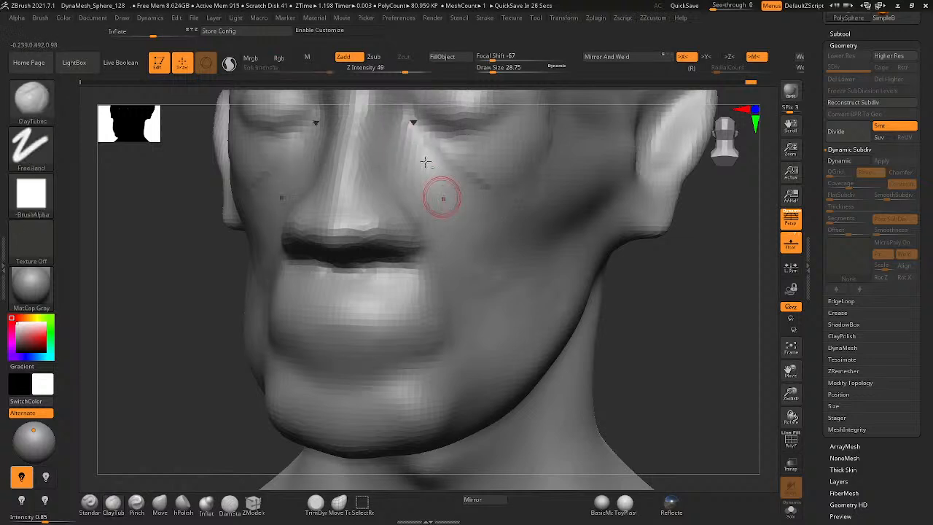
left_click_drag(401, 124, 449, 213)
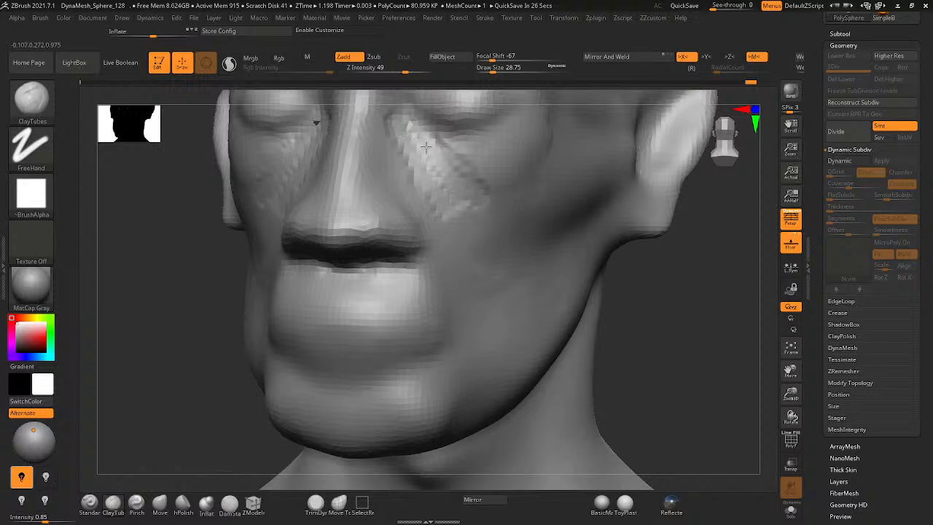
mouse_move(381, 109)
left_mouse_down("shift")
mouse_move(427, 173)
mouse_move(463, 187)
left_mouse_up("shift")
left_click_drag(442, 155, 506, 212, "shift")
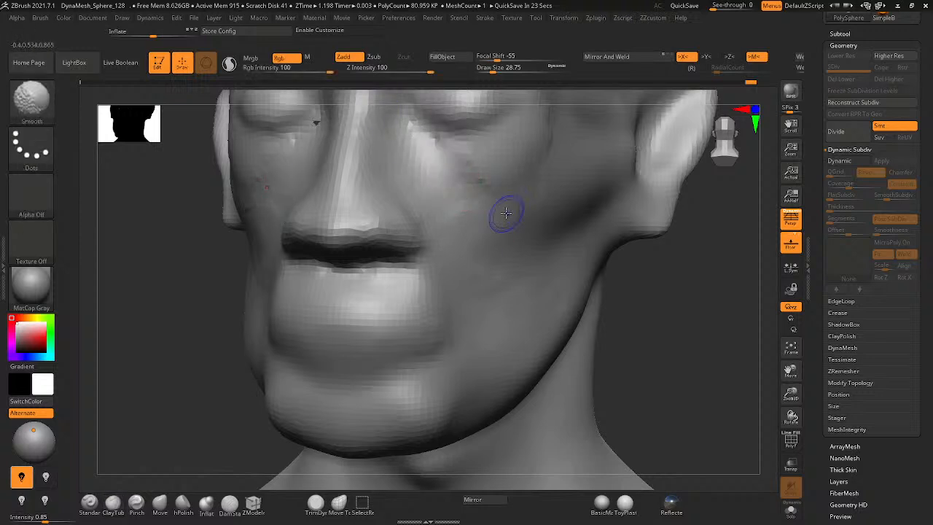
- Add clay along the outer cheekbone beside the eye and smooth it, finishing with a straight front view
mouse_move(506, 212)
right_mouse_down("ctrl")
mouse_move(474, 201)
mouse_move(570, 219)
mouse_move(546, 233)
mouse_move(579, 202)
right_mouse_up("ctrl")
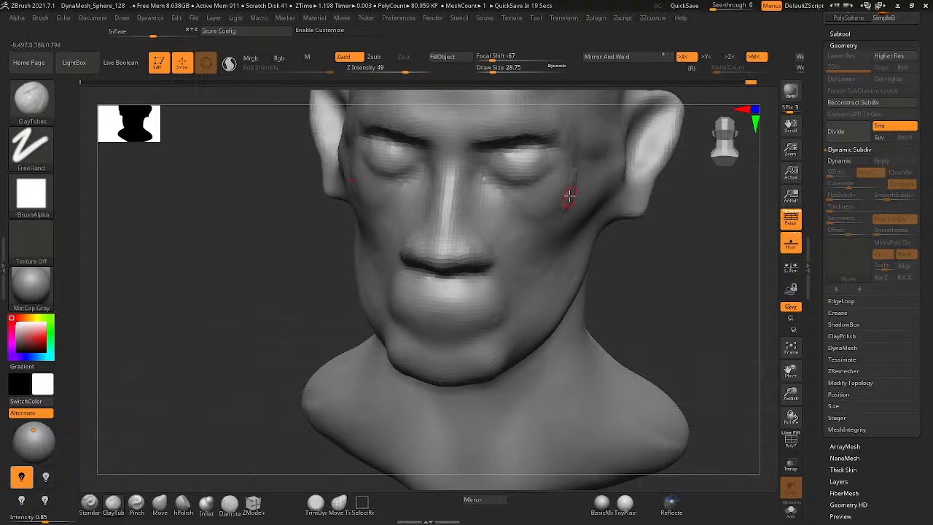
key("shift")
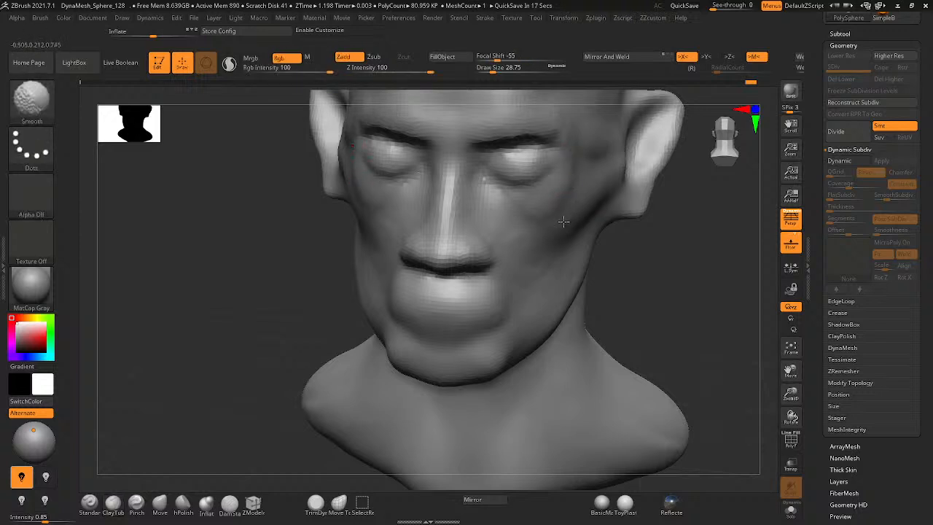
right_click_drag(546, 215, 532, 219, "shift")
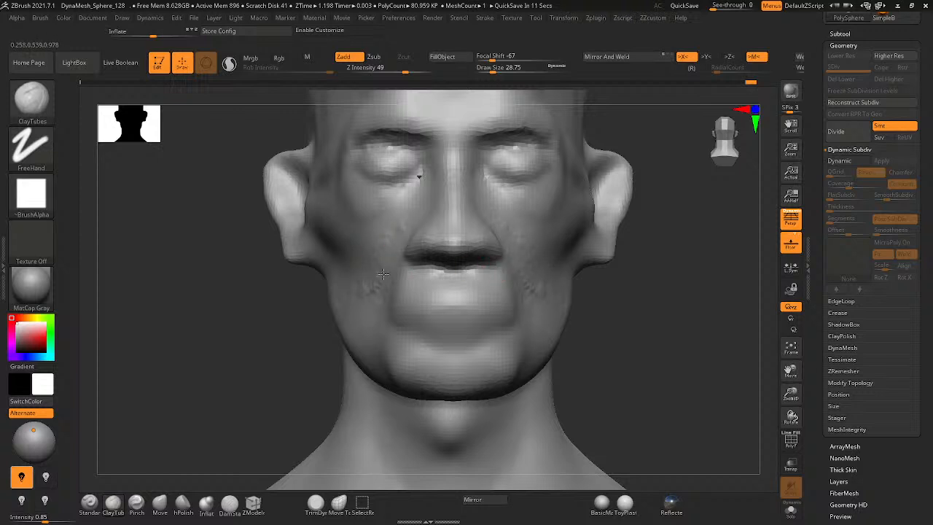
- Build up the cheeks beside the mouth with ClayTubes at a draw size of about 65 and smooth them
key("space")
left_click_drag(366, 264, 373, 265)
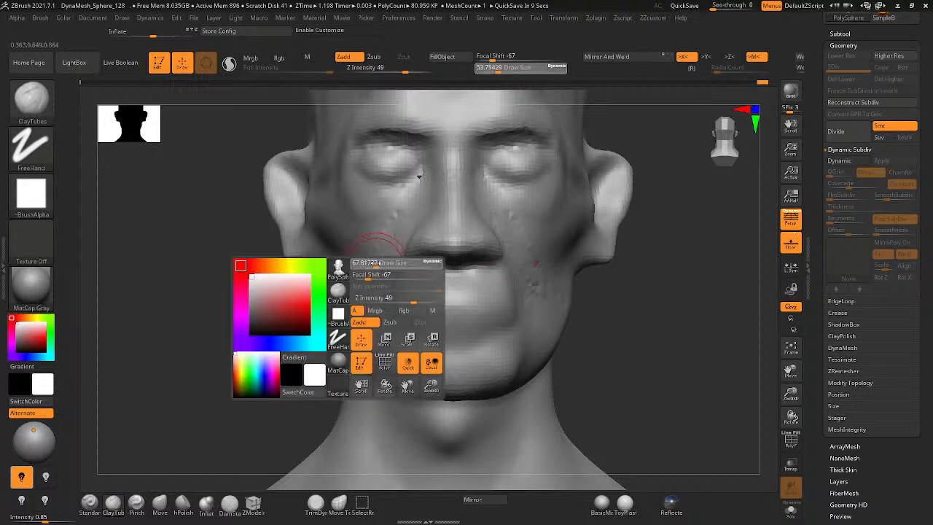
left_click_drag(395, 218, 351, 295)
left_click_drag(394, 248, 360, 315)
left_click_drag(367, 269, 349, 298, "shift")
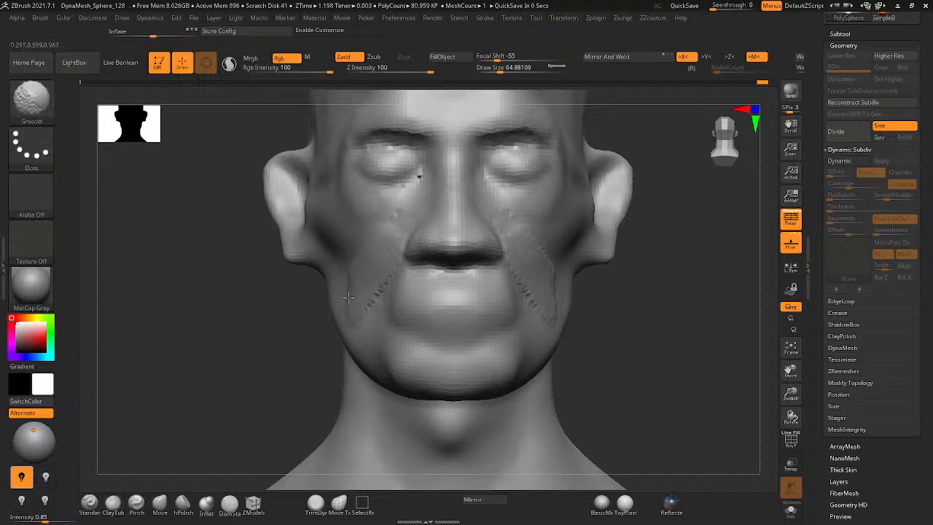
left_click_drag(383, 238, 358, 308)
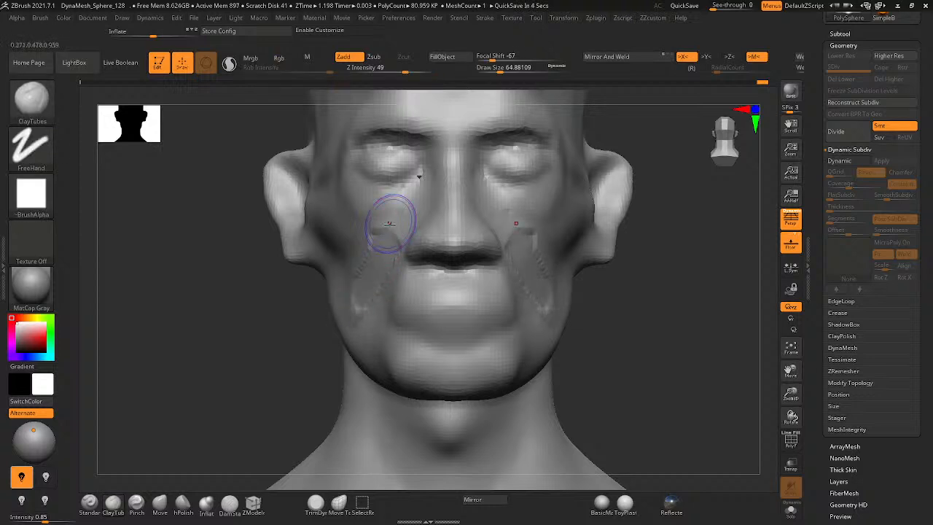
left_click_drag(388, 245, 360, 295, "shift")
- Extend the clay over the lower cheek and the side of the face toward the jaw, blending it in
mouse_move(360, 295)
right_mouse_down()
mouse_move(345, 316)
mouse_move(388, 325)
right_mouse_up()
mouse_move(459, 266)
right_mouse_down()
mouse_move(461, 227)
mouse_move(532, 256)
mouse_move(578, 250)
mouse_move(544, 259)
right_mouse_up()
mouse_move(544, 260)
left_mouse_down()
mouse_move(519, 317)
mouse_move(531, 271)
mouse_move(513, 335)
mouse_move(520, 363)
mouse_move(540, 243)
left_mouse_up()
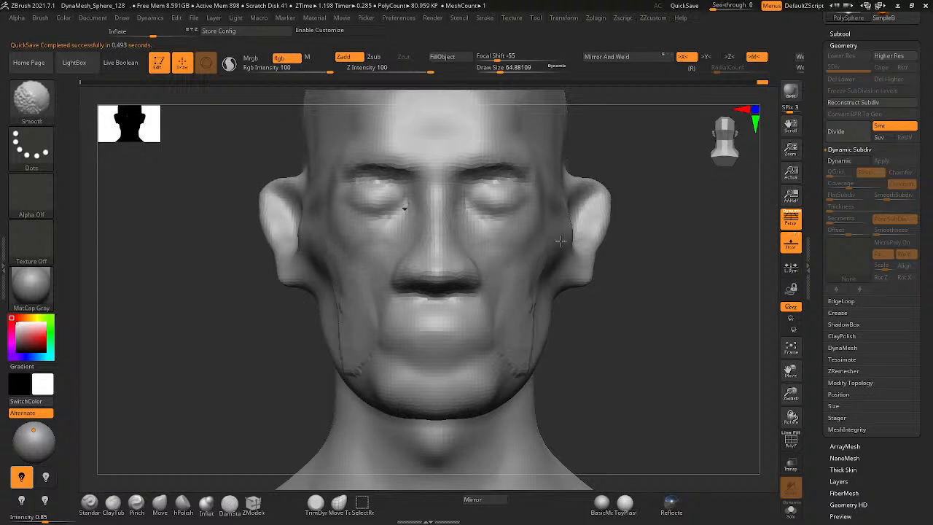
right_click_drag(543, 288, 572, 272)
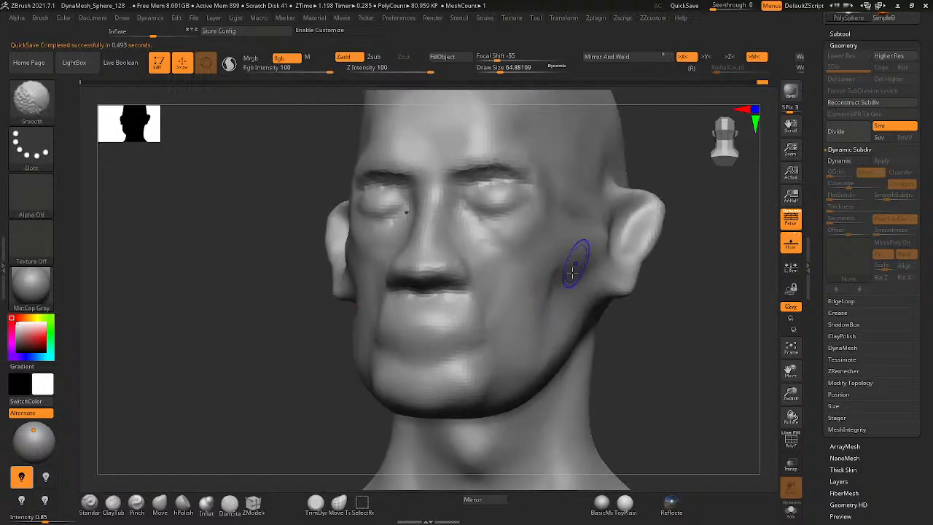
mouse_move(571, 262)
left_mouse_down()
mouse_move(541, 309)
mouse_move(562, 280)
left_mouse_up()
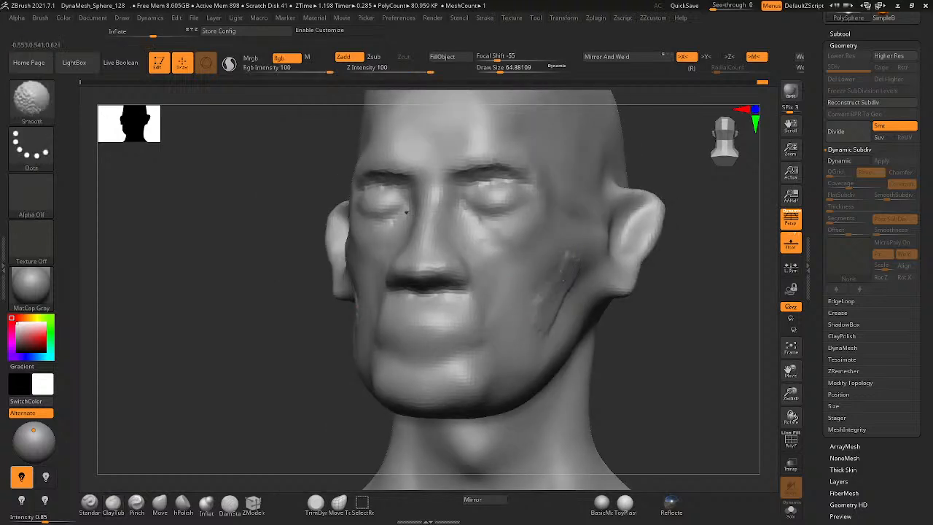
- Add ClayTubes strokes from the inner eye corner down beside the nose at a draw size of about 59
mouse_move(539, 305)
right_mouse_down()
mouse_move(519, 306)
mouse_move(532, 301)
mouse_move(551, 226)
mouse_move(576, 211)
mouse_move(496, 234)
mouse_move(532, 239)
mouse_move(604, 194)
mouse_move(441, 236)
right_mouse_up()
key("space")
left_click_drag(446, 236, 441, 235)
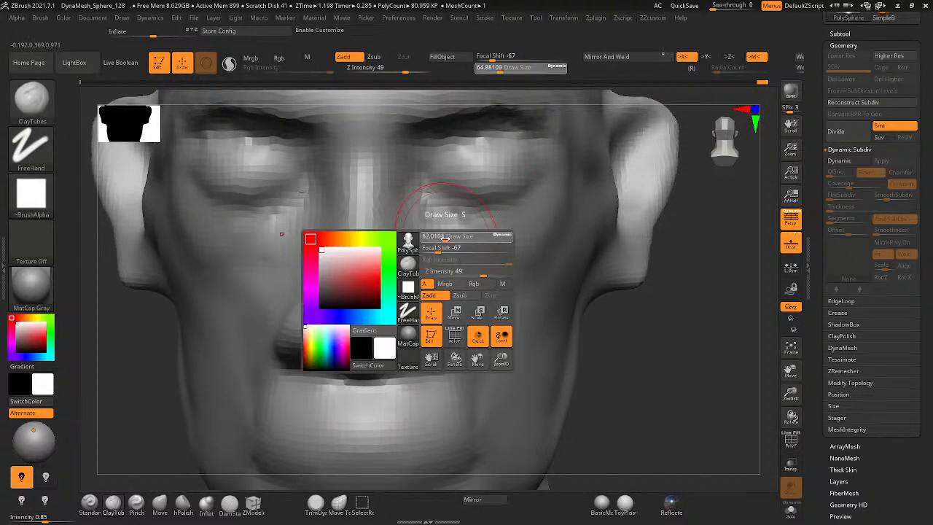
mouse_move(434, 203)
left_mouse_down()
mouse_move(463, 267)
mouse_move(493, 268)
mouse_move(490, 309)
left_mouse_up()
mouse_move(418, 217)
left_mouse_down()
mouse_move(459, 300)
mouse_move(462, 271)
mouse_move(420, 238)
left_mouse_up()
right_click_drag(506, 302, 438, 285, "ctrl")
mouse_move(554, 266)
right_mouse_down()
mouse_move(437, 249)
mouse_move(554, 233)
mouse_move(537, 267)
mouse_move(540, 227)
mouse_move(510, 223)
right_mouse_up()
mouse_move(510, 223)
right_mouse_down()
mouse_move(494, 185)
mouse_move(524, 134)
mouse_move(510, 123)
right_mouse_up()
mouse_move(510, 124)
left_mouse_down()
mouse_move(546, 129)
mouse_move(482, 122)
left_mouse_up()
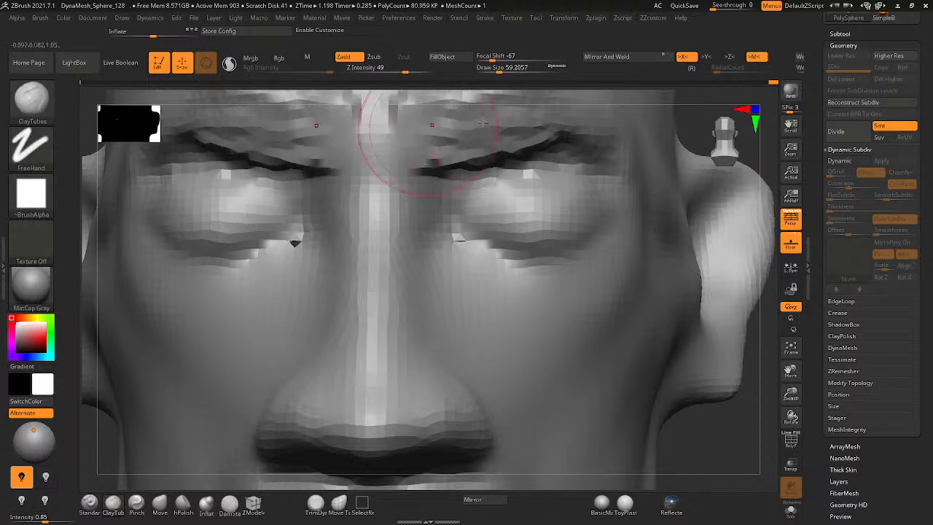
key("ctrl+z")
mouse_move(540, 124)
right_mouse_down("ctrl")
mouse_move(444, 188)
mouse_move(416, 162)
mouse_move(474, 162)
right_mouse_up("ctrl")
right_click_drag(409, 158, 445, 156)
right_click_drag(365, 202, 369, 202, "shift")
key("space")
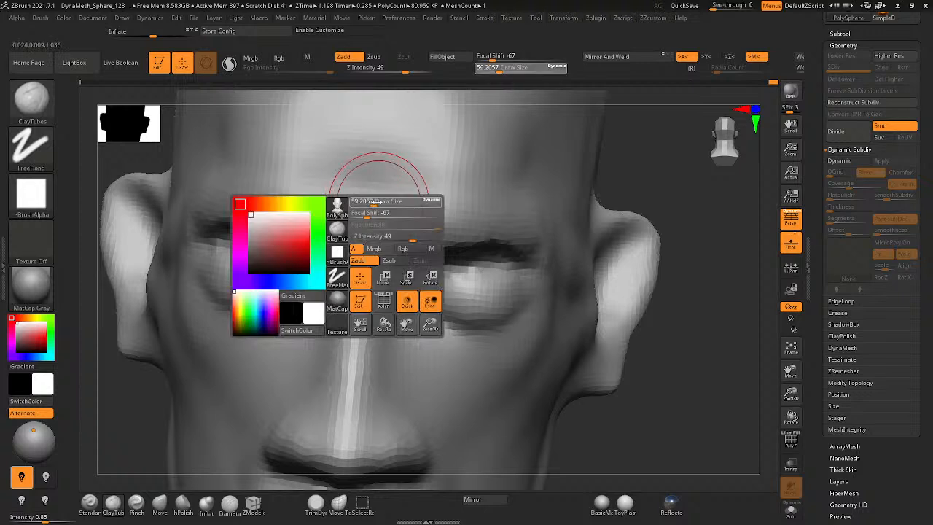
mouse_move(379, 169)
left_mouse_down()
mouse_move(399, 191)
mouse_move(394, 212)
left_mouse_up()
key("ctrl+z")
key("ctrl+z")
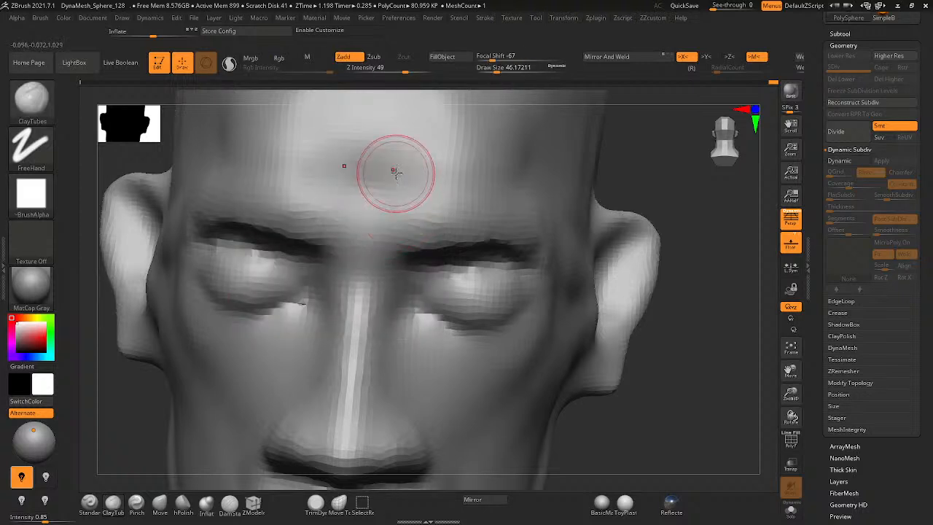
- Build up the centre of the forehead above the brows with ClayTubes at a draw size of about 25 and smooth it
key("space")
left_click_drag(405, 171, 398, 171)
mouse_move(375, 153)
left_mouse_down()
mouse_move(393, 162)
mouse_move(393, 212)
left_mouse_up()
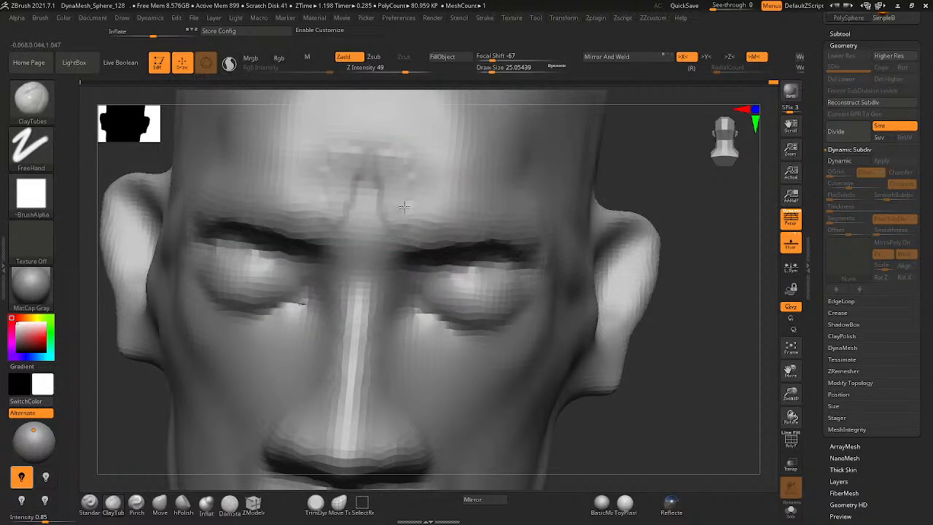
left_click_drag(408, 130, 420, 211, "shift")
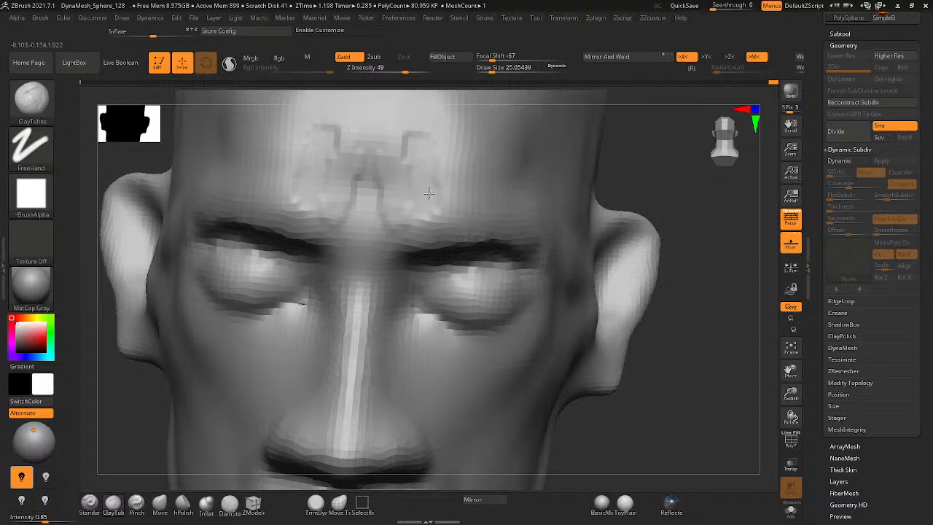
mouse_move(422, 170)
left_mouse_down("shift")
mouse_move(411, 166)
mouse_move(430, 190)
left_mouse_up("shift")
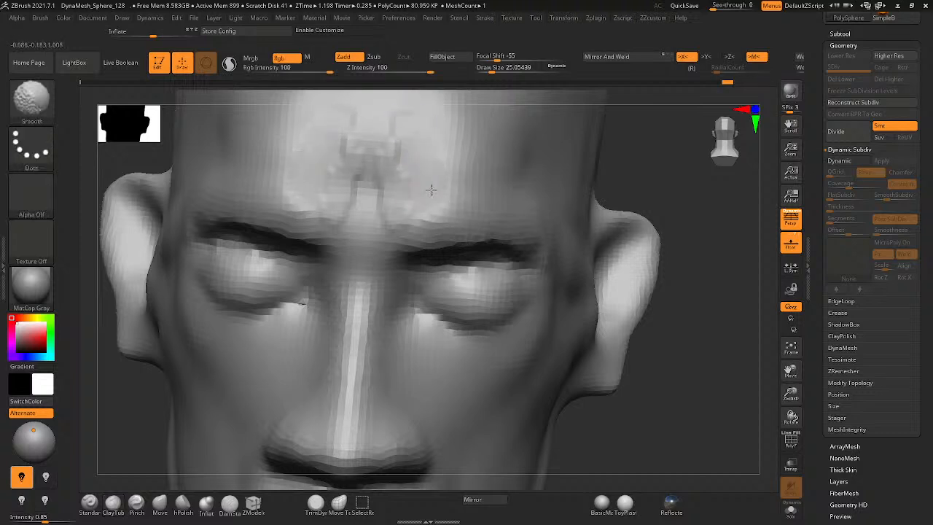
key("shift")
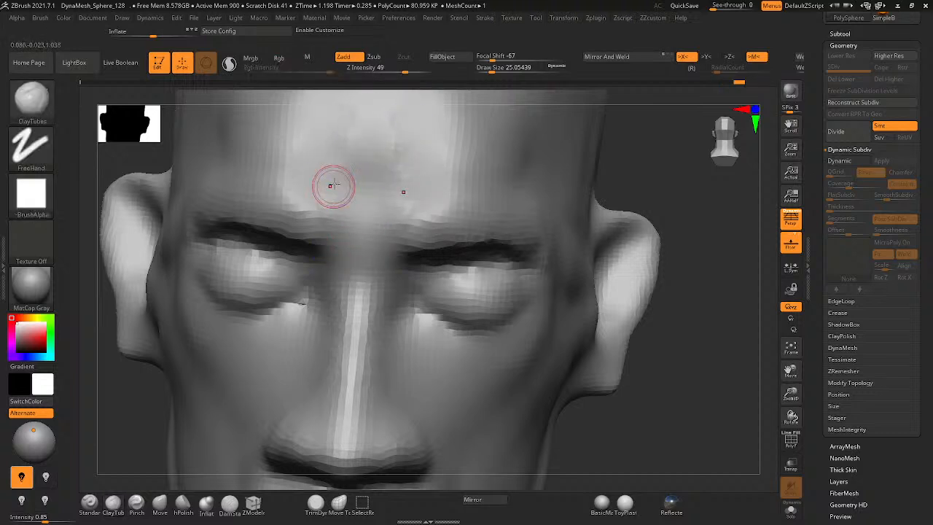
key("shift")
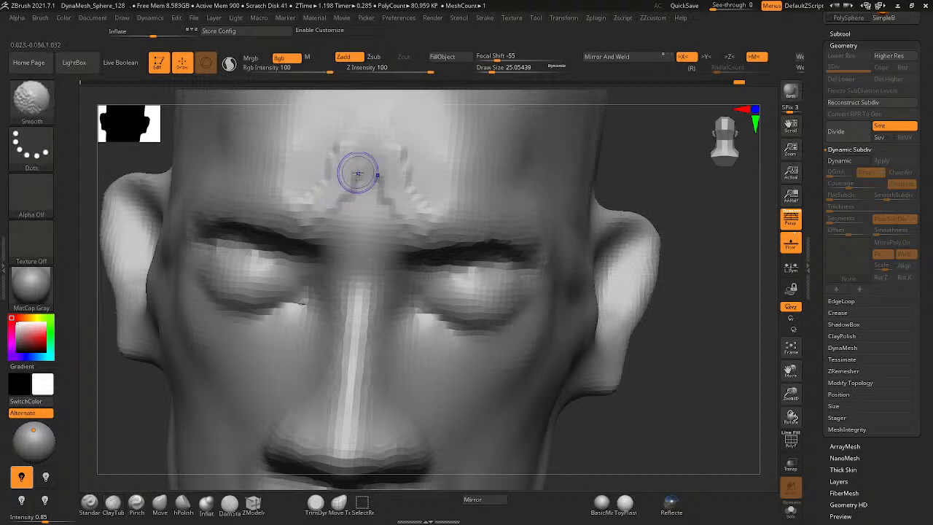
left_click_drag(338, 169, 273, 202, "shift")
mouse_move(369, 138)
left_mouse_down("shift")
mouse_move(377, 196)
mouse_move(383, 190)
left_mouse_up("shift")
left_click_drag(396, 141, 383, 163, "shift")
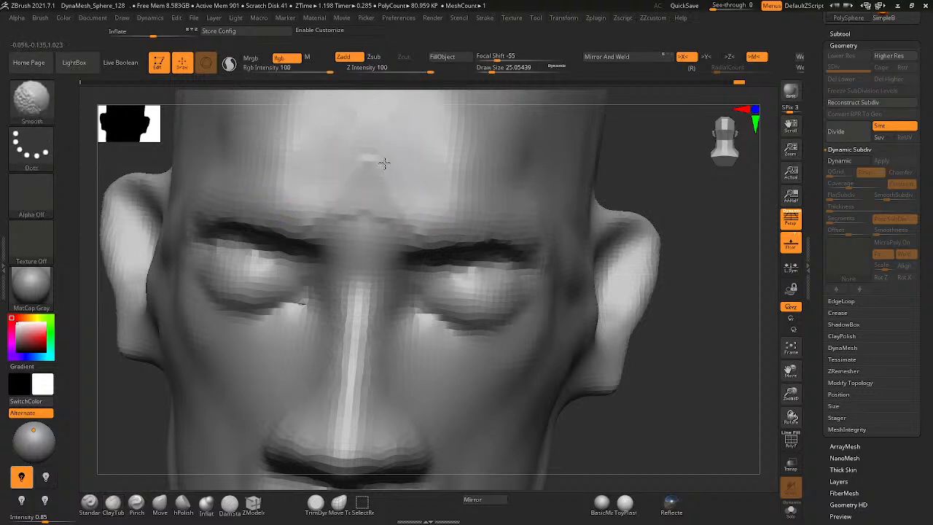
- Undo the last stroke between the brows and check the whole bust from several angles
mouse_move(359, 198)
right_mouse_down("ctrl")
mouse_move(312, 174)
mouse_move(270, 177)
mouse_move(372, 179)
mouse_move(330, 191)
mouse_move(331, 203)
right_mouse_up("ctrl")
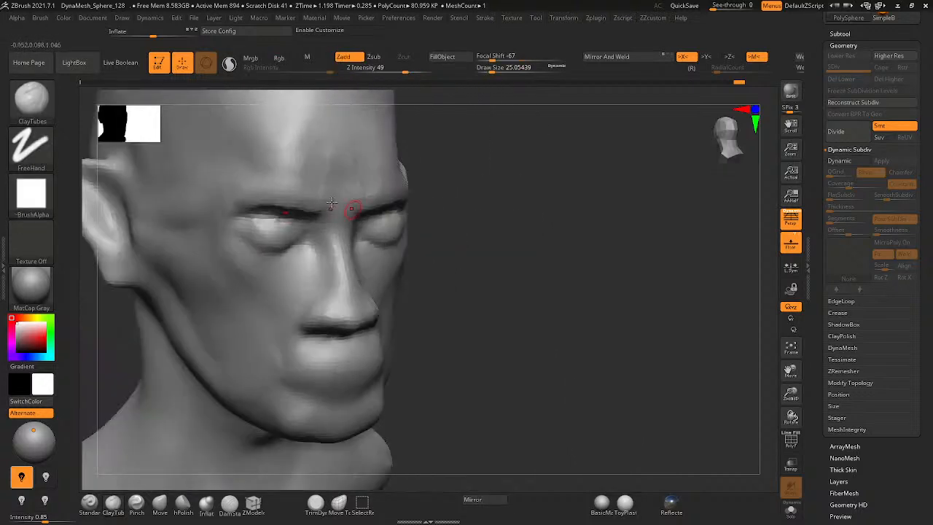
key("ctrl")
key("ctrl+z")
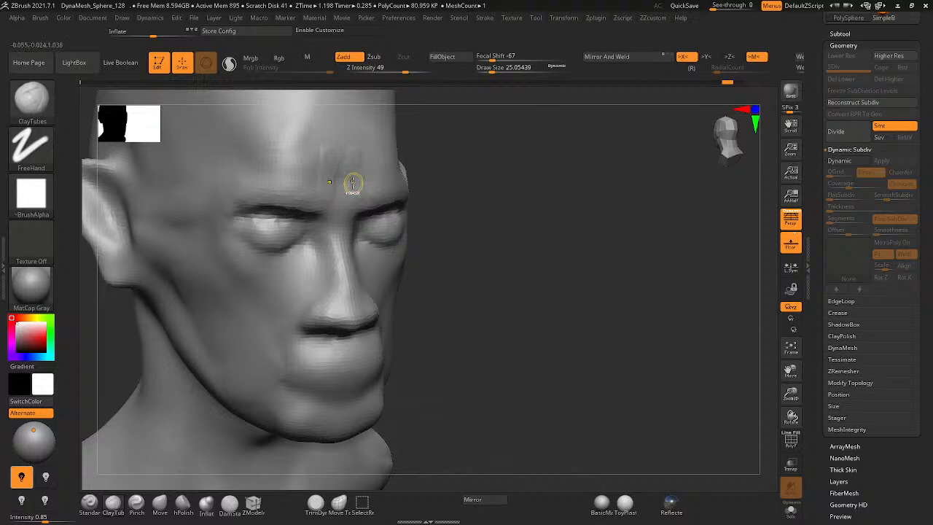
right_click_drag(373, 191, 329, 195)
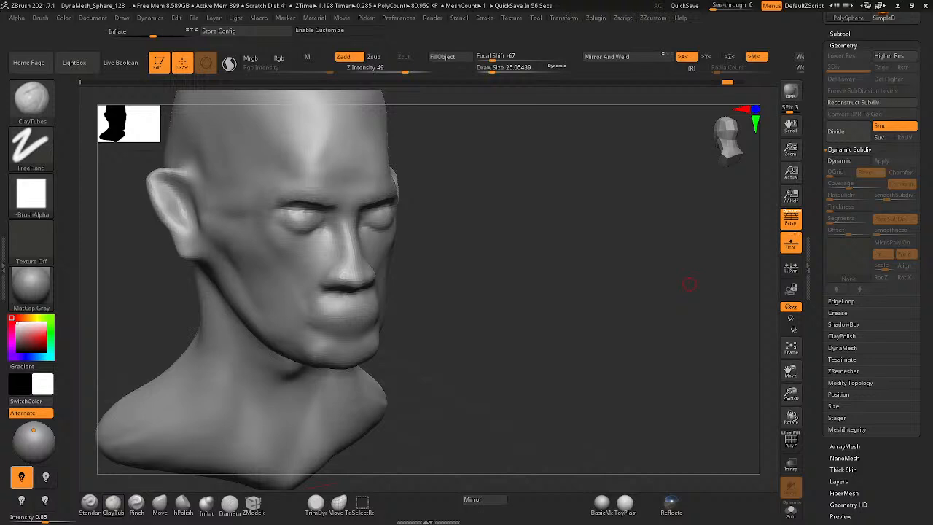
left_click_drag(400, 241, 314, 251)
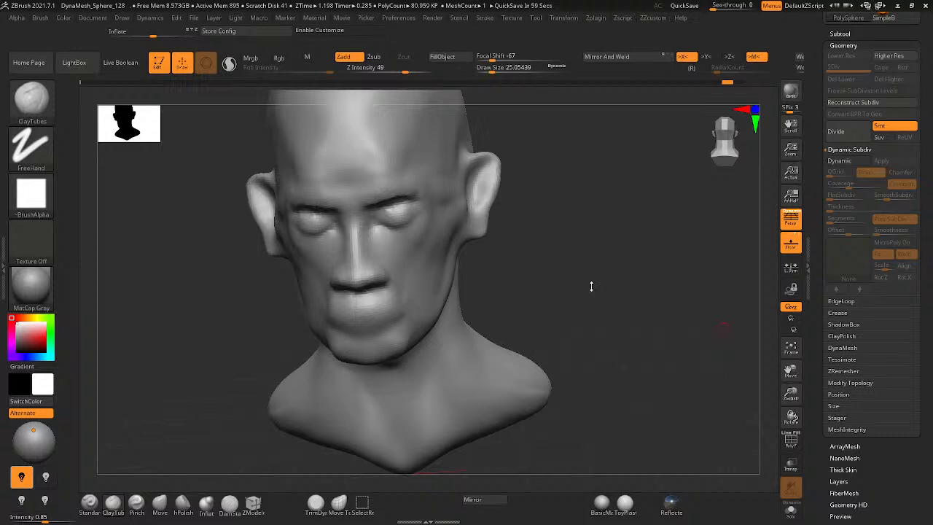
- Build up the upper and front rim of the ear with ClayTubes at a draw size of about 25
mouse_move(500, 200)
left_mouse_down("alt")
mouse_move(614, 158)
mouse_move(602, 205)
mouse_move(615, 206)
mouse_move(563, 298)
mouse_move(598, 254)
mouse_move(561, 322)
mouse_move(584, 325)
mouse_move(547, 371)
mouse_move(564, 345)
left_mouse_up("alt")
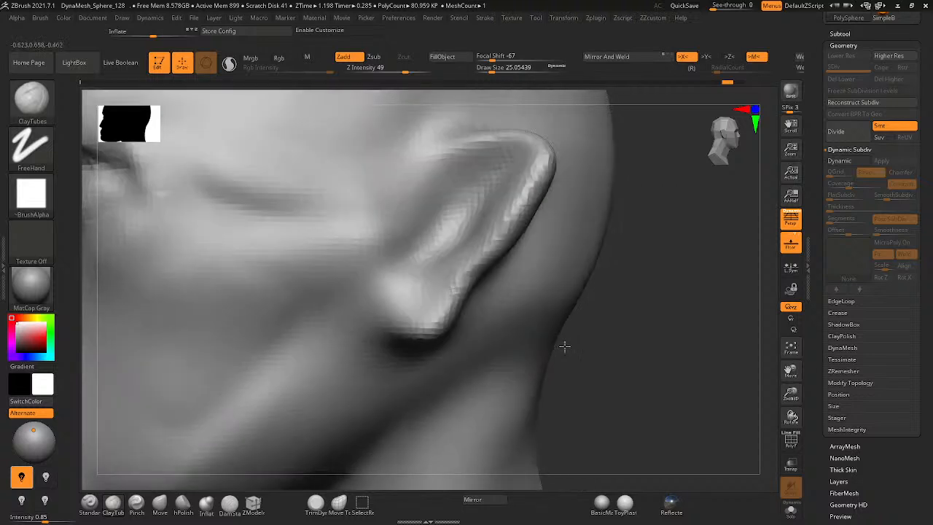
mouse_move(452, 155)
left_mouse_down()
mouse_move(484, 131)
mouse_move(502, 161)
mouse_move(522, 155)
left_mouse_up()
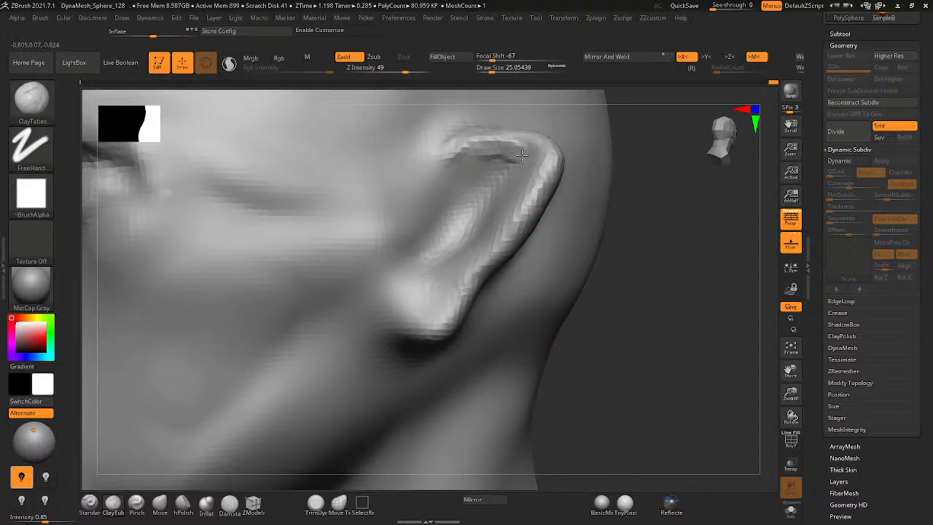
right_click_drag(519, 219, 520, 252)
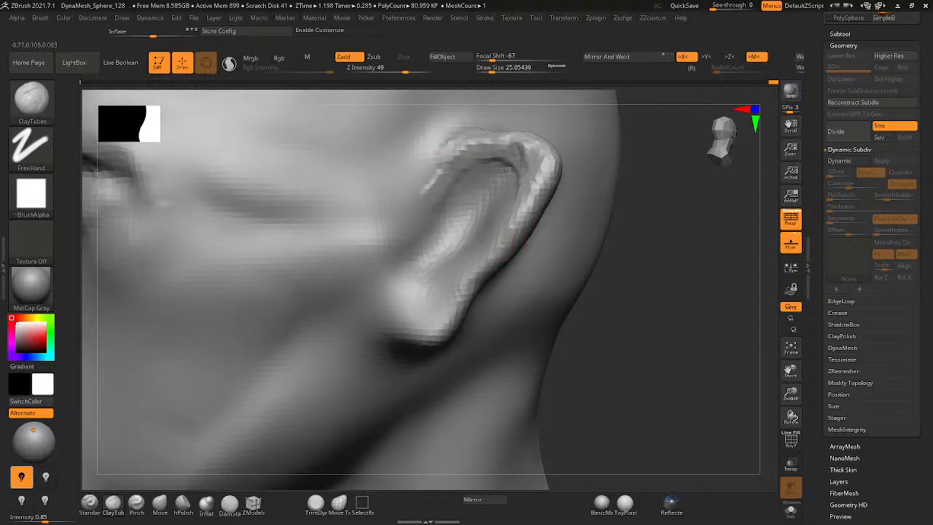
mouse_move(442, 152)
left_mouse_down()
mouse_move(416, 198)
mouse_move(440, 181)
left_mouse_up()
- Add clay where the front of the ear meets the head at a draw size of about 56 and smooth it
key("space")
left_click(425, 183)
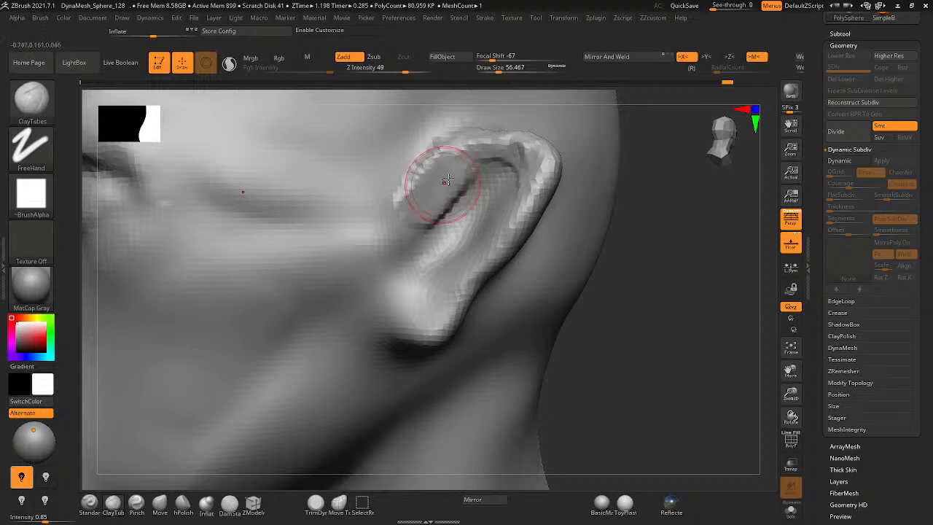
right_click_drag(441, 180, 471, 170)
mouse_move(448, 146)
left_mouse_down("shift")
mouse_move(446, 192)
mouse_move(481, 156)
mouse_move(479, 131)
mouse_move(496, 129)
mouse_move(515, 150)
mouse_move(462, 187)
mouse_move(474, 177)
mouse_move(452, 146)
mouse_move(423, 213)
mouse_move(441, 164)
left_mouse_up("shift")
right_click_drag(441, 166, 510, 184)
- Sculpt the inner folds of the ear with the Standard brush at a draw size of about 33
key("space")
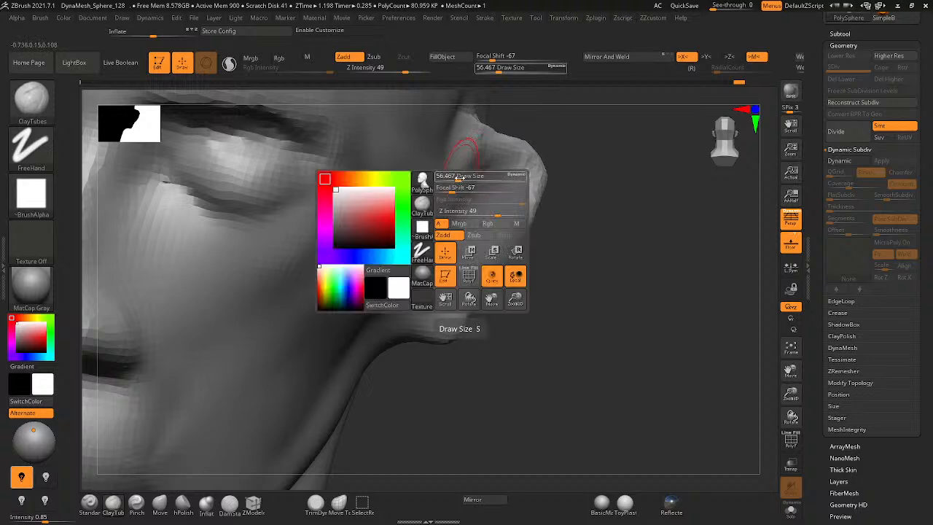
mouse_move(457, 178)
left_mouse_down()
mouse_move(491, 149)
mouse_move(529, 215)
mouse_move(475, 296)
mouse_move(432, 318)
mouse_move(462, 309)
left_mouse_up()
key("b")
key("s")
key("t")
mouse_move(522, 218)
left_mouse_down()
mouse_move(512, 193)
mouse_move(445, 283)
left_mouse_up()
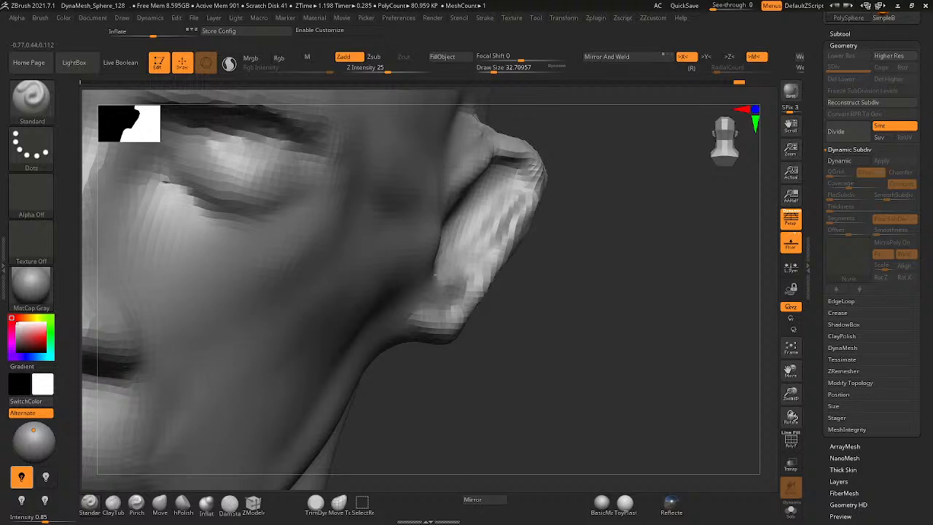
right_click_drag(441, 250, 444, 223)
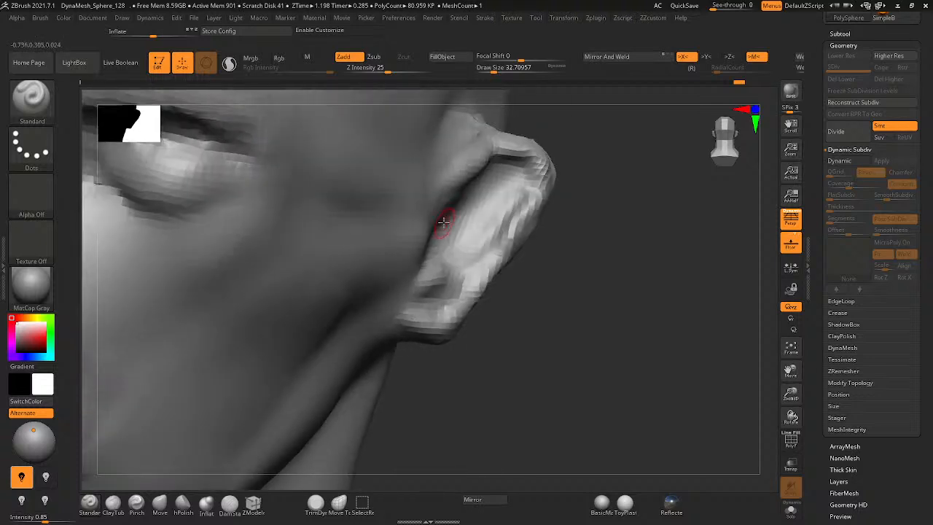
mouse_move(452, 201)
left_mouse_down()
mouse_move(474, 164)
mouse_move(514, 142)
mouse_move(470, 208)
mouse_move(514, 179)
mouse_move(512, 204)
mouse_move(482, 239)
mouse_move(475, 232)
left_mouse_up()
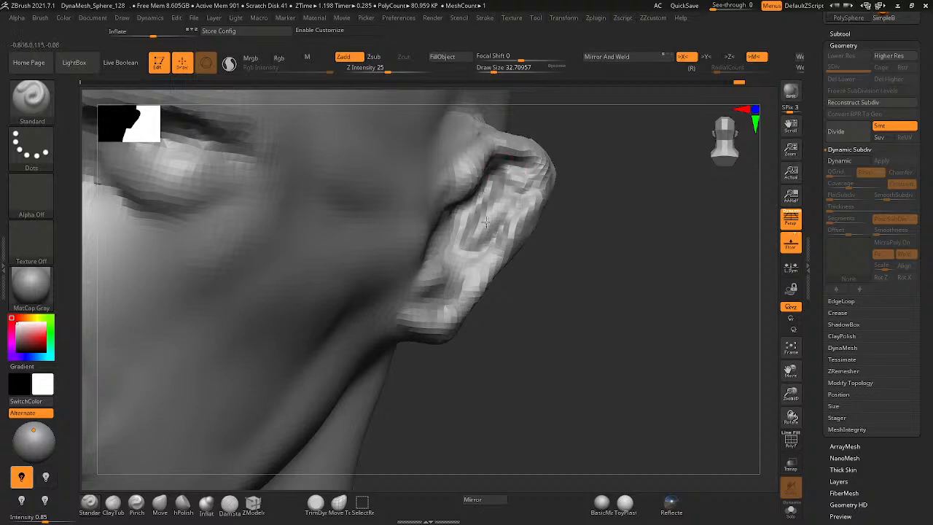
left_click_drag(486, 223, 459, 249)
- Check the ear against the whole bust and add another Standard stroke down its inner fold toward the lobe
mouse_move(469, 251)
right_mouse_down()
mouse_move(467, 269)
mouse_move(461, 249)
mouse_move(433, 264)
mouse_move(408, 352)
right_mouse_up()
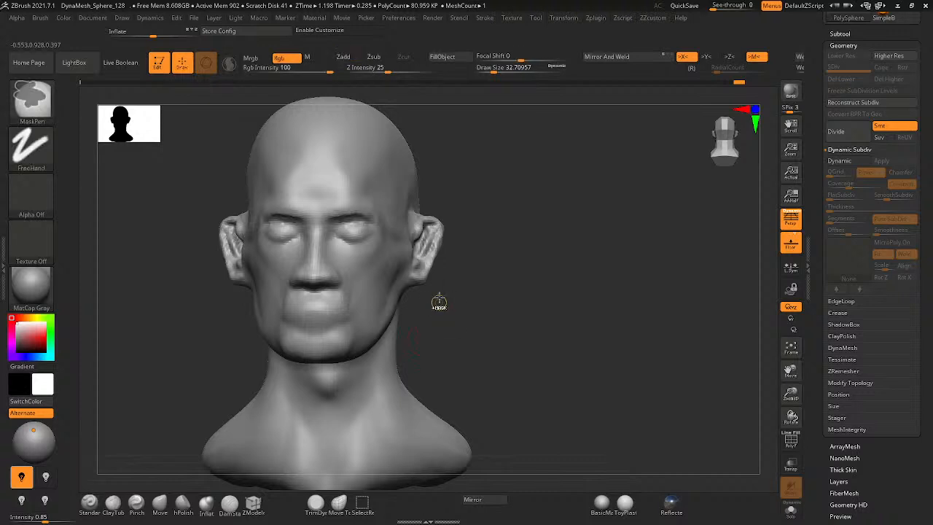
right_click_drag(439, 301, 503, 193, "ctrl")
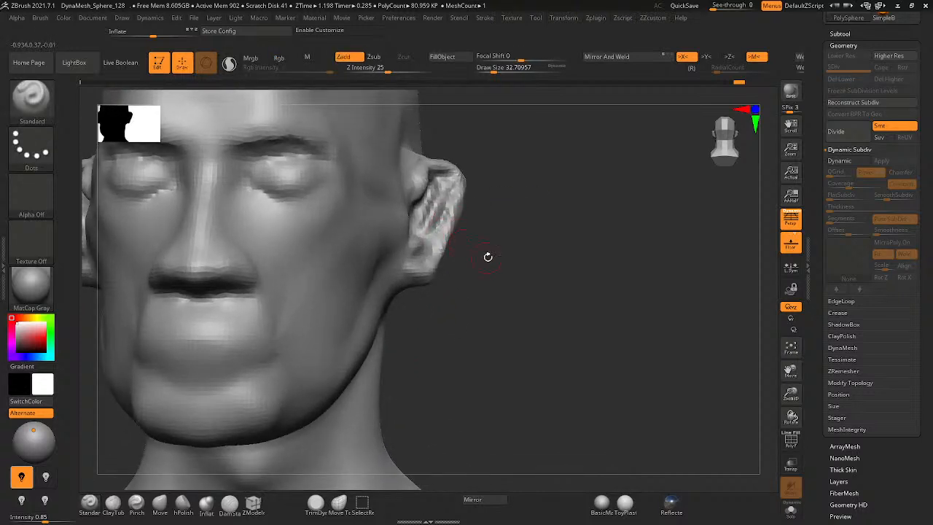
right_click_drag(492, 244, 520, 195, "ctrl")
right_click_drag(405, 213, 456, 163, "ctrl")
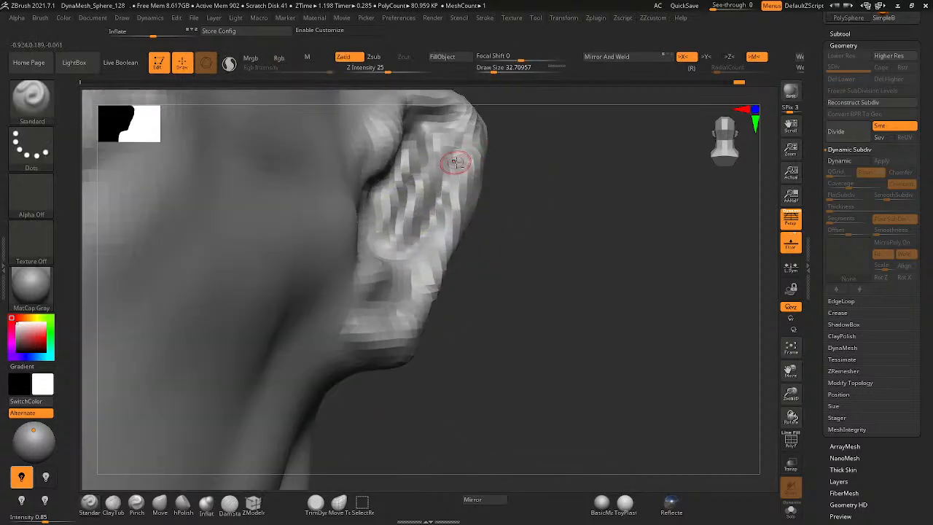
left_click_drag(456, 163, 409, 256)
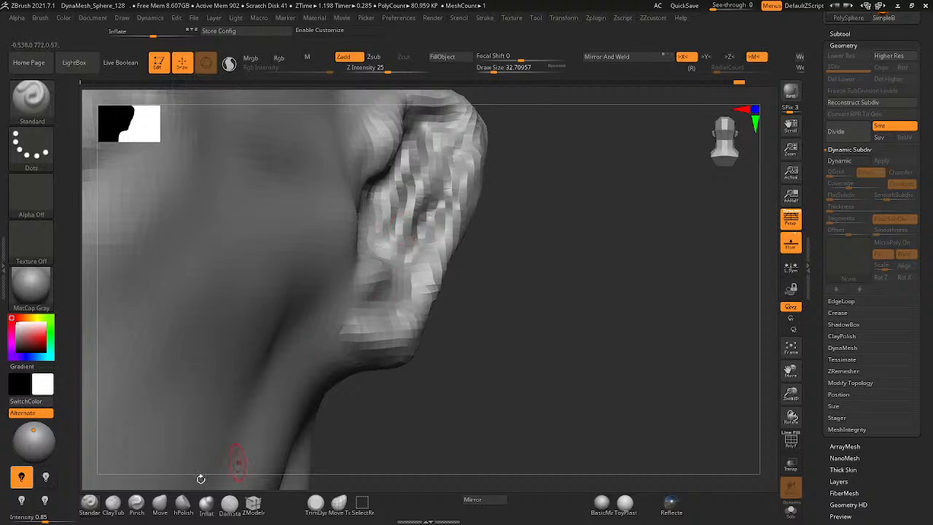
- Reshape the ear's inner fold with the Move brush at a draw size of about 33
left_click(159, 502)
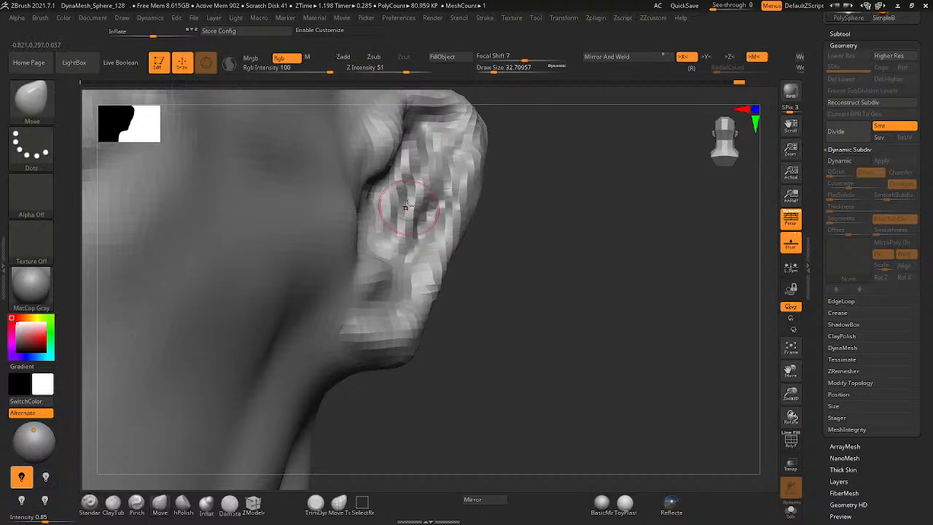
left_click_drag(405, 207, 427, 166)
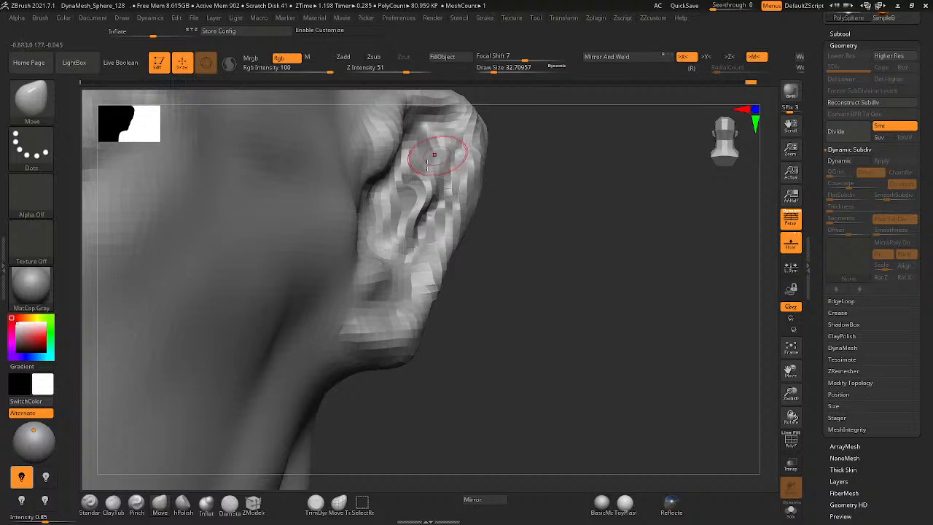
right_click_drag(433, 154, 438, 266)
- Enlarge the Move brush to a draw size of about 108 and pull the ear's upper outer rim outward
right_click(586, 208)
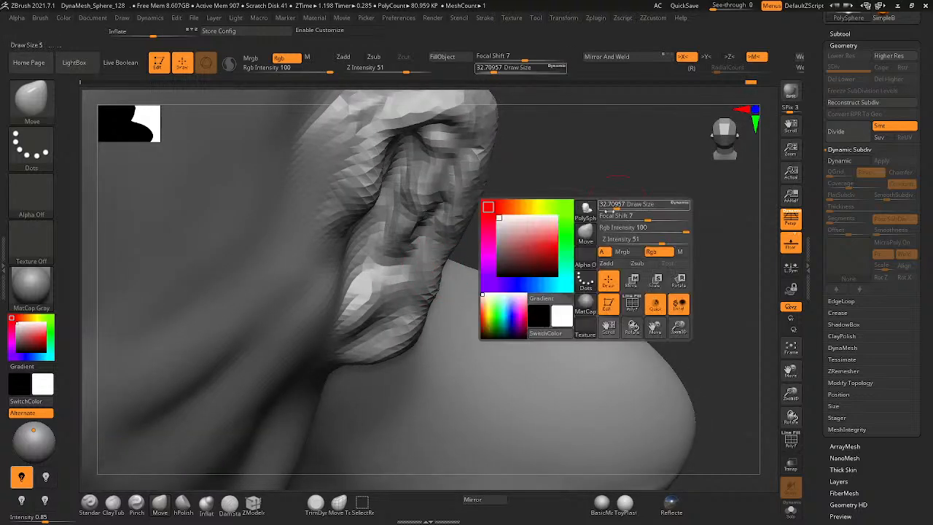
left_click_drag(617, 205, 626, 205)
mouse_move(433, 286)
left_mouse_down()
mouse_move(427, 281)
mouse_move(425, 297)
left_mouse_up()
left_click_drag(483, 168, 498, 161)
right_click_drag(499, 219, 492, 154)
left_click_drag(490, 153, 500, 157)
- Reshape the earlobe and the lower front of the ear with the Move brush at a draw size of about 108
right_click(474, 227)
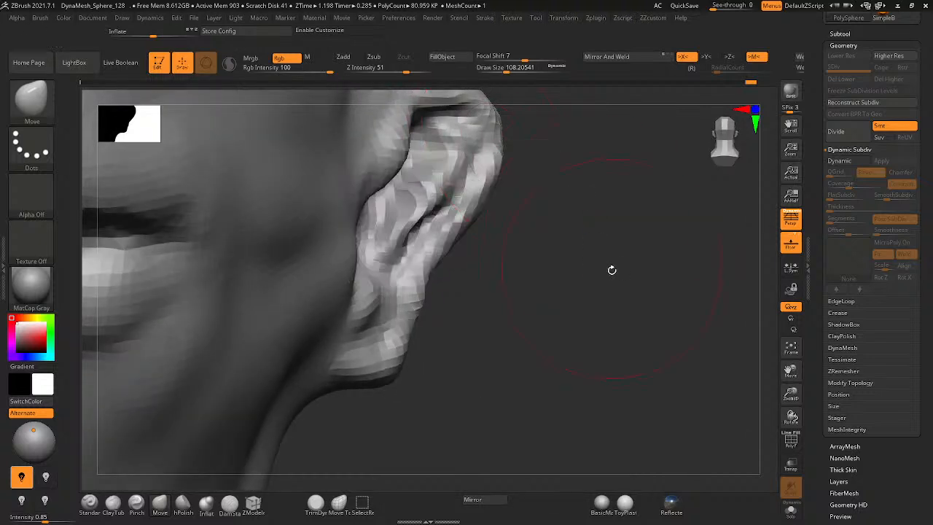
right_click_drag(572, 271, 557, 252)
mouse_move(379, 309)
left_mouse_down()
mouse_move(406, 312)
mouse_move(419, 298)
left_mouse_up()
right_click_drag(421, 271, 477, 220, "ctrl")
right_click_drag(397, 236, 344, 277)
left_click_drag(323, 265, 333, 268)
right_click_drag(333, 268, 258, 258)
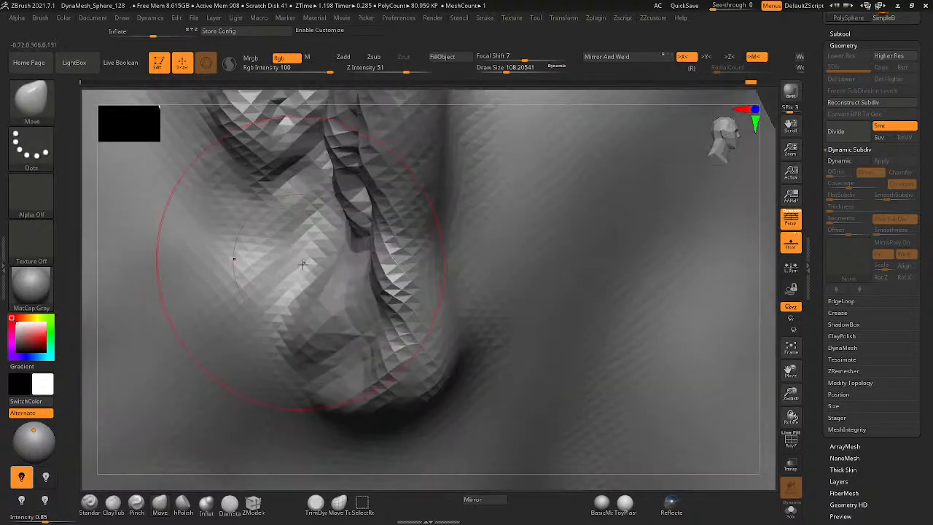
left_click_drag(333, 298, 320, 301)
right_click_drag(320, 301, 337, 312)
left_click_drag(344, 400, 375, 390)
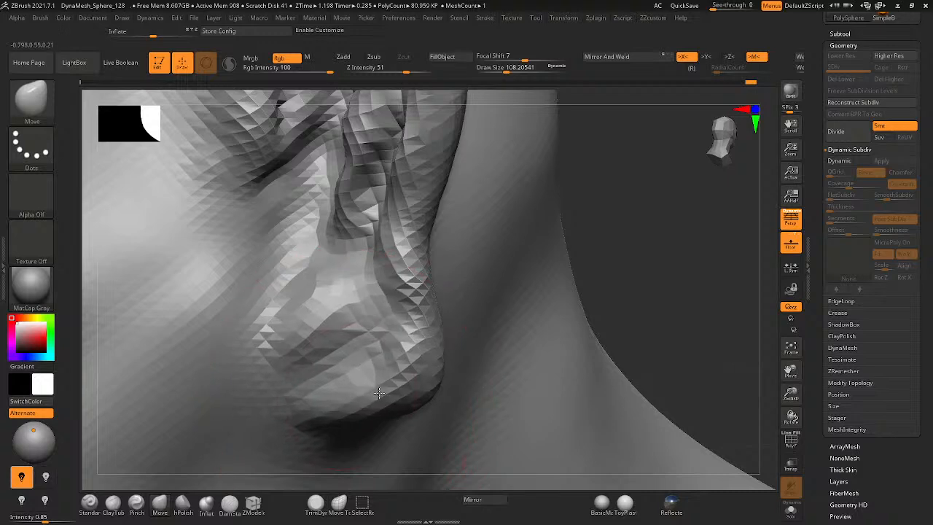
- Try to pull the front of the ear toward the cheek with the Move brush at a draw size of about 97
right_click_drag(314, 240, 333, 208)
right_click_drag(263, 164, 278, 217, "alt")
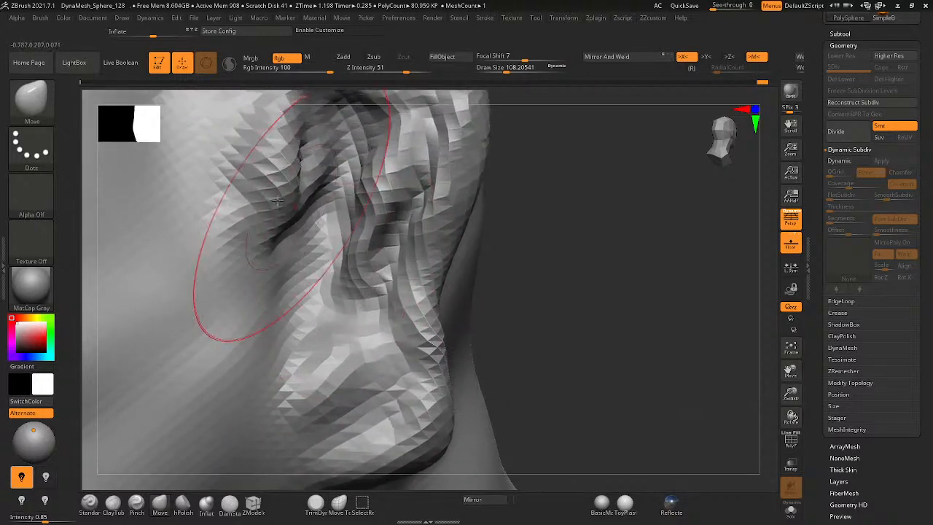
mouse_move(270, 177)
right_mouse_down("ctrl")
mouse_move(234, 197)
mouse_move(298, 170)
right_mouse_up("ctrl")
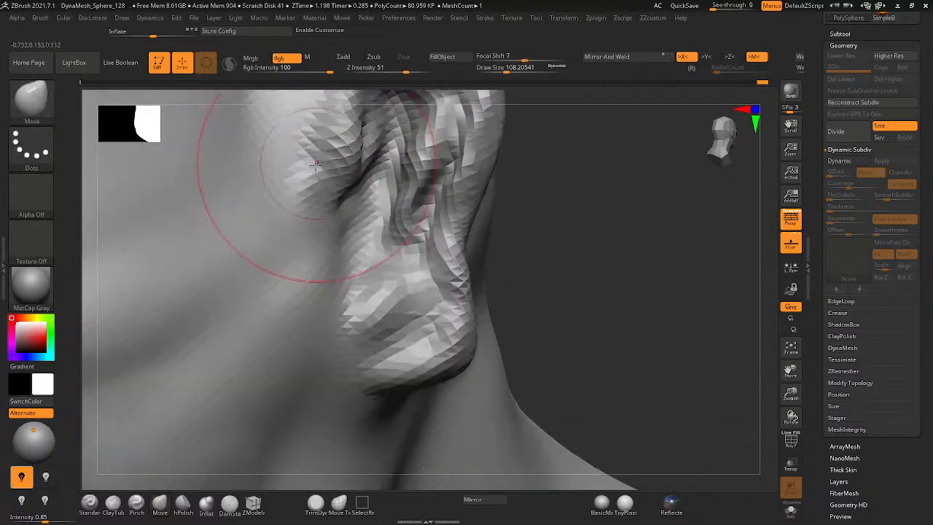
key("space")
left_click_drag(270, 167, 262, 167)
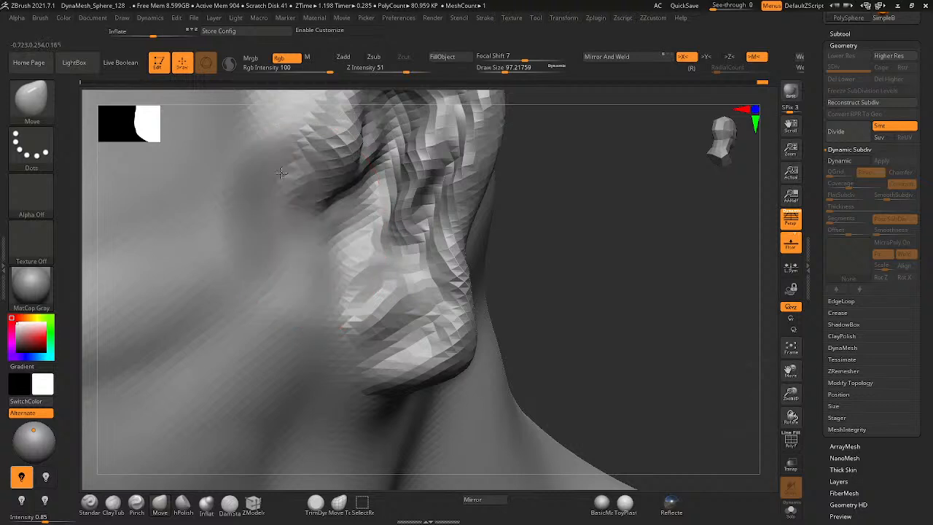
- Add clay in front of the ear and below the lobe with ClayTubes at a draw size of about 39 and smooth it
left_click(114, 509)
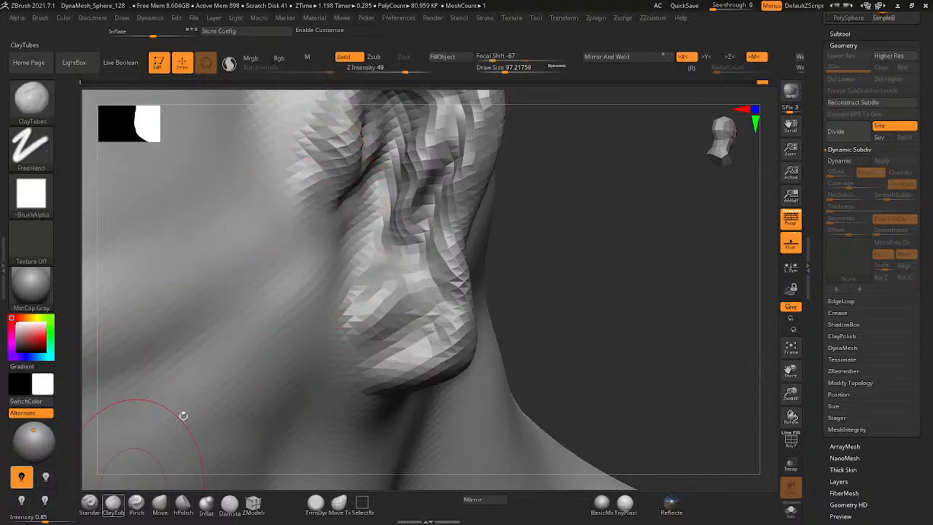
key("space")
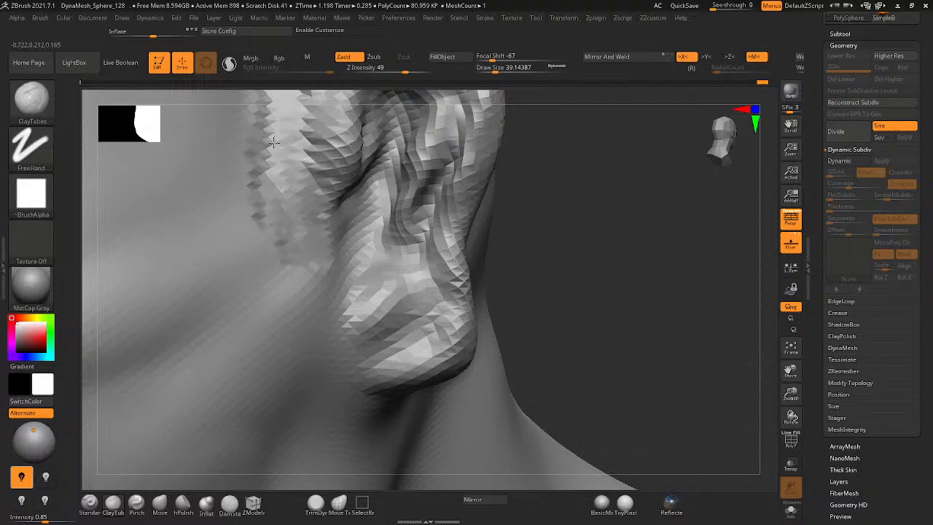
right_click_drag(274, 142, 303, 222)
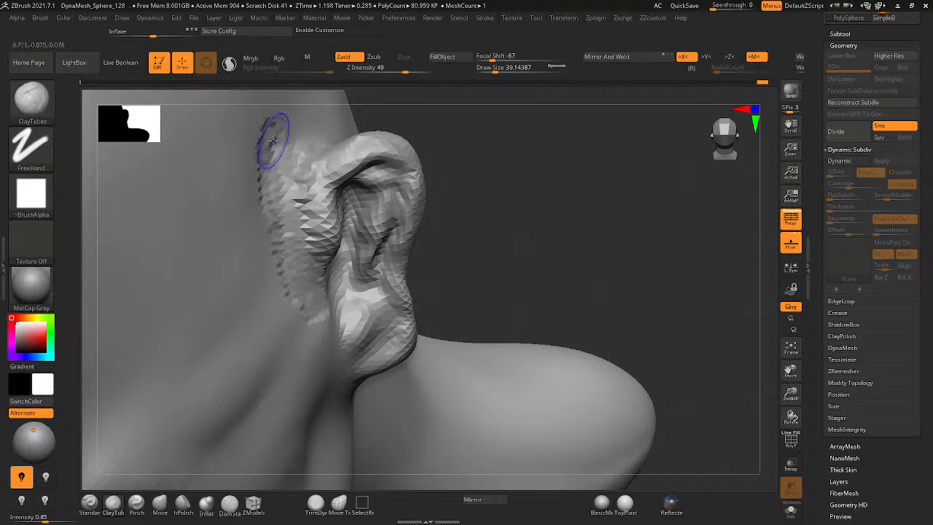
mouse_move(273, 141)
left_mouse_down("shift")
mouse_move(288, 244)
mouse_move(295, 218)
left_mouse_up("shift")
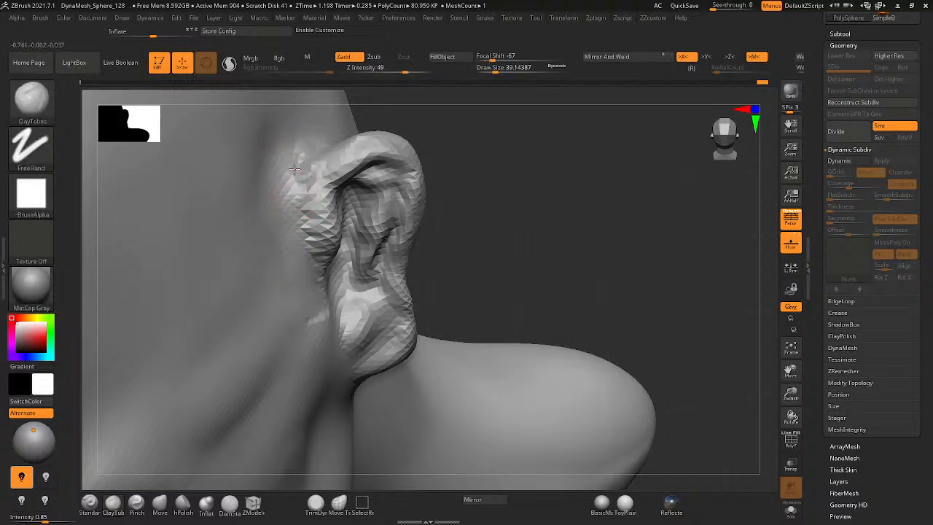
mouse_move(297, 161)
right_mouse_down()
mouse_move(344, 195)
mouse_move(221, 279)
mouse_move(423, 189)
mouse_move(500, 245)
mouse_move(389, 306)
right_mouse_up()
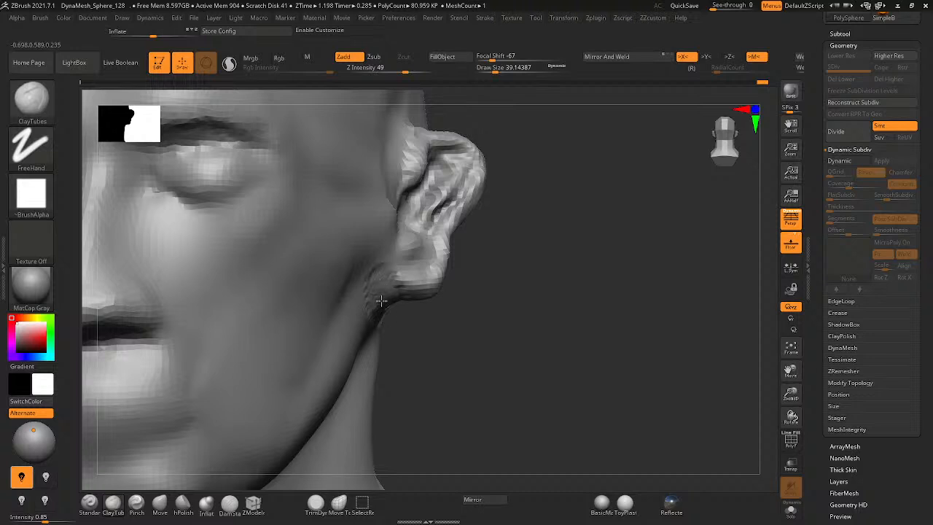
left_click_drag(370, 309, 394, 285, "shift")
- Adjust the ear's outer contour and upper rim with the Move brush at a focal shift of -36 and a draw size of about 74
left_click(162, 512)
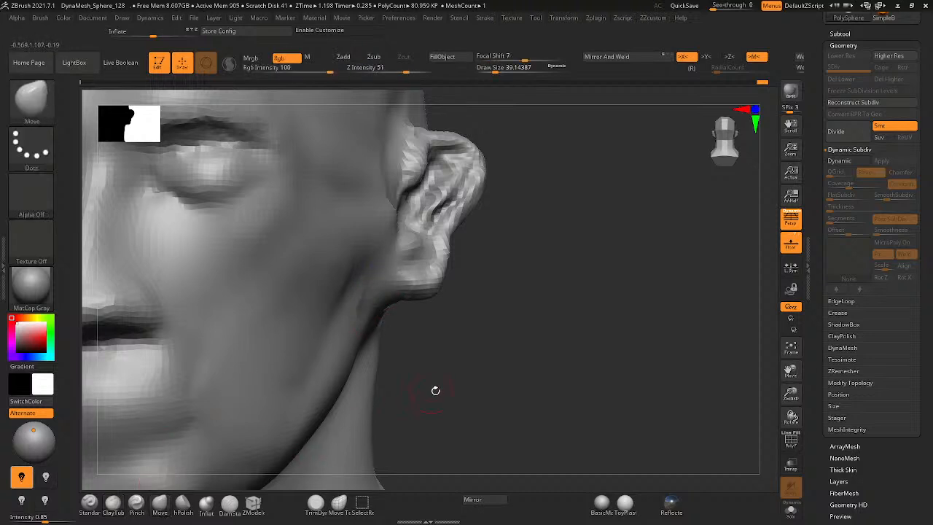
key("space")
left_click(447, 362)
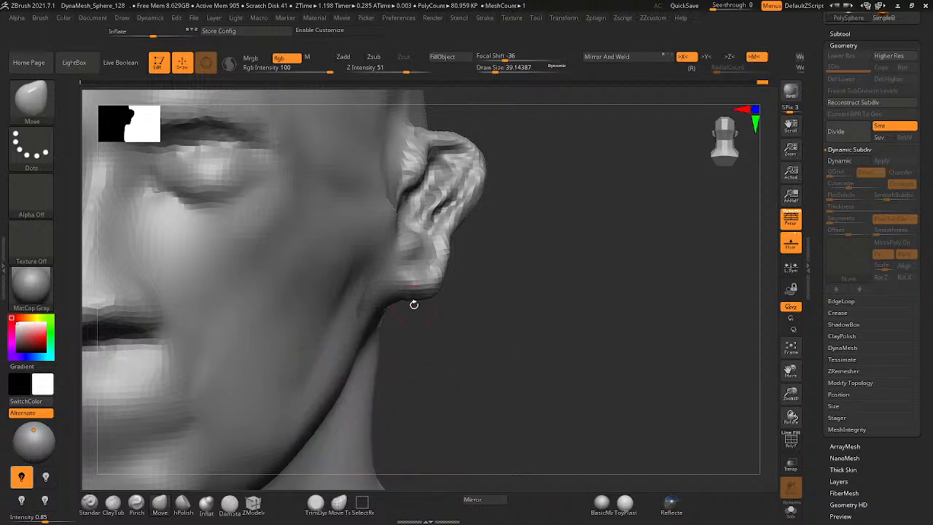
key("space")
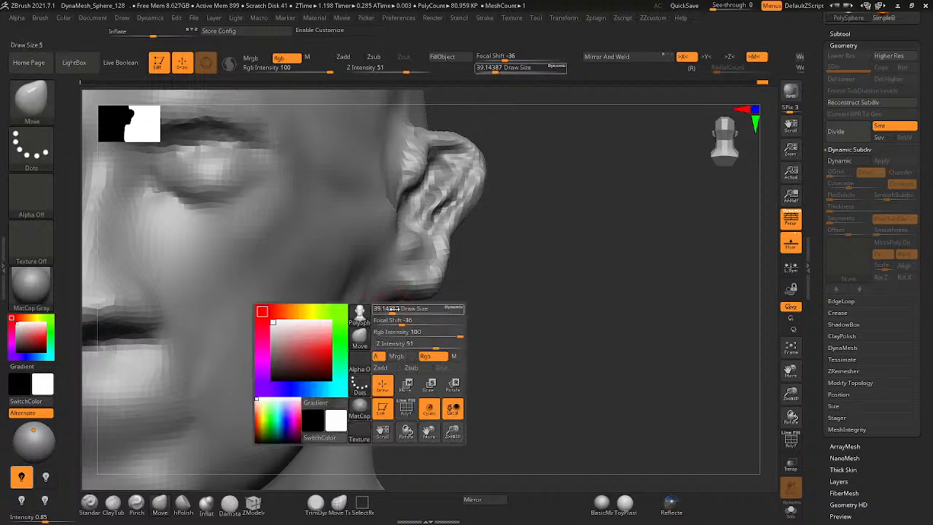
left_click_drag(391, 308, 384, 291)
mouse_move(458, 260)
left_mouse_down()
mouse_move(416, 349)
mouse_move(456, 216)
mouse_move(481, 188)
left_mouse_up()
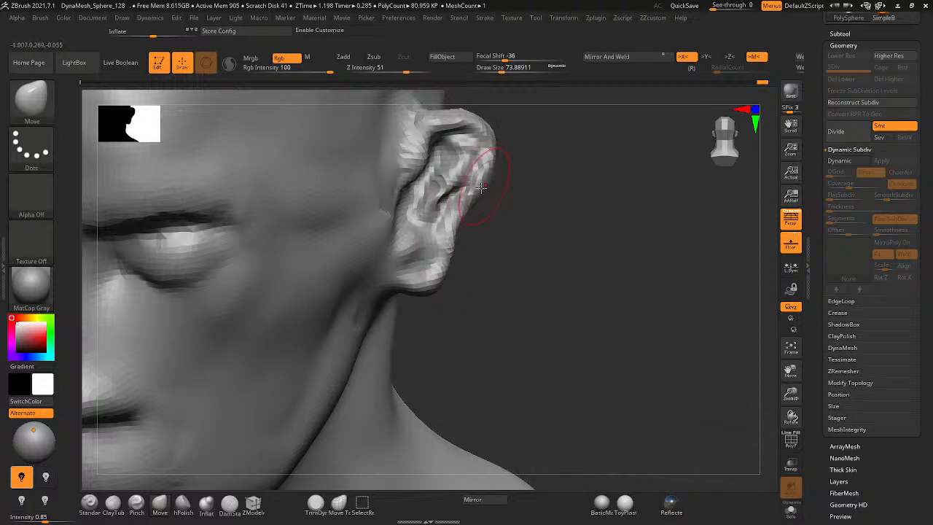
mouse_move(463, 131)
left_mouse_down()
mouse_move(456, 120)
mouse_move(491, 139)
left_mouse_up()
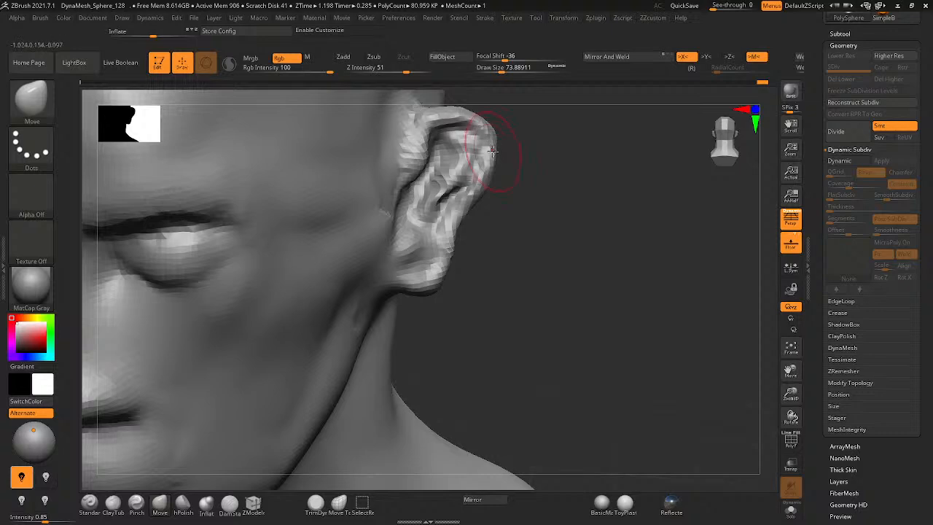
left_click_drag(478, 176, 476, 183)
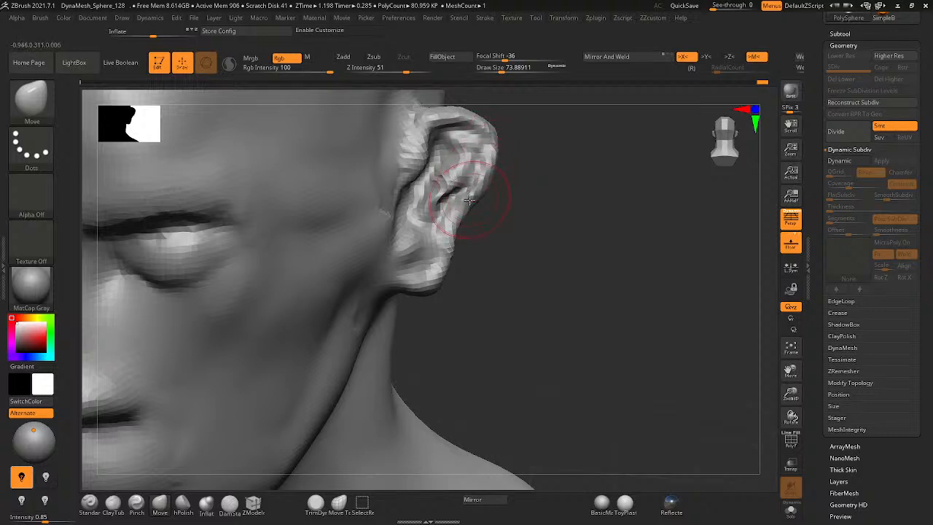
- Set the Move brush's draw size to about 262, try to pull the ear's outer edge from below and undo the pull
mouse_move(456, 230)
right_mouse_down()
mouse_move(423, 336)
mouse_move(440, 304)
right_mouse_up()
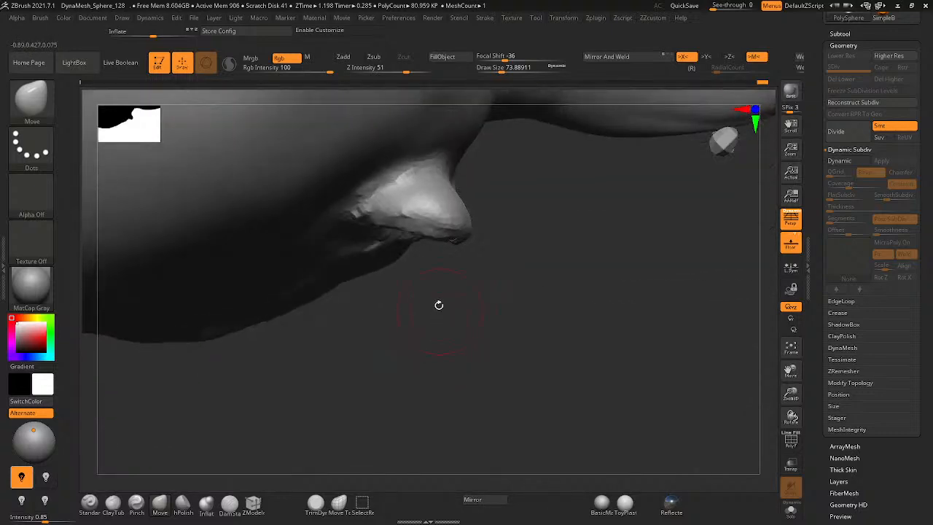
key("space")
left_click_drag(508, 305, 528, 306)
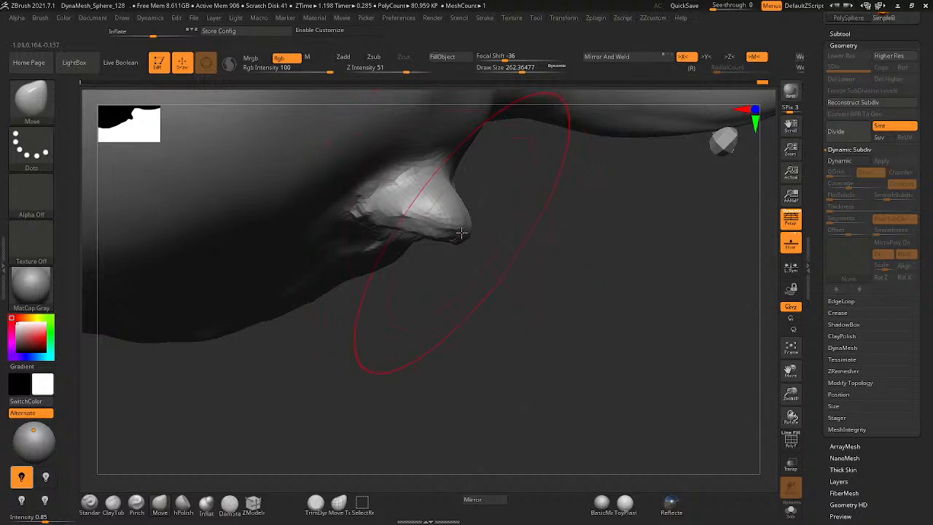
left_click_drag(461, 233, 470, 201)
key("ctrl+z")
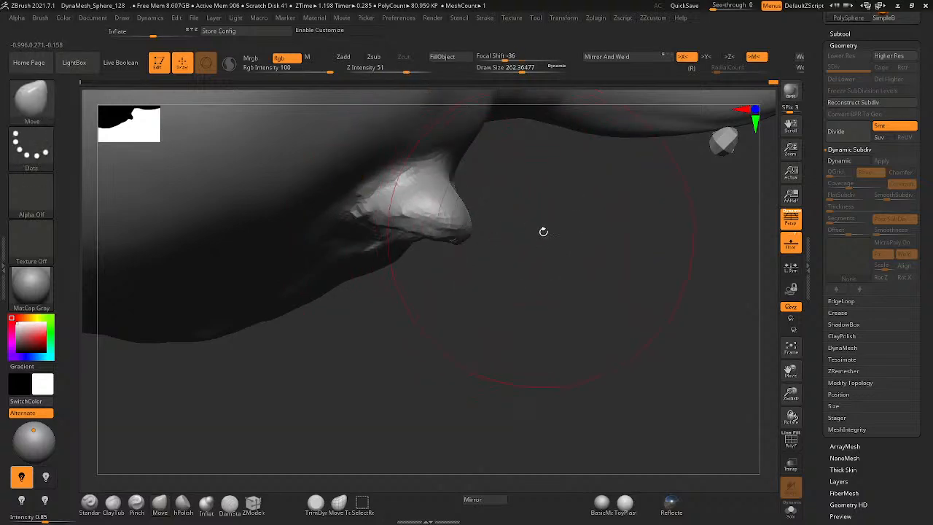
- Pull the ears back and closer to the head with the Move brush at a draw size of about 262, working from above and behind
mouse_move(544, 231)
right_mouse_down()
mouse_move(427, 243)
mouse_move(415, 277)
mouse_move(392, 296)
mouse_move(433, 294)
mouse_move(358, 172)
mouse_move(430, 191)
mouse_move(316, 250)
mouse_move(300, 190)
mouse_move(348, 208)
right_mouse_up()
right_click_drag(440, 294, 396, 167)
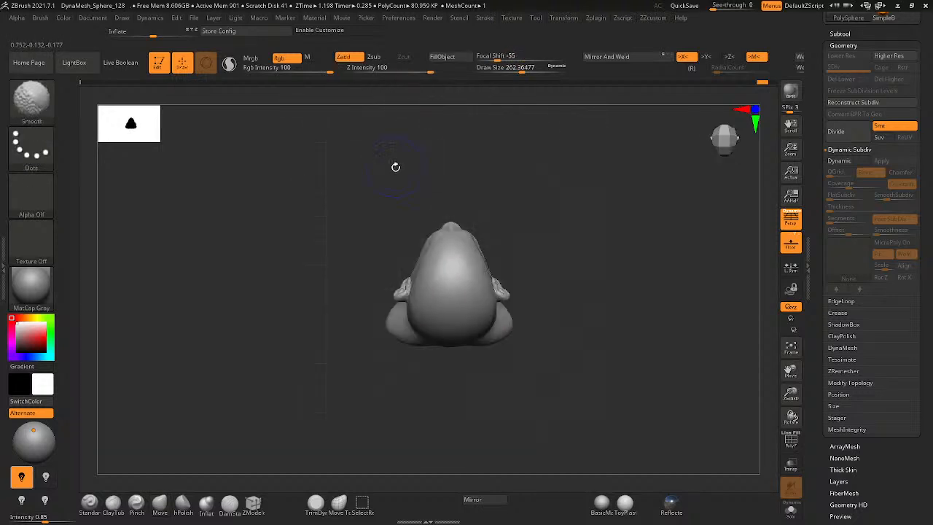
right_click_drag(593, 268, 627, 258, "ctrl")
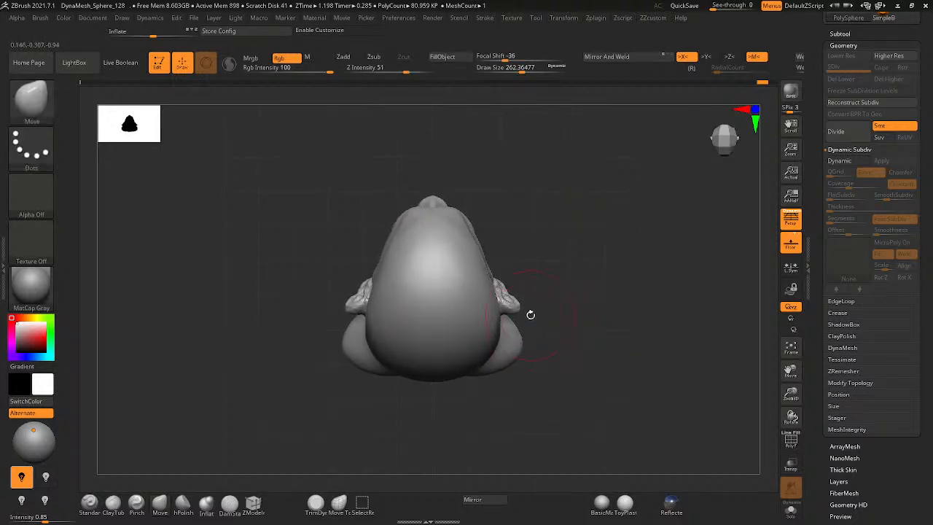
left_click_drag(518, 305, 508, 318)
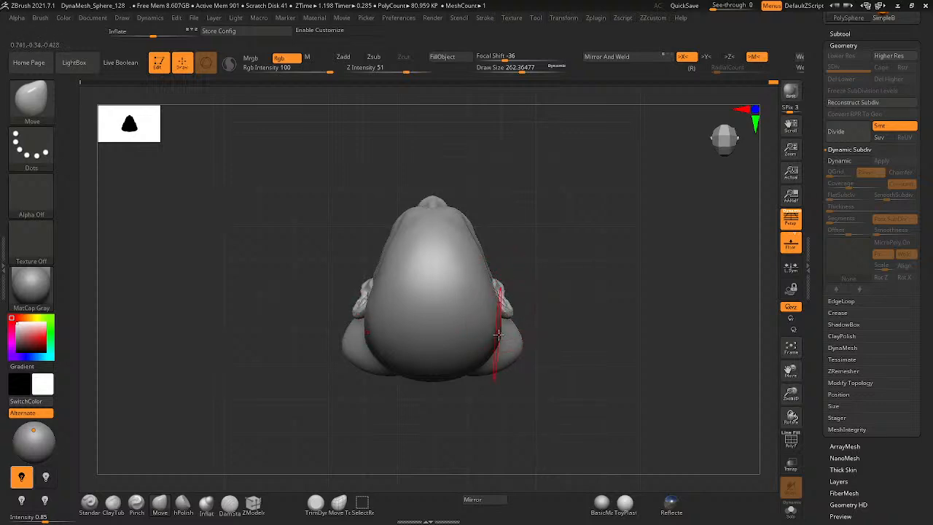
mouse_move(498, 335)
right_mouse_down("ctrl")
mouse_move(542, 351)
mouse_move(634, 235)
mouse_move(620, 139)
mouse_move(606, 184)
mouse_move(506, 164)
right_mouse_up("ctrl")
left_click_drag(503, 178, 486, 184)
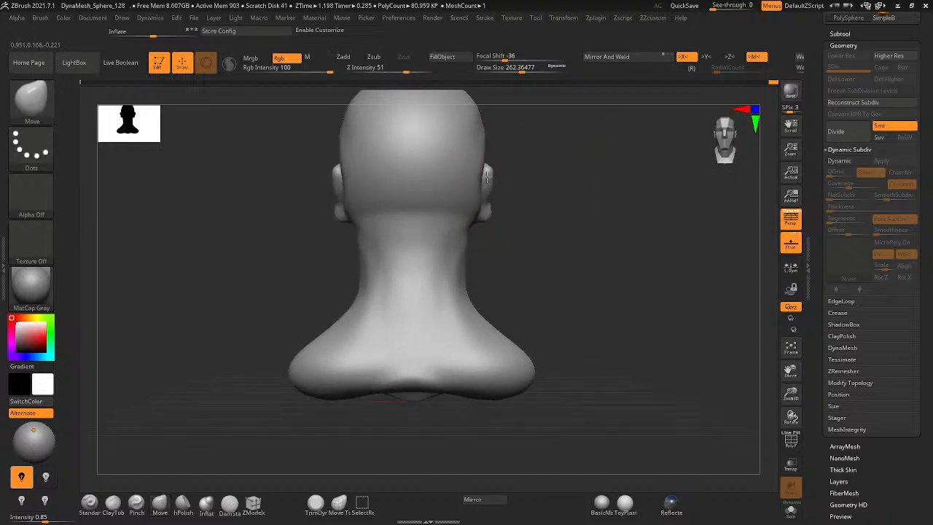
- Reduce the Move brush to a draw size of about 132 and adjust the ear's back edge from behind the head
right_click_drag(500, 177, 538, 170, "ctrl")
key("space")
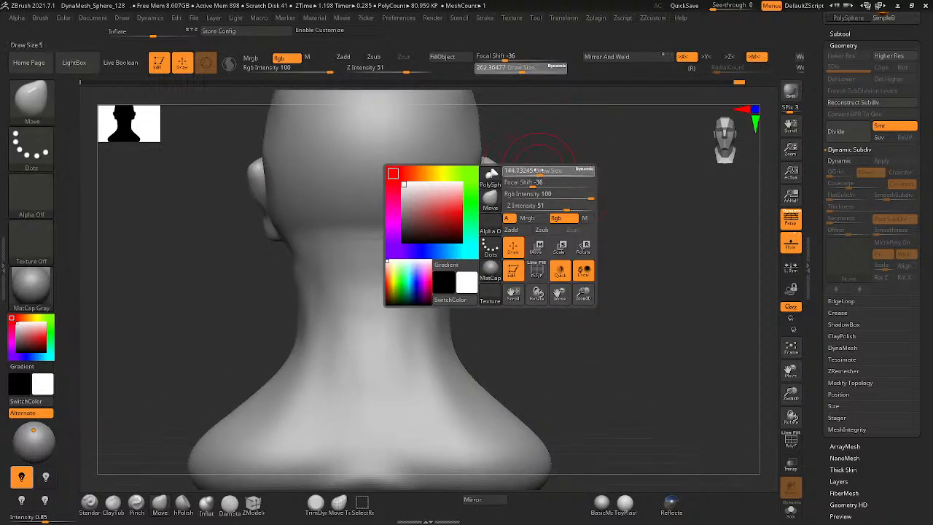
mouse_move(538, 170)
left_mouse_down()
mouse_move(503, 170)
mouse_move(488, 194)
left_mouse_up()
mouse_move(513, 203)
right_mouse_down()
mouse_move(477, 232)
mouse_move(489, 260)
mouse_move(497, 228)
right_mouse_up()
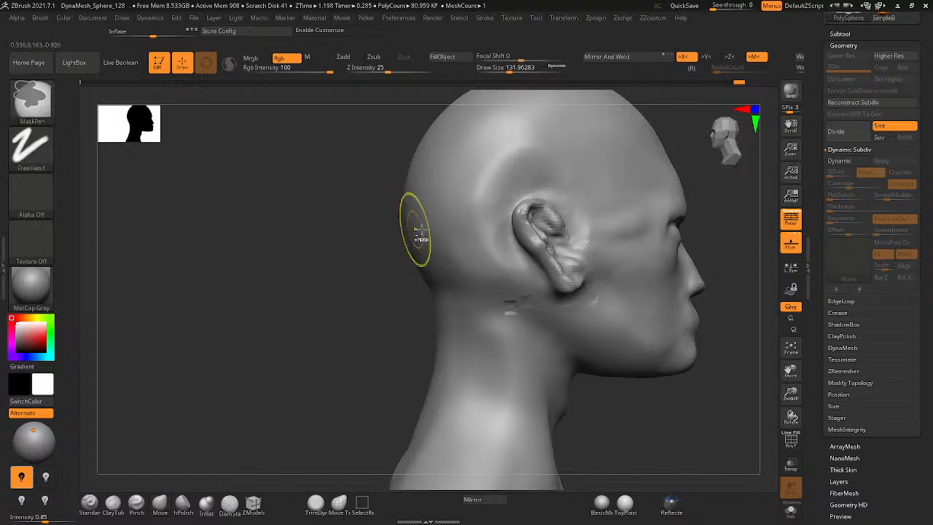
- Reshape the ears from the front with the Move brush, tucking the lobes inward and pulling the upper rims outward
right_click_drag(416, 230, 350, 274, "ctrl")
right_click_drag(526, 232, 574, 217, "ctrl")
left_click_drag(561, 217, 569, 219)
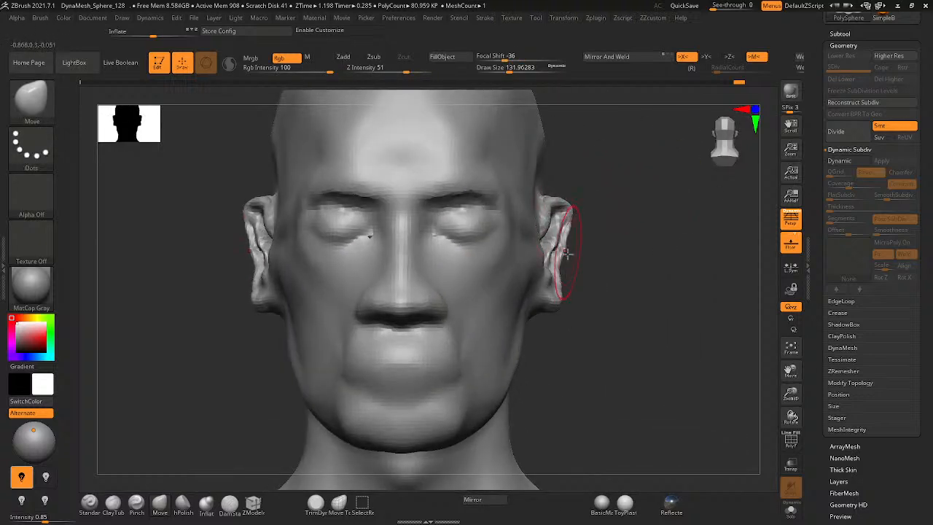
left_click_drag(556, 310, 548, 303)
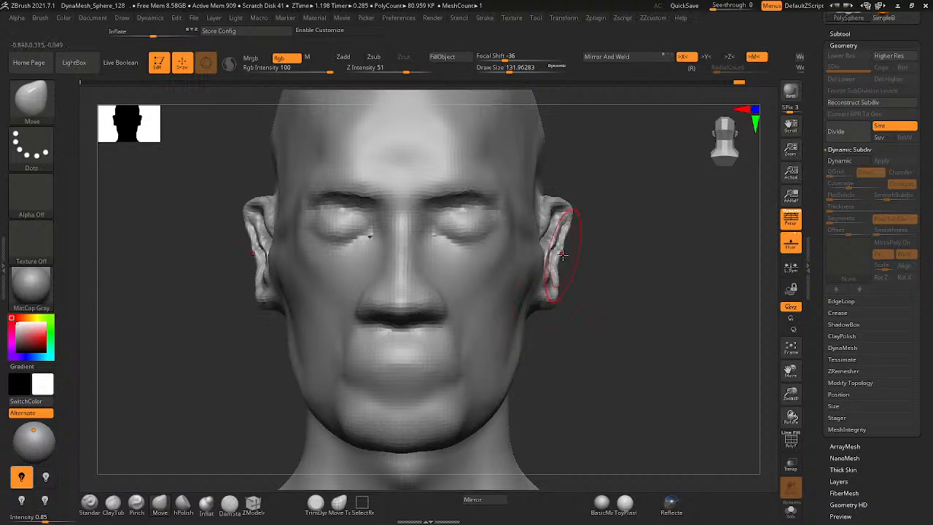
mouse_move(557, 259)
left_mouse_down()
mouse_move(566, 261)
mouse_move(575, 216)
mouse_move(549, 191)
left_mouse_up()
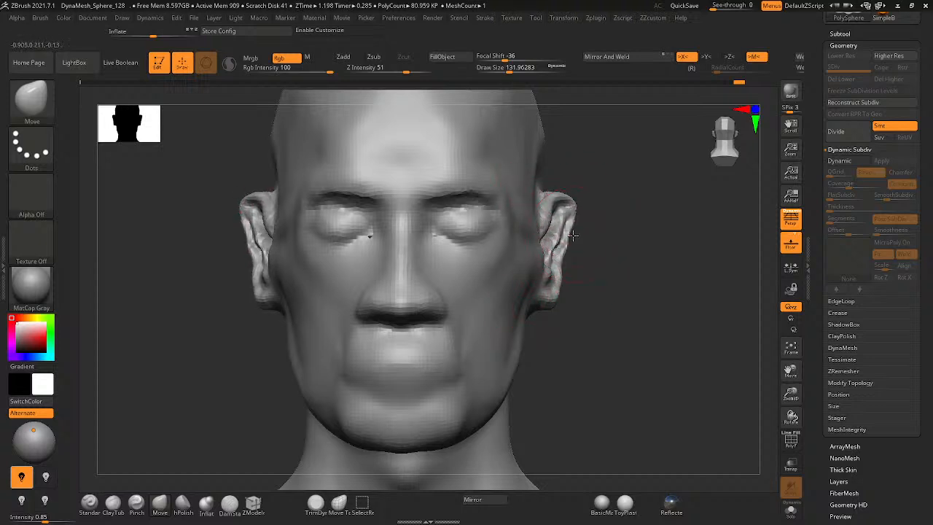
left_click_drag(575, 234, 573, 232)
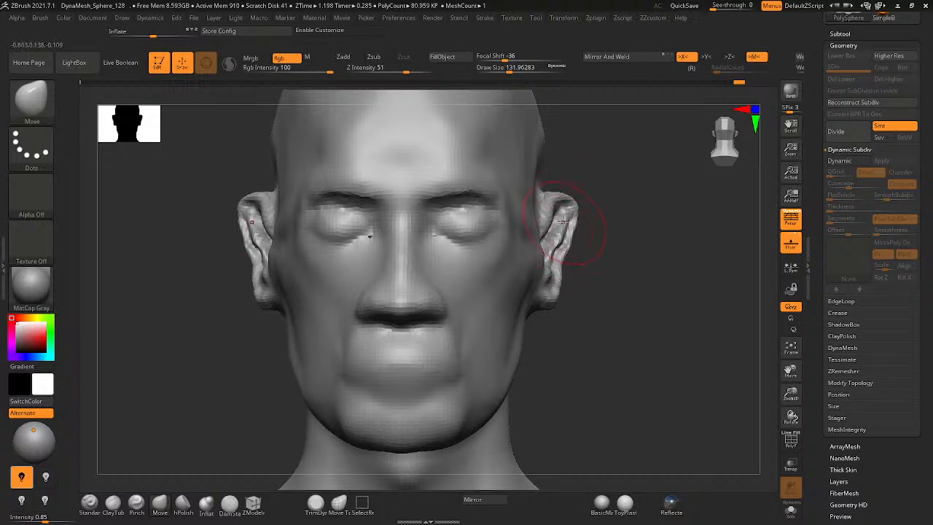
mouse_move(554, 198)
left_mouse_down()
mouse_move(543, 200)
mouse_move(578, 209)
left_mouse_up()
- Refine the shape of the earlobe and the lower ear rim from the front with the Move brush
mouse_move(578, 209)
right_mouse_down()
mouse_move(489, 277)
mouse_move(466, 311)
mouse_move(437, 306)
right_mouse_up()
mouse_move(570, 250)
right_mouse_down("alt")
mouse_move(364, 218)
mouse_move(491, 168)
right_mouse_up("alt")
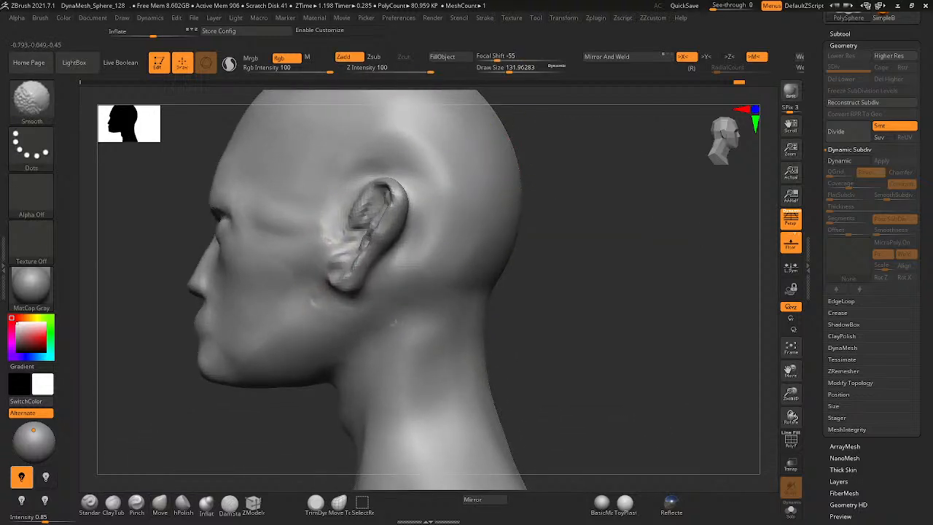
mouse_move(329, 340)
left_mouse_down("ctrl")
mouse_move(306, 321)
mouse_move(351, 323)
left_mouse_up("ctrl")
key("ctrl+z")
mouse_move(346, 331)
right_mouse_down()
mouse_move(398, 350)
mouse_move(390, 308)
mouse_move(425, 281)
right_mouse_up()
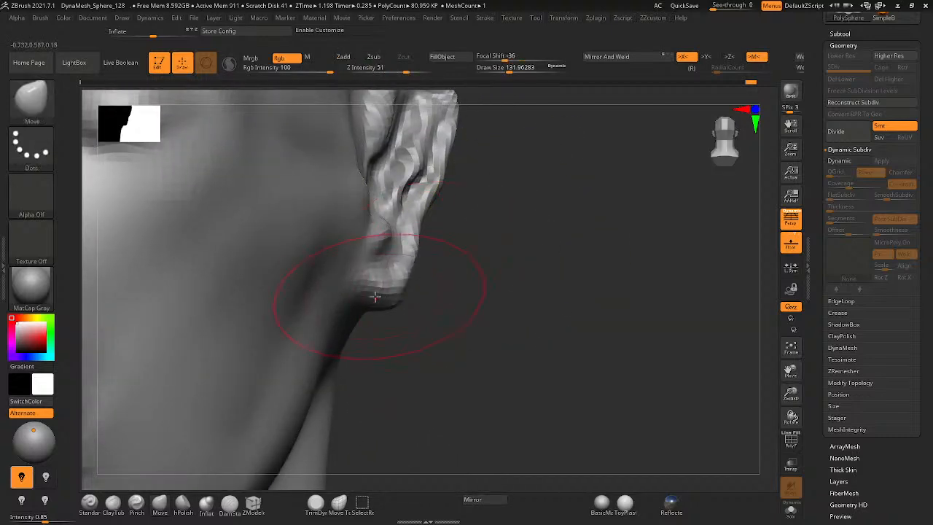
mouse_move(376, 285)
left_mouse_down()
mouse_move(396, 273)
mouse_move(414, 232)
left_mouse_up()
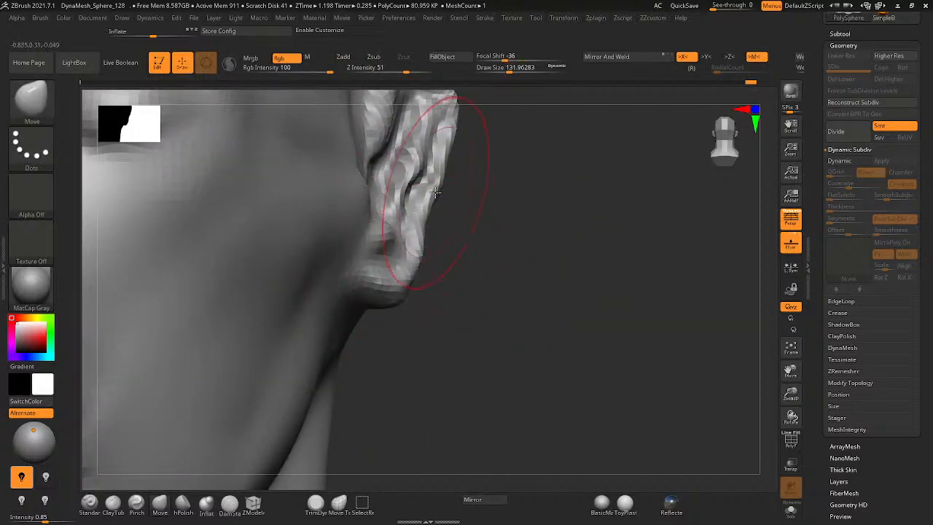
mouse_move(433, 191)
right_mouse_down()
mouse_move(419, 243)
mouse_move(455, 166)
mouse_move(416, 167)
mouse_move(417, 184)
mouse_move(457, 228)
mouse_move(492, 150)
mouse_move(490, 173)
mouse_move(489, 125)
mouse_move(499, 115)
mouse_move(475, 198)
mouse_move(495, 184)
mouse_move(474, 186)
mouse_move(428, 222)
mouse_move(387, 215)
mouse_move(429, 191)
mouse_move(452, 201)
mouse_move(474, 193)
right_mouse_up()
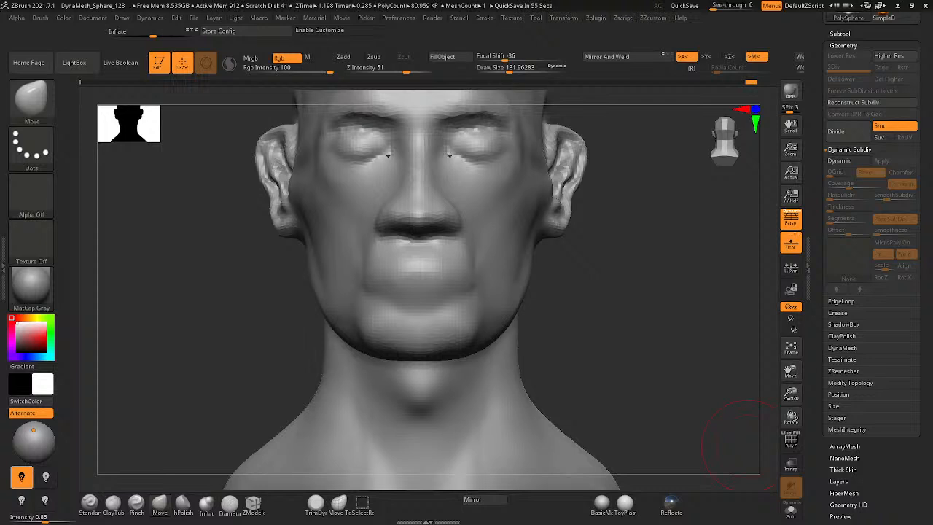
- Define the fold under the upper ear rim with the Standard brush at a draw size of about 46
right_click_drag(546, 225, 485, 318)
right_click_drag(535, 203, 602, 200, "ctrl")
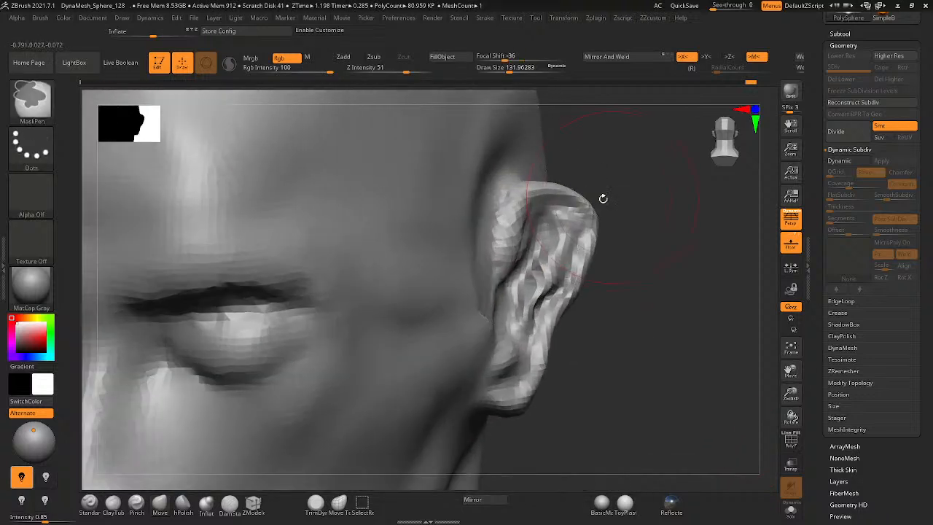
key("space")
left_click_drag(601, 208, 588, 208)
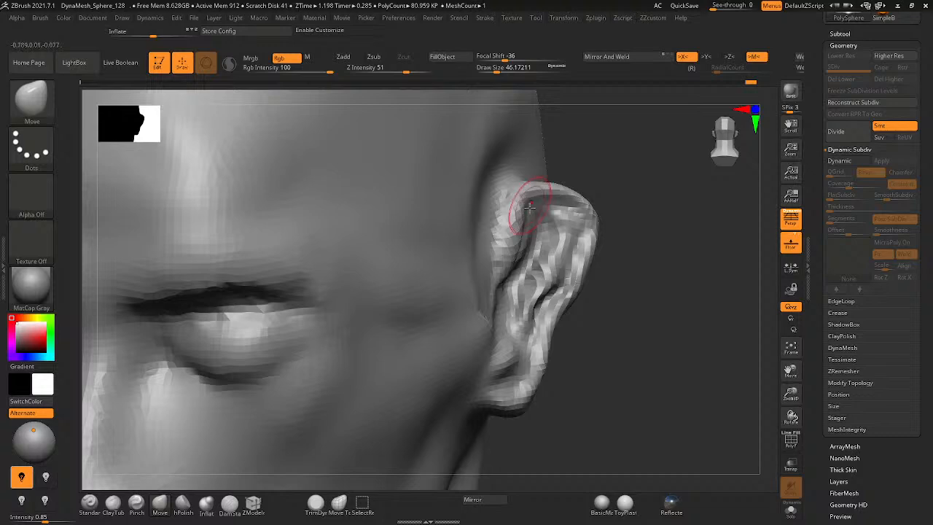
left_click(89, 503)
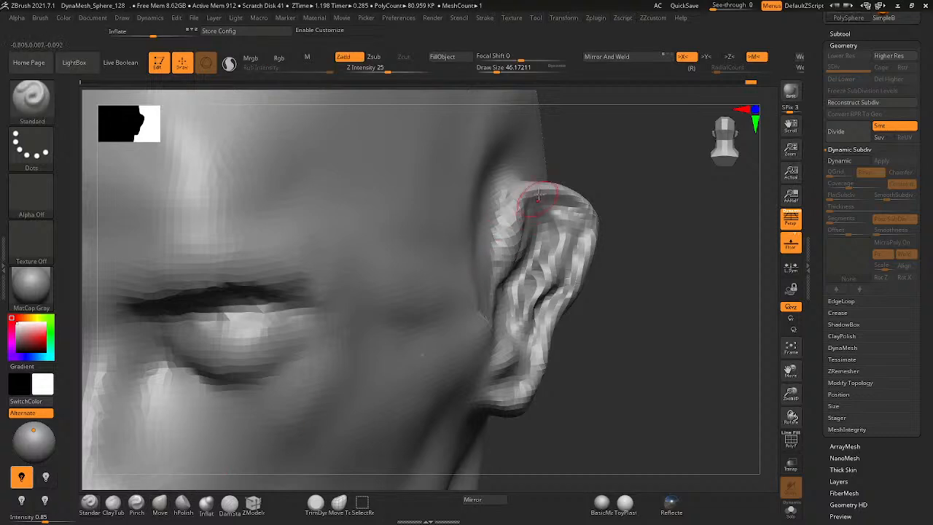
left_click_drag(516, 209, 529, 193)
right_click_drag(525, 220, 501, 288)
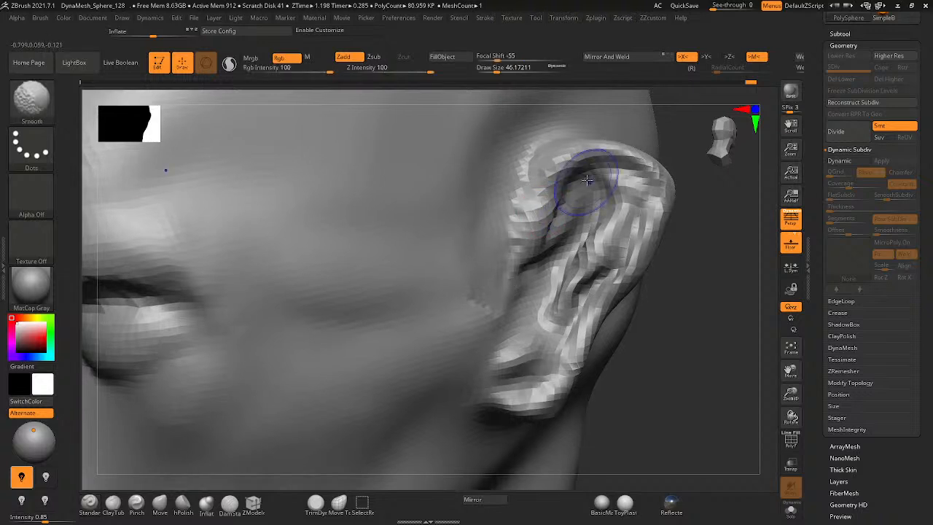
- Sculpt the inner ear folds and the area above the lobe with the Standard brush
mouse_move(589, 183)
left_mouse_down("shift")
mouse_move(577, 207)
mouse_move(552, 172)
mouse_move(577, 149)
mouse_move(651, 167)
mouse_move(611, 226)
mouse_move(646, 198)
mouse_move(623, 219)
mouse_move(618, 270)
mouse_move(647, 213)
mouse_move(614, 292)
mouse_move(606, 269)
mouse_move(596, 272)
left_mouse_up("shift")
key("ctrl+z")
key("ctrl+x")
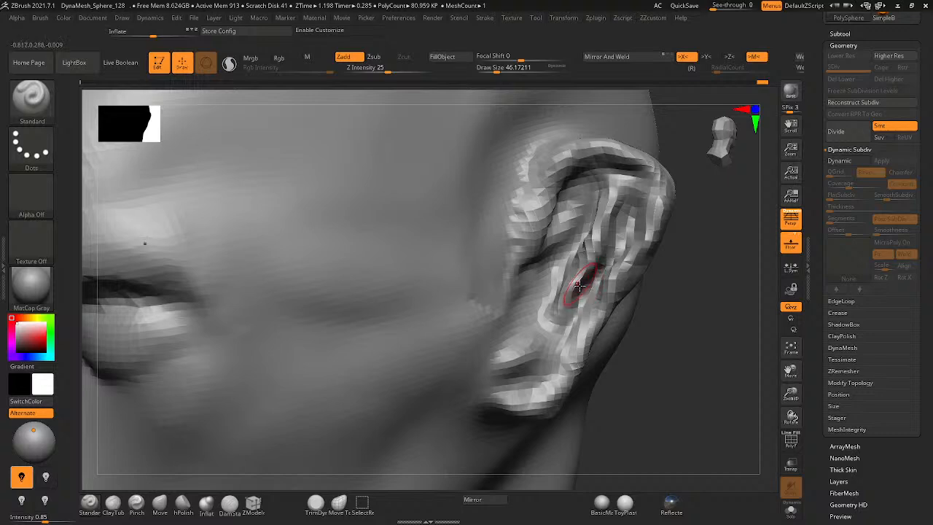
right_click_drag(552, 260, 544, 313)
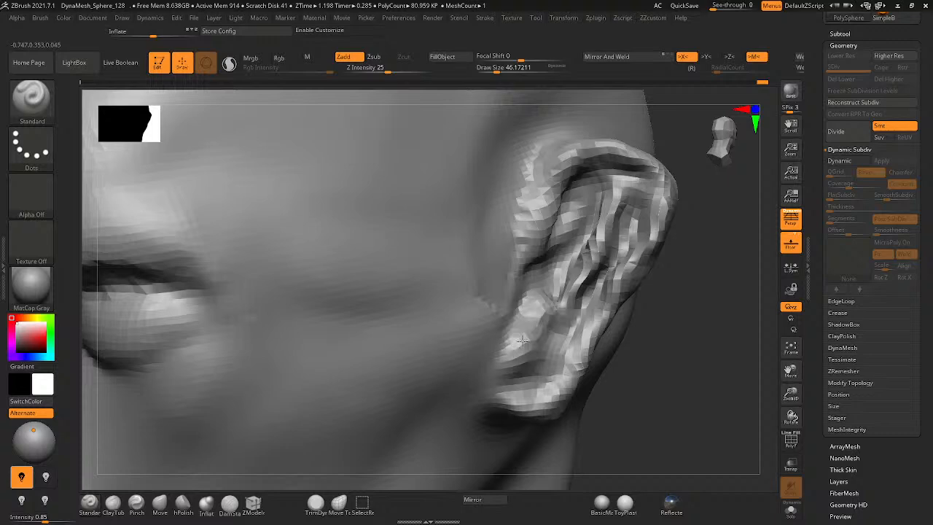
mouse_move(512, 363)
right_mouse_down()
mouse_move(517, 383)
mouse_move(526, 375)
mouse_move(509, 375)
right_mouse_up()
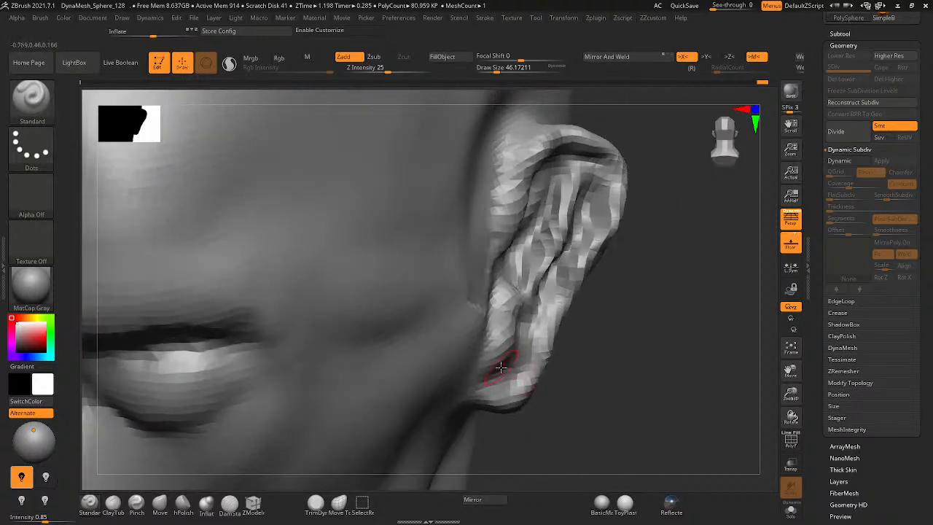
mouse_move(509, 375)
left_mouse_down()
mouse_move(525, 380)
mouse_move(503, 365)
left_mouse_up()
right_click_drag(548, 357, 557, 344)
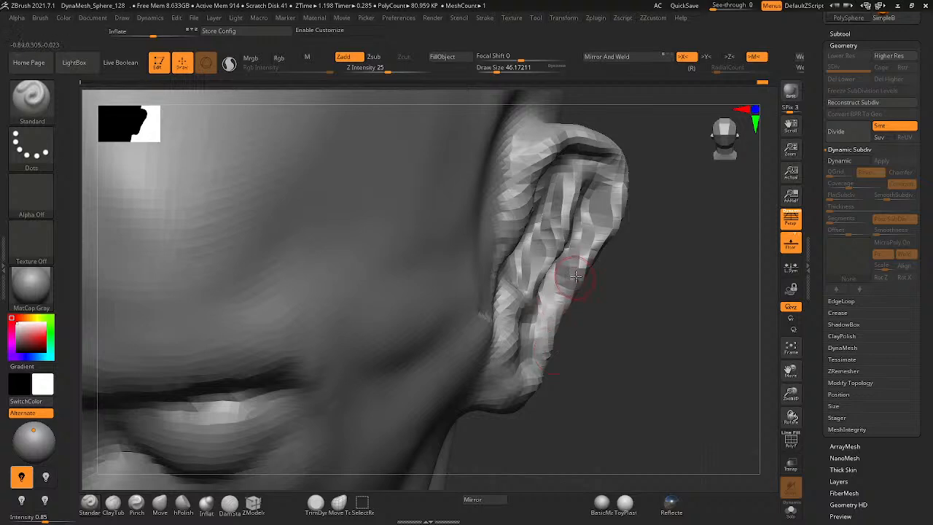
- Adjust the lower ear and its attachment to the head using the Move brush at a draw size of about 124
right_click_drag(620, 192, 550, 372, "ctrl")
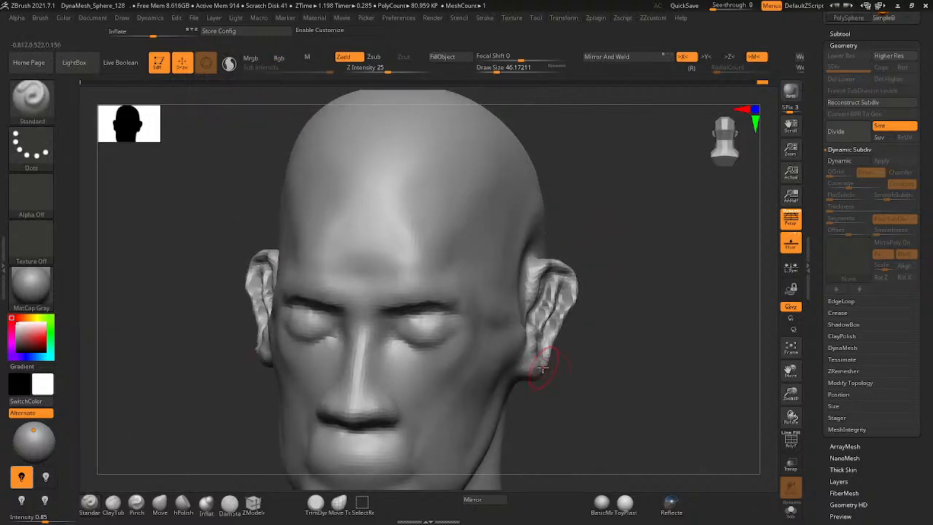
key("space")
mouse_move(555, 353)
left_mouse_down()
mouse_move(566, 342)
mouse_move(525, 361)
mouse_move(518, 386)
mouse_move(530, 397)
left_mouse_up()
left_click(160, 504)
key("space")
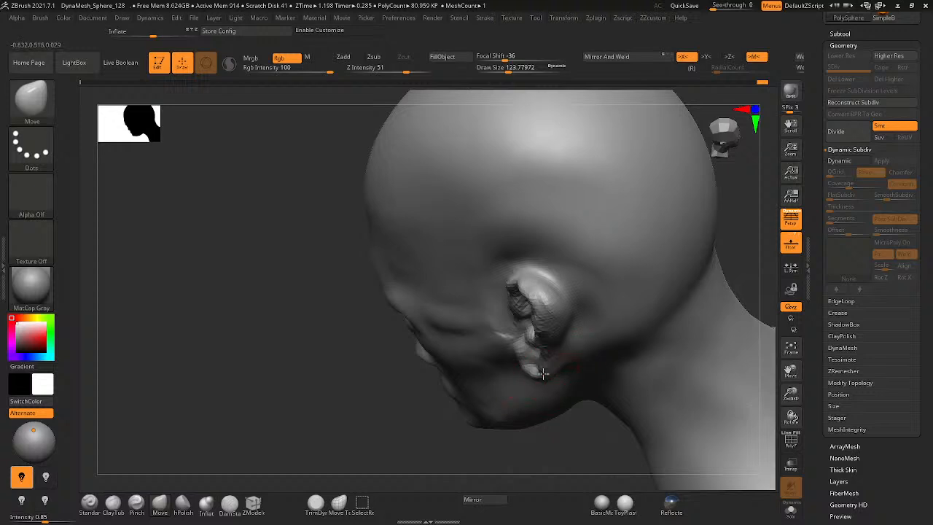
mouse_move(543, 373)
right_mouse_down()
mouse_move(570, 363)
mouse_move(555, 344)
mouse_move(578, 339)
right_mouse_up()
left_click_drag(587, 353, 574, 354)
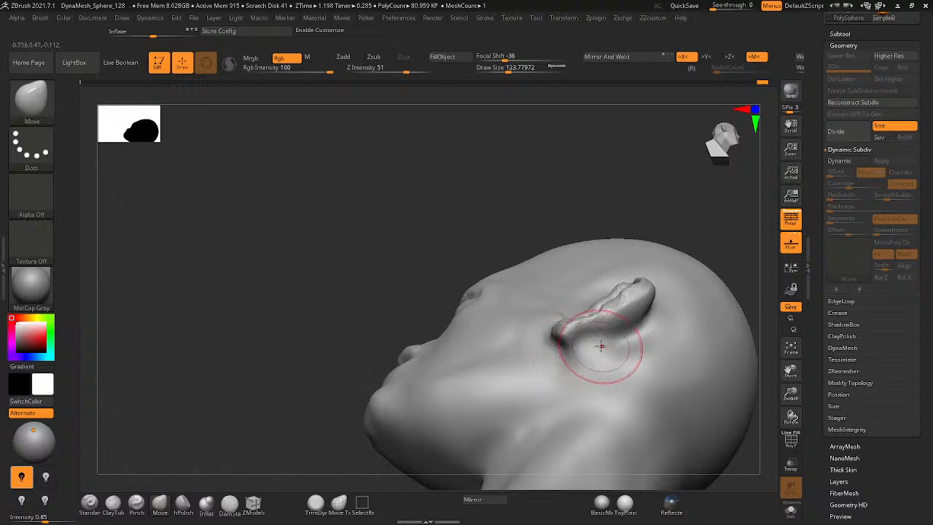
right_click_drag(600, 345, 598, 354)
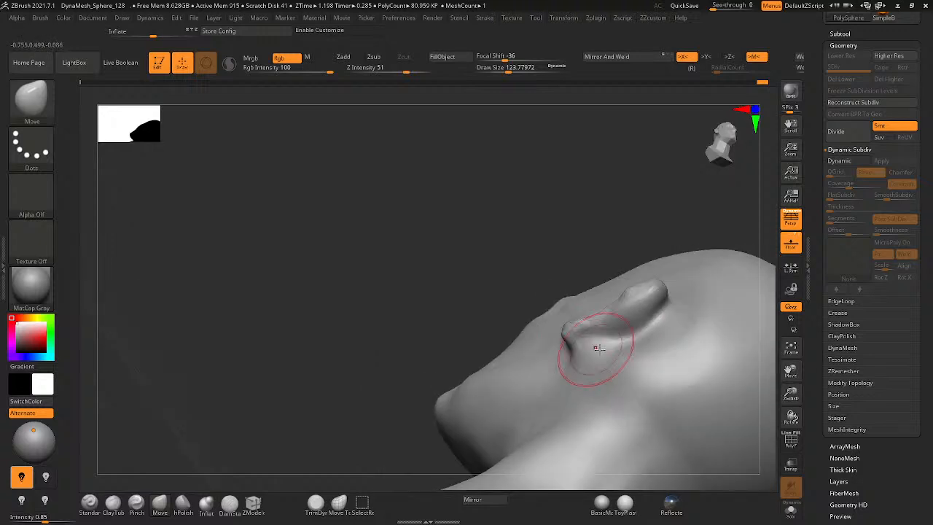
- Sculpt the area behind and below the ear with ClayTubes at a draw size of about 77 and smooth the strokes
left_click(113, 502)
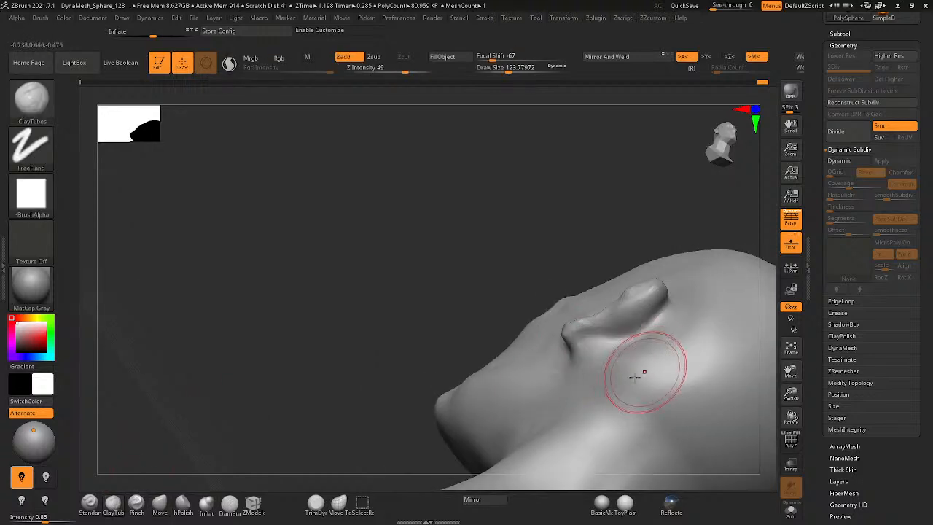
key("space")
left_click_drag(627, 351, 618, 356)
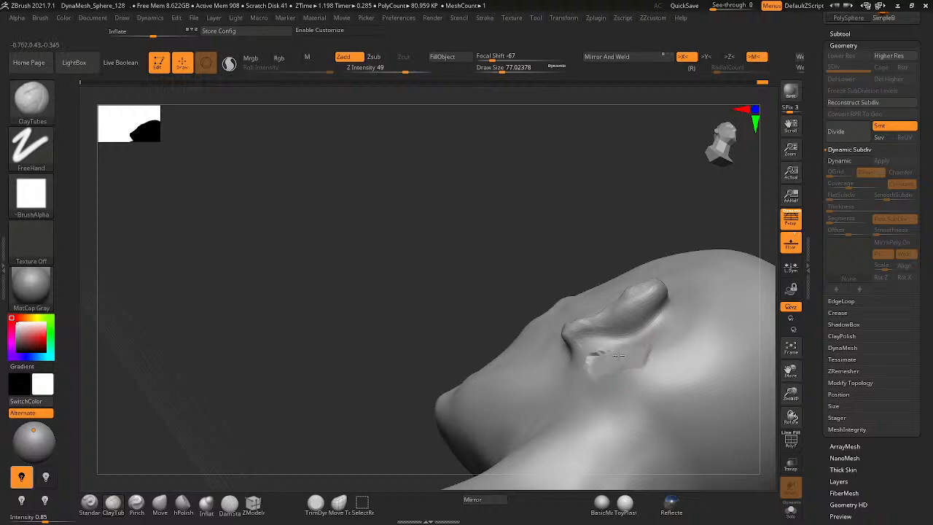
key("shift")
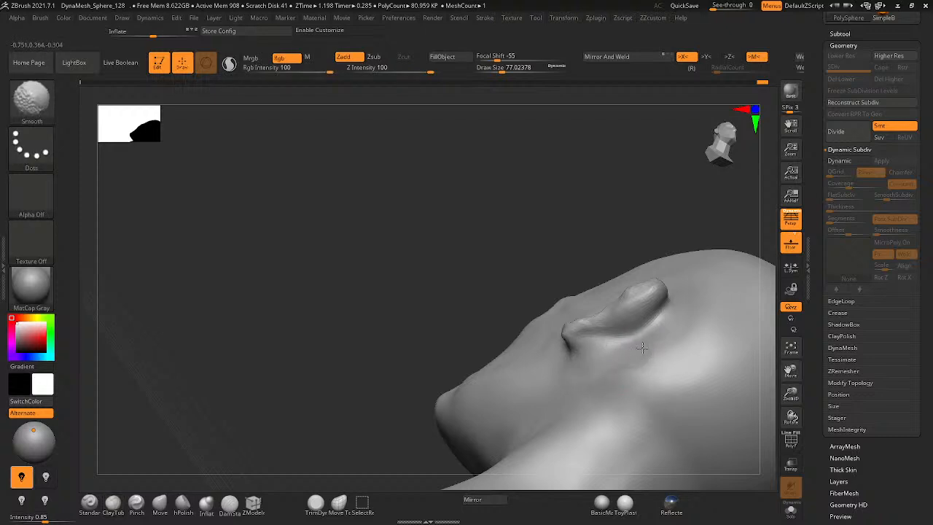
key("alt")
key("shift")
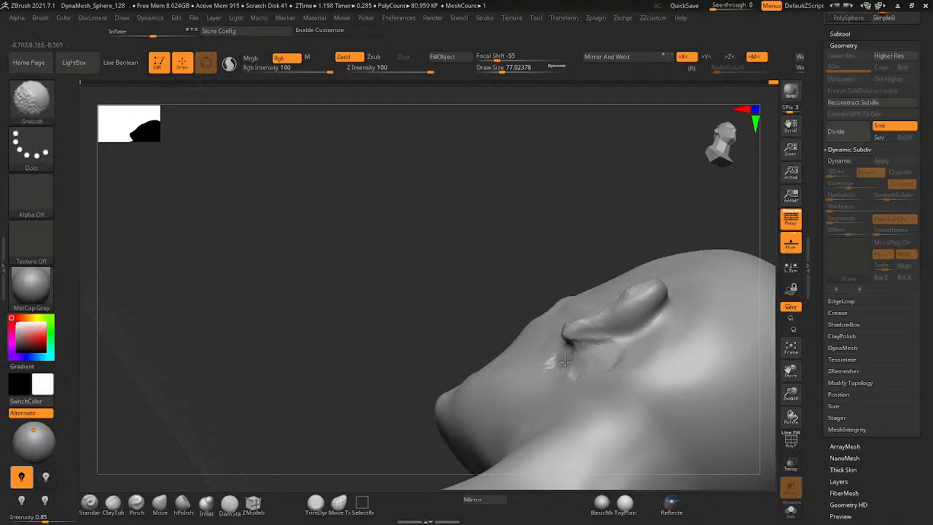
left_click_drag(555, 359, 573, 371, "shift")
mouse_move(573, 370)
right_mouse_down()
mouse_move(639, 377)
mouse_move(628, 381)
right_mouse_up()
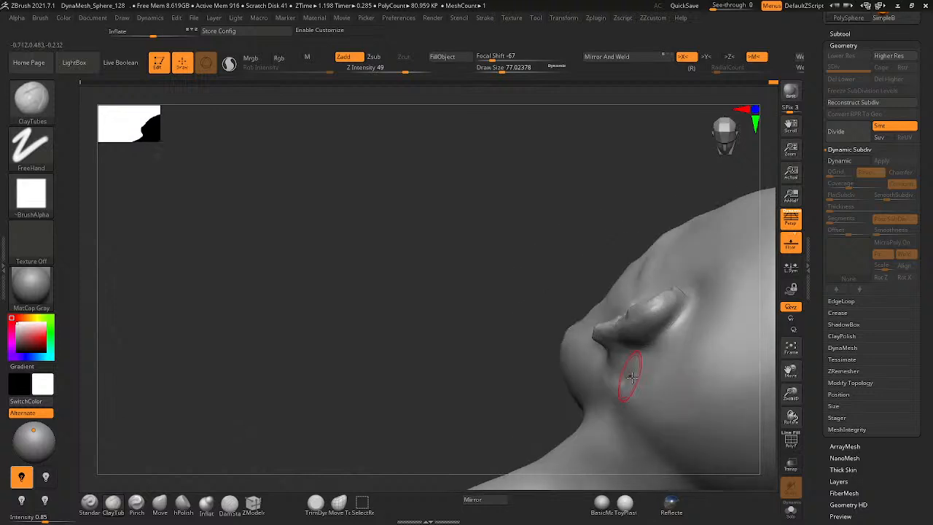
left_click_drag(623, 383, 610, 394, "shift")
right_click_drag(659, 360, 625, 376)
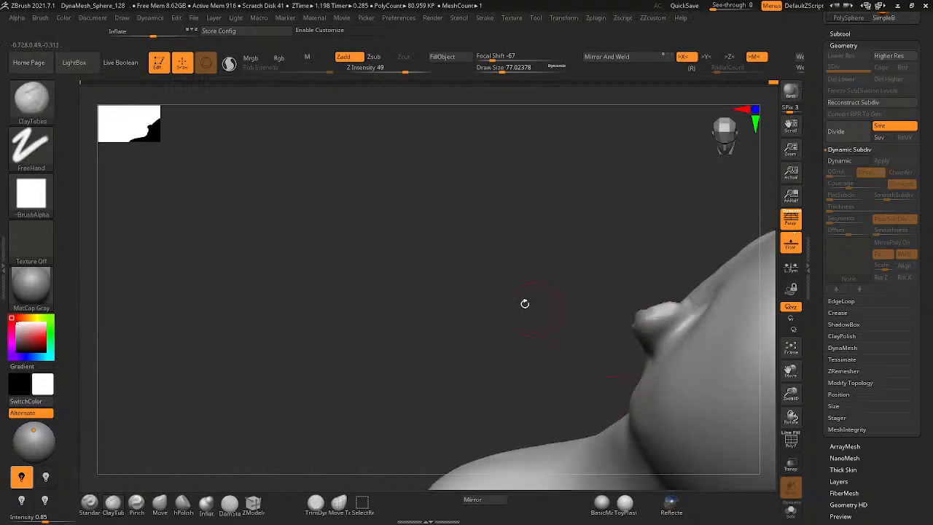
- Push the ear's protruding outer rim back with the Move brush at a draw size of about 145
left_click(159, 503)
key("space")
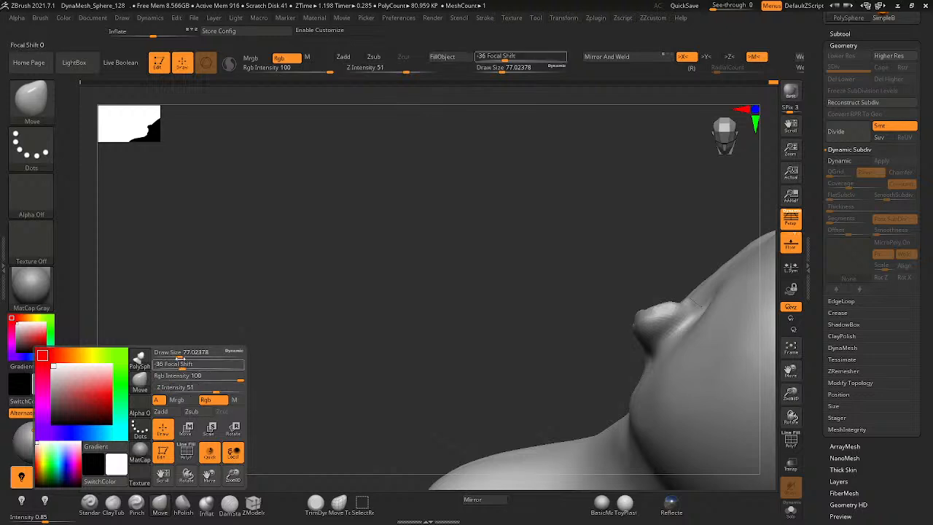
left_click_drag(181, 360, 374, 355)
right_click_drag(593, 338, 590, 360)
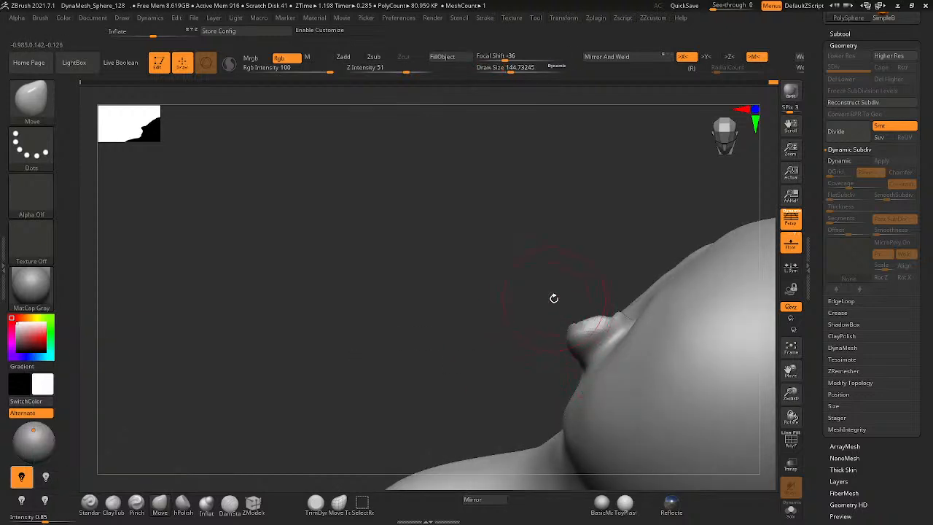
left_click_drag(571, 340, 569, 342)
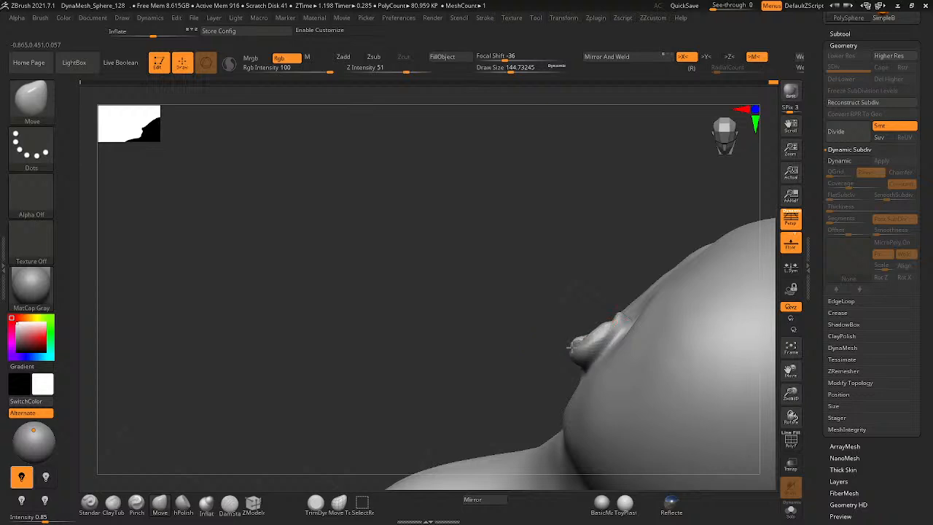
left_click_drag(573, 350, 587, 357)
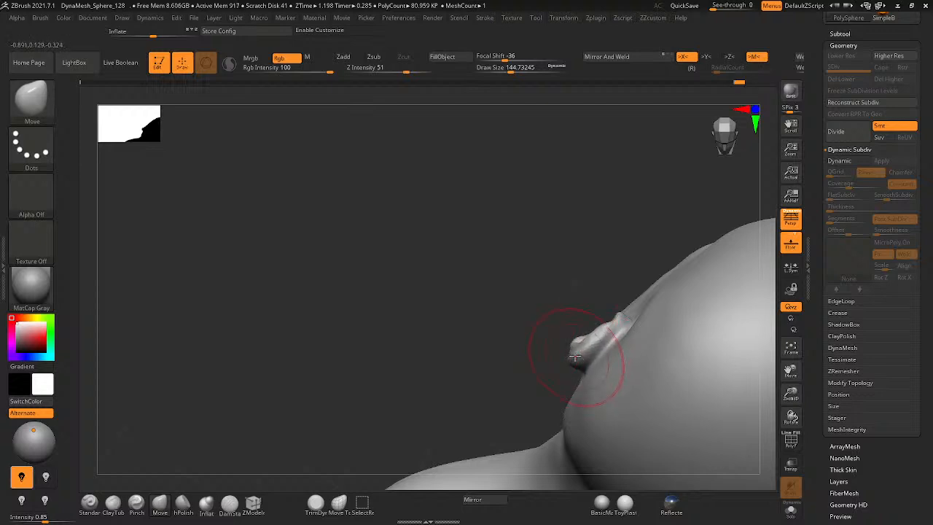
- Pull the upper ear outward and adjust the lobe from the front with the Move brush
right_click_drag(568, 355, 386, 393)
right_click_drag(386, 393, 435, 272, "ctrl")
right_click_drag(575, 175, 618, 211, "ctrl")
key("b")
key("m")
key("v")
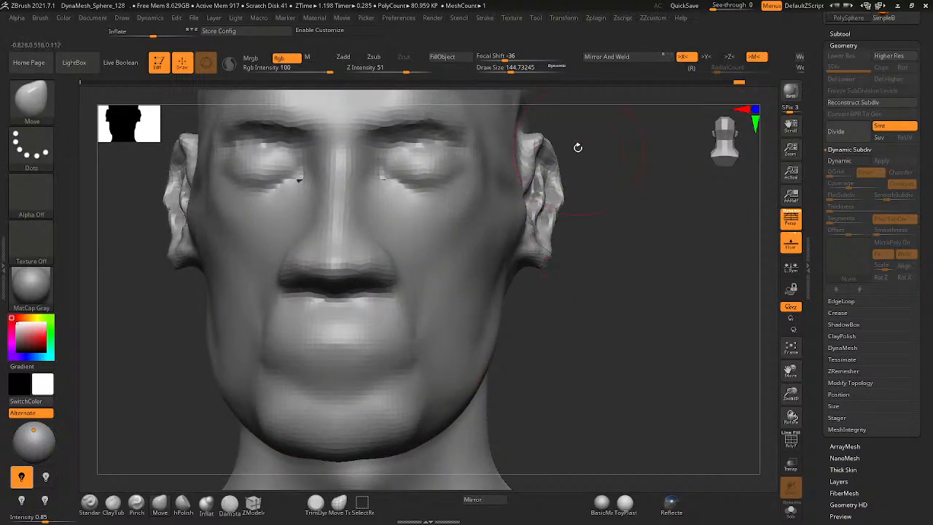
mouse_move(558, 155)
left_mouse_down()
mouse_move(566, 149)
mouse_move(573, 183)
mouse_move(552, 201)
left_mouse_up()
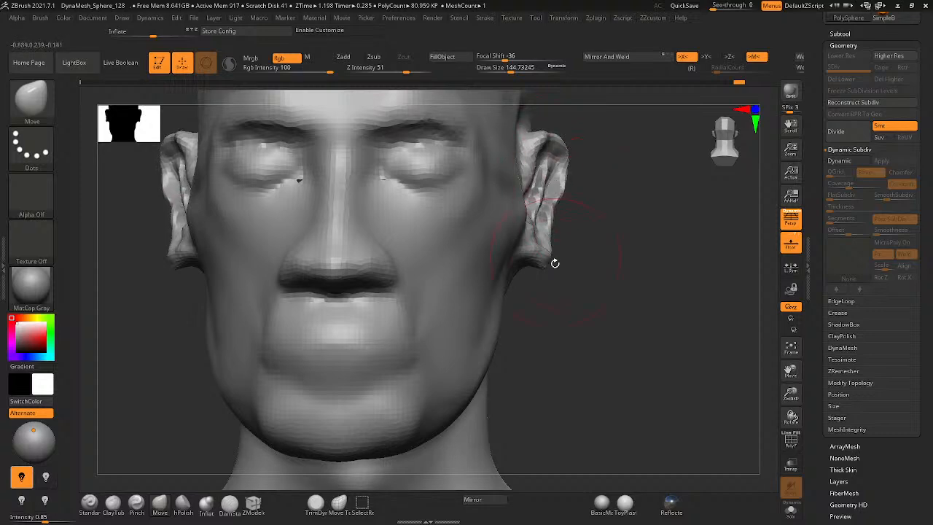
mouse_move(545, 259)
left_mouse_down()
mouse_move(538, 249)
mouse_move(510, 304)
mouse_move(553, 281)
left_mouse_up()
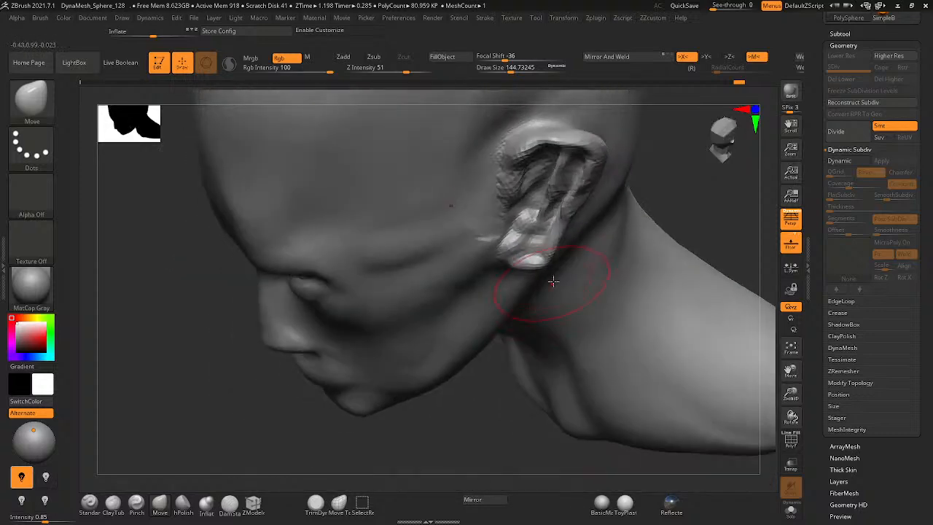
- Sculpt ClayTubes strokes from beside the nose across the cheeks toward the jaw at a draw size of about 41
mouse_move(538, 256)
right_mouse_down()
mouse_move(529, 286)
mouse_move(648, 207)
mouse_move(662, 171)
mouse_move(506, 217)
mouse_move(527, 213)
mouse_move(332, 227)
right_mouse_up()
mouse_move(332, 227)
right_mouse_down("ctrl")
mouse_move(452, 182)
mouse_move(483, 205)
mouse_move(457, 229)
right_mouse_up("ctrl")
right_click_drag(453, 274, 477, 245, "alt")
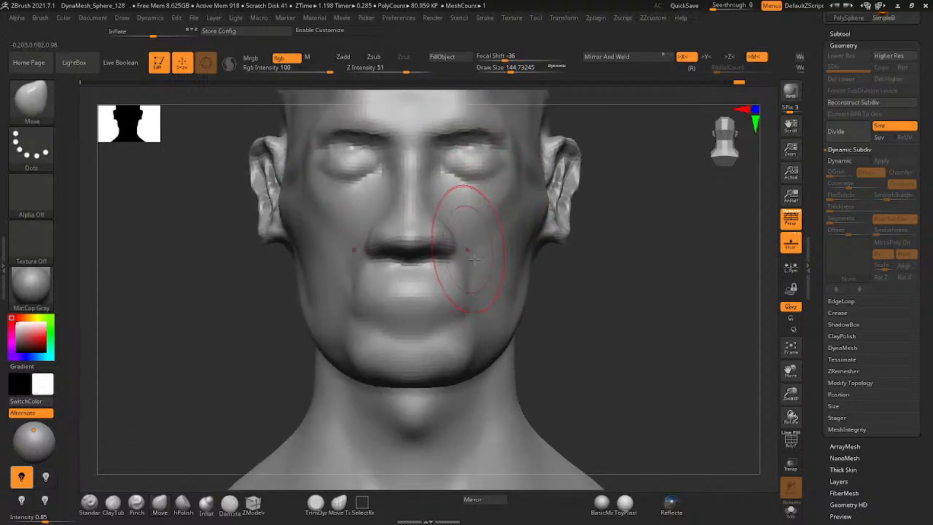
key("space")
left_click_drag(442, 236, 427, 237)
mouse_move(461, 192)
left_mouse_down("alt")
mouse_move(491, 243)
mouse_move(461, 211)
left_mouse_up("alt")
key("ctrl+z")
left_click(104, 510)
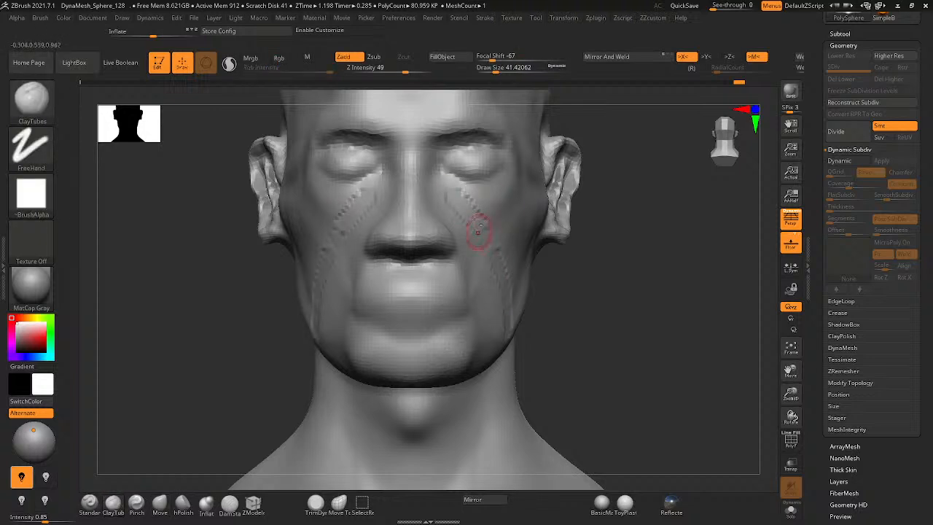
- Refine and soften the cheek strokes with ClayTubes at a draw size of about 29
key("space")
left_click_drag(479, 226, 465, 226)
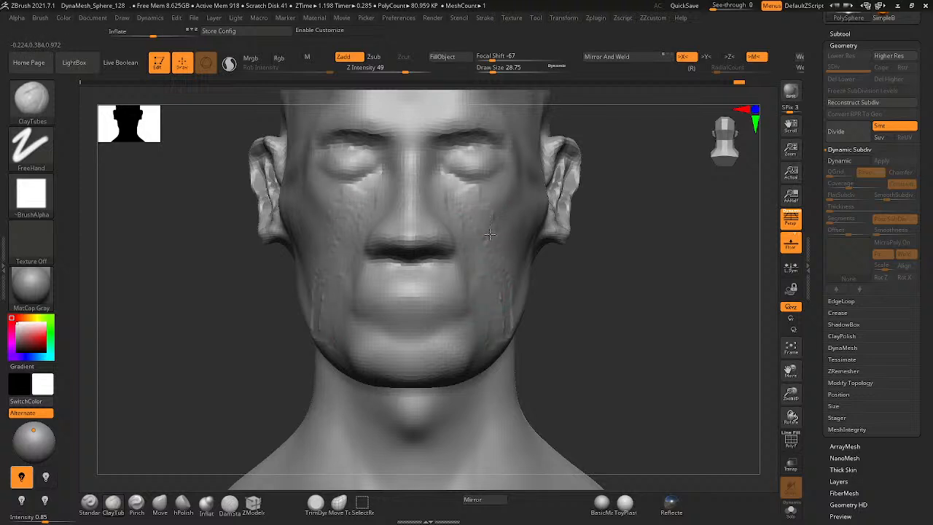
left_click_drag(478, 201, 505, 274)
- Build up ridges from below the inner eyes down to the jaw with the Standard brush and smooth them into the cheeks
left_click(135, 500)
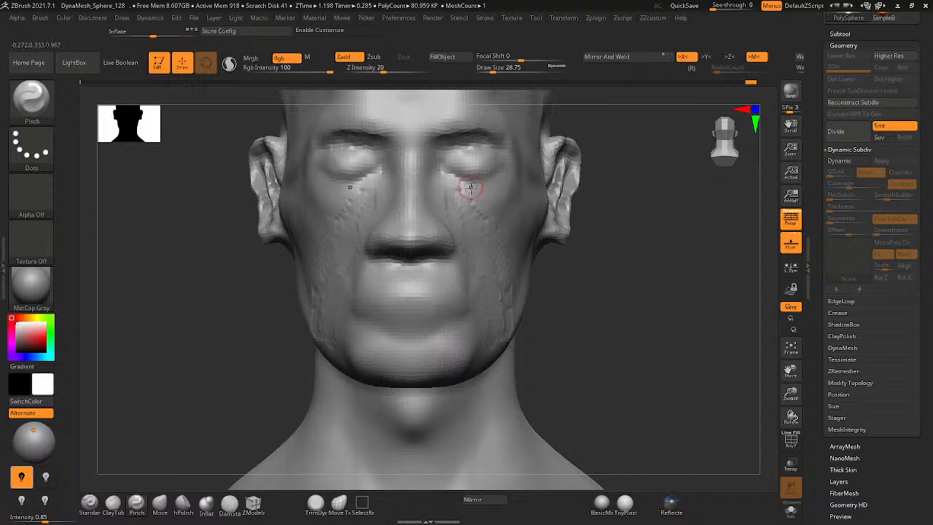
left_click(90, 504)
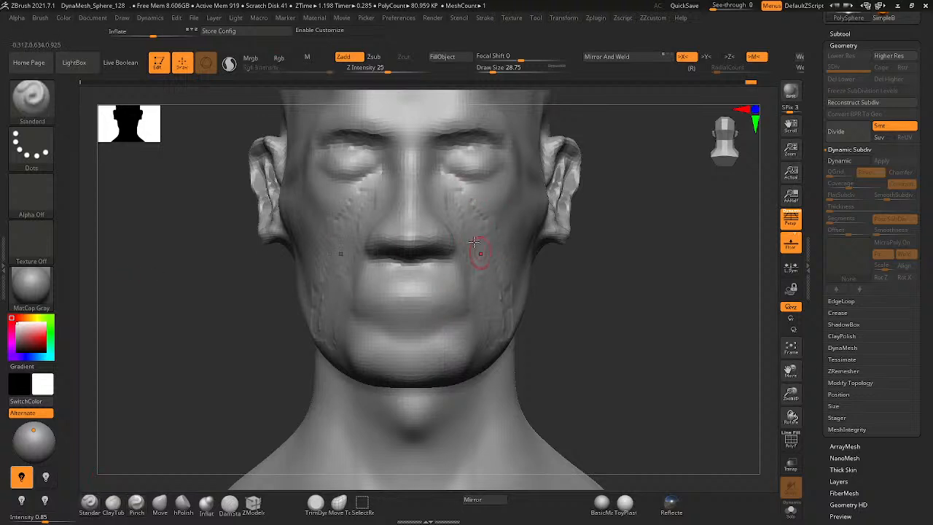
mouse_move(467, 195)
left_mouse_down()
mouse_move(501, 269)
mouse_move(504, 325)
left_mouse_up()
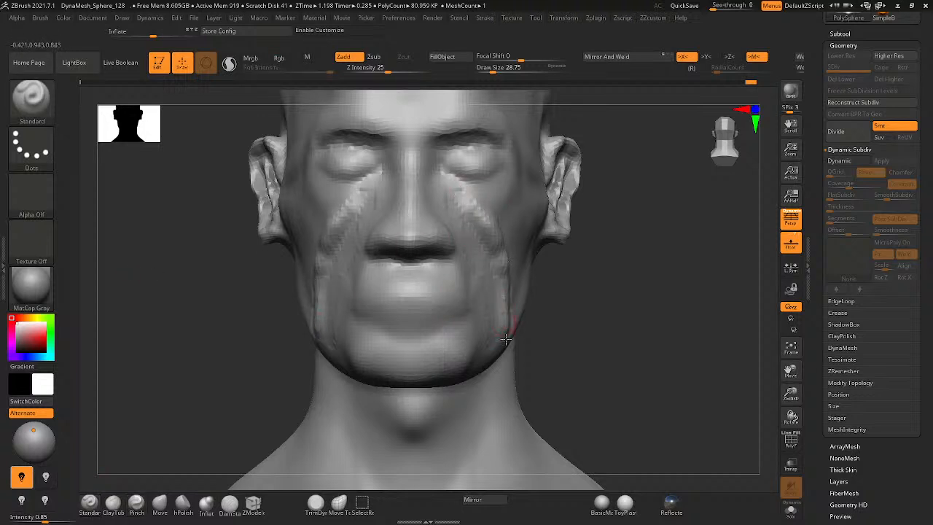
key("shift")
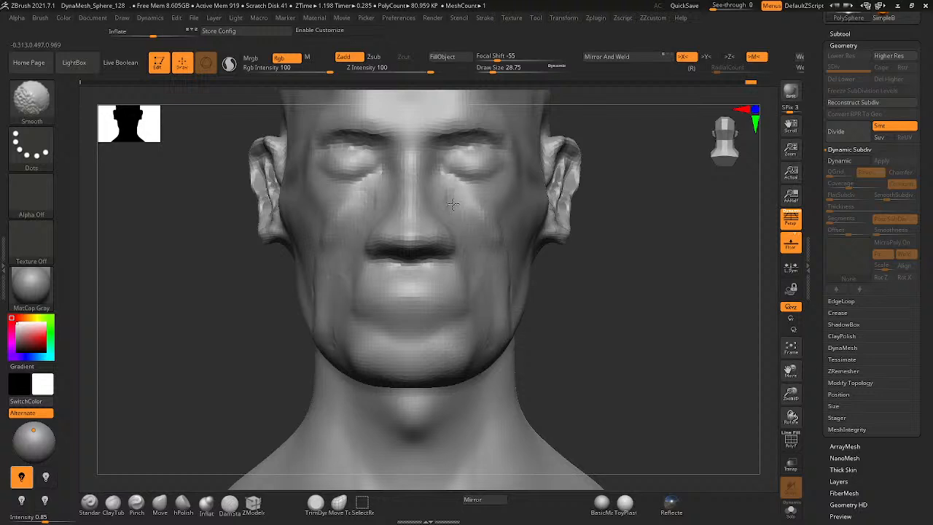
key("shift")
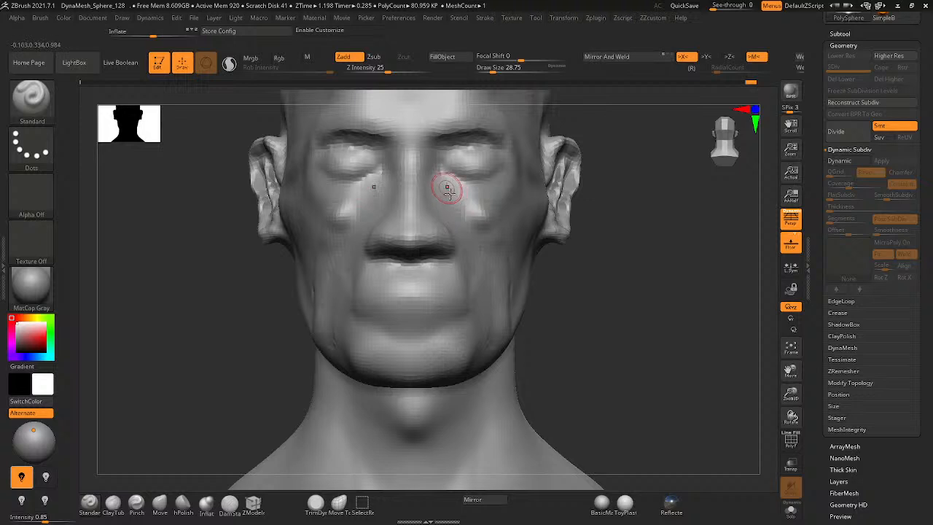
key("shift")
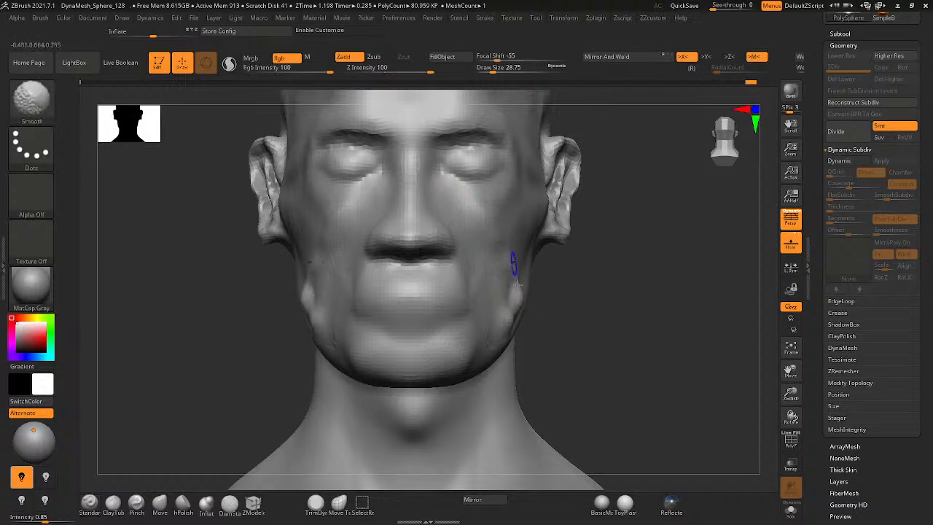
- Smooth the sides of the jaw and lower cheeks at a draw size of about 65
key("space")
left_click_drag(614, 297, 624, 297)
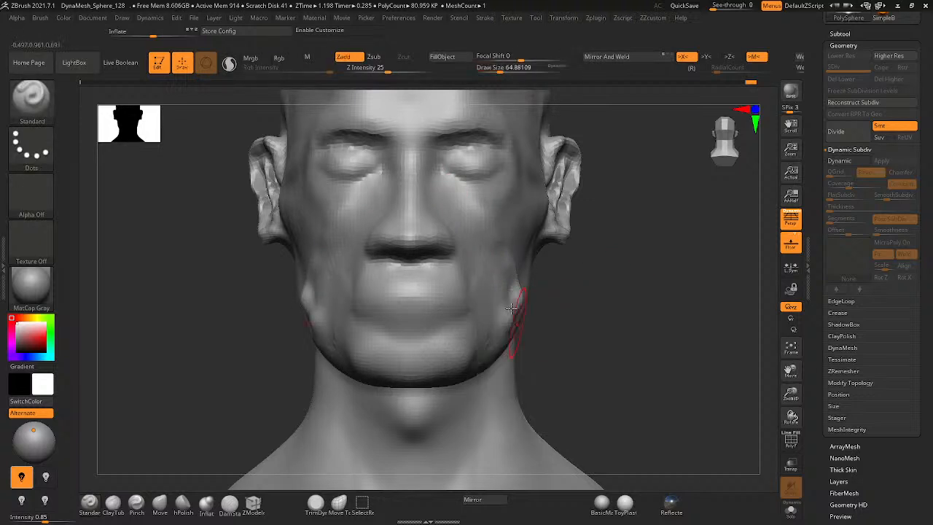
left_click_drag(513, 324, 508, 312, "shift")
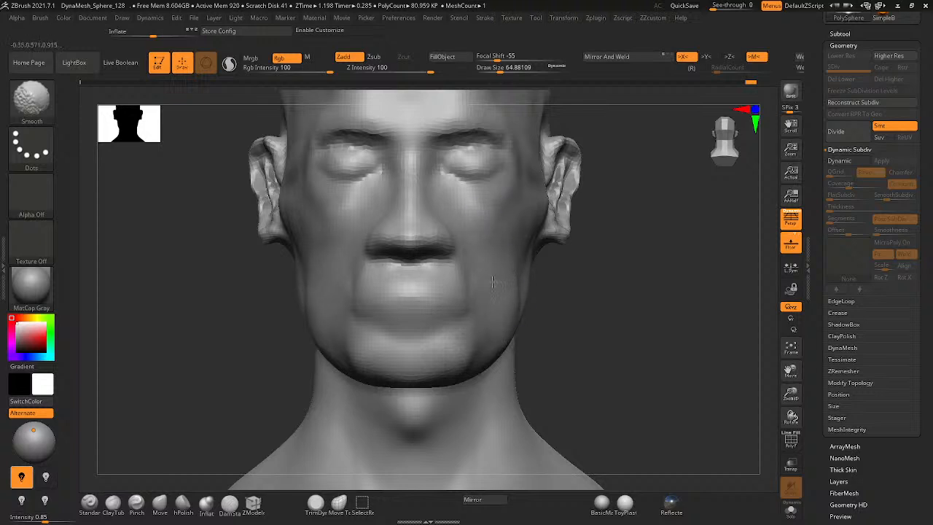
left_click_drag(584, 321, 521, 321)
left_click_drag(565, 364, 574, 359, "shift")
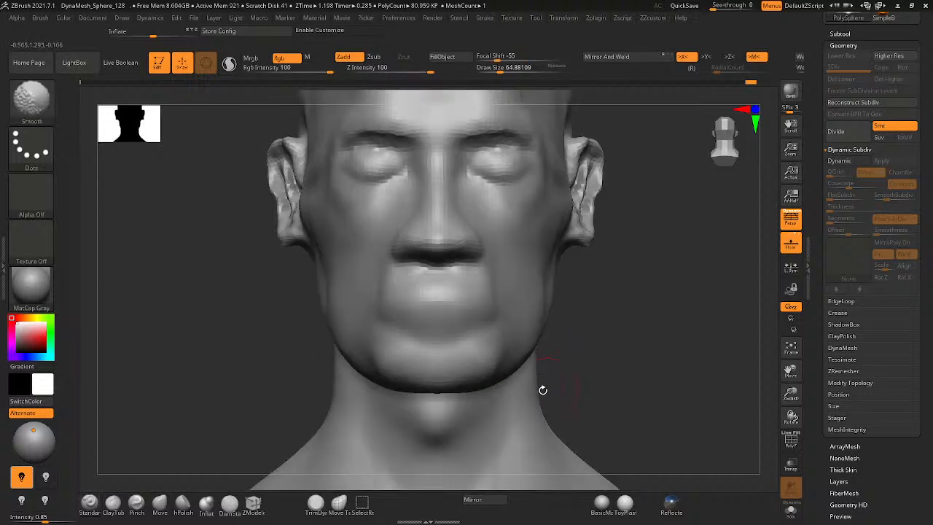
- Update the head's DynaMesh to redistribute the geometry after the cheek and jaw sculpting
left_click_drag(543, 390, 444, 337, "alt")
key("space")
key("shift")
left_click_drag(561, 328, 509, 346)
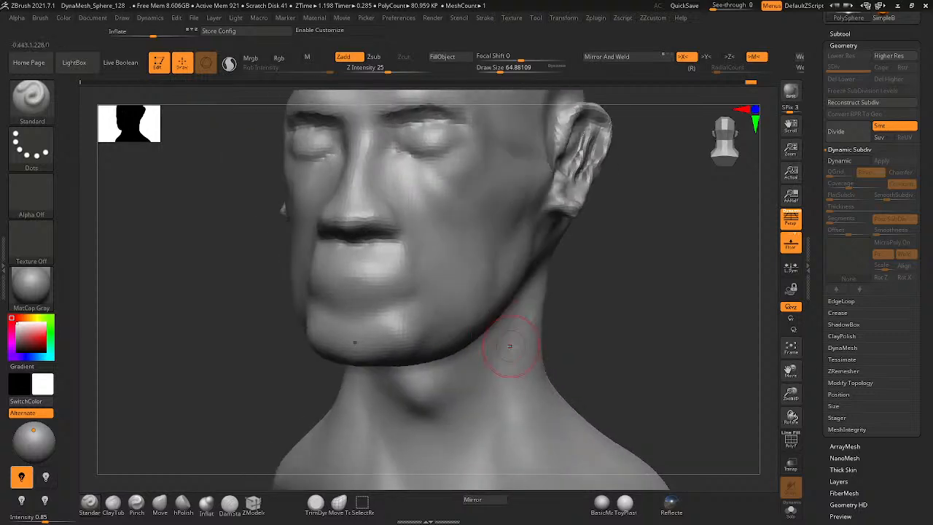
key("shift")
left_click_drag(562, 274, 500, 394, "alt")
key("shift")
mouse_move(669, 212)
left_mouse_down("ctrl")
mouse_move(637, 273)
mouse_move(598, 314)
mouse_move(583, 311)
left_mouse_up("ctrl")
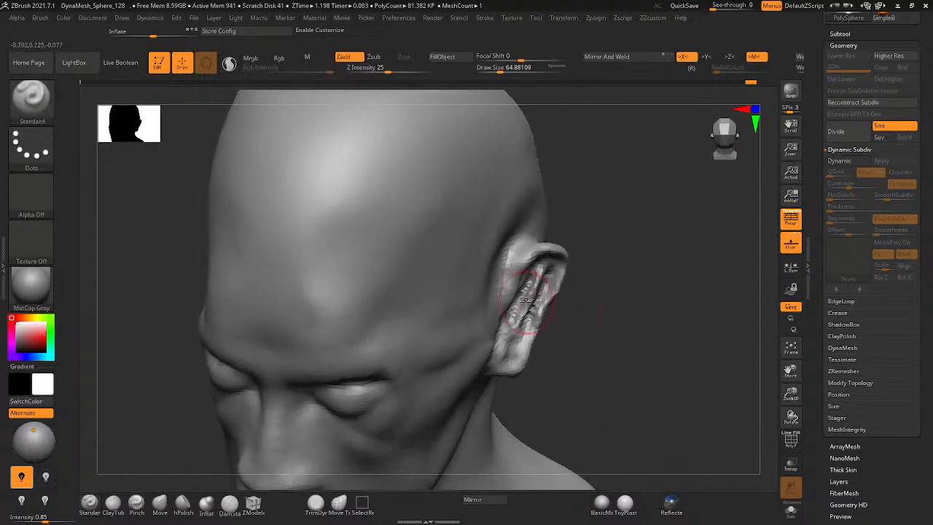
- Smooth and reshape the upper inner folds of the ear with the Standard brush at a draw size of about 35
right_click_drag(685, 179, 642, 269, "ctrl")
key("space")
left_click_drag(609, 238, 600, 237)
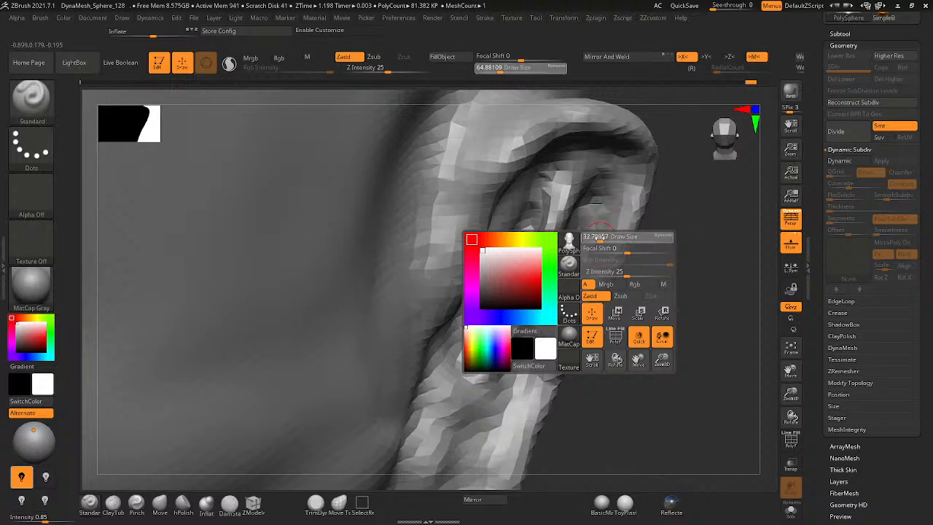
key("shift")
mouse_move(553, 270)
left_mouse_down("shift")
mouse_move(510, 329)
mouse_move(524, 233)
left_mouse_up("shift")
right_click_drag(524, 233, 535, 229)
mouse_move(535, 229)
left_mouse_down()
mouse_move(567, 270)
mouse_move(537, 198)
left_mouse_up()
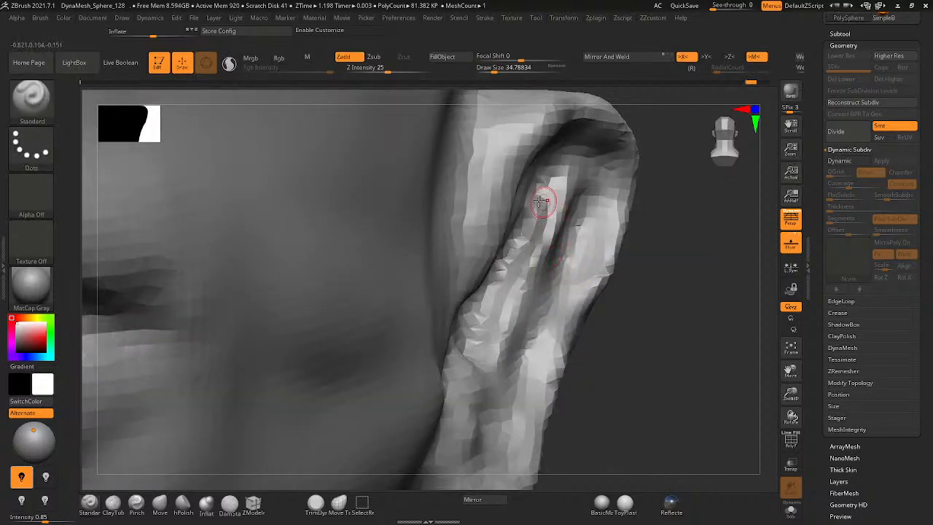
- Sculpt the long inner ridges of the ear from the upper fold down to the lobe with the Standard brush
right_click_drag(537, 197, 560, 161)
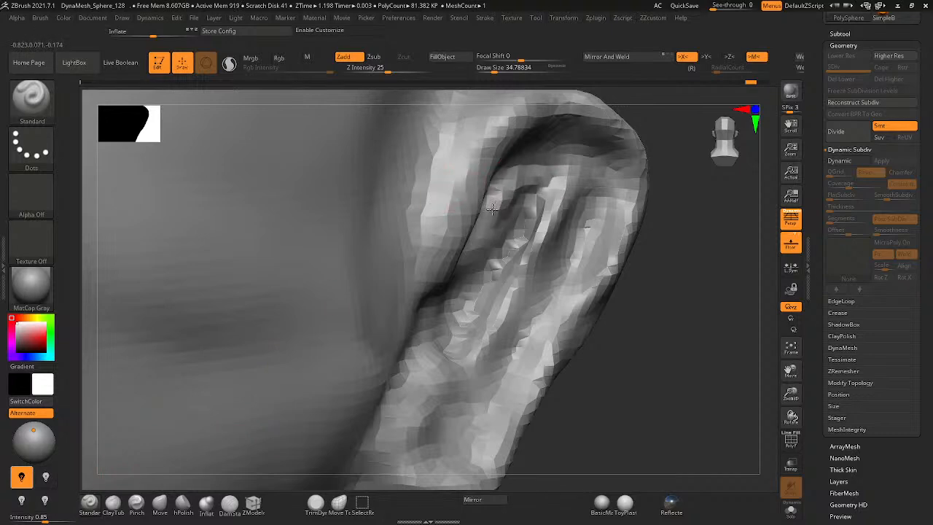
mouse_move(492, 209)
left_mouse_down()
mouse_move(545, 176)
mouse_move(558, 219)
mouse_move(486, 326)
mouse_move(436, 367)
left_mouse_up()
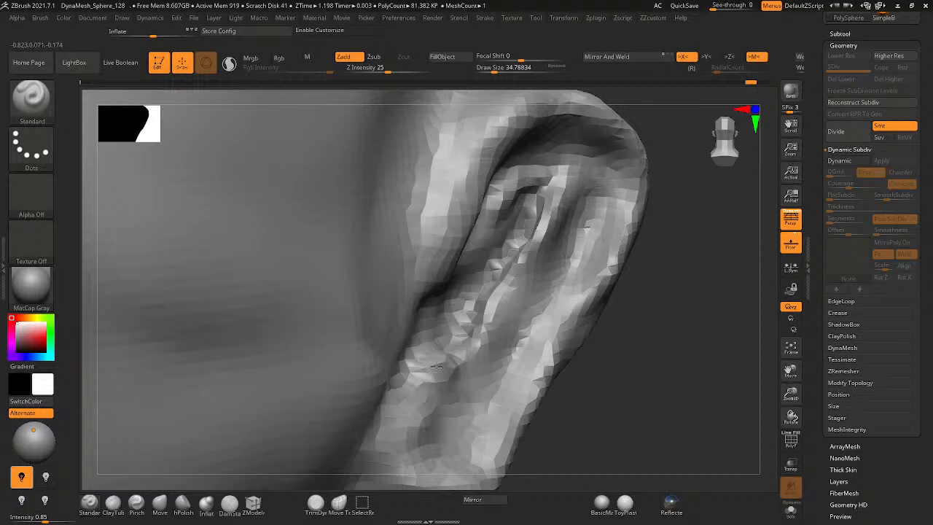
mouse_move(557, 249)
left_mouse_down()
mouse_move(462, 419)
mouse_move(453, 422)
left_mouse_up()
key("space")
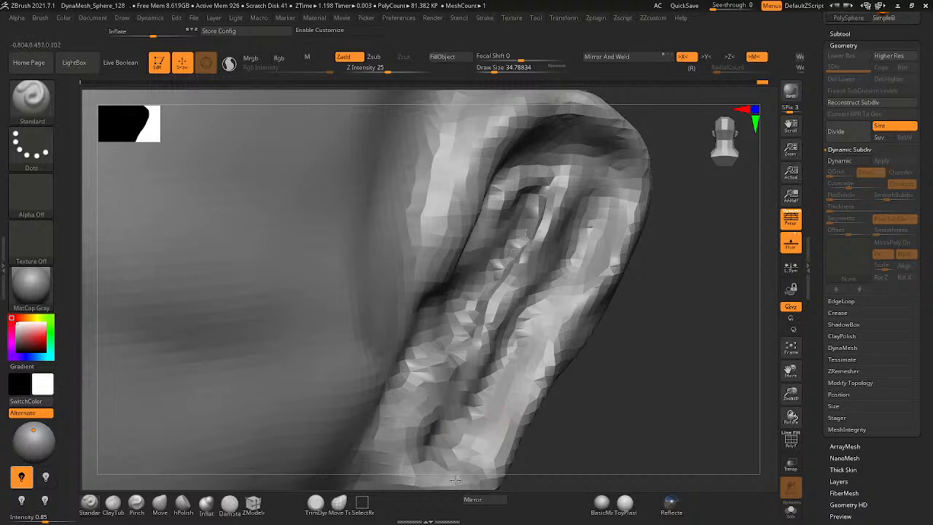
mouse_move(455, 479)
left_mouse_down()
mouse_move(621, 265)
mouse_move(623, 172)
mouse_move(546, 299)
left_mouse_up()
- Build up the ear's outer rim with the Standard brush, undoing a stray smoothing stroke, and update the DynaMesh
mouse_move(640, 188)
left_mouse_down()
mouse_move(633, 219)
mouse_move(559, 337)
left_mouse_up()
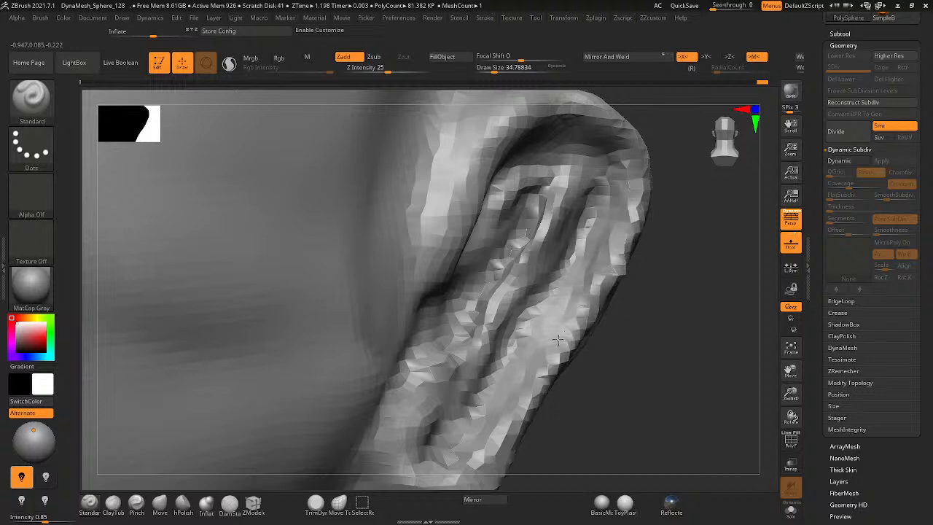
left_click_drag(589, 235, 570, 307, "shift")
key("ctrl+z")
mouse_move(633, 193)
left_mouse_down()
mouse_move(614, 257)
mouse_move(581, 314)
left_mouse_up()
left_click_drag(688, 286, 658, 328, "ctrl")
left_click_drag(625, 213, 506, 435)
- Smooth the upper inner ear and define the fold beneath the top rim with the Standard brush
right_click_drag(577, 352, 454, 427)
right_click_drag(503, 377, 527, 405, "alt")
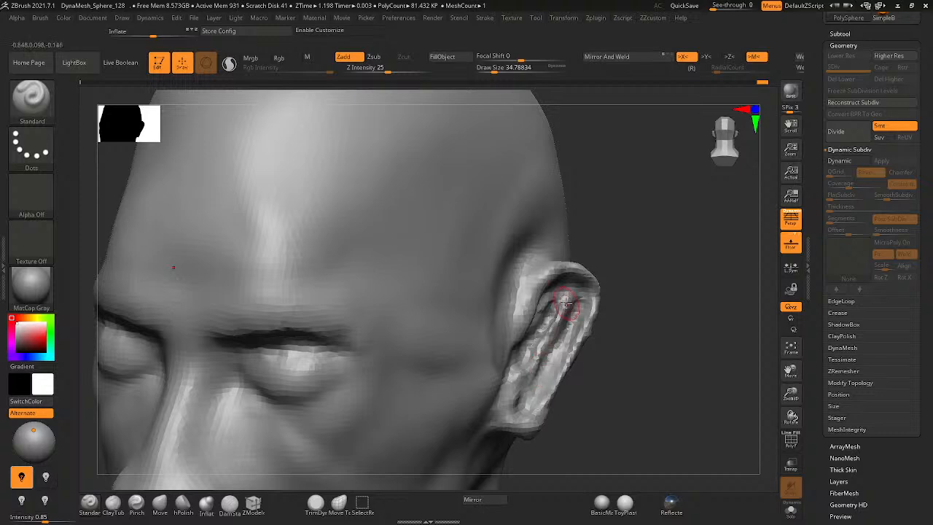
mouse_move(566, 303)
right_mouse_down()
mouse_move(526, 311)
mouse_move(568, 300)
mouse_move(565, 329)
mouse_move(559, 315)
right_mouse_up()
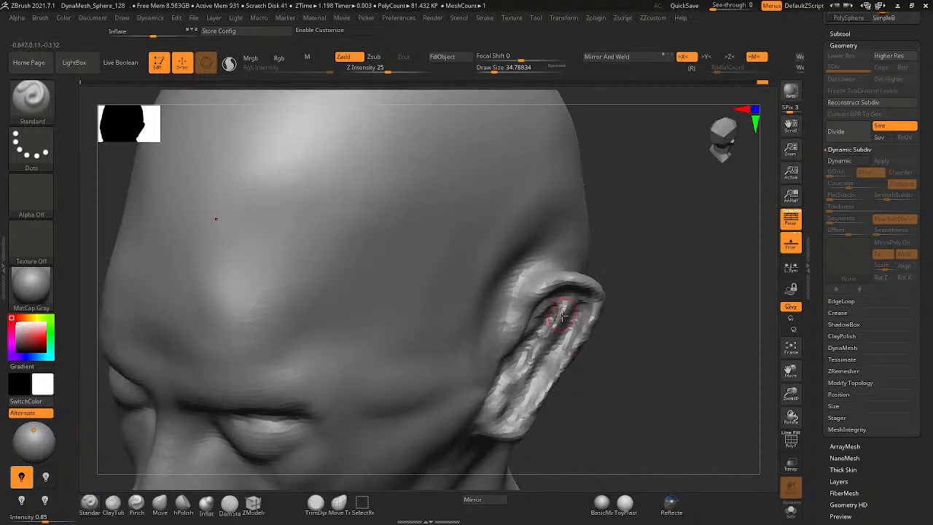
key("shift")
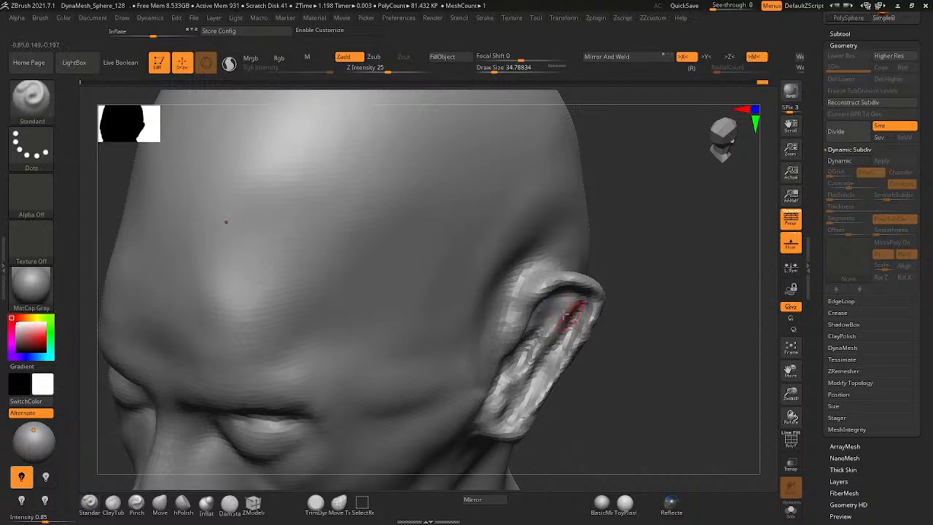
mouse_move(573, 316)
right_mouse_down("ctrl")
mouse_move(662, 277)
mouse_move(604, 284)
right_mouse_up("ctrl")
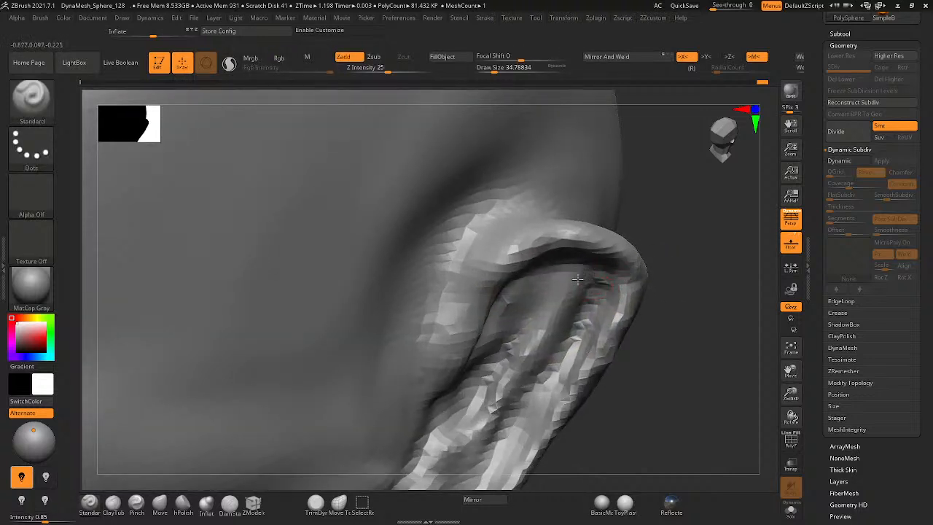
mouse_move(585, 281)
left_mouse_down()
mouse_move(557, 277)
mouse_move(510, 328)
left_mouse_up()
- Adjust the back of the ear and its lower edge with the Move brush at a draw size of about 104
mouse_move(568, 292)
right_mouse_down("ctrl")
mouse_move(443, 352)
mouse_move(463, 288)
mouse_move(524, 346)
mouse_move(436, 363)
mouse_move(451, 367)
right_mouse_up("ctrl")
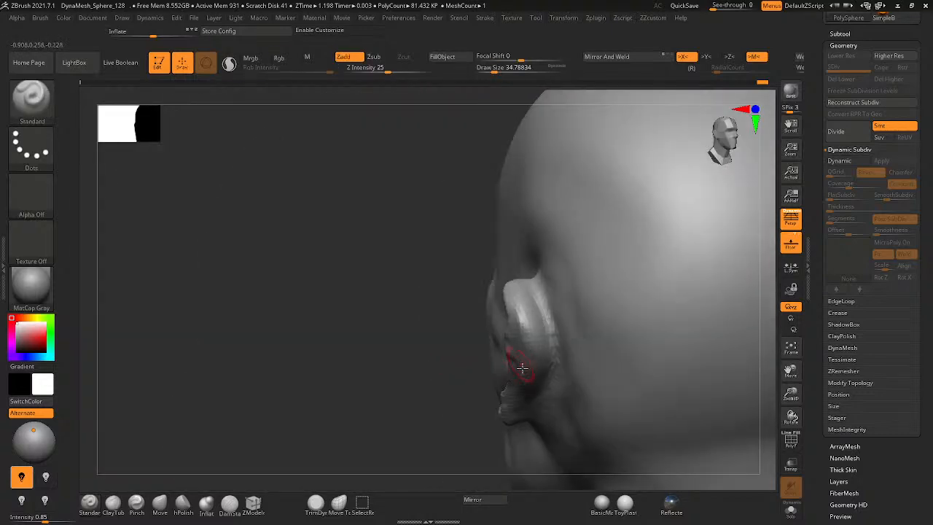
mouse_move(523, 369)
right_mouse_down()
mouse_move(536, 434)
mouse_move(482, 449)
right_mouse_up()
key("space")
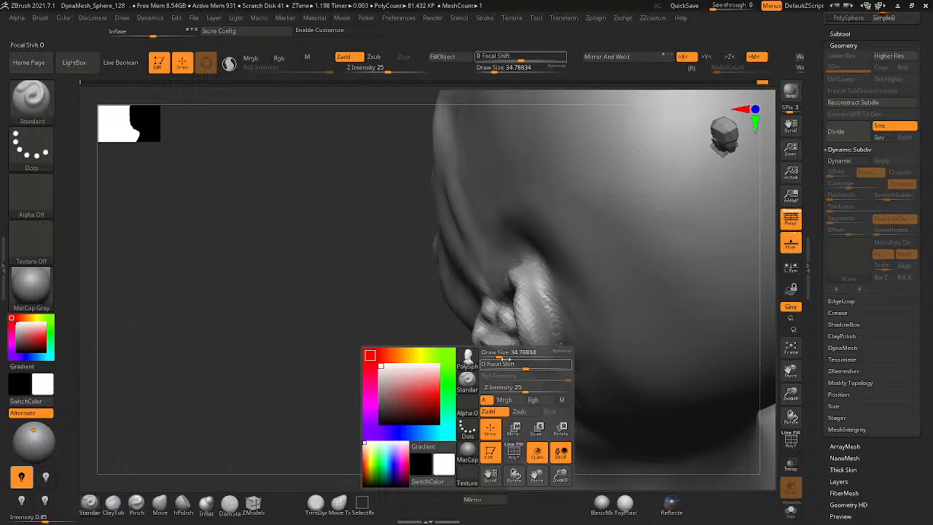
left_click_drag(513, 358, 502, 358)
left_click(186, 507)
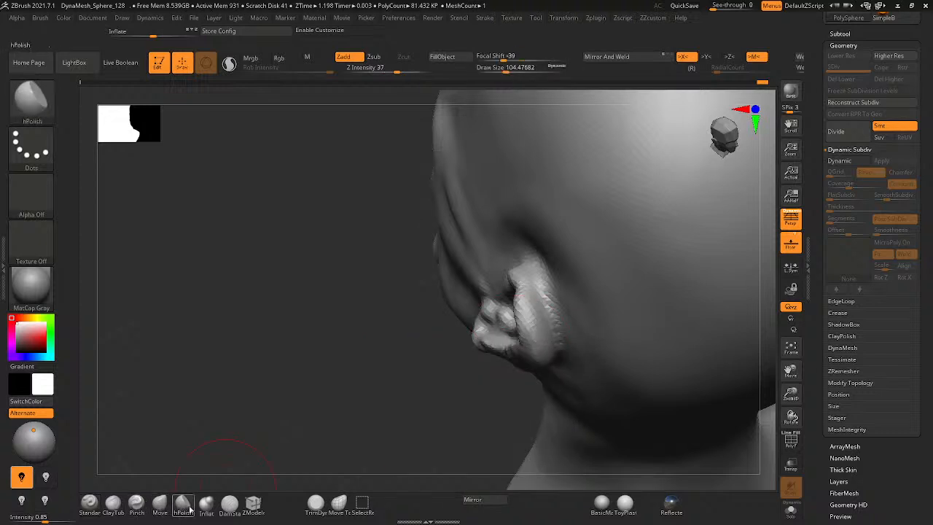
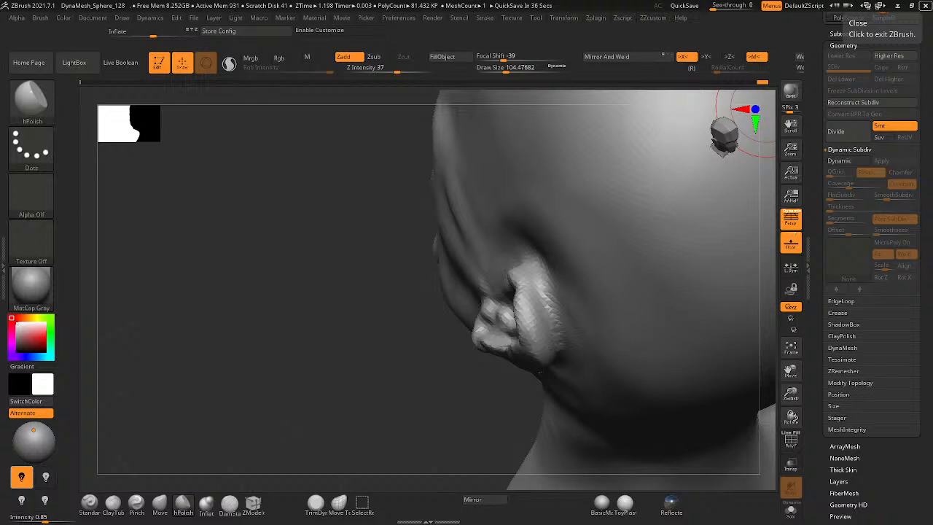
right_click_drag(506, 241, 520, 305)
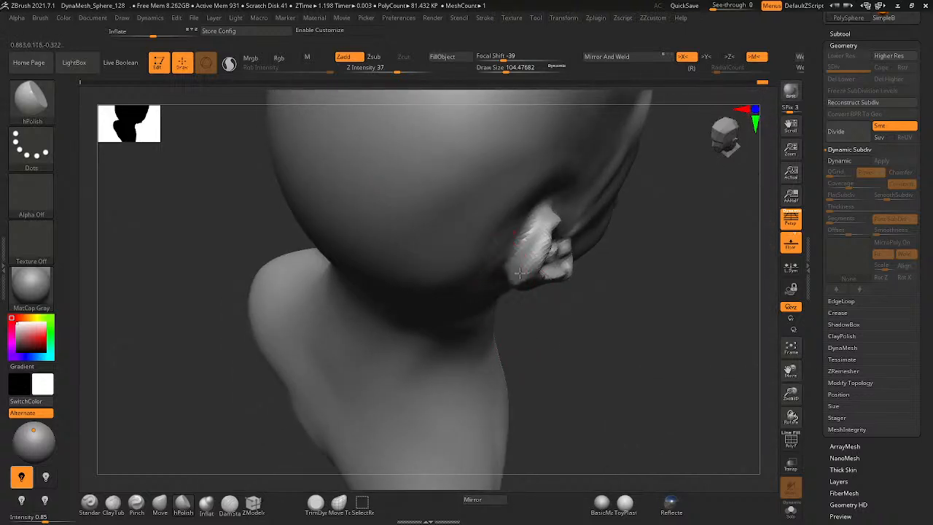
left_click(159, 503)
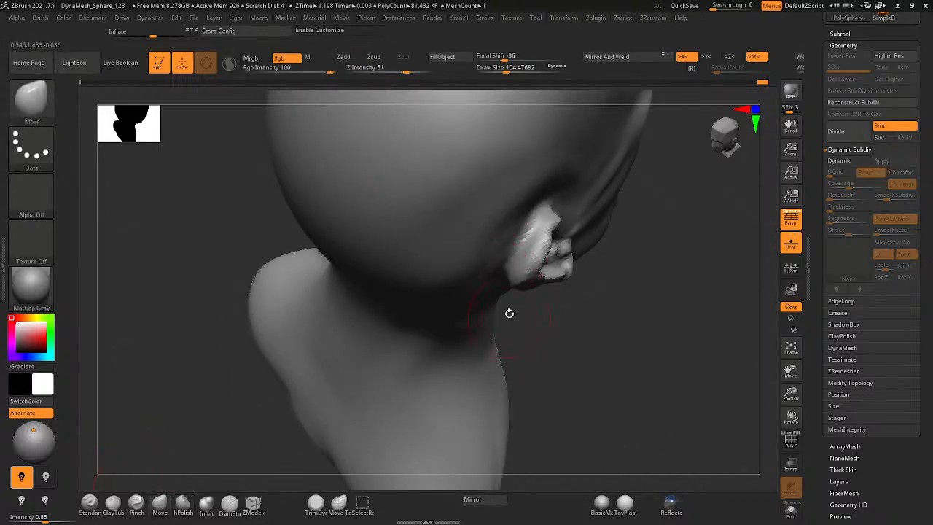
mouse_move(518, 290)
left_mouse_down()
mouse_move(535, 277)
mouse_move(529, 287)
left_mouse_up()
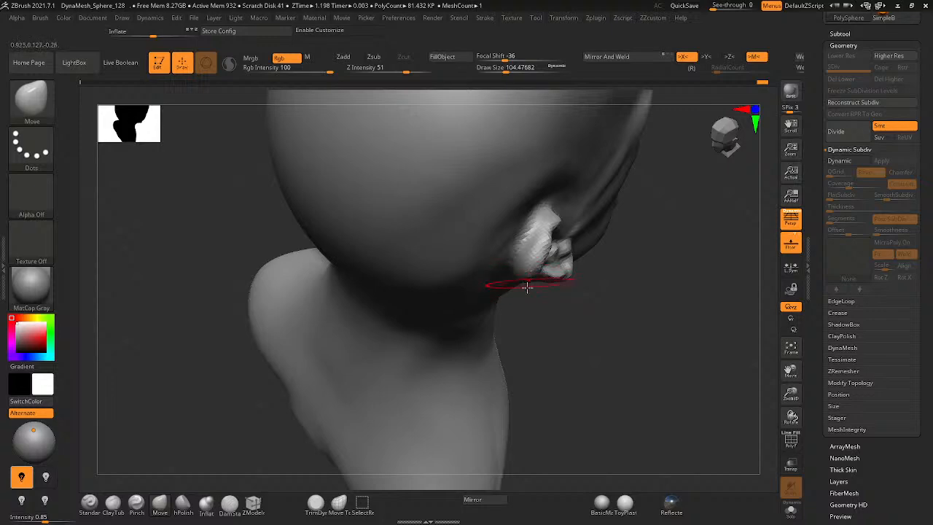
mouse_move(527, 287)
right_mouse_down()
mouse_move(452, 328)
mouse_move(569, 283)
right_mouse_up()
left_click_drag(569, 283, 563, 273)
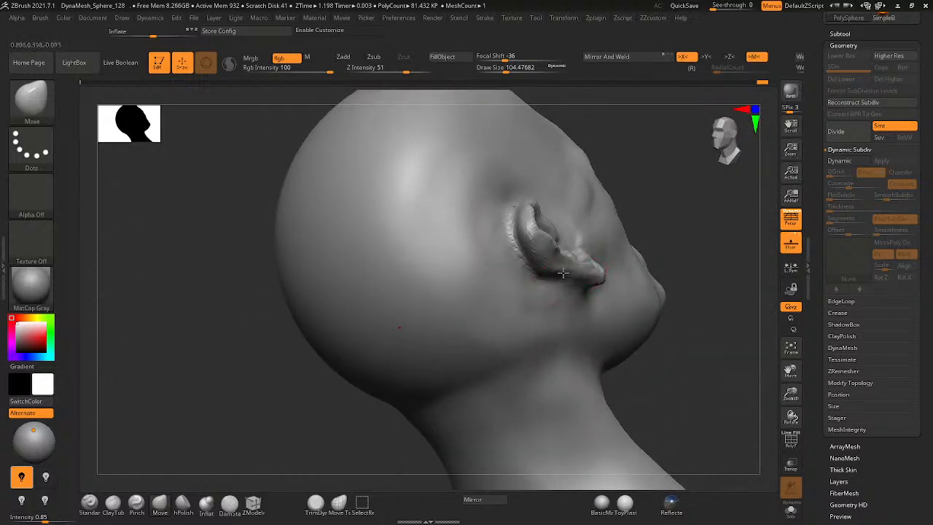
- Build up the back of the ear from mid-rim to lobe with the Standard brush at a draw size of about 59
mouse_move(559, 295)
right_mouse_down()
mouse_move(531, 416)
mouse_move(520, 327)
mouse_move(556, 225)
mouse_move(502, 309)
mouse_move(503, 387)
mouse_move(504, 328)
right_mouse_up()
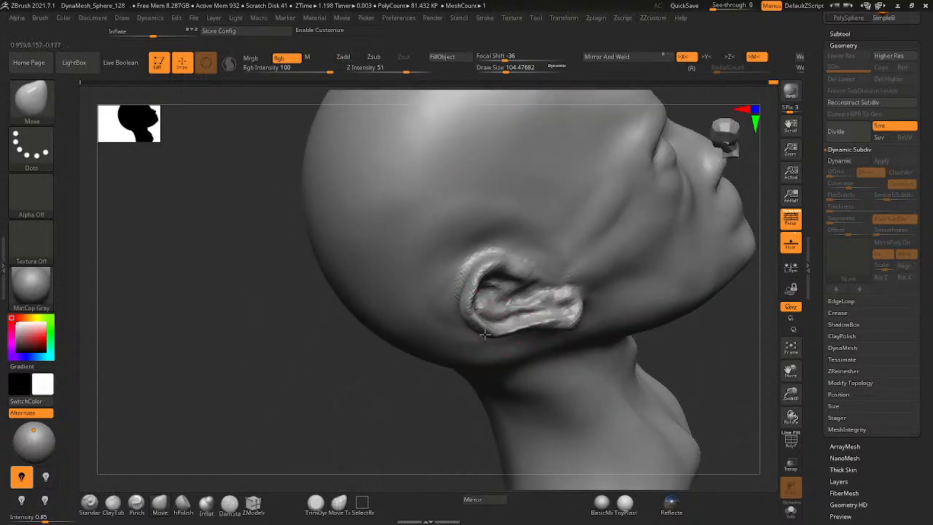
mouse_move(535, 331)
right_mouse_down()
mouse_move(558, 296)
mouse_move(537, 324)
mouse_move(510, 277)
right_mouse_up()
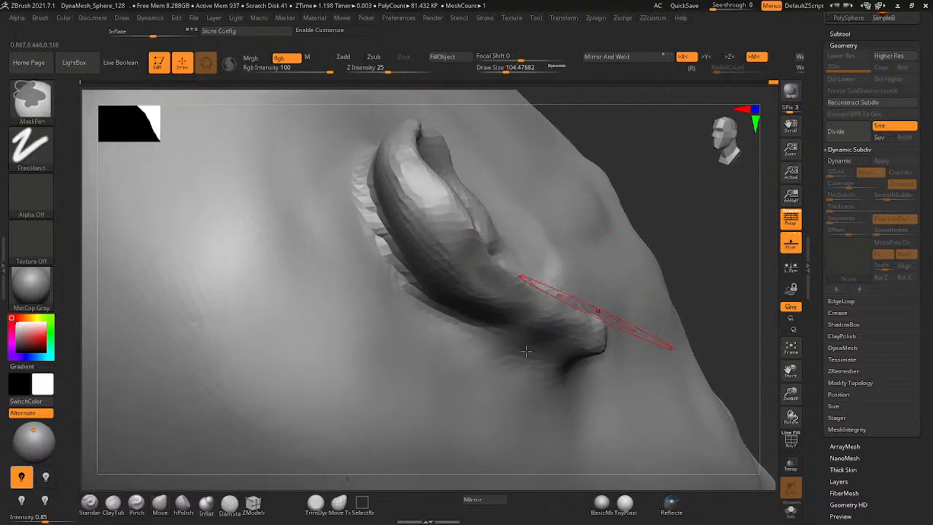
left_click(89, 503)
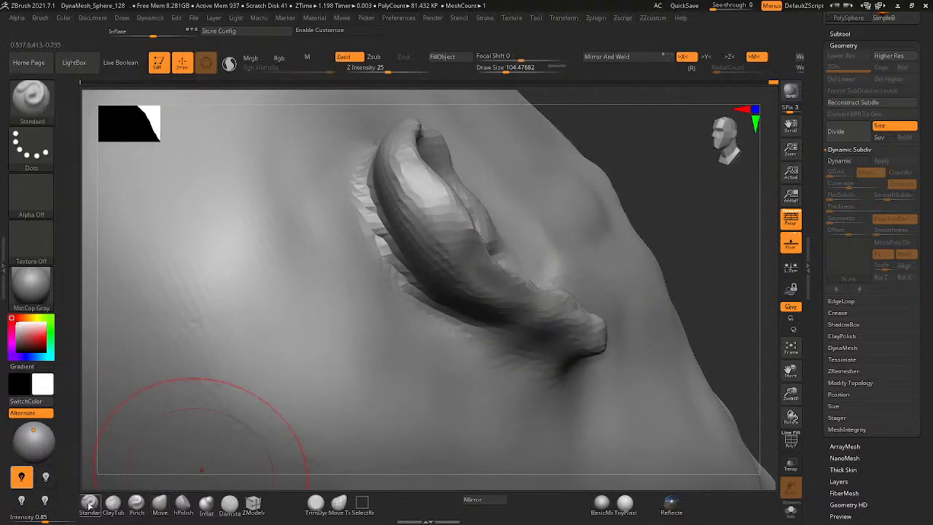
key("space")
left_click_drag(576, 338, 565, 325)
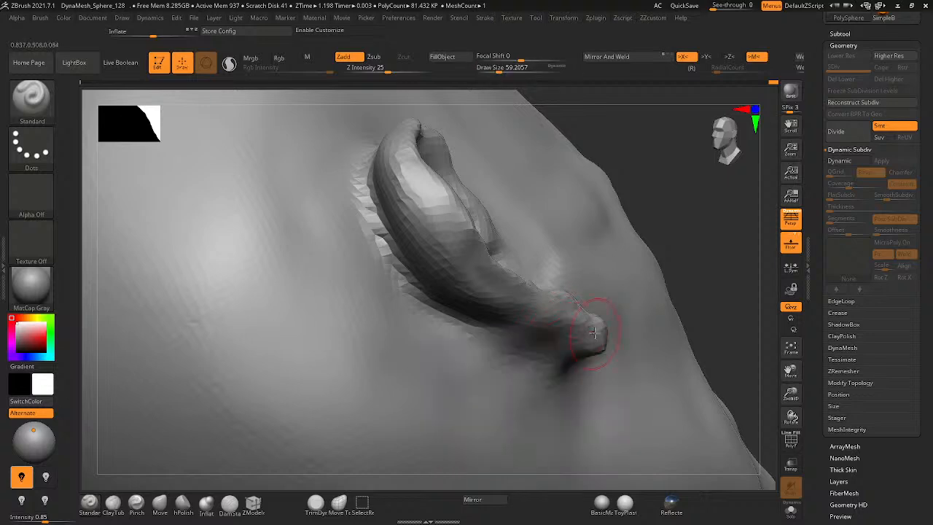
mouse_move(483, 252)
left_mouse_down()
mouse_move(456, 223)
mouse_move(474, 244)
left_mouse_up()
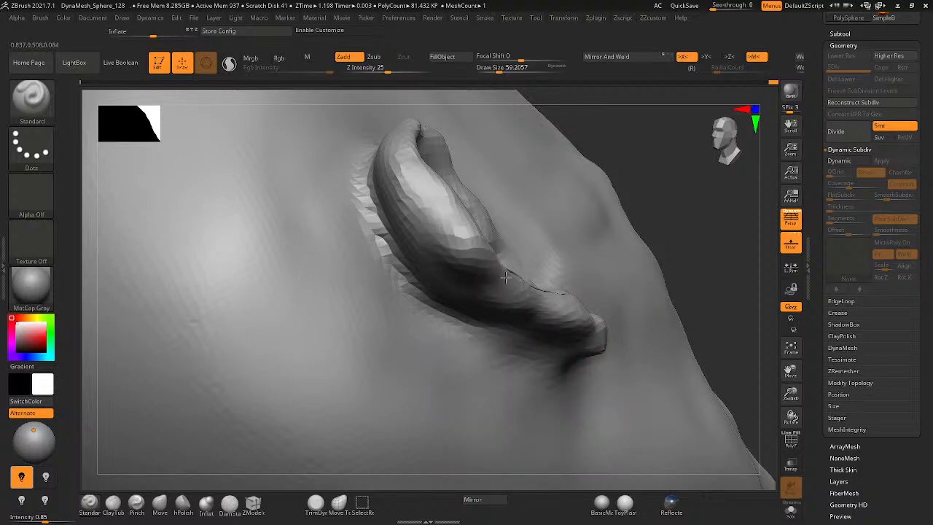
- Undo the last Standard brush strokes and rework the ear's lower outer rim toward the lobe
mouse_move(506, 273)
right_mouse_down()
mouse_move(504, 316)
mouse_move(526, 381)
mouse_move(517, 308)
mouse_move(503, 322)
mouse_move(567, 245)
right_mouse_up()
mouse_move(590, 248)
left_mouse_down()
mouse_move(515, 308)
mouse_move(579, 225)
mouse_move(624, 192)
left_mouse_up()
key("ctrl+z")
key("ctrl+z")
mouse_move(497, 302)
left_mouse_down()
mouse_move(583, 222)
mouse_move(638, 191)
left_mouse_up()
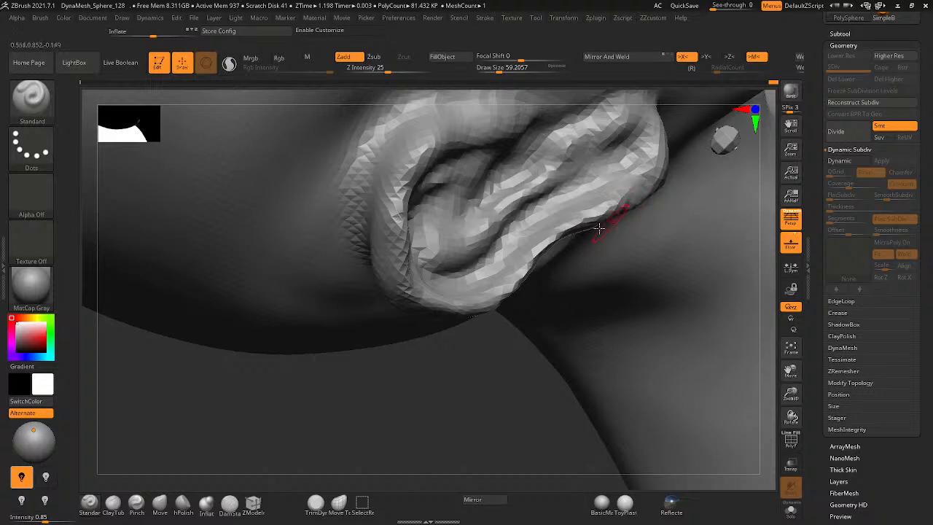
mouse_move(599, 228)
left_mouse_down()
mouse_move(646, 181)
mouse_move(542, 246)
mouse_move(474, 308)
left_mouse_up()
- Smooth the back edge of the ear and build up the rear of the lobe with the Standard brush
mouse_move(474, 309)
right_mouse_down()
mouse_move(496, 160)
mouse_move(503, 323)
right_mouse_up()
right_click_drag(466, 425, 458, 335, "alt")
left_click_drag(458, 184, 475, 312, "shift")
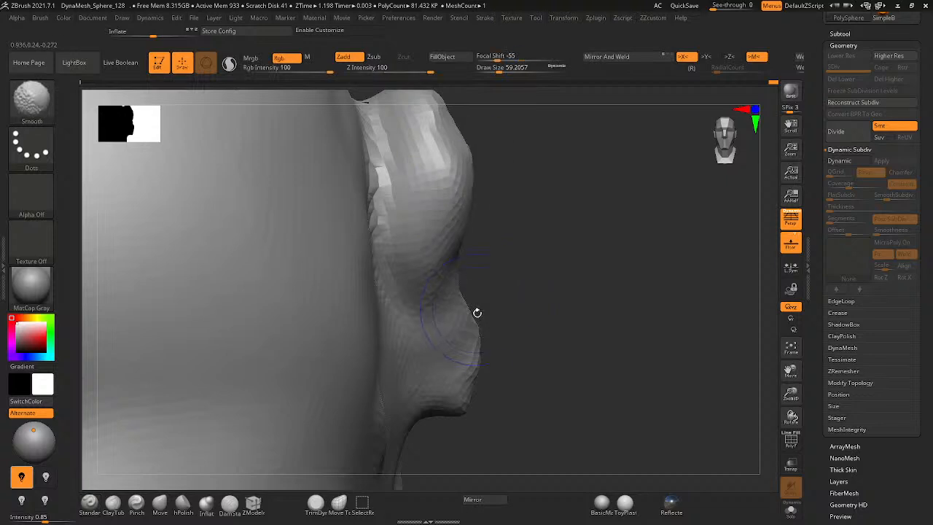
right_click_drag(474, 312, 463, 332)
mouse_move(441, 268)
left_mouse_down()
mouse_move(454, 282)
mouse_move(467, 403)
left_mouse_up()
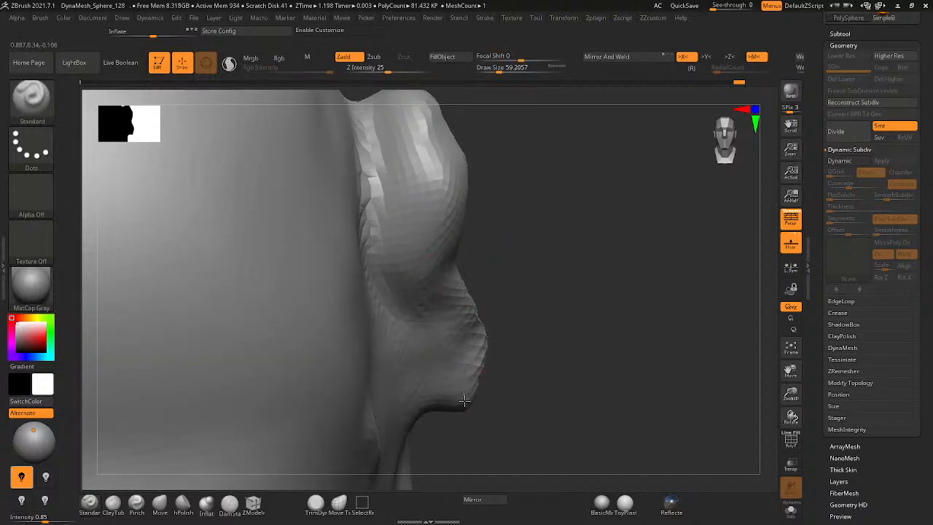
- Push the ear's back edge inward with the Move brush at a draw size of about 217
key("space")
left_click_drag(534, 253, 549, 253)
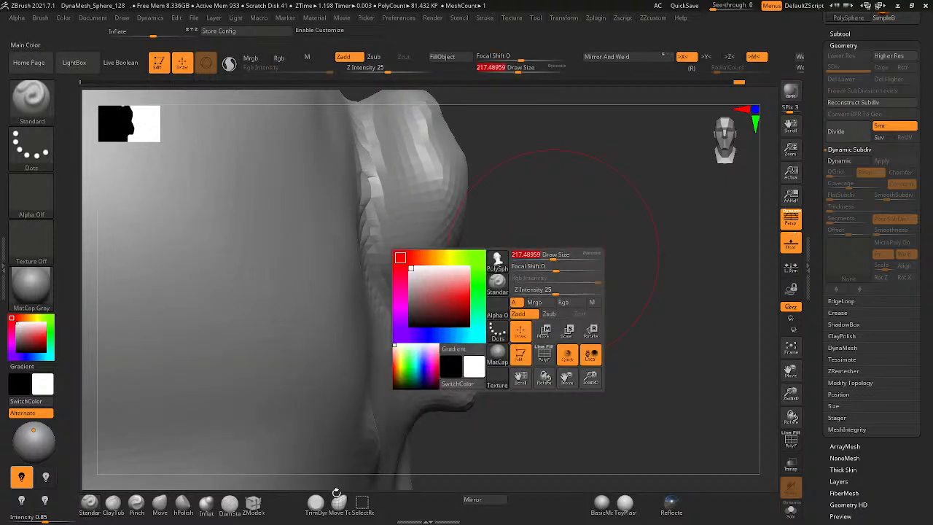
left_click(159, 503)
left_click_drag(491, 331, 442, 323)
left_click_drag(463, 195, 428, 173)
- Shift the rear of the ear's rim with the Move brush at a draw size of about 120
key("space")
mouse_move(554, 175)
left_mouse_down()
mouse_move(440, 172)
mouse_move(445, 164)
mouse_move(384, 198)
left_mouse_up()
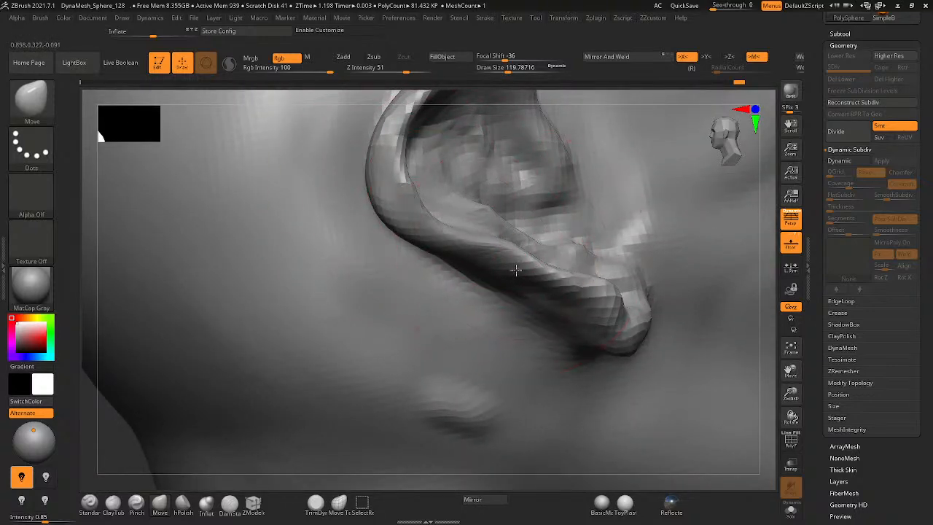
left_click_drag(516, 269, 469, 232)
right_click_drag(469, 231, 470, 157)
- Reshape the ear's lower edge and lobe with the Move brush
mouse_move(478, 287)
left_mouse_down()
mouse_move(496, 263)
mouse_move(520, 286)
left_mouse_up()
mouse_move(546, 315)
left_mouse_down()
mouse_move(576, 339)
mouse_move(562, 359)
mouse_move(591, 354)
mouse_move(587, 362)
left_mouse_up()
left_click_drag(660, 334, 660, 306)
left_click_drag(613, 362, 634, 332)
left_click_drag(510, 313, 526, 302)
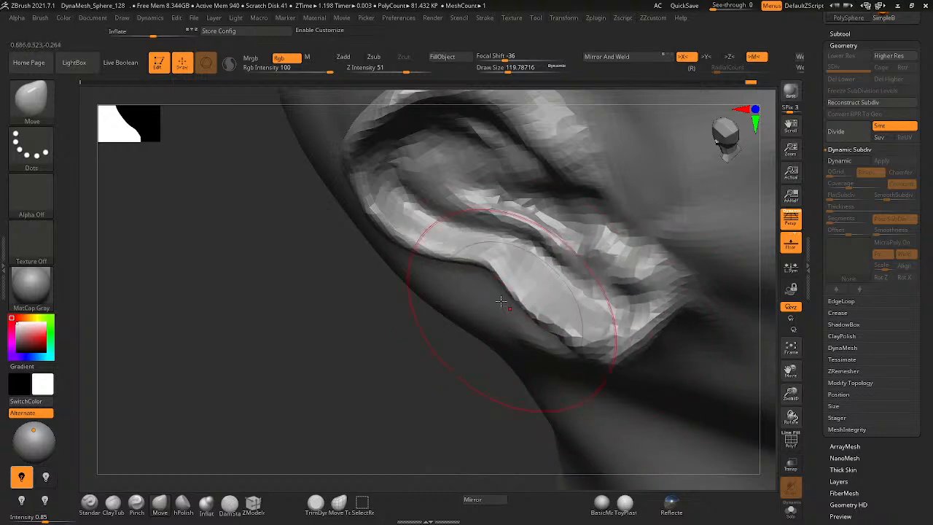
- Adjust the middle and upper parts of the ear's outer rim with the Move brush
left_click_drag(445, 237, 442, 225)
mouse_move(459, 172)
right_mouse_down()
mouse_move(529, 92)
mouse_move(565, 101)
right_mouse_up()
left_click_drag(421, 194, 429, 206)
mouse_move(429, 206)
right_mouse_down()
mouse_move(479, 211)
mouse_move(445, 166)
mouse_move(442, 114)
right_mouse_up()
right_click_drag(472, 217, 542, 197)
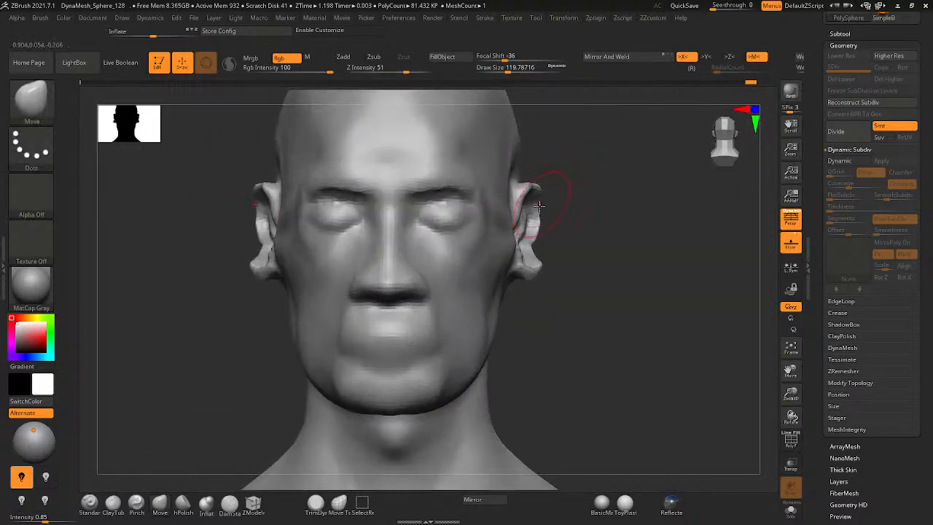
mouse_move(641, 204)
right_mouse_down()
mouse_move(551, 228)
mouse_move(585, 221)
mouse_move(601, 178)
mouse_move(664, 192)
right_mouse_up()
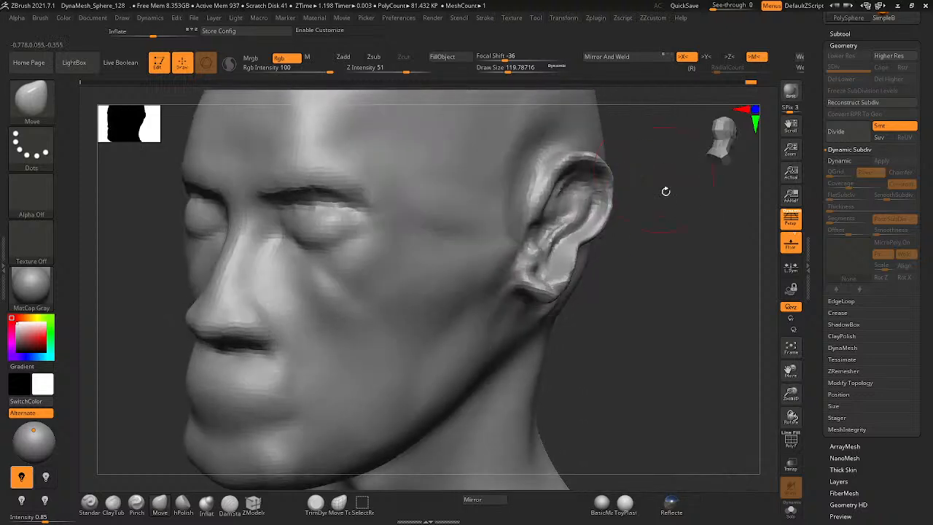
- Step back through the undo history to an earlier version of the ear
key("ctrl")
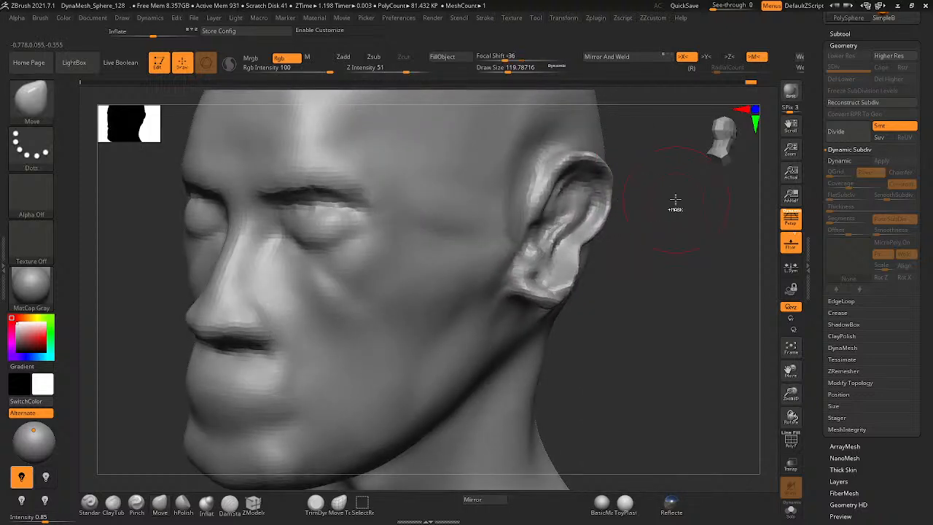
key("ctrl")
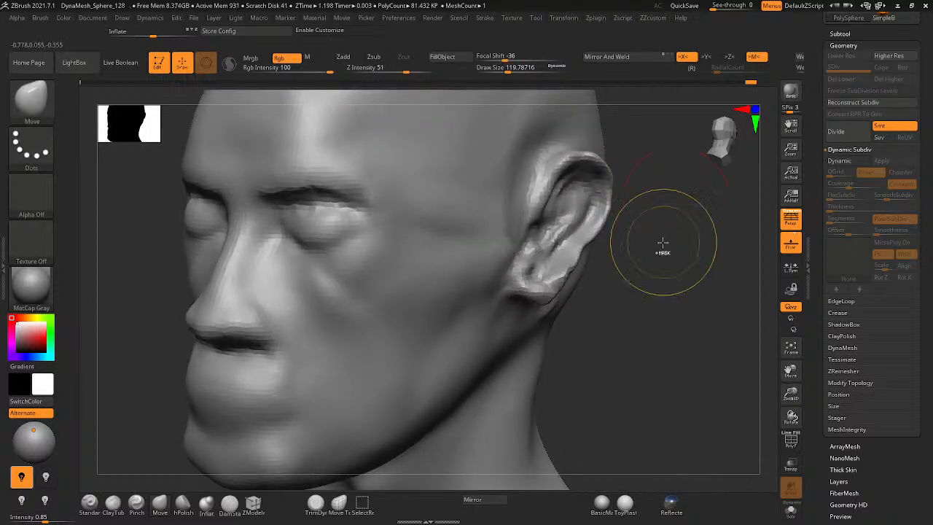
key("ctrl")
mouse_move(637, 214)
right_mouse_down()
mouse_move(562, 229)
mouse_move(614, 197)
right_mouse_up()
key("ctrl")
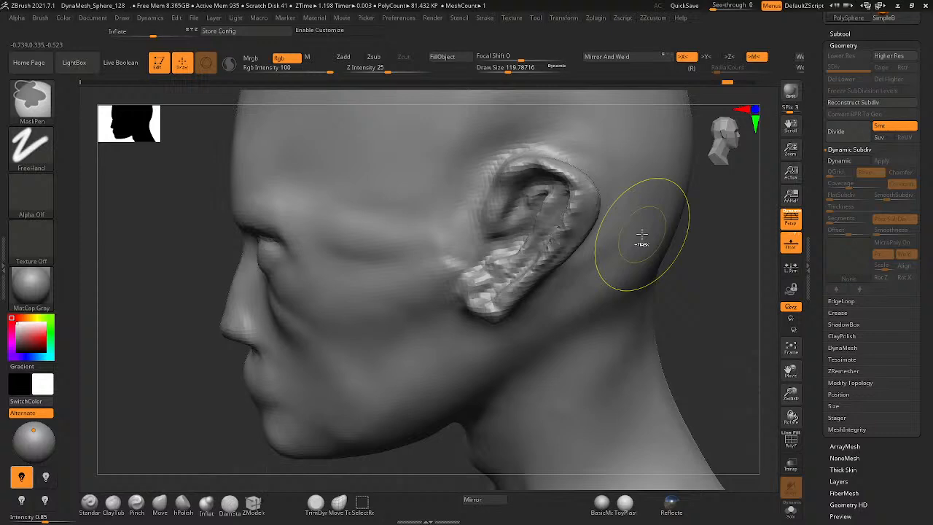
right_click_drag(573, 219, 618, 211)
mouse_move(550, 290)
right_mouse_down()
mouse_move(552, 308)
mouse_move(569, 308)
mouse_move(559, 303)
right_mouse_up()
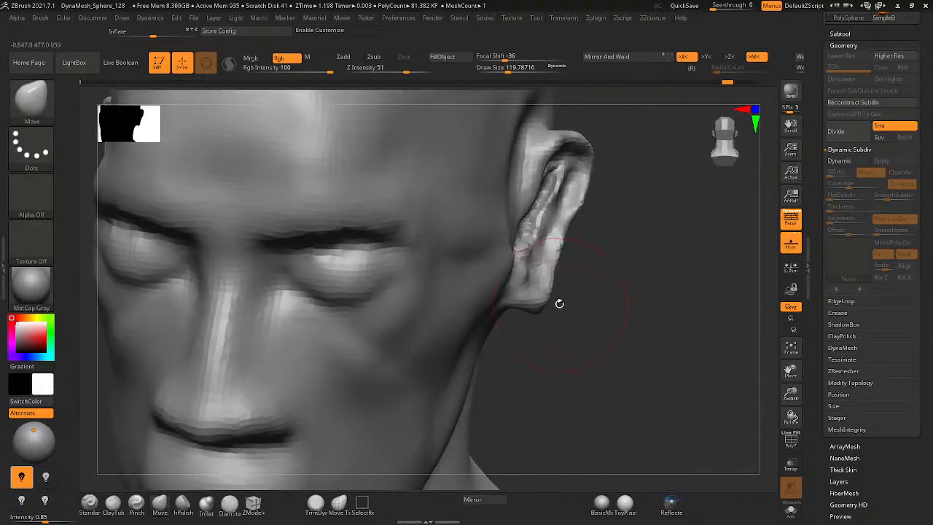
- Reshape the earlier ear's rim and lobe with the Move brush, accepting removal of the later undo history entries
left_click_drag(543, 294, 580, 170)
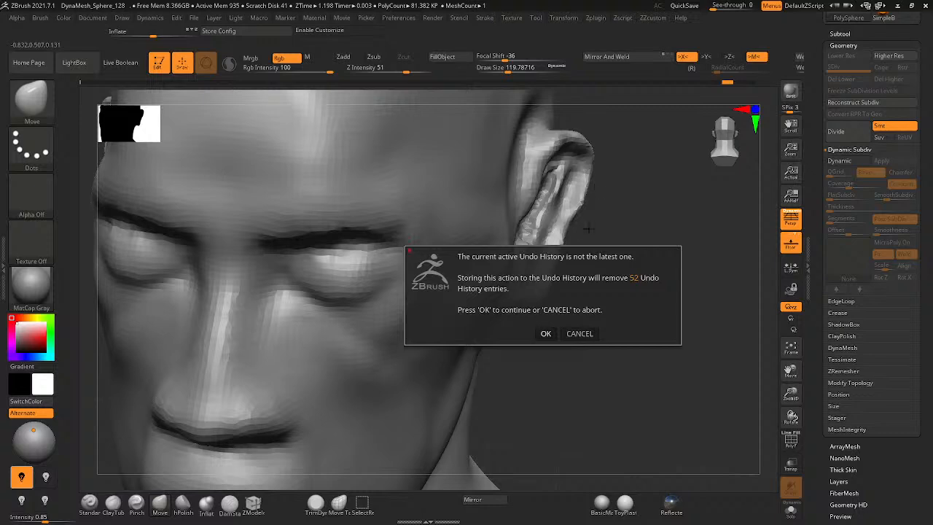
left_click(547, 333)
right_click_drag(547, 321, 546, 279)
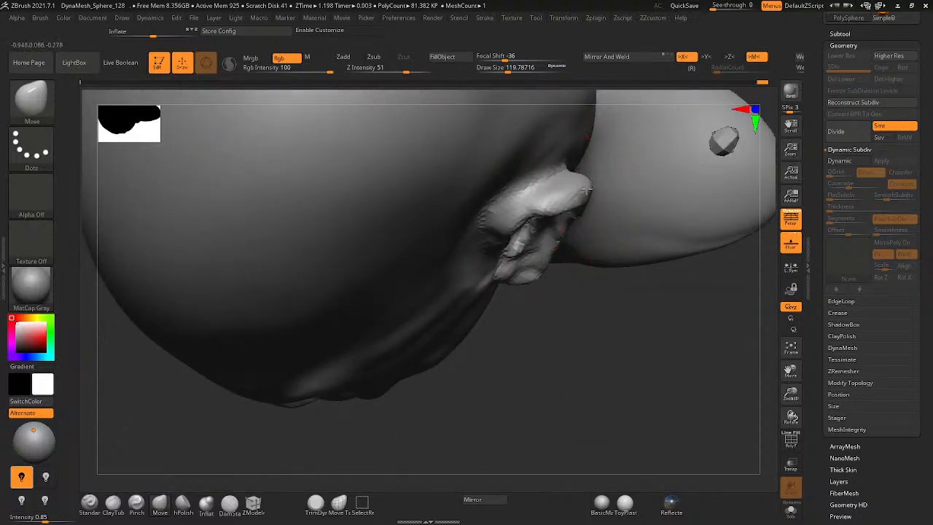
mouse_move(577, 180)
right_mouse_down()
mouse_move(590, 156)
mouse_move(570, 206)
mouse_move(586, 200)
mouse_move(604, 128)
right_mouse_up()
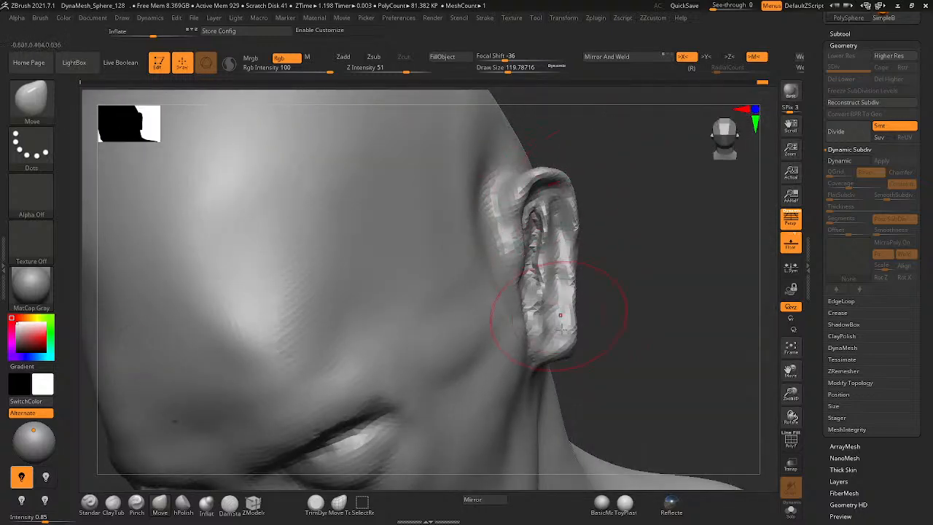
right_click_drag(593, 269, 553, 139)
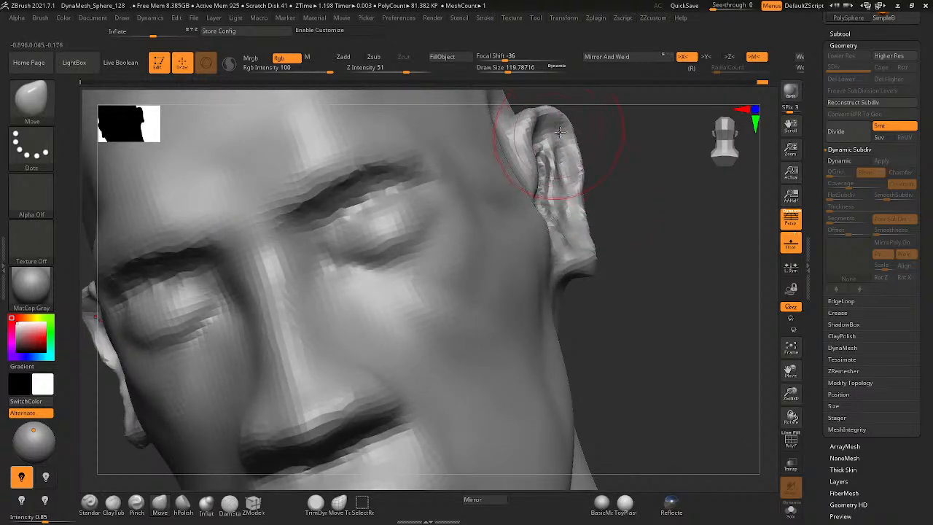
- Sculpt ridges along the inside of the ear's rim with the Standard brush at a draw size of about 35 and update the DynaMesh
key("space")
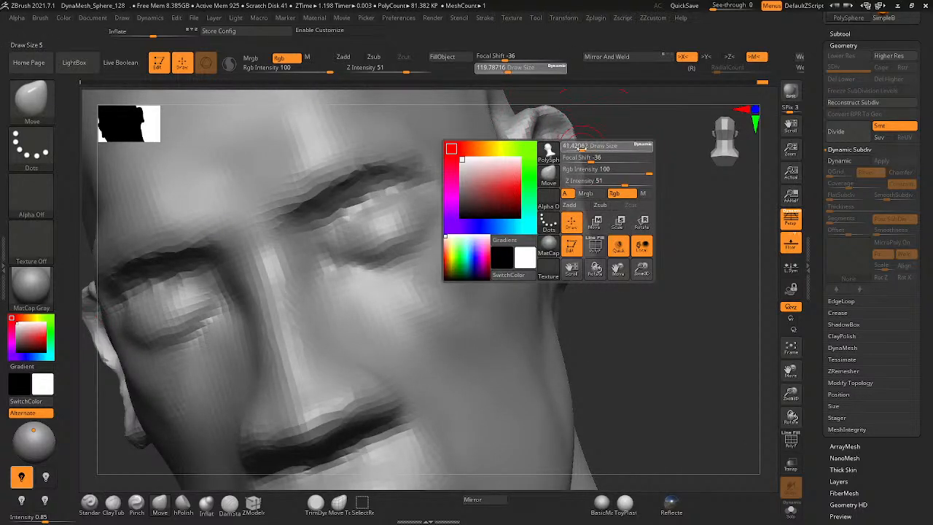
mouse_move(581, 147)
left_mouse_down()
mouse_move(570, 150)
mouse_move(575, 172)
left_mouse_up()
left_click(90, 506)
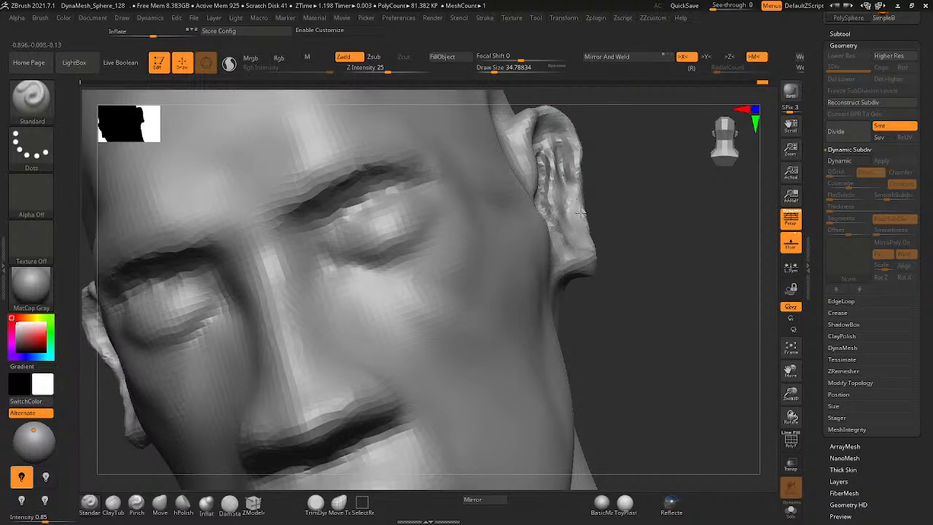
left_click_drag(592, 202, 574, 183)
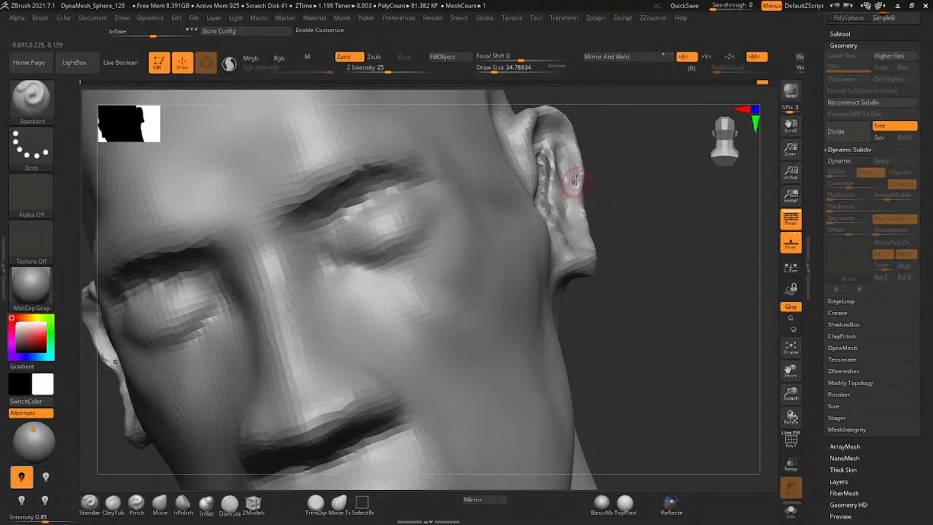
left_click_drag(585, 219, 589, 252)
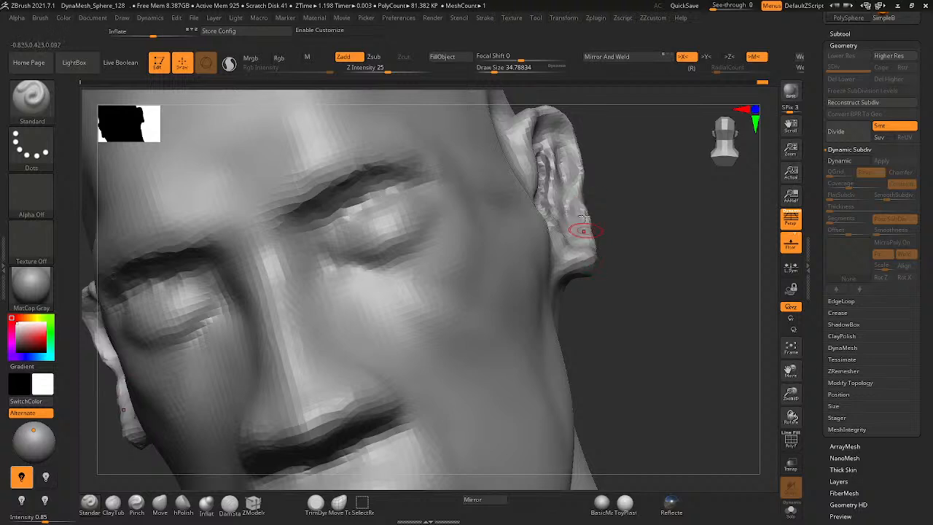
left_click_drag(575, 155, 586, 259)
key("ctrl+z")
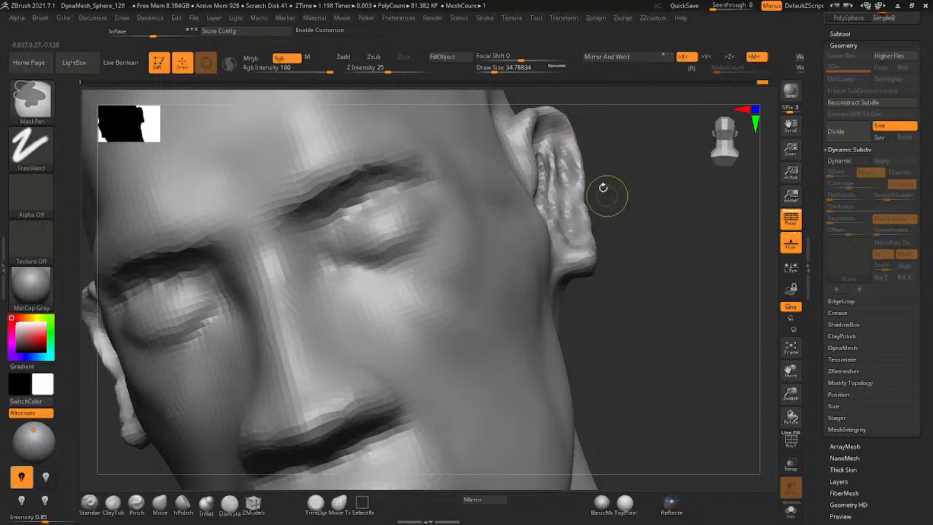
mouse_move(573, 151)
left_mouse_down()
mouse_move(576, 192)
mouse_move(580, 186)
left_mouse_up()
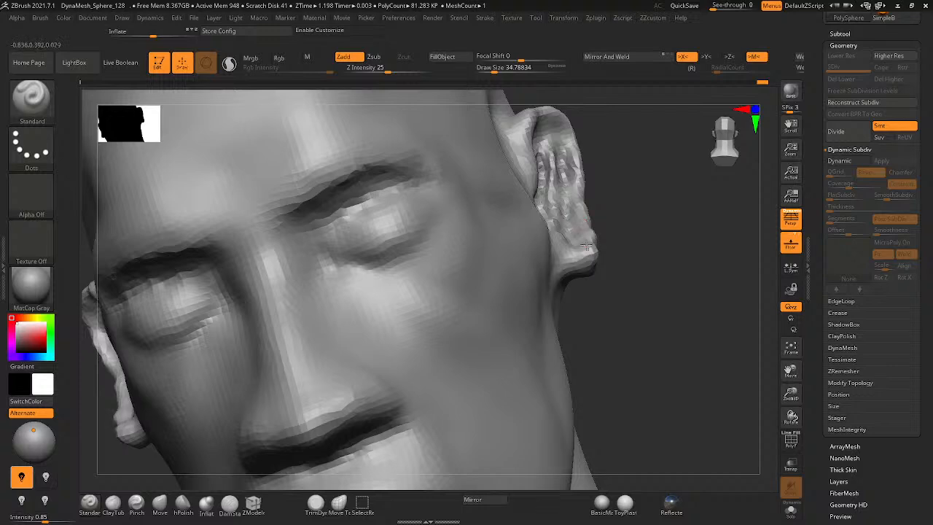
- Pull the ear's rear rim forward and adjust its outline with the Move brush at a draw size of about 158
right_click_drag(578, 264, 487, 250)
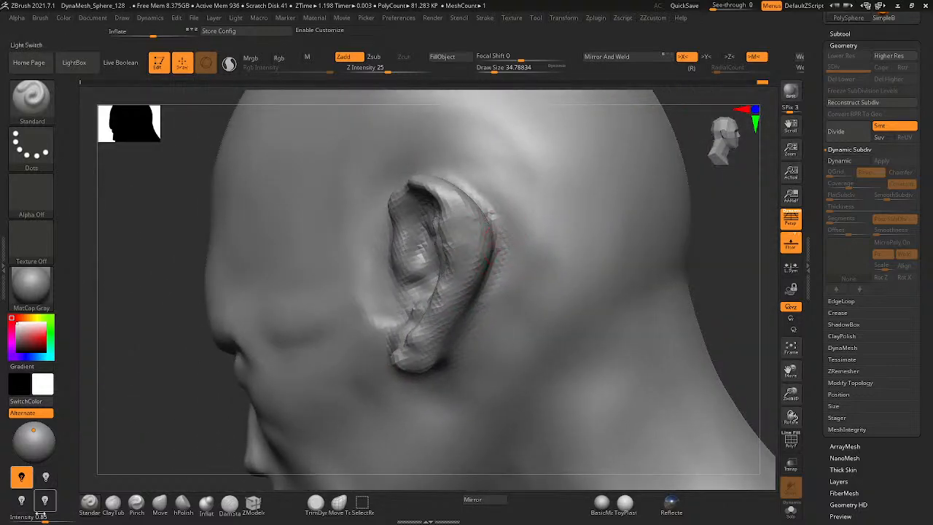
left_click(159, 504)
key("space")
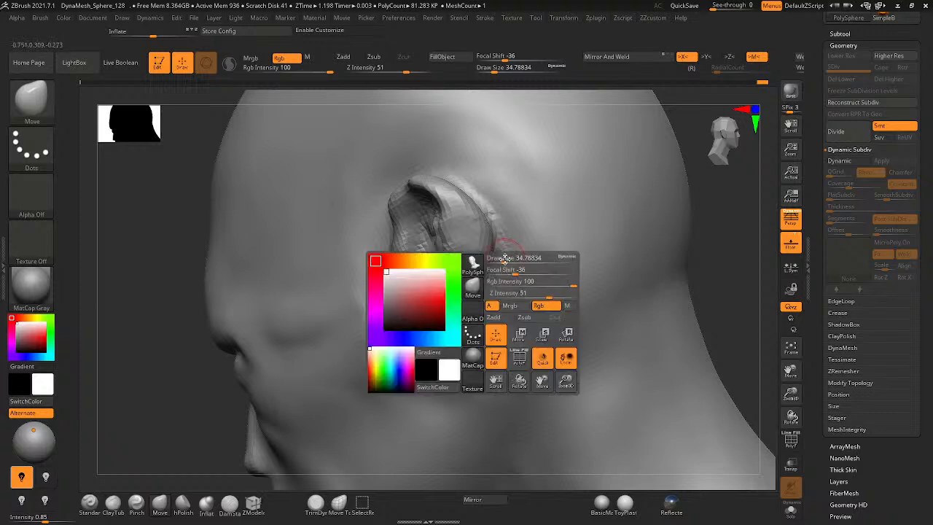
mouse_move(506, 259)
left_mouse_down()
mouse_move(522, 258)
mouse_move(437, 289)
left_mouse_up()
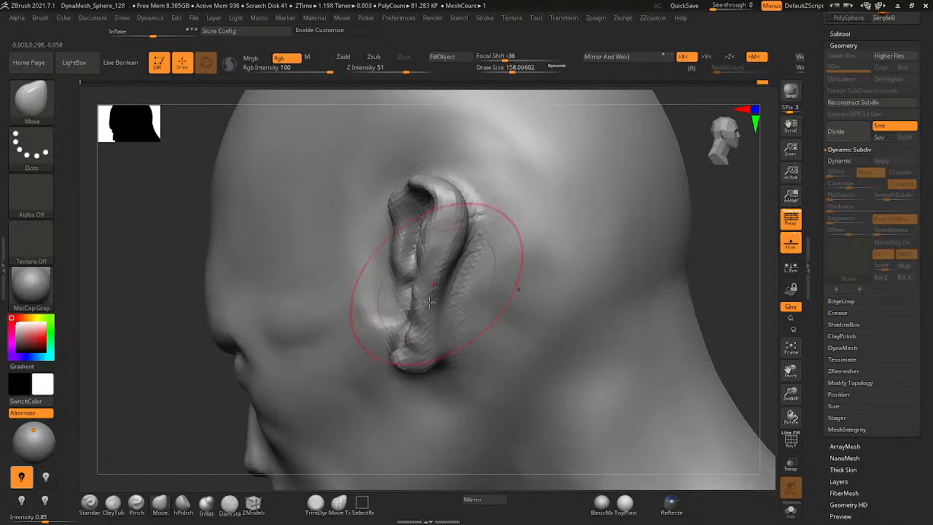
right_click_drag(437, 289, 402, 373)
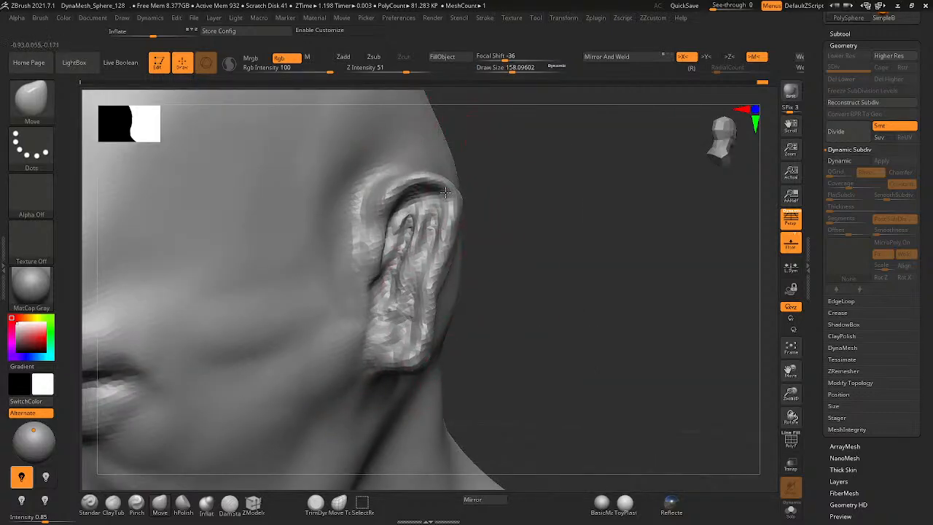
right_click_drag(446, 192, 492, 251)
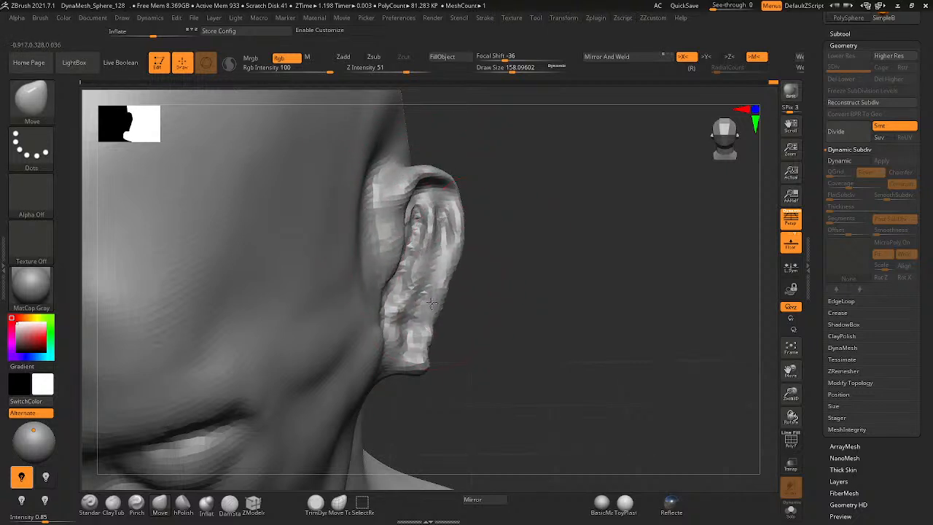
mouse_move(436, 302)
right_mouse_down()
mouse_move(441, 197)
mouse_move(404, 104)
mouse_move(431, 158)
mouse_move(422, 110)
mouse_move(403, 196)
mouse_move(300, 236)
mouse_move(460, 206)
mouse_move(342, 207)
mouse_move(440, 226)
mouse_move(546, 217)
right_mouse_up()
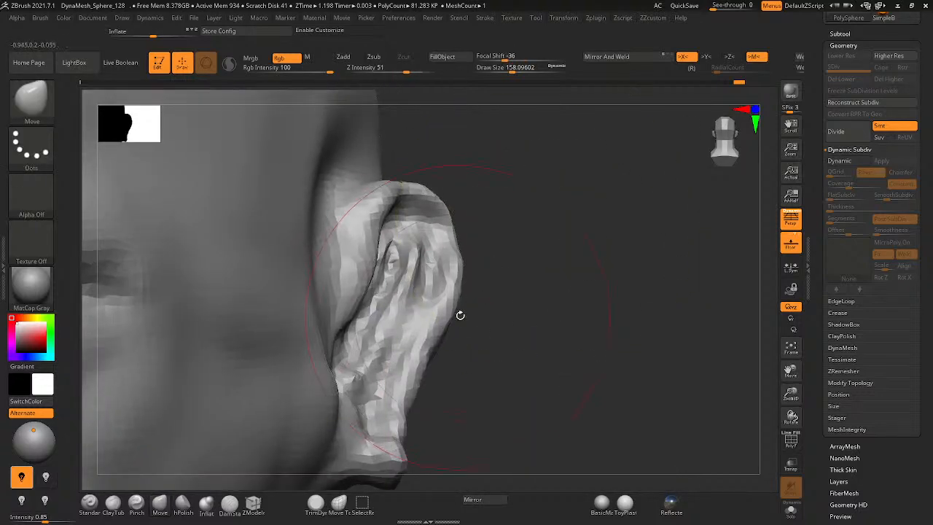
- Adjust the ear's lower edge and the back of the lobe with the Move brush
mouse_move(460, 317)
right_mouse_down("alt")
mouse_move(500, 194)
mouse_move(437, 241)
right_mouse_up("alt")
right_click_drag(404, 355, 302, 368)
mouse_move(457, 391)
left_mouse_down()
mouse_move(461, 359)
mouse_move(412, 394)
mouse_move(399, 422)
mouse_move(405, 394)
mouse_move(441, 417)
left_mouse_up()
mouse_move(442, 416)
right_mouse_down()
mouse_move(482, 460)
mouse_move(385, 423)
mouse_move(380, 409)
mouse_move(261, 342)
mouse_move(245, 340)
mouse_move(247, 357)
right_mouse_up()
left_click_drag(245, 334, 234, 341)
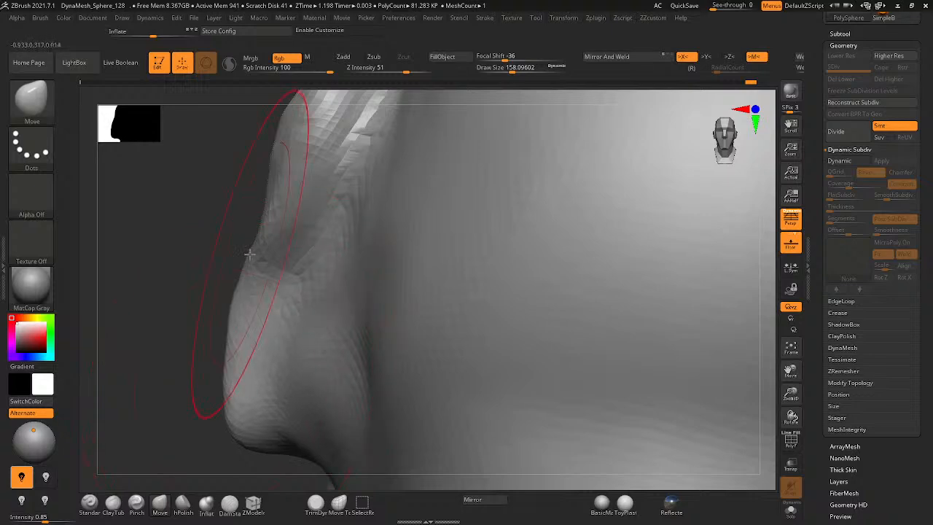
- Reshape the ear's rear edge and the underside of the lobe with the Move brush at a draw size of about 158
left_click_drag(250, 264, 283, 290)
mouse_move(284, 291)
right_mouse_down()
mouse_move(373, 361)
mouse_move(412, 302)
mouse_move(329, 317)
mouse_move(340, 336)
mouse_move(304, 390)
mouse_move(350, 366)
right_mouse_up()
mouse_move(350, 366)
left_mouse_down()
mouse_move(337, 328)
mouse_move(343, 296)
left_mouse_up()
mouse_move(343, 297)
right_mouse_down()
mouse_move(342, 315)
mouse_move(335, 312)
mouse_move(343, 321)
right_mouse_up()
left_click_drag(343, 322, 342, 335)
right_click_drag(343, 336, 362, 330)
- Build up the ridges on the ear's inner surface with the Standard brush at a draw size of about 9 and update the DynaMesh
key("space")
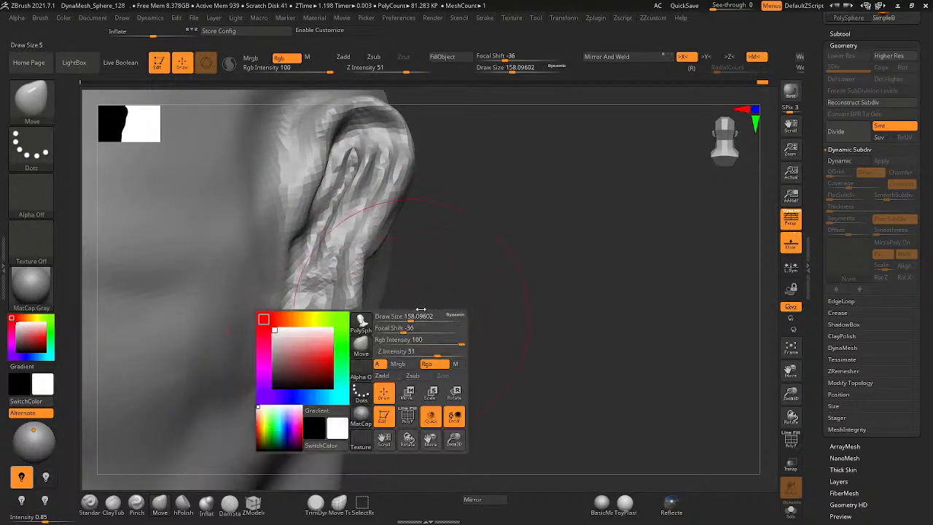
left_click_drag(417, 317, 384, 320)
left_click(113, 503)
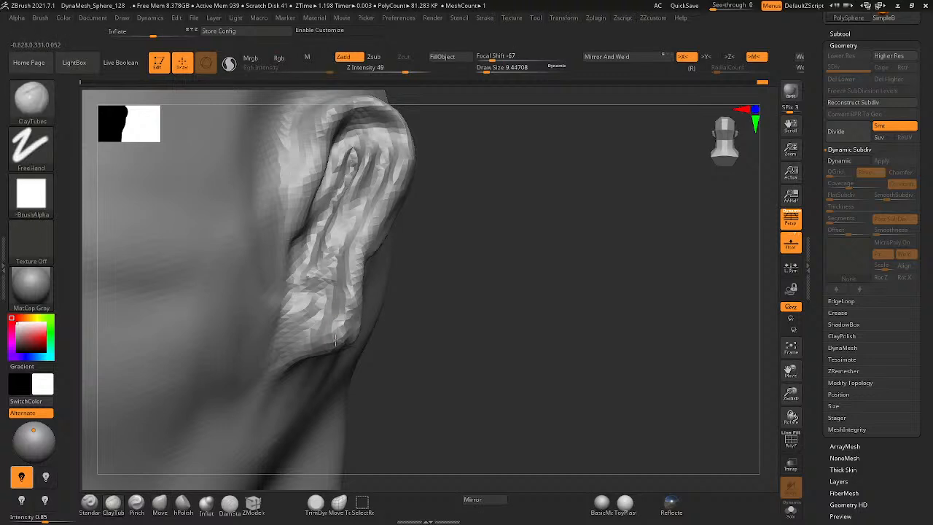
left_click(89, 503)
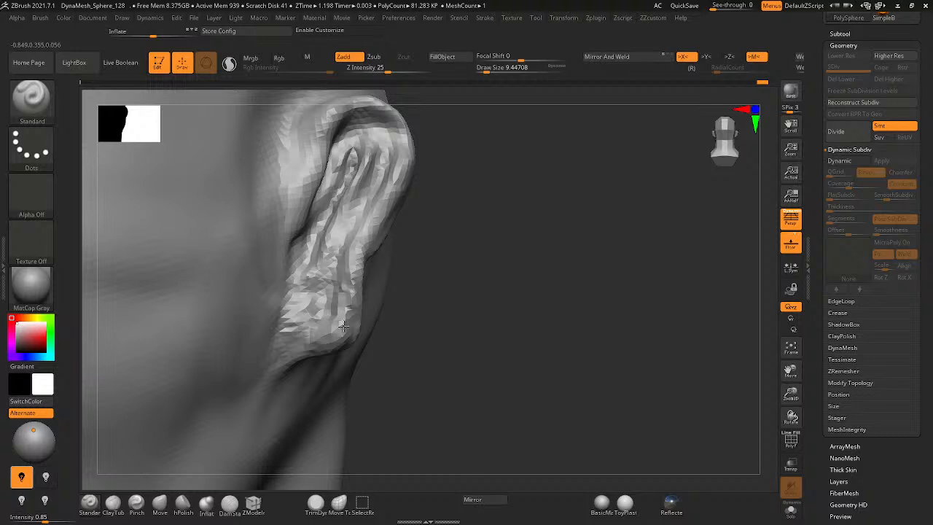
left_click_drag(592, 255, 498, 344, "ctrl")
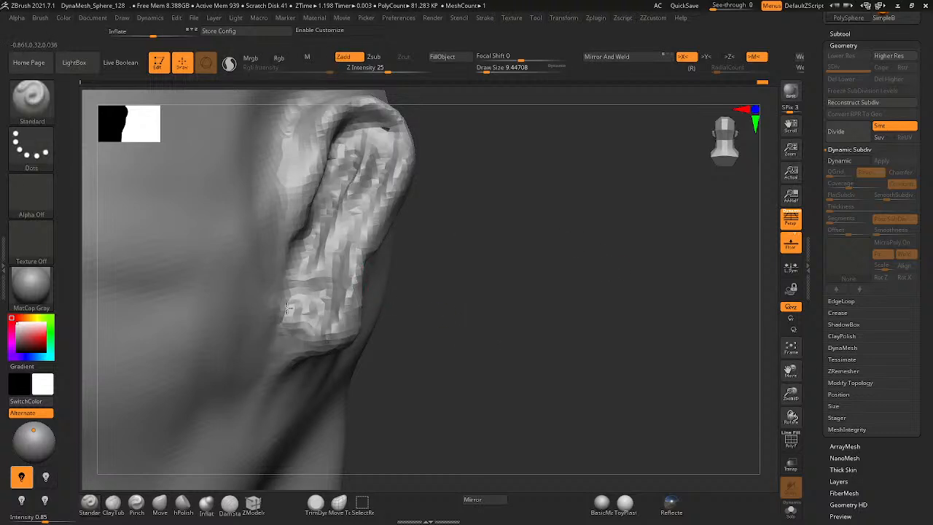
- Update the DynaMesh again and refine the ear's lower inner folds with the Standard brush at a draw size of about 12
key("space")
left_click_drag(514, 240, 506, 240)
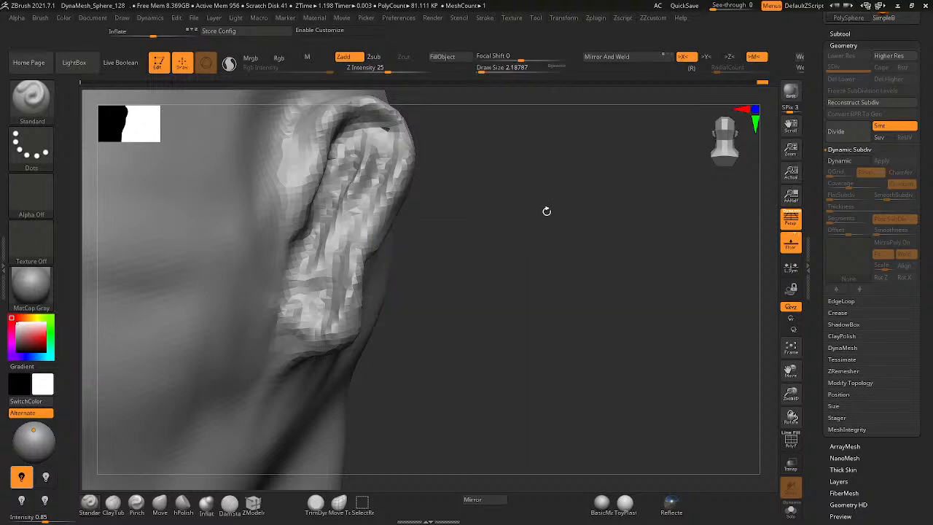
left_click_drag(545, 210, 537, 223, "ctrl")
key("space")
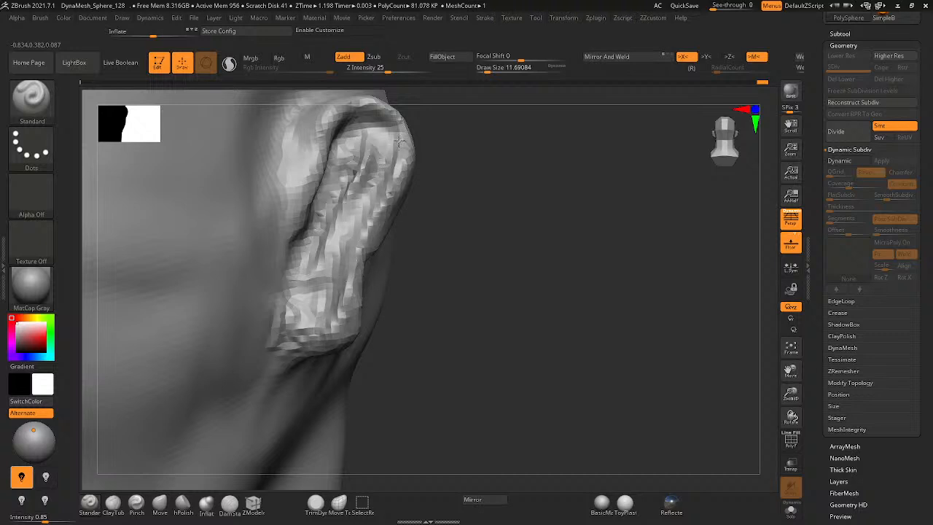
- Build up the front and bottom edge of the ear lobe with the Standard brush at a draw size of about 22
key("space")
left_click_drag(530, 227, 541, 228)
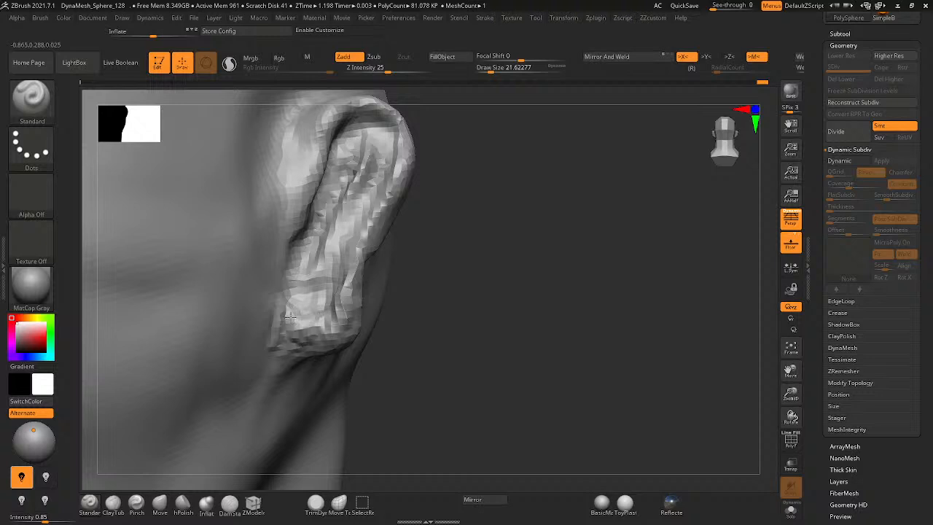
left_click_drag(272, 291, 288, 360)
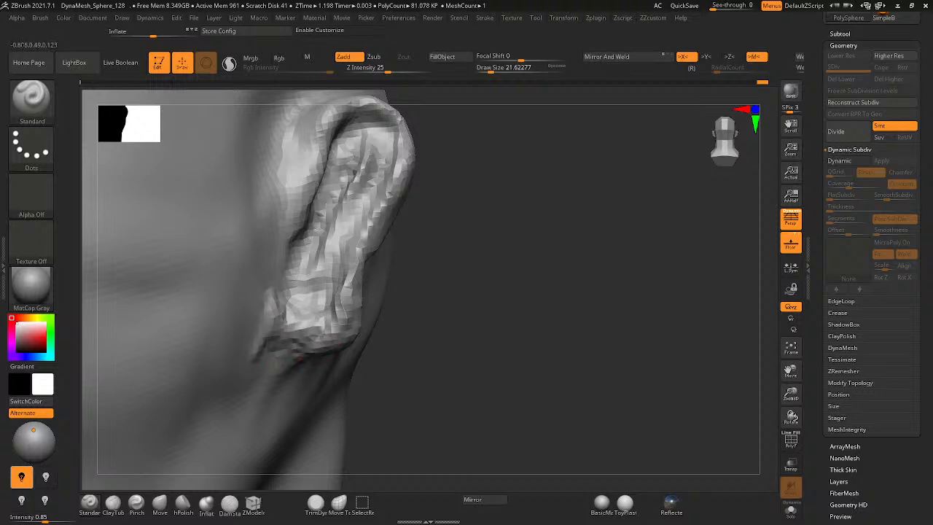
right_click_drag(328, 335, 275, 340)
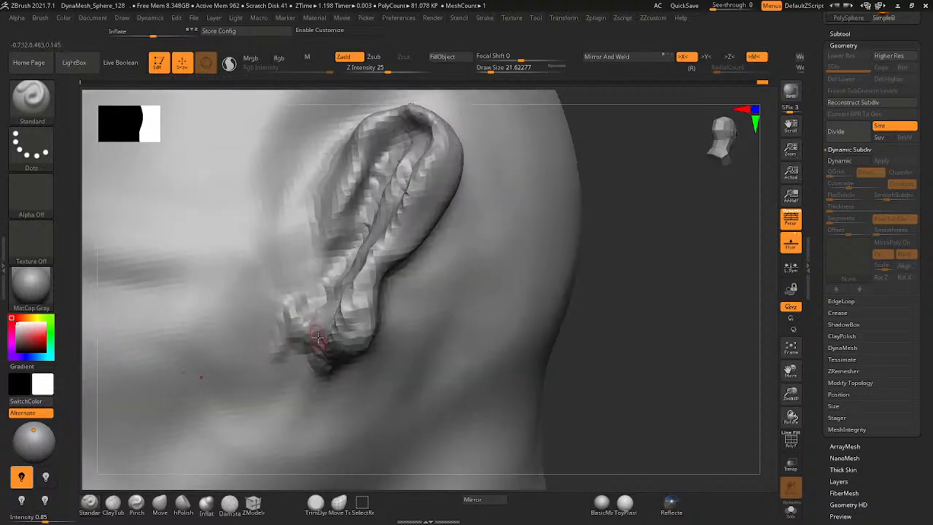
- Reshape the ear lobe's lower end with the Move brush at a draw size of about 65
left_click(183, 502)
right_click_drag(403, 253, 356, 323)
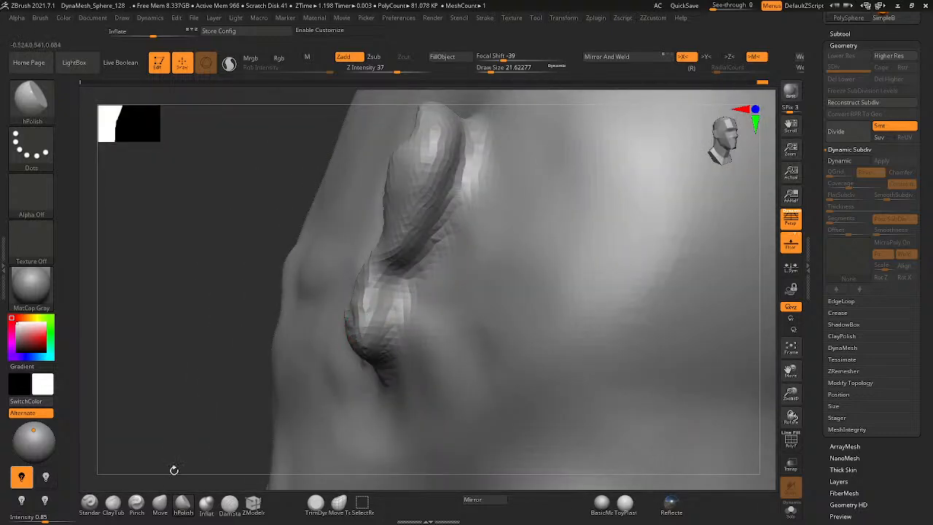
left_click(160, 504)
right_click_drag(307, 408, 401, 414)
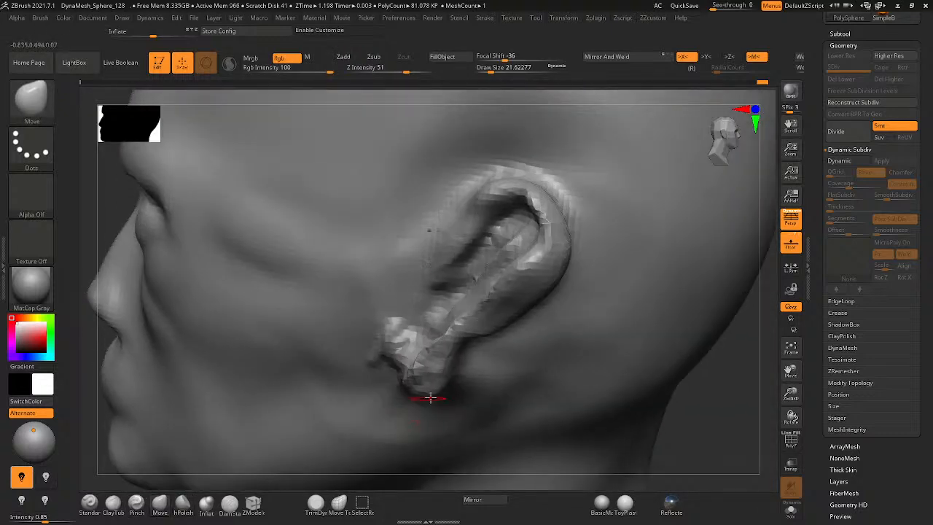
key("space")
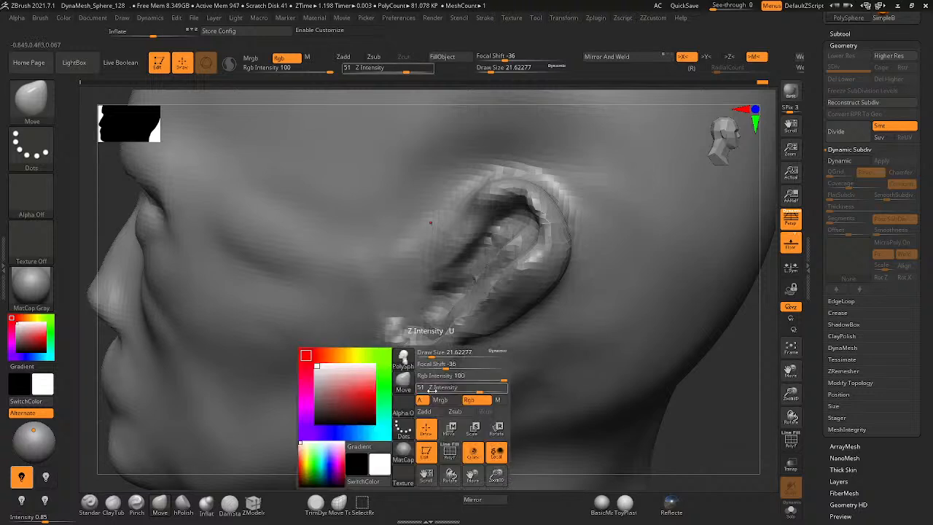
mouse_move(424, 356)
left_mouse_down()
mouse_move(441, 356)
mouse_move(423, 395)
left_mouse_up()
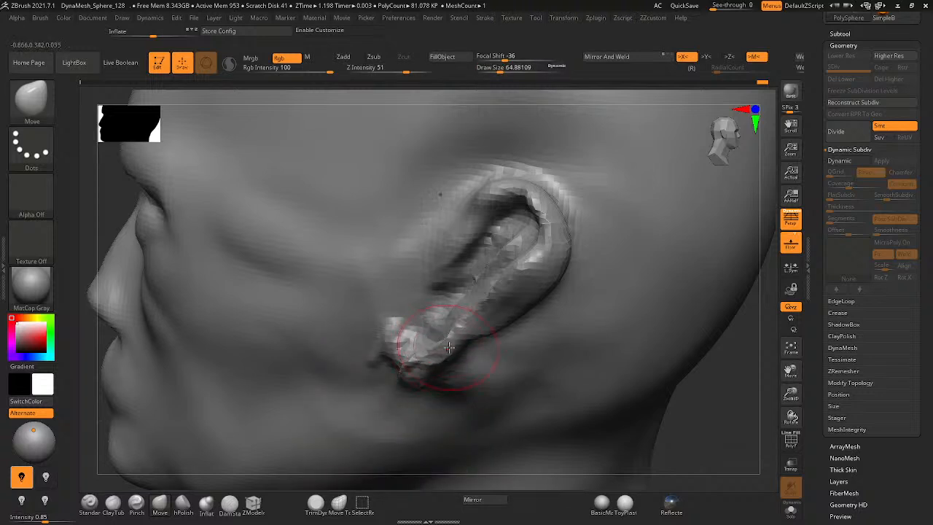
- Push the back surface of the upper ear inward behind the rim with the Move brush
mouse_move(483, 330)
right_mouse_down()
mouse_move(460, 326)
mouse_move(475, 338)
right_mouse_up()
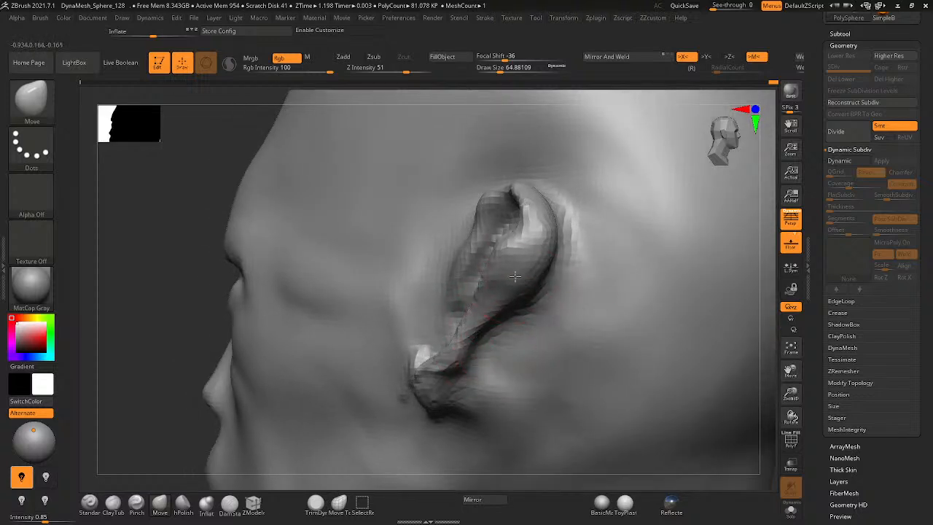
left_click_drag(536, 255, 514, 264)
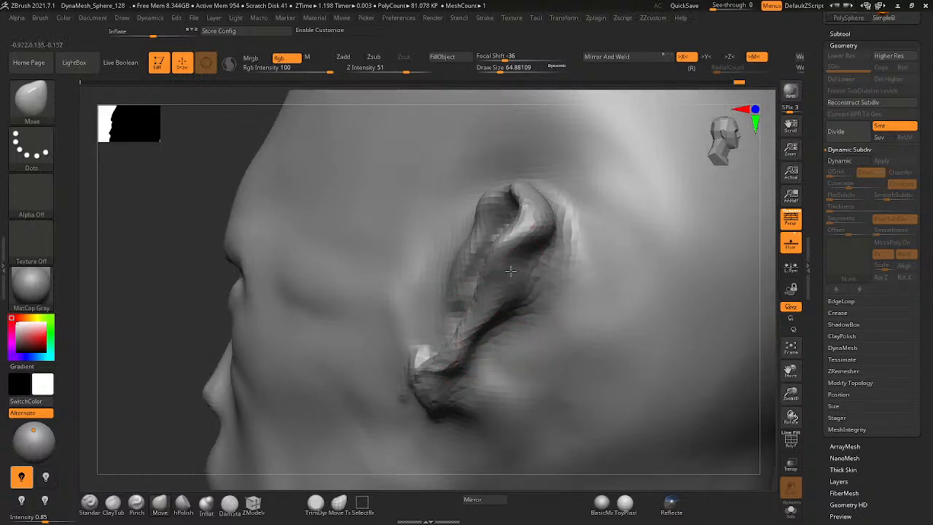
left_click_drag(537, 223, 523, 239)
mouse_move(490, 270)
right_mouse_down()
mouse_move(547, 265)
mouse_move(485, 258)
mouse_move(430, 277)
right_mouse_up()
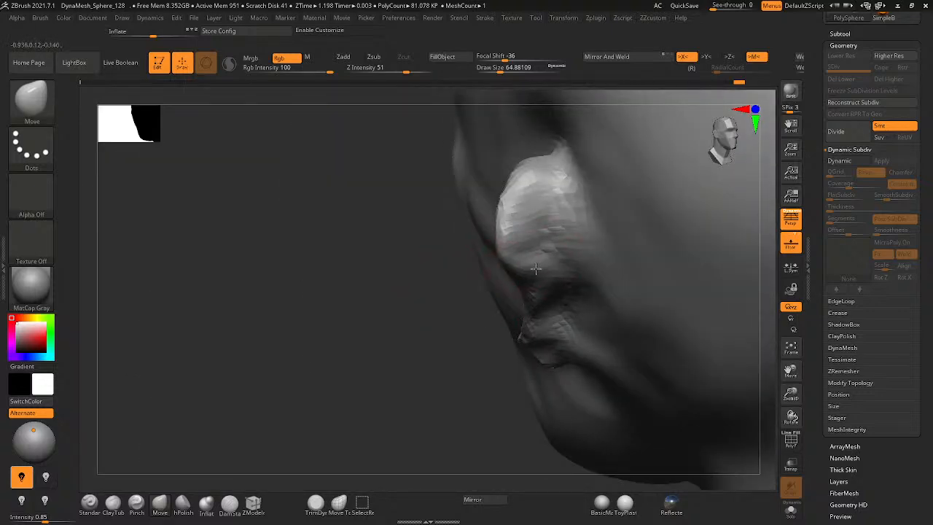
left_click_drag(539, 278, 546, 274)
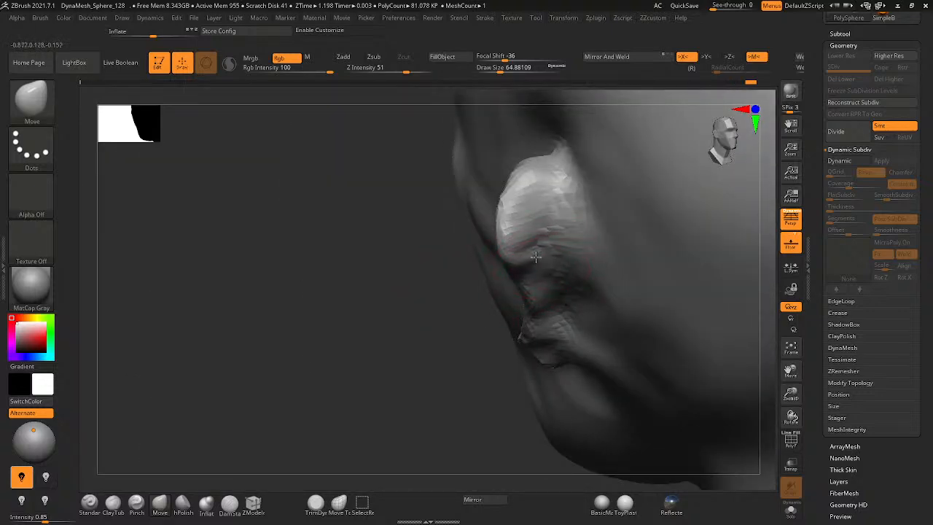
- Adjust the back of the ear where it meets the head and its protruding outer edge with the Move brush
right_click_drag(613, 213, 549, 329)
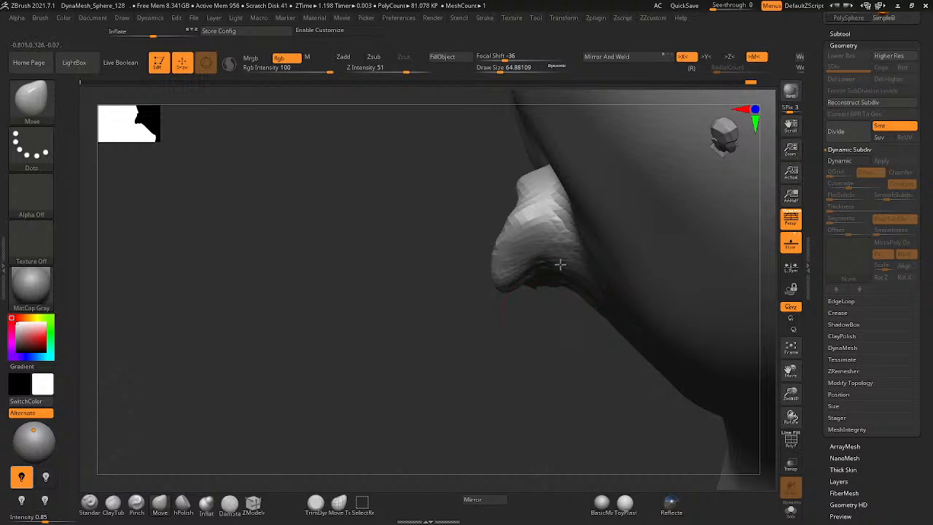
left_click_drag(558, 255, 543, 219)
mouse_move(546, 248)
right_mouse_down()
mouse_move(552, 289)
mouse_move(565, 268)
mouse_move(552, 183)
right_mouse_up()
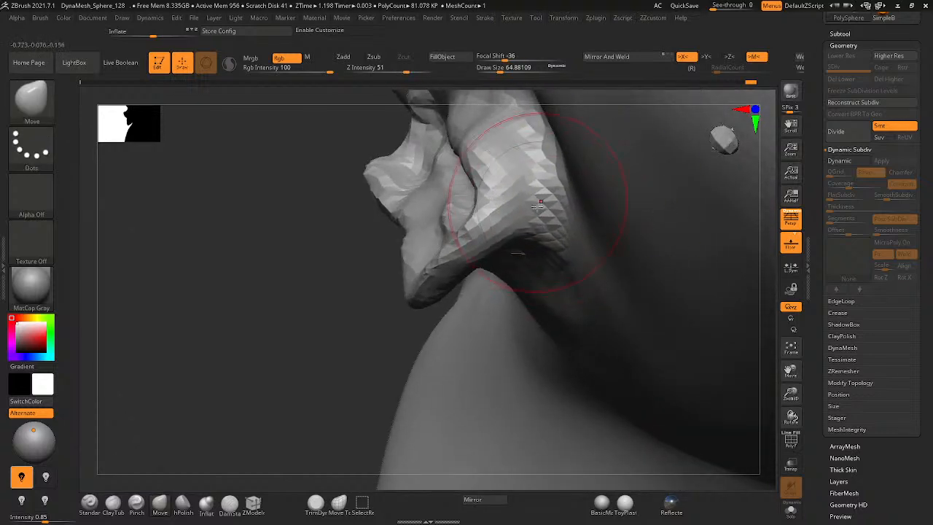
left_click_drag(537, 206, 513, 210)
mouse_move(422, 271)
right_mouse_down()
mouse_move(421, 304)
mouse_move(419, 284)
right_mouse_up()
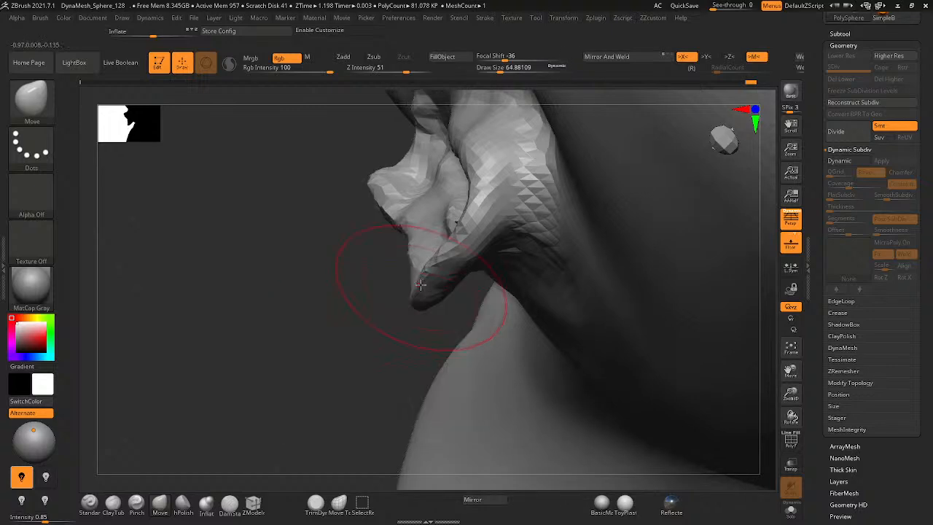
left_click_drag(433, 284, 448, 295)
mouse_move(446, 291)
right_mouse_down()
mouse_move(483, 293)
mouse_move(384, 231)
right_mouse_up()
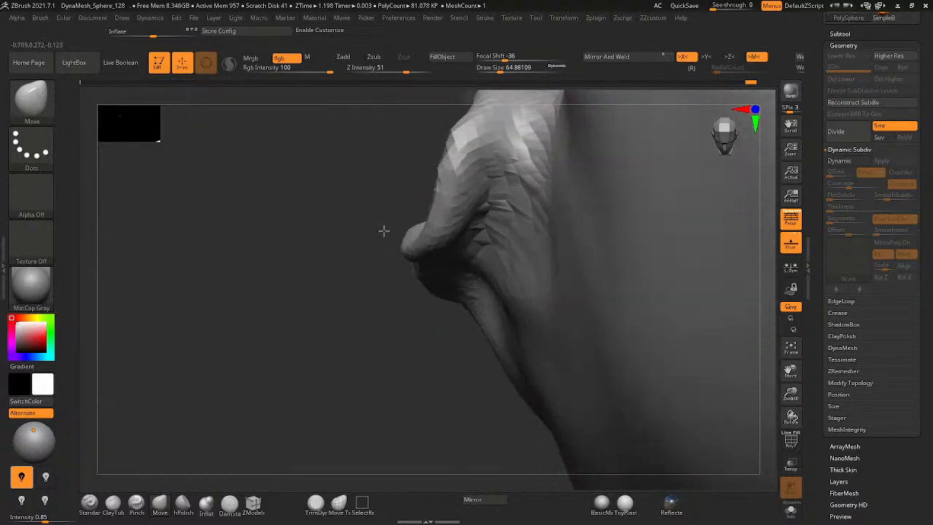
- Pull the ear's upper outer rim closer to the head with the Move brush
mouse_move(421, 259)
right_mouse_down()
mouse_move(378, 239)
mouse_move(387, 267)
mouse_move(450, 270)
mouse_move(436, 311)
right_mouse_up()
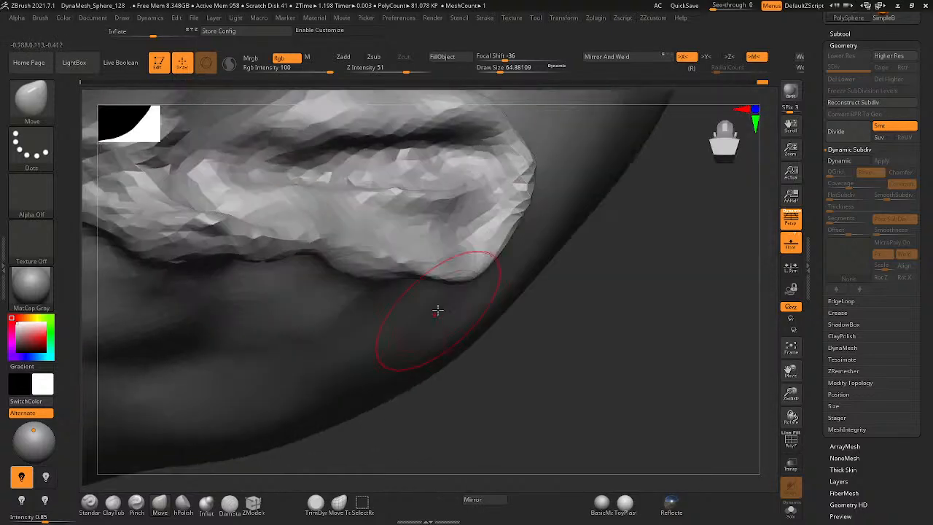
right_click_drag(467, 256, 535, 228)
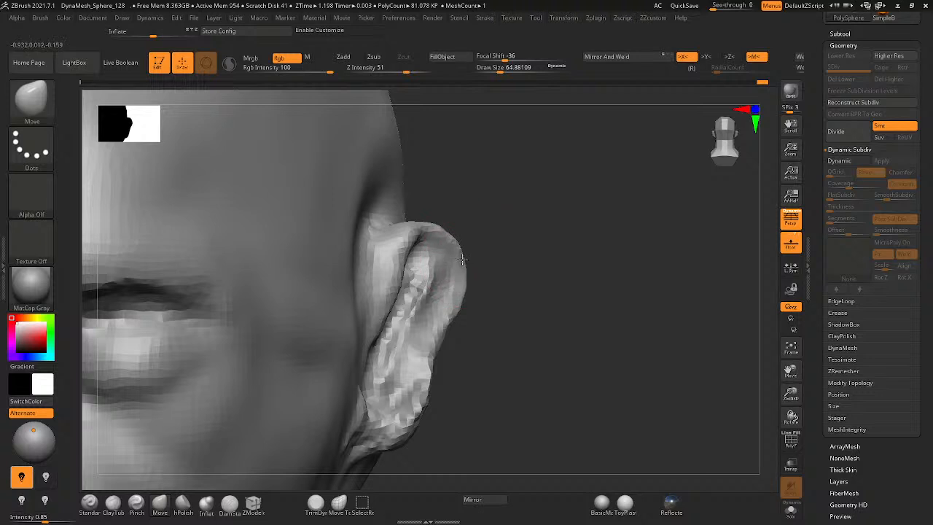
right_click_drag(461, 260, 459, 342)
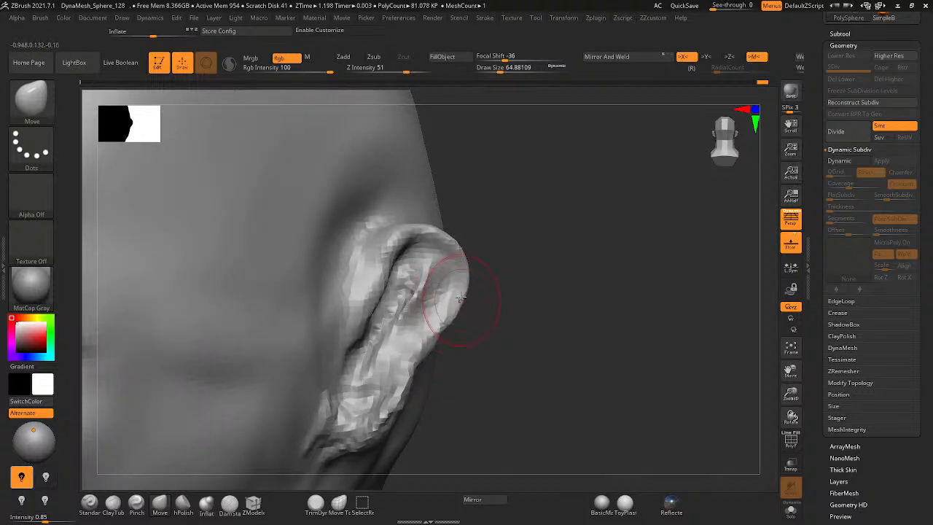
left_click_drag(455, 254, 449, 314)
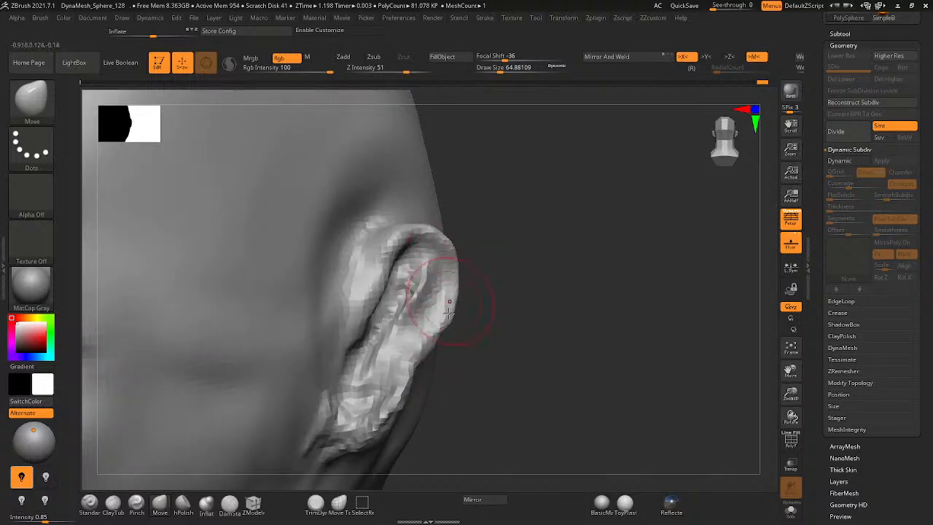
- Push the lower part of the ear's rear rim forward above the lobe with the Move brush
mouse_move(481, 325)
right_mouse_down()
mouse_move(423, 350)
mouse_move(442, 329)
mouse_move(396, 385)
right_mouse_up()
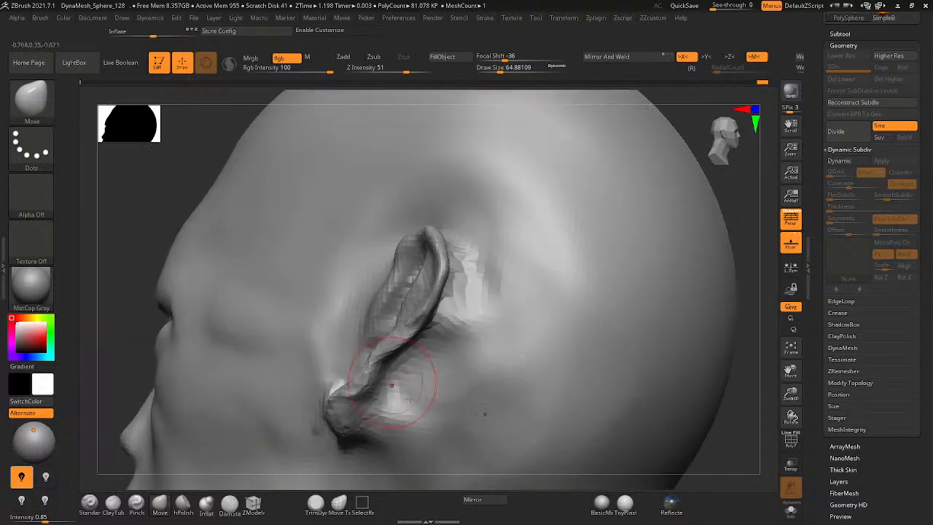
left_click_drag(368, 376, 358, 382)
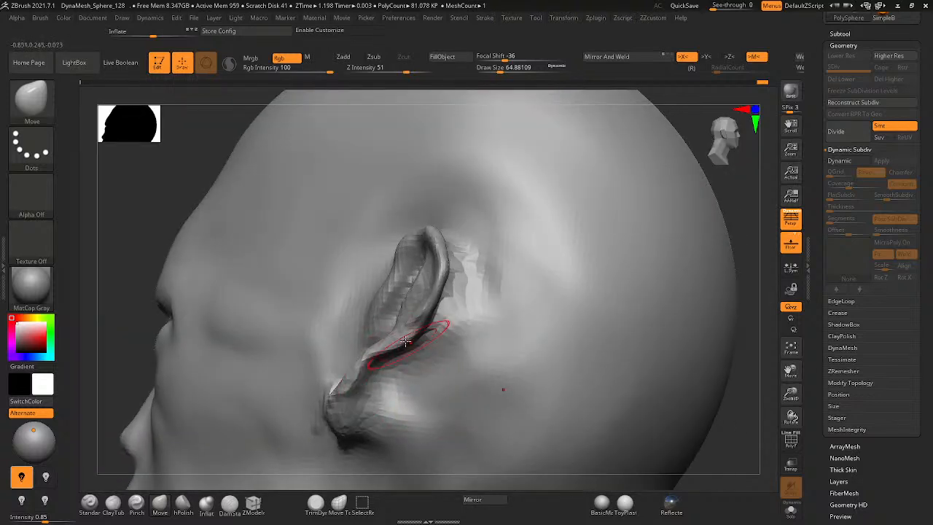
left_click_drag(401, 335, 392, 339)
- Reposition the lobe and join it to the ear's rear rim with the Move brush, undoing a stroke along the way
right_click_drag(364, 359, 313, 397)
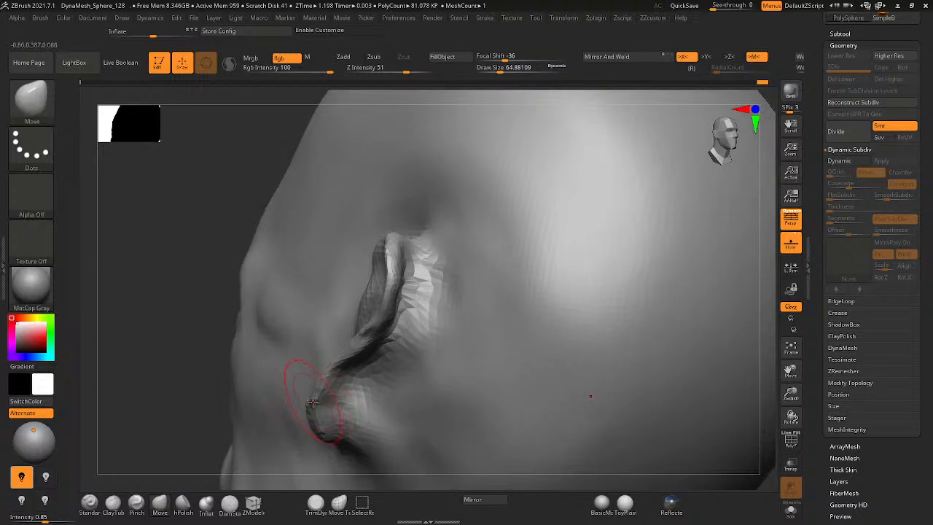
left_click_drag(318, 413, 334, 435)
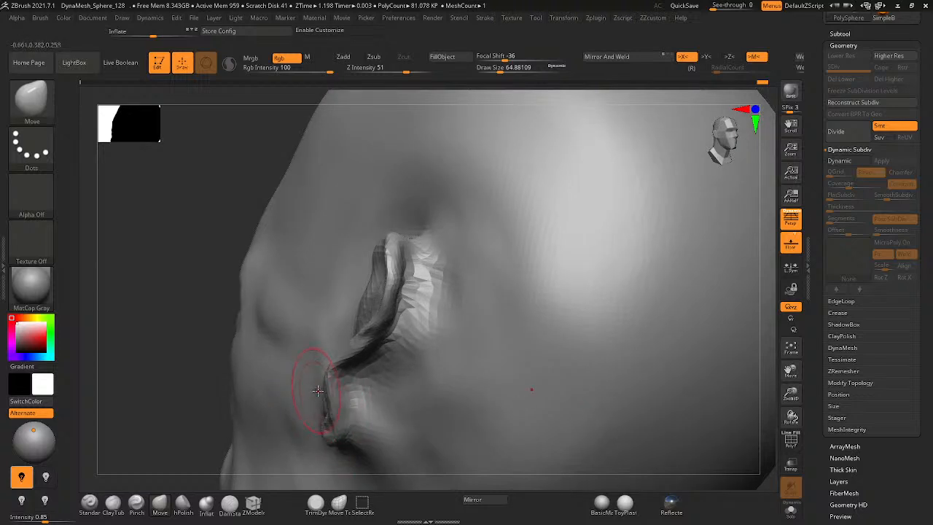
mouse_move(324, 376)
left_mouse_down()
mouse_move(342, 395)
mouse_move(341, 387)
left_mouse_up()
key("ctrl+z")
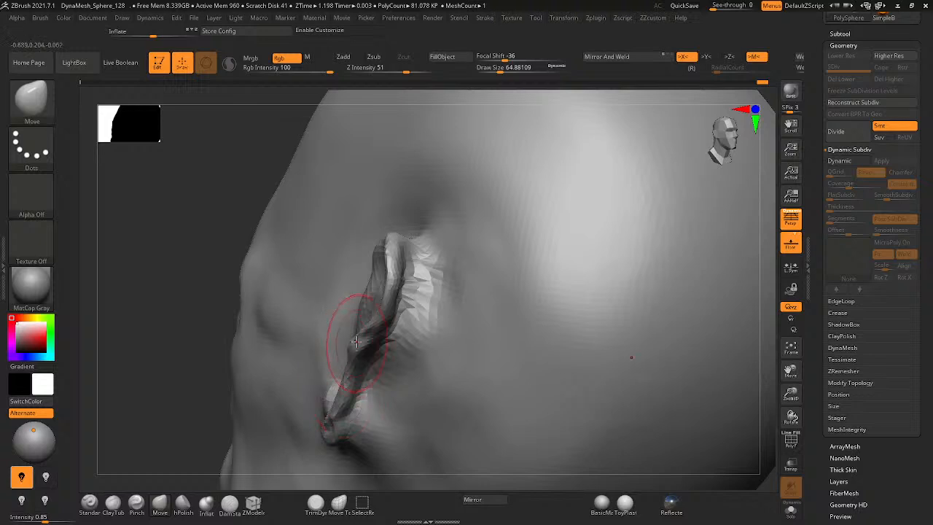
left_click_drag(357, 341, 358, 406)
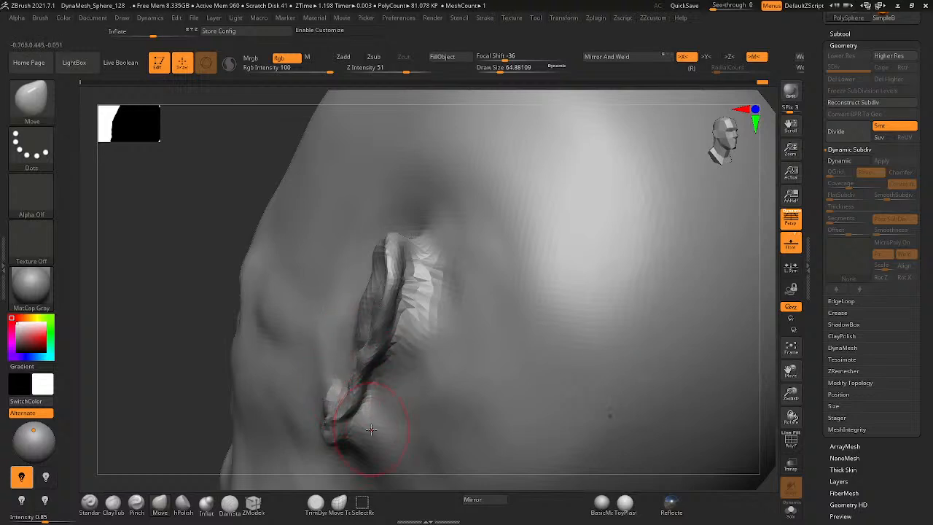
- Round out the ear lobe's outline and rear edge with the Move brush
mouse_move(368, 428)
right_mouse_down()
mouse_move(397, 410)
mouse_move(402, 320)
right_mouse_up()
right_click_drag(340, 347, 348, 347, "ctrl")
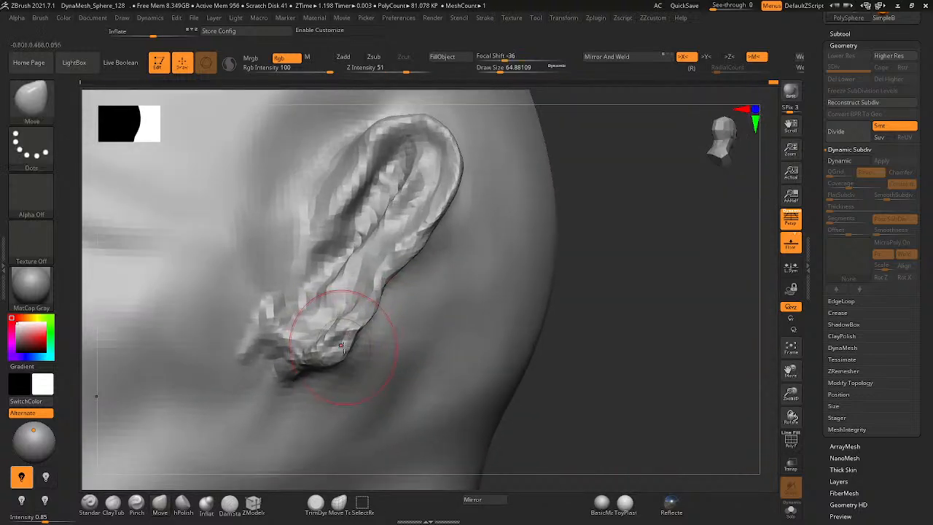
left_click_drag(348, 347, 359, 359)
right_click_drag(397, 362, 354, 365)
mouse_move(353, 365)
left_mouse_down()
mouse_move(363, 359)
mouse_move(361, 335)
left_mouse_up()
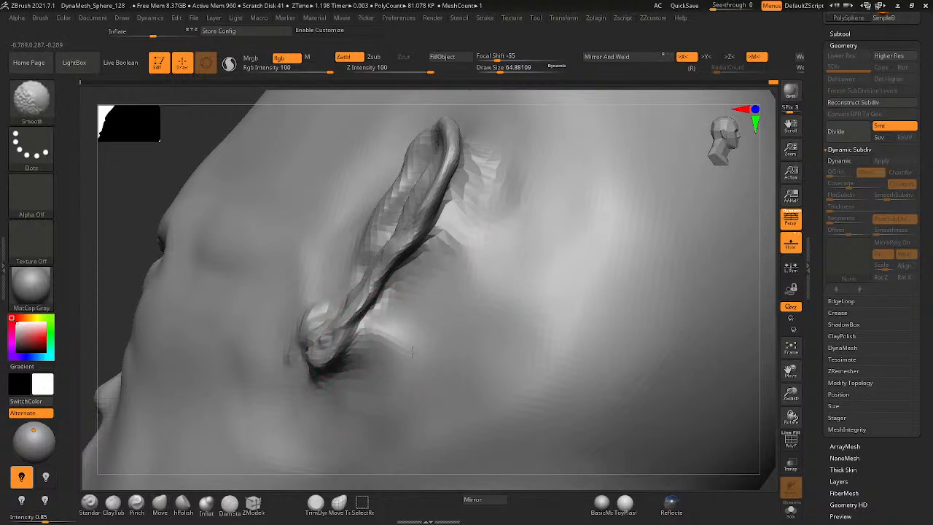
- Smooth the rough surface behind the ear and along its rear rim
left_click_drag(507, 250, 440, 230, "shift")
mouse_move(406, 437)
right_mouse_down()
mouse_move(387, 398)
mouse_move(395, 382)
right_mouse_up()
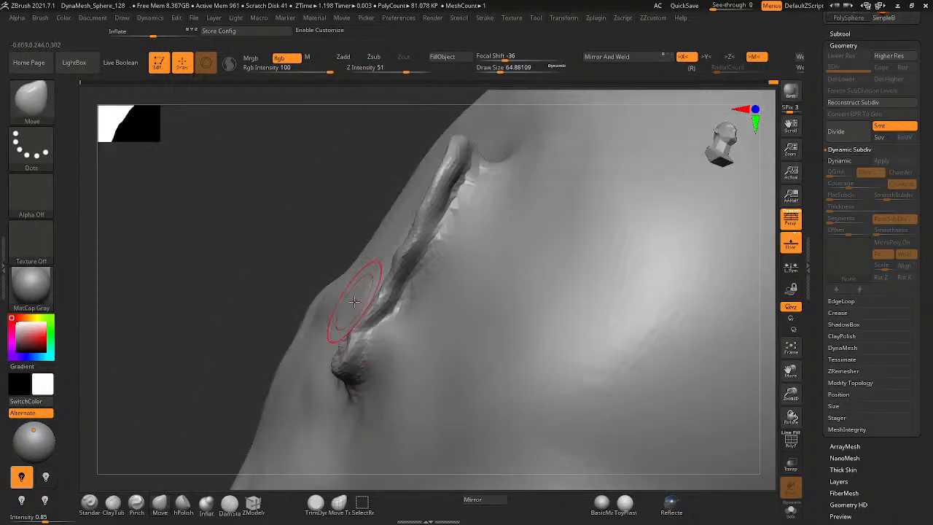
right_click_drag(354, 302, 369, 210)
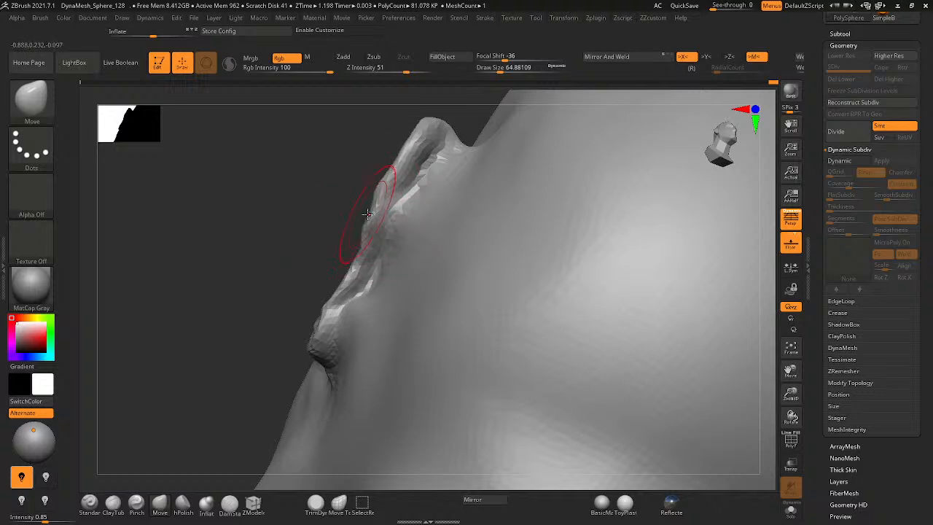
- Undo the last strokes on the ear's rear rim and reshape the ear's upper rim with the Move brush, undoing a stroke at the temple
key("ctrl+z")
key("ctrl+z")
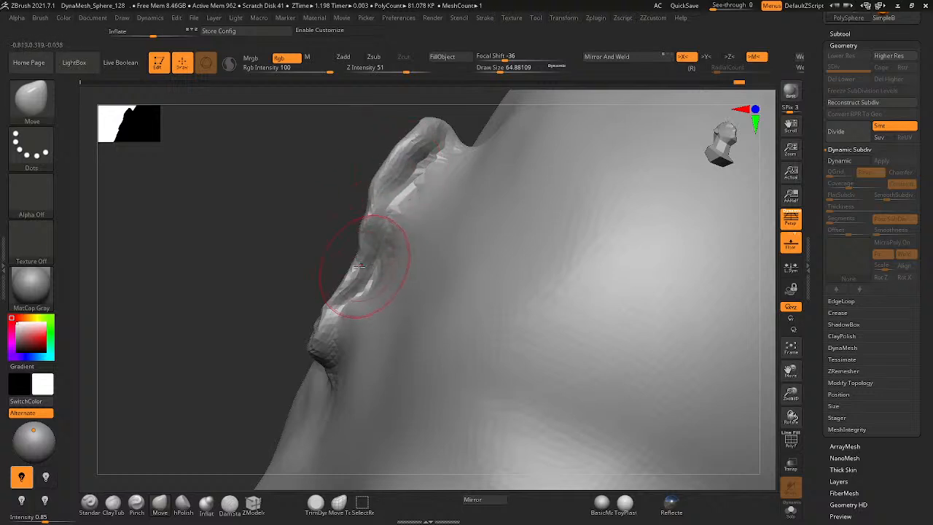
mouse_move(356, 267)
right_mouse_down()
mouse_move(358, 400)
mouse_move(367, 363)
mouse_move(412, 354)
mouse_move(244, 360)
mouse_move(466, 329)
mouse_move(424, 348)
mouse_move(418, 358)
mouse_move(431, 364)
mouse_move(407, 360)
mouse_move(421, 358)
mouse_move(503, 260)
mouse_move(430, 291)
mouse_move(437, 328)
right_mouse_up()
mouse_move(510, 239)
left_mouse_down()
mouse_move(468, 242)
mouse_move(483, 256)
mouse_move(474, 252)
left_mouse_up()
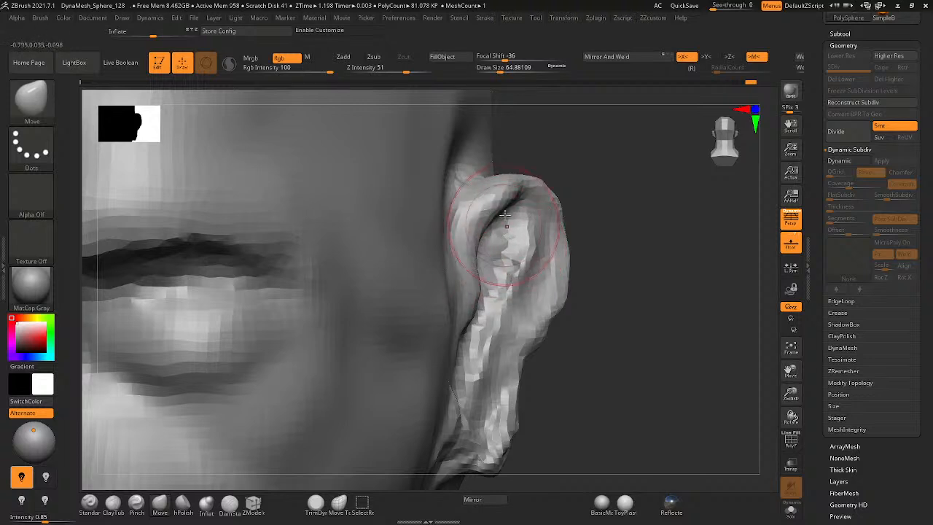
left_click_drag(540, 188, 499, 223)
right_click_drag(442, 157, 458, 140)
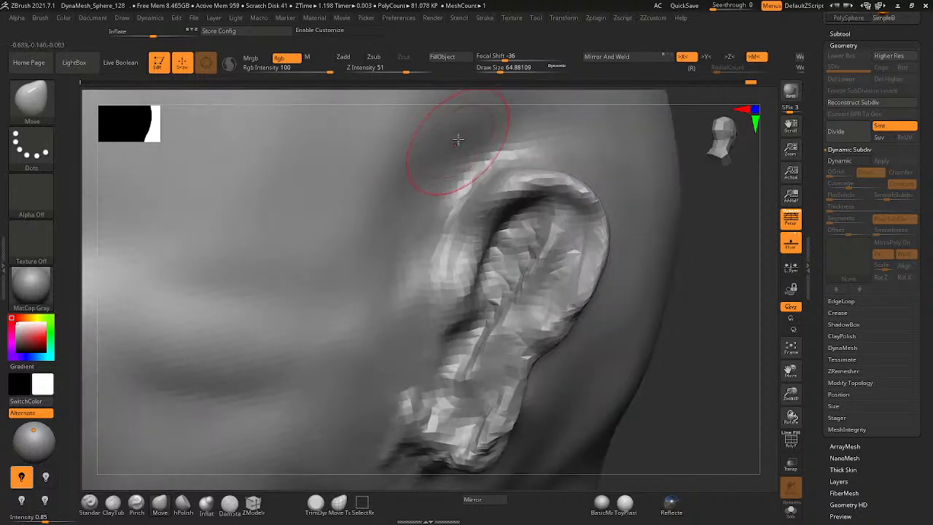
mouse_move(459, 139)
left_mouse_down()
mouse_move(396, 208)
mouse_move(422, 178)
left_mouse_up()
key("ctrl+z")
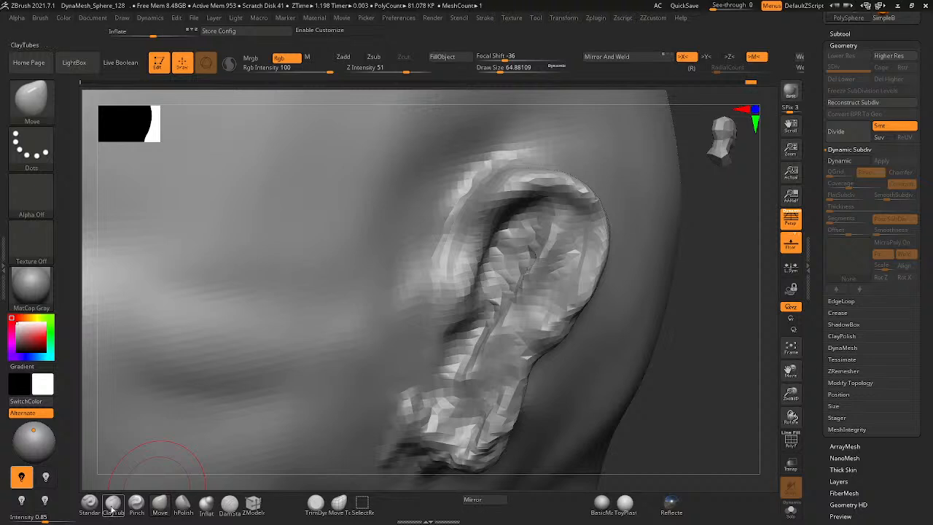
- Build up the temple in front of and above the ear with ClayTubes strokes
left_click(113, 504)
mouse_move(437, 105)
left_mouse_down()
mouse_move(460, 123)
mouse_move(430, 171)
mouse_move(486, 140)
left_mouse_up()
mouse_move(402, 180)
left_mouse_down()
mouse_move(445, 142)
mouse_move(355, 260)
mouse_move(381, 278)
mouse_move(406, 195)
left_mouse_up()
right_click_drag(446, 177, 457, 187)
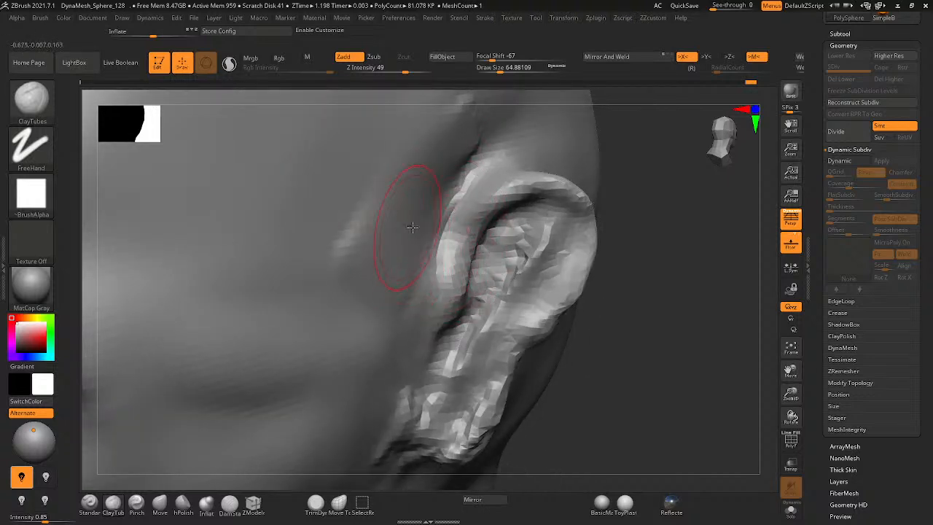
- Fill in the front edge of the ear where it meets the head with ClayTubes at draw size 28.75 and smooth it
key("space")
left_click_drag(413, 228, 439, 300)
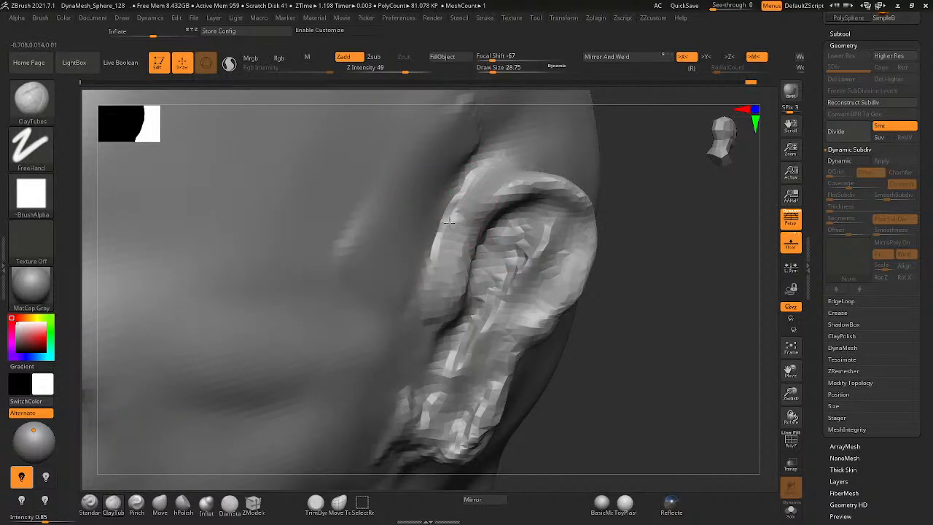
mouse_move(449, 223)
left_mouse_down()
mouse_move(482, 145)
mouse_move(440, 182)
left_mouse_up()
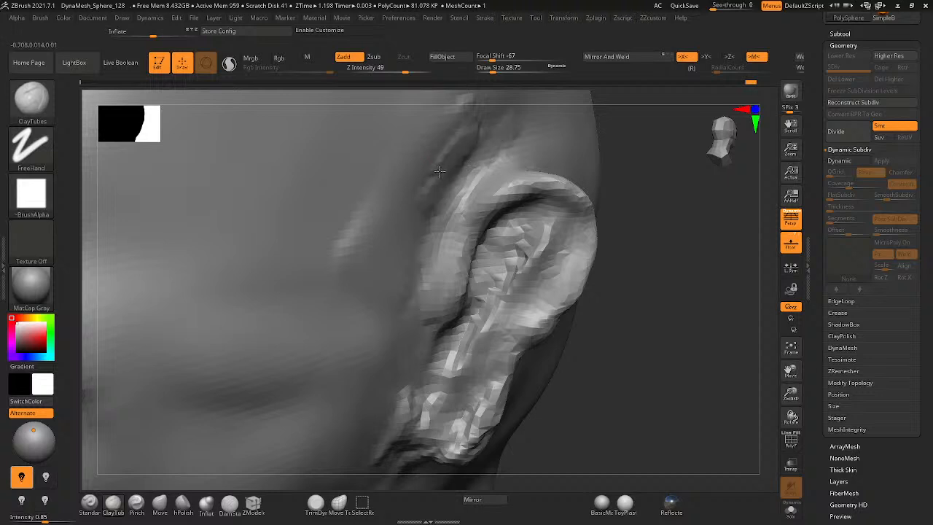
key("shift")
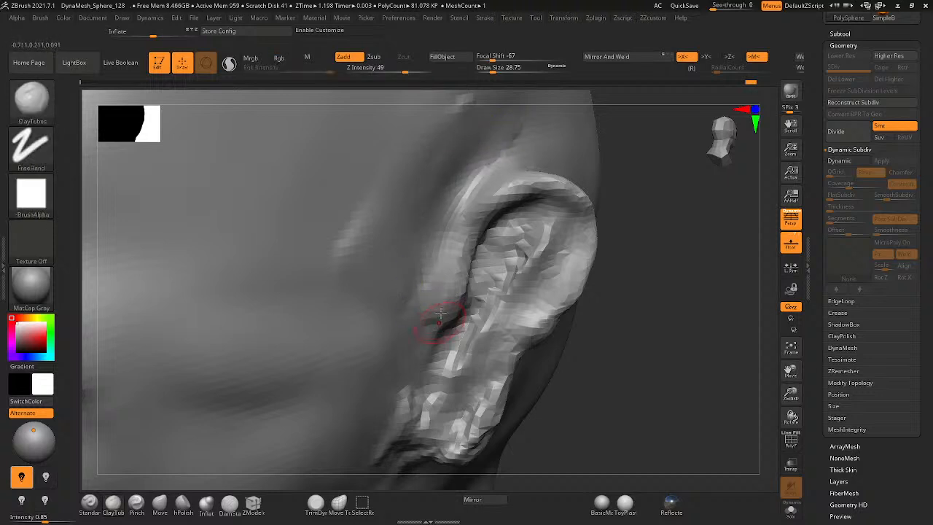
mouse_move(442, 318)
left_mouse_down()
mouse_move(448, 255)
mouse_move(440, 292)
left_mouse_up()
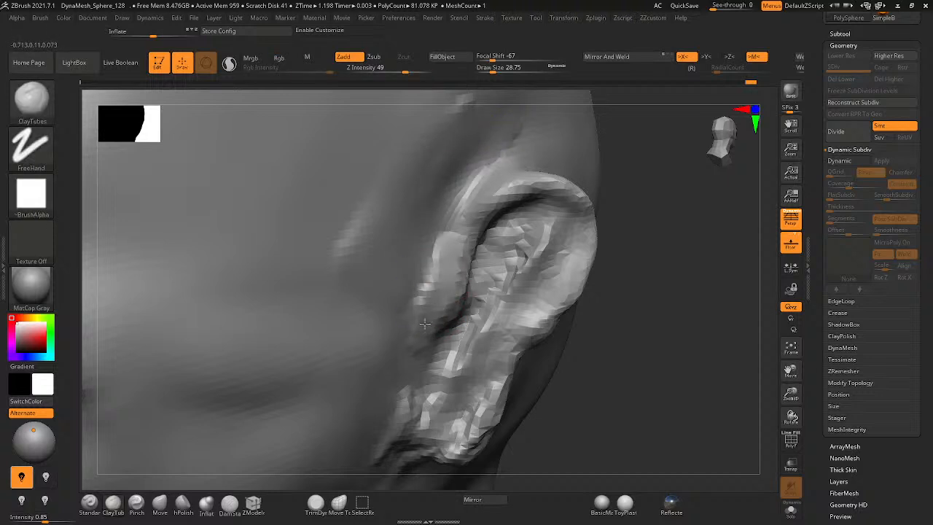
mouse_move(448, 241)
left_mouse_down()
mouse_move(496, 191)
mouse_move(426, 291)
left_mouse_up()
left_click_drag(426, 291, 468, 159, "shift")
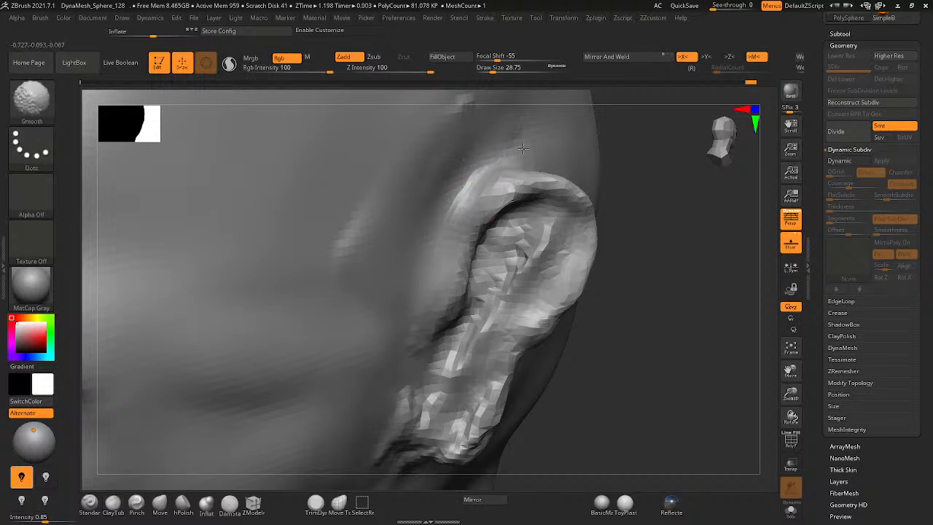
- Lay ClayTubes strokes down the inner ear from the upper fold to the lobe and try a DynaMesh remesh, undoing it
mouse_move(503, 217)
right_mouse_down()
mouse_move(466, 158)
mouse_move(498, 199)
right_mouse_up()
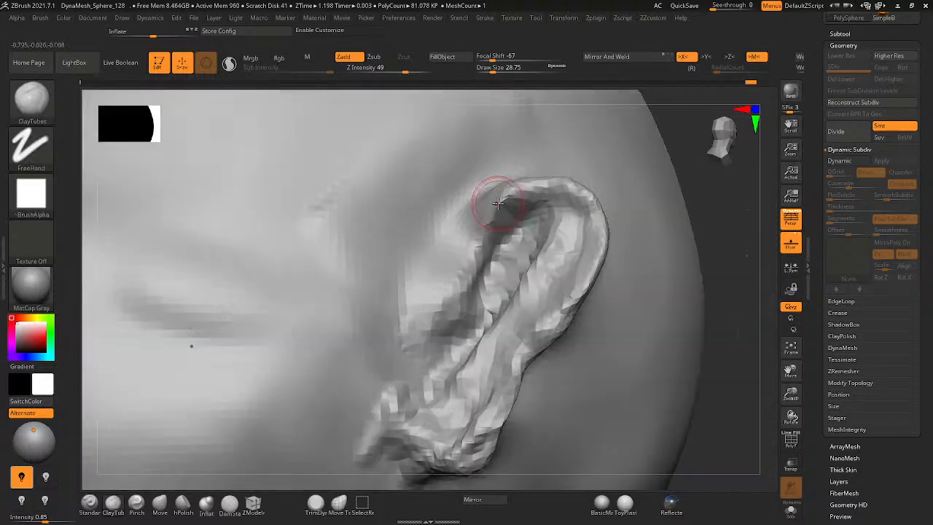
right_click_drag(462, 271, 539, 248)
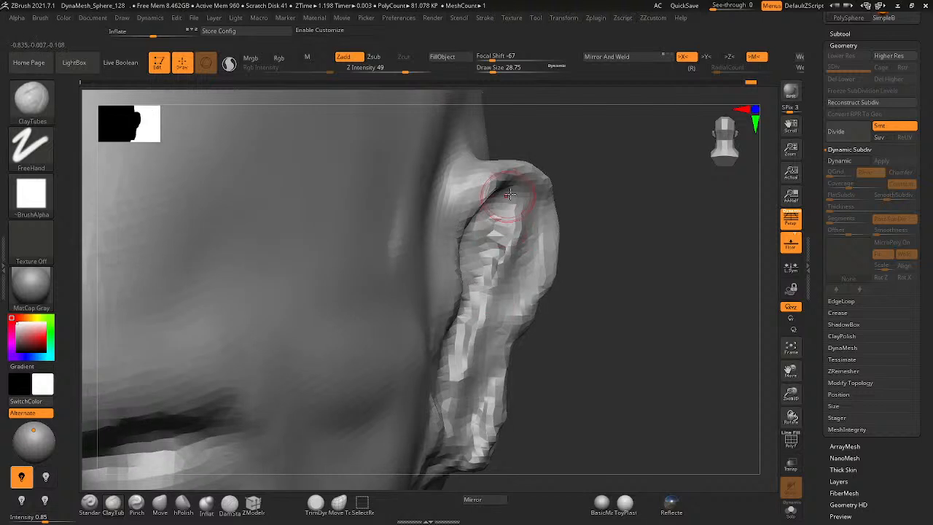
mouse_move(506, 194)
left_mouse_down()
mouse_move(548, 223)
mouse_move(503, 381)
mouse_move(469, 455)
left_mouse_up()
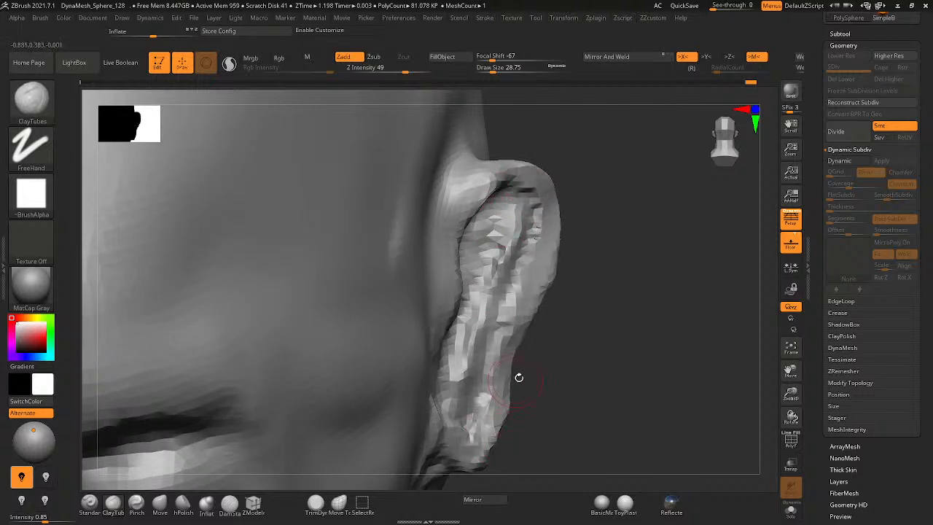
right_click_drag(685, 245, 619, 306)
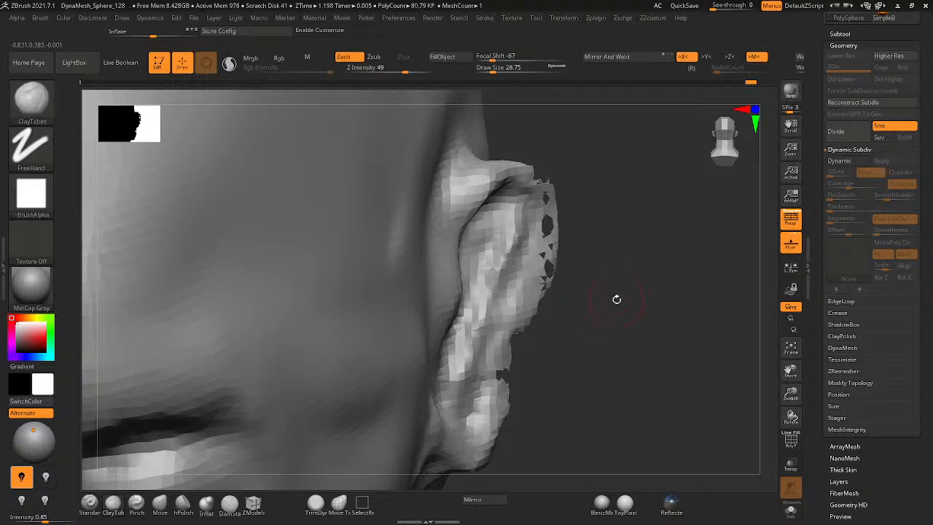
left_click_drag(616, 297, 614, 294, "ctrl")
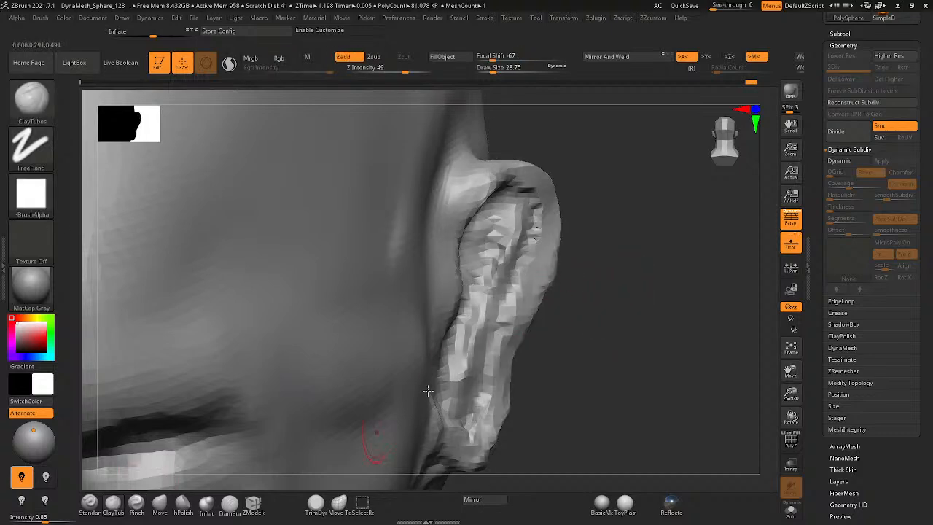
- Thicken the back of the ear with ClayTubes and remesh the head with DynaMesh
mouse_move(600, 308)
right_mouse_down()
mouse_move(539, 281)
mouse_move(517, 295)
mouse_move(632, 236)
mouse_move(585, 245)
mouse_move(496, 310)
mouse_move(423, 328)
right_mouse_up()
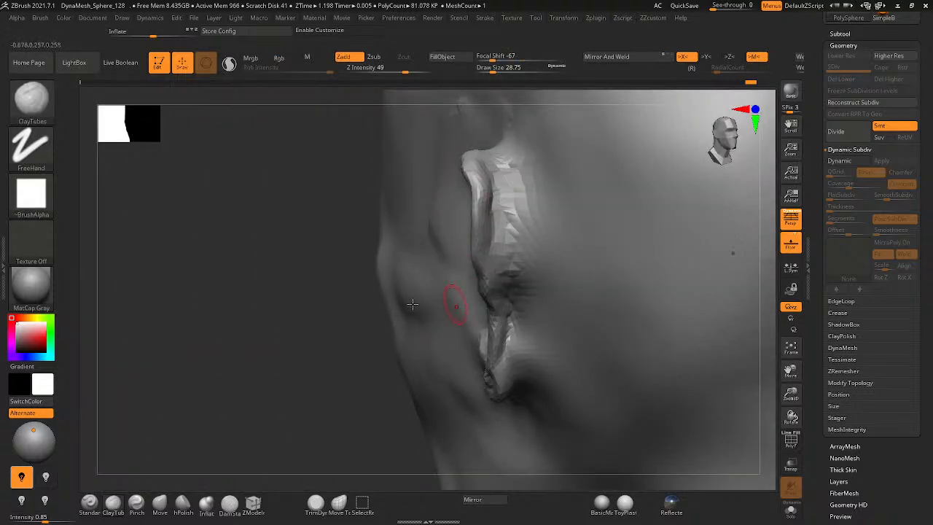
mouse_move(261, 327)
left_mouse_down("ctrl")
mouse_move(312, 233)
mouse_move(255, 245)
left_mouse_up("ctrl")
mouse_move(267, 260)
right_mouse_down()
mouse_move(338, 261)
mouse_move(489, 308)
right_mouse_up()
- Reshape the back of the ear's upper part where it joins the skull with the Move brush at draw size about 59
mouse_move(557, 296)
right_mouse_down("ctrl")
mouse_move(450, 296)
mouse_move(552, 280)
mouse_move(552, 258)
mouse_move(623, 187)
mouse_move(593, 161)
mouse_move(486, 308)
mouse_move(566, 194)
right_mouse_up("ctrl")
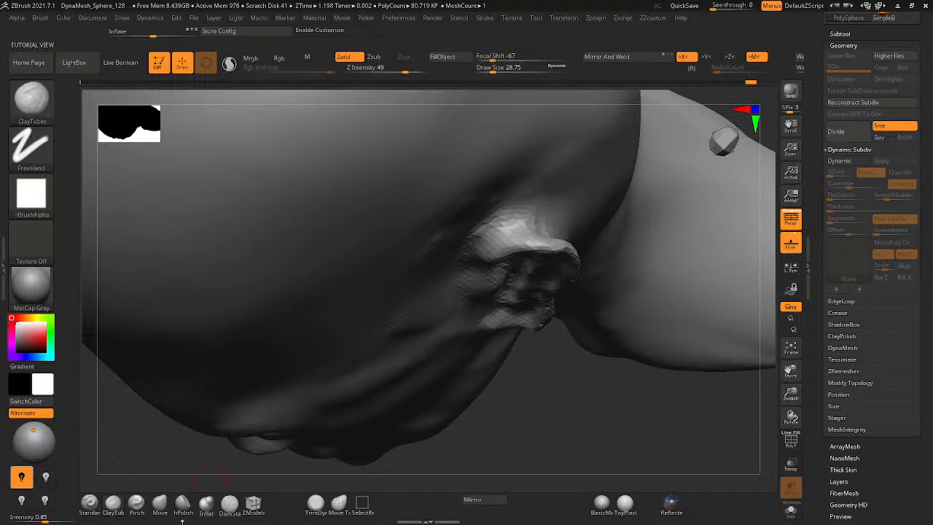
left_click(162, 506)
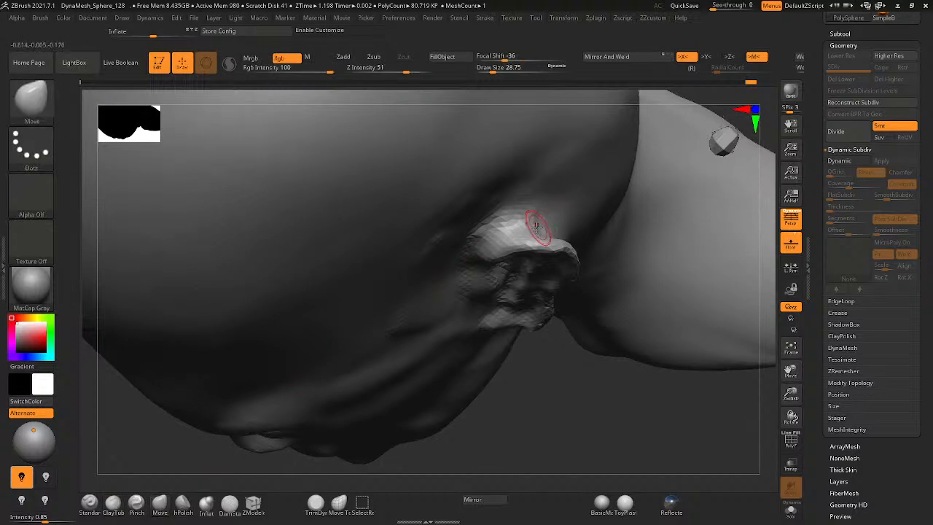
key("space")
left_click_drag(538, 226, 545, 226)
mouse_move(544, 226)
right_mouse_down()
mouse_move(531, 271)
mouse_move(513, 226)
mouse_move(535, 263)
mouse_move(514, 254)
right_mouse_up()
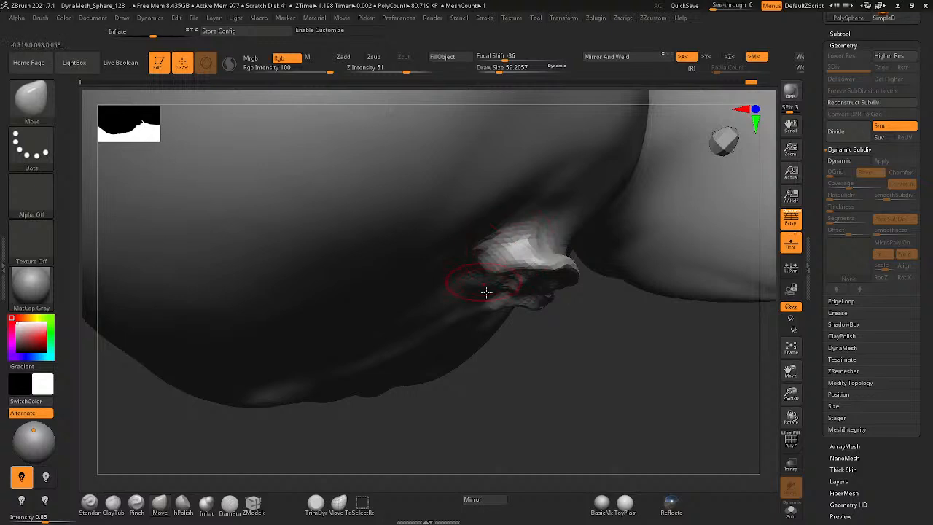
mouse_move(486, 292)
right_mouse_down()
mouse_move(503, 343)
mouse_move(524, 321)
mouse_move(477, 305)
right_mouse_up()
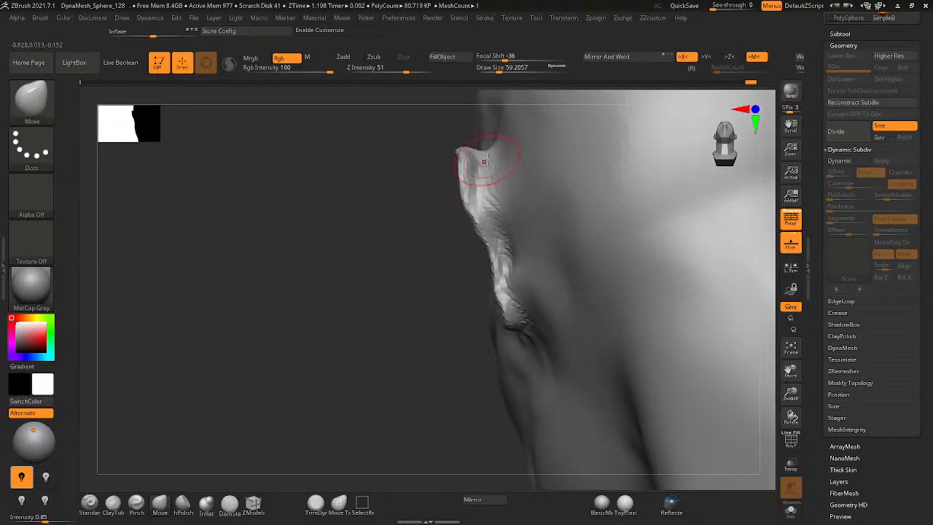
left_click_drag(486, 152, 503, 183)
right_click_drag(503, 182, 525, 204)
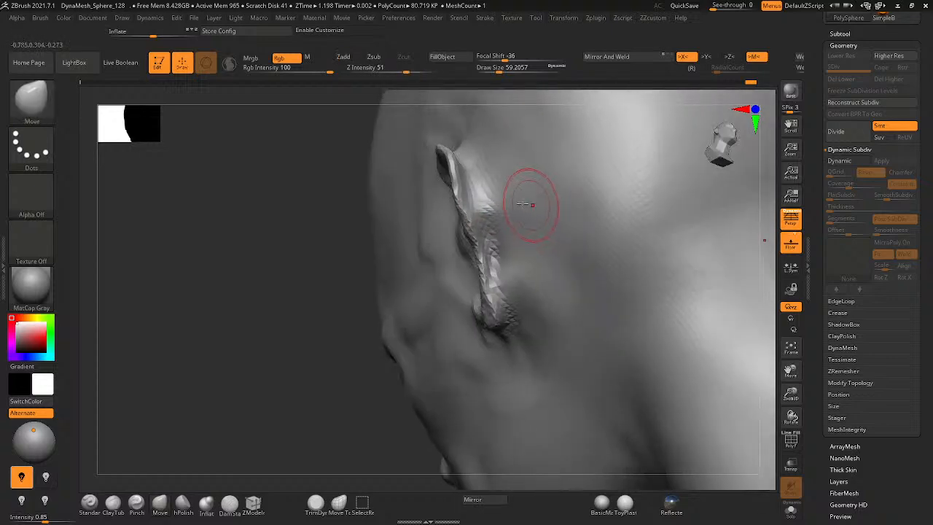
left_click_drag(497, 190, 488, 201)
- Thicken the ear's outer rim with the Inflate brush at draw size about 23
mouse_move(500, 197)
right_mouse_down()
mouse_move(468, 243)
mouse_move(406, 271)
mouse_move(485, 254)
mouse_move(272, 321)
right_mouse_up()
left_click(207, 505)
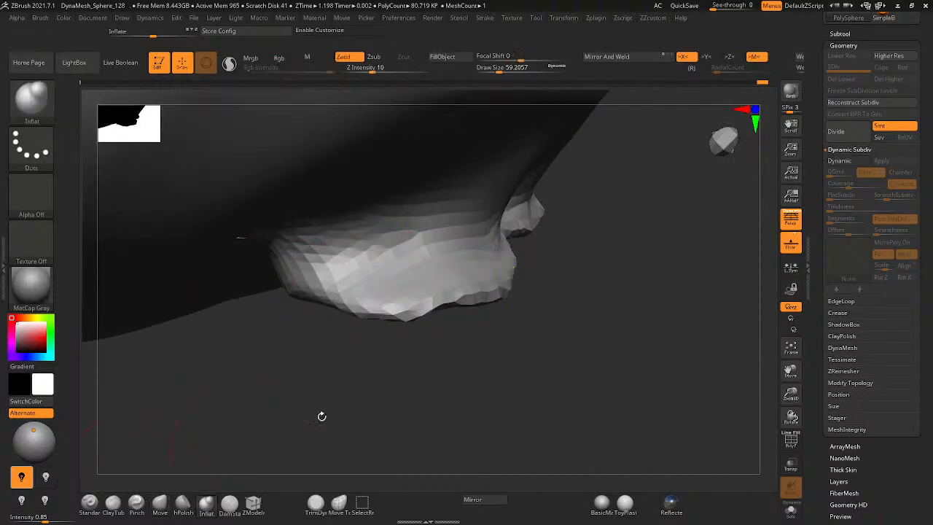
key("space")
left_click_drag(394, 290, 363, 290)
left_click_drag(365, 292, 377, 298)
right_click_drag(453, 284, 441, 281)
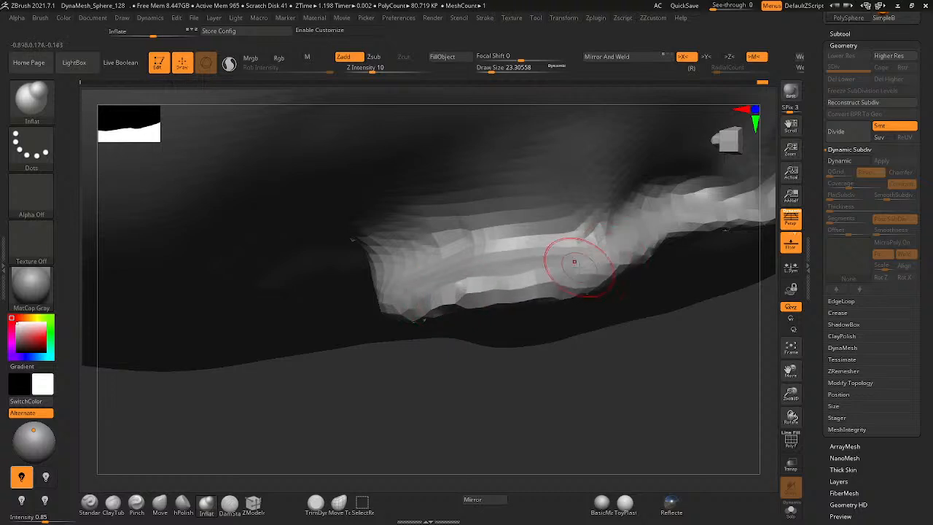
mouse_move(405, 285)
right_mouse_down()
mouse_move(448, 291)
mouse_move(448, 313)
right_mouse_up()
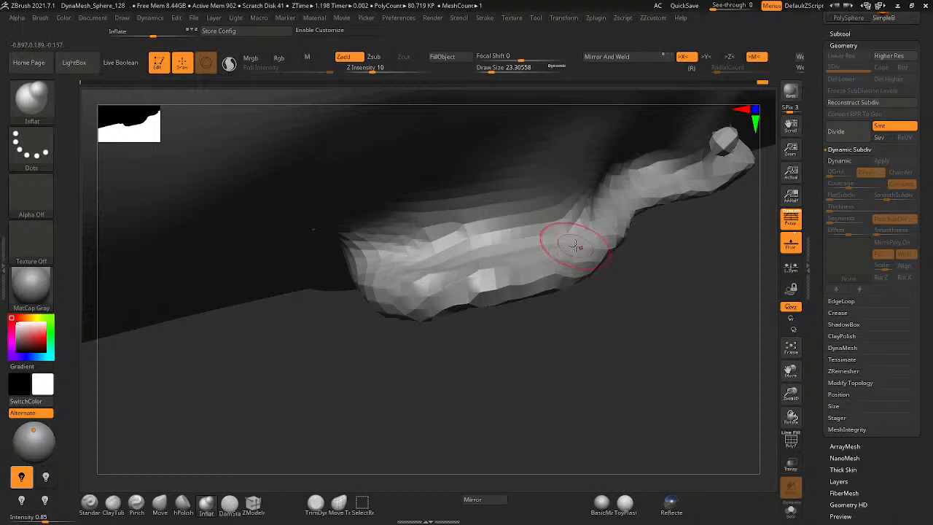
right_click_drag(410, 267, 406, 306)
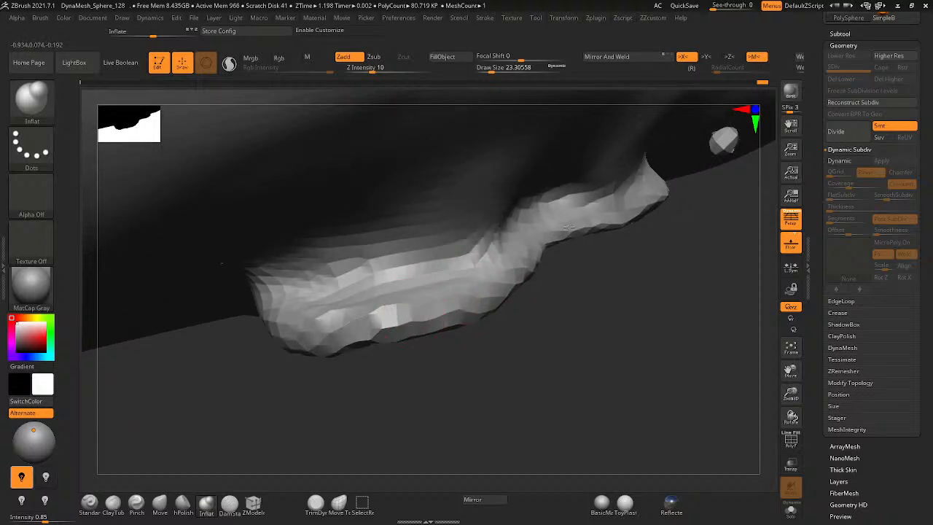
mouse_move(534, 267)
right_mouse_down()
mouse_move(512, 200)
mouse_move(527, 206)
mouse_move(520, 241)
mouse_move(488, 289)
mouse_move(624, 171)
mouse_move(610, 160)
mouse_move(629, 209)
mouse_move(659, 186)
mouse_move(546, 194)
mouse_move(611, 177)
right_mouse_up()
key("ctrl")
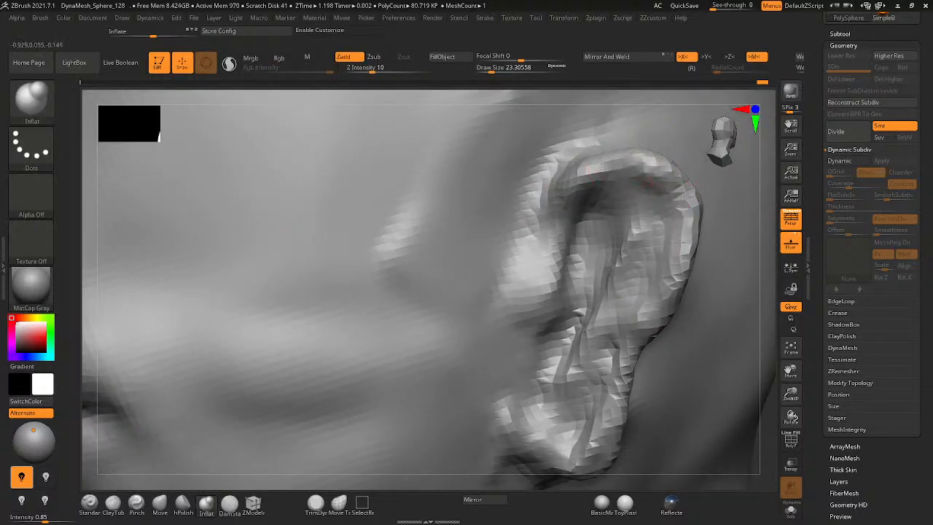
- Remesh the head and smooth the temple and the area above the ear with draw size about 51
mouse_move(573, 444)
right_mouse_down()
mouse_move(589, 434)
mouse_move(598, 356)
mouse_move(562, 448)
mouse_move(506, 422)
mouse_move(639, 437)
mouse_move(636, 320)
mouse_move(558, 323)
mouse_move(554, 386)
mouse_move(594, 344)
mouse_move(582, 284)
mouse_move(529, 300)
mouse_move(598, 261)
right_mouse_up()
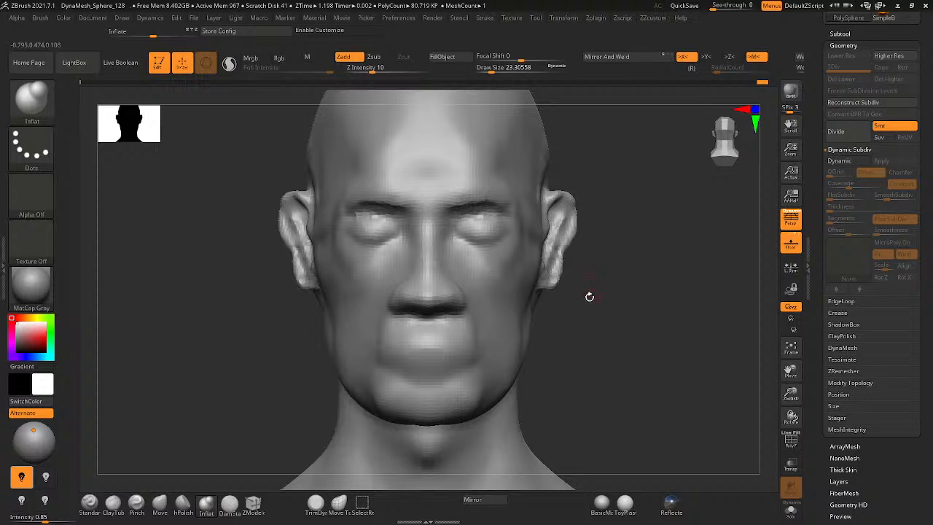
mouse_move(589, 297)
right_mouse_down()
mouse_move(561, 313)
mouse_move(579, 340)
mouse_move(596, 289)
mouse_move(598, 316)
mouse_move(559, 327)
mouse_move(503, 321)
mouse_move(522, 344)
mouse_move(606, 318)
mouse_move(639, 198)
mouse_move(444, 207)
right_mouse_up()
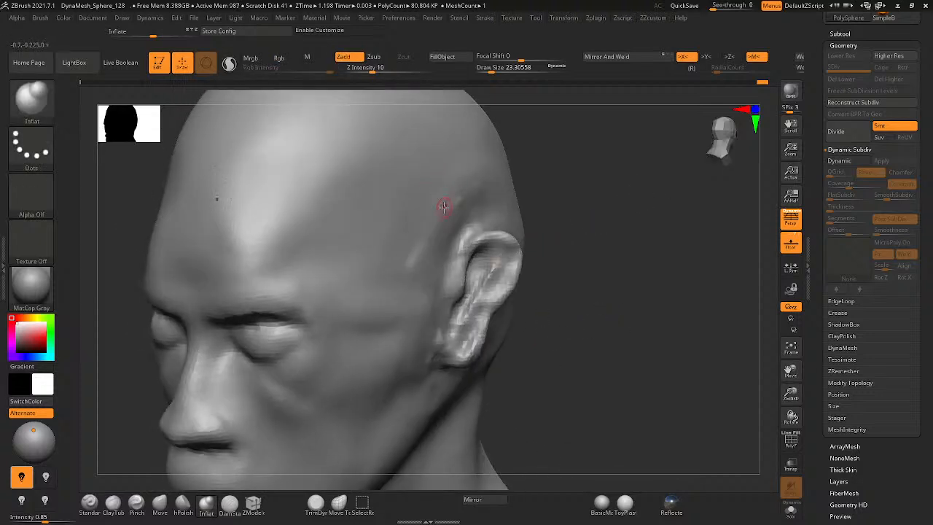
key("space")
left_click_drag(433, 206, 441, 205)
key("shift")
right_click_drag(550, 200, 501, 204)
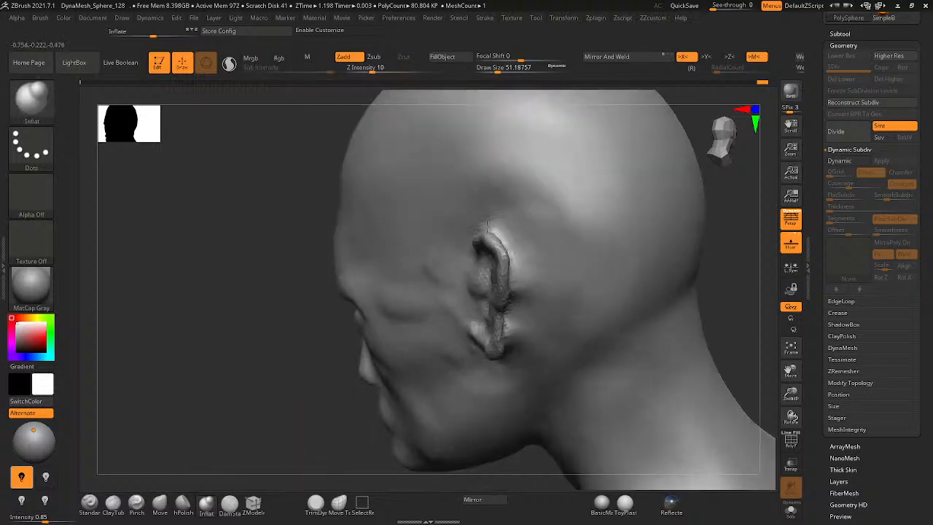
key("shift")
- Reshape the ear lobe's lower end and front edge with the Move brush, undoing the first stroke, and remesh the head
mouse_move(512, 385)
right_mouse_down()
mouse_move(484, 345)
mouse_move(490, 262)
mouse_move(499, 324)
mouse_move(537, 284)
mouse_move(510, 339)
right_mouse_up()
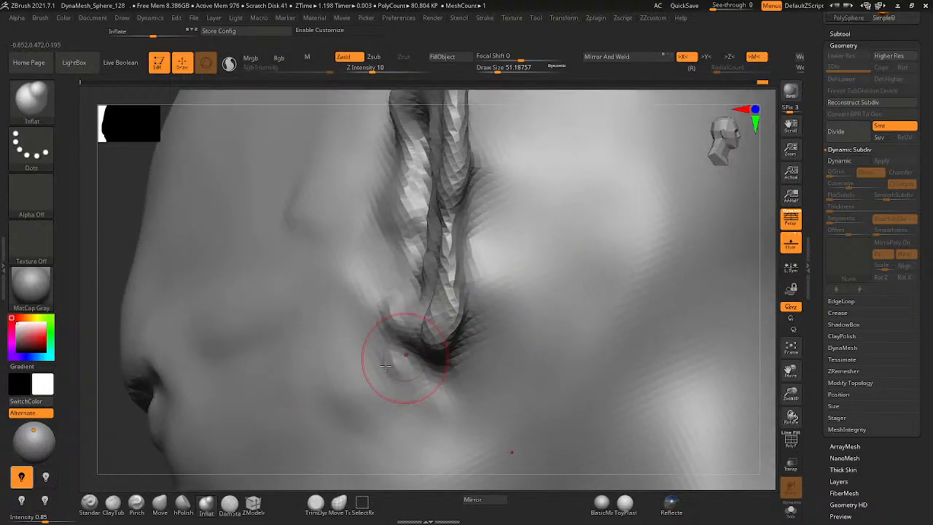
left_click(166, 510)
left_click_drag(453, 335, 429, 308)
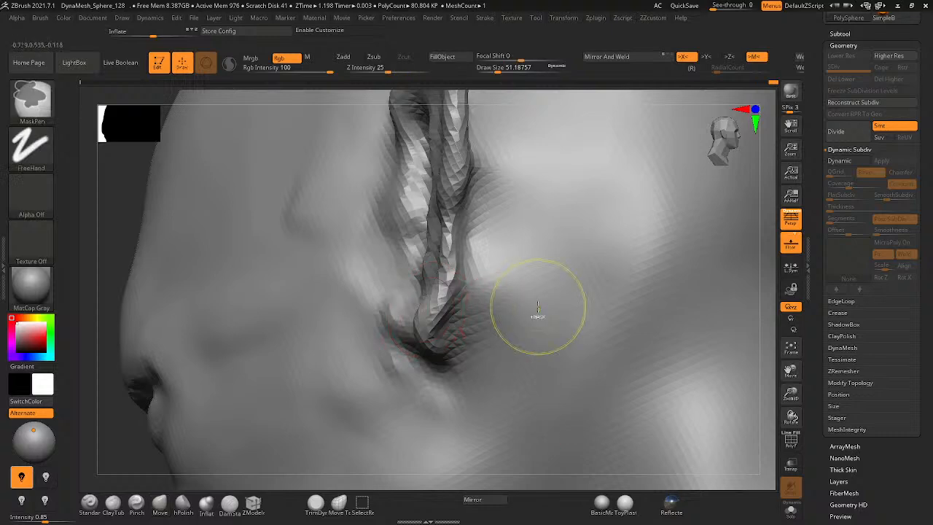
key("ctrl+z")
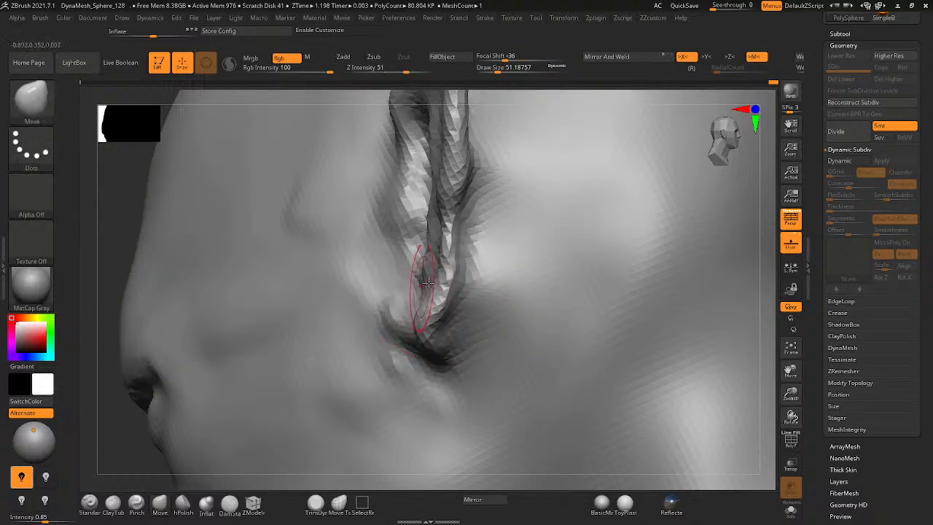
right_click_drag(425, 291, 546, 287)
mouse_move(459, 340)
left_mouse_down()
mouse_move(430, 339)
mouse_move(462, 333)
mouse_move(428, 362)
left_mouse_up()
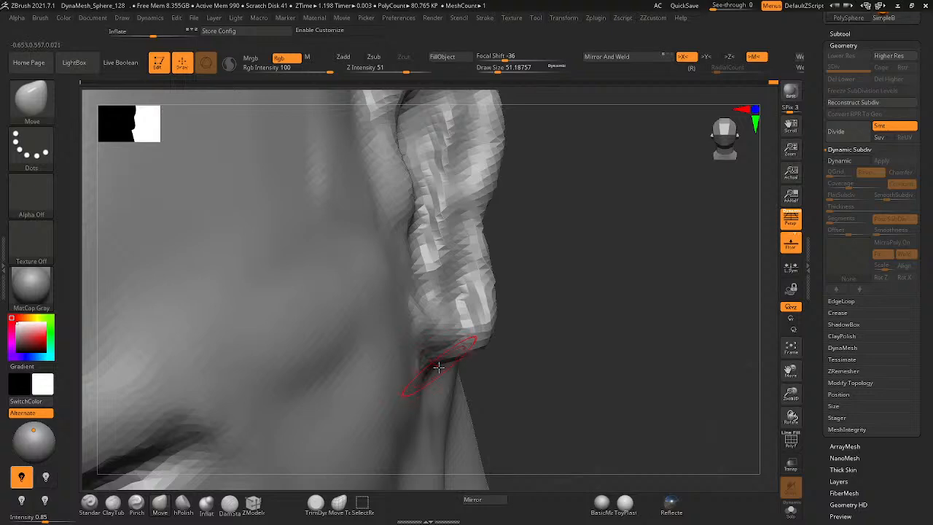
mouse_move(404, 259)
left_mouse_down()
mouse_move(392, 252)
mouse_move(420, 248)
left_mouse_up()
- Reduce the brush draw size to about 25 for detail work on the ear's lower front area
right_click_drag(421, 247, 405, 118)
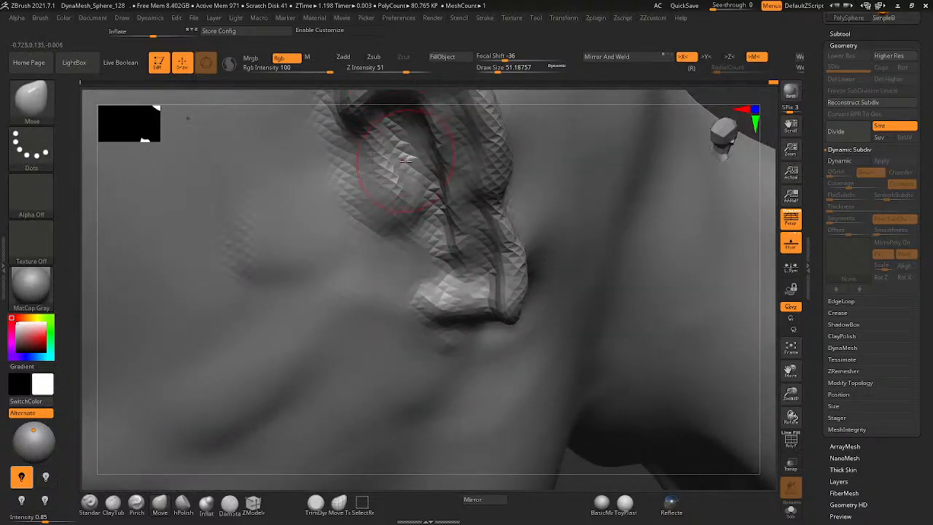
key("space")
mouse_move(407, 161)
left_mouse_down()
mouse_move(397, 150)
mouse_move(411, 160)
left_mouse_up()
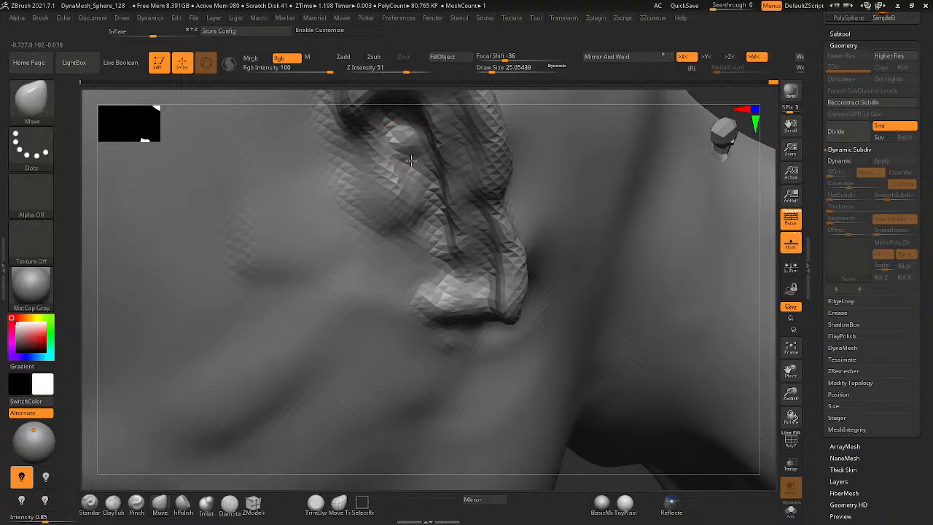
key("ctrl+s")
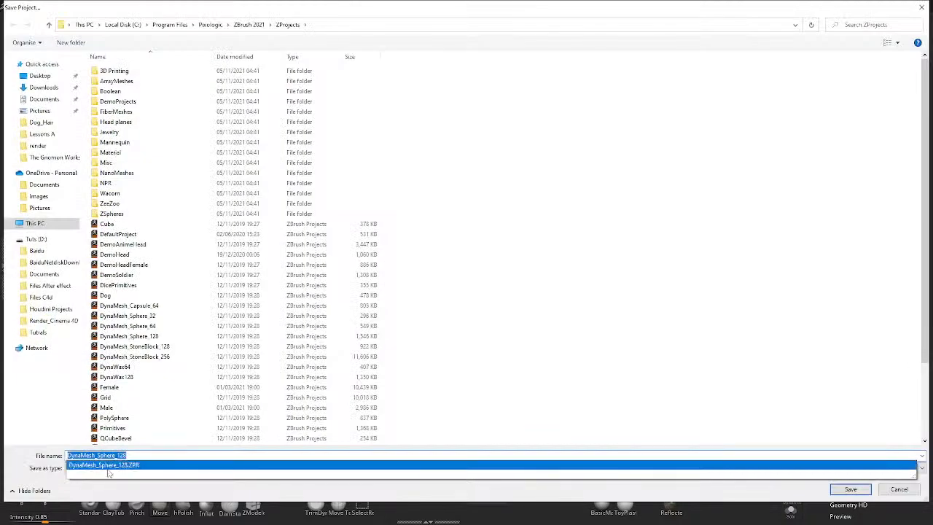
left_click(904, 8)
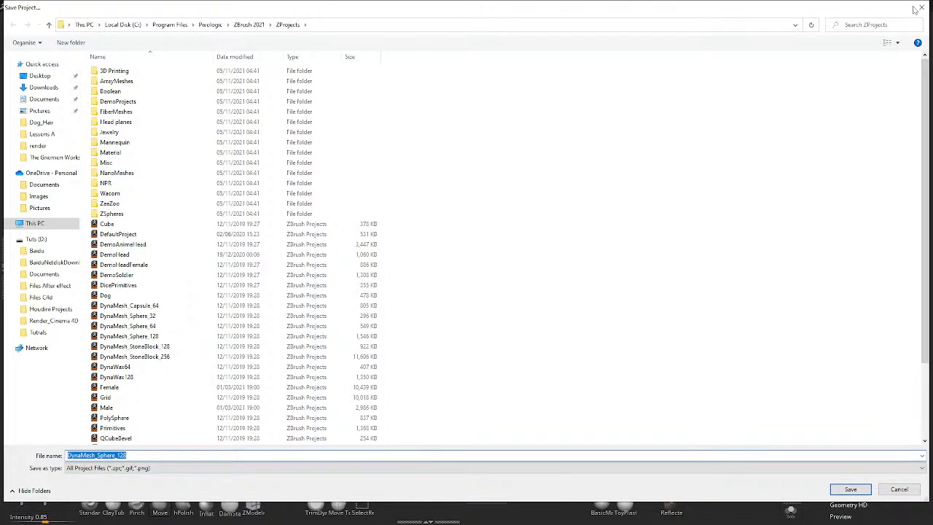
left_click(921, 7)
- Build up the ear's front inner edge above the lobe with the Standard brush at draw size about 25
left_click(89, 502)
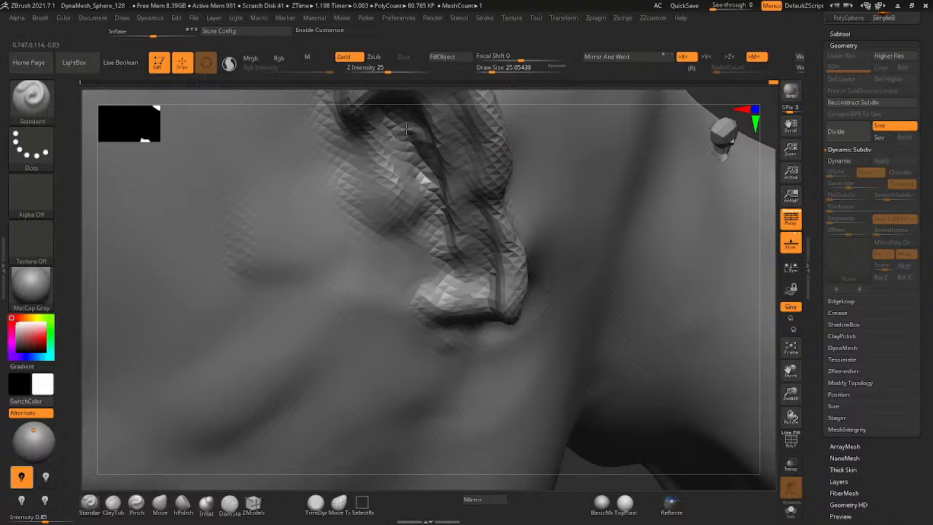
mouse_move(415, 206)
left_mouse_down()
mouse_move(430, 175)
mouse_move(438, 234)
mouse_move(412, 135)
left_mouse_up()
right_click_drag(421, 140, 435, 111)
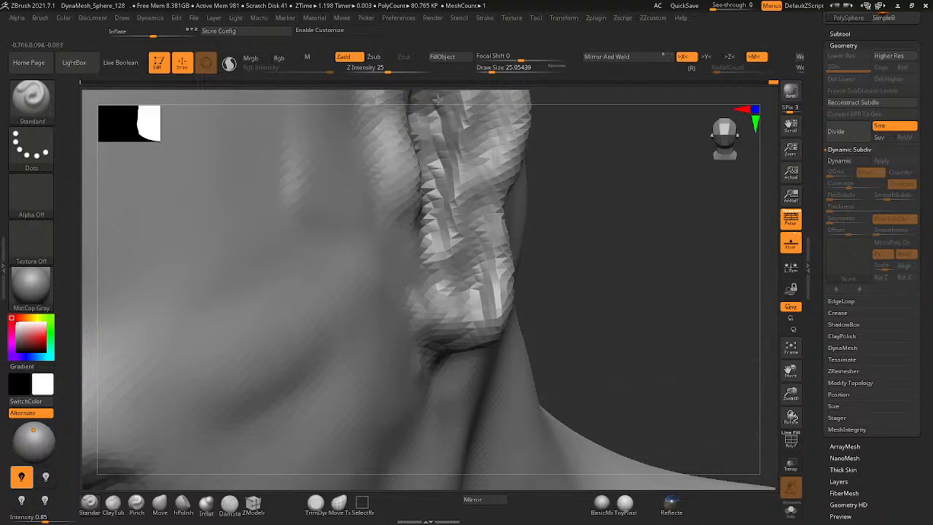
mouse_move(430, 146)
right_mouse_down()
mouse_move(382, 158)
mouse_move(437, 97)
mouse_move(444, 136)
right_mouse_up()
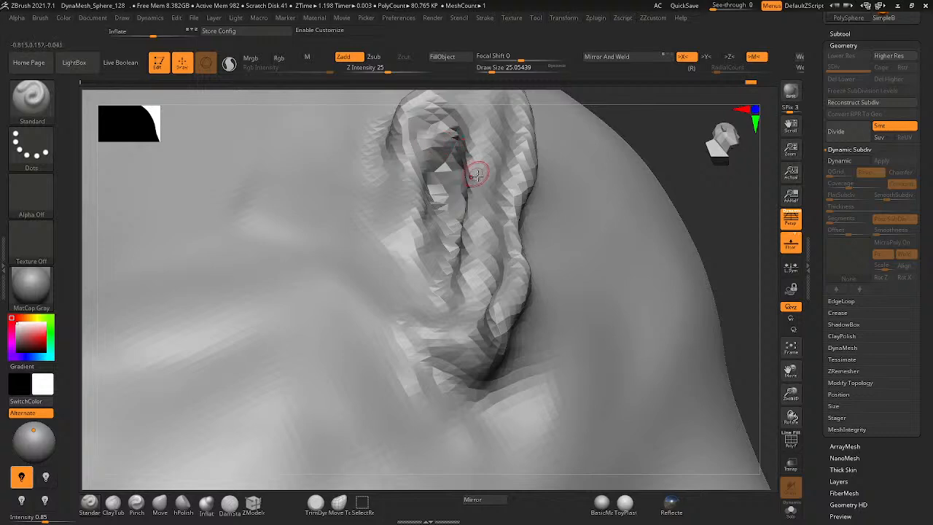
right_click_drag(476, 174, 446, 264)
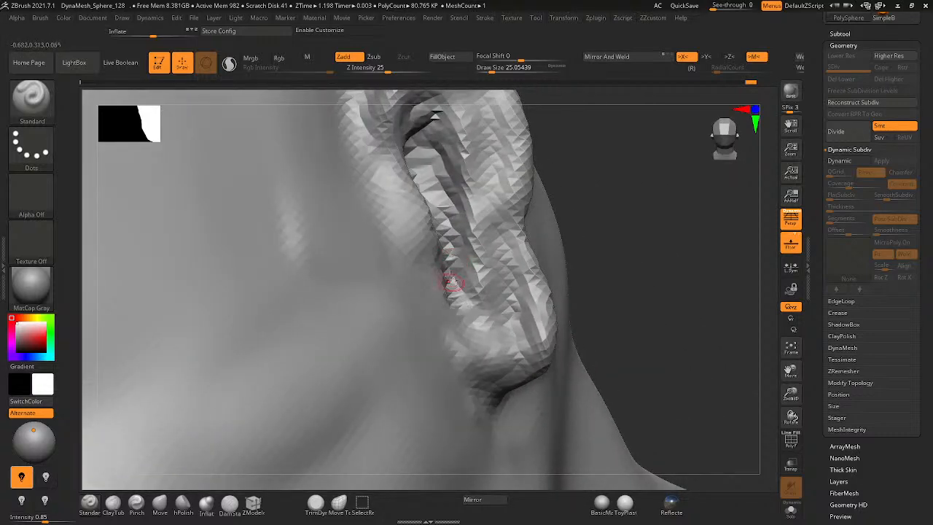
right_click_drag(448, 269, 438, 257)
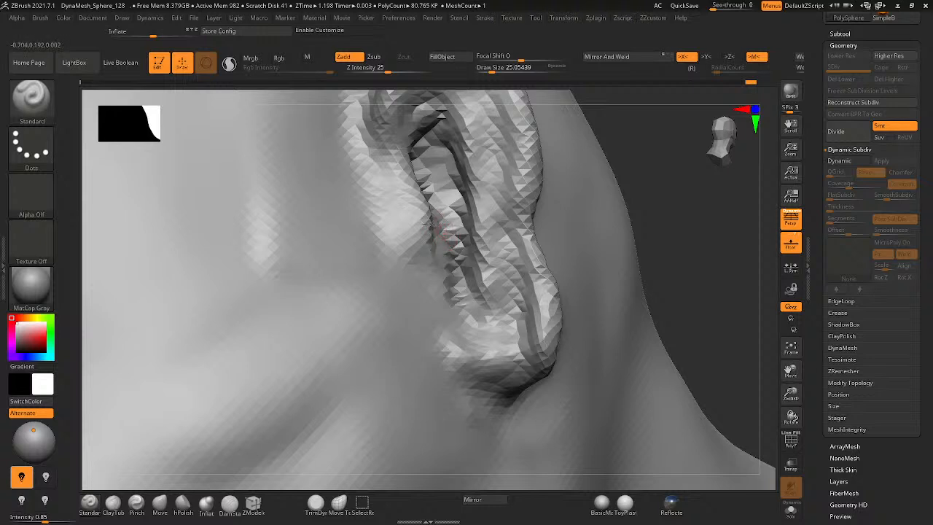
right_click_drag(428, 223, 433, 219)
- Raise the ear's inner fold down towards the lobe with the Standard brush, and remesh the head
left_click_drag(438, 248, 447, 237)
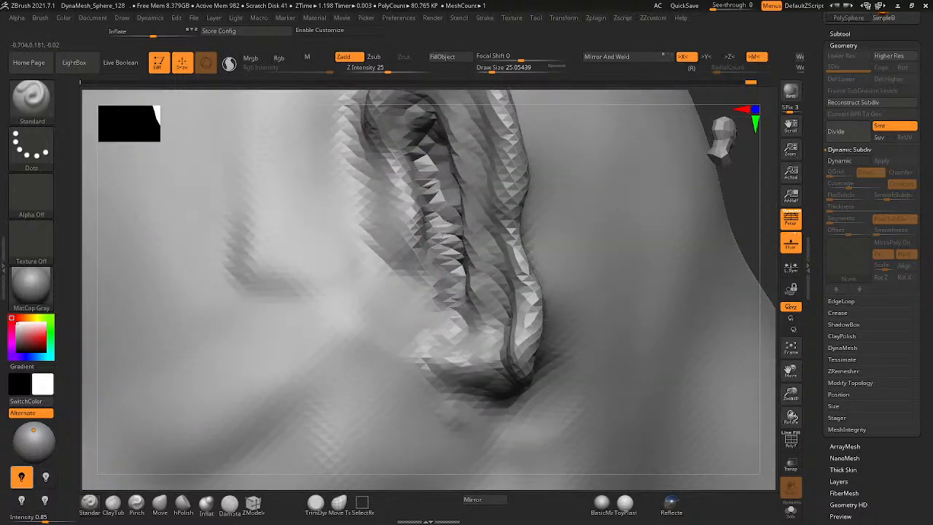
mouse_move(440, 172)
left_mouse_down()
mouse_move(439, 202)
mouse_move(432, 166)
mouse_move(438, 229)
left_mouse_up()
right_click_drag(430, 191, 442, 188)
mouse_move(442, 188)
left_mouse_down()
mouse_move(445, 211)
mouse_move(443, 204)
left_mouse_up()
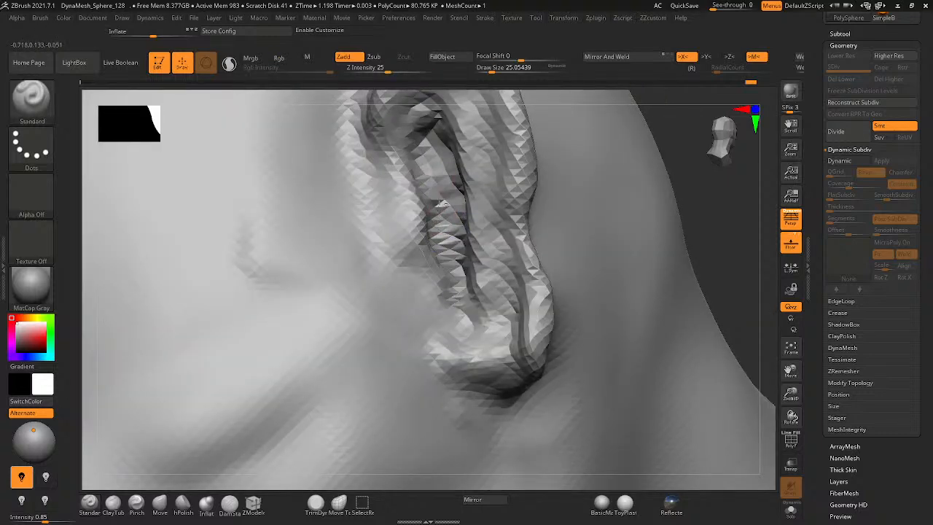
mouse_move(440, 203)
right_mouse_down()
mouse_move(487, 162)
mouse_move(466, 195)
mouse_move(408, 214)
mouse_move(523, 152)
mouse_move(552, 234)
right_mouse_up()
left_click_drag(570, 211, 532, 264, "ctrl")
- Add Standard brush strokes to the ear's inner ridge and lower lobe from the front, undoing the last stroke
right_click_drag(531, 218, 637, 139)
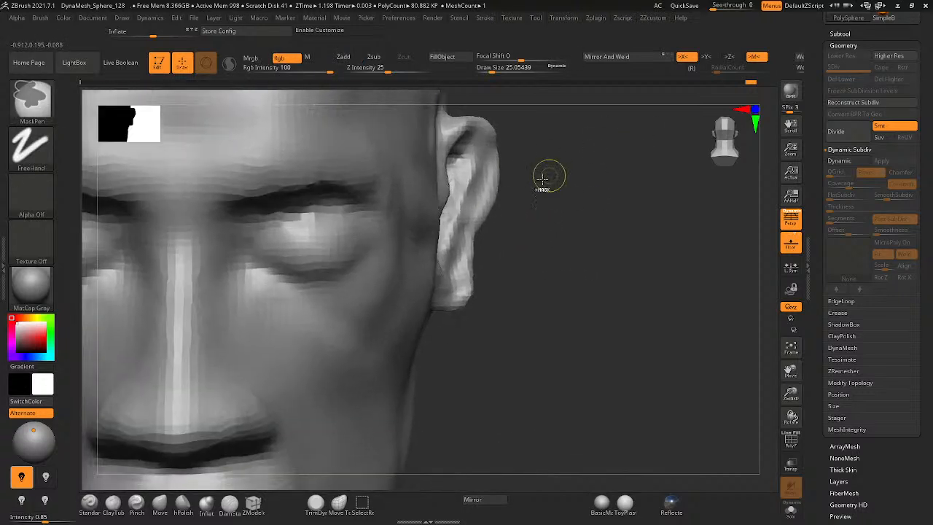
right_click_drag(549, 178, 508, 171, "ctrl")
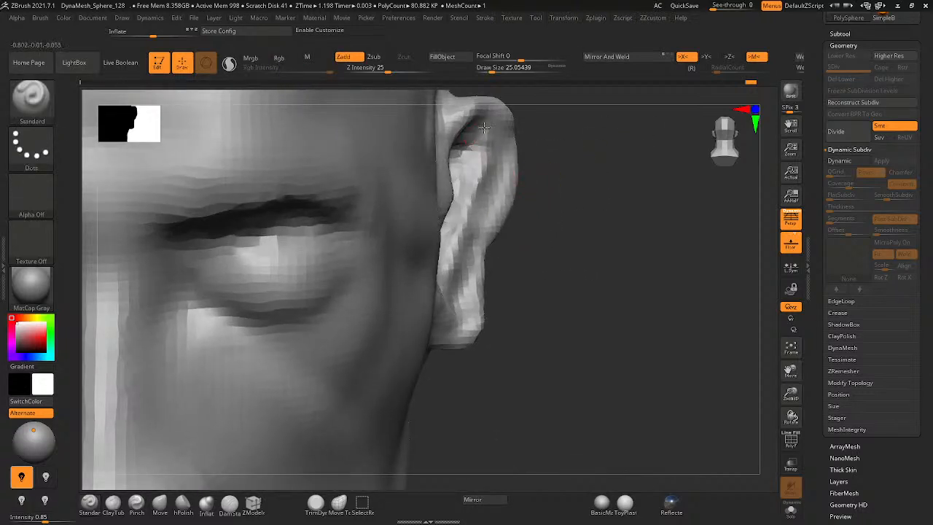
left_click_drag(481, 171, 466, 211)
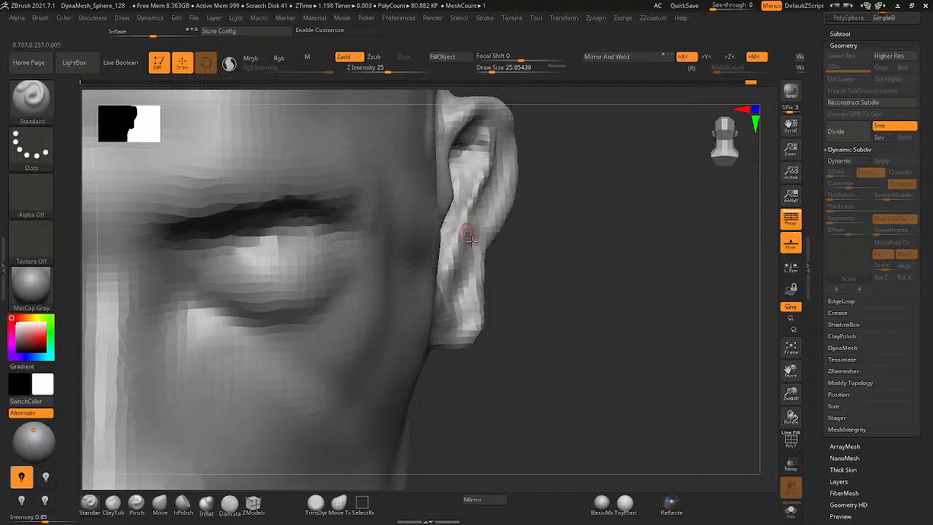
left_click_drag(438, 333, 471, 331)
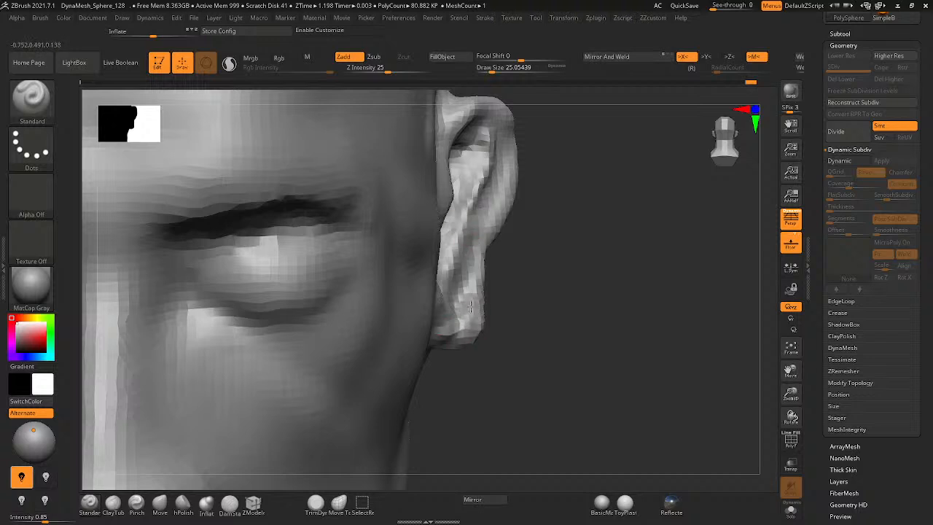
right_click_drag(466, 325, 435, 386)
right_click(436, 387)
right_click_drag(629, 223, 507, 248, "ctrl")
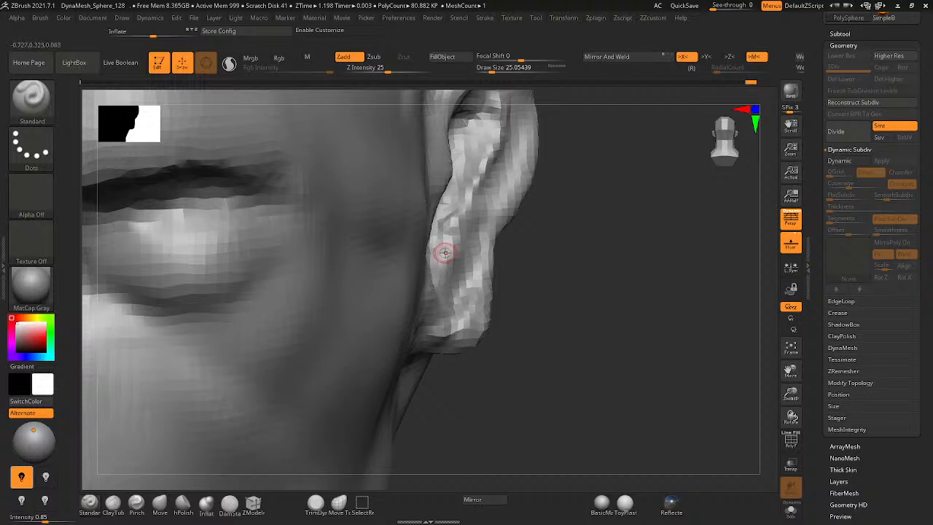
key("ctrl+z")
right_click_drag(588, 230, 510, 217)
right_click_drag(510, 218, 546, 235)
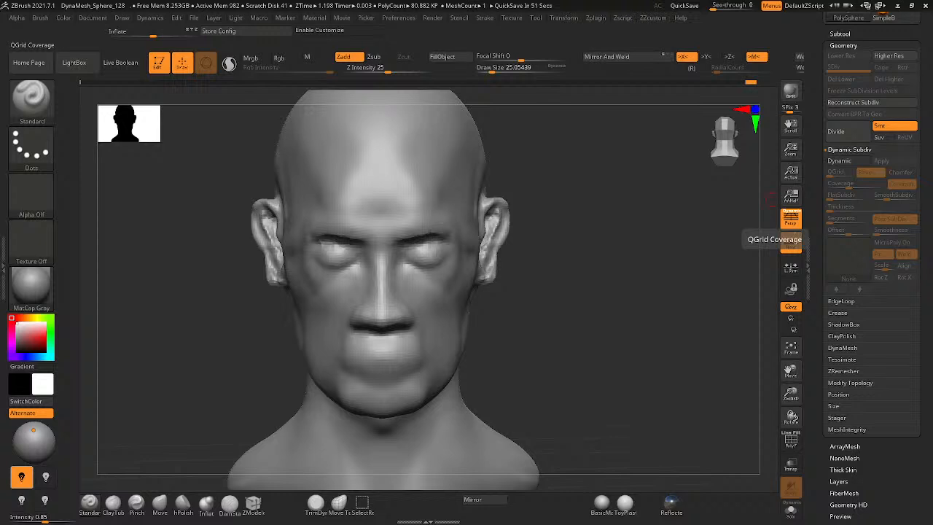
- Switch to the ClayTubes brush with a draw size of about 158 for work on the face
left_click_drag(187, 242, 432, 277)
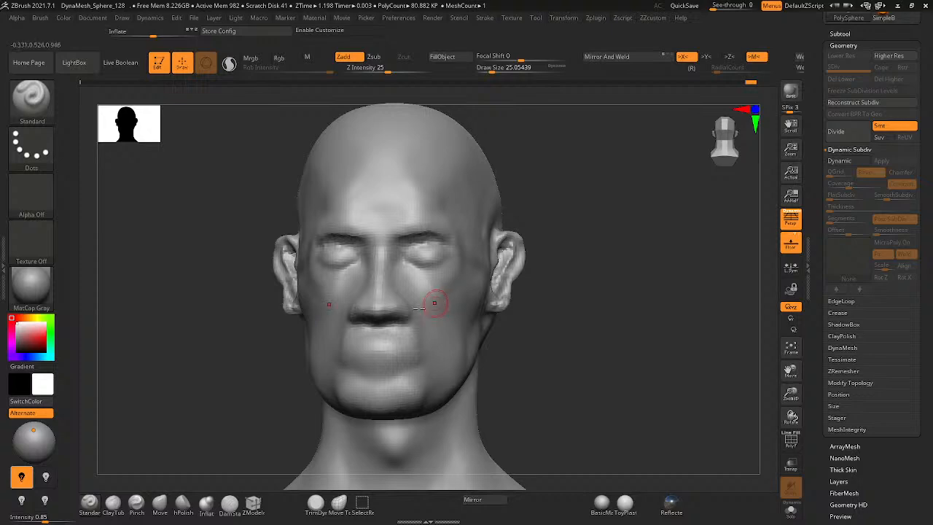
mouse_move(435, 303)
right_mouse_down()
mouse_move(337, 305)
mouse_move(385, 313)
mouse_move(416, 289)
right_mouse_up()
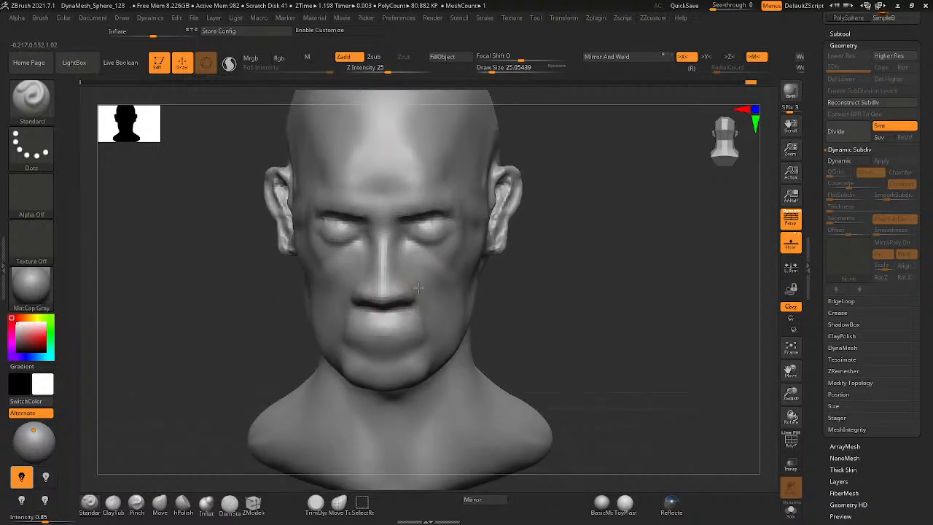
left_click(113, 503)
key("space")
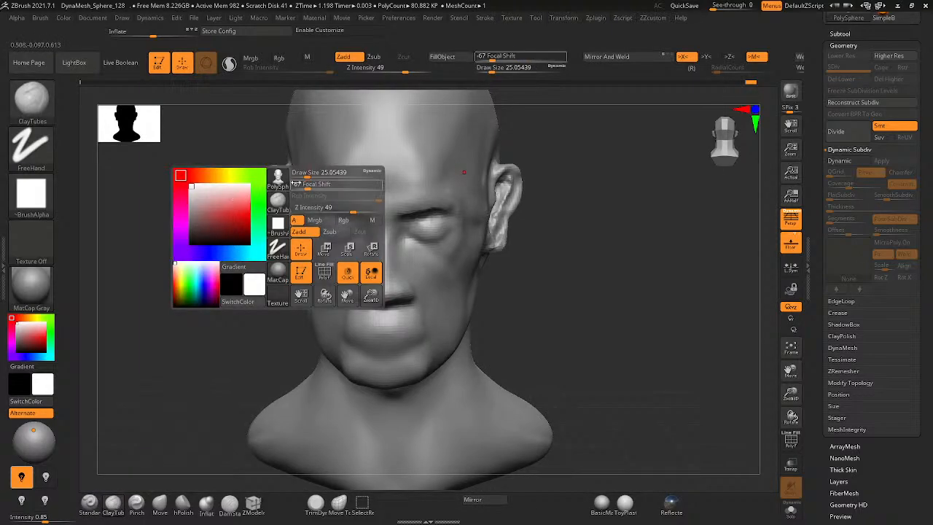
left_click_drag(308, 173, 328, 173)
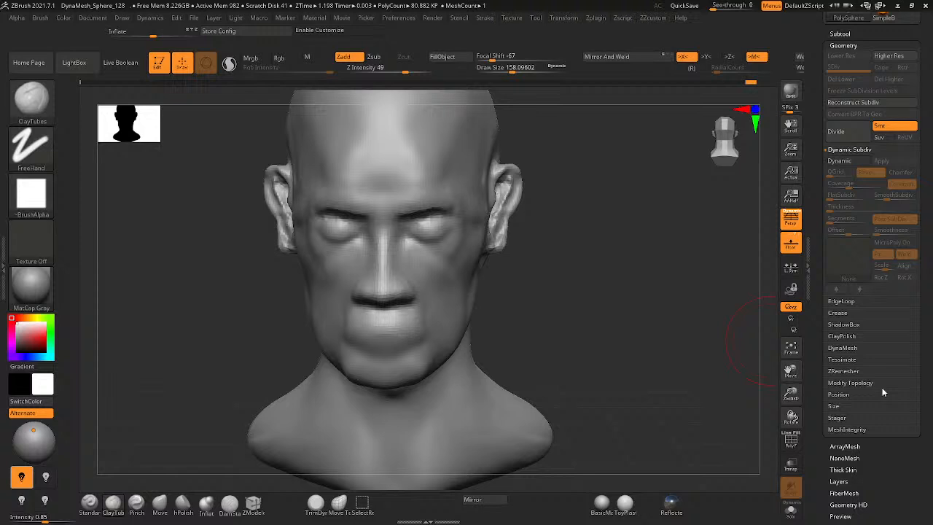
- Set the DynaMesh resolution to 272 and remesh the head
left_click(843, 348)
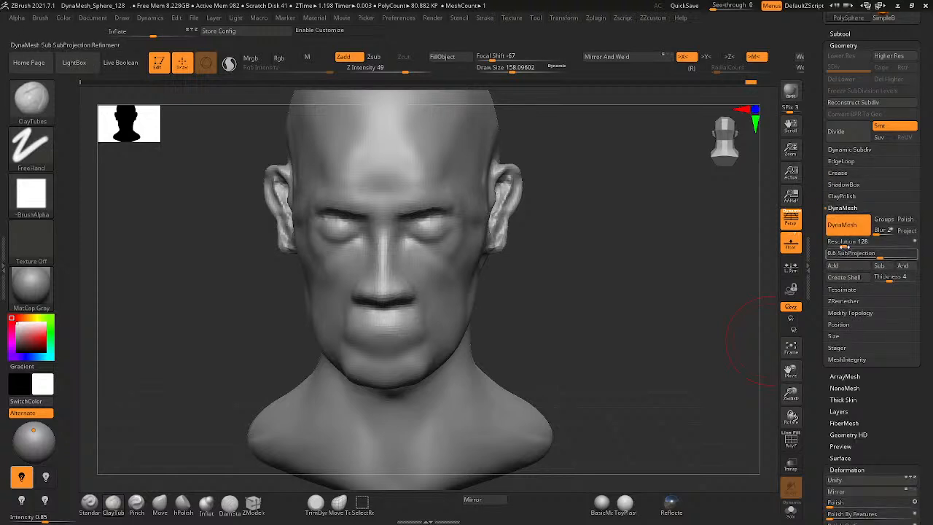
left_click(846, 242)
type("272")
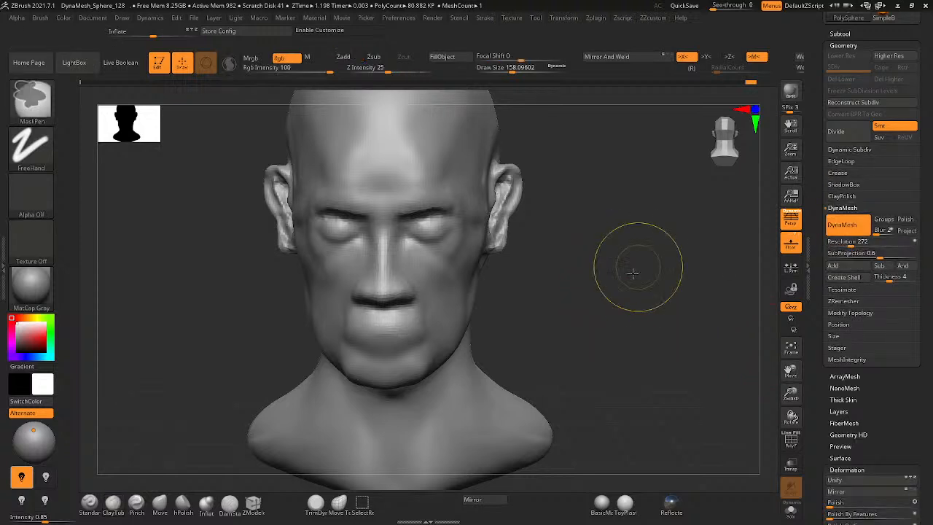
mouse_move(628, 258)
left_mouse_down("ctrl")
mouse_move(523, 285)
mouse_move(489, 258)
mouse_move(448, 301)
mouse_move(424, 285)
mouse_move(447, 330)
left_mouse_up("ctrl")
- Try building up the cheeks beside the nose with the ClayTubes brush at draw size about 56, and undo the strokes
key("space")
left_click(171, 425, "ctrl")
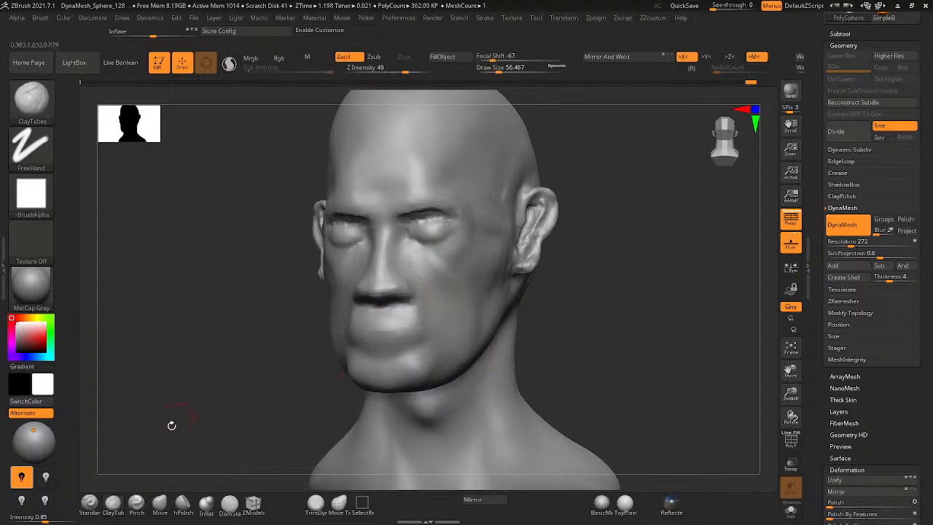
left_click(113, 509)
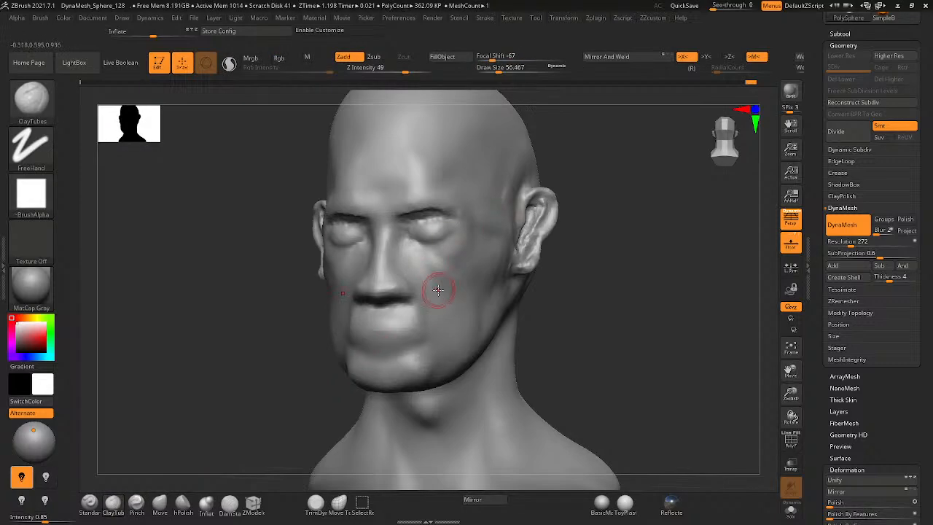
right_click_drag(428, 290, 441, 294)
mouse_move(418, 264)
left_mouse_down()
mouse_move(451, 320)
mouse_move(438, 286)
left_mouse_up()
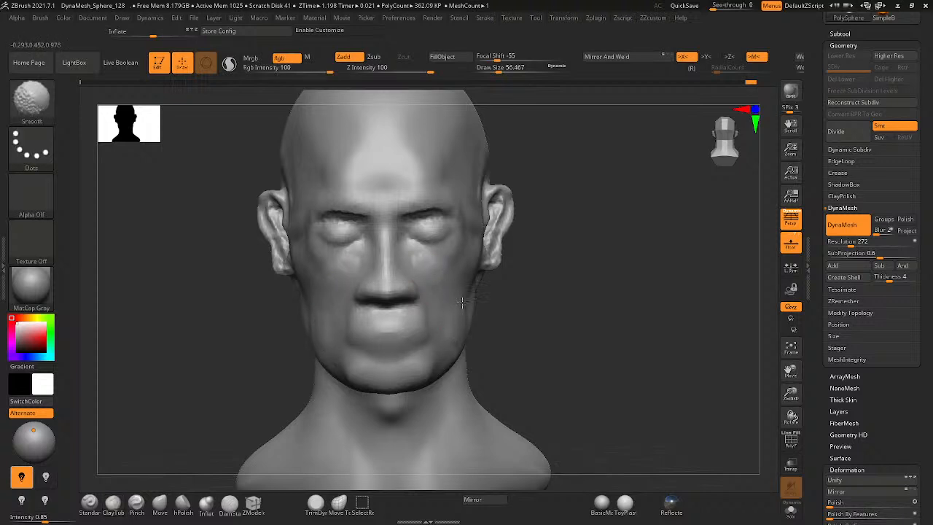
key("ctrl+z")
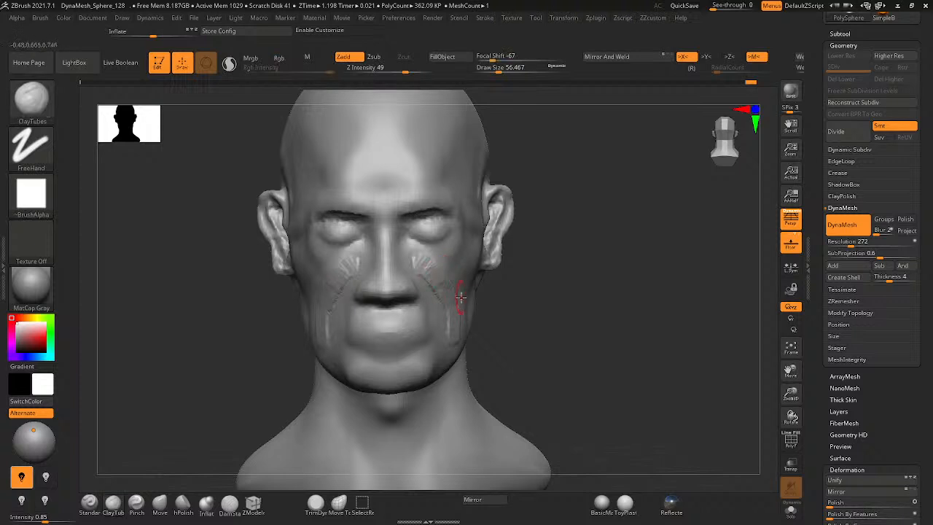
mouse_move(456, 294)
right_mouse_down()
mouse_move(428, 284)
mouse_move(387, 312)
right_mouse_up()
key("ctrl+z")
- Build up the side of the nostril wing with the ClayTubes brush at draw size about 17, undoing an unwanted stroke
key("space")
left_click_drag(417, 271, 407, 271)
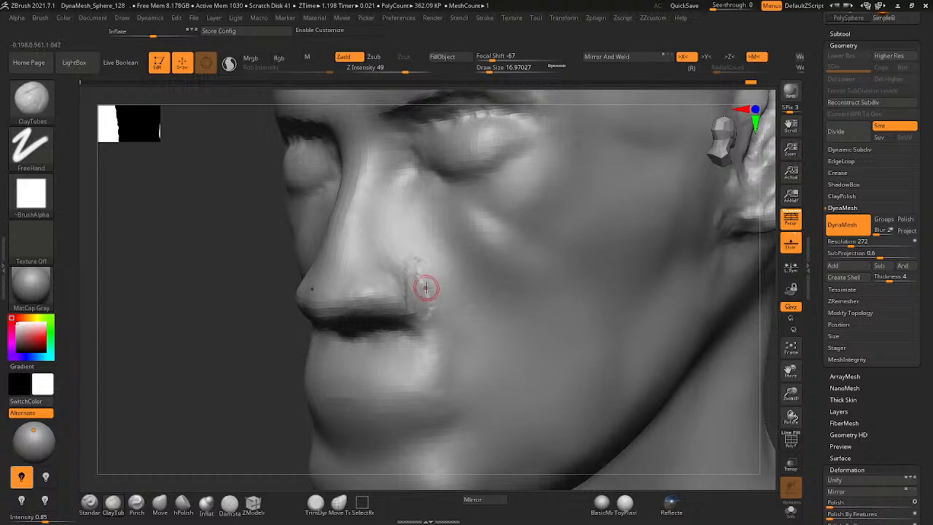
right_click_drag(421, 290, 422, 255)
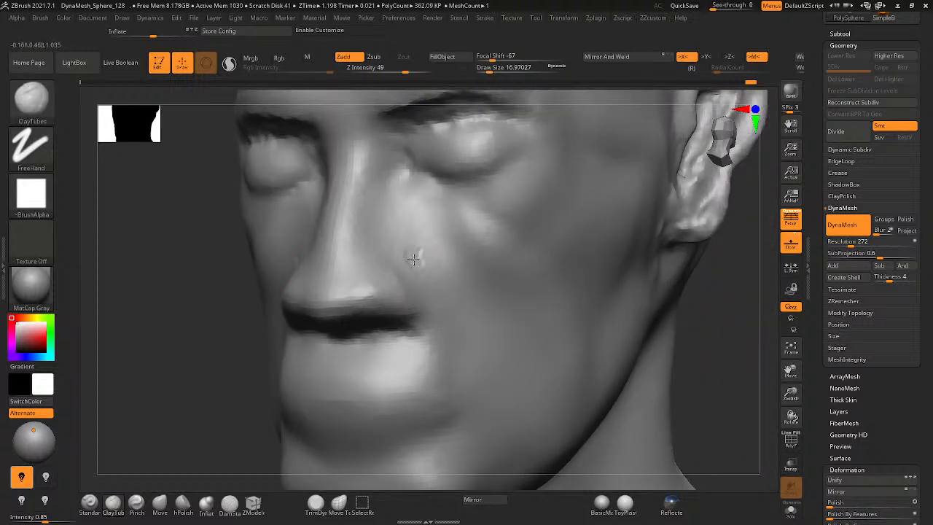
left_click_drag(423, 271, 417, 321)
key("ctrl+z")
- Switch to the Standard brush and smooth the ridge around the nostril wing into the cheek
left_click(89, 504)
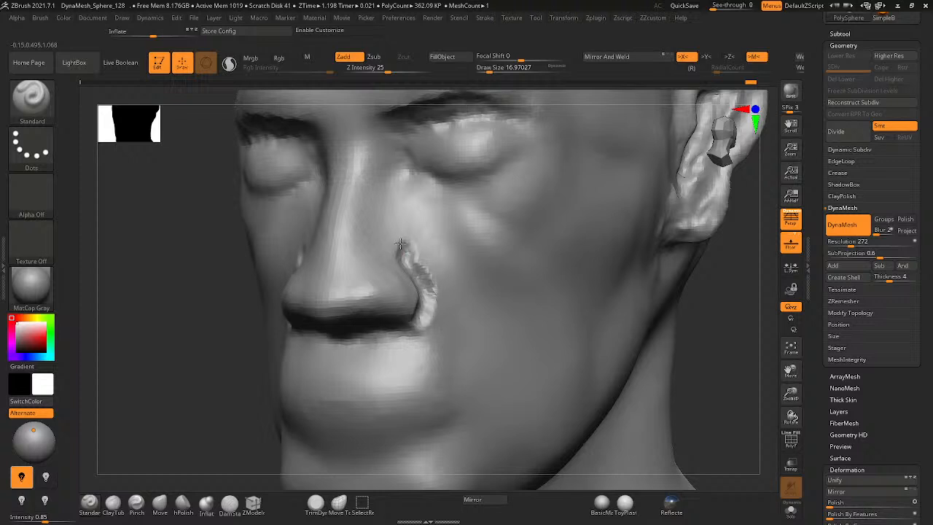
left_click_drag(408, 236, 421, 287, "shift")
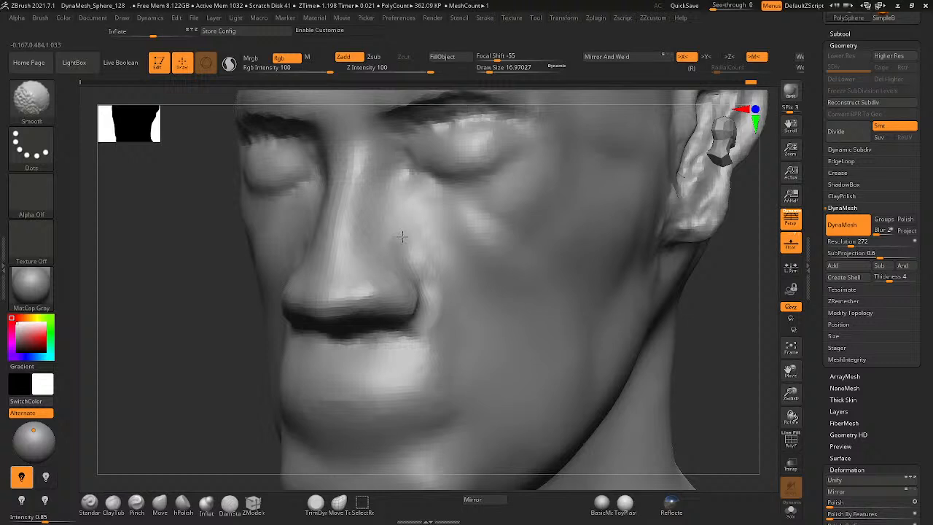
right_click_drag(423, 267, 431, 307)
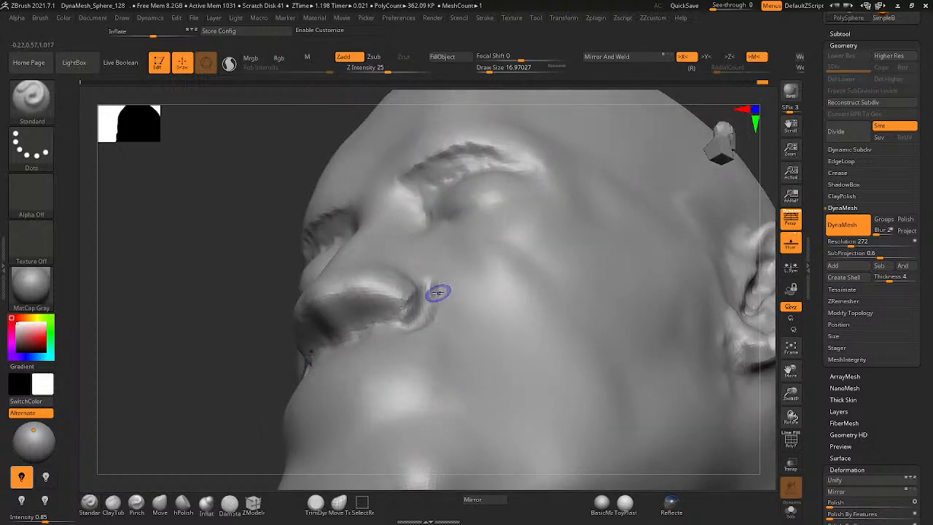
left_click_drag(438, 292, 427, 296, "shift")
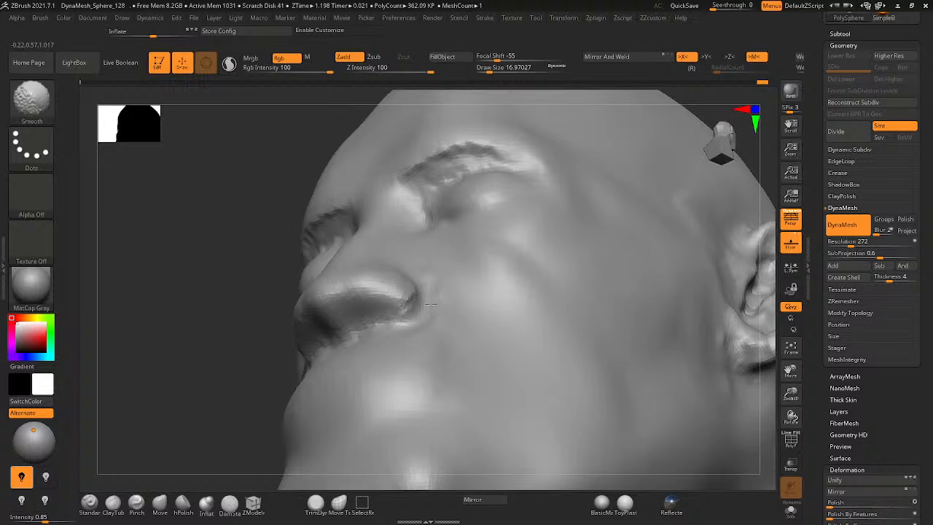
- Deepen the nostril openings from below with the Standard brush at draw size about 17 and smooth their rims
right_click_drag(430, 304, 355, 306)
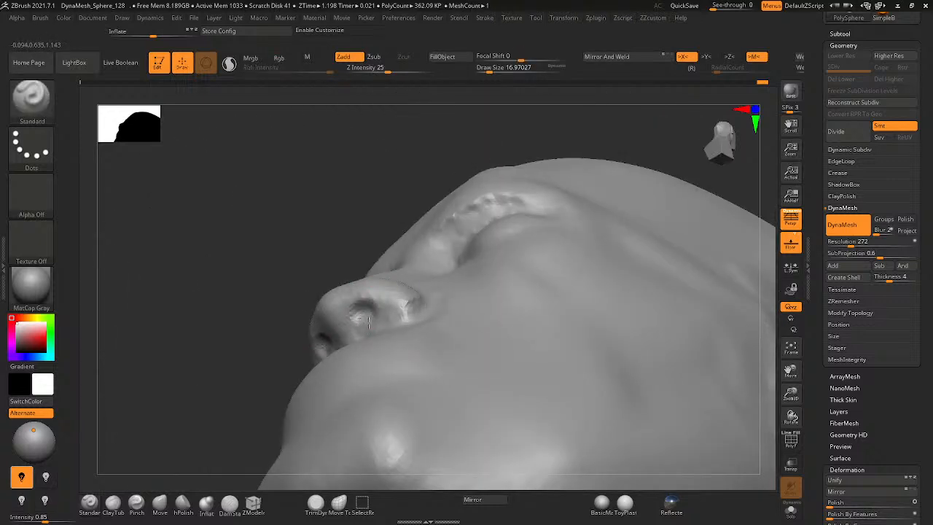
mouse_move(368, 322)
left_mouse_down("alt")
mouse_move(375, 316)
mouse_move(366, 315)
left_mouse_up("alt")
right_click_drag(372, 325, 370, 311)
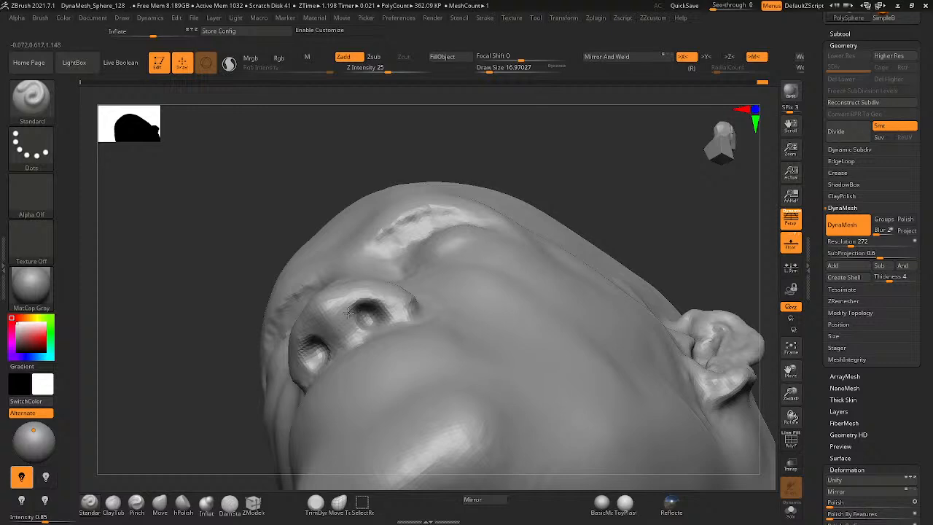
left_click_drag(349, 313, 364, 313, "alt")
key("shift")
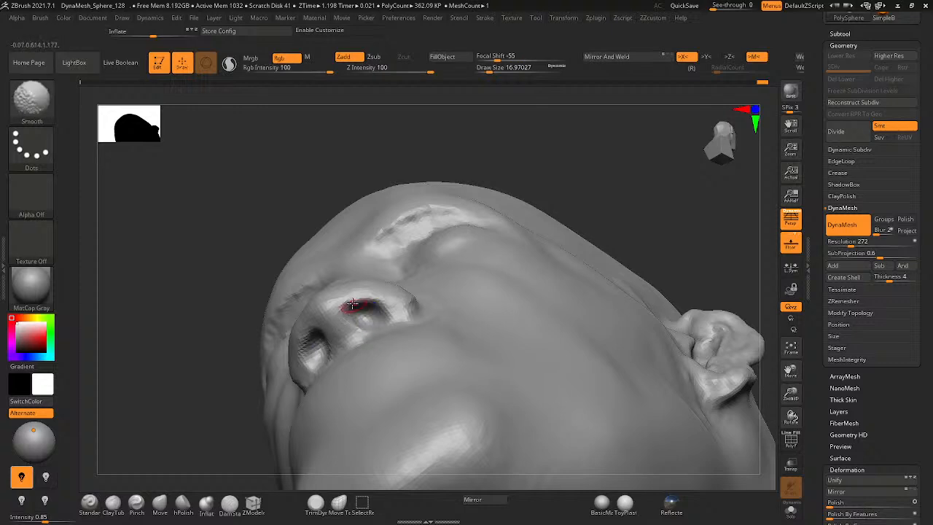
mouse_move(352, 304)
right_mouse_down()
mouse_move(423, 375)
mouse_move(437, 416)
mouse_move(432, 276)
right_mouse_up()
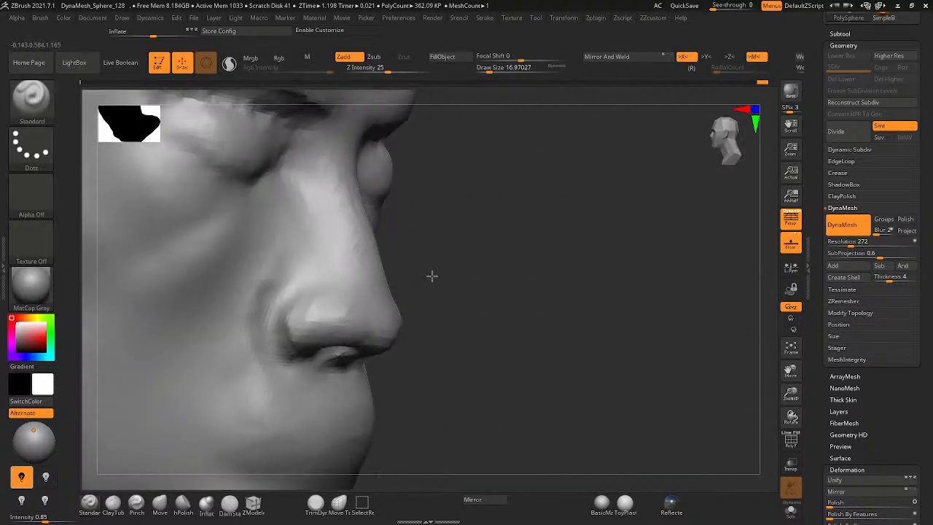
- Carve a short crease above the nostril wing with the Standard brush and smooth it into the cheek
key("shift")
right_click_drag(262, 350, 269, 302)
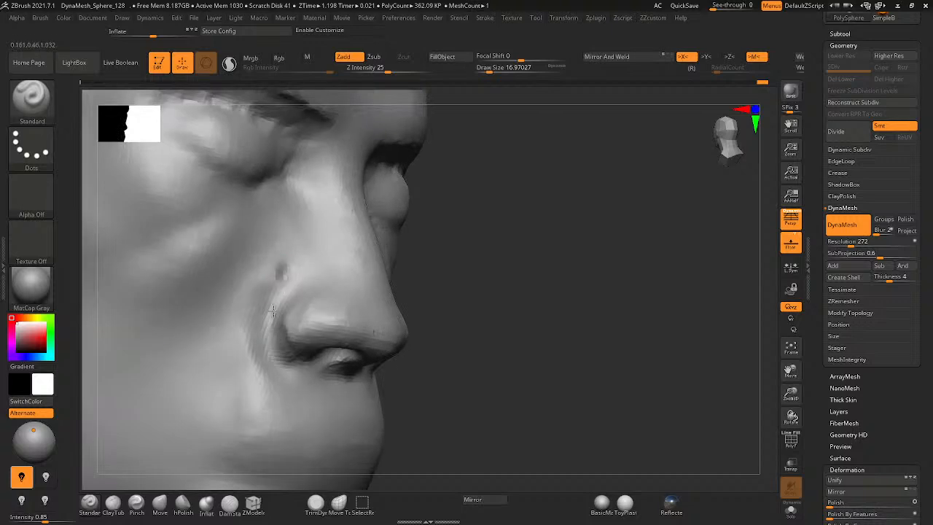
mouse_move(282, 271)
left_mouse_down()
mouse_move(272, 306)
mouse_move(280, 274)
left_mouse_up()
key("shift")
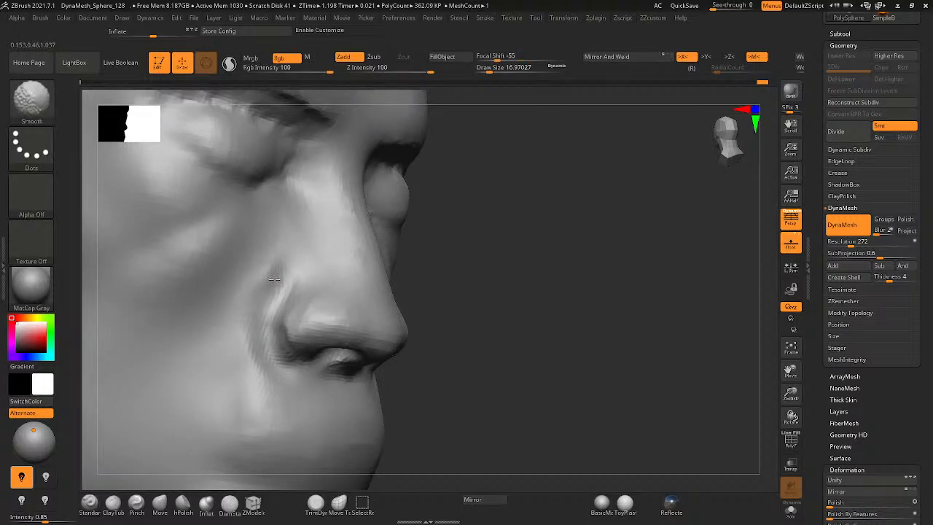
mouse_move(279, 277)
right_mouse_down()
mouse_move(267, 294)
mouse_move(218, 284)
mouse_move(473, 333)
mouse_move(464, 291)
mouse_move(381, 328)
mouse_move(413, 352)
mouse_move(422, 323)
mouse_move(464, 301)
mouse_move(406, 306)
mouse_move(400, 319)
right_mouse_up()
- Raise the draw size to about 59 and refine the nose tip and nostril shape with the Move brush
key("space")
left_click_drag(400, 309, 409, 309)
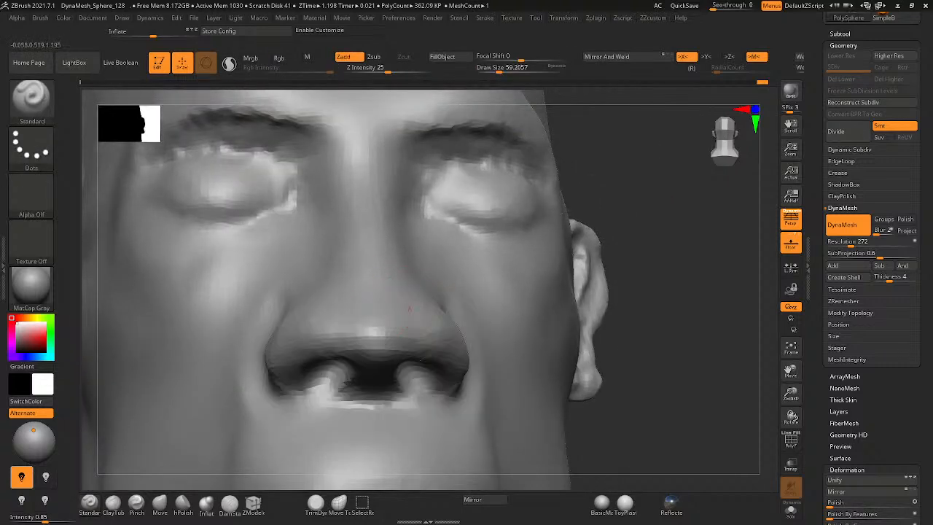
right_click_drag(409, 309, 420, 331)
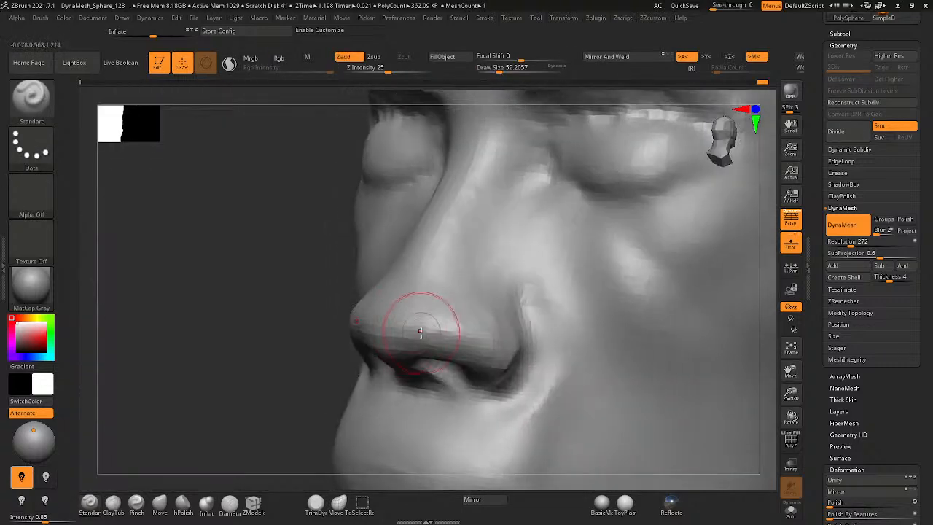
left_click(160, 503)
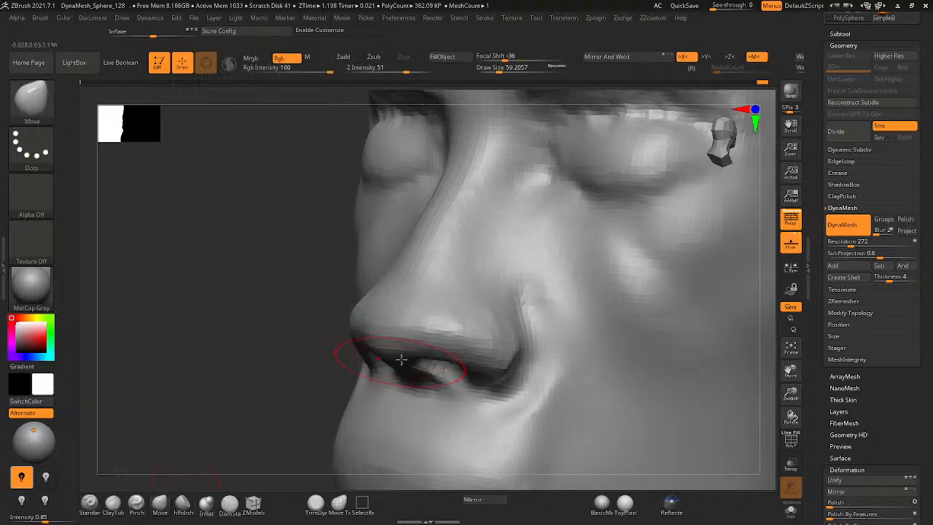
mouse_move(420, 334)
right_mouse_down()
mouse_move(408, 327)
mouse_move(414, 319)
mouse_move(394, 322)
mouse_move(428, 322)
mouse_move(430, 349)
right_mouse_up()
right_click_drag(427, 258, 386, 285, "ctrl")
mouse_move(386, 285)
right_mouse_down()
mouse_move(350, 285)
mouse_move(354, 240)
mouse_move(408, 211)
mouse_move(425, 340)
mouse_move(416, 277)
mouse_move(474, 280)
right_mouse_up()
mouse_move(440, 318)
right_mouse_down()
mouse_move(369, 347)
mouse_move(422, 397)
mouse_move(383, 374)
mouse_move(382, 386)
right_mouse_up()
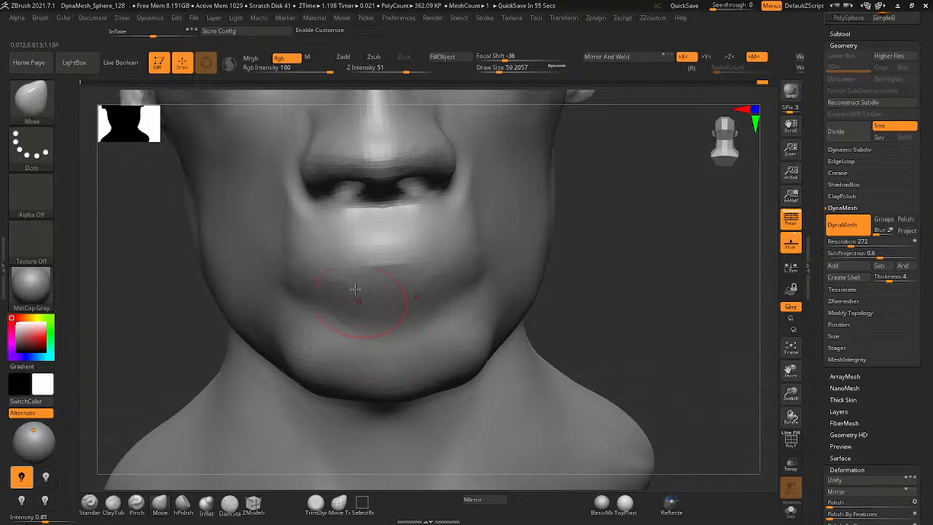
- Narrow the jawline and lower cheeks with the Move brush at draw size about 182
mouse_move(479, 285)
right_mouse_down("ctrl")
mouse_move(353, 279)
mouse_move(353, 236)
right_mouse_up("ctrl")
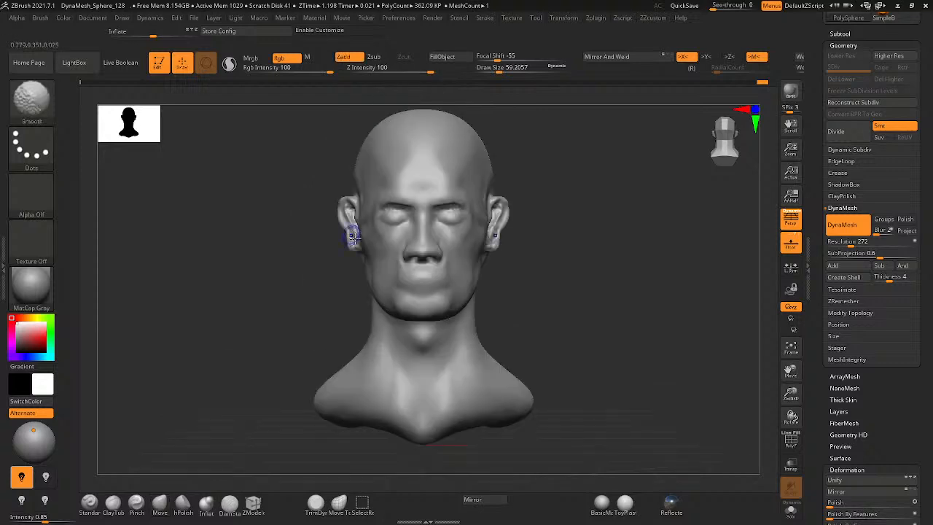
left_click(156, 509)
key("b")
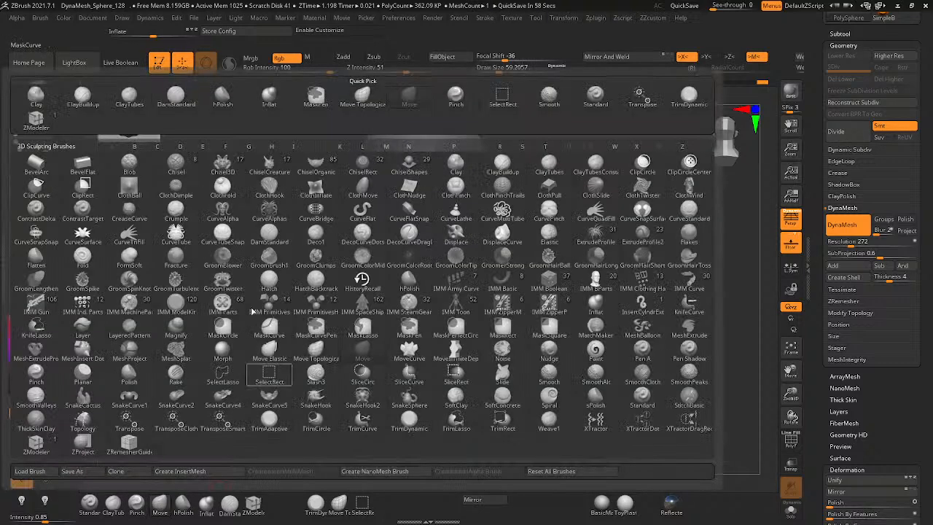
key("space")
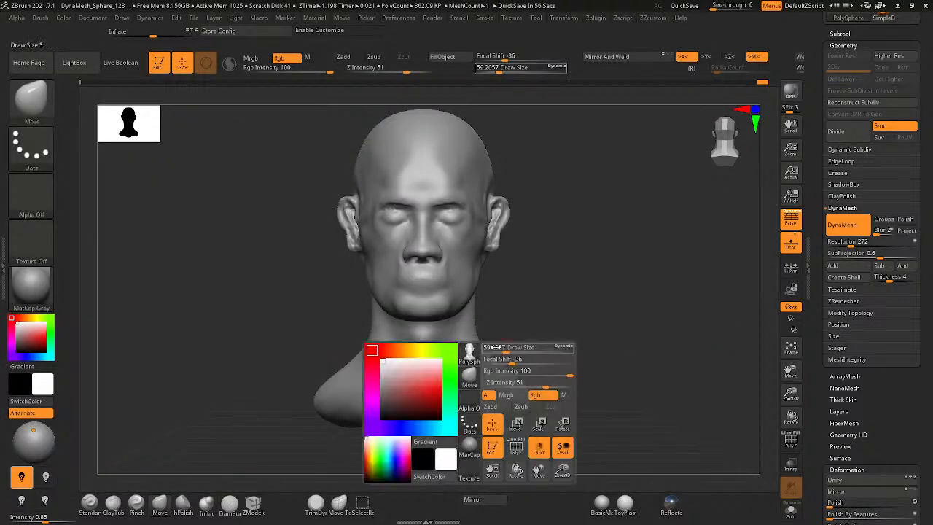
left_click_drag(501, 349, 511, 346)
key("space")
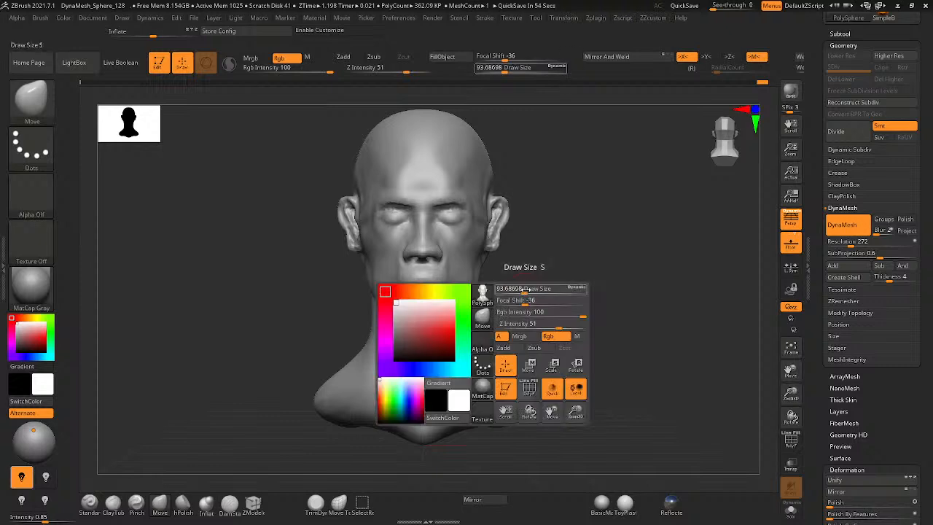
left_click_drag(510, 290, 543, 290)
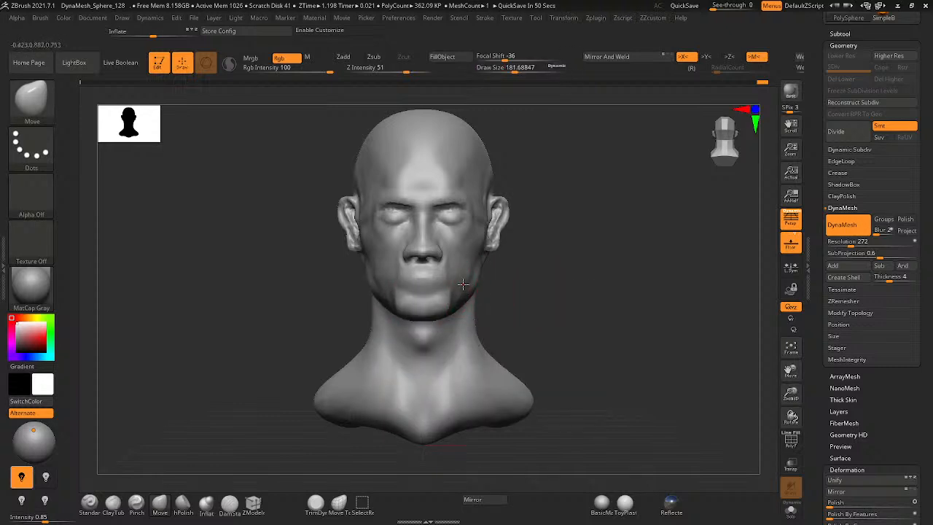
right_click_drag(442, 306, 396, 317)
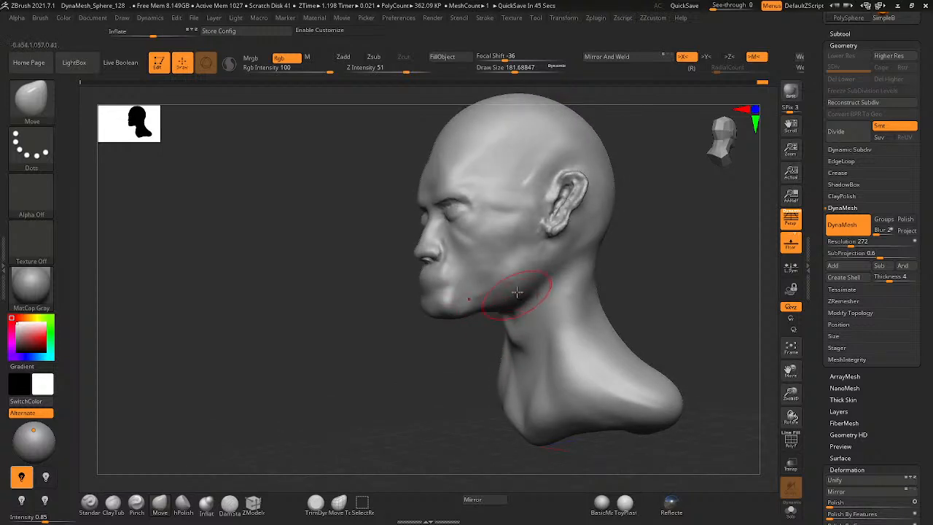
mouse_move(516, 293)
right_mouse_down()
mouse_move(537, 293)
mouse_move(474, 272)
mouse_move(510, 263)
right_mouse_up()
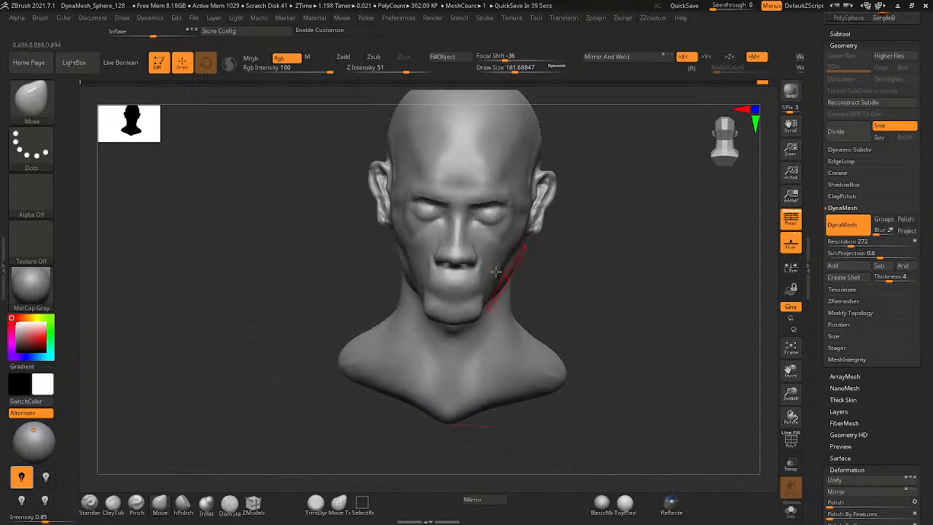
right_click_drag(495, 272, 463, 258)
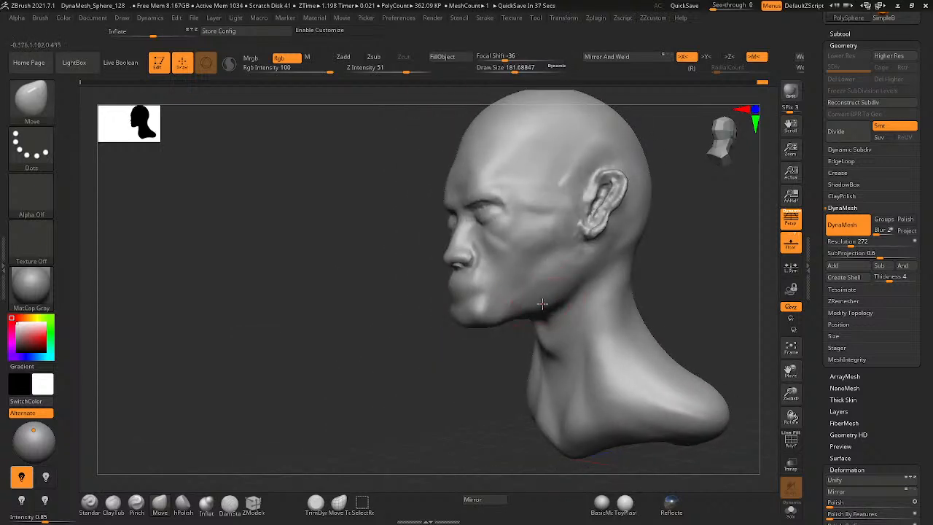
mouse_move(542, 303)
right_mouse_down()
mouse_move(515, 313)
mouse_move(514, 353)
mouse_move(519, 343)
mouse_move(454, 334)
mouse_move(445, 306)
mouse_move(412, 278)
right_mouse_up()
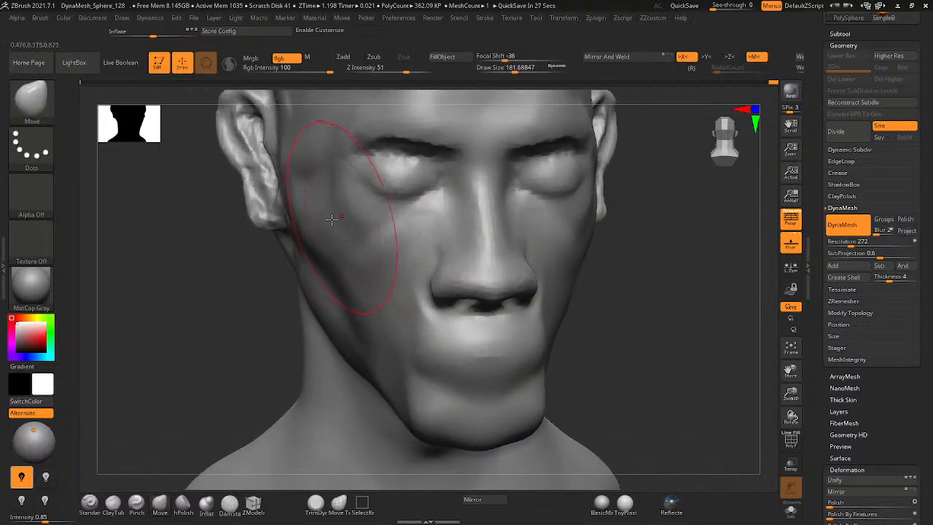
- Refine the cheek contour beside the mouth with the Move brush at draw size about 116
mouse_move(316, 209)
right_mouse_down()
mouse_move(328, 225)
mouse_move(498, 297)
right_mouse_up()
key("space")
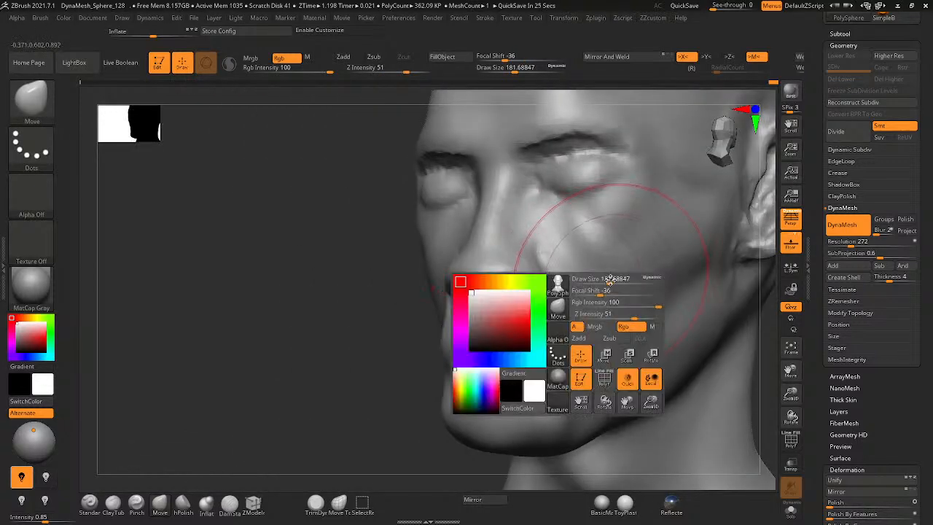
left_click_drag(607, 280, 595, 280)
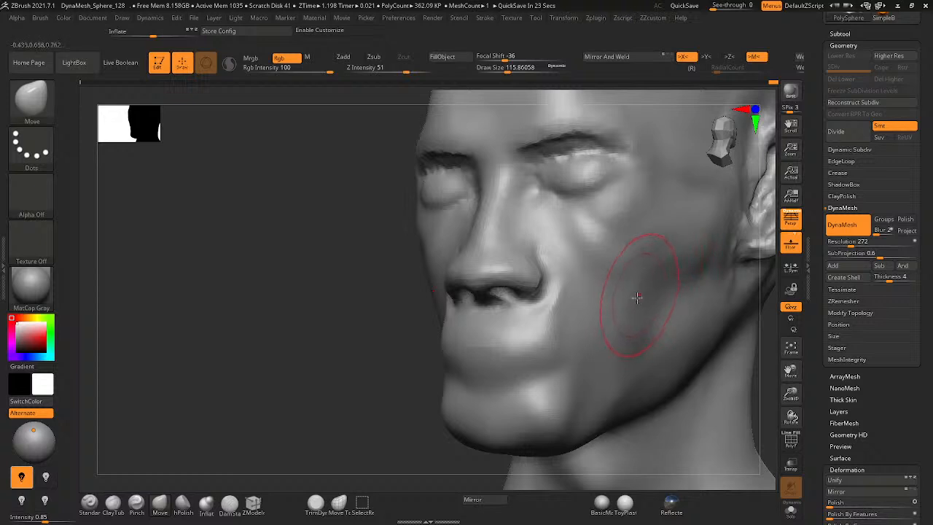
right_click_drag(593, 308, 542, 303)
- Tighten the area beneath the nose with the Pinch brush at draw size about 18 and smooth it
mouse_move(454, 381)
right_mouse_down()
mouse_move(521, 339)
mouse_move(477, 340)
right_mouse_up()
key("space")
left_click_drag(478, 341, 462, 342)
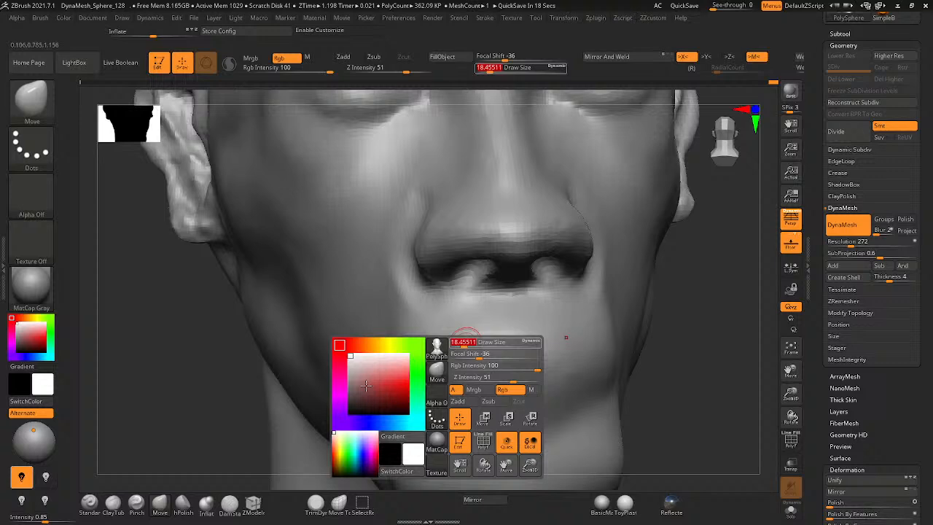
left_click(137, 503)
right_click_drag(400, 423, 466, 358)
mouse_move(510, 327)
right_mouse_down()
mouse_move(514, 361)
mouse_move(488, 350)
right_mouse_up()
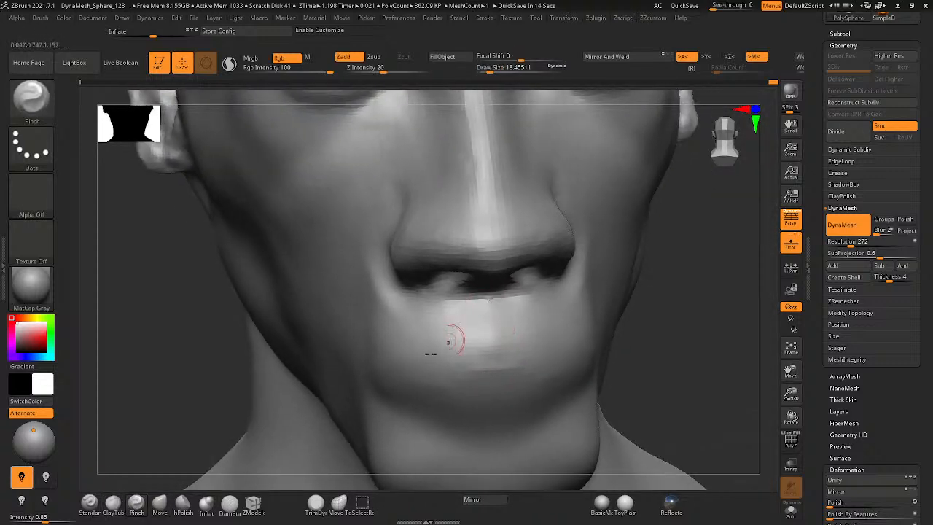
left_click_drag(506, 324, 527, 294, "shift")
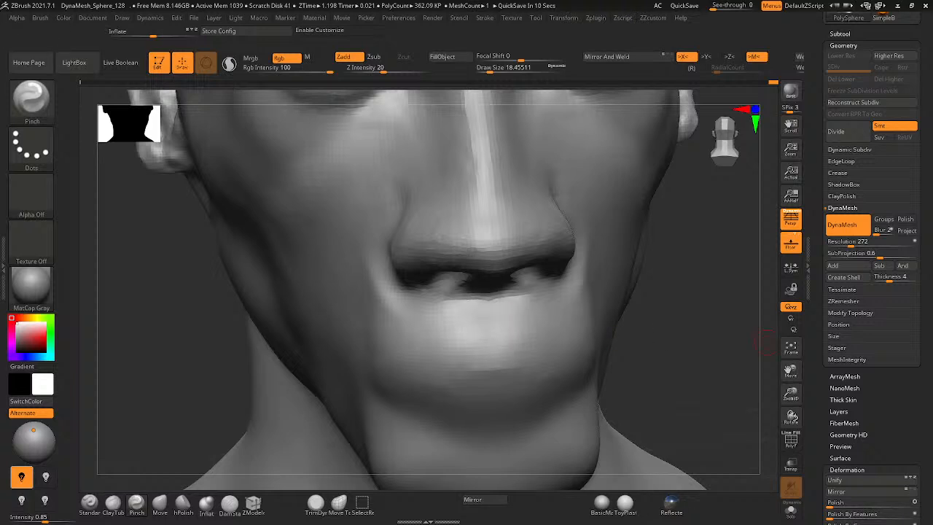
- Block in the philtrum between nose and upper lip with the ClayTubes brush at draw size about 18, undoing an unwanted stroke
left_click(113, 503)
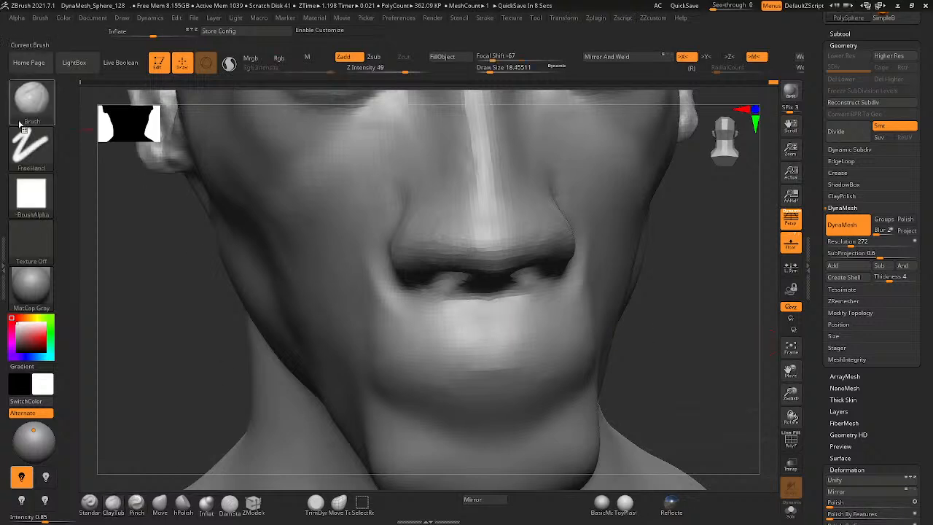
left_click(32, 193)
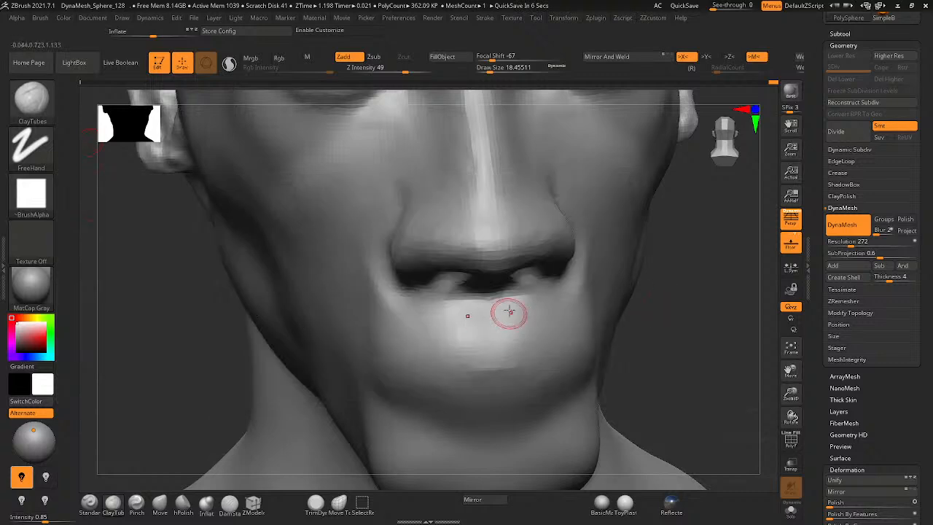
mouse_move(541, 325)
right_mouse_down()
mouse_move(549, 375)
mouse_move(442, 355)
right_mouse_up()
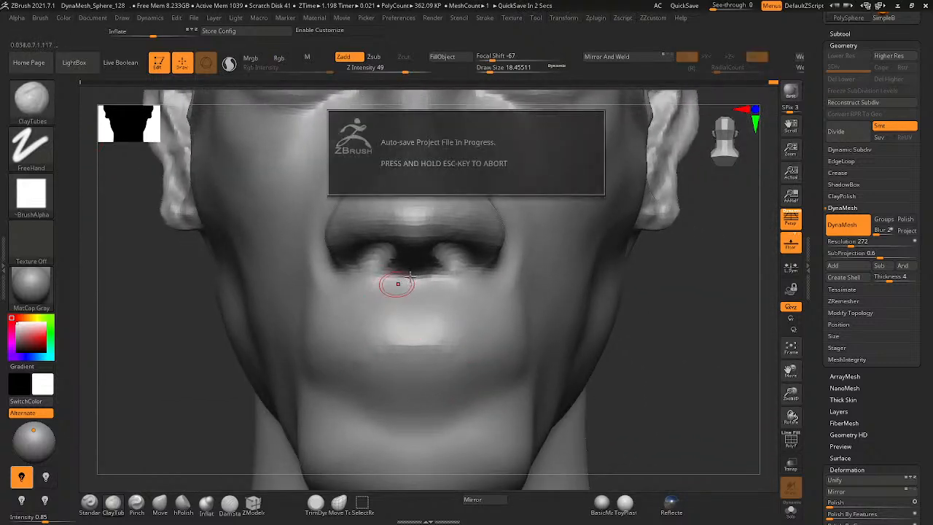
left_click_drag(412, 312, 416, 327)
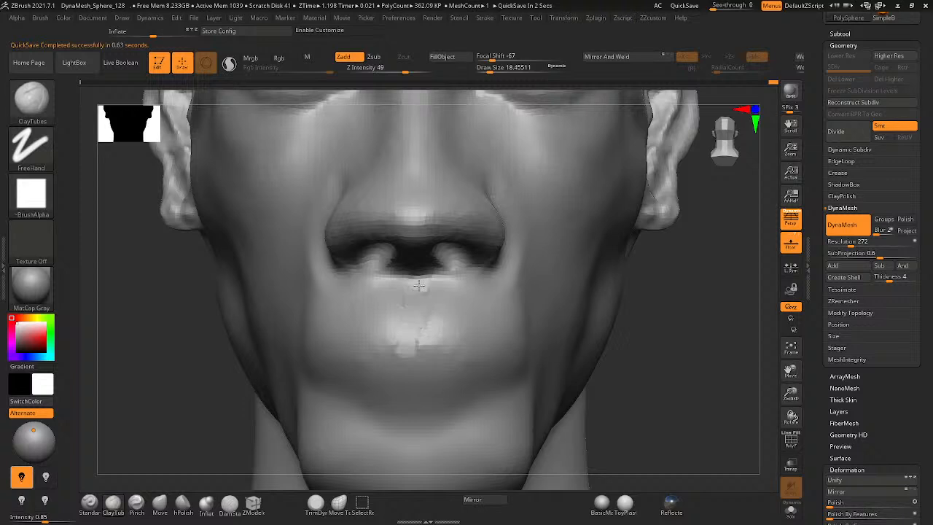
key("ctrl+z")
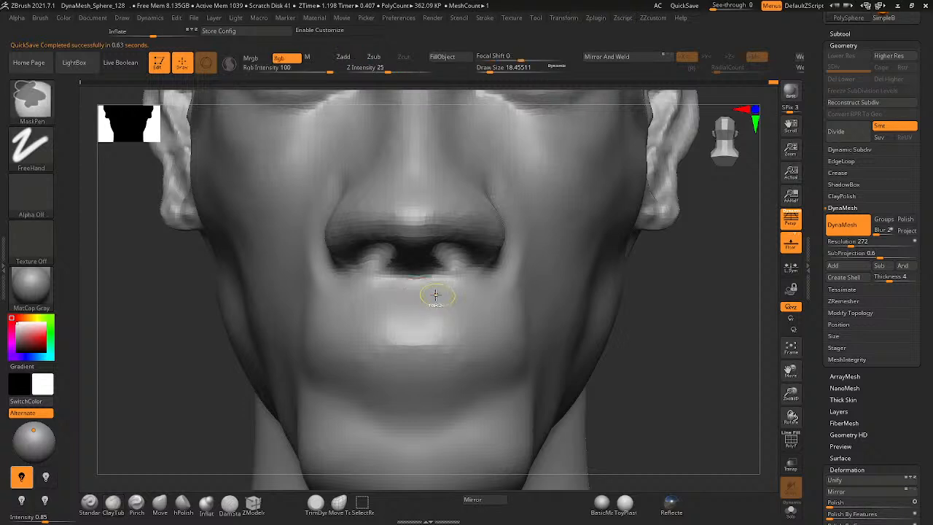
right_click_drag(435, 294, 409, 292, "ctrl")
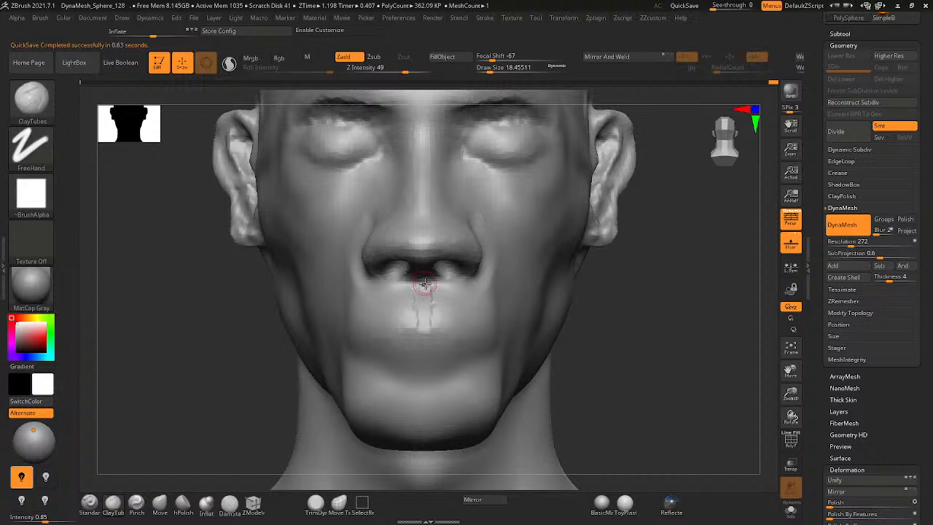
right_click_drag(417, 294, 501, 253, "ctrl")
left_click_drag(437, 277, 435, 303)
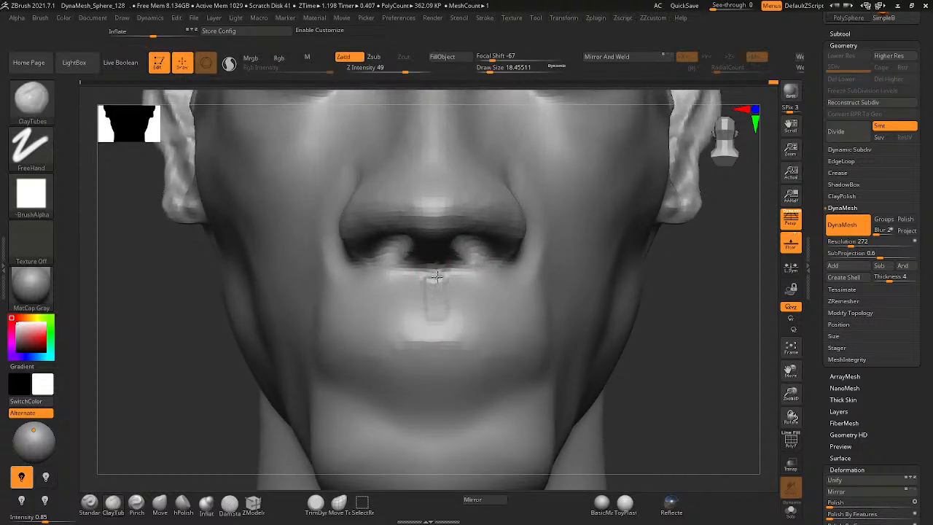
- Shape the philtrum groove between nose and upper lip with the Standard brush at draw size about 18 and smooth it
left_click(90, 503)
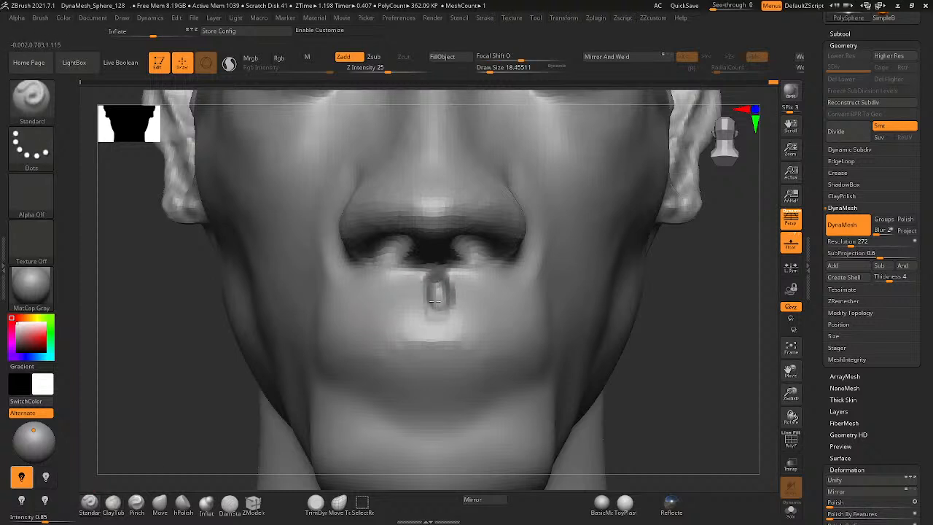
key("shift")
mouse_move(420, 317)
right_mouse_down()
mouse_move(383, 329)
mouse_move(407, 335)
mouse_move(500, 248)
right_mouse_up()
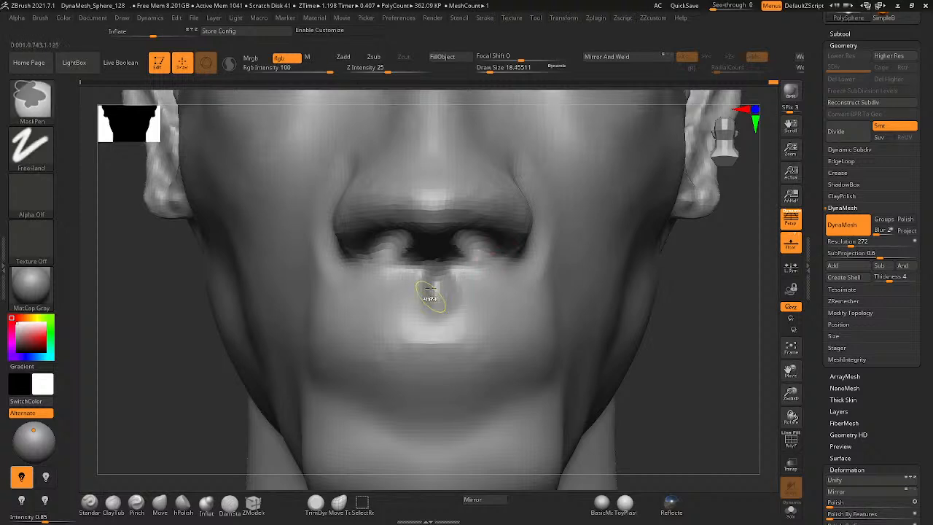
right_click_drag(429, 291, 433, 269, "ctrl")
key("shift")
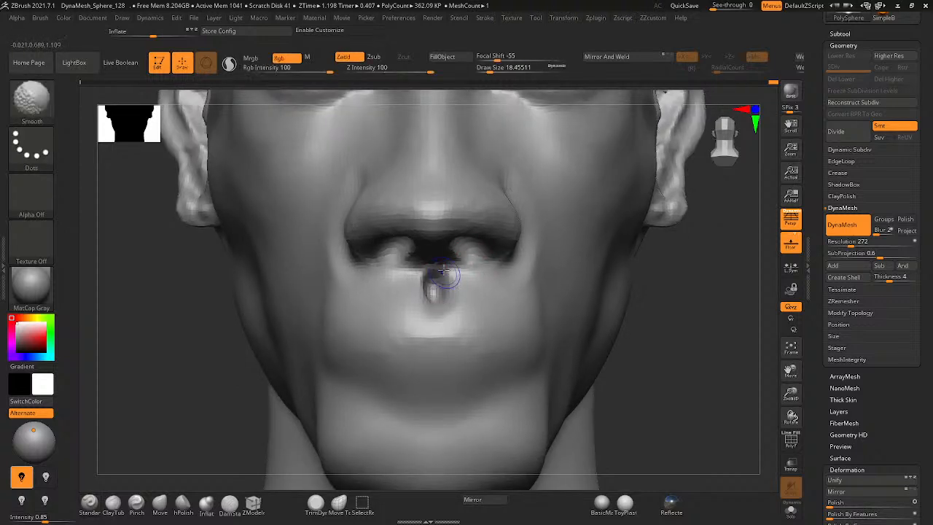
right_click_drag(422, 314, 433, 287)
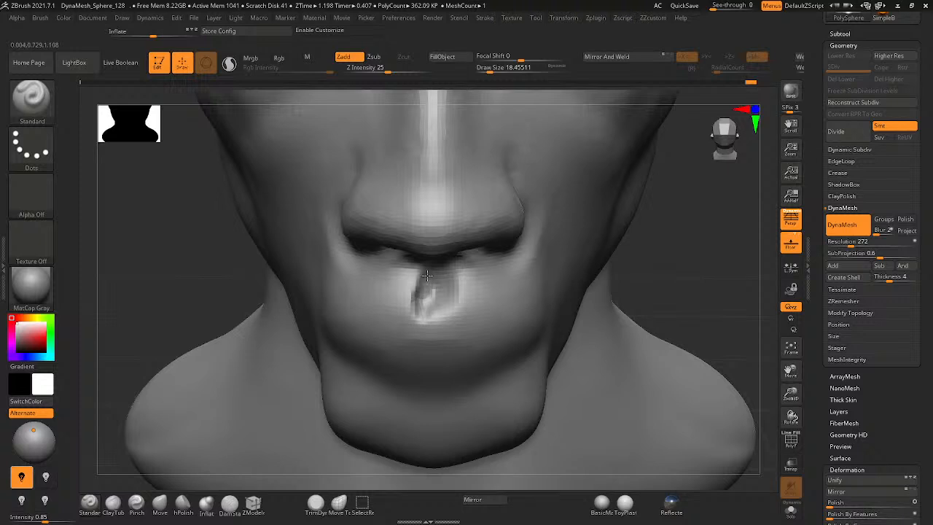
- Undo the uneven philtrum strokes and refine the groove with the Standard brush at draw size about 18
left_click_drag(427, 275, 445, 299)
key("ctrl+z")
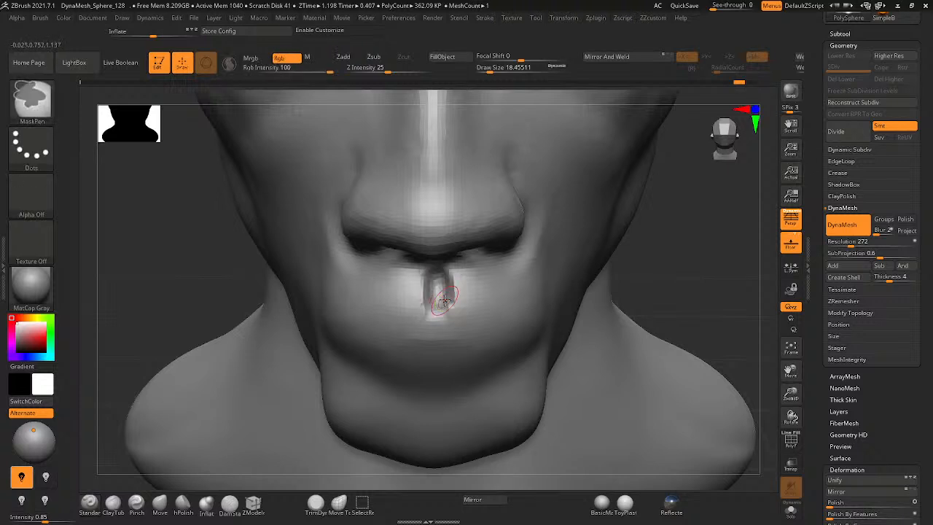
key("ctrl+z")
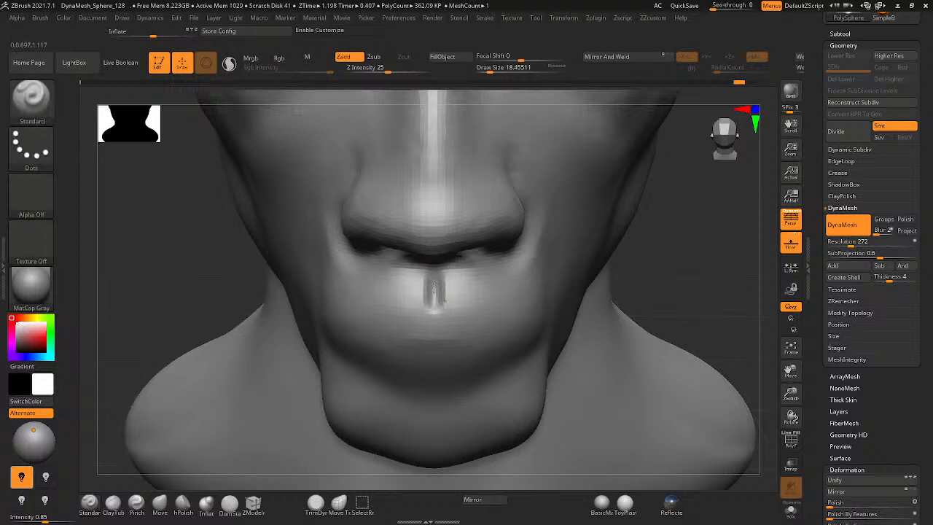
left_click_drag(437, 293, 445, 306)
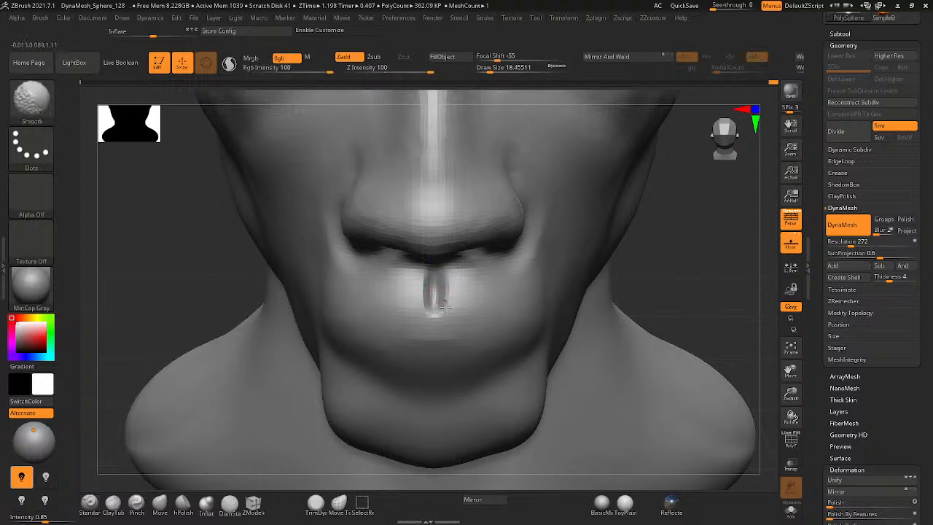
- Try to mark the mouth line below the philtrum with the Standard and ClayTubes brushes, reducing the draw size to about 11
mouse_move(420, 310)
right_mouse_down()
mouse_move(393, 270)
mouse_move(430, 284)
mouse_move(430, 310)
mouse_move(442, 269)
mouse_move(408, 291)
mouse_move(374, 296)
mouse_move(717, 330)
right_mouse_up()
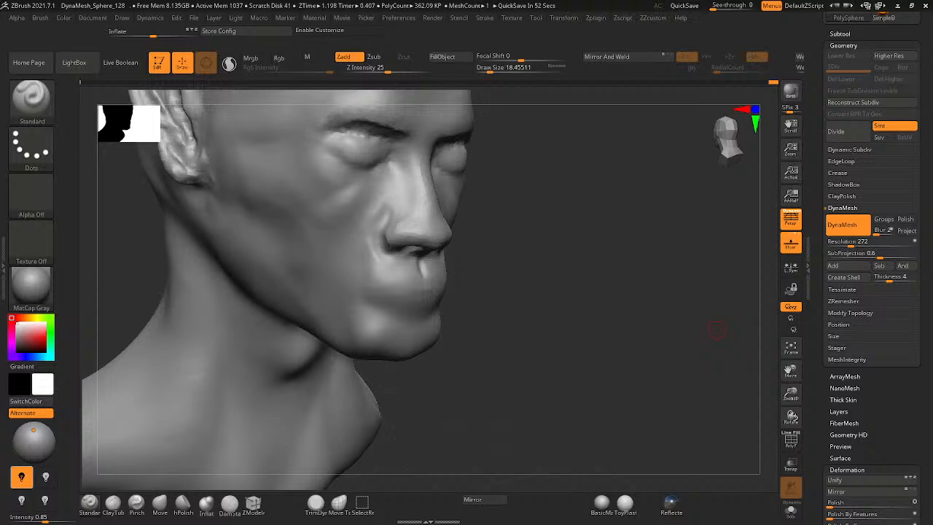
right_click_drag(431, 274, 527, 265)
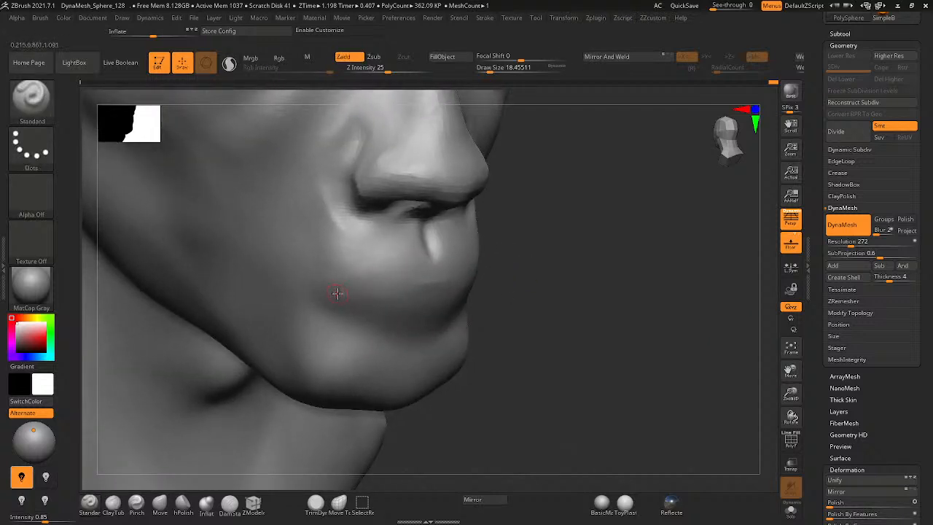
key("space")
mouse_move(337, 293)
left_mouse_down()
mouse_move(412, 259)
mouse_move(335, 290)
left_mouse_up()
key("ctrl+z")
left_click(112, 502)
key("ctrl+z")
key("space")
left_click_drag(410, 282, 384, 286)
key("space")
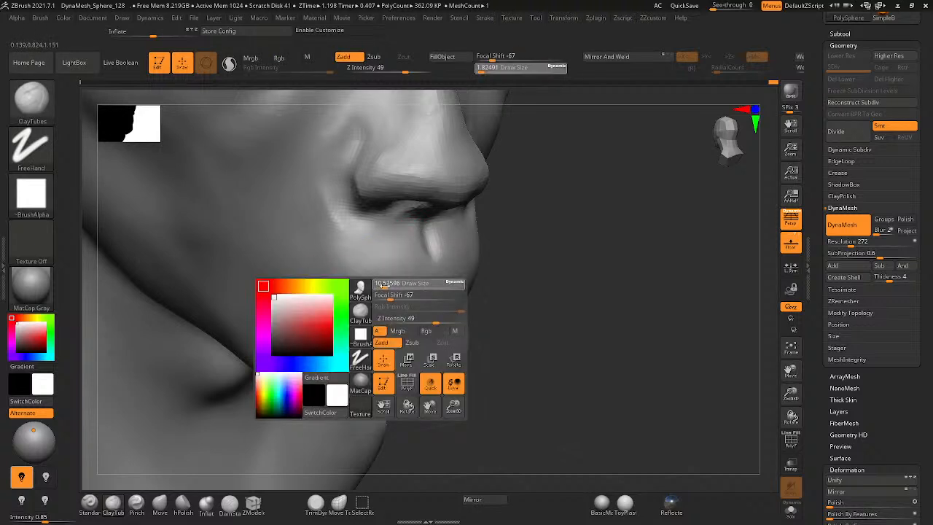
key("ctrl+z")
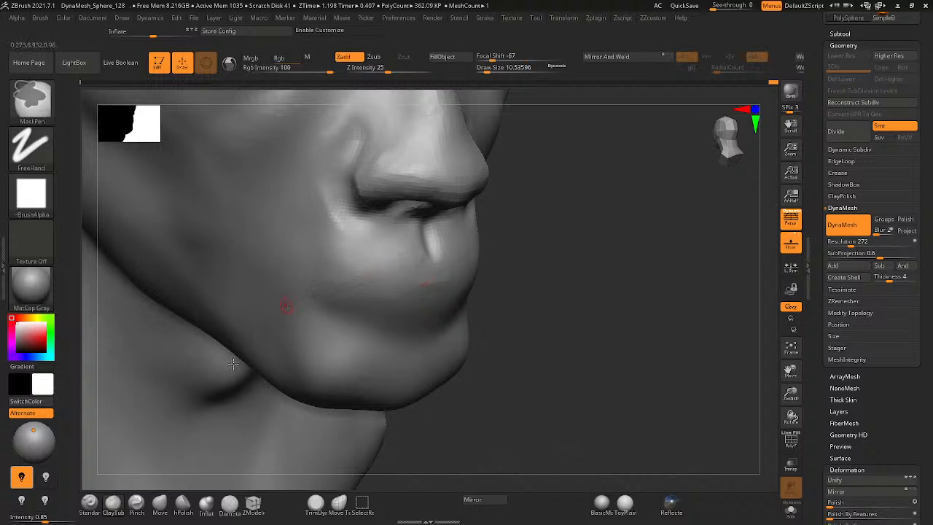
- Try to block in the lips with the Standard brush at draw size about 41, with X symmetry on
left_click(89, 505)
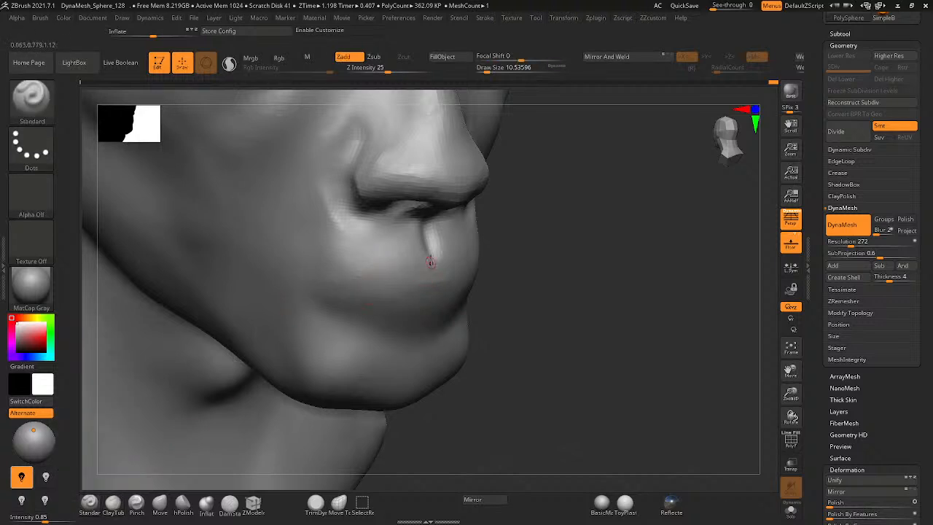
key("space")
mouse_move(397, 265)
left_mouse_down()
mouse_move(409, 265)
mouse_move(348, 286)
mouse_move(365, 297)
left_mouse_up()
mouse_move(420, 259)
left_mouse_down()
mouse_move(328, 284)
mouse_move(406, 323)
mouse_move(467, 289)
mouse_move(398, 302)
left_mouse_up()
mouse_move(398, 302)
right_mouse_down()
mouse_move(335, 257)
mouse_move(406, 295)
mouse_move(306, 291)
mouse_move(454, 290)
right_mouse_up()
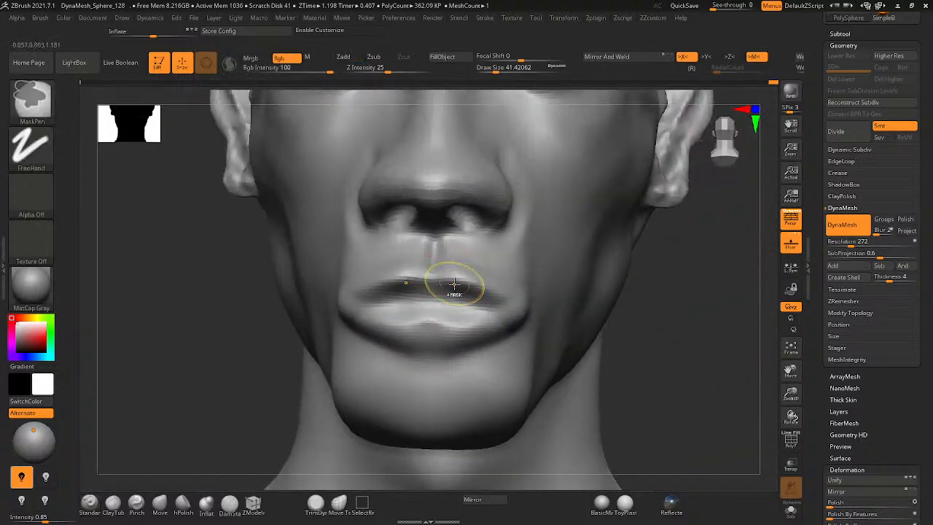
key("ctrl+z")
key("ctrl+z")
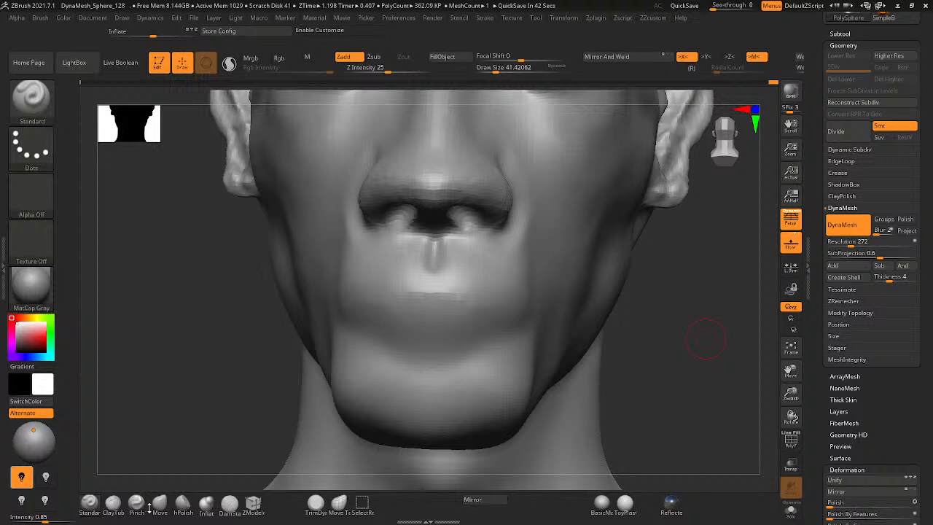
- Try to carve the upper lip line with the DamStandard brush at draw size about 41
left_click(229, 504)
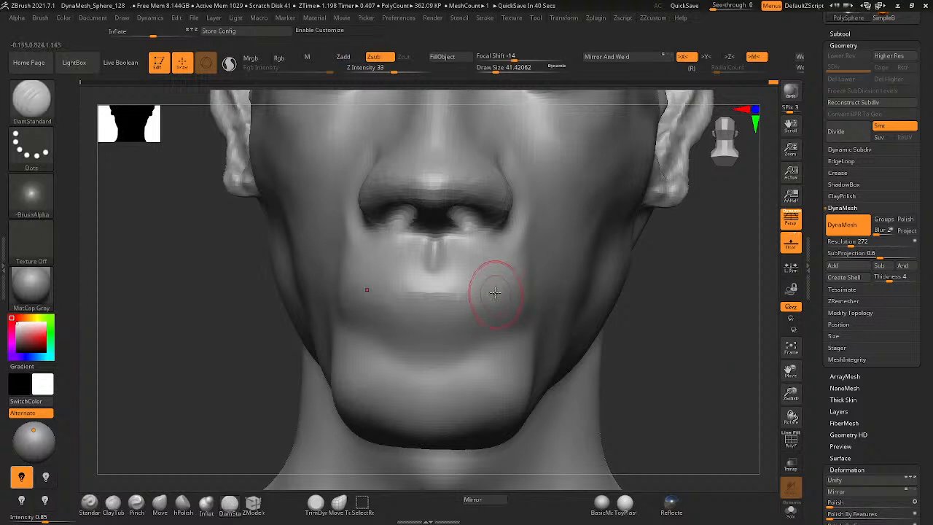
left_click_drag(503, 296, 434, 298)
key("ctrl+z")
right_click_drag(370, 284, 430, 295)
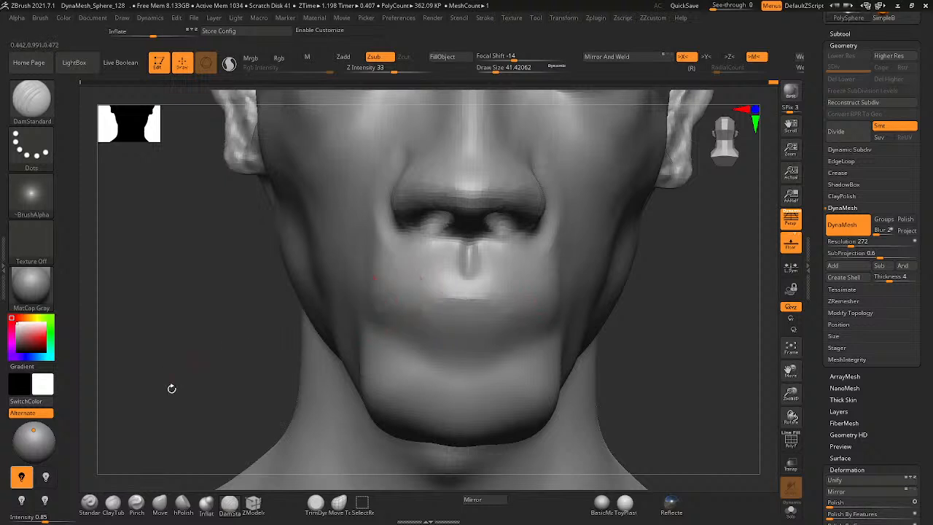
- Try to build up the upper lip with the ClayTubes brush at draw size about 41, and reduce the draw size to 28.75
left_click(113, 503)
mouse_move(461, 287)
left_mouse_down()
mouse_move(419, 311)
mouse_move(369, 317)
left_mouse_up()
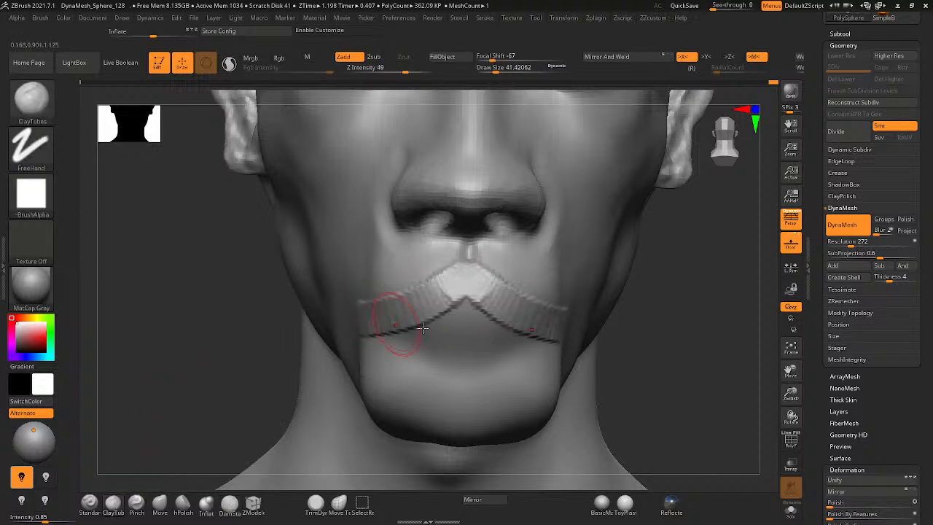
key("ctrl+z")
key("space")
left_click_drag(427, 282, 423, 282)
left_click(43, 194)
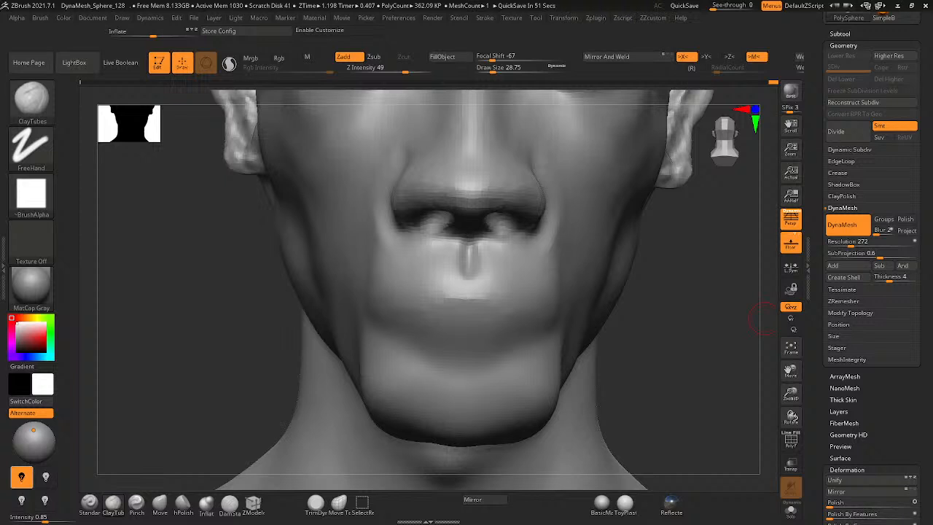
- Try to carve the upper lip contour from the mouth corner to the philtrum with the DamStandard brush at draw size 28.75
left_click(230, 508)
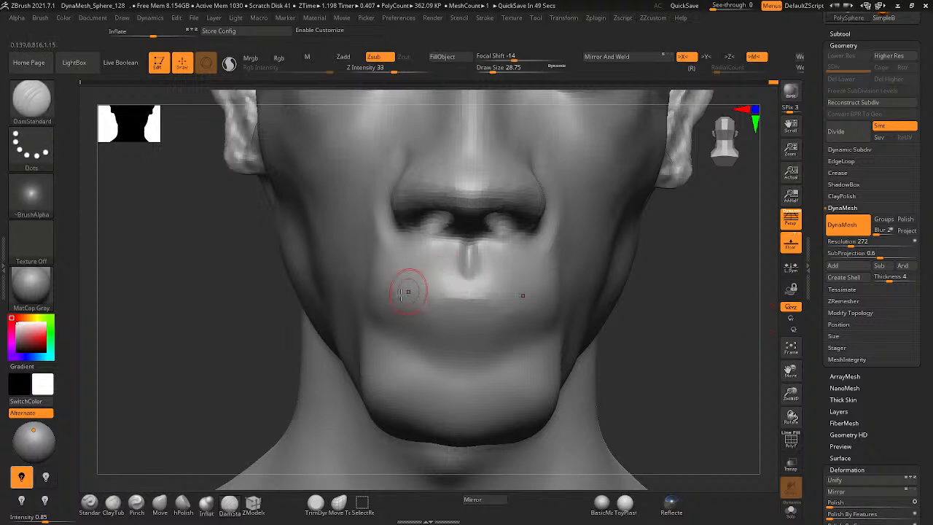
left_click_drag(377, 307, 458, 268)
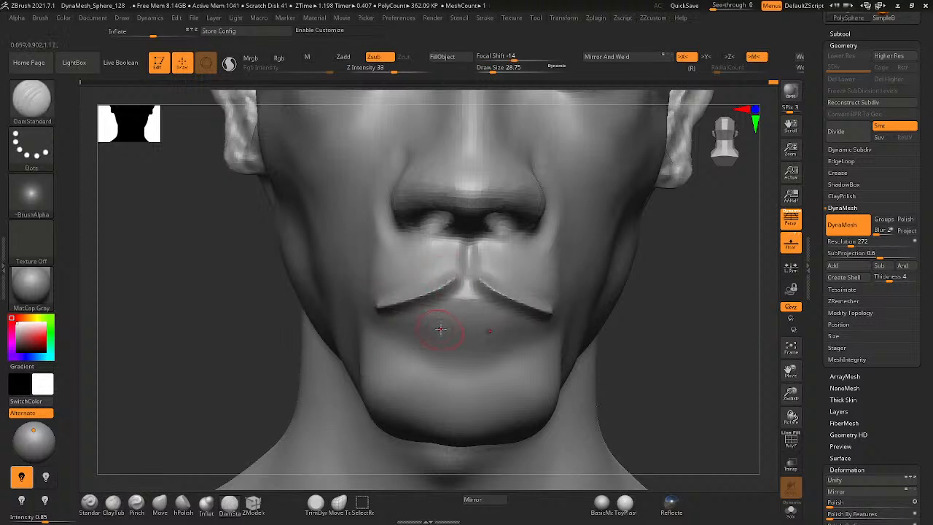
key("ctrl+z")
mouse_move(464, 310)
right_mouse_down()
mouse_move(472, 330)
mouse_move(393, 325)
mouse_move(424, 316)
right_mouse_up()
left_click_drag(453, 263, 347, 312)
key("ctrl+z")
- Try to carve the upper lip contour with the DamStandard brush using Alpha 27 at draw size about 49
key("space")
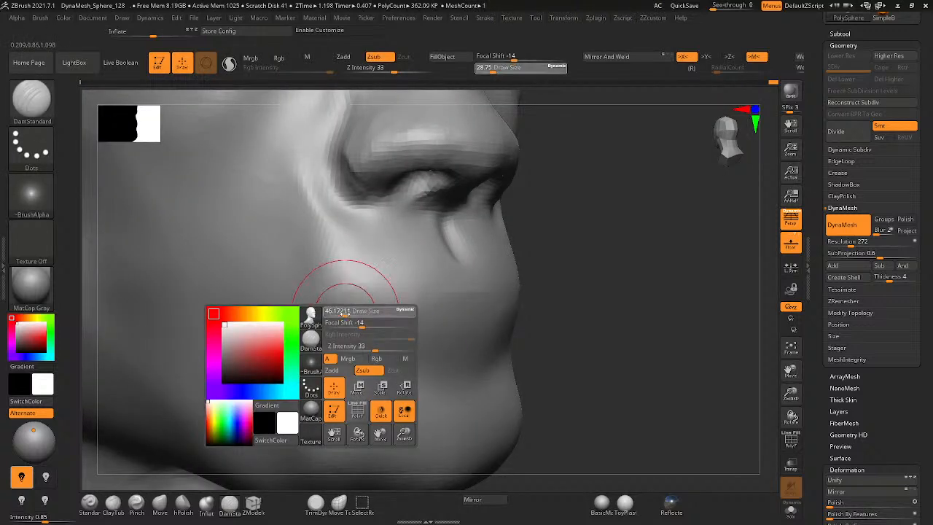
left_click(29, 192)
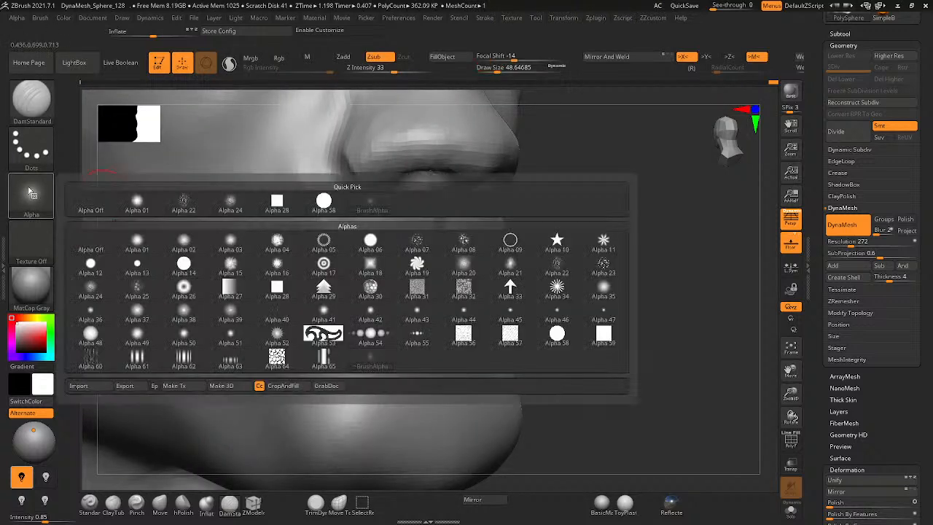
left_click(231, 290)
left_click_drag(450, 264, 315, 303)
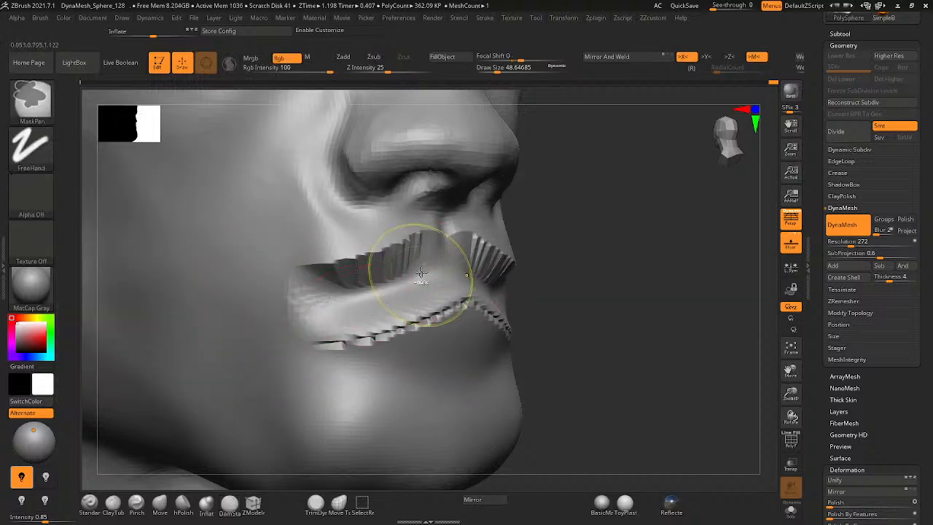
key("ctrl+z")
left_click_drag(451, 263, 340, 291)
key("ctrl+z")
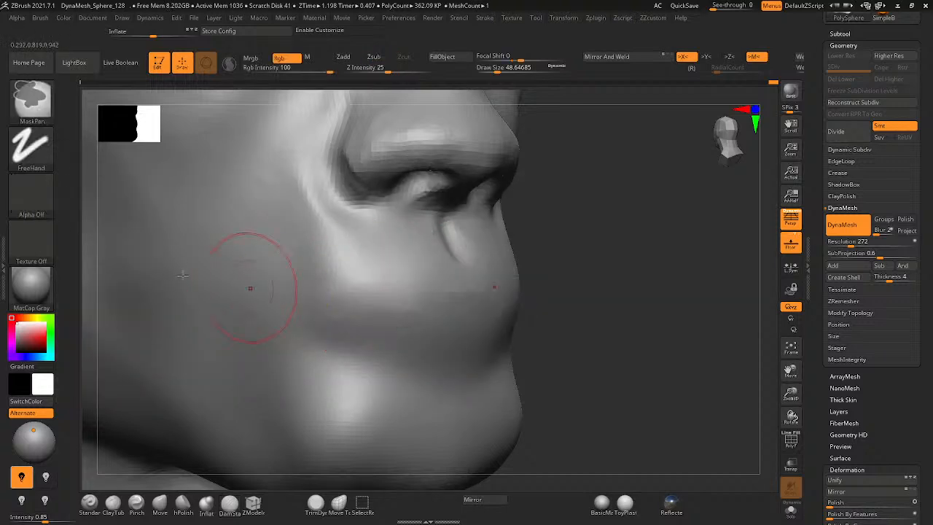
- Set the DamStandard brush alpha to Alpha 01 and try a stroke along the upper lip at draw size about 49
left_click(37, 202)
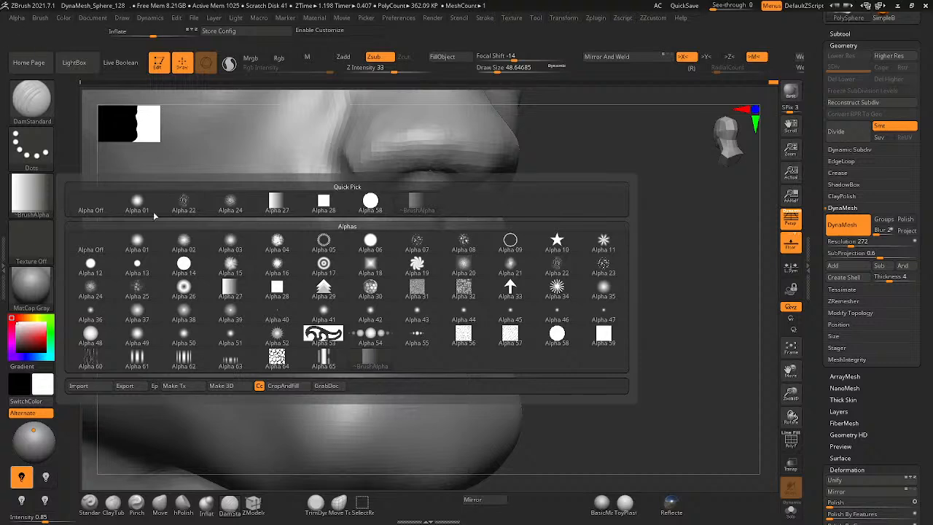
left_click(137, 202)
left_click_drag(438, 266, 333, 302)
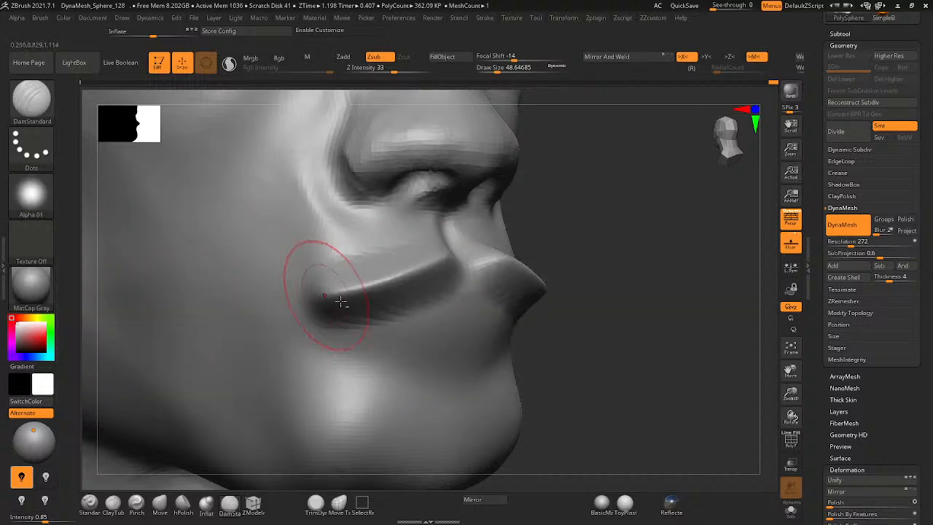
key("ctrl+z")
- Reduce the DamStandard brush draw size to about 41 and try another stroke along the upper lip
mouse_move(385, 329)
right_mouse_down("ctrl")
mouse_move(333, 306)
mouse_move(423, 296)
right_mouse_up("ctrl")
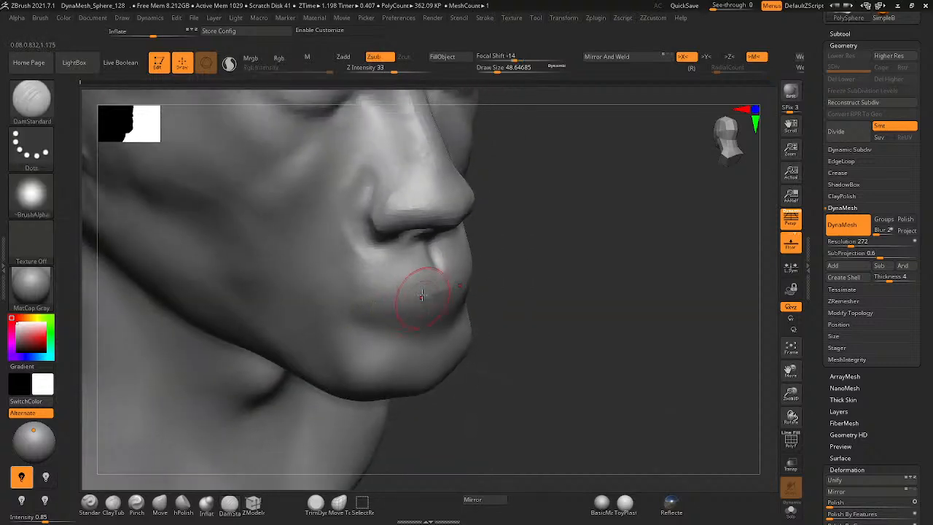
key("space")
left_click_drag(425, 284, 354, 306)
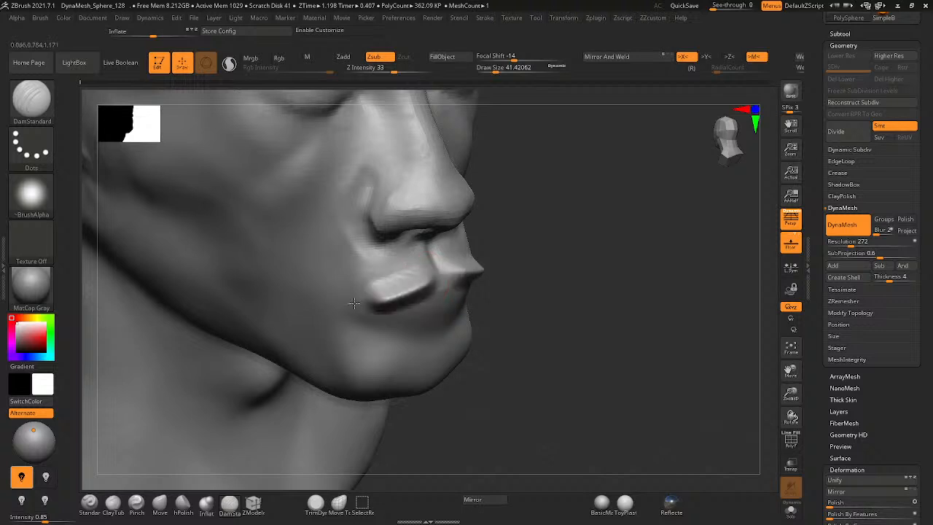
key("ctrl+z")
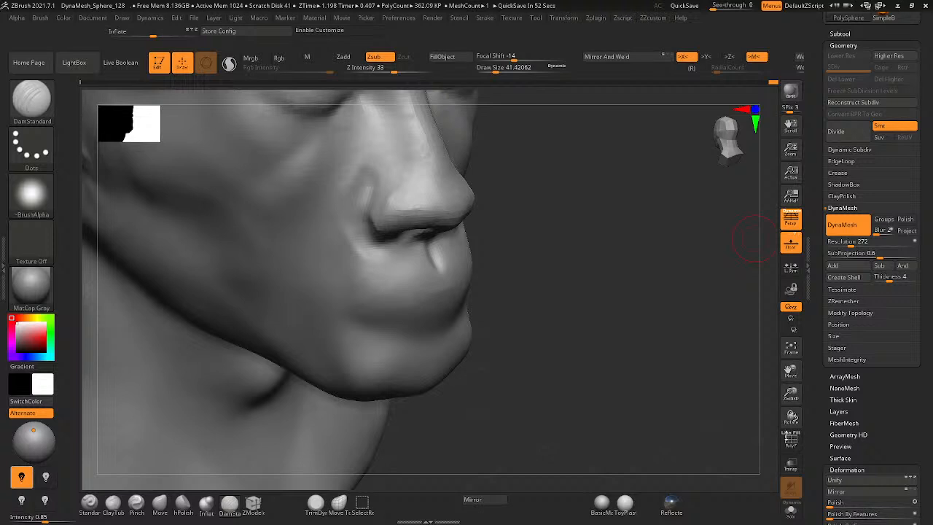
- Compare the available alphas and assign Alpha 39 to the DamStandard brush
left_click(39, 197)
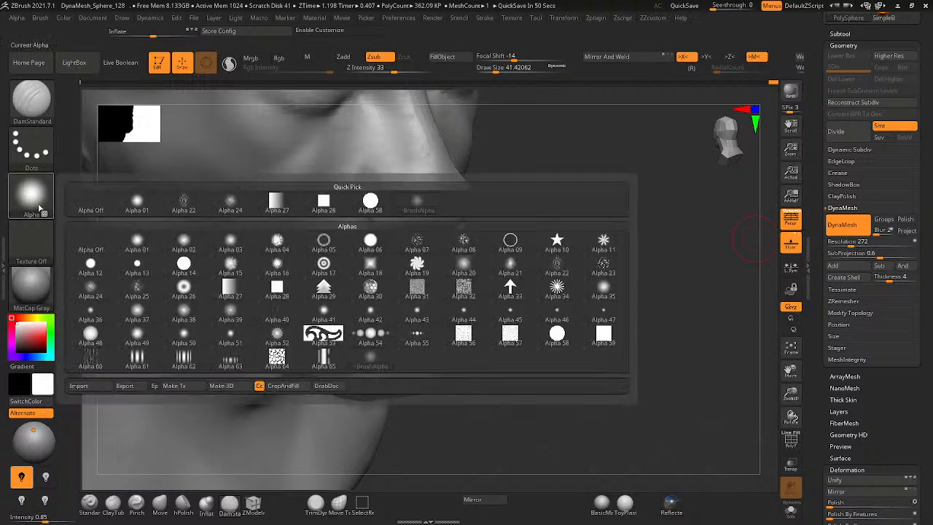
mouse_move(155, 217)
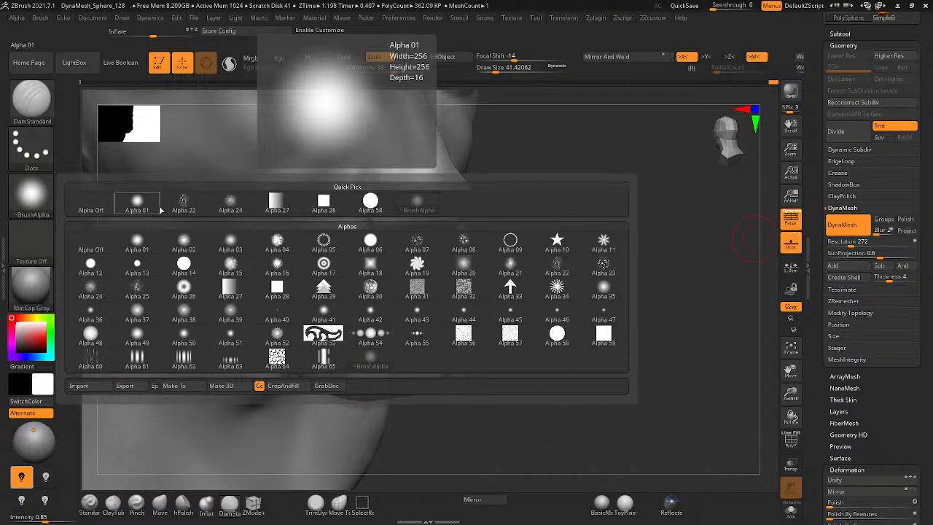
mouse_move(417, 202)
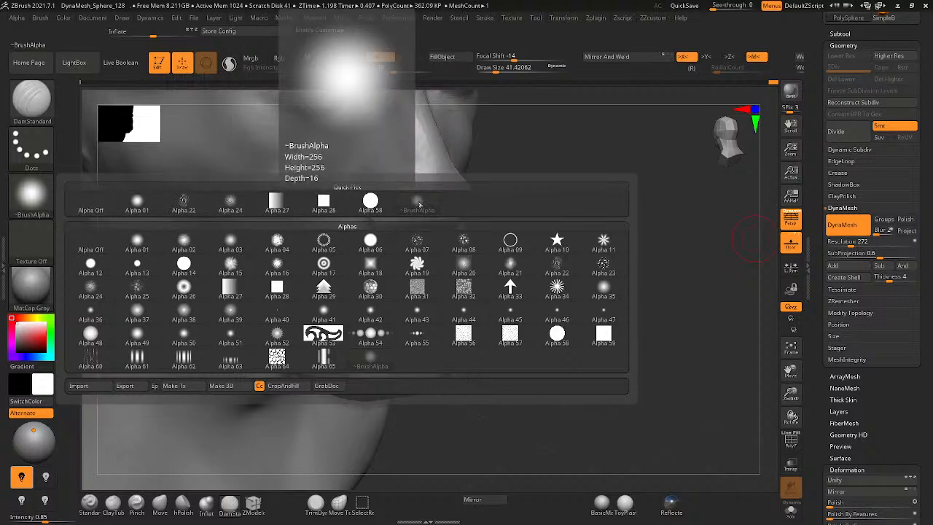
mouse_move(228, 251)
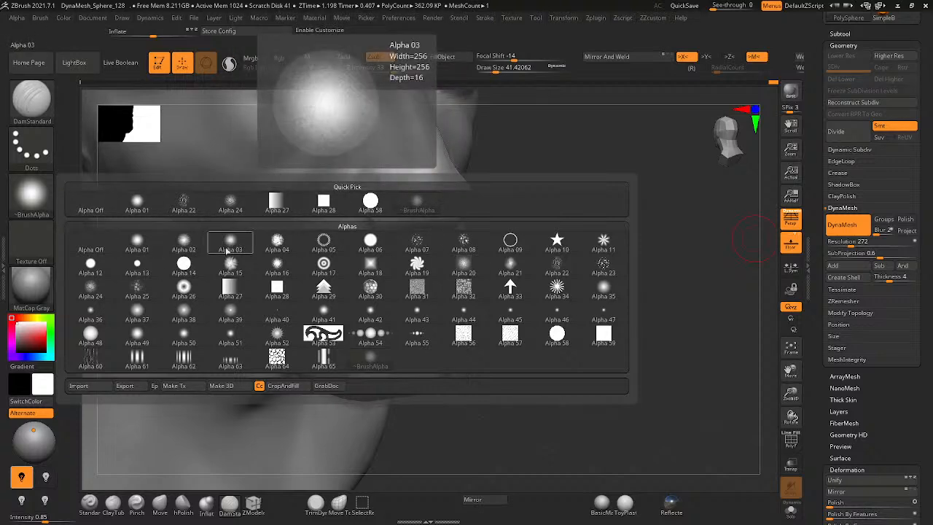
mouse_move(89, 297)
mouse_move(226, 313)
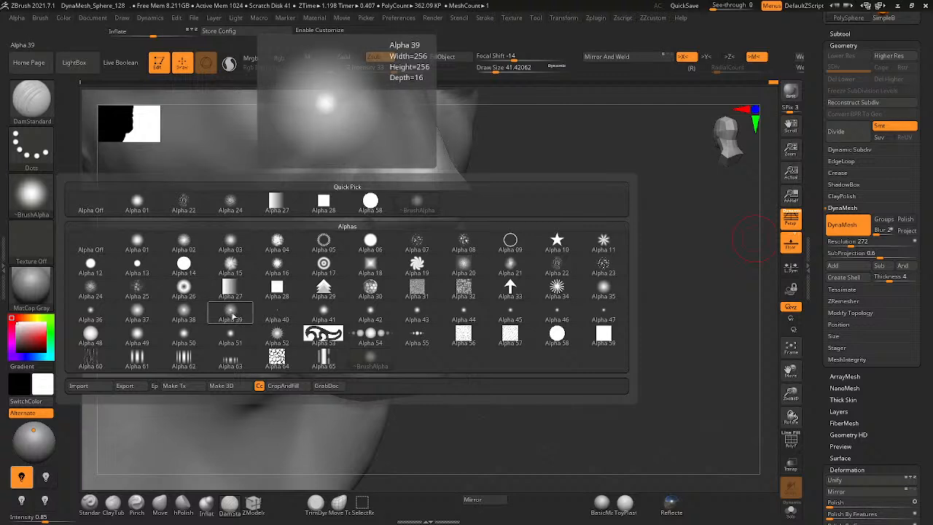
left_click(230, 314)
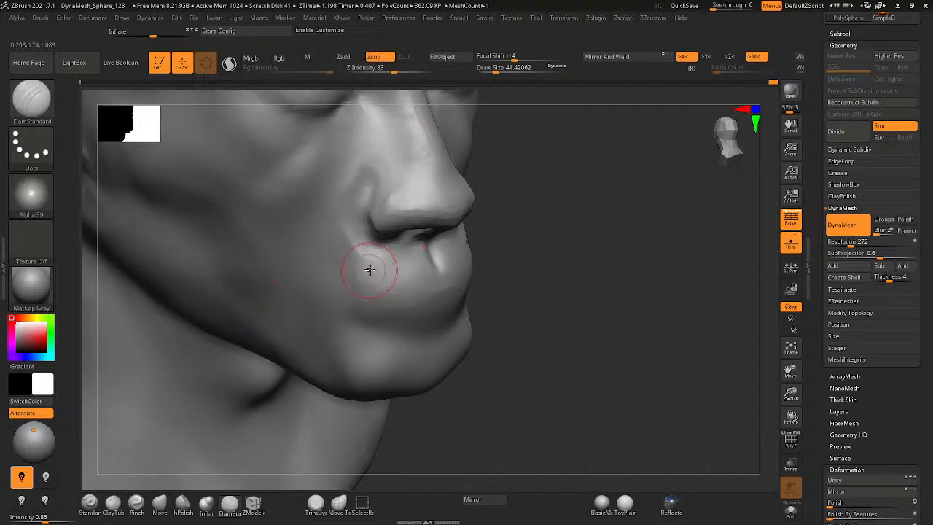
- Try to carve the upper lip contour with the DamStandard brush and Alpha 39 at draw size about 41
right_click_drag(387, 272, 429, 277)
left_click_drag(435, 275, 360, 299)
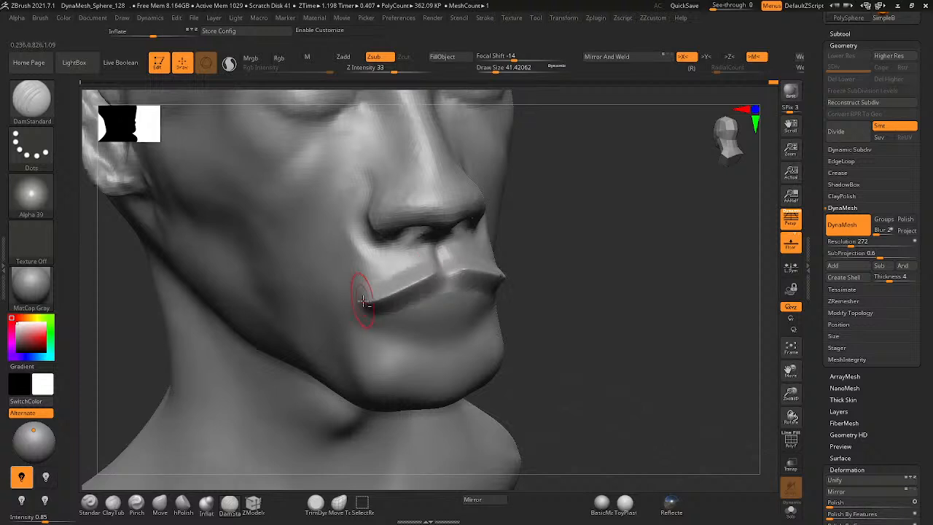
key("ctrl+z")
mouse_move(435, 282)
left_mouse_down()
mouse_move(368, 316)
mouse_move(388, 330)
mouse_move(439, 327)
mouse_move(437, 311)
mouse_move(420, 309)
left_mouse_up()
key("ctrl+z")
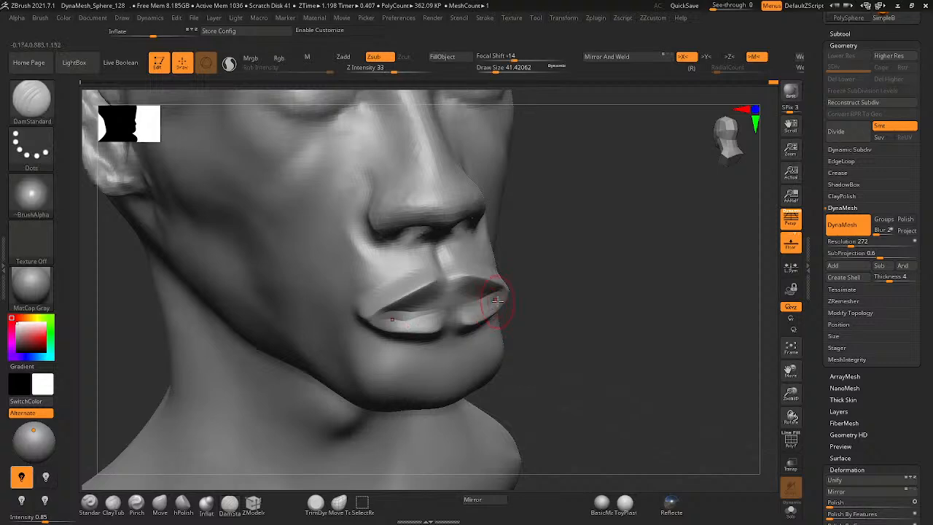
- Try recarving the lip line from the mouth corner to the center with DamStandard, then undo the upper lip stroke
left_click_drag(494, 299, 427, 308)
mouse_move(427, 309)
right_mouse_down()
mouse_move(386, 280)
mouse_move(406, 317)
mouse_move(462, 314)
right_mouse_up()
mouse_move(462, 314)
left_mouse_down("shift")
mouse_move(491, 303)
mouse_move(412, 302)
left_mouse_up("shift")
mouse_move(412, 302)
right_mouse_down()
mouse_move(450, 308)
mouse_move(430, 295)
right_mouse_up()
left_click_drag(437, 277, 378, 302)
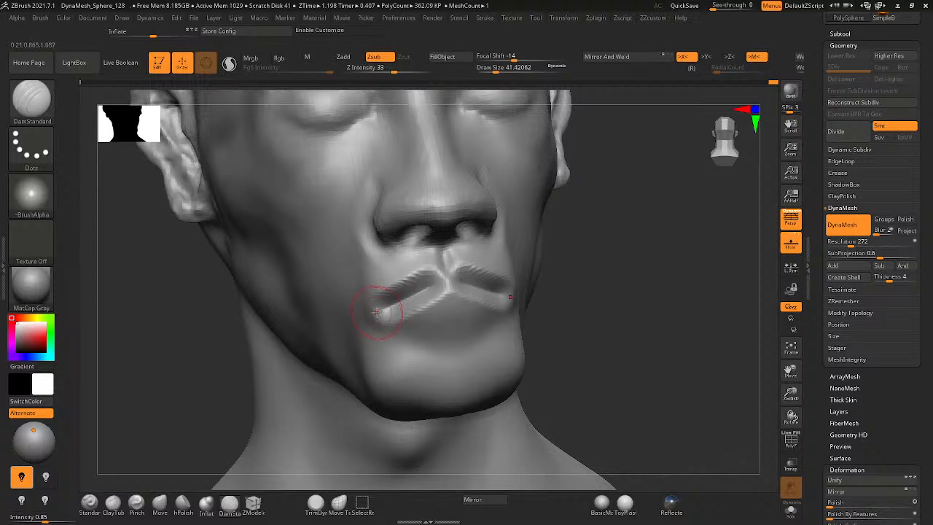
key("ctrl+z")
- Carve the upper lip contour and the lower lip's bottom edge with the DamStandard brush at draw size about 41
left_click_drag(438, 266, 375, 308)
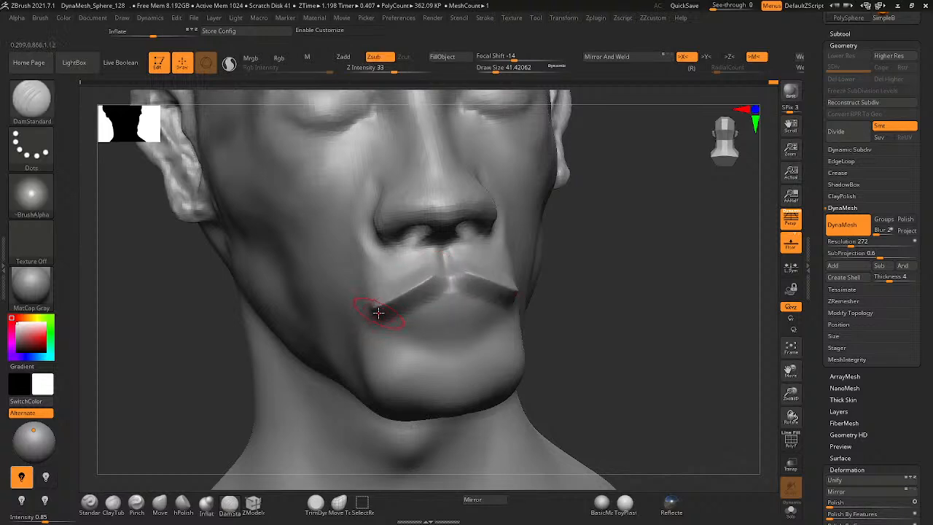
left_click_drag(425, 332, 479, 320)
key("ctrl+z")
left_click_drag(376, 306, 460, 332)
left_click_drag(509, 299, 446, 293)
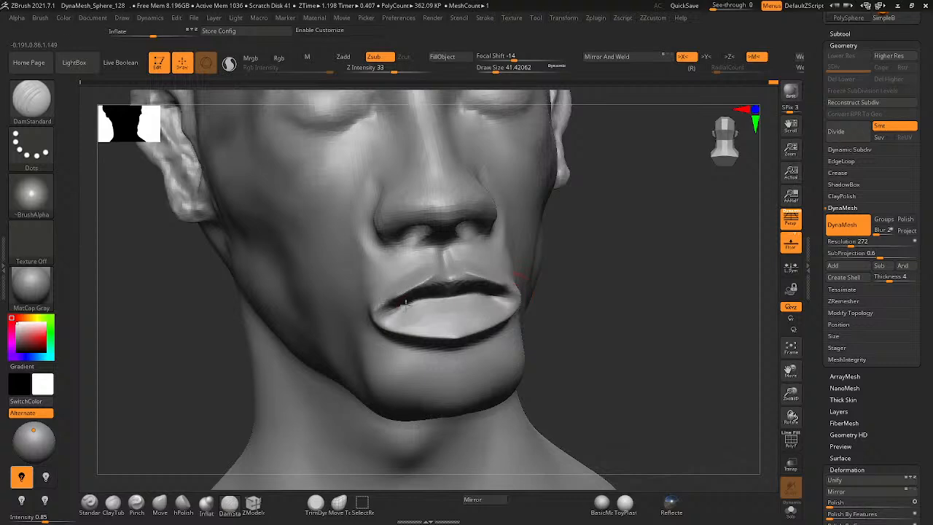
- Smooth the carved lip contours and mouth corners to soften the hard edges around both lips
mouse_move(437, 312)
right_mouse_down()
mouse_move(410, 310)
mouse_move(498, 336)
mouse_move(443, 343)
right_mouse_up()
right_click(443, 357)
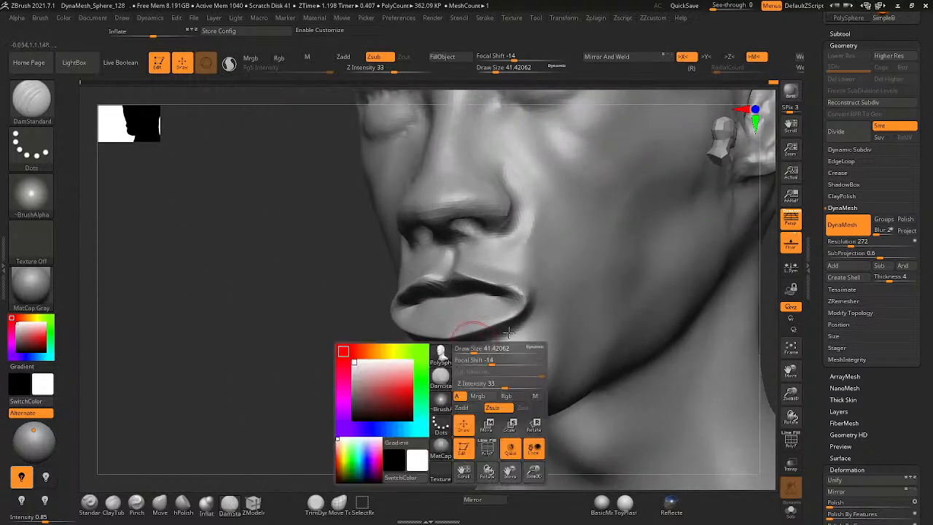
mouse_move(520, 316)
left_mouse_down("shift")
mouse_move(503, 332)
mouse_move(453, 278)
mouse_move(441, 287)
left_mouse_up("shift")
key("ctrl+z")
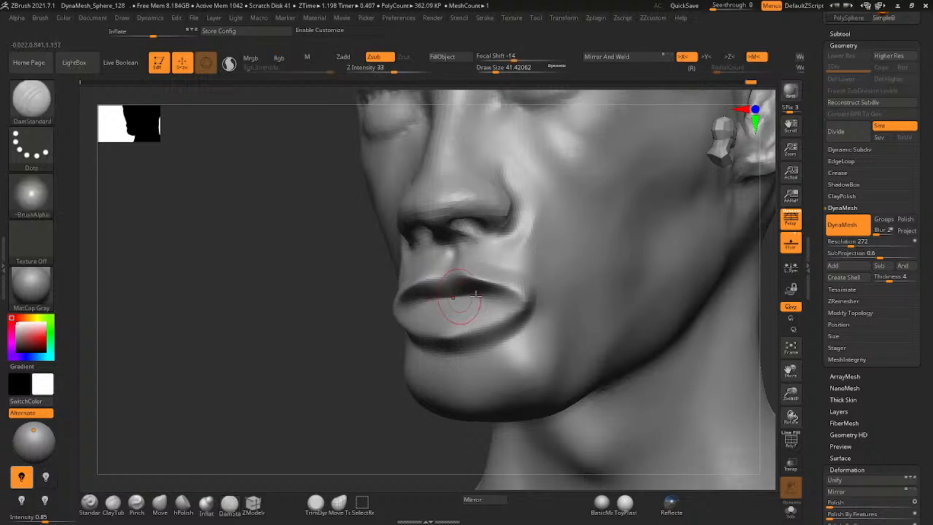
right_click_drag(469, 296, 554, 298)
left_click_drag(390, 314, 386, 314, "shift")
left_click_drag(477, 342, 503, 331, "alt")
key("ctrl+z")
right_click_drag(496, 337, 529, 335)
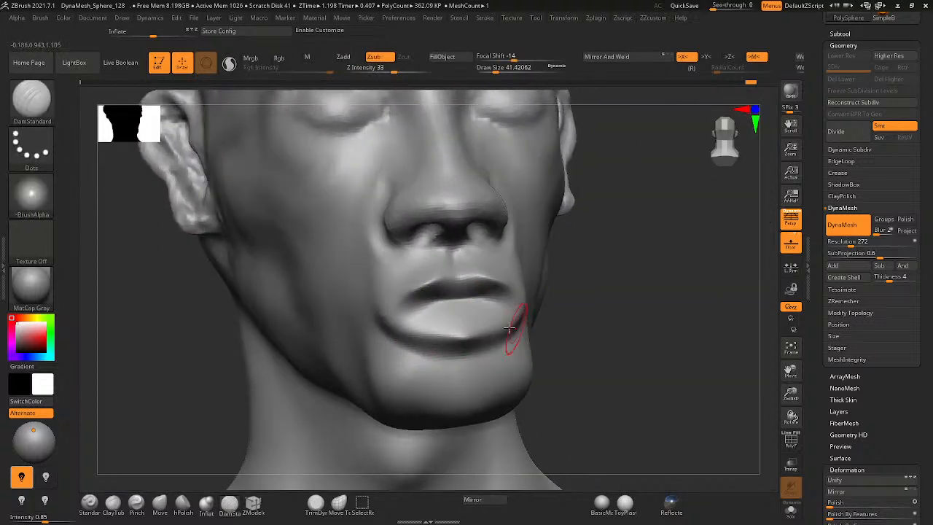
- Inflate the lower lip with the Inflat brush at Z Intensity 10 and draw size about 41, smoothing the mouth corners
left_click(183, 503)
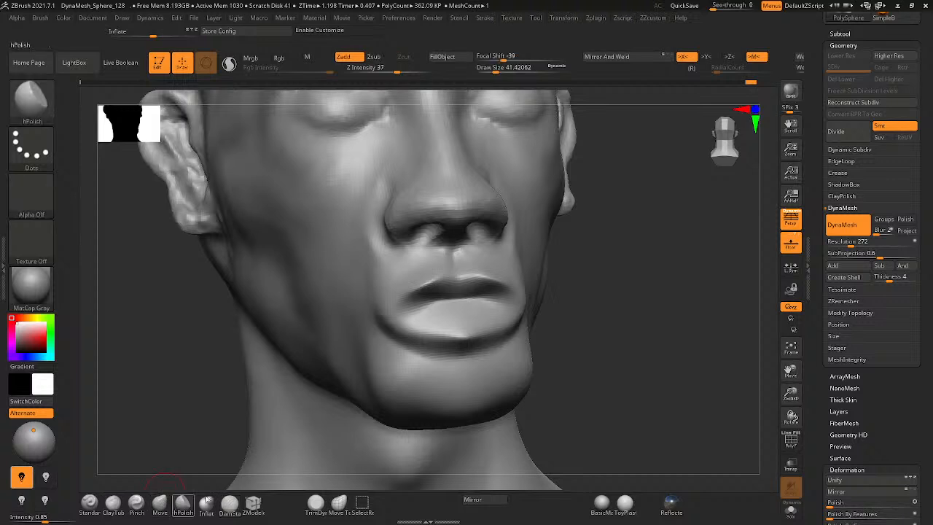
left_click(206, 503)
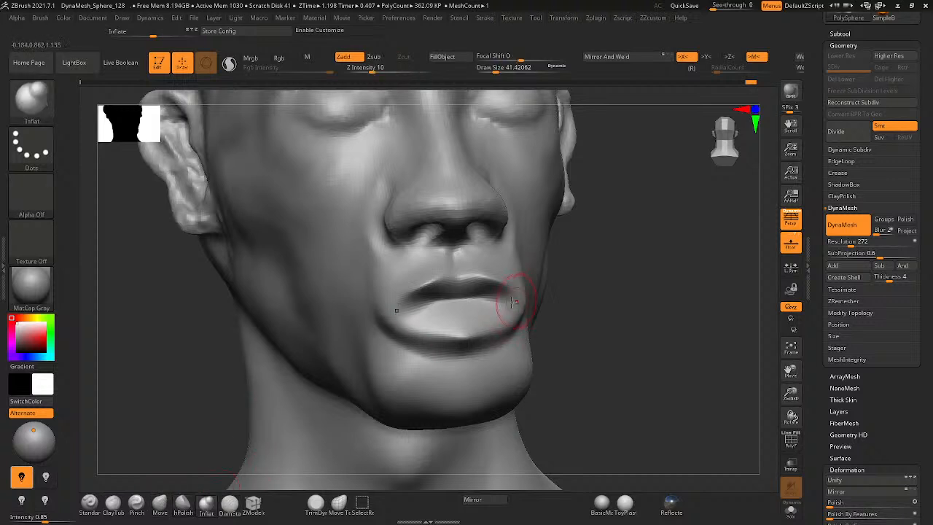
mouse_move(460, 335)
right_mouse_down()
mouse_move(545, 343)
mouse_move(512, 333)
right_mouse_up()
key("shift")
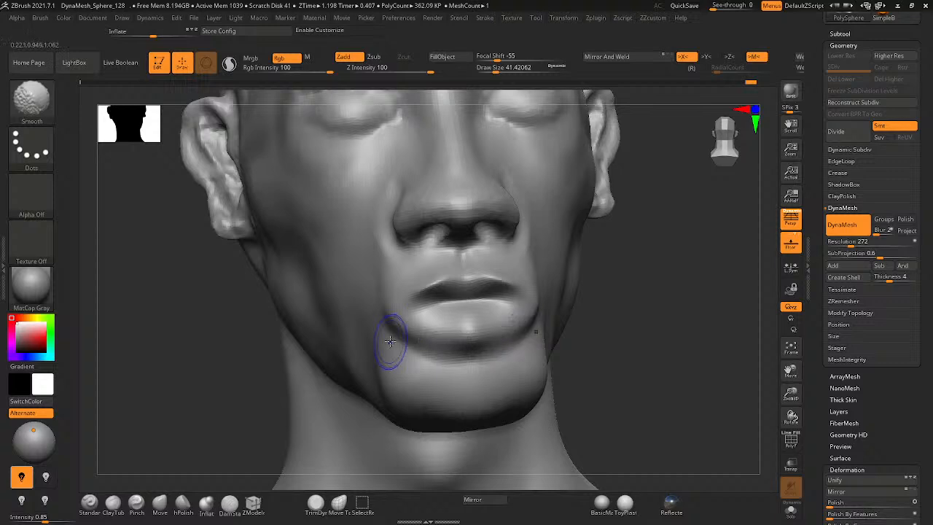
mouse_move(387, 340)
right_mouse_down()
mouse_move(450, 339)
mouse_move(393, 339)
mouse_move(406, 308)
right_mouse_up()
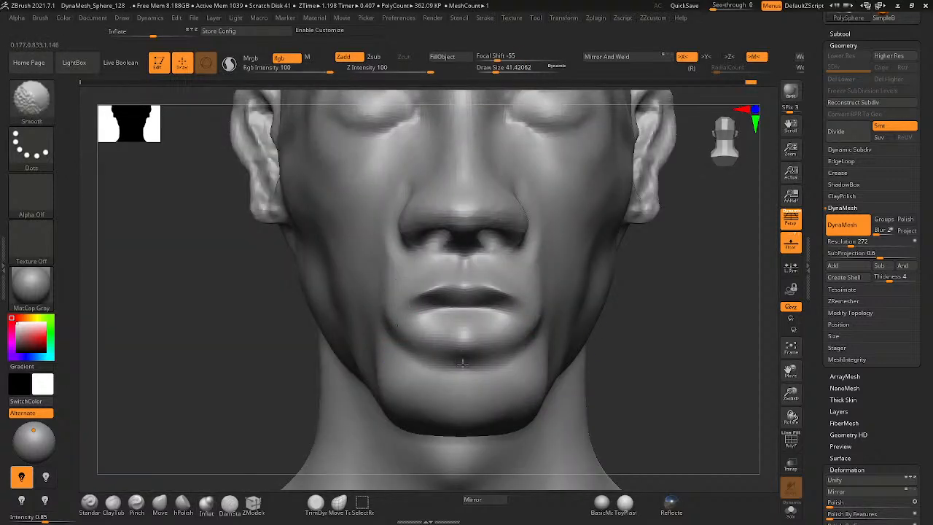
mouse_move(496, 314)
right_mouse_down("shift")
mouse_move(475, 353)
mouse_move(491, 322)
mouse_move(483, 325)
right_mouse_up("shift")
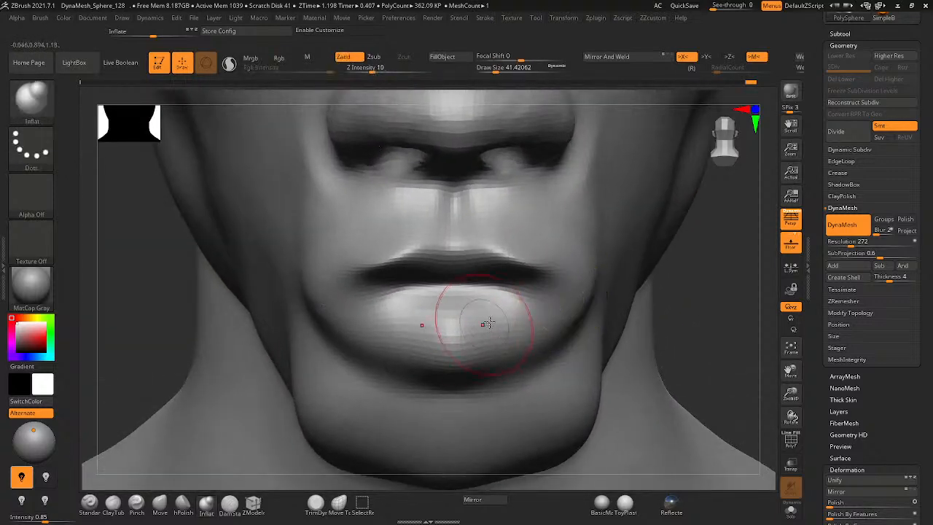
mouse_move(484, 325)
left_mouse_down()
mouse_move(493, 312)
mouse_move(482, 310)
left_mouse_up()
right_click_drag(482, 313, 514, 317)
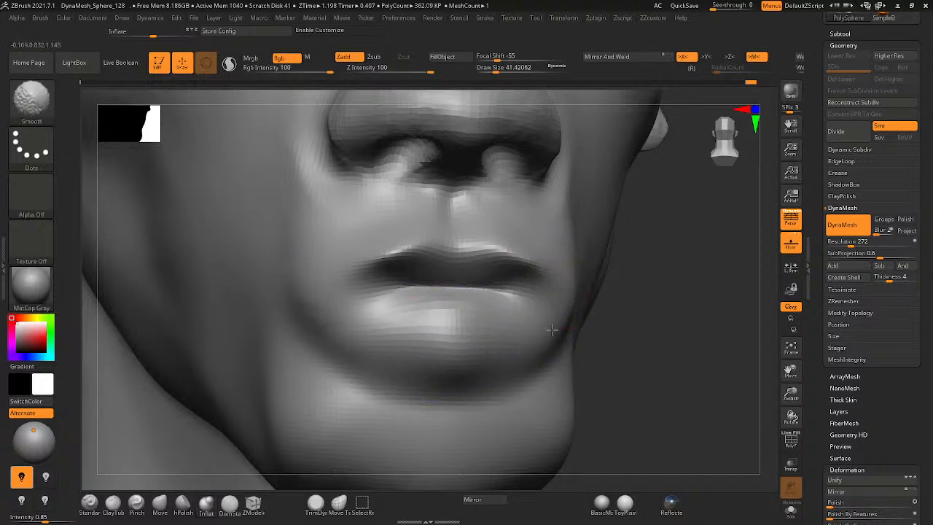
mouse_move(553, 331)
right_mouse_down()
mouse_move(478, 308)
mouse_move(460, 328)
mouse_move(466, 321)
mouse_move(475, 372)
right_mouse_up()
- Flatten the area below the lower lip with the hPolish brush at Z Intensity 37 and draw size about 41
left_click(182, 503)
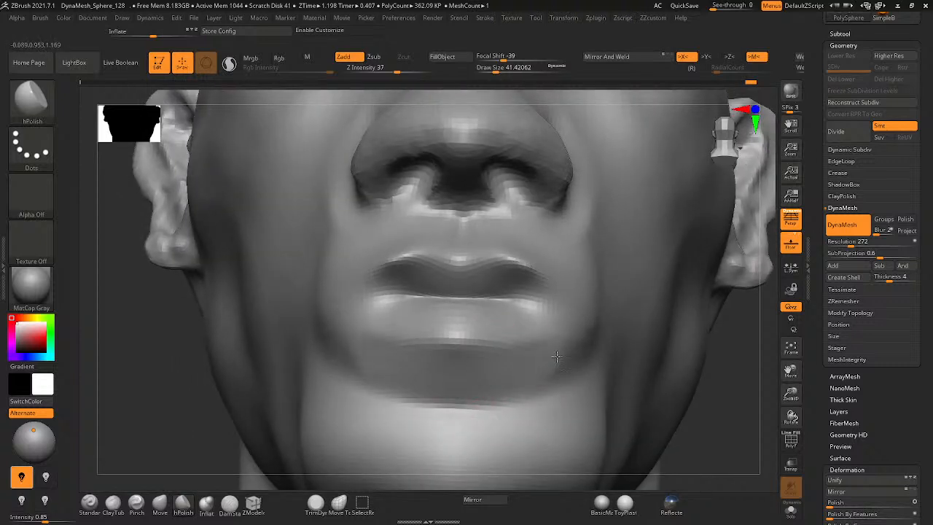
mouse_move(305, 364)
right_mouse_down()
mouse_move(340, 312)
mouse_move(364, 315)
right_mouse_up()
mouse_move(514, 342)
right_mouse_down("ctrl")
mouse_move(369, 304)
mouse_move(350, 270)
right_mouse_up("ctrl")
mouse_move(475, 329)
right_mouse_down("ctrl")
mouse_move(593, 254)
mouse_move(554, 306)
mouse_move(583, 321)
mouse_move(539, 307)
mouse_move(521, 333)
mouse_move(594, 310)
right_mouse_up("ctrl")
- Reduce the Inflat brush draw size to about 25 and add volume to the upper lip and the mouth corners
left_click(206, 505)
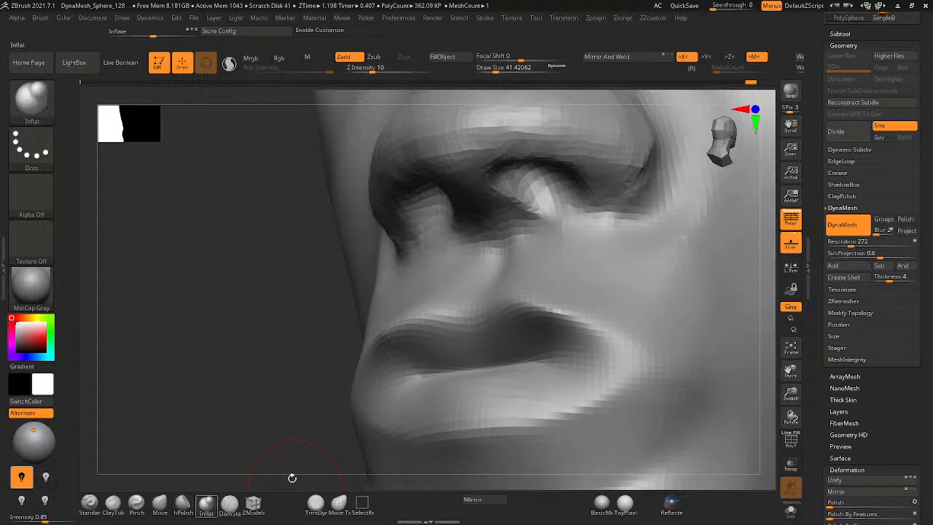
mouse_move(515, 340)
left_mouse_down()
mouse_move(504, 342)
mouse_move(575, 346)
left_mouse_up()
key("ctrl+z")
key("space")
mouse_move(587, 359)
right_mouse_down()
mouse_move(654, 395)
mouse_move(604, 403)
right_mouse_up()
mouse_move(506, 413)
right_mouse_down()
mouse_move(508, 450)
mouse_move(500, 387)
mouse_move(490, 406)
mouse_move(454, 379)
mouse_move(462, 371)
right_mouse_up()
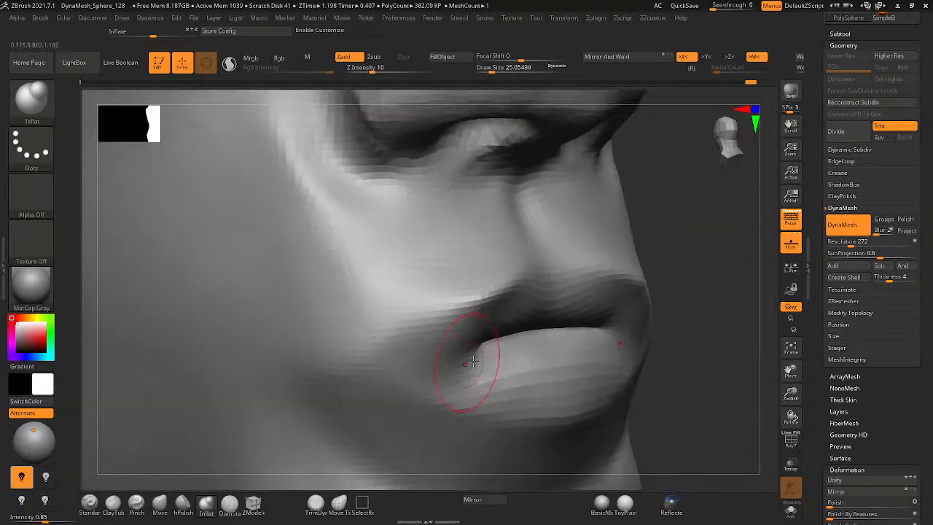
right_click_drag(409, 358, 447, 328)
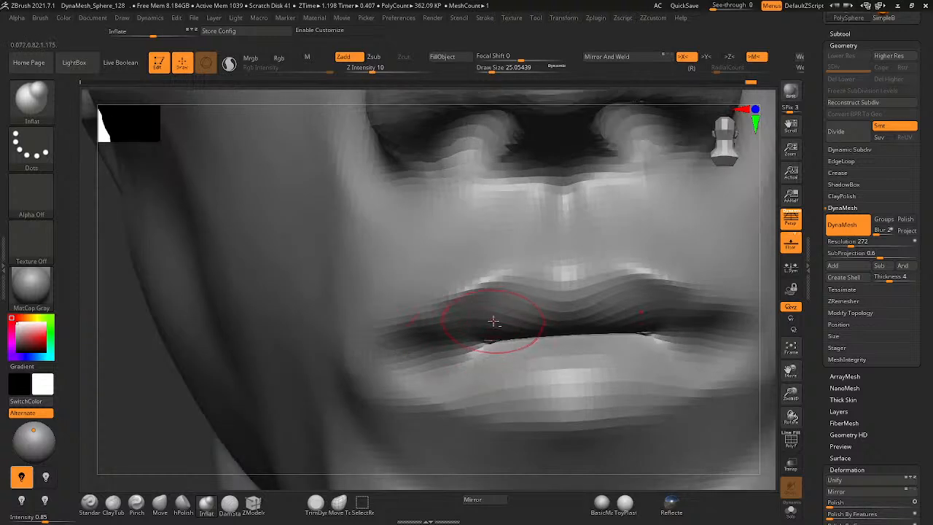
right_click_drag(665, 351, 614, 372)
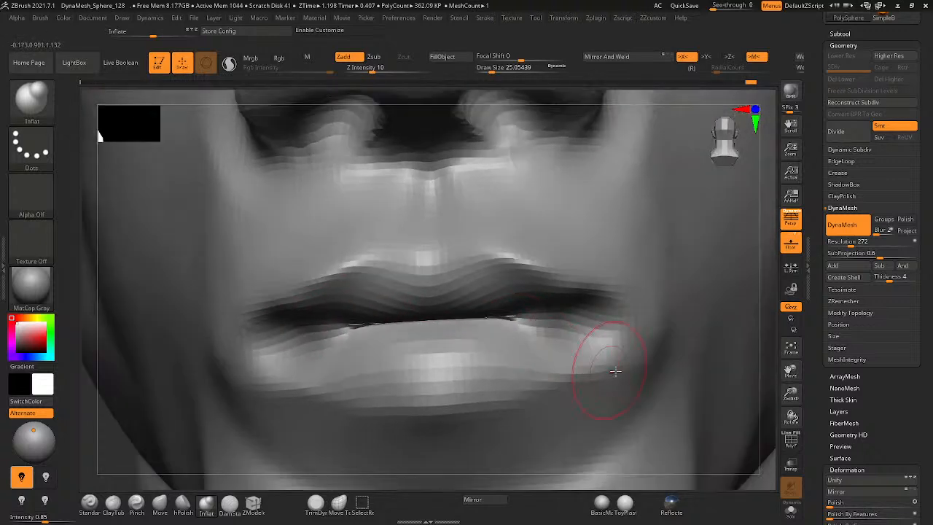
left_click_drag(661, 349, 651, 356)
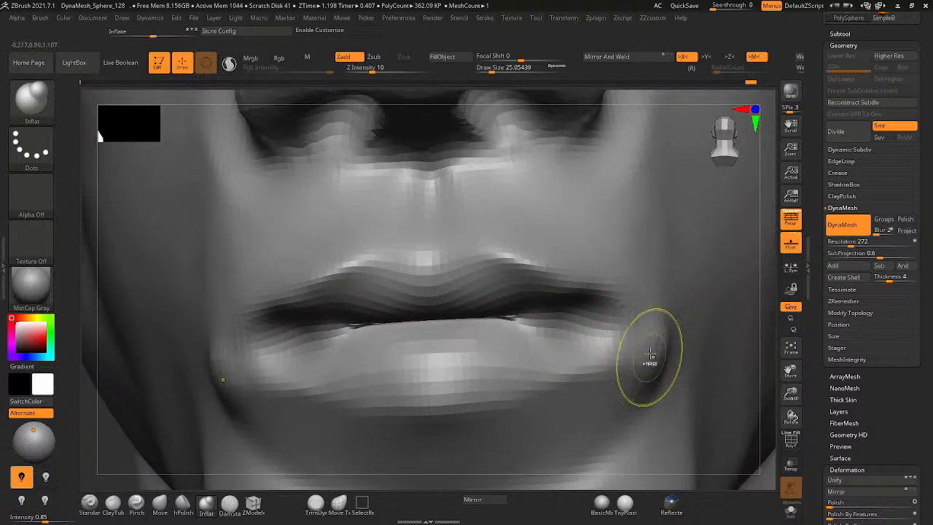
key("ctrl+z")
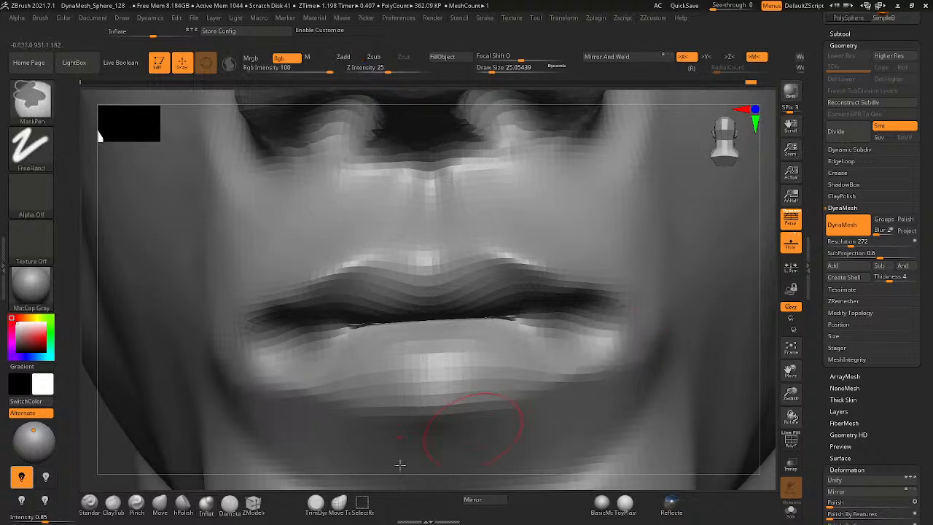
- Flatten the outer parts of the lower lip with hPolish and refine its volume with Inflat at draw size about 25
left_click(183, 502)
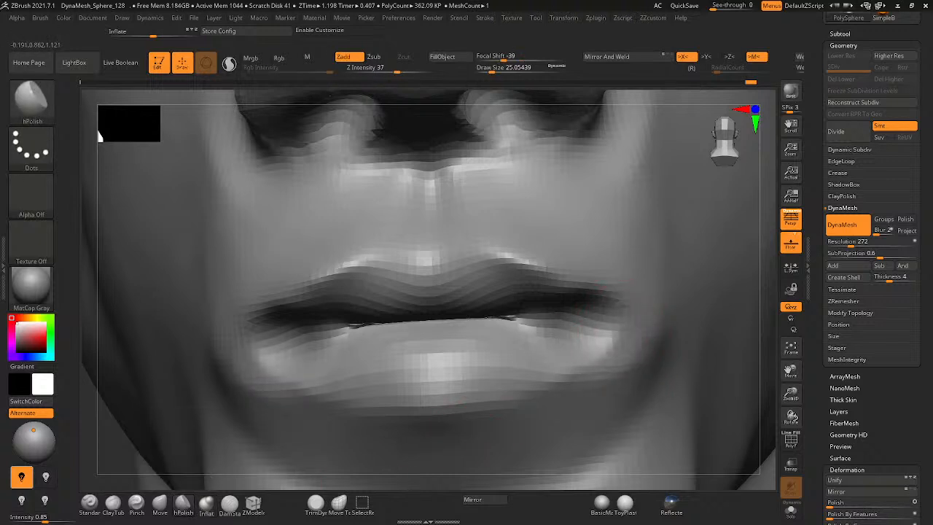
right_click_drag(604, 339, 537, 409)
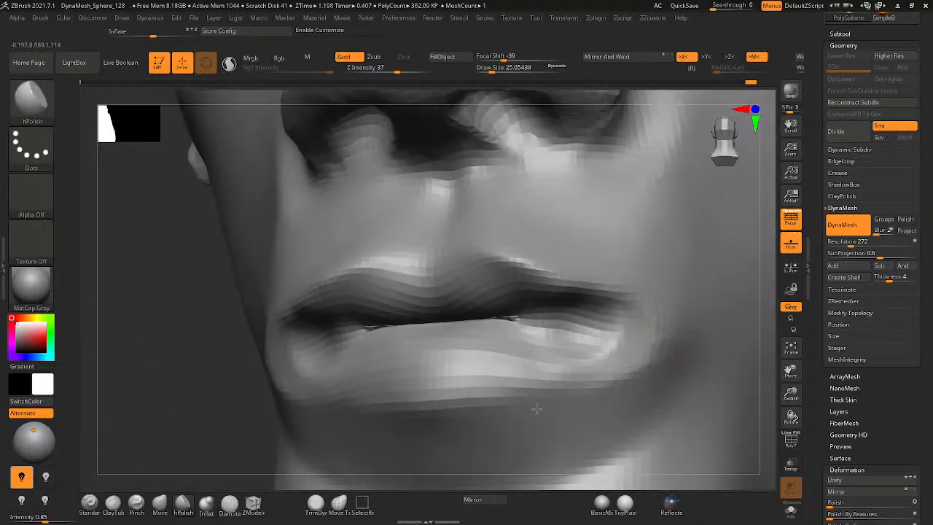
left_click_drag(588, 346, 529, 342)
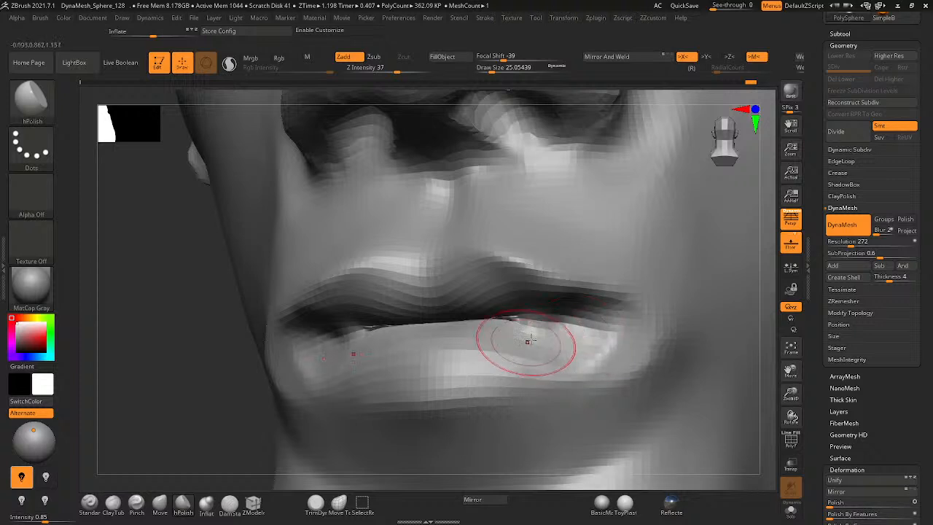
left_click(209, 506)
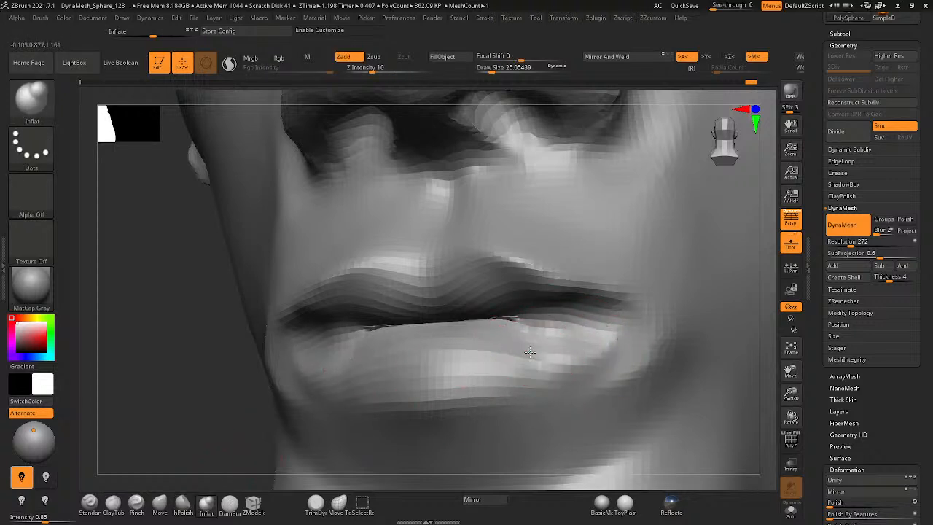
left_click_drag(529, 352, 544, 382)
mouse_move(545, 389)
right_mouse_down()
mouse_move(605, 383)
mouse_move(554, 361)
mouse_move(533, 337)
mouse_move(398, 336)
mouse_move(500, 382)
mouse_move(589, 296)
mouse_move(518, 336)
right_mouse_up()
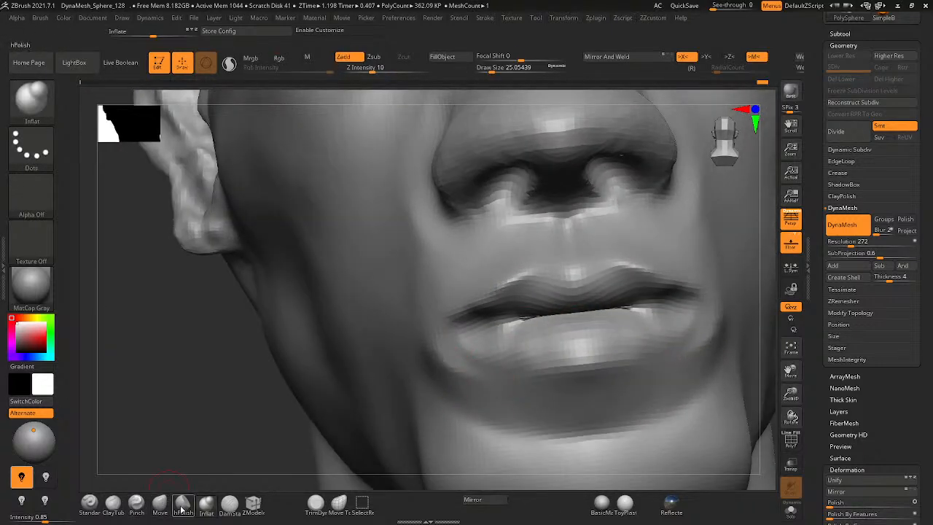
- Polish the lower edge of the lower lip with hPolish at draw size about 25 and smooth the upper lip's outer portion
left_click(182, 503)
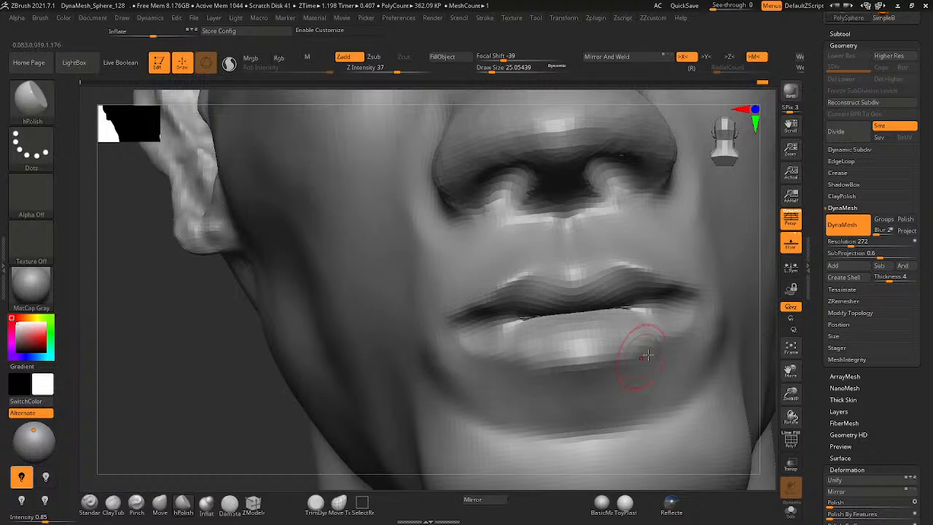
right_click_drag(646, 356, 576, 342)
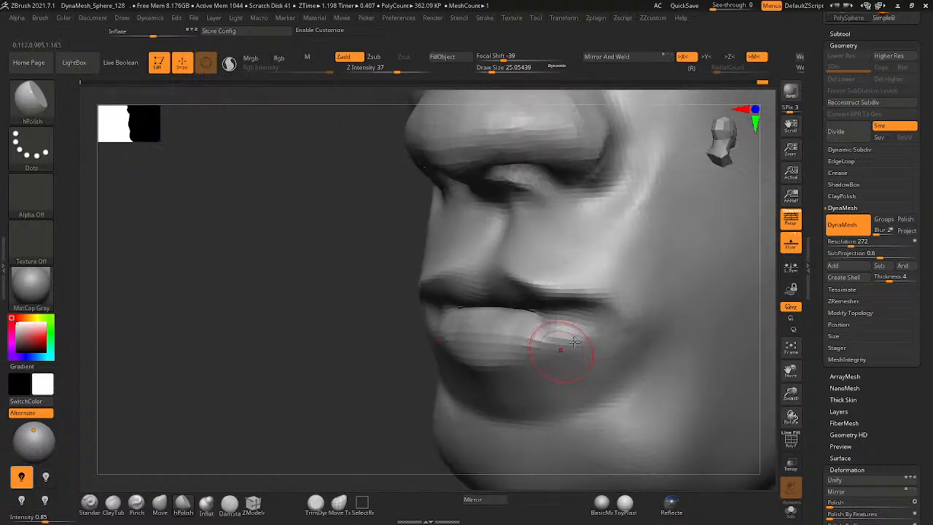
right_click_drag(556, 280, 559, 271)
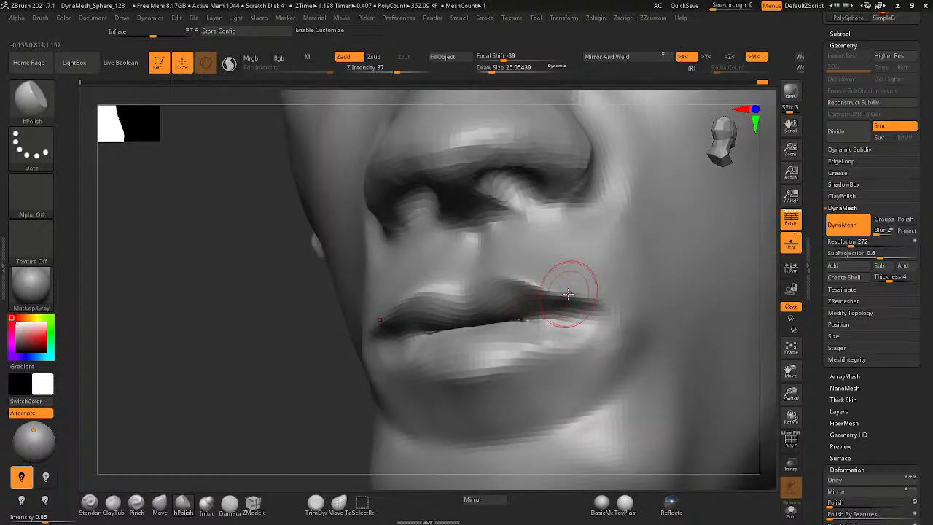
left_click_drag(568, 298, 525, 292, "shift")
right_click_drag(515, 308, 527, 319)
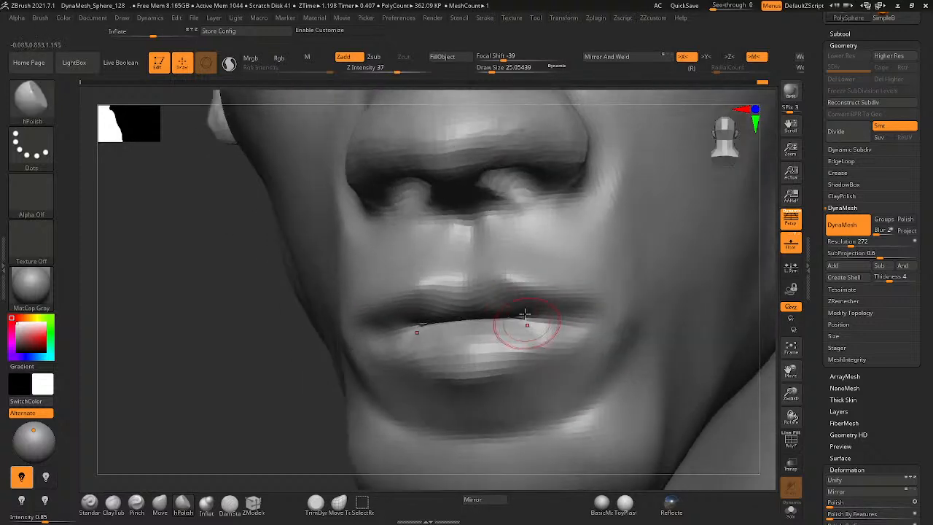
mouse_move(599, 307)
right_mouse_down("ctrl")
mouse_move(514, 328)
mouse_move(536, 322)
mouse_move(554, 327)
mouse_move(556, 340)
mouse_move(431, 327)
mouse_move(495, 357)
mouse_move(496, 275)
mouse_move(615, 267)
mouse_move(380, 337)
right_mouse_up("ctrl")
left_click_drag(505, 306, 509, 340)
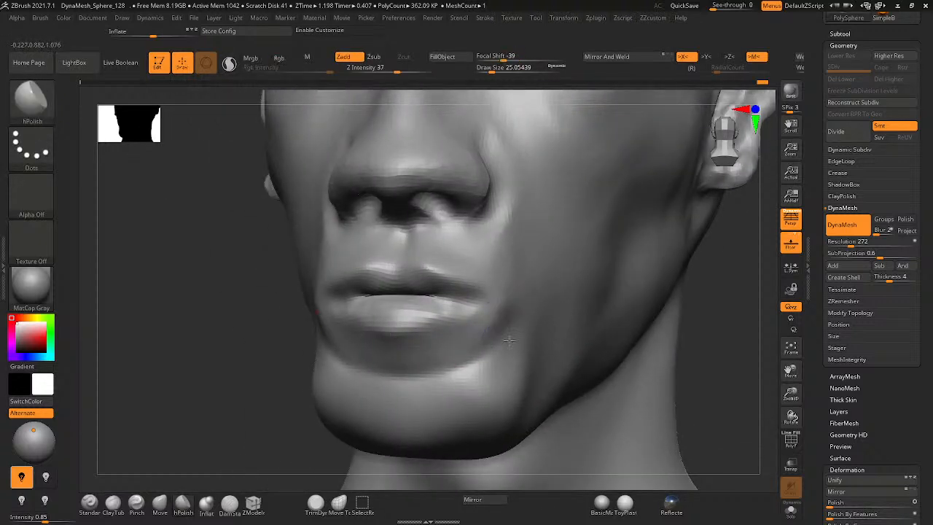
- Build up the area beside and below the mouth corners with ClayTubes at draw size about 25 and smooth the transitions
left_click(113, 502)
left_click_drag(500, 313, 497, 375)
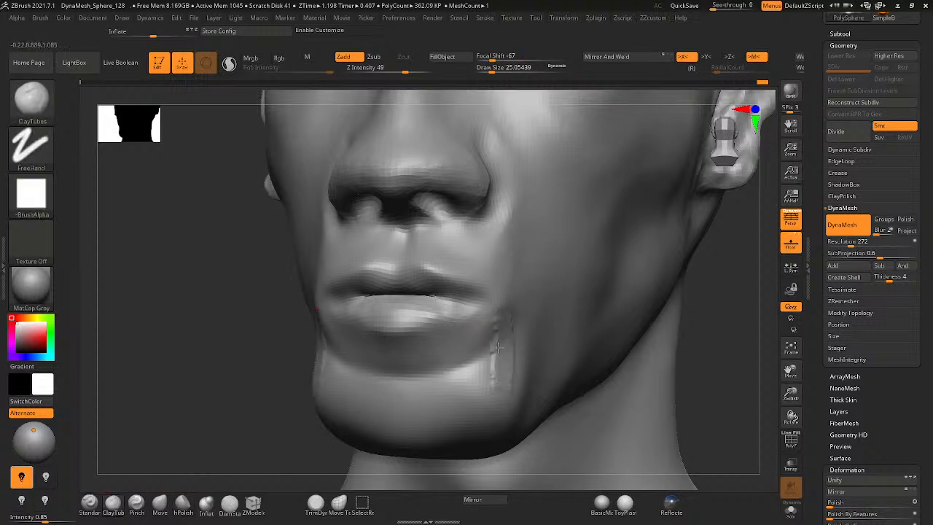
mouse_move(498, 335)
left_mouse_down()
mouse_move(499, 357)
mouse_move(502, 309)
left_mouse_up()
left_click_drag(461, 385, 437, 388, "shift")
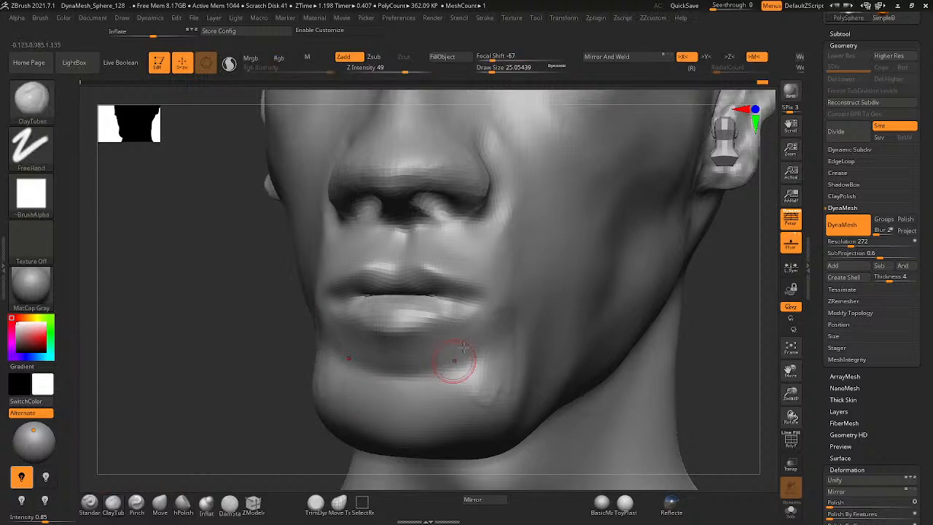
right_click_drag(454, 360, 465, 289)
mouse_move(465, 289)
left_mouse_down("alt")
mouse_move(468, 296)
mouse_move(446, 295)
left_mouse_up("alt")
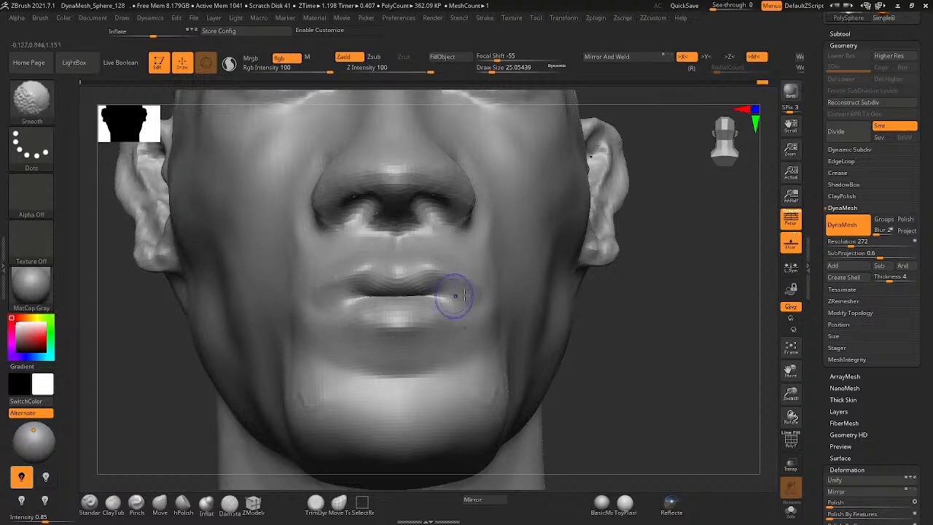
mouse_move(454, 295)
right_mouse_down()
mouse_move(486, 287)
mouse_move(460, 300)
right_mouse_up()
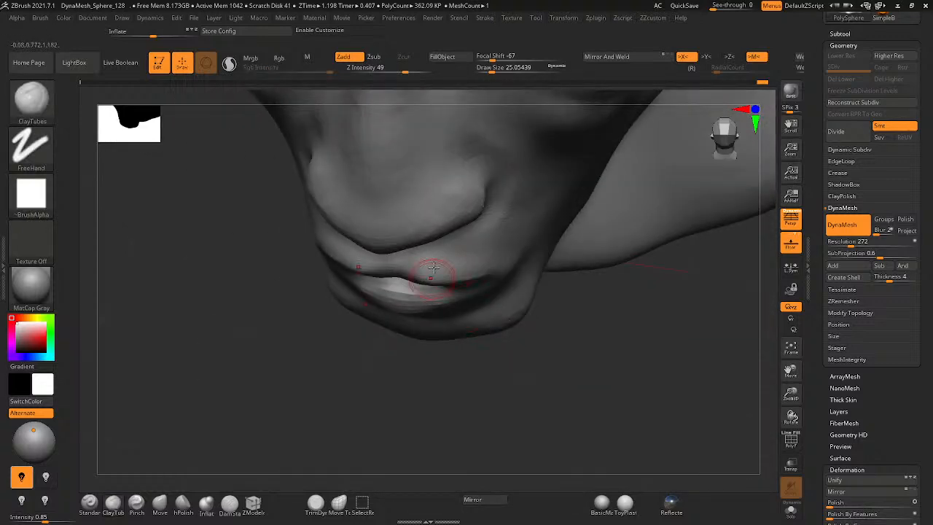
- Smooth the lower lip's outer portion and the surface around the mouth corner
mouse_move(433, 267)
right_mouse_down()
mouse_move(454, 243)
mouse_move(431, 235)
mouse_move(427, 260)
mouse_move(312, 309)
right_mouse_up()
left_click_drag(352, 278, 384, 294)
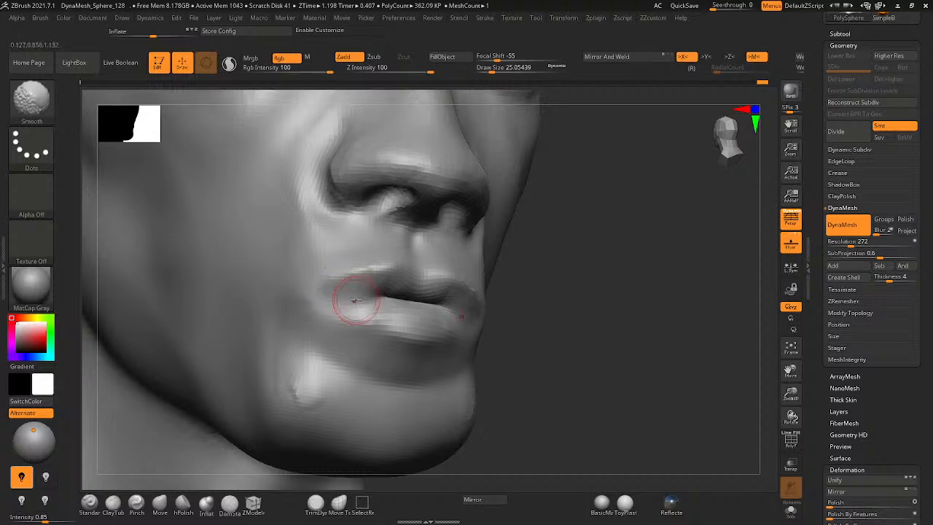
right_click_drag(356, 301, 358, 306)
right_click(358, 308)
mouse_move(540, 291)
right_mouse_down()
mouse_move(444, 299)
mouse_move(506, 276)
mouse_move(491, 263)
mouse_move(458, 277)
mouse_move(477, 284)
mouse_move(291, 292)
mouse_move(271, 317)
right_mouse_up()
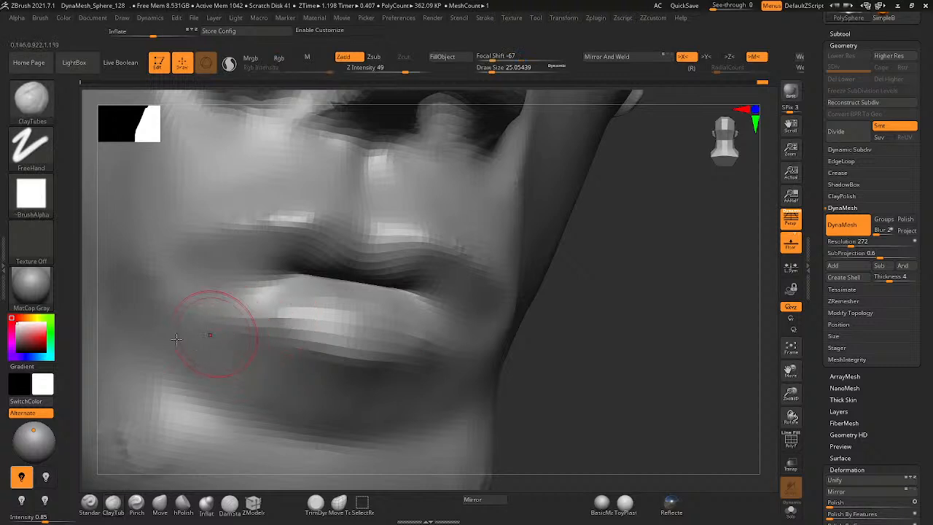
- Reshape the mouth corners and the outer lower lip with the Move brush at draw size about 80
left_click(183, 506)
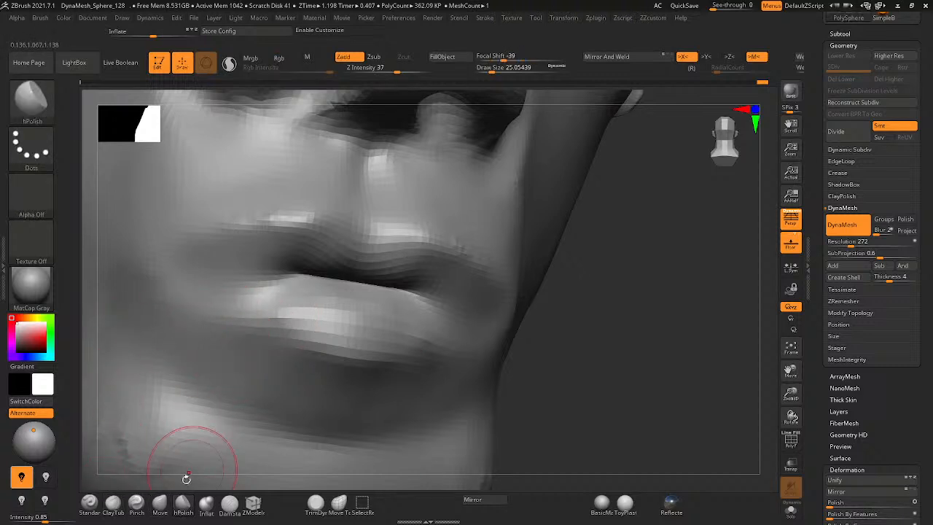
left_click(160, 508)
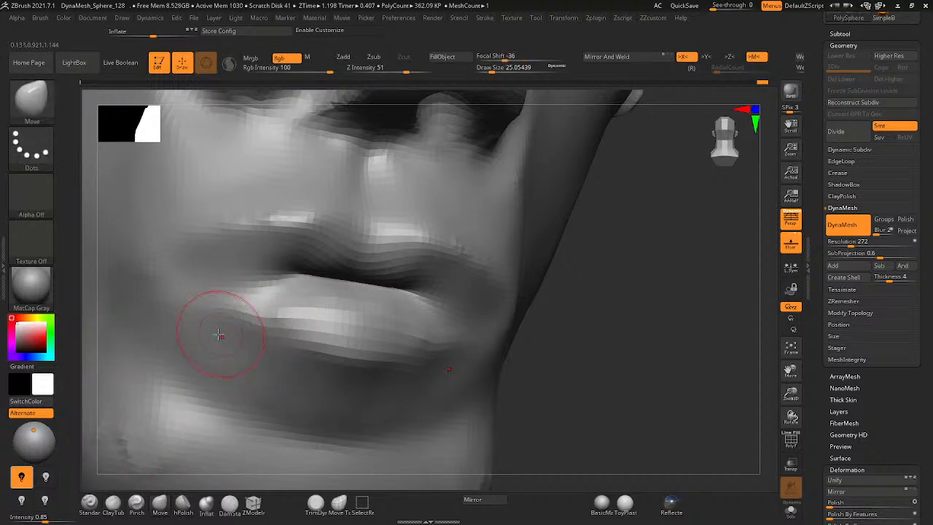
key("space")
mouse_move(219, 335)
left_mouse_down()
mouse_move(227, 334)
mouse_move(215, 322)
left_mouse_up()
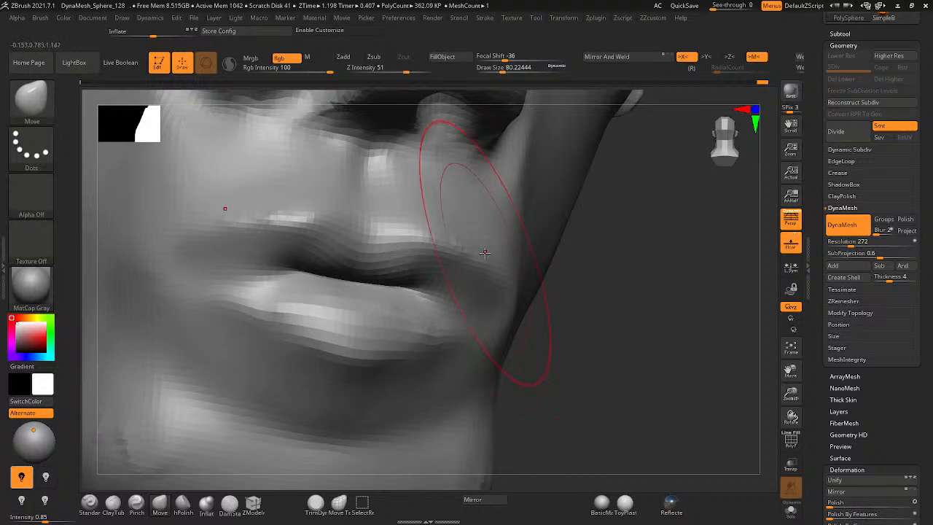
left_click_drag(484, 255, 477, 273)
mouse_move(612, 306)
left_mouse_down()
mouse_move(493, 313)
mouse_move(513, 318)
left_mouse_up()
right_click_drag(513, 318, 518, 339)
left_click_drag(517, 340, 519, 325)
- Undo the lip sculpting back to the plain mouth area that has only the philtrum groove
mouse_move(569, 287)
right_mouse_down("ctrl")
mouse_move(412, 327)
mouse_move(424, 334)
mouse_move(466, 314)
mouse_move(408, 252)
mouse_move(399, 308)
right_mouse_up("ctrl")
right_click_drag(458, 290, 374, 384, "ctrl")
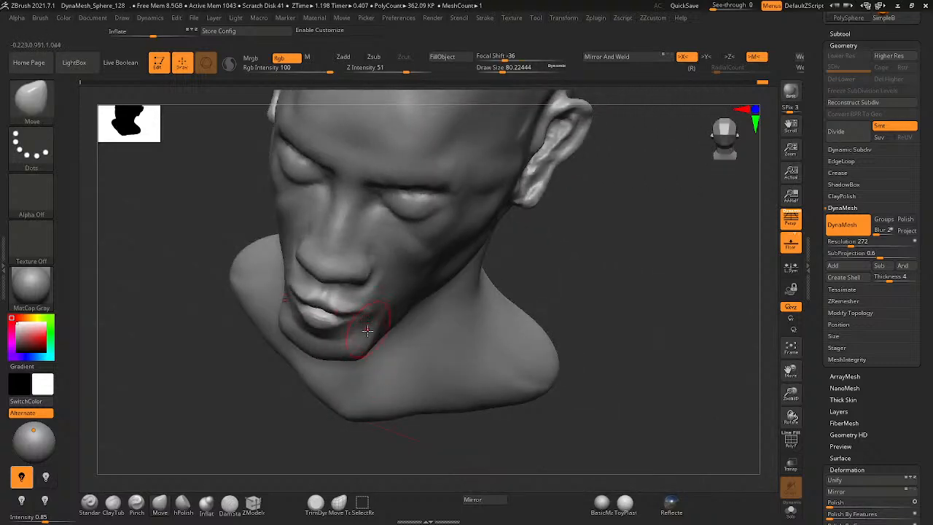
mouse_move(368, 331)
right_mouse_down()
mouse_move(312, 309)
mouse_move(390, 317)
mouse_move(308, 335)
mouse_move(318, 334)
right_mouse_up()
key("shift")
key("ctrl")
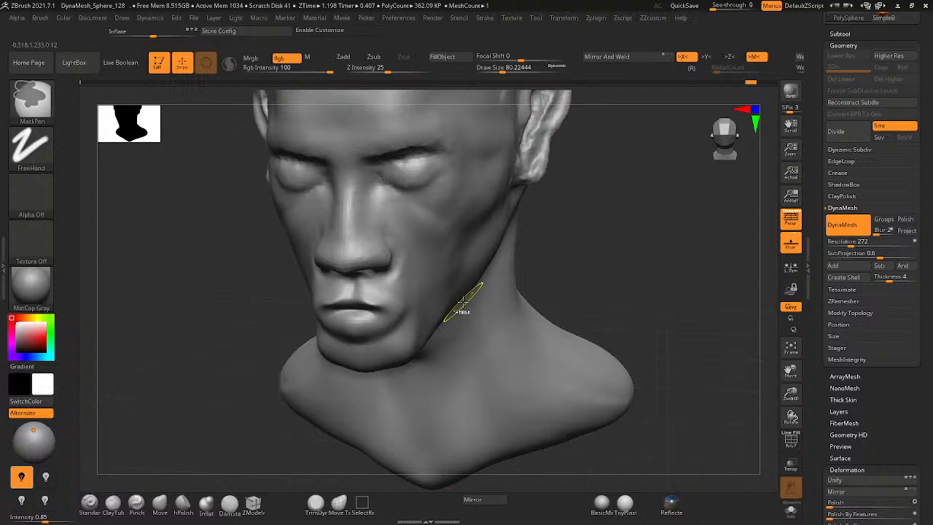
key("ctrl+z")
key("ctrl+z")
key("ctrl+z")
key("ctrl+z")
key("ctrl+z")
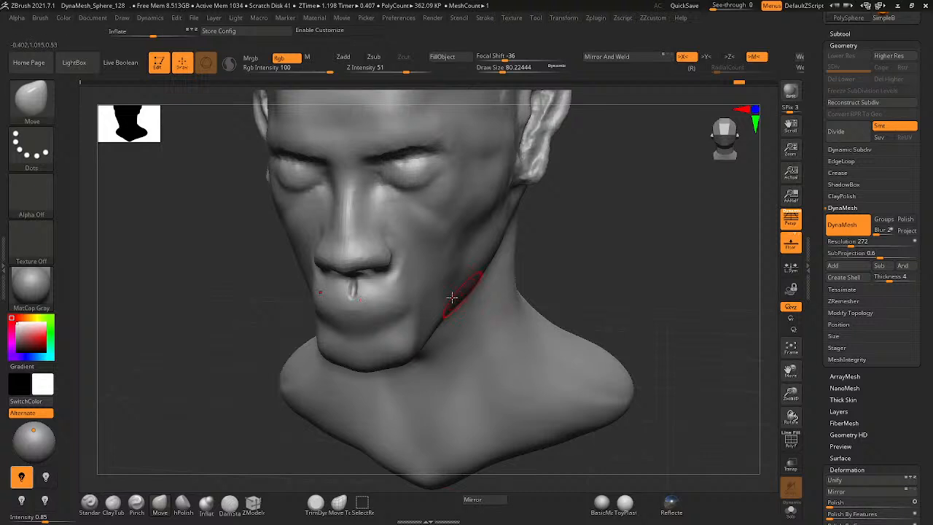
right_click_drag(340, 298, 477, 264)
key("space")
left_click_drag(473, 256, 463, 257)
left_click(484, 228, "shift")
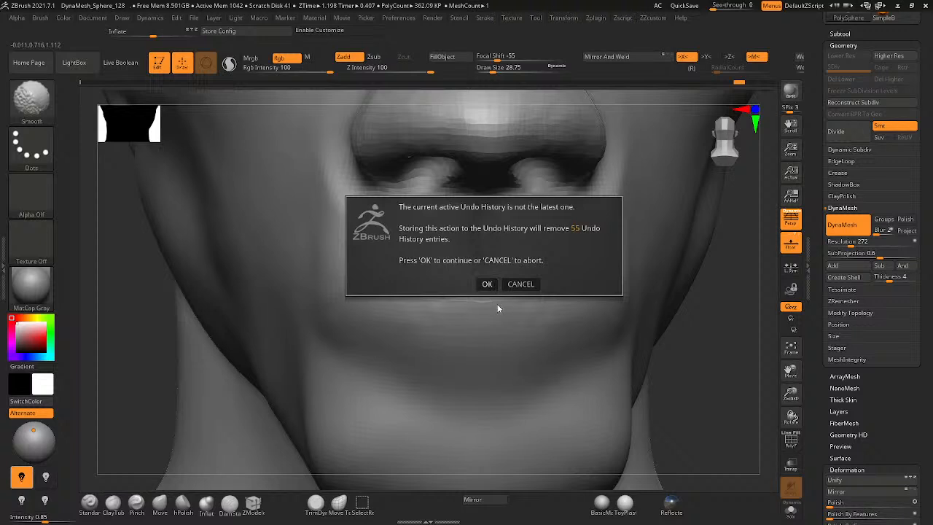
left_click(516, 287)
mouse_move(508, 300)
right_mouse_down("ctrl")
mouse_move(435, 325)
mouse_move(447, 307)
right_mouse_up("ctrl")
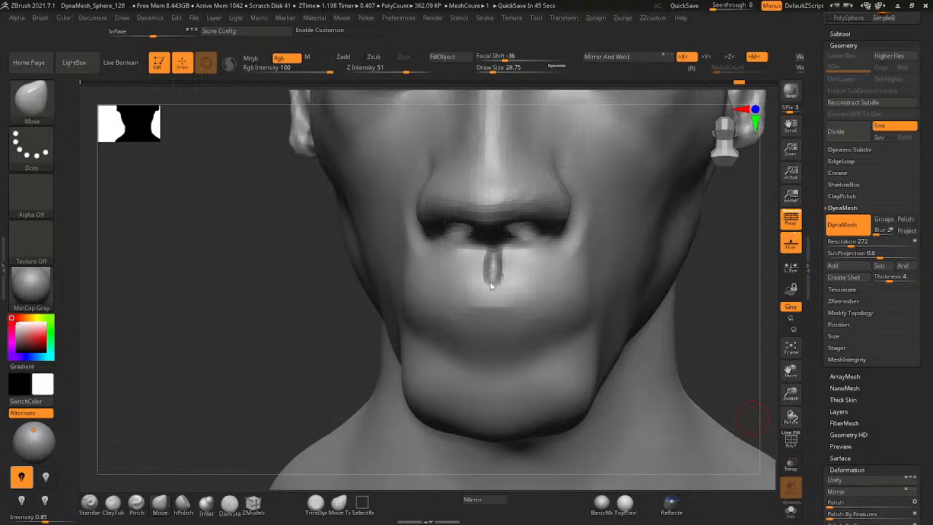
mouse_move(490, 285)
right_mouse_down()
mouse_move(493, 293)
mouse_move(361, 301)
right_mouse_up()
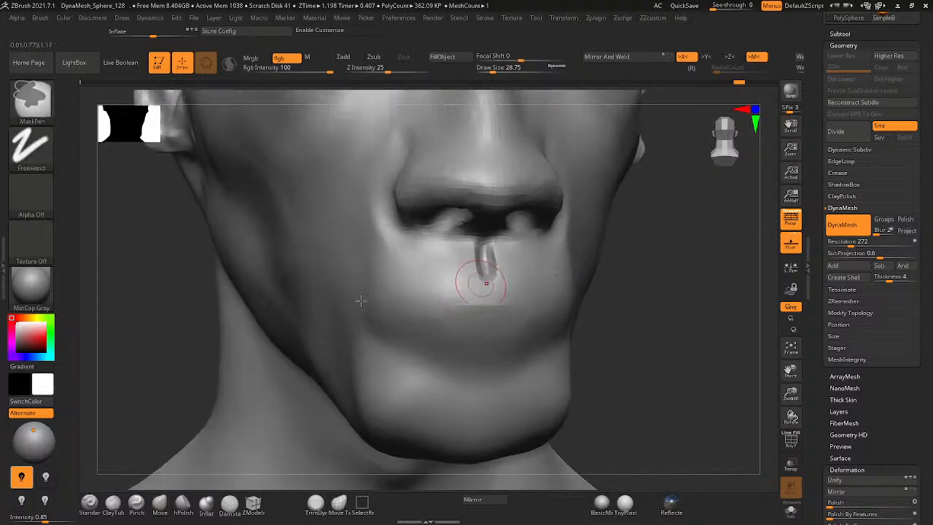
left_click(183, 510)
left_click(485, 284)
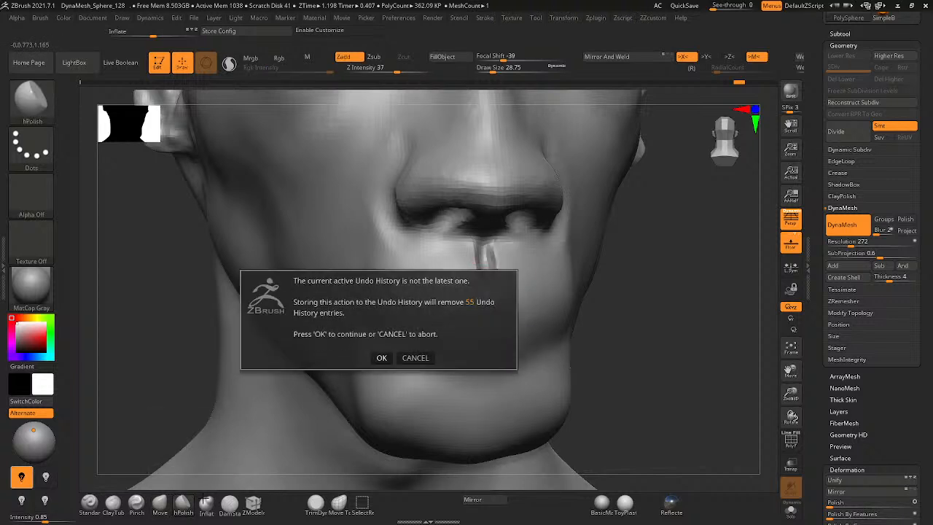
left_click(422, 360)
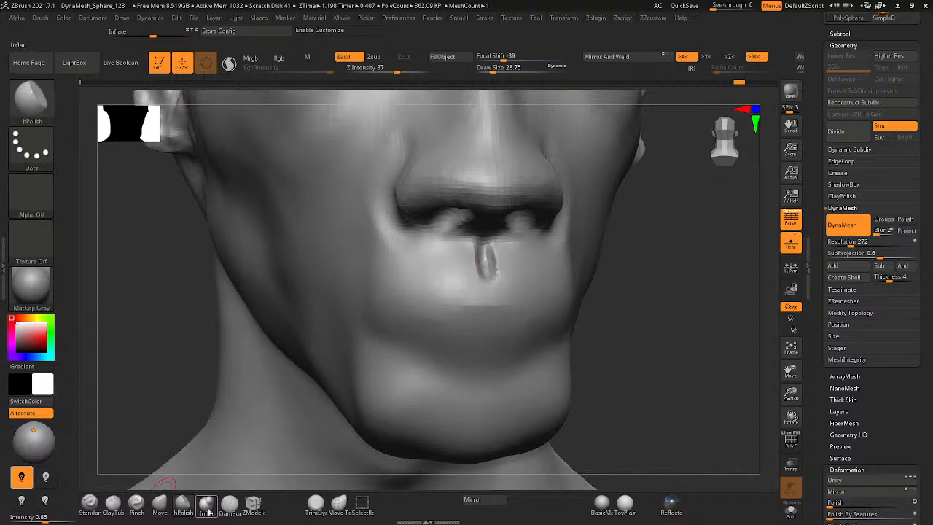
- Try to build up the upper lip with ClayTubes at draw size 28.75, accepting removal of the newer undo history, and undo the stroke
left_click(113, 503)
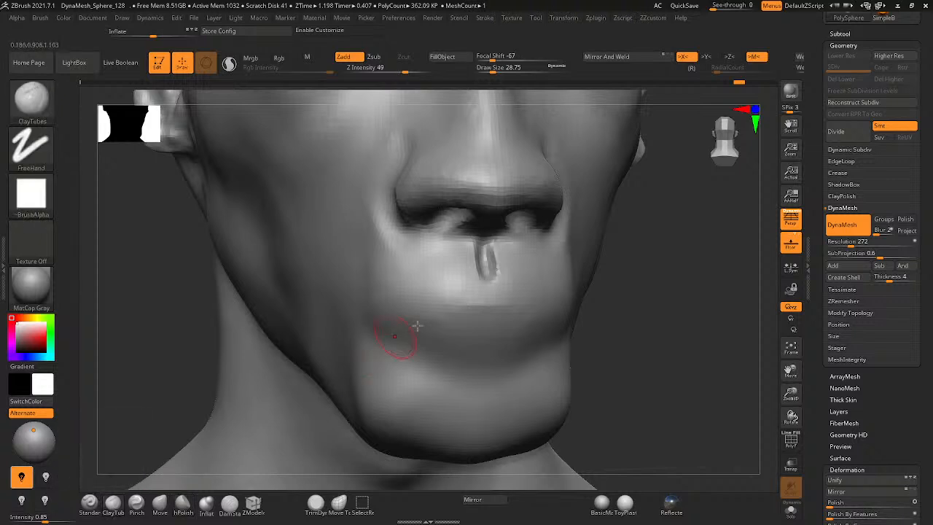
left_click_drag(565, 299, 387, 318)
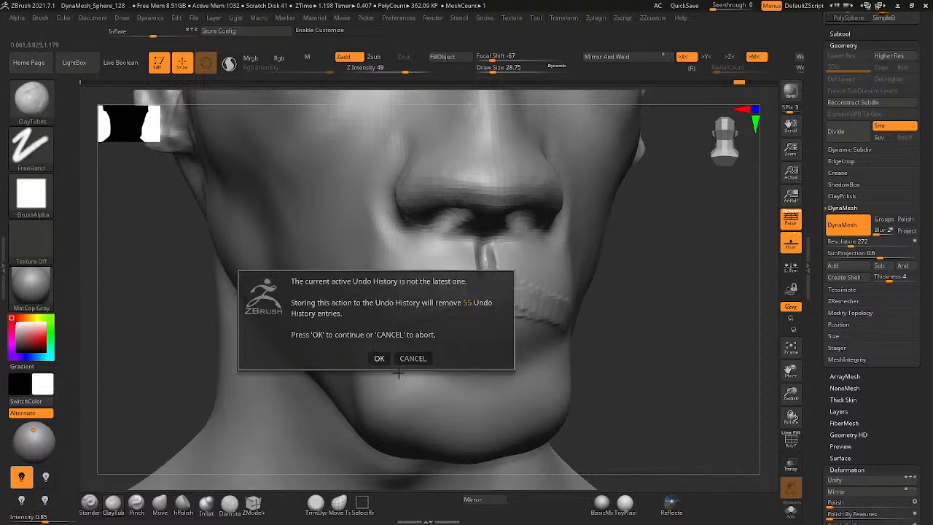
left_click(379, 358)
left_click(230, 510)
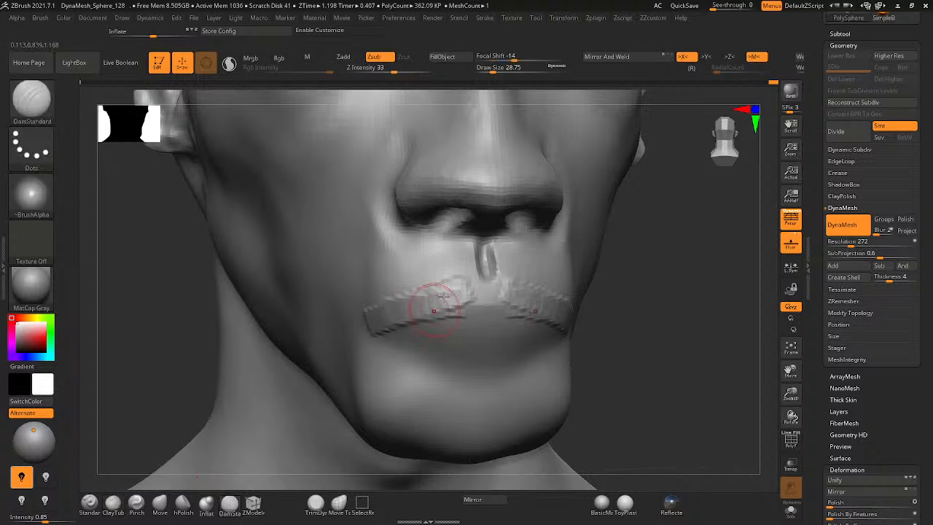
key("ctrl+z")
- Try to carve the upper lip line with DamStandard at draw size 28.75, undo it, and reduce the draw size to about 15.6
left_click_drag(465, 291, 376, 314)
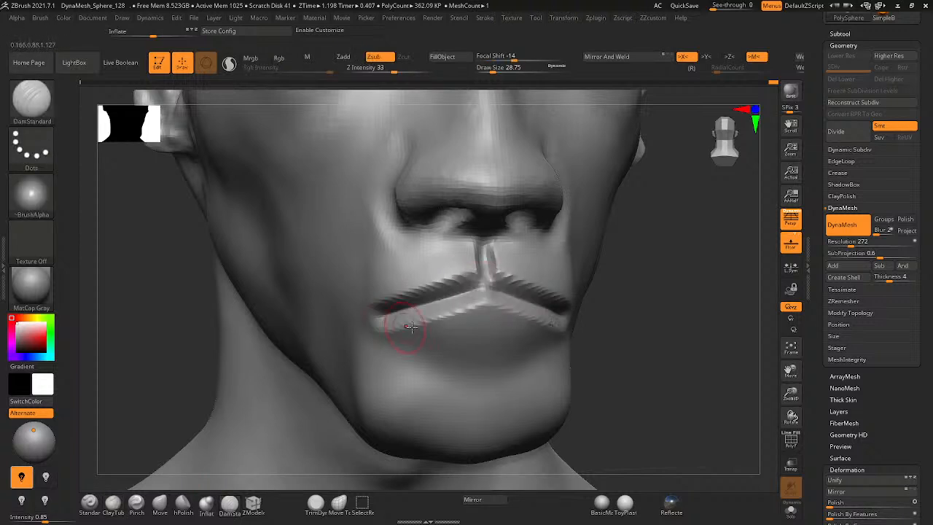
key("ctrl+z")
key("space")
left_click_drag(441, 294, 406, 318)
key("ctrl+s")
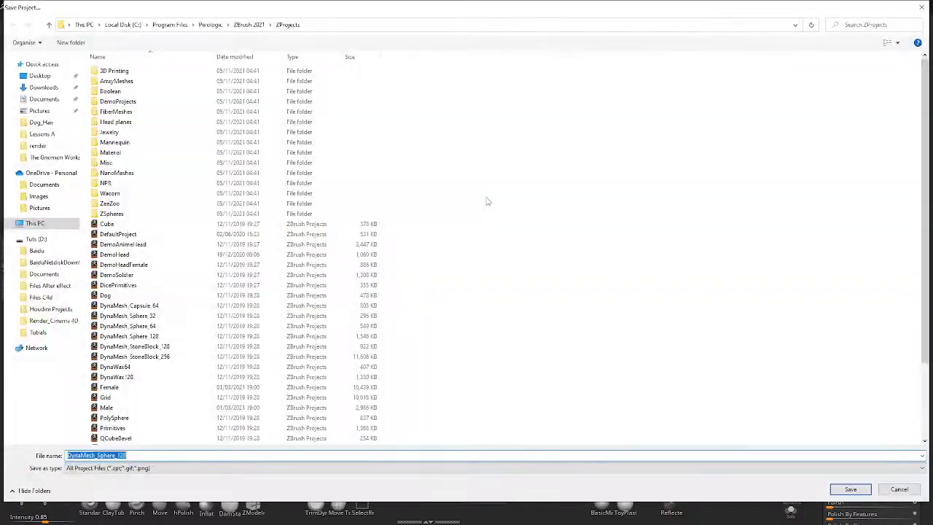
left_click(921, 7)
key("ctrl+z")
- Adjust DamStandard's LazyStep, test it with a stroke along the upper lip at draw size about 15.6, and undo the stroke
left_click(433, 19)
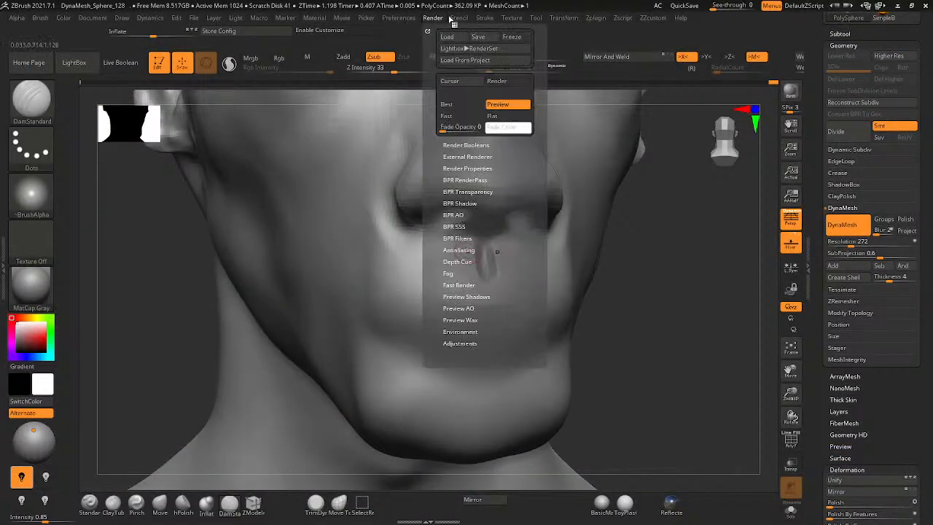
mouse_move(487, 19)
left_click(507, 199)
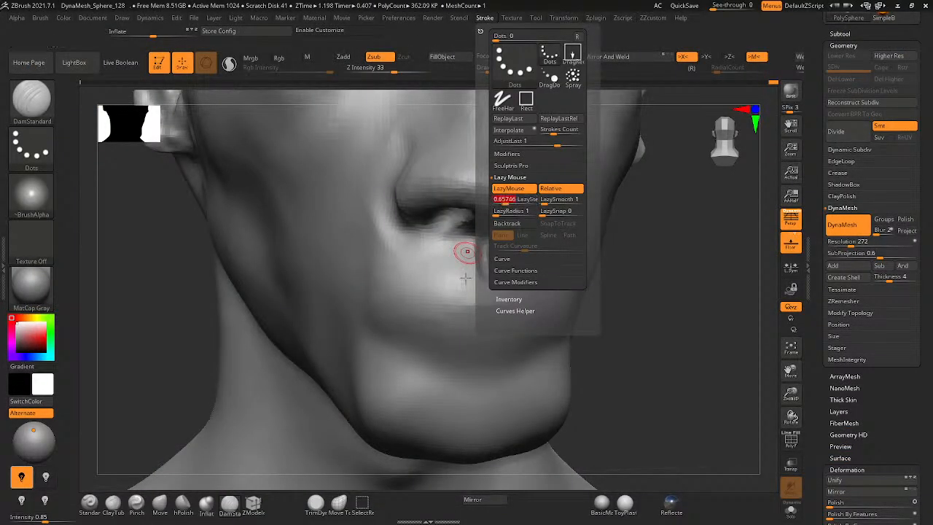
right_click_drag(466, 278, 430, 311)
left_click_drag(467, 281, 390, 318)
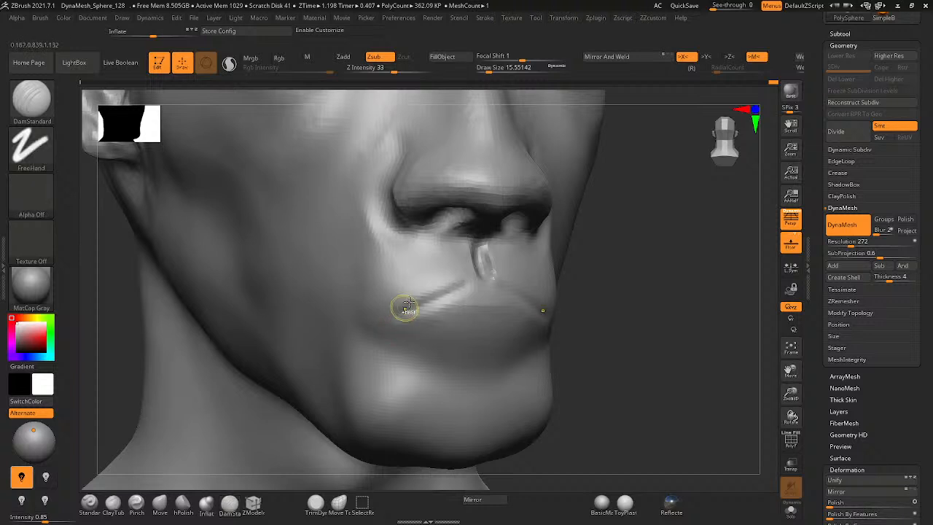
key("ctrl+z")
- Try to carve the upper and lower lip contours with DamStandard at draw size about 44, and undo the strokes
right_click_drag(434, 304, 408, 313, "alt")
key("space")
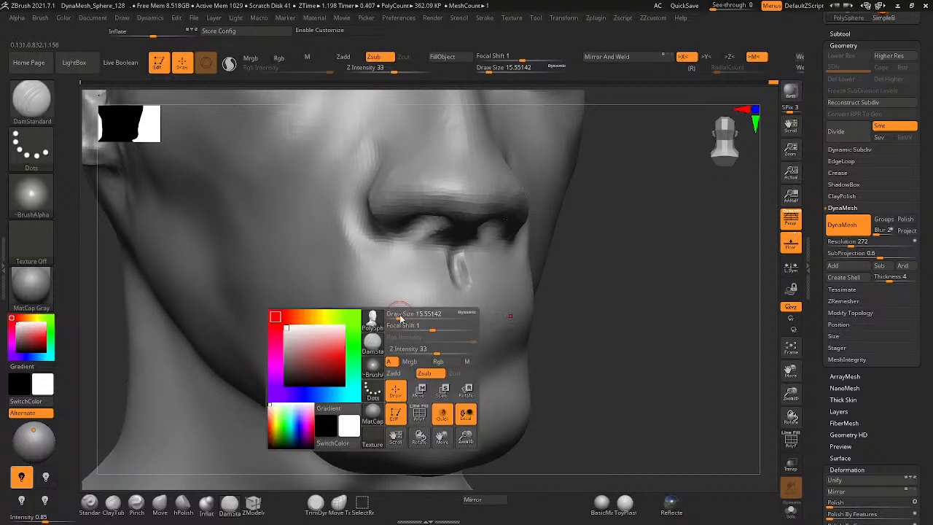
left_click_drag(399, 317, 380, 315)
key("ctrl+z")
mouse_move(446, 291)
left_mouse_down()
mouse_move(361, 324)
mouse_move(452, 365)
mouse_move(516, 332)
mouse_move(426, 329)
left_mouse_up()
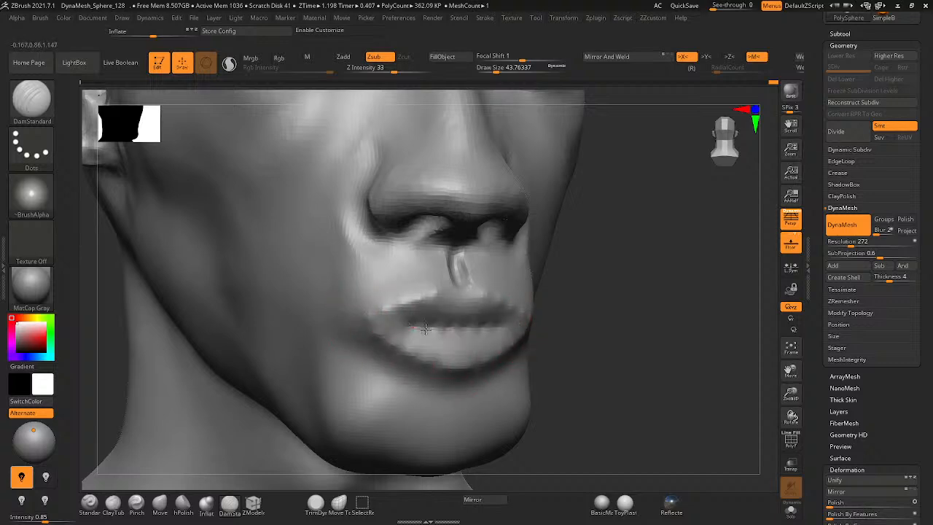
mouse_move(402, 327)
right_mouse_down()
mouse_move(367, 339)
mouse_move(402, 312)
right_mouse_up()
key("ctrl+z")
key("ctrl+z")
key("ctrl+z")
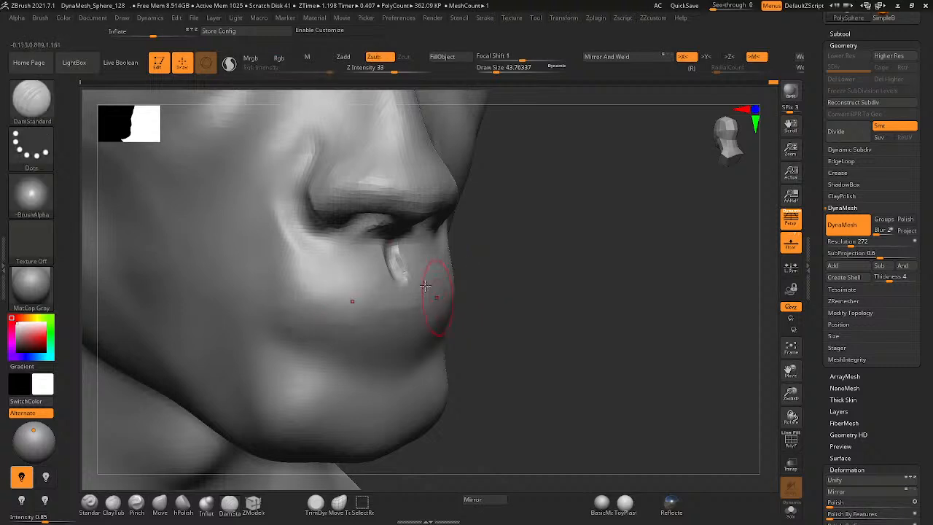
- Rework the lip outlines and the parting line between the lips with DamStandard at draw size about 44, undoing unwanted strokes
left_click(483, 19)
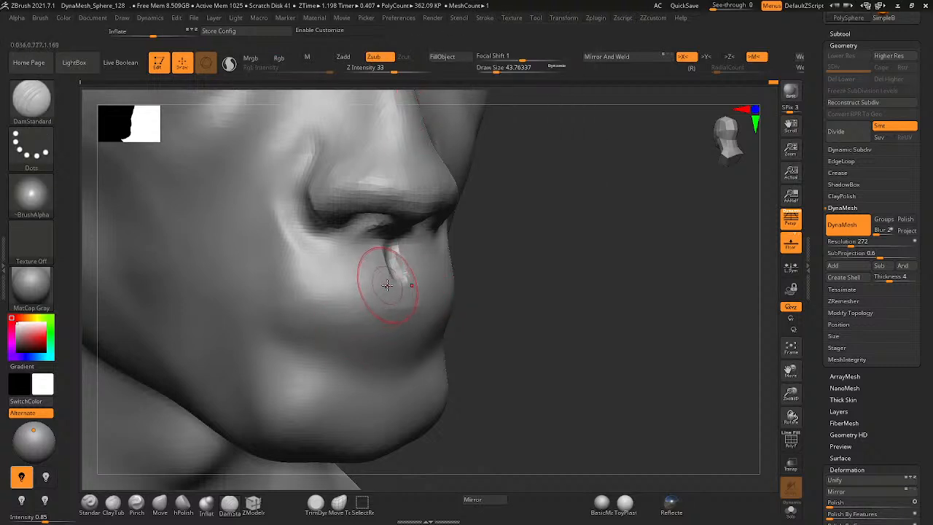
mouse_move(386, 284)
left_mouse_down()
mouse_move(293, 316)
mouse_move(399, 343)
left_mouse_up()
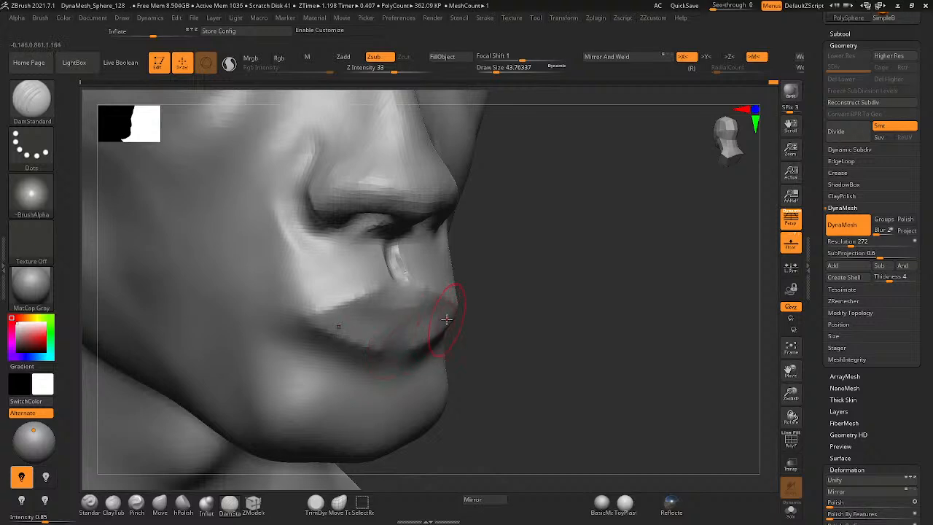
mouse_move(345, 318)
right_mouse_down()
mouse_move(323, 325)
mouse_move(350, 325)
mouse_move(355, 283)
mouse_move(435, 329)
right_mouse_up()
left_click_drag(431, 316, 398, 294, "shift")
right_click_drag(398, 294, 386, 281)
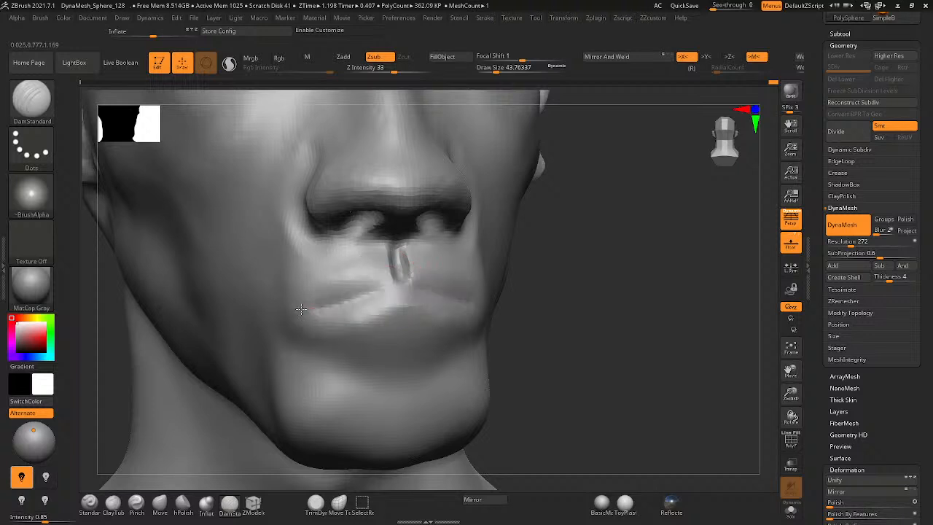
left_click_drag(317, 316, 381, 283, "shift")
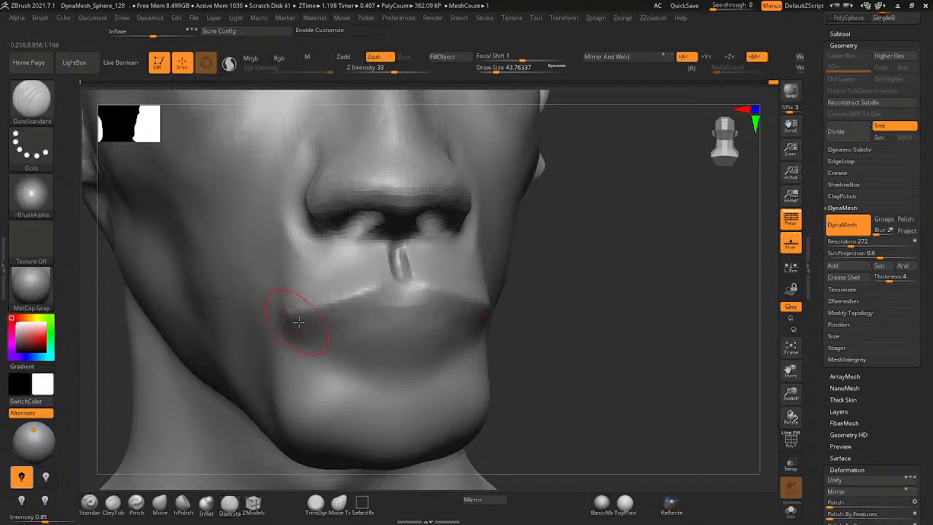
key("ctrl+z")
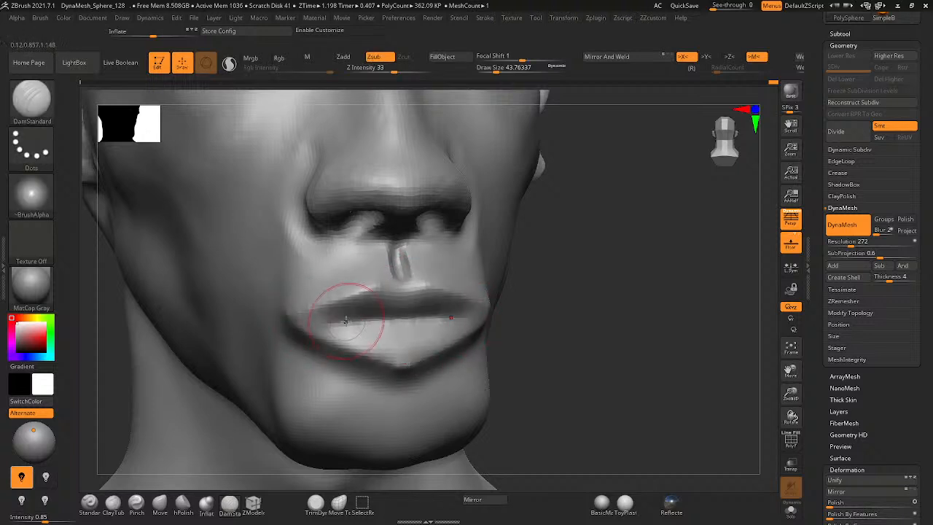
- Check the lips from the front and the side, and undo their carved contours
mouse_move(346, 321)
right_mouse_down()
mouse_move(319, 313)
mouse_move(335, 313)
right_mouse_up()
right_click_drag(516, 328, 400, 315, "ctrl")
right_click_drag(469, 312, 559, 308, "ctrl")
mouse_move(510, 328)
right_mouse_down("ctrl")
mouse_move(546, 327)
mouse_move(567, 306)
mouse_move(500, 333)
mouse_move(458, 323)
right_mouse_up("ctrl")
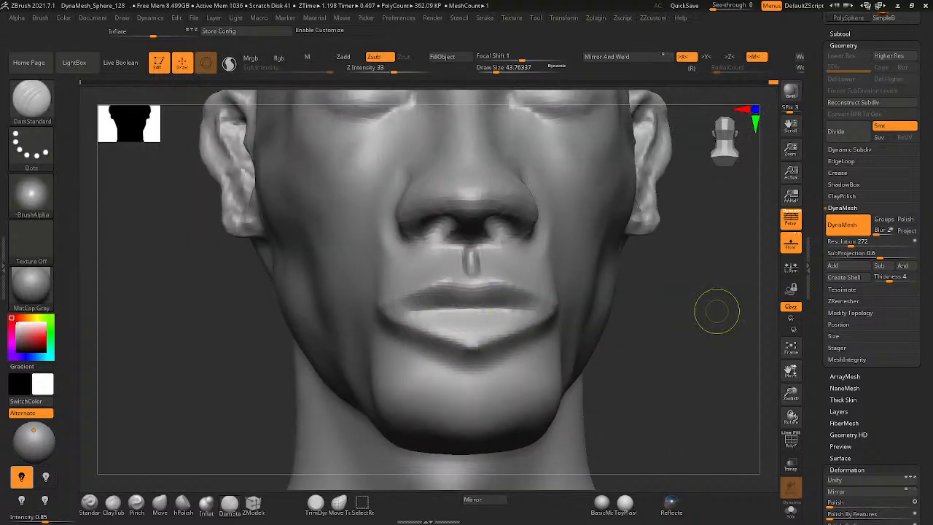
right_click_drag(510, 341, 457, 323, "ctrl")
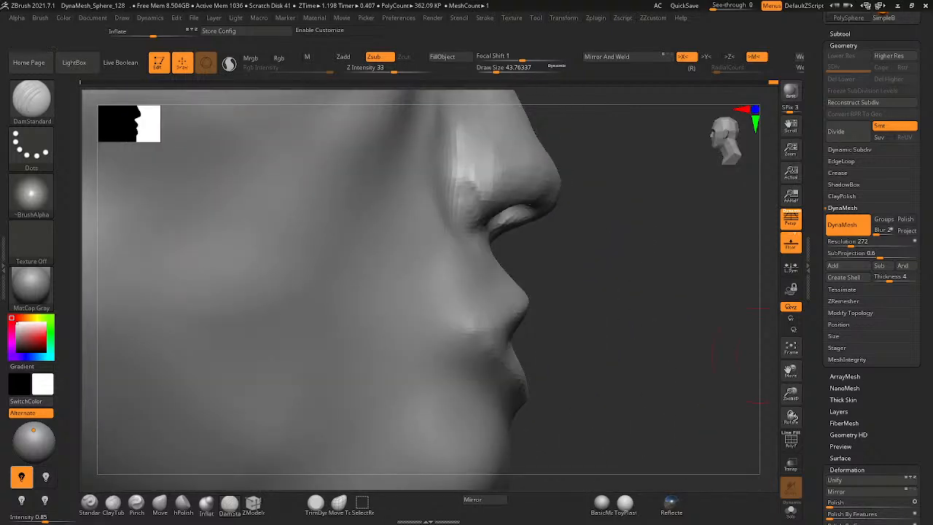
mouse_move(671, 354)
left_mouse_down()
mouse_move(562, 368)
mouse_move(609, 360)
left_mouse_up()
mouse_move(610, 360)
right_mouse_down()
mouse_move(616, 329)
mouse_move(592, 309)
mouse_move(554, 333)
mouse_move(548, 367)
right_mouse_up()
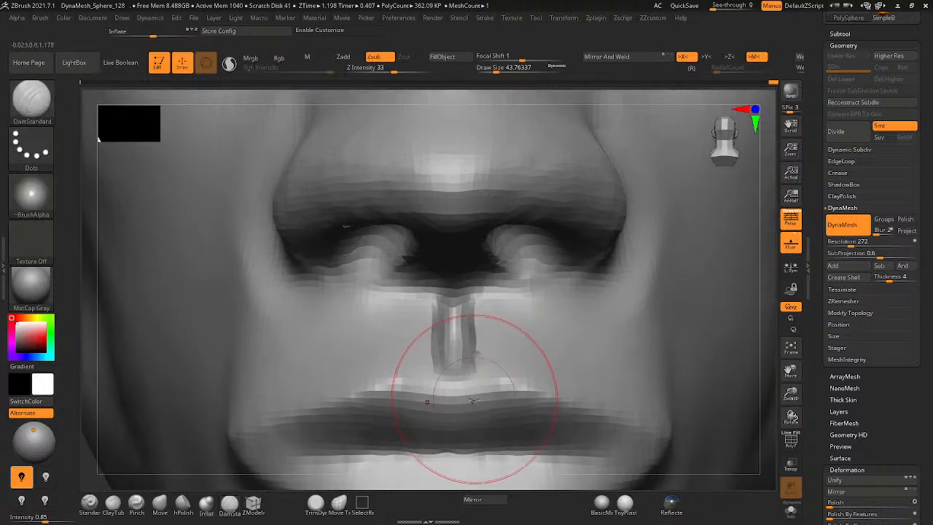
key("ctrl+z")
key("ctrl+z")
key("ctrl+z")
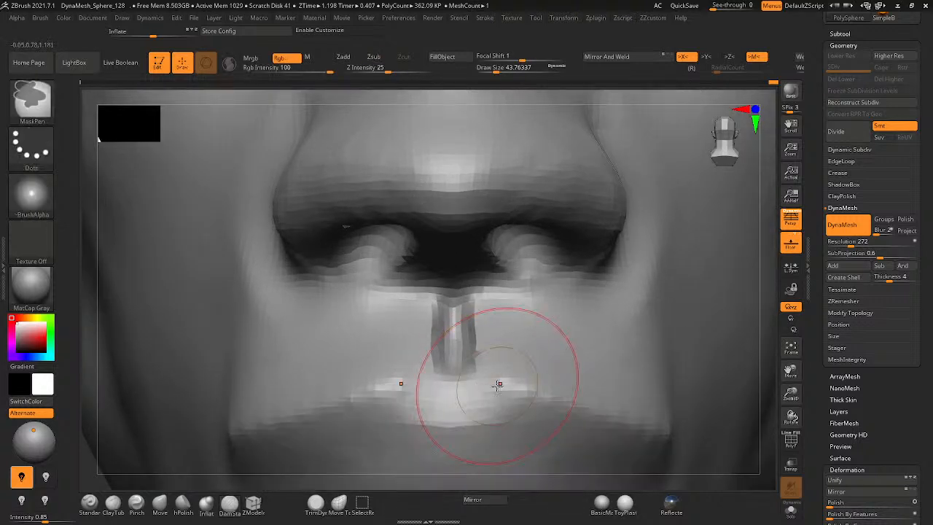
- Try to carve the upper and lower lip contours below the philtrum with DamStandard at draw size about 44, and undo them
mouse_move(500, 382)
right_mouse_down("ctrl")
mouse_move(515, 375)
mouse_move(506, 389)
right_mouse_up("ctrl")
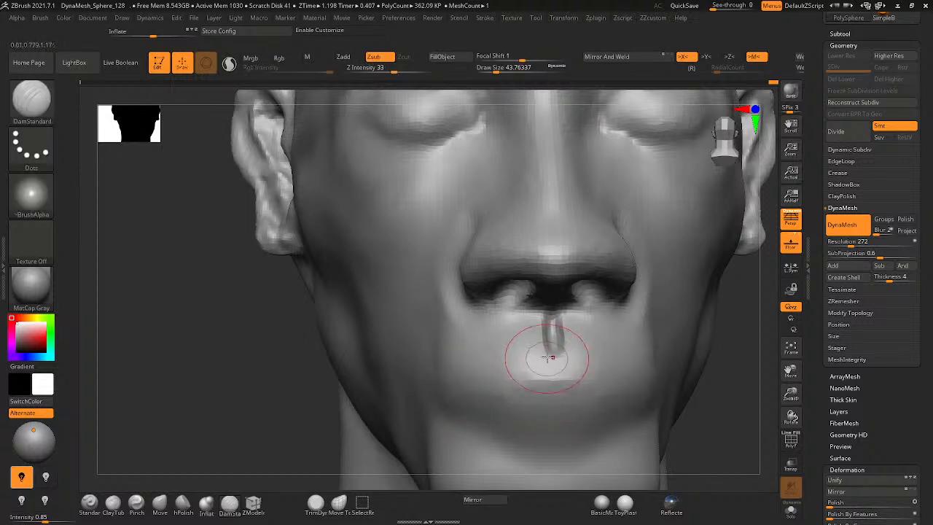
mouse_move(548, 357)
left_mouse_down()
mouse_move(441, 391)
mouse_move(554, 429)
left_mouse_up()
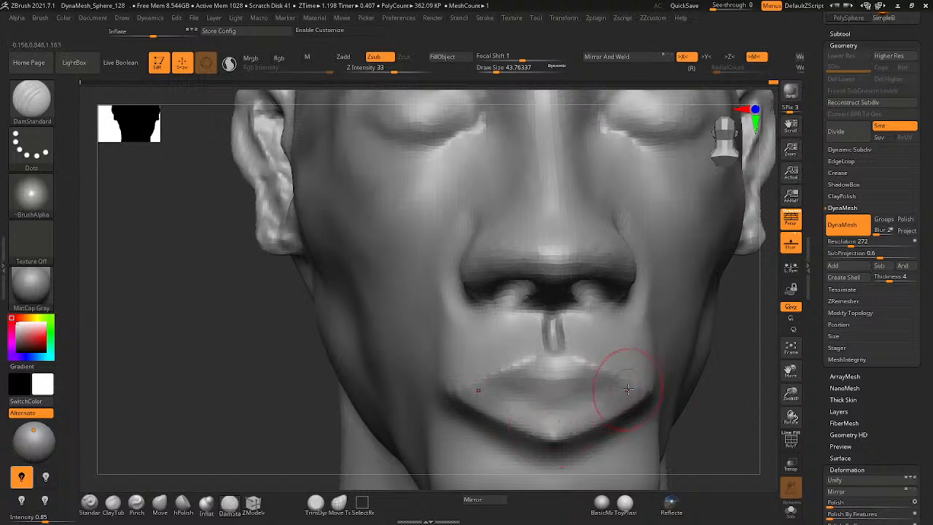
left_click_drag(628, 389, 555, 380)
right_click_drag(510, 397, 485, 378)
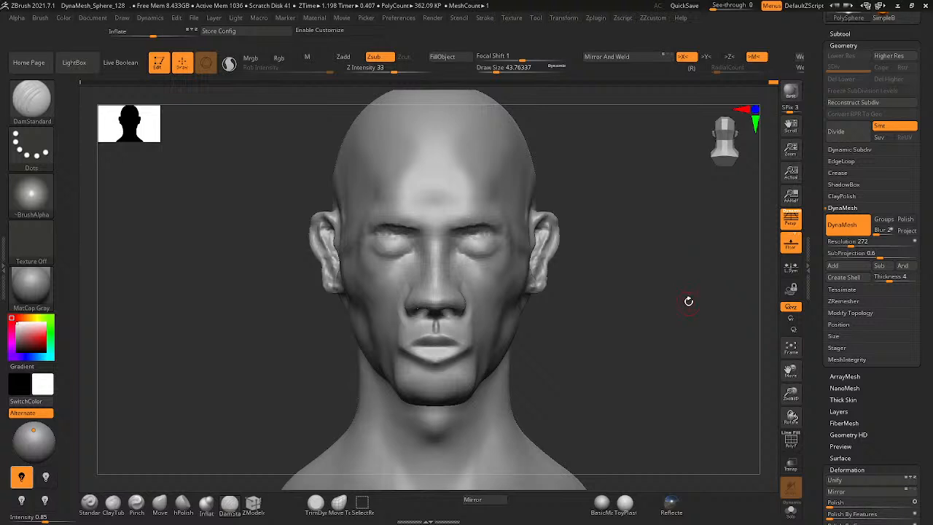
key("ctrl")
key("ctrl+z")
key("ctrl+z")
key("ctrl+z")
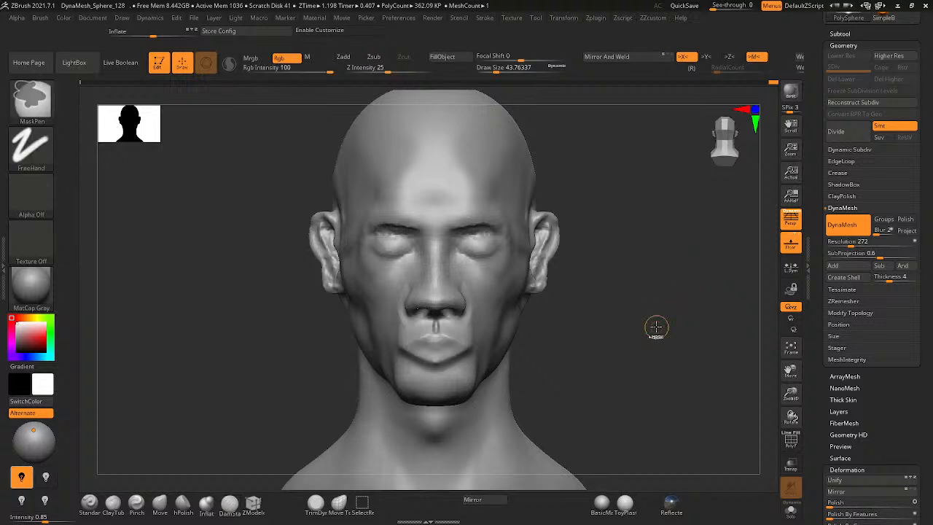
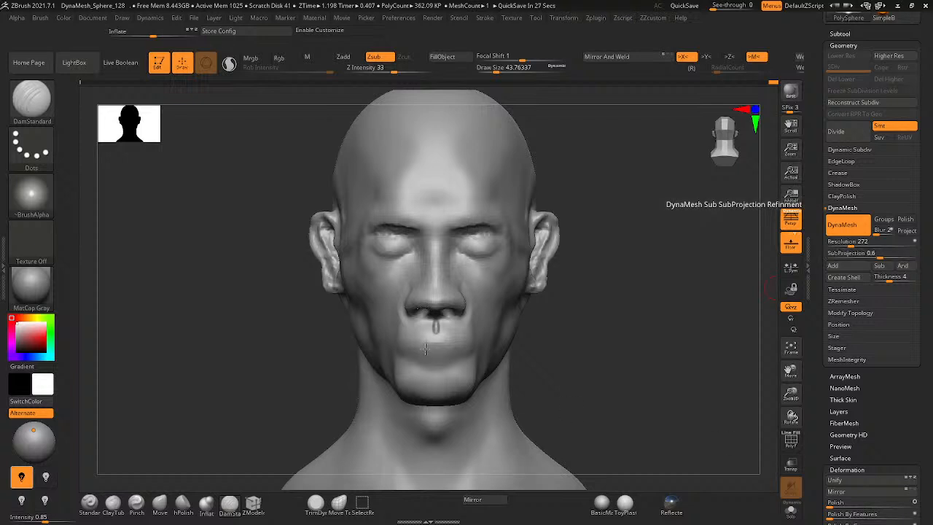
- Try a curved upper-lip stroke across the mouth area with the Standard brush at draw size about 44, and undo it
key("space")
right_click_drag(406, 328, 533, 337, "alt")
right_click_drag(584, 321, 718, 237, "ctrl")
mouse_move(421, 269)
right_mouse_down("alt")
mouse_move(442, 314)
mouse_move(540, 264)
right_mouse_up("alt")
mouse_move(531, 304)
right_mouse_down("alt")
mouse_move(449, 304)
mouse_move(524, 290)
mouse_move(466, 295)
mouse_move(498, 308)
right_mouse_up("alt")
left_click(228, 506)
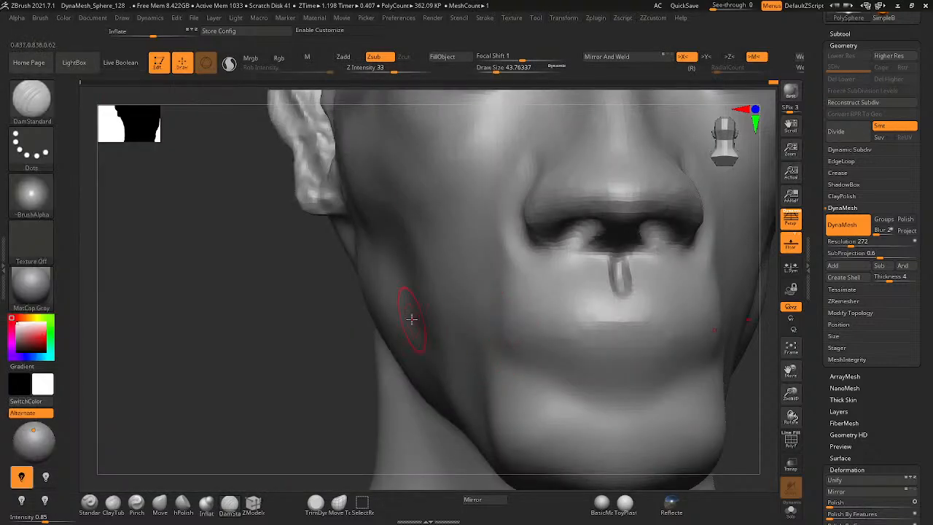
key("space")
left_click_drag(419, 319, 424, 319)
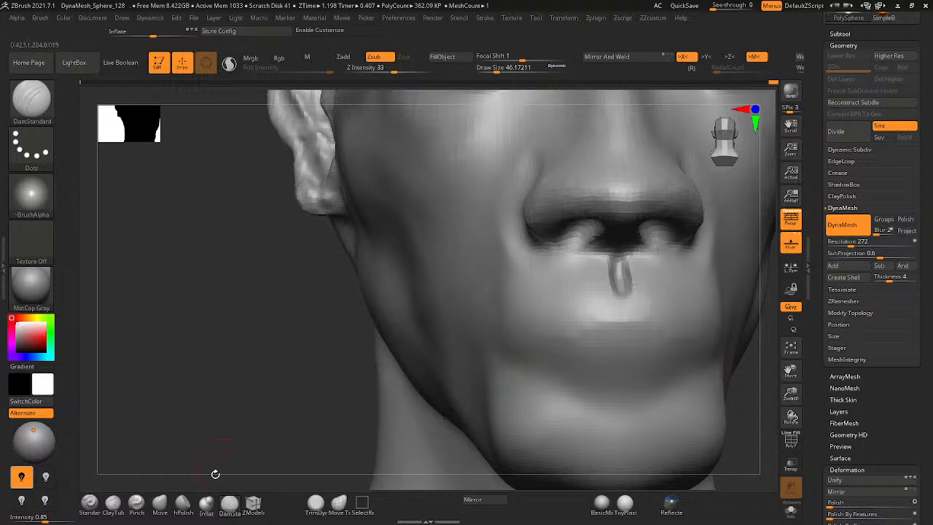
left_click(89, 502)
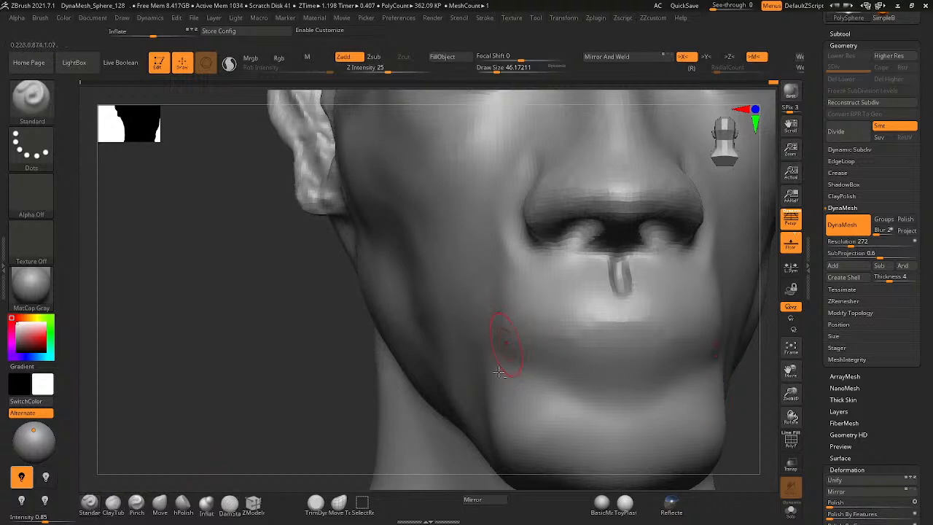
key("space")
left_click_drag(510, 338, 508, 338)
right_click_drag(554, 333, 481, 354)
left_click_drag(427, 352, 511, 319)
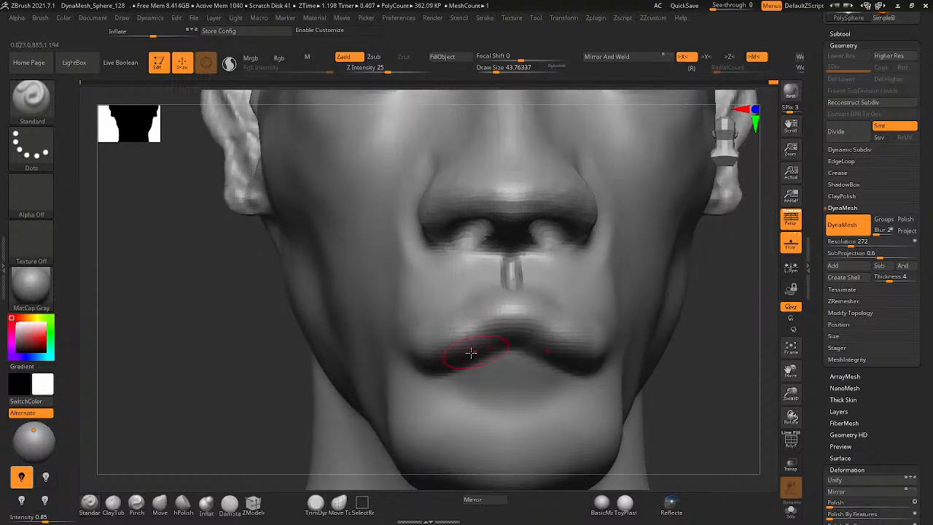
key("ctrl+z")
- Try to mark the mouth corner with the Standard brush at draw size about 44, and undo the strokes
key("space")
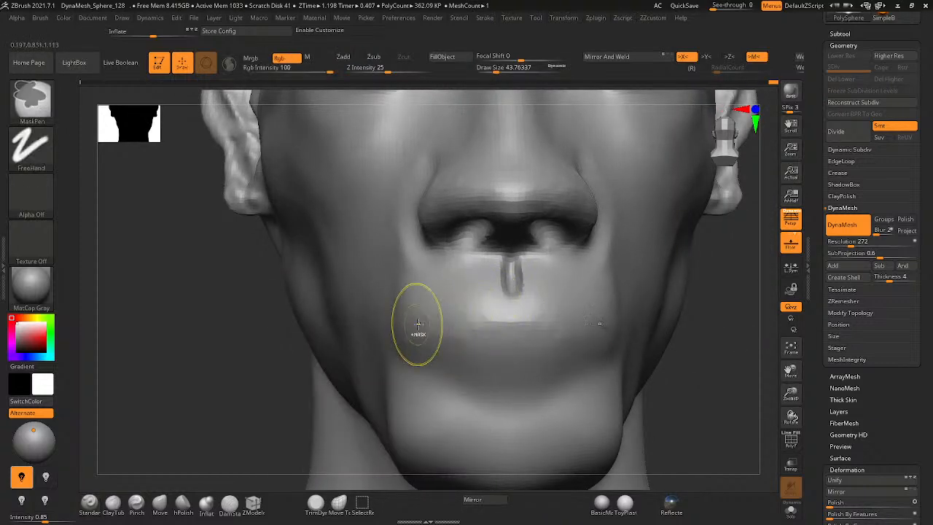
key("ctrl+z")
mouse_move(410, 323)
right_mouse_down()
mouse_move(411, 313)
mouse_move(438, 340)
right_mouse_up()
left_click_drag(404, 329, 357, 391)
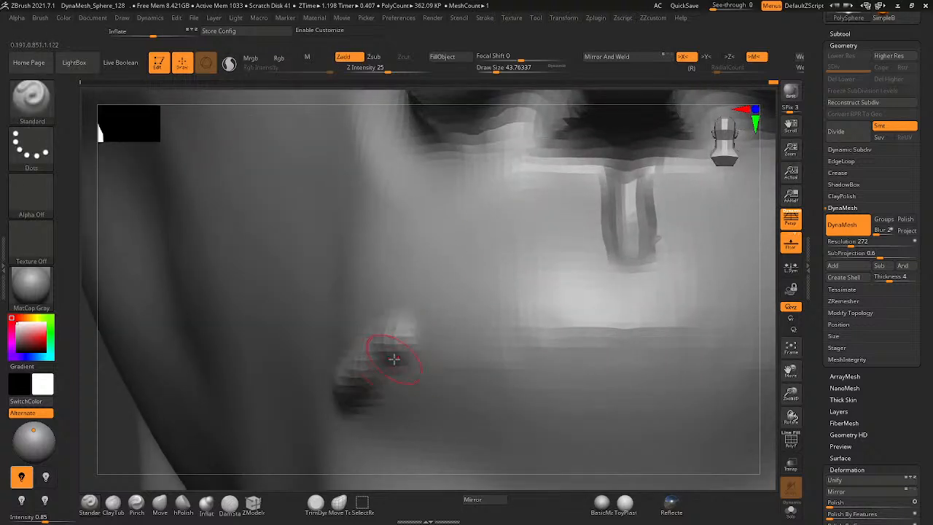
key("ctrl+z")
left_click_drag(394, 355, 375, 361, "alt")
right_click_drag(450, 369, 418, 381, "ctrl")
key("ctrl+z")
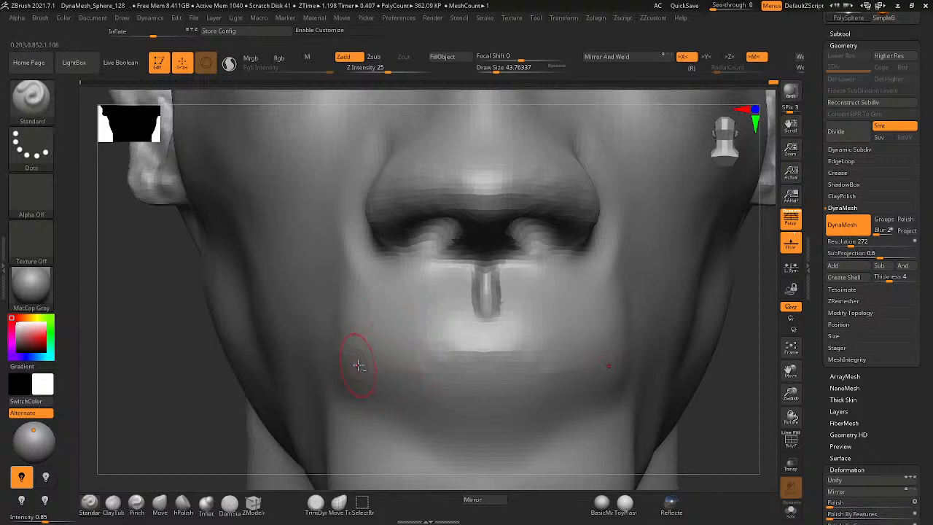
- Mark both mouth corners with small pits using the Standard brush at draw size about 21.6
key("space")
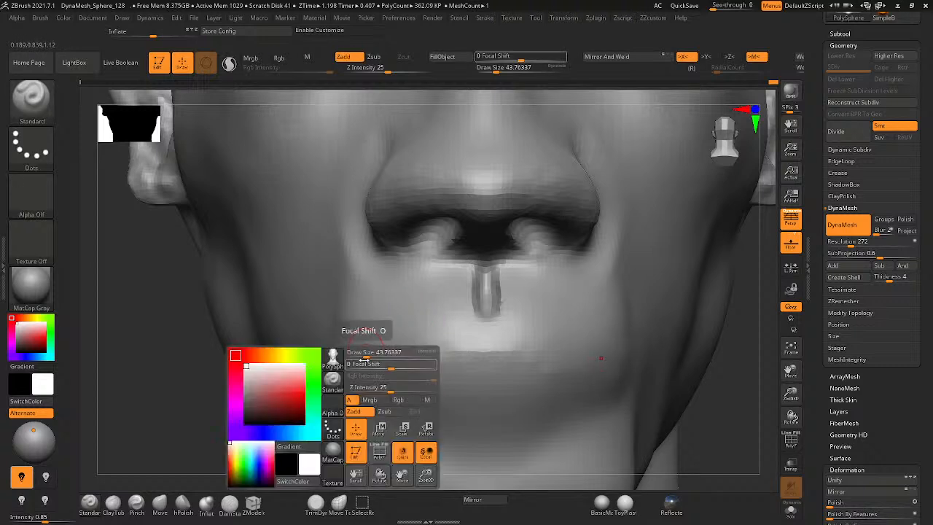
mouse_move(364, 353)
left_mouse_down()
mouse_move(357, 372)
mouse_move(358, 362)
left_mouse_up()
right_click_drag(387, 375, 412, 388)
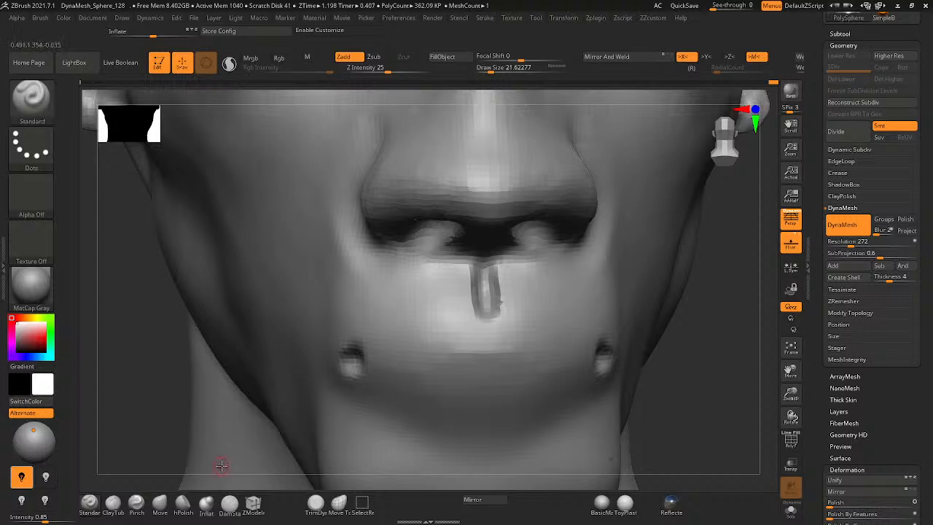
- Carve the upper lip contour between the mouth corners with DamStandard at draw size about 48.6
left_click(229, 502)
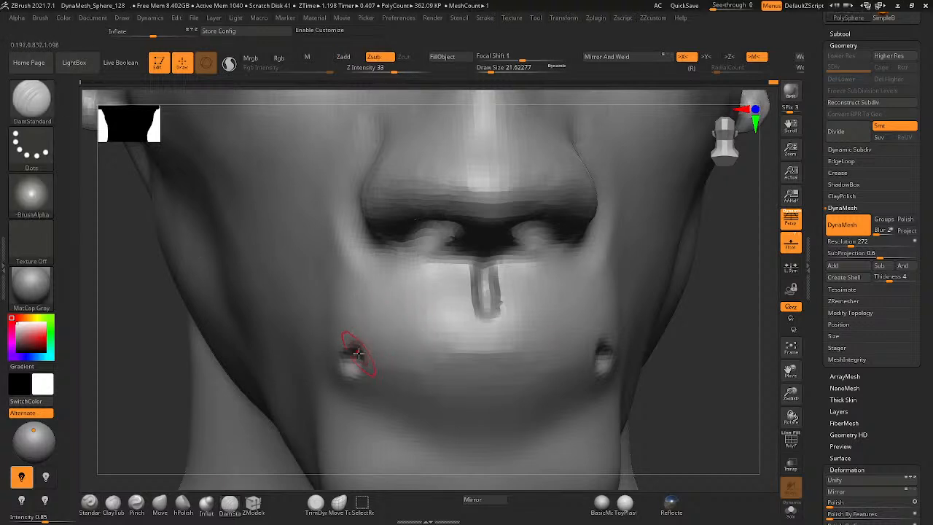
key("space")
left_click_drag(359, 353, 466, 327)
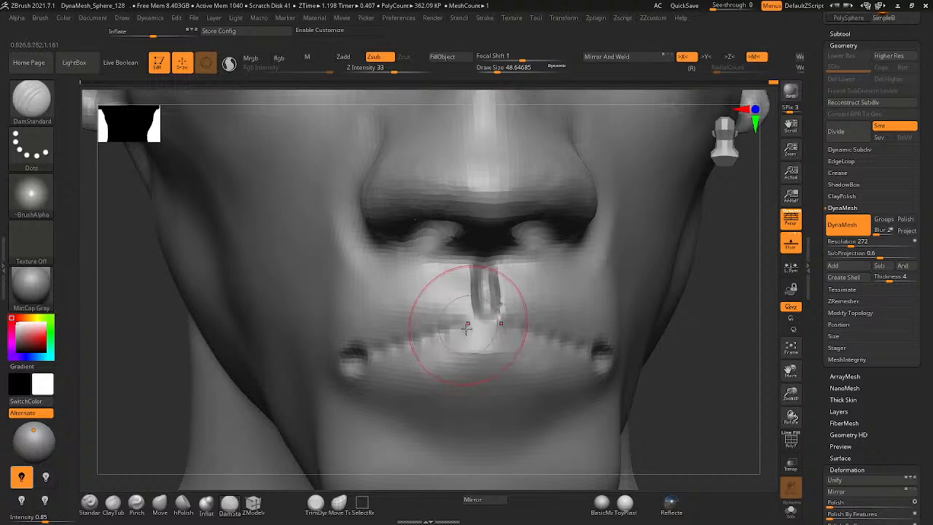
right_click_drag(466, 326, 583, 340)
left_click_drag(359, 363, 470, 332)
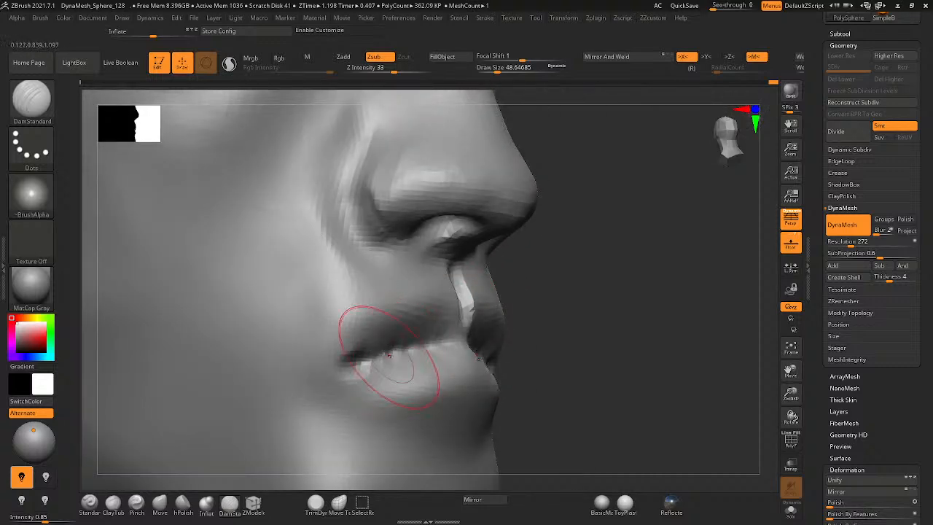
mouse_move(386, 354)
right_mouse_down()
mouse_move(358, 385)
mouse_move(406, 355)
mouse_move(384, 355)
mouse_move(422, 340)
mouse_move(393, 346)
mouse_move(411, 345)
mouse_move(426, 310)
mouse_move(412, 293)
mouse_move(520, 333)
right_mouse_up()
mouse_move(416, 371)
right_mouse_down()
mouse_move(362, 333)
mouse_move(445, 352)
mouse_move(510, 342)
right_mouse_up()
mouse_move(394, 269)
right_mouse_down("ctrl")
mouse_move(374, 298)
mouse_move(367, 348)
mouse_move(315, 354)
mouse_move(480, 341)
right_mouse_up("ctrl")
right_click_drag(465, 364, 444, 361, "shift")
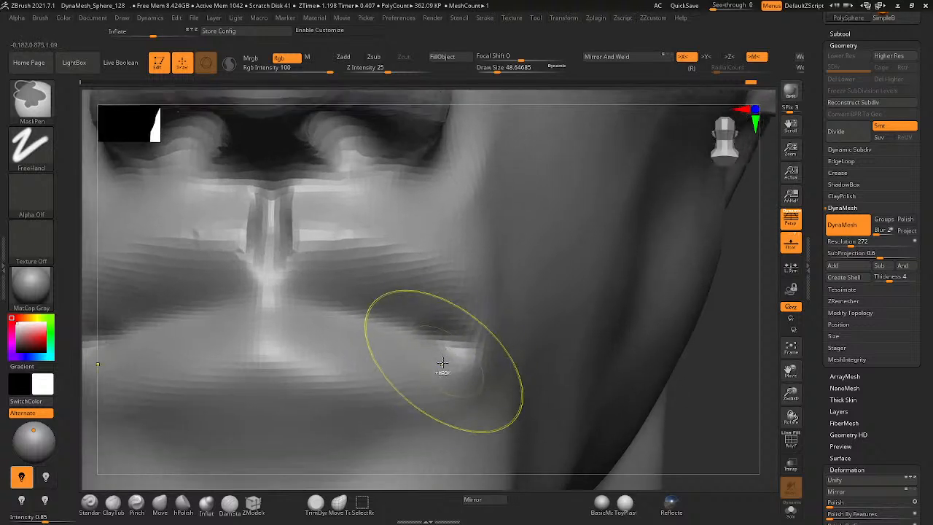
- Undo the DamStandard strokes of the upper lip contour back to the mouth-corner pits
key("ctrl+z")
key("ctrl+z")
key("ctrl+z")
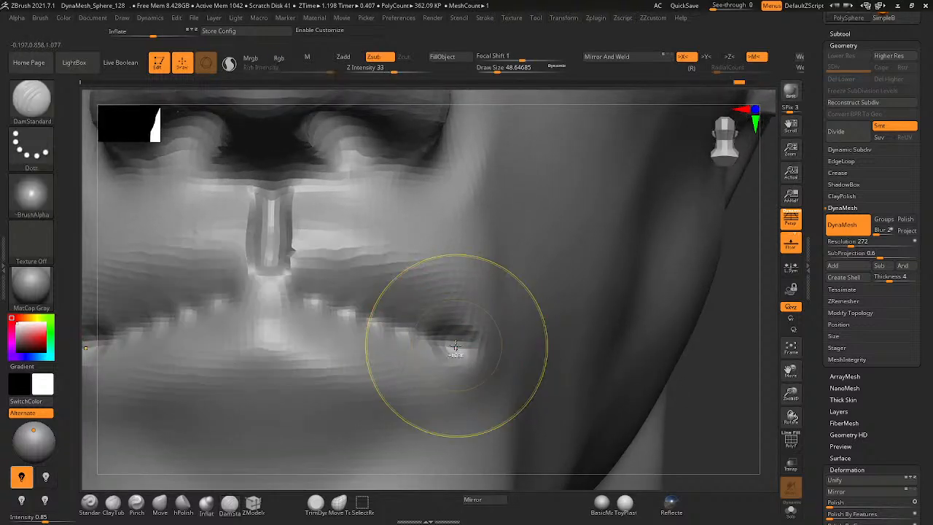
key("ctrl+z")
key("ctrl+z")
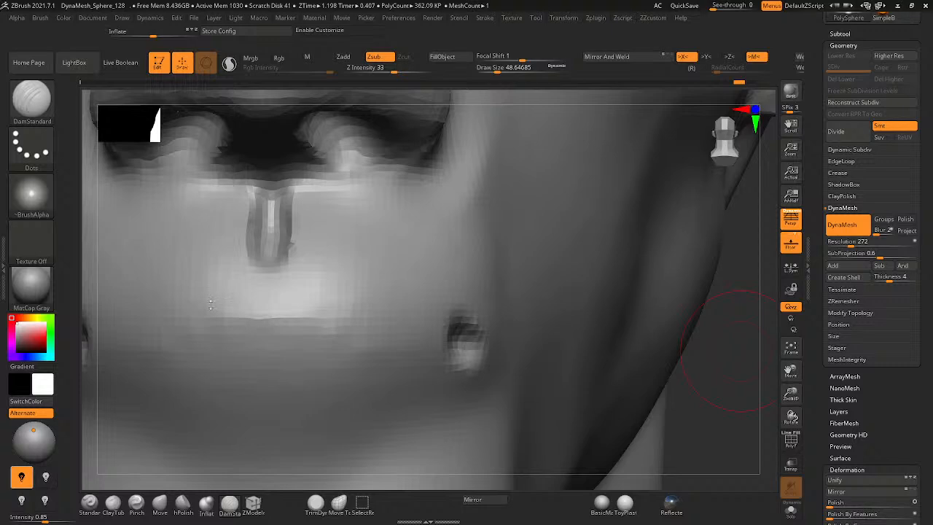
- Undo the mouth-corner pits and the philtrum groove beneath the nose
right_click_drag(287, 318, 331, 320)
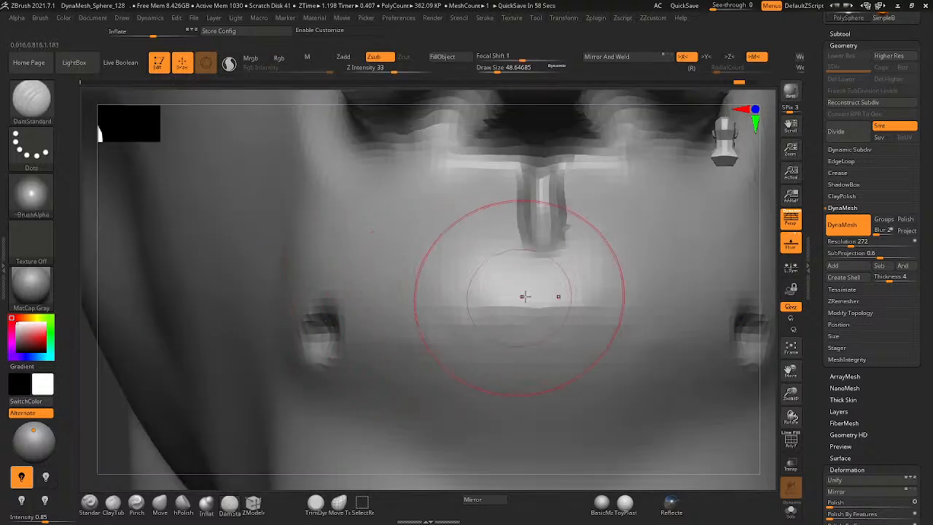
right_click(533, 292)
right_click_drag(560, 267, 473, 338, "ctrl")
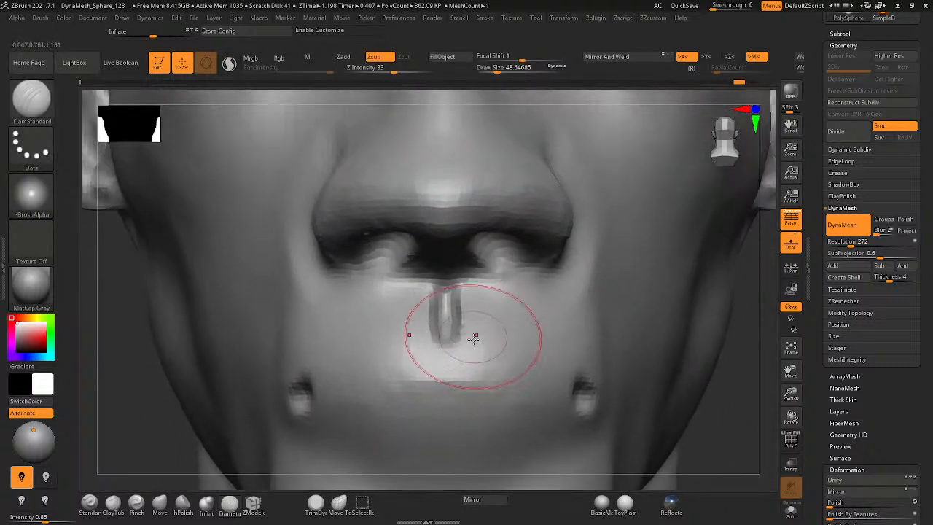
key("ctrl+z")
key("ctrl+z")
- Carve a new philtrum groove beneath the nose with DamStandard, using draw sizes of about 44 and about 21.6
right_click(443, 323)
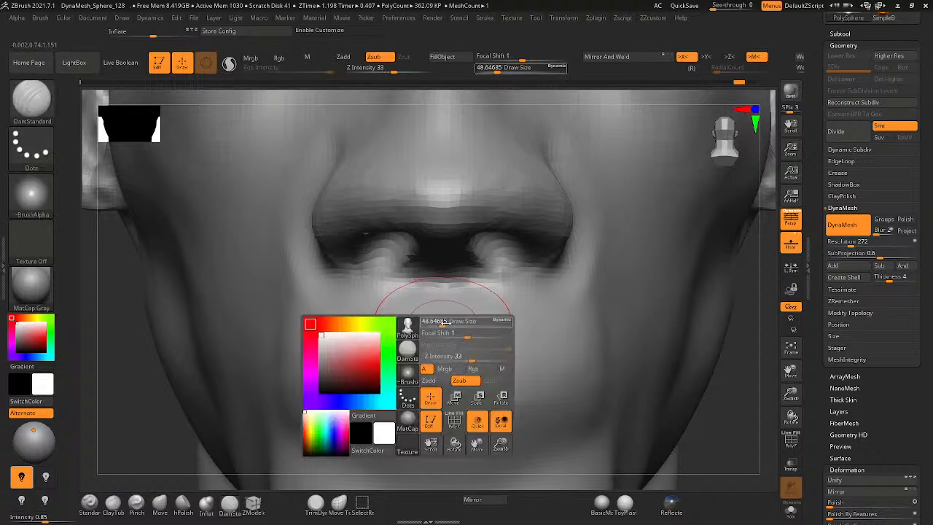
left_click_drag(443, 323, 440, 322)
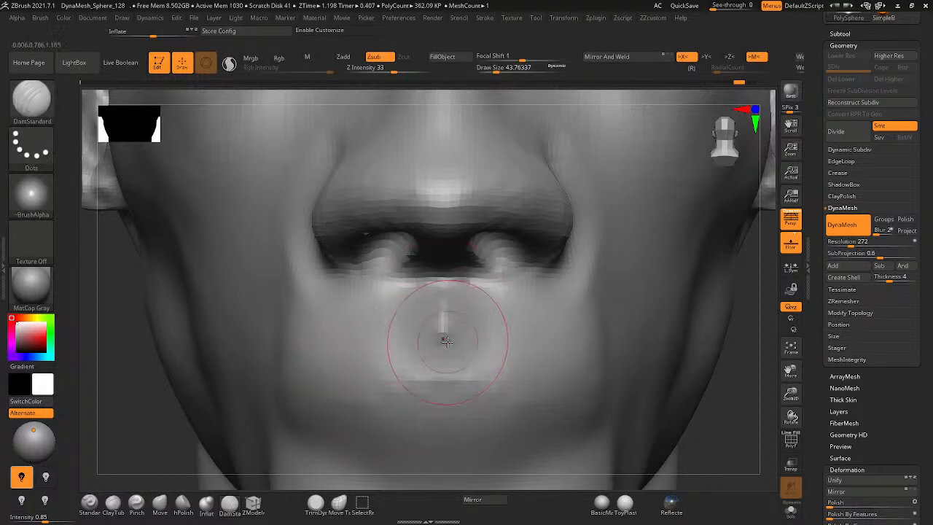
right_click_drag(441, 351, 445, 312)
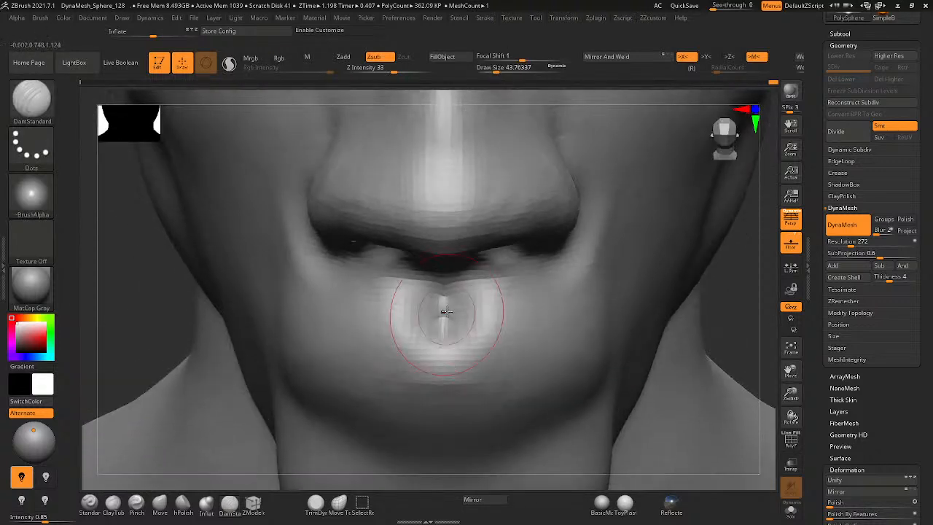
right_click(457, 325)
mouse_move(458, 326)
left_mouse_down()
mouse_move(446, 326)
mouse_move(516, 333)
mouse_move(462, 318)
left_mouse_up()
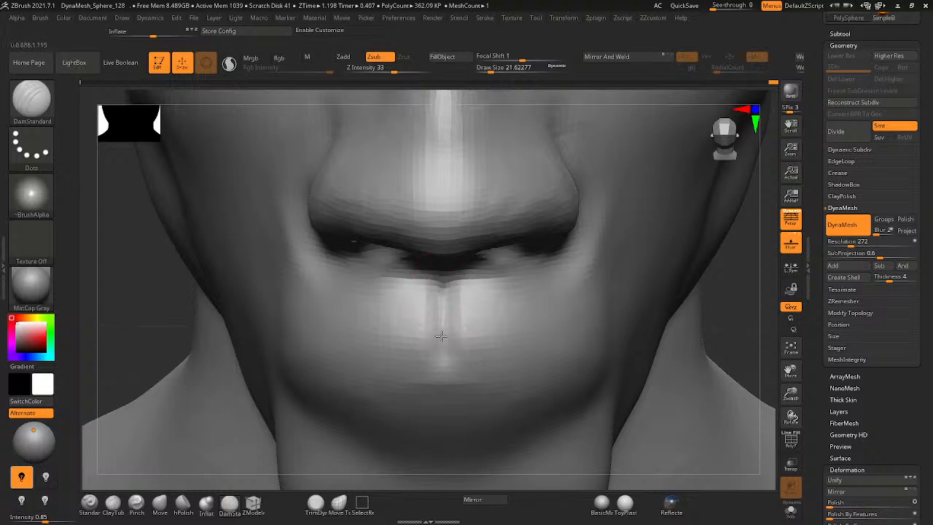
left_click_drag(441, 335, 442, 284)
right_click_drag(435, 333, 435, 308)
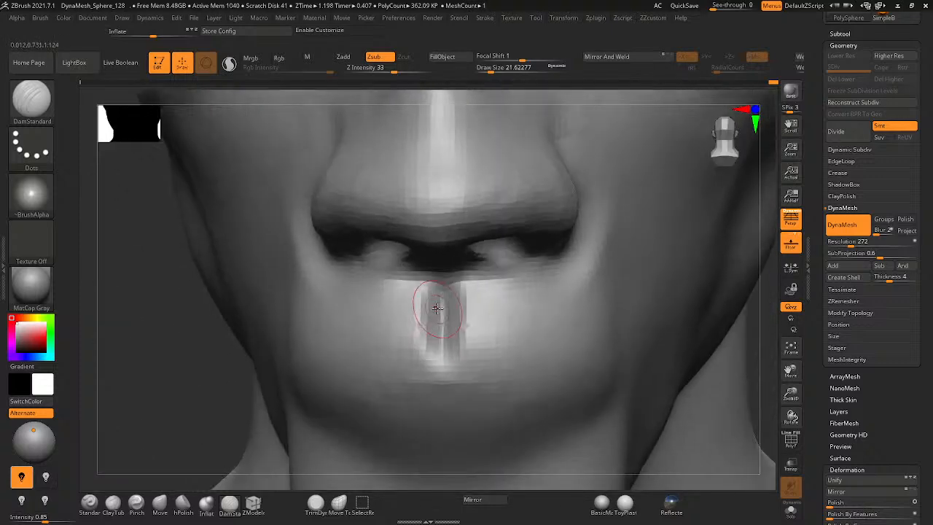
left_click_drag(437, 308, 441, 347)
- Mark the mouth corner with a small pit using the Standard brush at draw size about 21.6
mouse_move(444, 357)
right_mouse_down()
mouse_move(395, 380)
mouse_move(265, 360)
right_mouse_up()
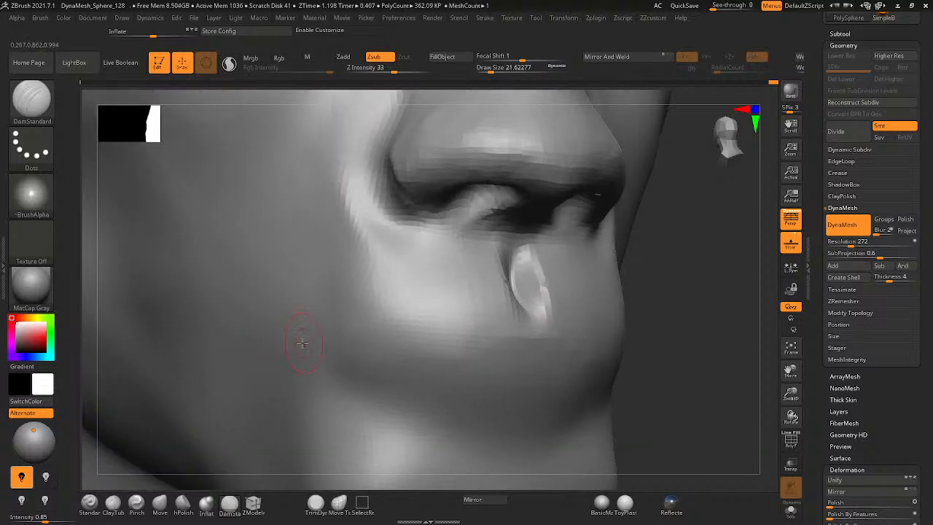
left_click(91, 501)
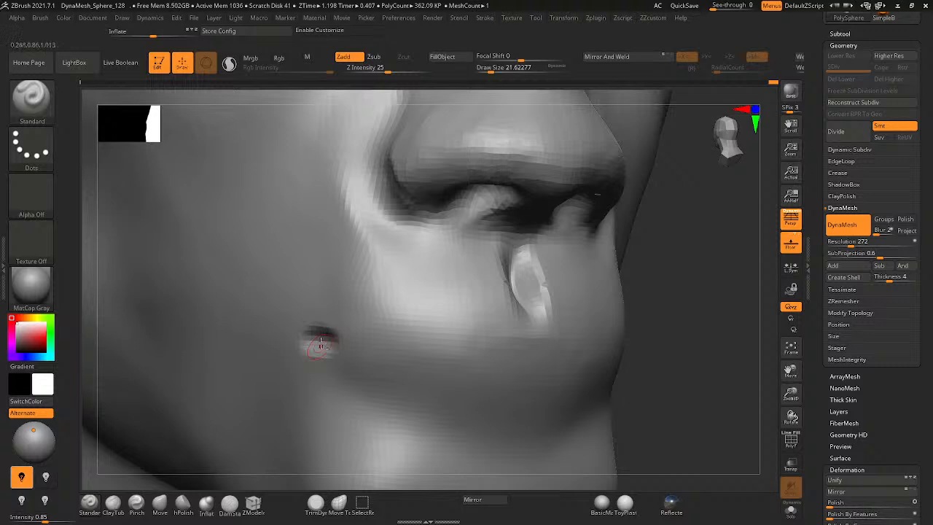
right_click_drag(311, 347, 332, 363)
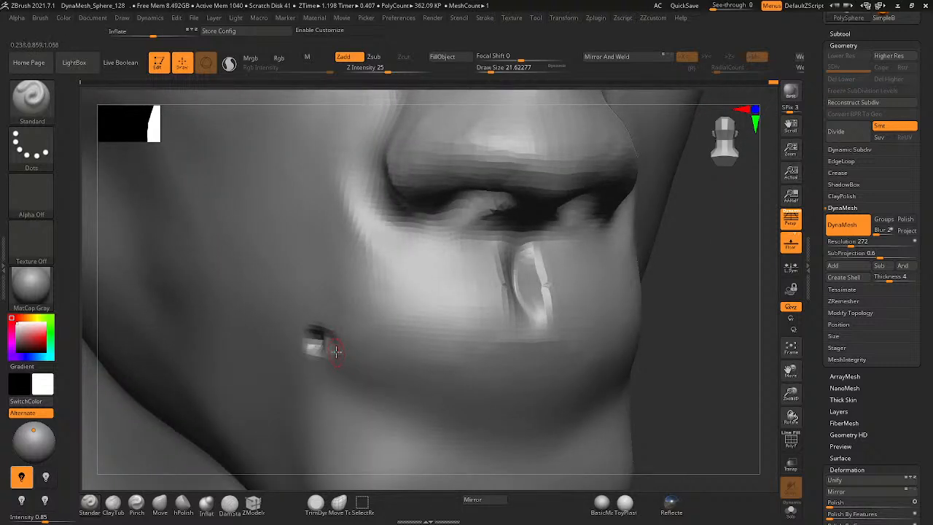
- Switch to the DamStandard brush and set its draw size to about 33
left_click(222, 511)
key("space")
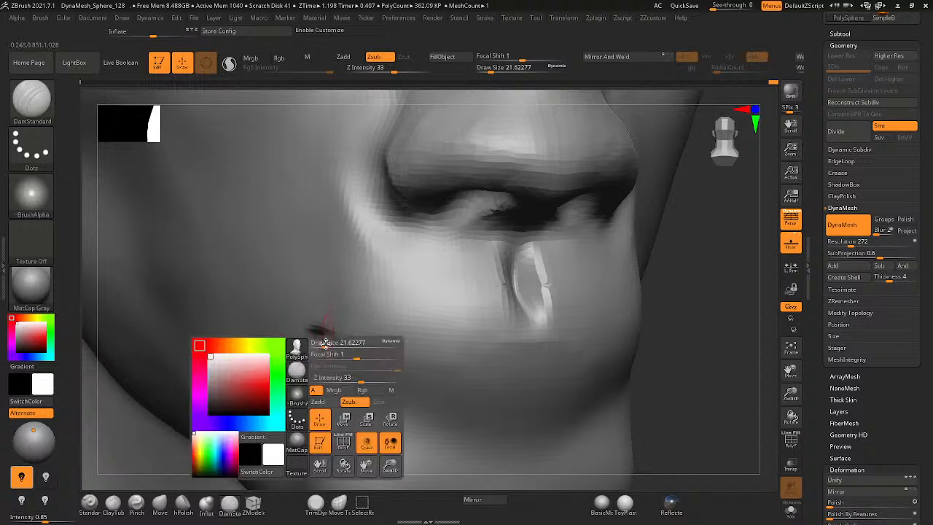
left_click_drag(323, 344, 328, 345)
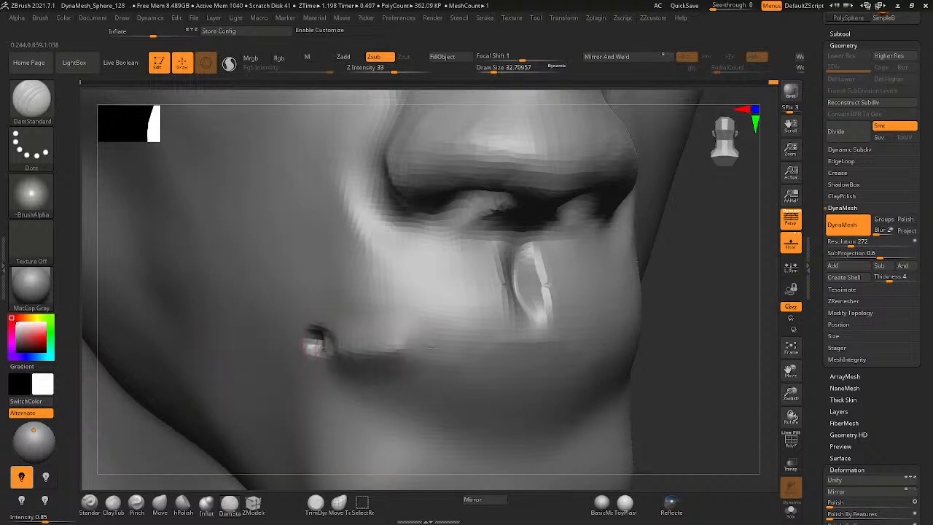
- Try to carve the mouth line from the corner mark to the centre below the philtrum, undoing the strokes
mouse_move(521, 325)
left_mouse_down()
mouse_move(438, 339)
mouse_move(329, 341)
left_mouse_up()
mouse_move(519, 315)
left_mouse_down()
mouse_move(296, 342)
mouse_move(500, 333)
mouse_move(531, 322)
left_mouse_up()
mouse_move(530, 322)
right_mouse_down()
mouse_move(450, 331)
mouse_move(496, 339)
right_mouse_up()
key("ctrl+z")
key("ctrl+z")
key("ctrl+z")
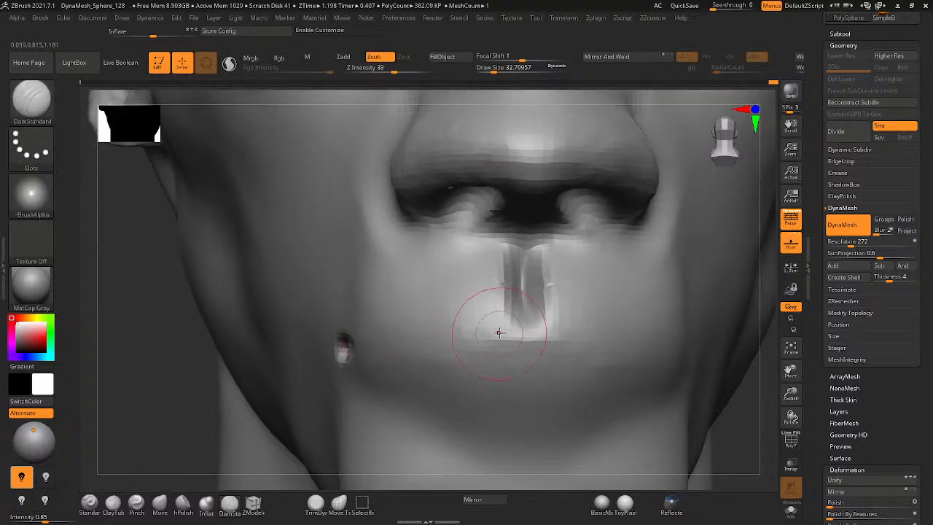
mouse_move(500, 334)
left_mouse_down()
mouse_move(375, 336)
mouse_move(510, 332)
mouse_move(520, 323)
mouse_move(330, 348)
mouse_move(463, 332)
left_mouse_up()
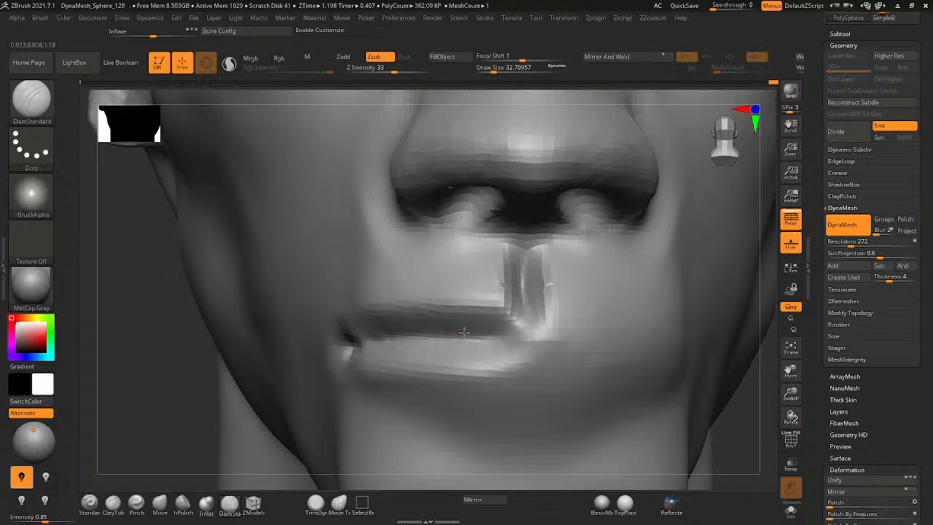
mouse_move(498, 312)
right_mouse_down()
mouse_move(473, 360)
mouse_move(476, 325)
mouse_move(462, 343)
mouse_move(486, 333)
mouse_move(463, 343)
mouse_move(467, 328)
mouse_move(559, 333)
mouse_move(541, 340)
right_mouse_up()
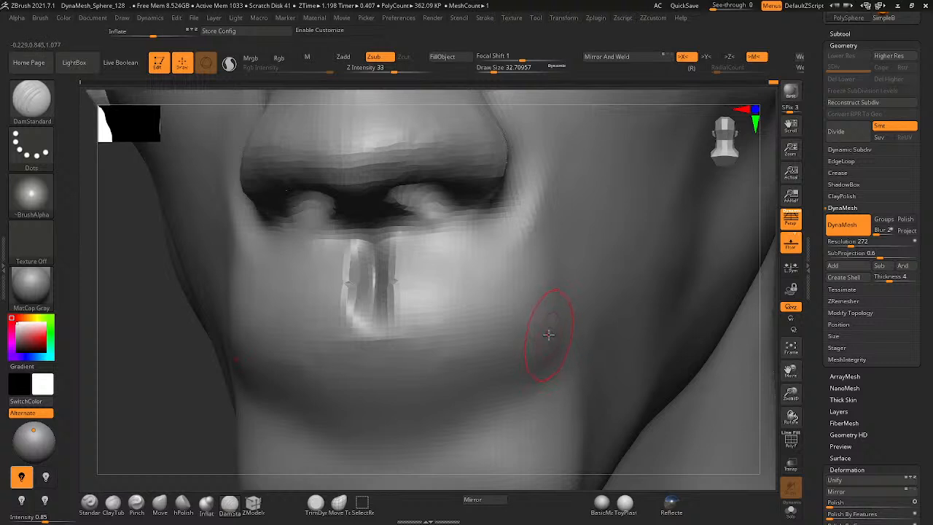
- Mark both mouth corners symmetrically with the Standard brush, keeping the mesh in 3D mode
left_click(91, 503)
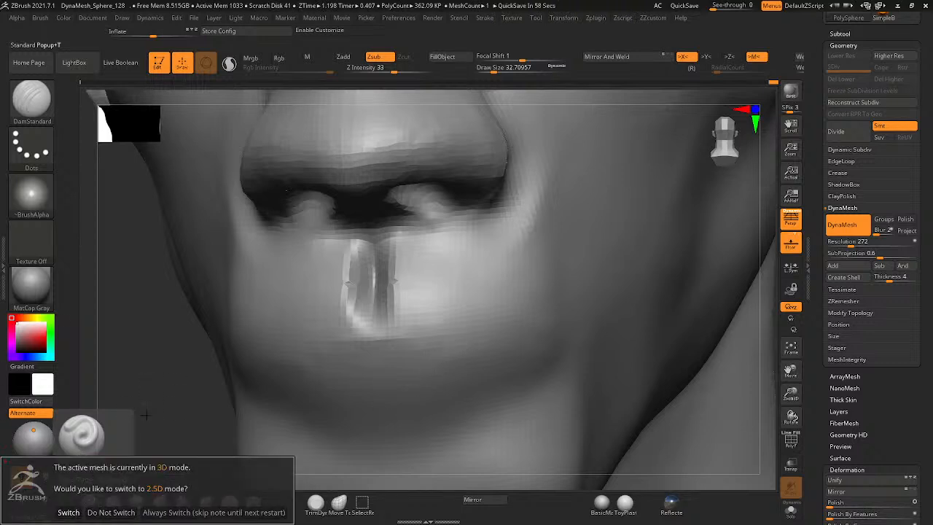
left_click(124, 512)
left_click(90, 503)
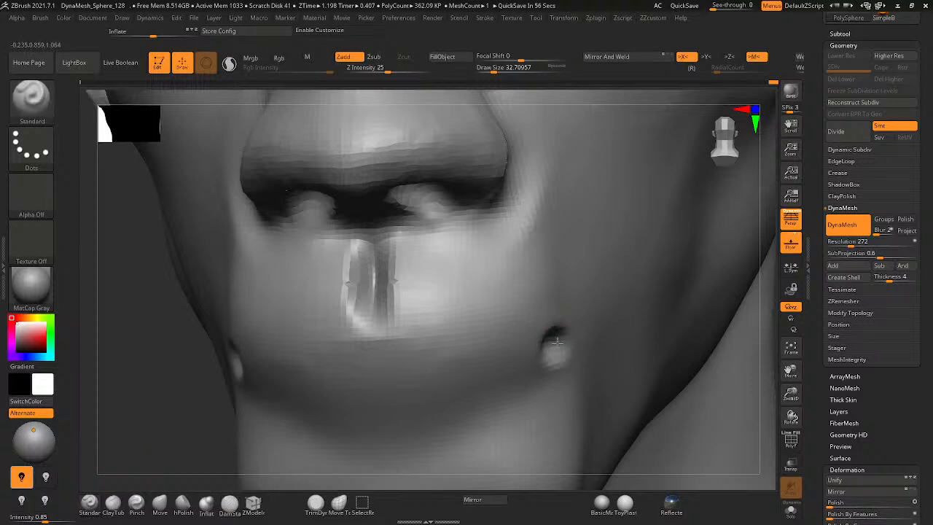
mouse_move(557, 341)
right_mouse_down()
mouse_move(537, 328)
mouse_move(533, 350)
mouse_move(543, 347)
right_mouse_up()
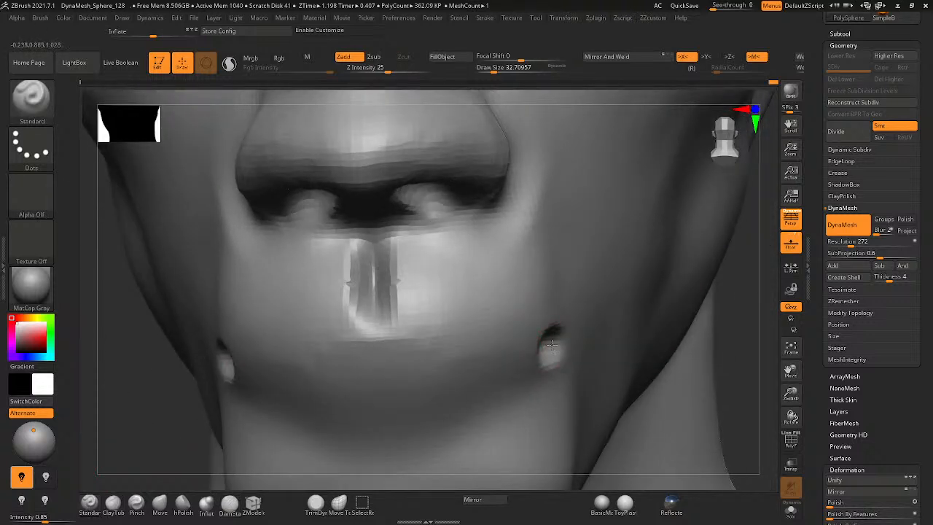
- Carve the symmetrical mouth line between the corner marks and the point below the philtrum with DamStandard, undoing unsatisfactory strokes
left_click(229, 503)
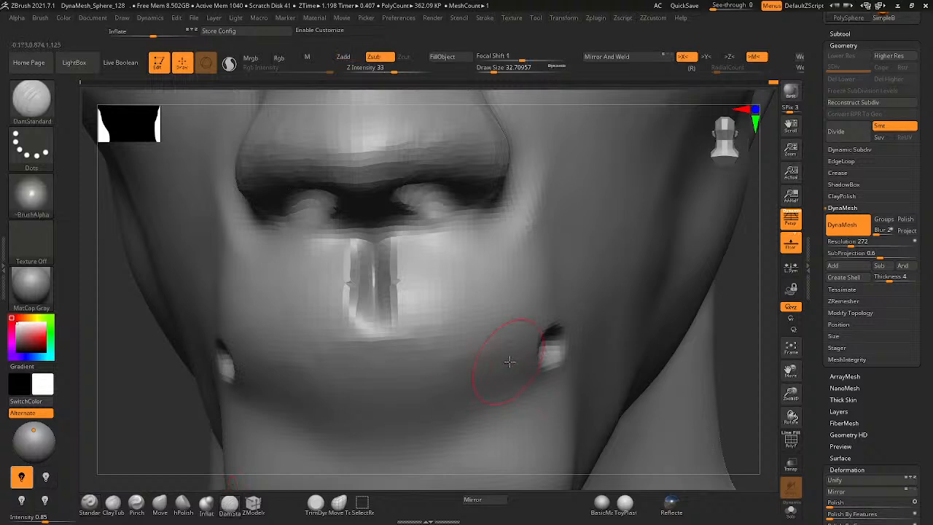
mouse_move(382, 332)
left_mouse_down()
mouse_move(526, 356)
mouse_move(389, 339)
left_mouse_up()
key("ctrl+z")
mouse_move(546, 354)
left_mouse_down()
mouse_move(408, 321)
mouse_move(588, 347)
mouse_move(477, 328)
mouse_move(402, 340)
left_mouse_up()
right_click_drag(417, 339, 430, 335)
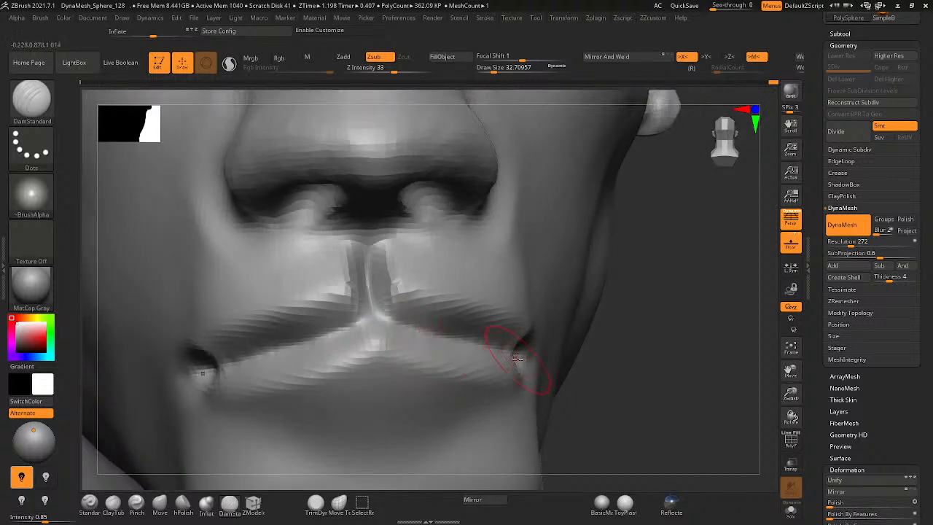
key("ctrl+z")
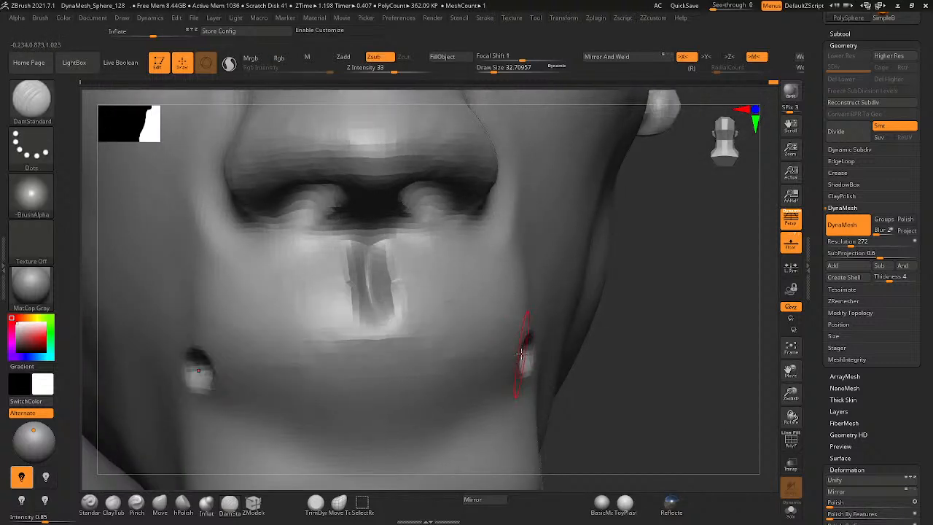
mouse_move(524, 352)
left_mouse_down()
mouse_move(395, 334)
mouse_move(532, 354)
mouse_move(419, 331)
mouse_move(470, 330)
mouse_move(525, 342)
mouse_move(437, 336)
mouse_move(390, 360)
left_mouse_up()
key("ctrl+z")
mouse_move(394, 359)
right_mouse_down()
mouse_move(425, 369)
mouse_move(384, 355)
right_mouse_up()
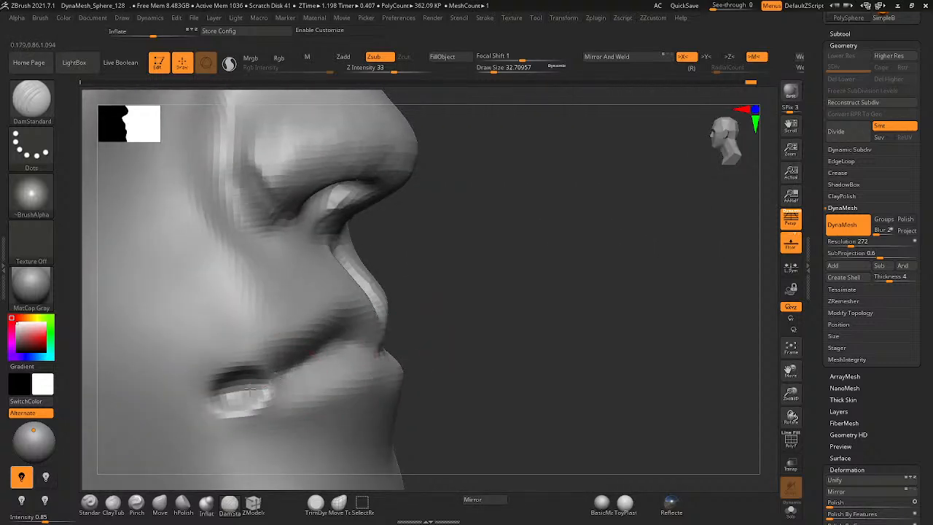
mouse_move(280, 371)
left_mouse_down()
mouse_move(239, 392)
mouse_move(248, 397)
left_mouse_up()
right_click_drag(554, 379, 403, 400)
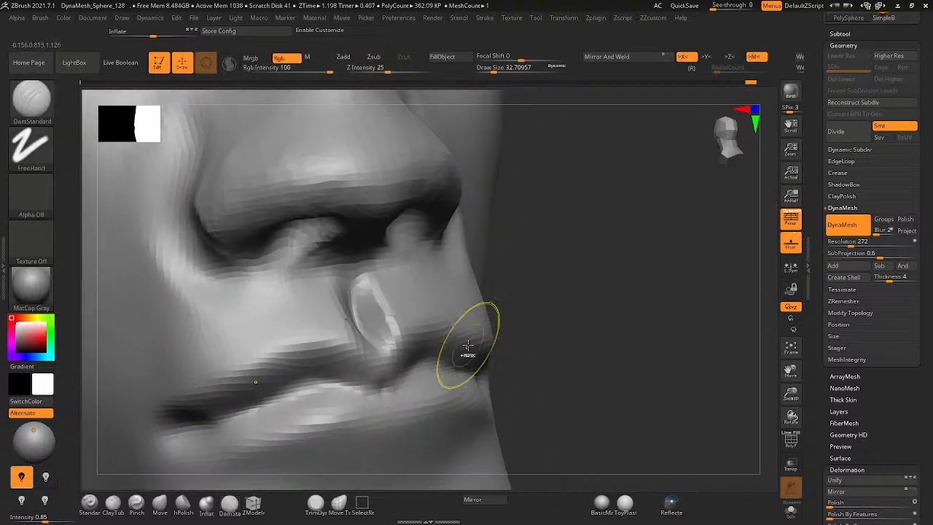
- Remesh the whole head with DynaMesh at resolution 272
mouse_move(469, 347)
right_mouse_down("ctrl")
mouse_move(327, 372)
mouse_move(316, 381)
mouse_move(325, 388)
right_mouse_up("ctrl")
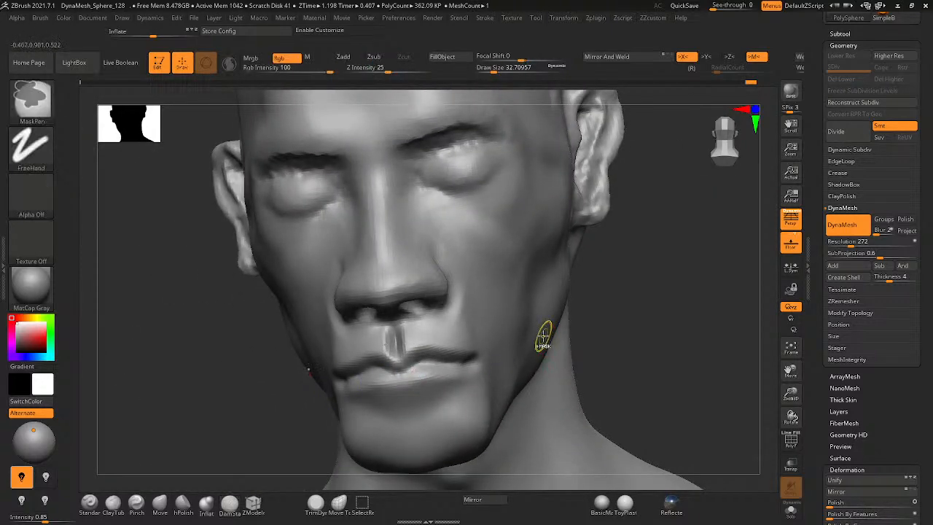
right_click_drag(542, 333, 692, 303)
left_click_drag(696, 306, 660, 345, "ctrl")
mouse_move(392, 315)
right_mouse_down("ctrl")
mouse_move(484, 275)
mouse_move(215, 367)
right_mouse_up("ctrl")
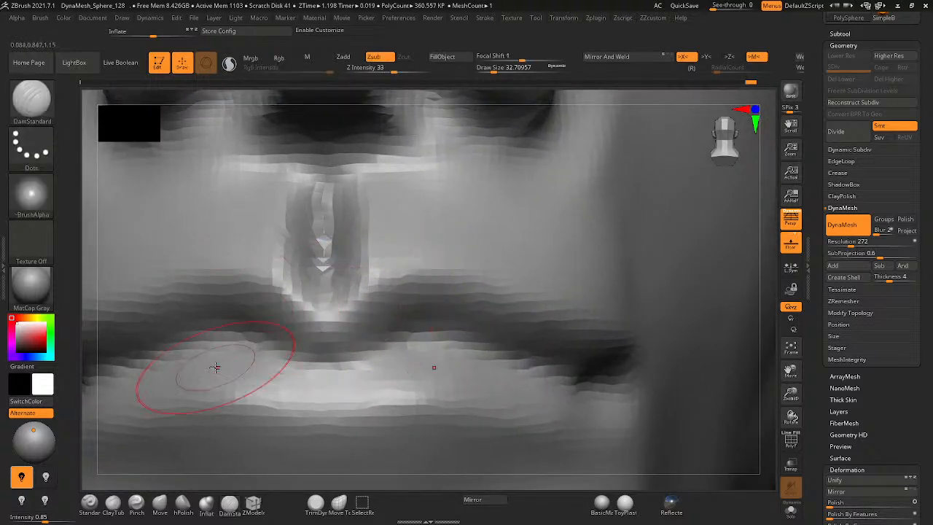
- Push the centre of the upper lip up below the philtrum and adjust the lower lip beneath it with the Move brush
left_click(183, 503)
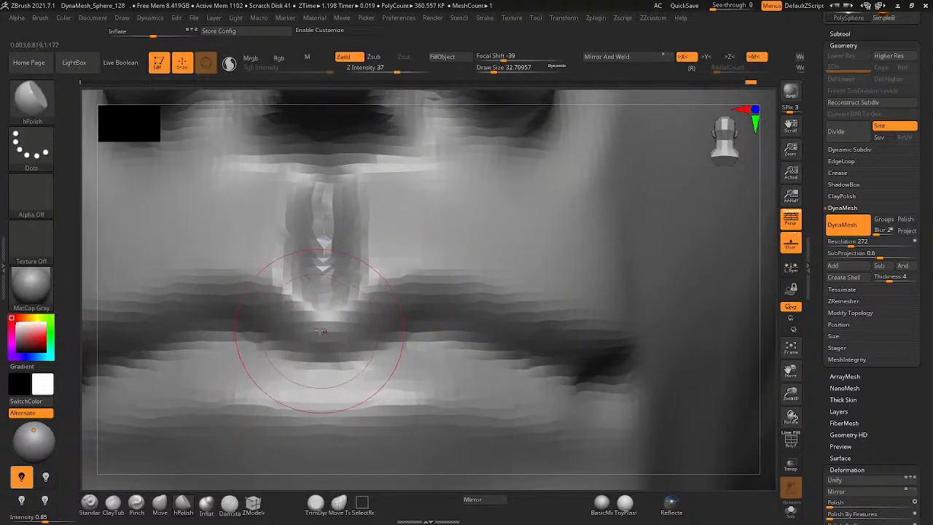
key("ctrl+z")
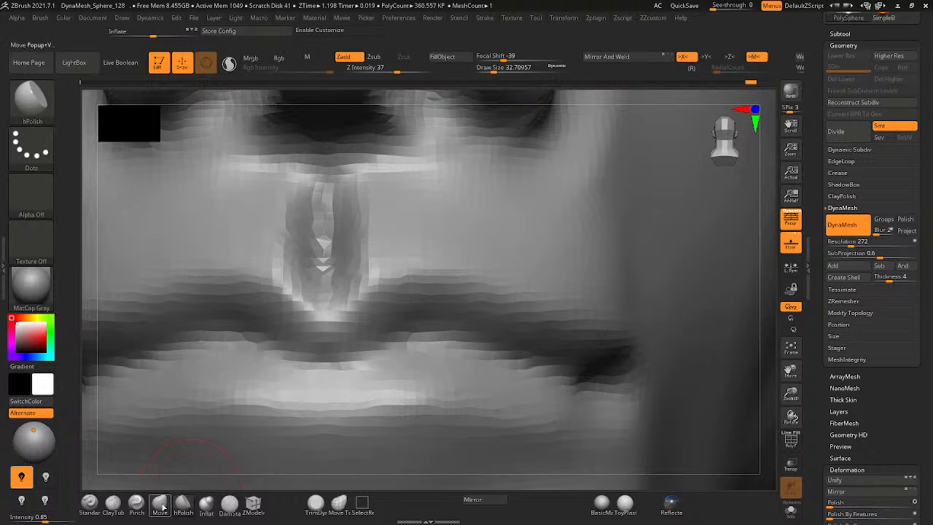
left_click(163, 507)
left_click_drag(342, 326, 343, 310)
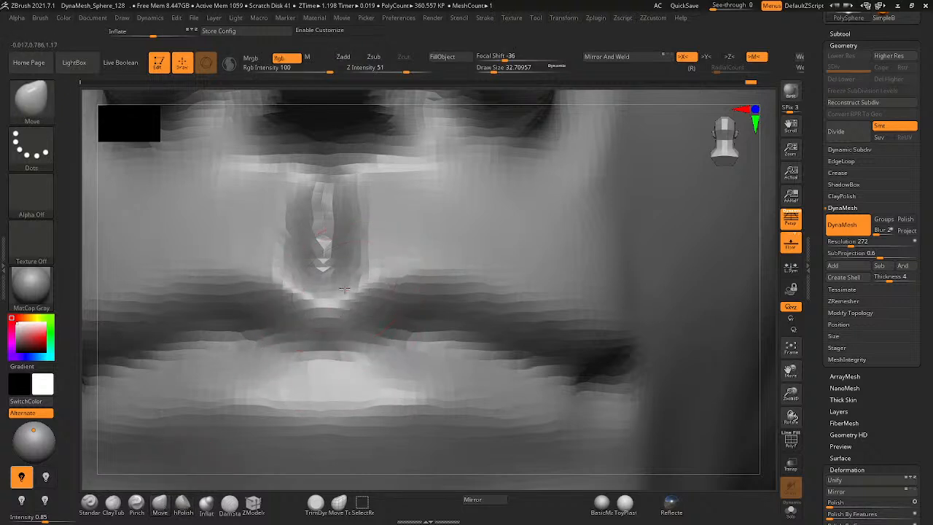
left_click_drag(409, 379, 408, 386)
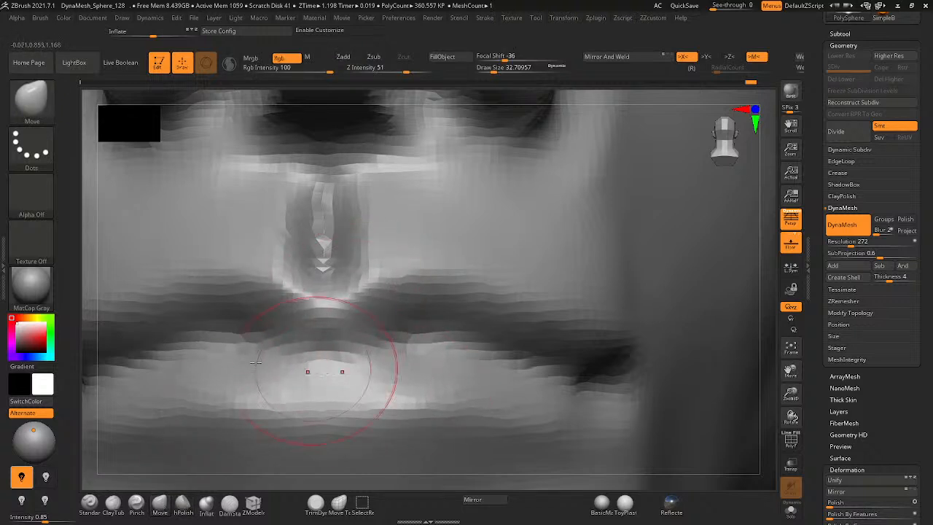
right_click_drag(191, 375, 413, 343, "alt")
mouse_move(380, 338)
left_mouse_down()
mouse_move(384, 355)
mouse_move(375, 362)
left_mouse_up()
key("ctrl+z")
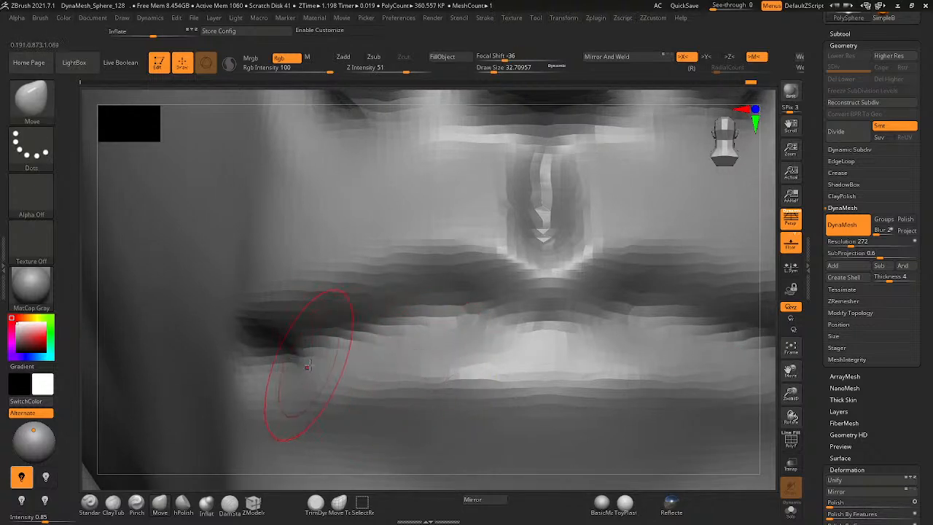
- Pull the mouth corners and the outer upper lip edge into shape in side view with the Move brush
left_click_drag(308, 366, 274, 359)
right_click_drag(274, 358, 368, 361)
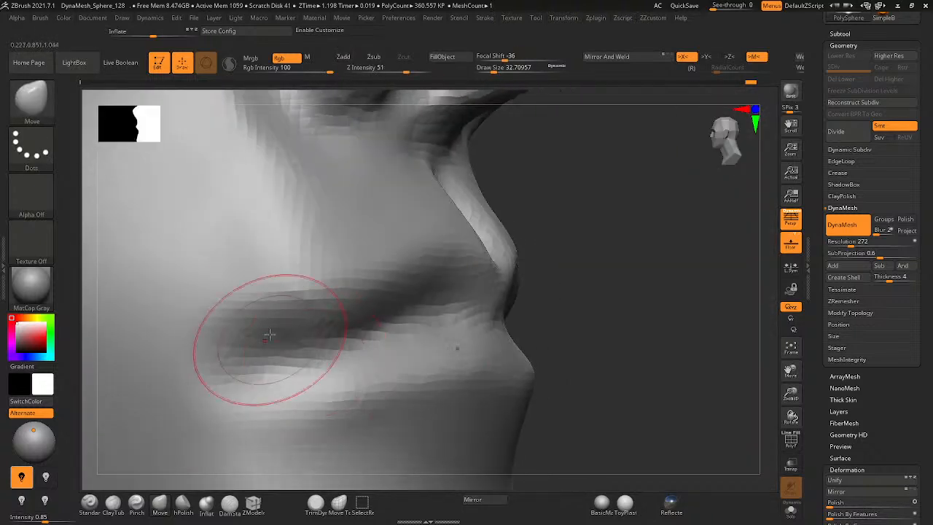
left_click_drag(258, 310, 264, 368)
mouse_move(320, 401)
left_mouse_down()
mouse_move(303, 385)
mouse_move(315, 394)
mouse_move(321, 387)
left_mouse_up()
left_click_drag(352, 294, 328, 304)
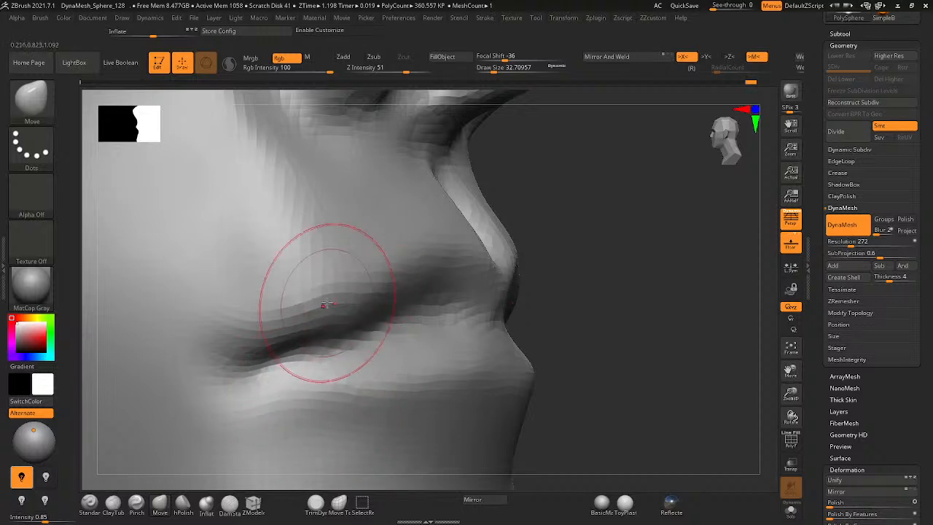
left_click_drag(447, 265, 457, 271)
mouse_move(417, 295)
right_mouse_down()
mouse_move(427, 296)
mouse_move(408, 300)
right_mouse_up()
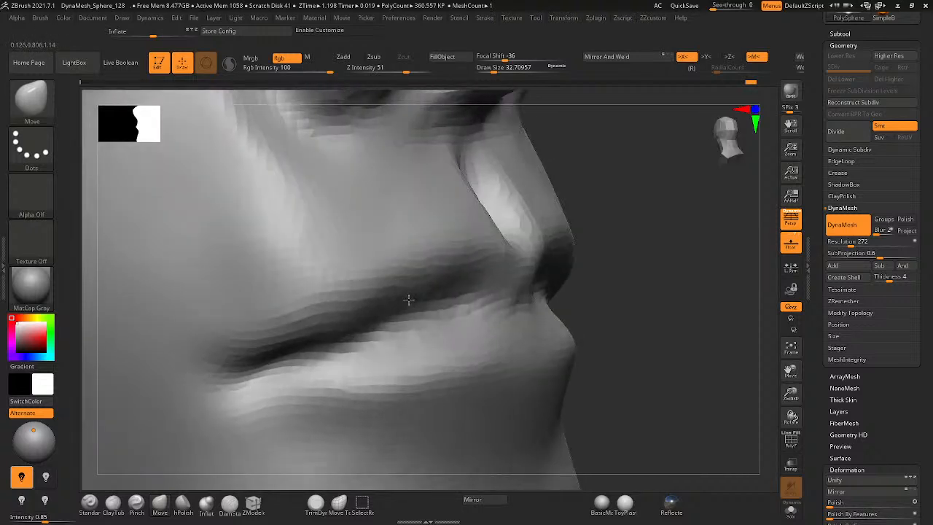
- Refine the lip opening near the centre and the lower lip's contour with the Move brush
left_click_drag(481, 267, 519, 264)
mouse_move(519, 265)
right_mouse_down()
mouse_move(469, 268)
mouse_move(571, 265)
right_mouse_up()
left_click_drag(571, 264, 571, 281)
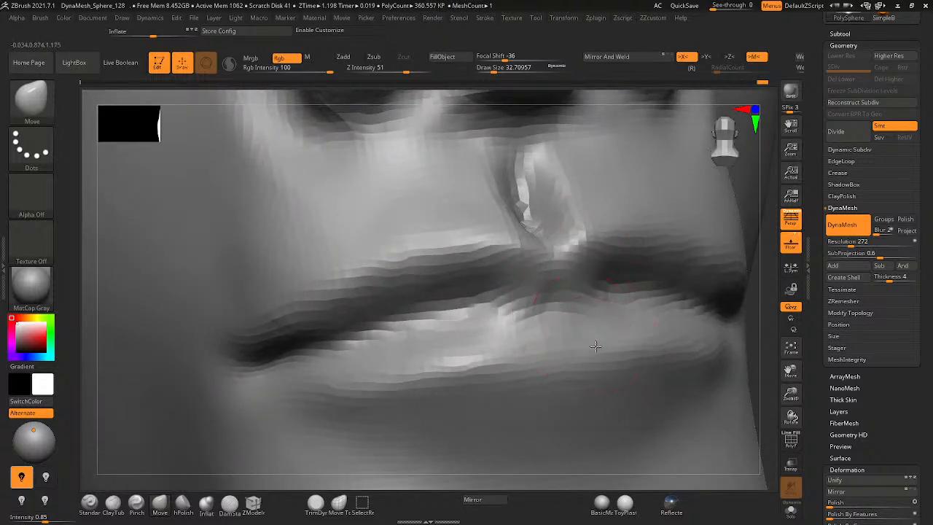
right_click_drag(589, 328, 572, 356)
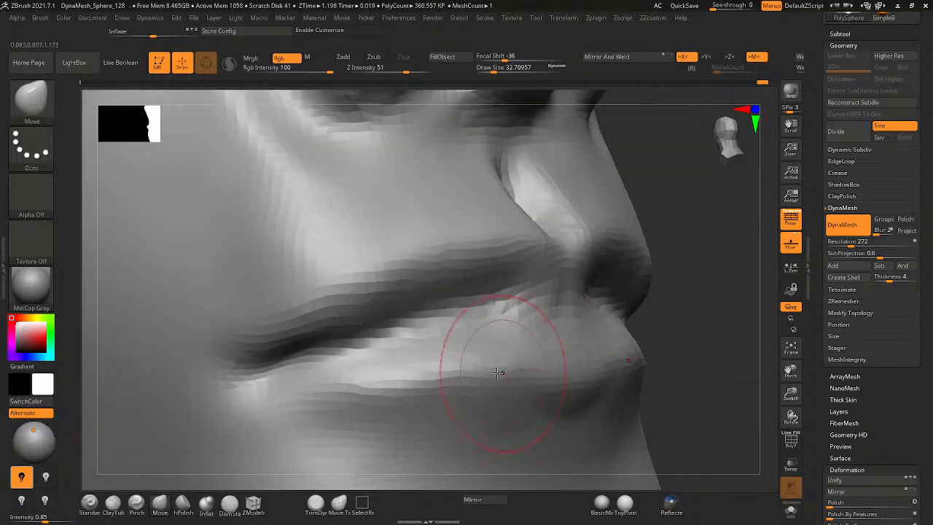
right_click_drag(474, 388, 428, 412)
left_click_drag(428, 412, 384, 388)
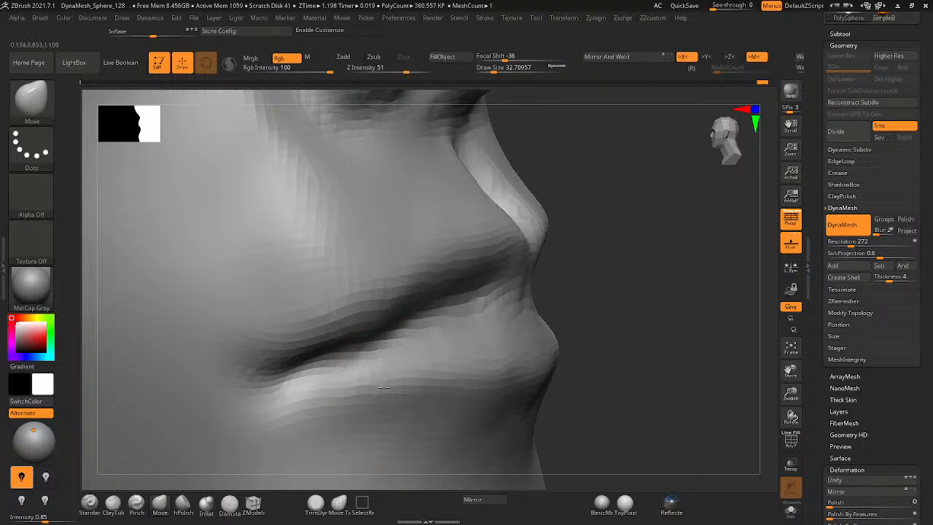
- Examine the mouth and overall head shape from the front, in profile and from above
right_click_drag(512, 378, 526, 382)
mouse_move(608, 365)
right_mouse_down()
mouse_move(687, 357)
mouse_move(558, 333)
right_mouse_up()
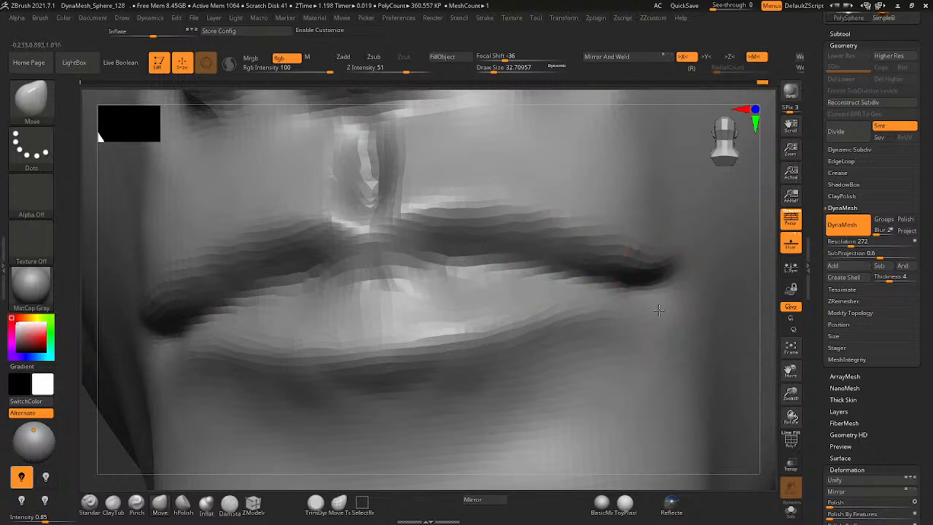
right_click_drag(656, 312, 677, 295)
mouse_move(625, 263)
right_mouse_down("ctrl")
mouse_move(442, 294)
mouse_move(497, 329)
mouse_move(520, 329)
mouse_move(508, 358)
mouse_move(518, 308)
mouse_move(496, 250)
mouse_move(535, 216)
mouse_move(603, 195)
right_mouse_up("ctrl")
mouse_move(481, 219)
right_mouse_down("ctrl")
mouse_move(448, 254)
mouse_move(401, 261)
mouse_move(534, 269)
mouse_move(561, 287)
mouse_move(532, 320)
mouse_move(383, 309)
mouse_move(388, 303)
mouse_move(387, 381)
mouse_move(374, 240)
mouse_move(347, 302)
mouse_move(299, 285)
mouse_move(391, 279)
mouse_move(317, 283)
mouse_move(450, 264)
mouse_move(405, 259)
mouse_move(470, 251)
right_mouse_up("ctrl")
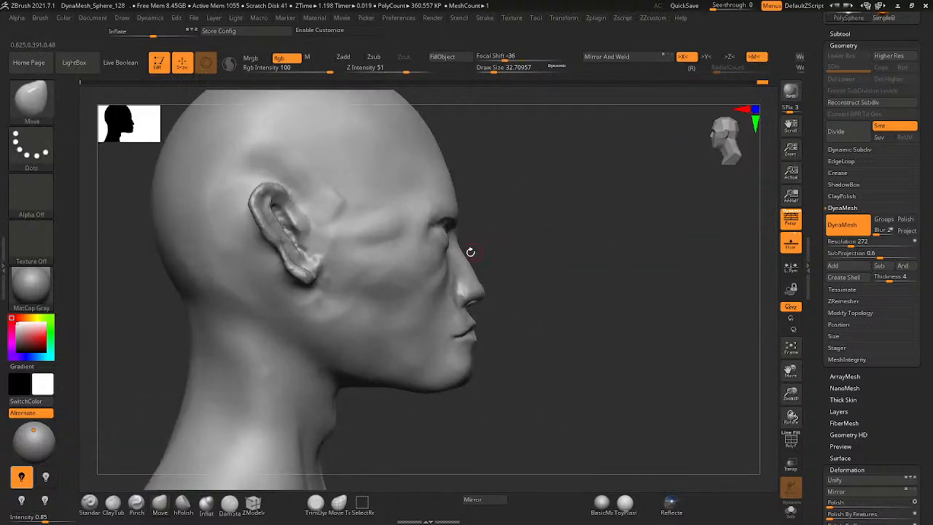
right_click_drag(406, 271, 358, 259, "alt")
mouse_move(441, 216)
right_mouse_down("ctrl")
mouse_move(472, 250)
mouse_move(469, 302)
mouse_move(458, 280)
mouse_move(468, 251)
mouse_move(444, 309)
mouse_move(381, 291)
right_mouse_up("ctrl")
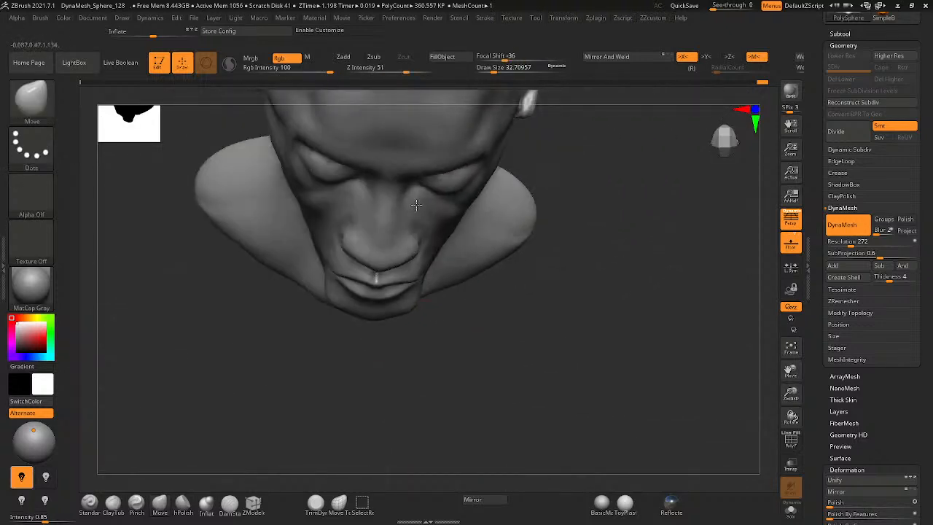
- Set the Move brush's draw size to about 274, adjust the neck and pull the shoulders outward symmetrically
key("space")
left_click_drag(430, 239, 474, 239)
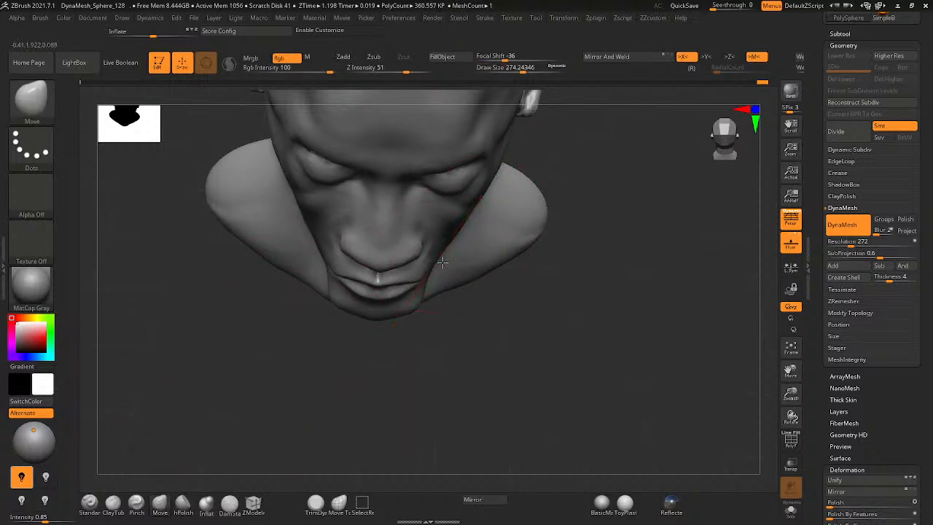
right_click_drag(435, 277, 469, 242)
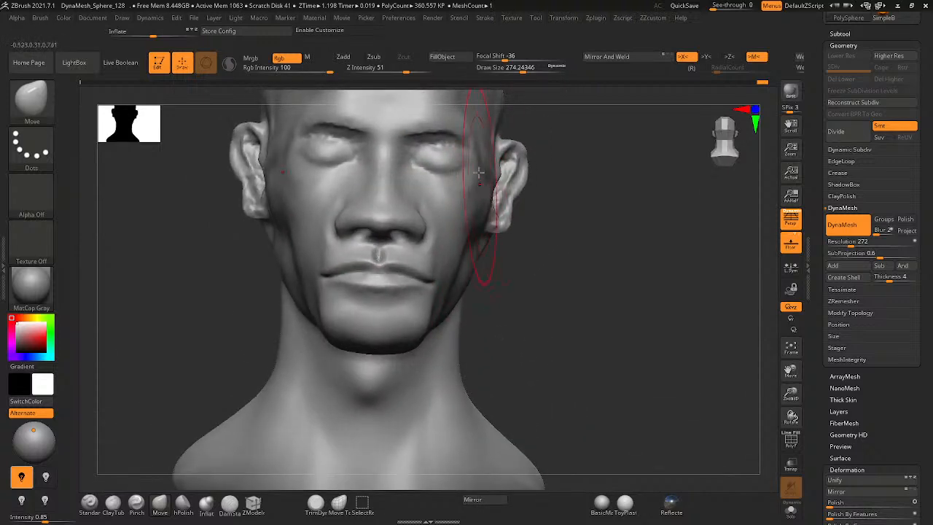
right_click_drag(475, 98, 485, 164, "alt")
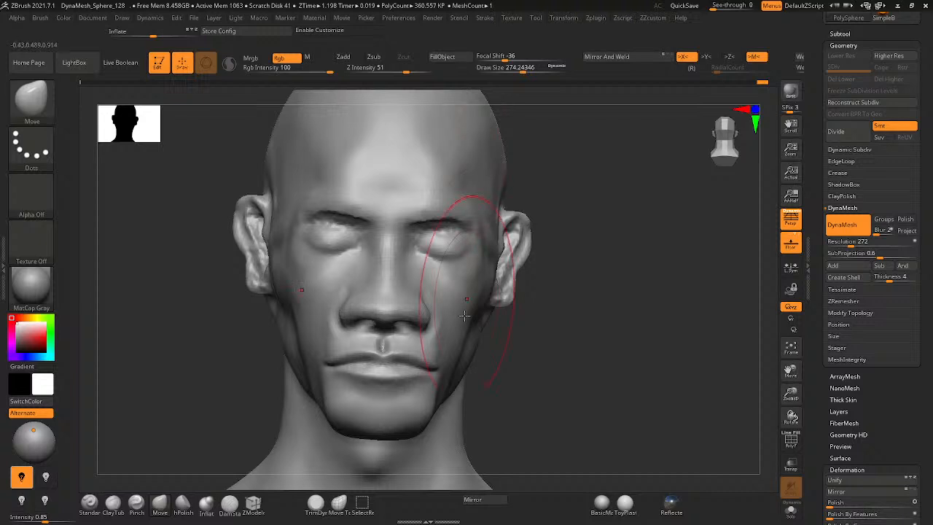
right_click_drag(460, 357, 445, 289, "alt")
mouse_move(449, 381)
left_mouse_down()
mouse_move(461, 381)
mouse_move(464, 409)
left_mouse_up()
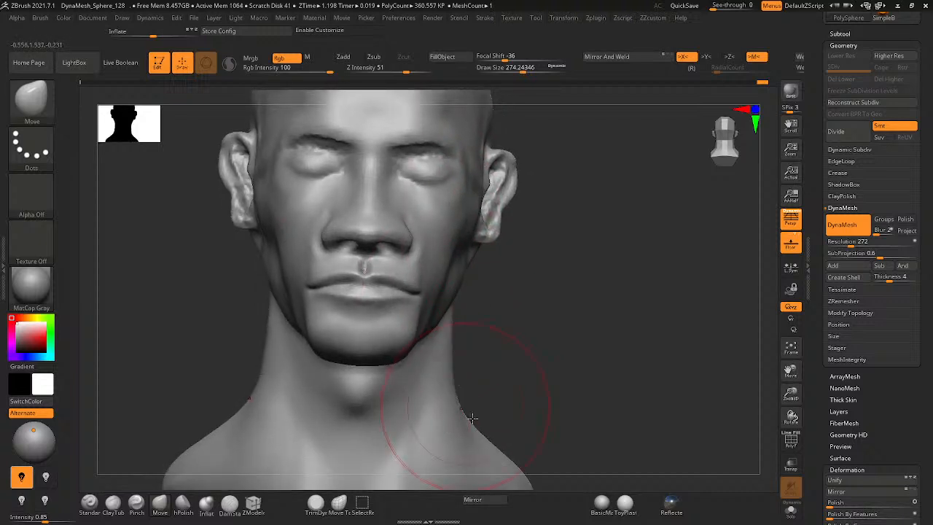
mouse_move(473, 419)
right_mouse_down()
mouse_move(510, 422)
mouse_move(438, 420)
mouse_move(446, 328)
mouse_move(451, 389)
mouse_move(521, 392)
right_mouse_up()
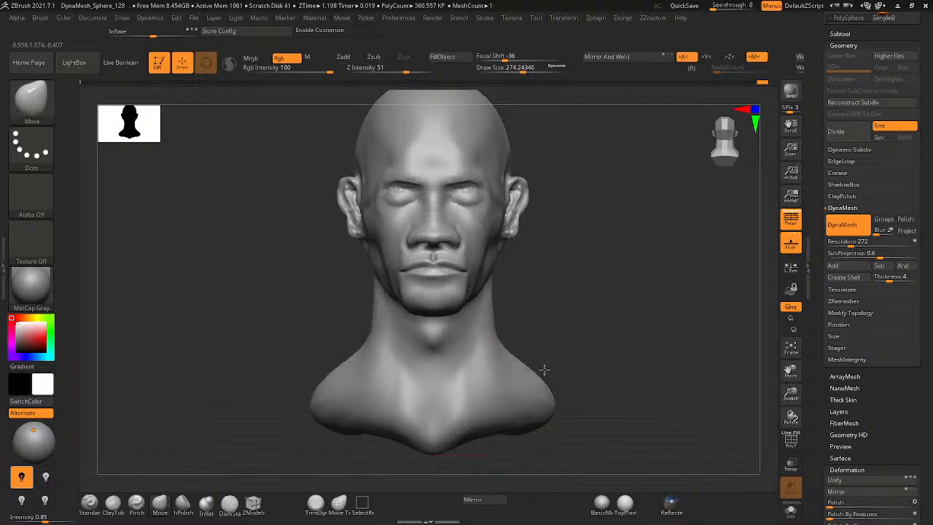
mouse_move(521, 372)
left_mouse_down()
mouse_move(549, 379)
mouse_move(548, 409)
mouse_move(564, 412)
left_mouse_up()
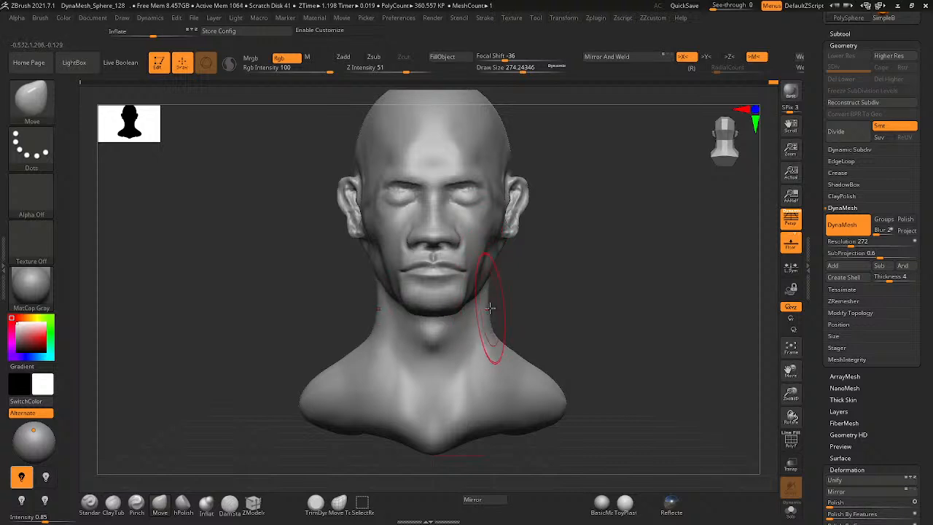
- Flatten the underside of the chin with the hPolish brush and smooth the transition to the throat
mouse_move(500, 337)
right_mouse_down()
mouse_move(440, 311)
mouse_move(566, 211)
mouse_move(381, 229)
mouse_move(425, 327)
mouse_move(409, 357)
mouse_move(427, 326)
right_mouse_up()
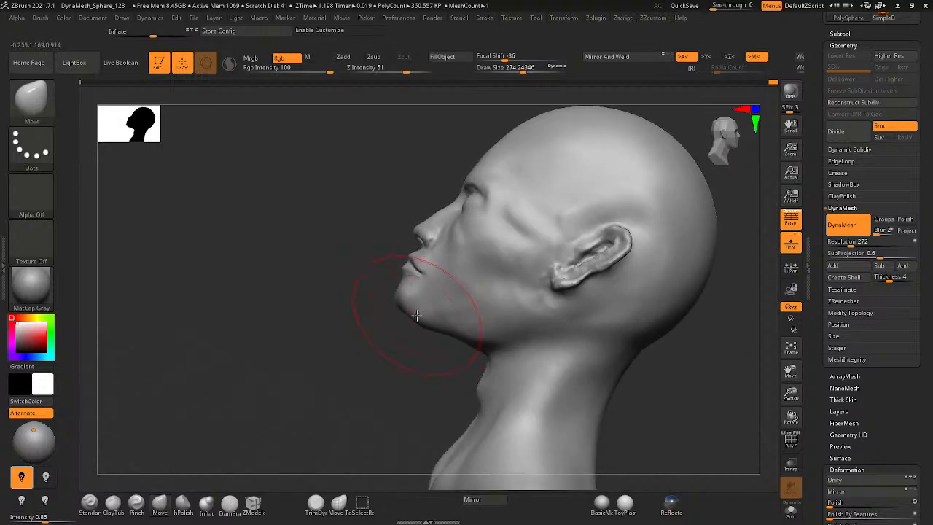
mouse_move(455, 336)
right_mouse_down()
mouse_move(467, 313)
mouse_move(456, 306)
mouse_move(444, 322)
right_mouse_up()
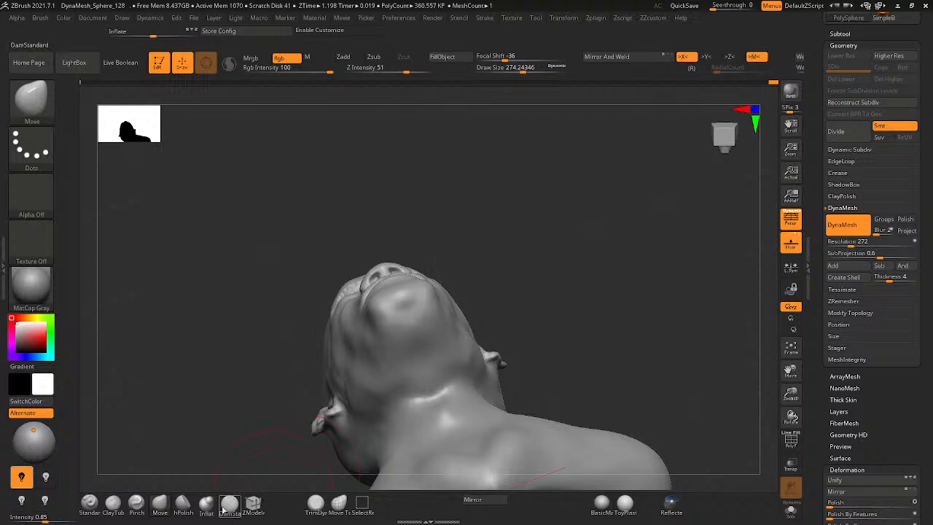
left_click(183, 503)
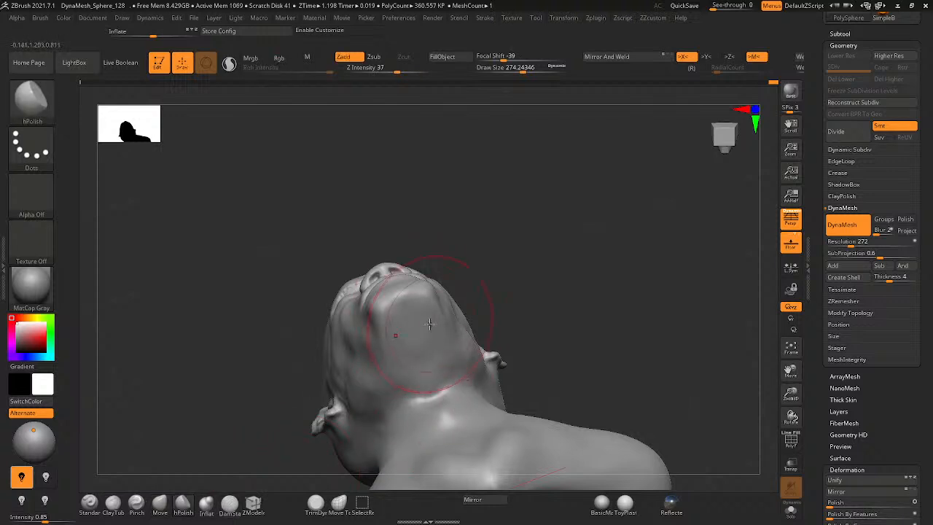
left_click_drag(471, 369, 433, 399, "shift")
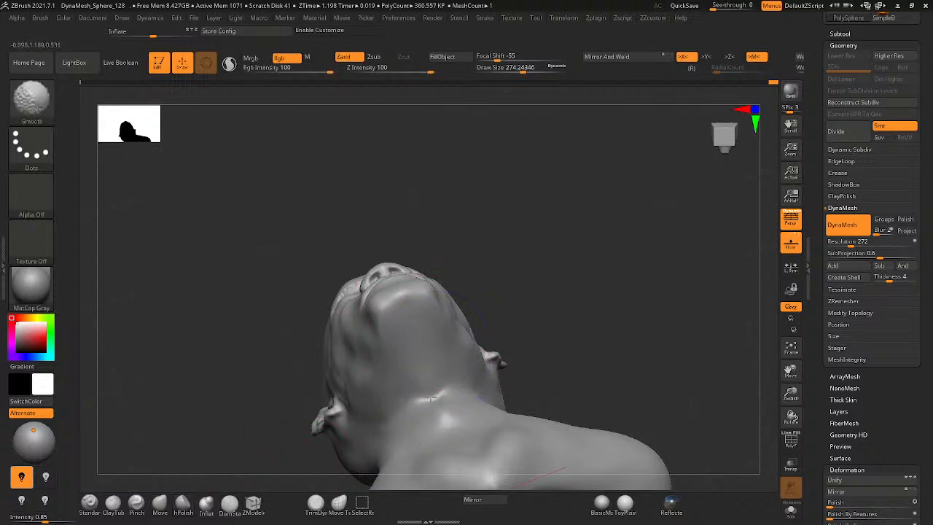
mouse_move(375, 359)
right_mouse_down()
mouse_move(457, 394)
mouse_move(466, 379)
mouse_move(454, 343)
mouse_move(492, 325)
right_mouse_up()
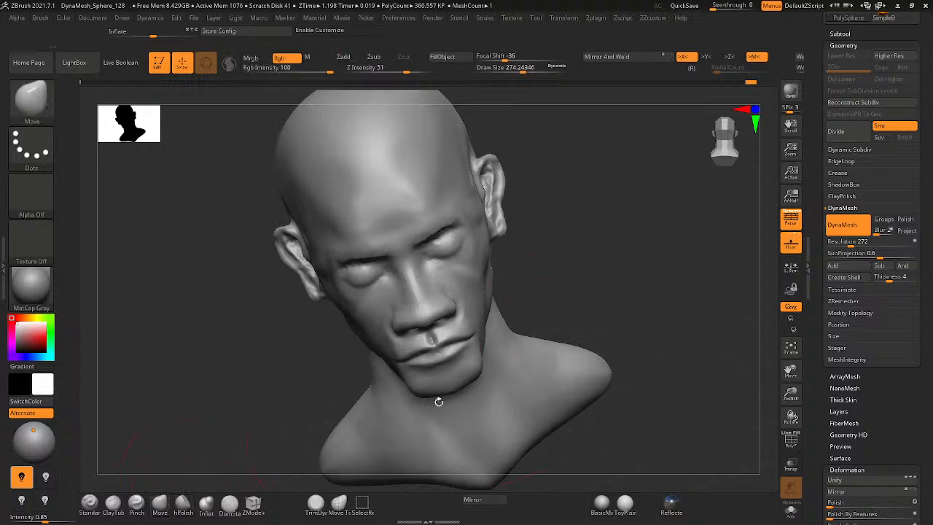
- Refine the sides of the jaw and cheeks symmetrically with the Move brush at a draw size of about 274
mouse_move(438, 396)
right_mouse_down("shift")
mouse_move(618, 371)
mouse_move(588, 410)
mouse_move(551, 422)
mouse_move(512, 308)
right_mouse_up("shift")
left_click_drag(490, 311, 496, 311)
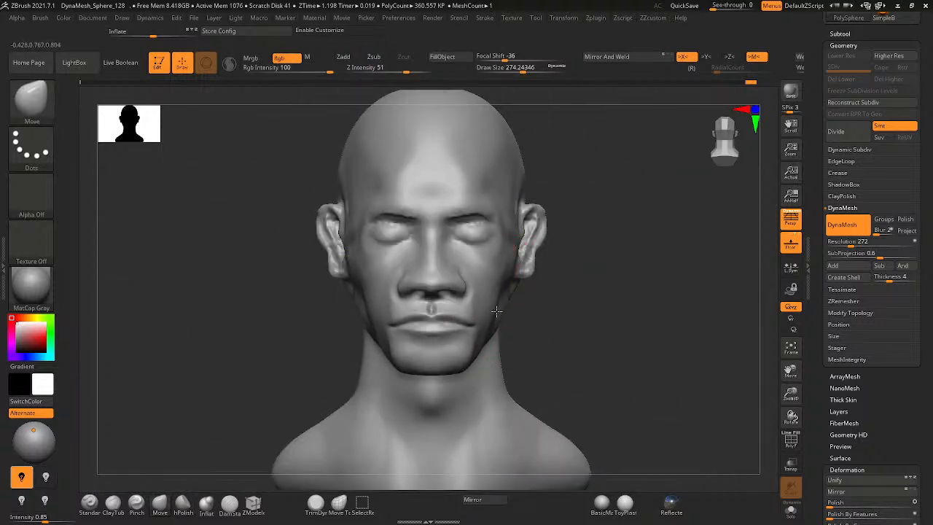
right_click_drag(502, 328, 491, 315)
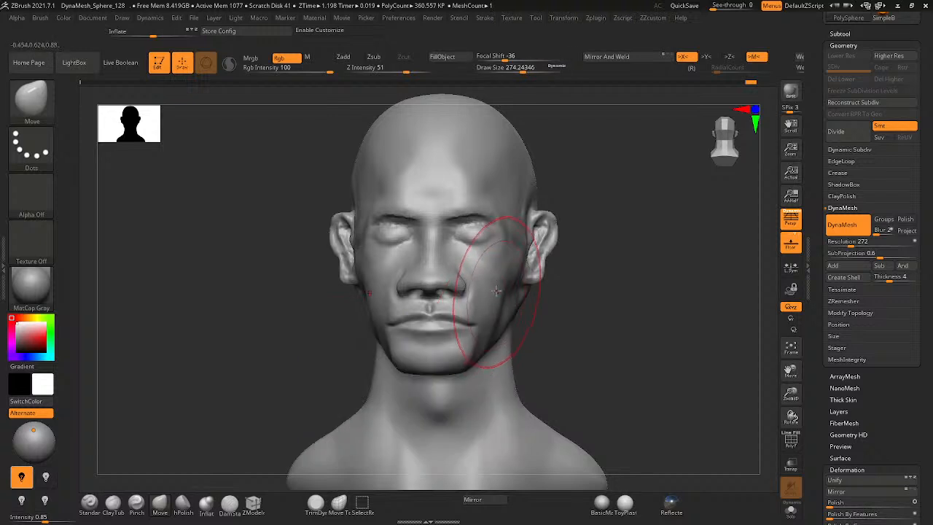
left_click_drag(495, 264, 490, 270)
mouse_move(496, 280)
right_mouse_down()
mouse_move(474, 323)
mouse_move(511, 314)
mouse_move(451, 362)
right_mouse_up()
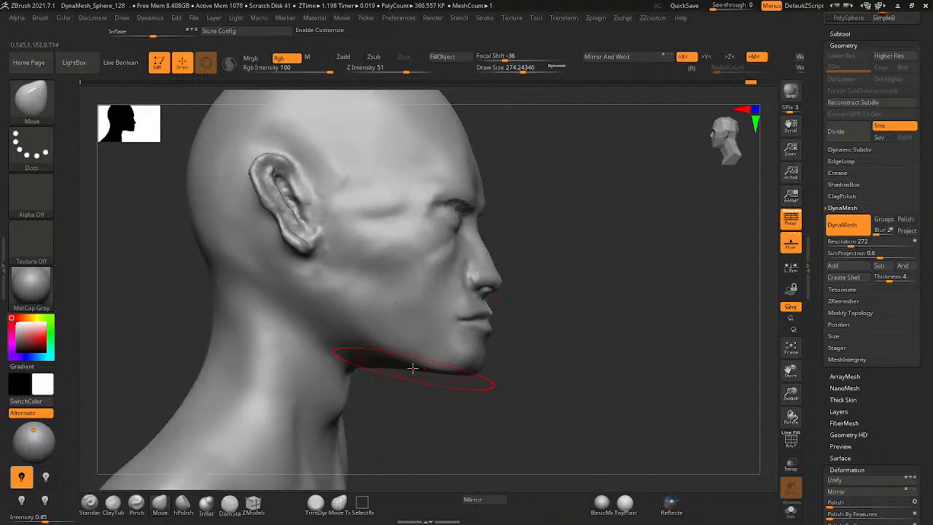
right_click_drag(367, 367, 407, 361)
- Reduce the Move brush's draw size to about 51 for close work on the mouth corner
right_click_drag(445, 330, 471, 294, "ctrl")
mouse_move(364, 313)
right_mouse_down("alt")
mouse_move(462, 352)
mouse_move(554, 316)
right_mouse_up("alt")
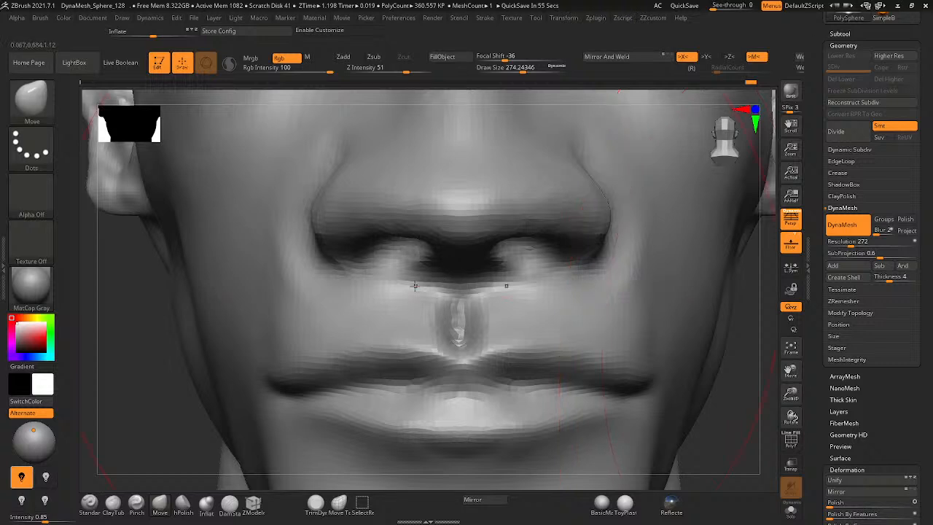
key("space")
left_click_drag(378, 284, 376, 285)
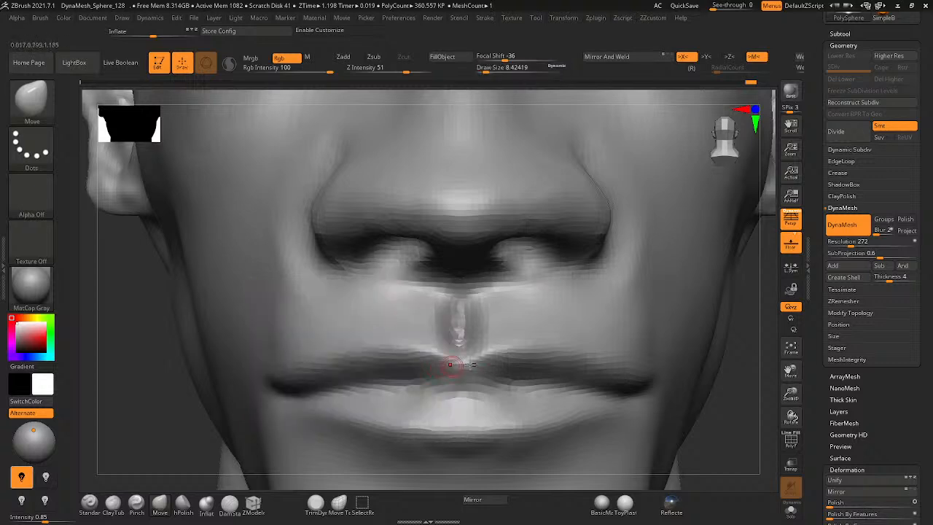
right_click_drag(457, 367, 473, 366)
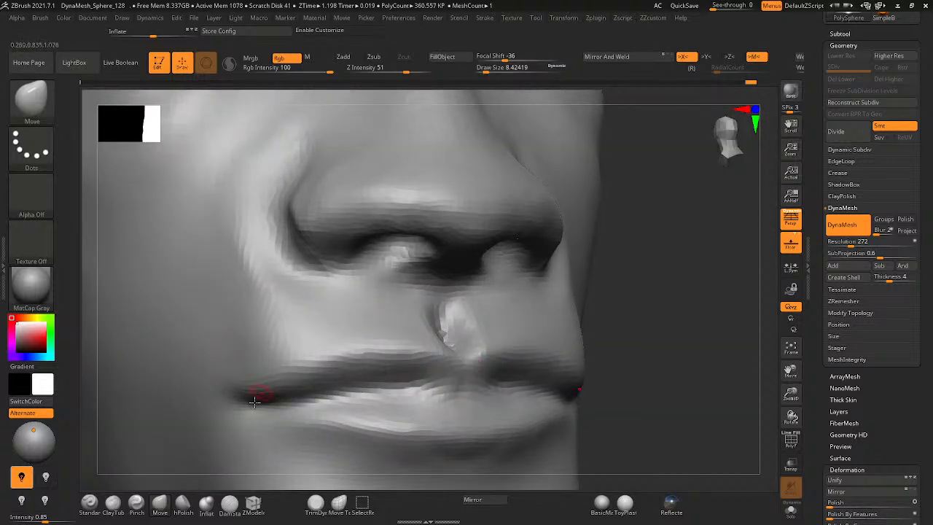
key("space")
left_click_drag(240, 331, 249, 329)
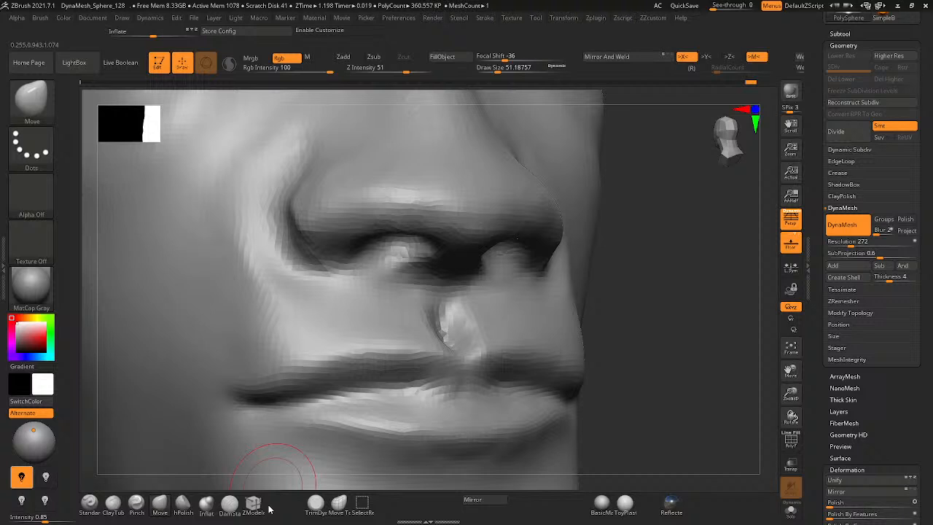
- Sculpt the crease at and below the mouth corner with the DamStandard brush at a draw size of about 37
left_click(230, 505)
key("space")
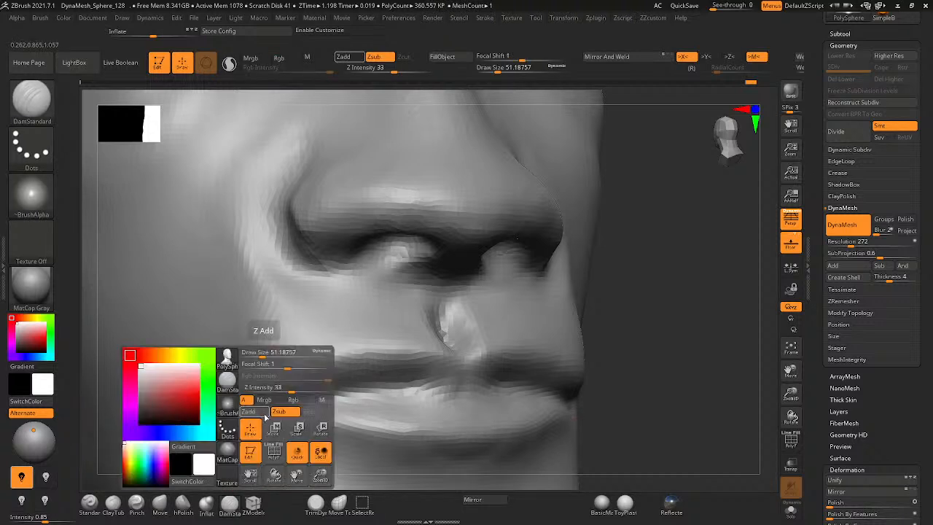
mouse_move(262, 365)
left_mouse_down()
mouse_move(262, 354)
mouse_move(258, 365)
left_mouse_up()
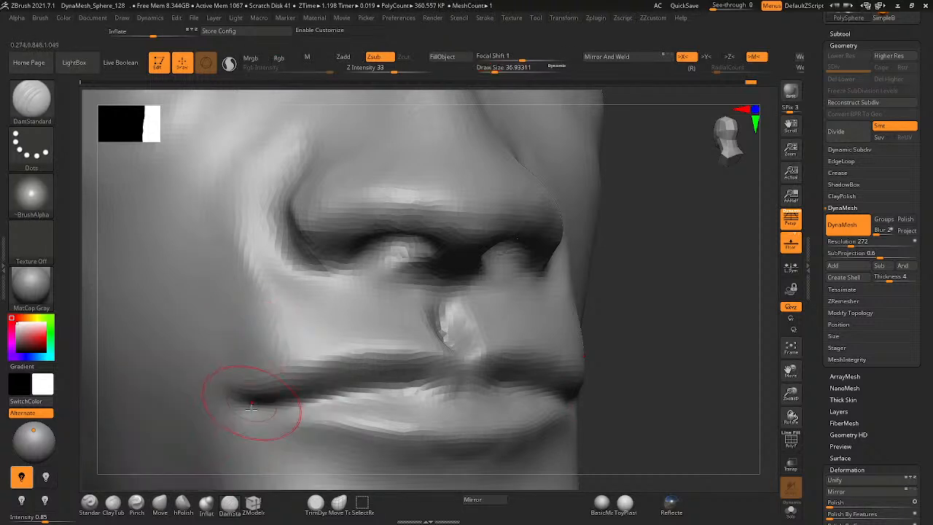
left_click_drag(237, 400, 377, 351)
right_click_drag(378, 350, 381, 333, "alt")
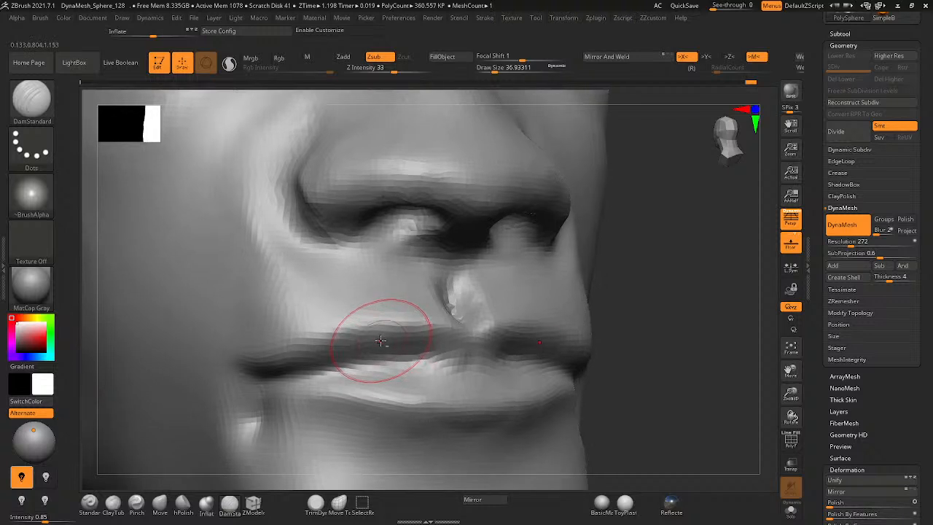
mouse_move(261, 418)
left_mouse_down()
mouse_move(264, 394)
mouse_move(287, 423)
left_mouse_up()
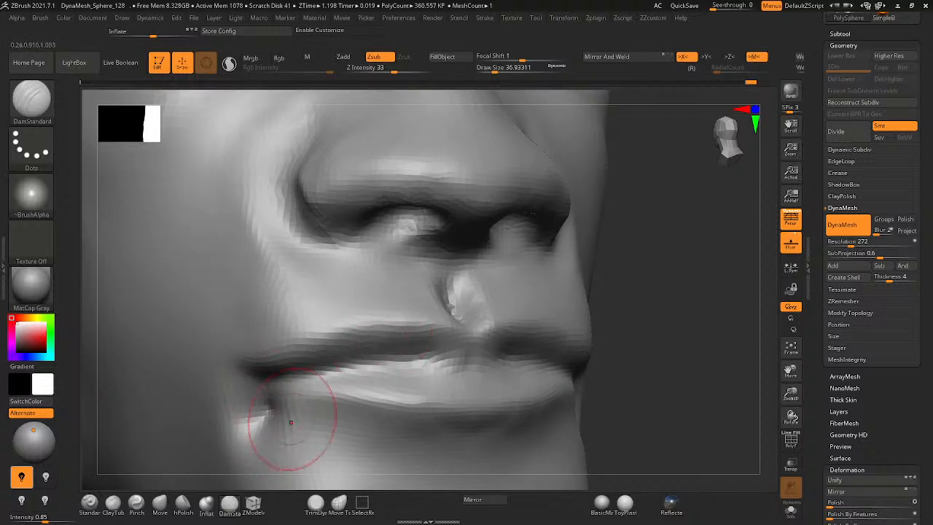
- Smooth the bump and crease below the mouth corner and check the lips in profile
right_click_drag(292, 423, 329, 422)
left_click_drag(255, 423, 237, 423, "shift")
right_click_drag(237, 422, 291, 432)
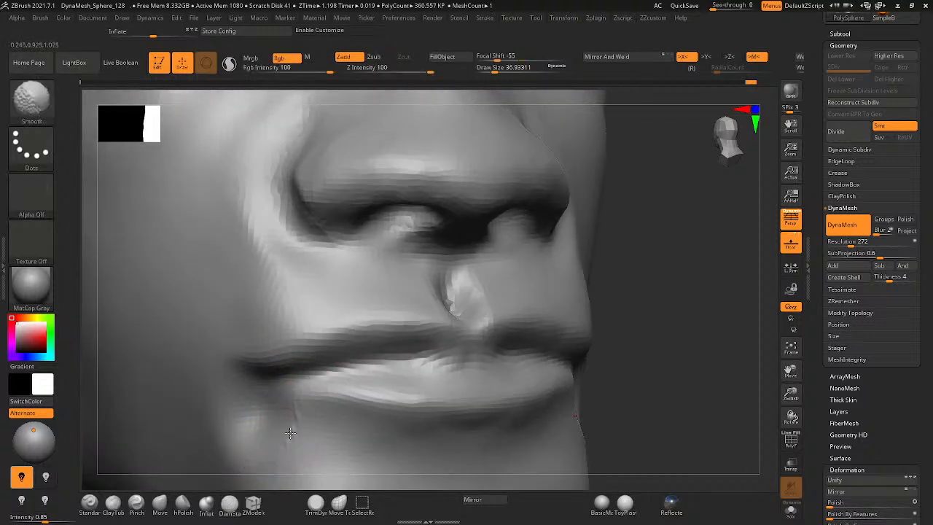
left_click_drag(239, 416, 250, 410, "shift")
mouse_move(250, 410)
right_mouse_down()
mouse_move(347, 351)
mouse_move(489, 354)
right_mouse_up()
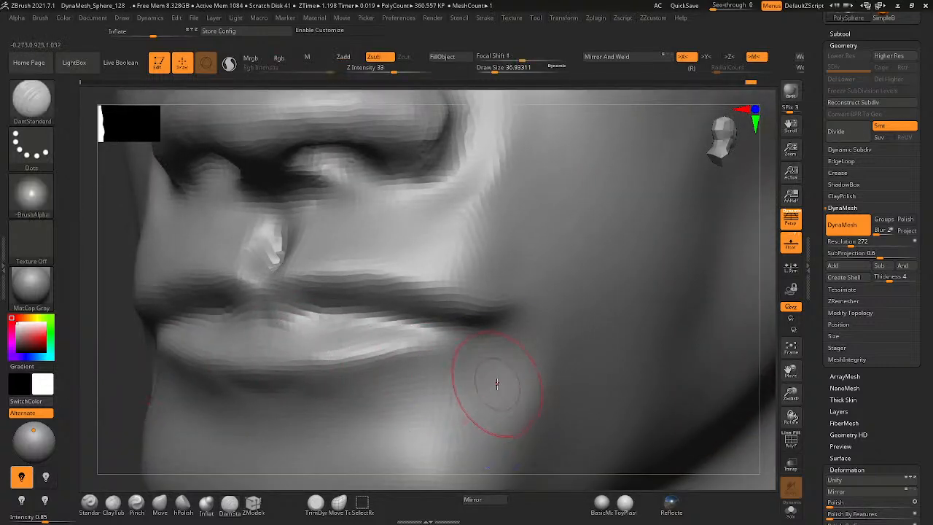
key("space")
left_click(430, 406)
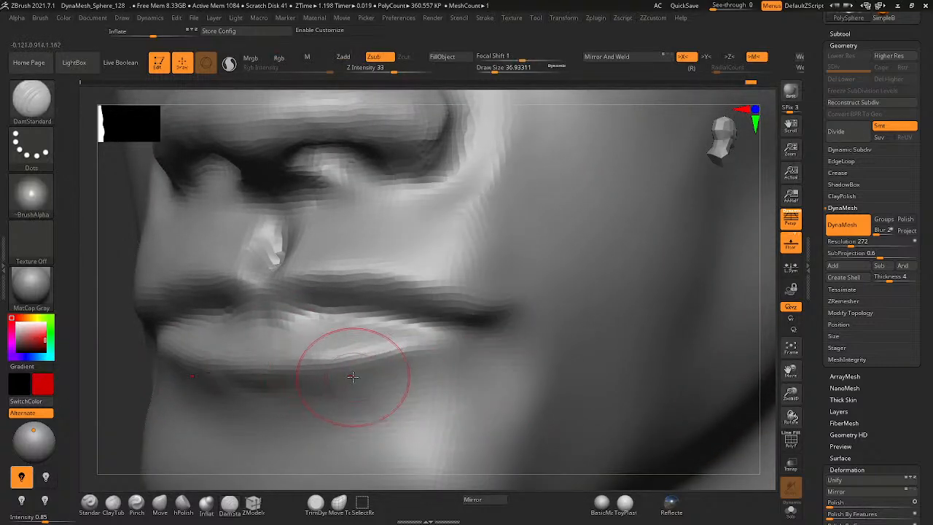
right_click_drag(338, 369, 306, 379)
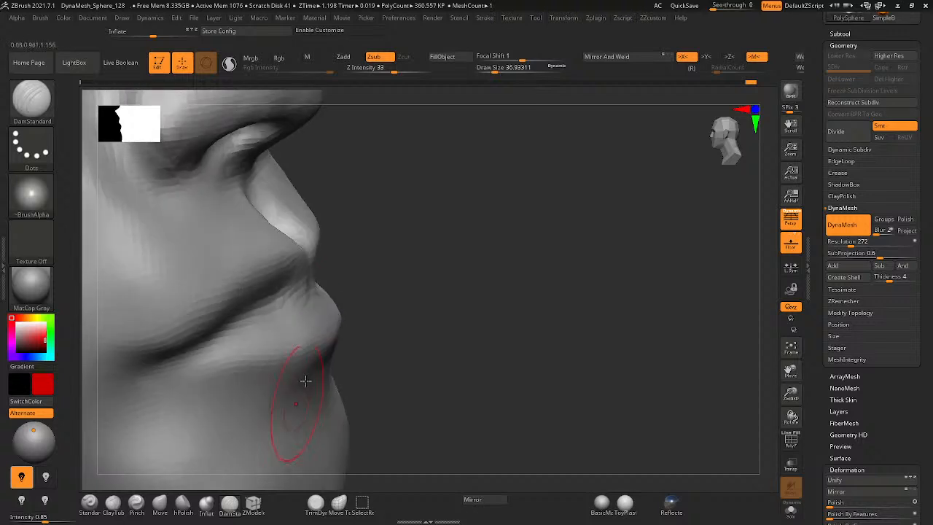
right_click_drag(250, 292, 237, 301)
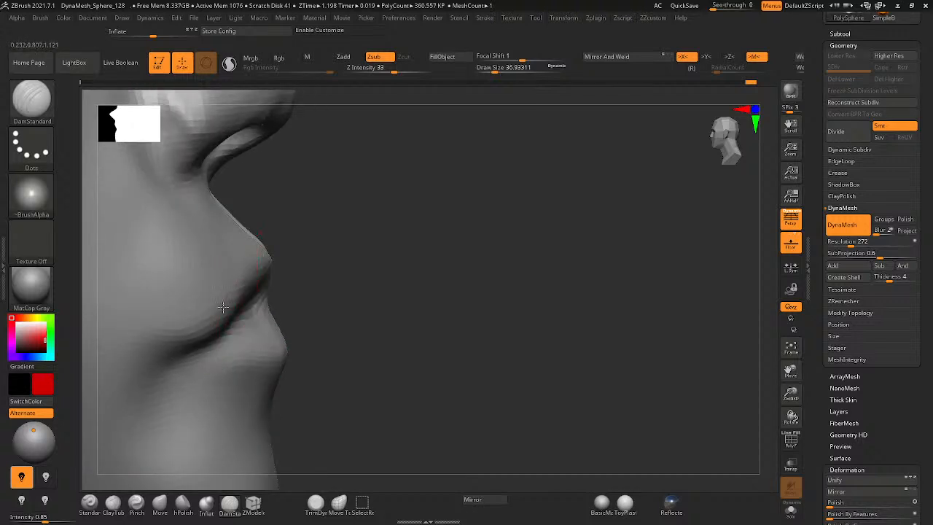
- Adjust the upper lip's profile with the Move brush, undoing the stroke along the lip line
left_click(167, 506)
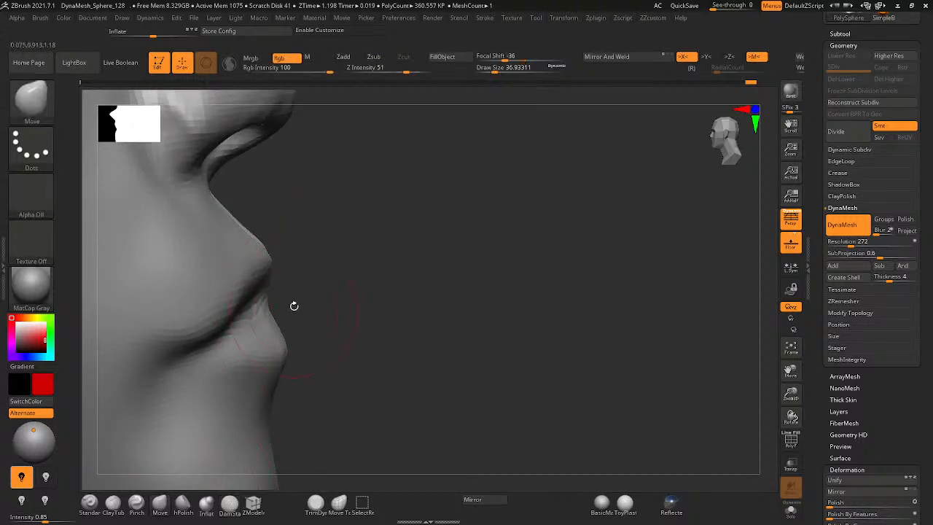
left_click_drag(267, 269, 230, 293)
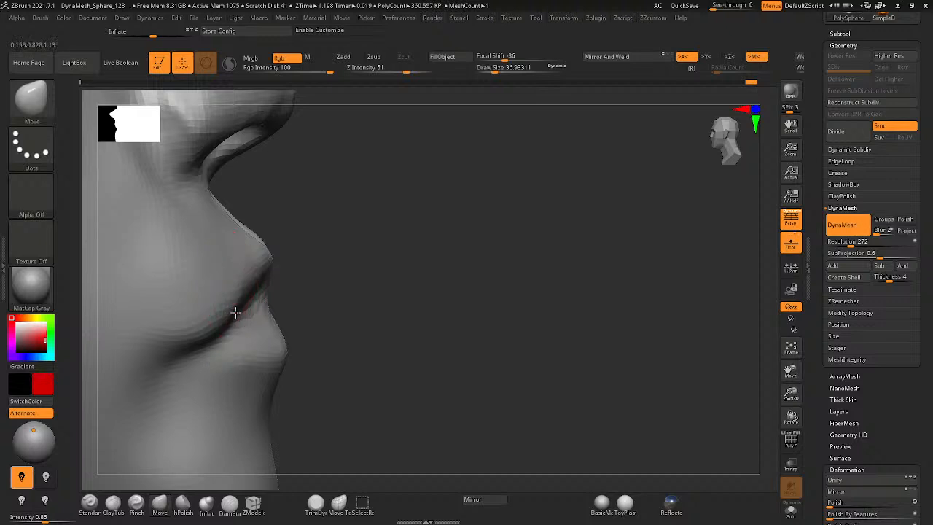
key("ctrl+z")
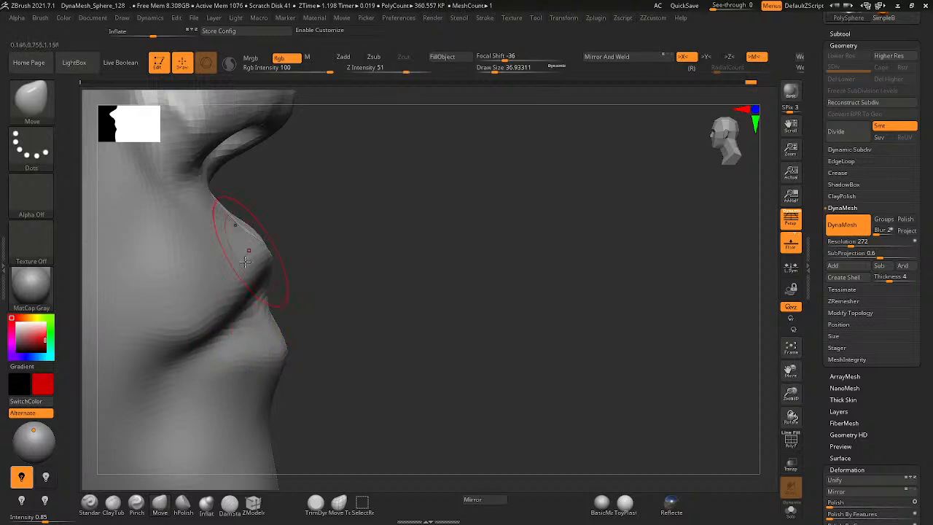
mouse_move(187, 319)
right_mouse_down()
mouse_move(156, 319)
mouse_move(183, 314)
right_mouse_up()
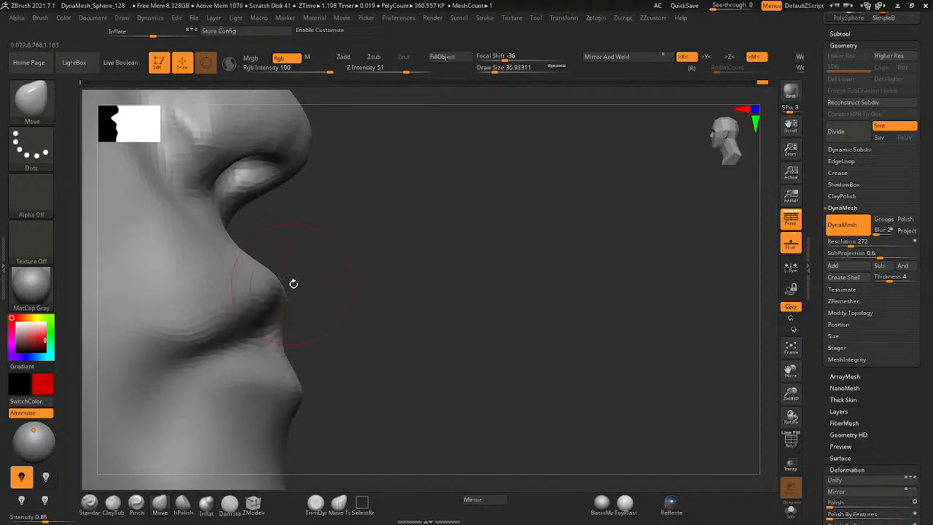
mouse_move(293, 284)
right_mouse_down()
mouse_move(243, 319)
mouse_move(302, 329)
mouse_move(328, 308)
right_mouse_up()
left_click_drag(329, 309, 365, 302, "shift")
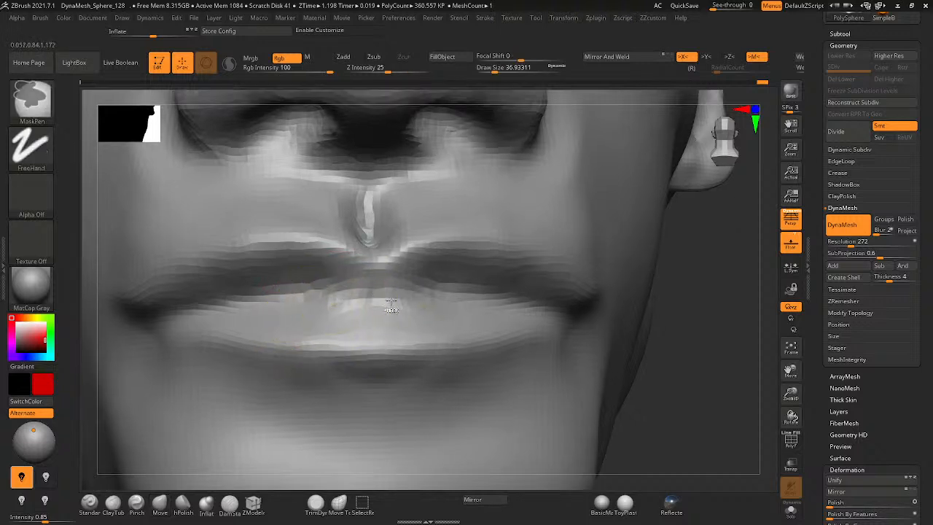
- Remesh the bust with DynaMesh, set the DynaMesh resolution to 560 and switch DynaMesh off
left_click_drag(707, 349, 653, 398, "ctrl")
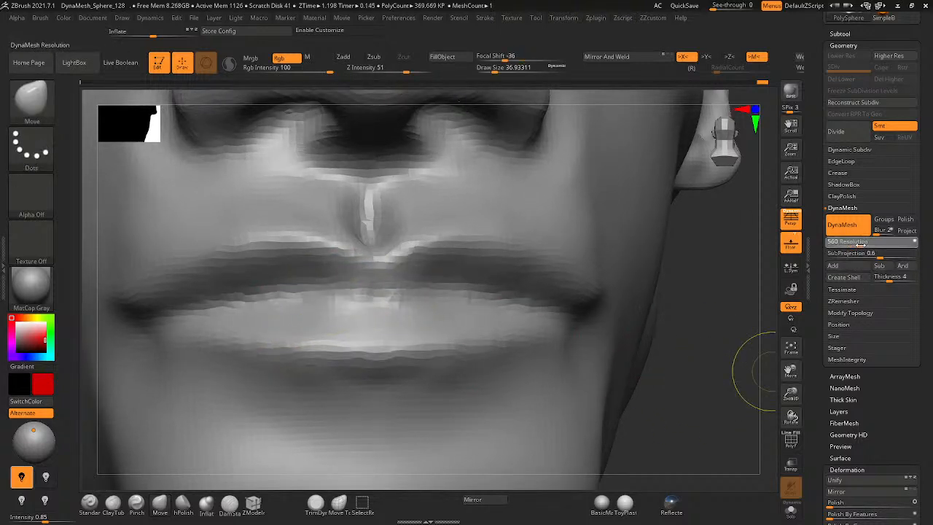
left_click(837, 223)
right_click_drag(688, 308, 641, 323, "ctrl")
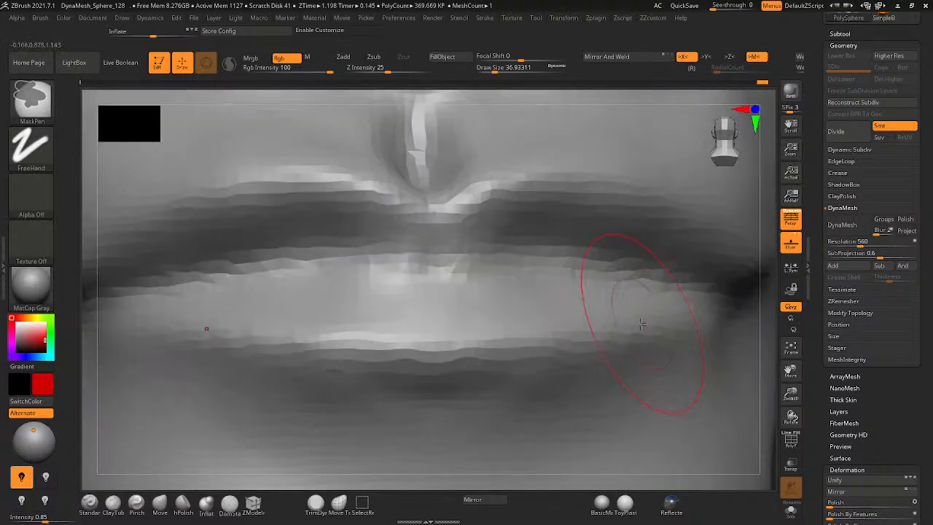
- Refine the area between the mouth corner and chin with the Move brush at a draw size of about 71
right_click_drag(521, 354, 540, 360)
right_click_drag(376, 361, 493, 321, "alt")
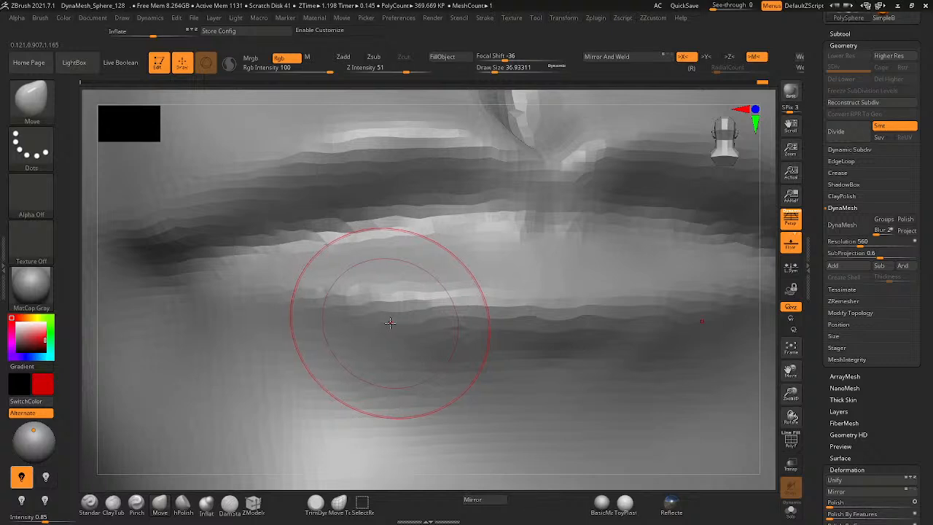
right_click_drag(325, 327, 504, 291, "alt")
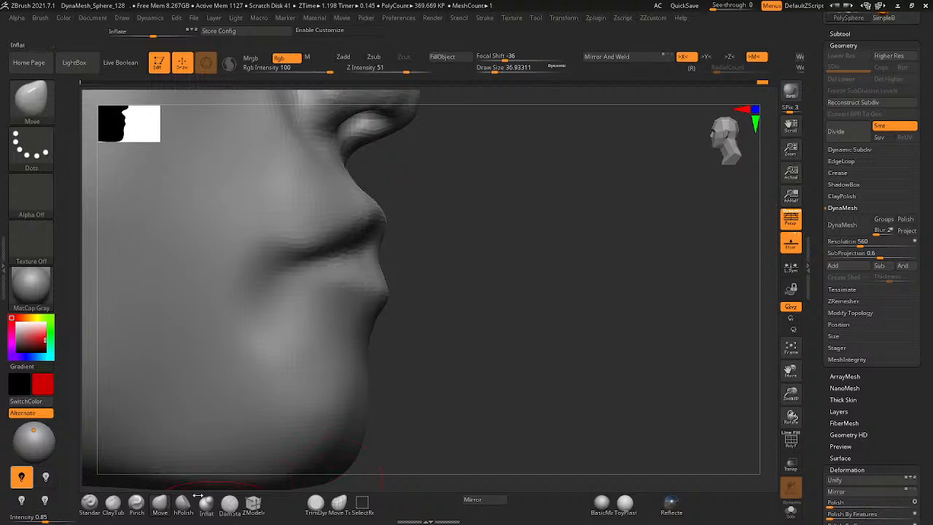
left_click(159, 512)
key("space")
left_click_drag(410, 351, 426, 351)
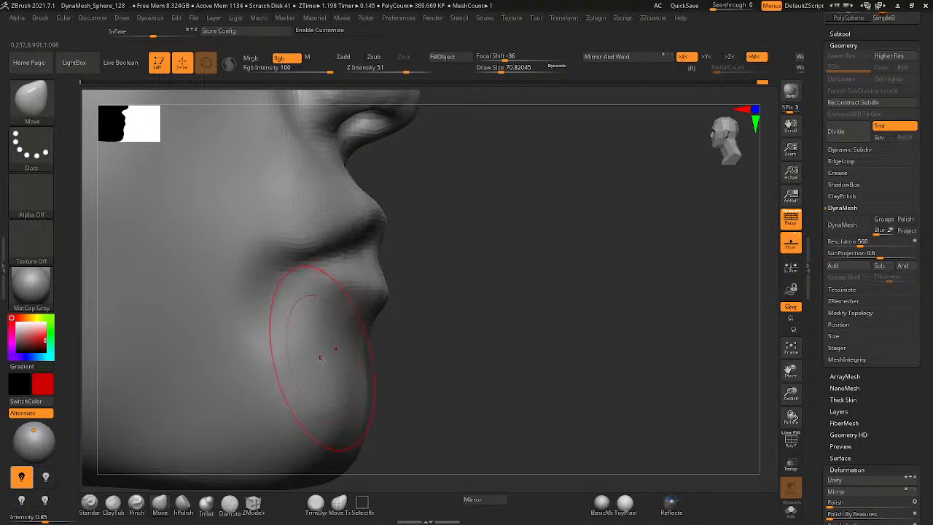
right_click_drag(321, 358, 309, 385)
right_click_drag(452, 359, 408, 357)
right_click_drag(481, 357, 456, 360)
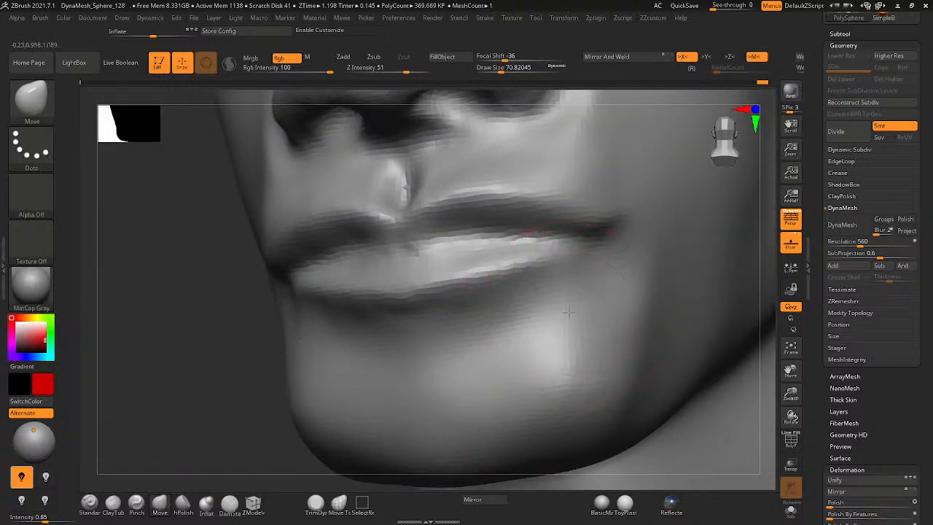
- Define the line between the lips along the lower lip's upper edge with the Standard brush at a draw size of about 27
right_click_drag(506, 256, 515, 252, "ctrl")
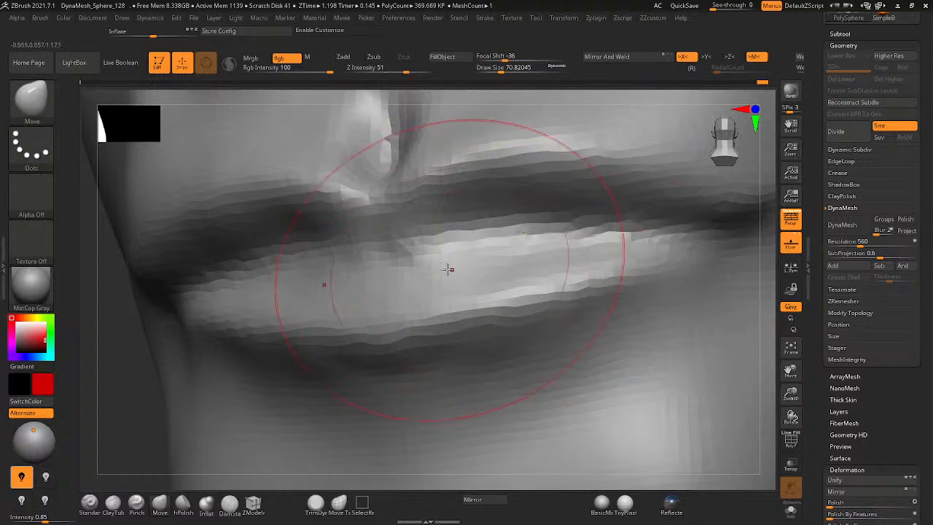
mouse_move(397, 269)
right_mouse_down()
mouse_move(417, 267)
mouse_move(386, 314)
right_mouse_up()
key("space")
left_click_drag(419, 266, 404, 267)
left_click(93, 507)
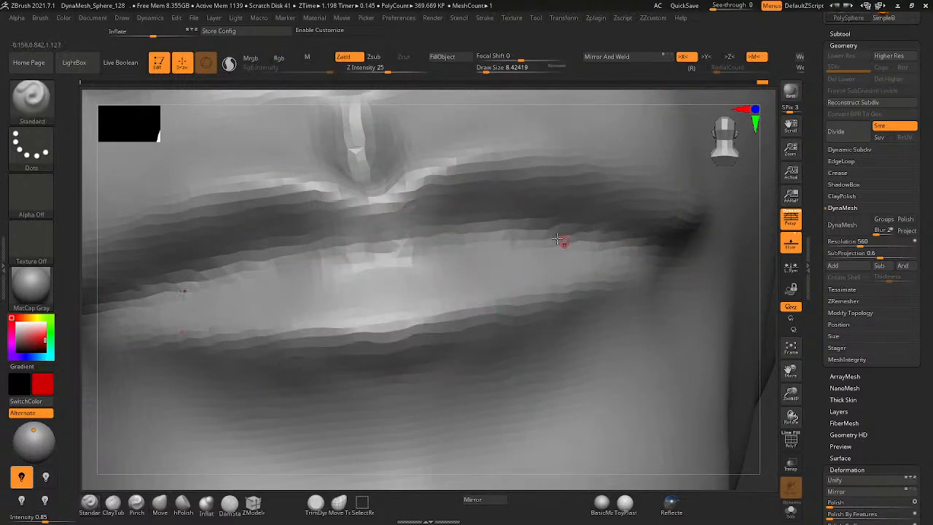
key("space")
left_click_drag(549, 239, 411, 259)
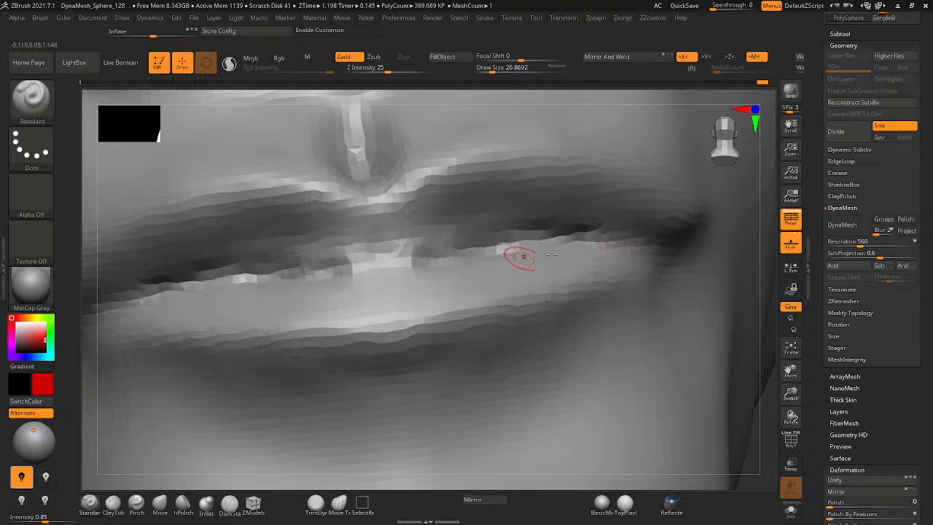
- Carve the line between the lips deeper along its full width with the Standard brush at a draw size of about 27
left_click_drag(648, 241, 430, 255, "alt")
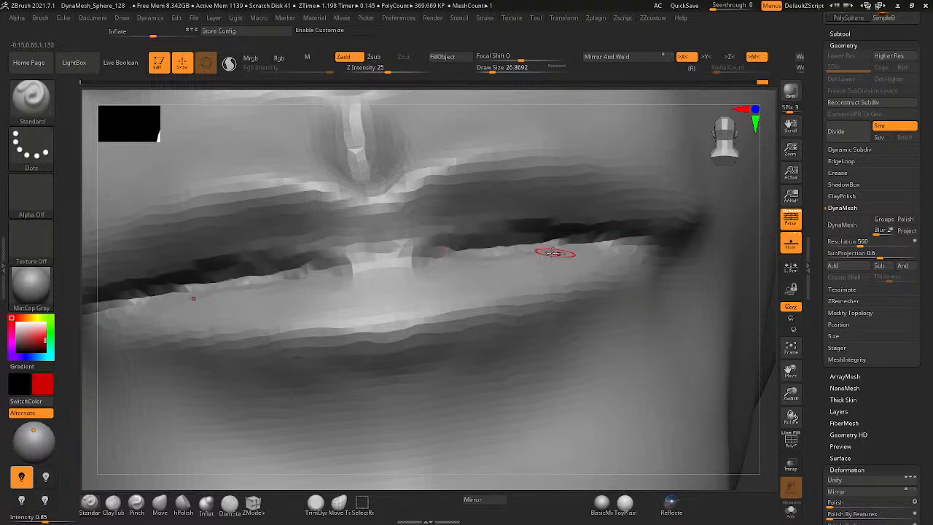
left_click_drag(556, 250, 409, 259, "alt")
key("space")
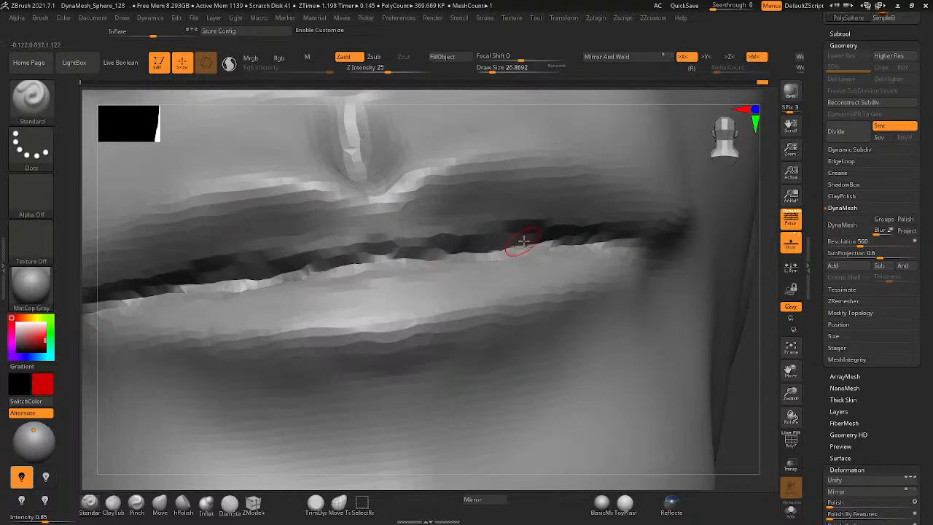
left_click_drag(520, 241, 295, 285, "alt")
left_click_drag(604, 245, 251, 285, "alt")
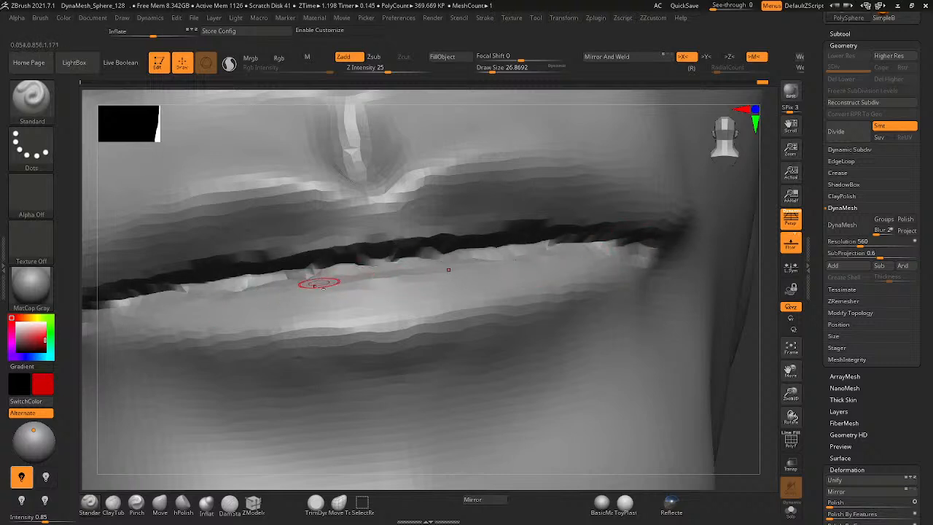
- Build up the skin beside the mouth corner with the Standard brush, undoing the first stroke and smoothing the result
right_click_drag(319, 283, 257, 290)
right_click_drag(175, 310, 242, 316)
left_click_drag(173, 308, 189, 249)
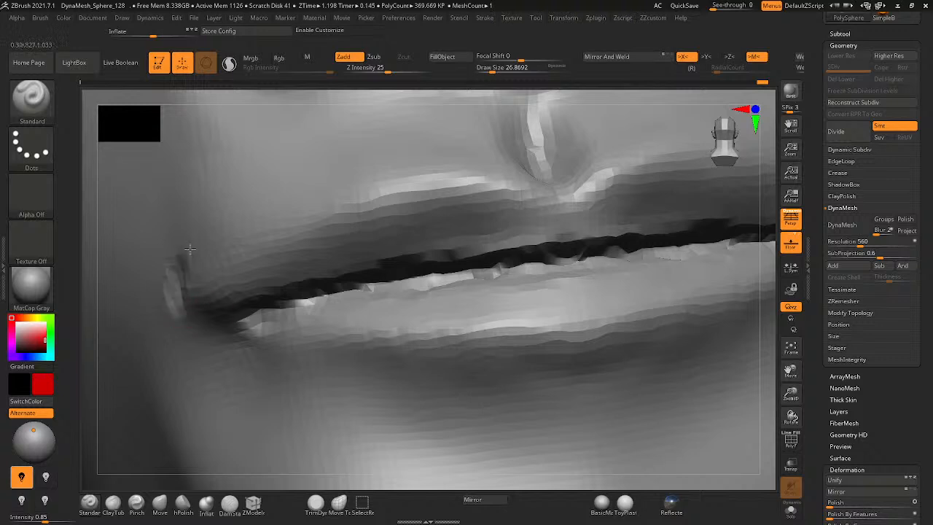
key("ctrl+z")
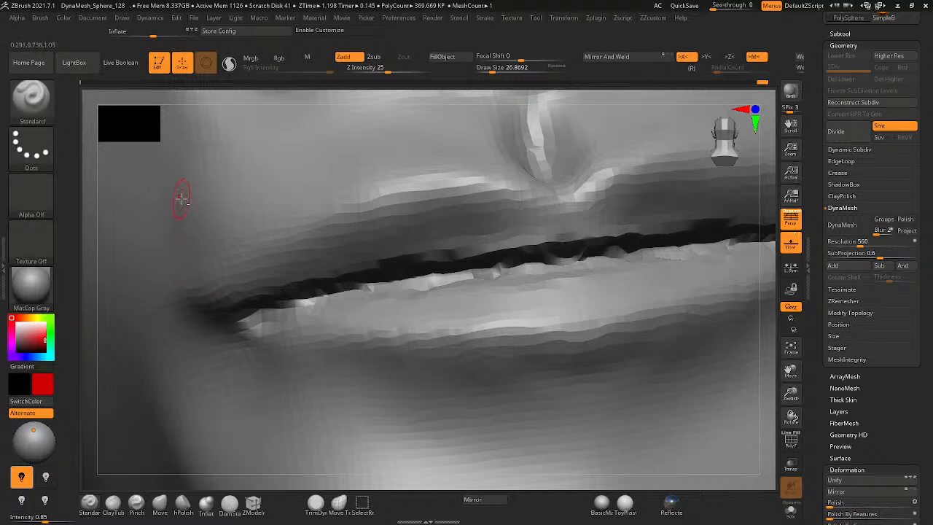
mouse_move(182, 197)
left_mouse_down()
mouse_move(172, 277)
mouse_move(205, 321)
mouse_move(182, 214)
mouse_move(172, 310)
left_mouse_up()
mouse_move(189, 267)
left_mouse_down("shift")
mouse_move(179, 240)
mouse_move(185, 204)
left_mouse_up("shift")
right_click_drag(194, 281, 156, 286)
mouse_move(156, 285)
right_mouse_down("ctrl")
mouse_move(151, 300)
mouse_move(208, 335)
mouse_move(188, 395)
right_mouse_up("ctrl")
right_click_drag(341, 307, 435, 314)
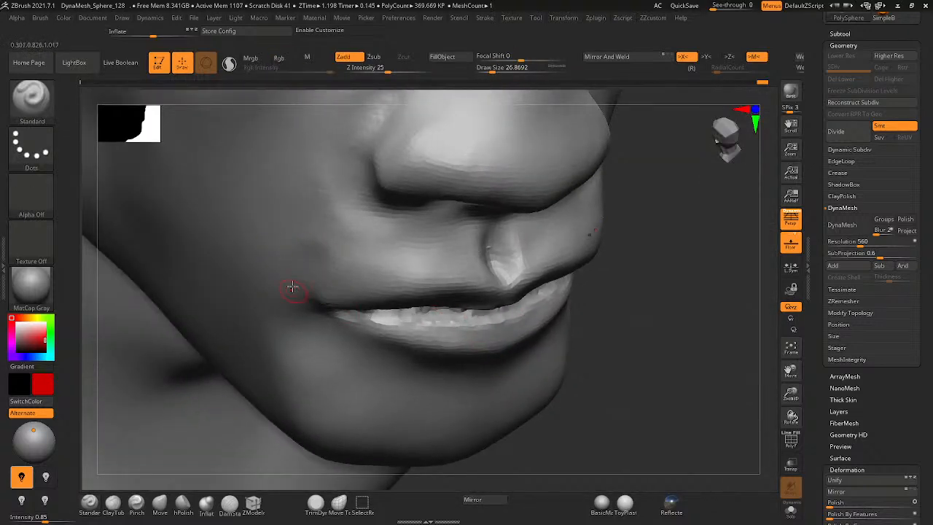
left_click_drag(298, 295, 321, 259)
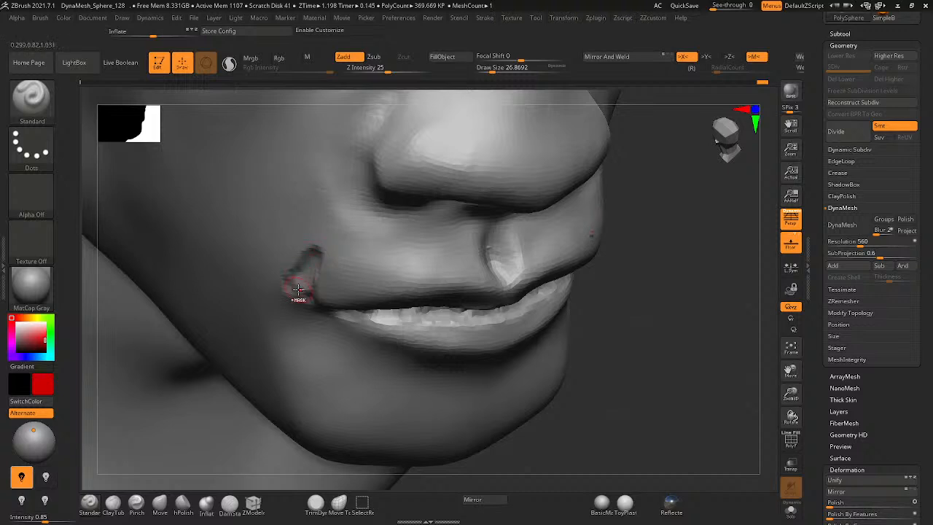
key("ctrl+z")
right_click_drag(296, 295, 215, 312)
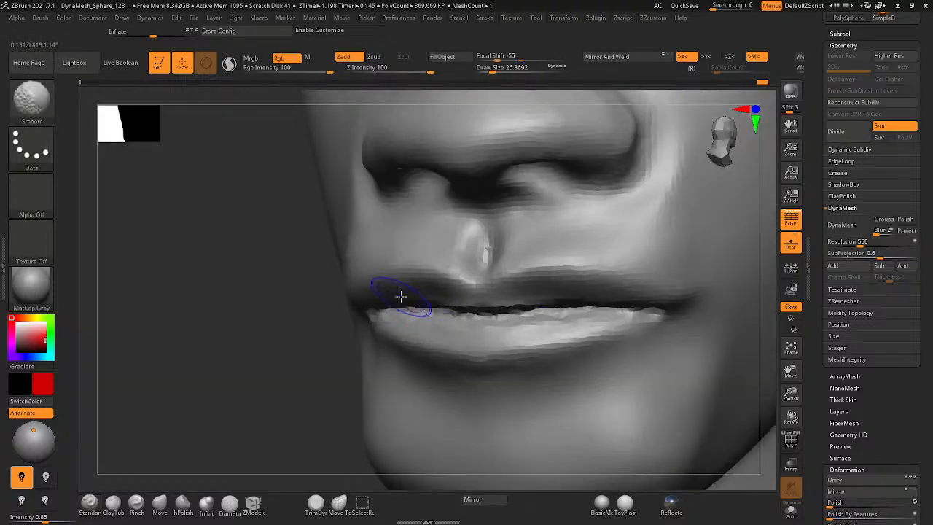
mouse_move(410, 302)
left_mouse_down("shift")
mouse_move(533, 318)
mouse_move(610, 305)
mouse_move(532, 312)
left_mouse_up("shift")
key("ctrl+z")
- Refine the middle of the upper lip with the Move brush at a draw size of about 27
mouse_move(483, 311)
right_mouse_down()
mouse_move(536, 297)
mouse_move(505, 323)
mouse_move(337, 381)
mouse_move(333, 296)
right_mouse_up()
left_click(160, 503)
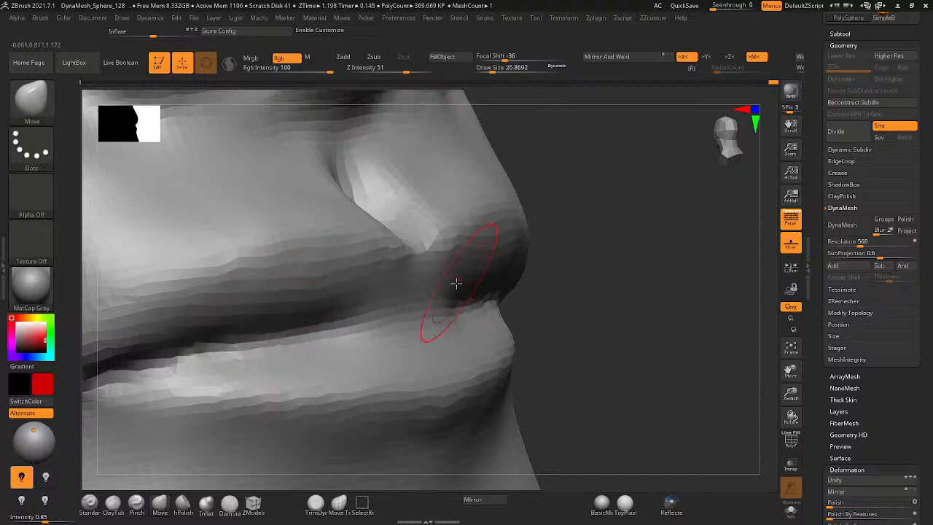
left_click_drag(456, 282, 471, 284)
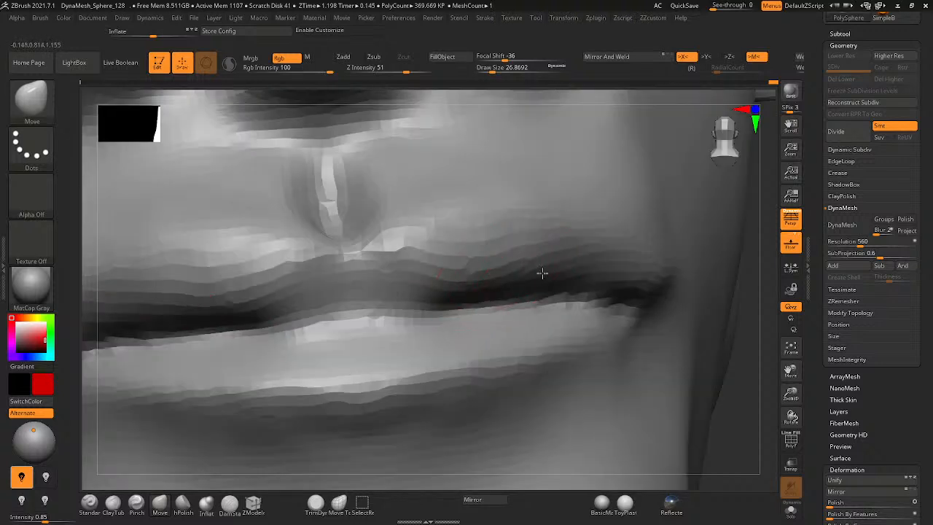
- Raise the lower lip's edge from its centre toward the mouth corner with the Move brush
mouse_move(478, 334)
left_mouse_down()
mouse_move(475, 326)
mouse_move(405, 343)
mouse_move(496, 328)
left_mouse_up()
left_click_drag(347, 352, 350, 345)
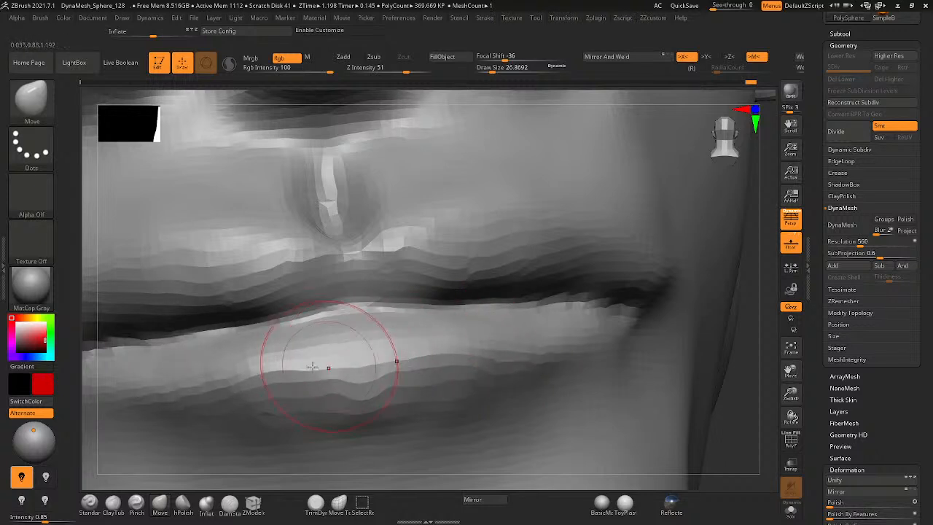
left_click_drag(187, 368, 191, 360)
left_click_drag(490, 342, 496, 334)
left_click_drag(556, 336, 557, 328)
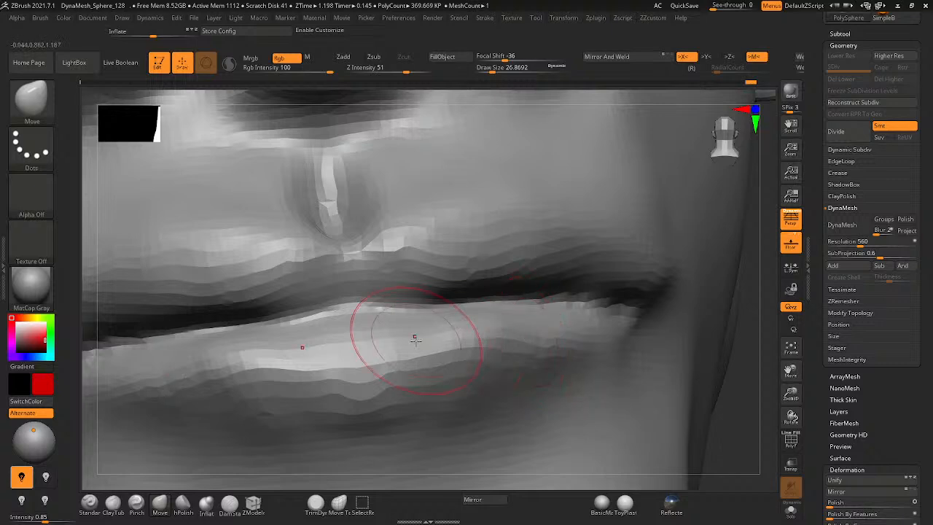
left_click_drag(414, 340, 415, 333)
- Flatten the underside of the lower lip and the area below it with the hPolish brush
mouse_move(416, 381)
right_mouse_down()
mouse_move(464, 301)
mouse_move(413, 338)
right_mouse_up()
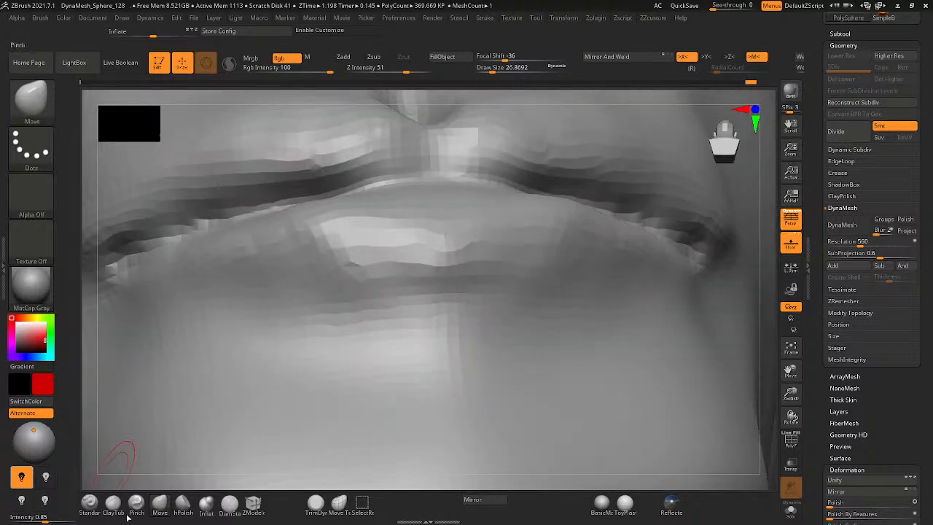
left_click(181, 507)
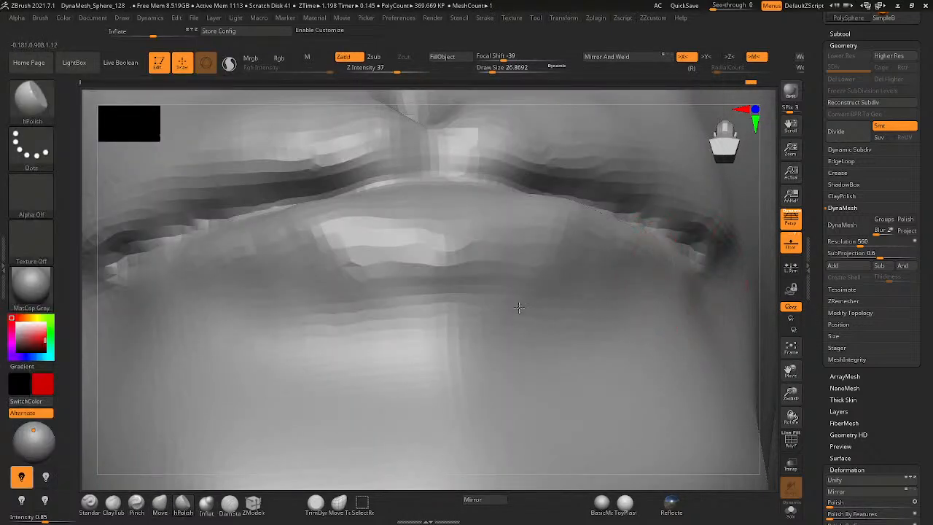
mouse_move(464, 312)
left_mouse_down()
mouse_move(365, 350)
mouse_move(412, 338)
mouse_move(379, 364)
left_mouse_up()
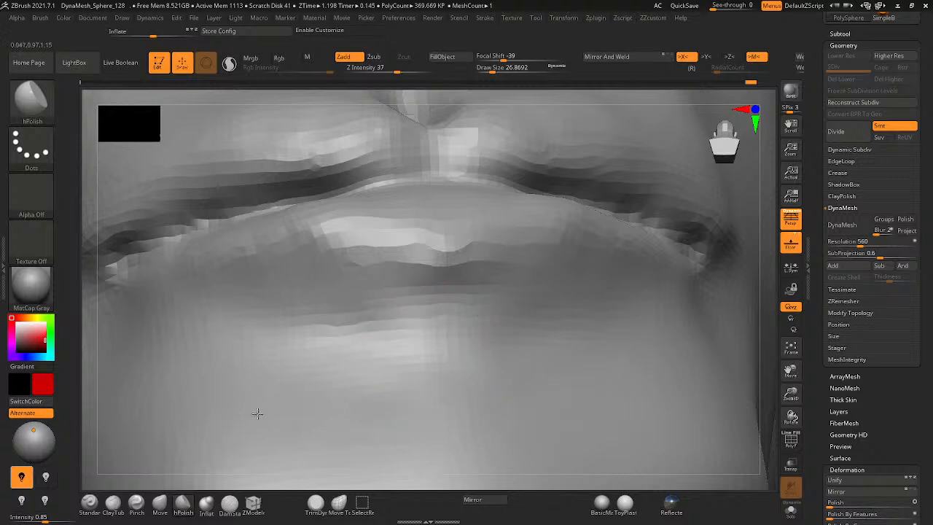
left_click_drag(611, 291, 409, 255)
- Polish the area beside the mouth corner with the hPolish brush at draw sizes of about 83 and 51
mouse_move(333, 322)
right_mouse_down()
mouse_move(485, 305)
mouse_move(474, 352)
mouse_move(408, 341)
mouse_move(486, 368)
mouse_move(607, 322)
right_mouse_up()
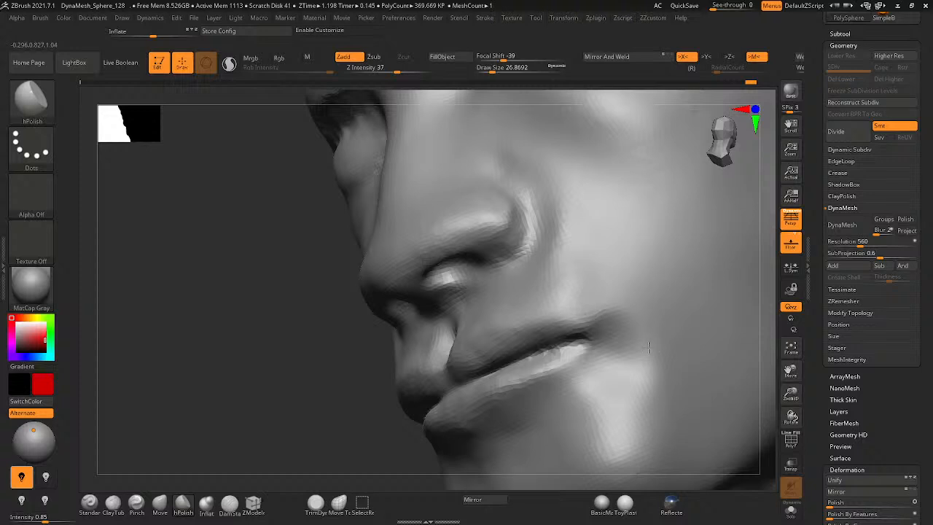
key("space")
left_click_drag(605, 298, 620, 298)
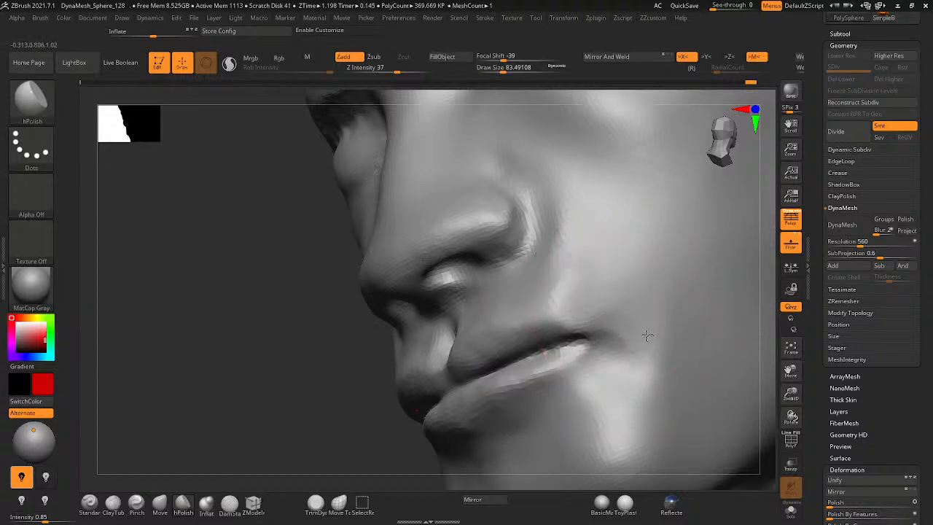
right_click_drag(638, 357, 651, 339)
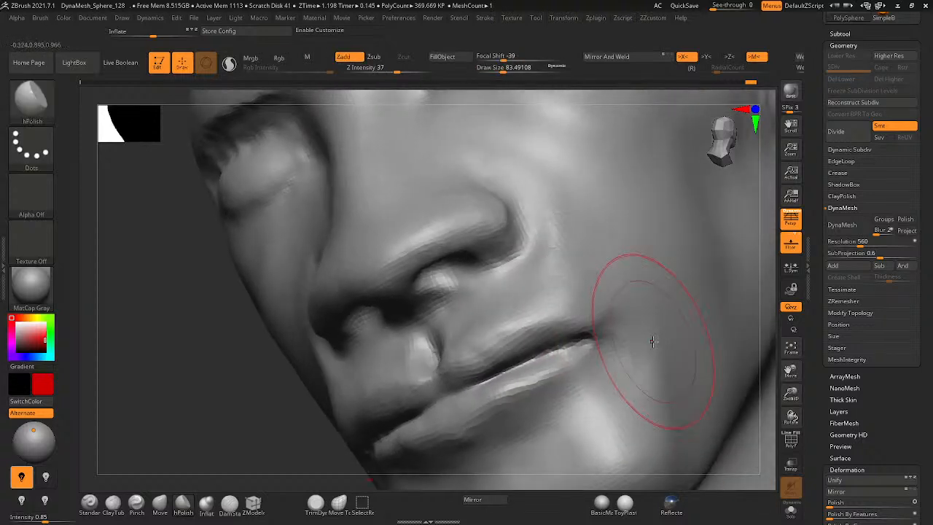
key("space")
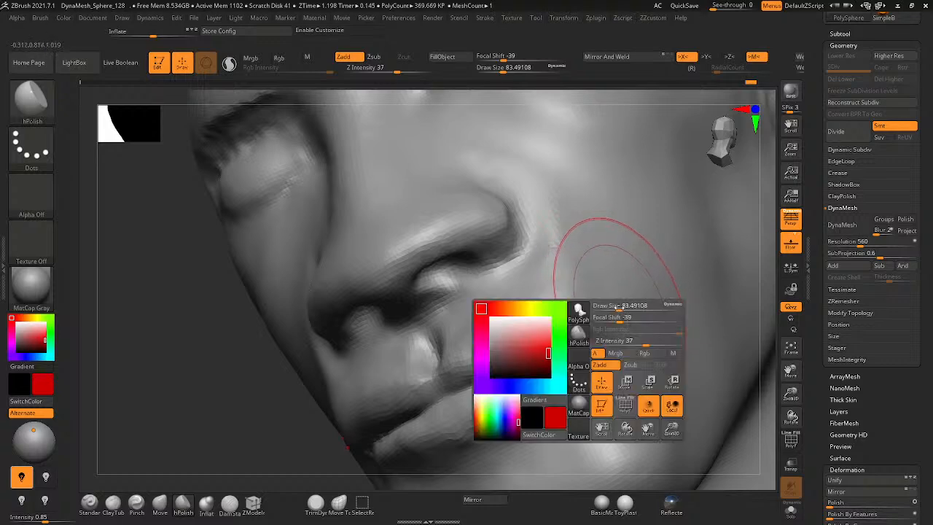
left_click_drag(620, 305, 612, 306)
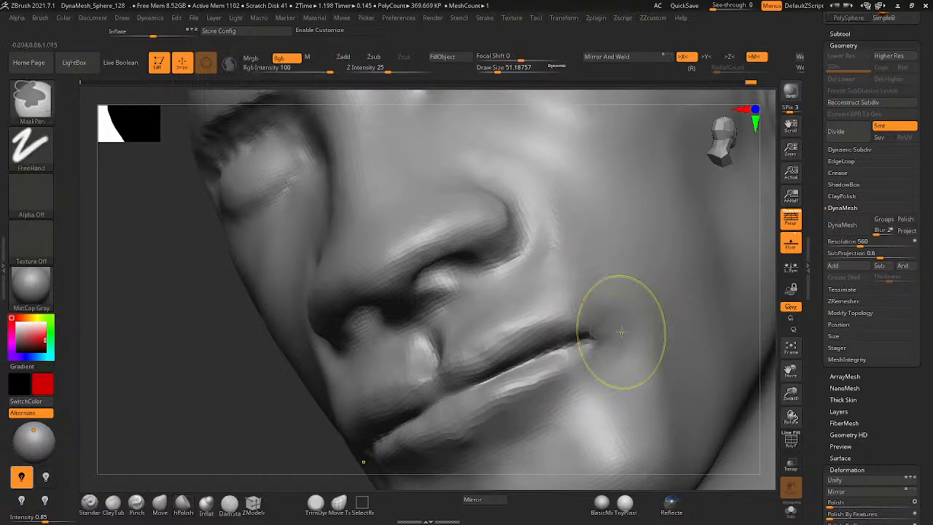
mouse_move(620, 337)
right_mouse_down()
mouse_move(640, 277)
mouse_move(529, 344)
mouse_move(537, 369)
mouse_move(550, 337)
mouse_move(589, 370)
mouse_move(711, 250)
mouse_move(658, 271)
mouse_move(589, 335)
mouse_move(533, 290)
mouse_move(531, 327)
right_mouse_up()
right_click_drag(640, 352, 623, 351)
right_click_drag(666, 312, 660, 354)
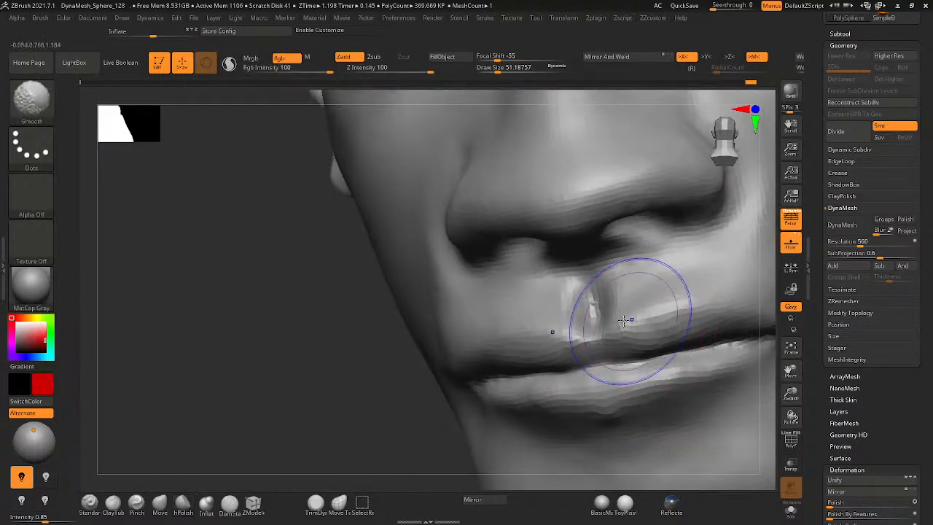
right_click_drag(598, 300, 566, 301)
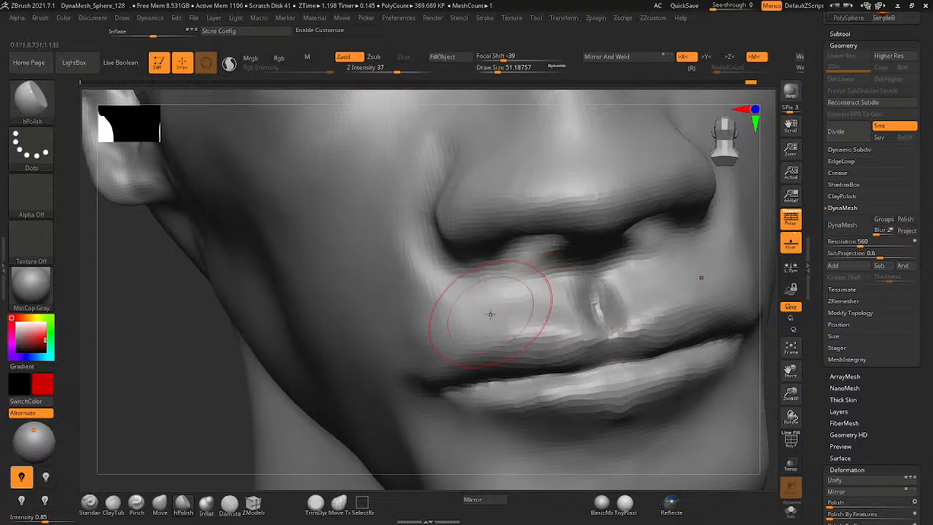
- Shape the nasolabial fold between the nostril and mouth corner with the Standard brush and smooth it
right_click_drag(485, 307, 500, 270)
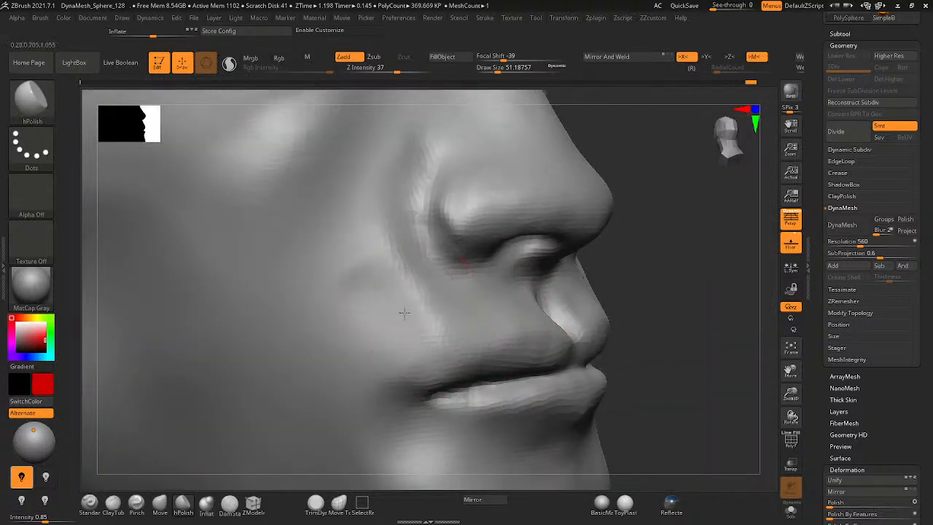
left_click(90, 504)
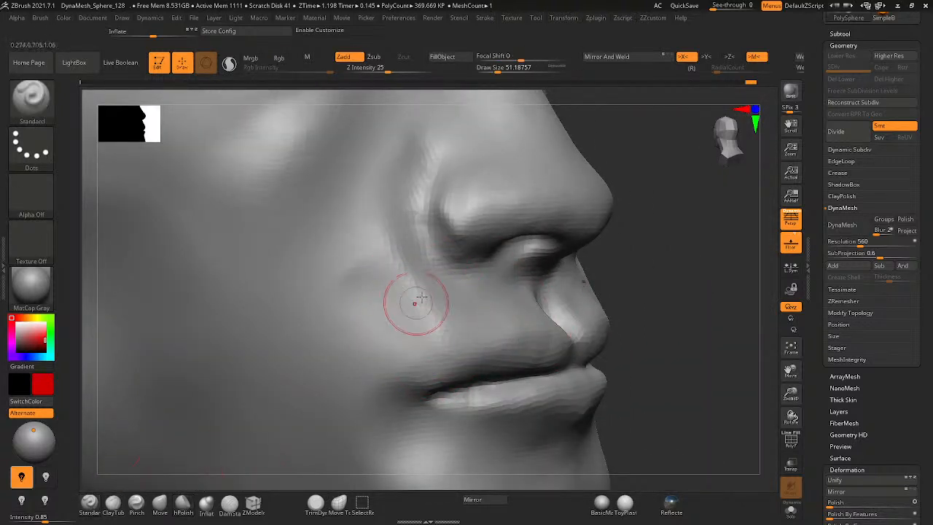
left_click_drag(429, 317, 442, 334)
left_click_drag(442, 334, 409, 286, "shift")
- Build up the cheek beside the mouth corner with the ClayTubes brush at a draw size of about 39, undoing unwanted strokes and smoothing
key("space")
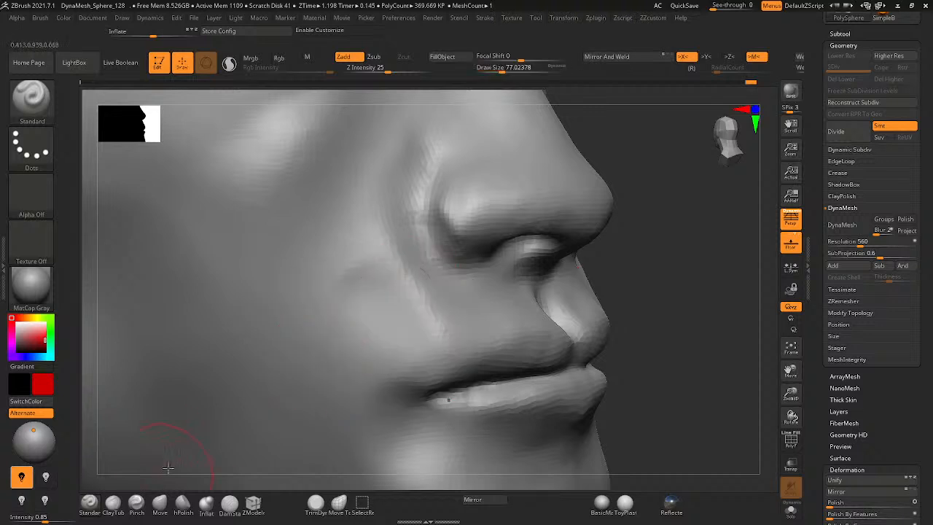
left_click(113, 503)
key("space")
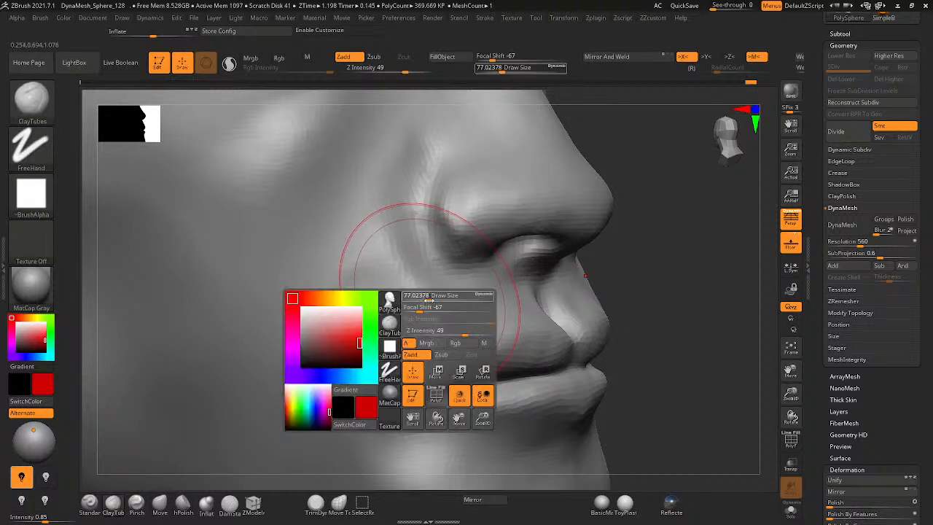
mouse_move(428, 299)
left_mouse_down()
mouse_move(386, 346)
mouse_move(383, 335)
mouse_move(337, 407)
left_mouse_up()
key("ctrl+z")
left_click_drag(401, 324, 357, 381, "shift")
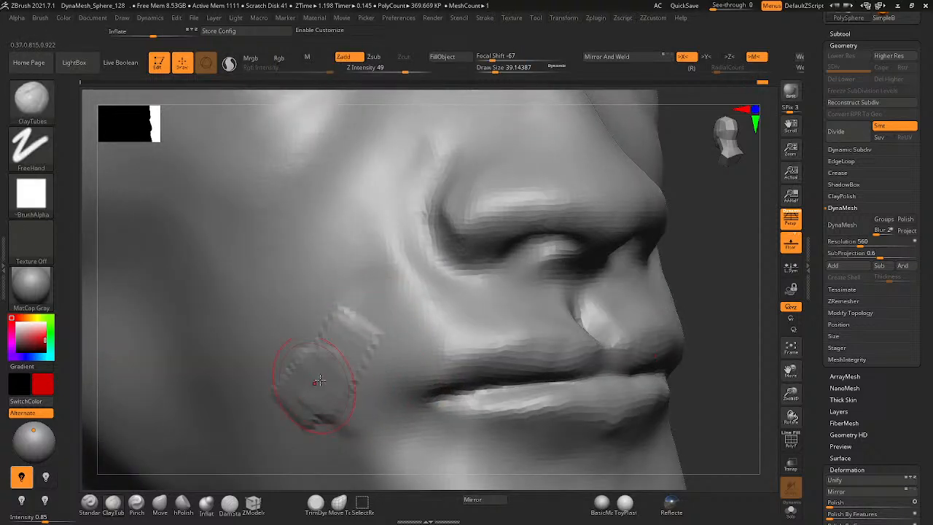
left_click_drag(308, 387, 385, 327)
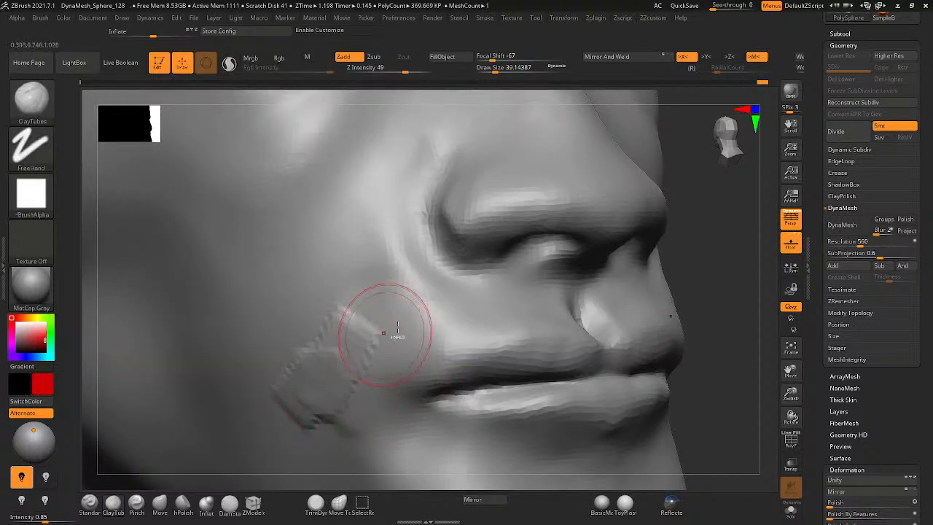
mouse_move(320, 401)
left_mouse_down("shift")
mouse_move(441, 295)
mouse_move(344, 343)
left_mouse_up("shift")
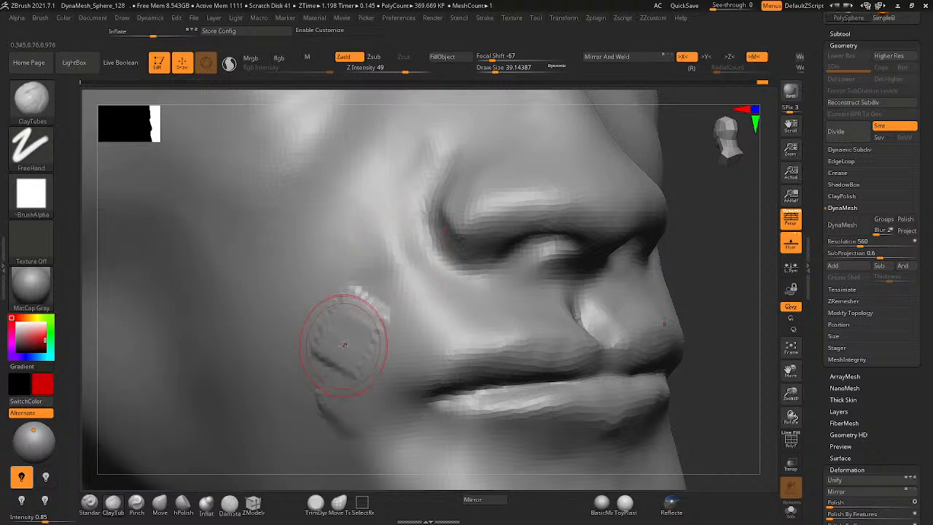
key("ctrl+z")
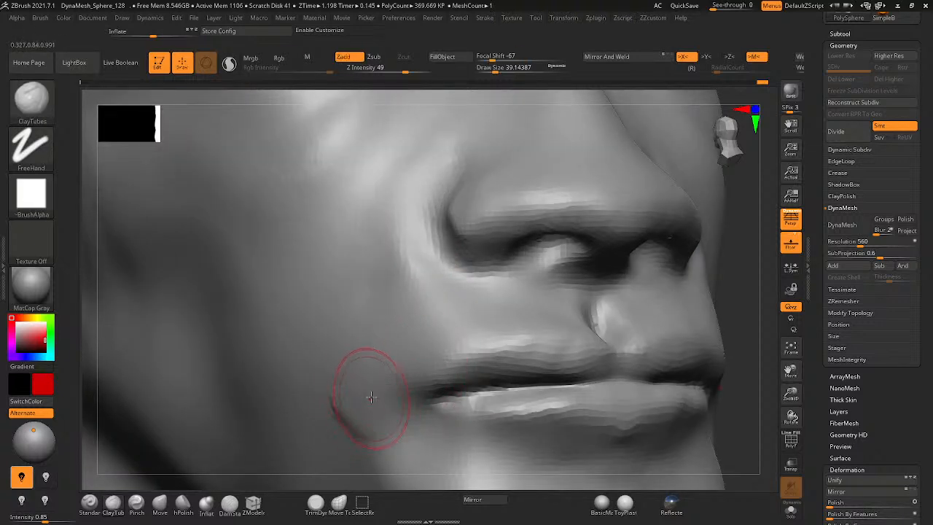
mouse_move(371, 397)
left_mouse_down()
mouse_move(397, 397)
mouse_move(350, 430)
mouse_move(343, 364)
mouse_move(314, 362)
left_mouse_up()
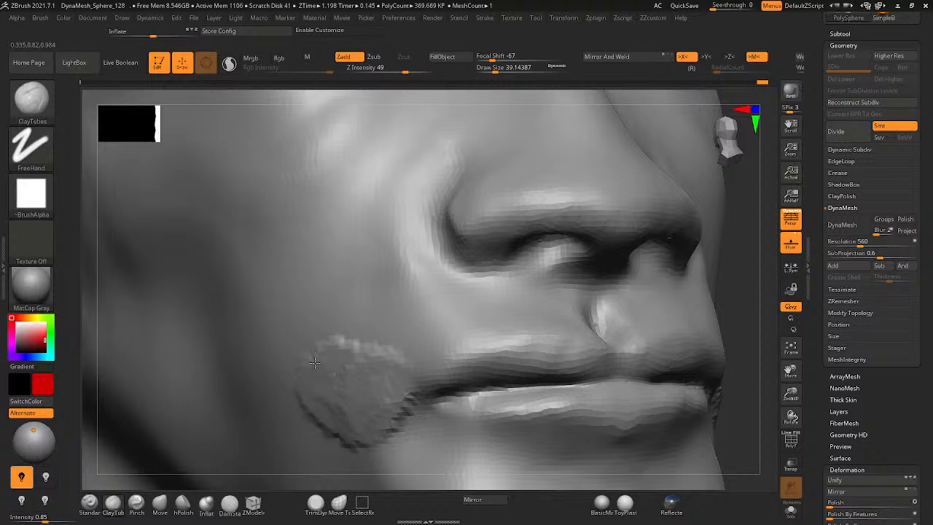
mouse_move(405, 387)
left_mouse_down()
mouse_move(393, 426)
mouse_move(349, 375)
mouse_move(379, 364)
mouse_move(365, 422)
mouse_move(394, 430)
left_mouse_up()
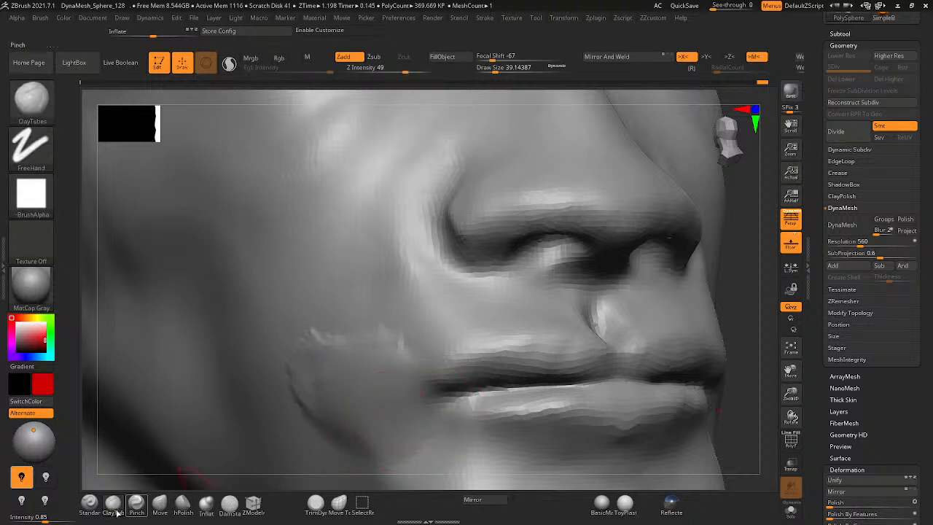
- Extend the mouth corner outward toward the cheek and reshape the lower lip's outer end with the Move brush
left_click(161, 503)
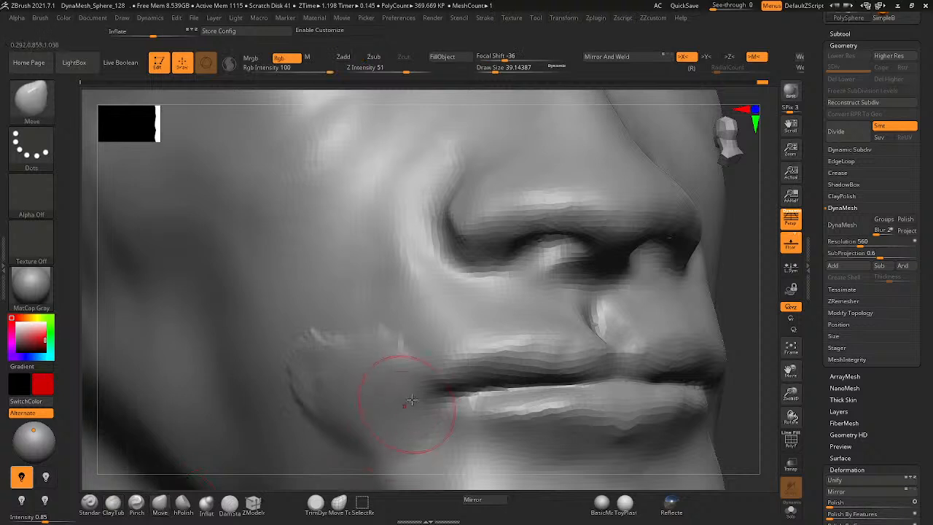
left_click_drag(426, 393, 404, 390)
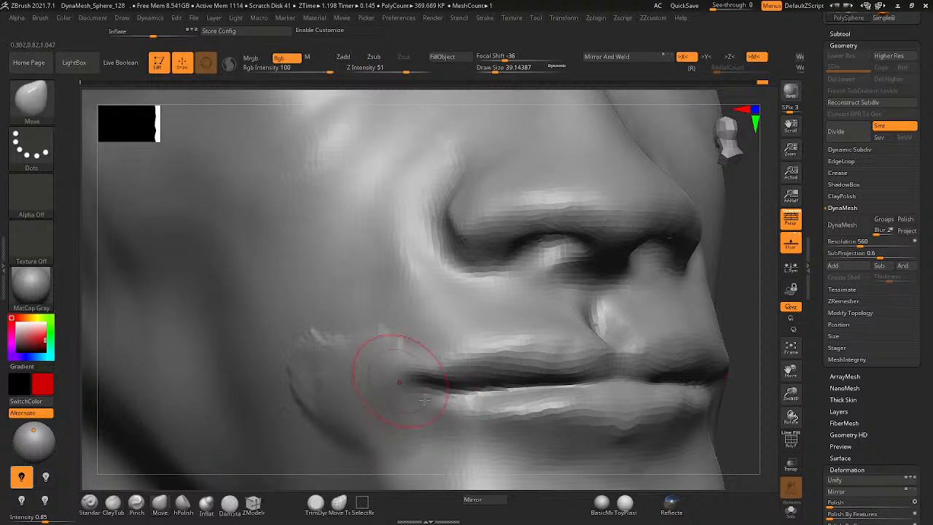
left_click_drag(445, 418, 490, 406)
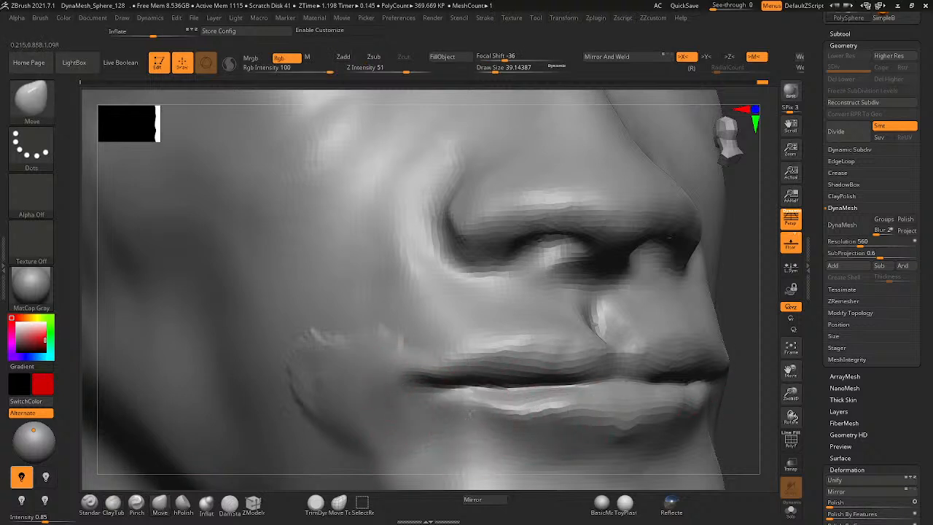
- Pull the lower lip's outer end slightly downward near the mouth corner with the Move brush at a draw size of about 39
right_click_drag(605, 416, 623, 396)
right_click_drag(587, 342, 683, 281, "shift")
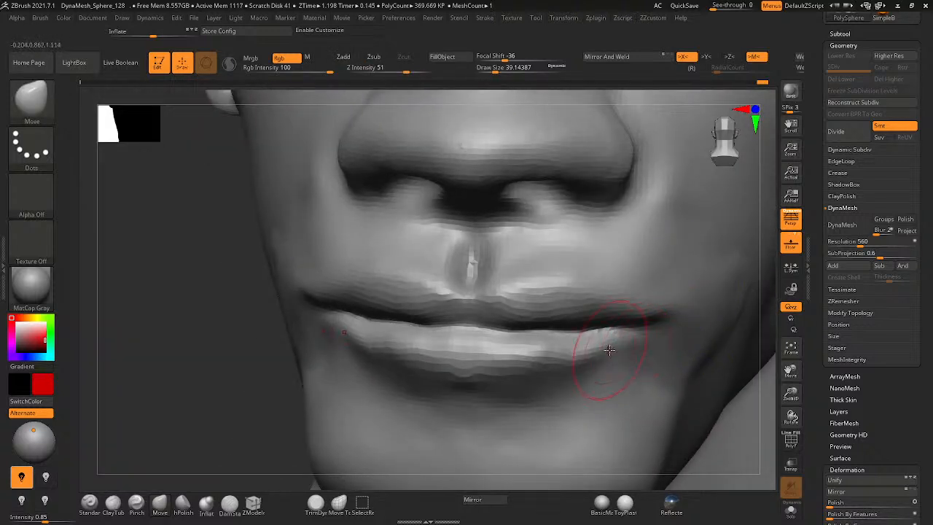
left_click_drag(609, 350, 609, 358)
right_click_drag(621, 357, 616, 308, "ctrl")
right_click_drag(519, 321, 560, 338, "ctrl")
- Adjust the lips with the Move brush at a draw size of about 59 and smooth the mouth corner
key("space")
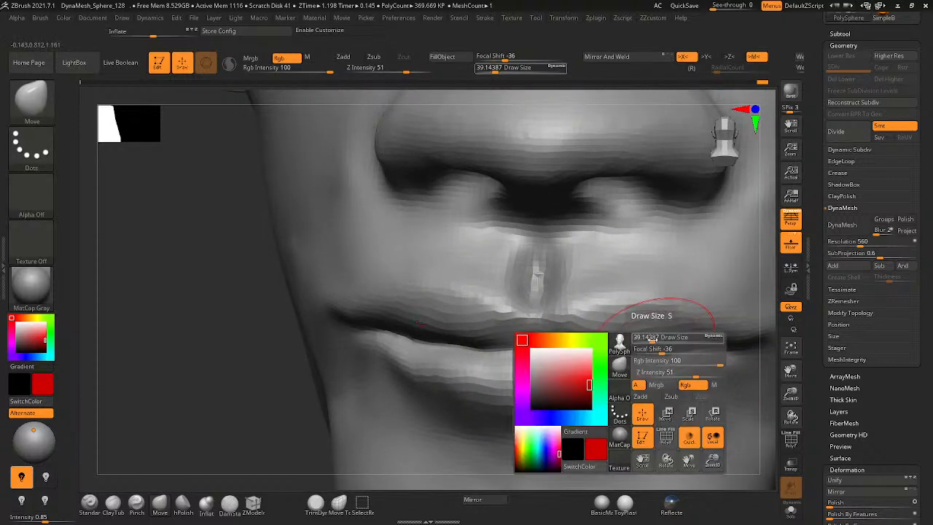
left_click_drag(651, 338, 666, 338)
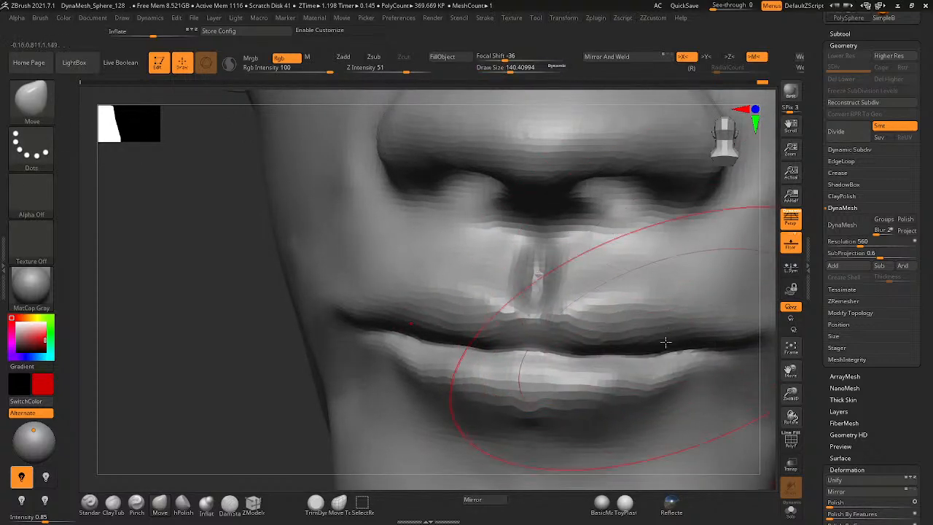
key("space")
left_click_drag(620, 364, 602, 353)
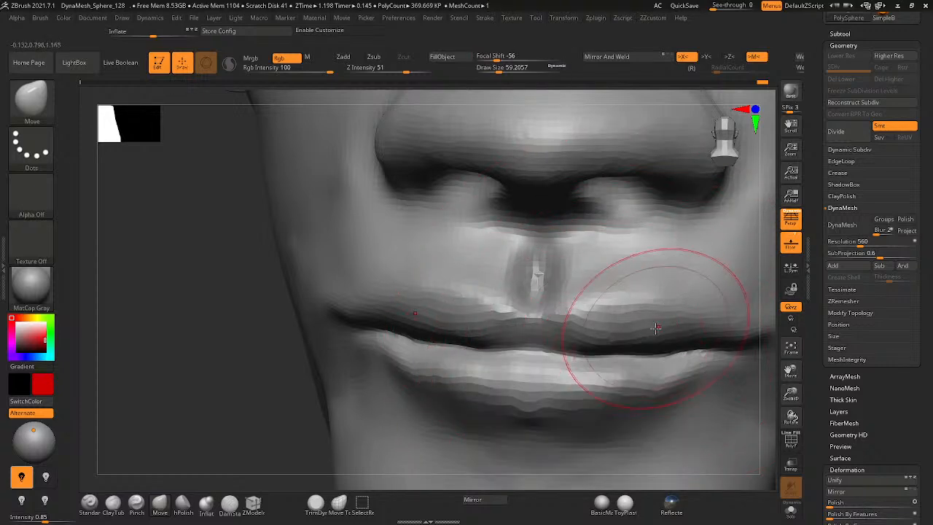
right_click_drag(620, 389, 683, 392)
mouse_move(688, 376)
left_mouse_down()
mouse_move(680, 377)
mouse_move(692, 363)
left_mouse_up()
right_click_drag(628, 379, 685, 381)
left_click_drag(425, 384, 464, 362, "shift")
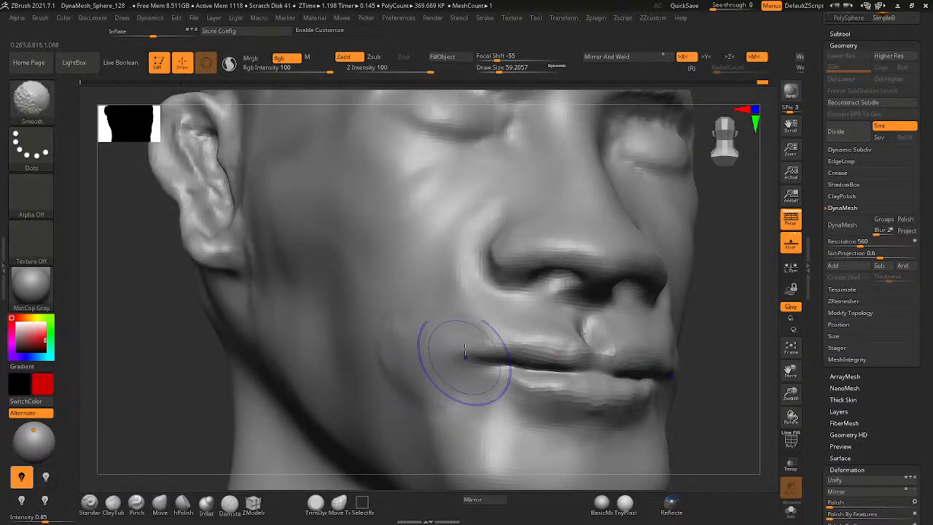
mouse_move(431, 367)
right_mouse_down()
mouse_move(381, 383)
mouse_move(473, 369)
mouse_move(456, 391)
mouse_move(529, 403)
mouse_move(715, 299)
mouse_move(560, 381)
right_mouse_up()
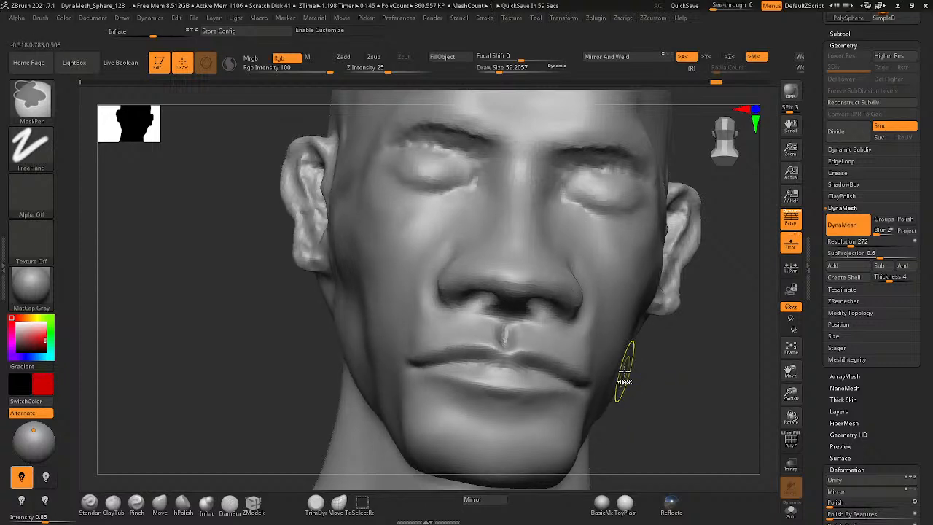
- Continue from the earlier sculpt state by discarding the 105 newer undo entries, and reshape and smooth the mouth corners
mouse_move(529, 373)
right_mouse_down()
mouse_move(455, 373)
mouse_move(546, 396)
mouse_move(497, 430)
mouse_move(508, 372)
mouse_move(483, 379)
mouse_move(510, 386)
right_mouse_up()
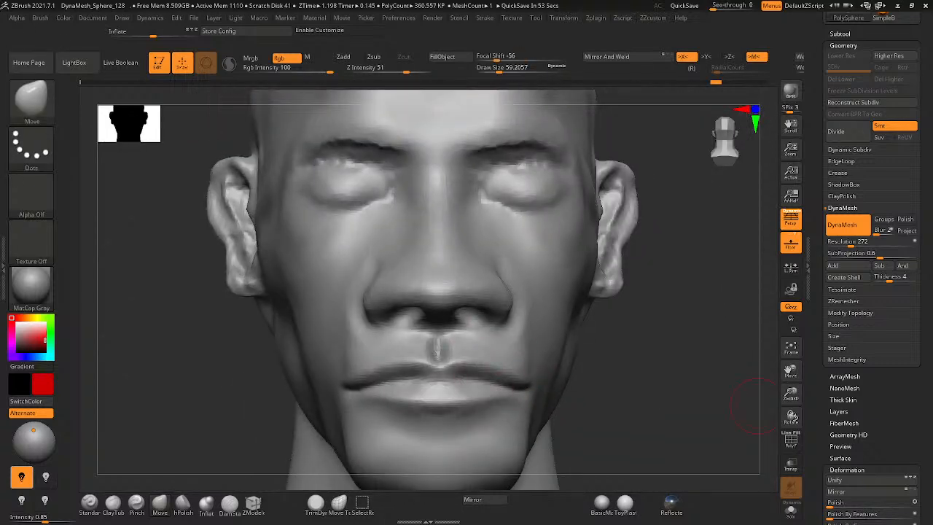
left_click(387, 399)
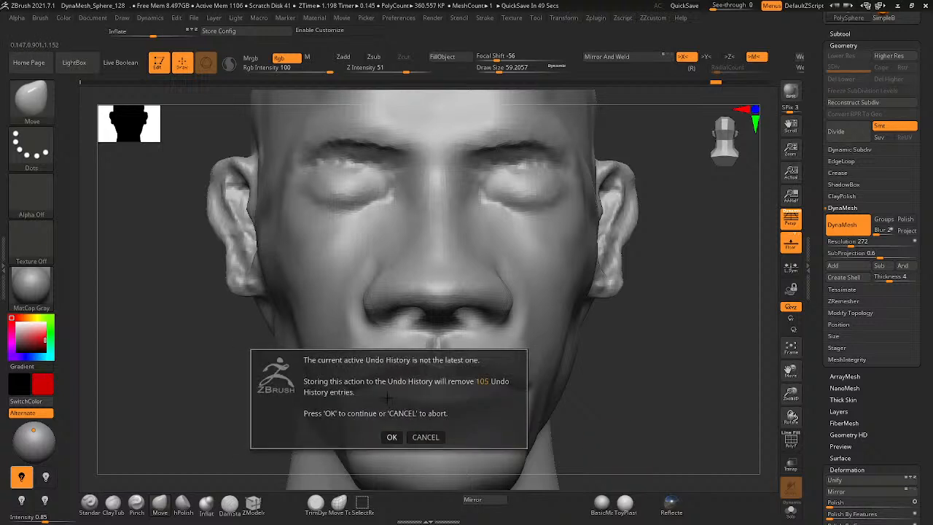
left_click(392, 437)
left_click_drag(482, 403, 504, 372)
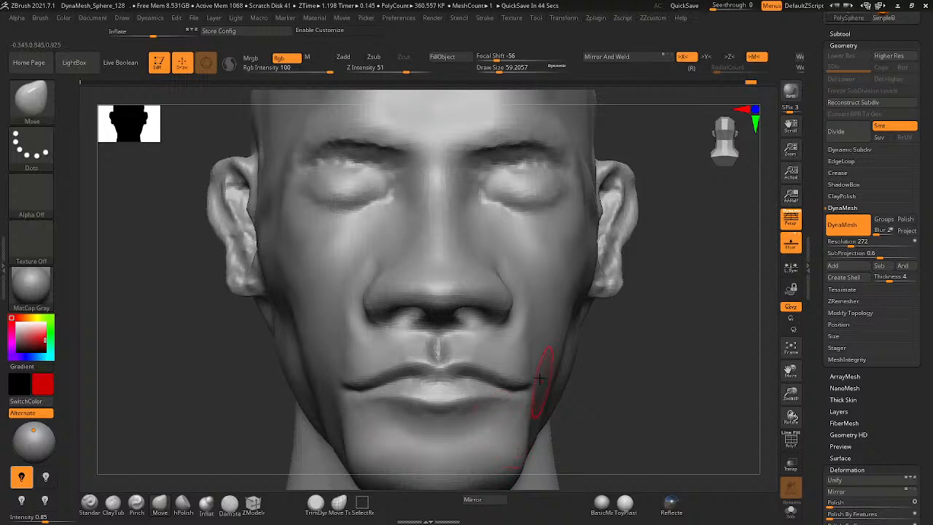
key("shift")
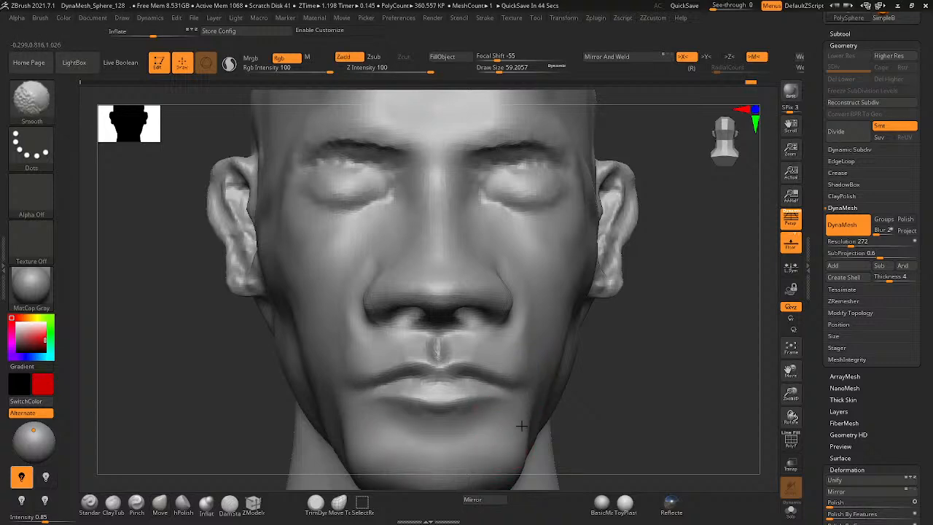
- Refine the outer end of the lower lip with the Move brush at a draw size of about 59
mouse_move(367, 406)
right_mouse_down()
mouse_move(421, 437)
mouse_move(379, 411)
mouse_move(417, 426)
right_mouse_up()
right_click_drag(540, 358, 491, 395, "ctrl")
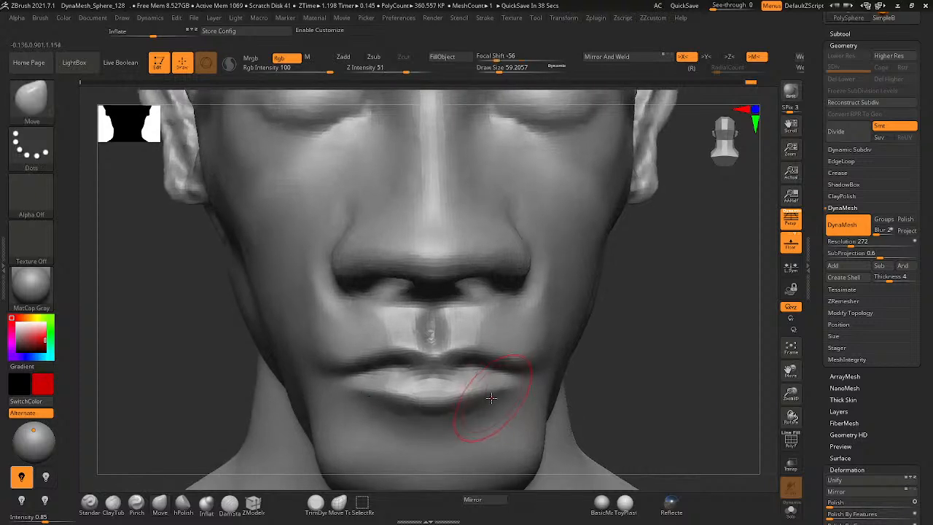
left_click_drag(491, 397, 485, 393)
right_click_drag(474, 368, 537, 403)
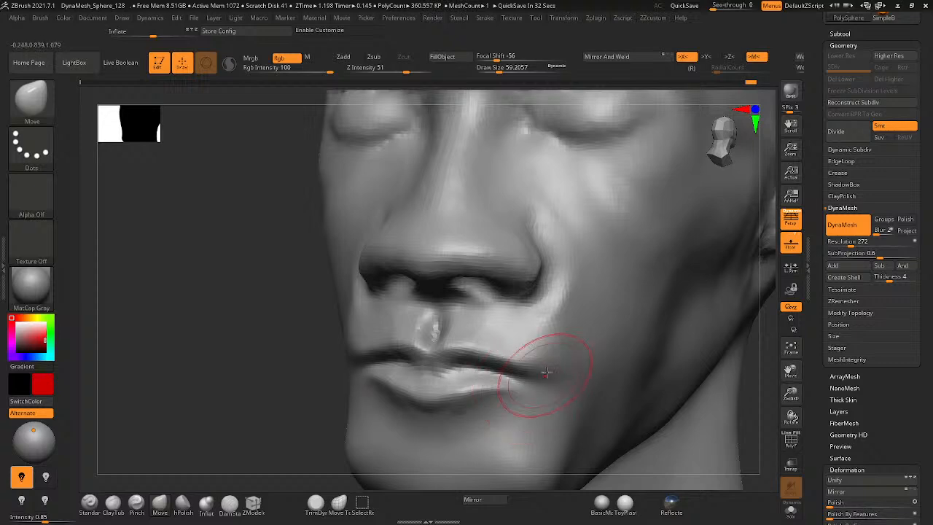
right_click_drag(533, 365, 566, 385)
- Reshape the profile of the lower lip and chin with the Move brush at a draw size of about 101
mouse_move(499, 392)
right_mouse_down("ctrl")
mouse_move(556, 425)
mouse_move(527, 438)
right_mouse_up("ctrl")
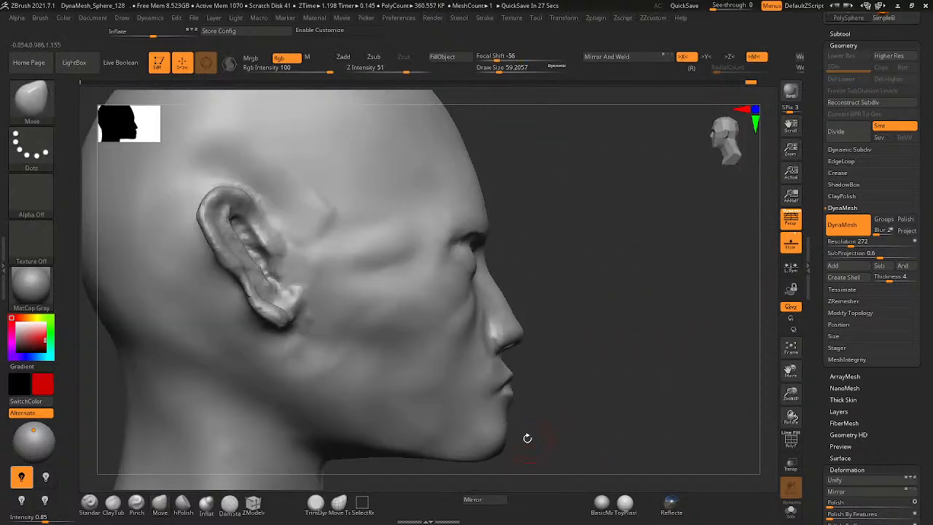
right_click(475, 417, "ctrl")
right_click_drag(681, 272, 621, 354, "ctrl")
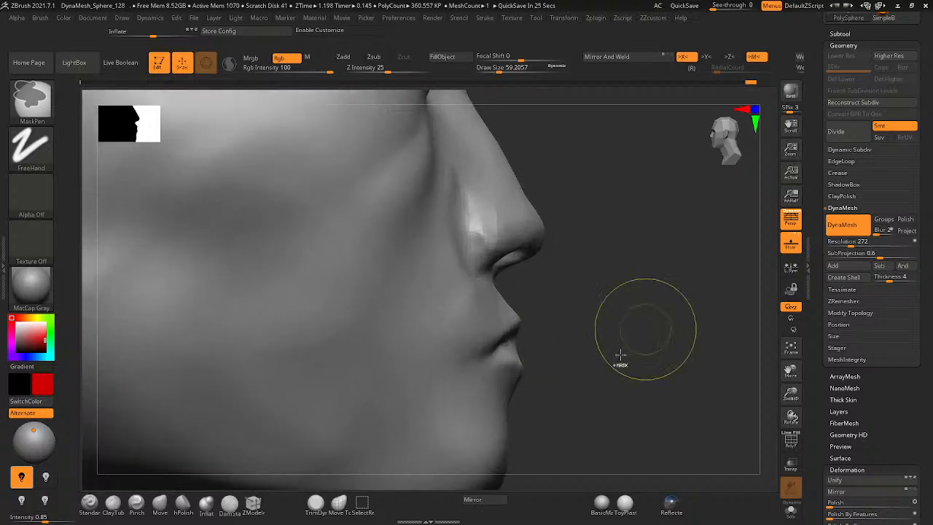
right_click(512, 403)
left_click_drag(509, 354, 519, 355)
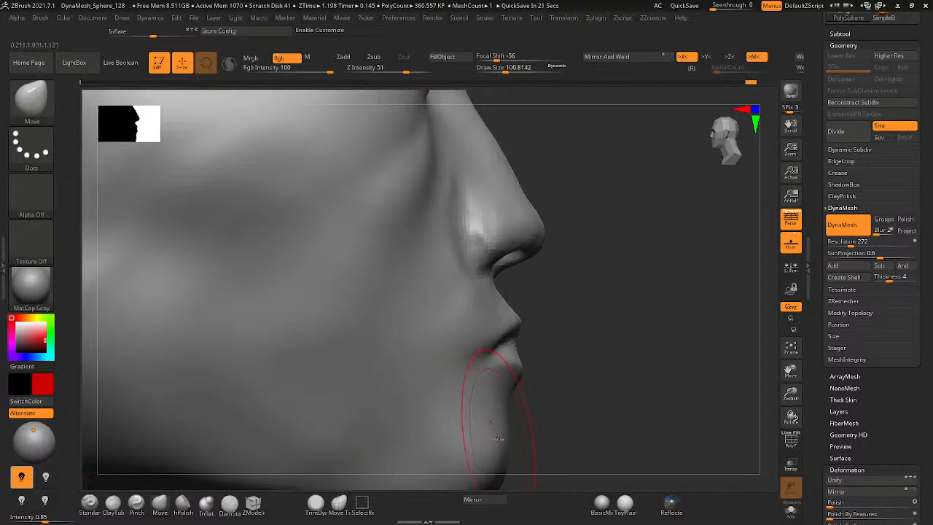
left_click_drag(520, 414, 479, 427)
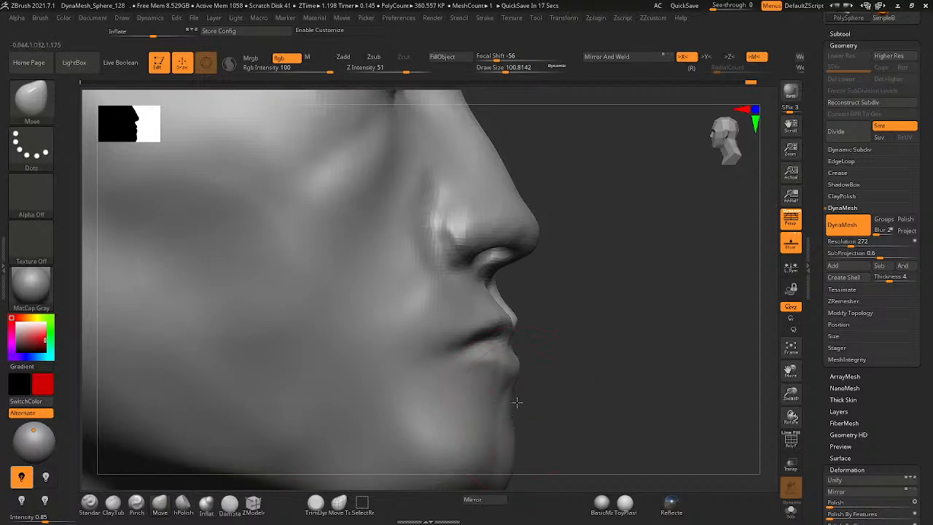
mouse_move(516, 402)
left_mouse_down()
mouse_move(508, 427)
mouse_move(525, 439)
left_mouse_up()
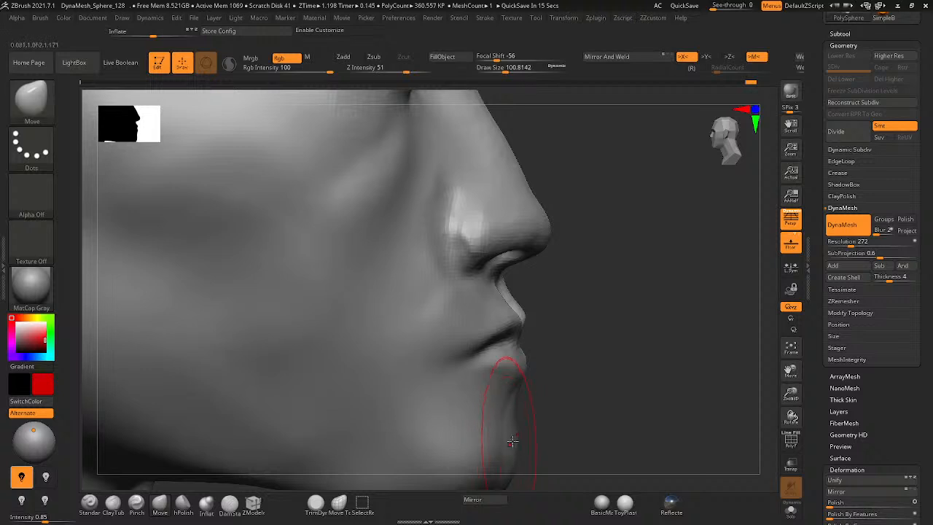
mouse_move(523, 401)
left_mouse_down()
mouse_move(520, 415)
mouse_move(500, 420)
mouse_move(395, 416)
left_mouse_up()
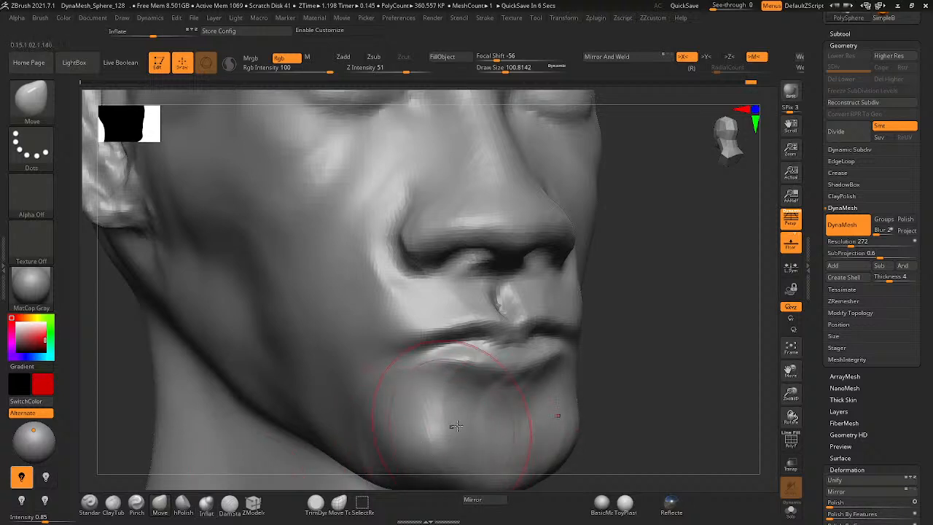
- Adjust the side of the chin below the mouth corner with the Move brush at a draw size of about 101
mouse_move(455, 425)
left_mouse_down()
mouse_move(443, 396)
mouse_move(489, 416)
left_mouse_up()
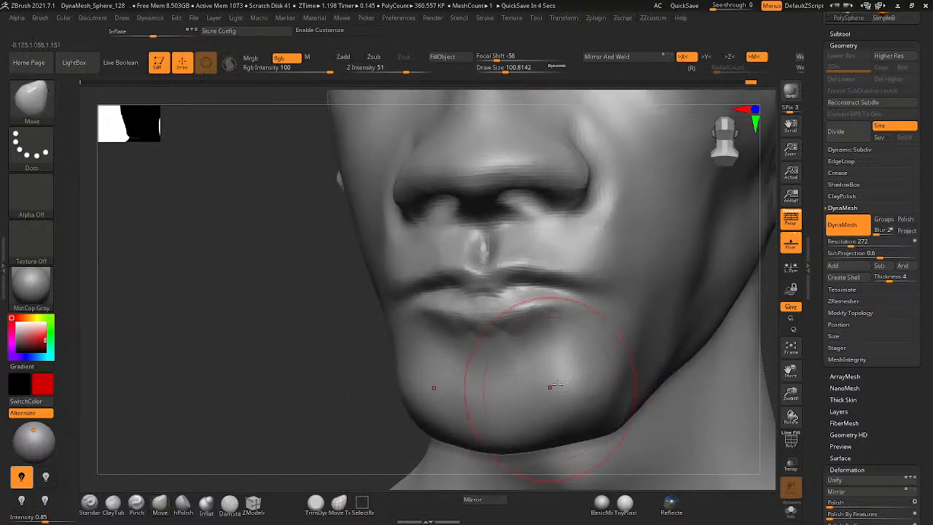
mouse_move(548, 401)
right_mouse_down()
mouse_move(585, 372)
mouse_move(520, 390)
mouse_move(588, 368)
right_mouse_up()
right_click_drag(501, 370, 446, 368, "ctrl")
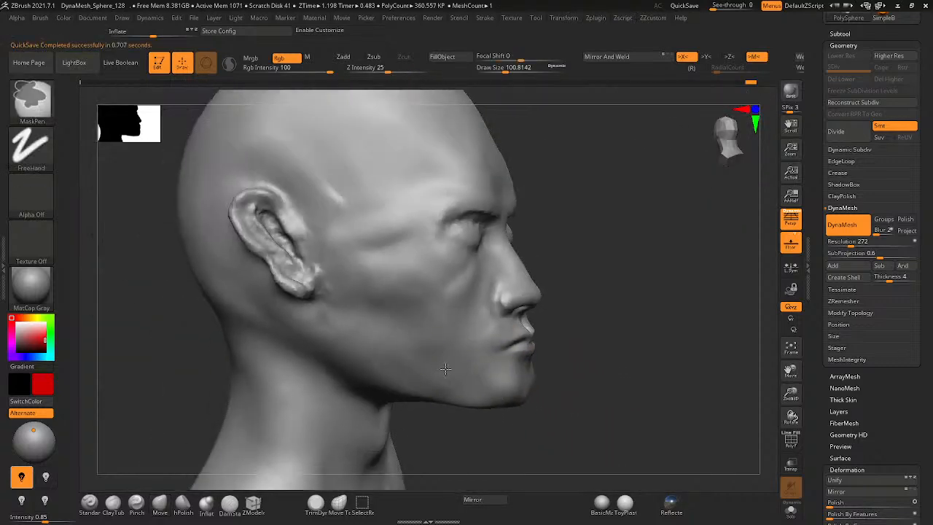
right_click_drag(539, 369, 426, 367)
mouse_move(426, 367)
right_mouse_down()
mouse_move(526, 370)
mouse_move(408, 360)
mouse_move(625, 369)
mouse_move(612, 307)
mouse_move(568, 346)
mouse_move(500, 370)
mouse_move(423, 353)
mouse_move(510, 344)
right_mouse_up()
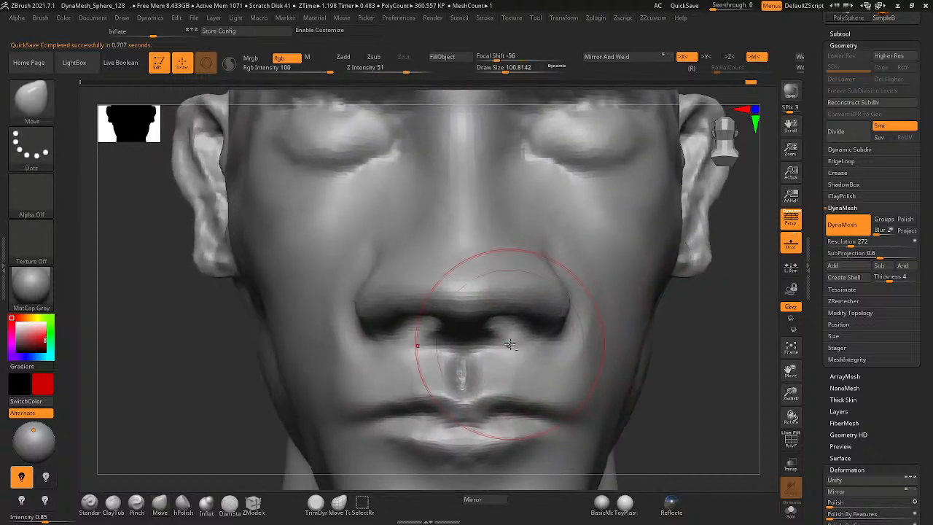
mouse_move(459, 361)
right_mouse_down()
mouse_move(452, 339)
mouse_move(503, 343)
right_mouse_up()
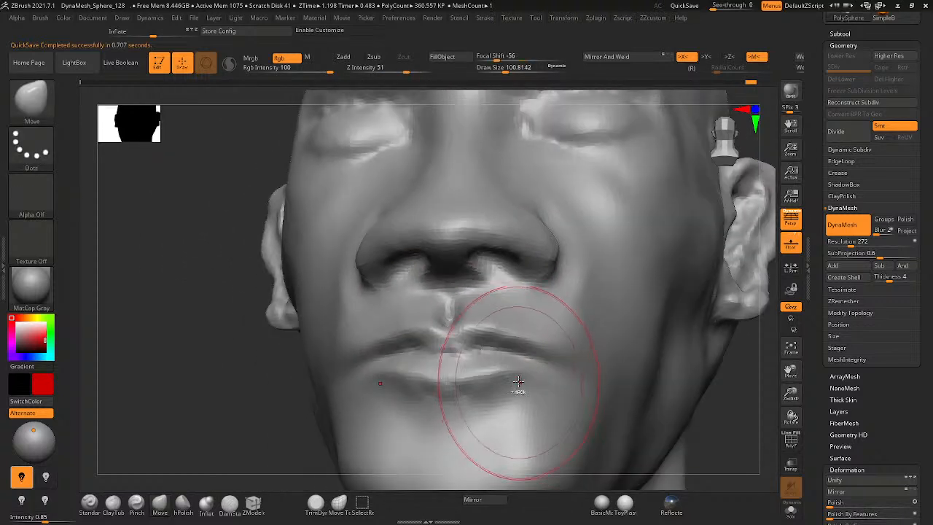
- Carve a crease at the mouth corners with the Standard brush at a draw size of about 23
right_click_drag(518, 381, 583, 360, "ctrl")
key("space")
left_click_drag(601, 366, 593, 355)
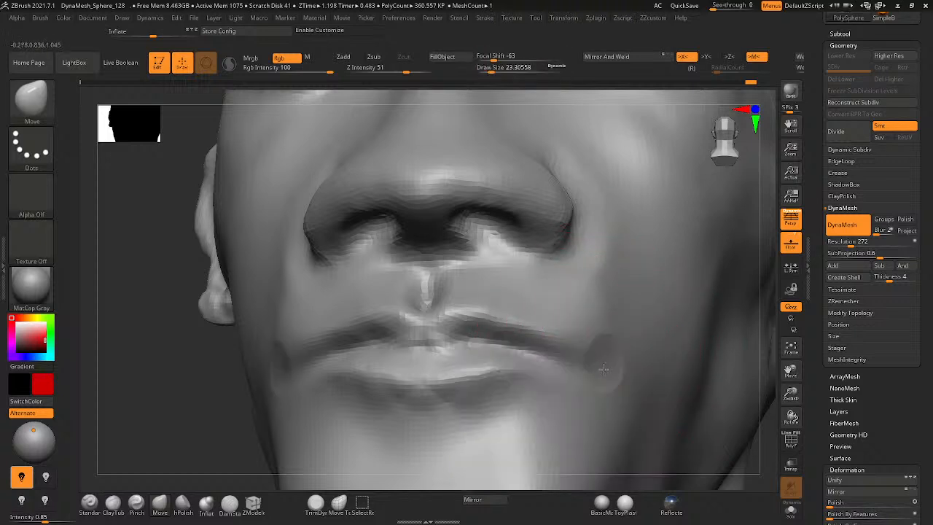
left_click(88, 506)
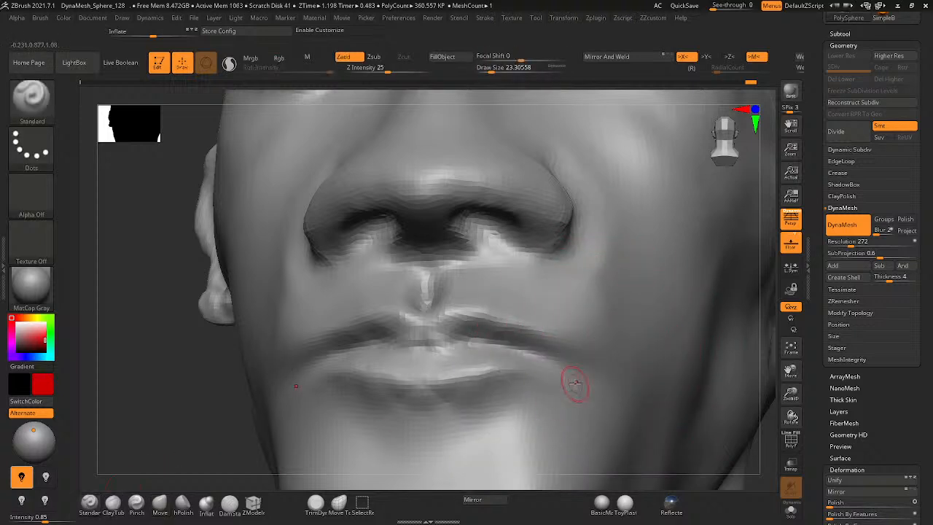
left_click_drag(605, 374, 594, 385)
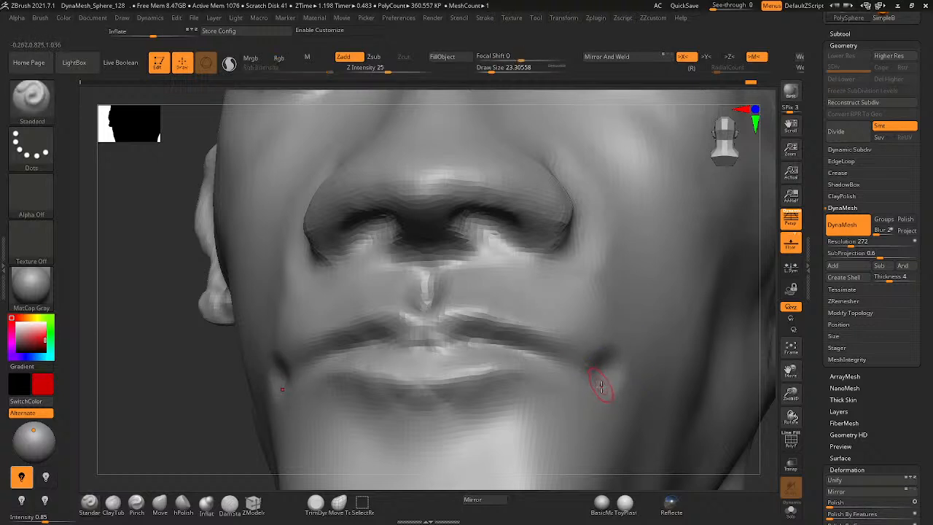
- Try a raised stroke on the cheek above the mouth corner with the Standard brush and undo it
right_click_drag(610, 343, 601, 307)
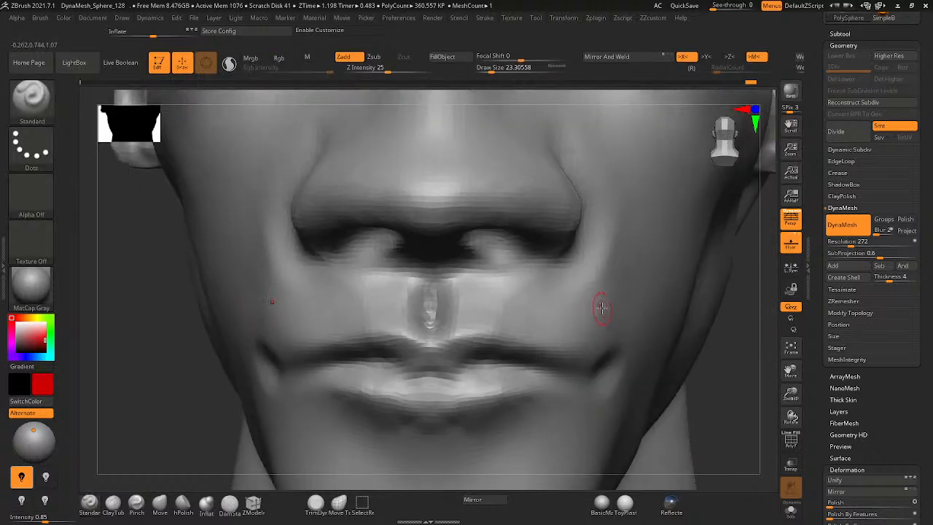
left_click_drag(606, 298, 615, 334)
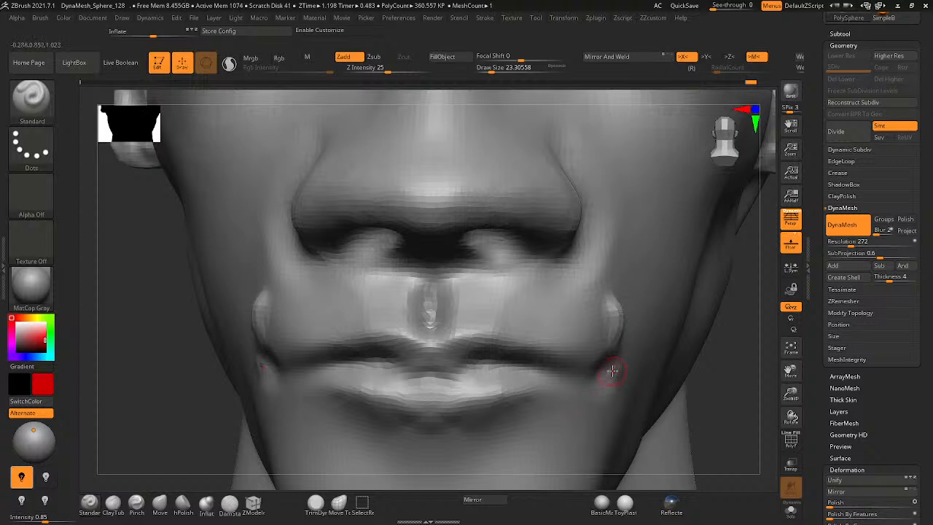
key("ctrl+z")
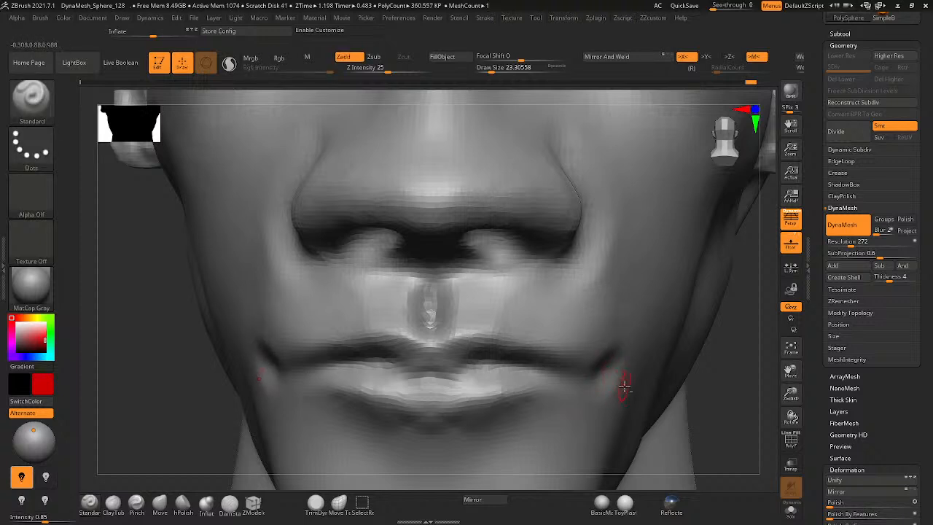
right_click_drag(623, 386, 589, 350, "alt")
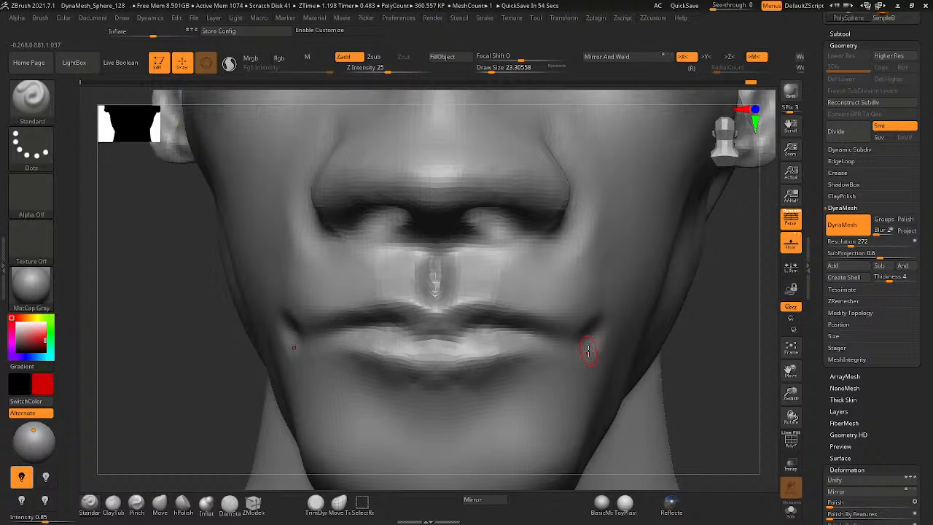
- Try a stroke below the mouth corner with the Standard brush, and undo it together with the earlier corner crease
right_click_drag(545, 260, 506, 300, "ctrl")
mouse_move(662, 223)
right_mouse_down("ctrl")
mouse_move(539, 291)
mouse_move(483, 338)
mouse_move(462, 383)
mouse_move(514, 339)
right_mouse_up("ctrl")
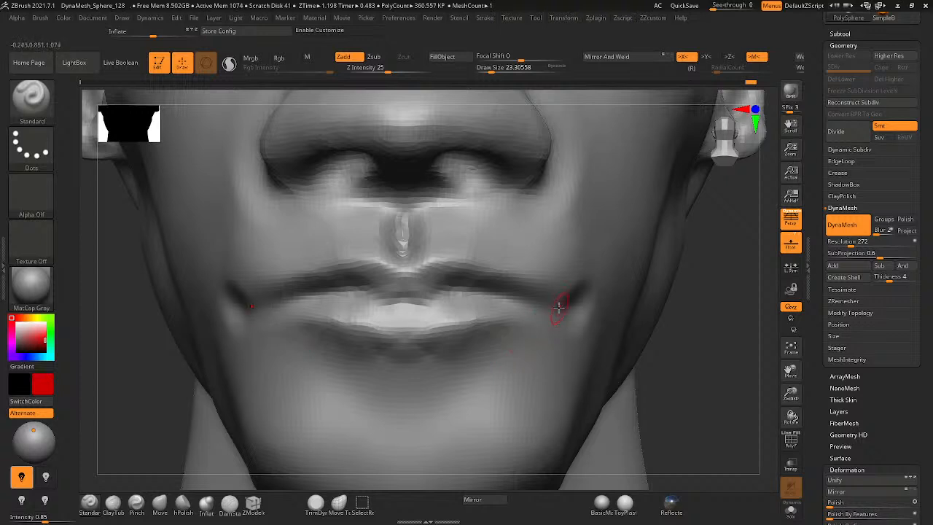
left_click_drag(559, 311, 568, 374)
key("ctrl+z")
key("ctrl+z")
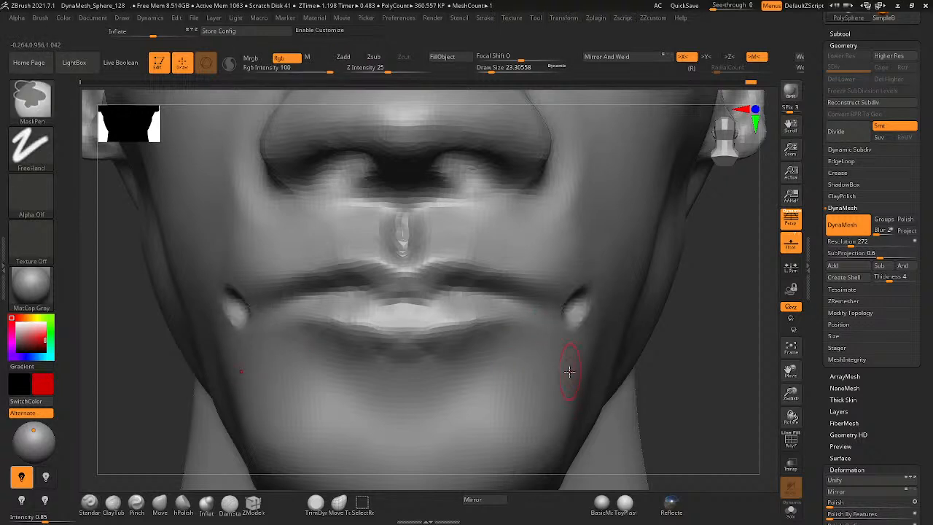
key("ctrl+z")
right_click_drag(562, 323, 558, 322)
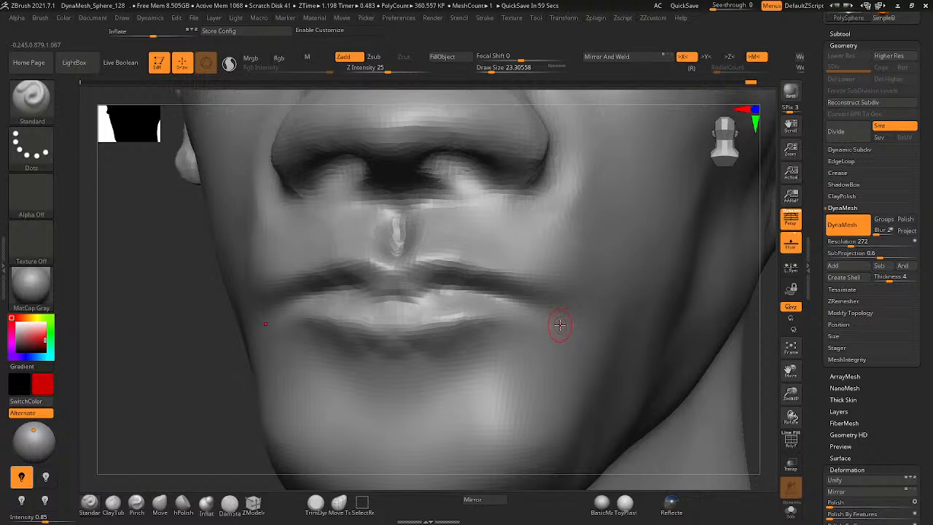
- Narrow the nose wings with the Move brush at a draw size of about 101
mouse_move(560, 325)
right_mouse_down("ctrl")
mouse_move(485, 321)
mouse_move(514, 412)
mouse_move(528, 226)
mouse_move(437, 272)
mouse_move(503, 245)
mouse_move(491, 254)
right_mouse_up("ctrl")
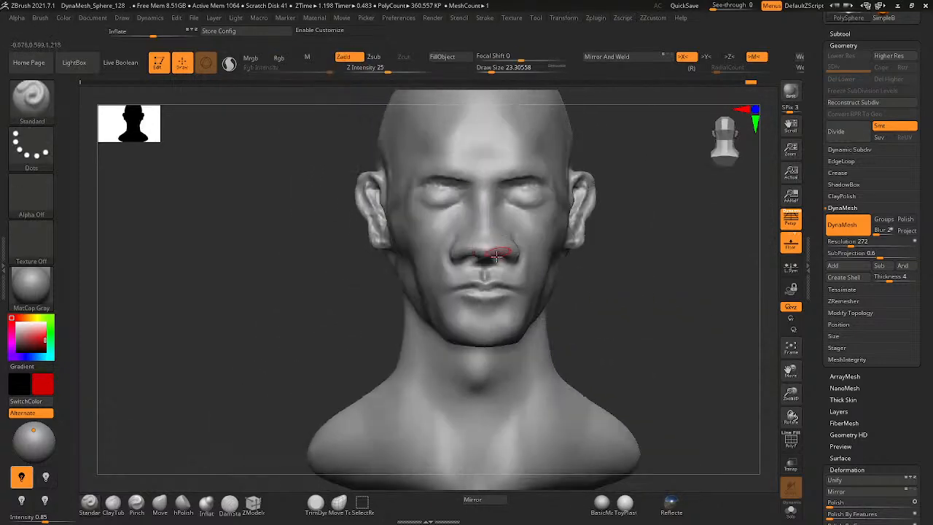
key("space")
key("space")
left_click_drag(446, 265, 461, 265)
mouse_move(462, 266)
right_mouse_down()
mouse_move(490, 257)
mouse_move(484, 271)
mouse_move(538, 241)
right_mouse_up()
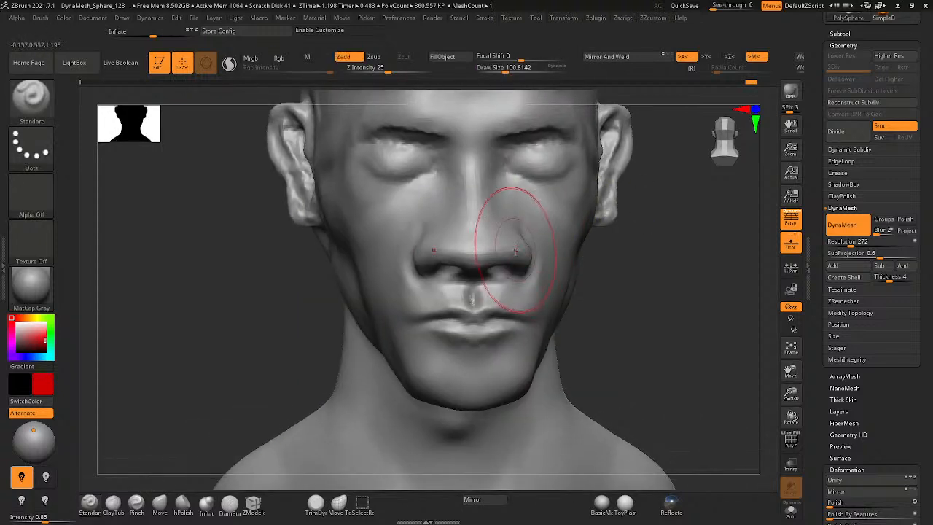
left_click(166, 513)
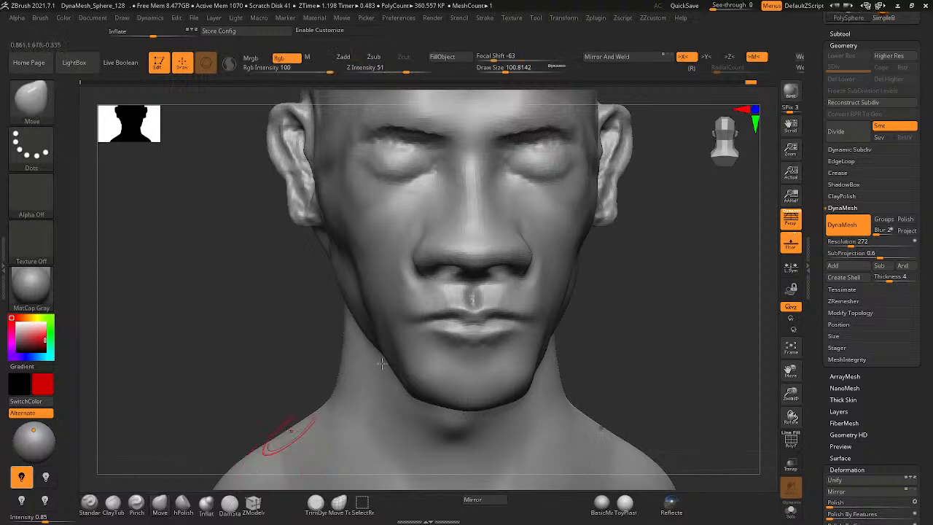
left_click_drag(515, 243, 485, 185)
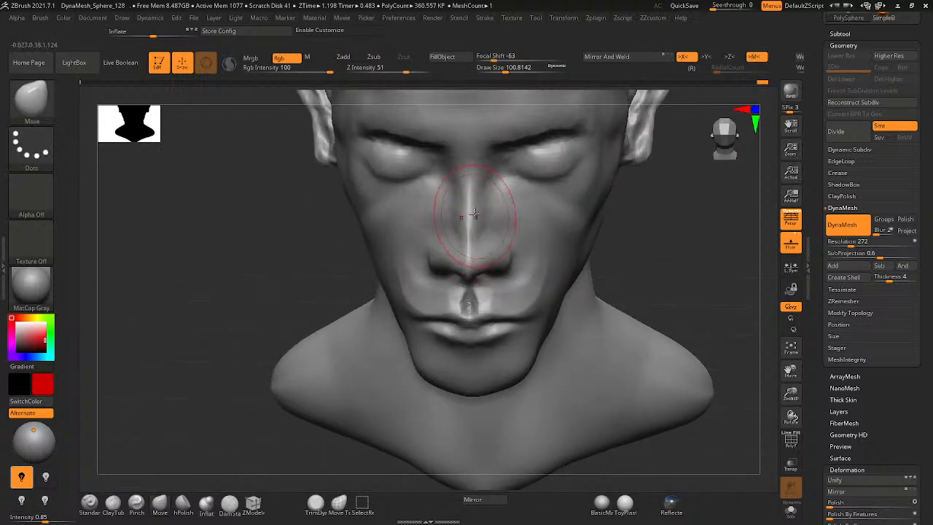
- Smooth the area around the nose and cheeks, and adjust the side of the nose with the Move brush
left_click_drag(474, 214, 503, 273, "shift")
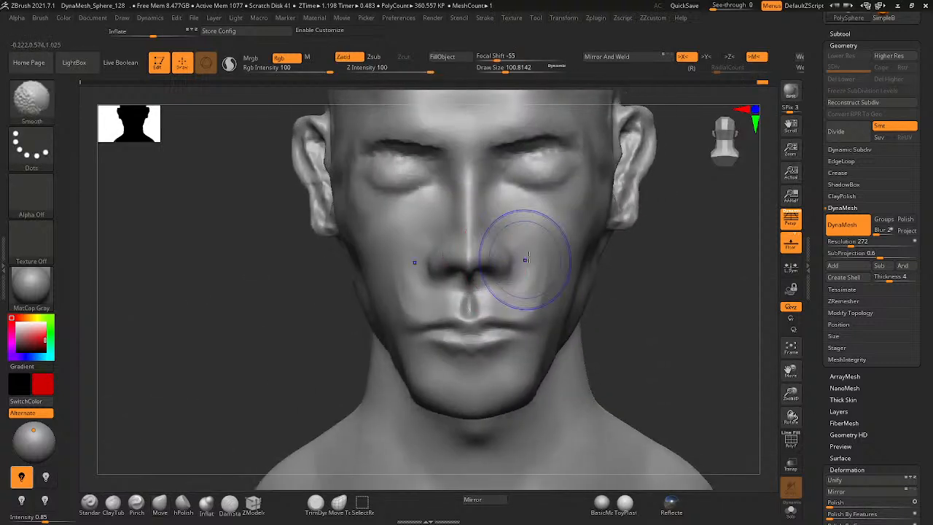
mouse_move(466, 284)
right_mouse_down()
mouse_move(525, 283)
mouse_move(493, 270)
mouse_move(510, 260)
right_mouse_up()
mouse_move(483, 253)
left_mouse_down()
mouse_move(483, 230)
mouse_move(486, 252)
mouse_move(474, 259)
left_mouse_up()
- Inspect the whole bust from the front and in profile, and quit the program
mouse_move(442, 267)
right_mouse_down()
mouse_move(426, 288)
mouse_move(401, 272)
mouse_move(419, 281)
mouse_move(389, 327)
mouse_move(398, 303)
right_mouse_up()
right_click_drag(472, 288, 324, 315, "ctrl")
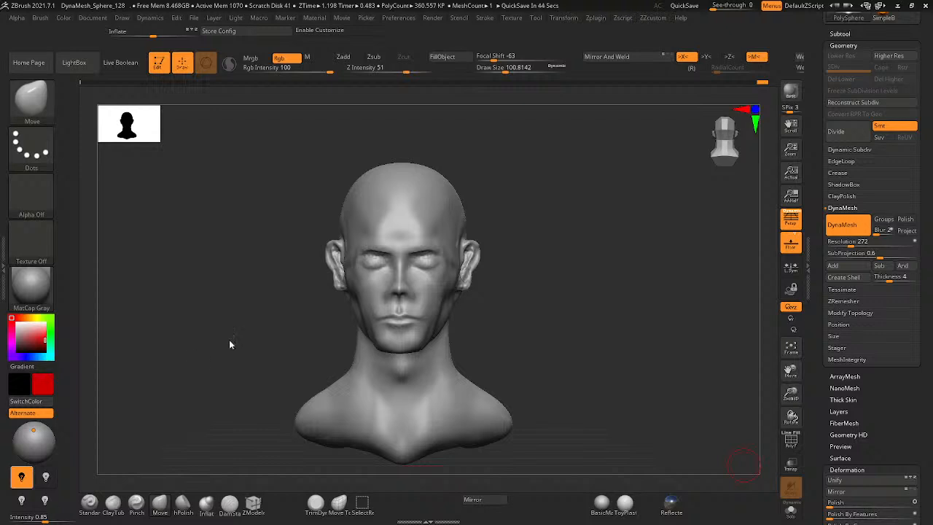
mouse_move(304, 299)
left_mouse_down()
mouse_move(258, 304)
mouse_move(350, 299)
left_mouse_up()
mouse_move(358, 323)
right_mouse_down("ctrl")
mouse_move(575, 262)
mouse_move(537, 277)
mouse_move(375, 273)
mouse_move(170, 305)
mouse_move(354, 304)
mouse_move(219, 328)
right_mouse_up("ctrl")
right_click_drag(277, 323, 273, 256, "ctrl")
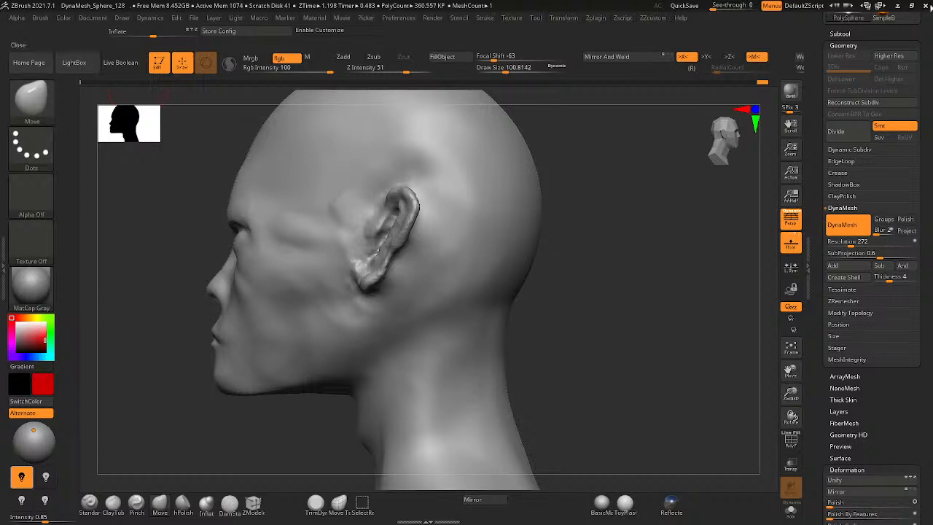
left_click(926, 5)
left_click(474, 293)
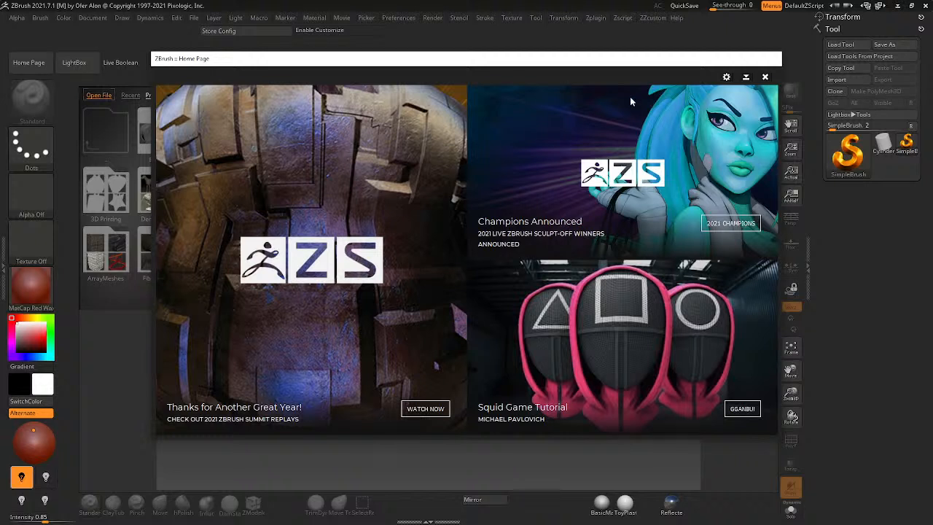
- Dismiss the home page, open the DemoHead.ZPR sample project and view the head from the front
left_click(765, 77)
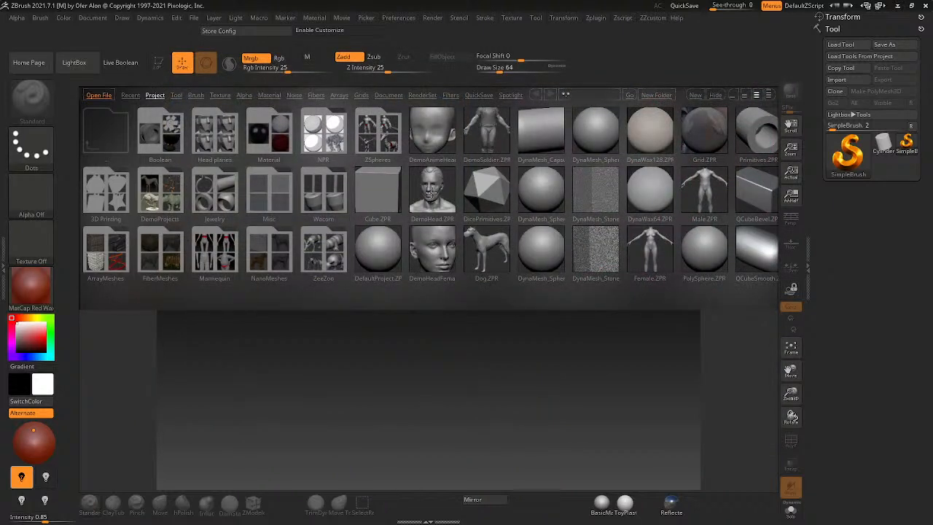
left_click(430, 191)
double_click(431, 192)
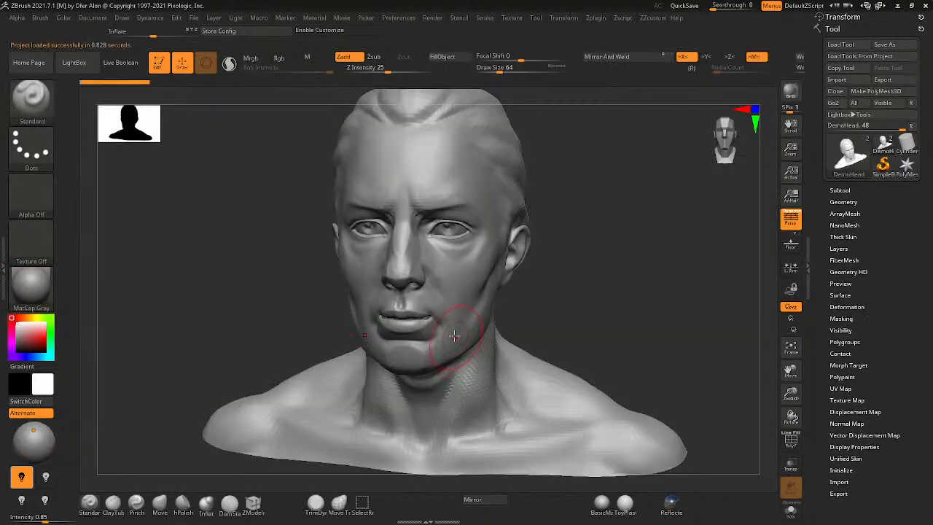
mouse_move(456, 339)
right_mouse_down()
mouse_move(309, 298)
mouse_move(444, 298)
mouse_move(497, 279)
mouse_move(219, 297)
right_mouse_up()
right_click_drag(318, 293, 430, 281)
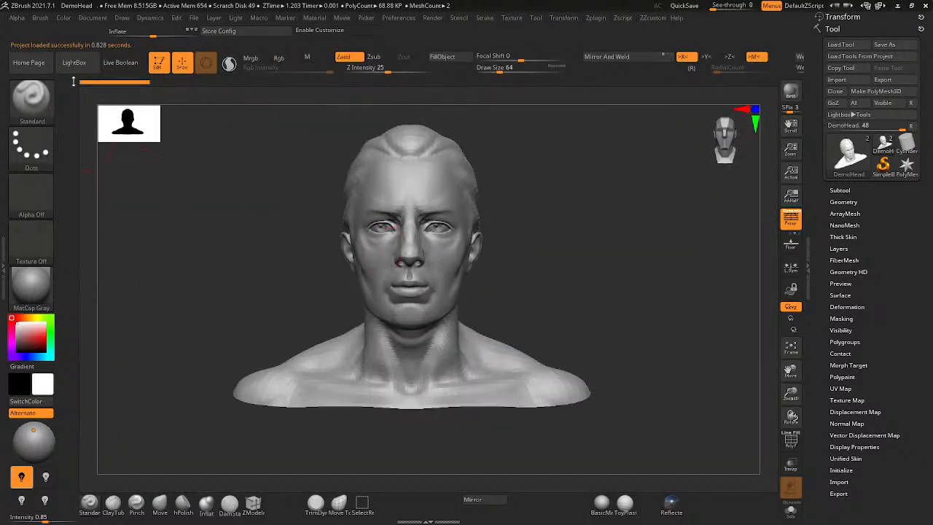
- Open the DynaMesh_Sphere_128.ZPR project, discarding the changes to the demo head
left_click(74, 62)
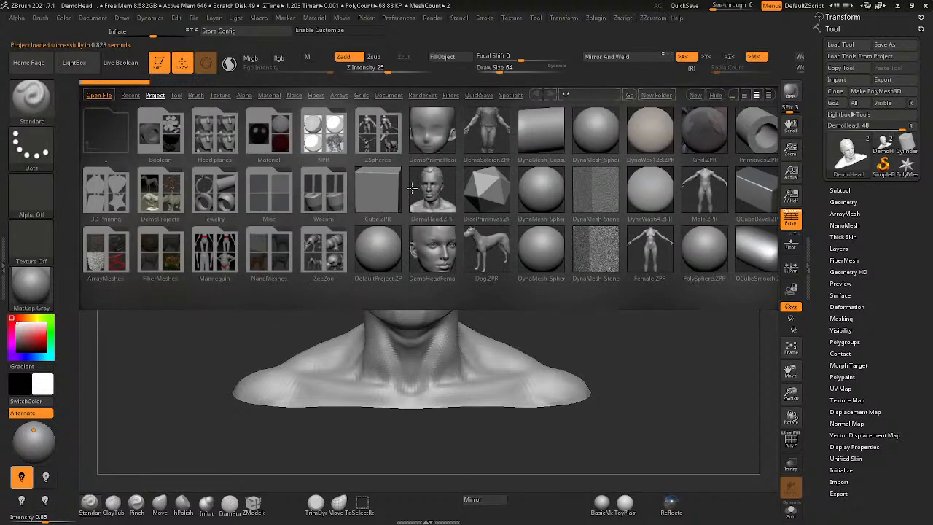
double_click(535, 192)
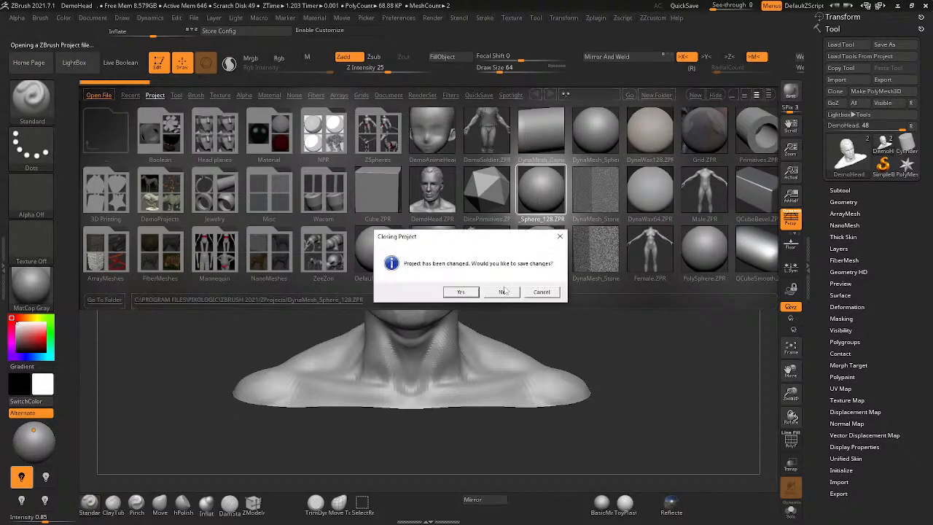
left_click(504, 292)
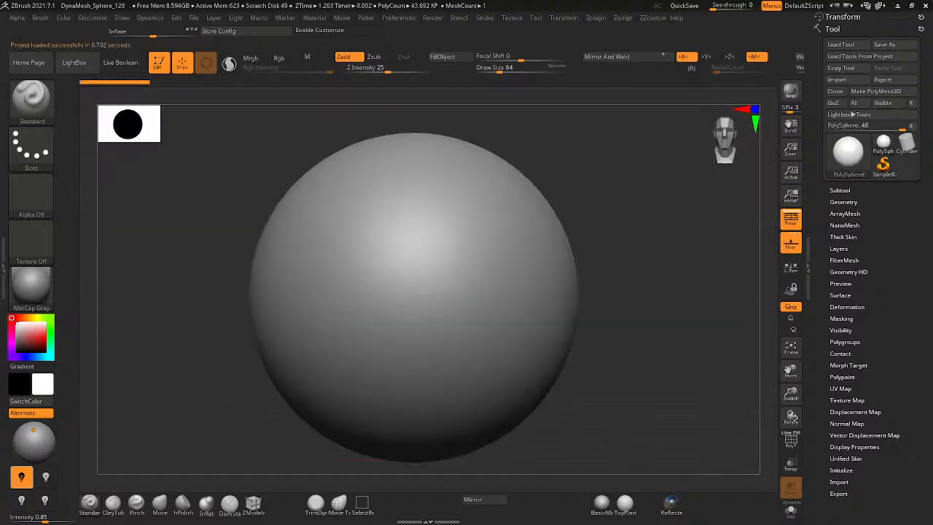
right_click_drag(470, 293, 425, 300, "ctrl")
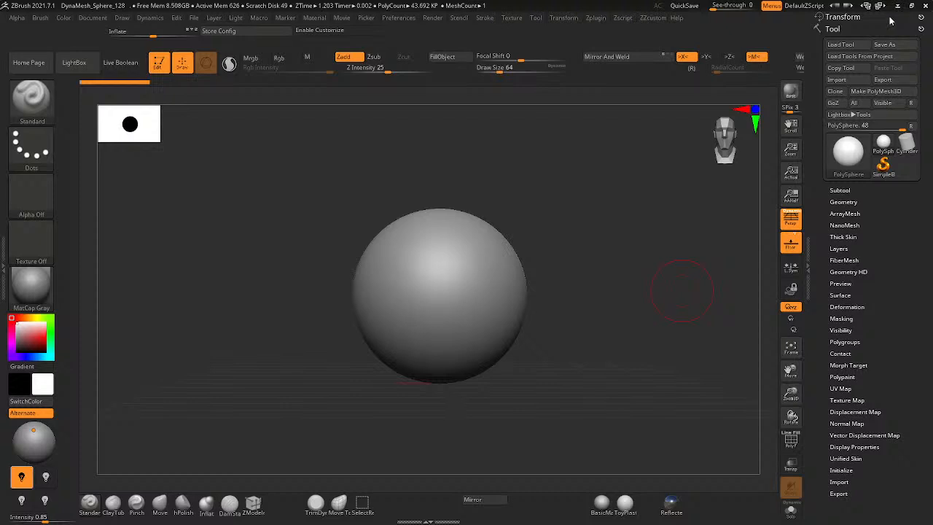
right_click_drag(531, 262, 547, 236)
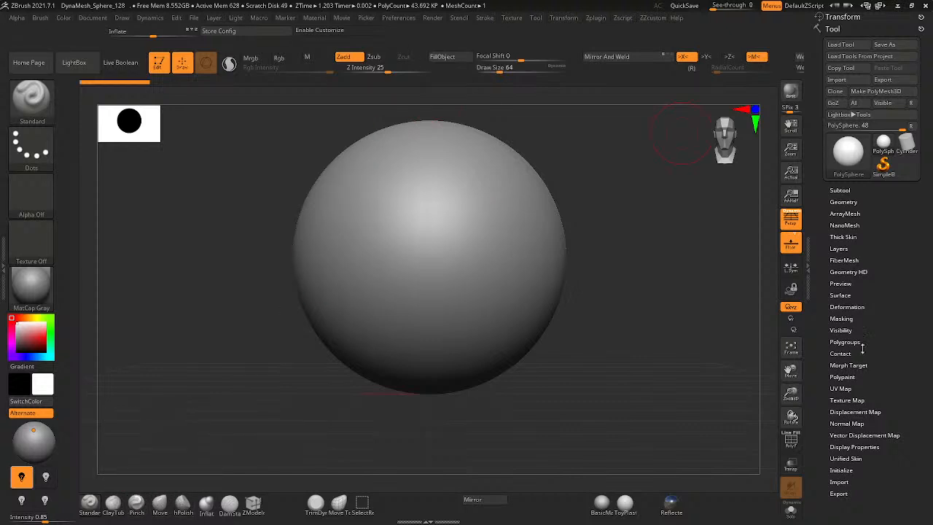
- Look at the option for loading a hotkeys file in the preferences and close its file dialog without loading anything
left_click(459, 20)
mouse_move(414, 23)
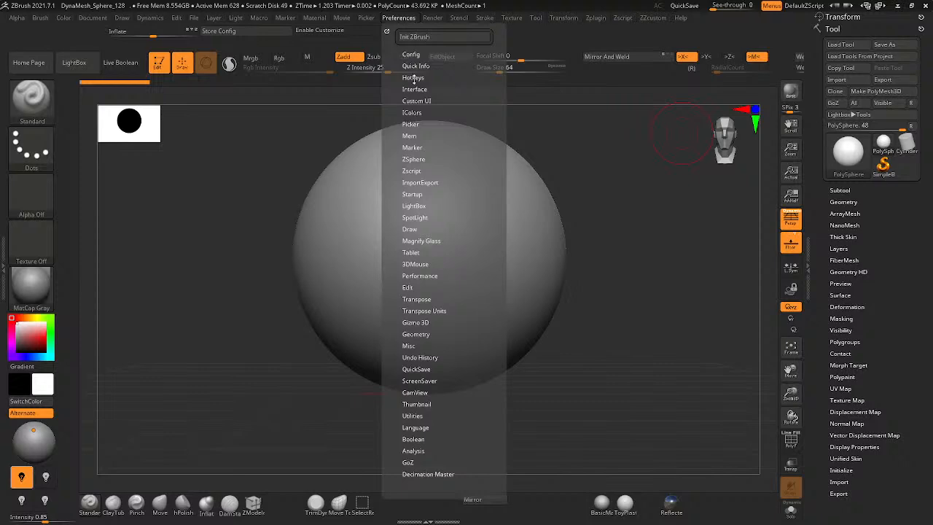
mouse_move(518, 27)
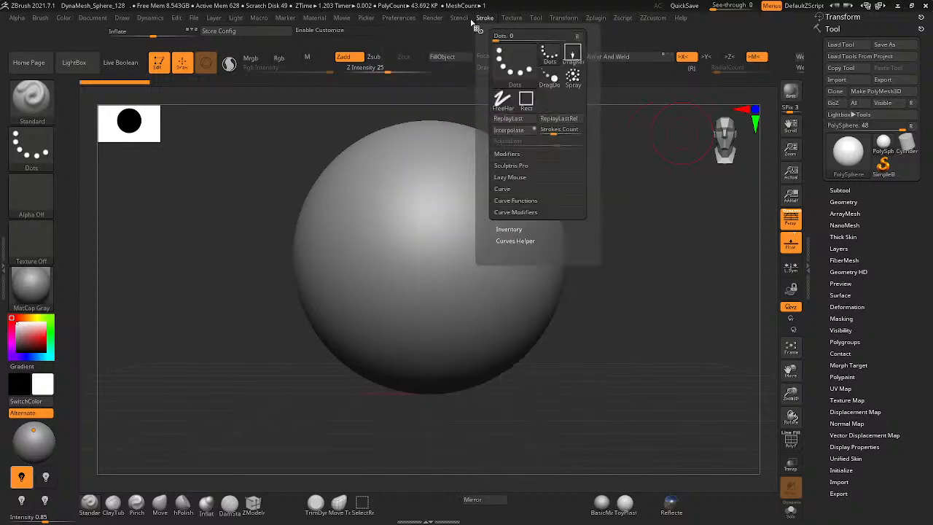
mouse_move(486, 18)
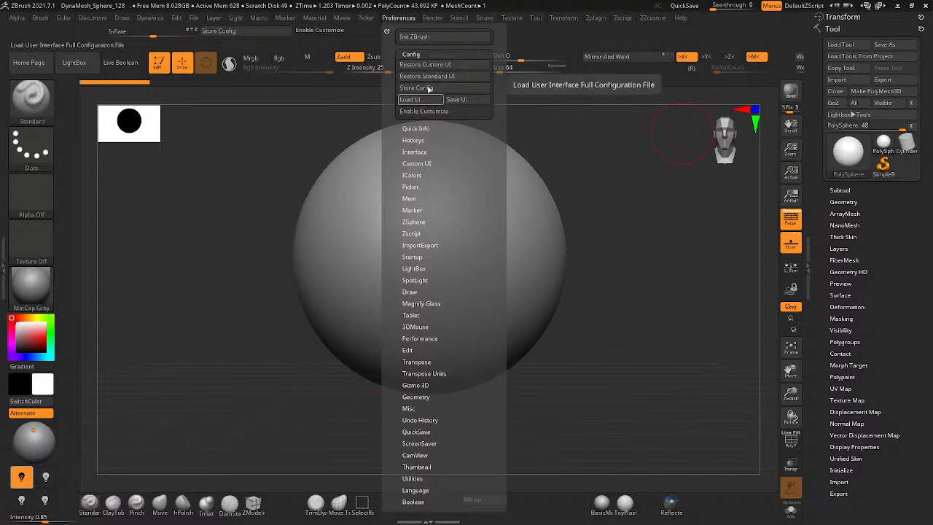
left_click(416, 140)
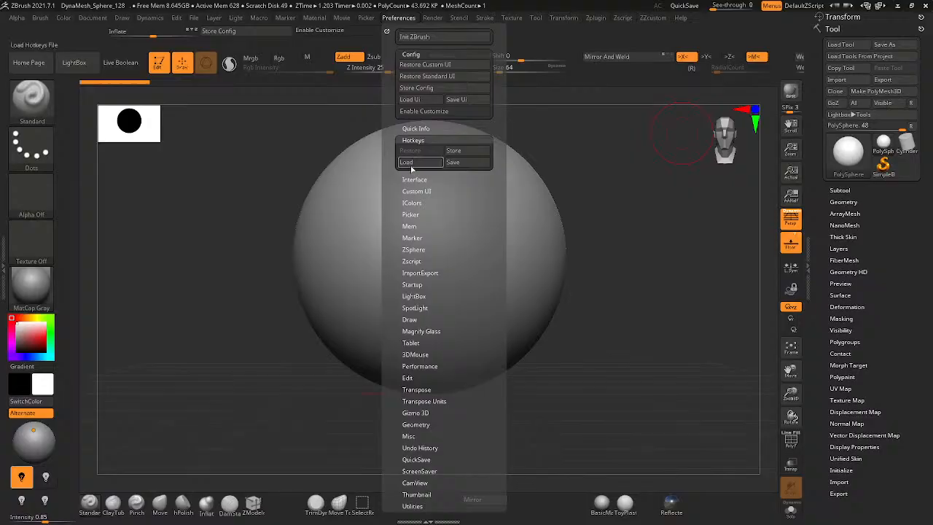
left_click(407, 162)
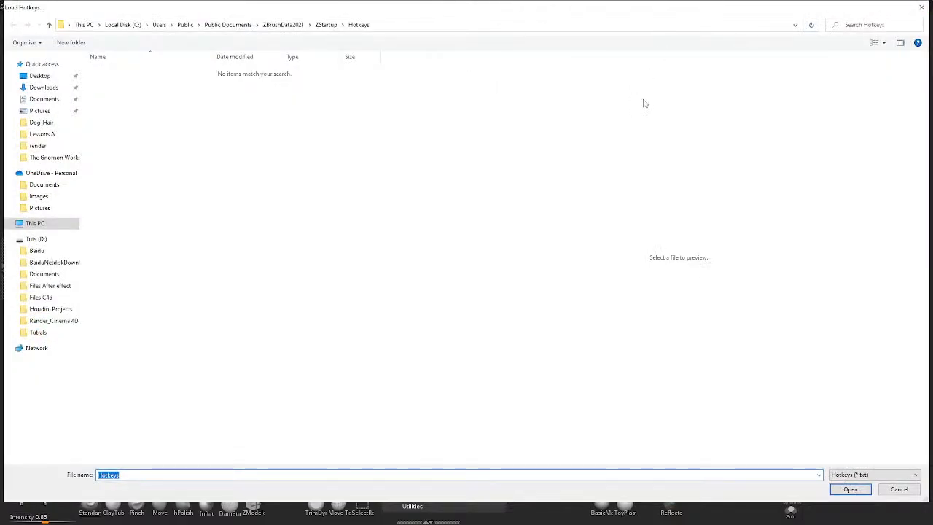
left_click(921, 7)
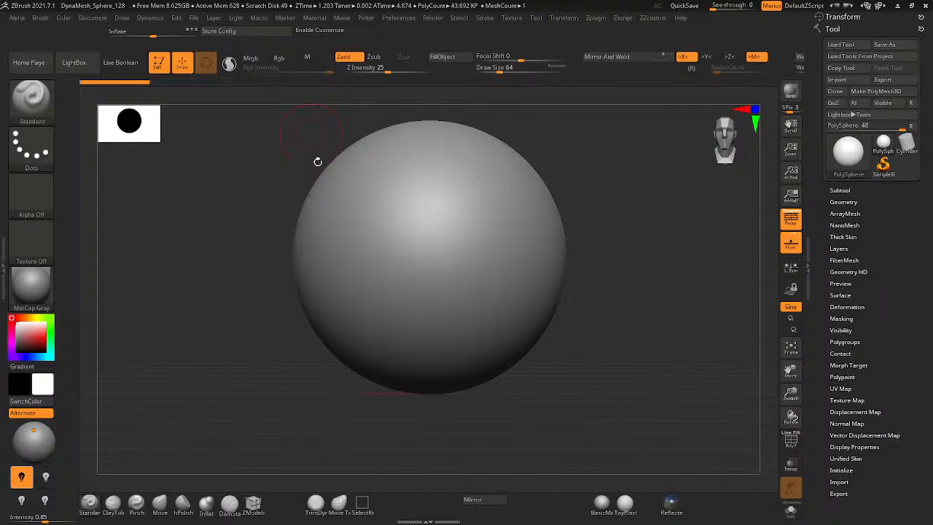
left_click(445, 18)
mouse_move(546, 20)
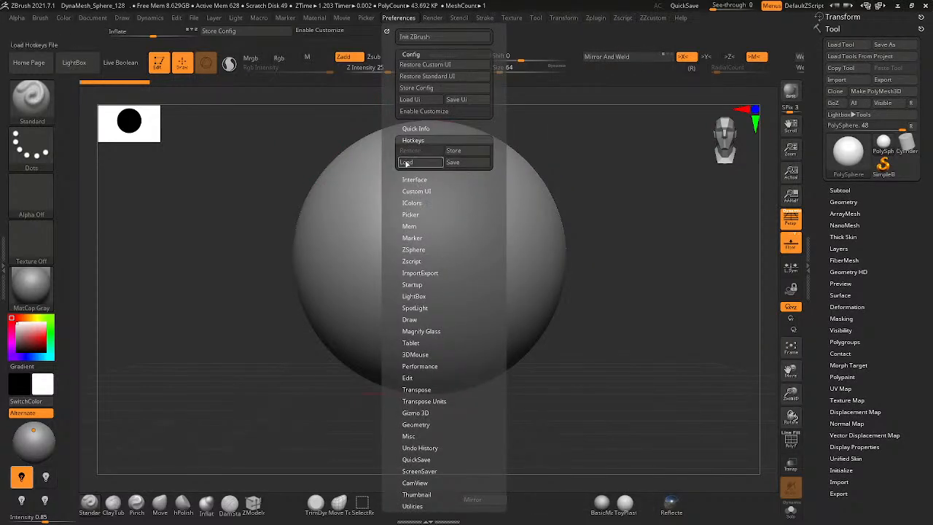
left_click(406, 161)
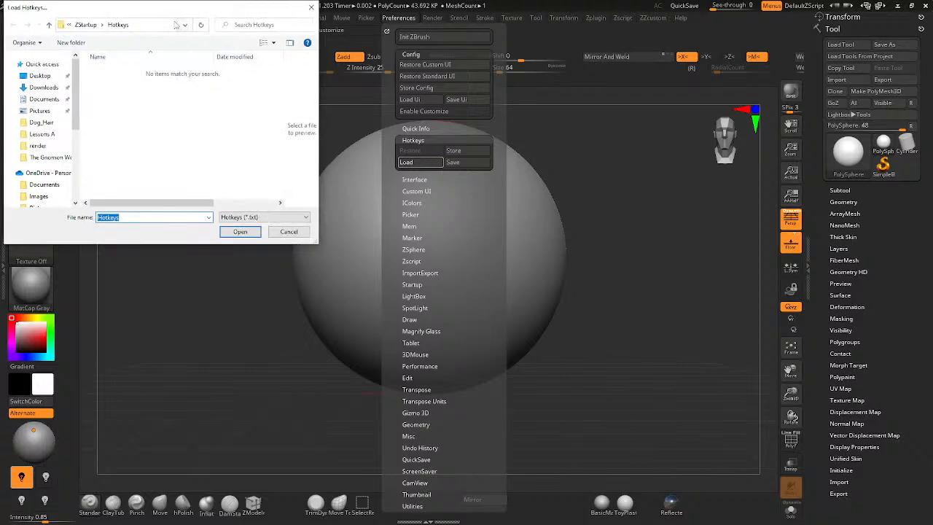
left_click(308, 5)
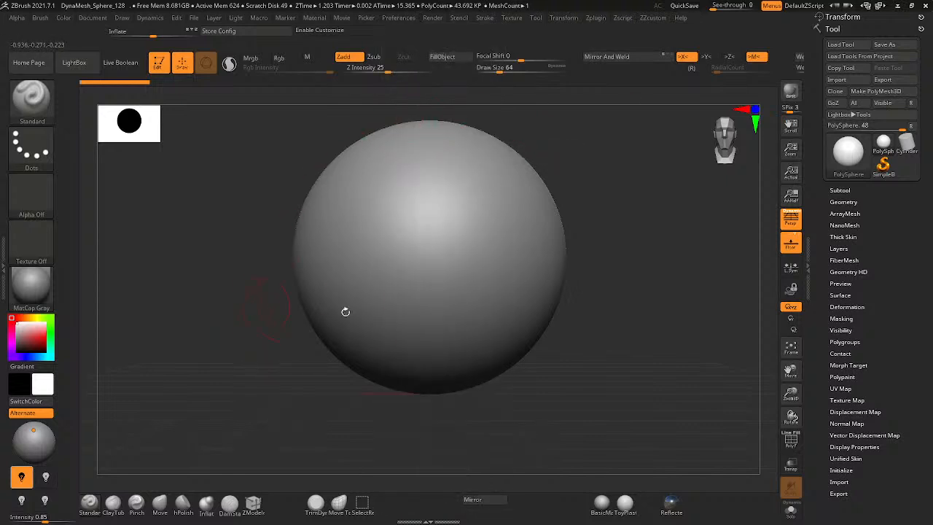
- Switch to the ClayTubes brush and on to the Move brush
key("b")
key("c")
key("t")
key("b")
key("m")
key("v")
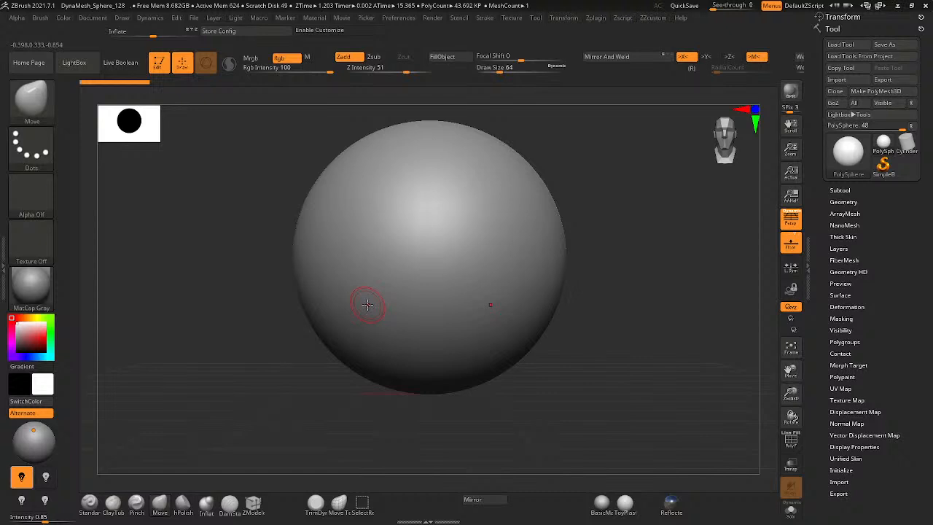
- Cycle through the Standard and Pinch brushes and return to the Move brush
key("b")
key("s")
key("t")
key("b")
key("p")
key("i")
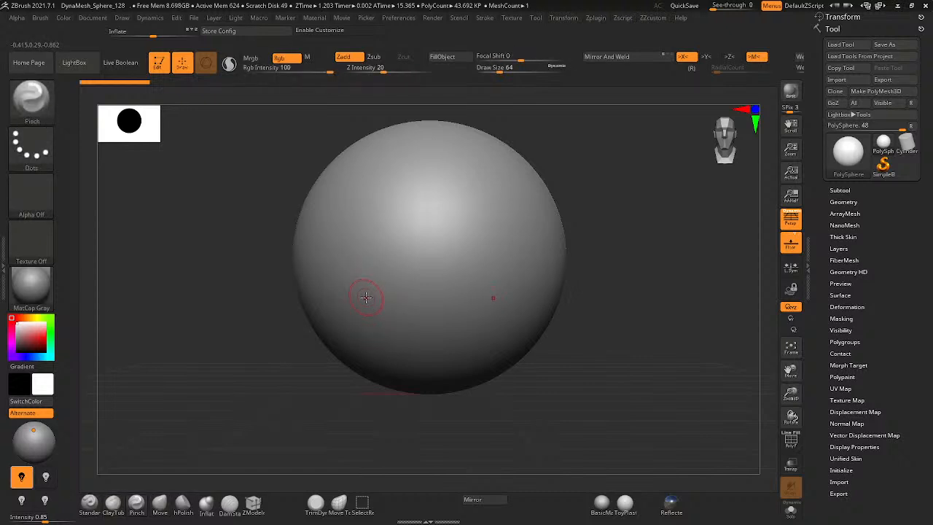
key("b")
key("m")
key("v")
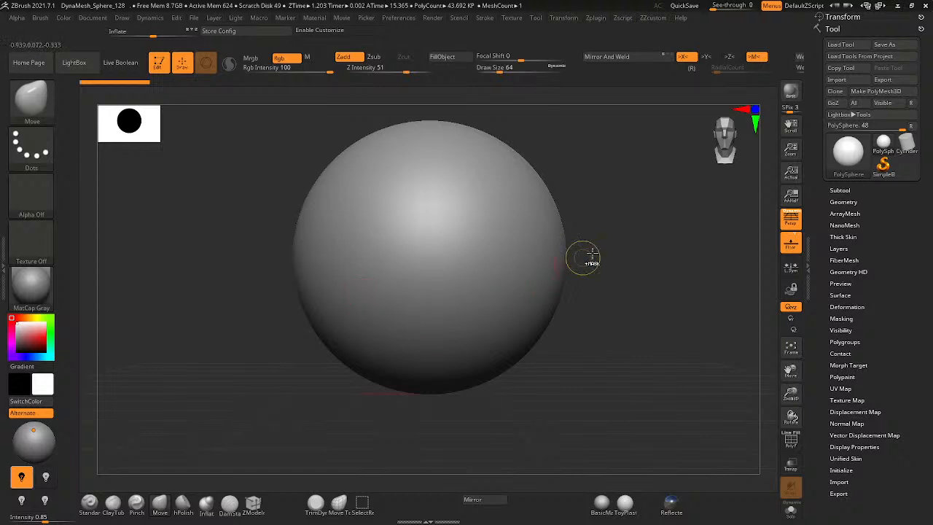
- Select the ClayTubes brush again and switch back to the Move brush
mouse_move(591, 259)
right_mouse_down("ctrl")
mouse_move(531, 270)
mouse_move(633, 248)
mouse_move(553, 259)
mouse_move(593, 269)
mouse_move(536, 271)
right_mouse_up("ctrl")
key("b")
key("c")
key("t")
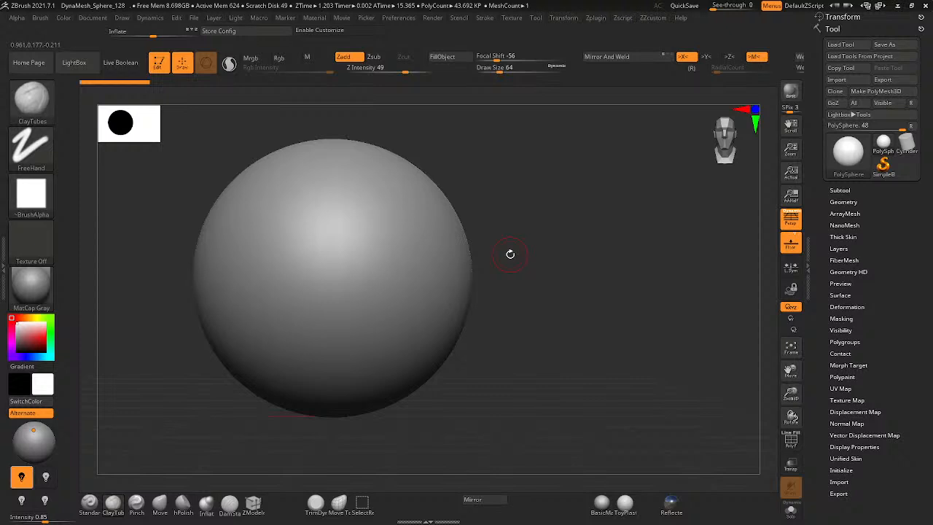
key("b")
key("m")
key("v")
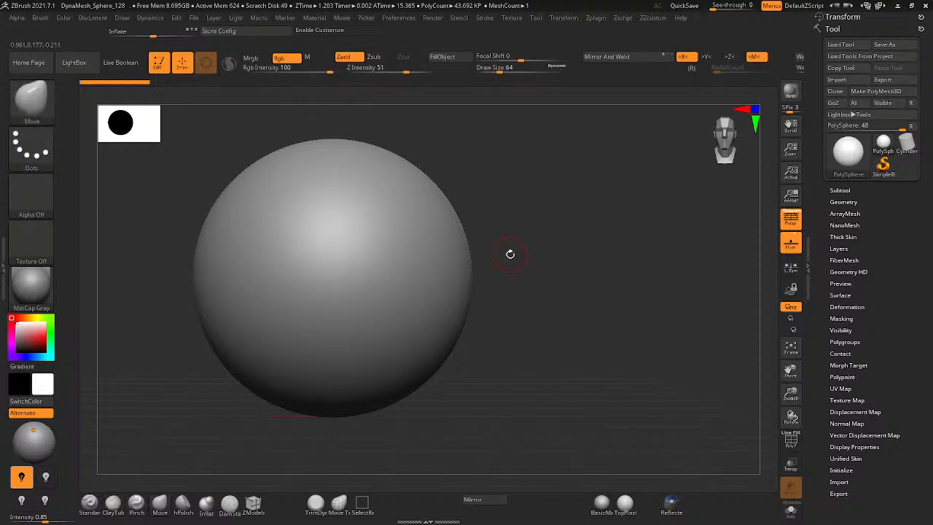
- Switch to the hPolish brush and on to the Pinch brush
key("b")
key("h")
key("p")
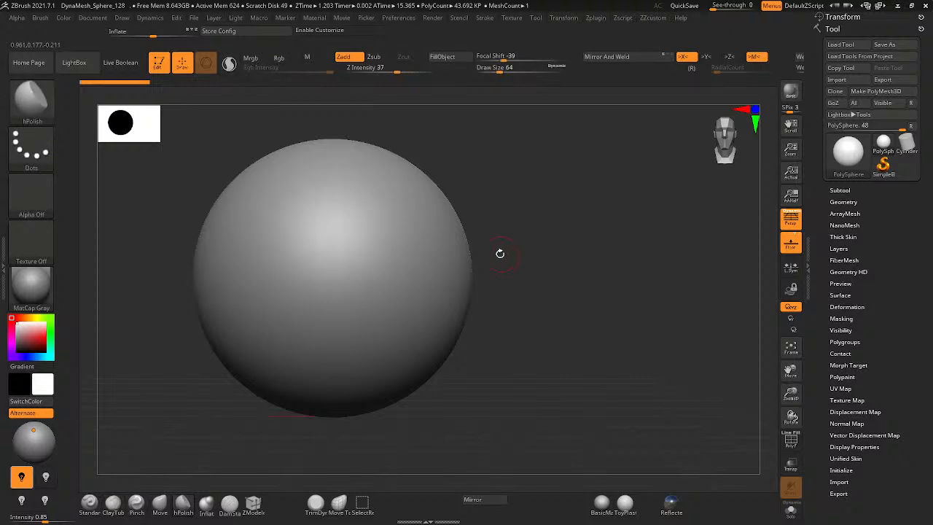
key("b")
key("p")
key("i")
- Draw a mirrored pair of vertical strokes on the front of the sphere with the ClayTubes brush at draw size 64
right_click_drag(349, 296, 450, 258, "alt")
key("b")
key("s")
key("t")
key("b")
key("c")
key("t")
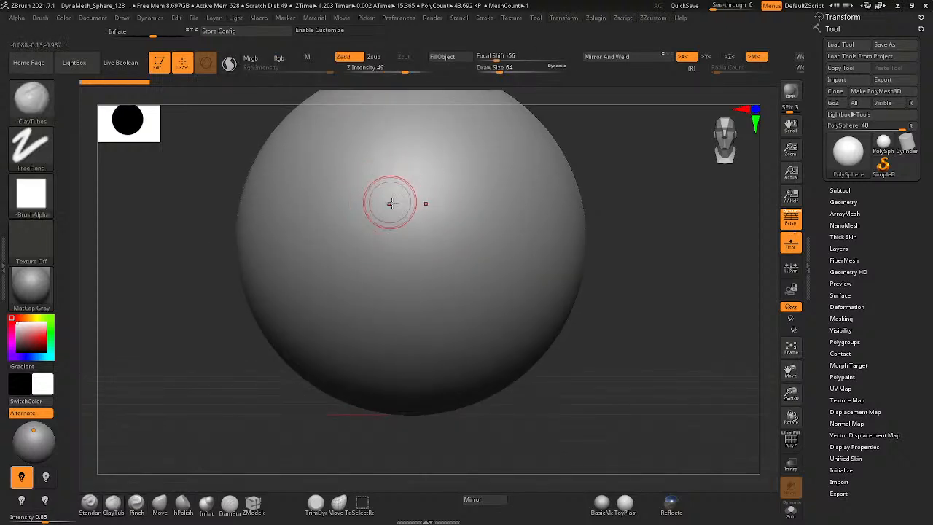
mouse_move(464, 209)
left_mouse_down()
mouse_move(472, 308)
mouse_move(459, 196)
left_mouse_up()
- Build up raised mirrored forms across the lower front of the sphere with the Standard brush at draw size 64
key("b")
key("s")
key("t")
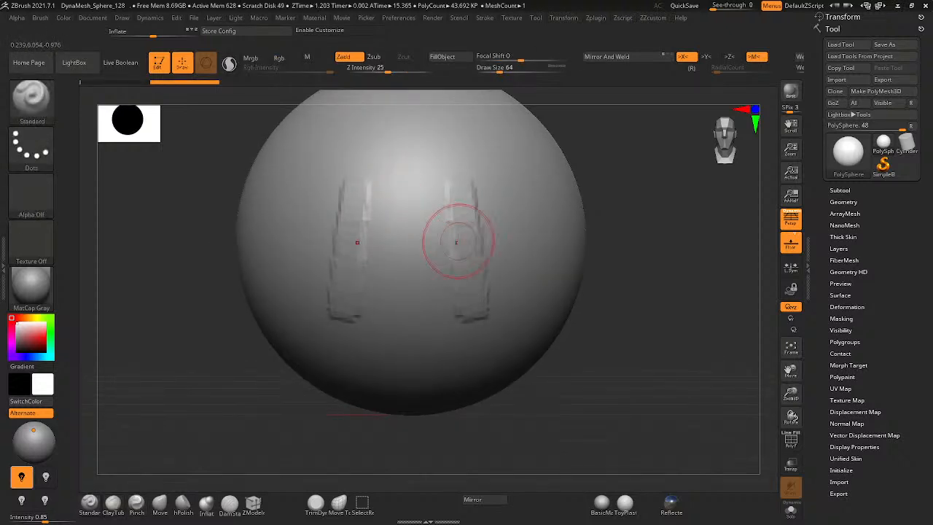
mouse_move(531, 196)
left_mouse_down()
mouse_move(541, 266)
mouse_move(343, 252)
mouse_move(473, 253)
left_mouse_up()
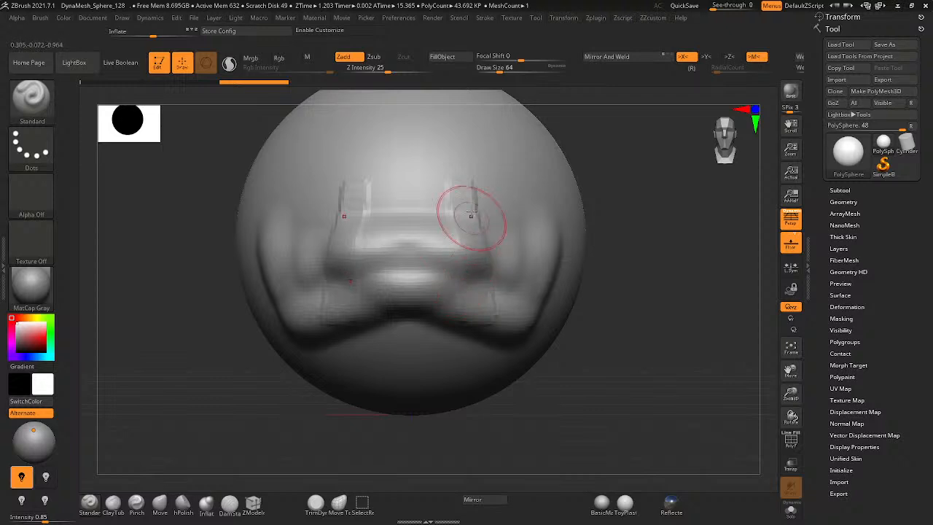
- Smooth the sculpted forms on the sphere and add another raised Standard brush stroke near their lower centre
key("shift")
left_click_drag(363, 203, 261, 263, "shift")
left_click_drag(437, 309, 450, 301)
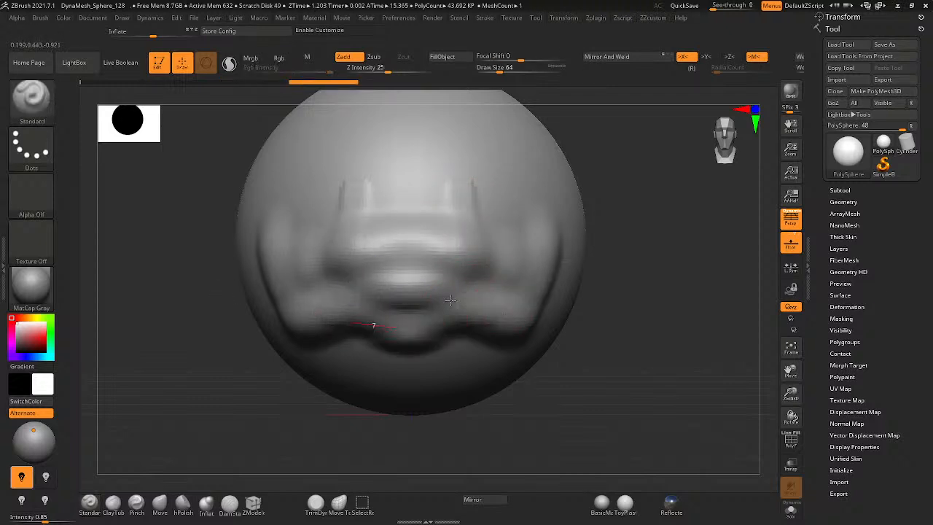
key("ctrl")
key("ctrl")
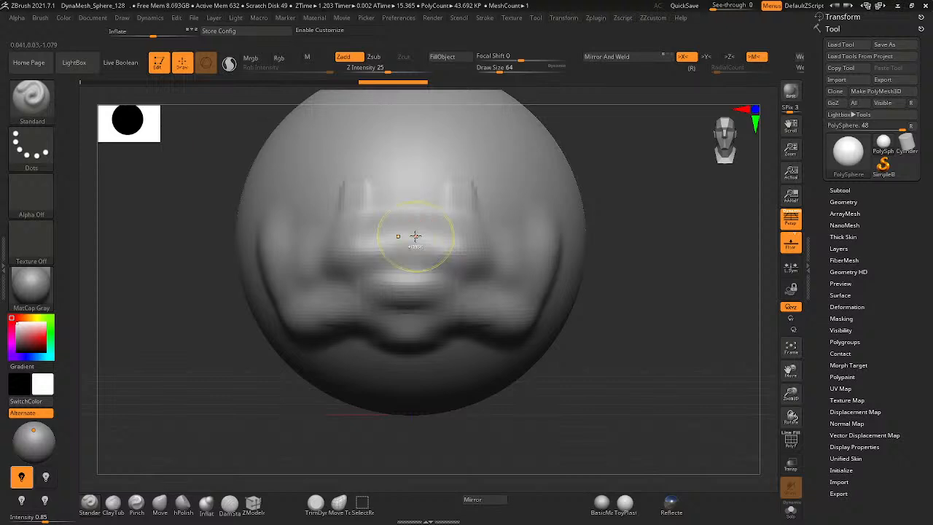
key("ctrl")
key("ctrl")
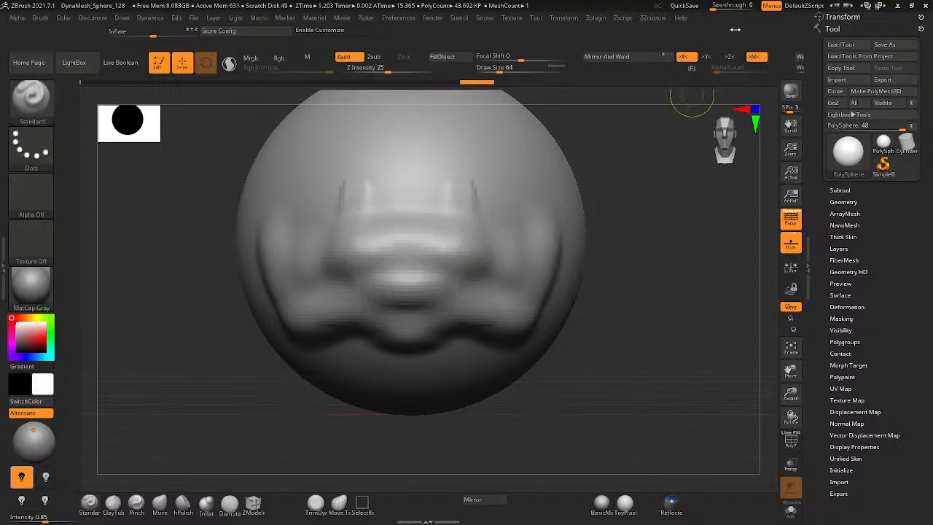
key("ctrl")
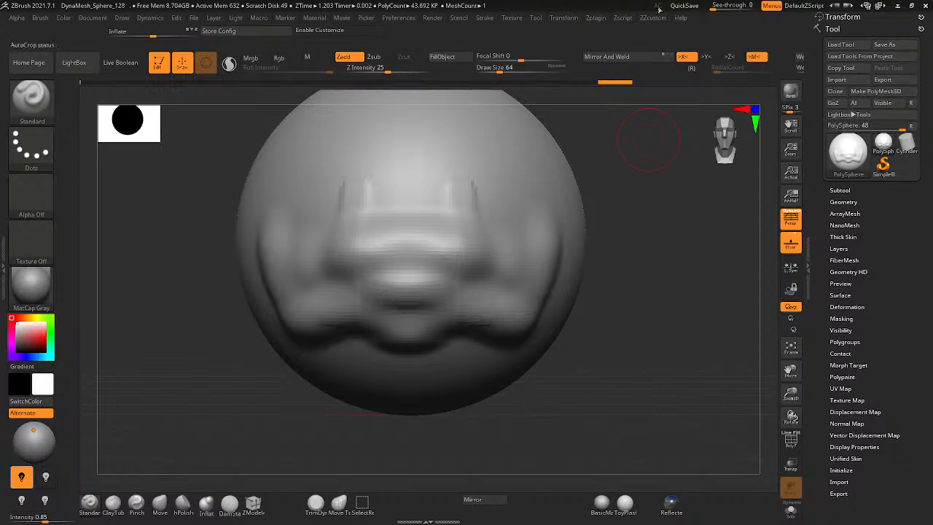
left_click(910, 7)
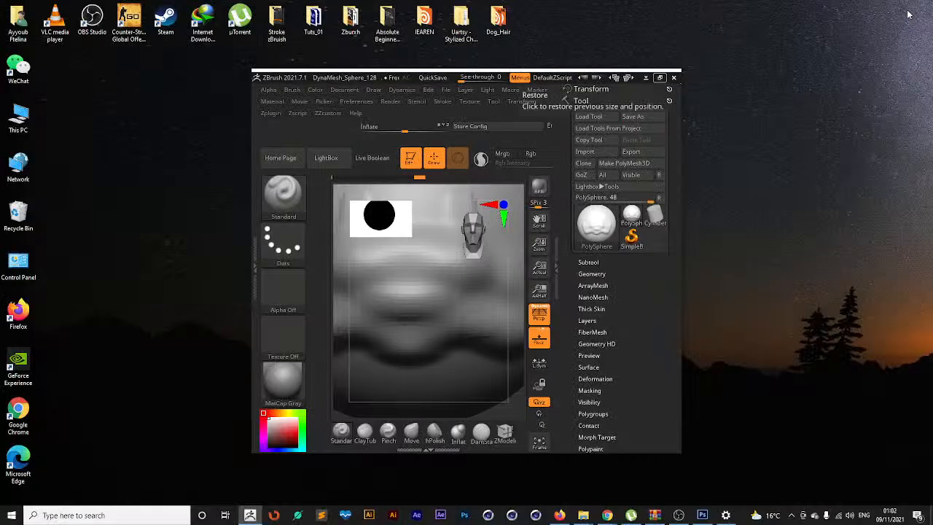
left_click(659, 77)
- Undo the practice strokes until the sphere is plain again
key("ctrl")
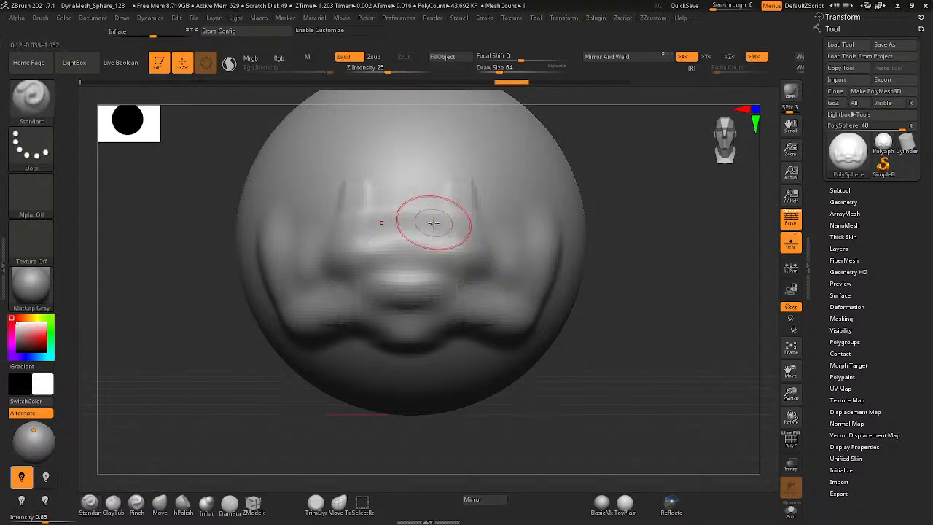
key("ctrl")
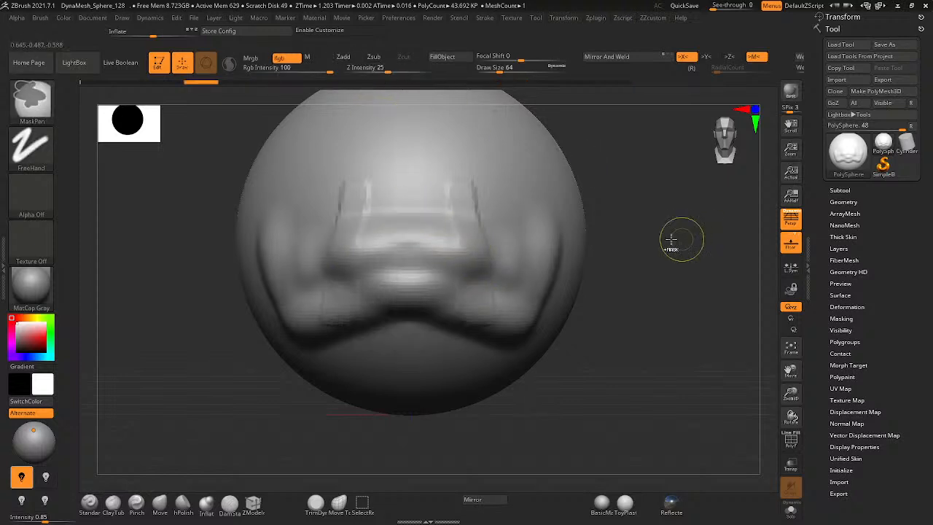
key("ctrl+z")
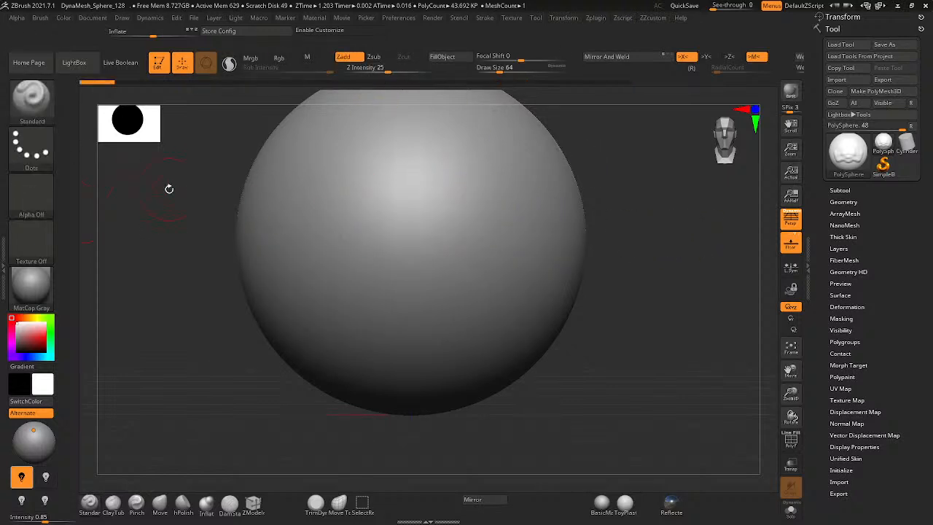
- Switch to the ClayTubes brush and on to the Move brush
key("b")
key("c")
key("t")
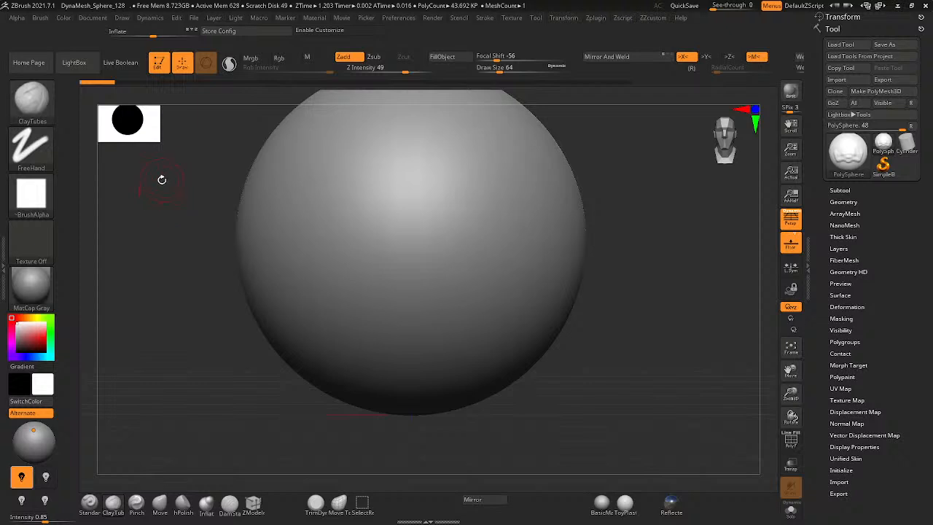
key("shift")
mouse_move(510, 267)
right_mouse_down("ctrl")
mouse_move(445, 280)
mouse_move(499, 269)
mouse_move(556, 240)
right_mouse_up("ctrl")
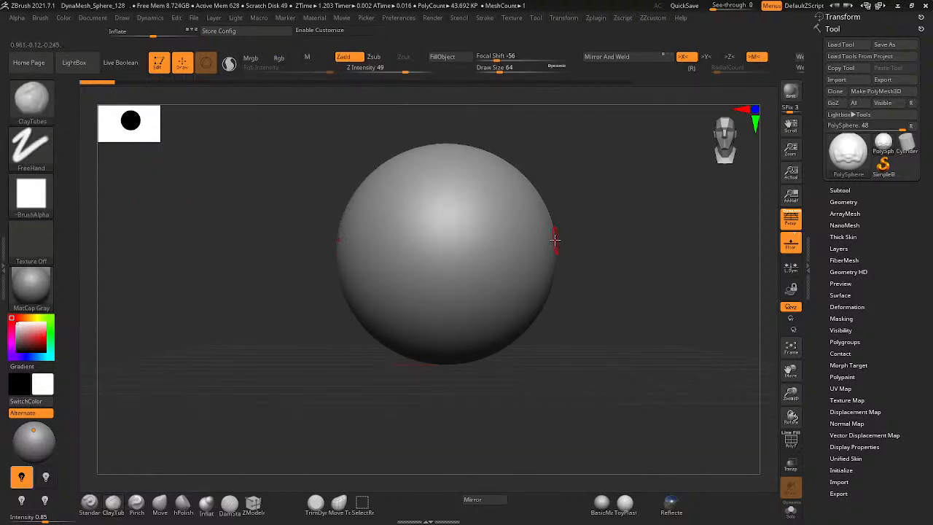
key("shift")
key("b")
key("m")
key("v")
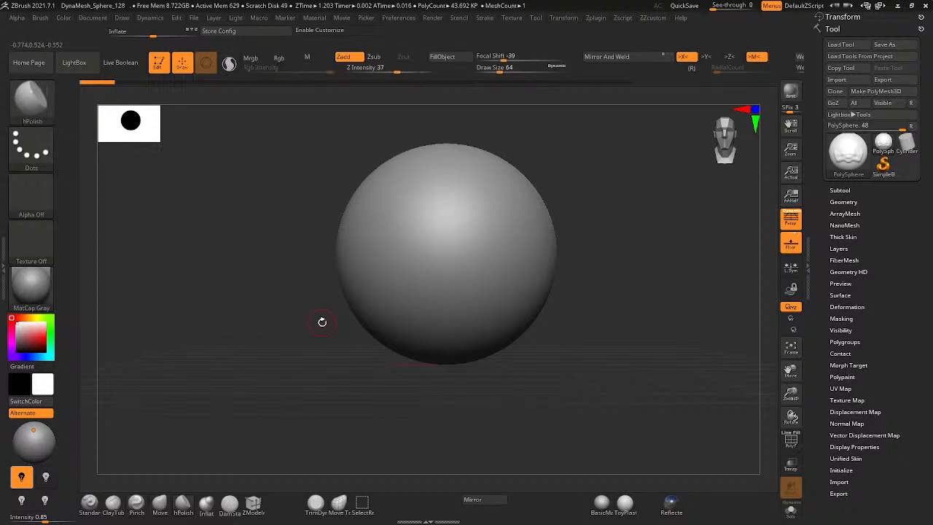
- Try pulling the sphere's lower edge with the Move brush at draw size about 318, and undo the stroke
right_click_drag(457, 361, 400, 338, "alt")
key("space")
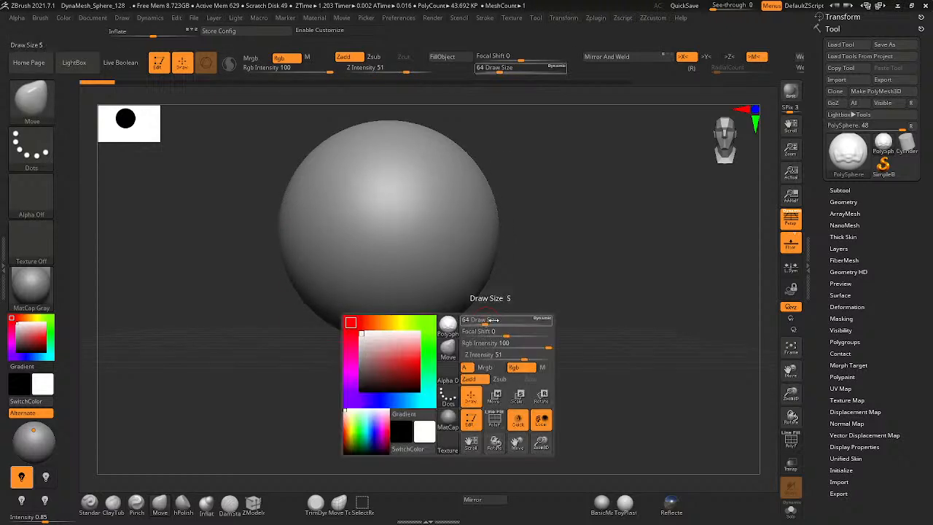
left_click_drag(486, 319, 514, 318)
left_click_drag(442, 296, 439, 318)
key("ctrl+z")
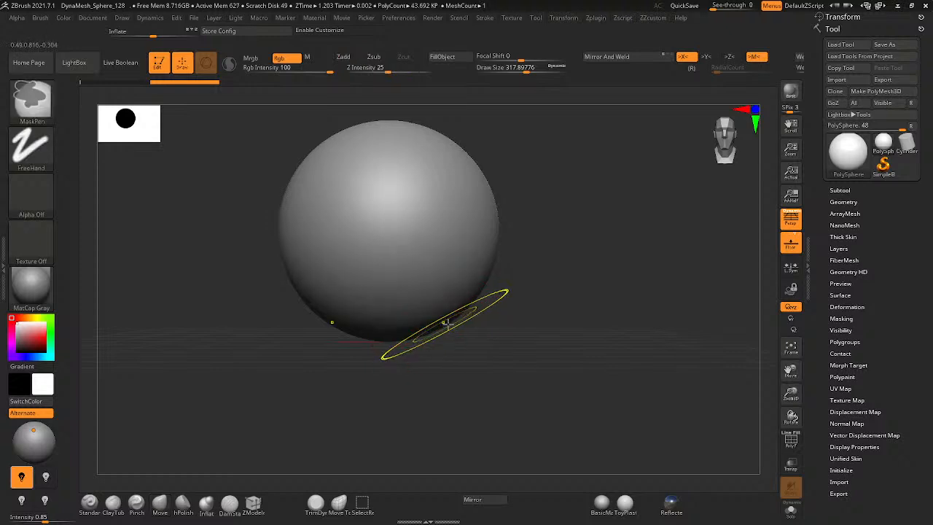
- Try pulling the underside of the sphere with the Move brush at draw size about 393
mouse_move(496, 310)
right_mouse_down("ctrl")
mouse_move(426, 335)
mouse_move(397, 315)
mouse_move(467, 306)
mouse_move(439, 314)
right_mouse_up("ctrl")
right_click_drag(504, 326, 439, 333, "ctrl")
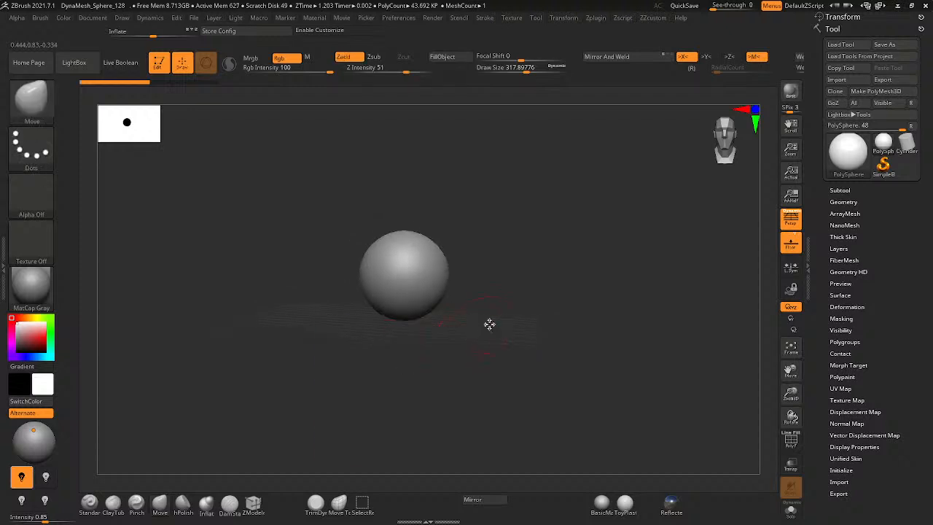
key("space")
left_click_drag(489, 323, 494, 323)
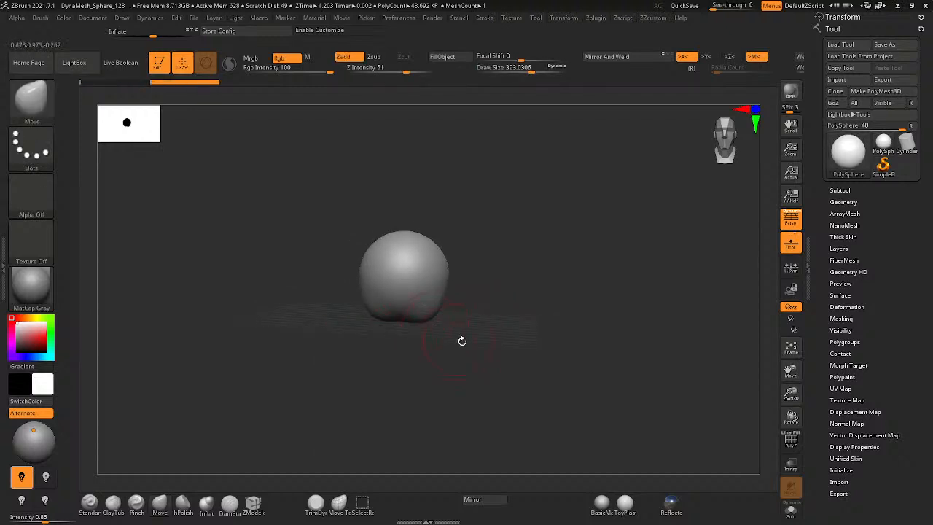
- Configure the Move brush with focal shift 16, dynamic sizing off and draw size about 104
key("space")
mouse_move(514, 332)
left_mouse_down()
mouse_move(523, 333)
mouse_move(516, 344)
mouse_move(504, 335)
mouse_move(530, 333)
left_mouse_up()
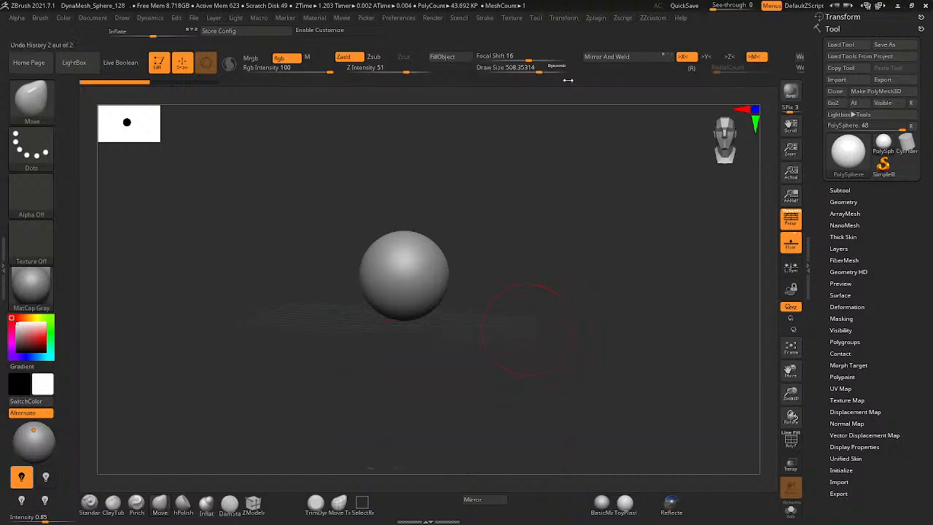
left_click(556, 66)
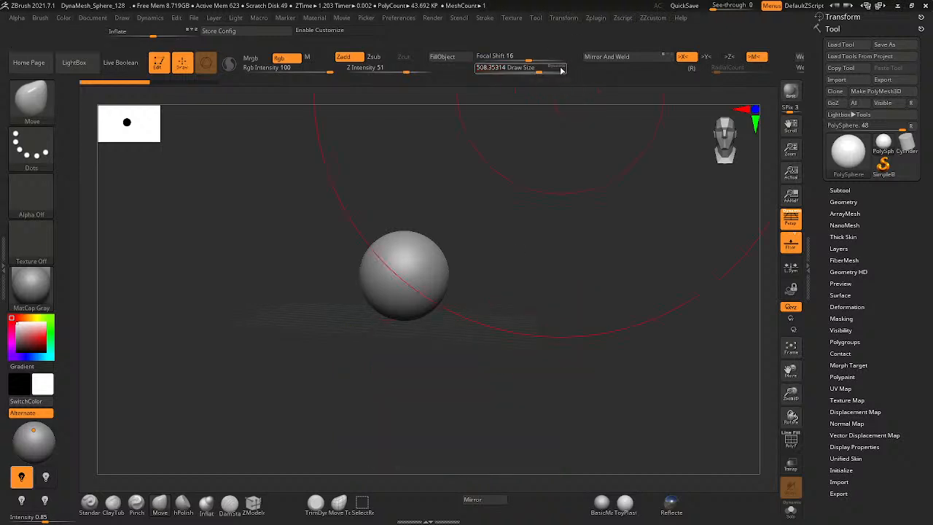
key("space")
left_click_drag(523, 265, 466, 272)
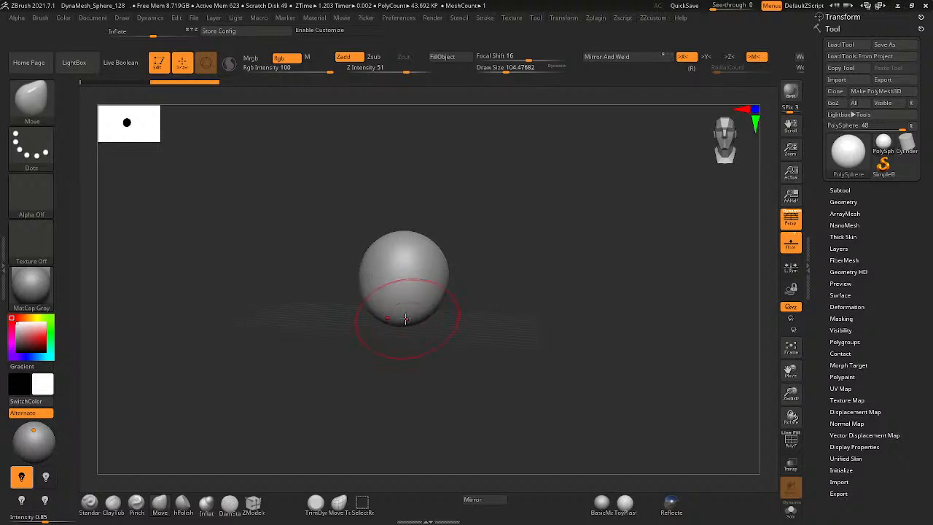
- Pull the lower front of the sphere down and forward and widen it with the Move brush to form a head with a jaw
mouse_move(405, 318)
left_mouse_down()
mouse_move(402, 328)
mouse_move(414, 330)
mouse_move(349, 315)
mouse_move(378, 319)
left_mouse_up()
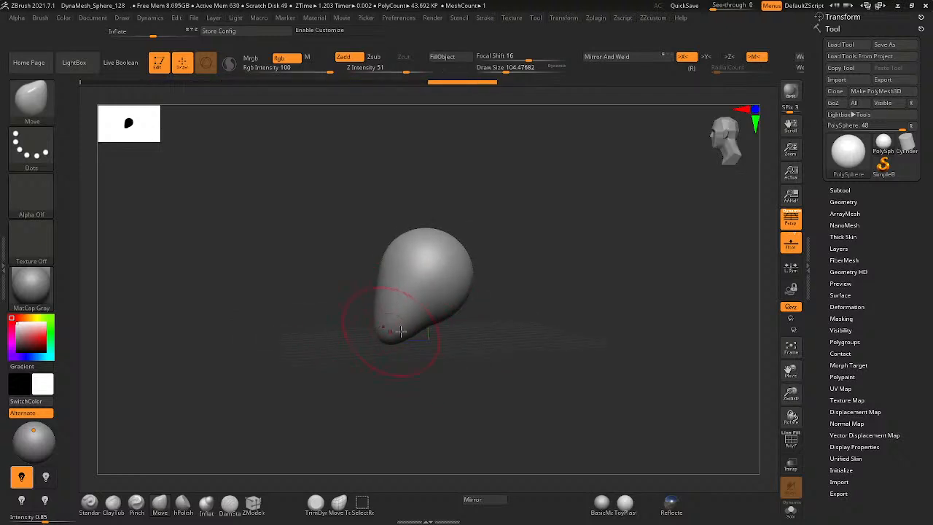
mouse_move(401, 331)
right_mouse_down()
mouse_move(489, 338)
mouse_move(410, 335)
mouse_move(506, 285)
right_mouse_up()
left_click_drag(406, 340, 406, 352)
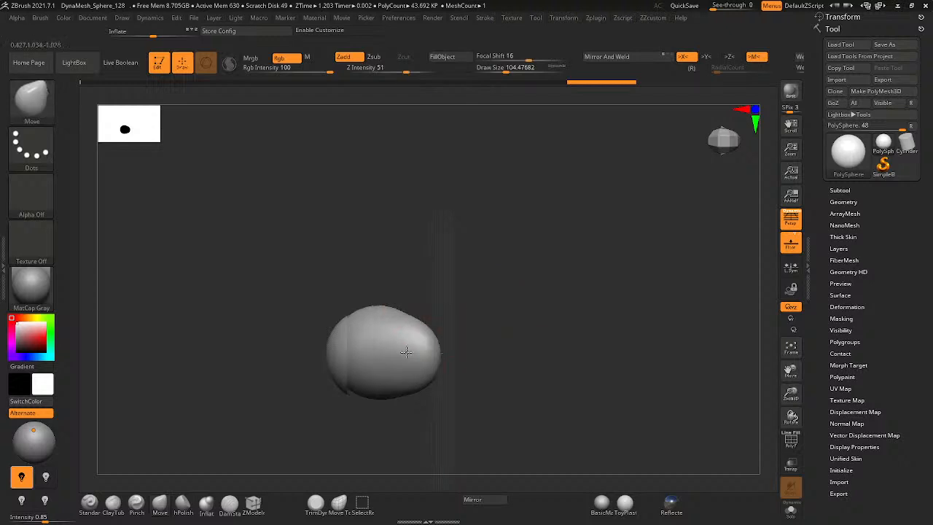
right_click_drag(406, 352, 474, 258, "shift")
right_click_drag(383, 342, 415, 413, "ctrl")
mouse_move(422, 371)
right_mouse_down("alt")
mouse_move(429, 346)
mouse_move(408, 401)
mouse_move(450, 329)
mouse_move(493, 325)
right_mouse_up("alt")
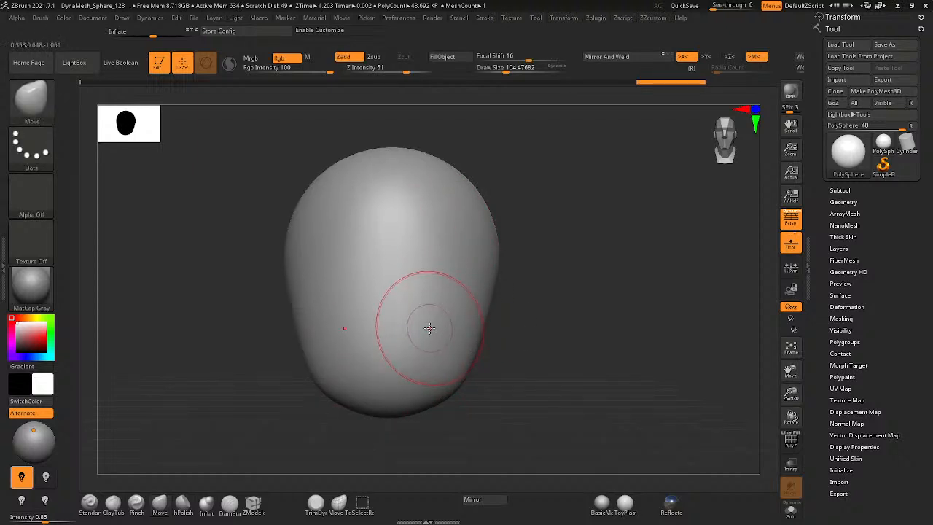
- Switch through the Pinch, ClayTubes and Standard brushes and back to the Move brush
key("b")
key("p")
key("i")
key("b")
key("c")
key("t")
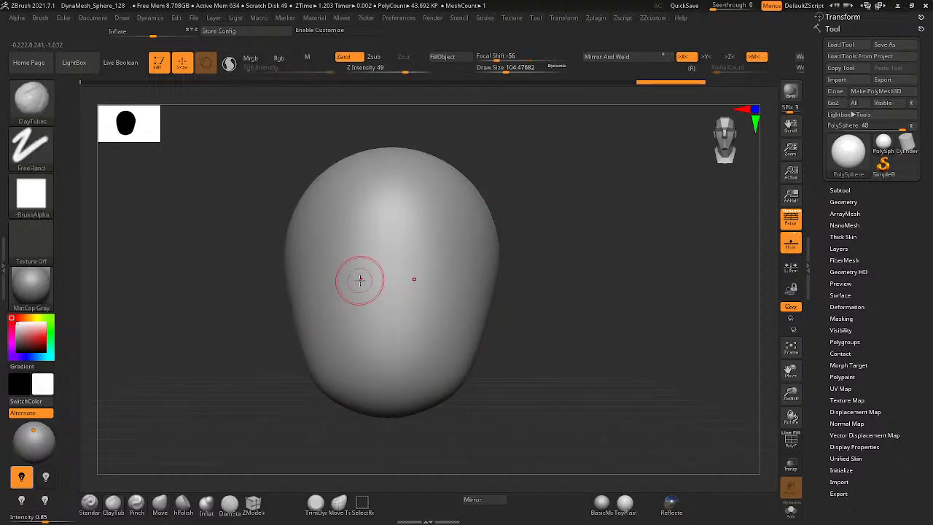
key("b")
key("s")
key("t")
key("b")
key("m")
key("v")
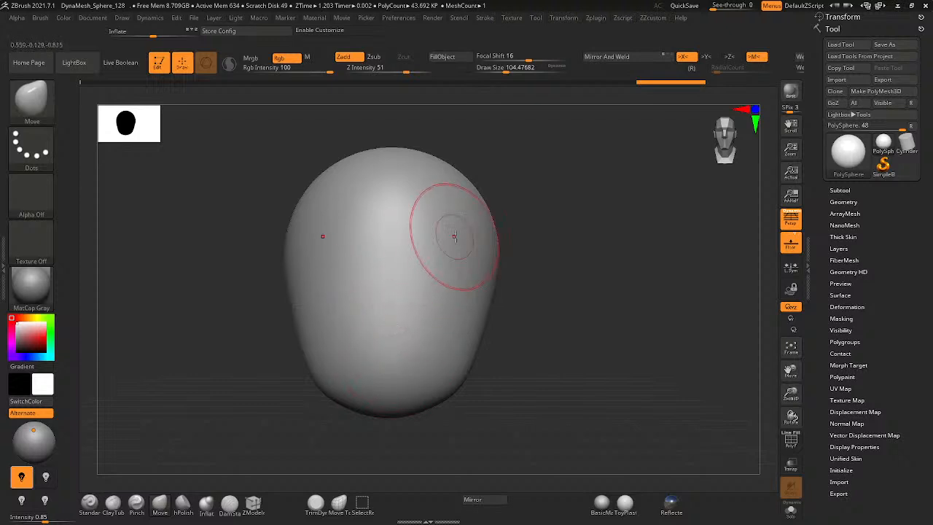
- Try reshaping the side of the head with the Move brush, and undo the change
mouse_move(291, 299)
left_mouse_down()
mouse_move(425, 363)
mouse_move(431, 331)
mouse_move(504, 235)
mouse_move(525, 292)
mouse_move(449, 303)
left_mouse_up()
key("ctrl+z")
key("ctrl+z")
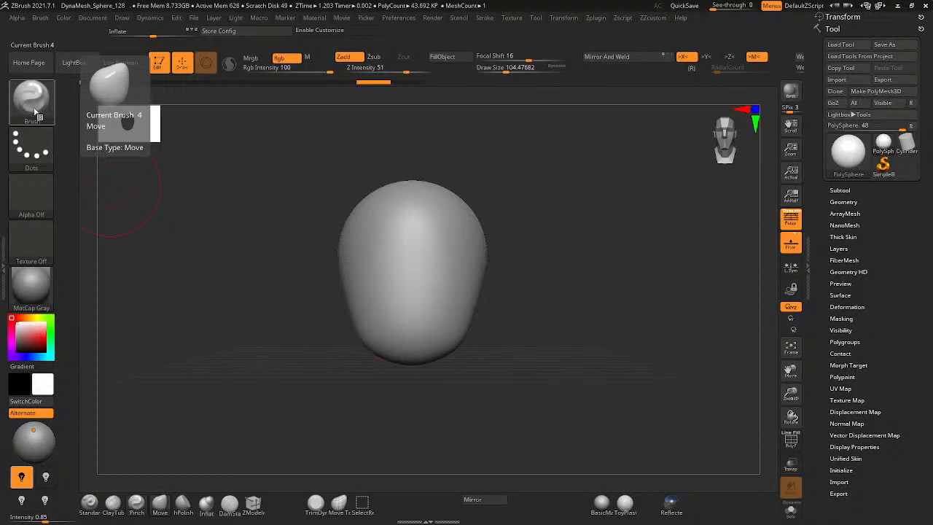
- Cycle through the ClayTubes, Pinch, Move, hPolish and Inflate brushes, ending on hPolish
key("2")
key("3")
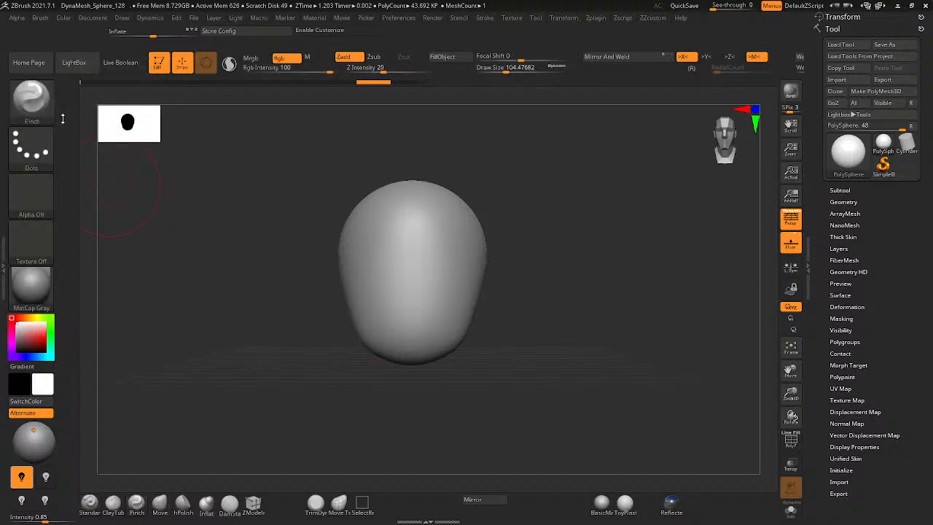
key("4")
key("5")
key("6")
key("5")
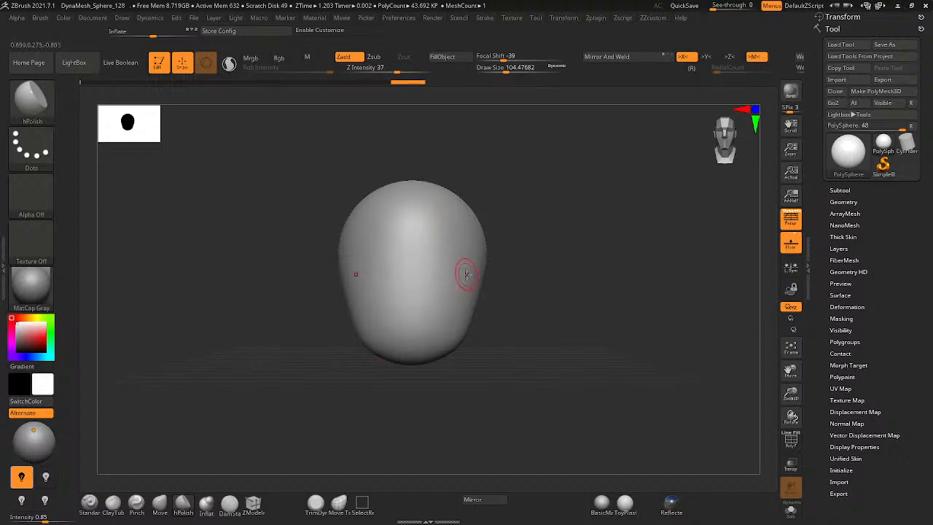
- Flatten both front sides of the head with the hPolish brush at draw size about 217
key("space")
left_click_drag(466, 274, 479, 274)
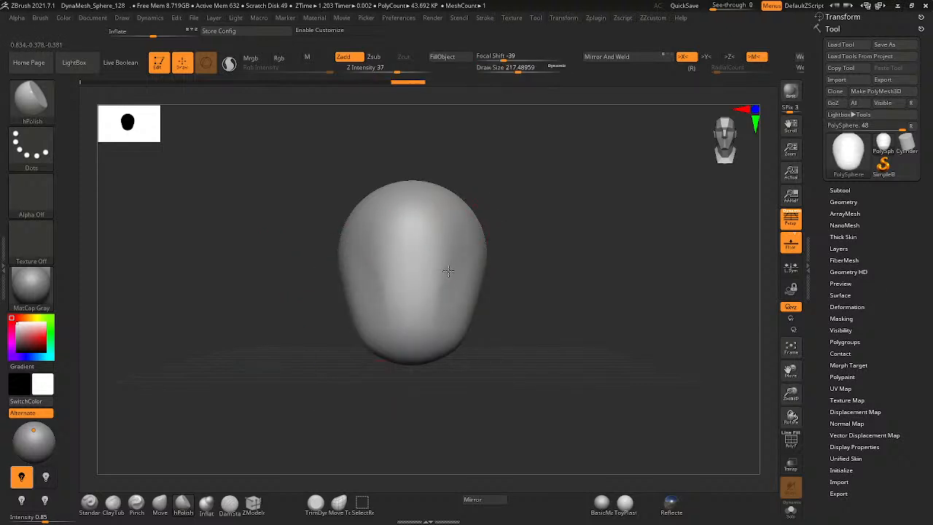
right_click_drag(472, 293, 387, 276)
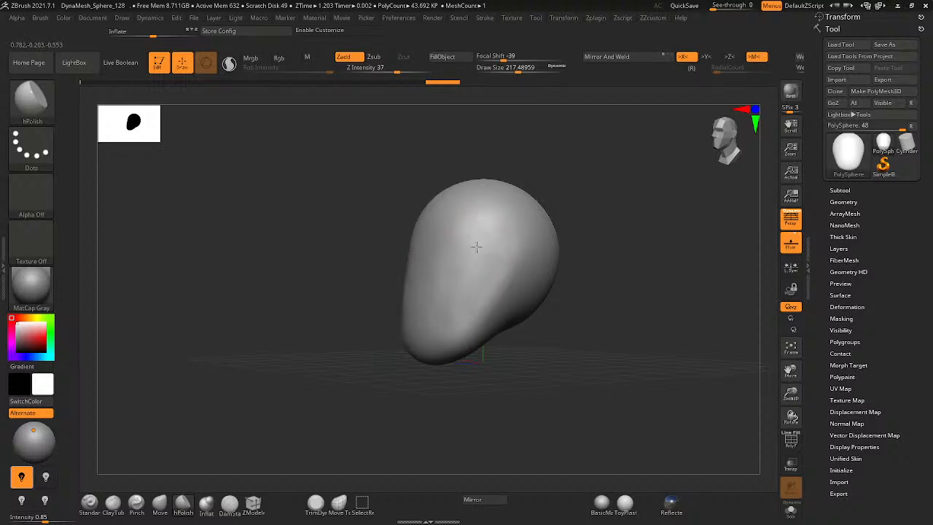
- Flatten the side planes from temple to jaw with the hPolish brush at draw size about 274 and focal shift -24
key("space")
mouse_move(432, 254)
left_mouse_down()
mouse_move(424, 266)
mouse_move(450, 320)
left_mouse_up()
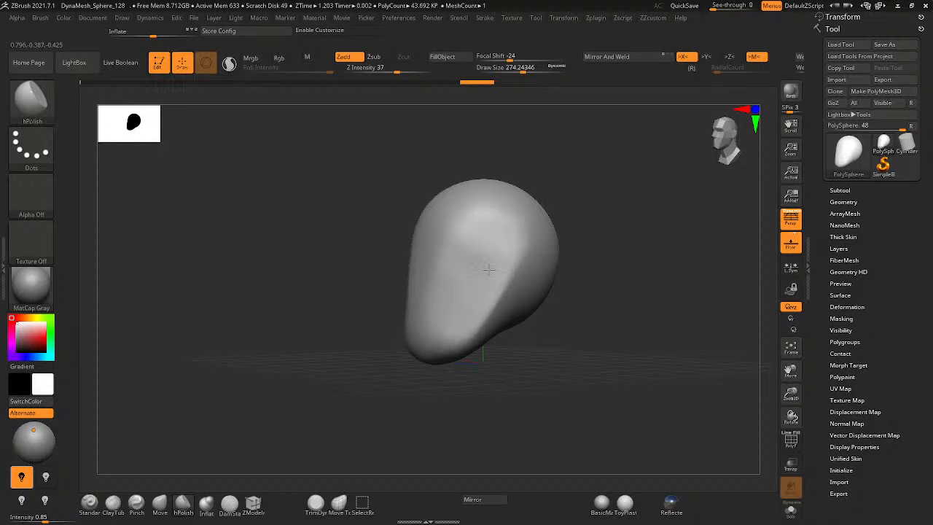
mouse_move(442, 322)
right_mouse_down()
mouse_move(458, 308)
mouse_move(475, 317)
mouse_move(435, 331)
right_mouse_up()
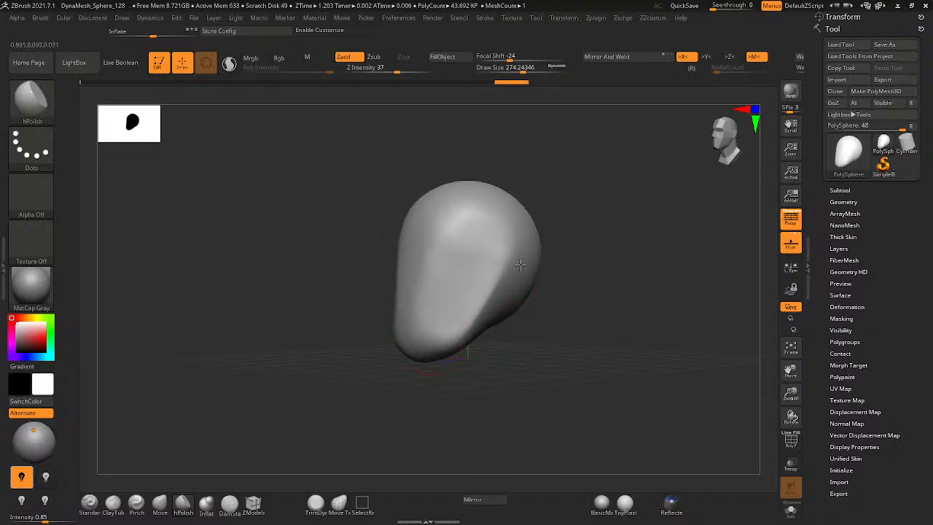
left_click_drag(520, 243, 489, 293)
right_click_drag(484, 288, 479, 364)
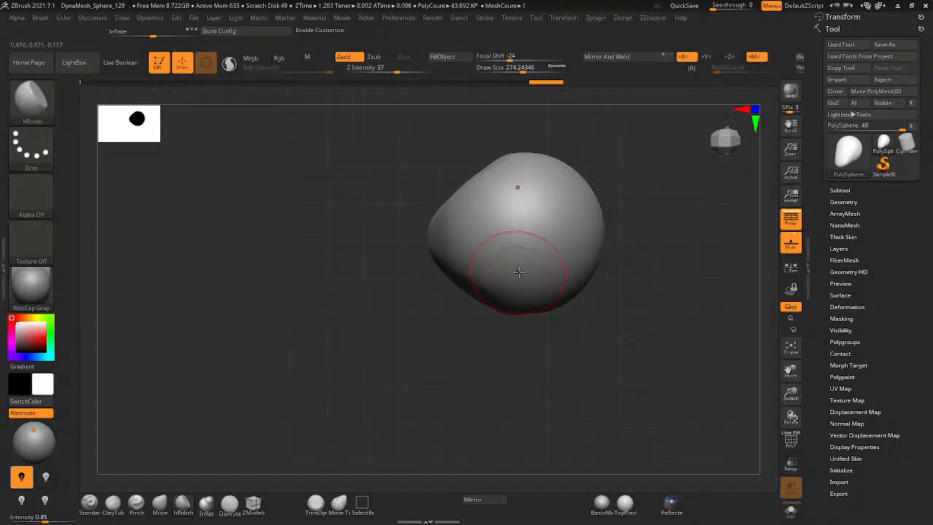
- Push the sides of the head inward with the Move brush to narrow the skull and jaw
key("b")
key("m")
key("v")
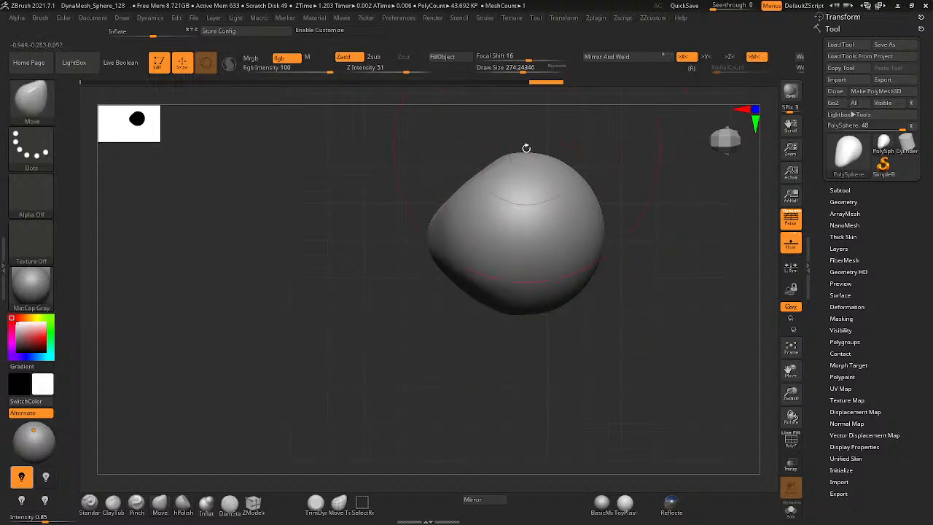
left_click_drag(528, 284, 521, 307)
mouse_move(520, 306)
right_mouse_down()
mouse_move(508, 307)
mouse_move(433, 230)
mouse_move(473, 202)
mouse_move(523, 217)
mouse_move(495, 309)
mouse_move(506, 377)
mouse_move(437, 270)
mouse_move(490, 267)
right_mouse_up()
left_click_drag(485, 259, 467, 298)
right_click_drag(466, 297, 473, 260)
left_click_drag(474, 260, 463, 291)
right_click_drag(462, 292, 435, 312)
- Reduce the Move brush's draw size to about 212 and adjust the side contour of the head
key("space")
left_click_drag(489, 267, 481, 267)
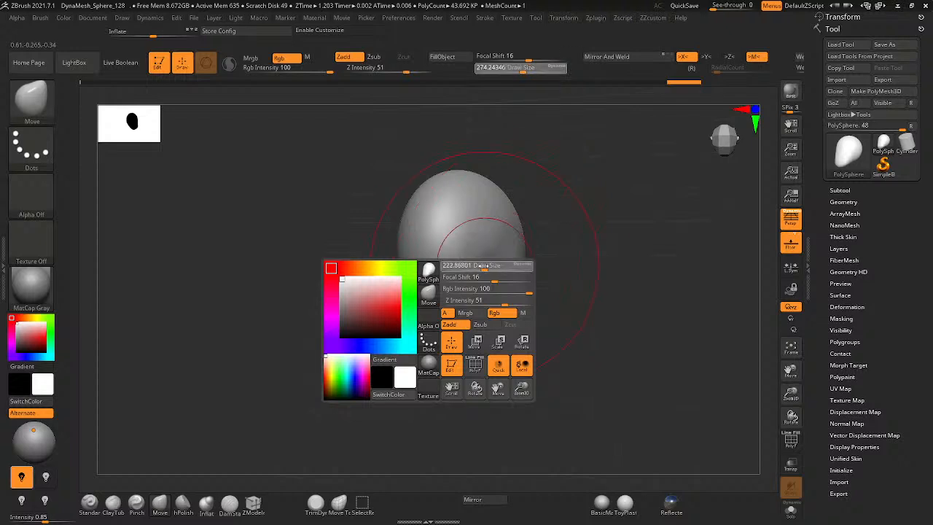
left_click_drag(500, 229, 507, 229)
mouse_move(507, 229)
right_mouse_down()
mouse_move(487, 236)
mouse_move(488, 295)
mouse_move(504, 286)
mouse_move(503, 268)
right_mouse_up()
- Flatten the side of the head down to the jaw with the hPolish brush at draw size about 212
key("b")
key("h")
key("p")
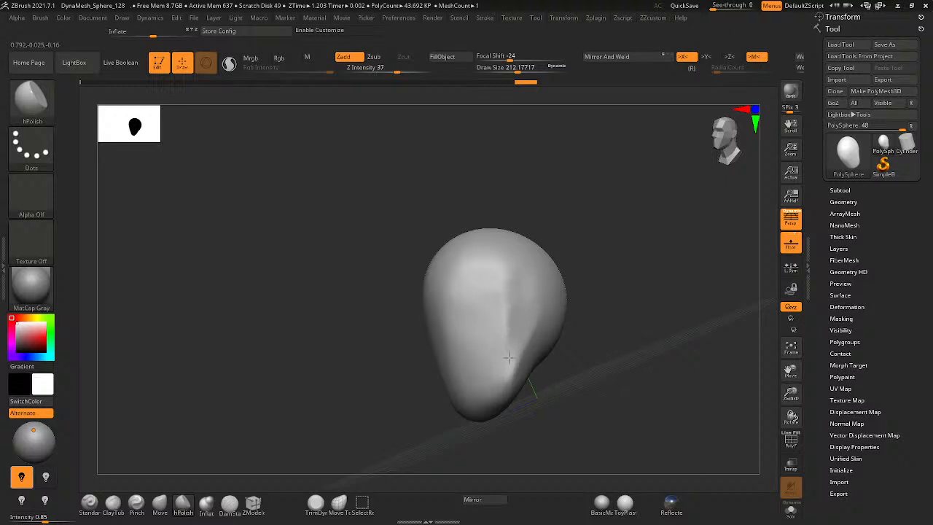
left_click_drag(508, 373, 523, 323)
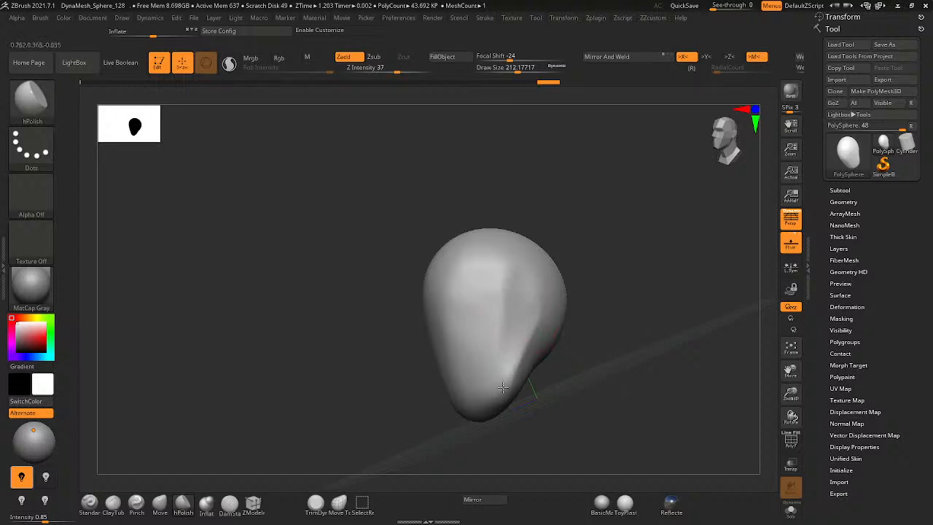
mouse_move(524, 285)
right_mouse_down()
mouse_move(485, 343)
mouse_move(493, 328)
right_mouse_up()
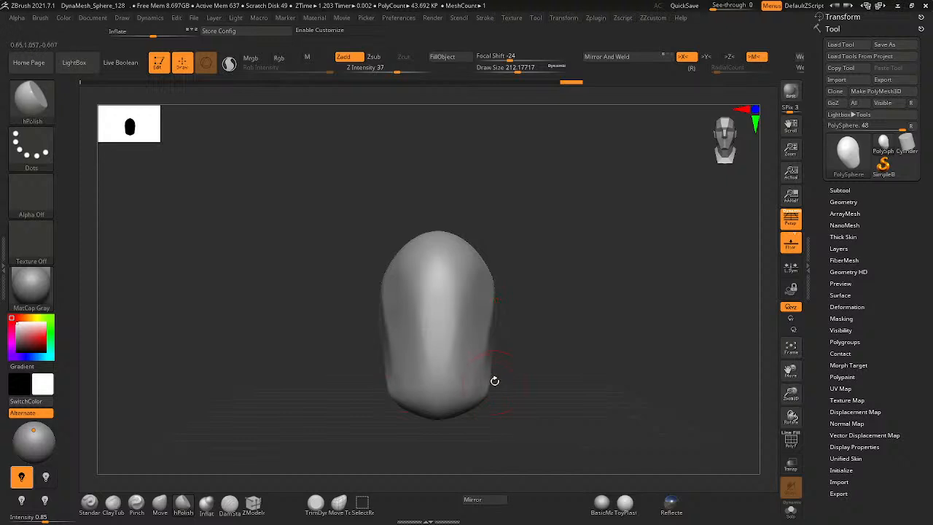
- Reduce the draw size to about 163 and push the sides of the jaw inward with the Move brush
key("space")
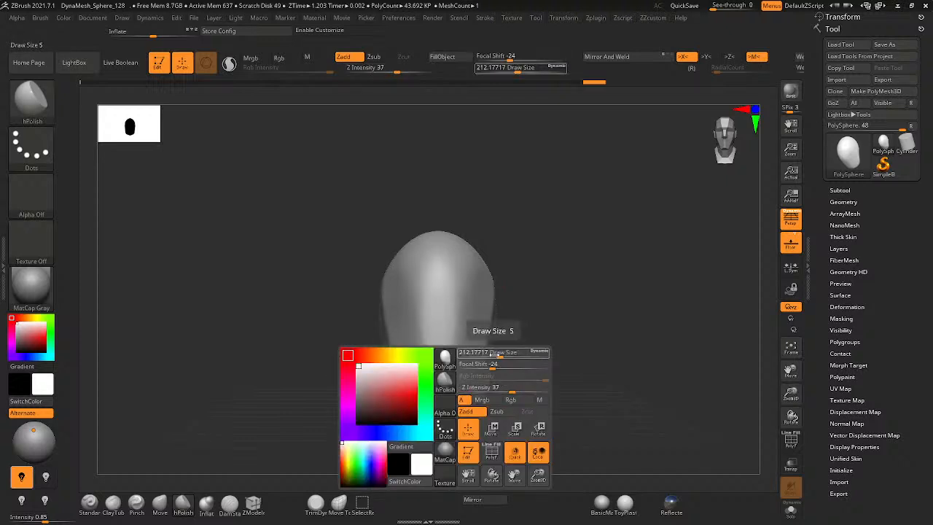
left_click(494, 354)
key("b")
key("m")
key("v")
left_click_drag(484, 387, 477, 385)
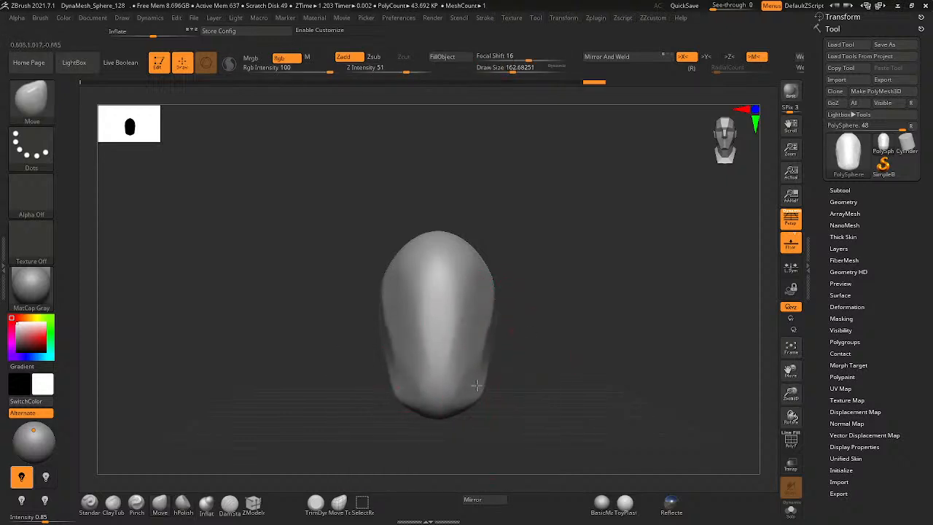
right_click_drag(468, 356, 500, 306)
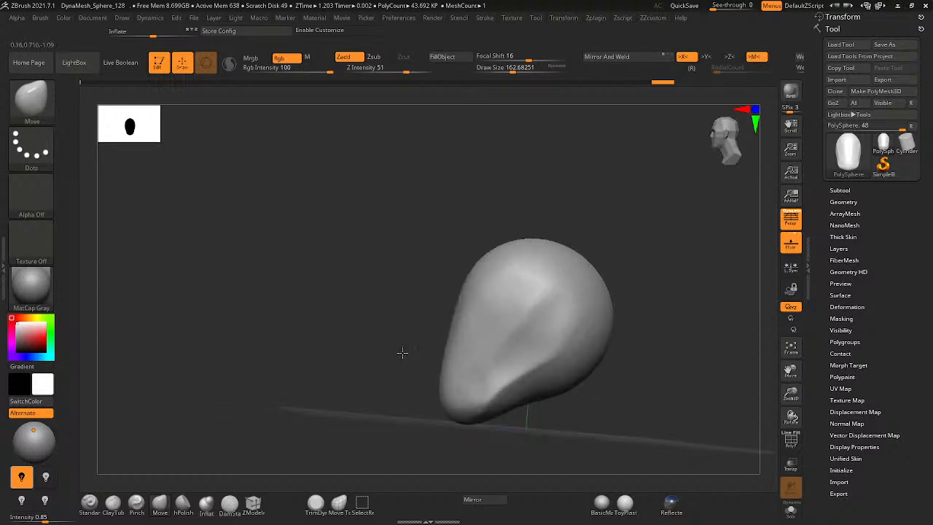
key("b")
key("p")
key("i")
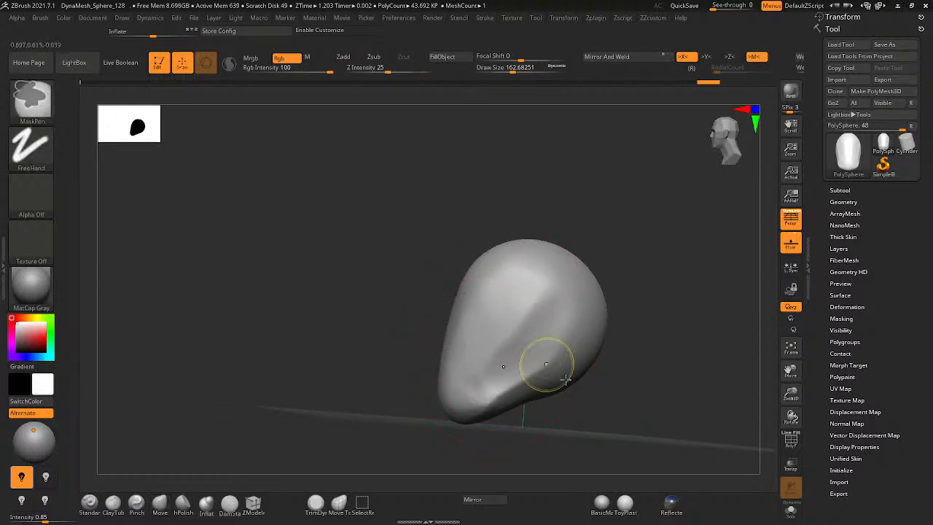
mouse_move(558, 354)
right_mouse_down()
mouse_move(516, 285)
mouse_move(515, 247)
right_mouse_up()
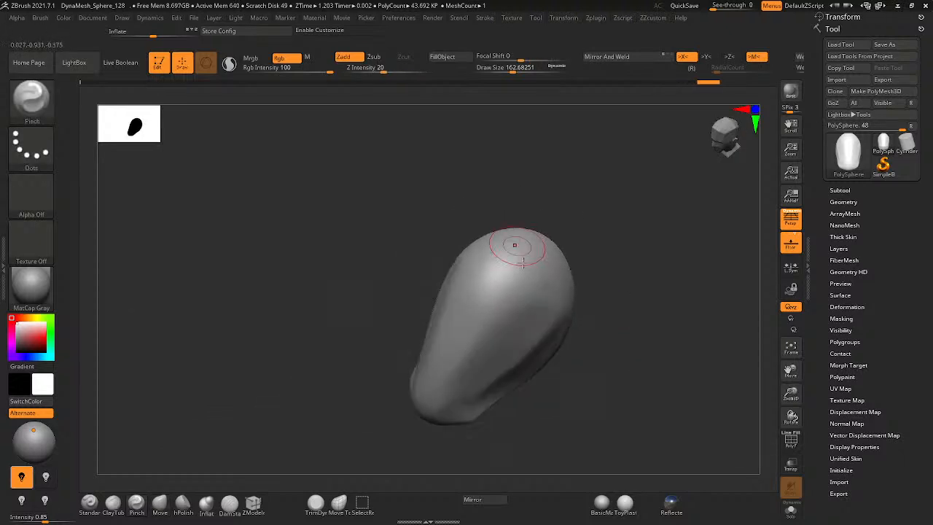
mouse_move(442, 242)
right_mouse_down()
mouse_move(516, 305)
mouse_move(516, 270)
mouse_move(454, 267)
right_mouse_up()
- Increase the draw size to about 197 and reshape the skull and face contours with the Move brush
key("space")
left_click_drag(482, 250, 479, 260)
key("b")
key("m")
key("v")
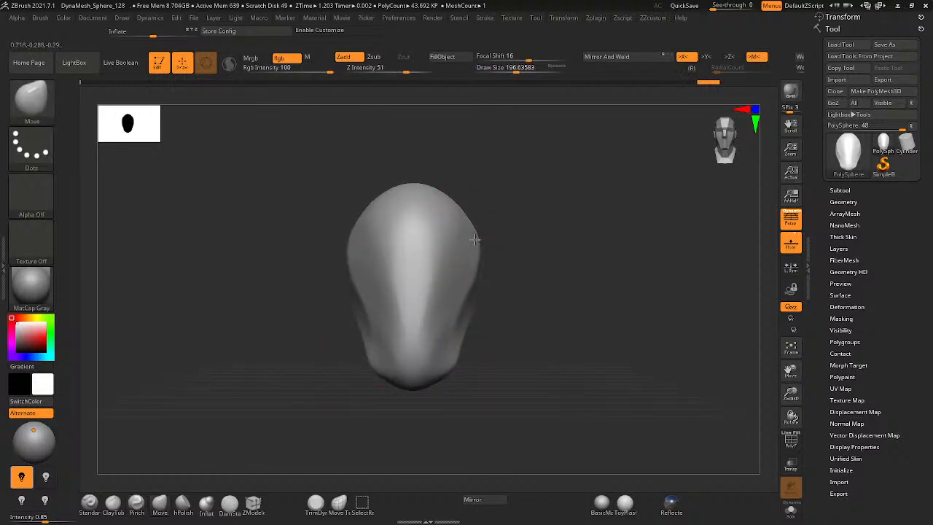
right_click_drag(475, 239, 405, 173)
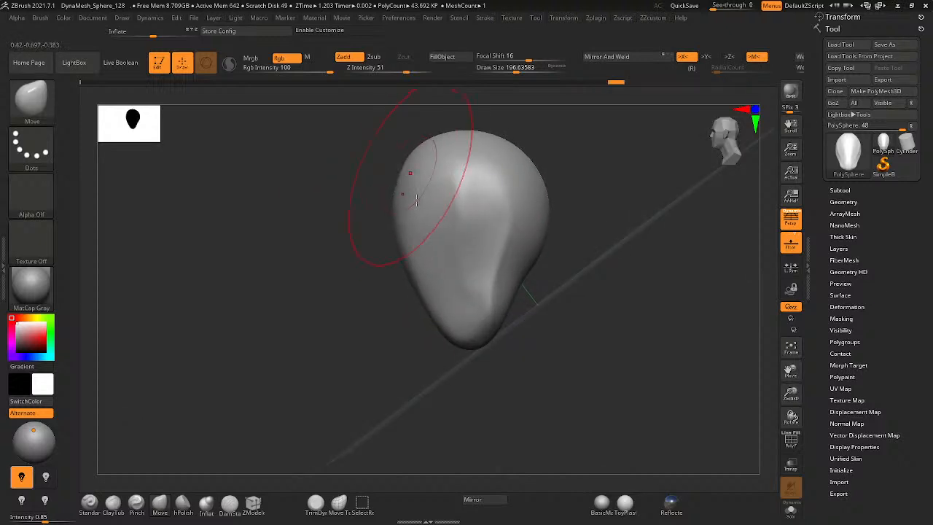
right_click_drag(526, 219, 455, 196)
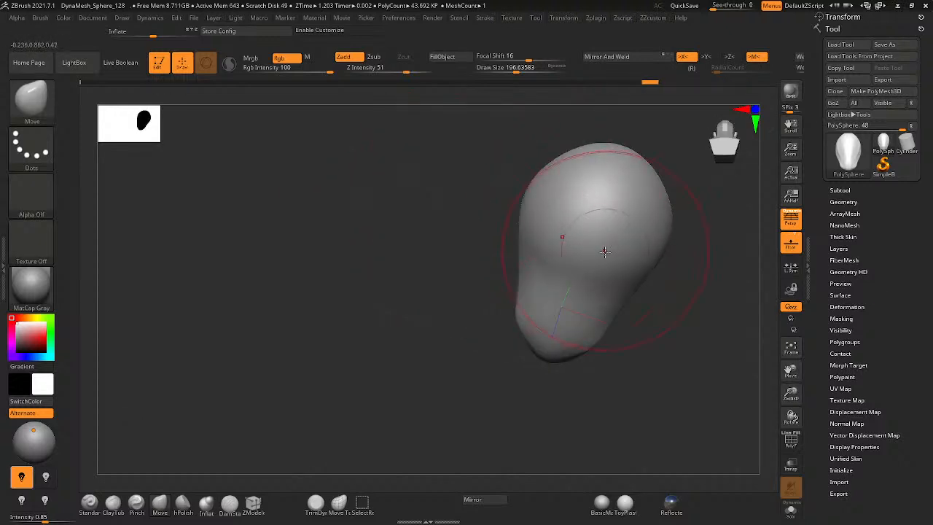
- Mask the whole head except for a round patch on its underside where the neck starts
left_click(592, 242, "ctrl")
mouse_move(588, 240)
right_mouse_down()
mouse_move(624, 333)
mouse_move(619, 318)
right_mouse_up()
left_click(614, 288, "ctrl")
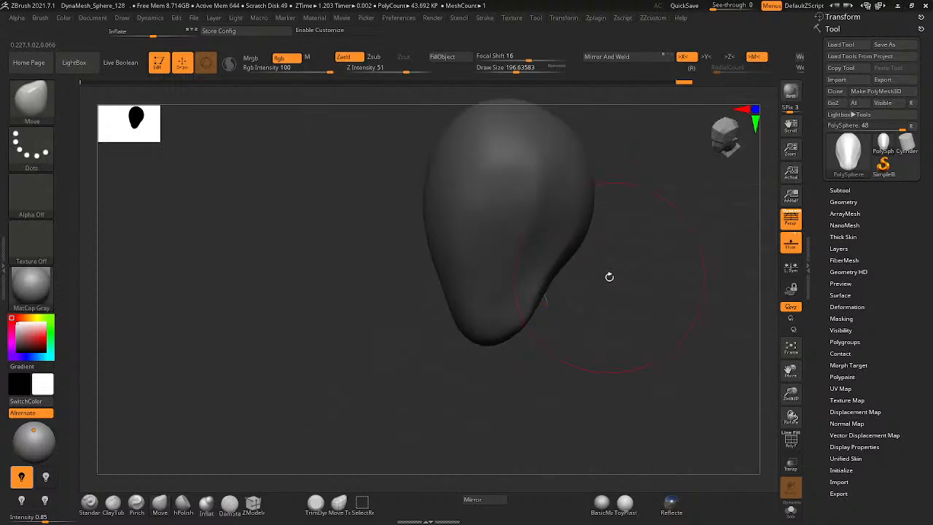
- Pull the unmasked patch downward with the transform gizmo to form a neck, clear the mask and return to draw mode
key("w")
left_click_drag(486, 146, 541, 222)
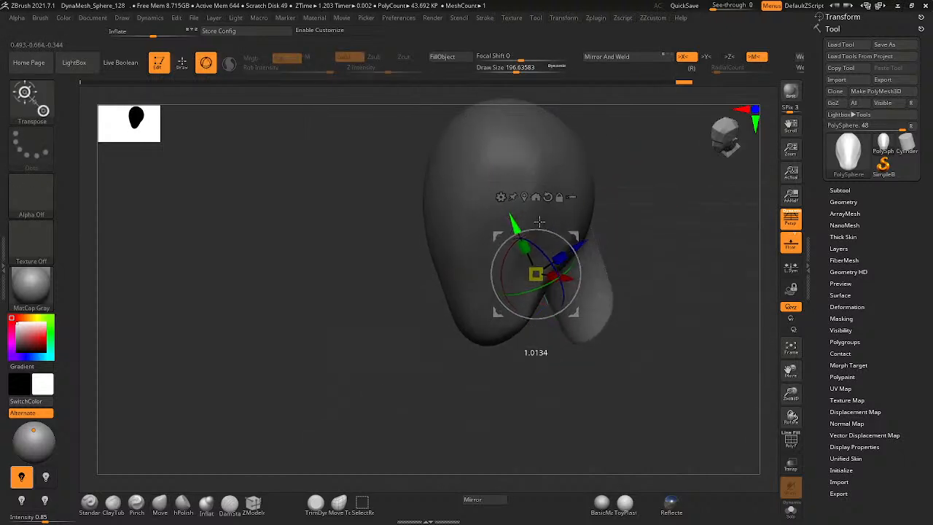
right_click_drag(540, 222, 561, 295)
right_click_drag(518, 363, 490, 359)
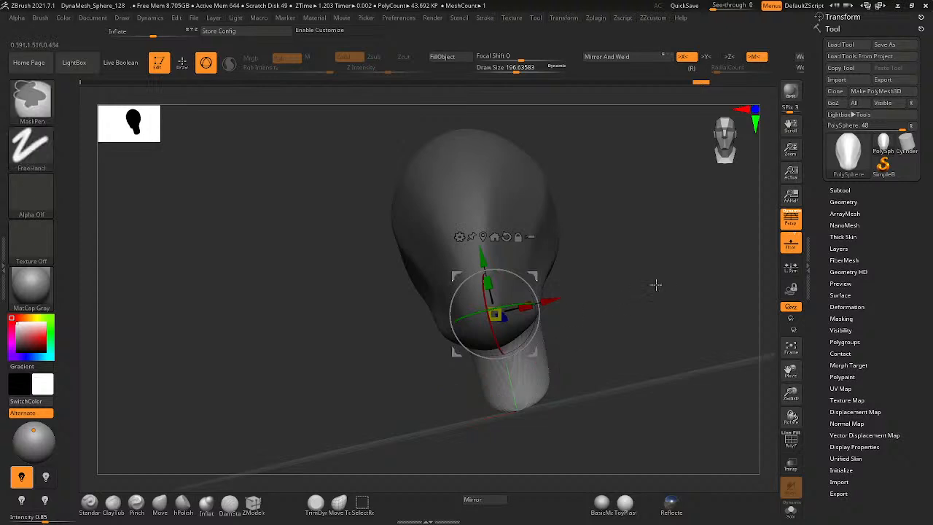
left_click_drag(656, 285, 677, 306, "ctrl")
right_click_drag(508, 317, 437, 307, "alt")
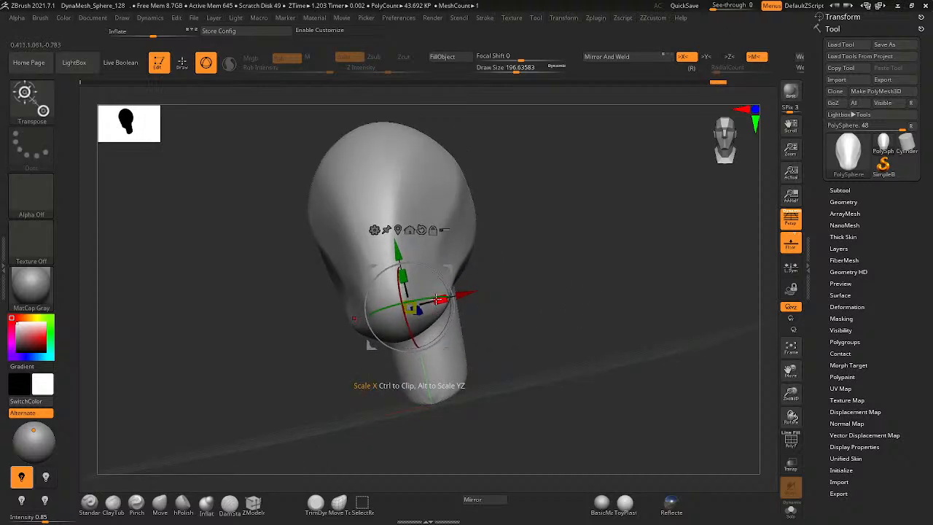
key("q")
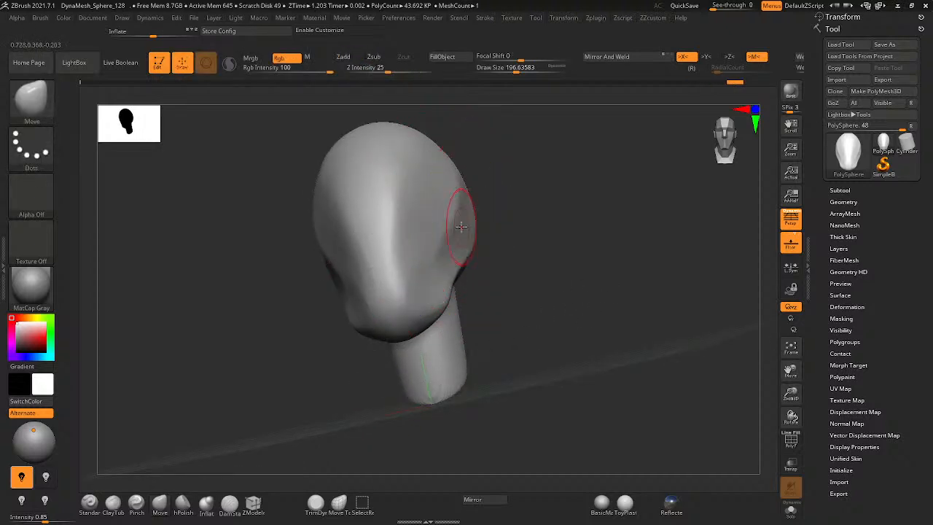
- Refine the side contours at the temples and cheeks with the Move brush at draw size about 197
mouse_move(427, 208)
right_mouse_down()
mouse_move(385, 210)
mouse_move(437, 292)
mouse_move(443, 238)
mouse_move(540, 234)
mouse_move(402, 233)
right_mouse_up()
right_click_drag(502, 215, 408, 237, "ctrl")
right_click_drag(409, 237, 425, 241, "ctrl")
mouse_move(497, 245)
right_mouse_down("alt")
mouse_move(404, 269)
mouse_move(484, 247)
right_mouse_up("alt")
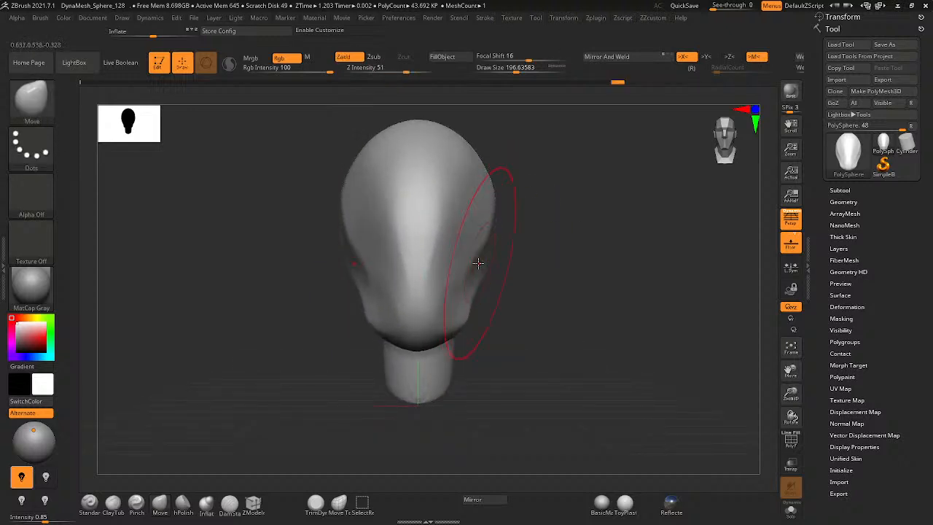
mouse_move(481, 266)
right_mouse_down()
mouse_move(442, 260)
mouse_move(438, 338)
right_mouse_up()
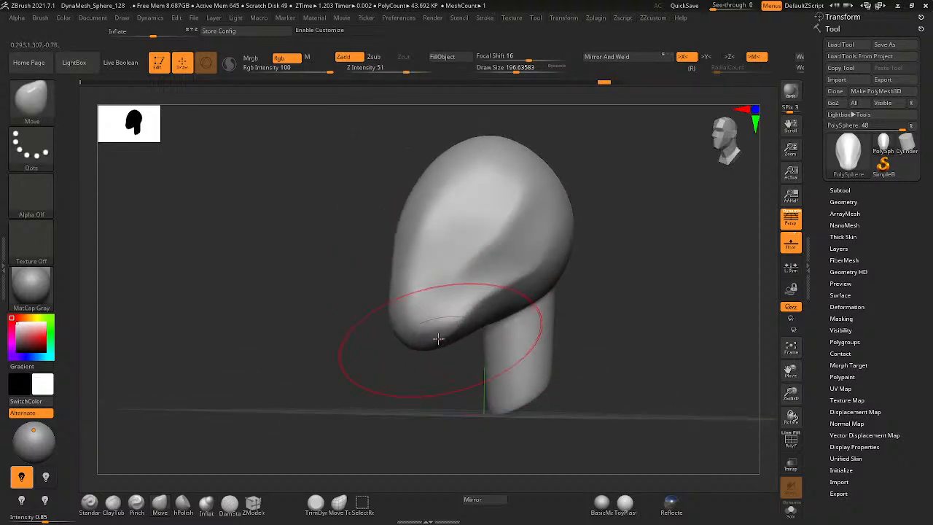
- Lengthen the neck and adjust its front and back contours with the Move brush
mouse_move(537, 354)
right_mouse_down()
mouse_move(546, 322)
mouse_move(465, 302)
right_mouse_up()
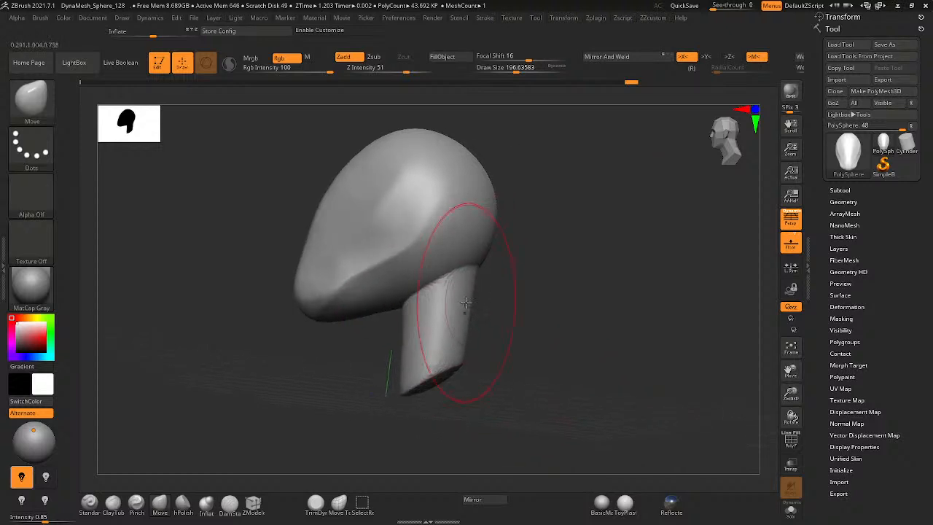
mouse_move(461, 357)
left_mouse_down()
mouse_move(465, 370)
mouse_move(392, 402)
left_mouse_up()
left_click_drag(453, 378, 468, 396)
right_click_drag(469, 387, 515, 357)
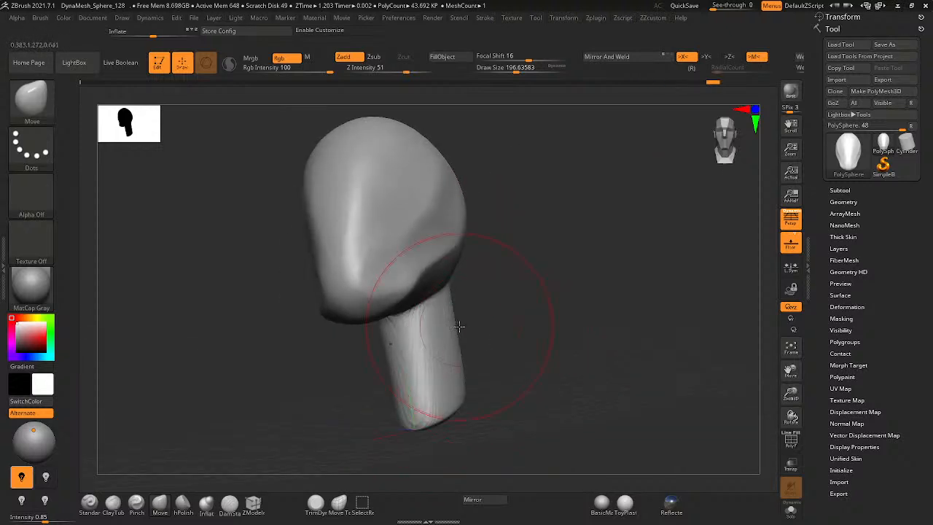
right_click_drag(437, 364, 510, 379)
left_click_drag(397, 380, 421, 370)
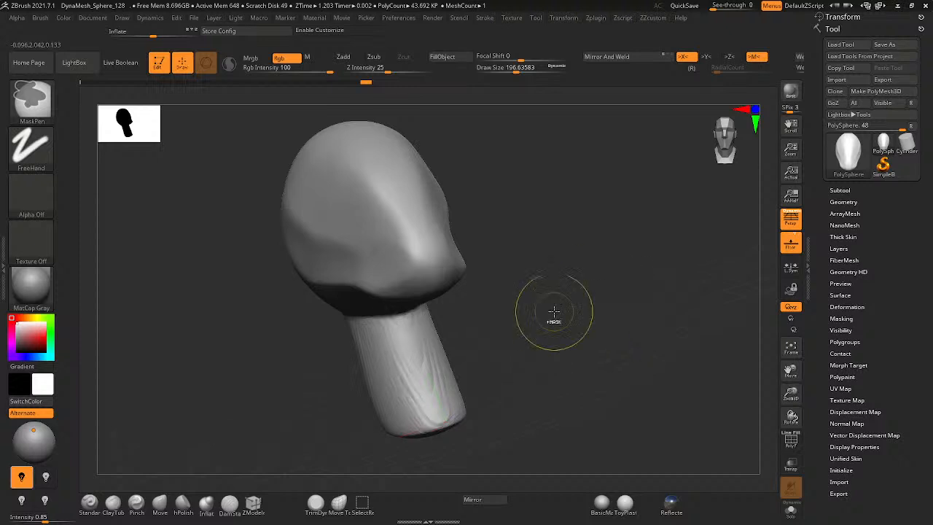
- Remesh the head and neck with DynaMesh and smooth the junction beneath the jaw
right_click_drag(554, 312, 472, 326)
right_click_drag(492, 276, 427, 316, "shift")
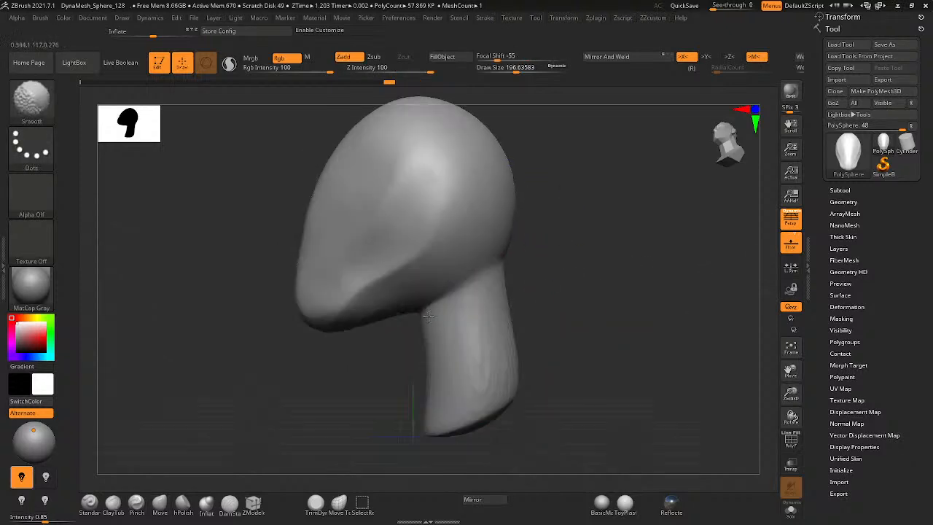
mouse_move(427, 316)
left_mouse_down("shift")
mouse_move(440, 308)
mouse_move(477, 328)
left_mouse_up("shift")
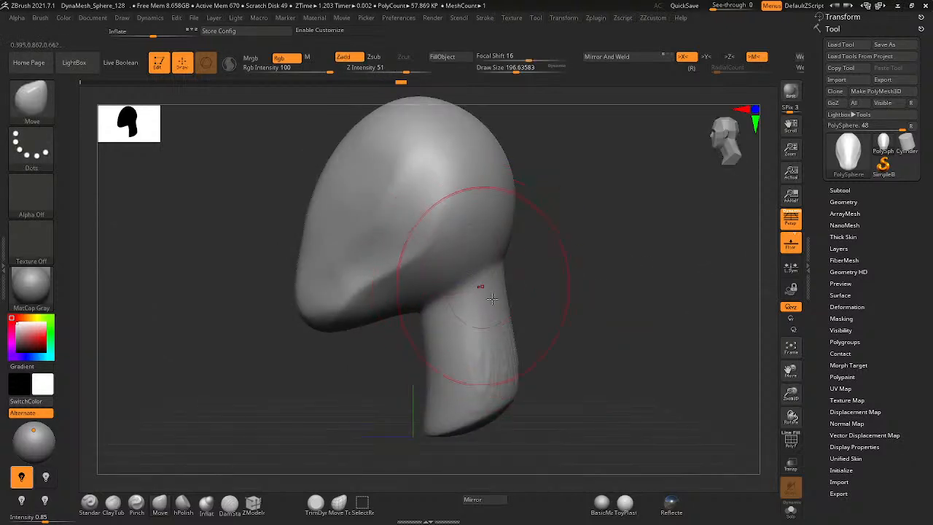
- Adjust the base of the skull and the jaw line above the neck with the Move brush, smoothing the transition
left_click_drag(452, 240, 503, 319)
right_click_drag(493, 301, 475, 295)
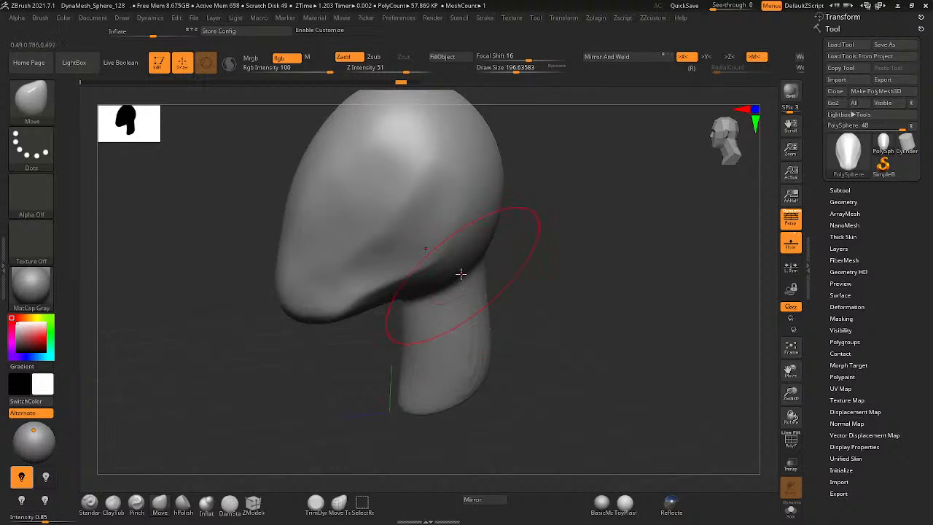
left_click_drag(441, 262, 430, 254)
right_click_drag(536, 284, 569, 293, "shift")
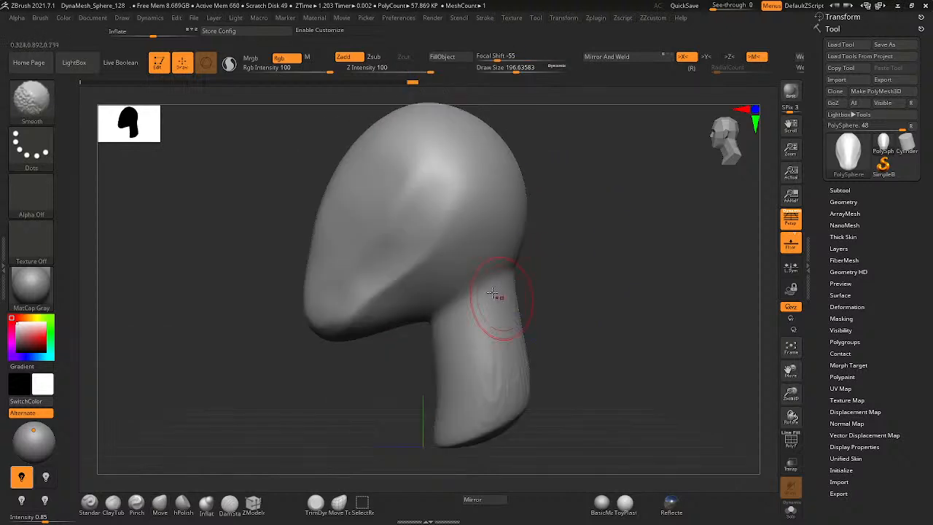
left_click_drag(451, 262, 483, 279)
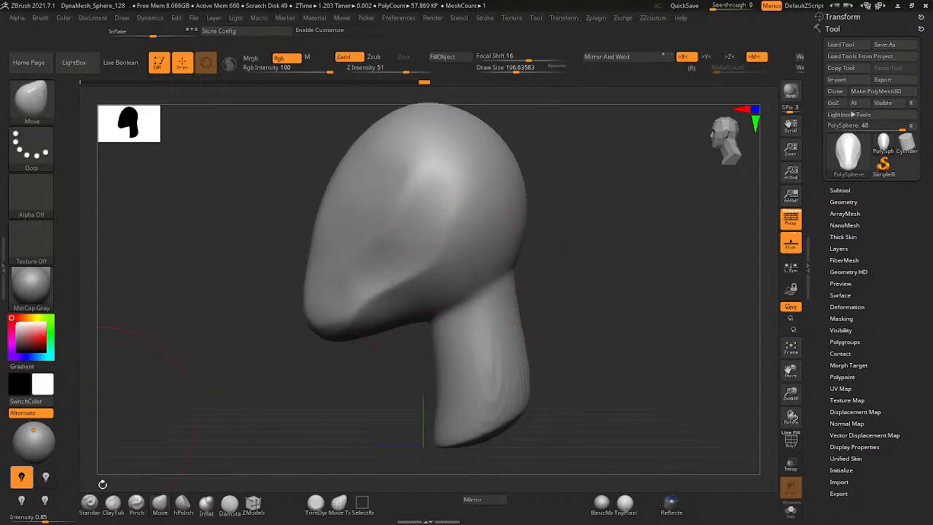
- Flatten the cheek and the lower edge of the jaw with the hPolish brush at draw size about 197
key("b")
key("h")
key("p")
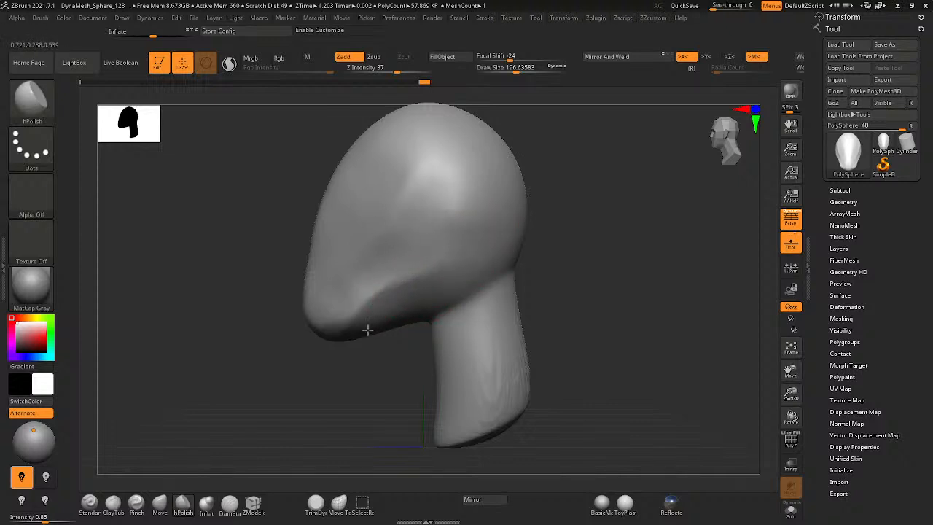
left_click_drag(357, 314, 371, 287)
mouse_move(370, 288)
right_mouse_down()
mouse_move(554, 298)
mouse_move(429, 294)
right_mouse_up()
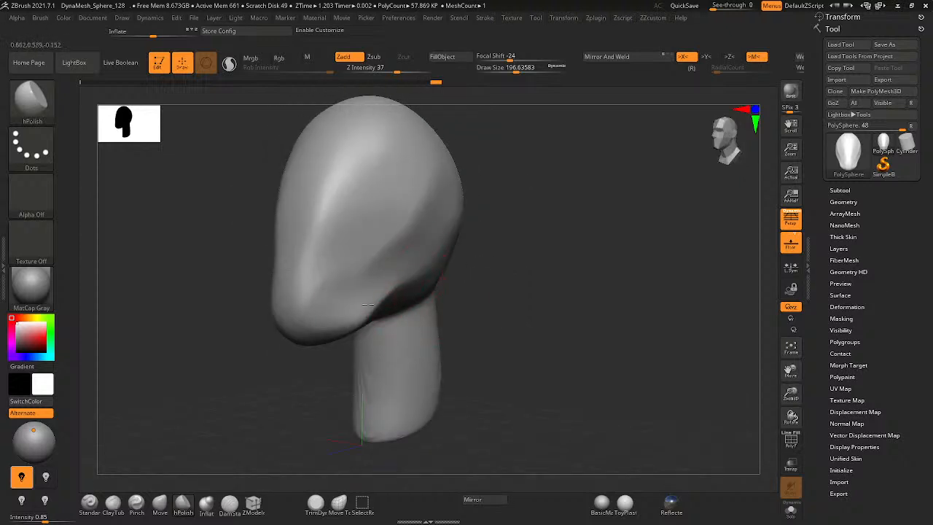
mouse_move(368, 305)
right_mouse_down()
mouse_move(340, 350)
mouse_move(372, 310)
right_mouse_up()
right_click_drag(306, 354, 339, 238)
mouse_move(358, 208)
right_mouse_down()
mouse_move(495, 214)
mouse_move(542, 238)
right_mouse_up()
mouse_move(473, 218)
right_mouse_down()
mouse_move(510, 234)
mouse_move(415, 258)
mouse_move(446, 250)
mouse_move(350, 240)
mouse_move(415, 243)
mouse_move(430, 255)
mouse_move(377, 279)
mouse_move(370, 307)
mouse_move(385, 330)
right_mouse_up()
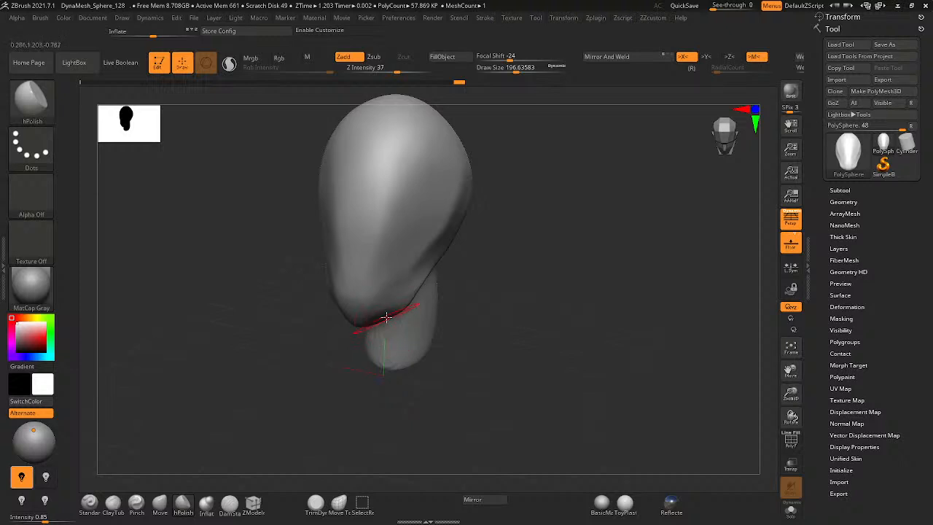
key("b")
key("p")
key("i")
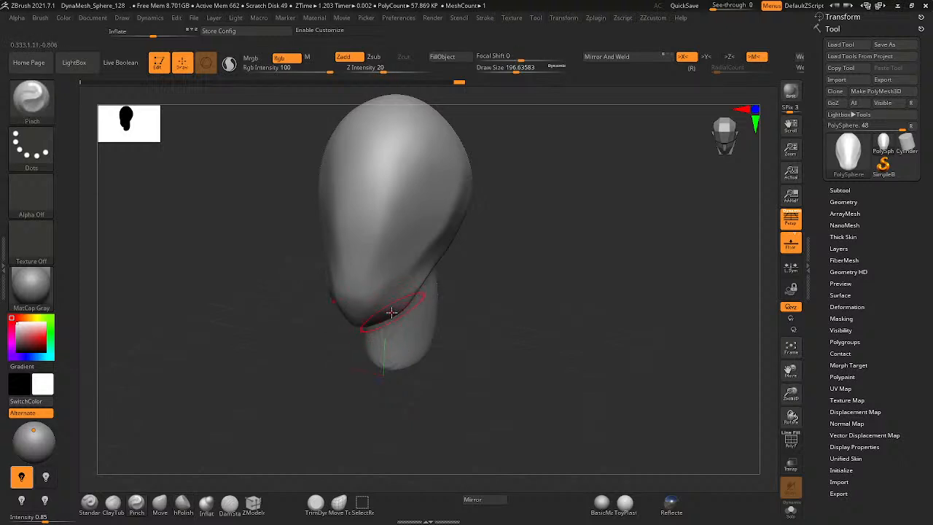
key("b")
key("h")
key("p")
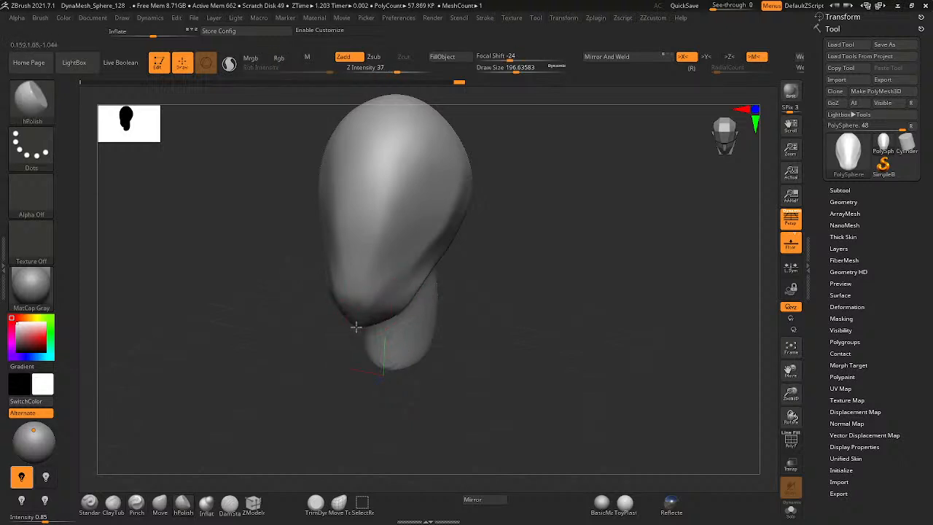
- Flatten the chin and the underside of the jaw with the hPolish brush and remesh the model with DynaMesh
mouse_move(353, 317)
right_mouse_down()
mouse_move(370, 319)
mouse_move(355, 321)
right_mouse_up()
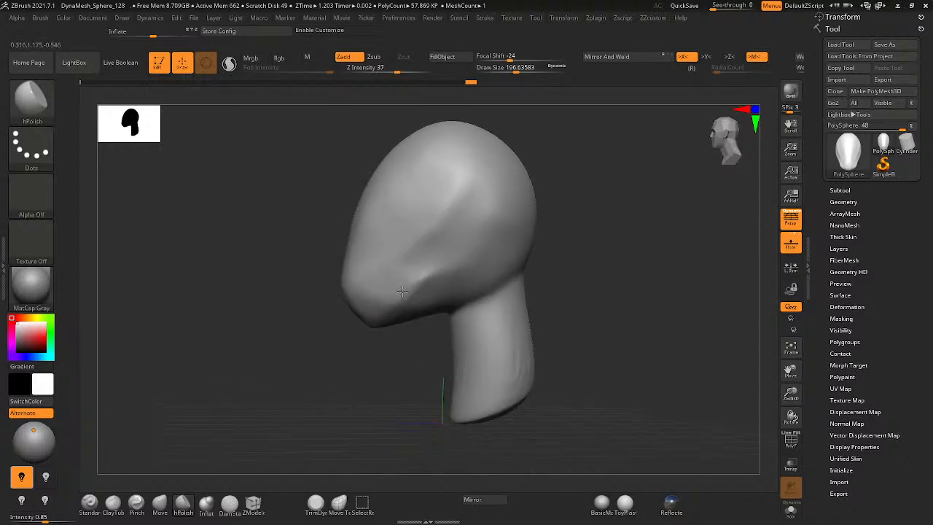
mouse_move(575, 270)
right_mouse_down()
mouse_move(414, 319)
mouse_move(364, 322)
right_mouse_up()
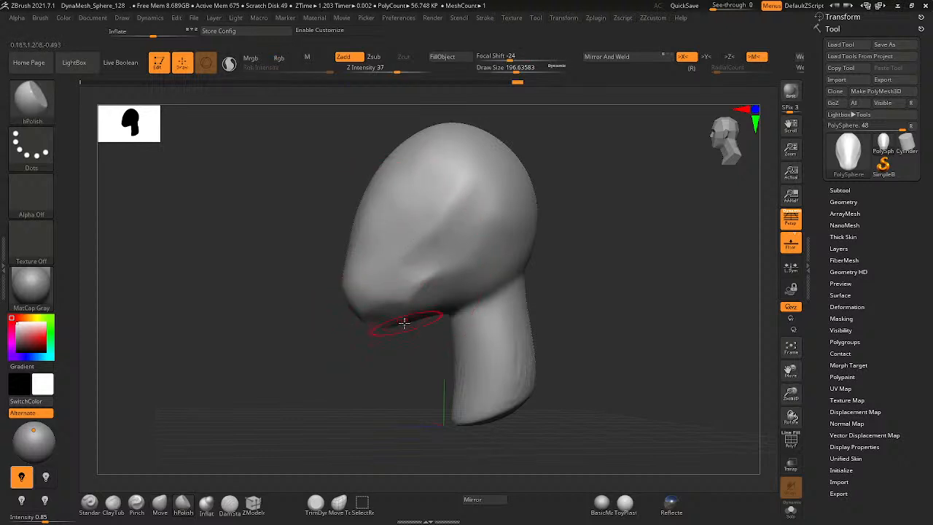
mouse_move(351, 340)
right_mouse_down()
mouse_move(401, 354)
mouse_move(389, 325)
mouse_move(399, 313)
right_mouse_up()
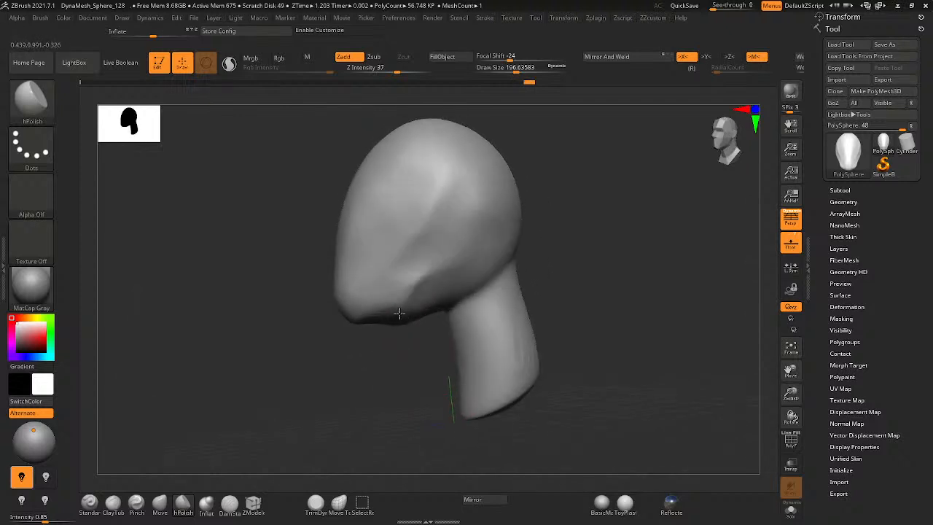
- Refine the planes of the face front and under the jaw with the hPolish brush
mouse_move(883, 144)
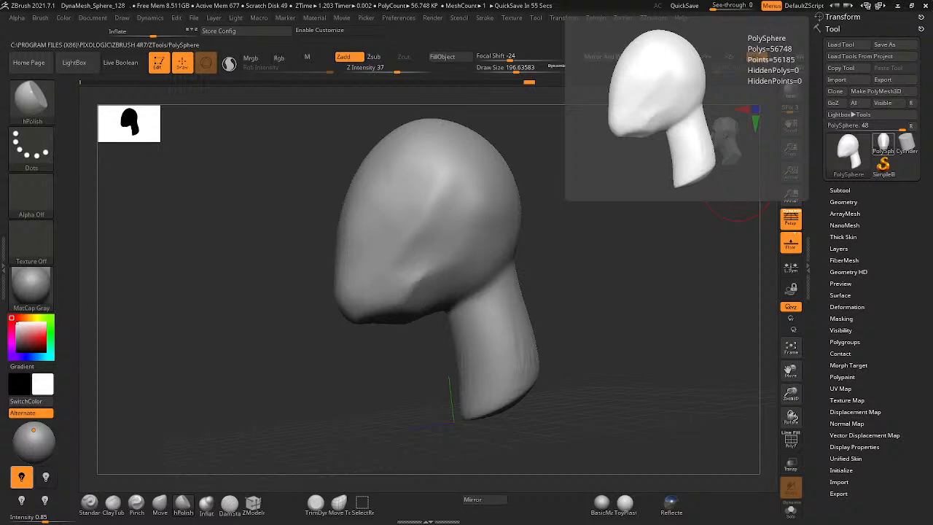
right_click_drag(423, 270, 481, 321)
mouse_move(481, 321)
right_mouse_down("ctrl")
mouse_move(484, 292)
mouse_move(430, 302)
mouse_move(431, 313)
mouse_move(379, 350)
mouse_move(355, 333)
mouse_move(433, 292)
mouse_move(437, 270)
right_mouse_up("ctrl")
mouse_move(416, 324)
right_mouse_down()
mouse_move(325, 296)
mouse_move(365, 333)
mouse_move(406, 234)
mouse_move(395, 222)
mouse_move(396, 197)
right_mouse_up()
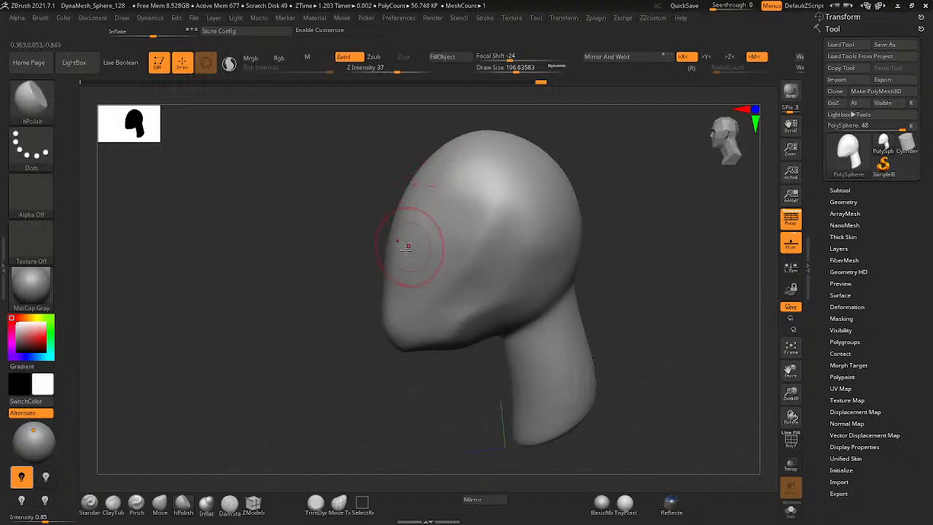
mouse_move(410, 246)
right_mouse_down()
mouse_move(427, 306)
mouse_move(427, 237)
mouse_move(447, 355)
right_mouse_up()
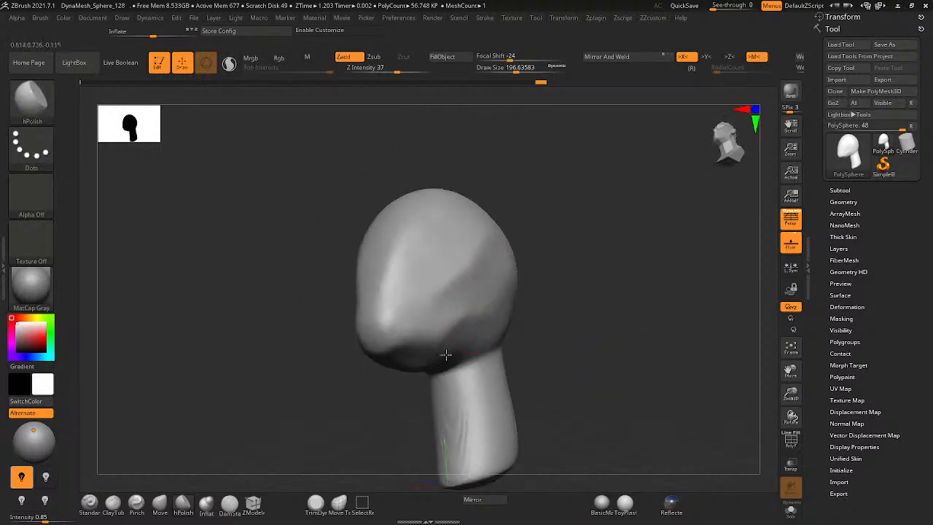
mouse_move(466, 324)
right_mouse_down()
mouse_move(426, 389)
mouse_move(475, 329)
mouse_move(479, 354)
mouse_move(405, 321)
right_mouse_up()
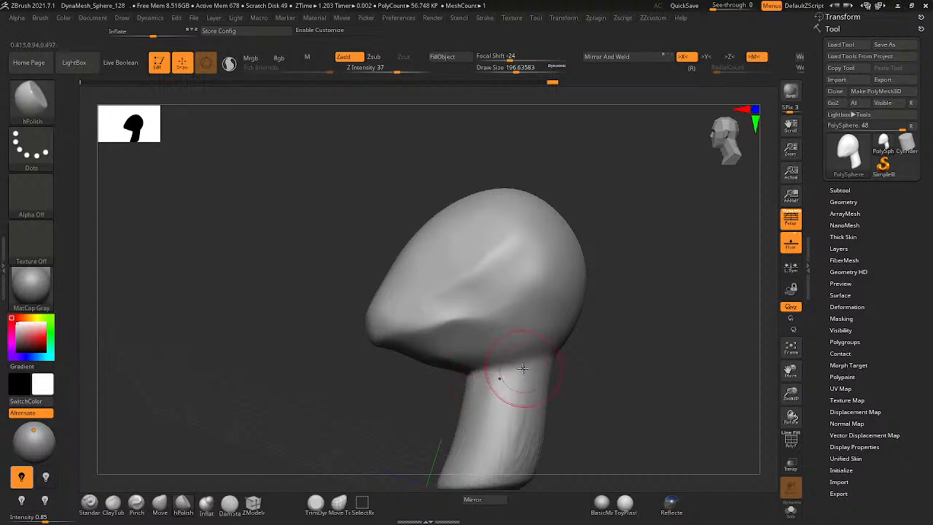
- Adjust the jaw's underside where it meets the front of the neck with the Move brush
key("b")
key("m")
key("v")
left_click_drag(532, 367, 527, 369)
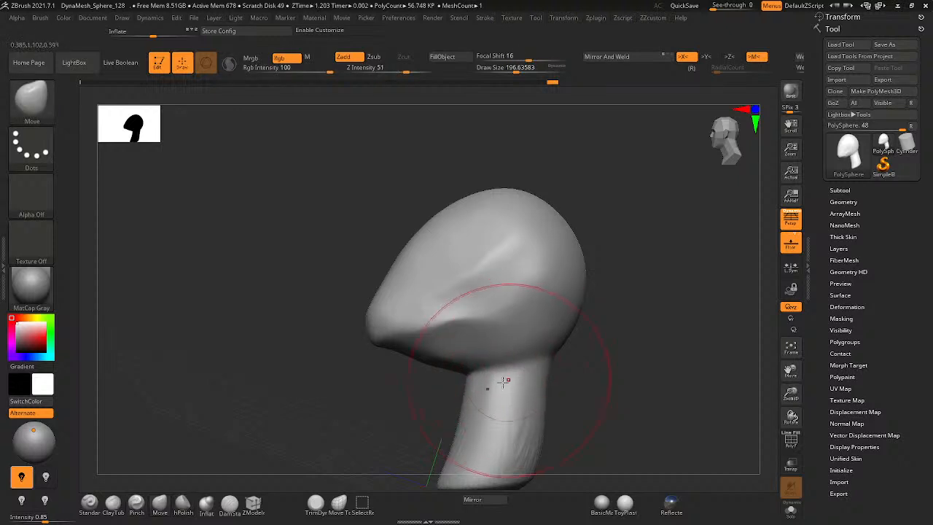
right_click_drag(498, 386, 500, 395)
left_click_drag(501, 369, 477, 372)
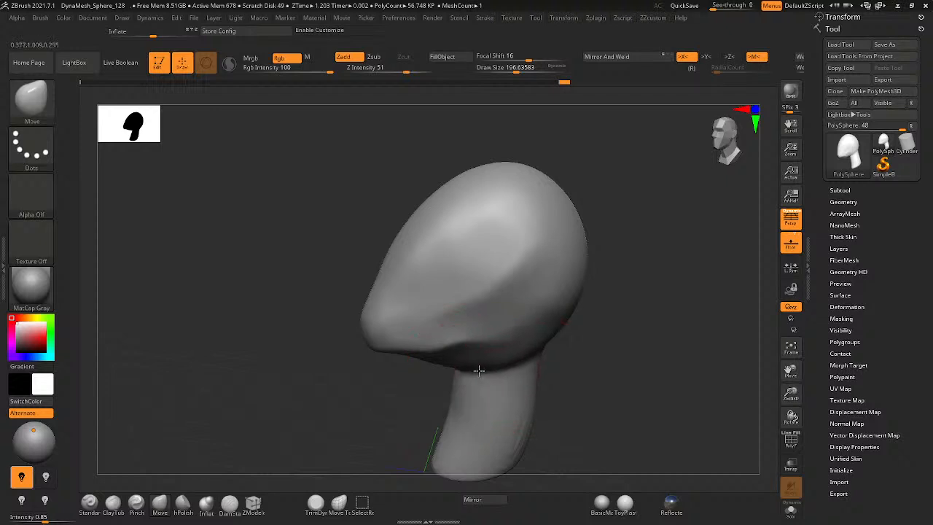
- Reshape the back and side of the neck below the skull with the Move brush
right_click_drag(477, 372, 454, 367)
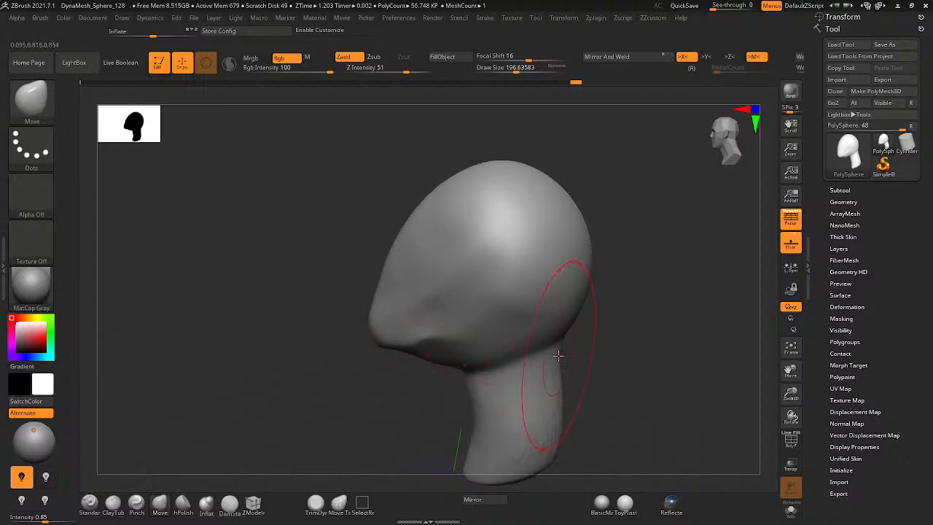
left_click_drag(558, 356, 569, 357)
right_click_drag(569, 357, 532, 355)
left_click_drag(520, 345, 524, 347)
right_click_drag(521, 390, 519, 384)
mouse_move(519, 384)
right_mouse_down("alt")
mouse_move(531, 346)
mouse_move(537, 357)
mouse_move(477, 364)
mouse_move(473, 379)
right_mouse_up("alt")
- Smooth the side of the face, the jaw and the transition into the neck from several angles
mouse_move(458, 285)
left_mouse_down("shift")
mouse_move(427, 286)
mouse_move(415, 251)
left_mouse_up("shift")
right_click_drag(430, 237, 375, 235)
left_click_drag(437, 294, 458, 301, "shift")
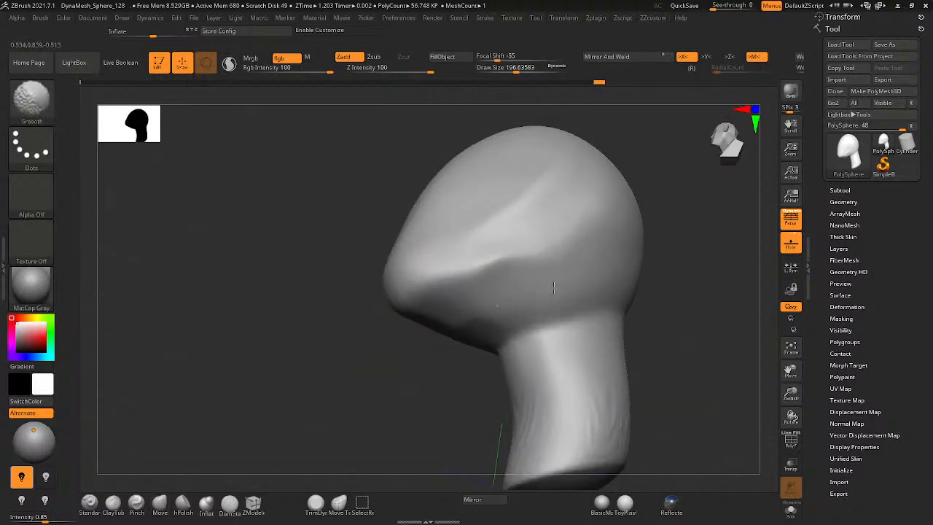
mouse_move(555, 202)
right_mouse_down()
mouse_move(556, 311)
mouse_move(385, 313)
mouse_move(284, 206)
right_mouse_up()
left_click_drag(274, 308, 276, 327, "shift")
mouse_move(276, 327)
right_mouse_down()
mouse_move(322, 294)
mouse_move(369, 300)
right_mouse_up()
mouse_move(365, 340)
right_mouse_down("shift")
mouse_move(287, 368)
mouse_move(302, 354)
mouse_move(382, 349)
mouse_move(381, 333)
mouse_move(369, 354)
mouse_move(349, 357)
mouse_move(432, 326)
mouse_move(528, 233)
right_mouse_up("shift")
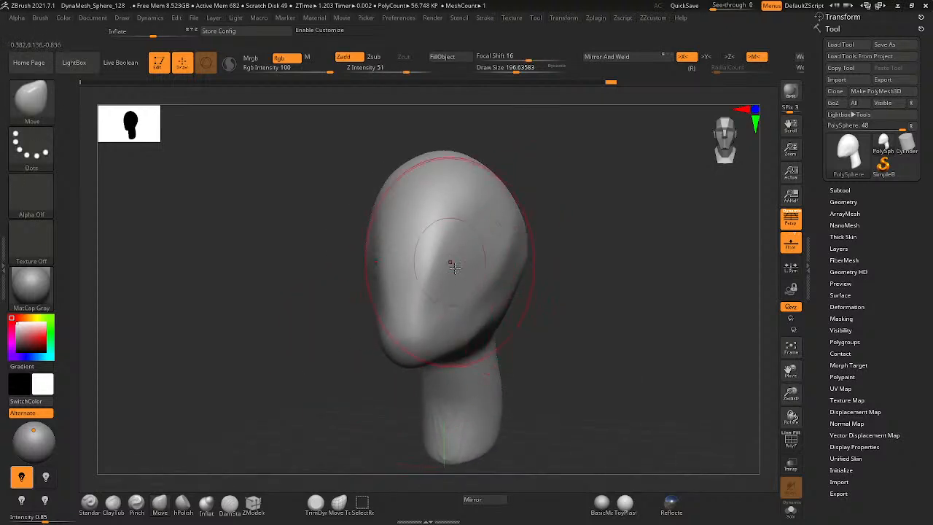
- Reshape the chin and narrow the lower jaw with the Move brush, reducing the draw size to about 177
mouse_move(512, 282)
right_mouse_down()
mouse_move(494, 319)
mouse_move(425, 308)
mouse_move(371, 385)
mouse_move(407, 362)
right_mouse_up()
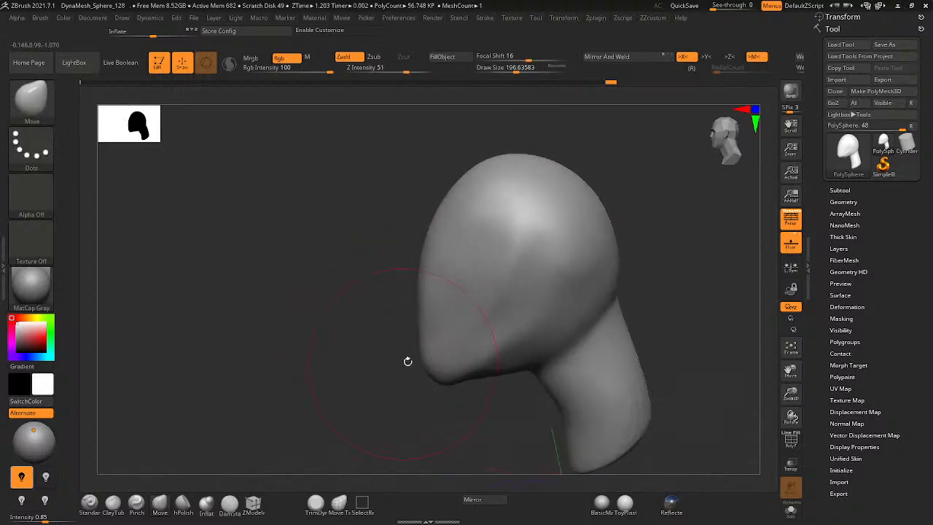
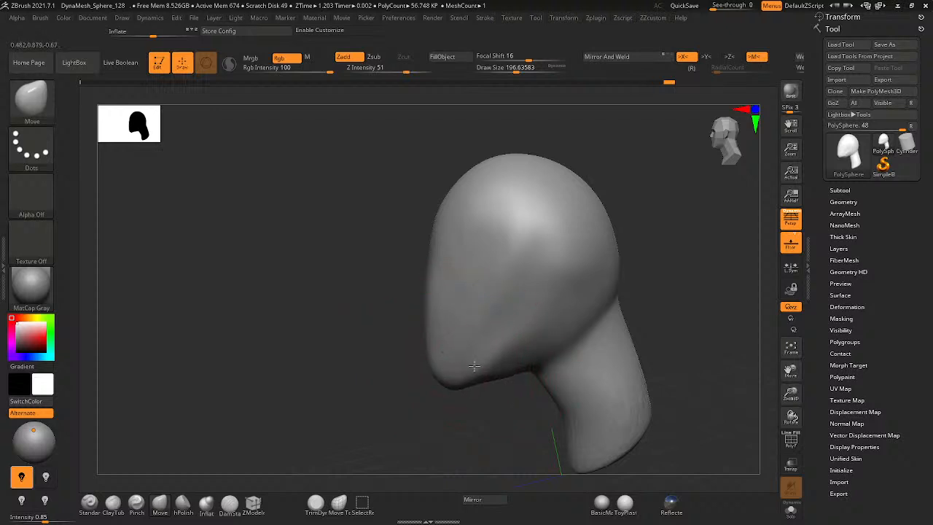
right_click_drag(422, 339, 518, 375)
mouse_move(479, 291)
right_mouse_down()
mouse_move(506, 275)
mouse_move(481, 293)
mouse_move(435, 289)
mouse_move(452, 290)
right_mouse_up()
mouse_move(553, 308)
right_mouse_down("ctrl")
mouse_move(546, 340)
mouse_move(483, 300)
right_mouse_up("ctrl")
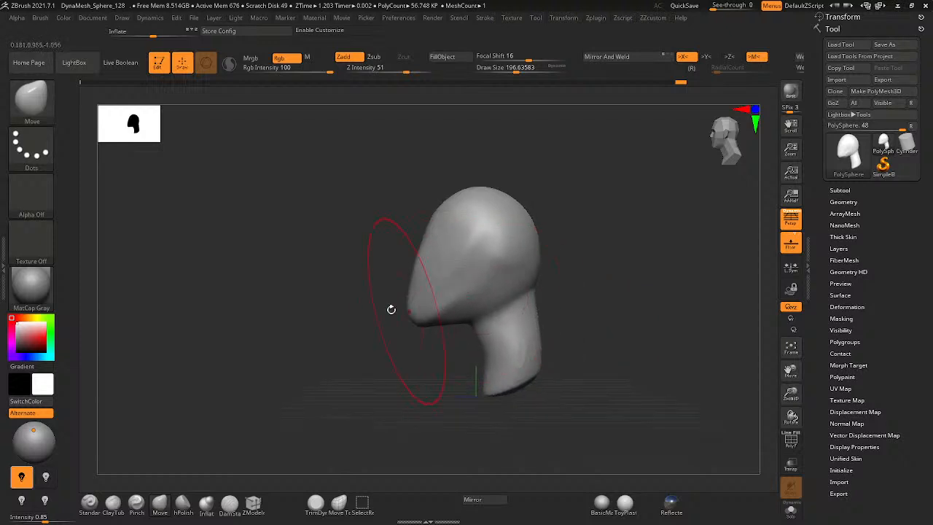
mouse_move(392, 311)
right_mouse_down("ctrl")
mouse_move(458, 308)
mouse_move(309, 340)
right_mouse_up("ctrl")
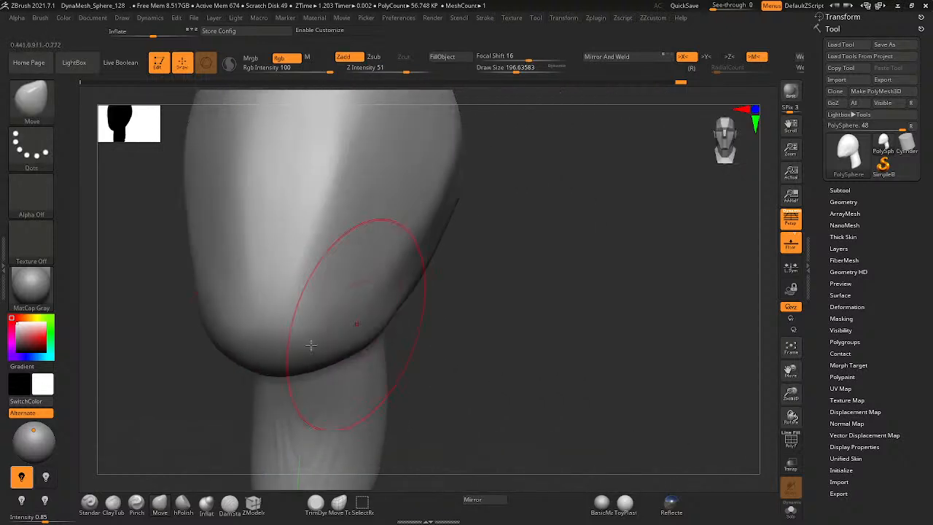
key("space")
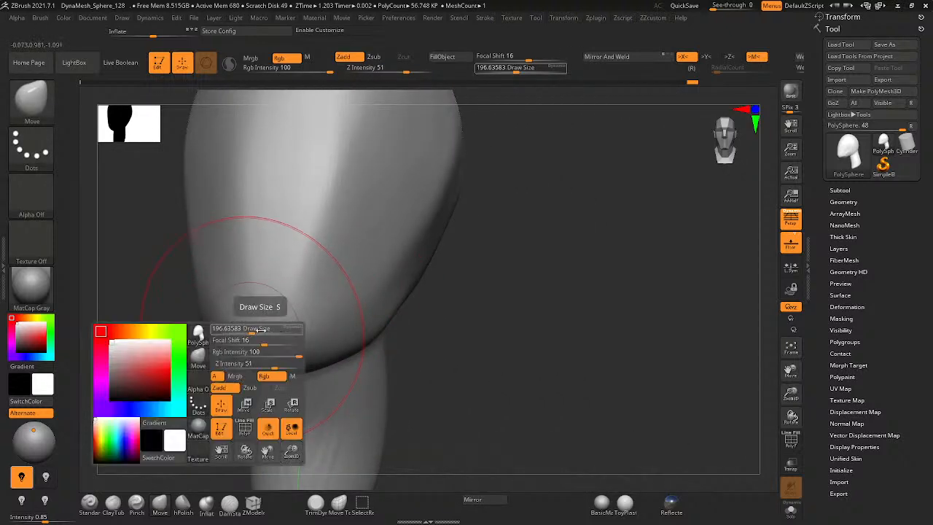
left_click_drag(260, 330, 256, 330)
right_click_drag(200, 348, 295, 329)
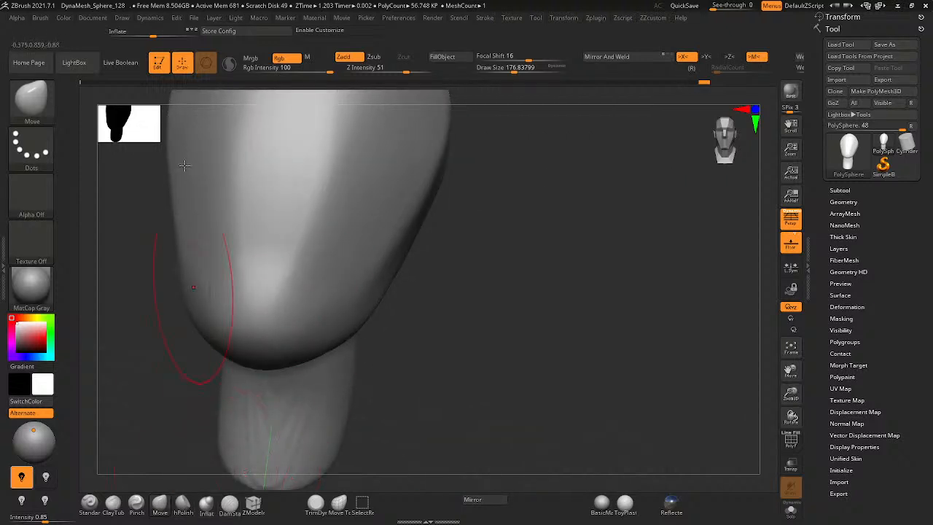
- Flatten the lower cheek and jaw planes with the hPolish brush and smooth the result
key("b")
key("h")
key("p")
mouse_move(283, 284)
left_mouse_down()
mouse_move(271, 293)
mouse_move(284, 284)
mouse_move(283, 298)
mouse_move(349, 305)
left_mouse_up()
right_click_drag(349, 305, 296, 258)
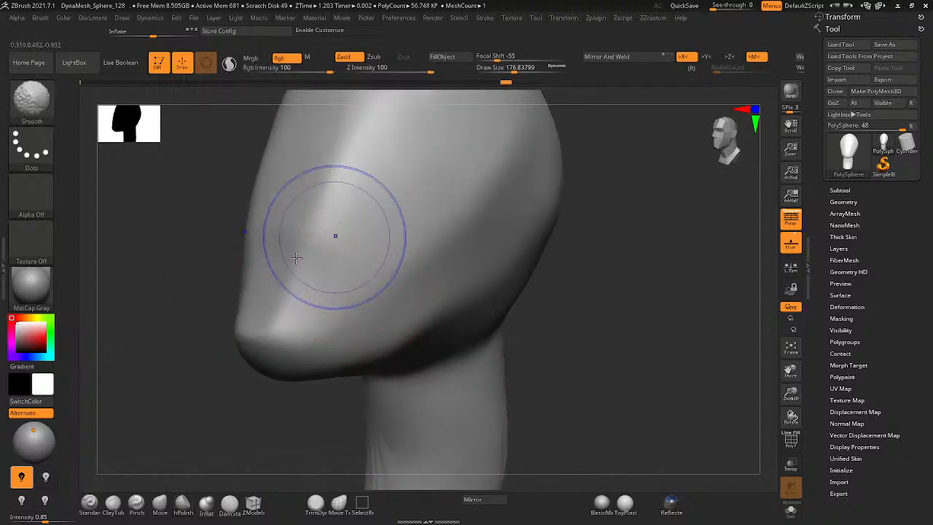
mouse_move(231, 292)
right_mouse_down("shift")
mouse_move(227, 283)
mouse_move(281, 271)
mouse_move(250, 261)
mouse_move(358, 270)
mouse_move(355, 302)
mouse_move(306, 359)
mouse_move(309, 277)
mouse_move(309, 396)
mouse_move(242, 412)
right_mouse_up("shift")
- Adjust the underside of the chin with the Move brush
key("b")
key("m")
key("v")
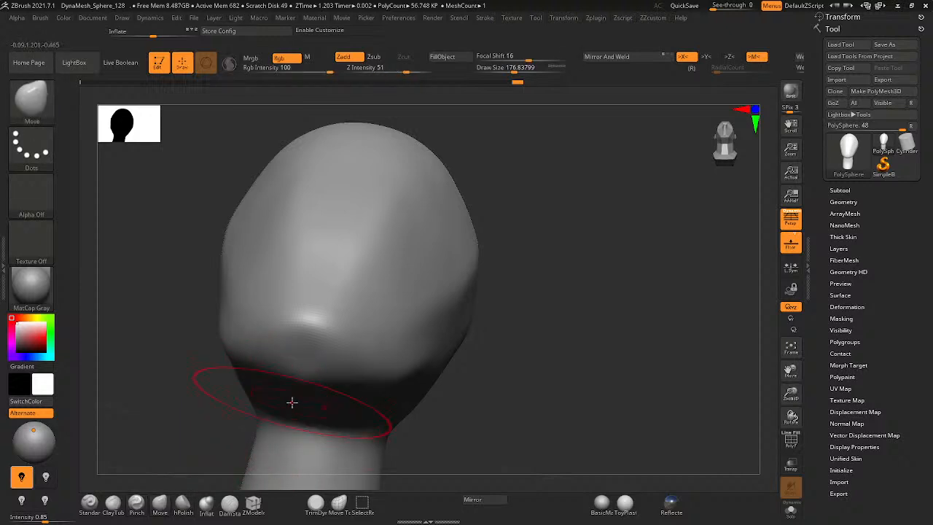
left_click_drag(302, 374, 308, 367)
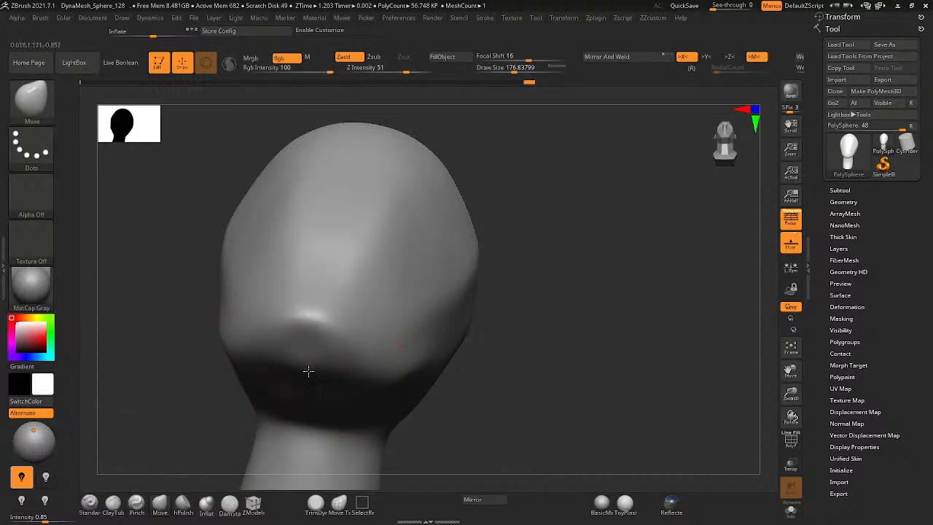
mouse_move(308, 371)
right_mouse_down()
mouse_move(327, 416)
mouse_move(250, 391)
mouse_move(308, 401)
mouse_move(353, 377)
mouse_move(405, 388)
mouse_move(350, 319)
mouse_move(372, 347)
mouse_move(414, 357)
mouse_move(371, 321)
mouse_move(468, 340)
mouse_move(461, 363)
mouse_move(440, 294)
mouse_move(467, 299)
mouse_move(406, 280)
mouse_move(401, 266)
mouse_move(483, 261)
right_mouse_up()
- Set the Move brush's Z intensity to 0
key("space")
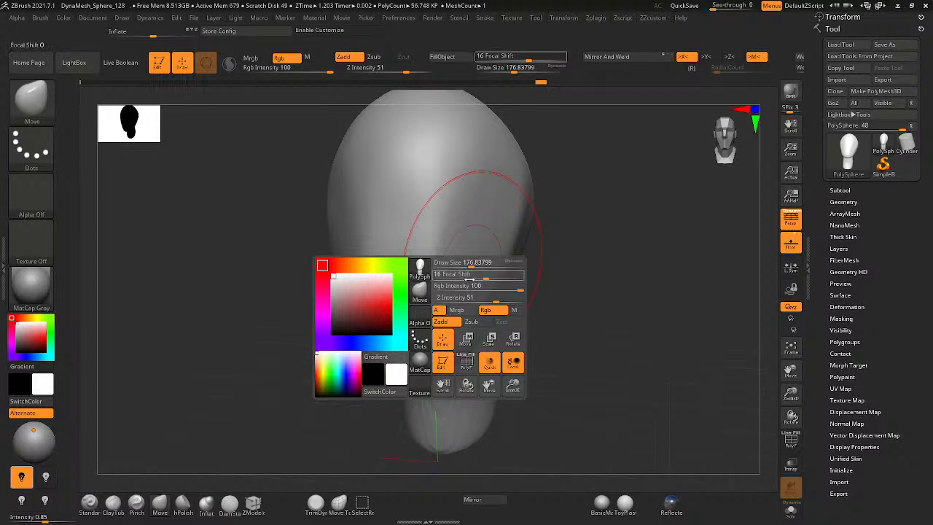
right_click_drag(427, 207, 485, 226)
key("space")
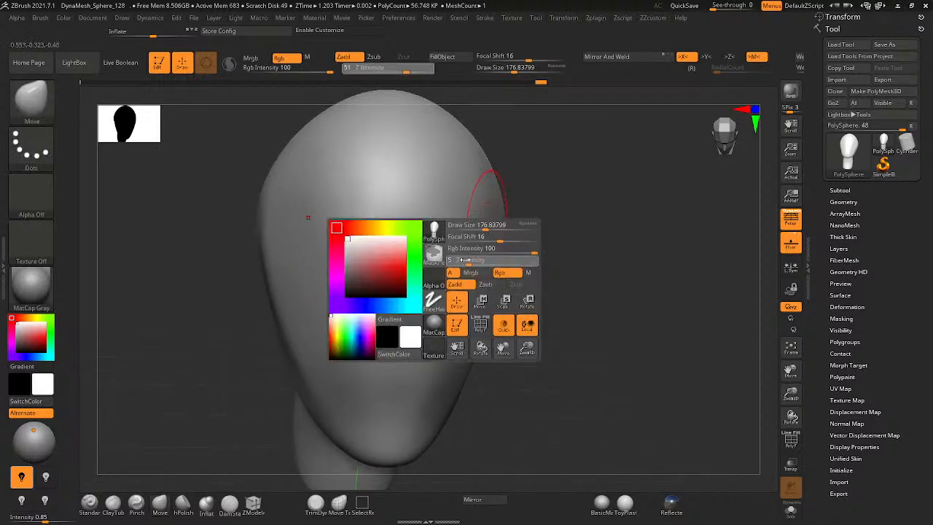
mouse_move(542, 290)
right_mouse_down()
mouse_move(471, 273)
mouse_move(430, 209)
mouse_move(416, 277)
mouse_move(491, 272)
mouse_move(433, 287)
mouse_move(506, 272)
mouse_move(463, 272)
mouse_move(472, 238)
right_mouse_up()
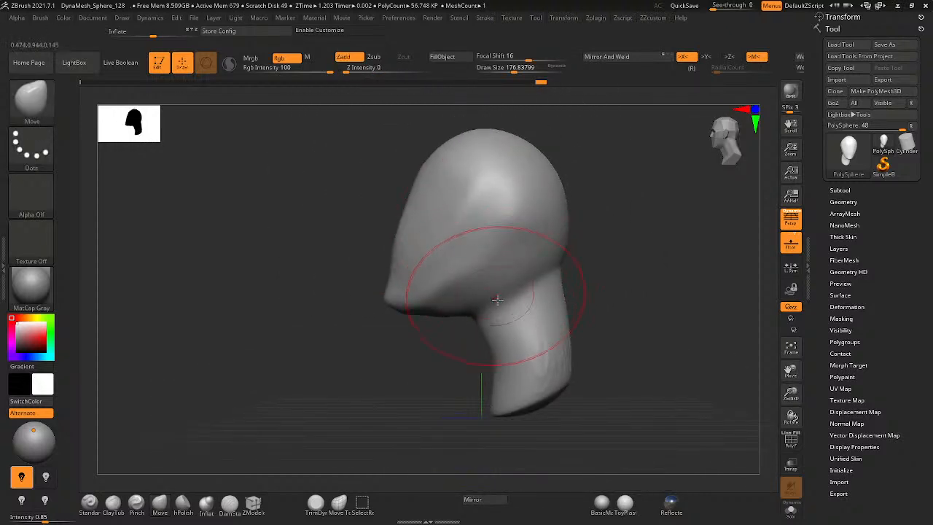
- Refine the base of the skull, the nape and the jaw transition from several angles with the Move brush
mouse_move(469, 299)
right_mouse_down()
mouse_move(474, 246)
mouse_move(444, 273)
mouse_move(523, 275)
right_mouse_up()
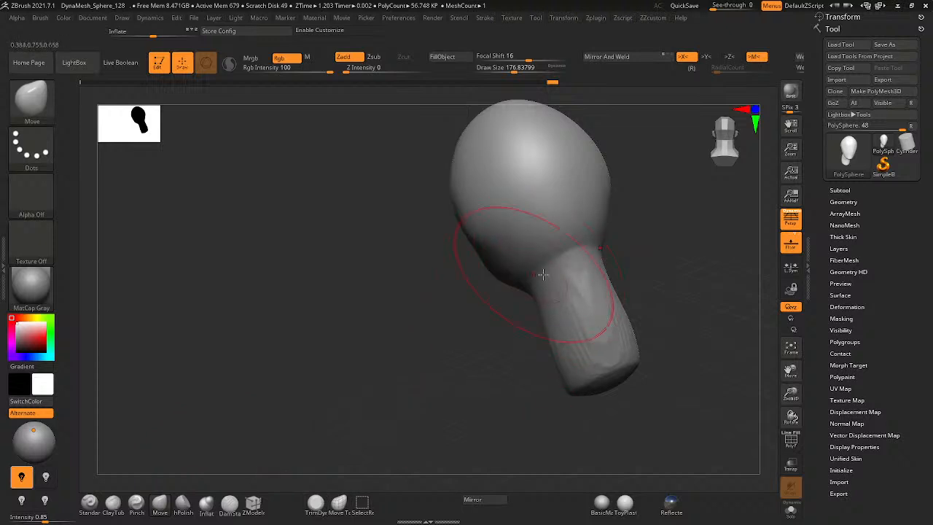
mouse_move(555, 248)
right_mouse_down()
mouse_move(557, 296)
mouse_move(583, 274)
right_mouse_up()
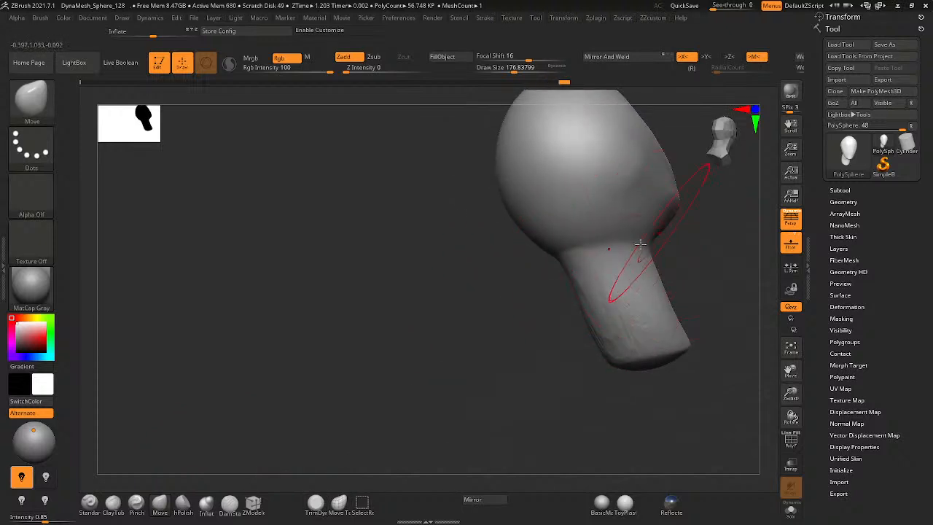
mouse_move(640, 244)
right_mouse_down("alt")
mouse_move(568, 273)
mouse_move(651, 240)
right_mouse_up("alt")
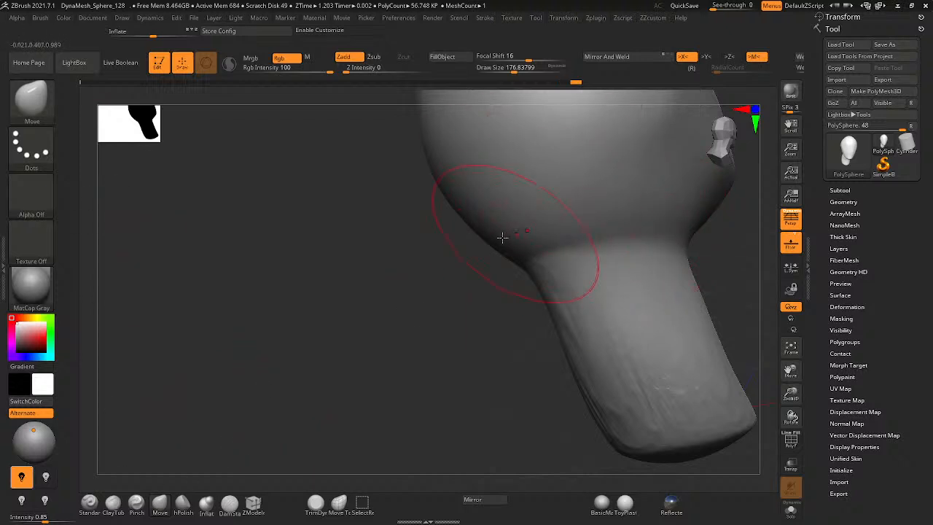
right_click_drag(502, 238, 534, 235)
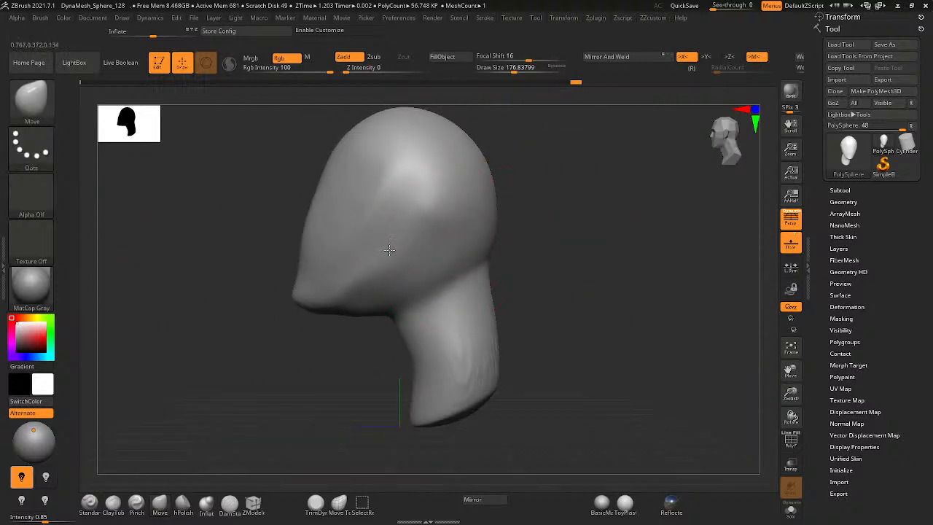
right_click_drag(390, 248, 439, 245)
mouse_move(319, 247)
right_mouse_down("alt")
mouse_move(427, 248)
mouse_move(479, 267)
mouse_move(366, 225)
right_mouse_up("alt")
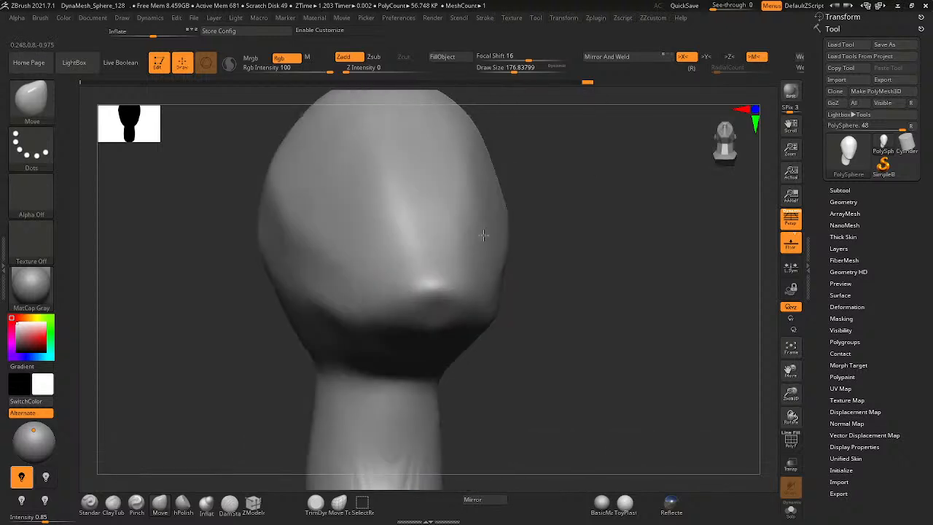
mouse_move(360, 283)
right_mouse_down("alt")
mouse_move(444, 227)
mouse_move(424, 259)
right_mouse_up("alt")
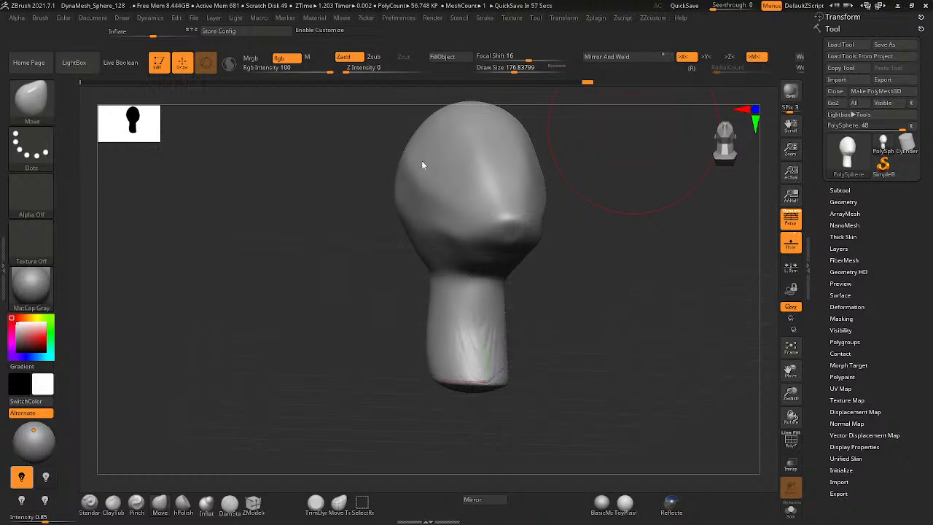
- Try a curved DamStandard stroke down the side of the face and undo it
left_click_drag(422, 165, 412, 239)
left_click_drag(587, 187, 488, 231, "alt")
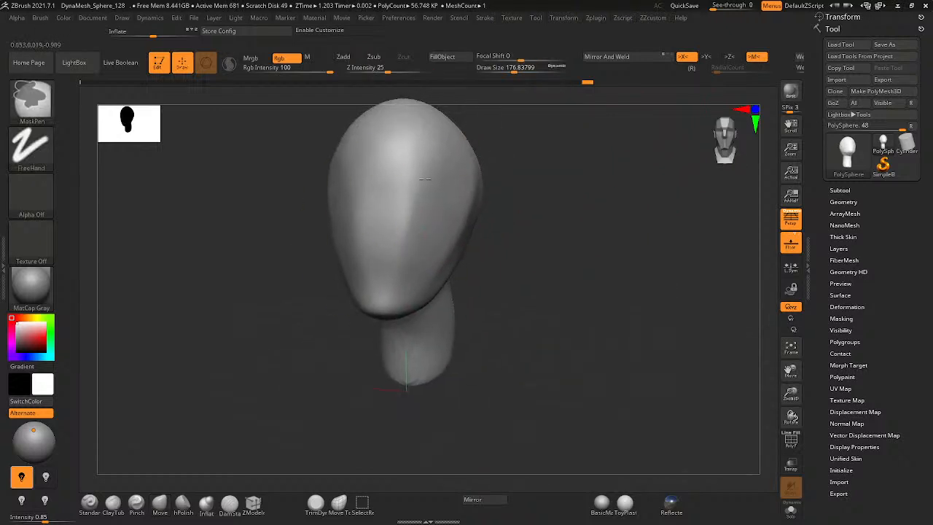
right_click_drag(425, 178, 481, 208, "ctrl")
right_click_drag(481, 208, 425, 192)
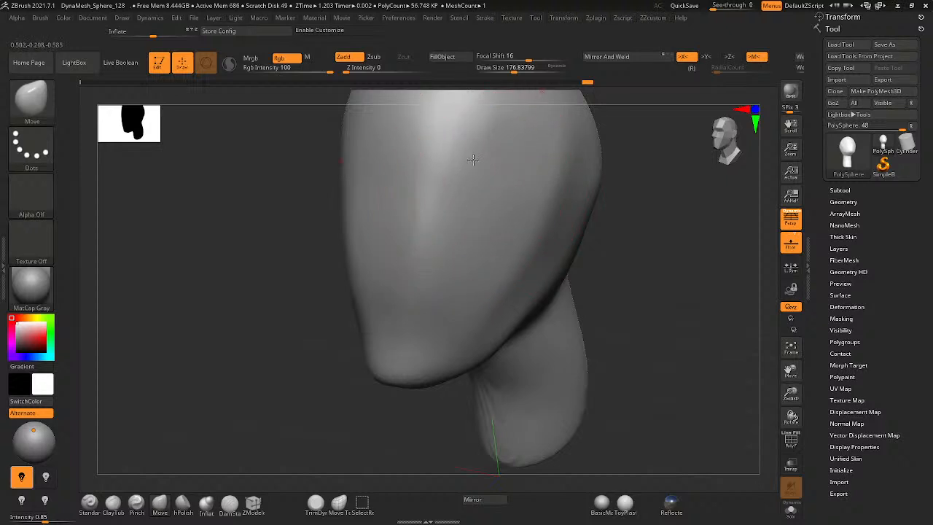
left_click(229, 505)
left_click_drag(476, 151, 430, 293)
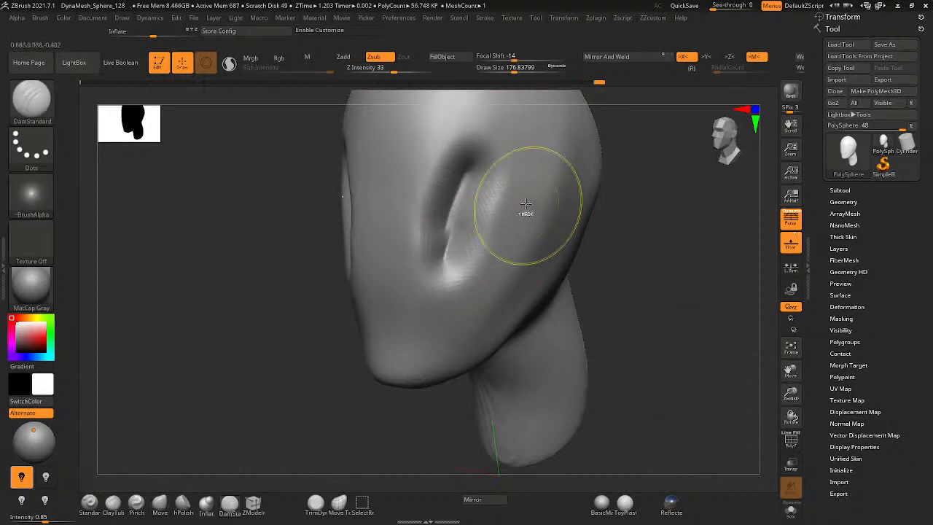
key("ctrl+z")
- Adjust the side of the face with the Move brush at focal shift -22 and draw size about 187
key("b")
key("m")
key("v")
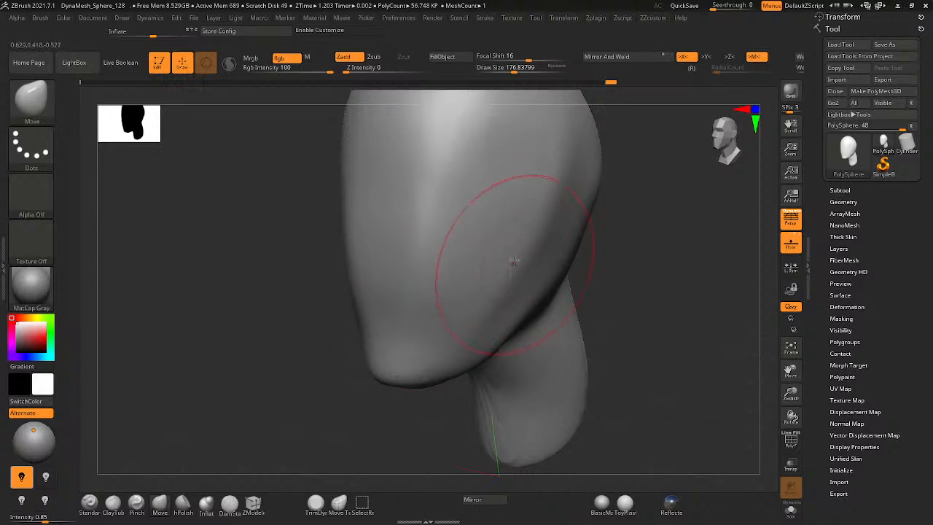
key("space")
left_click_drag(527, 270, 510, 271)
left_click_drag(513, 257, 515, 256)
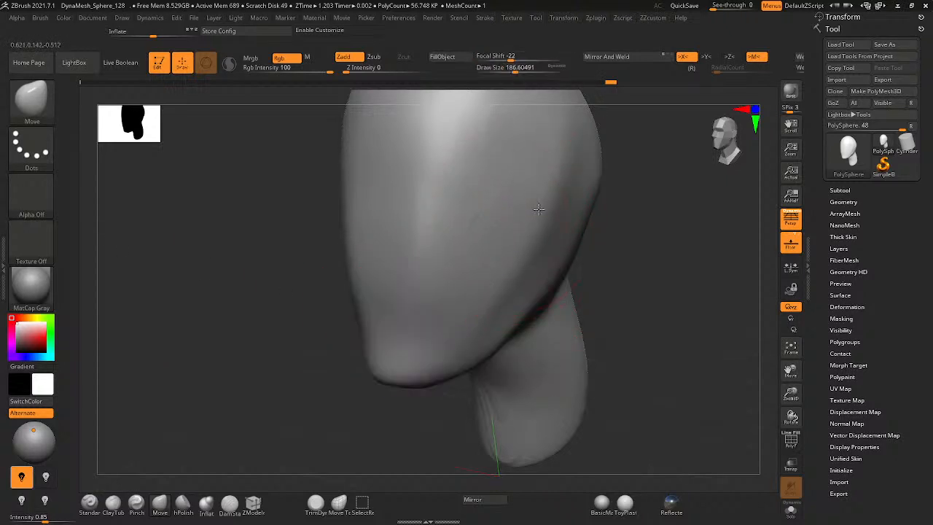
right_click_drag(489, 256, 423, 263)
right_click_drag(601, 336, 442, 262, "alt")
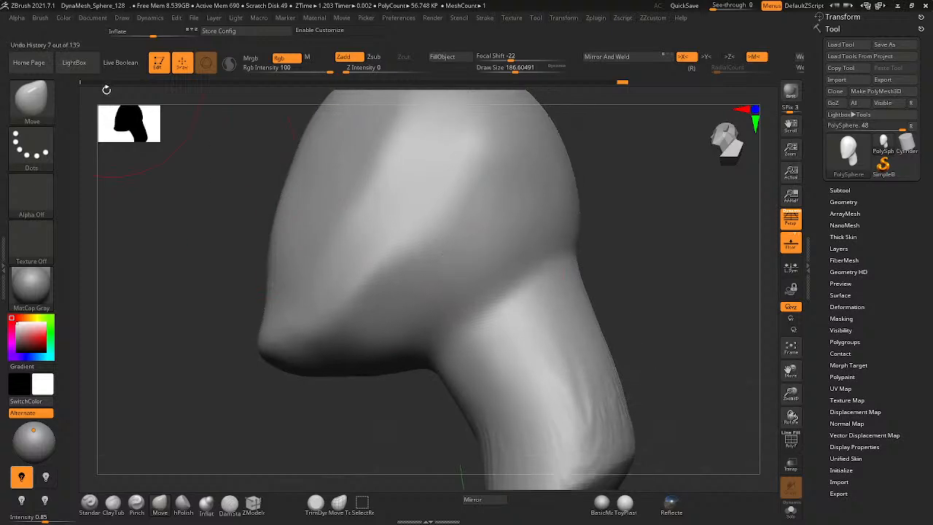
- Load the DynaMesh_Sphere_128 project from LightBox in place of the current head, without saving it
left_click(74, 62)
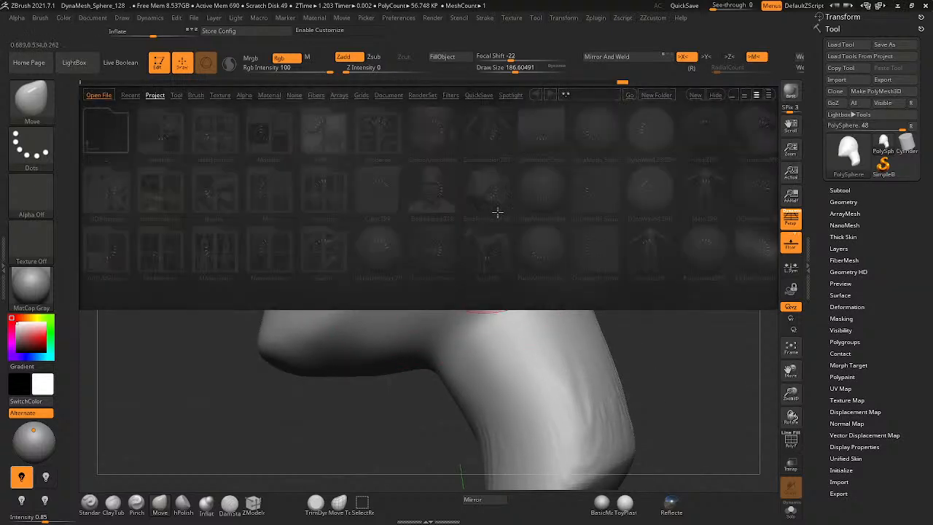
double_click(538, 187)
left_click(510, 293)
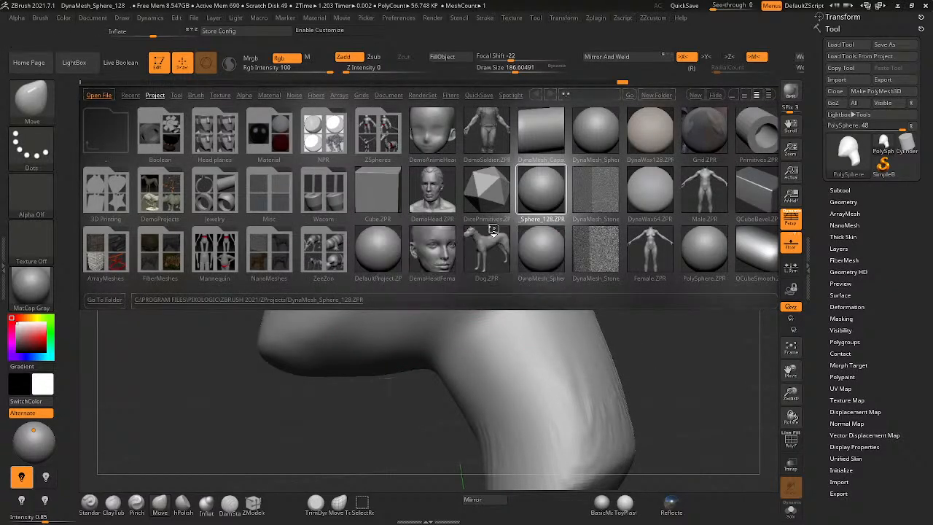
mouse_move(408, 232)
right_mouse_down("alt")
mouse_move(488, 201)
mouse_move(411, 231)
right_mouse_up("alt")
right_click_drag(447, 261, 410, 279, "ctrl")
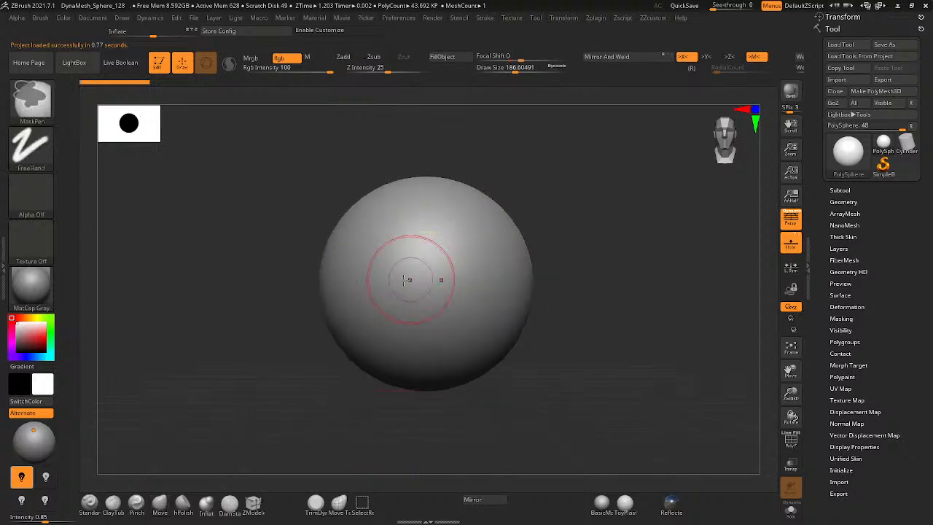
right_click_drag(507, 329, 460, 301, "alt")
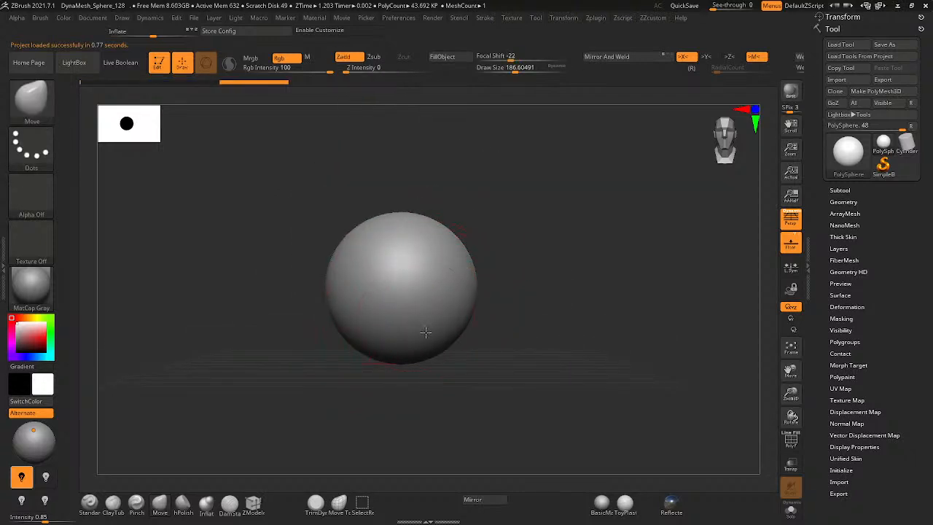
right_click_drag(418, 338, 503, 279)
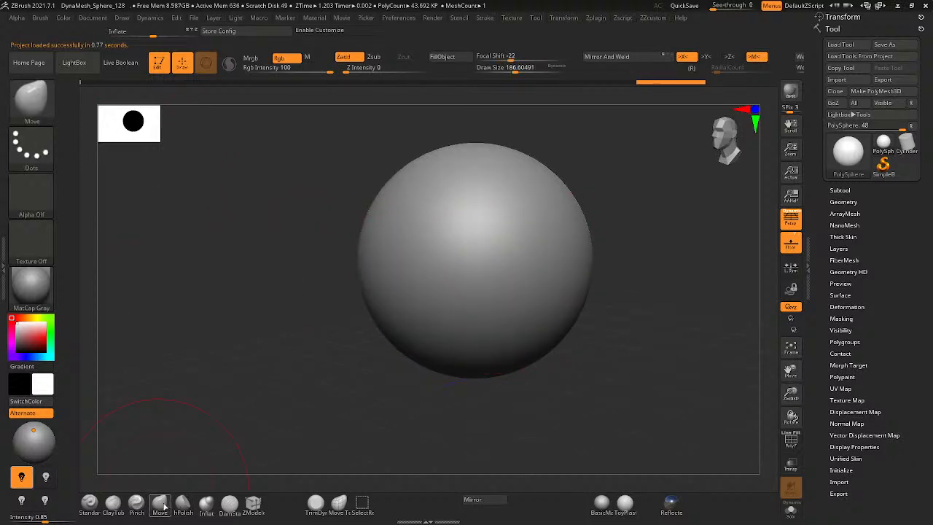
key("b")
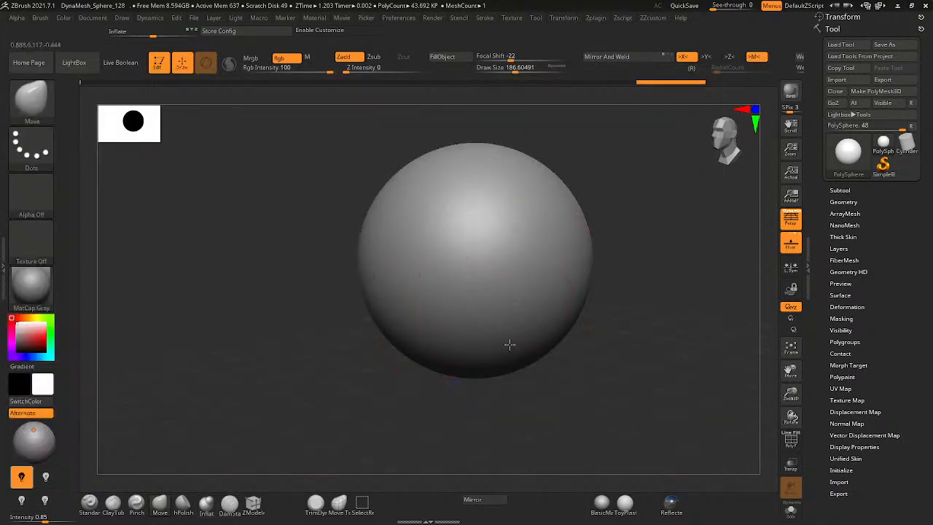
- Close ZBrush without saving the project and launch it again
left_click(926, 5)
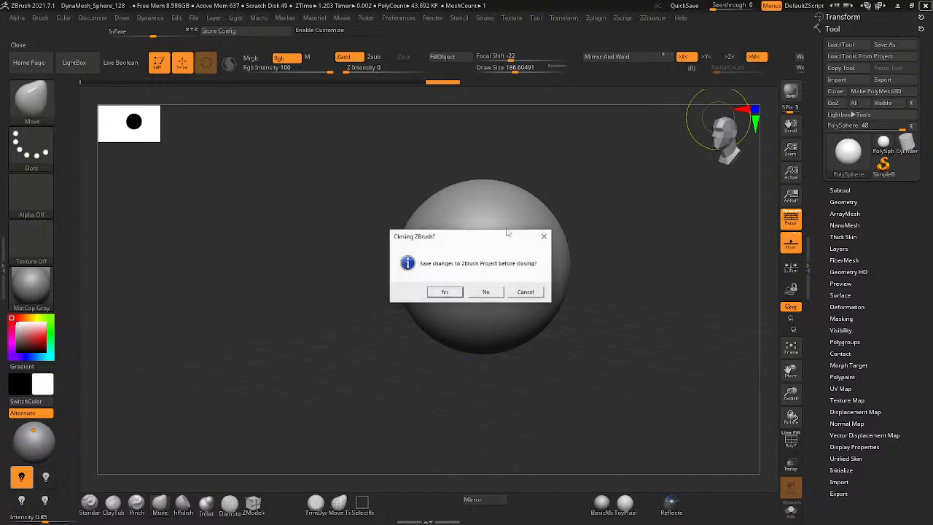
left_click(479, 295)
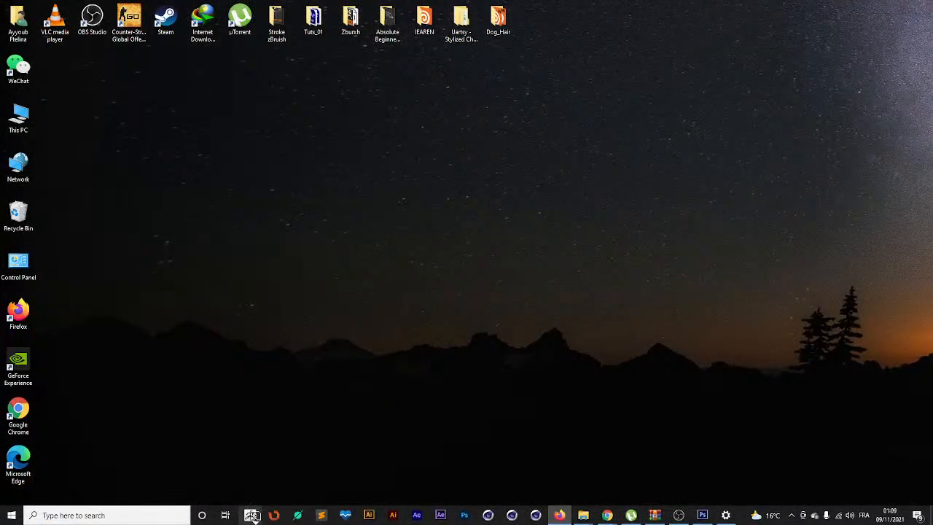
left_click(250, 515)
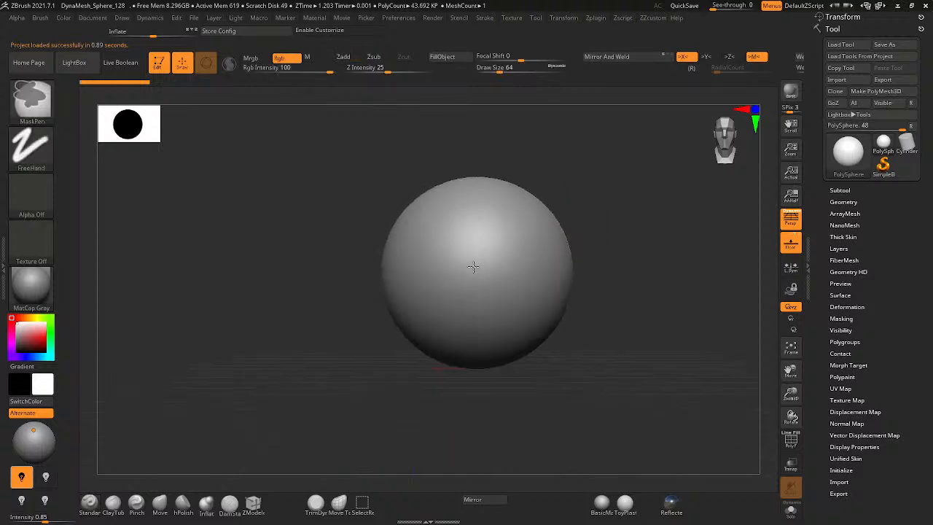
- Try building up the lower front of the 128 DynaMesh sphere with the Standard brush at draw size about 132
mouse_move(473, 267)
right_mouse_down("alt")
mouse_move(401, 212)
mouse_move(471, 255)
mouse_move(460, 273)
right_mouse_up("alt")
key("space")
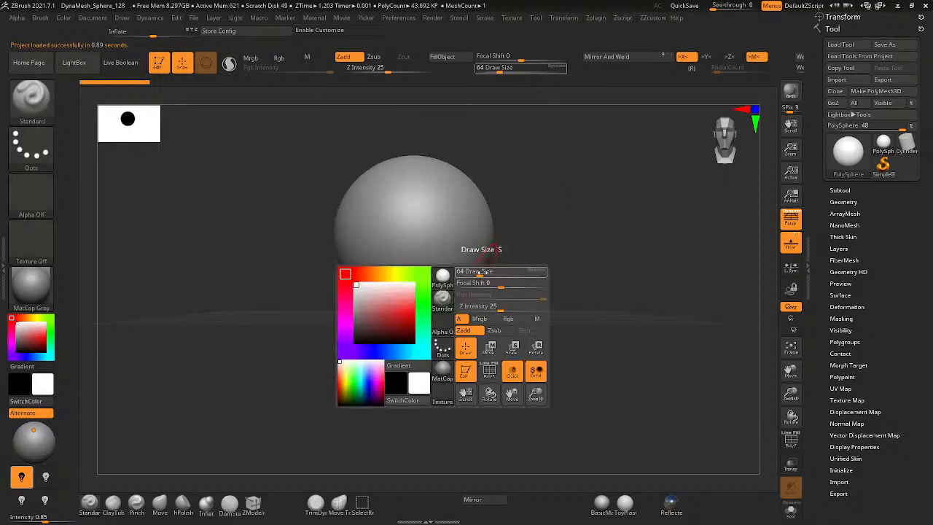
left_click_drag(481, 271, 510, 272)
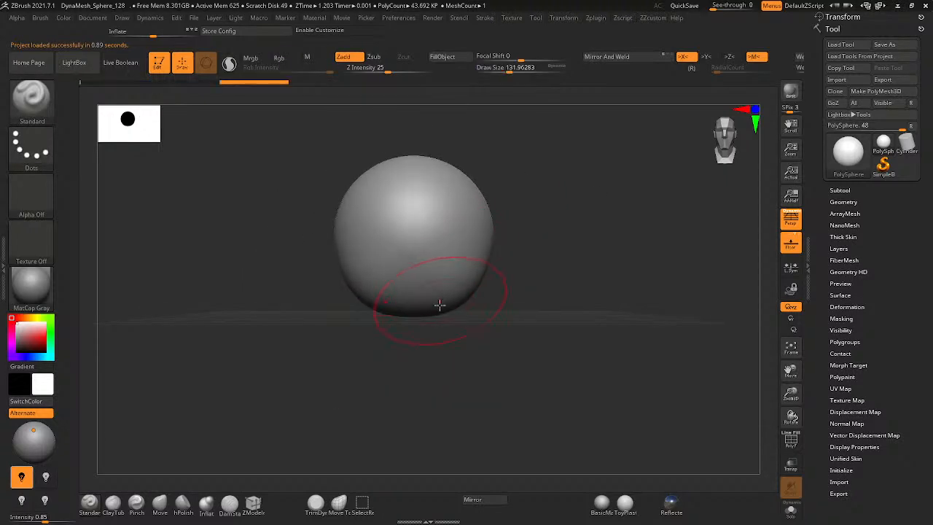
left_click_drag(439, 304, 437, 329)
right_click_drag(438, 328, 386, 336)
left_click_drag(404, 317, 383, 288)
left_click_drag(408, 330, 400, 308)
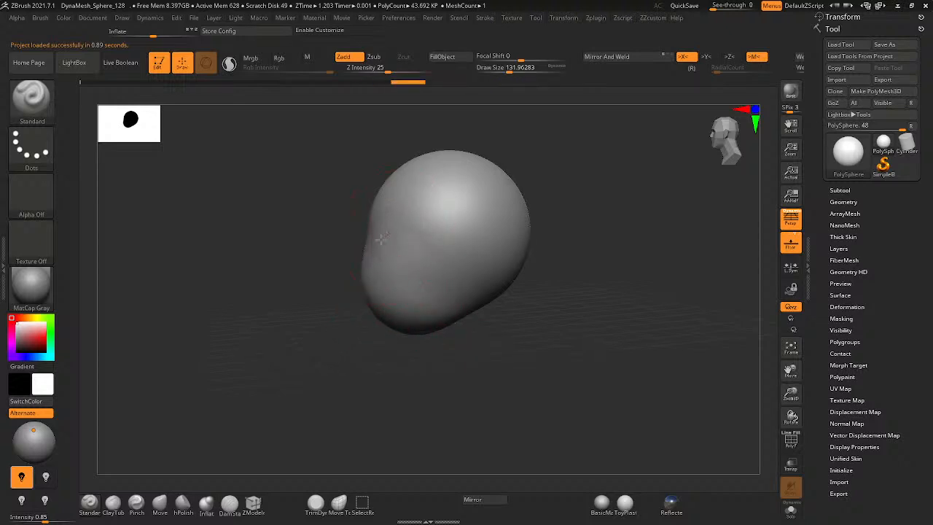
left_click_drag(380, 240, 387, 244)
key("space")
left_click_drag(570, 275, 556, 278)
mouse_move(389, 325)
right_mouse_down()
mouse_move(474, 333)
mouse_move(436, 327)
right_mouse_up()
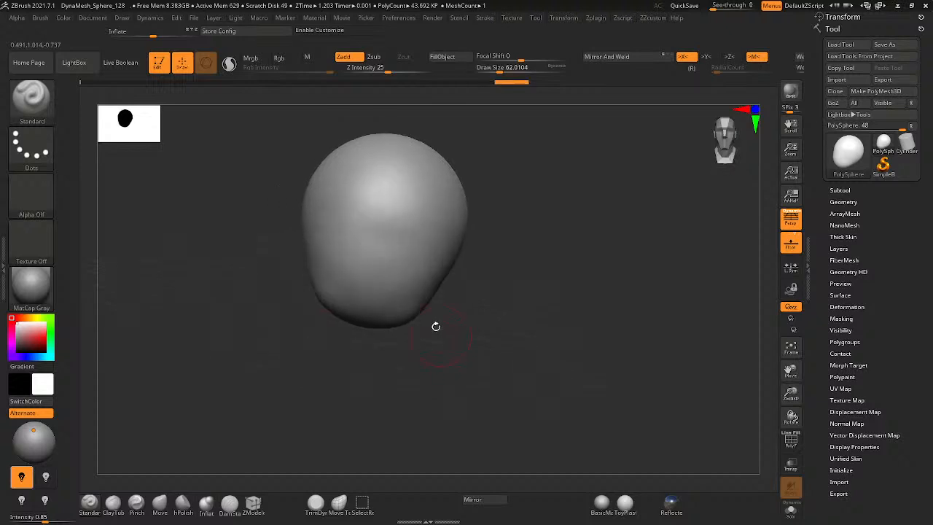
- Undo all the sculpting strokes made on the sphere
key("ctrl+z")
key("ctrl+z")
key("ctrl+z")
key("ctrl+z")
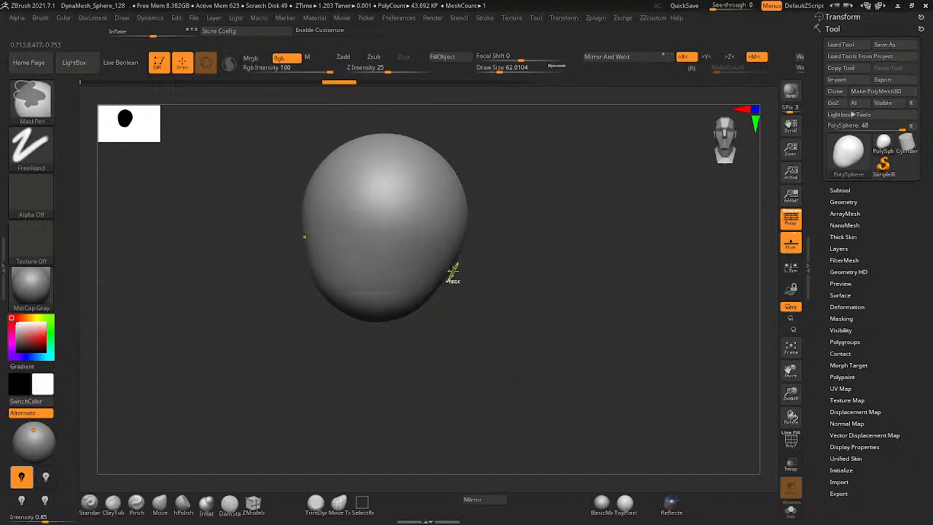
key("ctrl+z")
key("ctrl+z")
key("ctrl+z")
key("ctrl+z")
key("ctrl+z")
key("ctrl+z")
key("ctrl+z")
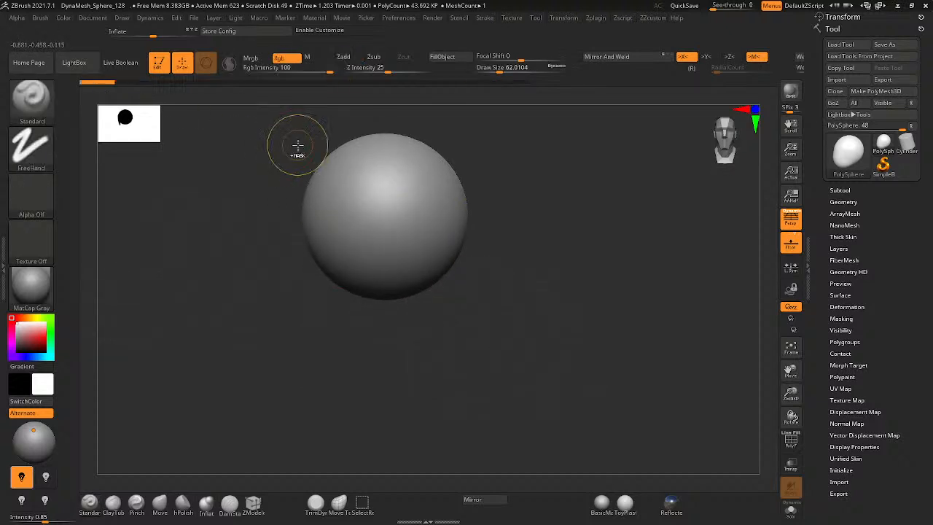
- Load the DynaMesh_Sphere_32 project from LightBox in place of the current sphere
mouse_move(291, 163)
right_mouse_down()
mouse_move(285, 148)
mouse_move(306, 175)
mouse_move(119, 95)
right_mouse_up()
left_click(74, 62)
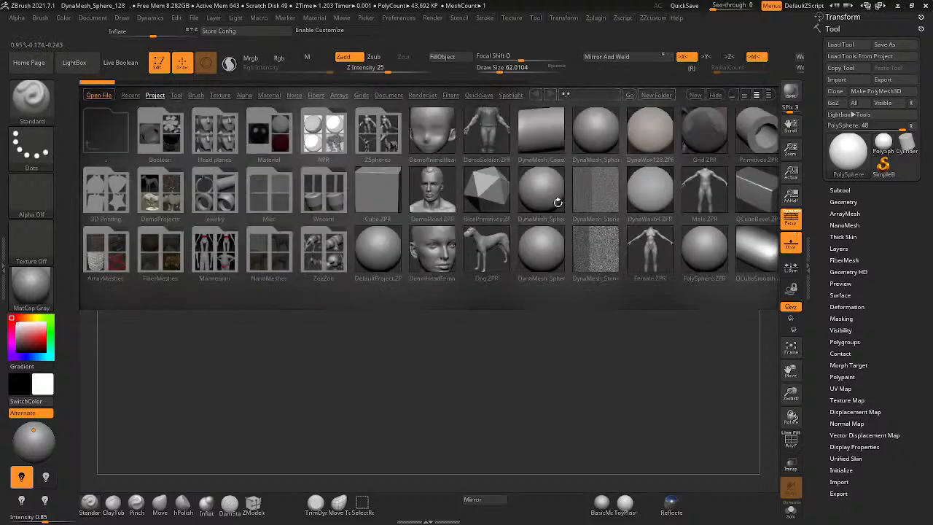
double_click(536, 250)
left_click(461, 292)
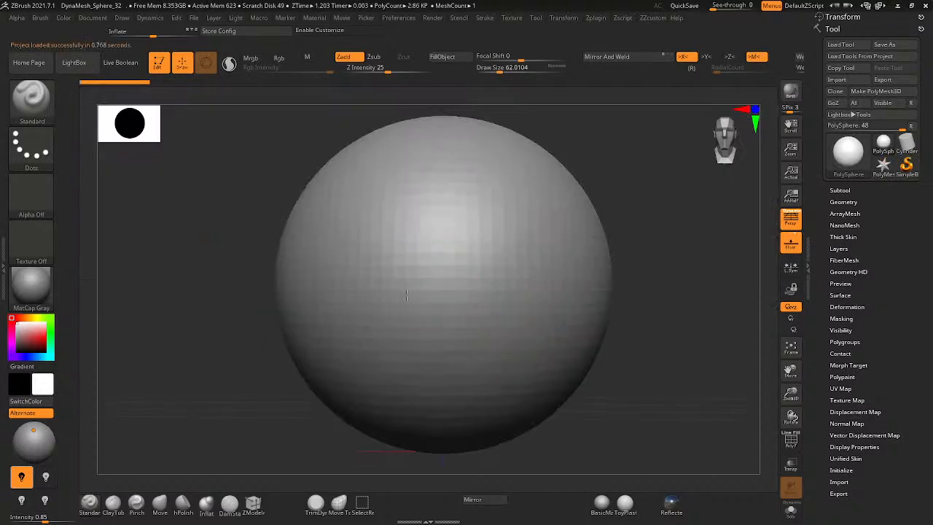
- Try building up the lower half of the sphere with the Standard brush at draw size about 104 and undo it
mouse_move(484, 229)
right_mouse_down()
mouse_move(429, 289)
mouse_move(359, 293)
mouse_move(315, 313)
mouse_move(416, 341)
right_mouse_up()
key("space")
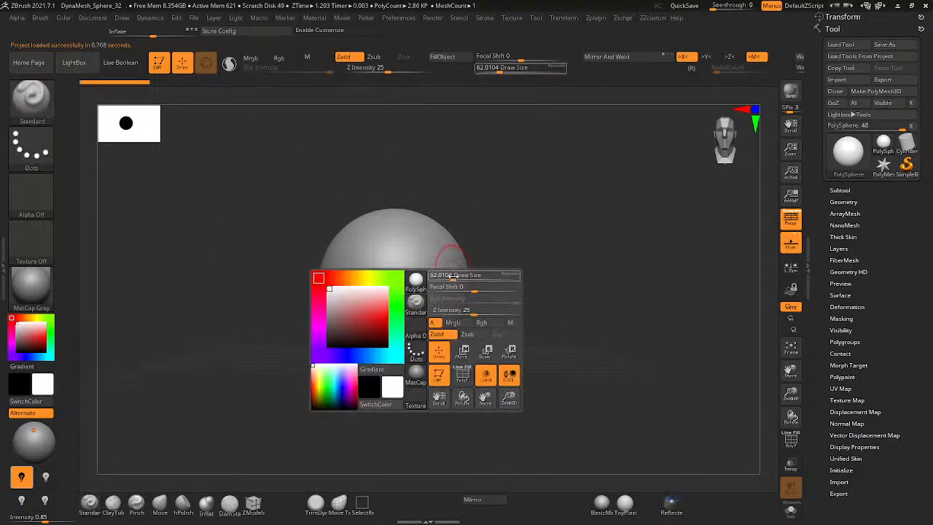
mouse_move(452, 277)
left_mouse_down()
mouse_move(423, 347)
mouse_move(408, 353)
mouse_move(427, 374)
left_mouse_up()
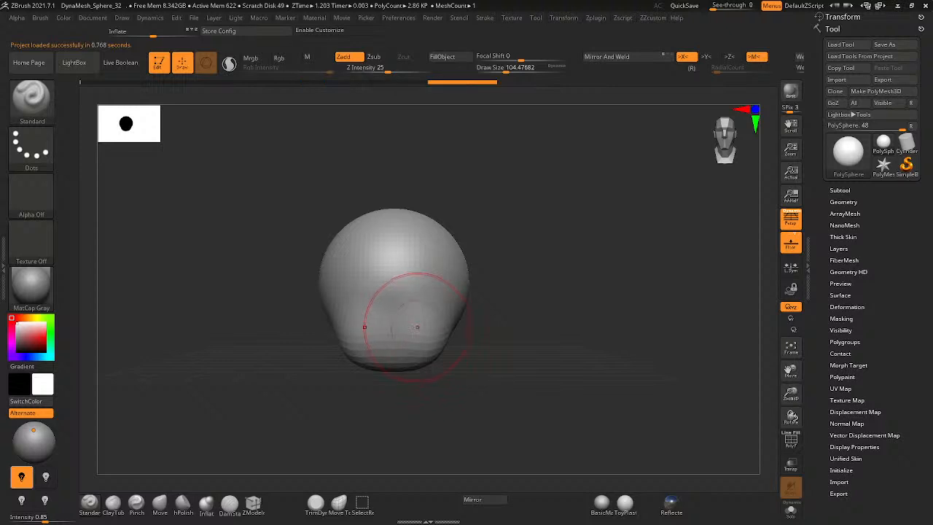
key("ctrl+z")
key("ctrl+z")
- Build up the sphere's lower front into a rough face and chin with the Standard brush at draw size about 182
key("space")
mouse_move(457, 309)
left_mouse_down()
mouse_move(467, 309)
mouse_move(439, 357)
mouse_move(411, 360)
left_mouse_up()
right_click_drag(390, 347, 389, 313)
mouse_move(395, 310)
left_mouse_down()
mouse_move(387, 350)
mouse_move(396, 360)
left_mouse_up()
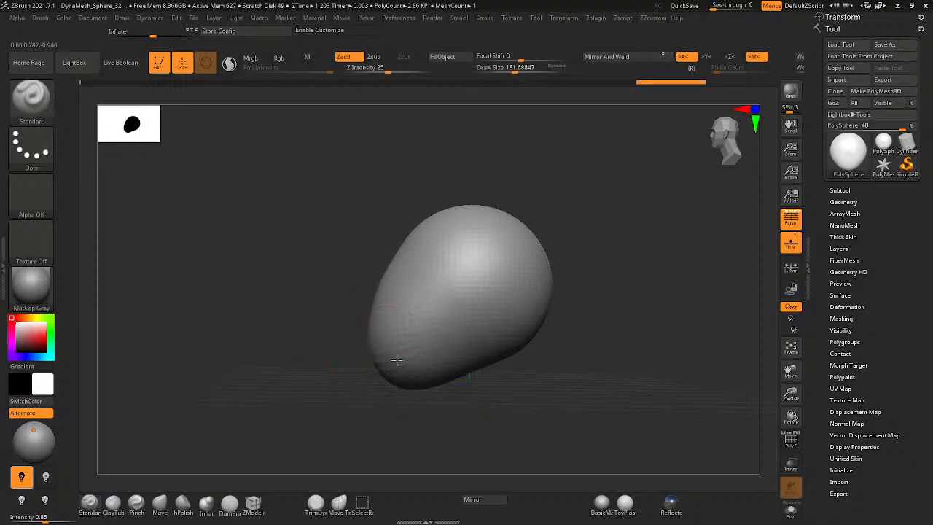
right_click_drag(440, 357, 432, 381)
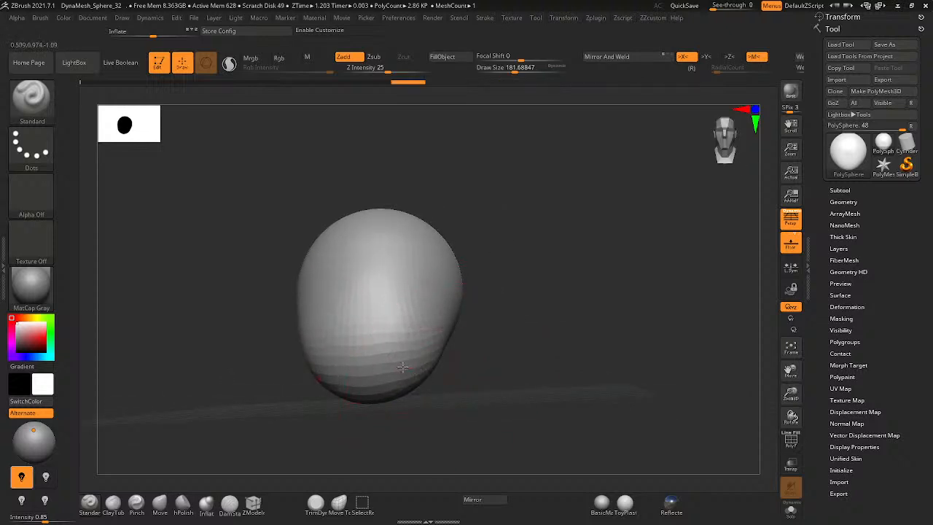
- Recalculate the DynaMesh of the head and work over the lower face with a large brush
left_click_drag(567, 273, 547, 291, "ctrl")
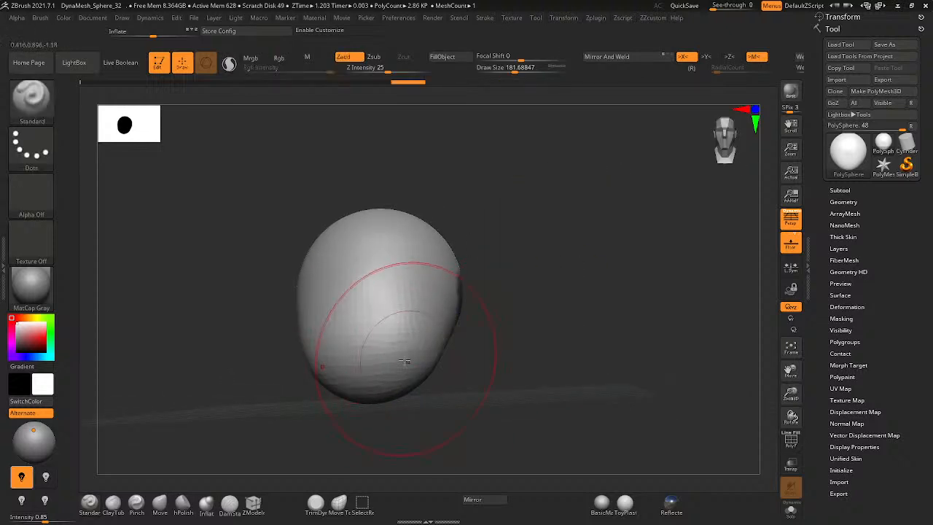
mouse_move(406, 357)
left_mouse_down()
mouse_move(387, 333)
mouse_move(398, 338)
left_mouse_up()
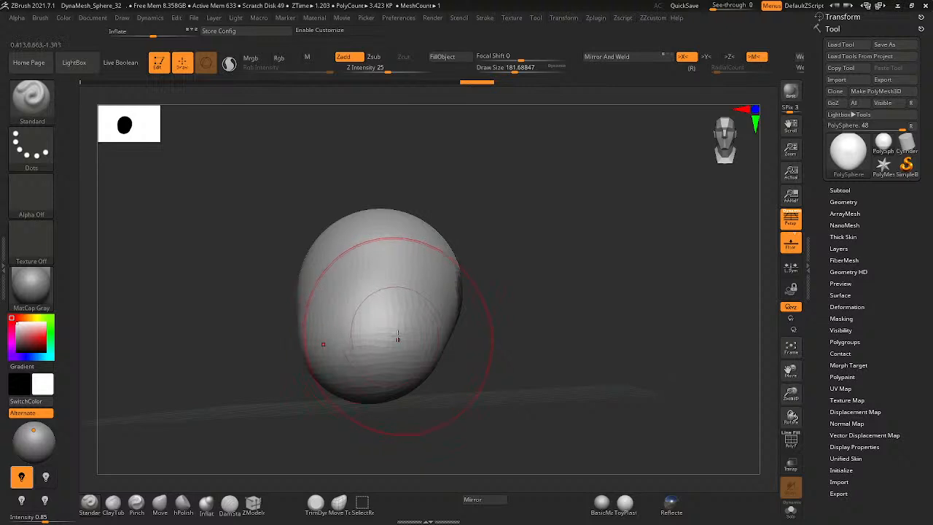
left_click_drag(473, 296, 463, 145)
left_click(460, 17)
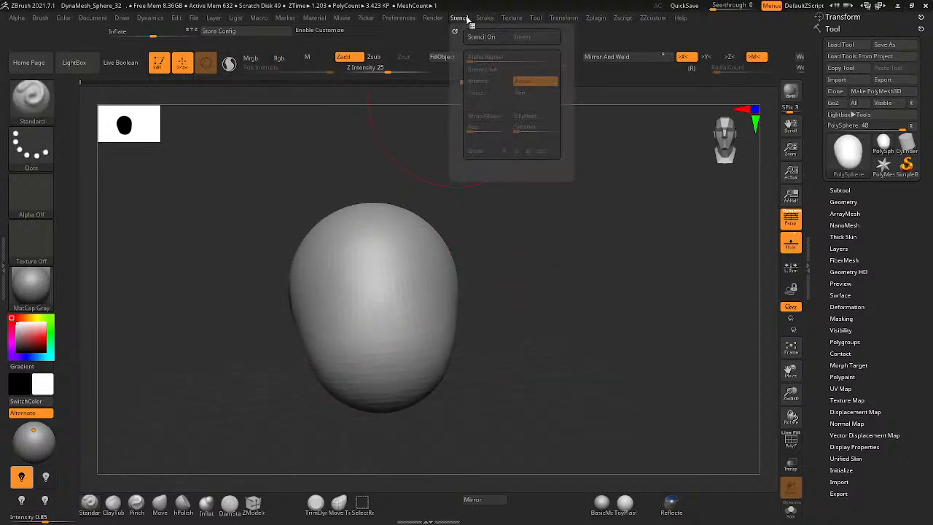
left_click(485, 18)
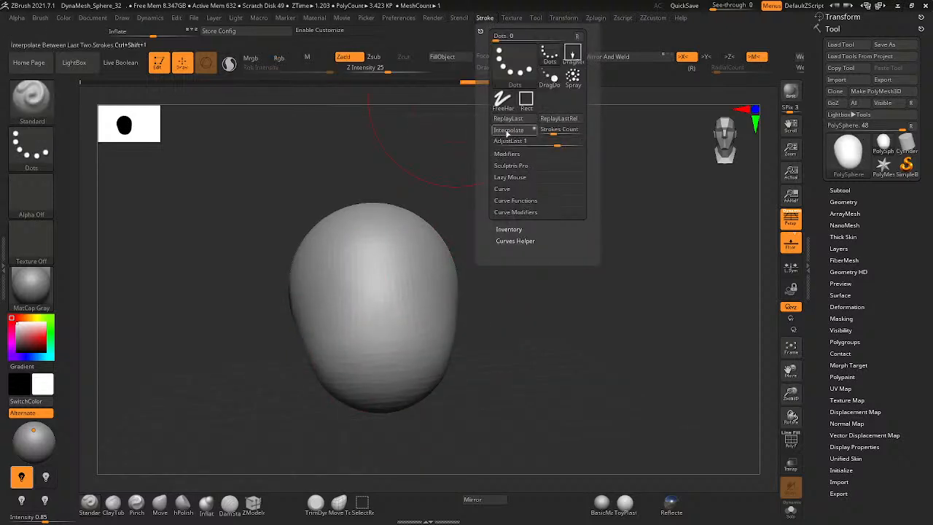
left_click(509, 118)
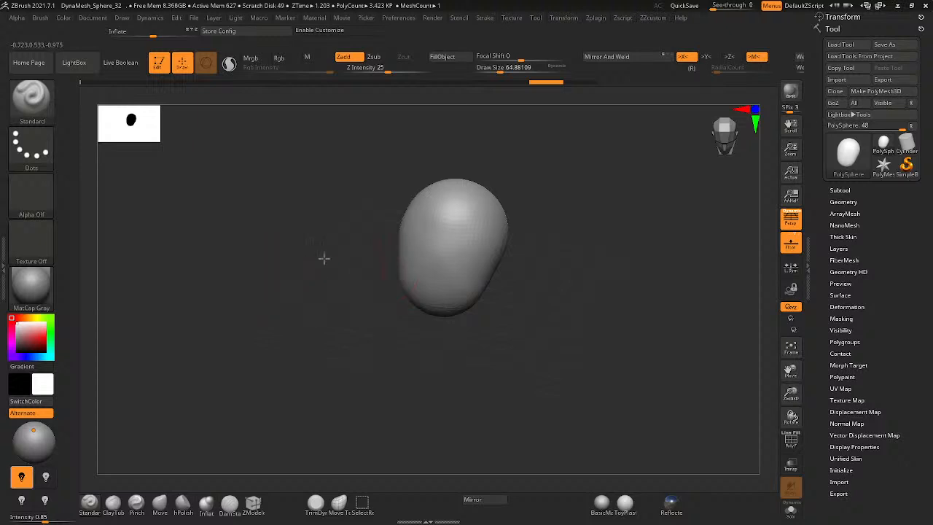
- Examine the interface configuration, Quick Info and Hotkeys settings in the preferences
left_click(390, 19)
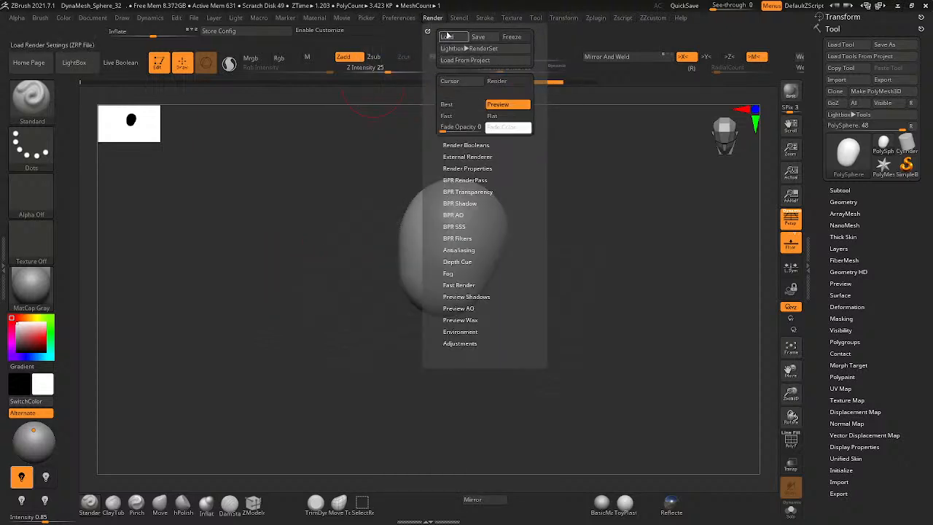
mouse_move(489, 24)
mouse_move(399, 17)
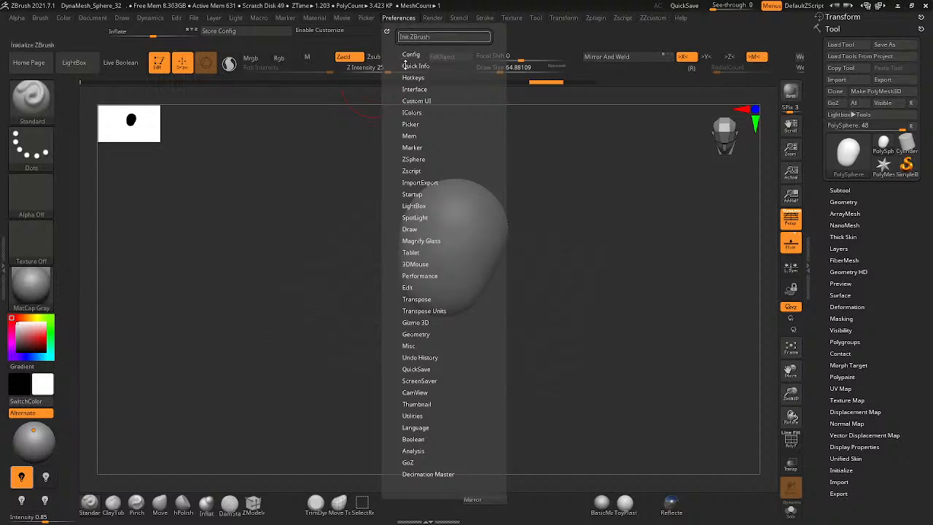
left_click(410, 55)
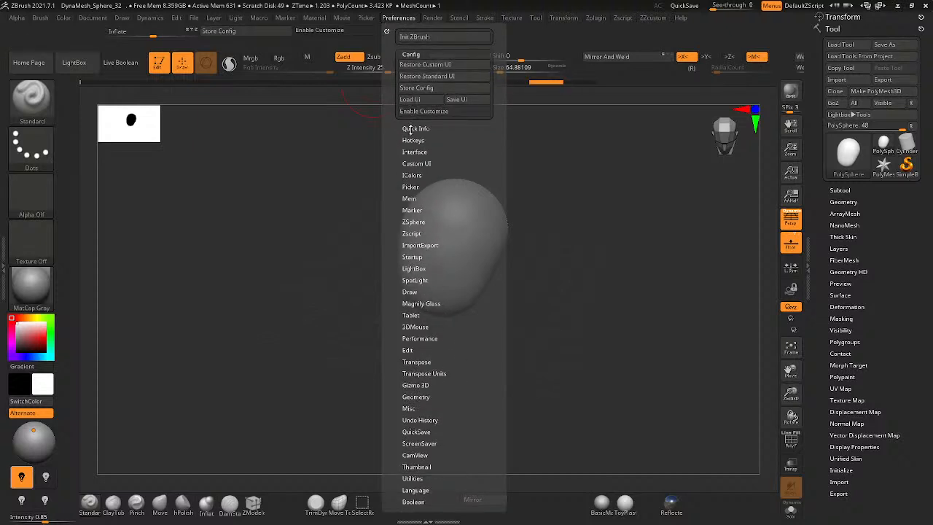
left_click(415, 129)
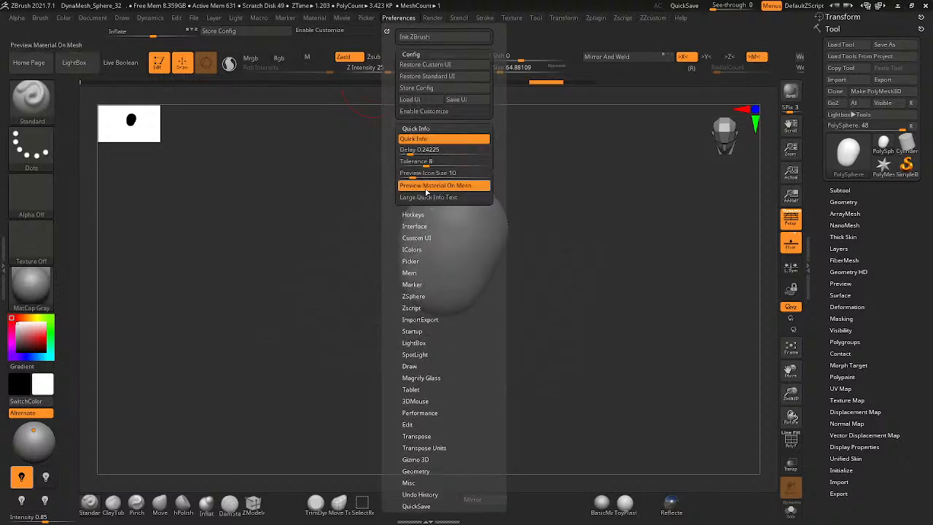
left_click(414, 128)
left_click(412, 140)
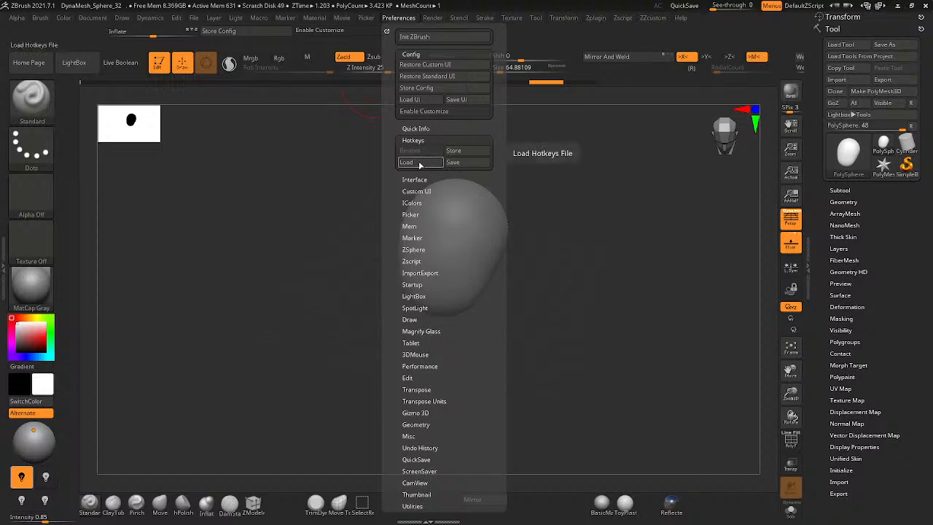
- View the dialogs for loading and saving a hotkeys file and cancel both
left_click(415, 164)
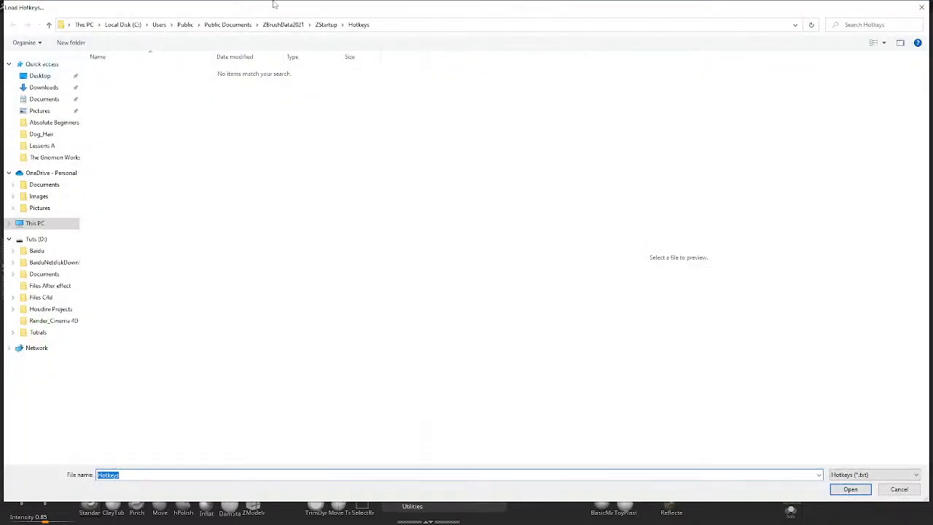
double_click(683, 7)
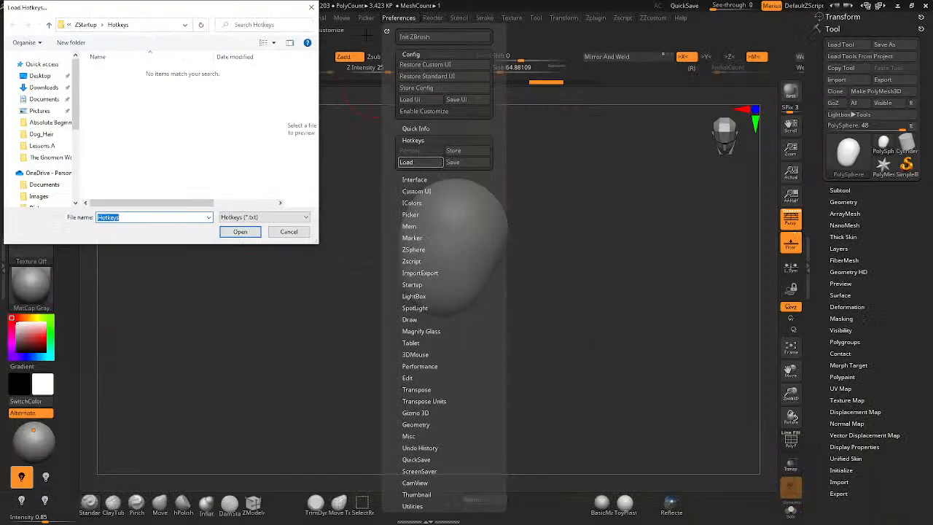
left_click_drag(215, 11, 0, 10)
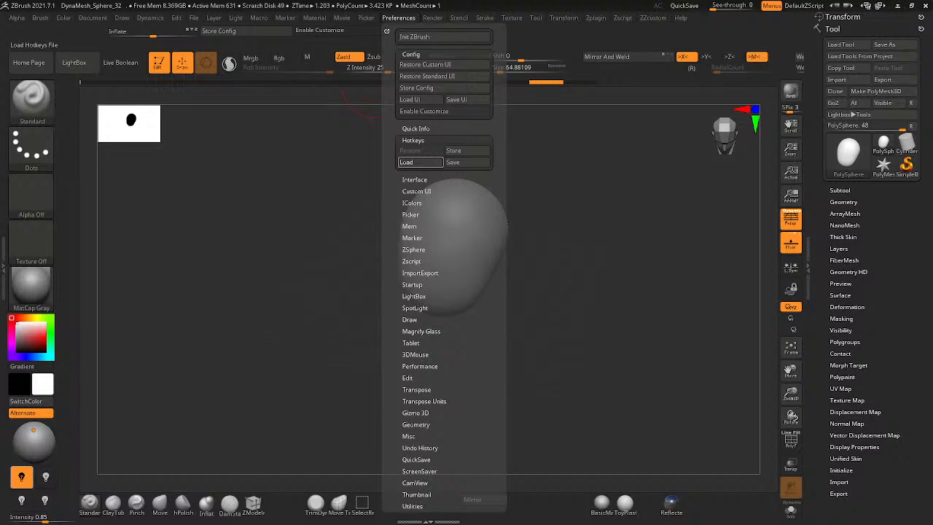
left_click(420, 162)
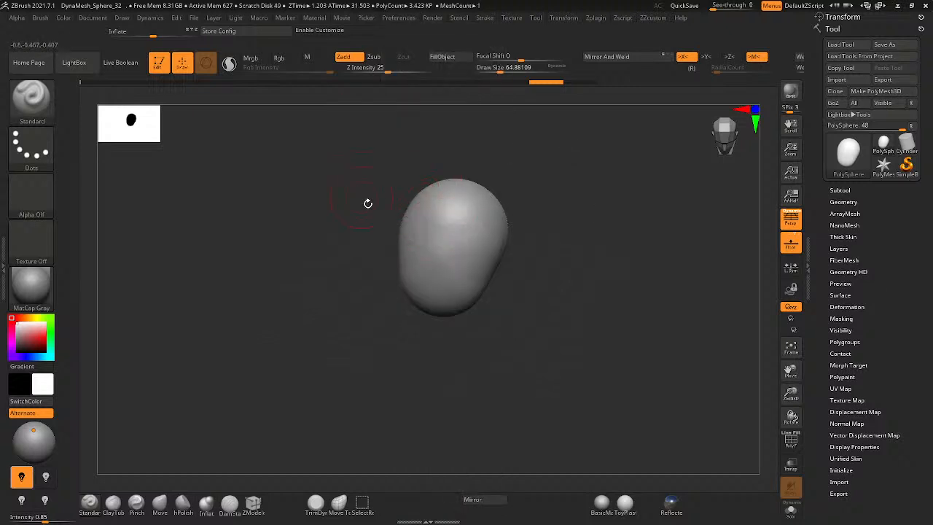
left_click(398, 18)
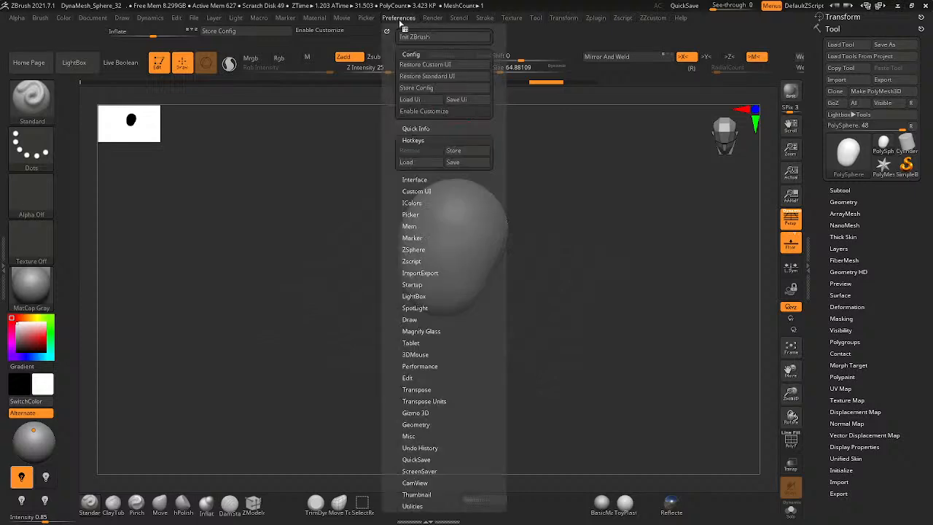
left_click(459, 161)
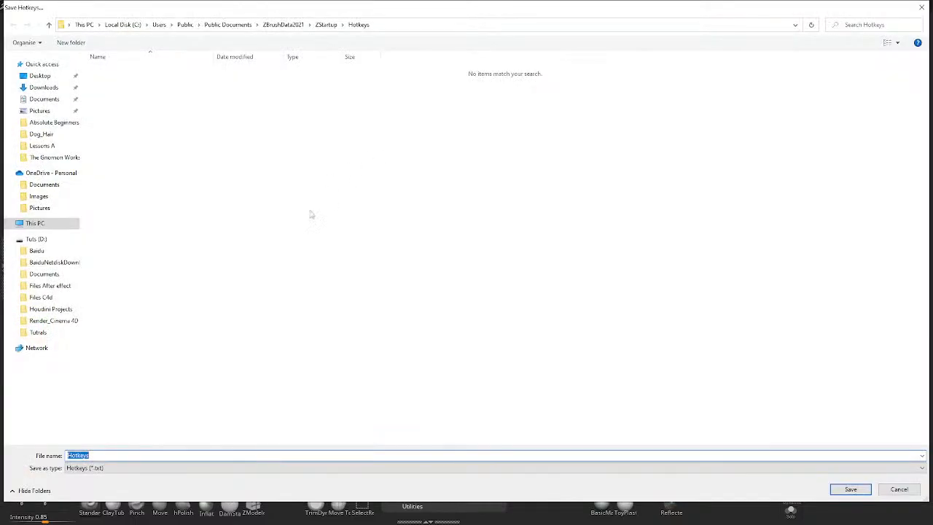
left_click(898, 490)
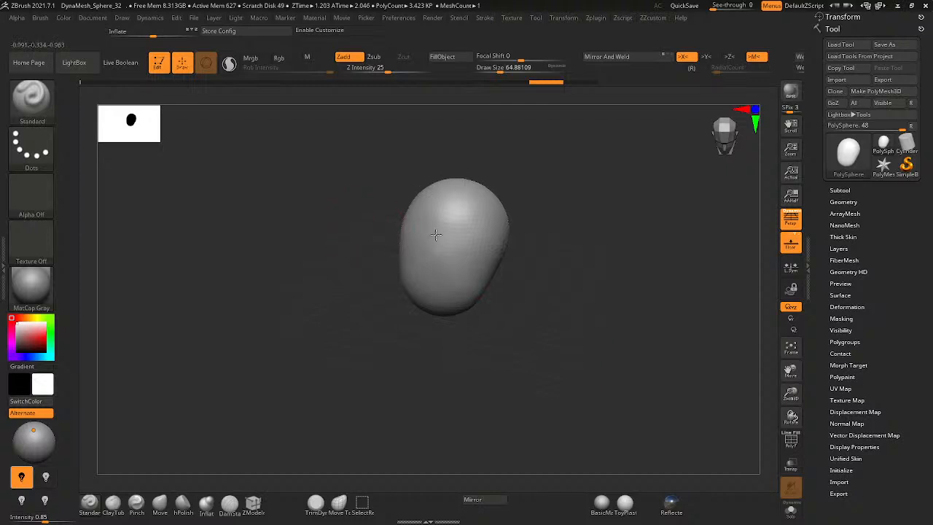
- Sculpt the brow and cheek areas of the head with the Standard brush at draw size about 65
mouse_move(436, 235)
right_mouse_down()
mouse_move(454, 246)
mouse_move(474, 229)
right_mouse_up()
mouse_move(478, 230)
left_mouse_down()
mouse_move(449, 281)
mouse_move(477, 280)
left_mouse_up()
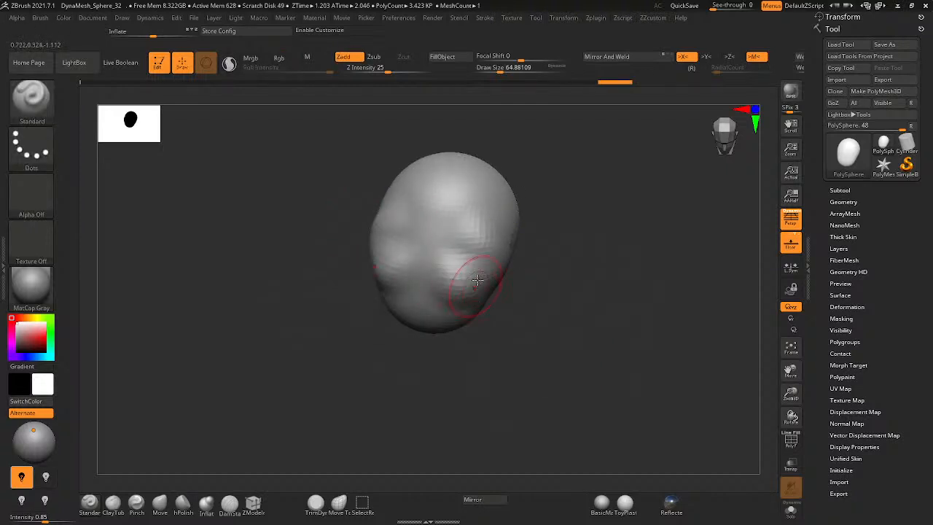
right_click_drag(477, 280, 437, 279)
- Pull the centre and sides of the lower face with the Move brush, enlarging its draw size to about 145
key("b")
key("m")
key("v")
left_click_drag(414, 307, 422, 354)
left_click_drag(440, 332, 444, 314)
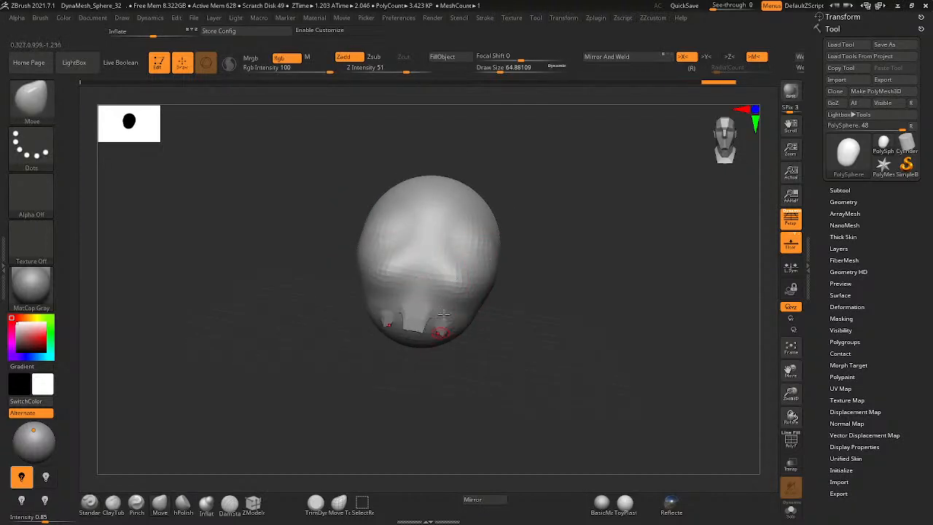
key("space")
mouse_move(496, 300)
left_mouse_down()
mouse_move(508, 300)
mouse_move(465, 342)
mouse_move(439, 347)
left_mouse_up()
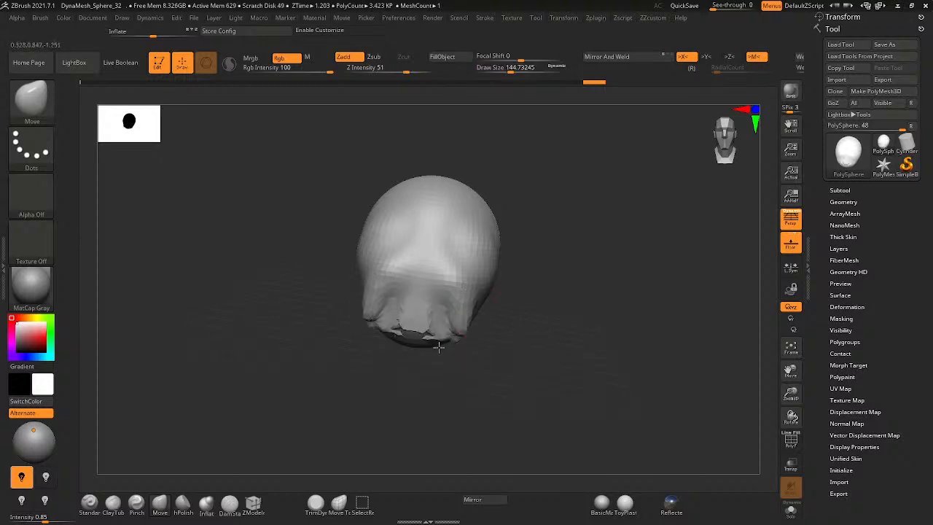
- Open the DynaMesh_Sphere_128 project from LightBox without saving the changes to the current one
left_click(85, 63)
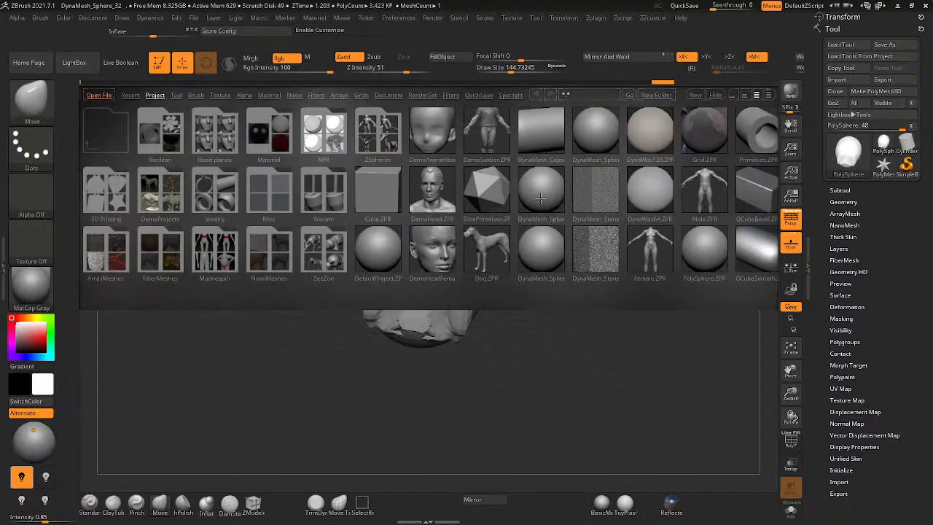
double_click(541, 191)
left_click(505, 292)
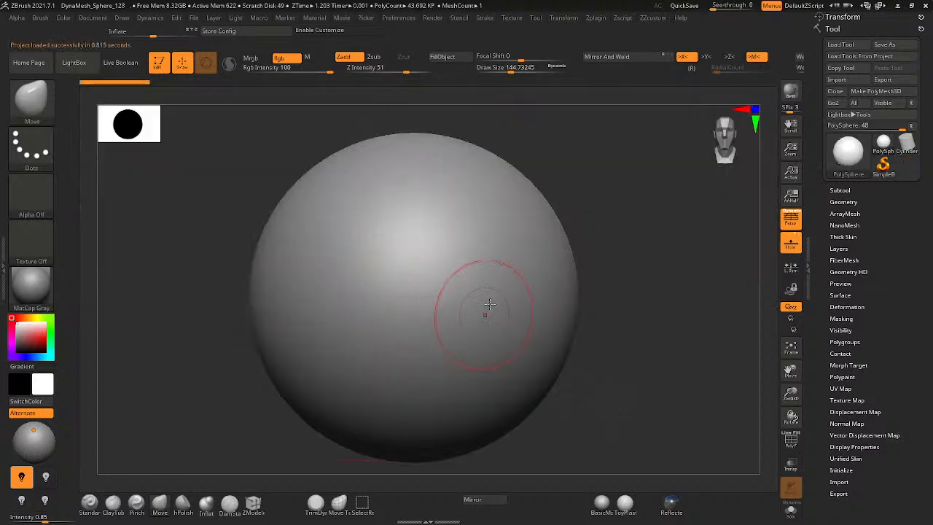
- Pull the sphere's lower front downward into a jaw with the Move brush, enlarging its draw size to about 318
right_click_drag(481, 256, 449, 201, "alt")
mouse_move(466, 267)
left_mouse_down()
mouse_move(472, 300)
mouse_move(486, 287)
mouse_move(478, 314)
mouse_move(460, 314)
mouse_move(463, 343)
left_mouse_up()
key("ctrl+z")
key("space")
left_click_drag(473, 294, 499, 296)
right_click_drag(510, 292, 433, 269)
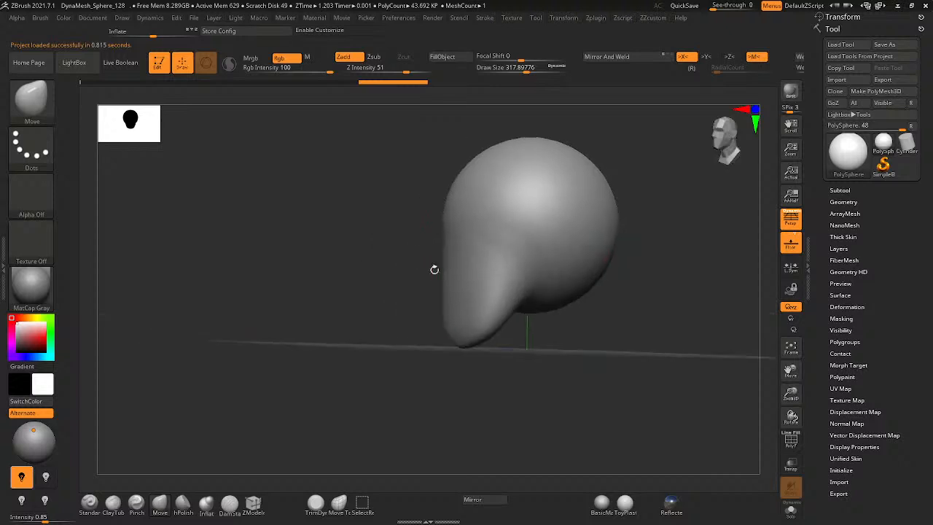
- Undo all the Move brush strokes to get back to the plain sphere
key("ctrl+z")
key("ctrl+z")
key("ctrl+z")
key("ctrl+z")
key("ctrl+z")
key("ctrl+z")
key("ctrl+z")
key("ctrl+z")
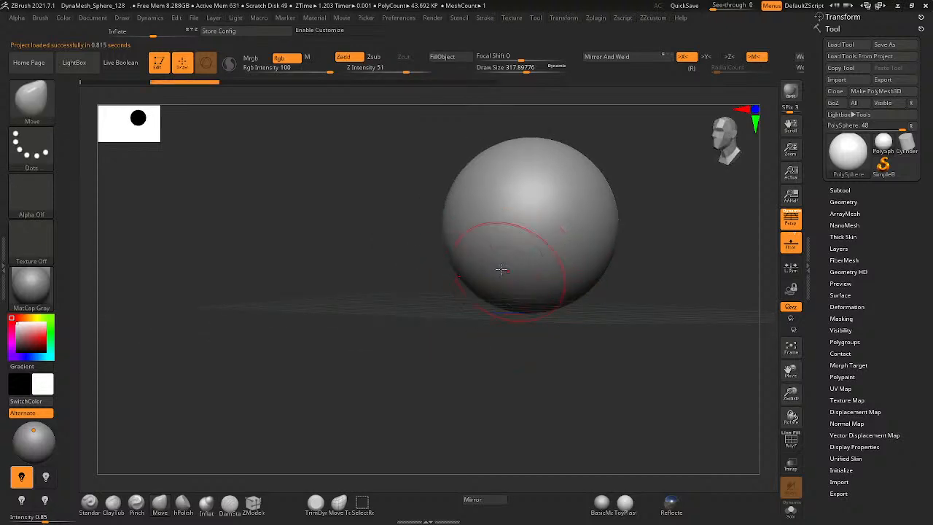
- Enlarge the Move brush to draw size about 445 and pull the sphere's lower part down into a face shape
right_click_drag(525, 257, 503, 295, "ctrl")
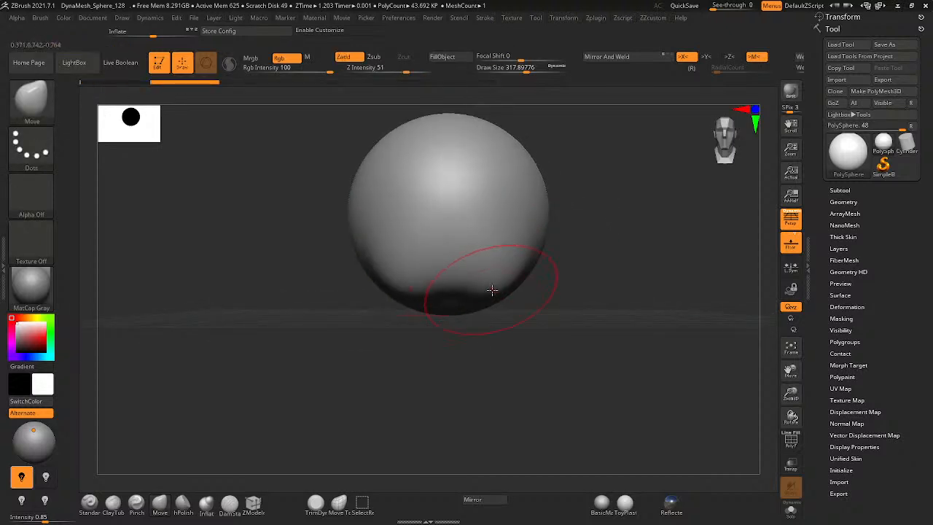
key("space")
left_click_drag(559, 295, 567, 297)
mouse_move(474, 281)
left_mouse_down()
mouse_move(493, 328)
mouse_move(487, 363)
left_mouse_up()
- Undo the face-shaping strokes back to the plain sphere and redo them to restore the jaw form
key("ctrl+z")
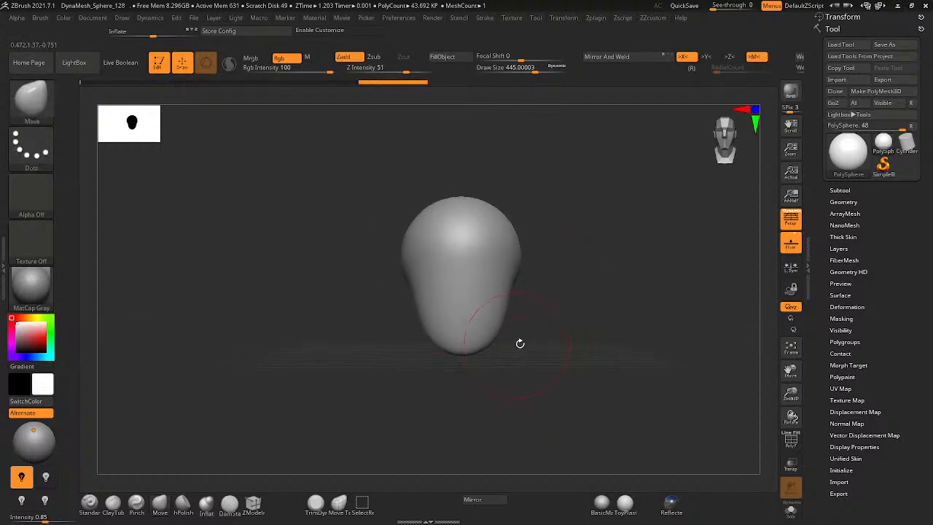
key("ctrl+z")
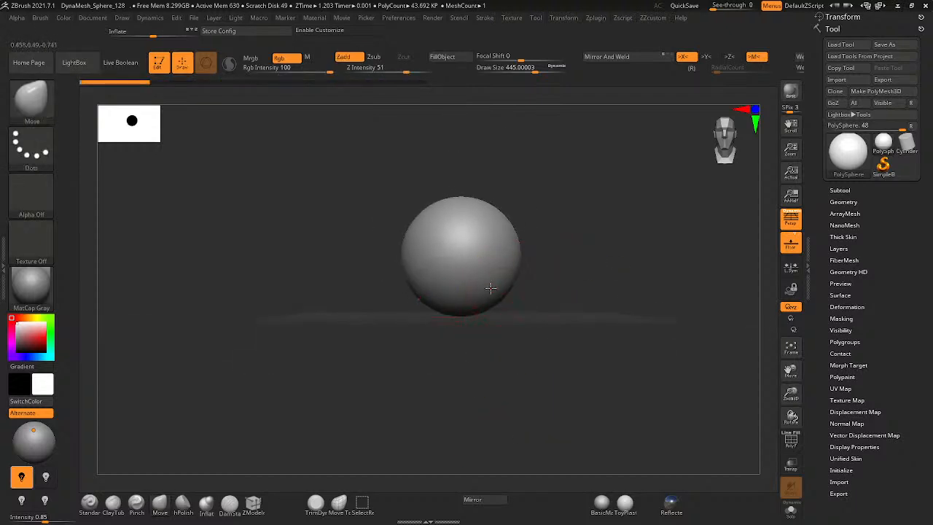
key("ctrl+shift+z")
key("ctrl+shift+z")
mouse_move(471, 328)
right_mouse_down()
mouse_move(476, 346)
mouse_move(500, 320)
right_mouse_up()
key("ctrl+shift+z")
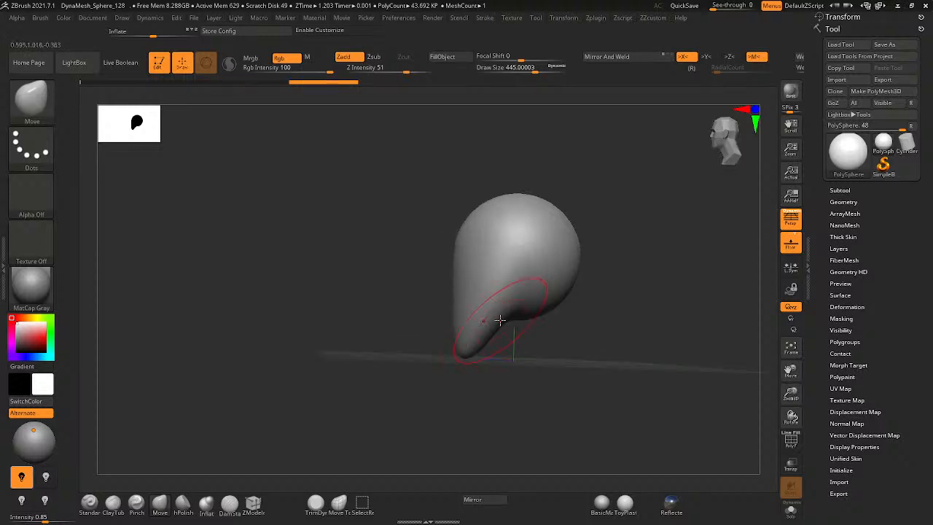
key("ctrl+shift+z")
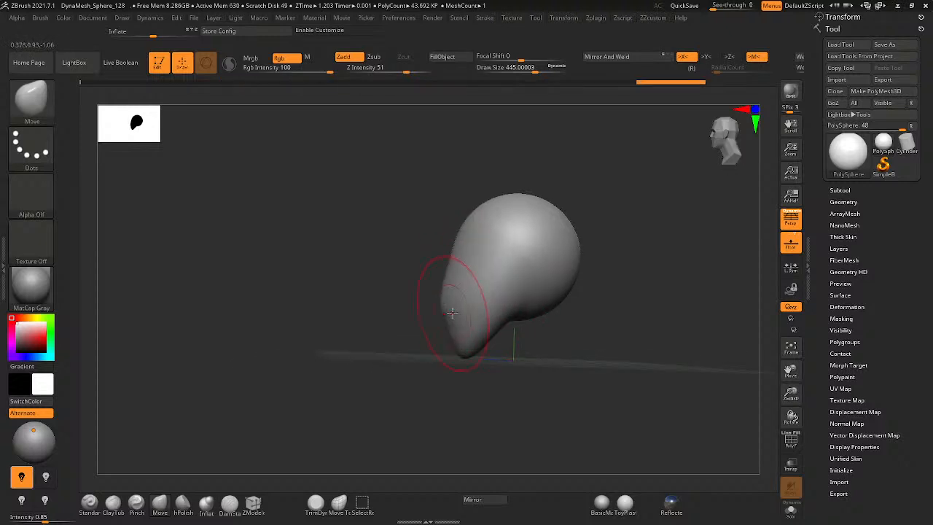
- Remesh the head with DynaMesh and push the chin up and back with the Move brush
right_click_drag(613, 332, 600, 338, "shift")
left_click_drag(629, 321, 599, 357, "ctrl")
mouse_move(478, 350)
left_mouse_down()
mouse_move(475, 331)
mouse_move(470, 343)
left_mouse_up()
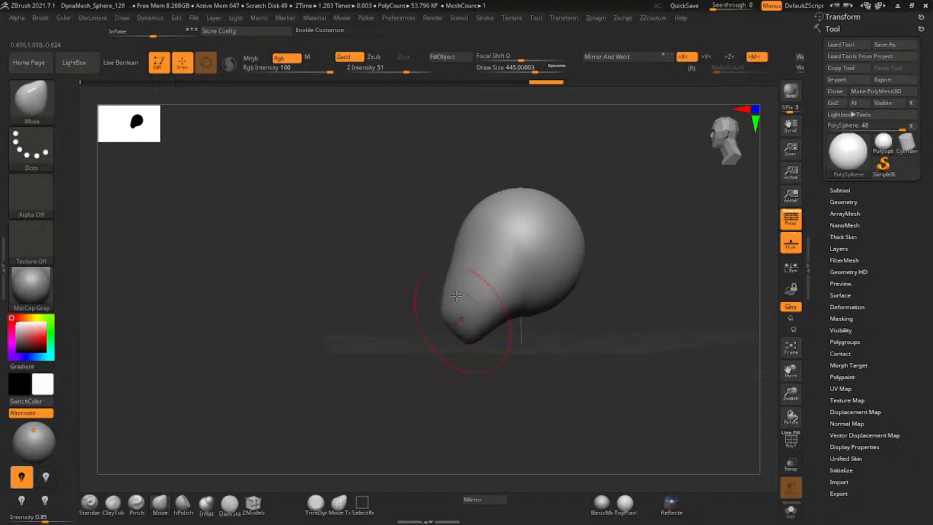
right_click_drag(497, 312, 491, 316)
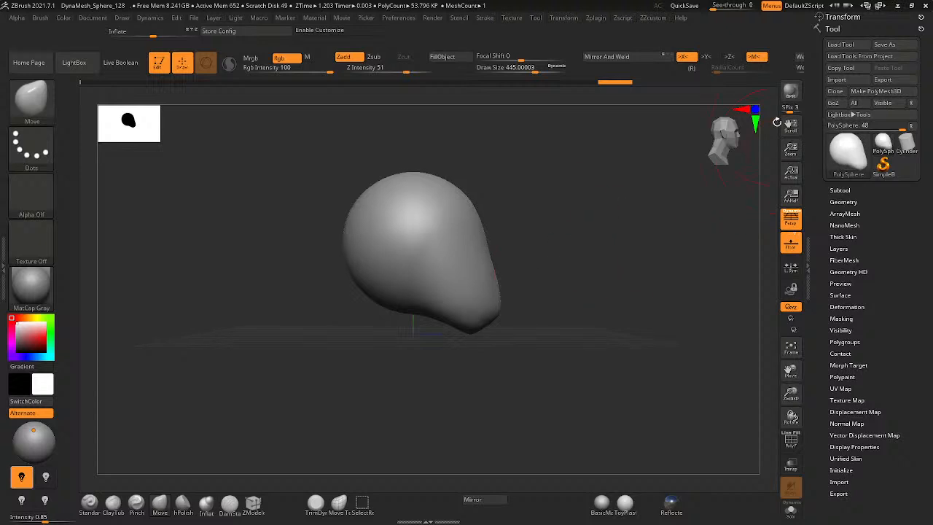
- Try the actual size, antialiased half size and perspective views, and hide the floor grid
left_click(791, 174)
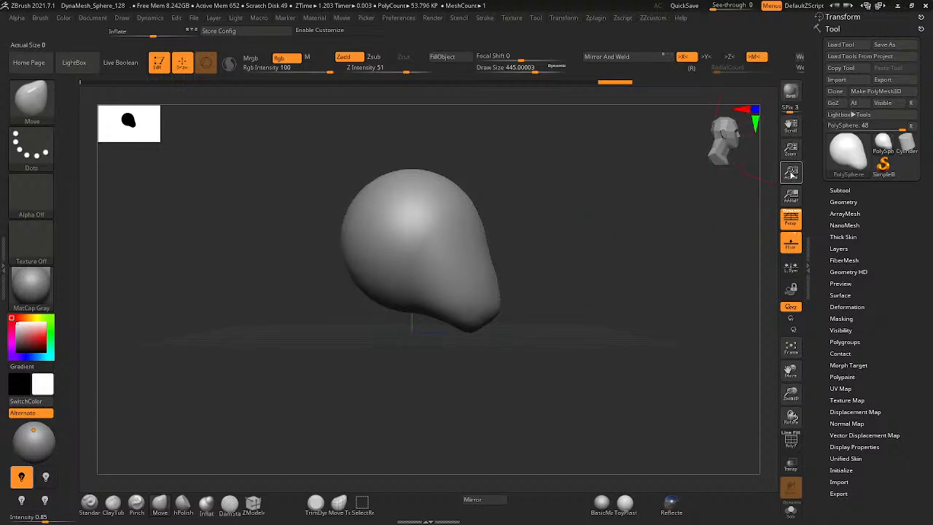
left_click(792, 197)
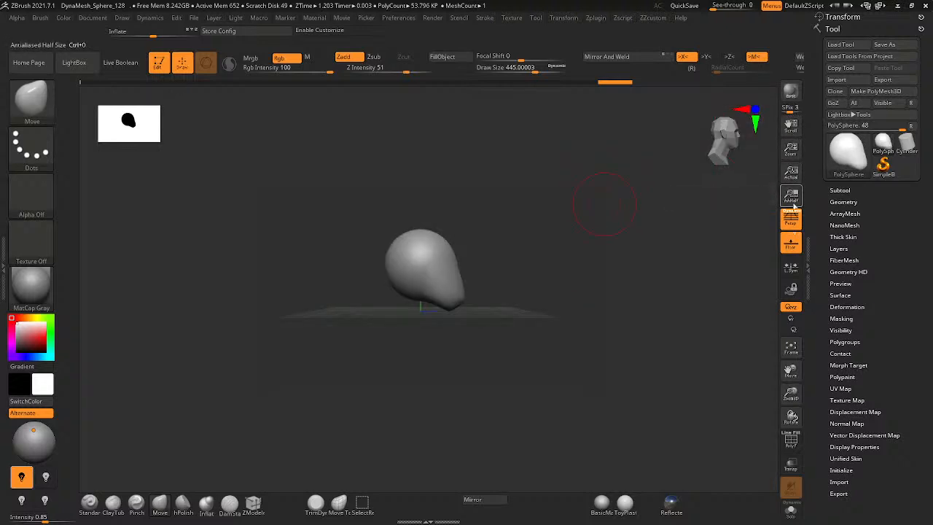
left_click(792, 222)
right_click_drag(403, 306, 361, 273, "ctrl")
left_click(791, 217)
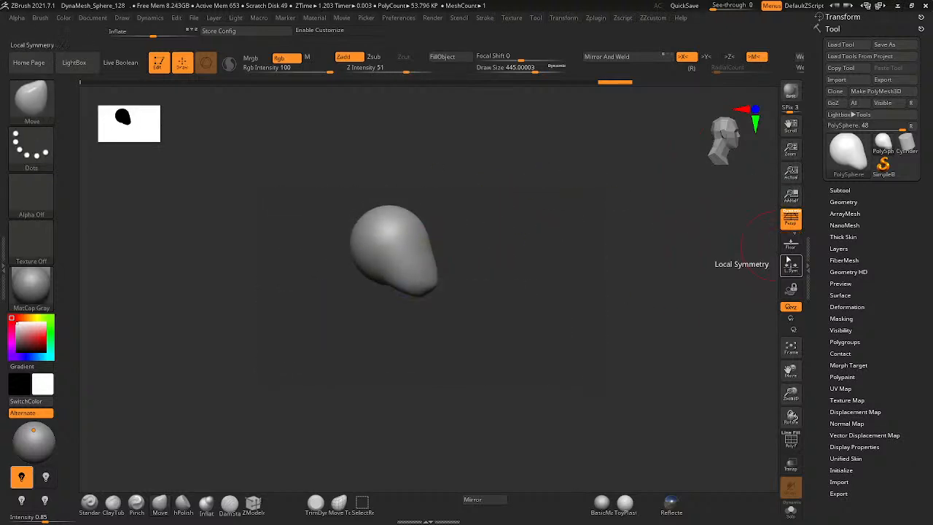
mouse_move(523, 232)
right_mouse_down("ctrl")
mouse_move(620, 237)
mouse_move(569, 230)
mouse_move(514, 244)
right_mouse_up("ctrl")
left_click(800, 177)
- Remesh the head with DynaMesh again and push in the underside of the jaw with the Move brush
right_click_drag(597, 240, 508, 250, "shift")
right_click_drag(601, 221, 462, 283, "alt")
right_click_drag(463, 283, 386, 286)
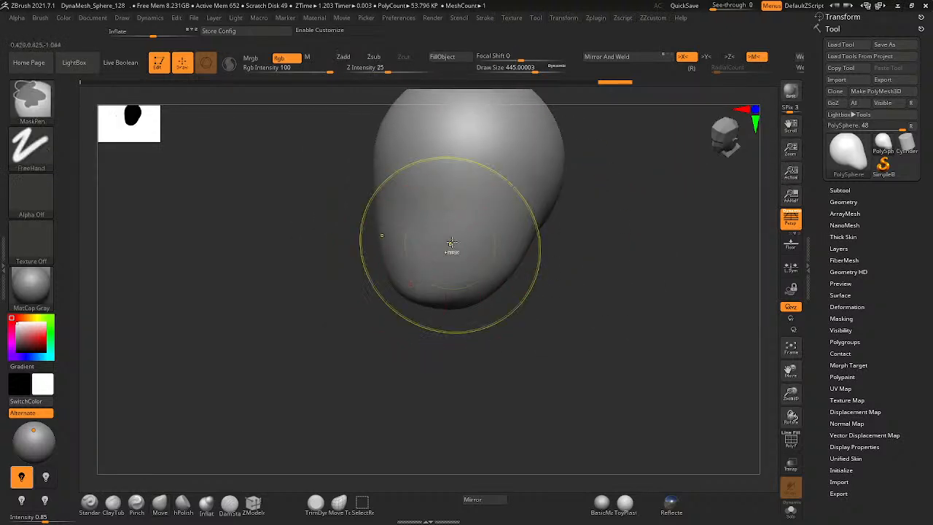
right_click_drag(452, 243, 455, 219, "ctrl")
left_click_drag(601, 261, 554, 297, "ctrl")
mouse_move(469, 321)
right_mouse_down()
mouse_move(424, 273)
mouse_move(396, 270)
mouse_move(412, 281)
right_mouse_up()
left_click_drag(433, 287, 437, 271)
- Soften the hollow under the jaw with the Smooth brush and check the head from several sides
right_click_drag(464, 295, 391, 187)
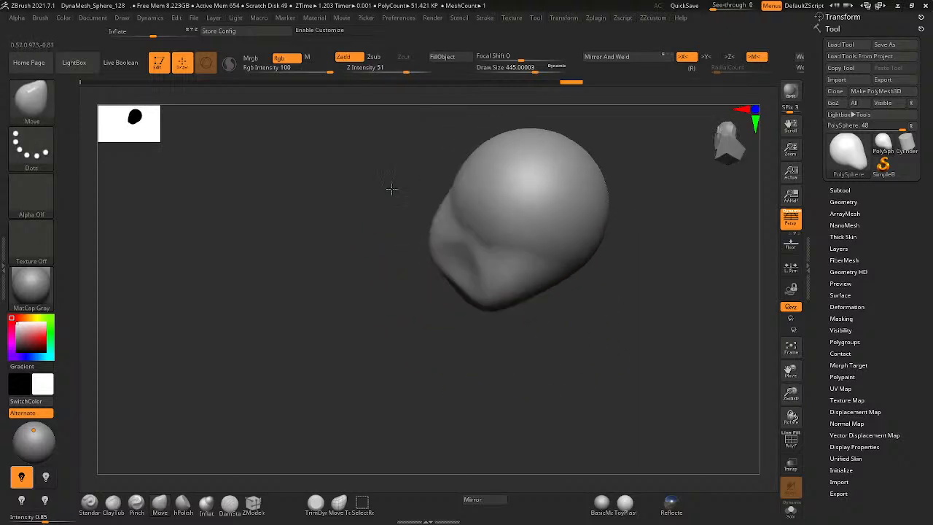
left_click_drag(493, 281, 473, 298, "shift")
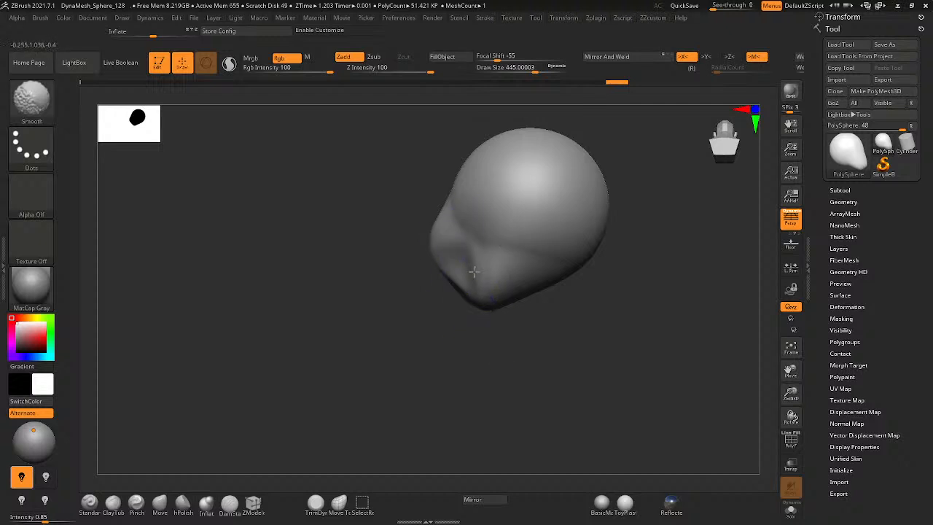
mouse_move(490, 237)
right_mouse_down()
mouse_move(596, 298)
mouse_move(588, 221)
right_mouse_up()
right_click_drag(588, 221, 496, 204)
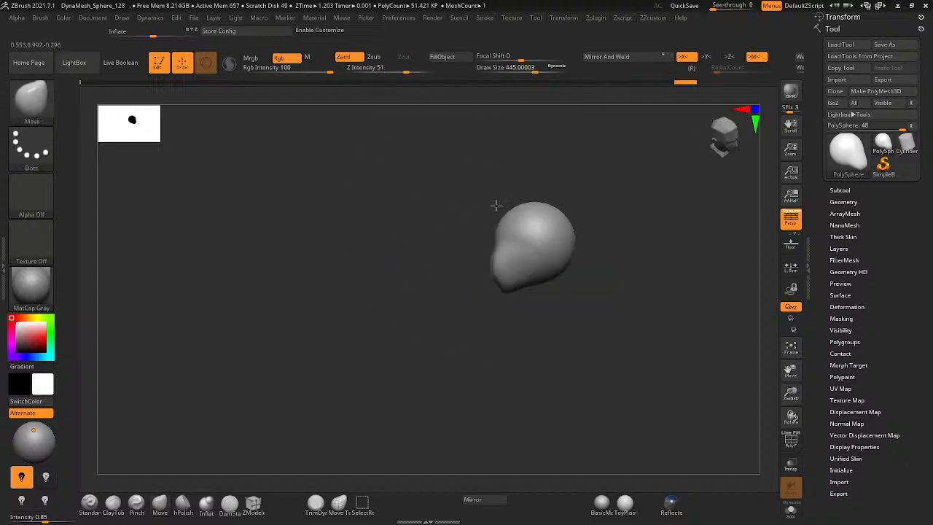
right_click_drag(536, 243, 496, 139, "ctrl")
right_click_drag(495, 139, 471, 170, "alt")
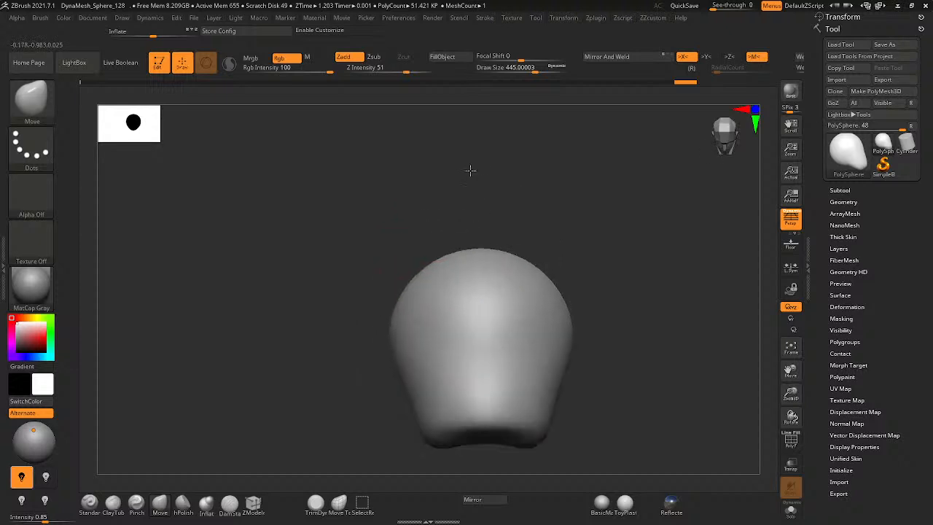
mouse_move(481, 349)
right_mouse_down("alt")
mouse_move(440, 195)
mouse_move(430, 256)
mouse_move(466, 293)
right_mouse_up("alt")
right_click_drag(482, 223, 364, 367)
- Start over from a fresh DynaMesh_Sphere_128 project, discarding the changes to the sculpted head
left_click(76, 70)
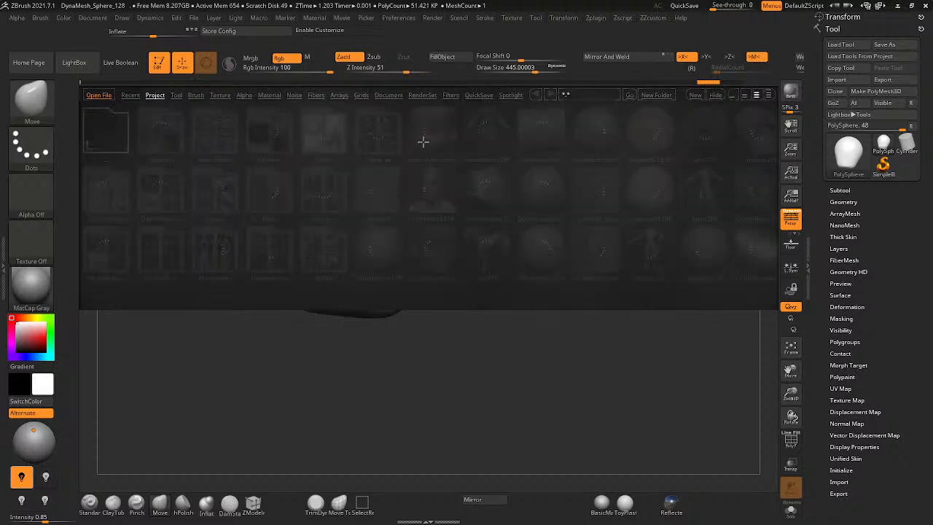
double_click(540, 191)
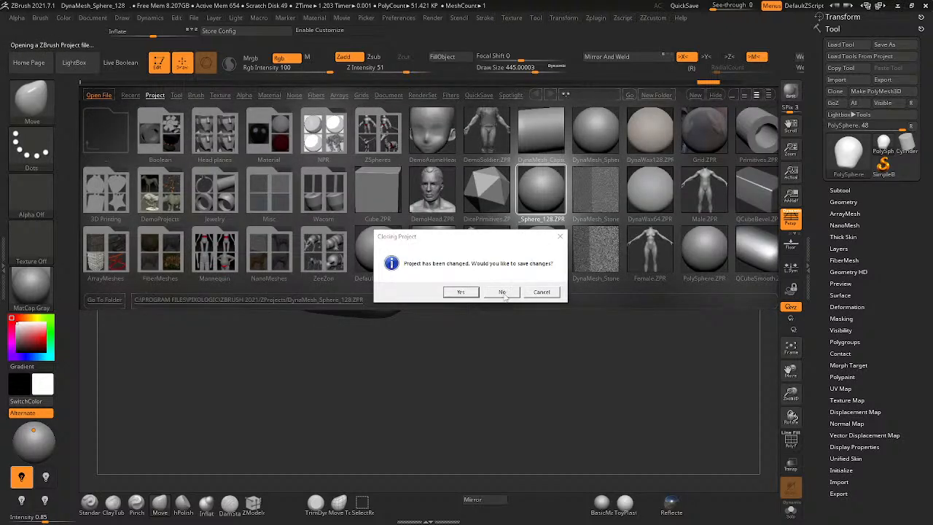
left_click(502, 292)
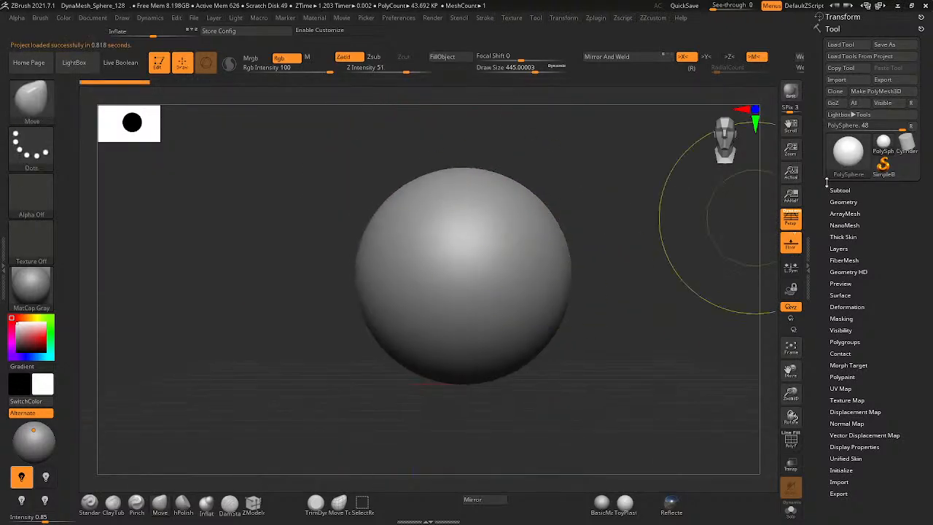
- Turn off perspective distortion and hide the floor grid
left_click(791, 217)
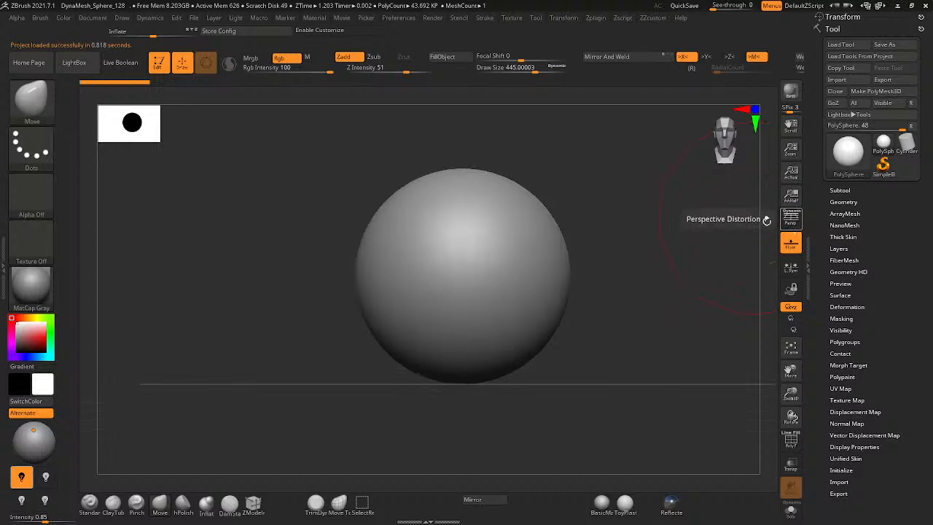
left_click_drag(574, 255, 569, 312)
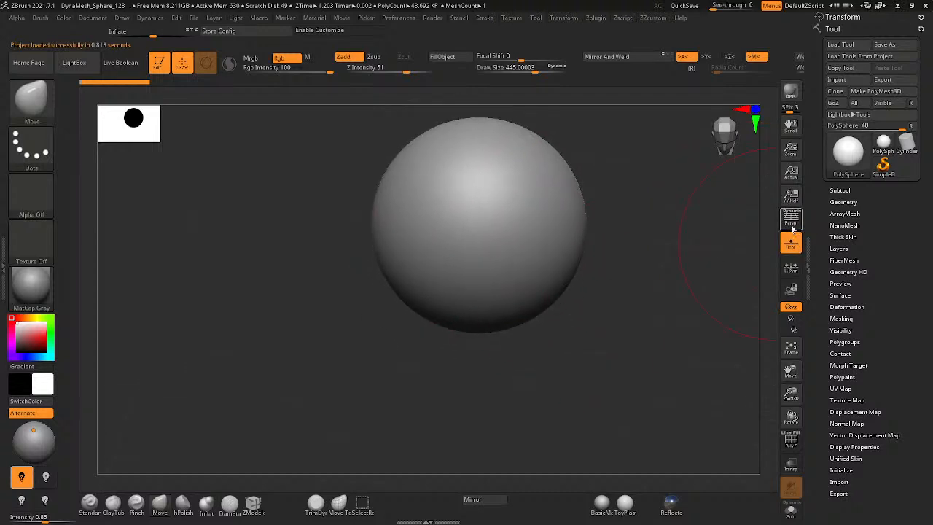
left_click(791, 244)
right_click_drag(567, 273, 528, 232, "ctrl")
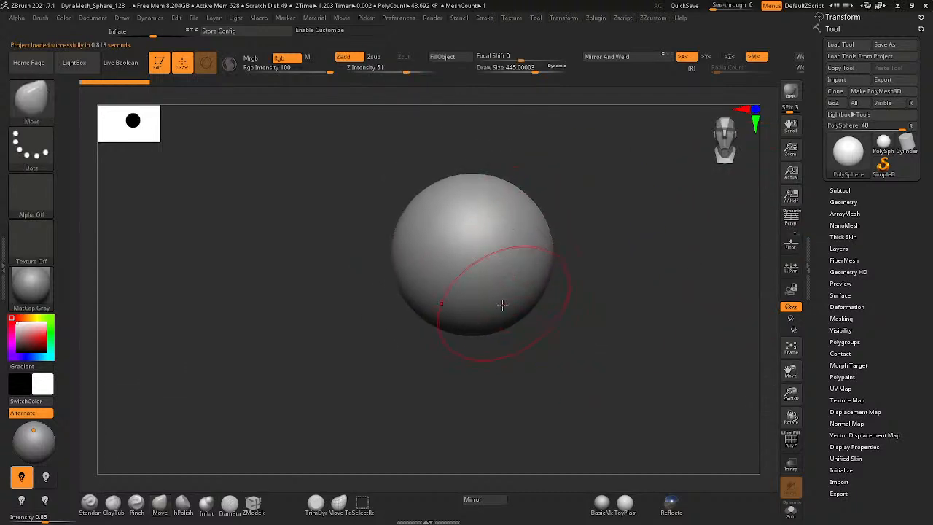
- Shape the sphere's lower half into a jaw and chin from front and side with the Move brush at draw size about 445
mouse_move(487, 313)
left_mouse_down()
mouse_move(474, 341)
mouse_move(451, 333)
left_mouse_up()
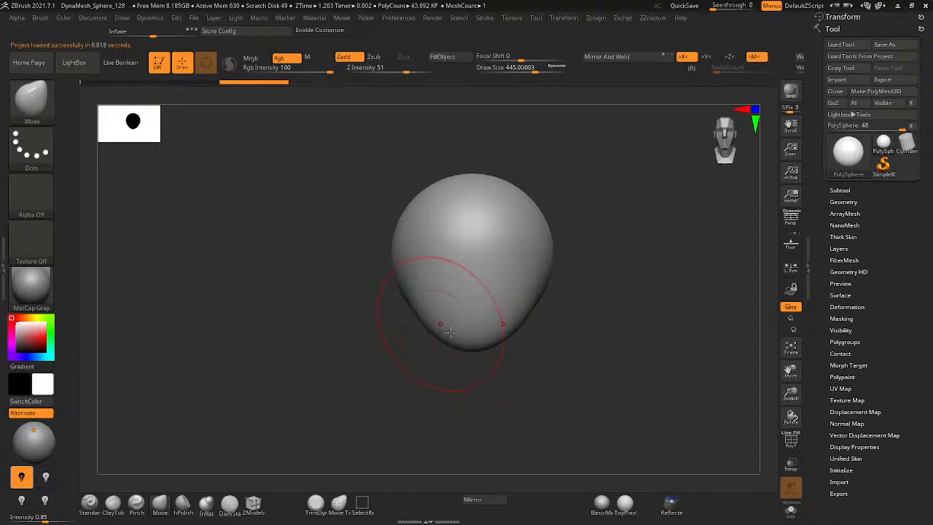
left_click_drag(508, 314, 525, 295)
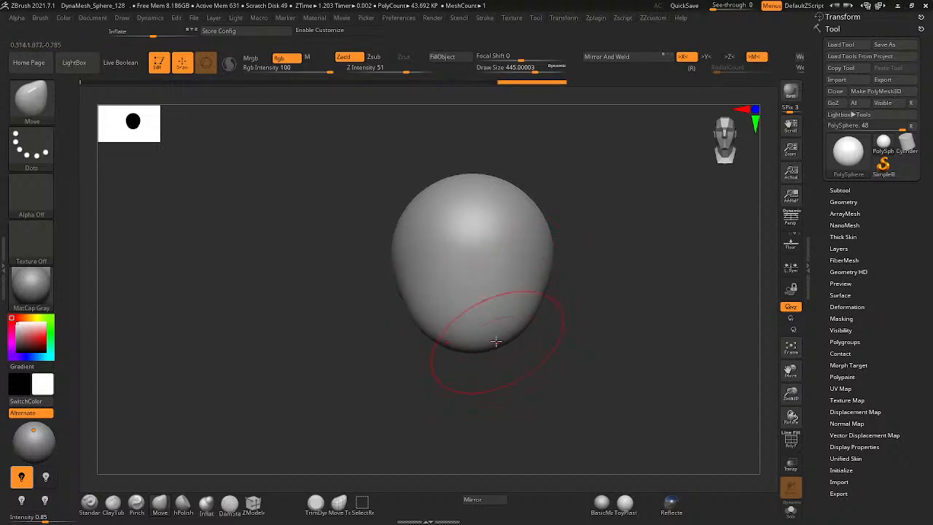
left_click_drag(466, 352, 421, 333)
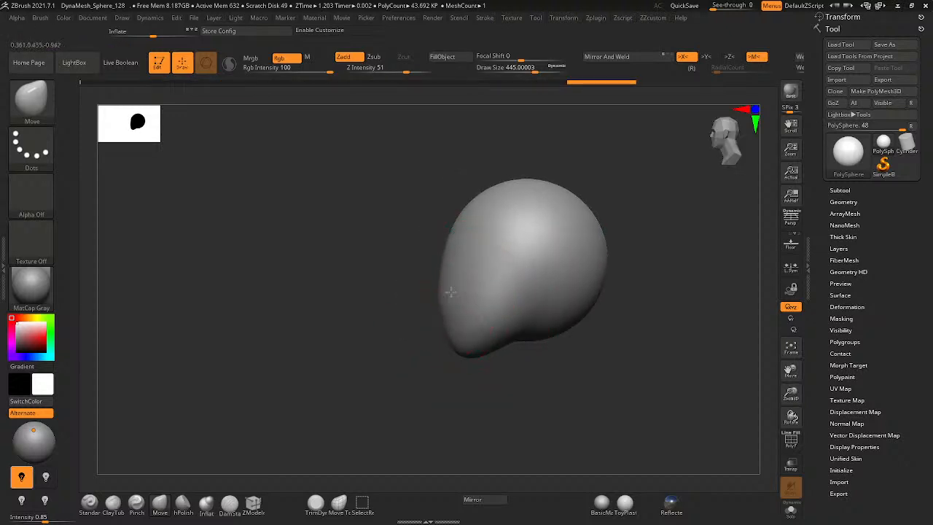
left_click_drag(451, 292, 442, 333)
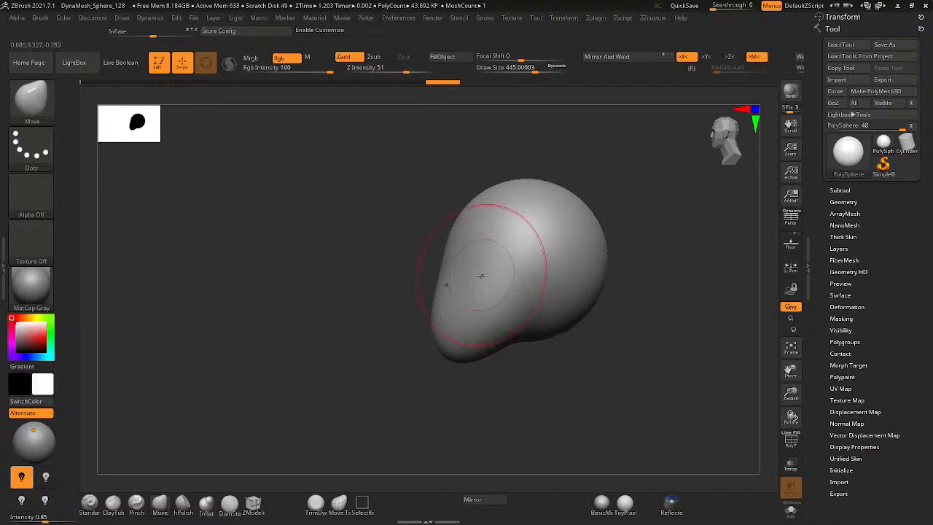
right_click_drag(481, 275, 423, 283)
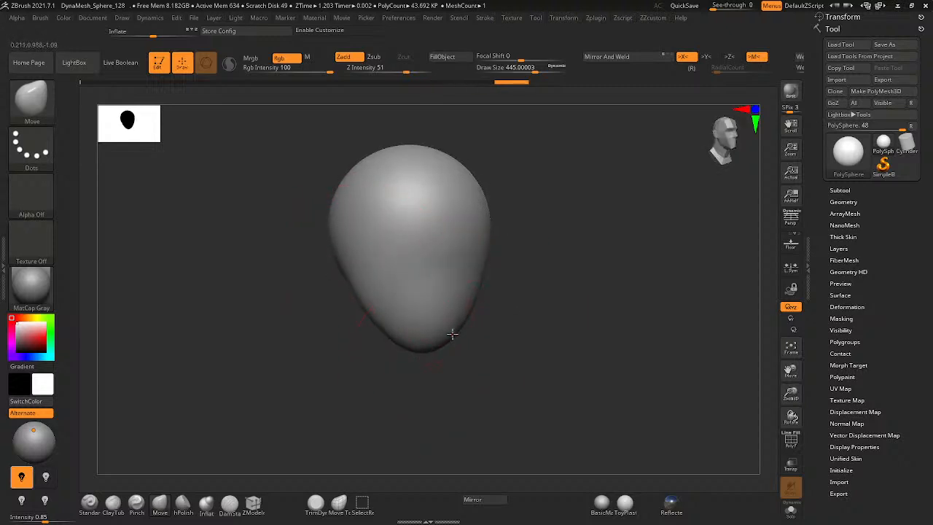
mouse_move(458, 330)
left_mouse_down()
mouse_move(467, 333)
mouse_move(437, 354)
left_mouse_up()
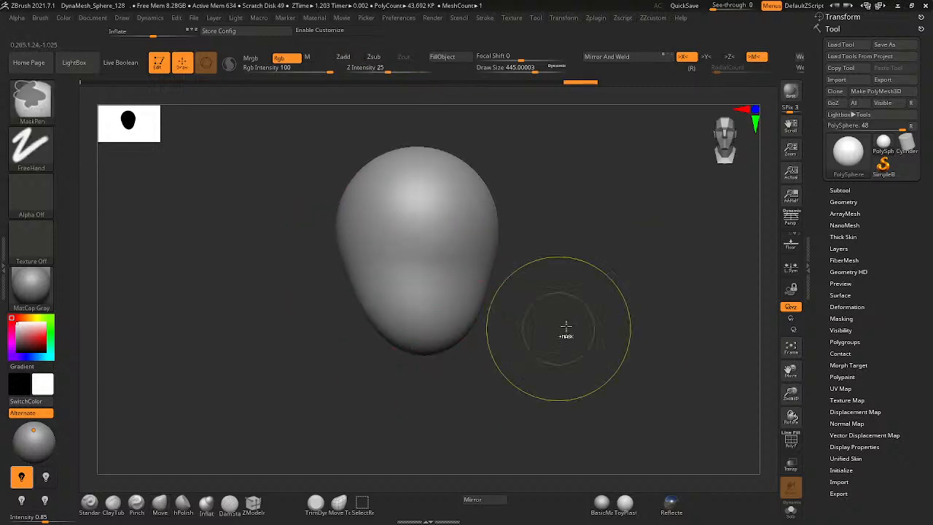
- Remesh the reshaped head with DynaMesh to even out its topology
left_click_drag(608, 262, 581, 306)
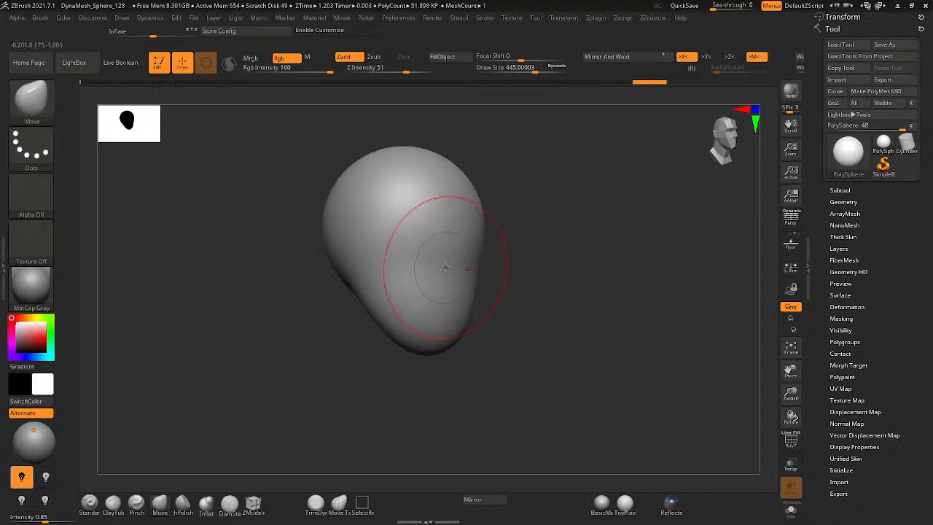
right_click_drag(443, 264, 402, 267)
mouse_move(479, 266)
right_mouse_down()
mouse_move(414, 267)
mouse_move(511, 281)
mouse_move(535, 313)
mouse_move(602, 260)
right_mouse_up()
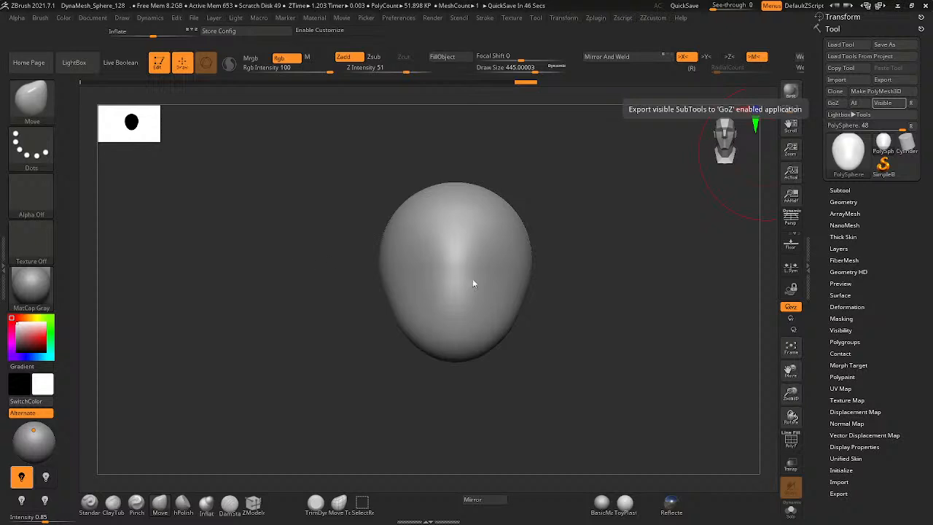
- Flatten the chin and the sides of the face with the hPolish brush at draw size 445, undoing the unwanted stroke
mouse_move(473, 282)
right_mouse_down()
mouse_move(481, 293)
mouse_move(564, 298)
mouse_move(442, 283)
mouse_move(487, 297)
mouse_move(507, 288)
mouse_move(527, 239)
mouse_move(522, 224)
right_mouse_up()
key("b")
key("h")
key("p")
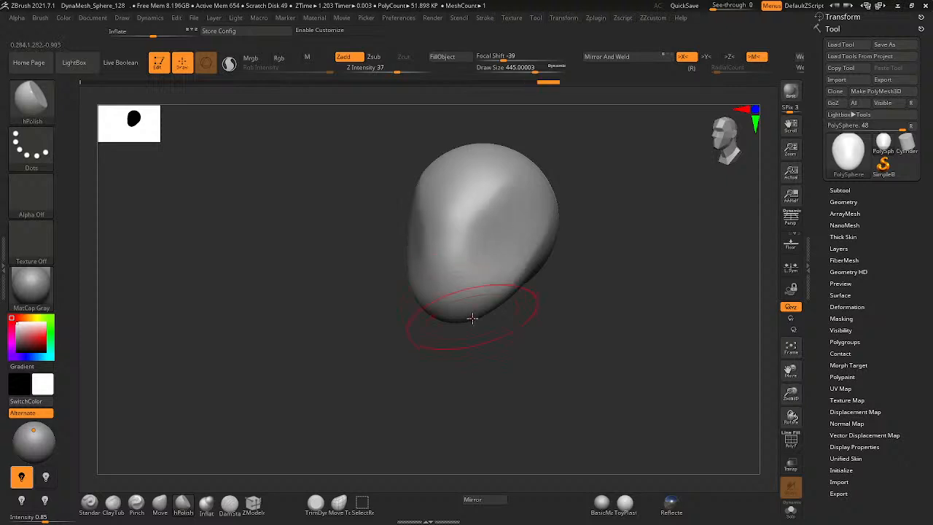
mouse_move(472, 319)
right_mouse_down()
mouse_move(506, 277)
mouse_move(460, 327)
mouse_move(440, 313)
right_mouse_up()
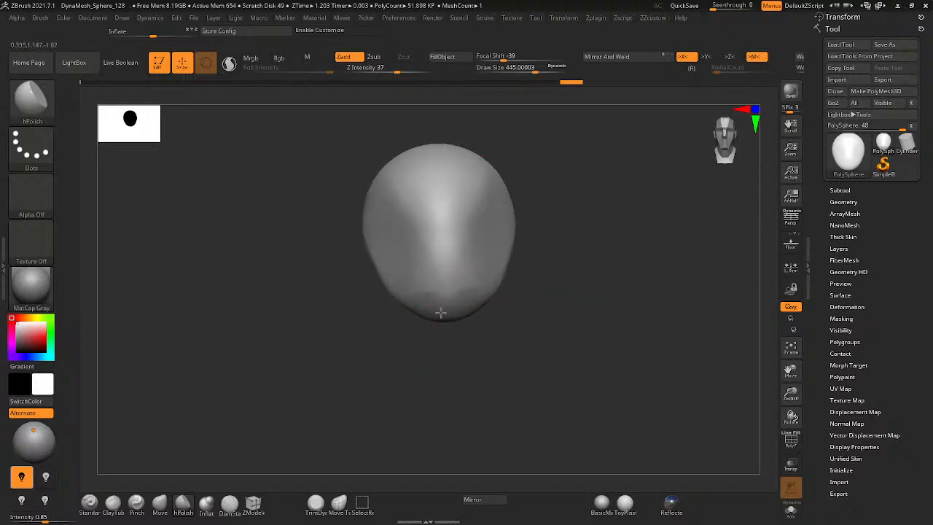
left_click_drag(440, 312, 401, 325)
mouse_move(402, 325)
right_mouse_down()
mouse_move(400, 364)
mouse_move(479, 272)
mouse_move(504, 261)
right_mouse_up()
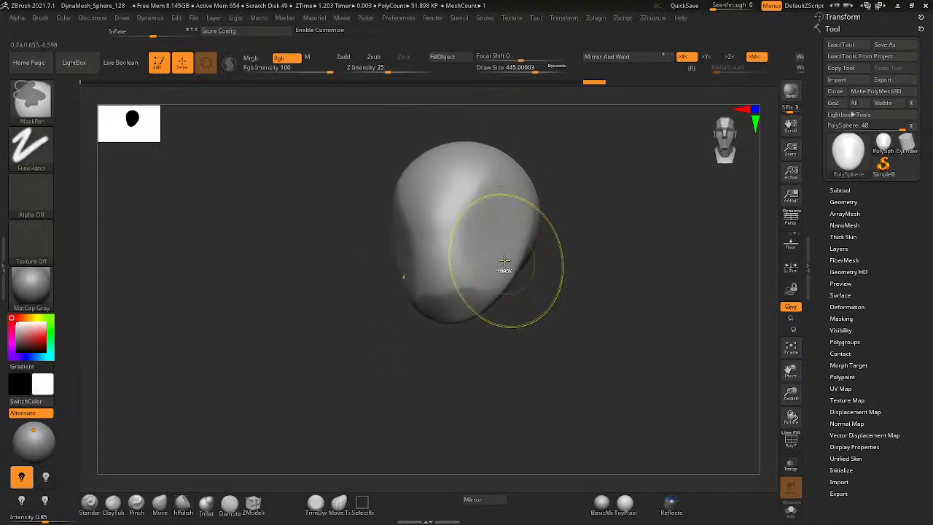
key("ctrl+z")
left_click_drag(485, 255, 497, 259)
right_click_drag(446, 340, 474, 337)
- Reduce the draw size to about 365 and polish flat planes along the temples, cheeks and lower jaw
key("space")
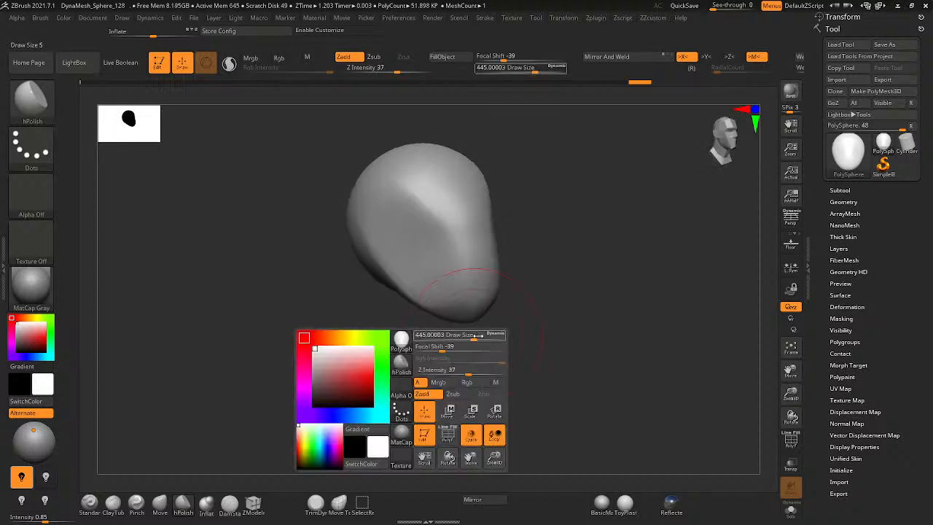
left_click_drag(475, 337, 481, 291)
right_click_drag(444, 332, 314, 333)
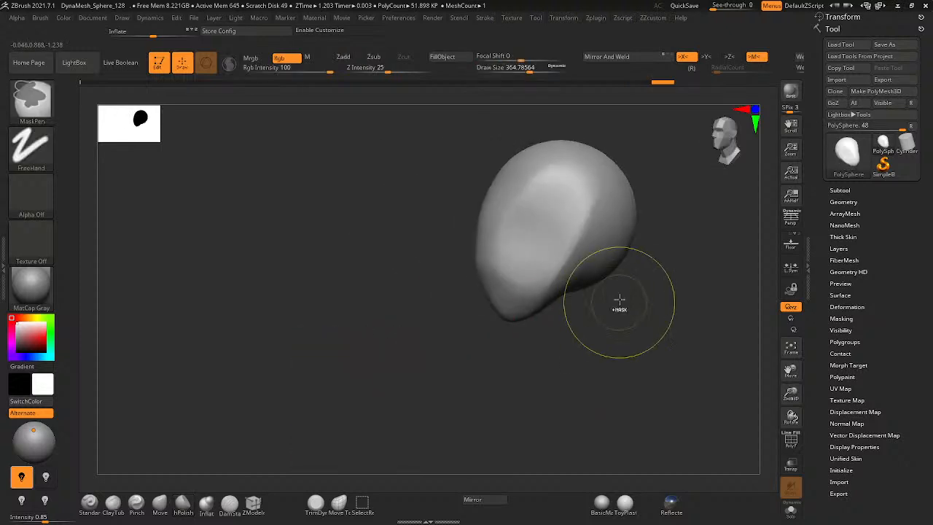
key("ctrl+z")
mouse_move(527, 275)
right_mouse_down()
mouse_move(546, 282)
mouse_move(489, 308)
mouse_move(489, 250)
mouse_move(492, 313)
right_mouse_up()
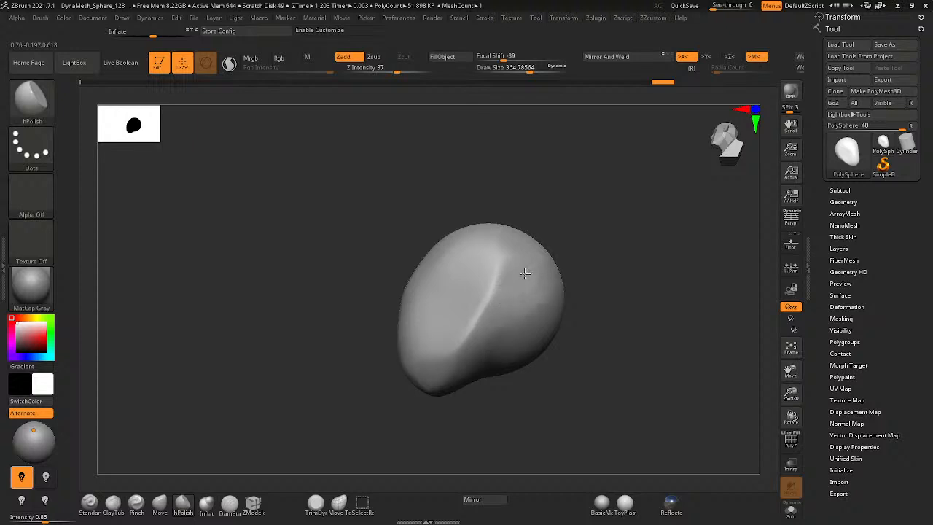
mouse_move(525, 273)
right_mouse_down()
mouse_move(519, 286)
mouse_move(531, 295)
mouse_move(505, 357)
right_mouse_up()
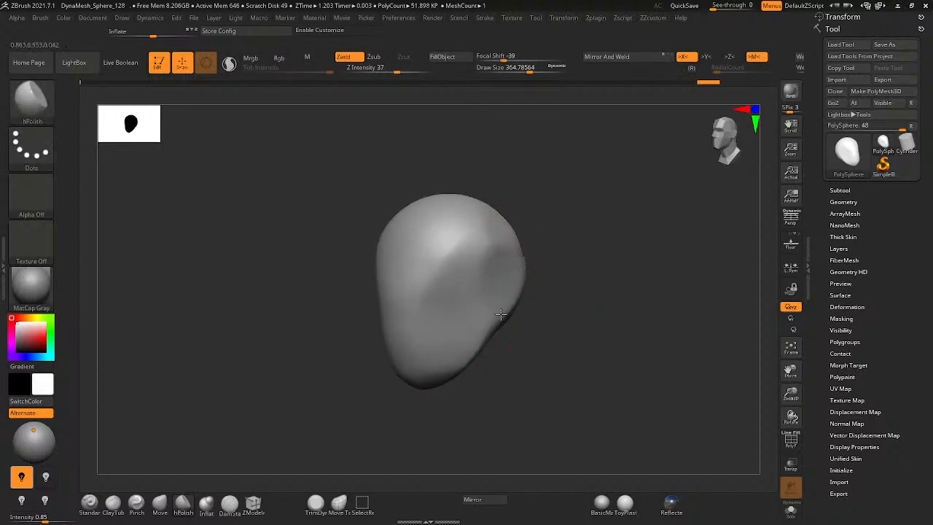
right_click_drag(501, 313, 512, 250)
mouse_move(475, 326)
right_mouse_down()
mouse_move(503, 250)
mouse_move(537, 258)
mouse_move(500, 292)
right_mouse_up()
key("shift")
right_click_drag(461, 334, 520, 260)
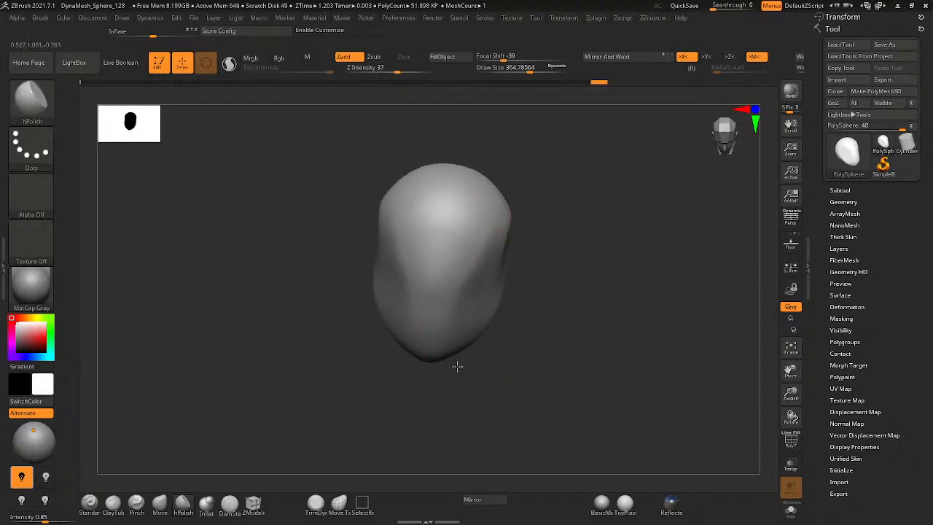
- Adjust the cheek and jaw outline with the Move brush at draw size about 365
right_click_drag(456, 366, 290, 480)
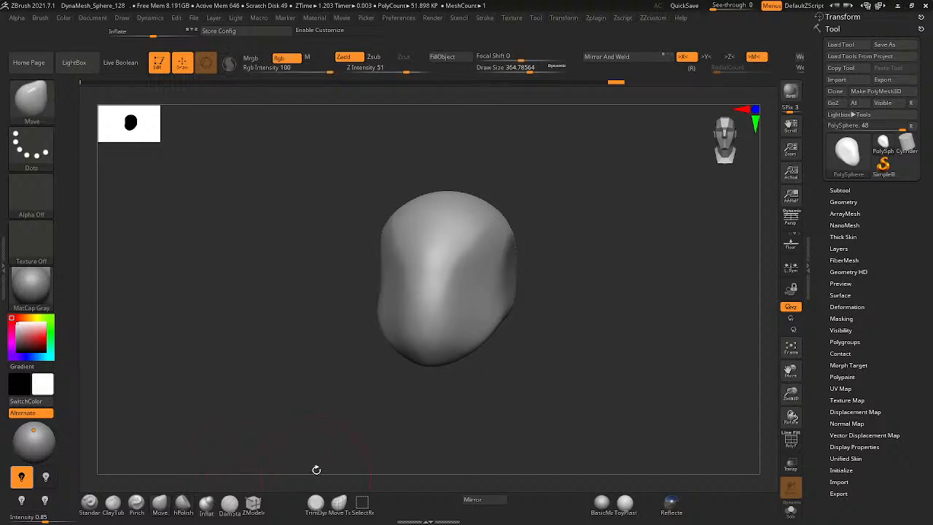
right_click_drag(465, 342, 447, 423)
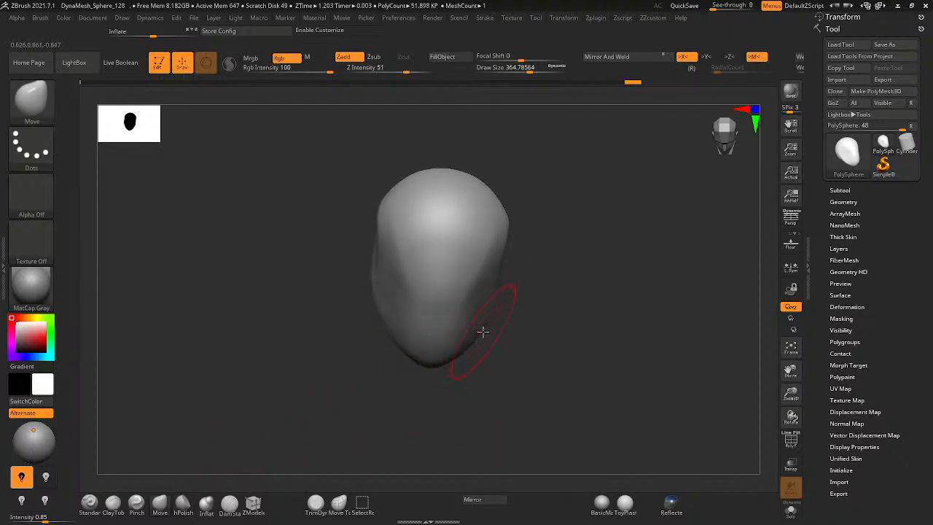
right_click_drag(480, 325, 453, 323)
mouse_move(482, 353)
right_mouse_down()
mouse_move(442, 385)
mouse_move(437, 361)
mouse_move(443, 352)
mouse_move(415, 470)
mouse_move(475, 385)
mouse_move(552, 430)
mouse_move(534, 416)
mouse_move(550, 400)
mouse_move(536, 352)
mouse_move(559, 328)
right_mouse_up()
- Polish the front facial planes with the hPolish brush and soften the centre of the face with Smooth
key("b")
key("h")
key("p")
mouse_move(610, 345)
right_mouse_down("ctrl")
mouse_move(581, 336)
mouse_move(558, 292)
right_mouse_up("ctrl")
mouse_move(557, 402)
right_mouse_down()
mouse_move(493, 418)
mouse_move(533, 337)
mouse_move(591, 356)
mouse_move(565, 352)
mouse_move(482, 287)
mouse_move(540, 272)
right_mouse_up()
left_click_drag(435, 289, 403, 367, "shift")
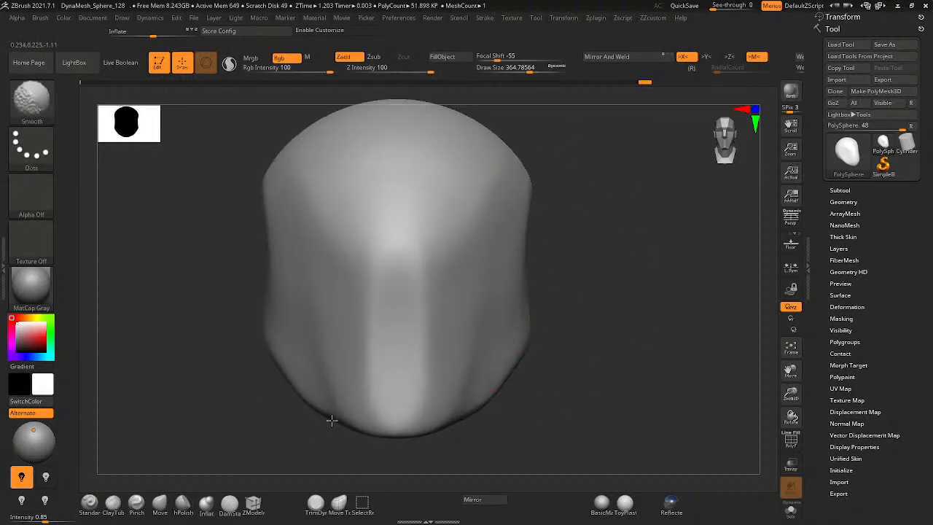
- Flatten the side of the head with hPolish and smooth the transition at the temple
right_click_drag(408, 364, 358, 335)
mouse_move(437, 241)
left_mouse_down()
mouse_move(456, 317)
mouse_move(500, 342)
left_mouse_up()
right_click_drag(500, 342, 430, 320)
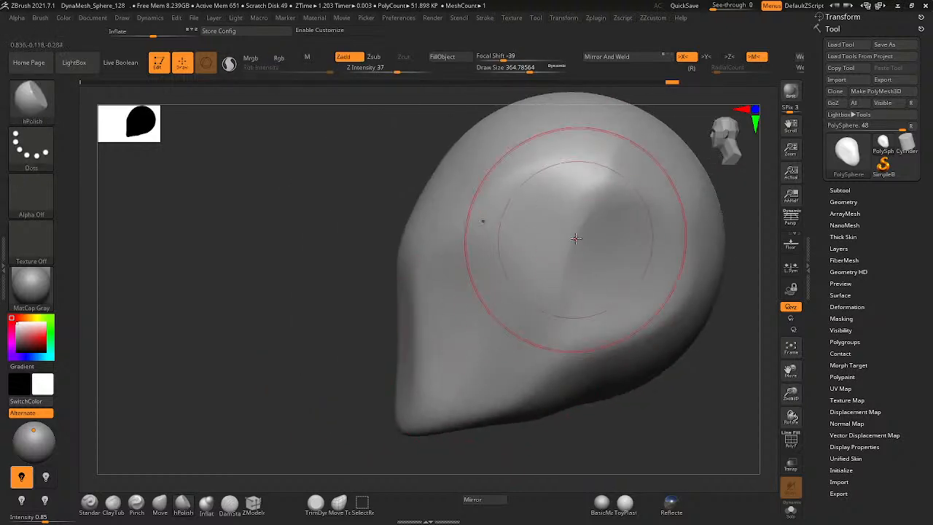
key("shift")
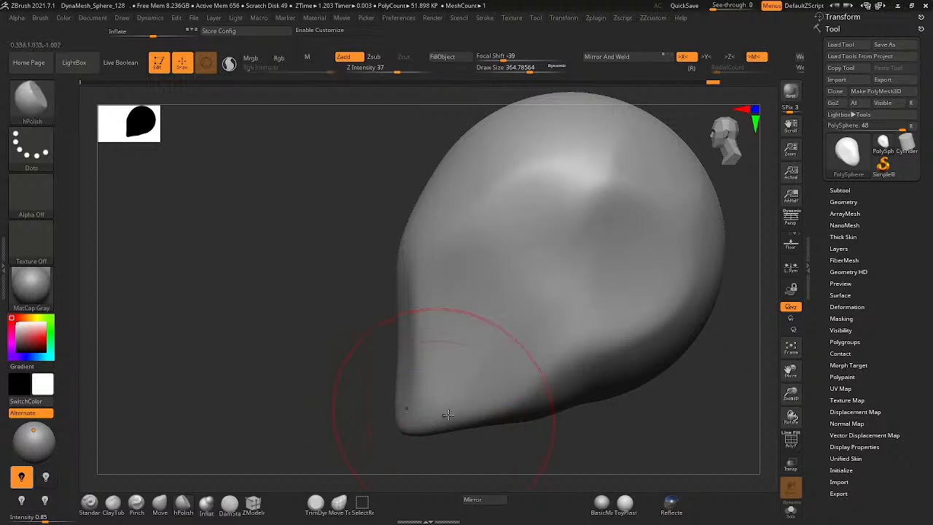
- Polish the planes along the jaw and beside the chin, undoing the last stroke near the chin
right_click_drag(454, 368, 327, 371, "alt")
left_click_drag(316, 374, 413, 369)
mouse_move(413, 368)
right_mouse_down("ctrl")
mouse_move(495, 337)
mouse_move(411, 354)
mouse_move(406, 329)
right_mouse_up("ctrl")
mouse_move(448, 352)
left_mouse_down()
mouse_move(467, 352)
mouse_move(478, 339)
left_mouse_up()
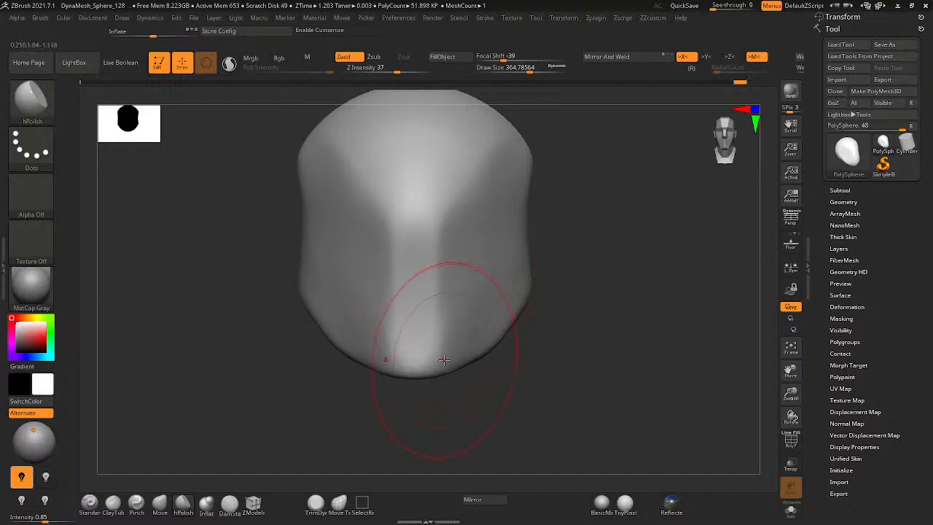
key("ctrl+z")
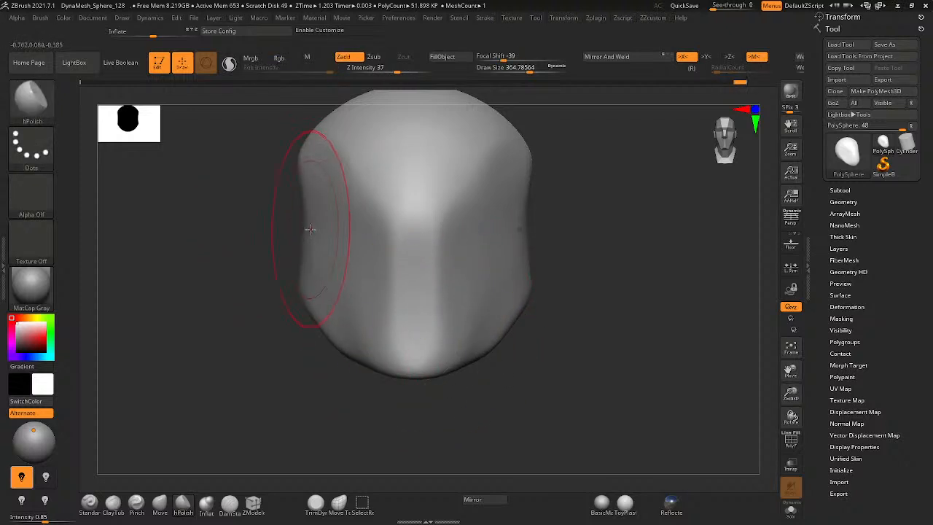
- Reshape the head's silhouette with the Move brush from the front, back and top
left_click(160, 504)
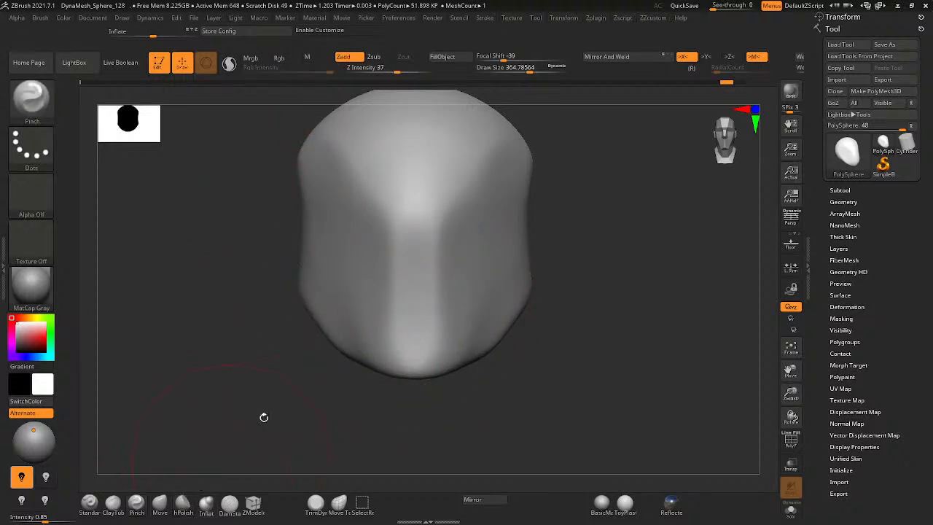
mouse_move(312, 255)
left_mouse_down()
mouse_move(291, 246)
mouse_move(291, 396)
mouse_move(415, 323)
left_mouse_up()
left_click_drag(500, 192, 504, 188)
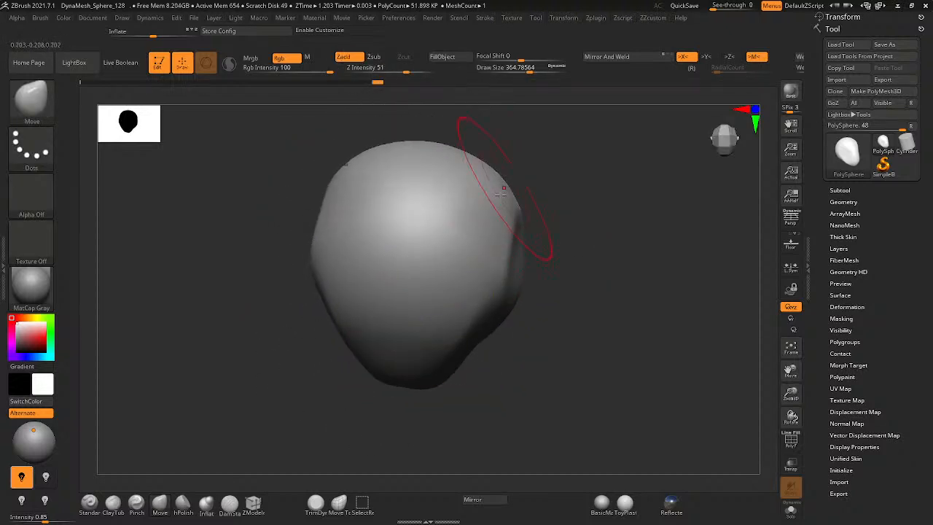
mouse_move(504, 187)
right_mouse_down()
mouse_move(441, 223)
mouse_move(450, 283)
mouse_move(626, 278)
mouse_move(514, 276)
right_mouse_up()
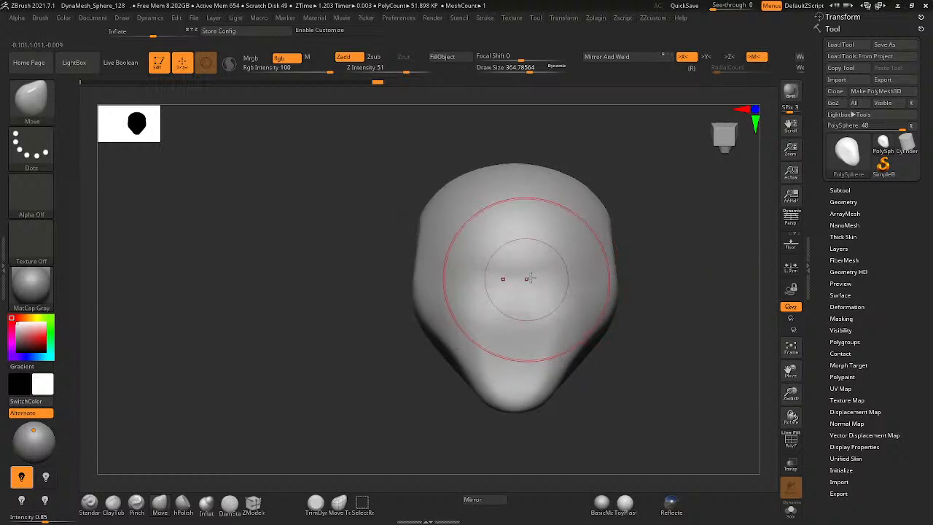
- Mask a round neck area on the underside of the head at a draw size of about 228, and invert the mask
left_click(515, 278, "ctrl")
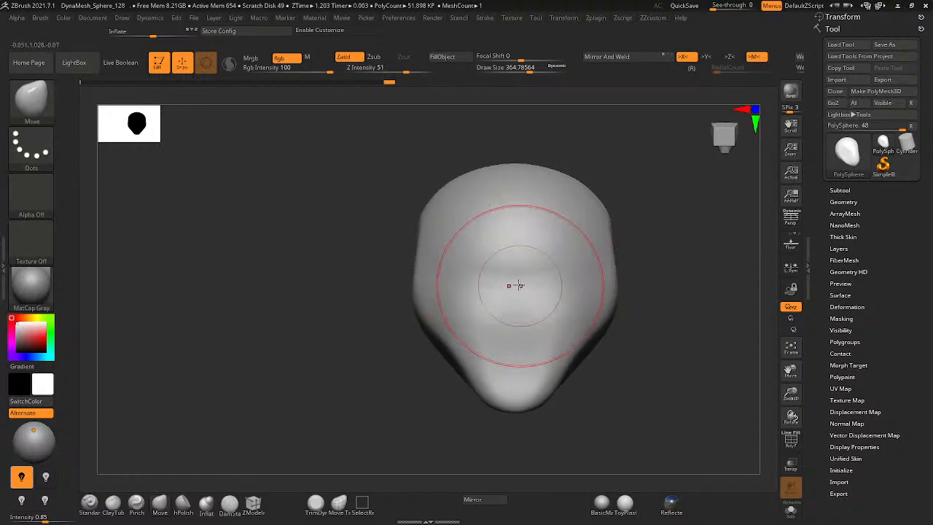
key("space")
left_click_drag(506, 282, 515, 290)
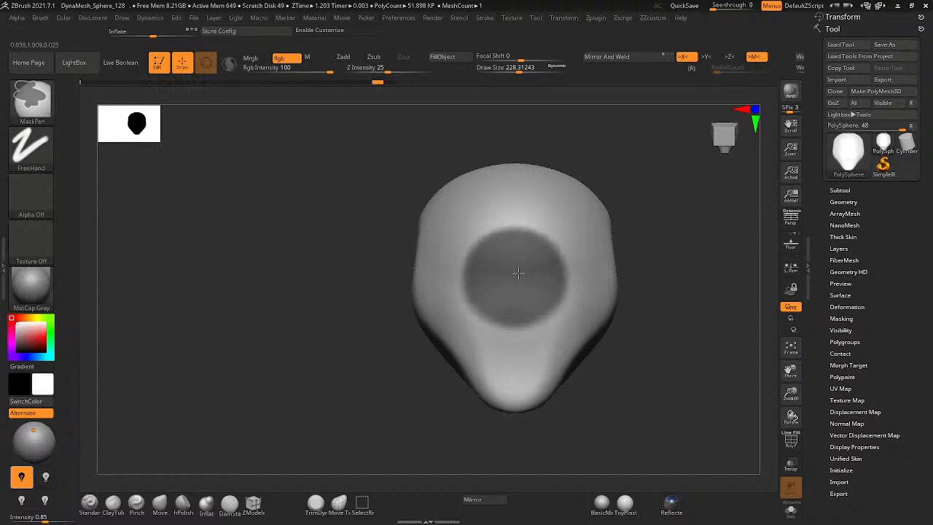
mouse_move(511, 268)
left_mouse_down("ctrl")
mouse_move(485, 277)
mouse_move(522, 263)
mouse_move(546, 337)
mouse_move(547, 313)
left_mouse_up("ctrl")
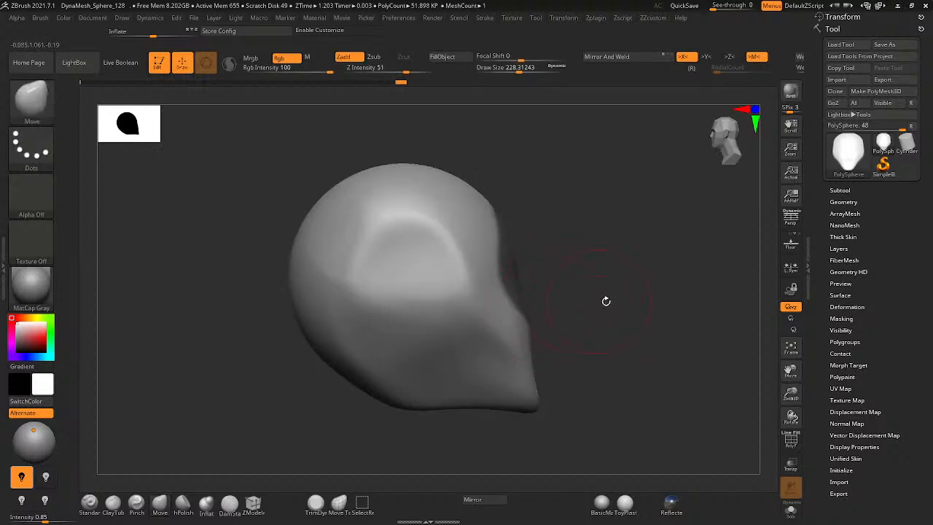
- Pull the unmasked area down from the head with the transform gizmo to form a long neck
key("r")
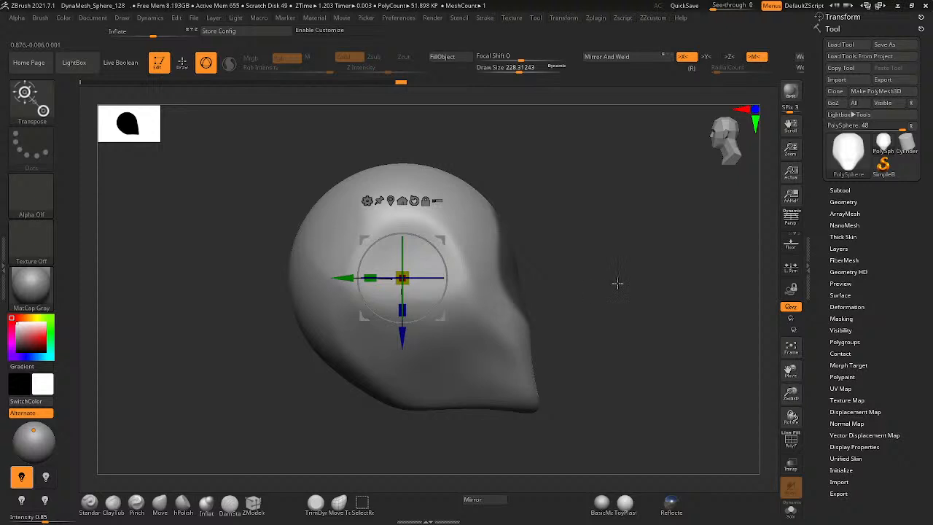
mouse_move(619, 283)
left_mouse_down()
mouse_move(610, 294)
mouse_move(610, 240)
left_mouse_up()
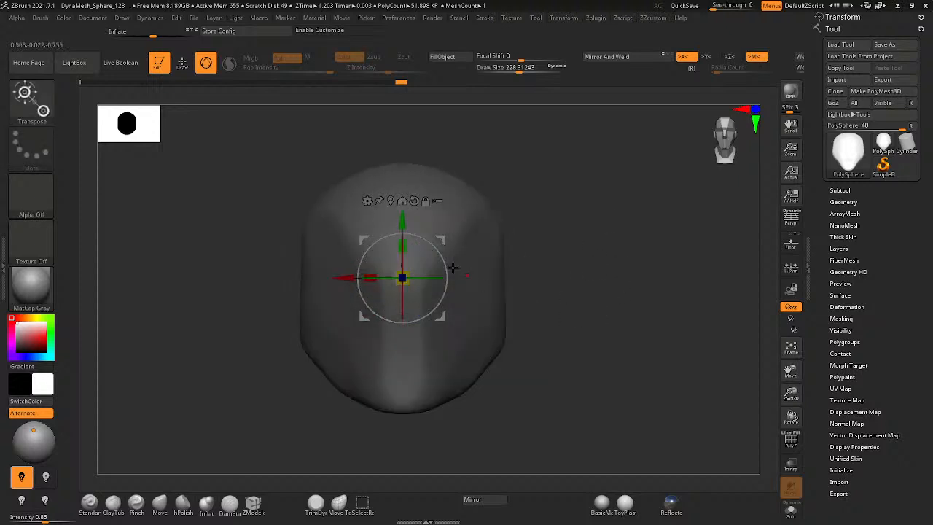
left_click_drag(403, 223, 404, 347)
mouse_move(404, 347)
right_mouse_down("alt")
mouse_move(446, 259)
mouse_move(336, 254)
mouse_move(358, 290)
right_mouse_up("alt")
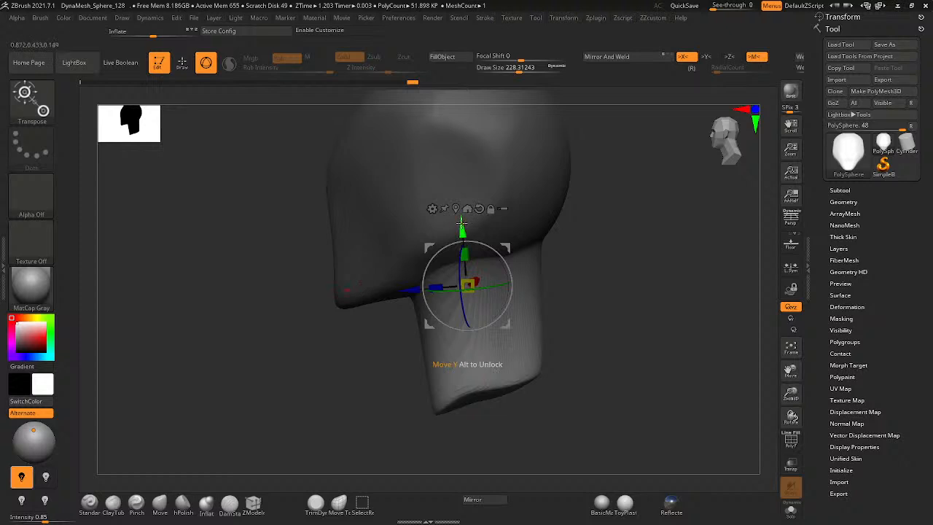
left_click_drag(461, 223, 464, 258)
mouse_move(452, 247)
right_mouse_down()
mouse_move(469, 245)
mouse_move(485, 267)
mouse_move(505, 238)
mouse_move(526, 312)
mouse_move(508, 314)
mouse_move(518, 299)
right_mouse_up()
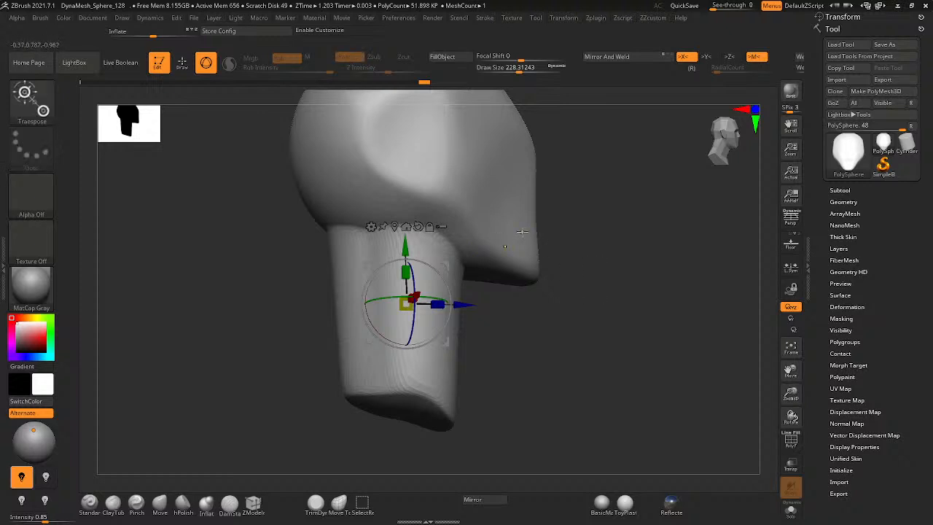
- Smooth the stretched neck surface at a draw size of about 202 and remesh the head with DynaMesh
key("space")
left_click_drag(390, 271, 378, 272)
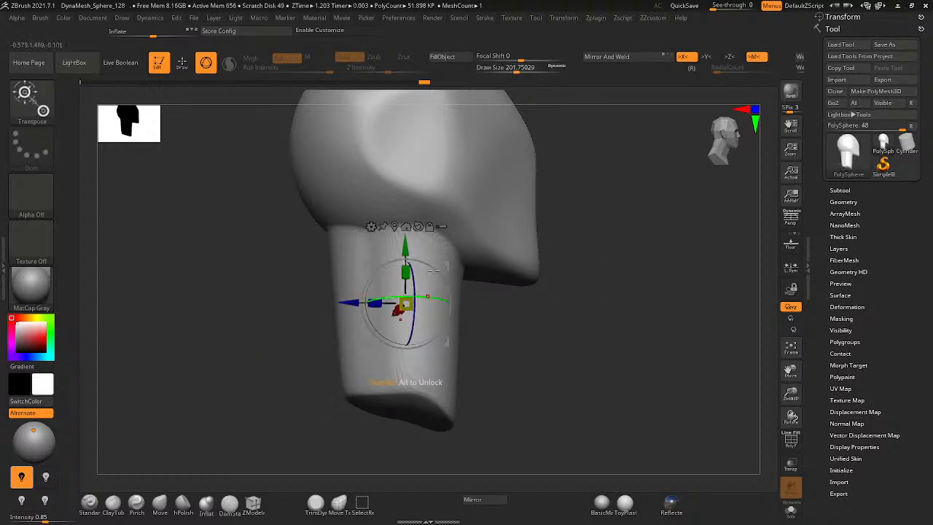
key("q")
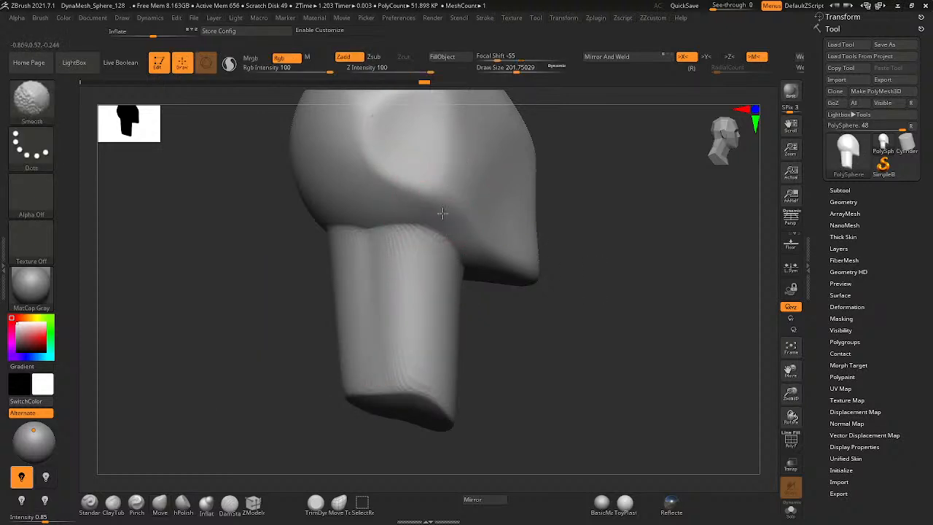
mouse_move(394, 263)
right_mouse_down()
mouse_move(375, 256)
mouse_move(492, 277)
right_mouse_up()
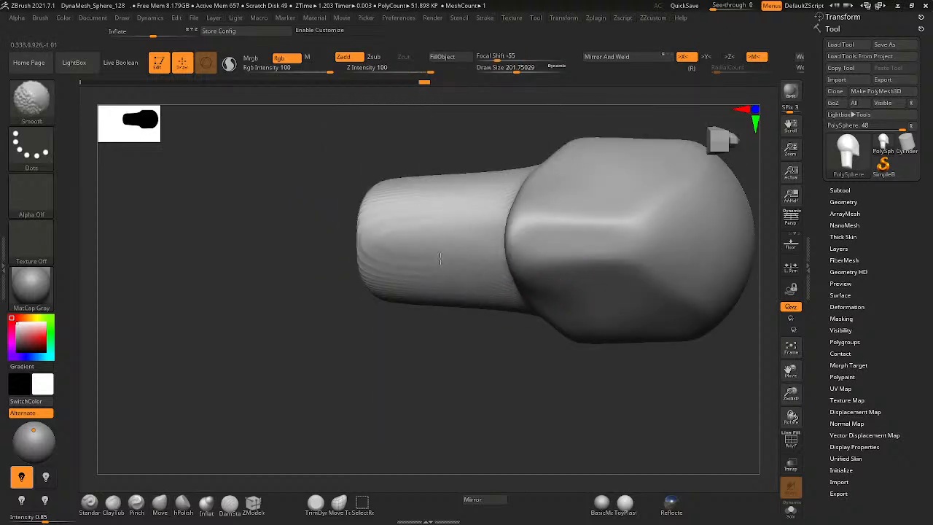
left_click_drag(440, 258, 306, 192, "shift")
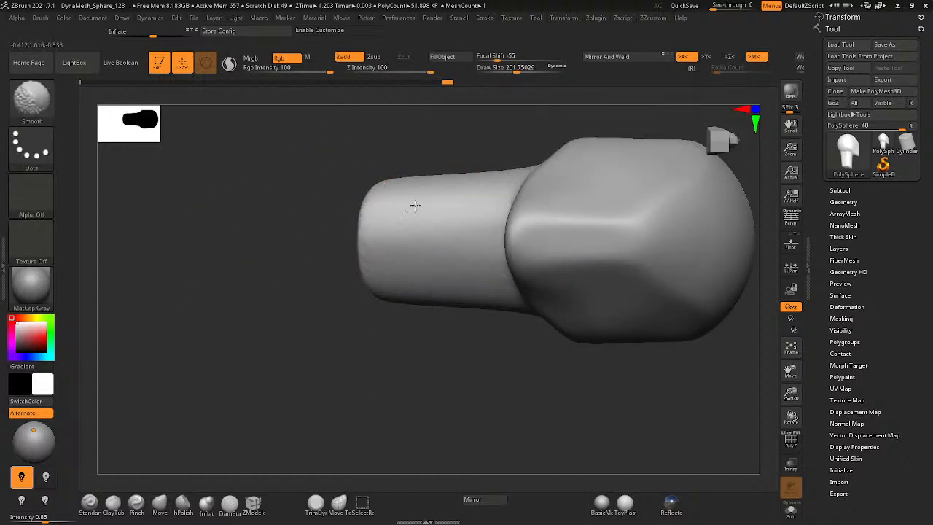
right_click_drag(416, 206, 496, 230)
mouse_move(487, 248)
left_mouse_down("shift")
mouse_move(491, 240)
mouse_move(481, 247)
left_mouse_up("shift")
mouse_move(446, 303)
right_mouse_down()
mouse_move(429, 360)
mouse_move(438, 229)
mouse_move(410, 173)
right_mouse_up()
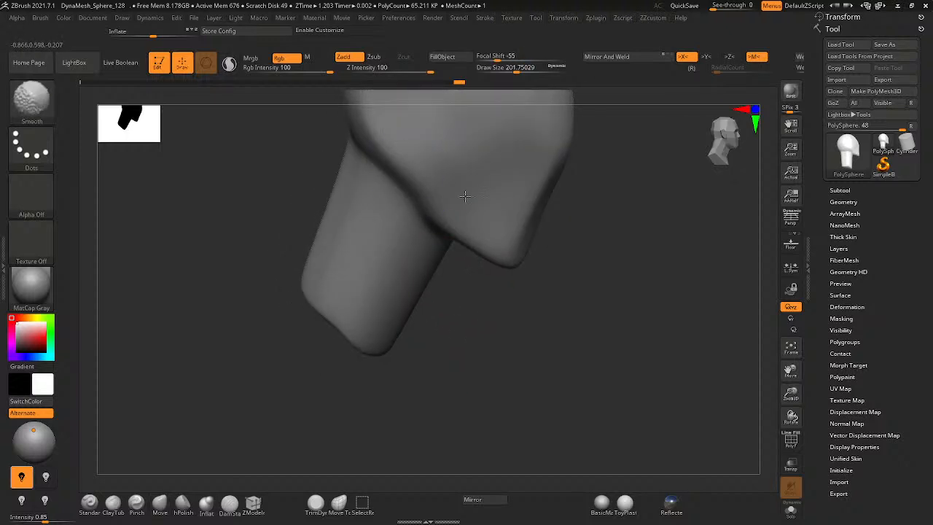
- Reshape the junction of neck and skull with the Move brush at a draw size of about 262
right_click_drag(464, 195, 400, 151)
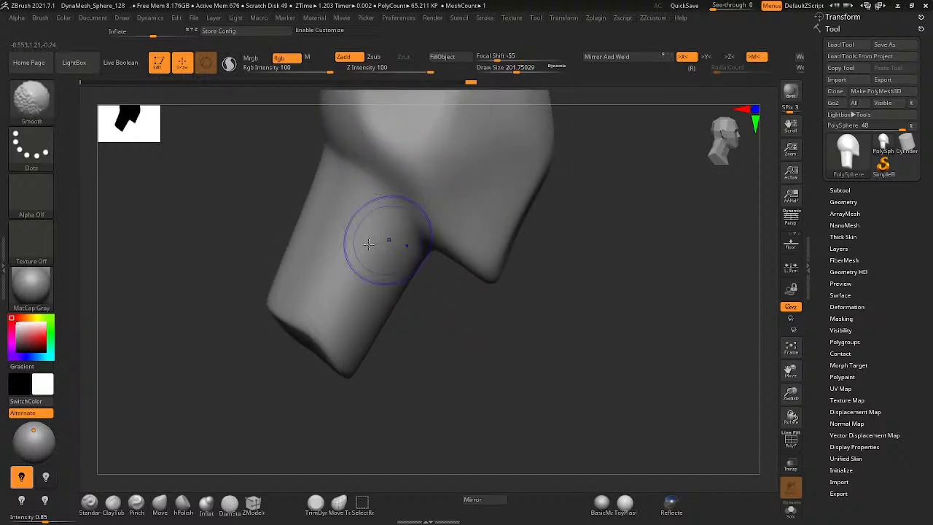
right_click_drag(369, 244, 418, 248)
key("space")
left_click_drag(296, 338, 290, 340)
key("3")
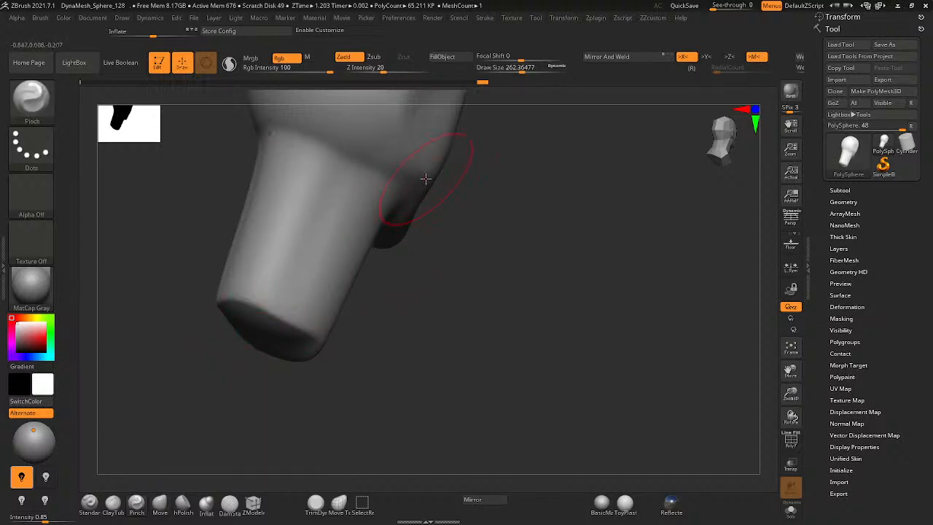
key("ctrl+z")
key("4")
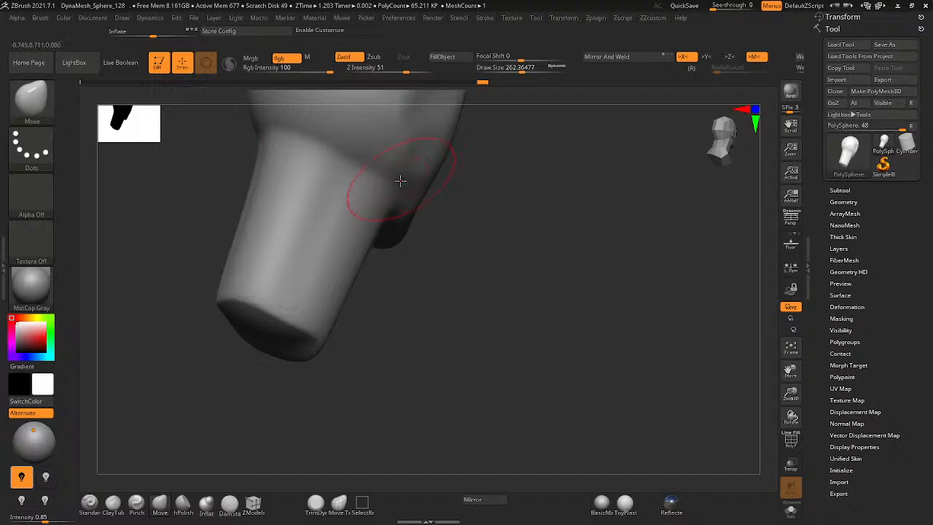
mouse_move(400, 180)
right_mouse_down()
mouse_move(505, 214)
mouse_move(552, 214)
mouse_move(439, 275)
mouse_move(459, 250)
mouse_move(475, 305)
mouse_move(444, 233)
mouse_move(470, 226)
mouse_move(475, 197)
right_mouse_up()
key("shift")
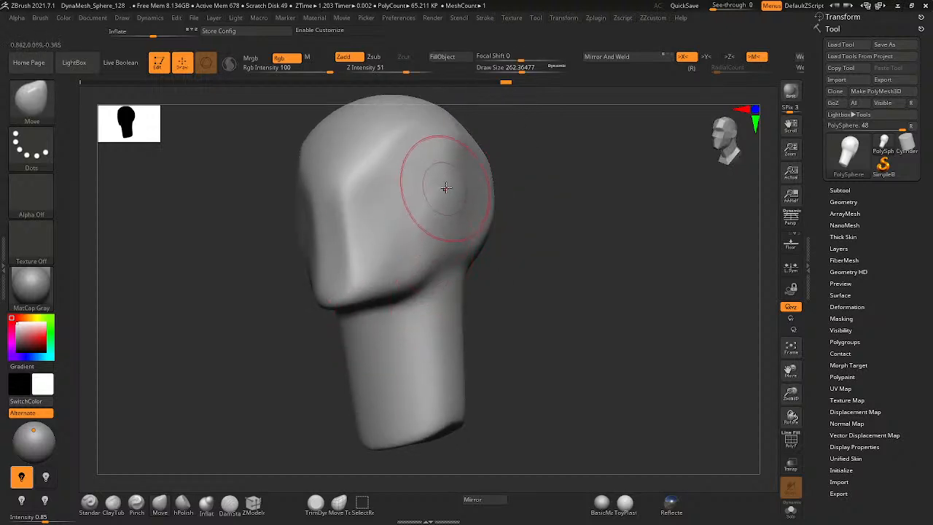
- Flatten the side planes of the head and jaw with the hPolish brush and smooth the transitions
key("b")
key("h")
key("p")
right_click_drag(435, 268, 450, 240)
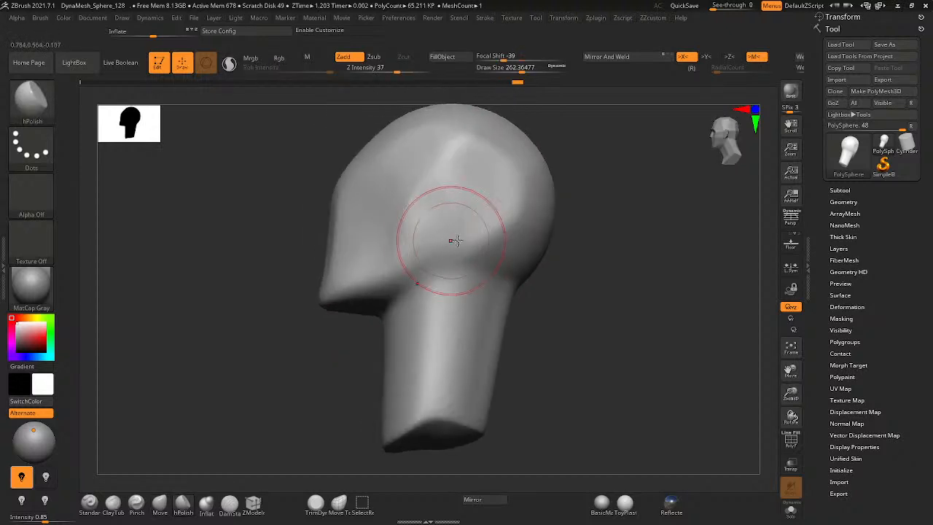
left_click_drag(446, 242, 494, 211, "shift")
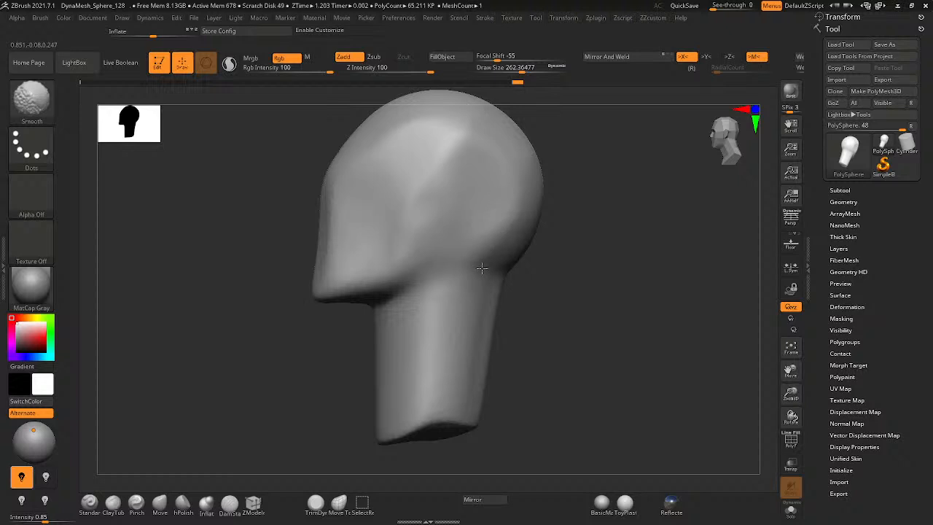
right_click_drag(439, 192, 423, 291)
right_click_drag(375, 271, 386, 246)
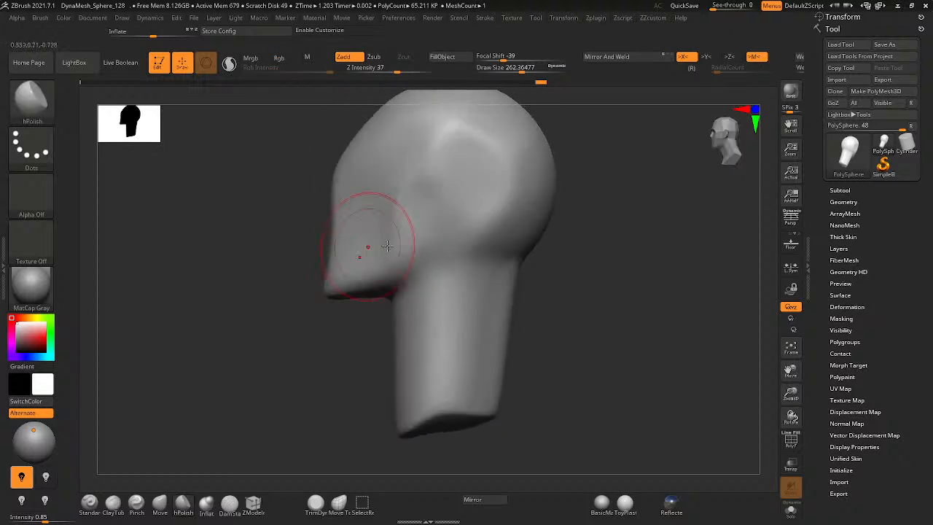
left_click_drag(448, 171, 455, 167, "shift")
- Pull the chin and lower face forward in profile with the Move brush
key("b")
key("p")
key("i")
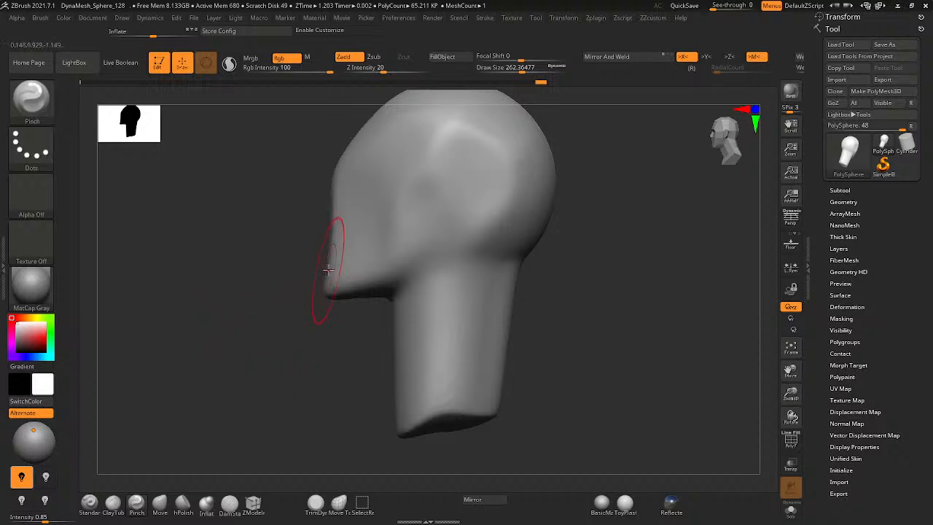
key("b")
key("m")
key("v")
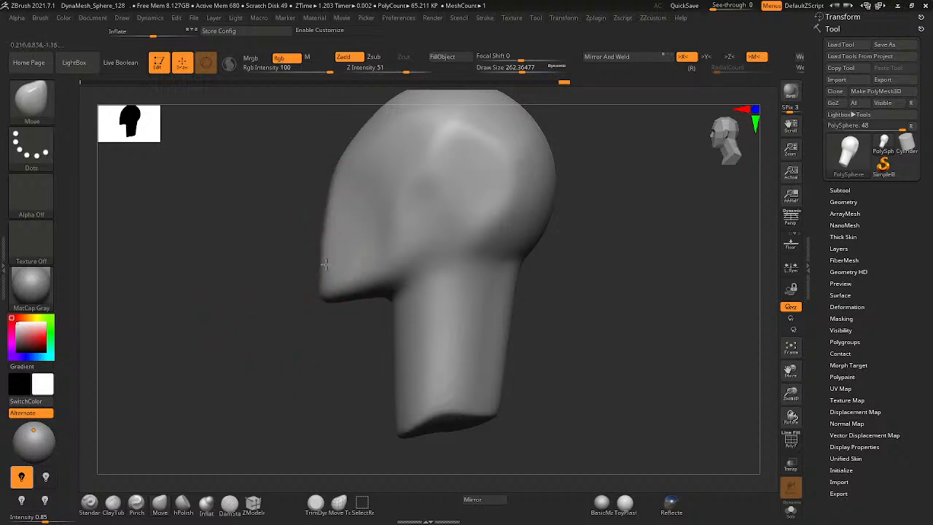
mouse_move(303, 242)
left_mouse_down()
mouse_move(352, 275)
mouse_move(293, 244)
mouse_move(292, 256)
mouse_move(349, 303)
mouse_move(361, 285)
left_mouse_up()
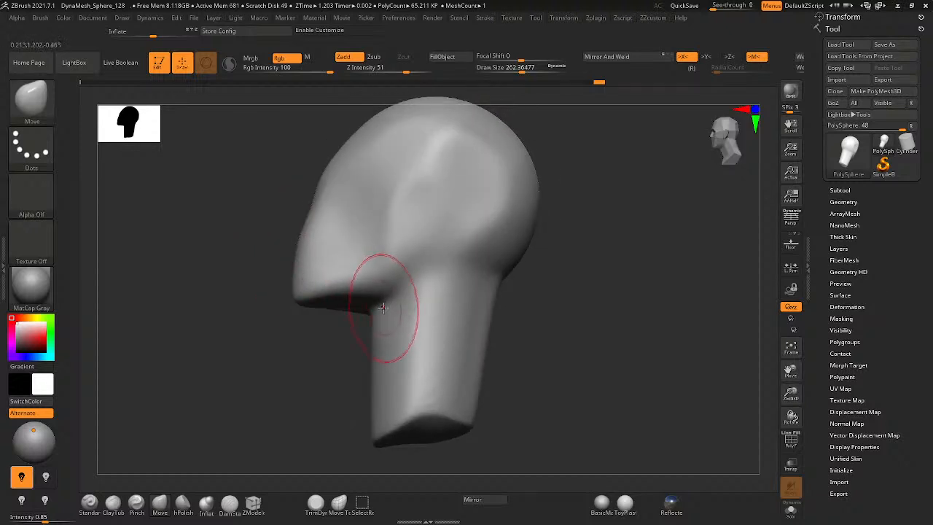
- Adjust the front and sides of the neck below the jaw with the Move brush and smooth the surface
left_click_drag(378, 328, 427, 329)
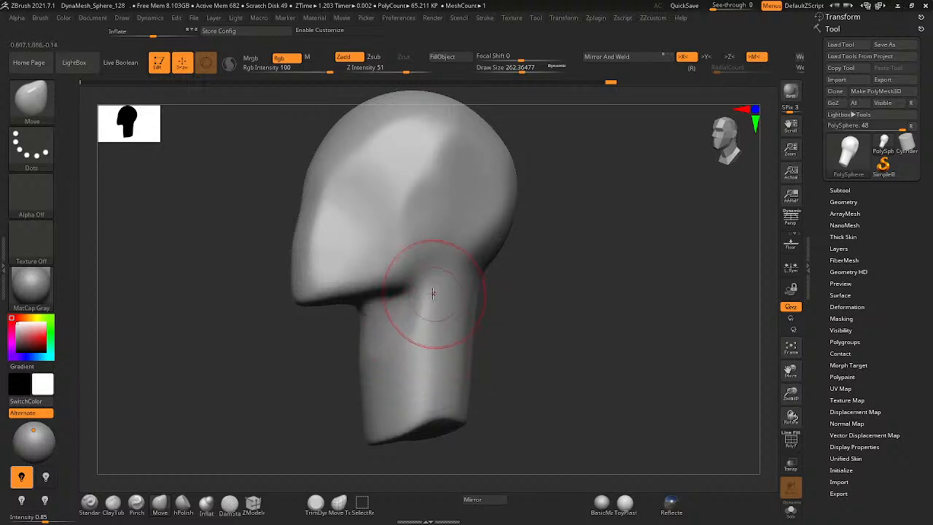
right_click_drag(431, 293, 444, 308)
left_click_drag(402, 334, 379, 336, "shift")
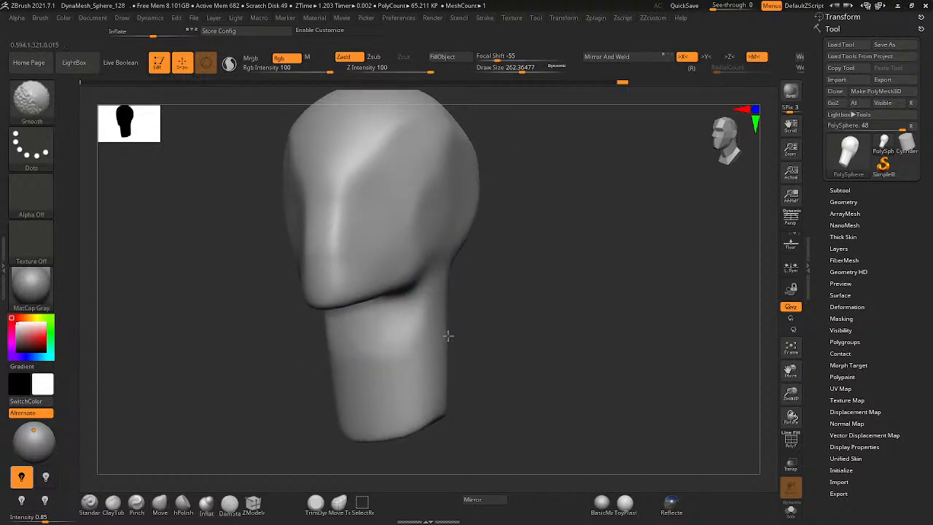
mouse_move(448, 336)
right_mouse_down()
mouse_move(386, 339)
mouse_move(452, 323)
mouse_move(340, 329)
mouse_move(367, 323)
mouse_move(389, 289)
mouse_move(406, 312)
mouse_move(396, 358)
mouse_move(438, 352)
mouse_move(530, 303)
right_mouse_up()
mouse_move(425, 347)
left_mouse_down()
mouse_move(456, 333)
mouse_move(448, 350)
left_mouse_up()
mouse_move(373, 340)
right_mouse_down()
mouse_move(433, 323)
mouse_move(471, 298)
right_mouse_up()
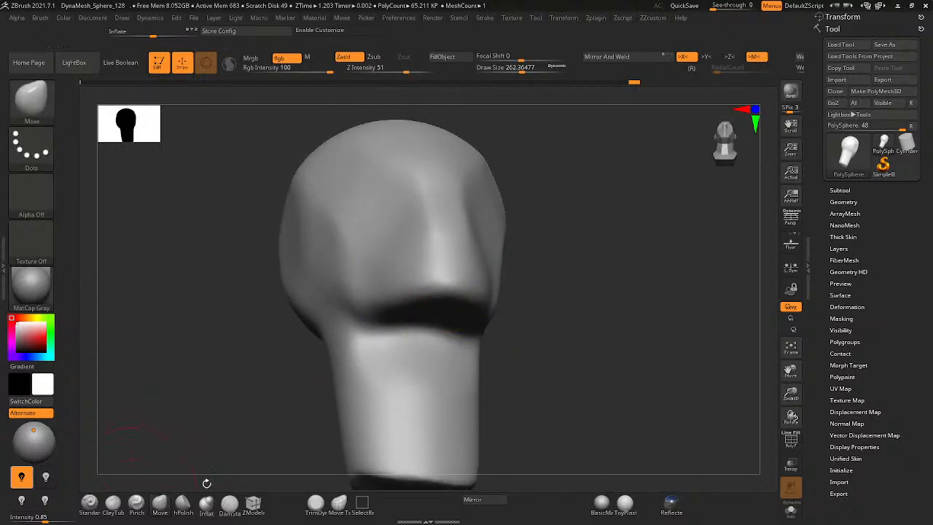
- Flatten the underside of the chin and jaw with the hPolish brush
key("b")
key("h")
key("p")
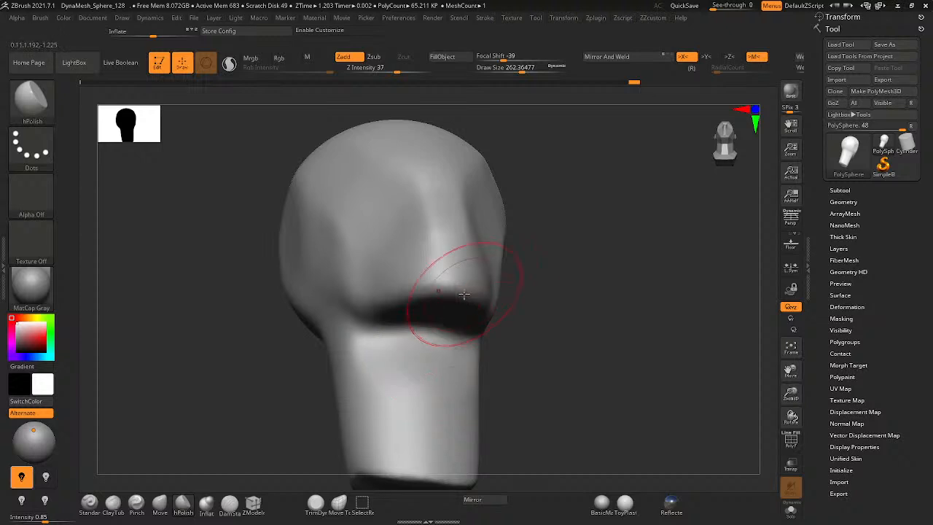
right_click_drag(465, 342, 437, 271)
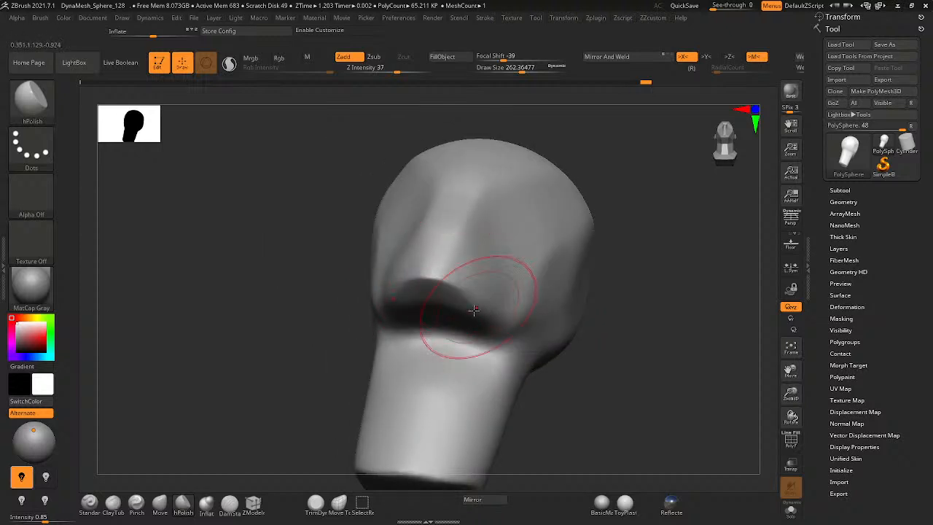
left_click_drag(448, 292, 485, 331)
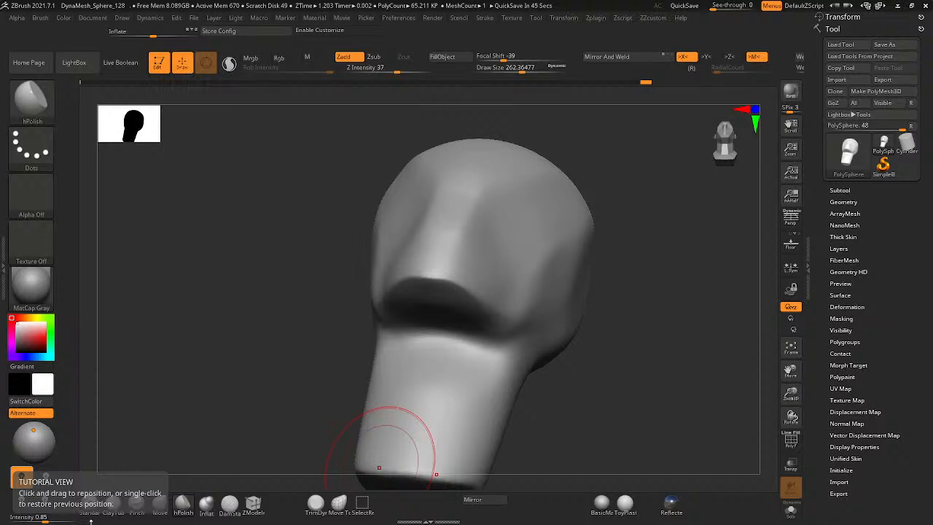
- Try an hPolish stroke along the front lower edge of the chin and undo it
mouse_move(458, 150)
right_mouse_down()
mouse_move(421, 221)
mouse_move(427, 266)
mouse_move(458, 278)
mouse_move(406, 277)
right_mouse_up()
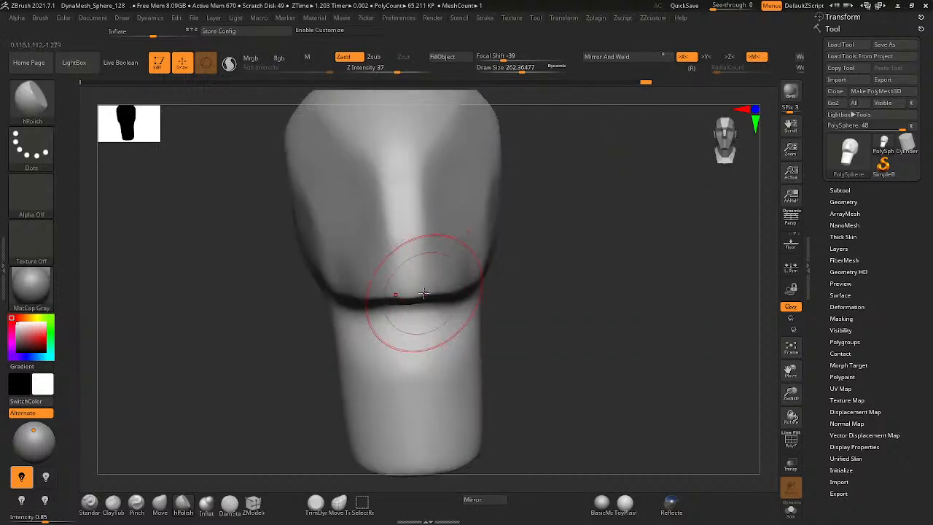
left_click_drag(428, 295, 416, 302)
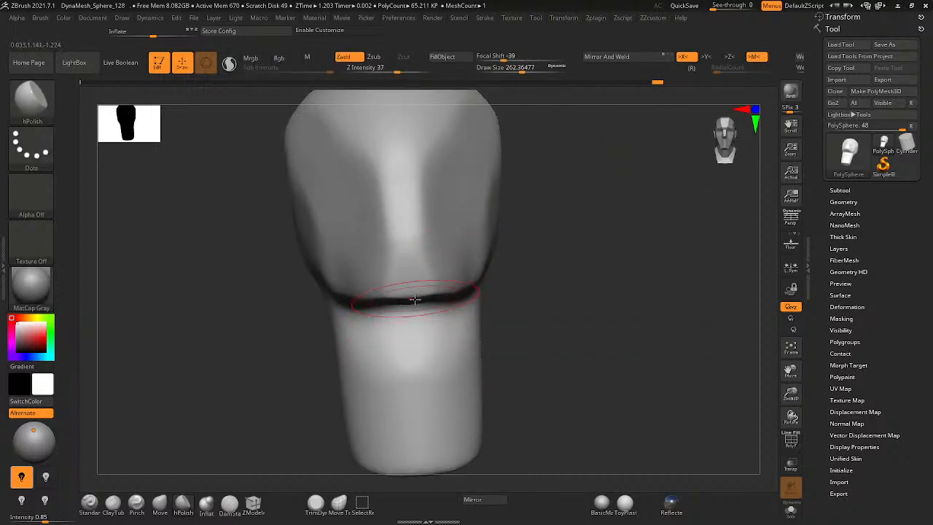
key("ctrl+z")
- Set the draw size to about 128, polish the head side behind the jaw with hPolish and smooth the upper neck there
mouse_move(413, 299)
right_mouse_down()
mouse_move(411, 279)
mouse_move(366, 338)
mouse_move(401, 317)
right_mouse_up()
mouse_move(365, 289)
right_mouse_down()
mouse_move(346, 287)
mouse_move(360, 314)
mouse_move(350, 324)
mouse_move(366, 287)
mouse_move(430, 282)
mouse_move(482, 295)
mouse_move(459, 306)
mouse_move(416, 273)
mouse_move(470, 311)
mouse_move(481, 298)
right_mouse_up()
key("space")
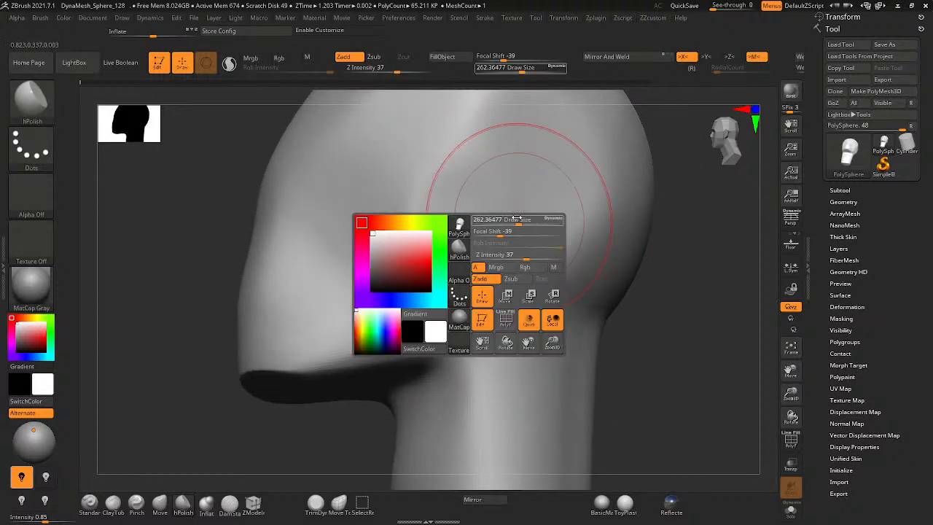
left_click_drag(521, 219, 508, 221)
right_click_drag(470, 266, 492, 258)
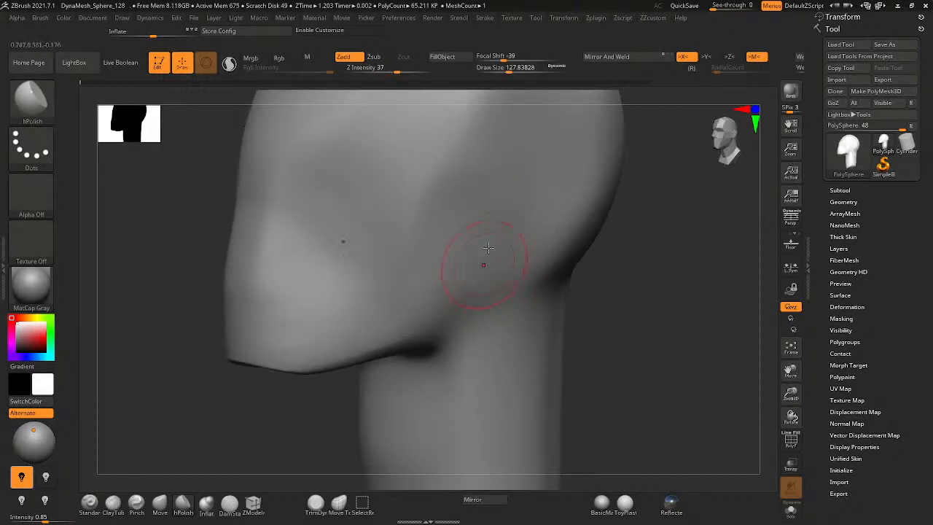
left_click_drag(488, 247, 499, 256)
right_click_drag(498, 257, 477, 292)
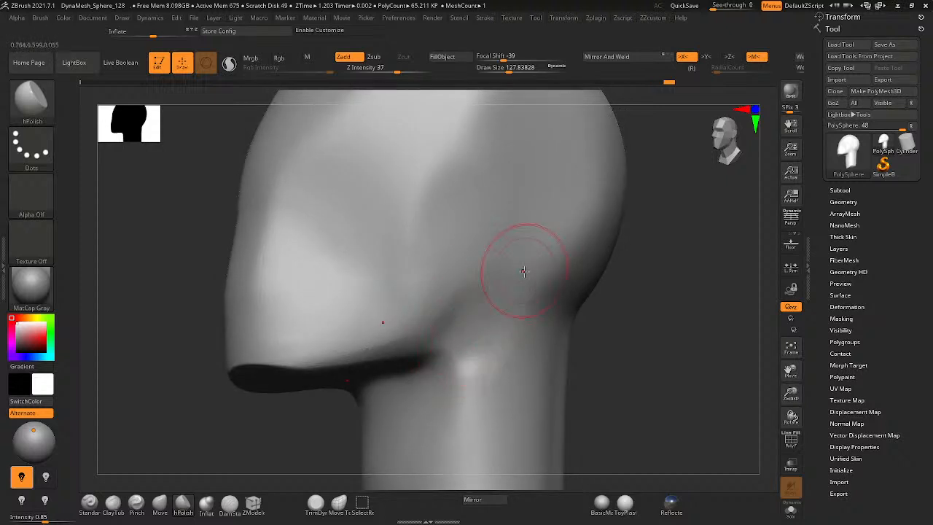
mouse_move(454, 344)
right_mouse_down()
mouse_move(486, 310)
mouse_move(506, 308)
right_mouse_up()
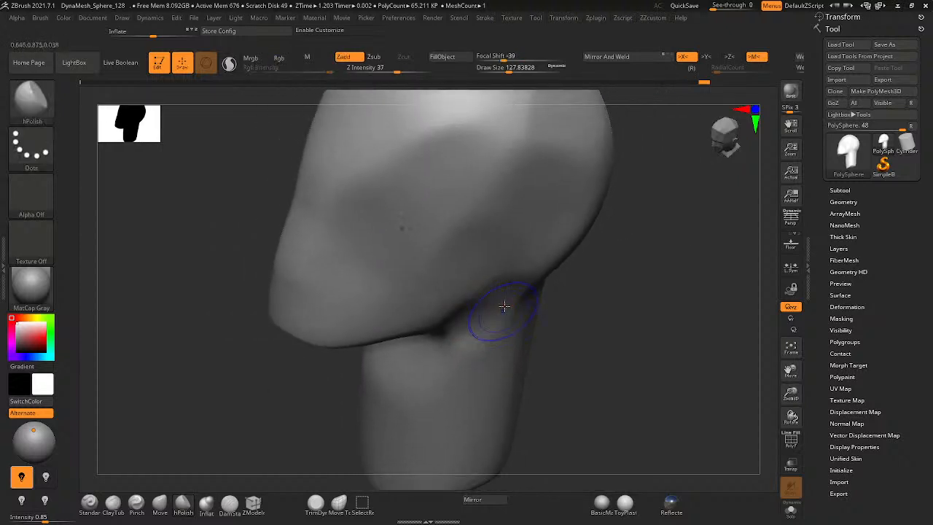
mouse_move(437, 407)
right_mouse_down()
mouse_move(465, 250)
mouse_move(486, 258)
mouse_move(395, 245)
mouse_move(393, 285)
mouse_move(403, 242)
mouse_move(396, 217)
mouse_move(408, 236)
right_mouse_up()
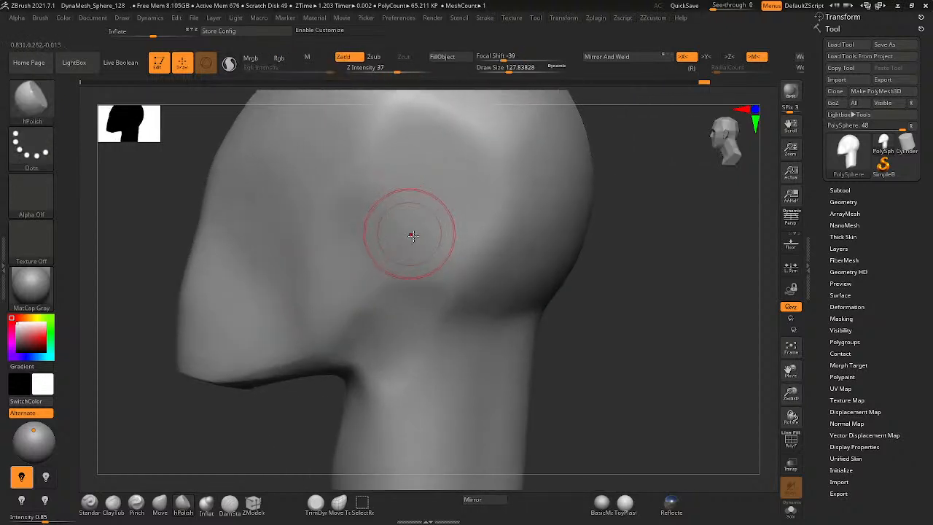
left_click(397, 232, "ctrl")
left_click_drag(399, 229, 381, 255, "ctrl")
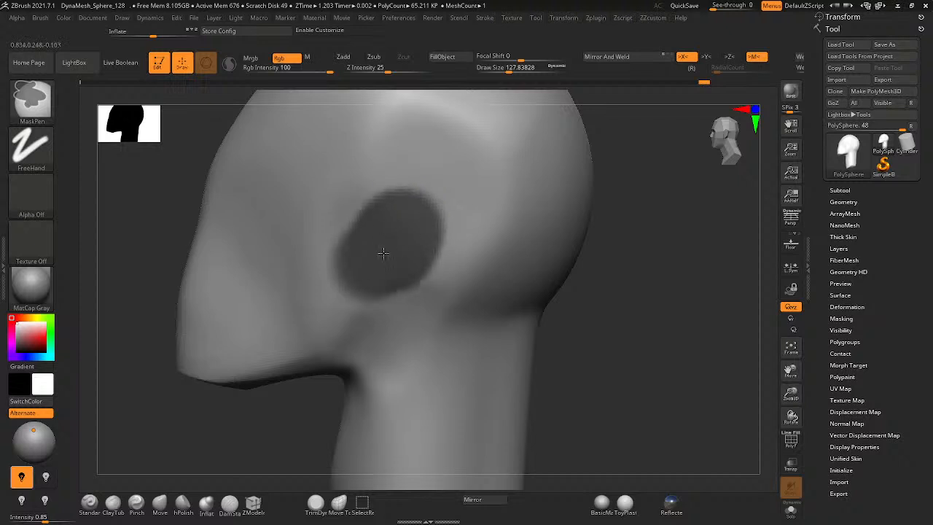
mouse_move(383, 202)
left_mouse_down("ctrl")
mouse_move(356, 209)
mouse_move(358, 221)
left_mouse_up("ctrl")
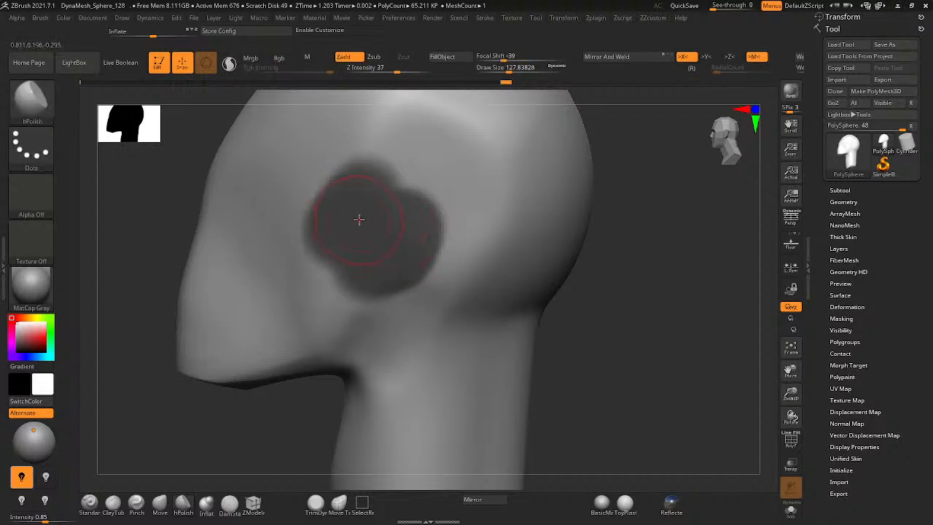
key("ctrl+a")
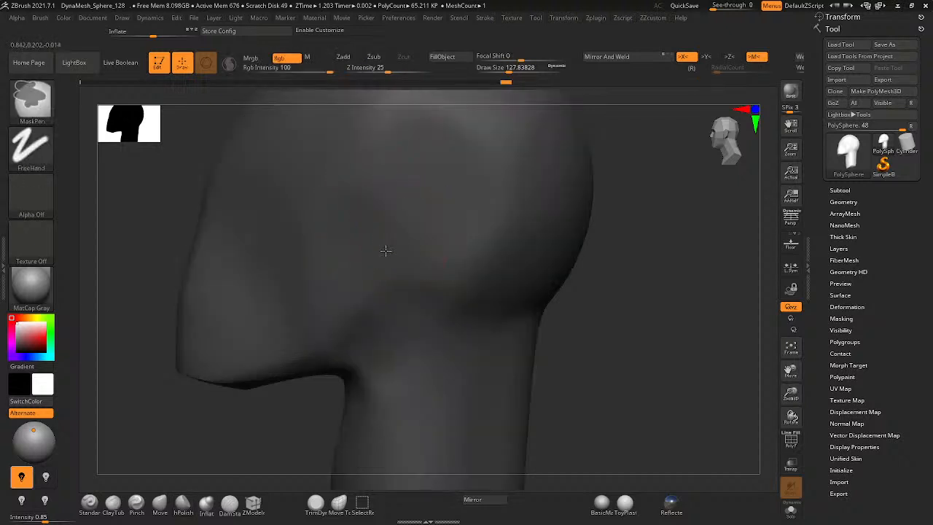
left_click(612, 283, "ctrl")
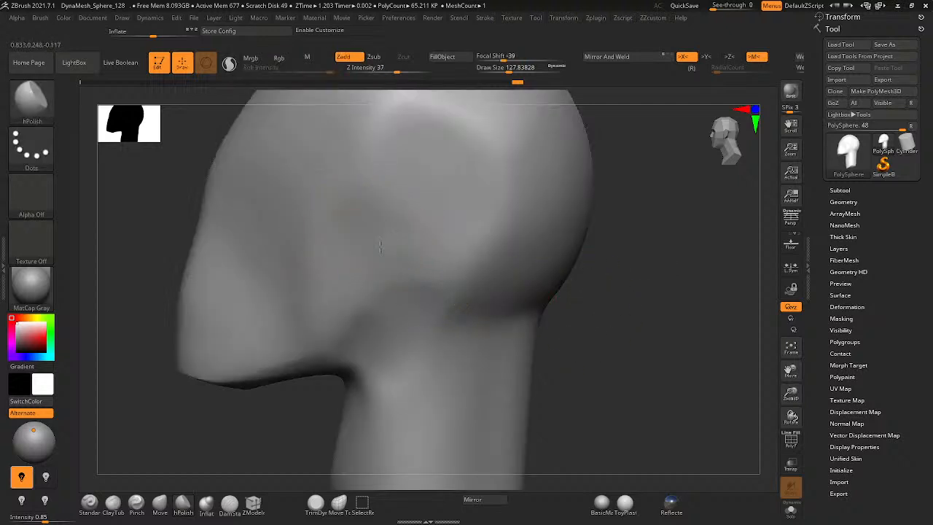
left_click_drag(395, 238, 382, 246, "ctrl")
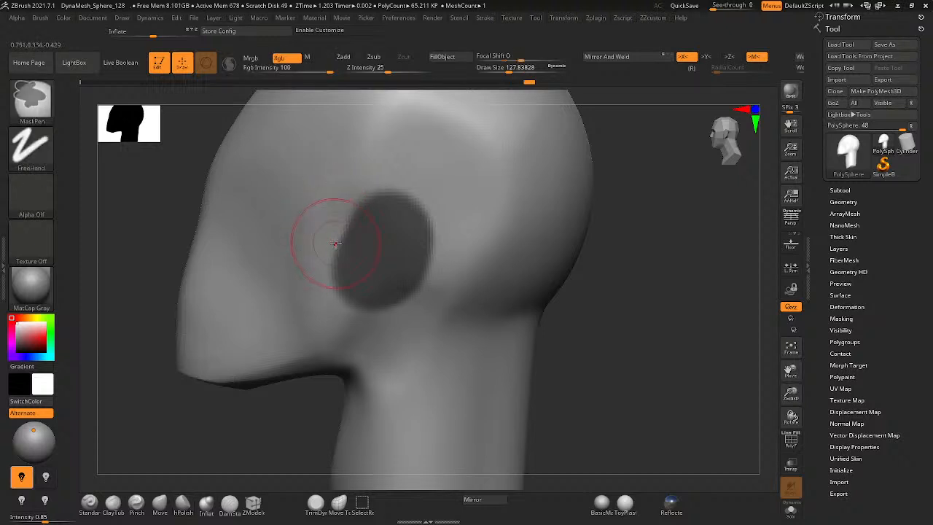
left_click_drag(339, 235, 337, 260, "ctrl+shift")
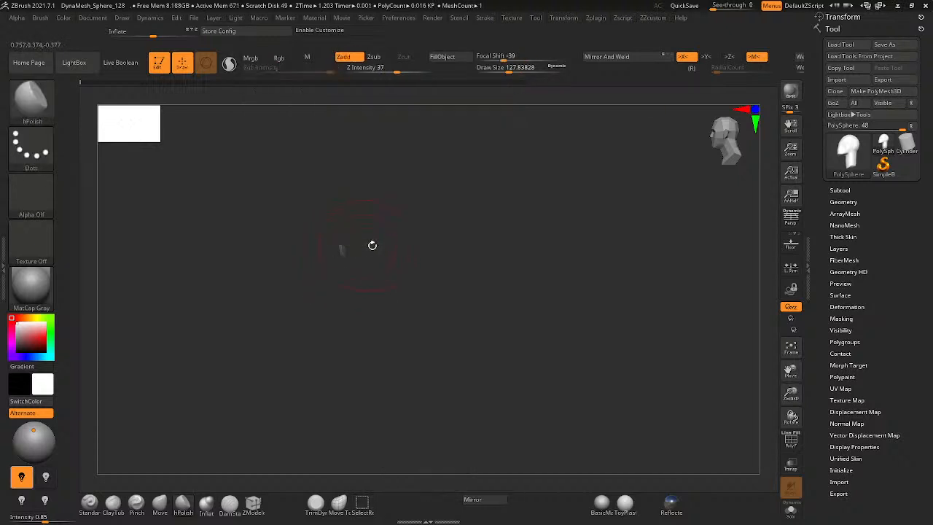
left_click(529, 245, "ctrl+shift")
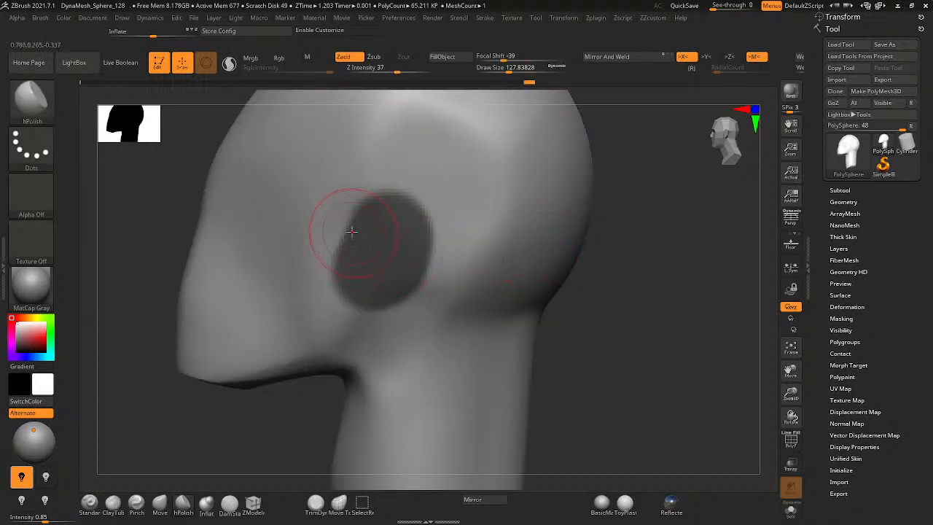
left_click_drag(345, 207, 367, 237, "ctrl")
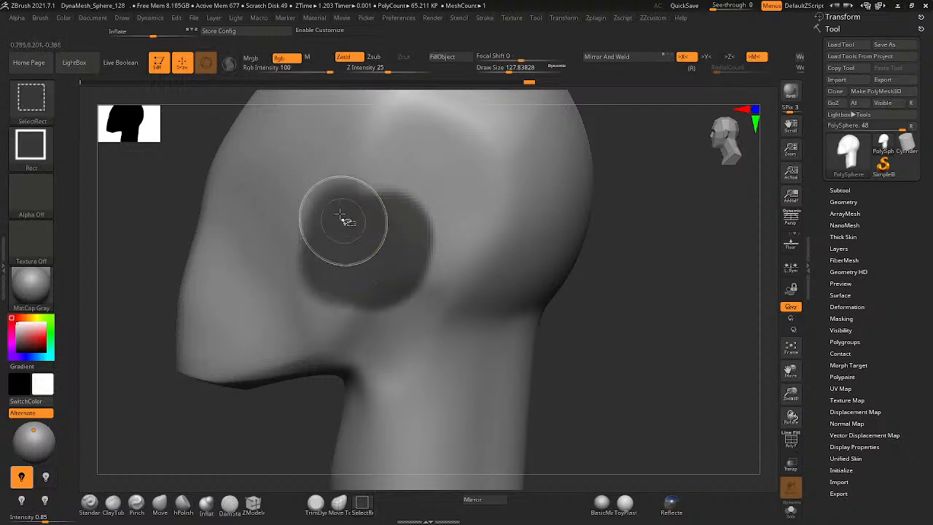
left_click(311, 220, "ctrl+shift")
left_click(510, 255, "ctrl+shift")
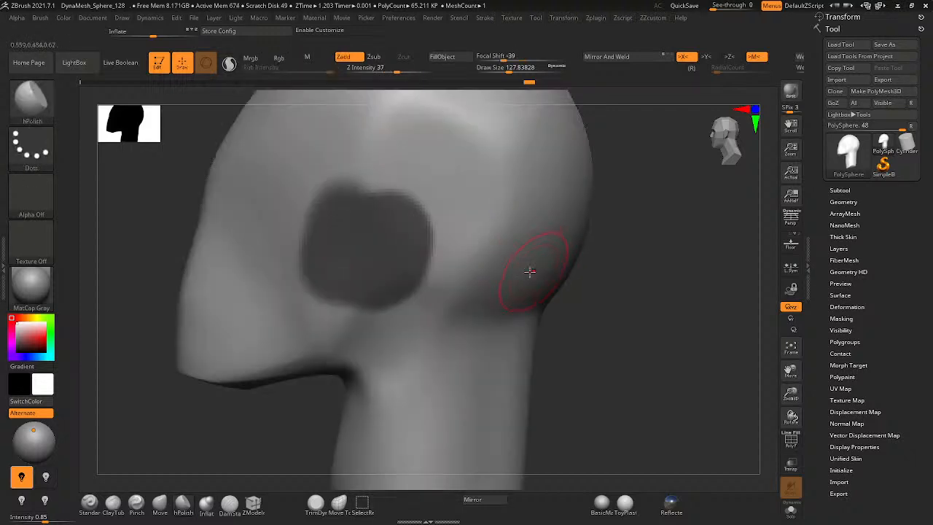
left_click_drag(641, 273, 549, 301, "shift")
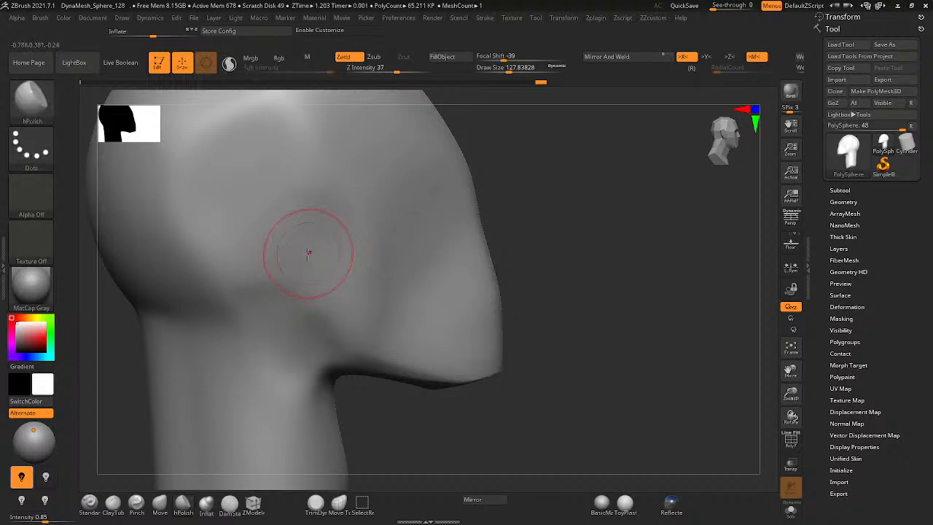
- Mask an ear-shaped patch on the side of the head and invert the mask so only that patch is editable
mouse_move(308, 234)
left_mouse_down("ctrl")
mouse_move(329, 246)
mouse_move(307, 287)
mouse_move(287, 235)
mouse_move(265, 254)
mouse_move(285, 259)
mouse_move(277, 287)
left_mouse_up("ctrl")
key("space")
key("ctrl+z")
mouse_move(287, 240)
right_mouse_down()
mouse_move(256, 217)
mouse_move(215, 231)
mouse_move(285, 226)
mouse_move(271, 250)
mouse_move(458, 260)
mouse_move(427, 271)
mouse_move(364, 260)
mouse_move(659, 291)
right_mouse_up()
left_click(659, 290, "ctrl")
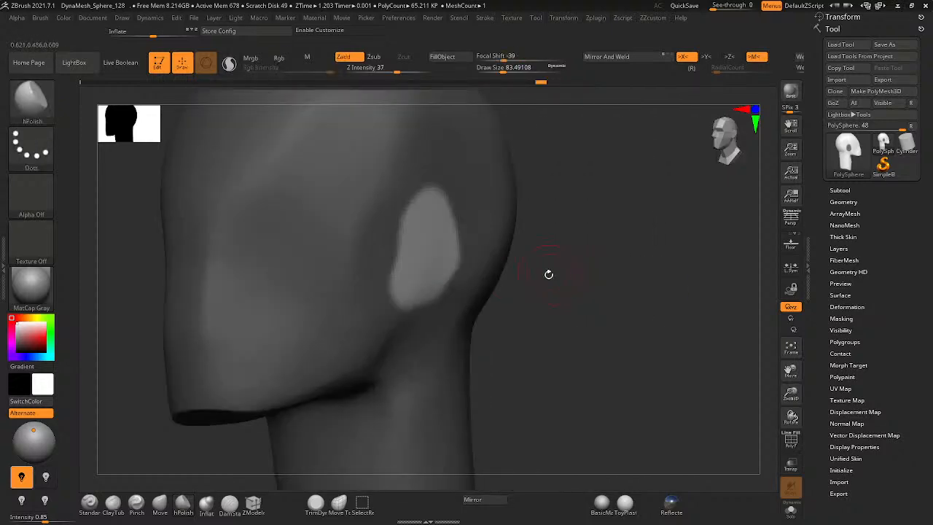
- Centre the transform gizmo on the unmasked patch, angle and pull the ears outward from the head, and clear the mask
key("super")
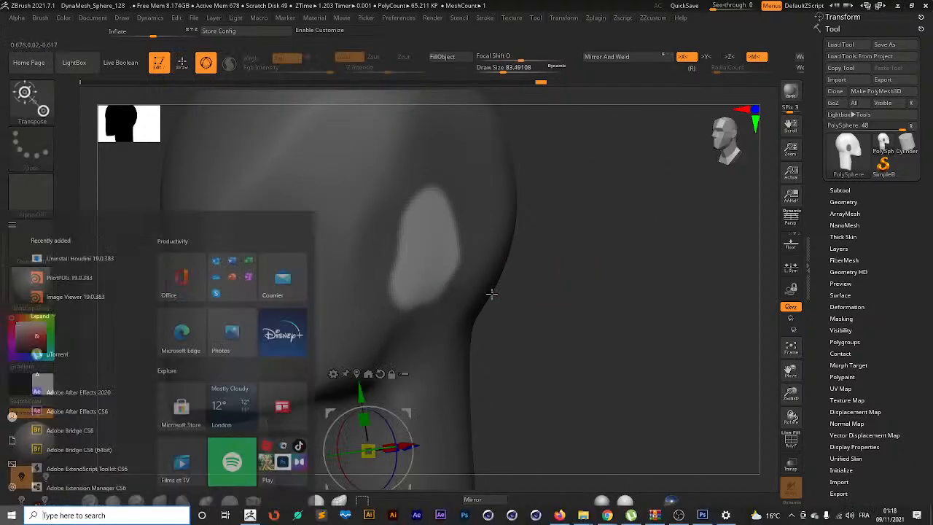
left_click(356, 374)
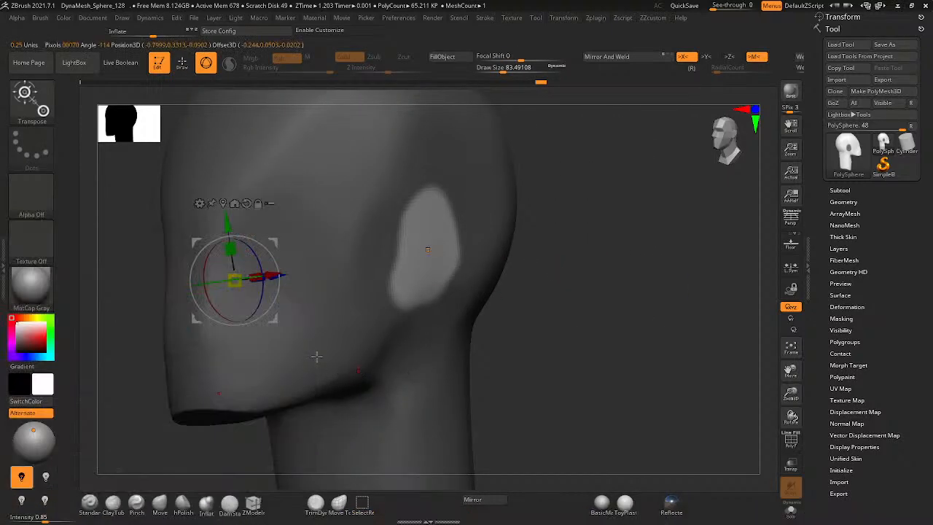
right_click_drag(316, 357, 489, 313)
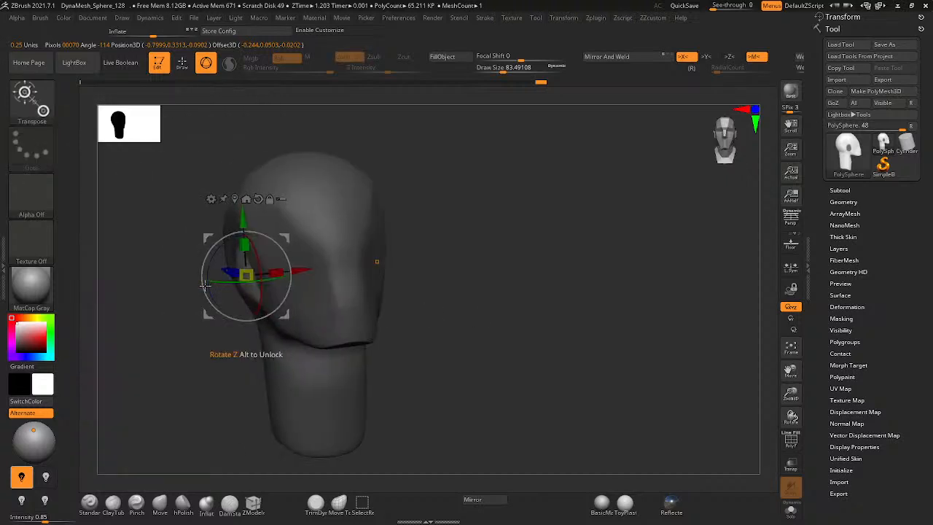
left_click_drag(205, 284, 194, 299)
left_click_drag(308, 265, 286, 272)
right_click_drag(361, 303, 286, 264, "ctrl")
mouse_move(439, 250)
right_mouse_down()
mouse_move(371, 262)
mouse_move(532, 279)
mouse_move(479, 282)
mouse_move(494, 314)
right_mouse_up()
- Set the draw size to about 158, remesh the head with DynaMesh and smooth the ear's front edge into the head
key("space")
left_click(537, 251)
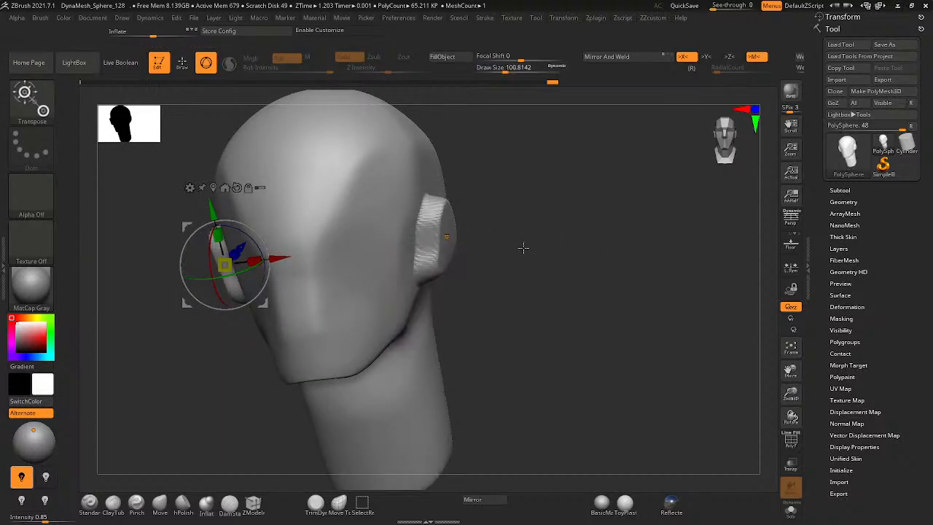
key("space")
left_click(530, 250)
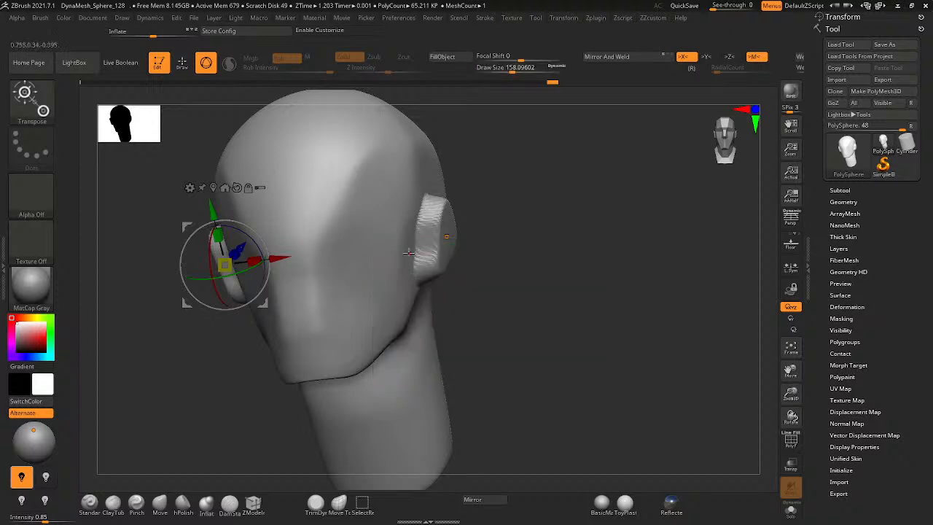
key("q")
key("ctrl")
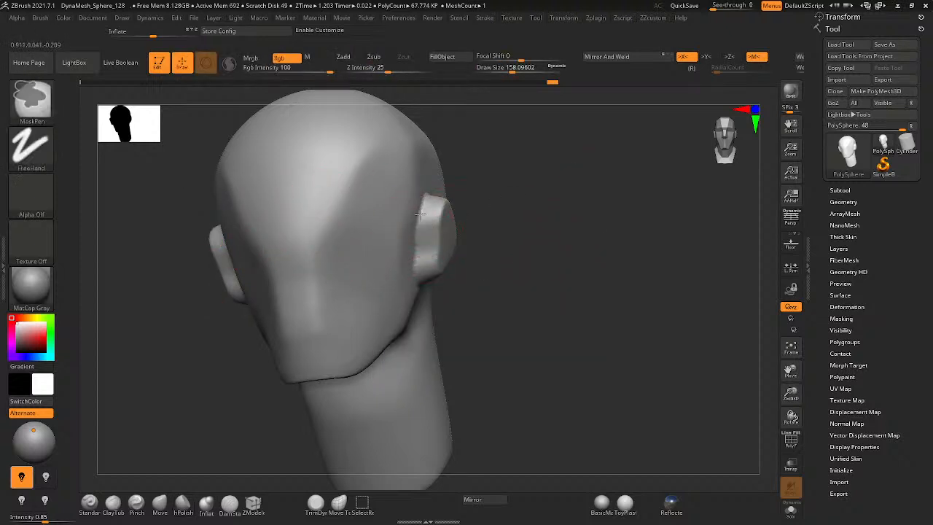
mouse_move(425, 219)
left_mouse_down("ctrl")
mouse_move(437, 238)
mouse_move(430, 223)
left_mouse_up("ctrl")
key("ctrl+z")
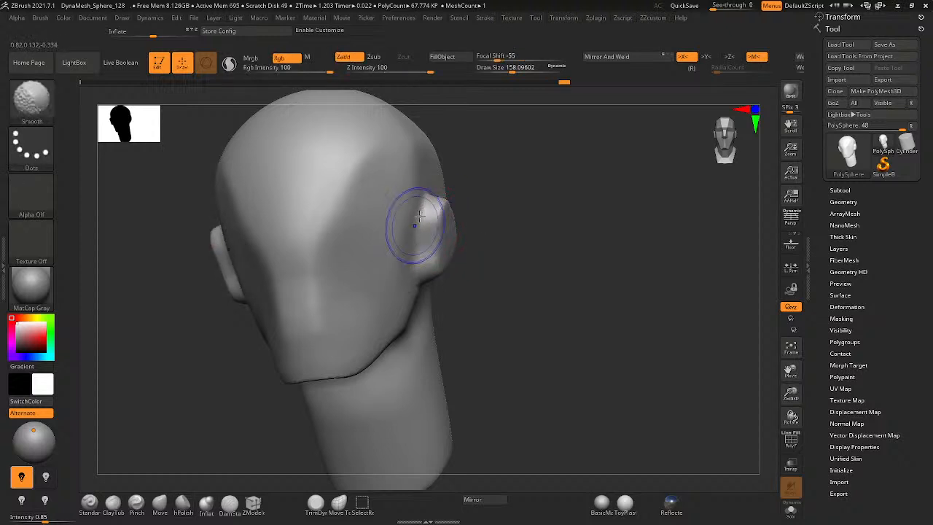
left_click_drag(554, 227, 470, 230)
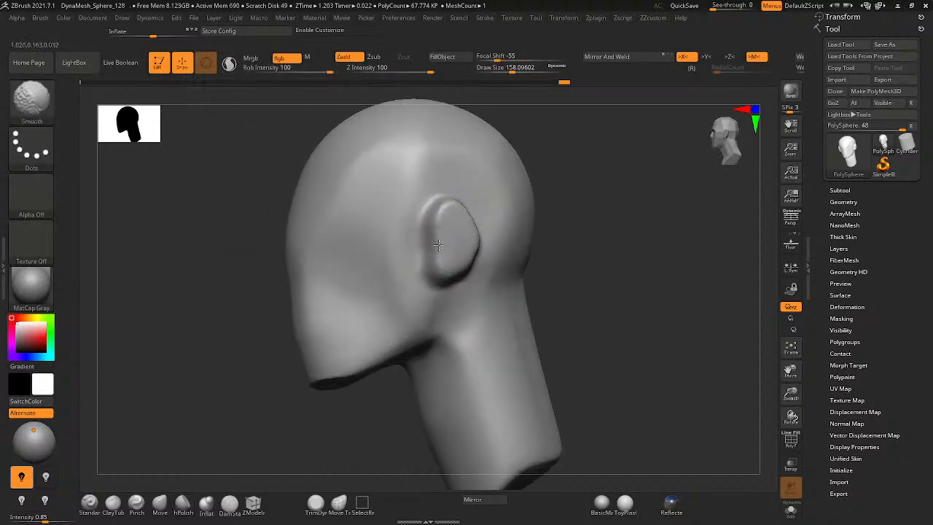
- Set the draw size to about 104 and carve the ear's inner hollow with inverted Standard brush strokes
right_click_drag(439, 245, 456, 248)
right_click_drag(470, 206, 442, 229, "ctrl")
key("space")
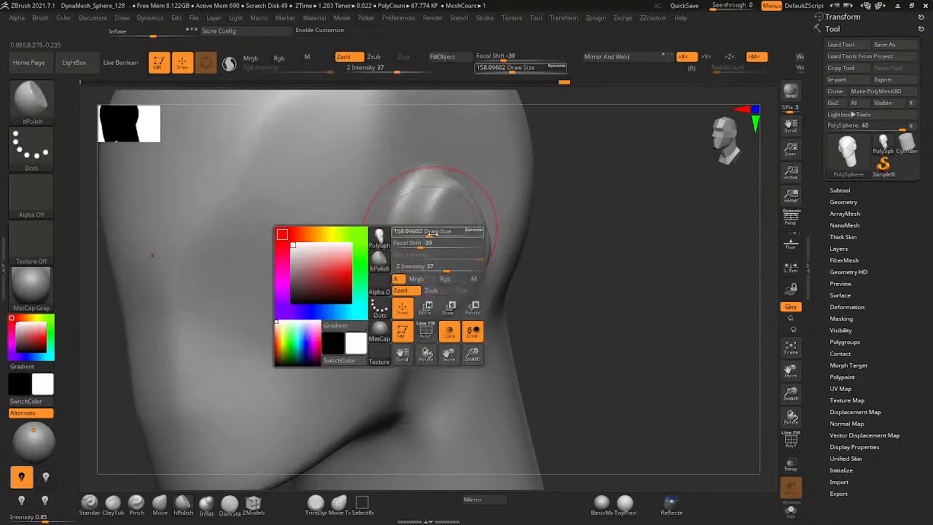
left_click_drag(432, 231, 427, 232)
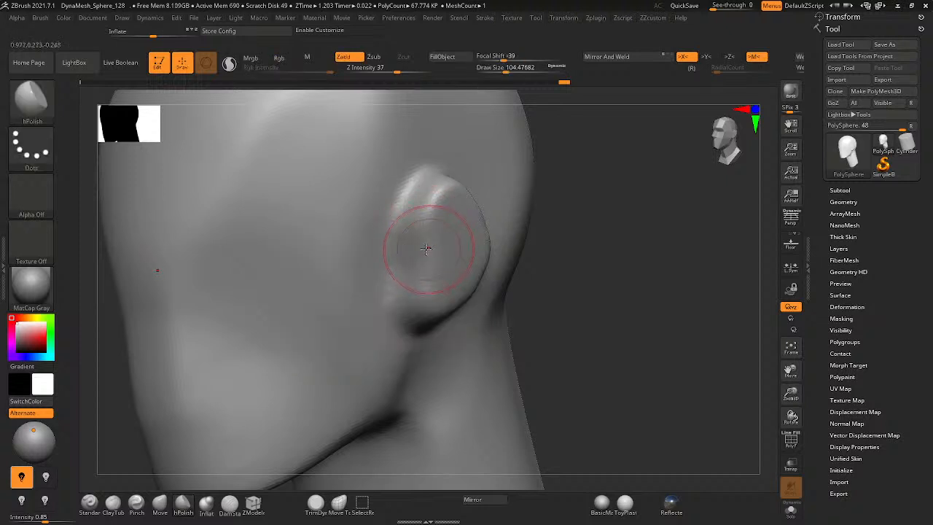
key("b")
key("s")
key("t")
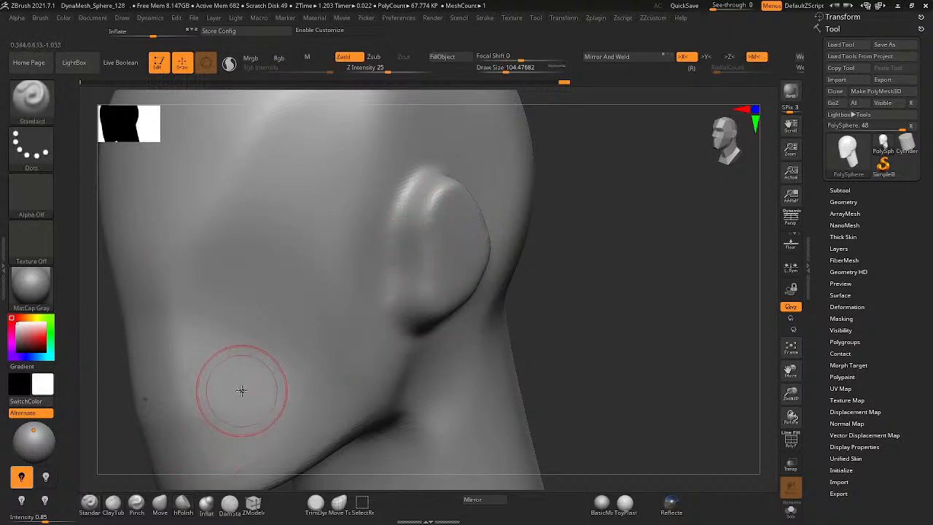
left_click_drag(438, 224, 433, 250, "alt")
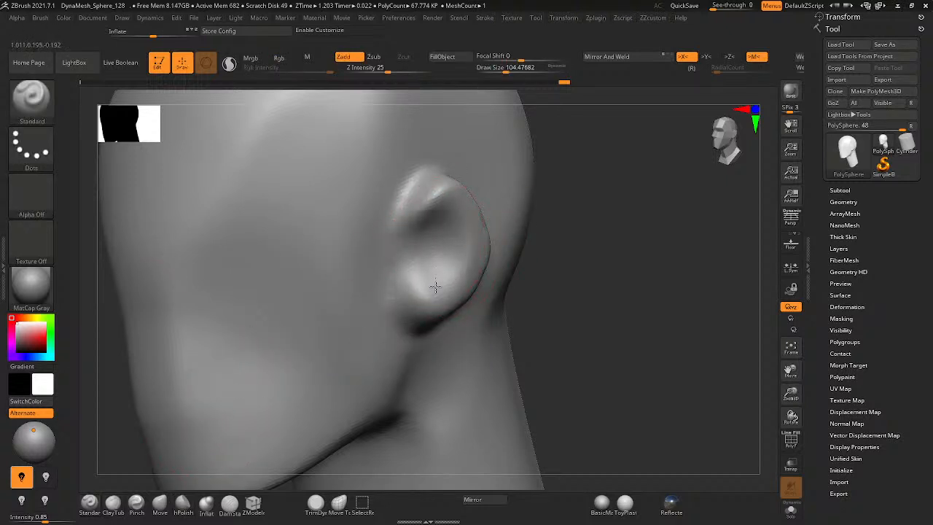
right_click_drag(435, 288, 444, 246)
right_click_drag(425, 278, 450, 275)
left_click_drag(447, 205, 467, 240, "alt")
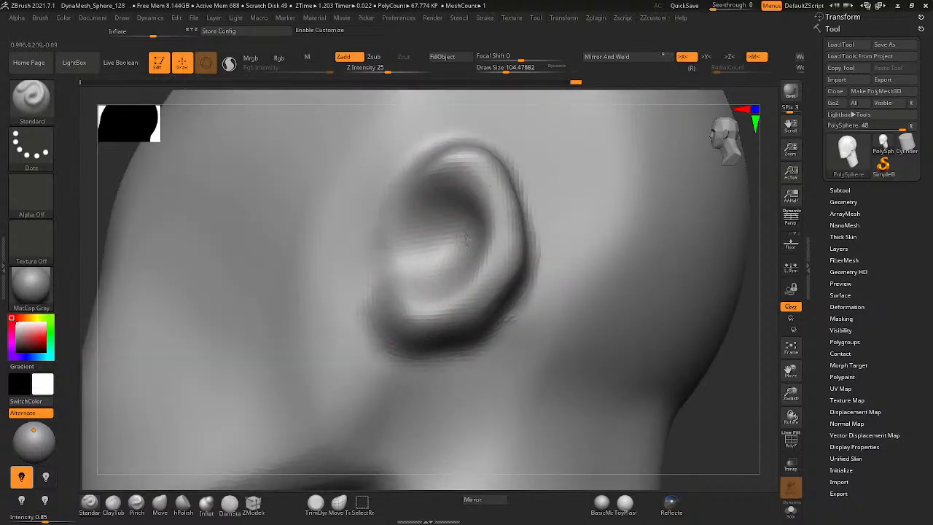
- Reshape the ear with the Move brush, flaring its upper rim up and outward and tucking the middle closer to the head
mouse_move(443, 261)
right_mouse_down()
mouse_move(452, 288)
mouse_move(487, 321)
mouse_move(425, 335)
mouse_move(460, 308)
mouse_move(457, 293)
right_mouse_up()
key("b")
key("m")
key("v")
left_click_drag(454, 176, 454, 125)
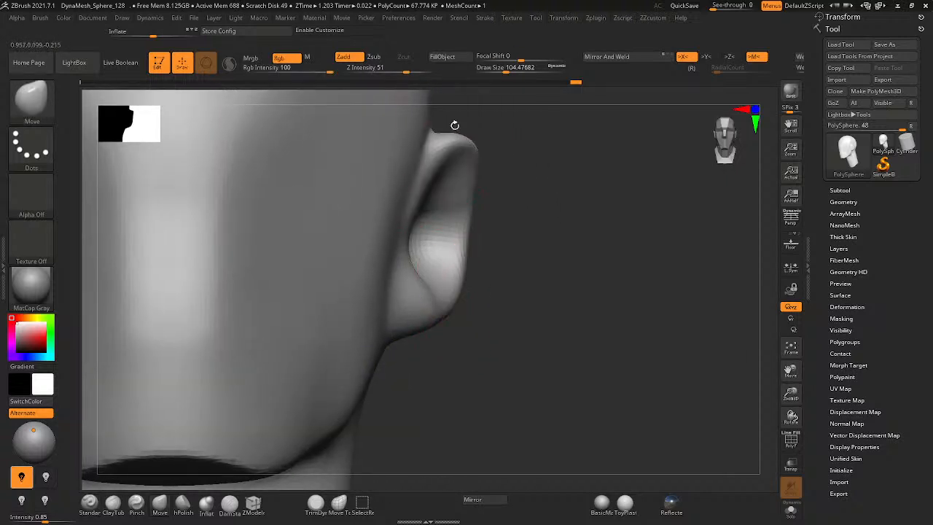
left_click_drag(488, 169, 478, 132)
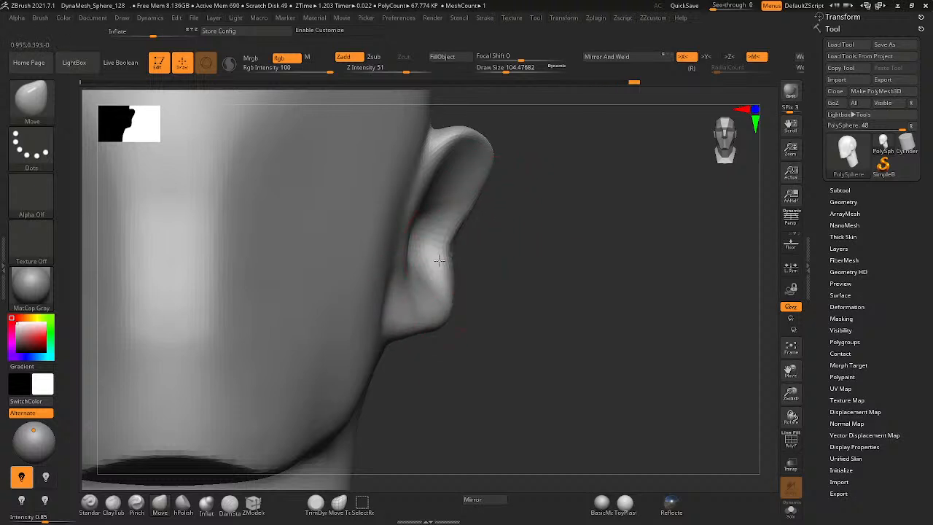
left_click_drag(507, 192, 509, 250)
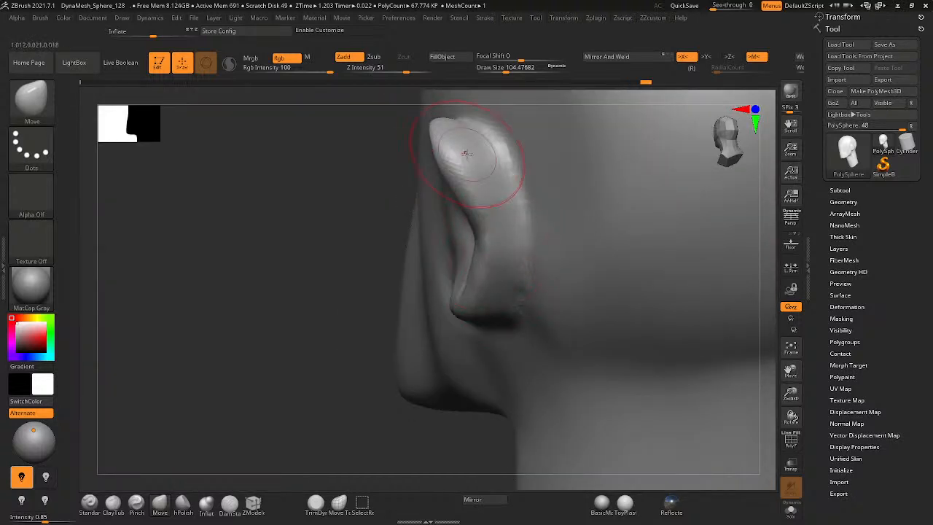
left_click_drag(467, 153, 473, 129)
right_click_drag(473, 128, 527, 180)
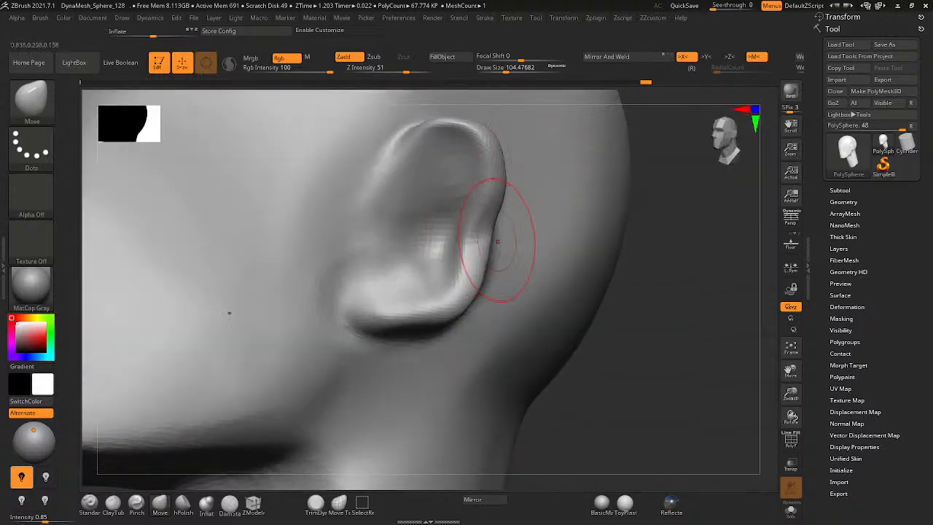
- Remesh the head with DynaMesh and reshape the earlobe's lower edge with the Move brush
left_click_drag(682, 279, 613, 330, "ctrl")
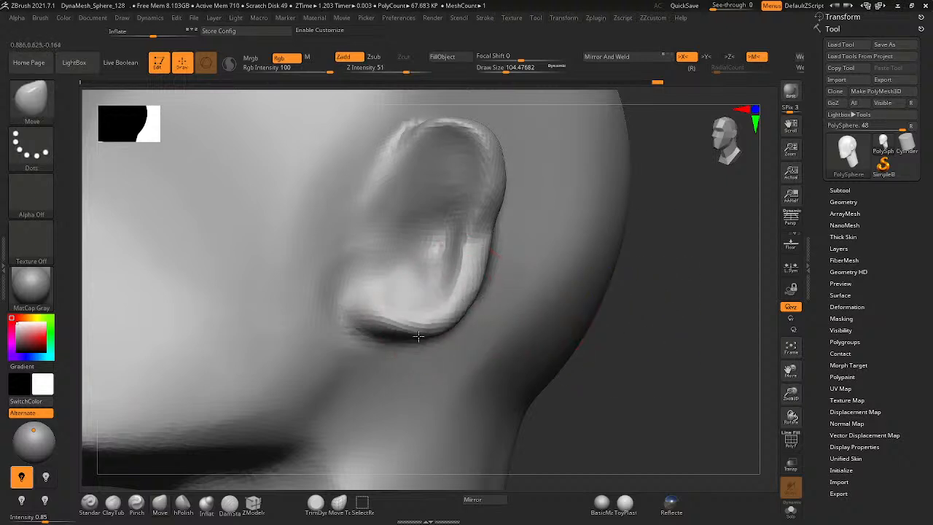
mouse_move(418, 336)
right_mouse_down()
mouse_move(429, 344)
mouse_move(441, 323)
right_mouse_up()
left_click_drag(442, 323, 447, 292)
mouse_move(648, 231)
right_mouse_down("ctrl")
mouse_move(587, 260)
mouse_move(625, 240)
mouse_move(564, 250)
mouse_move(520, 281)
mouse_move(497, 322)
right_mouse_up("ctrl")
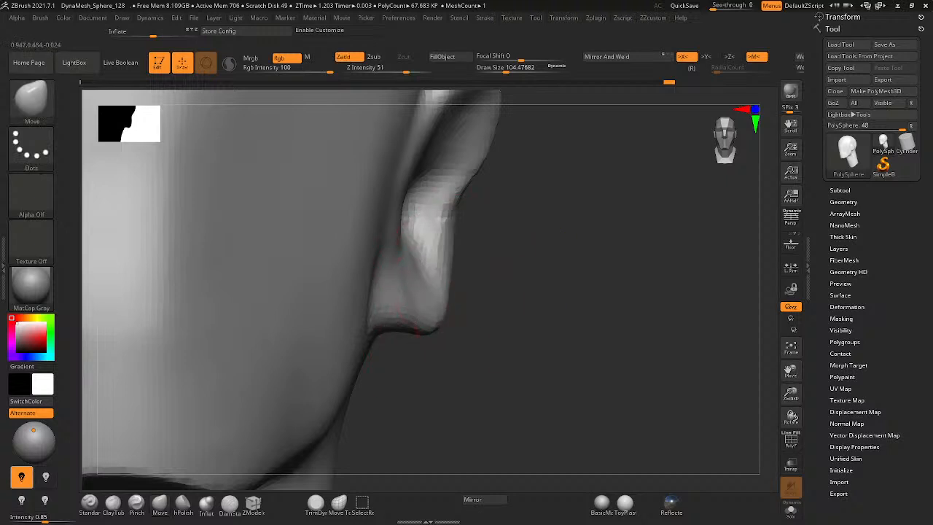
- Remesh the head with DynaMesh and smooth the skin behind and beneath the earlobe
right_click(444, 312)
right_click(542, 209)
right_click_drag(591, 180, 571, 240, "ctrl")
right_click_drag(493, 275, 474, 231)
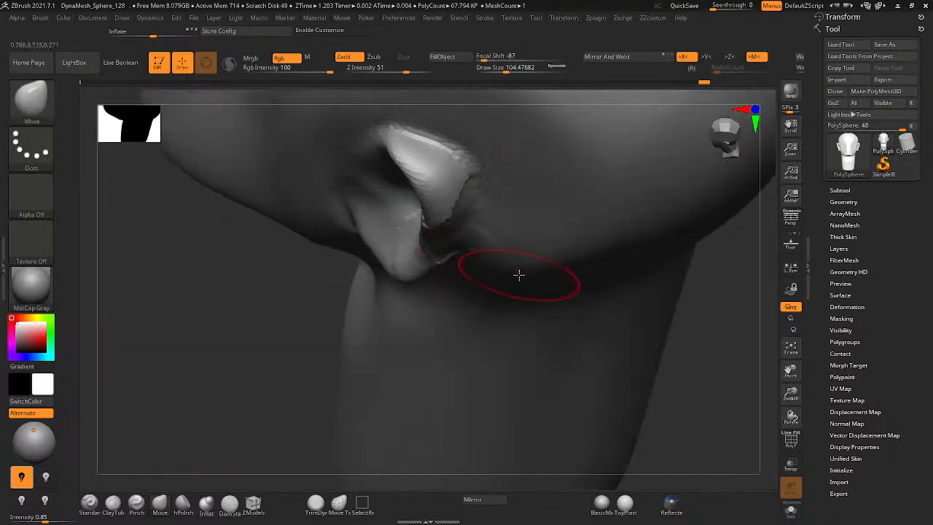
left_click_drag(499, 259, 459, 191, "shift")
mouse_move(430, 283)
right_mouse_down()
mouse_move(415, 326)
mouse_move(478, 246)
right_mouse_up()
mouse_move(426, 260)
right_mouse_down()
mouse_move(419, 277)
mouse_move(404, 254)
mouse_move(379, 273)
mouse_move(387, 216)
mouse_move(454, 194)
mouse_move(392, 216)
right_mouse_up()
mouse_move(583, 208)
right_mouse_down("ctrl")
mouse_move(679, 145)
mouse_move(583, 192)
right_mouse_up("ctrl")
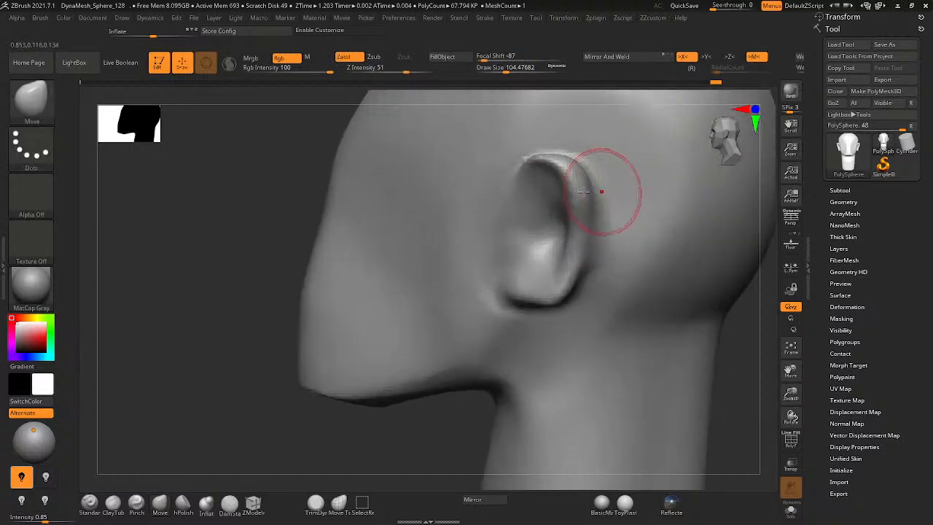
key("b")
key("p")
key("i")
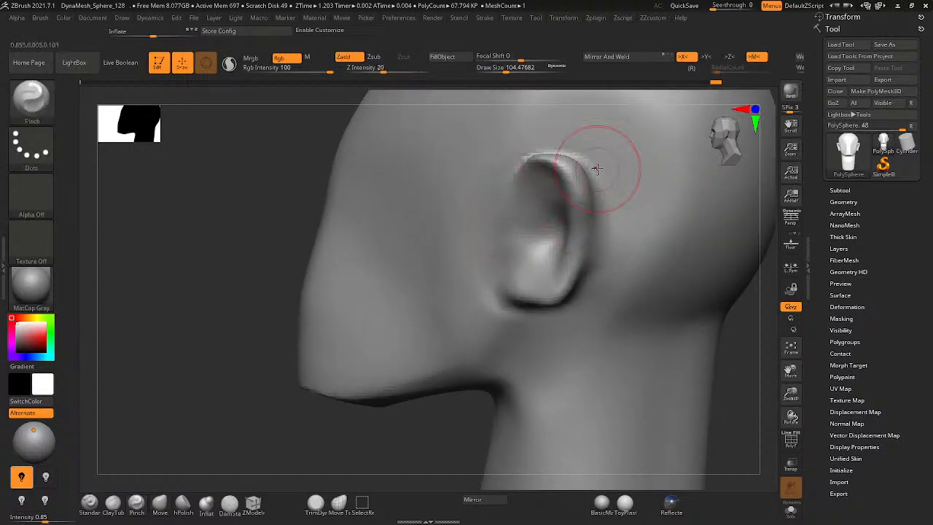
right_click_drag(589, 182, 556, 198, "shift")
key("space")
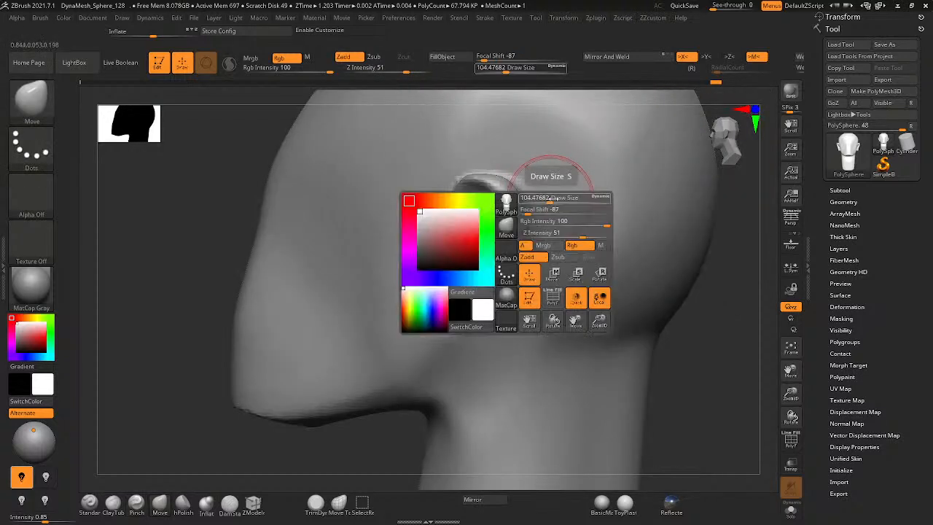
left_click_drag(554, 198, 577, 206)
mouse_move(577, 207)
right_mouse_down()
mouse_move(486, 210)
mouse_move(594, 285)
mouse_move(573, 271)
mouse_move(498, 331)
mouse_move(597, 296)
right_mouse_up()
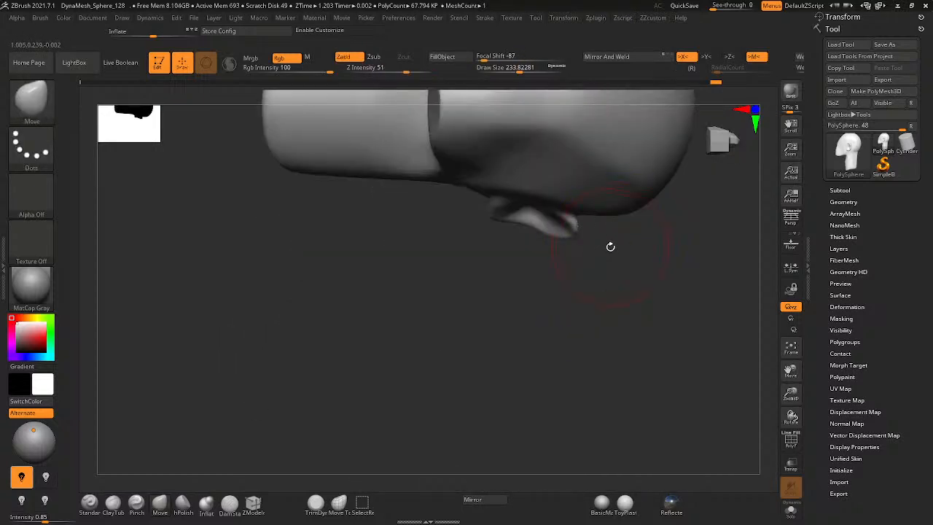
mouse_move(608, 263)
right_mouse_down("ctrl")
mouse_move(527, 312)
mouse_move(576, 292)
mouse_move(617, 222)
mouse_move(385, 219)
mouse_move(447, 146)
mouse_move(387, 141)
mouse_move(401, 128)
mouse_move(365, 308)
mouse_move(391, 298)
mouse_move(431, 206)
mouse_move(413, 318)
right_mouse_up("ctrl")
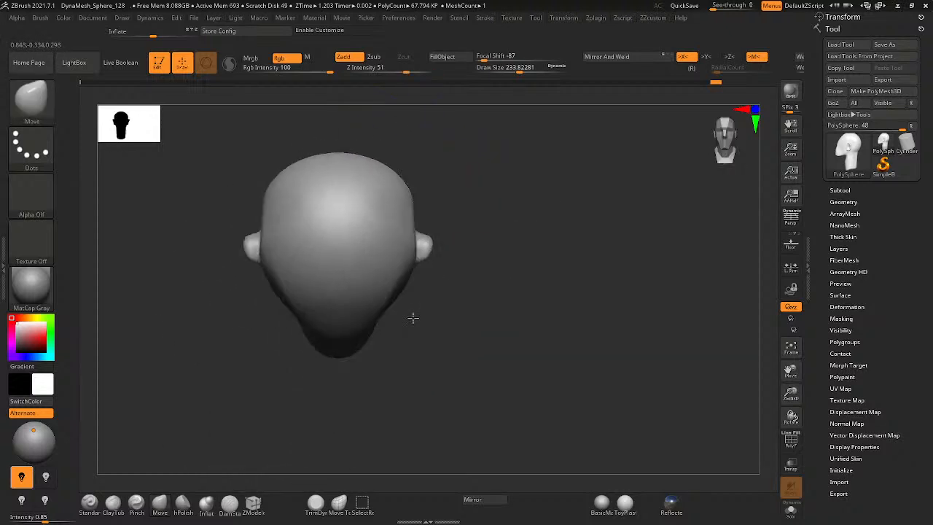
right_click_drag(430, 279, 587, 190, "alt")
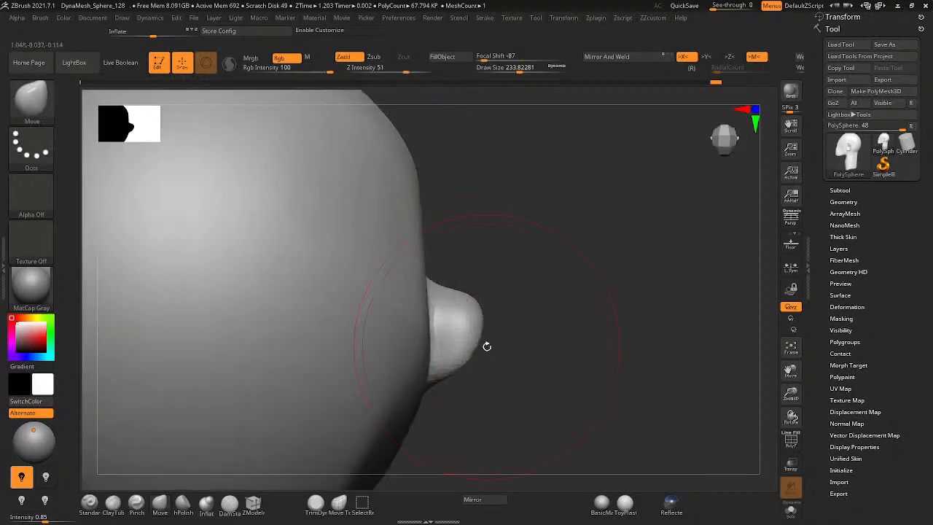
- Try to reshape the ear's outer edge with the Move brush at a draw size of about 74
left_click(555, 291, "ctrl")
key("s")
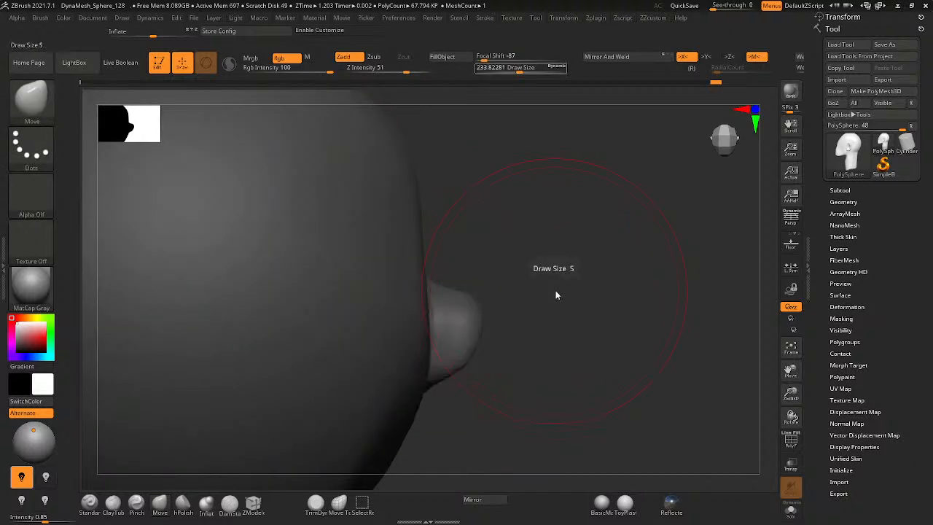
left_click(587, 223, "ctrl")
key("space")
left_click_drag(576, 270, 558, 271)
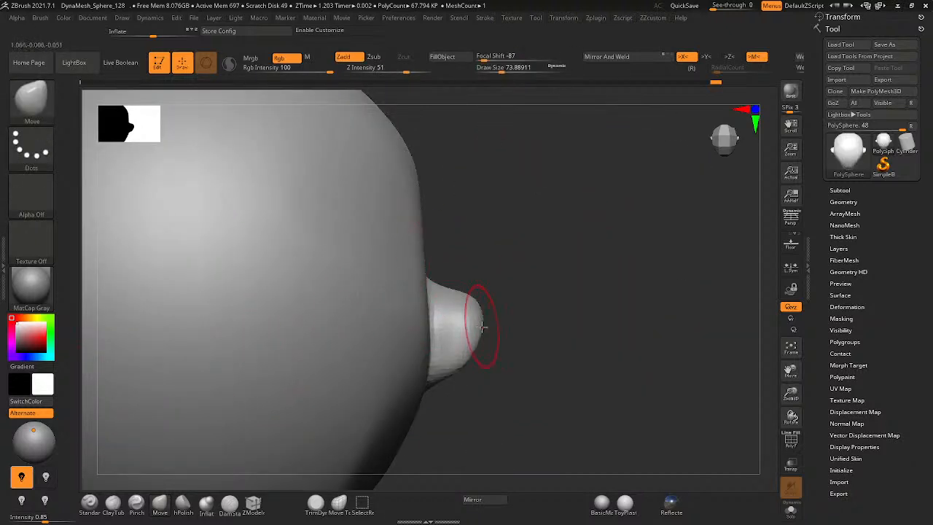
mouse_move(482, 327)
left_mouse_down()
mouse_move(473, 308)
mouse_move(517, 285)
mouse_move(525, 297)
mouse_move(507, 285)
mouse_move(531, 306)
left_mouse_up()
key("ctrl+z")
- Set the draw size to about 104 and focal shift to -10, and tuck the ear's rim closer to the head
key("space")
key("space")
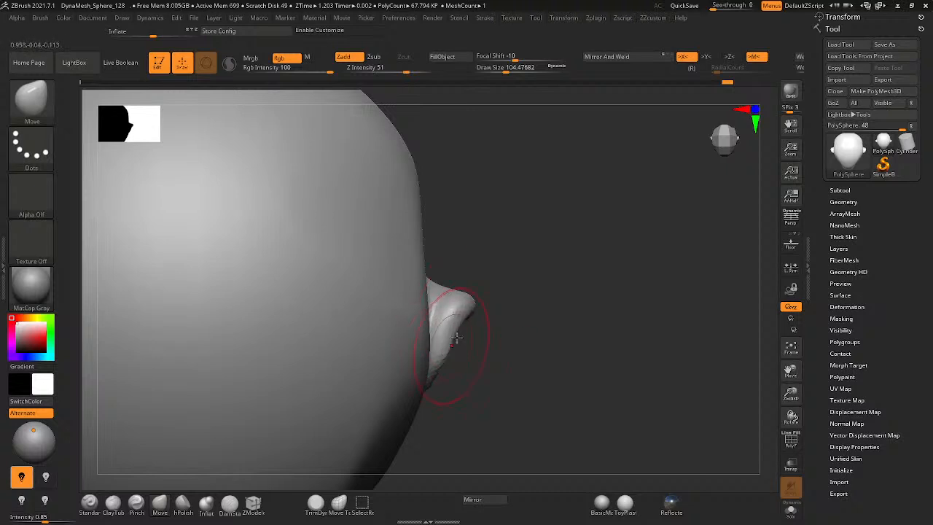
key("ctrl+z")
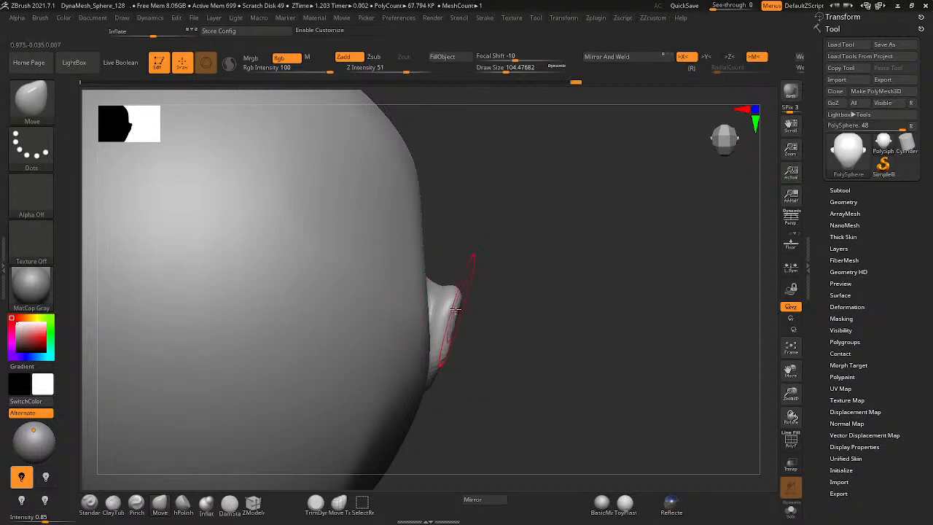
left_click_drag(464, 300, 457, 302)
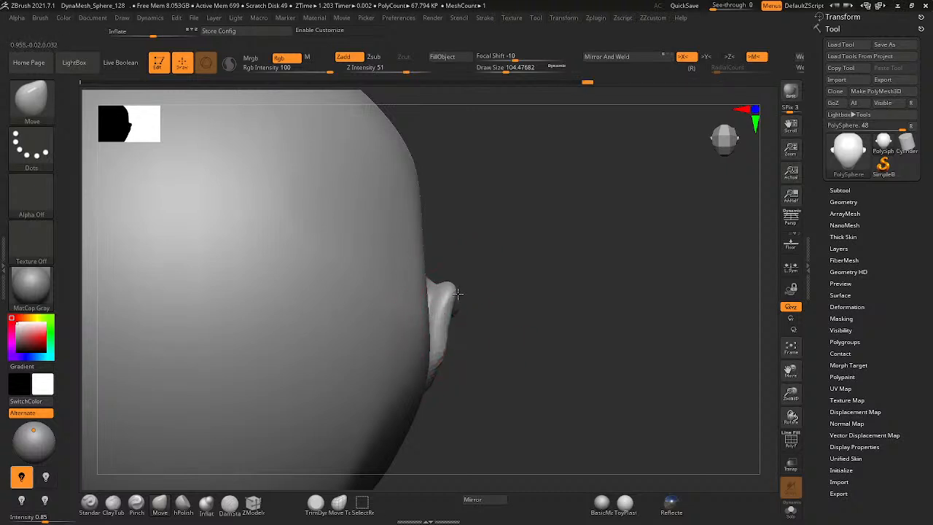
- Reshape the ear's profile with the Move brush, narrowing its middle and rounding the earlobe
mouse_move(458, 294)
right_mouse_down()
mouse_move(418, 277)
mouse_move(429, 279)
mouse_move(459, 208)
right_mouse_up()
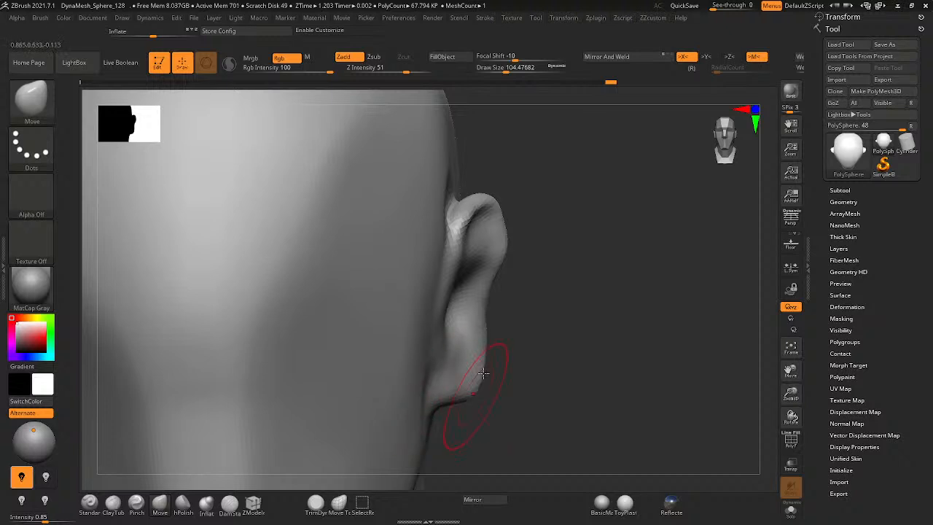
right_click_drag(485, 328, 512, 335)
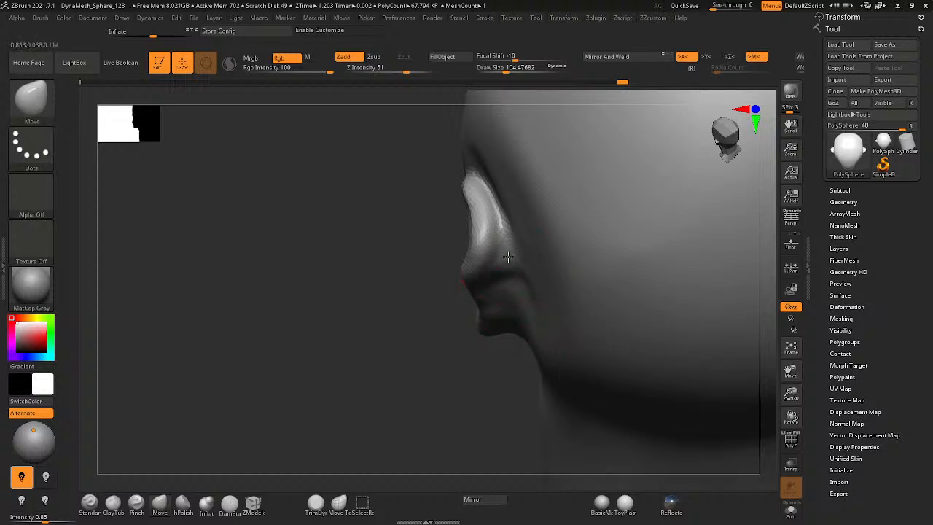
right_click_drag(508, 257, 416, 347)
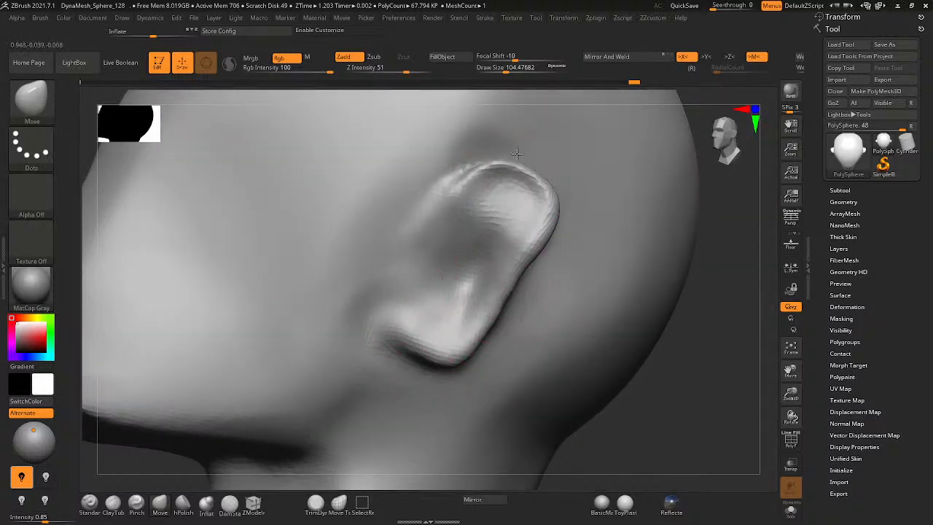
right_click_drag(513, 181, 494, 283)
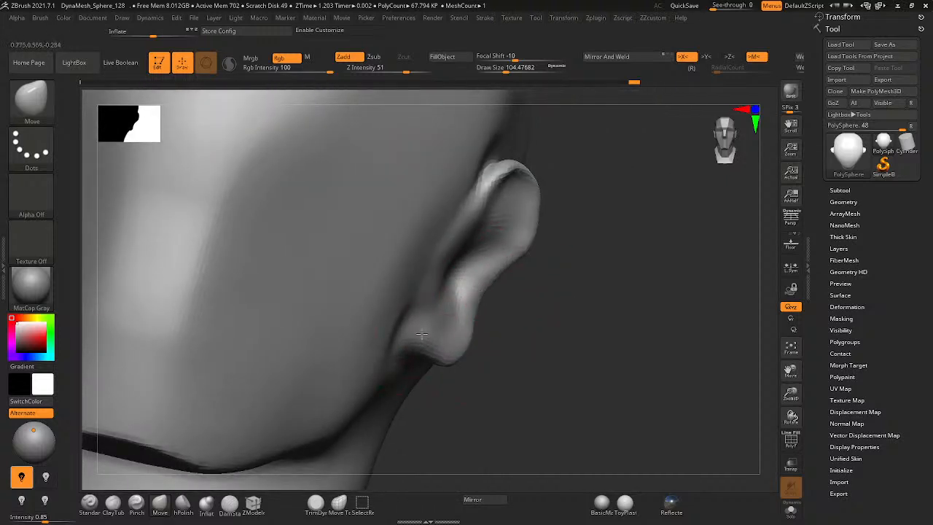
right_click_drag(422, 334, 577, 277, "ctrl")
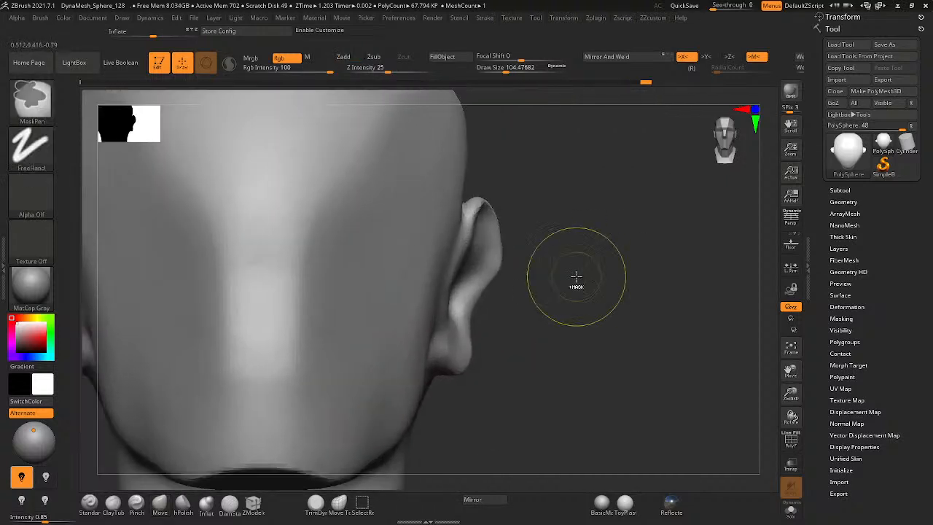
right_click_drag(517, 282, 527, 264, "alt")
- Set the draw size to about 187
key("space")
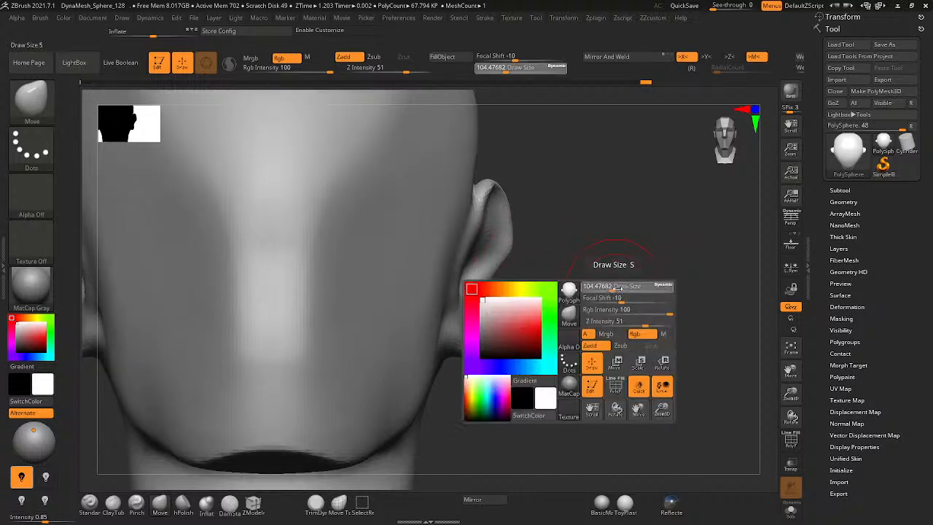
left_click_drag(617, 287, 626, 288)
right_click_drag(542, 289, 452, 293)
right_click_drag(573, 277, 519, 263)
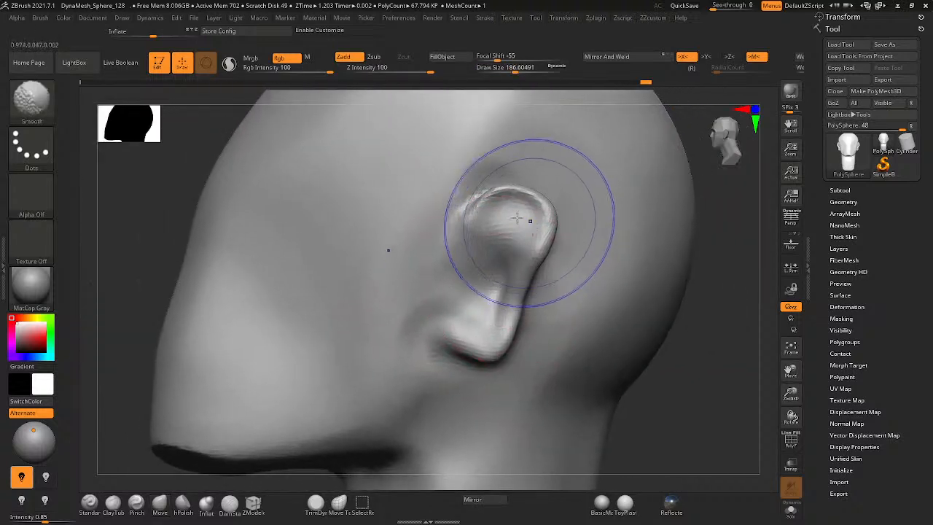
- Try to smooth the ear's inner surface from its upper hollow to the lobe
mouse_move(517, 217)
left_mouse_down("shift")
mouse_move(496, 226)
mouse_move(460, 296)
mouse_move(481, 321)
left_mouse_up("shift")
key("ctrl+z")
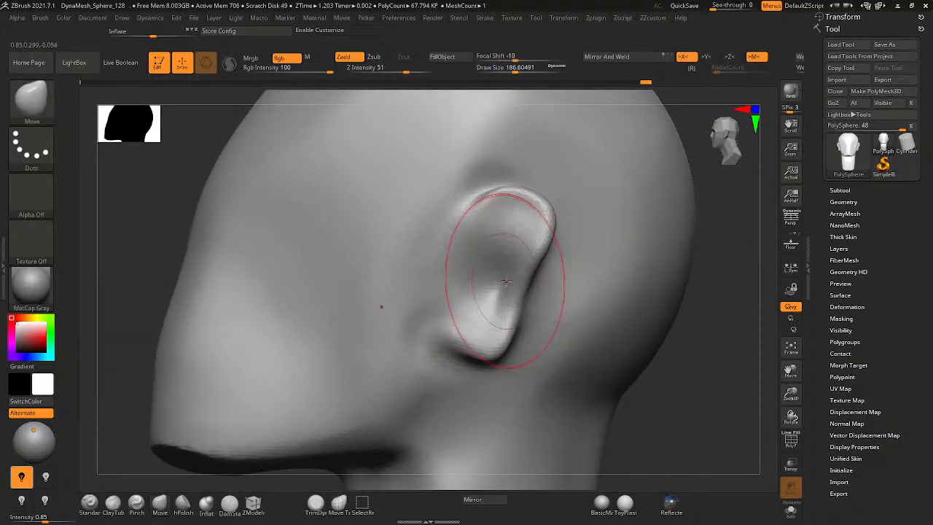
- Mask the ear with the skin around it and invert the mask to protect the rest of the head
mouse_move(520, 219)
left_mouse_down("ctrl")
mouse_move(510, 269)
mouse_move(478, 298)
left_mouse_up("ctrl")
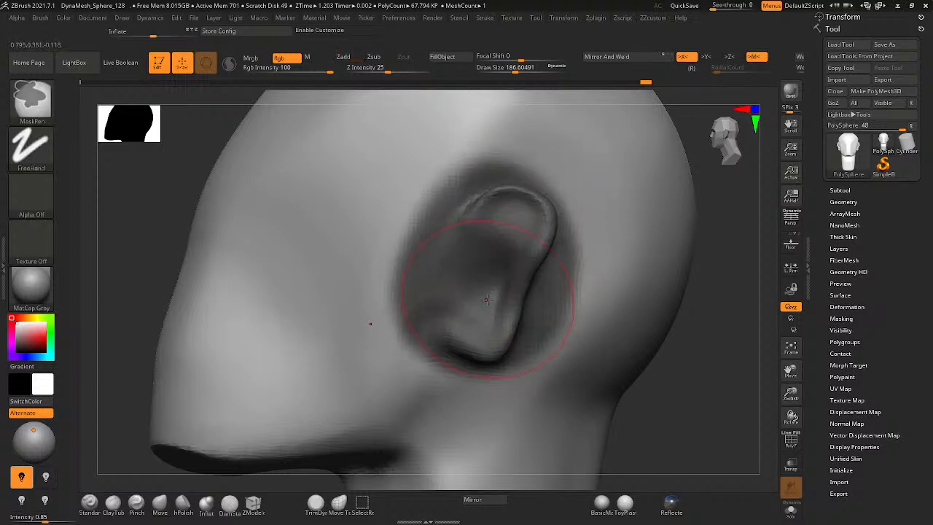
left_click(685, 375, "ctrl")
right_click_drag(685, 375, 447, 323)
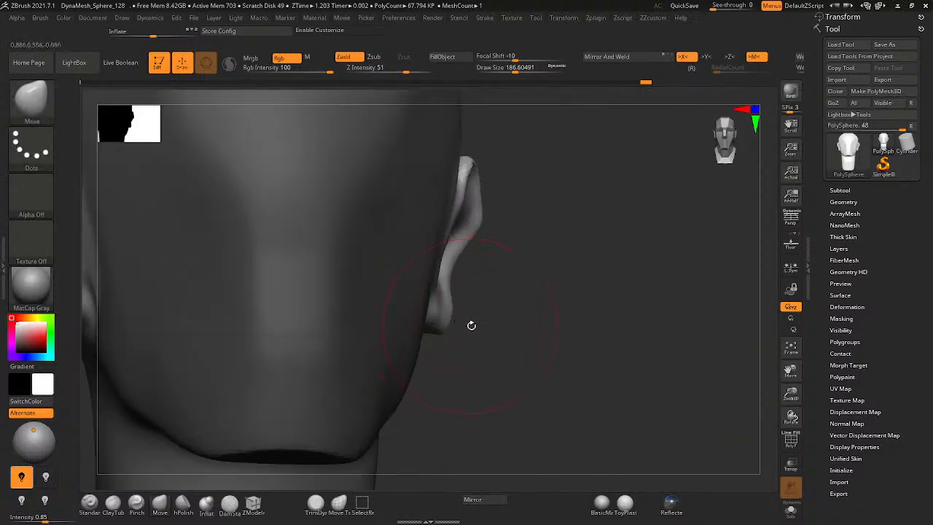
- Scale the unmasked ears down slightly and move them outward from the head with the transform gizmo
key("w")
mouse_move(523, 280)
right_mouse_down("alt")
mouse_move(477, 299)
mouse_move(636, 295)
right_mouse_up("alt")
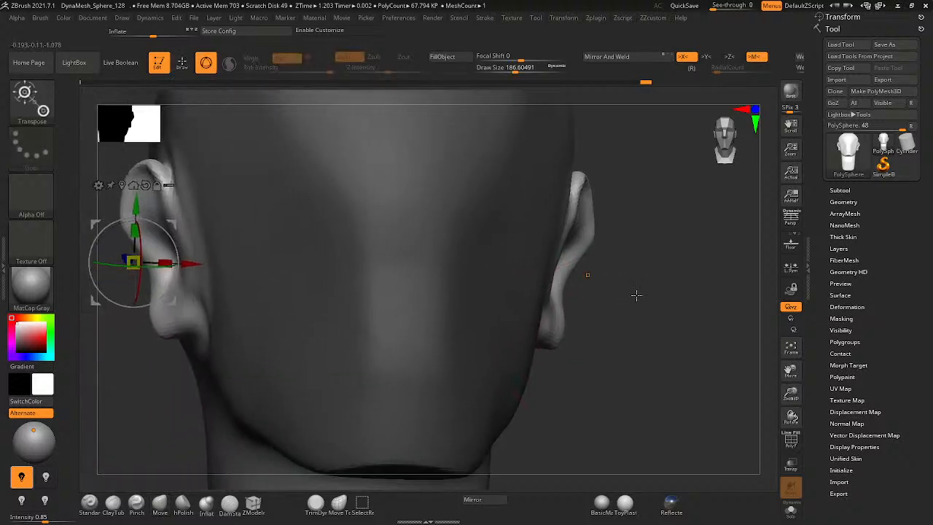
left_click_drag(133, 262, 132, 263)
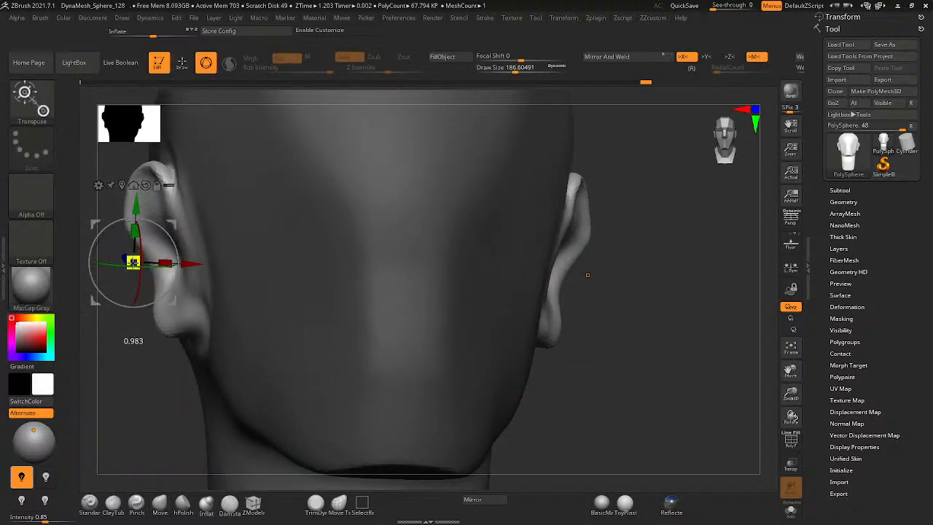
left_click_drag(191, 264, 184, 264)
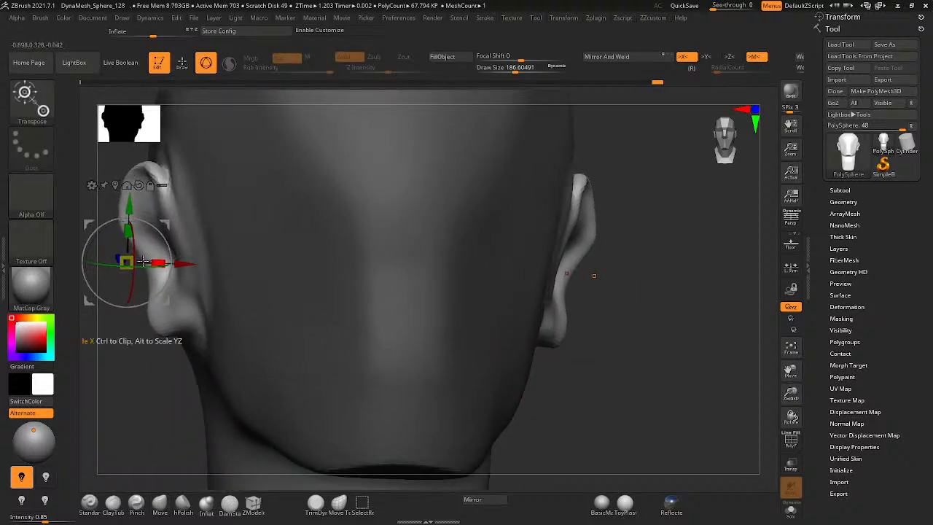
left_click_drag(126, 262, 125, 263)
left_click_drag(186, 264, 166, 263)
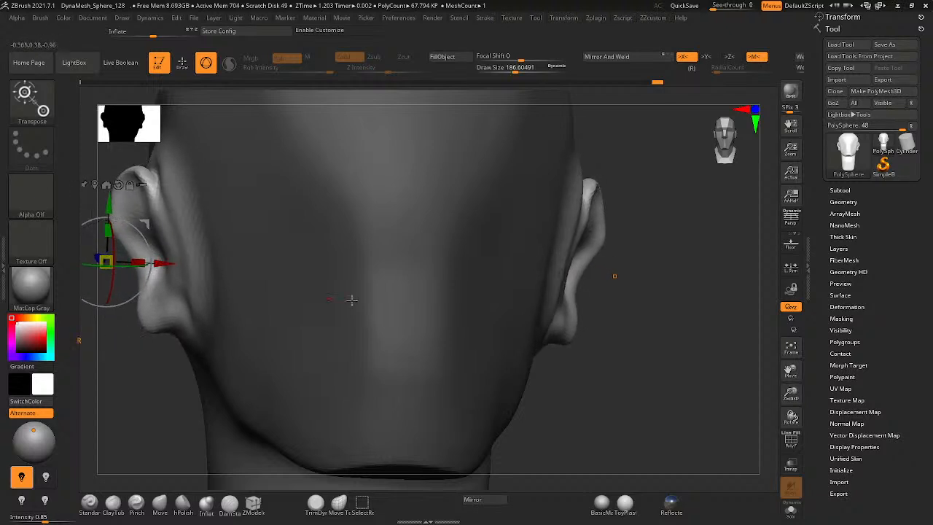
- Clear the mask and return to the Move brush with a draw size of about 239
right_click_drag(413, 287, 318, 323, "alt")
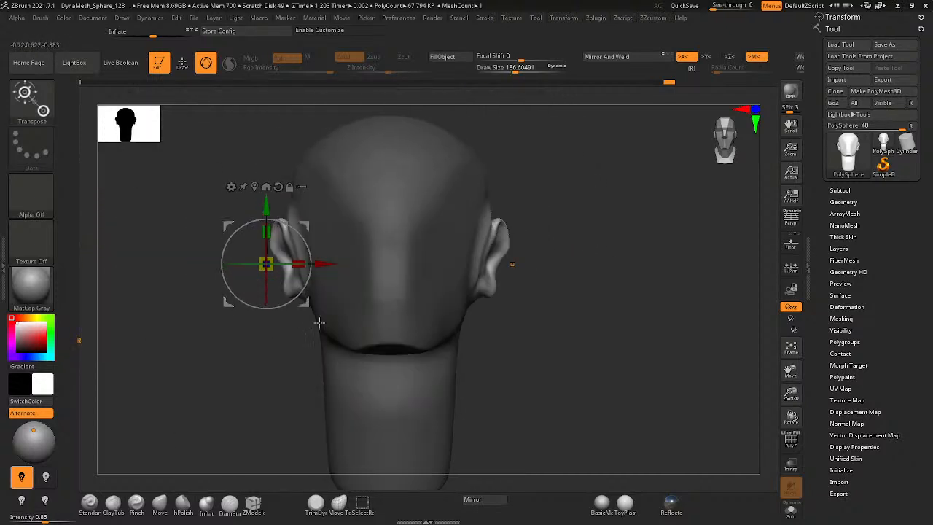
right_click_drag(404, 328, 428, 318, "ctrl")
left_click_drag(530, 343, 605, 352, "ctrl")
mouse_move(605, 352)
right_mouse_down()
mouse_move(558, 346)
mouse_move(515, 372)
right_mouse_up()
key("space")
left_click_drag(558, 315, 569, 314)
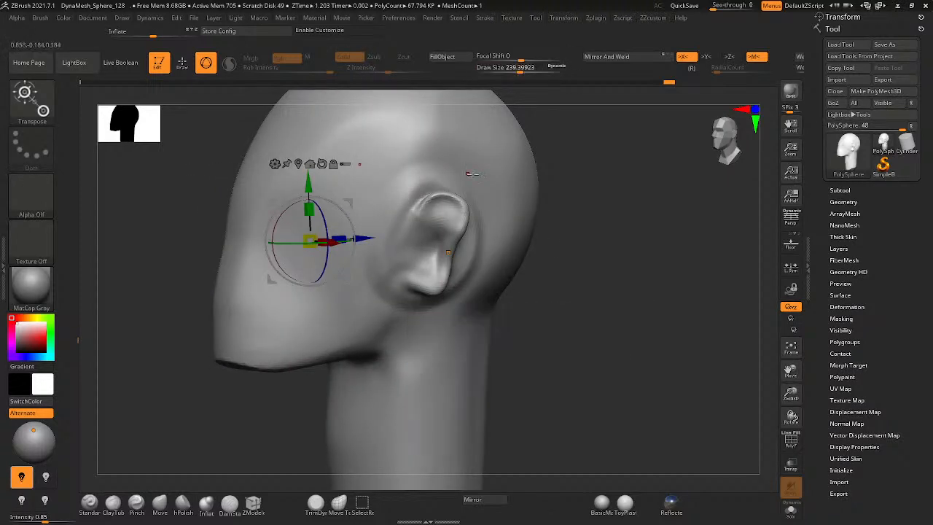
key("q")
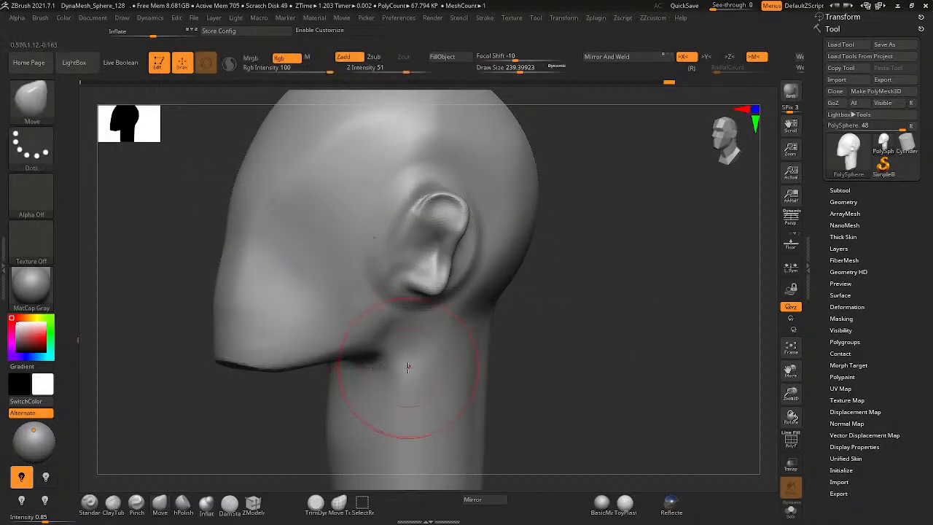
- Set the draw size to 112 and smooth the ridge left behind and beneath the ear
mouse_move(477, 287)
right_mouse_down("ctrl")
mouse_move(564, 242)
mouse_move(539, 229)
right_mouse_up("ctrl")
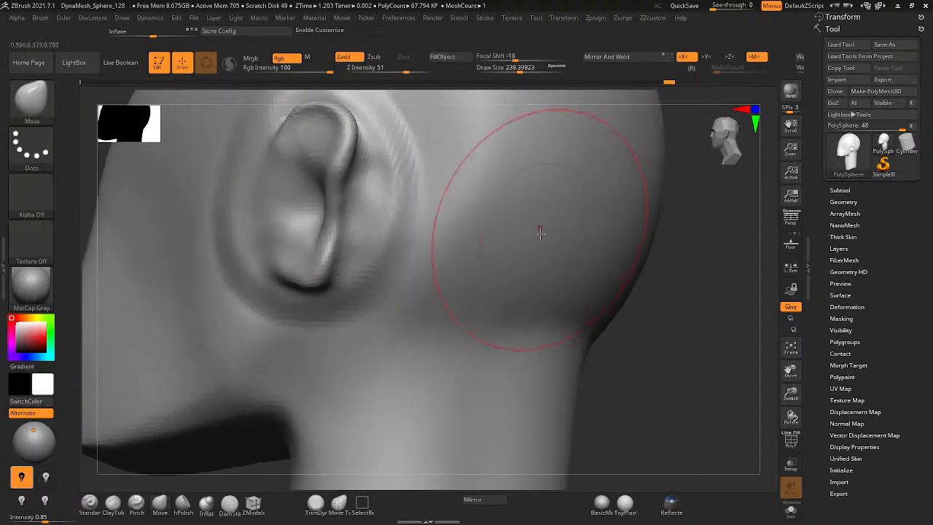
key("space")
left_click_drag(542, 240, 526, 240)
left_click_drag(437, 221, 418, 240, "shift")
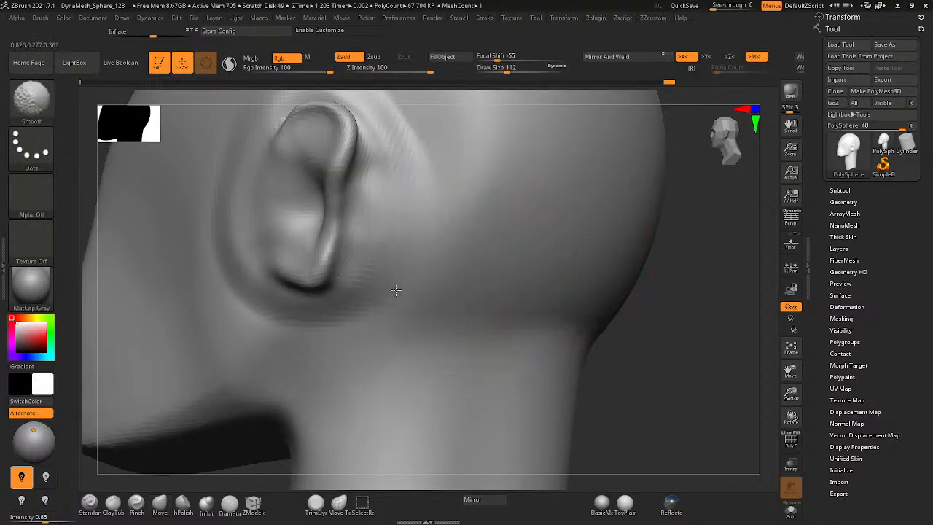
right_click_drag(338, 344, 393, 315)
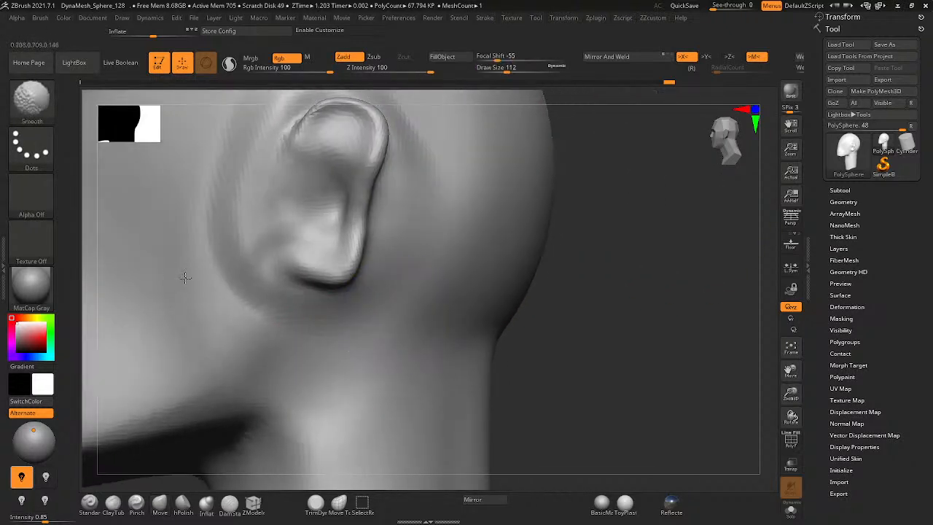
- Smooth the ridge in front of and above the ear into the side of the head
left_click_drag(217, 181, 232, 164, "shift")
right_click_drag(194, 148, 189, 258, "alt")
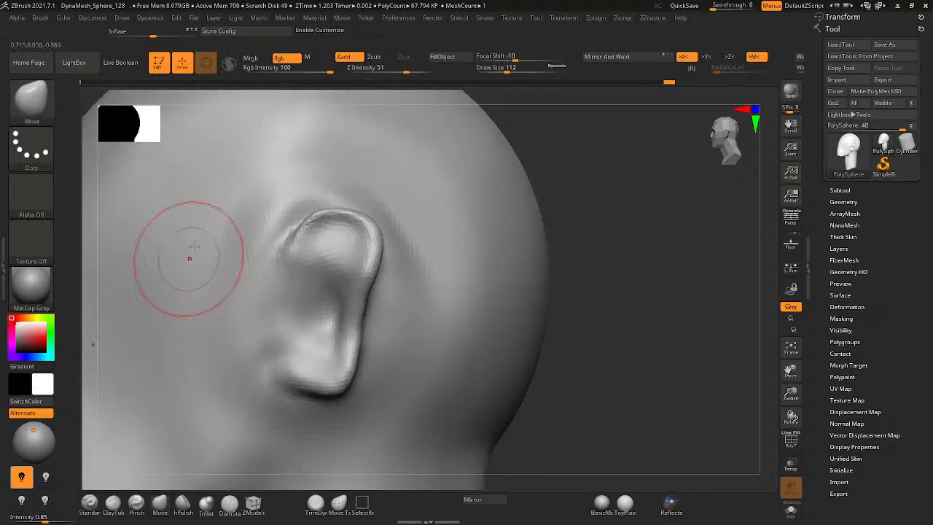
mouse_move(179, 297)
left_mouse_down("shift")
mouse_move(185, 262)
mouse_move(216, 222)
left_mouse_up("shift")
right_click_drag(262, 152, 294, 175, "shift")
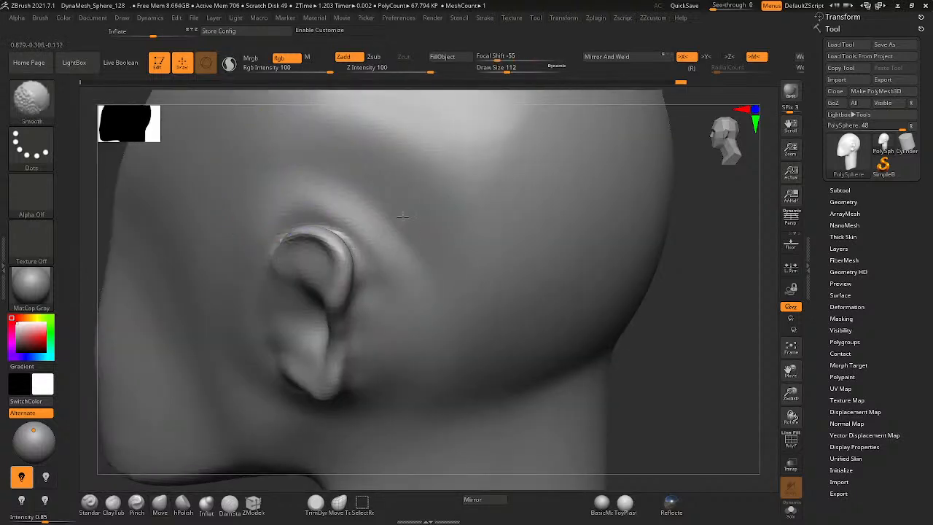
right_click_drag(350, 204, 367, 152, "ctrl")
left_click_drag(367, 150, 284, 130, "ctrl")
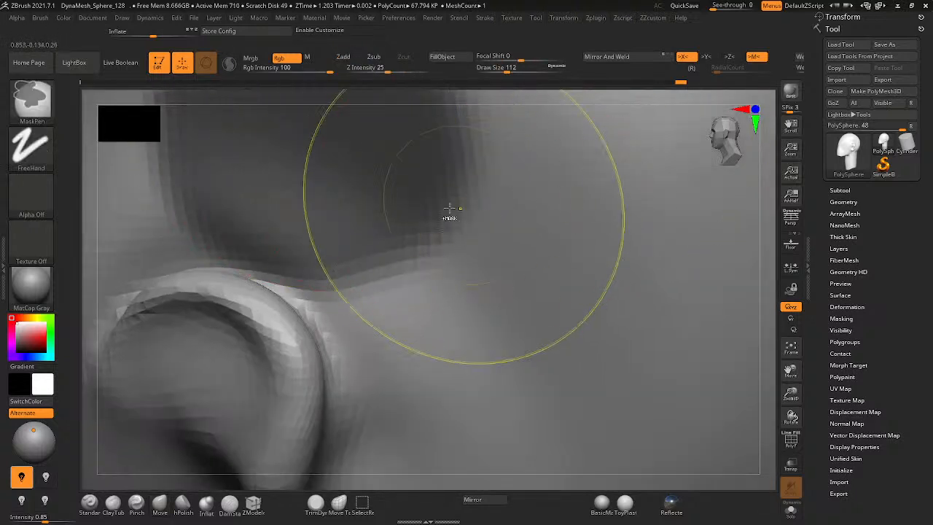
key("ctrl+z")
- Set the draw size to about 59 and lightly smooth the transition behind the ear
mouse_move(457, 244)
right_mouse_down("ctrl")
mouse_move(469, 279)
mouse_move(467, 343)
right_mouse_up("ctrl")
mouse_move(379, 285)
right_mouse_down("shift")
mouse_move(506, 275)
mouse_move(498, 215)
mouse_move(392, 241)
mouse_move(375, 235)
mouse_move(343, 256)
mouse_move(358, 263)
mouse_move(683, 152)
mouse_move(726, 89)
right_mouse_up("shift")
key("shift+f")
key("shift+f")
right_click_drag(580, 283, 589, 332)
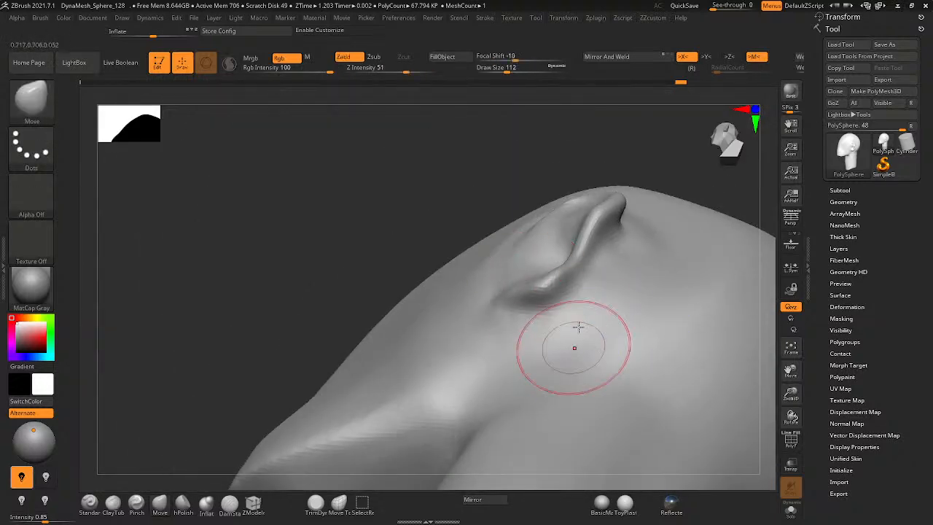
right_click_drag(610, 291, 563, 315)
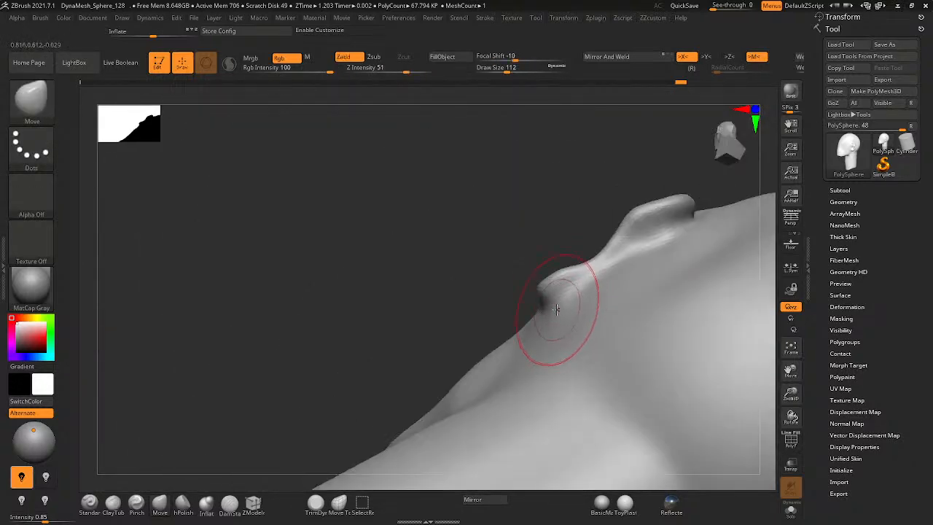
key("space")
left_click_drag(485, 299, 470, 298)
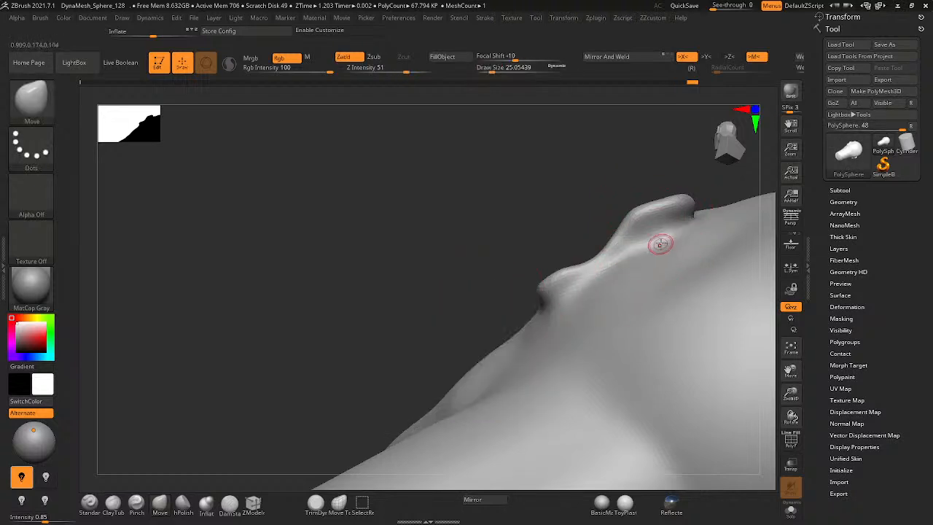
key("space")
left_click_drag(660, 244, 675, 246)
left_click_drag(653, 252, 641, 269, "shift")
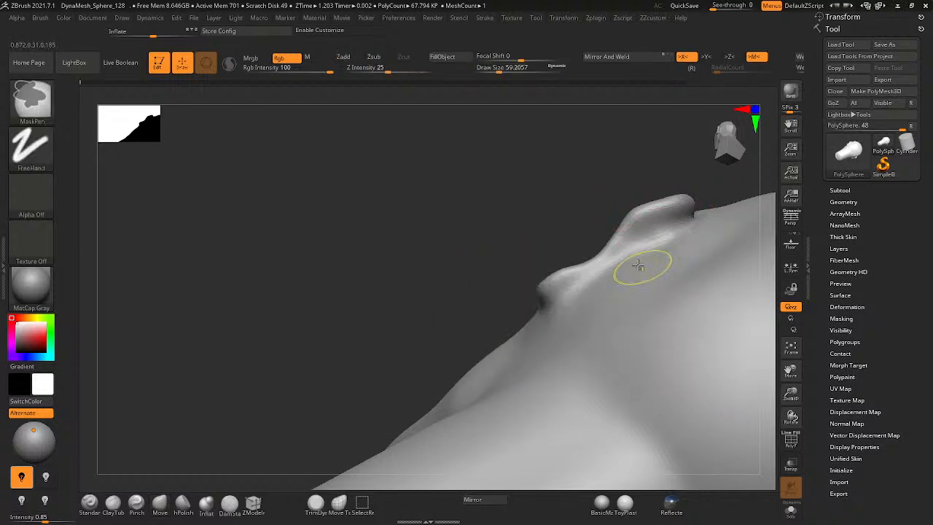
- Fill the crease between the back of the ear and the head with ClayTubes and smooth the added clay
key("ctrl+1")
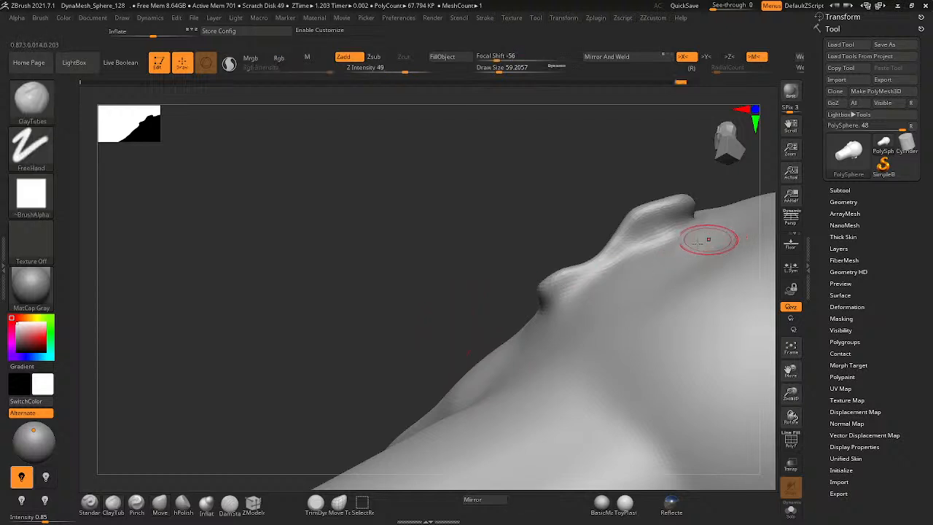
key("r")
key("q")
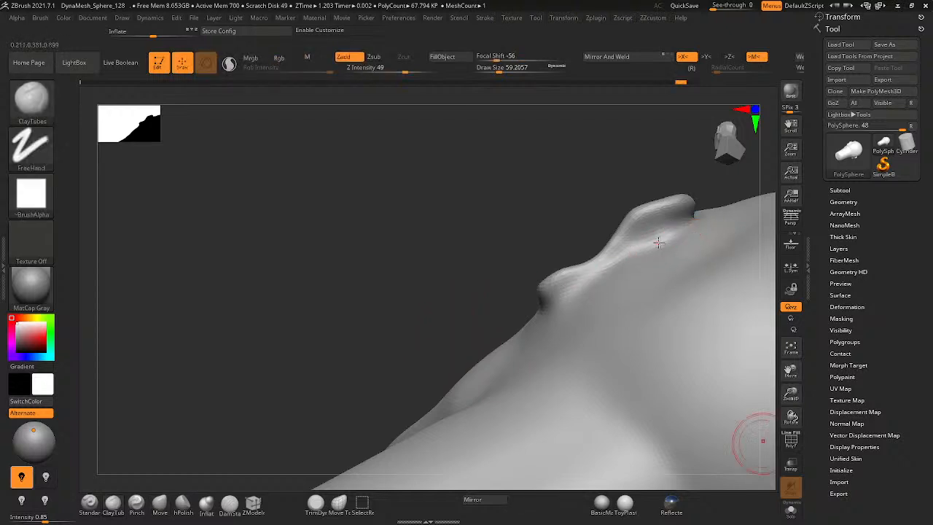
left_click_drag(677, 234, 606, 280)
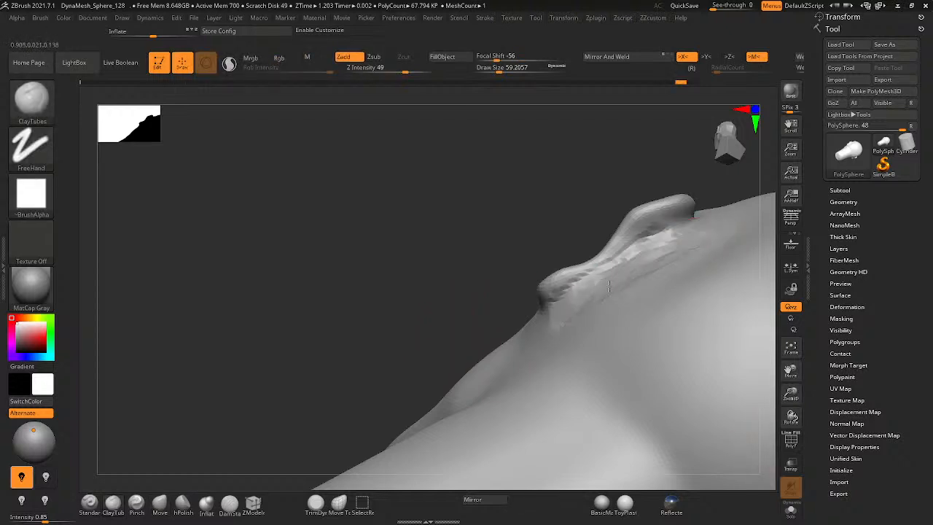
key("ctrl+z")
left_click_drag(690, 244, 604, 287)
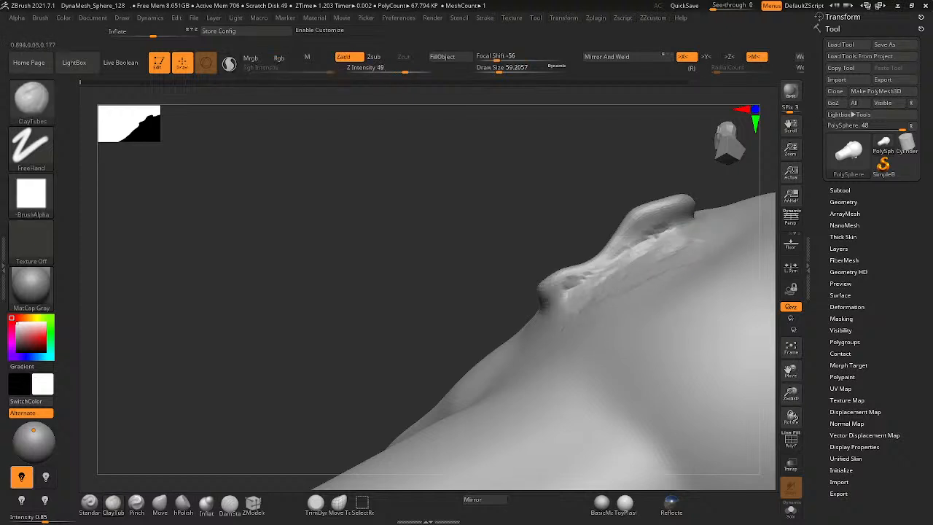
key("shift")
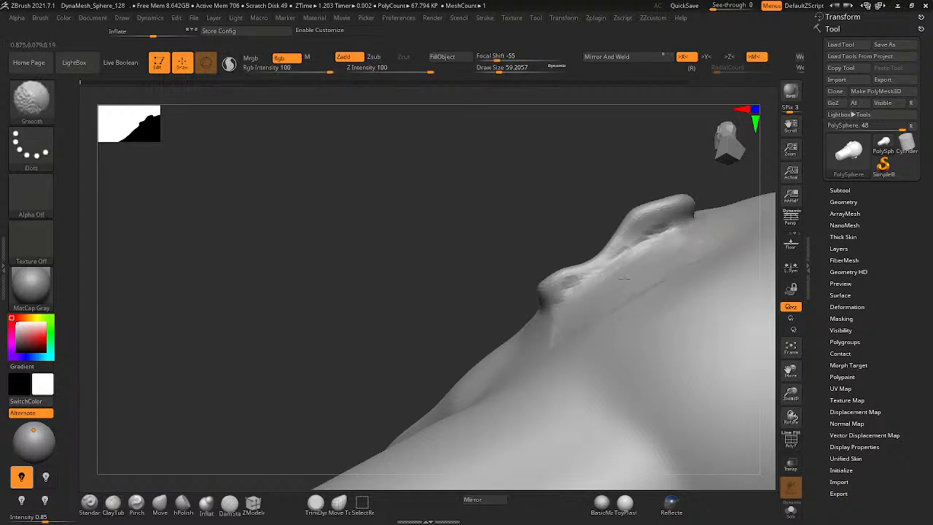
- Pull the upper ears outward and raise the lobes with the Move brush at a draw size of about 140
key("ctrl")
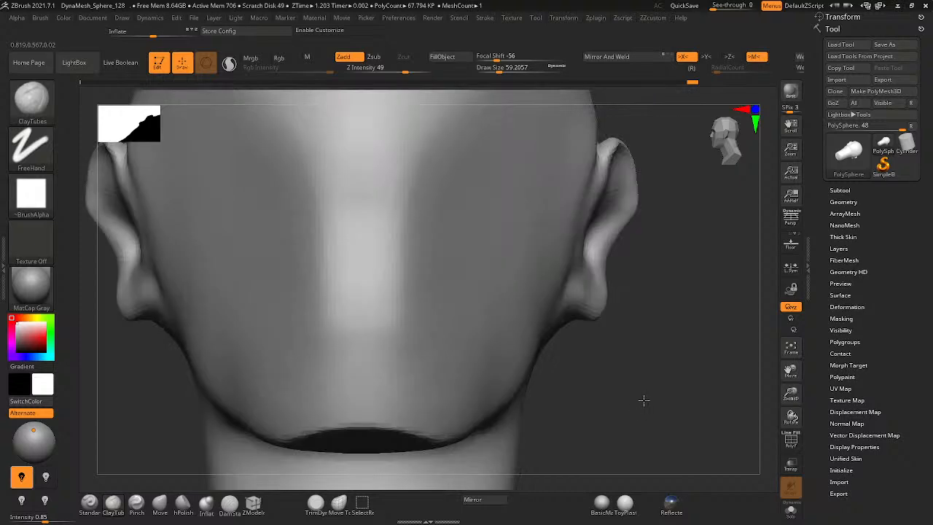
mouse_move(644, 398)
left_mouse_down()
mouse_move(662, 316)
mouse_move(614, 305)
mouse_move(580, 361)
left_mouse_up()
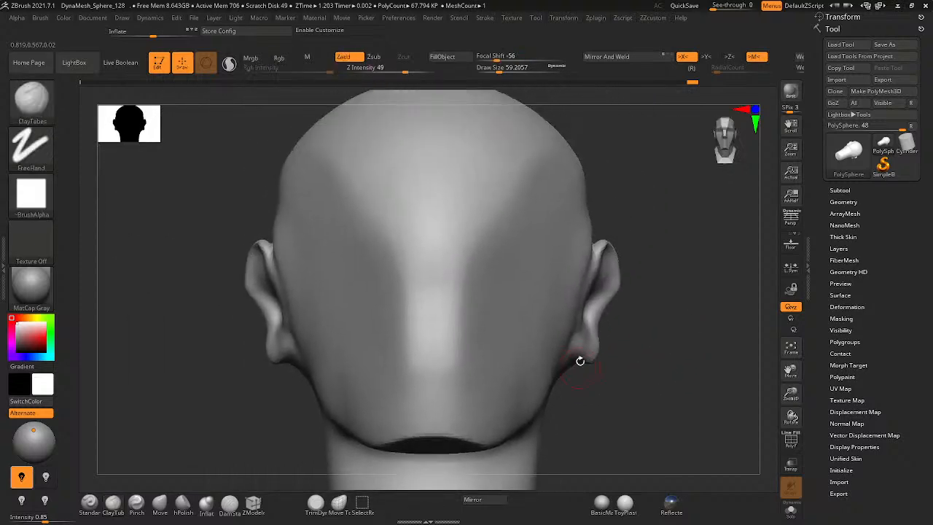
left_click_drag(588, 272, 577, 198)
mouse_move(577, 199)
right_mouse_down()
mouse_move(675, 255)
mouse_move(678, 248)
mouse_move(539, 244)
mouse_move(653, 258)
mouse_move(681, 212)
mouse_move(631, 217)
mouse_move(649, 262)
mouse_move(651, 249)
mouse_move(552, 260)
right_mouse_up()
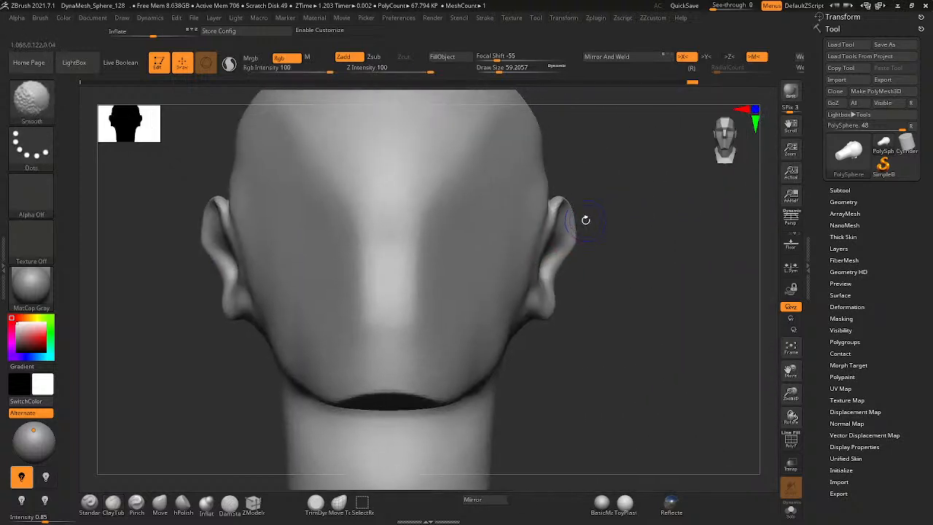
key("space")
key("b")
key("m")
key("v")
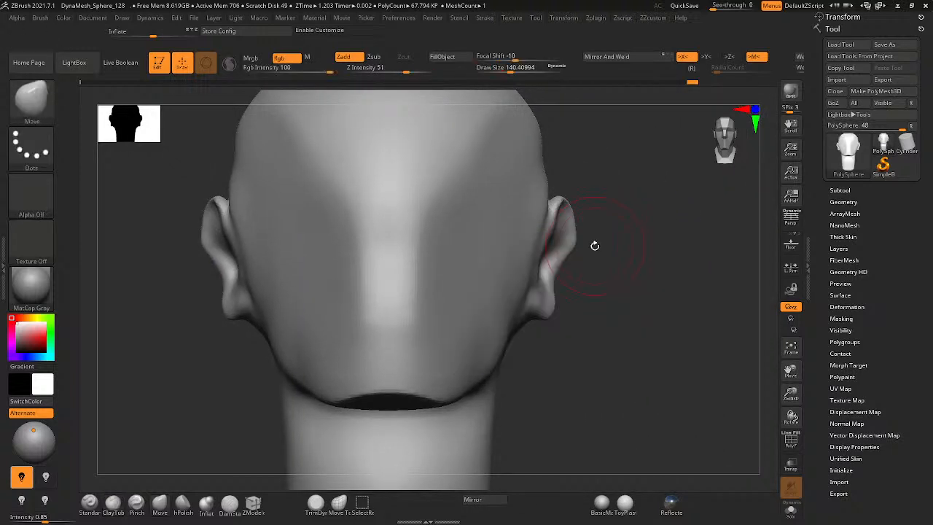
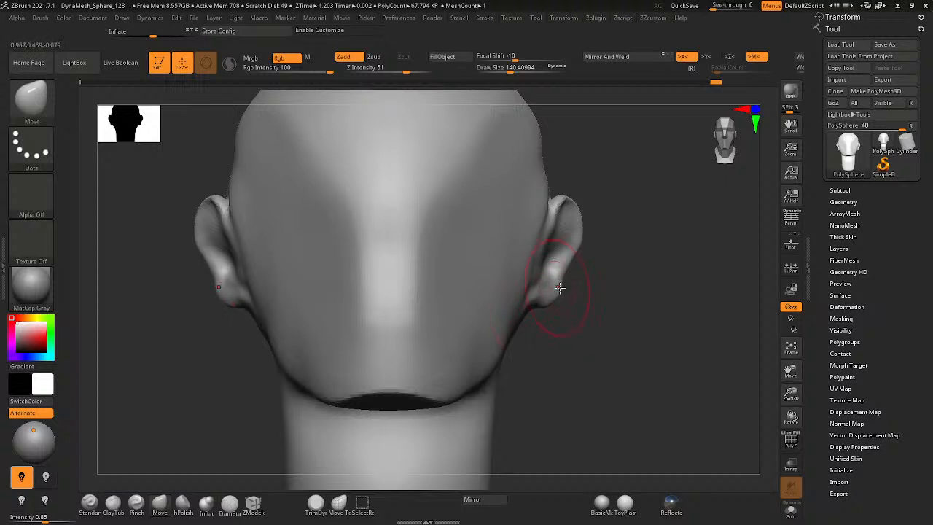
right_click_drag(559, 284, 687, 271, "ctrl")
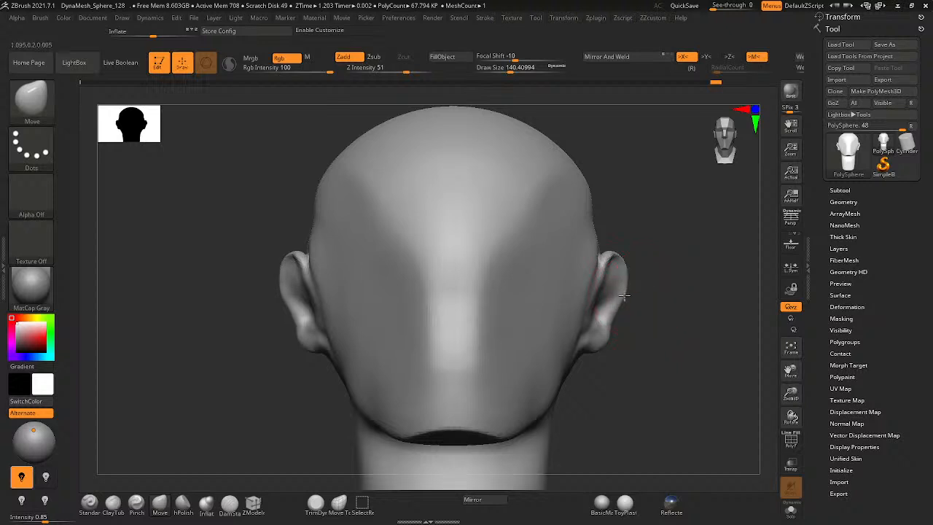
- Pull the chin down and narrow the jaw with the Move brush at a draw size of about 331
right_click_drag(438, 355, 466, 259)
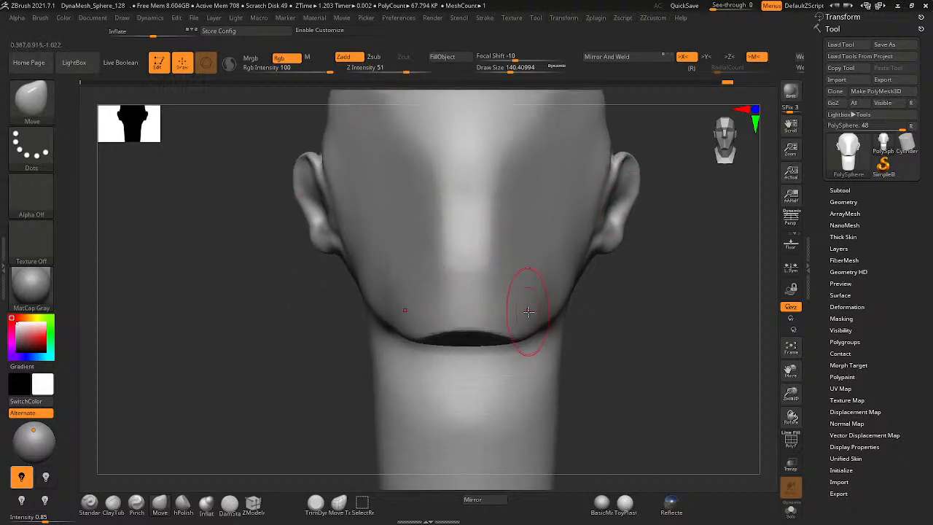
key("space")
mouse_move(523, 309)
left_mouse_down()
mouse_move(539, 309)
mouse_move(514, 332)
mouse_move(521, 347)
mouse_move(537, 340)
left_mouse_up()
left_click_drag(479, 349, 480, 390)
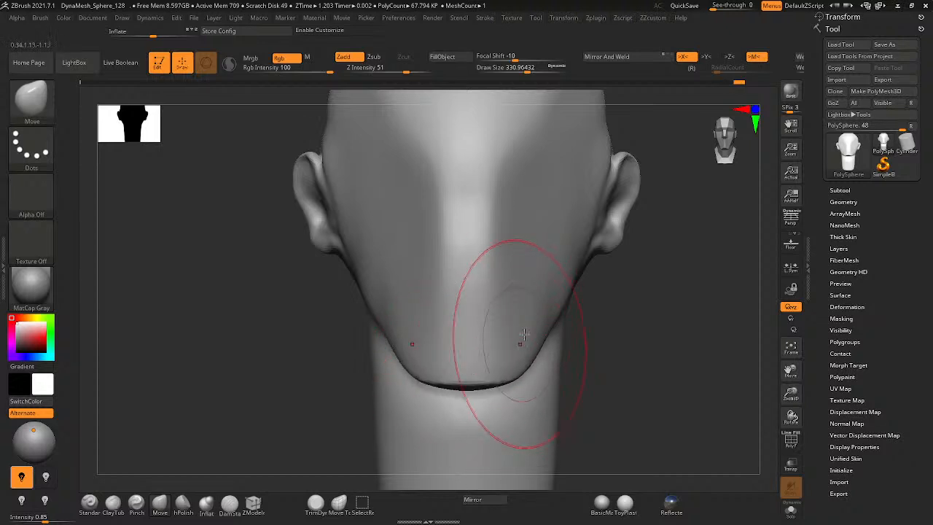
mouse_move(525, 335)
left_mouse_down()
mouse_move(537, 337)
mouse_move(552, 318)
left_mouse_up()
mouse_move(531, 316)
right_mouse_down("ctrl")
mouse_move(483, 326)
mouse_move(524, 330)
right_mouse_up("ctrl")
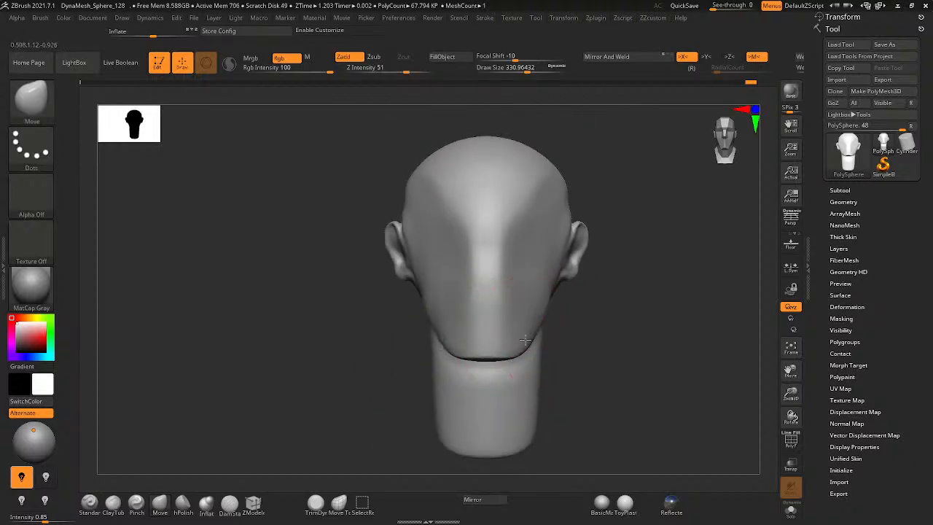
- Smooth the hard edges on the underside of the jaw
mouse_move(533, 318)
right_mouse_down()
mouse_move(454, 291)
mouse_move(481, 318)
mouse_move(502, 241)
right_mouse_up()
mouse_move(495, 276)
right_mouse_down()
mouse_move(500, 306)
mouse_move(537, 240)
mouse_move(552, 258)
mouse_move(494, 321)
mouse_move(417, 309)
right_mouse_up()
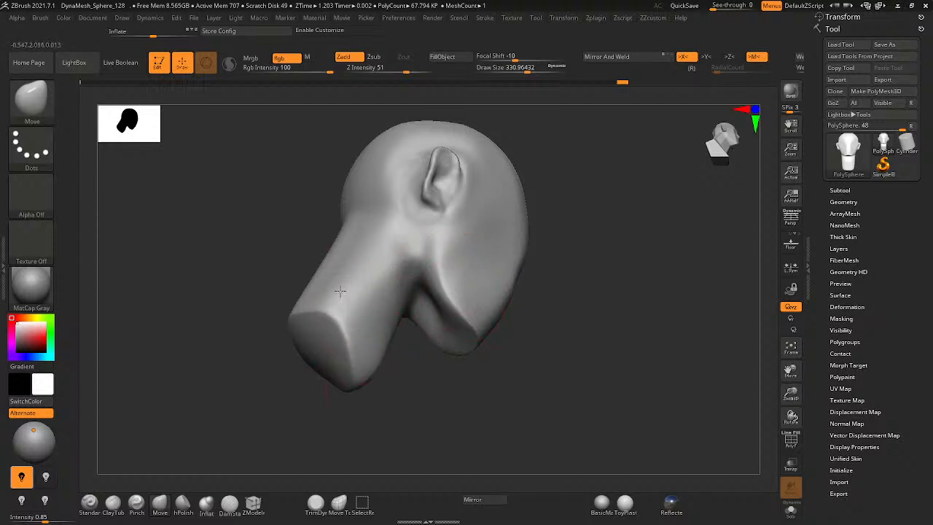
key("shift")
mouse_move(449, 324)
right_mouse_down()
mouse_move(471, 275)
mouse_move(552, 248)
mouse_move(535, 290)
mouse_move(455, 306)
mouse_move(496, 309)
mouse_move(454, 364)
right_mouse_up()
key("shift")
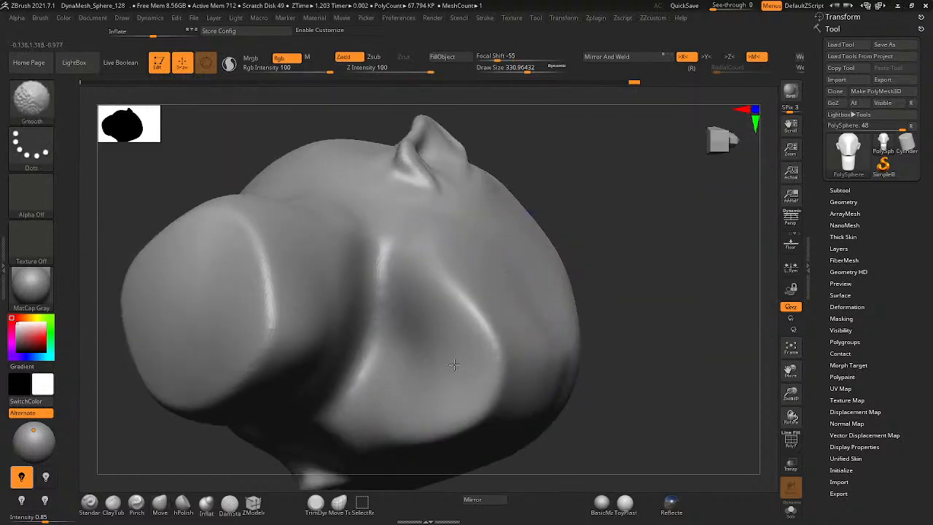
left_click_drag(481, 322, 363, 306, "shift")
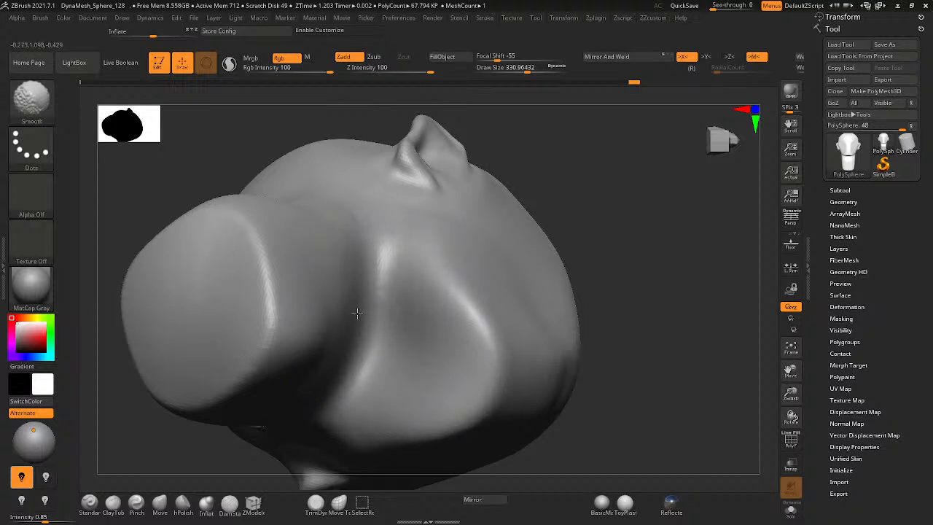
mouse_move(377, 266)
right_mouse_down()
mouse_move(270, 256)
mouse_move(398, 310)
mouse_move(379, 259)
right_mouse_up()
right_click_drag(379, 259, 357, 212)
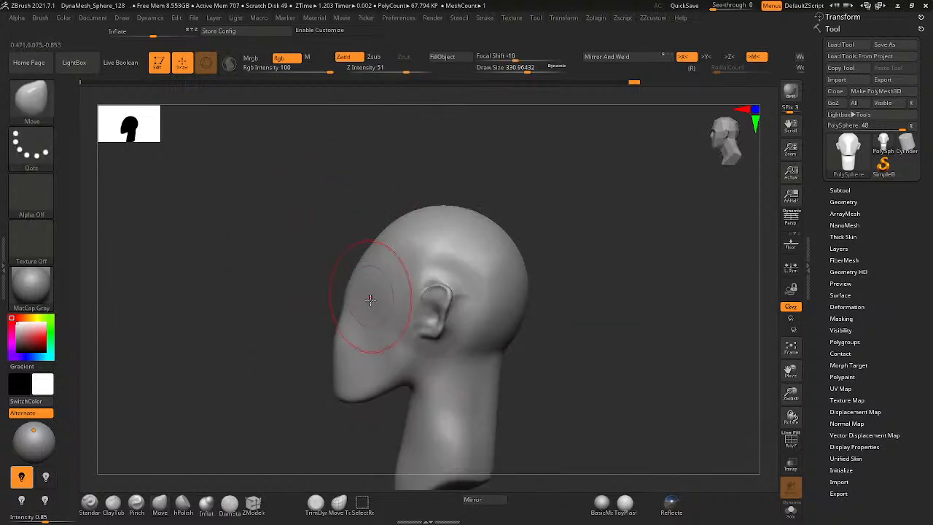
- Adjust the ear's front edge, top and lobe in side view with the Move brush
mouse_move(370, 300)
right_mouse_down("shift")
mouse_move(425, 299)
mouse_move(468, 246)
mouse_move(502, 229)
right_mouse_up("shift")
mouse_move(502, 229)
right_mouse_down("ctrl")
mouse_move(522, 235)
mouse_move(488, 246)
mouse_move(436, 229)
mouse_move(460, 230)
right_mouse_up("ctrl")
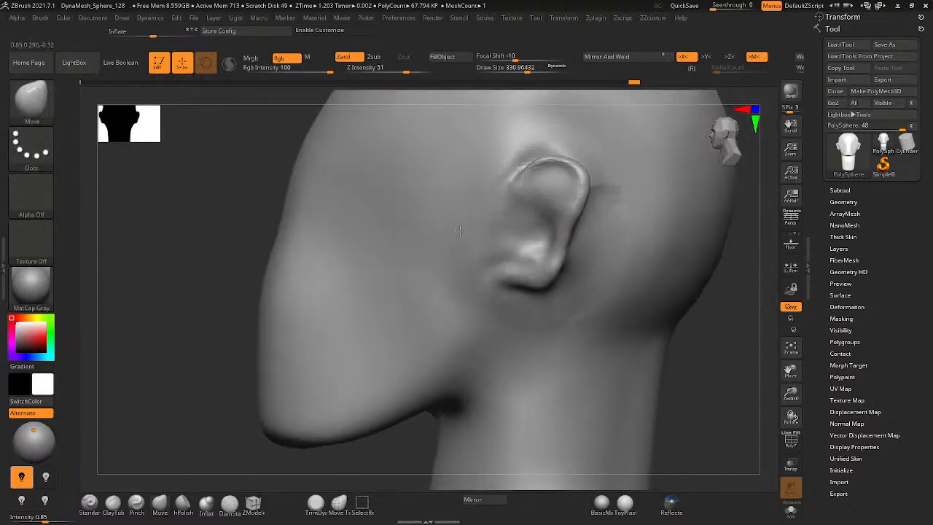
left_click_drag(500, 221, 533, 222)
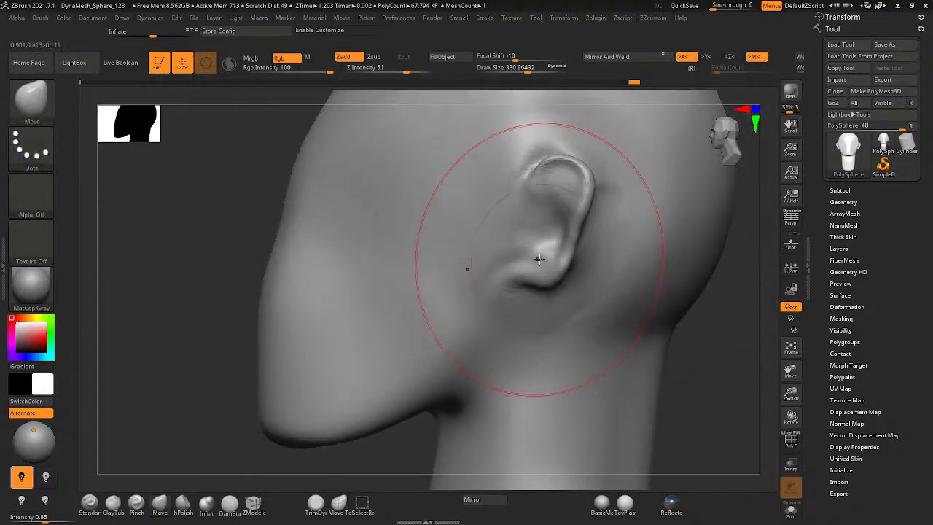
mouse_move(539, 259)
left_mouse_down()
mouse_move(529, 272)
mouse_move(537, 274)
mouse_move(538, 255)
mouse_move(529, 256)
left_mouse_up()
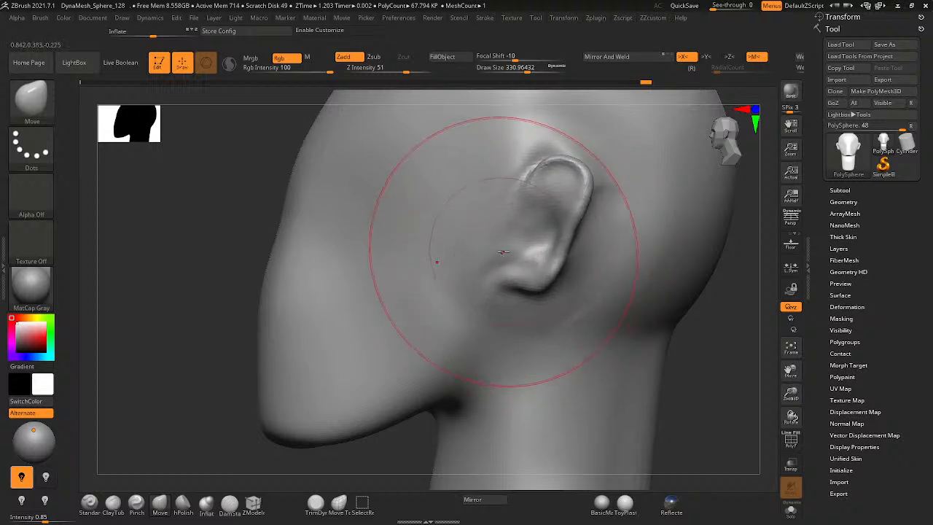
left_click_drag(540, 179, 541, 172)
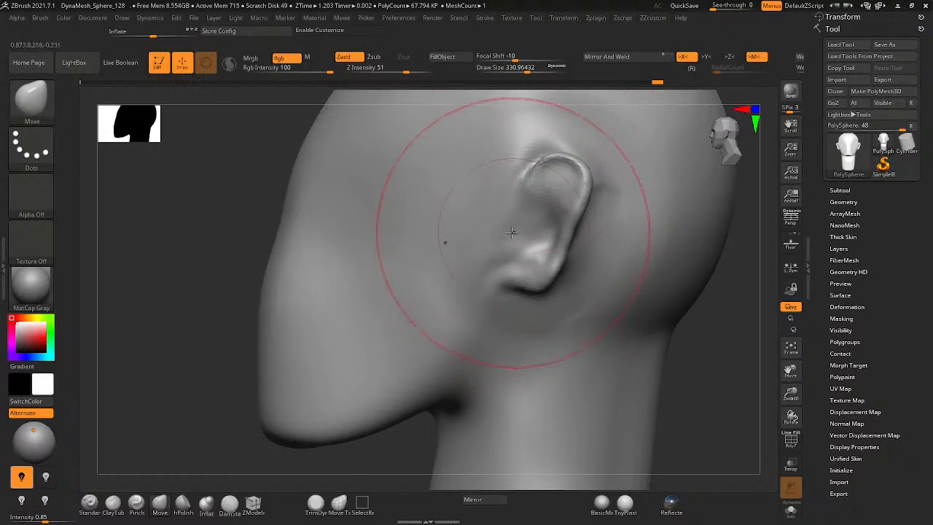
left_click_drag(506, 232, 519, 237)
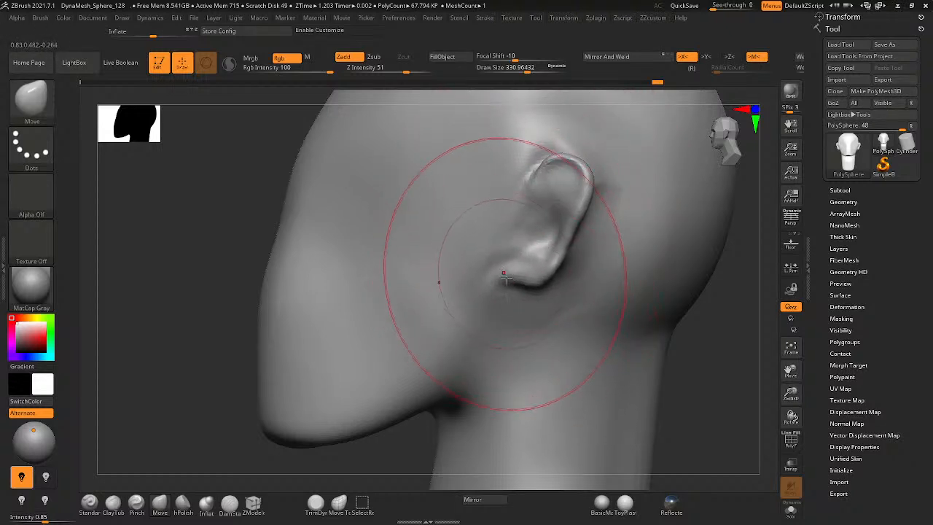
- Flatten the middle of the face from forehead to chin with the hPolish brush and smooth the forehead
right_click_drag(574, 286, 535, 306, "ctrl")
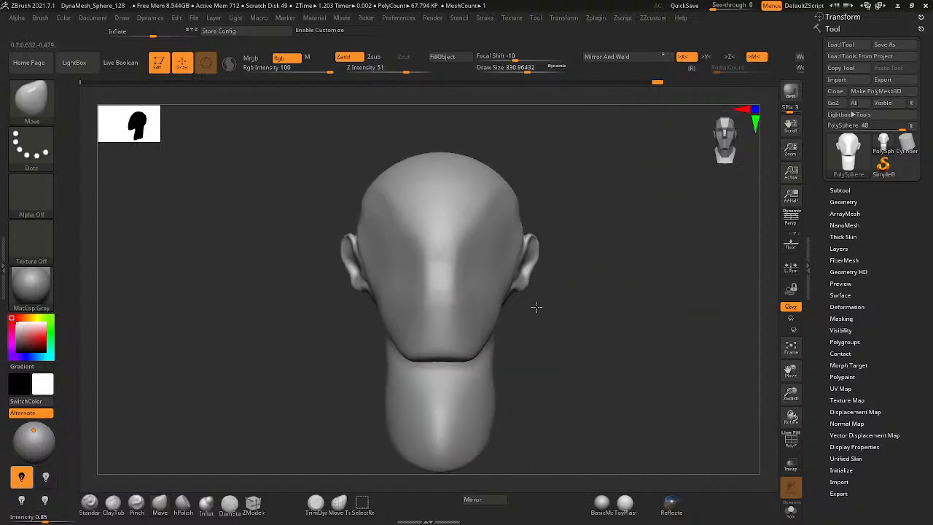
mouse_move(476, 310)
right_mouse_down("ctrl")
mouse_move(553, 268)
mouse_move(432, 270)
mouse_move(442, 250)
mouse_move(425, 269)
mouse_move(458, 287)
mouse_move(427, 244)
mouse_move(427, 282)
mouse_move(463, 243)
mouse_move(475, 158)
mouse_move(466, 197)
mouse_move(518, 202)
mouse_move(493, 243)
mouse_move(462, 268)
mouse_move(423, 224)
mouse_move(464, 213)
mouse_move(444, 192)
mouse_move(510, 174)
right_mouse_up("ctrl")
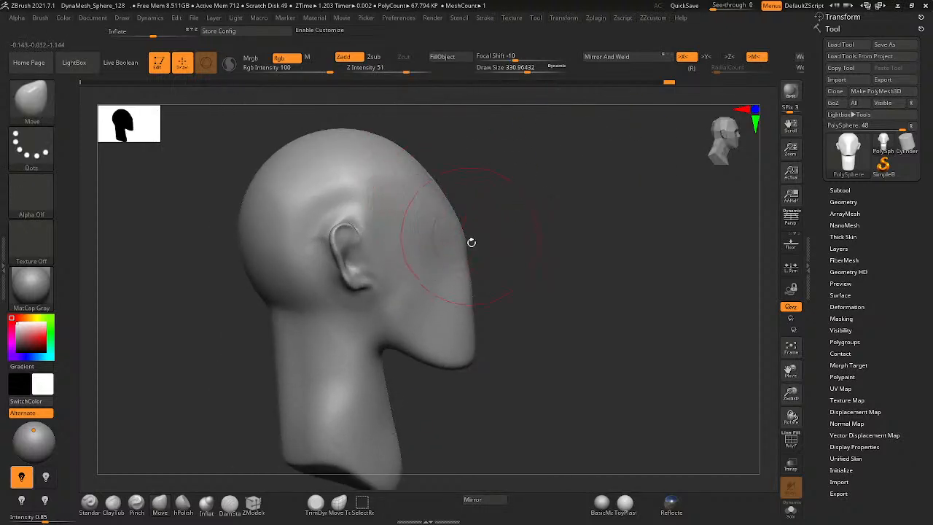
mouse_move(462, 248)
right_mouse_down()
mouse_move(403, 265)
mouse_move(418, 225)
mouse_move(442, 220)
mouse_move(459, 231)
right_mouse_up()
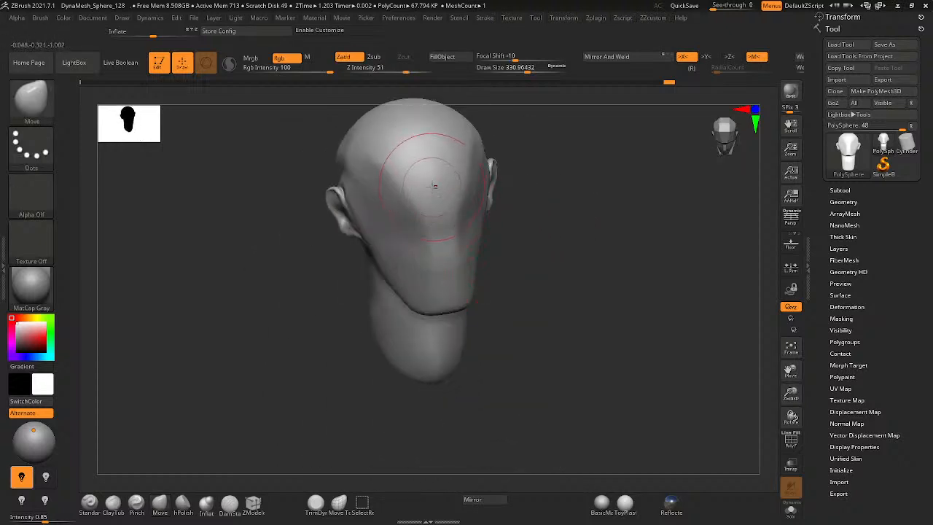
left_click(183, 509)
mouse_move(459, 235)
right_mouse_down()
mouse_move(435, 223)
mouse_move(433, 200)
right_mouse_up()
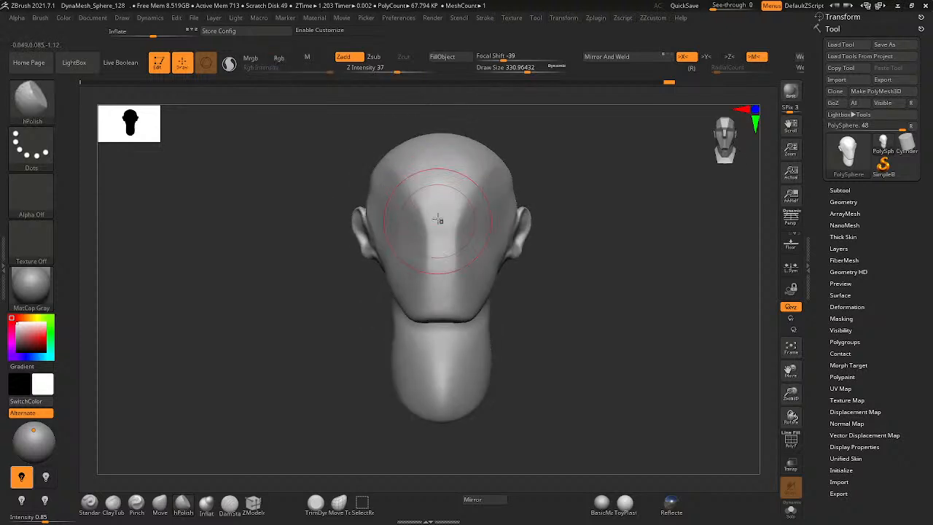
left_click_drag(448, 188, 443, 296, "shift")
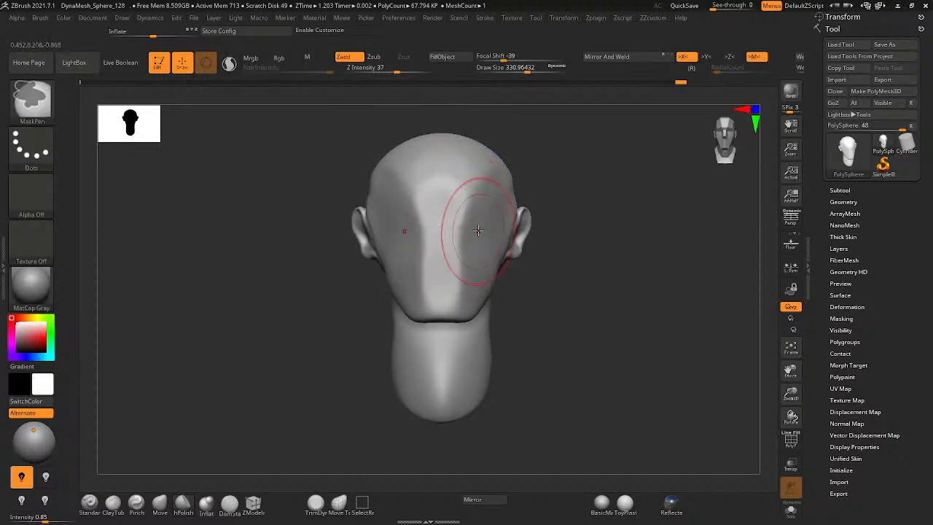
key("ctrl+z")
key("ctrl+z")
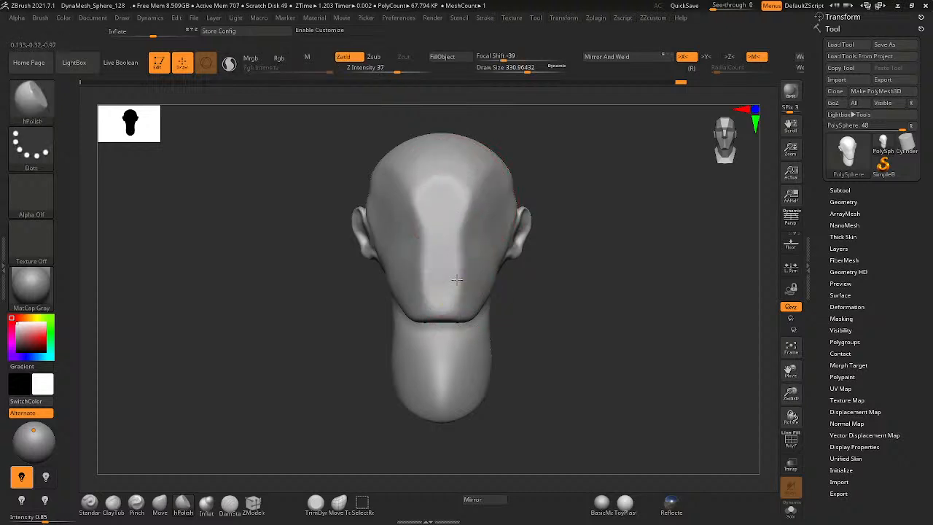
left_click_drag(448, 188, 454, 212, "shift")
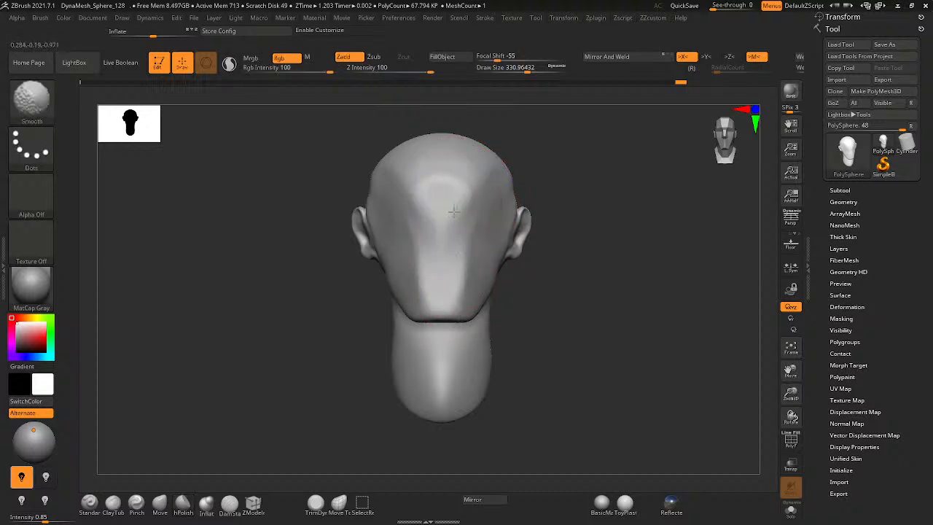
- Adjust the front profile of the face in side view with the Move brush
mouse_move(411, 349)
right_mouse_down()
mouse_move(398, 271)
mouse_move(422, 258)
mouse_move(425, 235)
right_mouse_up()
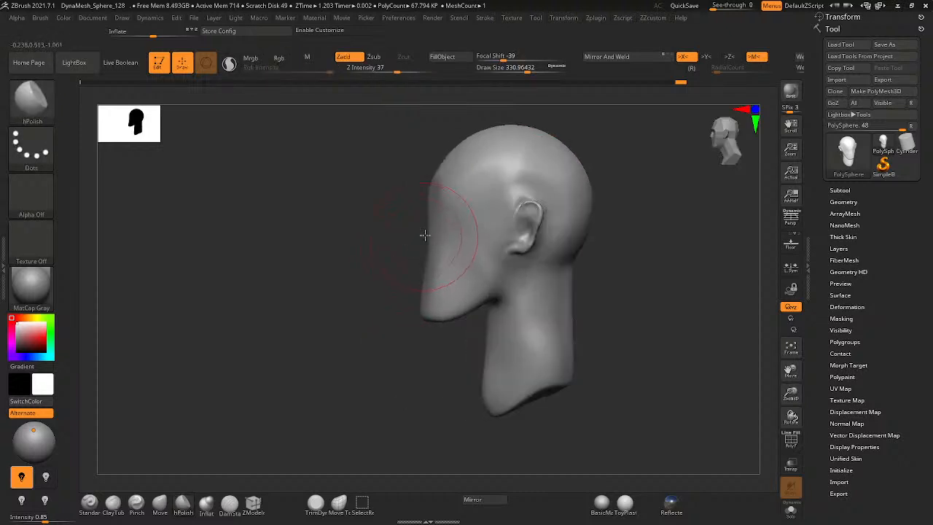
key("b")
key("m")
key("v")
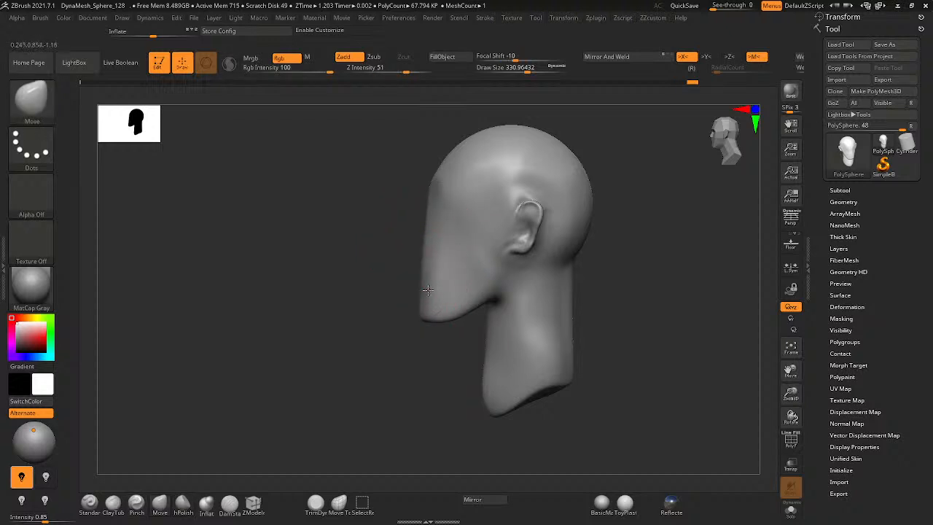
mouse_move(425, 289)
right_mouse_down()
mouse_move(462, 219)
mouse_move(428, 245)
mouse_move(446, 237)
mouse_move(462, 271)
mouse_move(448, 333)
mouse_move(427, 322)
mouse_move(484, 271)
right_mouse_up()
- Switch to the ClayTubes brush with a draw size of about 120
key("space")
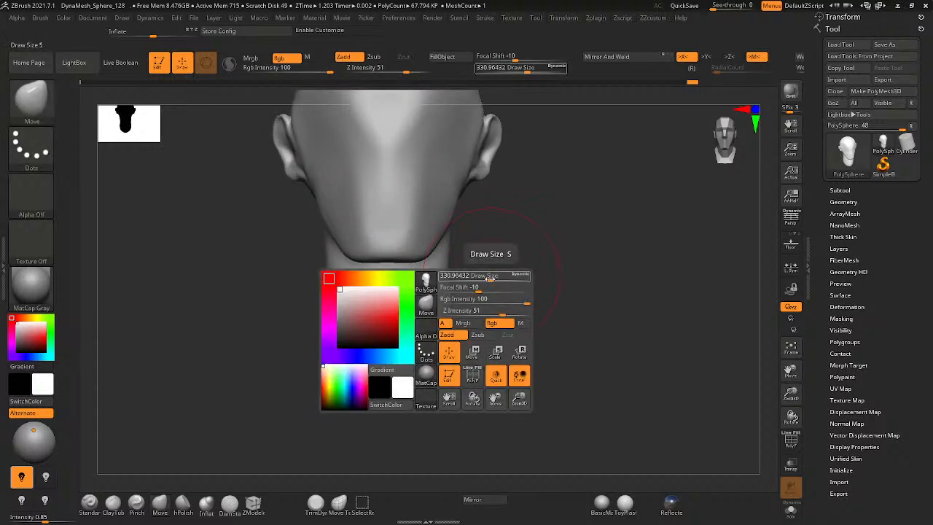
left_click_drag(490, 279, 464, 279)
key("2")
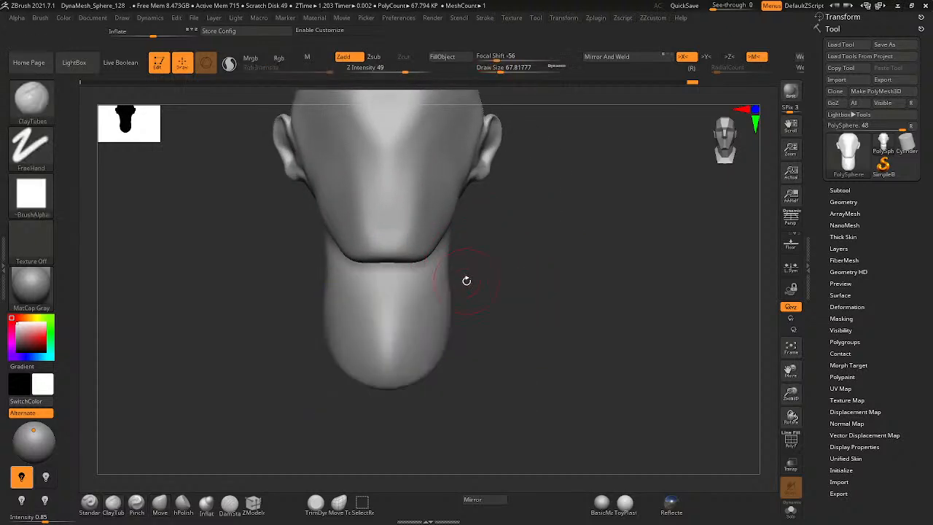
key("space")
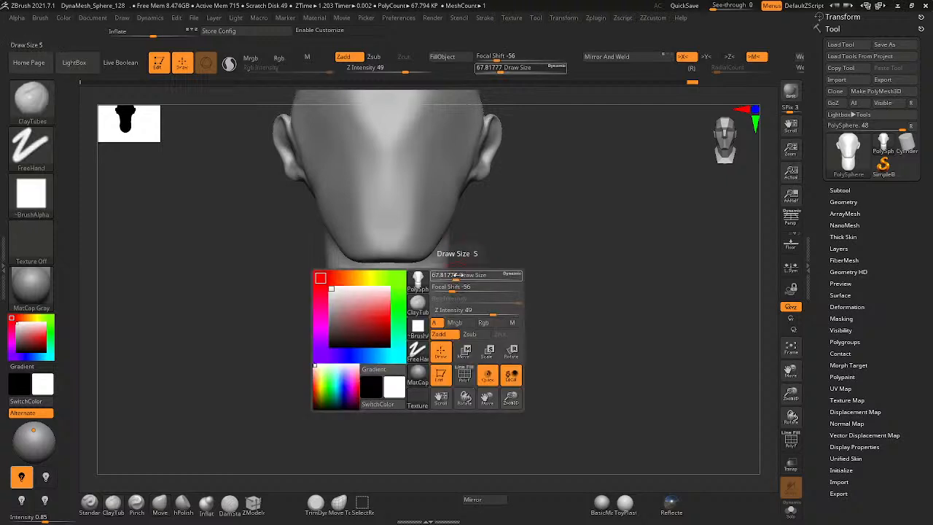
left_click_drag(455, 274, 465, 274)
right_click_drag(462, 244, 413, 262)
- Try a ClayTubes stroke along the side of the neck below the ear, and undo it
left_click_drag(446, 274, 462, 206)
key("ctrl+z")
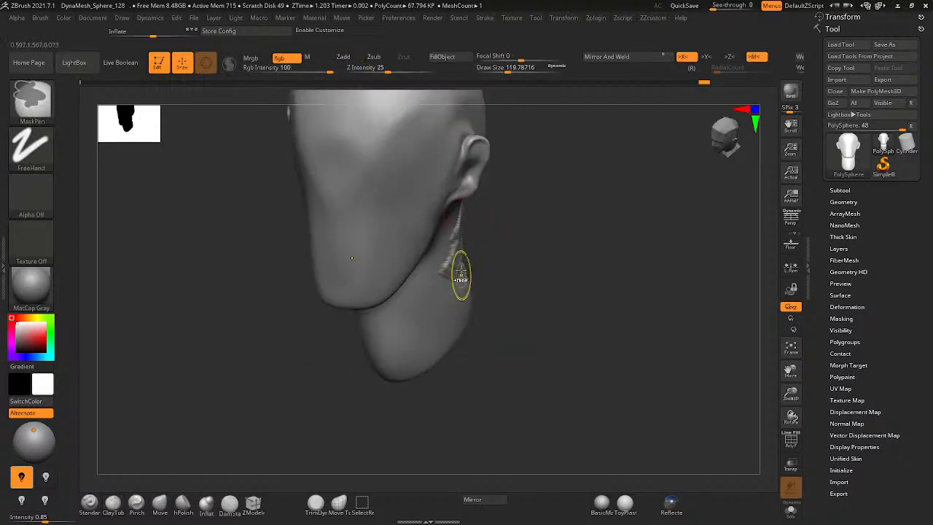
key("ctrl+z")
right_click_drag(453, 272, 424, 238)
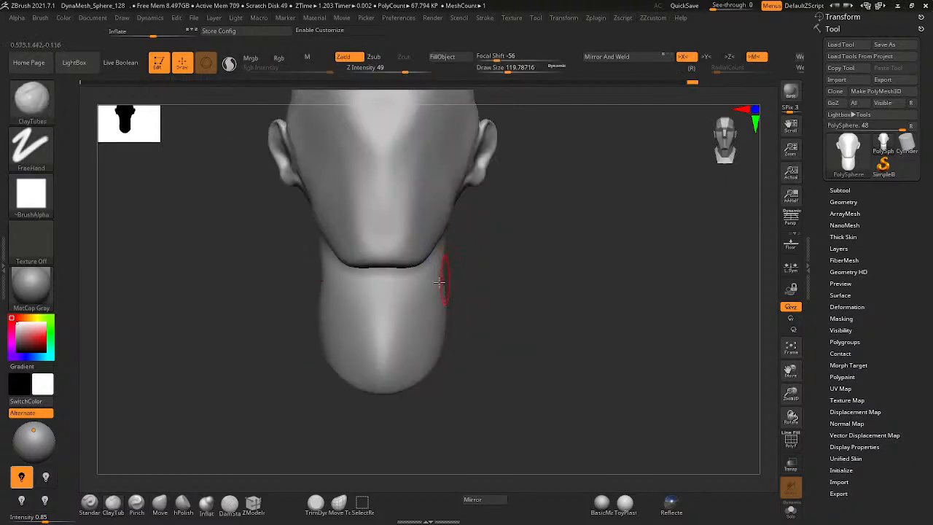
- Try a broader ClayTubes stroke from behind the ear down the neck at a draw size of about 251, and undo it
right_click_drag(441, 270, 413, 260, "alt")
key("space")
key("space")
left_click_drag(409, 239, 420, 240)
mouse_move(467, 241)
right_mouse_down()
mouse_move(450, 229)
mouse_move(410, 265)
right_mouse_up()
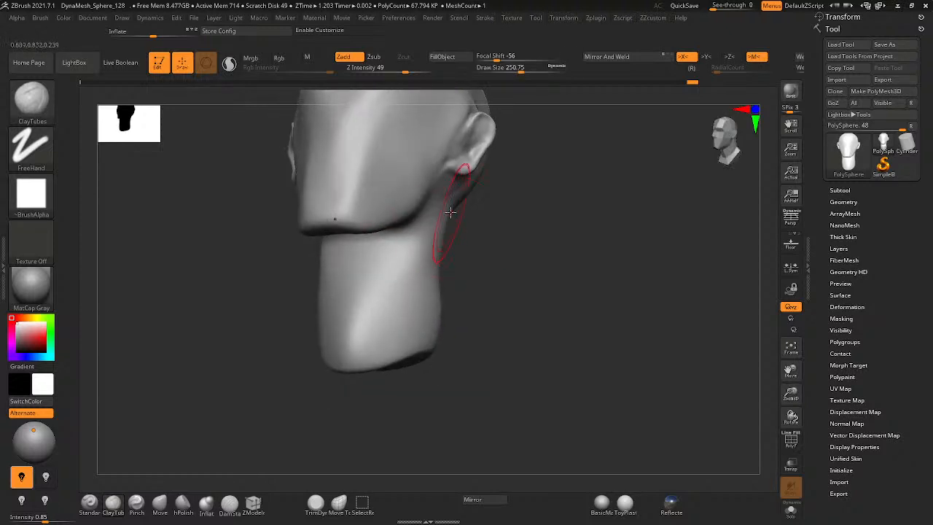
left_click_drag(450, 218, 386, 335)
key("ctrl+z")
- Build up the neck muscle from behind the ear down to the front base with ClayTubes at a draw size of about 177
key("space")
left_click_drag(449, 234, 386, 337)
left_click_drag(421, 237, 383, 344)
left_click_drag(397, 288, 357, 350)
mouse_move(404, 263)
left_mouse_down()
mouse_move(362, 345)
mouse_move(408, 335)
mouse_move(419, 321)
mouse_move(397, 266)
left_mouse_up()
right_click_drag(341, 336, 425, 338)
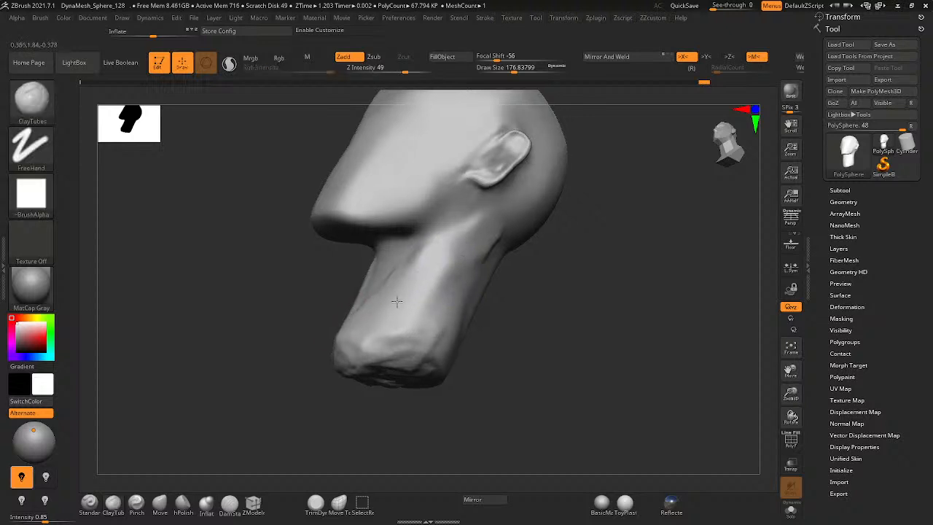
- Smooth the built-up neck muscle along the side and the front base of the neck
right_click_drag(408, 280, 367, 319)
left_click_drag(404, 350, 415, 265, "shift")
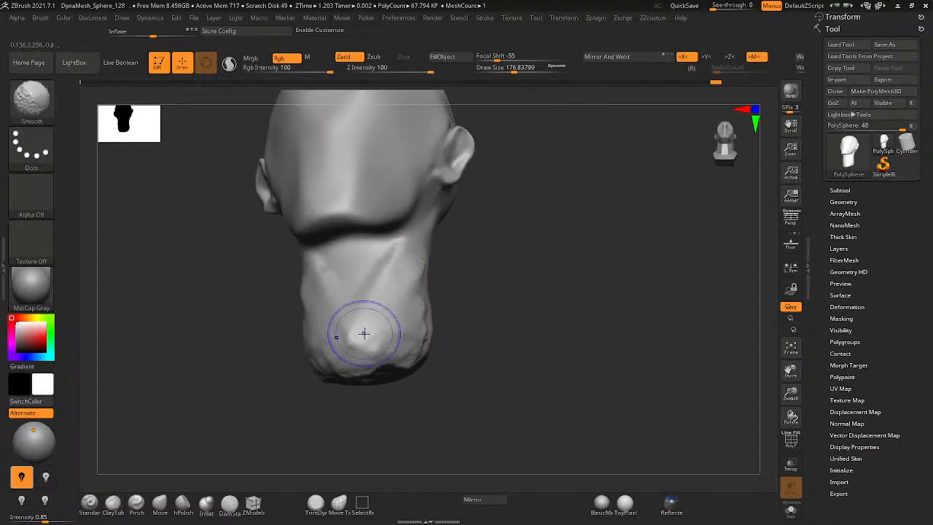
right_click_drag(364, 333, 441, 275)
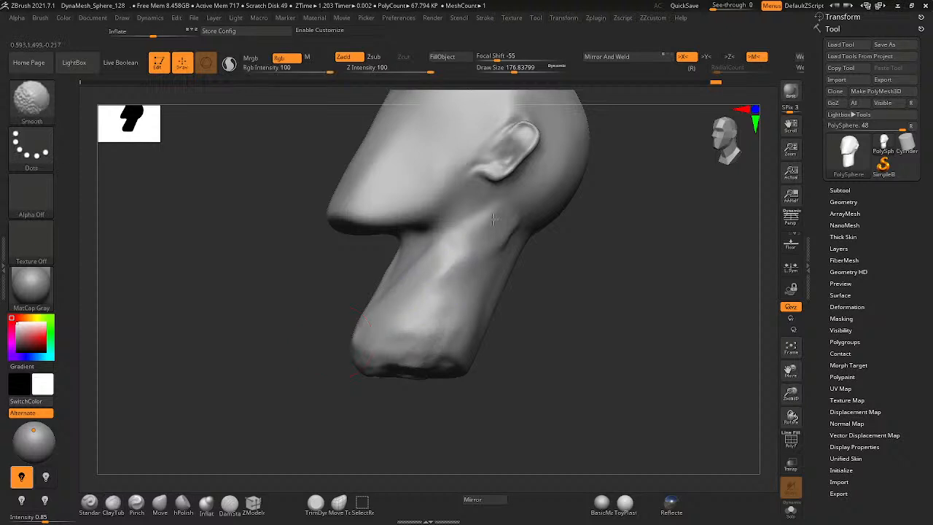
left_click_drag(500, 257, 459, 274, "shift")
right_click_drag(410, 282, 370, 337)
left_click_drag(370, 337, 379, 325, "shift")
- Reinforce the V-shaped neck muscles in front view with ClayTubes strokes and smooth them
mouse_move(379, 324)
right_mouse_down()
mouse_move(424, 275)
mouse_move(293, 302)
mouse_move(316, 348)
mouse_move(306, 318)
mouse_move(411, 250)
mouse_move(278, 244)
right_mouse_up()
mouse_move(192, 427)
right_mouse_down()
mouse_move(306, 308)
mouse_move(459, 312)
mouse_move(337, 240)
mouse_move(267, 258)
mouse_move(312, 316)
mouse_move(386, 270)
mouse_move(458, 254)
right_mouse_up()
key("shift")
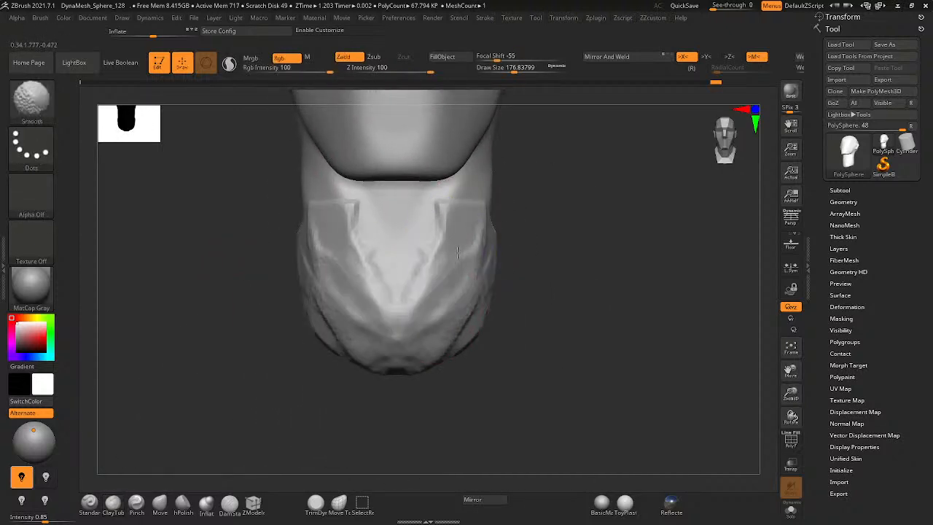
right_click_drag(352, 225, 364, 259)
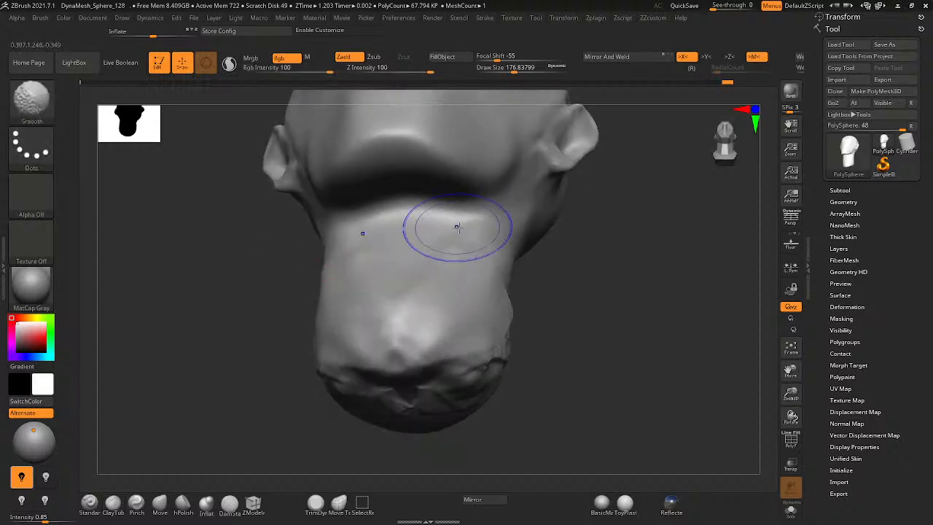
- Try building up a ClayTubes band across the throat beneath the jaw and smoothing it, and undo these changes
left_click_drag(474, 219, 499, 239)
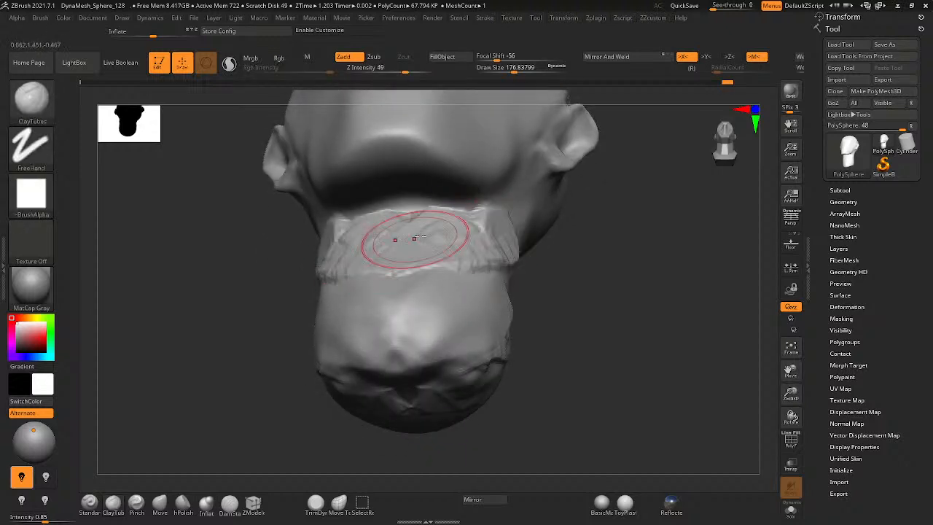
left_click_drag(414, 238, 393, 259, "shift")
left_click_drag(463, 225, 400, 279, "ctrl")
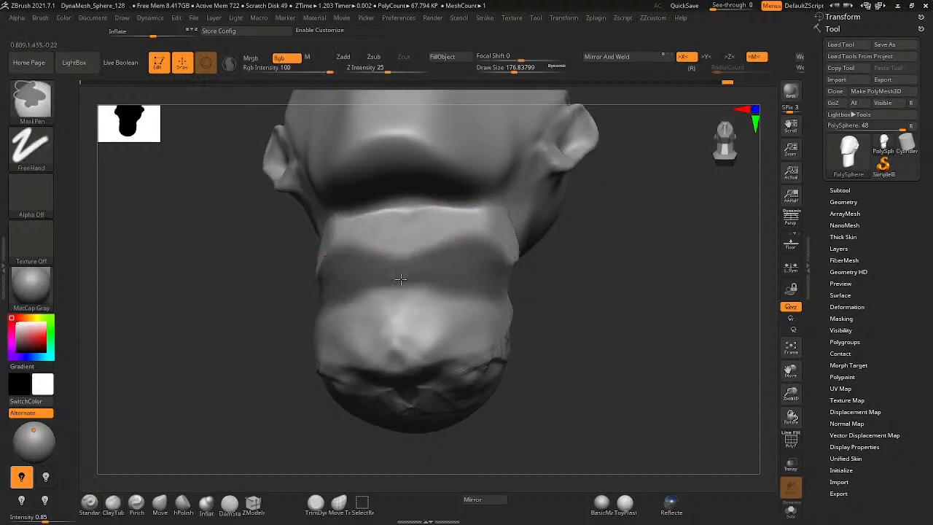
key("ctrl+z")
key("ctrl+z")
key("ctrl+z")
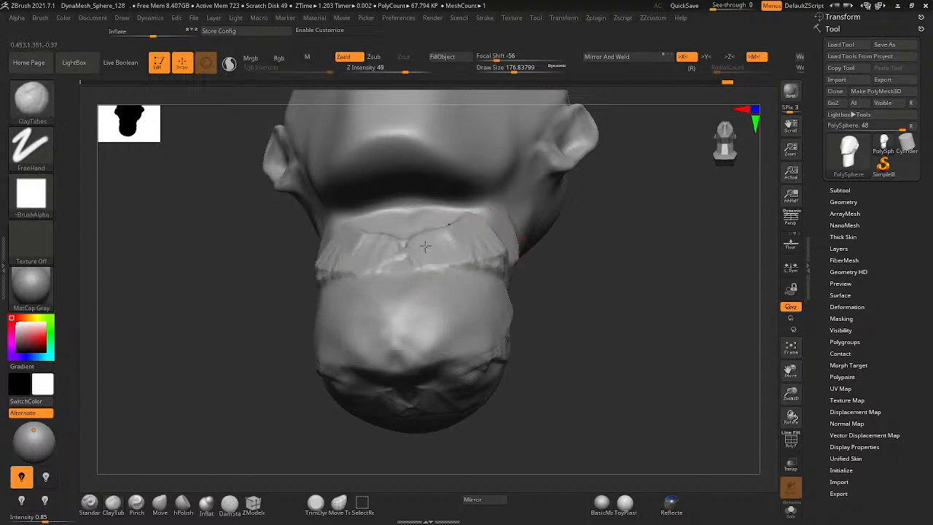
left_click_drag(434, 261, 322, 242, "shift")
right_click_drag(366, 254, 436, 280)
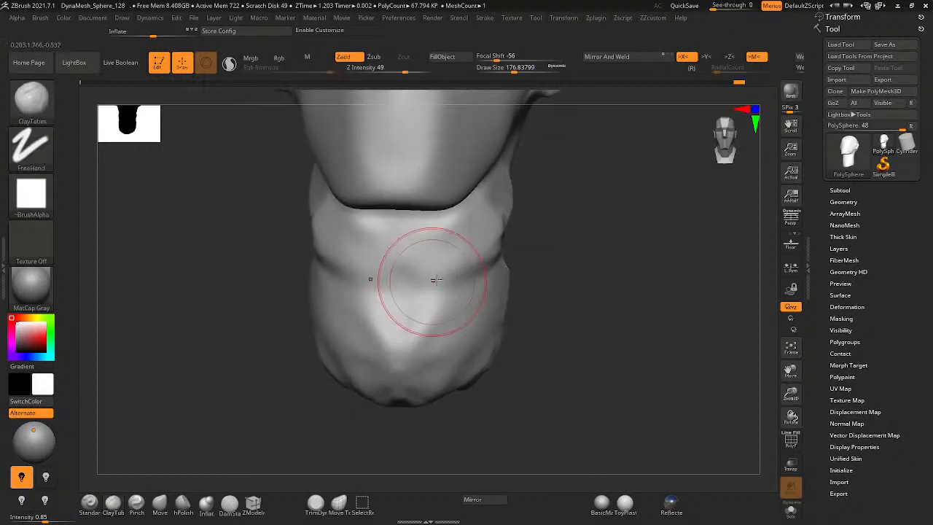
left_click_drag(493, 253, 496, 250, "shift")
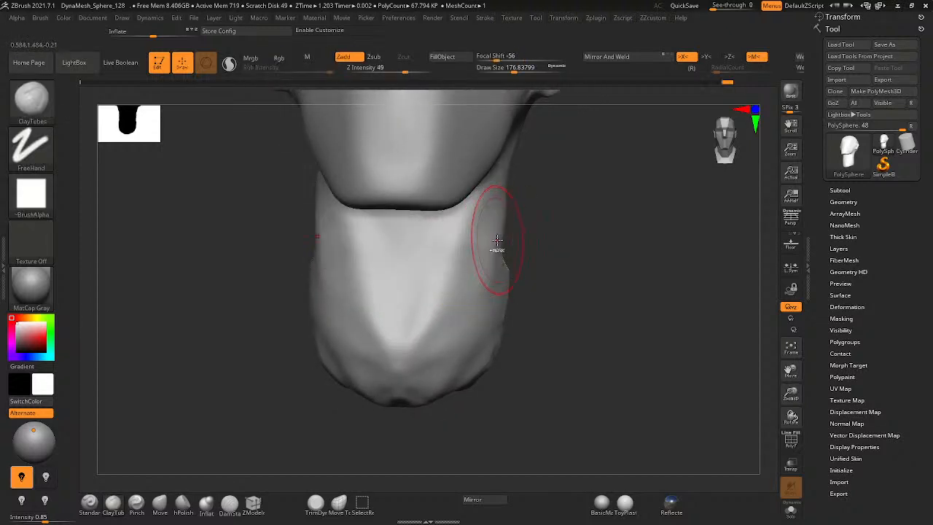
- Raise a band across the upper throat beneath the jaw with the Standard brush at a draw size of about 177
right_click(445, 245)
mouse_move(504, 218)
right_mouse_down("ctrl")
mouse_move(431, 250)
mouse_move(437, 259)
right_mouse_up("ctrl")
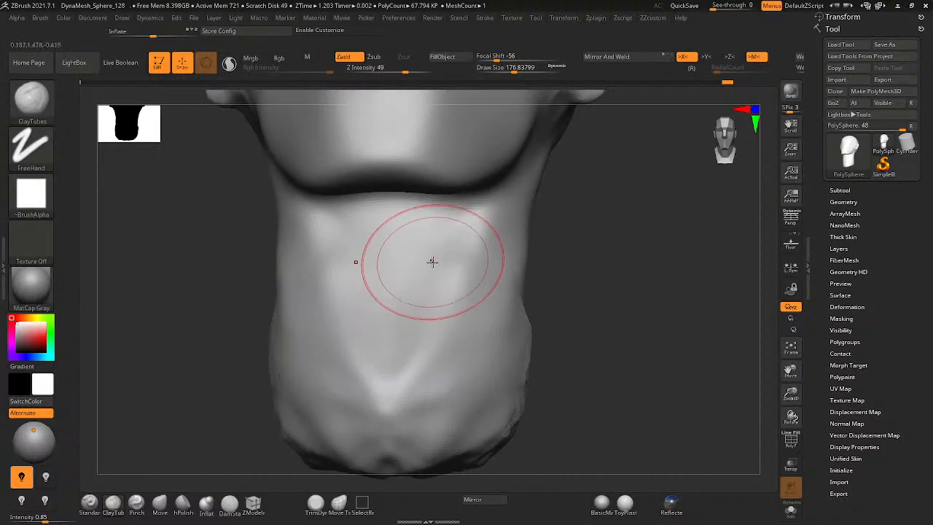
key("1")
key("2")
key("1")
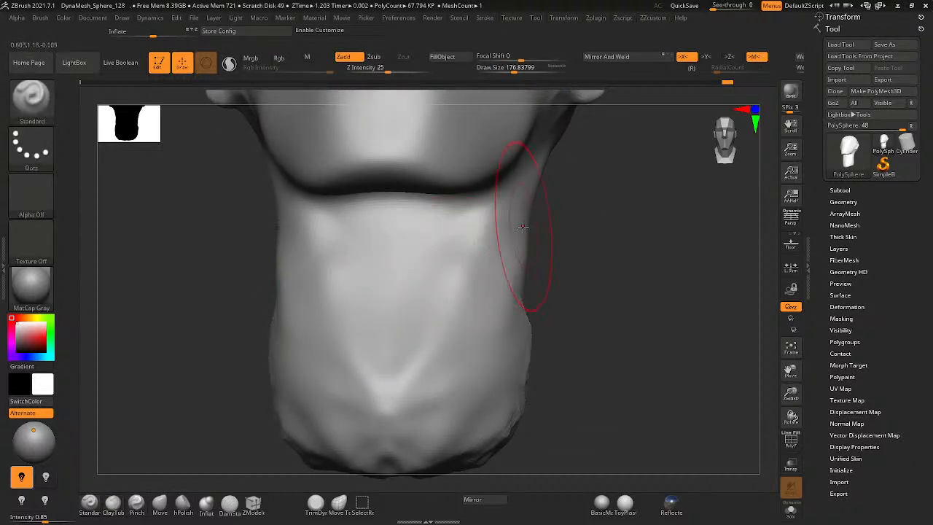
mouse_move(523, 227)
left_mouse_down()
mouse_move(482, 255)
mouse_move(489, 260)
mouse_move(437, 235)
mouse_move(416, 267)
left_mouse_up()
- Try smoothing the sides of the throat band at a draw size of about 94, and undo it
key("space")
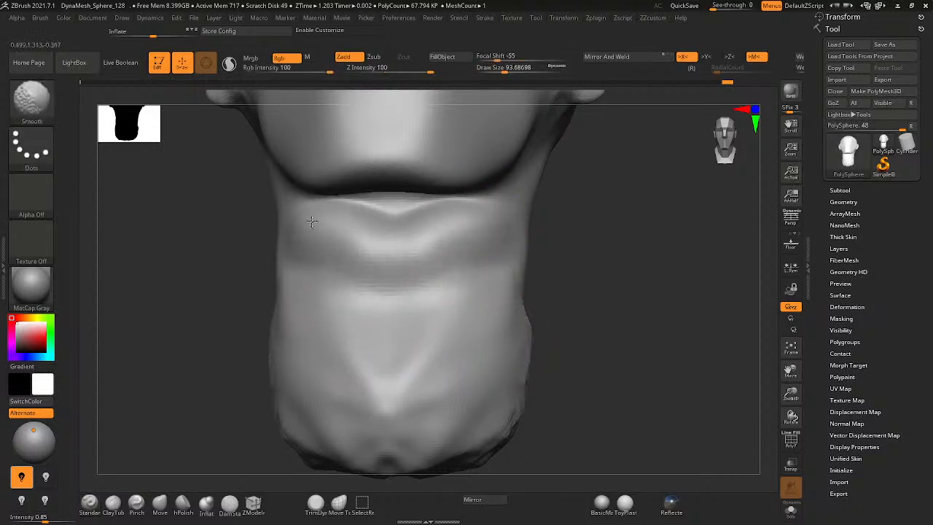
left_click_drag(287, 245, 325, 244)
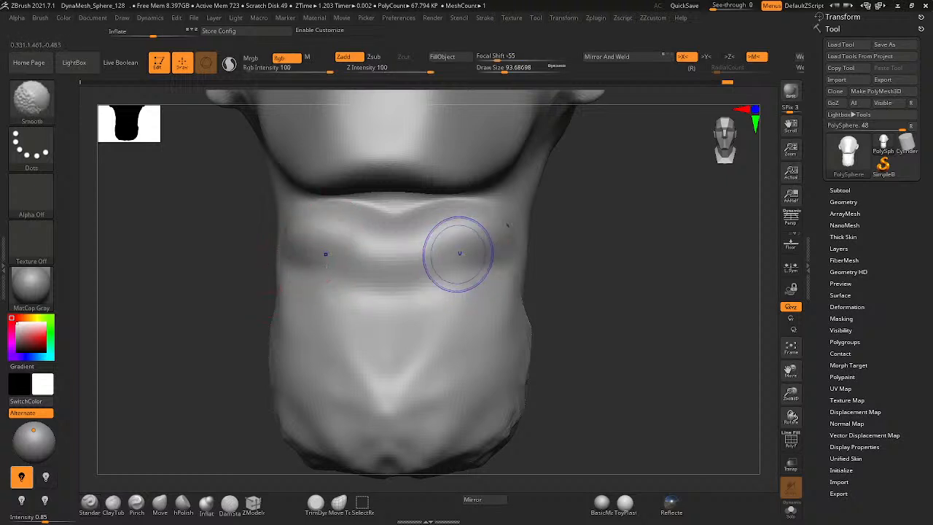
key("ctrl+z")
- Polish the throat bump and the sides of the neck with the hPolish brush at a draw size of about 94
key("b")
key("m")
key("v")
key("b")
key("h")
key("p")
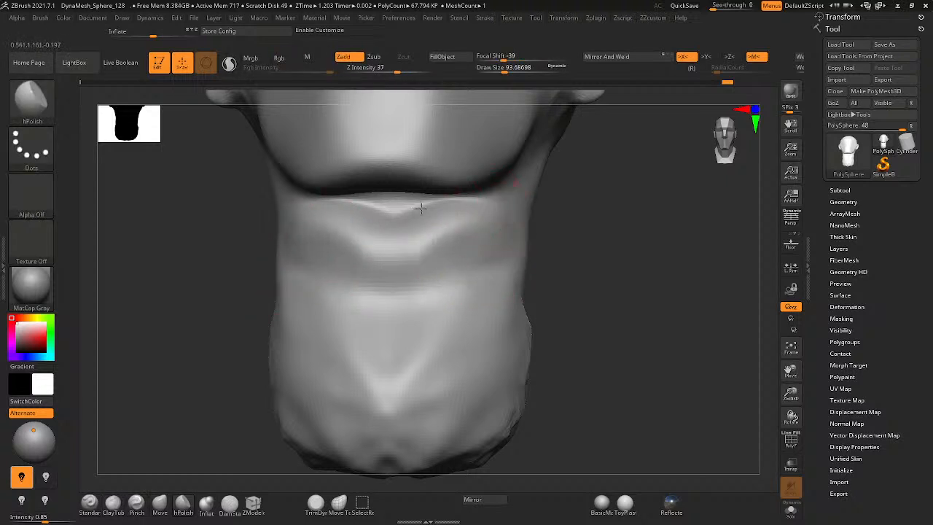
right_click_drag(347, 231, 391, 256)
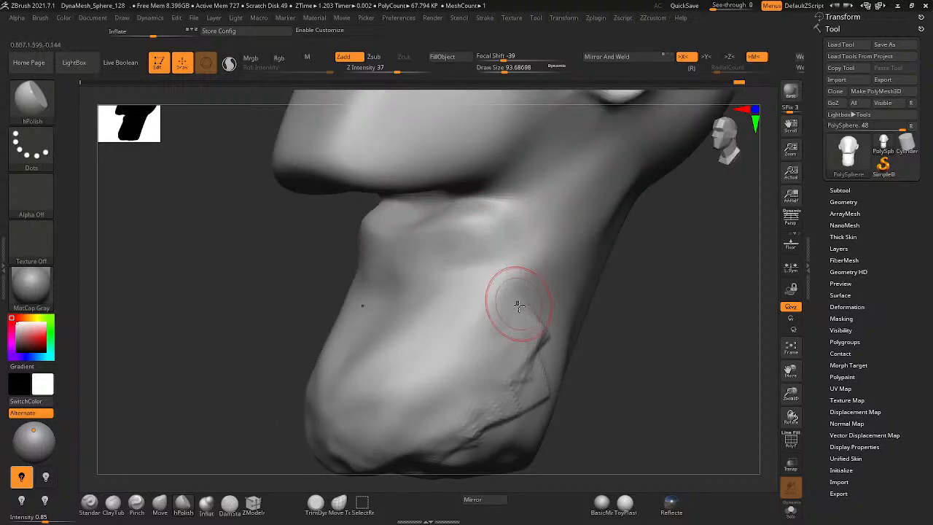
mouse_move(519, 306)
right_mouse_down()
mouse_move(508, 314)
mouse_move(472, 250)
right_mouse_up()
- Smooth the side of the neck and the throat bump beneath the jaw
mouse_move(500, 300)
left_mouse_down("shift")
mouse_move(492, 260)
mouse_move(496, 284)
left_mouse_up("shift")
mouse_move(428, 280)
right_mouse_down()
mouse_move(433, 300)
mouse_move(458, 272)
mouse_move(387, 285)
mouse_move(357, 309)
mouse_move(410, 277)
mouse_move(365, 262)
mouse_move(420, 265)
mouse_move(520, 214)
mouse_move(514, 250)
mouse_move(469, 212)
mouse_move(437, 221)
mouse_move(513, 195)
right_mouse_up()
right_click_drag(400, 258, 369, 258)
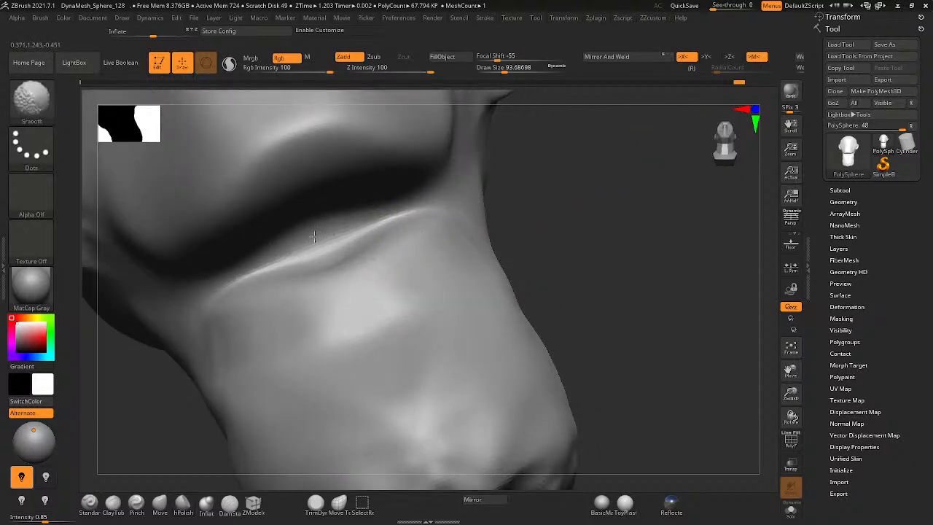
mouse_move(222, 332)
right_mouse_down()
mouse_move(323, 289)
mouse_move(222, 336)
right_mouse_up()
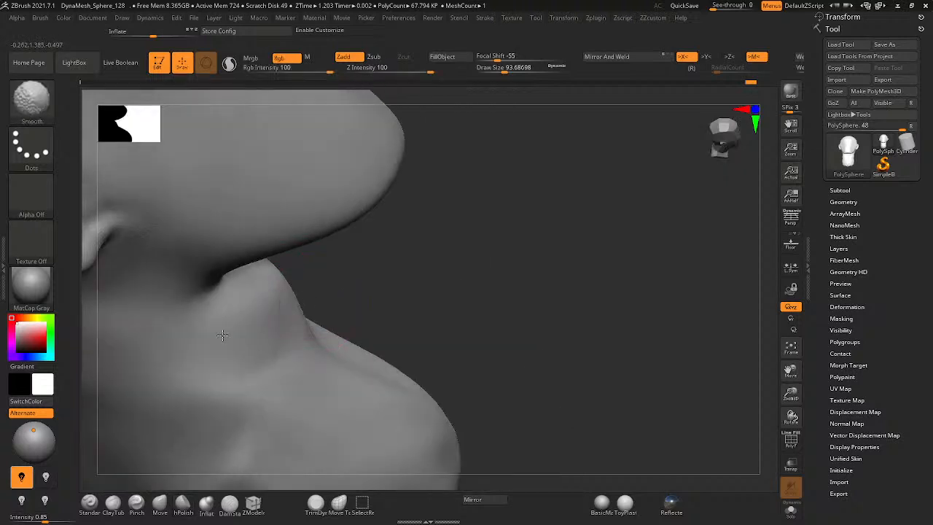
- Shift the ear backward in side view with the Move brush at a draw size of about 94
right_click_drag(312, 342, 264, 295)
mouse_move(333, 225)
right_mouse_down("ctrl")
mouse_move(281, 248)
mouse_move(364, 272)
mouse_move(229, 269)
right_mouse_up("ctrl")
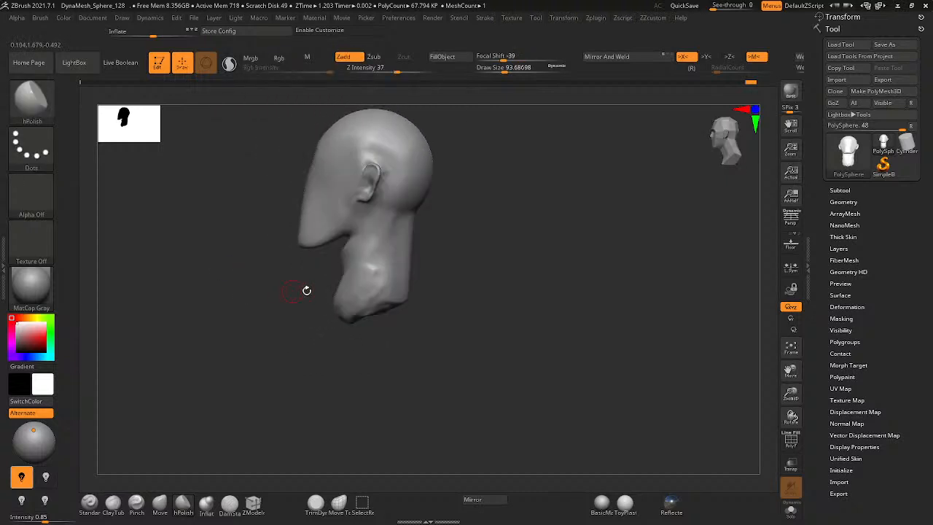
right_click_drag(306, 290, 331, 287)
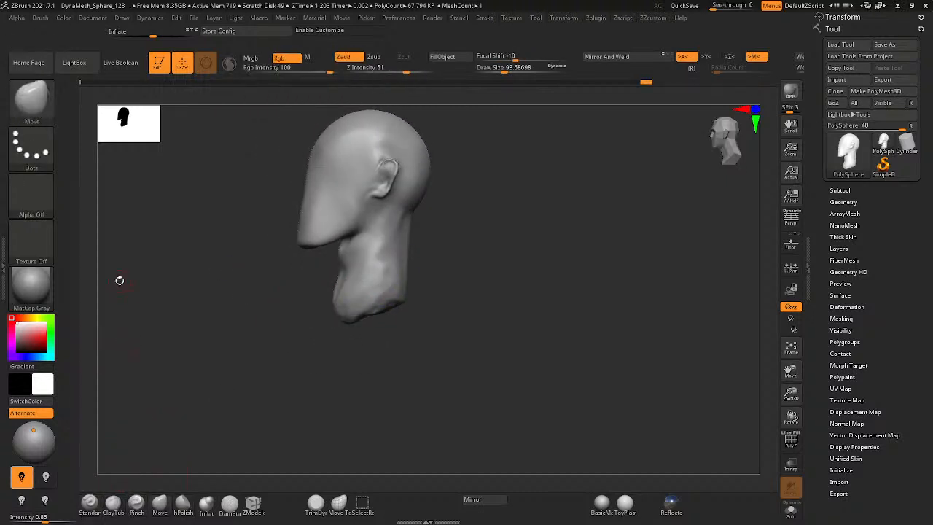
- Assign Alpha 24 to the ClayTubes brush and build up the side of the neck at a draw size of about 187
key("2")
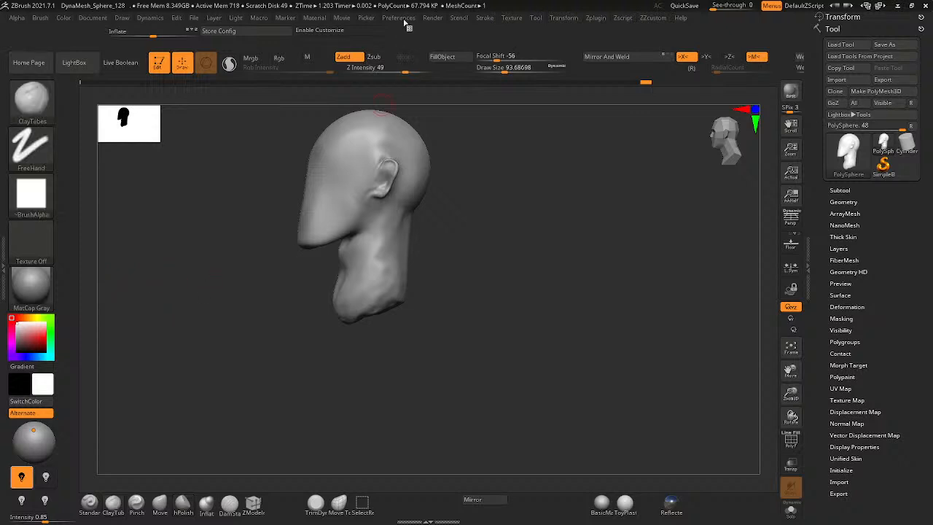
left_click(29, 209)
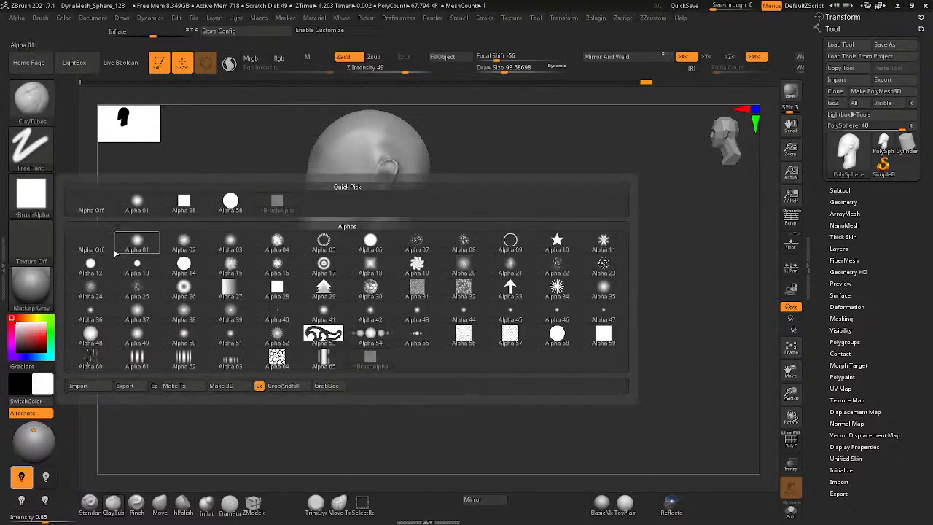
left_click(90, 289)
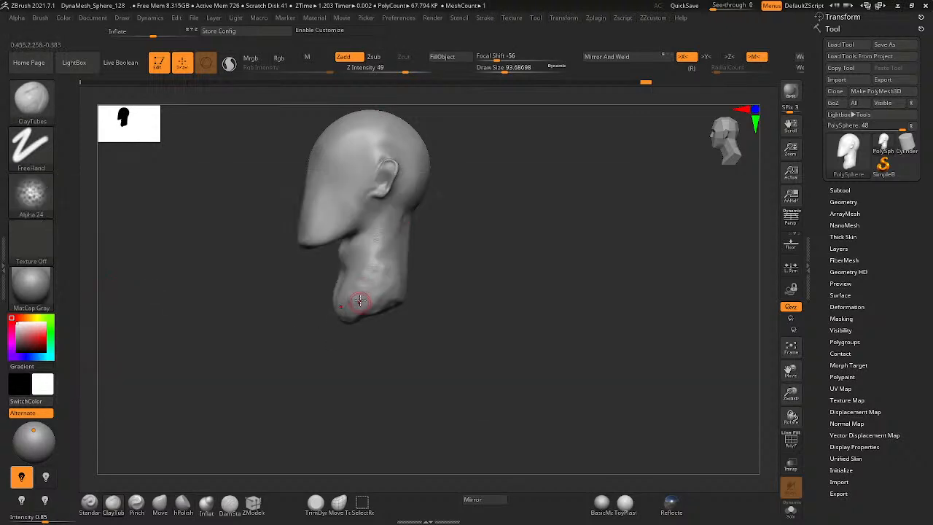
right_click_drag(359, 301, 393, 306)
key("space")
left_click_drag(378, 276, 389, 276)
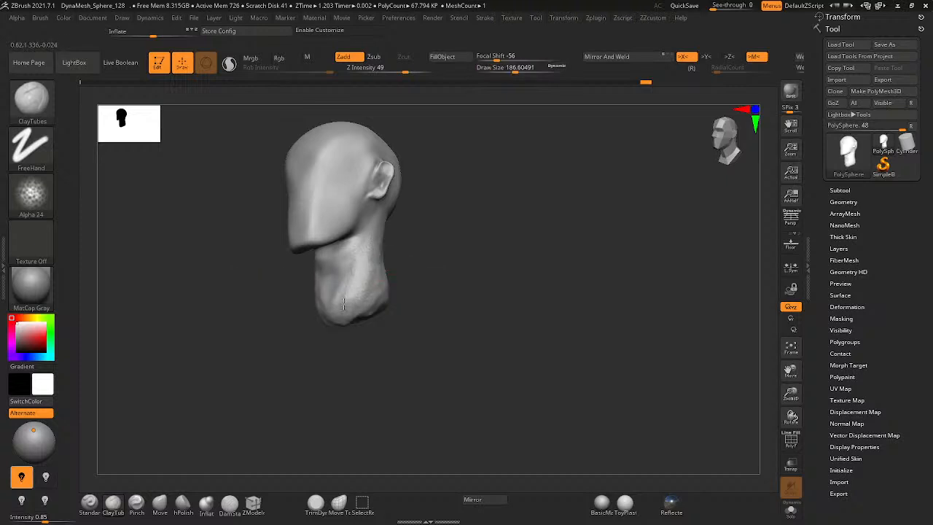
- Add clay volume around the lower front of the neck and smooth the neck surface
mouse_move(368, 256)
right_mouse_down()
mouse_move(379, 260)
mouse_move(367, 255)
right_mouse_up()
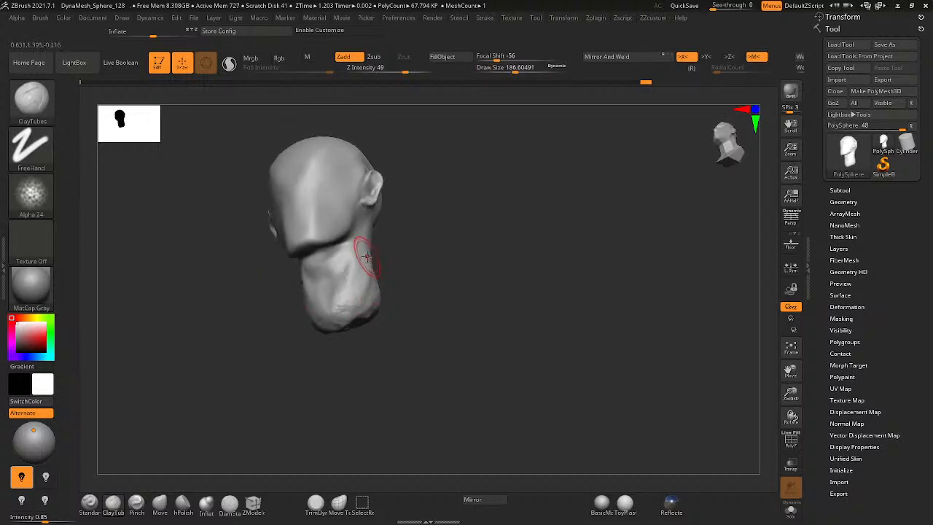
key("shift")
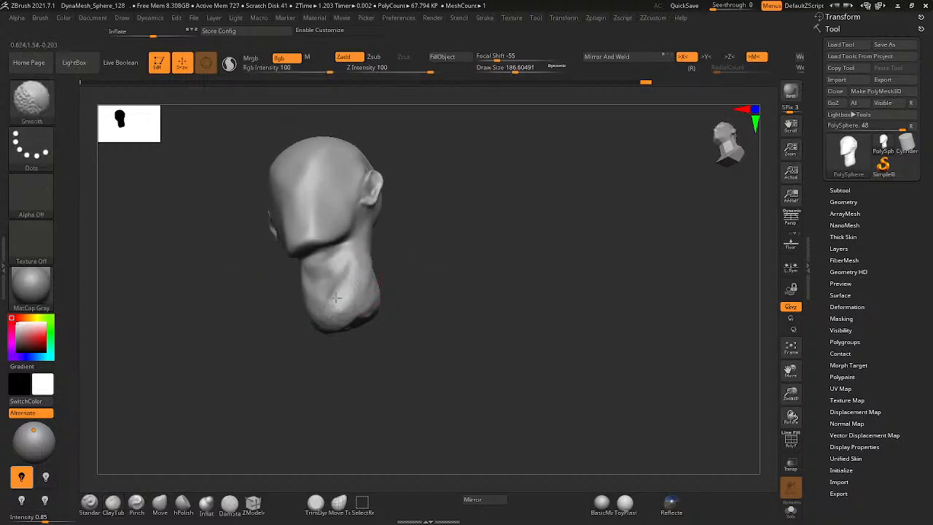
key("shift")
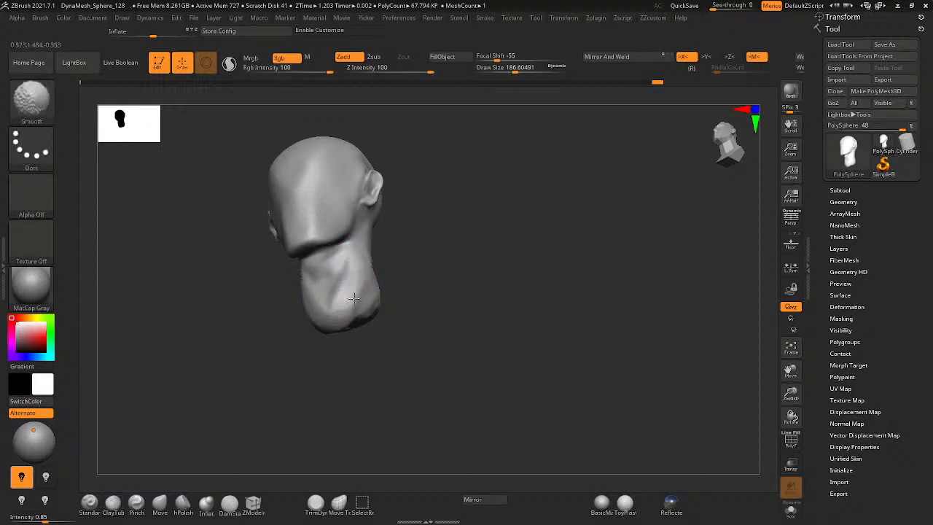
- Build up and smooth the side of the neck from below the ear to its base
mouse_move(304, 337)
left_mouse_down()
mouse_move(336, 325)
mouse_move(321, 325)
left_mouse_up()
key("shift")
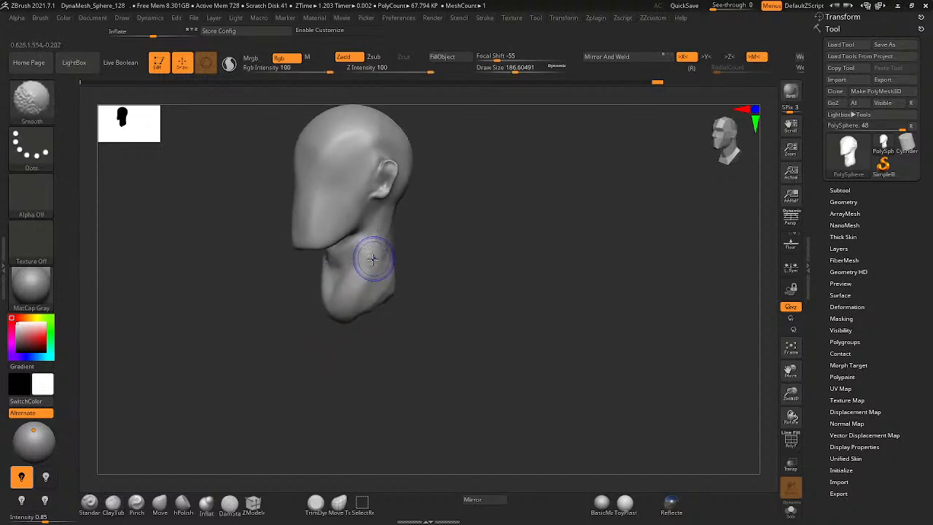
left_click_drag(370, 277, 375, 233)
key("shift")
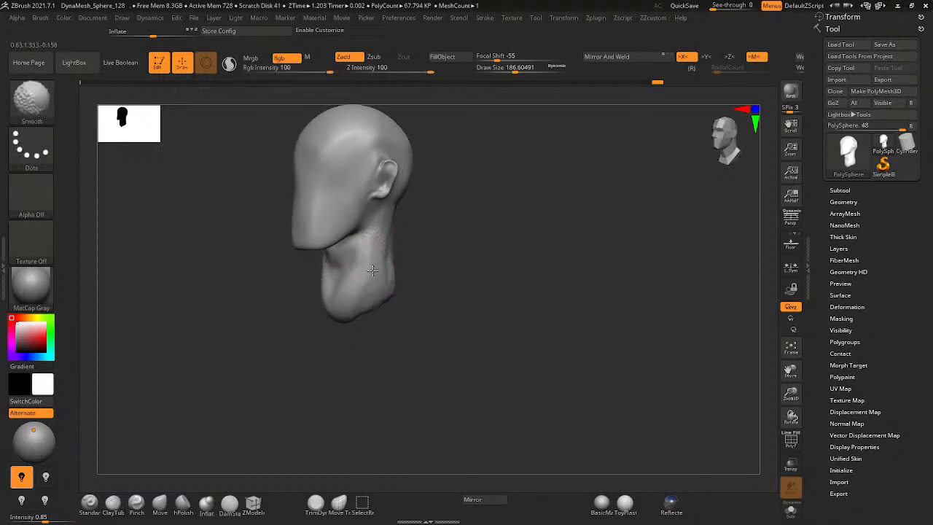
mouse_move(393, 302)
left_mouse_down("shift")
mouse_move(398, 270)
mouse_move(374, 285)
left_mouse_up("shift")
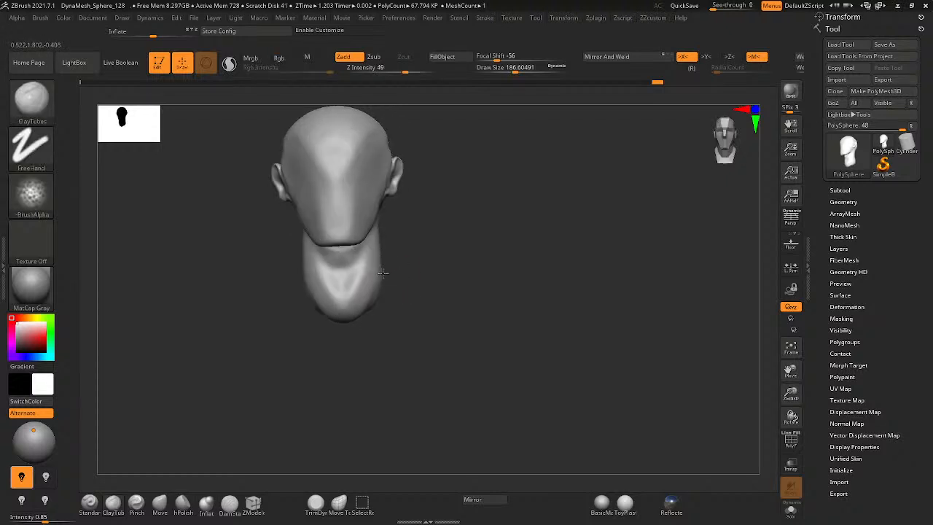
- Add clay over the lower front of the neck and smooth the throat area in front view
key("ctrl")
right_click_drag(373, 283, 396, 294, "ctrl")
key("shift")
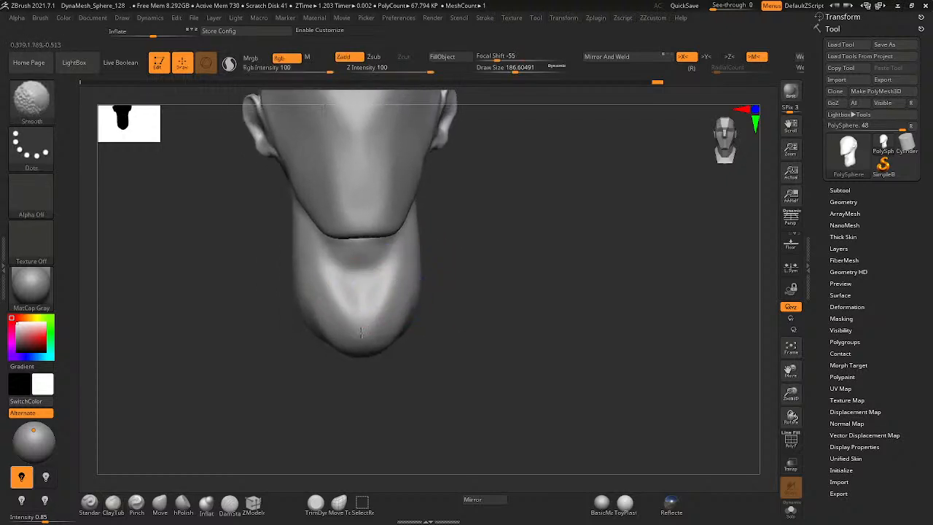
right_click_drag(364, 332, 318, 304)
mouse_move(318, 304)
left_mouse_down()
mouse_move(389, 298)
mouse_move(329, 308)
left_mouse_up()
key("shift")
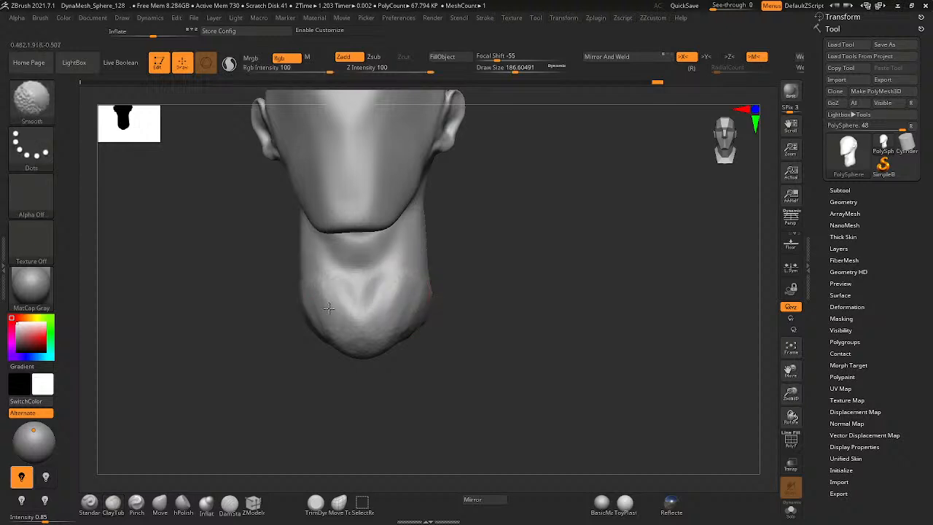
- Build up the side neck muscle from the jaw corner downward with ClayTubes at a draw size of about 163, and smooth it
mouse_move(325, 302)
right_mouse_down()
mouse_move(360, 270)
mouse_move(364, 282)
right_mouse_up()
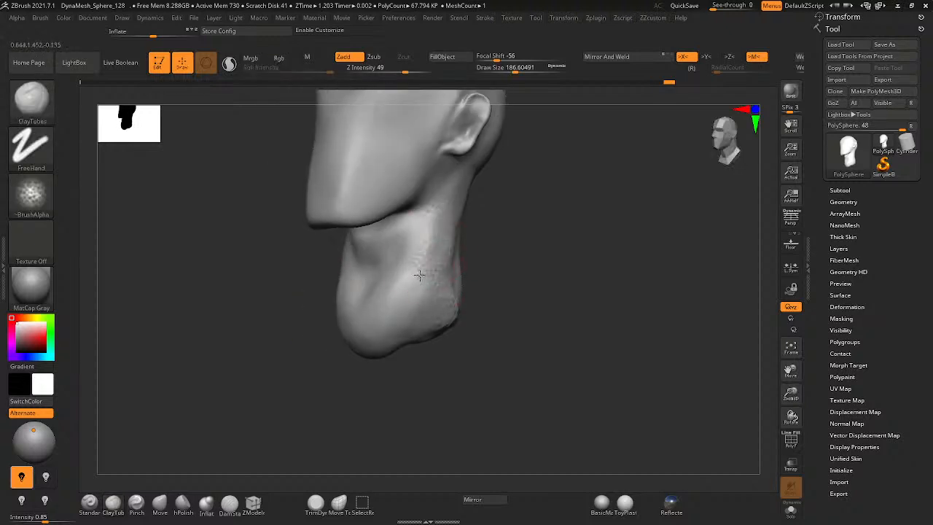
key("space")
left_click_drag(423, 265, 418, 266)
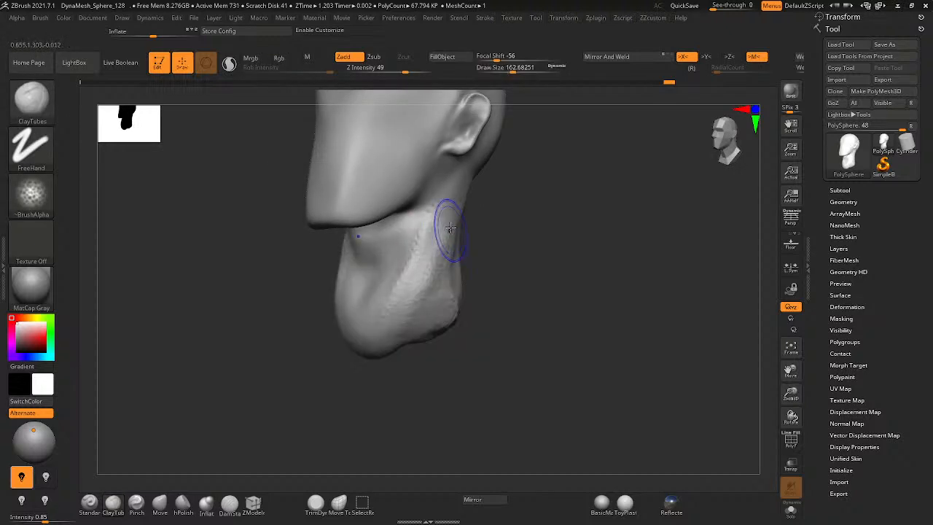
mouse_move(450, 228)
left_mouse_down("shift")
mouse_move(408, 234)
mouse_move(368, 328)
left_mouse_up("shift")
right_click_drag(384, 304, 430, 247)
left_click_drag(467, 231, 454, 285, "shift")
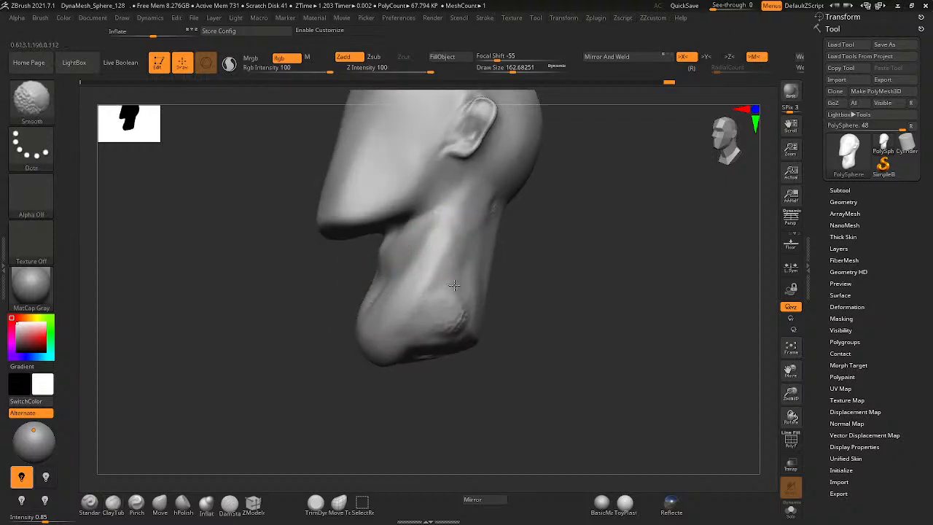
right_click_drag(459, 301, 494, 229)
mouse_move(514, 212)
left_mouse_down()
mouse_move(500, 312)
mouse_move(479, 283)
mouse_move(495, 255)
left_mouse_up()
mouse_move(437, 248)
right_mouse_down("shift")
mouse_move(513, 316)
mouse_move(423, 294)
right_mouse_up("shift")
- Pull the lower sides of the neck outward in front view with the Move brush at a draw size of about 252
key("3")
key("5")
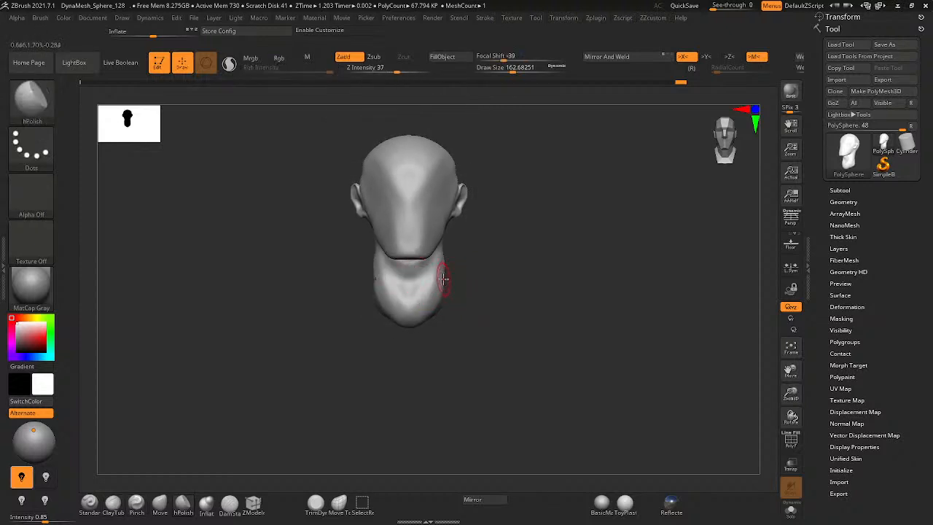
key("4")
key("space")
left_click_drag(471, 323, 481, 322)
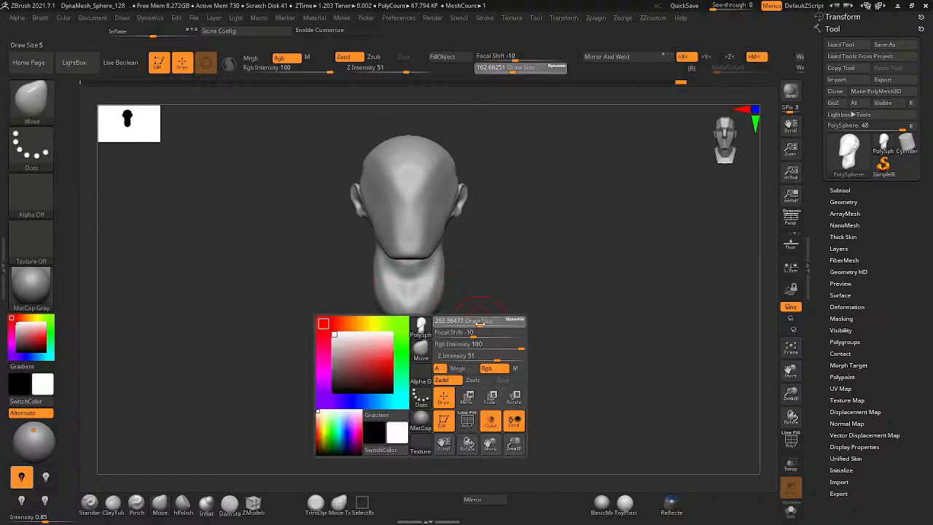
left_click_drag(436, 290, 451, 306)
- Flare the neck base outward into the start of the shoulders with the Move brush at a draw size of about 445
mouse_move(446, 306)
right_mouse_down()
mouse_move(419, 312)
mouse_move(423, 287)
right_mouse_up()
key("space")
left_click_drag(442, 298, 454, 299)
mouse_move(458, 299)
right_mouse_down()
mouse_move(492, 298)
mouse_move(498, 288)
right_mouse_up()
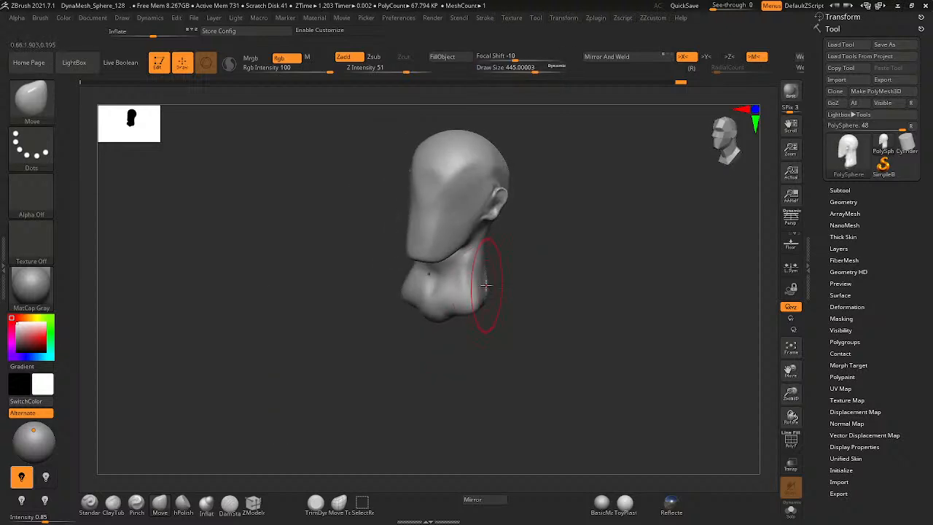
left_click_drag(485, 286, 514, 295)
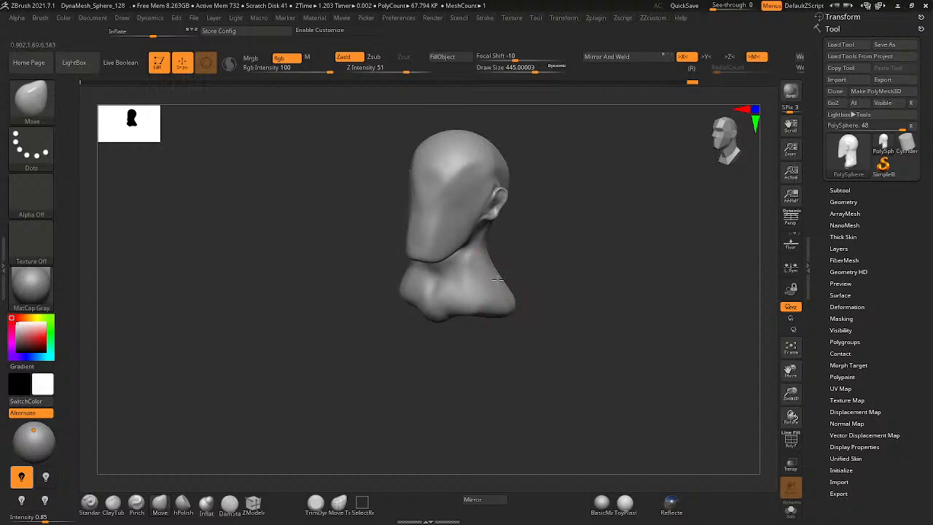
right_click_drag(487, 270, 518, 265)
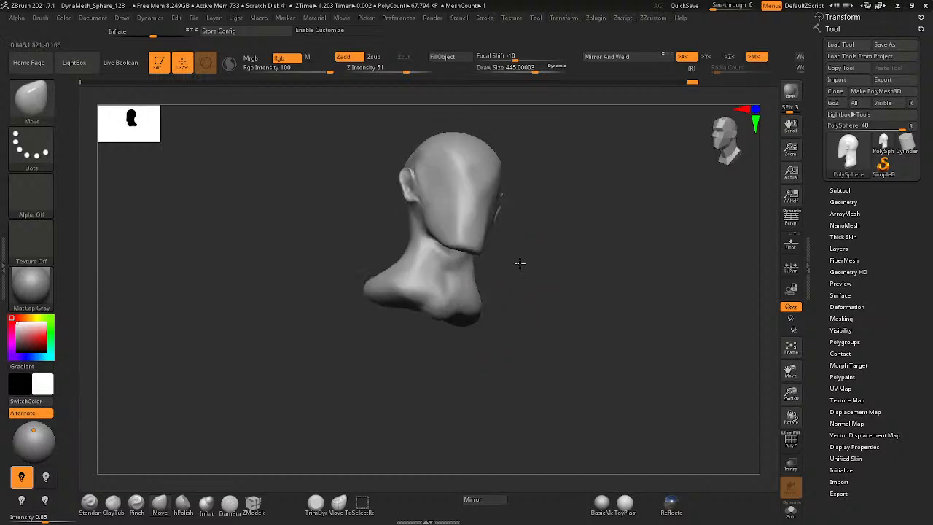
right_click_drag(441, 264, 411, 321)
right_click_drag(469, 293, 504, 283)
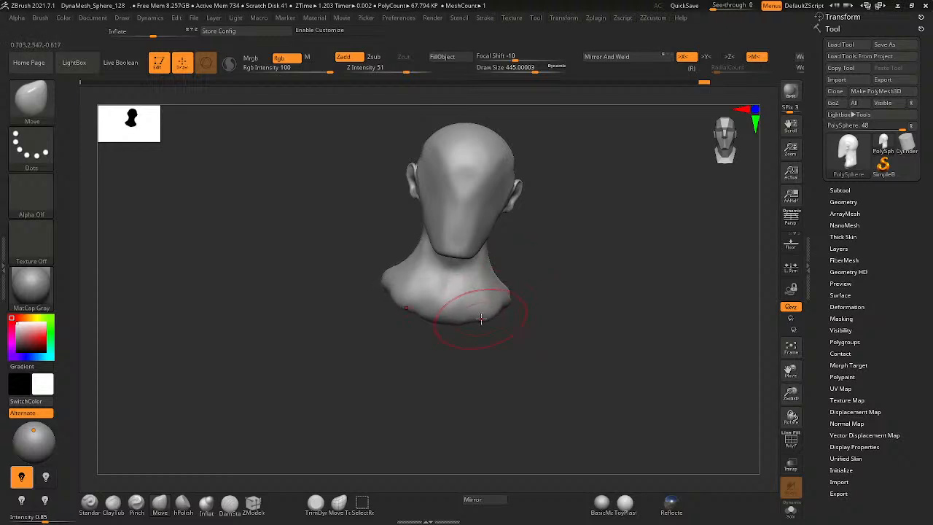
- Even out the rim of the neck base and smooth its underside from below
mouse_move(481, 319)
right_mouse_down()
mouse_move(479, 308)
mouse_move(503, 314)
mouse_move(438, 321)
right_mouse_up()
key("shift")
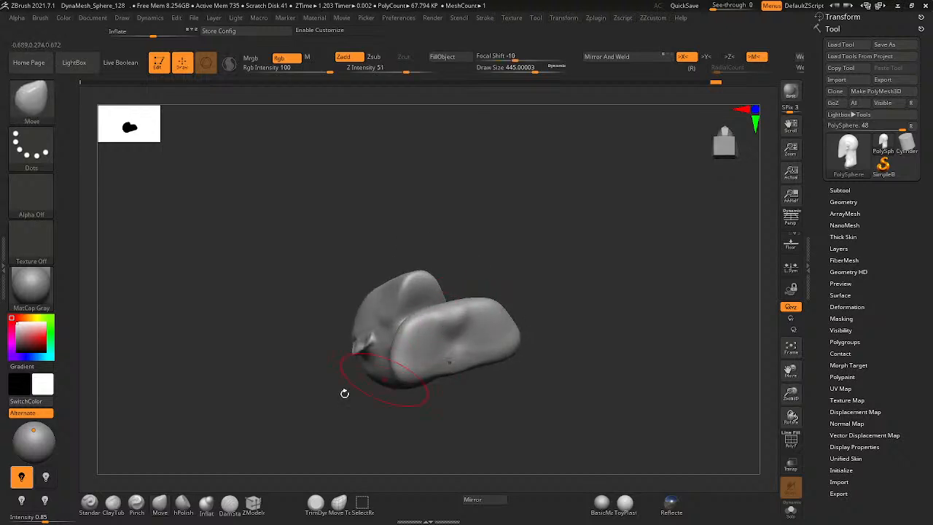
left_click(173, 514)
key("shift")
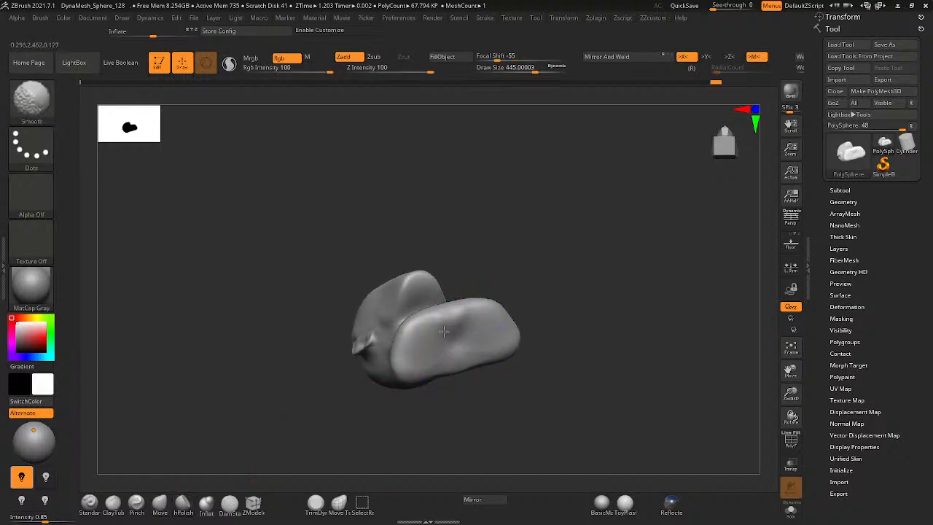
left_click_drag(444, 331, 449, 329, "shift")
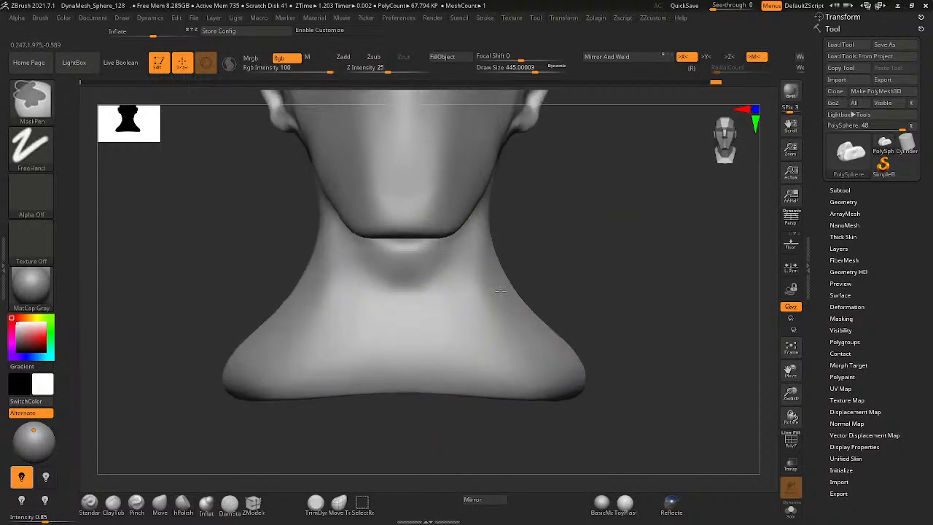
- Switch to the ClayTubes brush and reduce the draw size to about 65 for work on the side of the neck
key("space")
left_click_drag(459, 310, 445, 308)
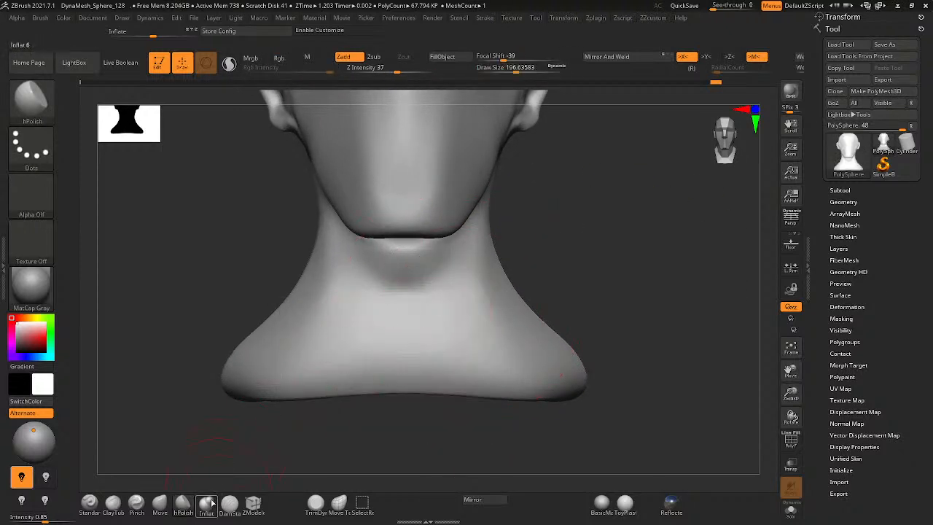
key("3")
key("5")
key("6")
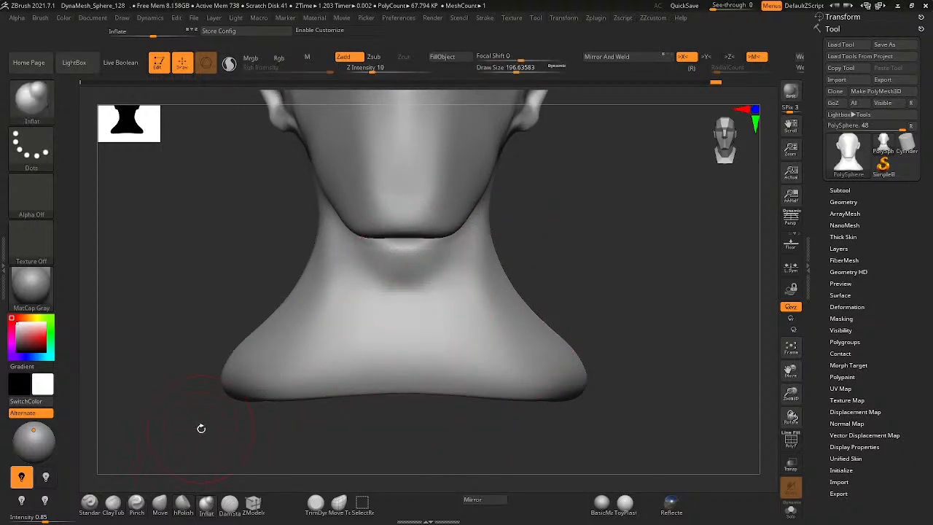
key("3")
key("2")
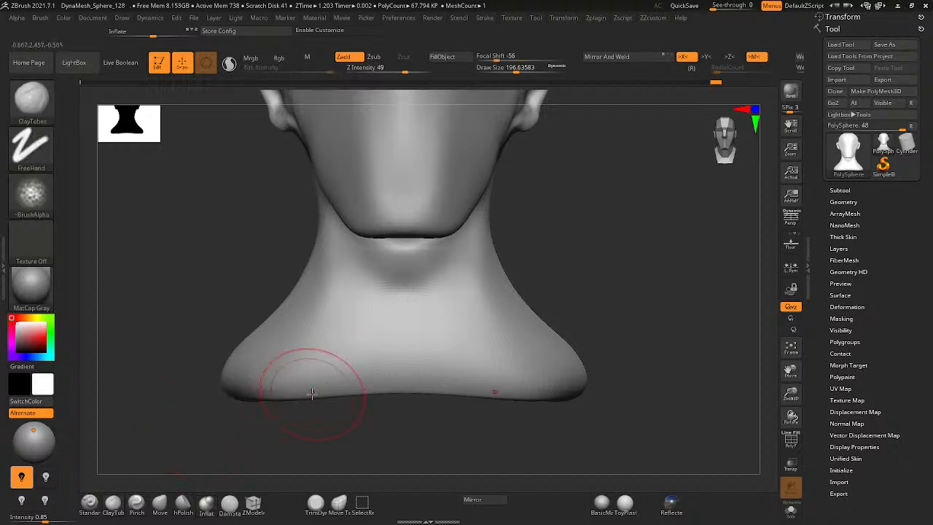
key("space")
left_click_drag(484, 271, 464, 270)
left_click_drag(506, 240, 473, 300)
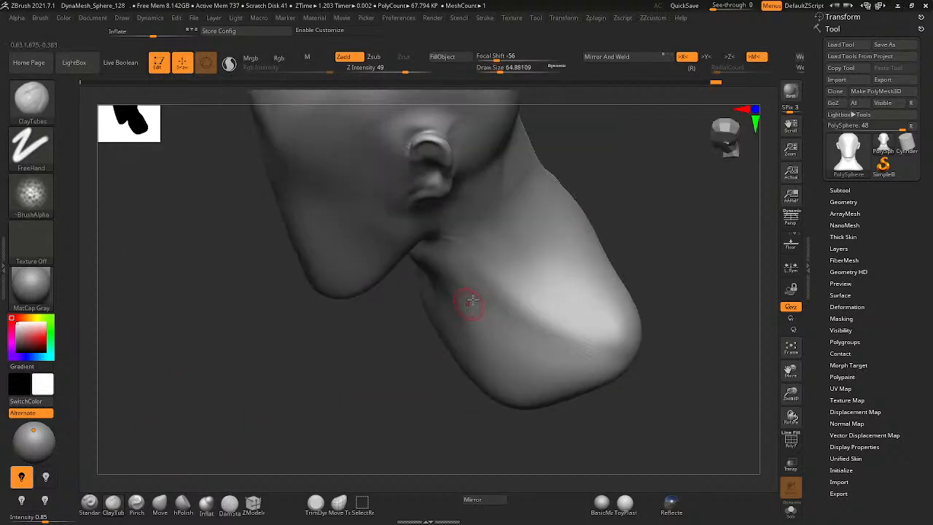
right_click_drag(520, 231, 538, 177)
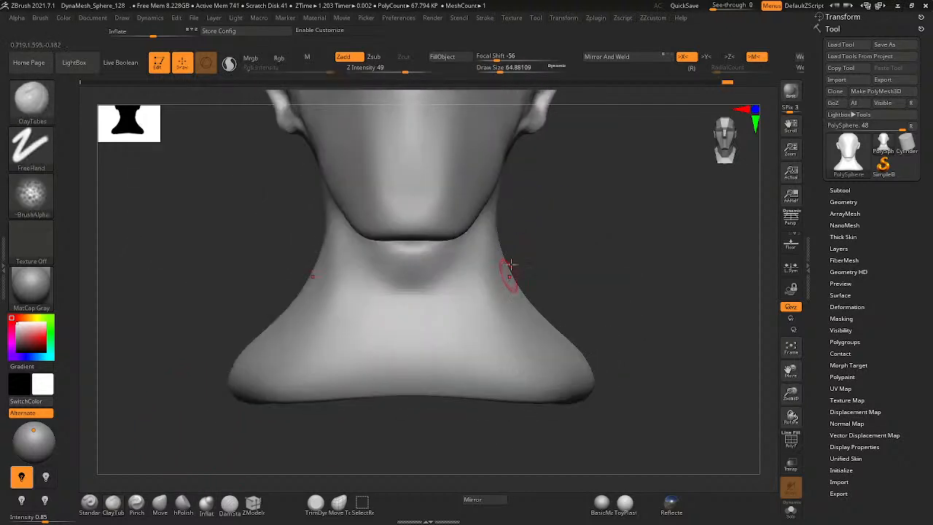
- Build up the neck muscles from the jaw corners to the throat base with ClayTubes at focal shift -38 and draw size about 97
key("space")
left_click(503, 248)
left_click_drag(500, 242, 504, 242)
mouse_move(503, 242)
right_mouse_down()
mouse_move(493, 265)
mouse_move(495, 225)
mouse_move(489, 253)
right_mouse_up()
mouse_move(489, 253)
left_mouse_down()
mouse_move(496, 233)
mouse_move(445, 394)
mouse_move(413, 395)
left_mouse_up()
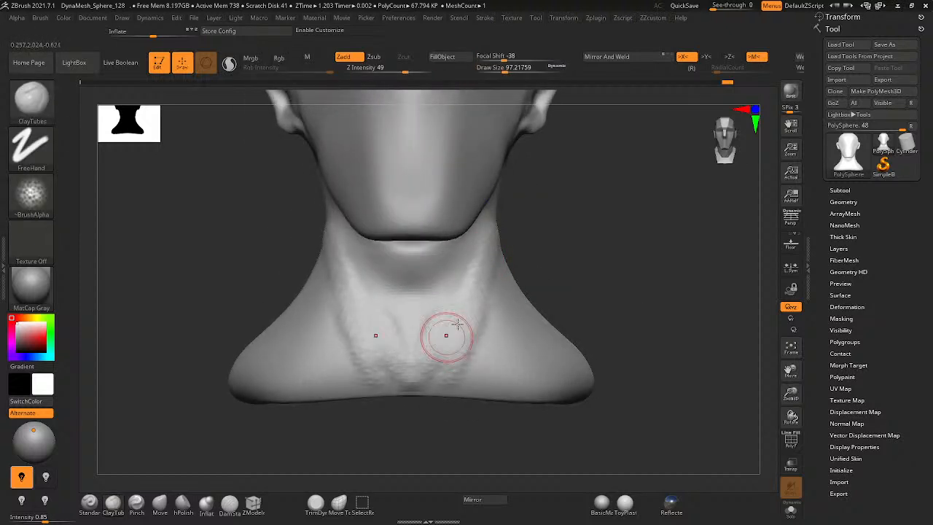
- Thicken the lower ends and outer edges of the neck muscles, and smooth the clay across the throat
mouse_move(445, 335)
left_mouse_down()
mouse_move(461, 347)
mouse_move(491, 292)
mouse_move(486, 329)
left_mouse_up()
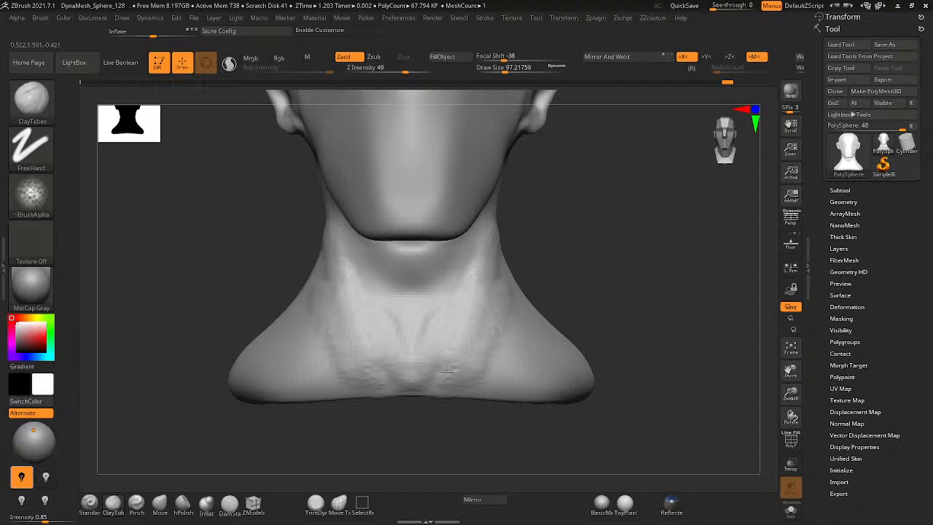
mouse_move(446, 370)
left_mouse_down()
mouse_move(448, 330)
mouse_move(448, 403)
left_mouse_up()
mouse_move(476, 267)
left_mouse_down()
mouse_move(453, 322)
mouse_move(473, 308)
left_mouse_up()
left_click_drag(400, 374, 480, 311, "shift")
- Strengthen the neck muscle in three-quarter view with ClayTubes, and smooth it up toward the ear
mouse_move(497, 275)
right_mouse_down()
mouse_move(518, 241)
mouse_move(438, 255)
right_mouse_up()
left_click_drag(502, 244, 516, 361)
mouse_move(503, 255)
left_mouse_down()
mouse_move(512, 315)
mouse_move(513, 213)
mouse_move(487, 268)
left_mouse_up()
right_click_drag(520, 214, 509, 193)
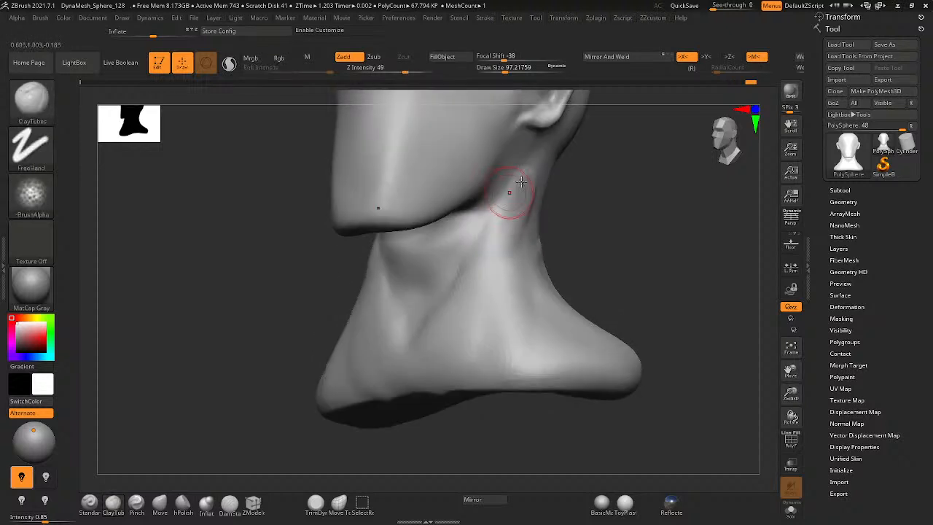
left_click_drag(529, 175, 524, 230, "shift")
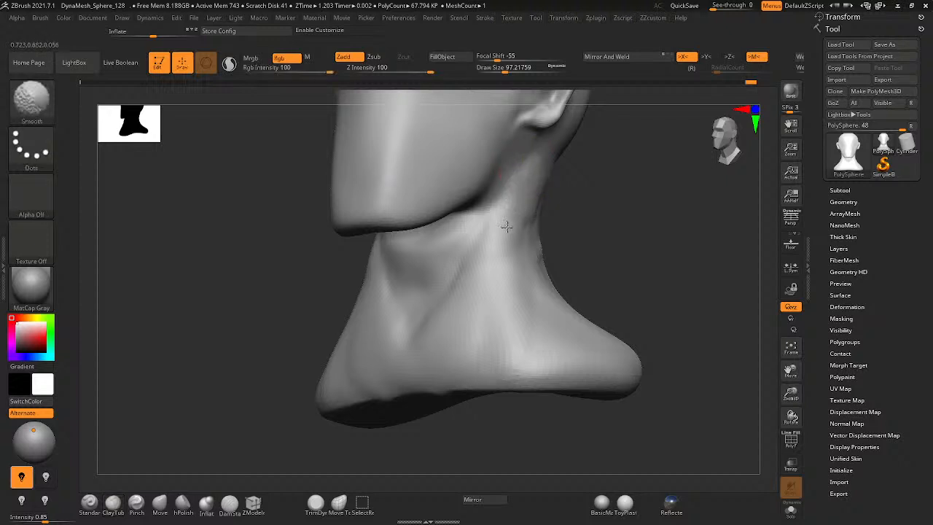
- Add clay along the neck muscle from behind the ear downward in side view, and smooth it into the neck
right_click_drag(506, 227, 567, 183)
right_click_drag(537, 302, 547, 192)
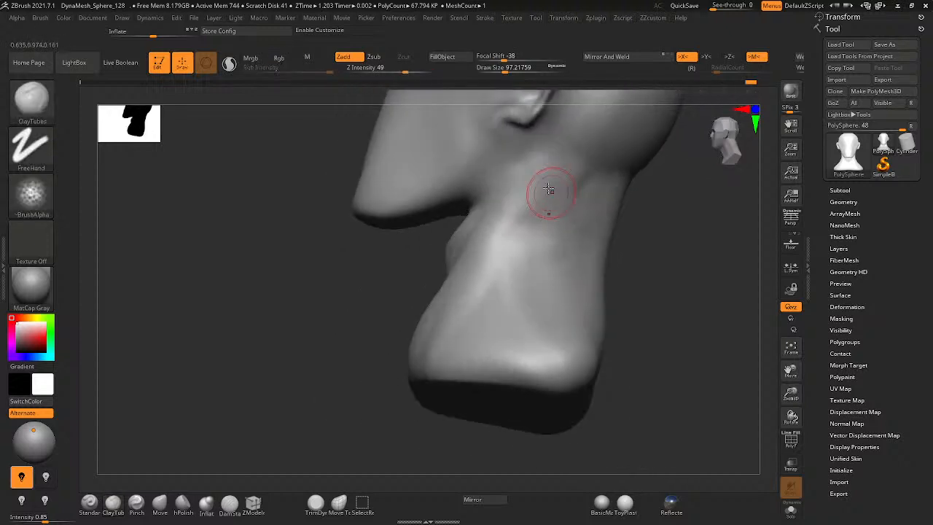
left_click_drag(548, 192, 526, 262)
left_click_drag(506, 328, 548, 210, "shift")
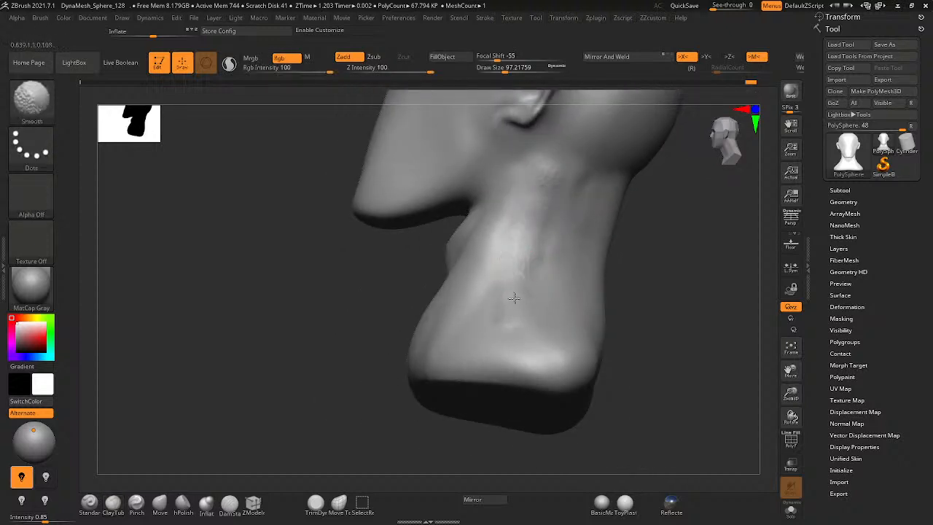
mouse_move(522, 239)
right_mouse_down()
mouse_move(569, 225)
mouse_move(547, 182)
mouse_move(578, 200)
mouse_move(578, 226)
right_mouse_up()
right_click_drag(578, 226, 466, 215)
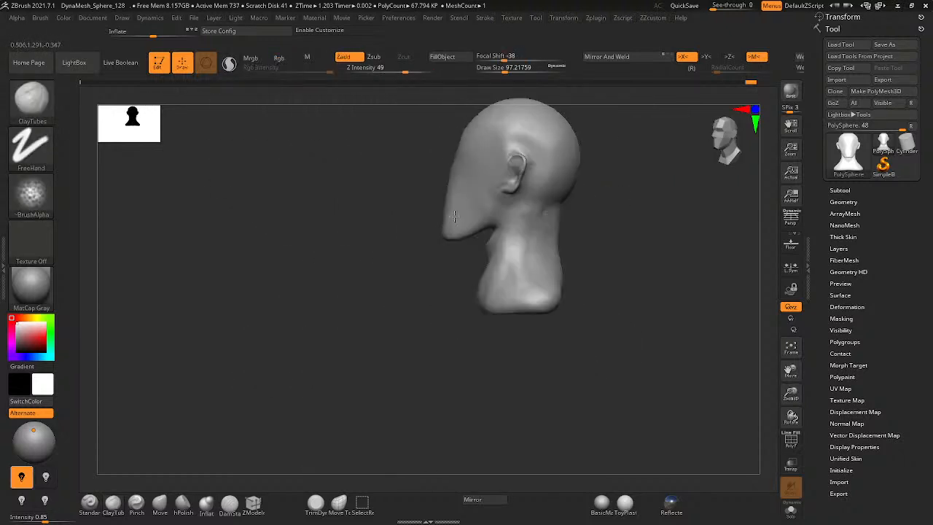
- Try to build up the chin with the ClayTubes brush at a draw size of about 286
right_click_drag(598, 168, 604, 233, "ctrl")
mouse_move(476, 226)
right_mouse_down()
mouse_move(510, 212)
mouse_move(352, 267)
mouse_move(317, 266)
mouse_move(333, 273)
right_mouse_up()
key("space")
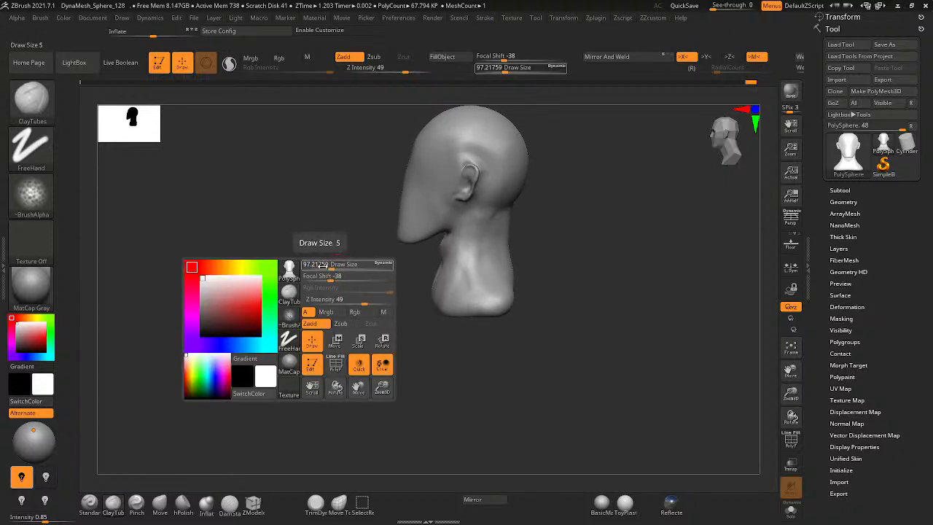
left_click_drag(320, 266, 352, 266)
left_click(223, 505)
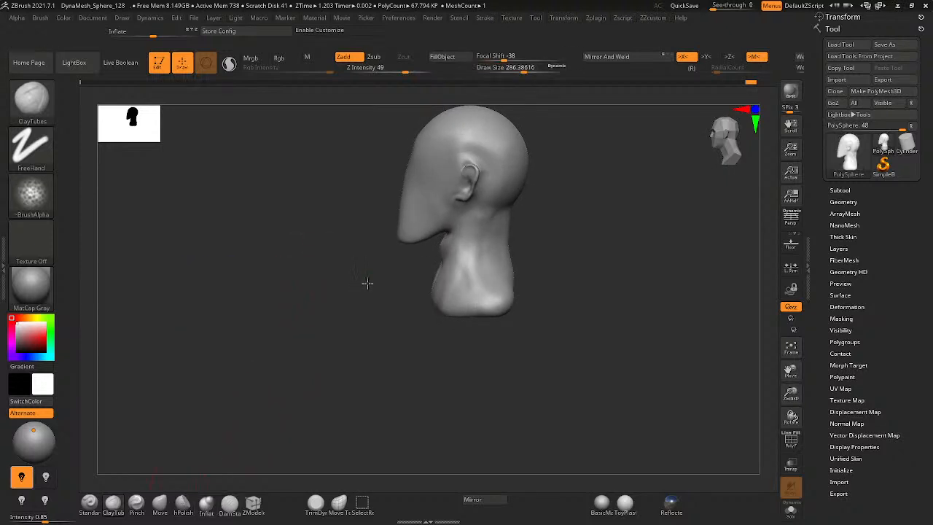
mouse_move(367, 284)
right_mouse_down()
mouse_move(367, 252)
mouse_move(354, 270)
right_mouse_up()
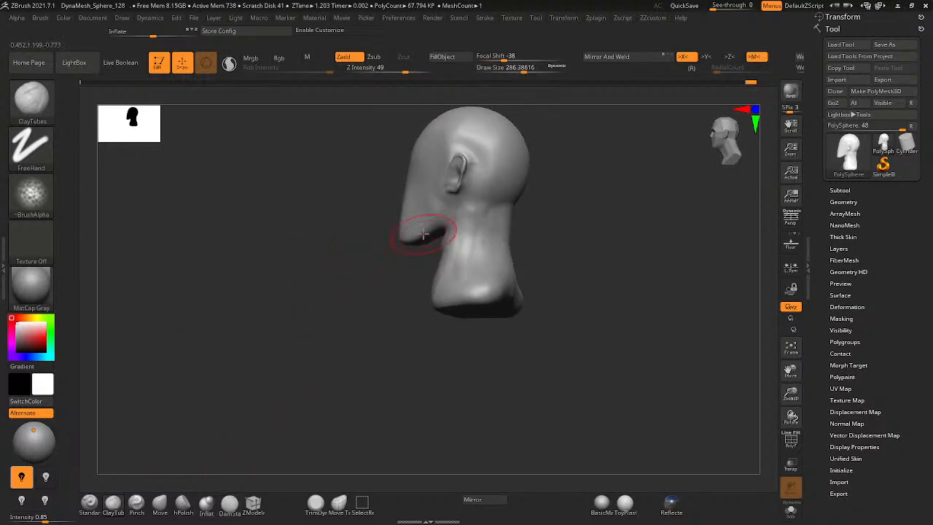
right_click_drag(423, 233, 416, 260)
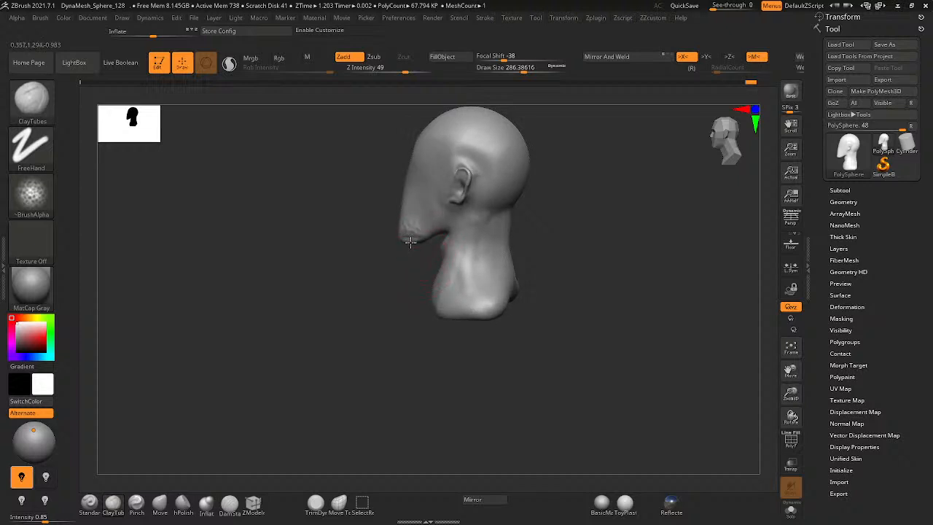
- Push the underside of the chin upward in side view with the Move brush at a draw size of about 422
left_click(160, 505)
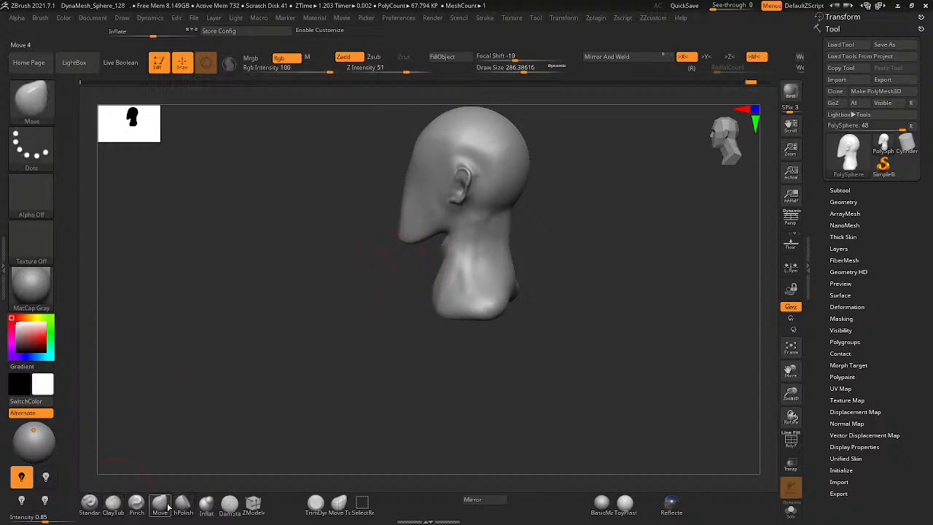
key("space")
left_click_drag(333, 267, 344, 269)
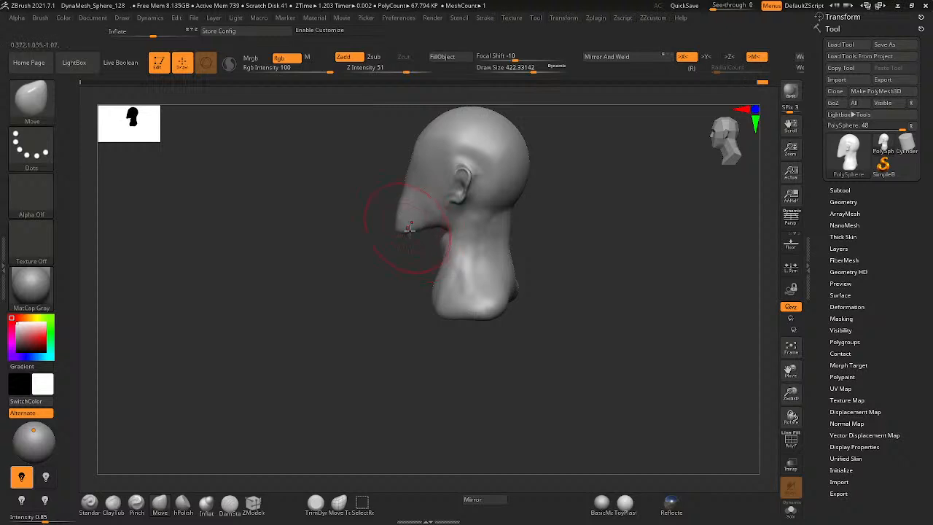
- Fill the crease beside the throat bulge under the jaw with the Inflat brush at a draw size of about 124
right_click_drag(460, 258, 430, 284)
right_click_drag(530, 235, 586, 259, "ctrl")
right_click_drag(587, 259, 525, 235, "ctrl")
mouse_move(525, 235)
right_mouse_down("alt")
mouse_move(481, 307)
mouse_move(481, 340)
right_mouse_up("alt")
key("ctrl")
right_click_drag(457, 270, 462, 175, "ctrl")
right_click_drag(496, 296, 478, 303, "ctrl")
right_click_drag(477, 303, 295, 350)
mouse_move(295, 349)
right_mouse_down("ctrl")
mouse_move(532, 305)
mouse_move(436, 310)
right_mouse_up("ctrl")
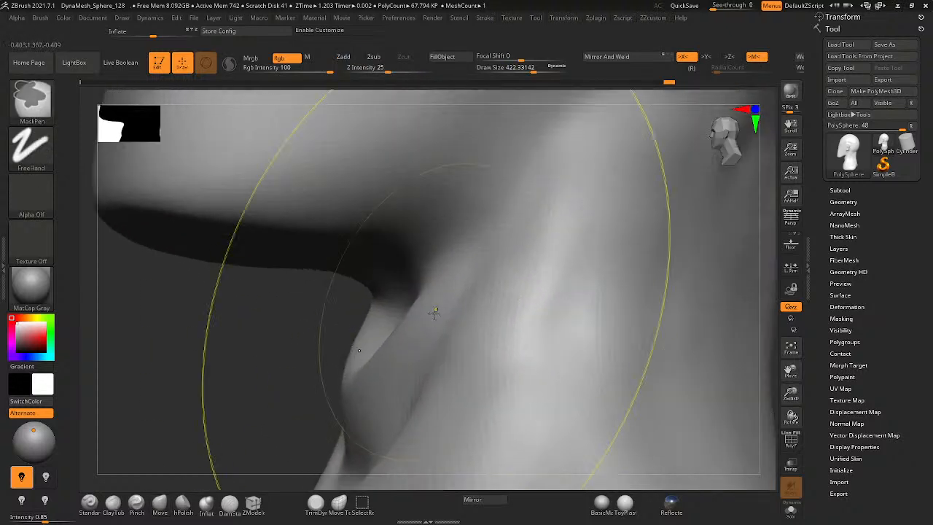
key("space")
left_click_drag(406, 337, 362, 337)
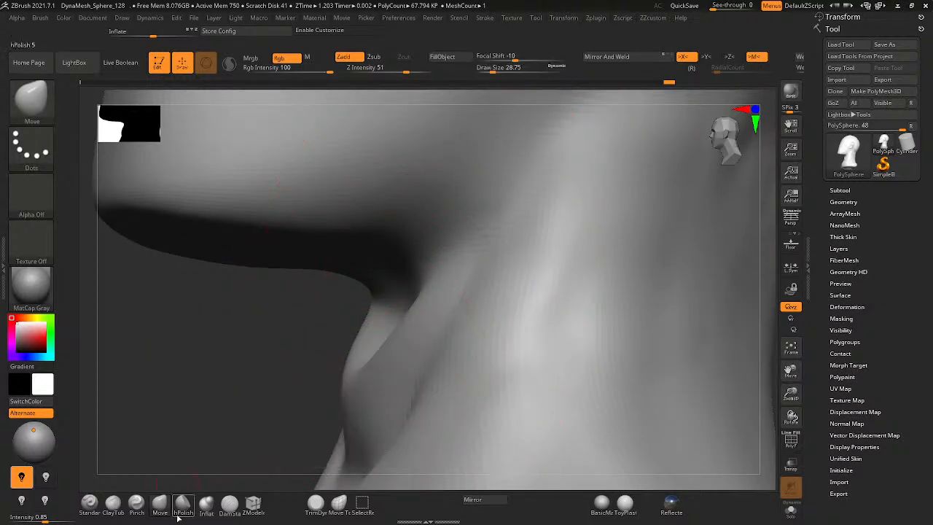
left_click(206, 504)
right_click_drag(315, 413, 419, 388)
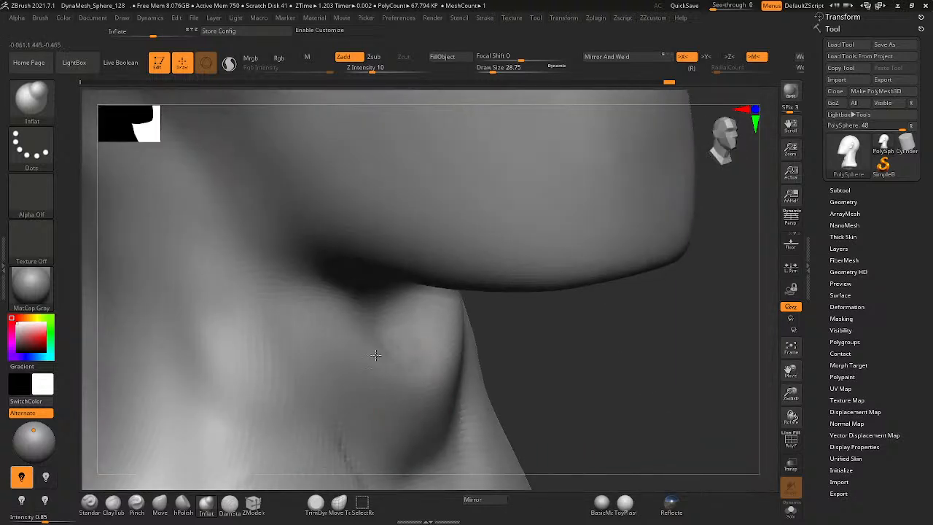
key("space")
left_click_drag(348, 355, 392, 355)
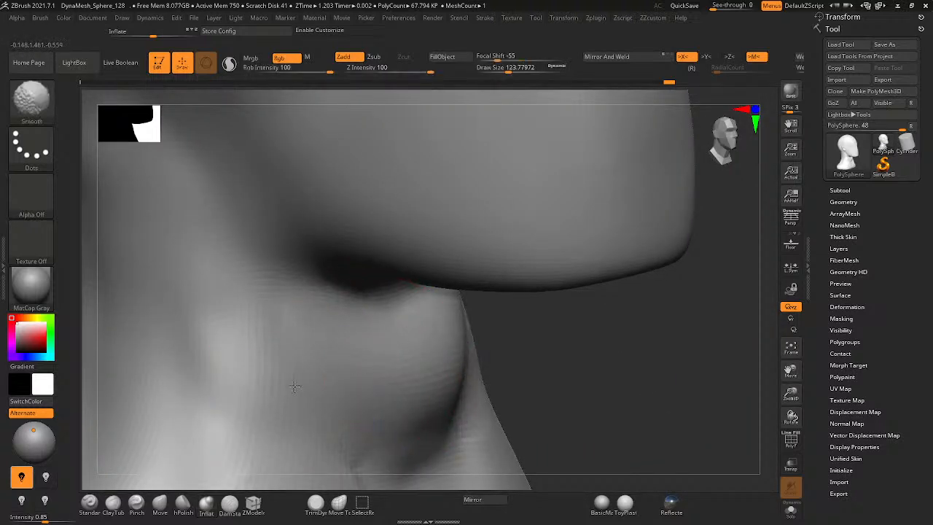
- Smooth the throat bulge and the transition beneath the jaw around to the front of the neck
right_click_drag(295, 386, 365, 323)
left_click_drag(364, 323, 413, 358, "shift")
right_click_drag(598, 364, 491, 352)
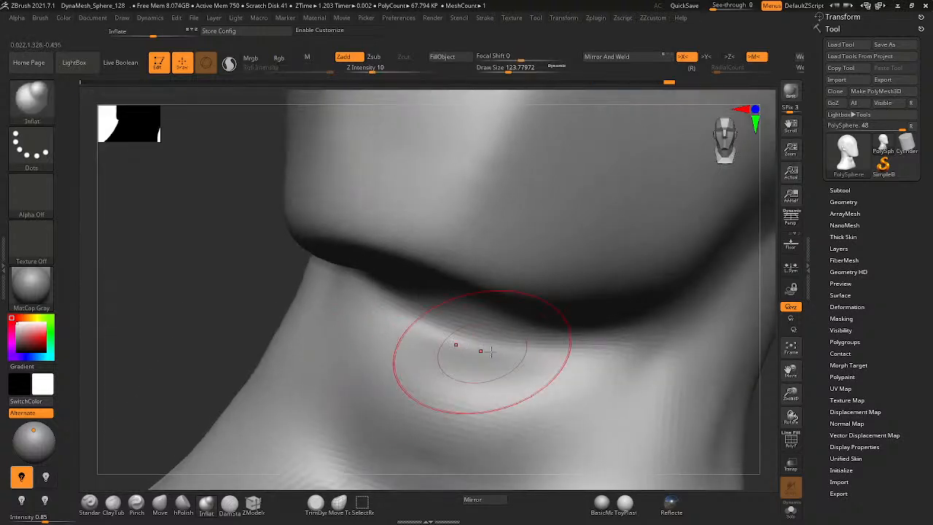
mouse_move(529, 316)
right_mouse_down()
mouse_move(552, 316)
mouse_move(541, 327)
right_mouse_up()
left_click_drag(541, 328, 499, 334, "shift")
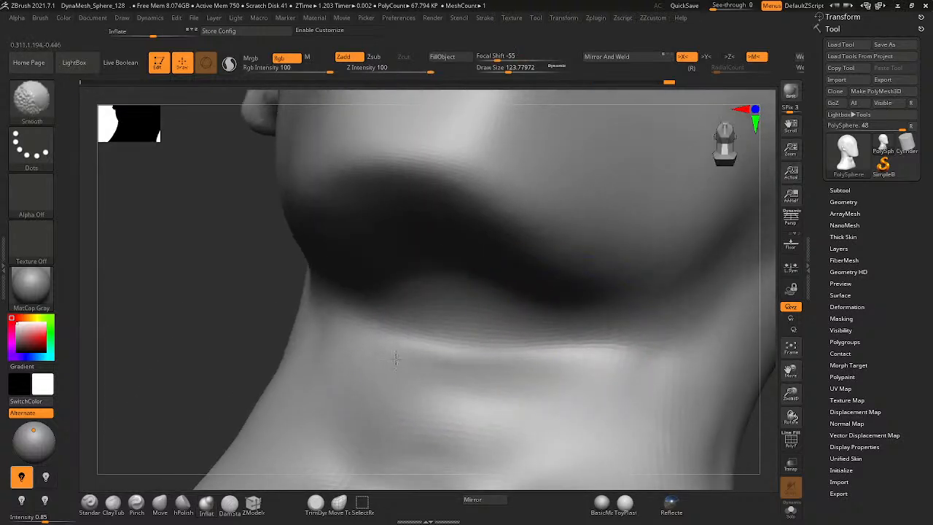
mouse_move(396, 358)
left_mouse_down("shift")
mouse_move(473, 386)
mouse_move(442, 445)
left_mouse_up("shift")
right_click_drag(444, 441, 422, 369, "alt")
left_click_drag(460, 375, 306, 406, "ctrl")
key("ctrl+z")
left_click_drag(448, 411, 352, 438)
key("ctrl+z")
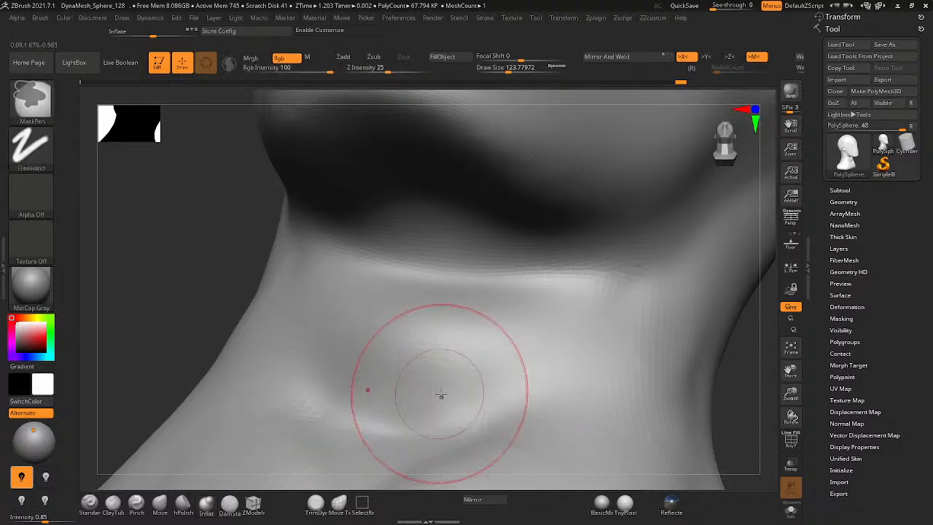
- Smooth the lower edge of the throat bulge at the front of the neck
left_click_drag(500, 394, 386, 437, "shift")
right_click_drag(443, 410, 352, 501, "ctrl")
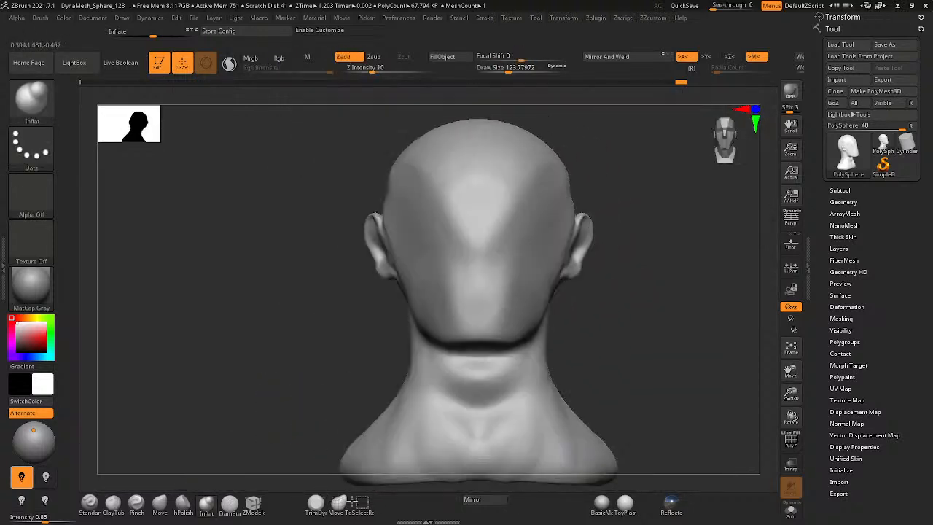
right_click_drag(417, 387, 279, 329, "alt")
- Adjust the sides of the skull above the ears in front view with the Move brush at a draw size of about 228
right_click_drag(393, 302, 574, 359, "ctrl")
right_click_drag(575, 358, 609, 315, "ctrl")
right_click_drag(608, 315, 479, 307, "alt")
right_click_drag(476, 271, 546, 217, "ctrl")
key("space")
left_click_drag(546, 218, 554, 218)
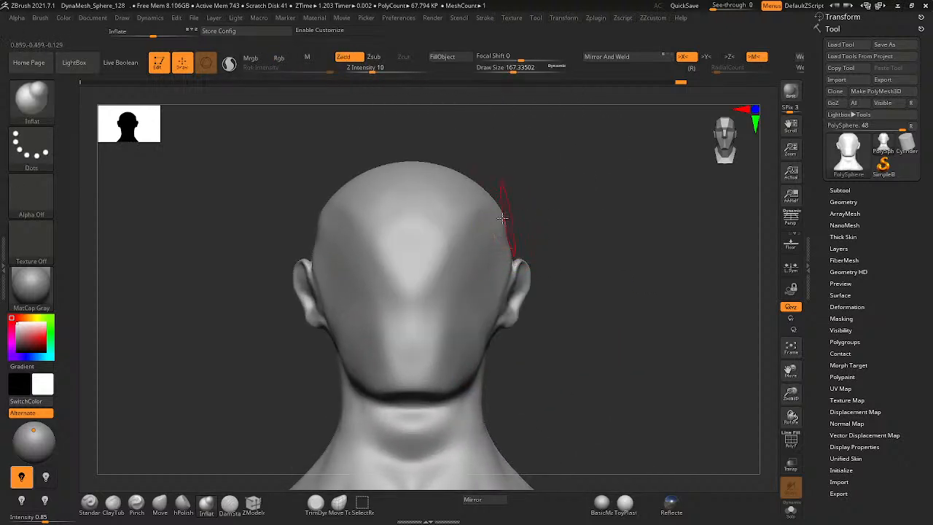
key("b")
key("m")
key("v")
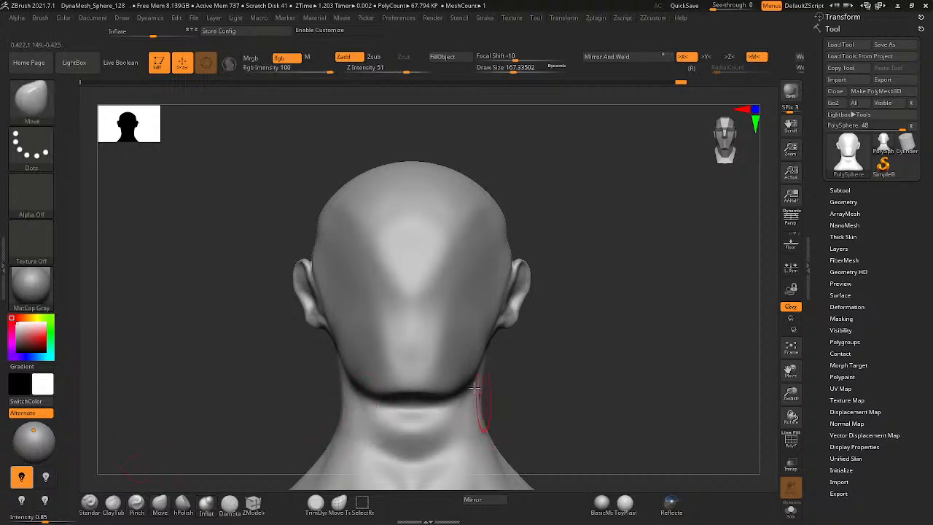
key("space")
mouse_move(508, 249)
left_mouse_down()
mouse_move(508, 231)
mouse_move(511, 248)
left_mouse_up()
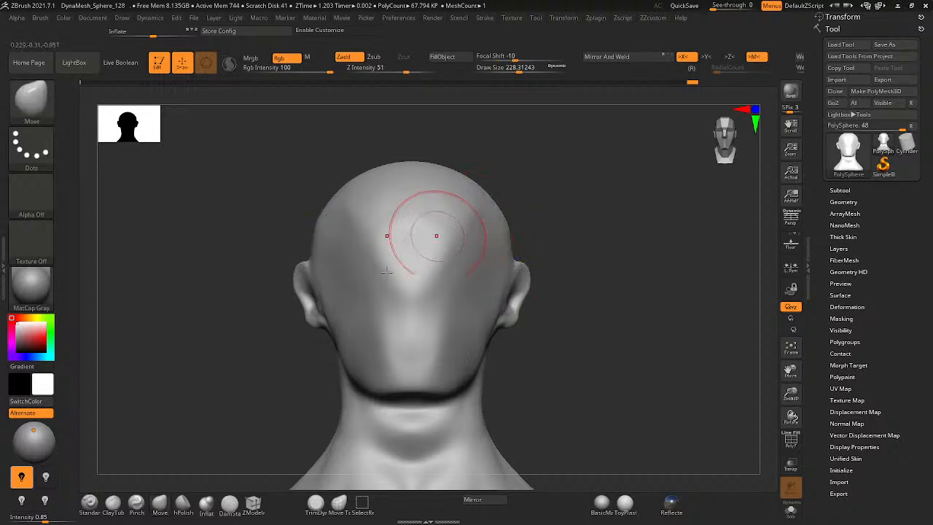
- Raise and broaden the crown in front view with the Move brush at a draw size of about 324, and smooth it
key("space")
left_click_drag(477, 167, 507, 165)
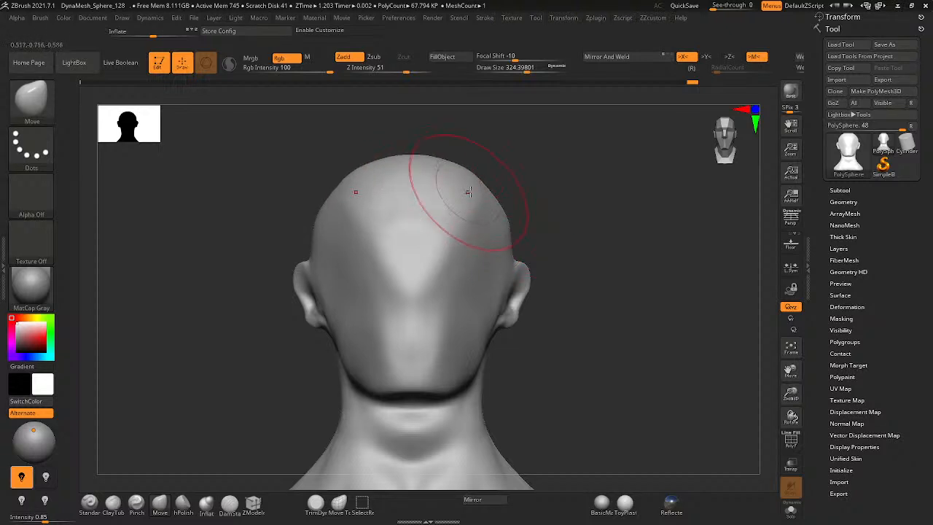
key("shift")
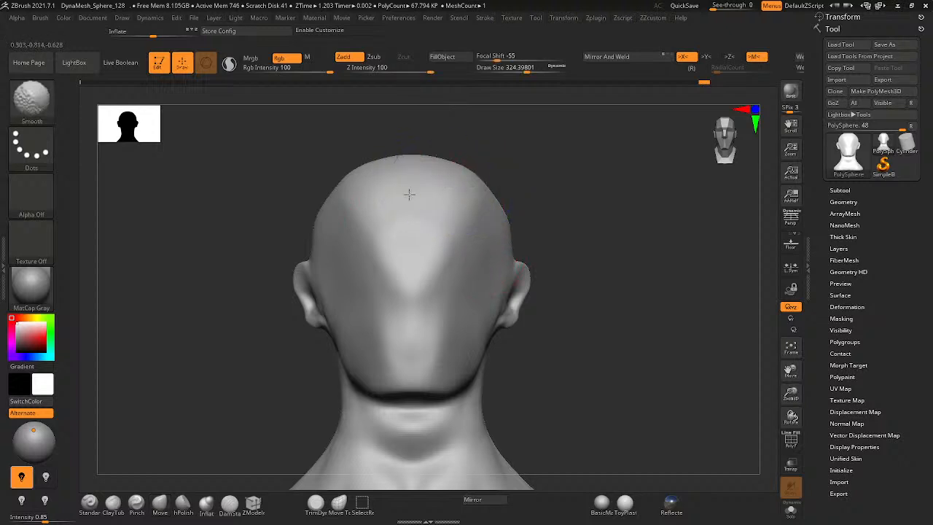
- Round off the peak at the top of the skull in side view with the Move brush at a draw size of about 648
mouse_move(423, 200)
right_mouse_down("ctrl")
mouse_move(418, 215)
mouse_move(379, 235)
right_mouse_up("ctrl")
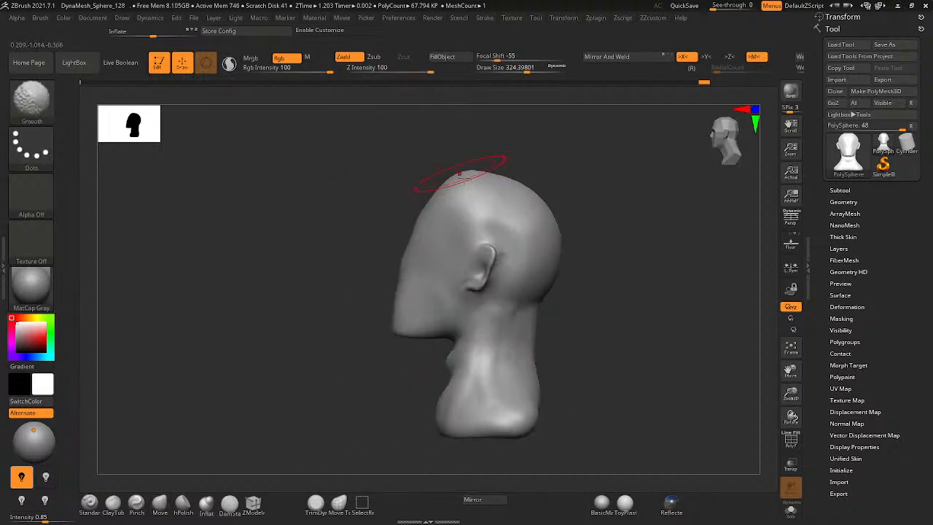
key("space")
left_click_drag(419, 175, 433, 174)
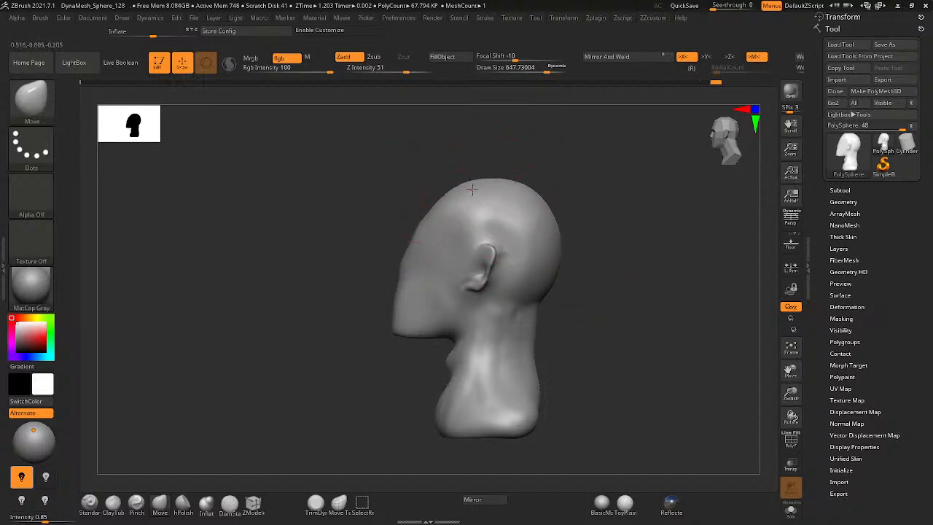
left_click_drag(509, 210, 521, 205)
- Examine the proportions of the reshaped head and neck from the front, above and the side
mouse_move(531, 269)
right_mouse_down()
mouse_move(602, 285)
mouse_move(496, 256)
right_mouse_up()
right_click_drag(614, 306, 712, 319, "ctrl")
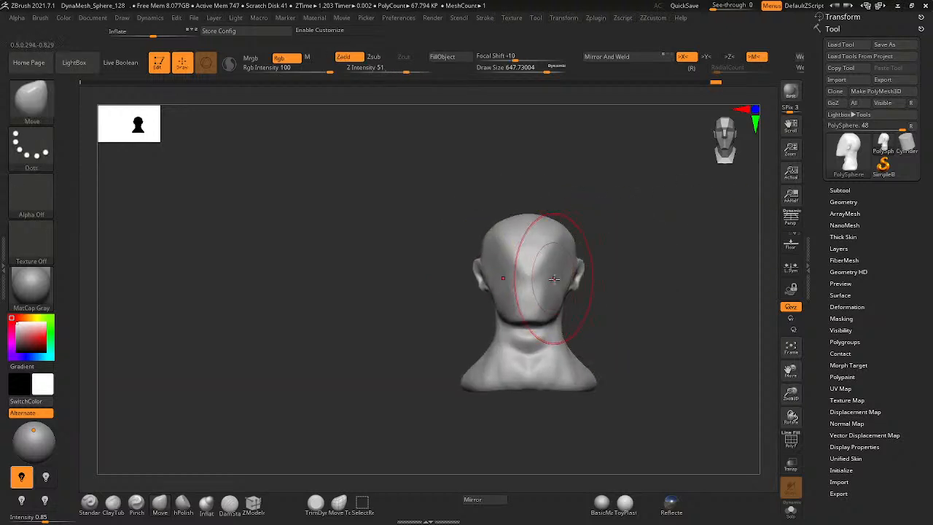
right_click_drag(557, 280, 564, 339, "shift")
right_click_drag(586, 255, 557, 204, "ctrl")
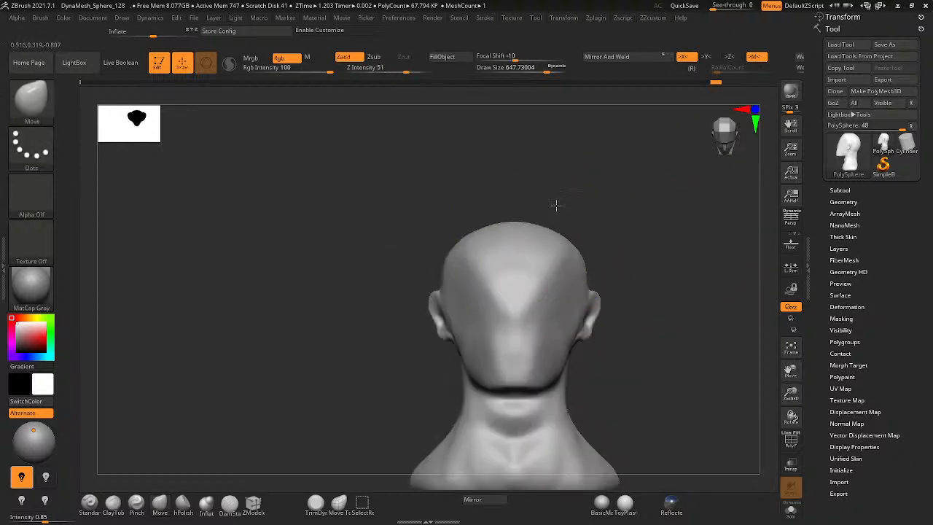
right_click_drag(529, 325, 453, 245, "alt")
right_click_drag(453, 244, 554, 277, "ctrl")
right_click_drag(554, 277, 373, 298)
mouse_move(907, 145)
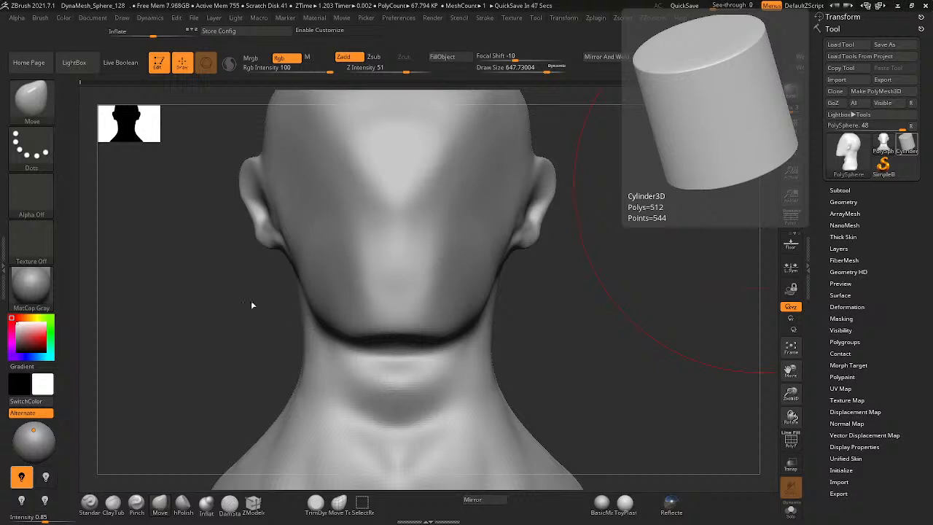
right_click_drag(363, 260, 408, 258, "ctrl")
right_click_drag(494, 258, 394, 241, "alt")
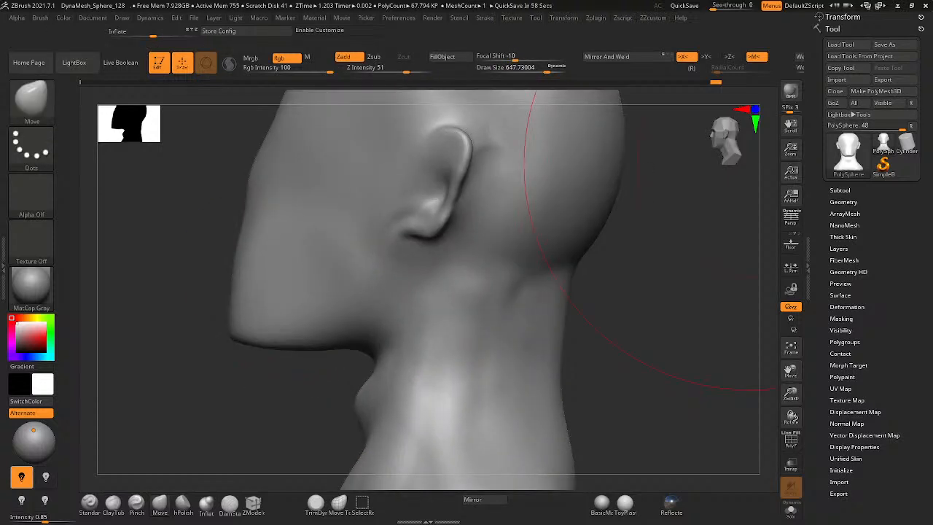
right_click_drag(524, 293, 486, 287)
- Flatten the forehead and the middle of the face with the hPolish brush at a draw size of about 158
key("space")
left_click_drag(493, 276, 454, 274)
key("3")
key("4")
key("5")
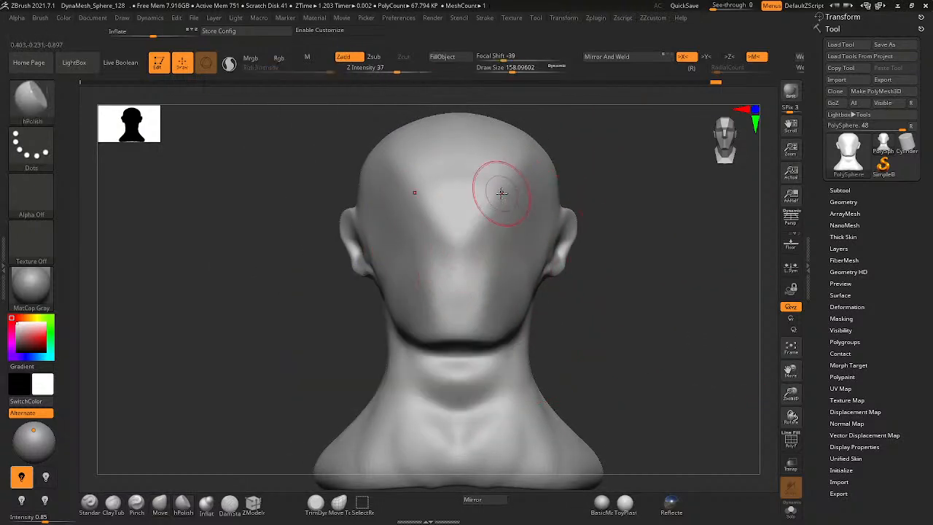
left_click_drag(481, 236, 451, 239)
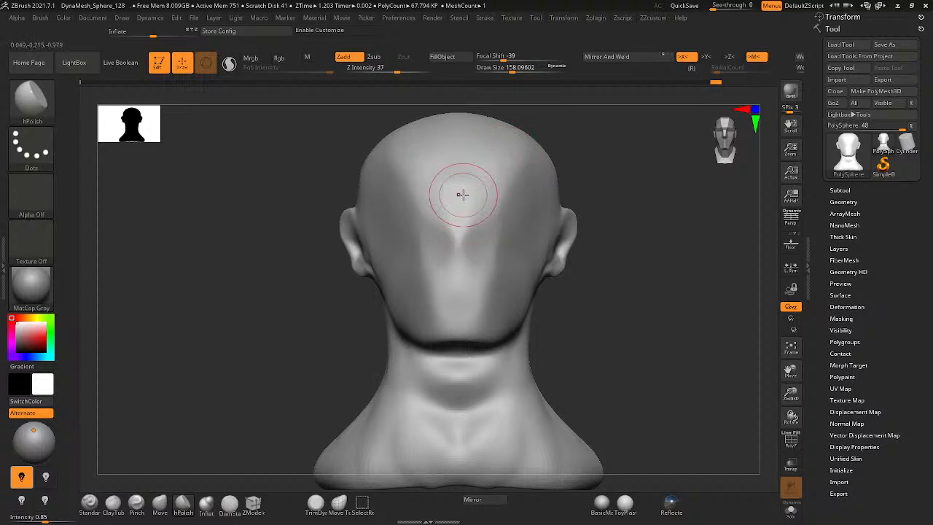
left_click_drag(462, 194, 469, 237)
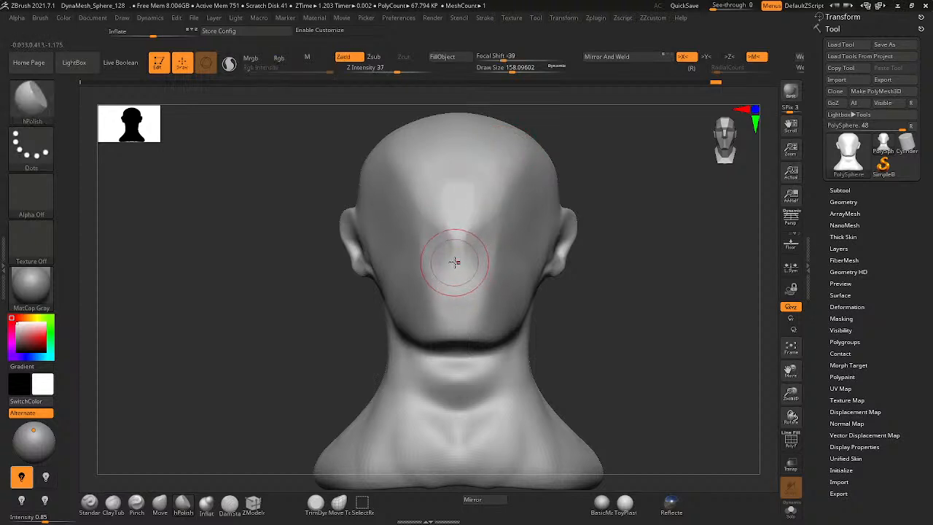
key("w")
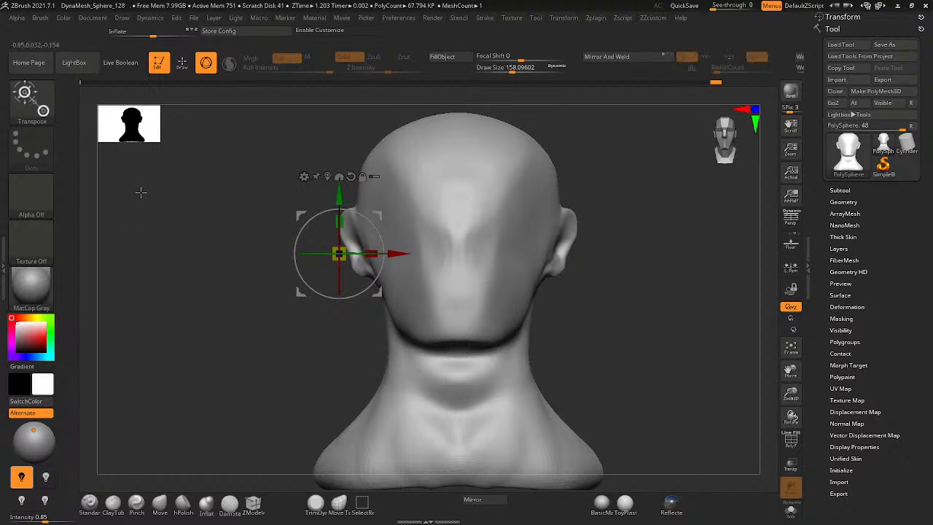
key("q")
key("1")
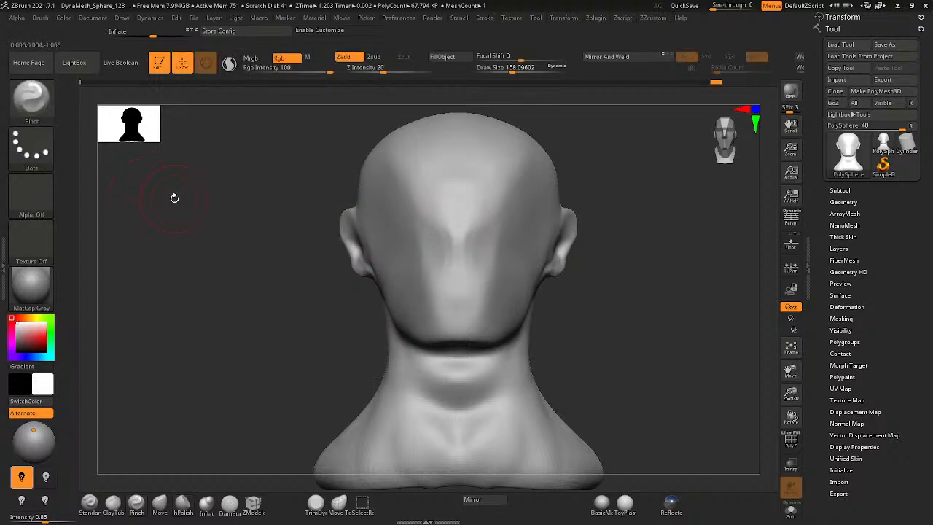
key("2")
key("3")
key("4")
key("5")
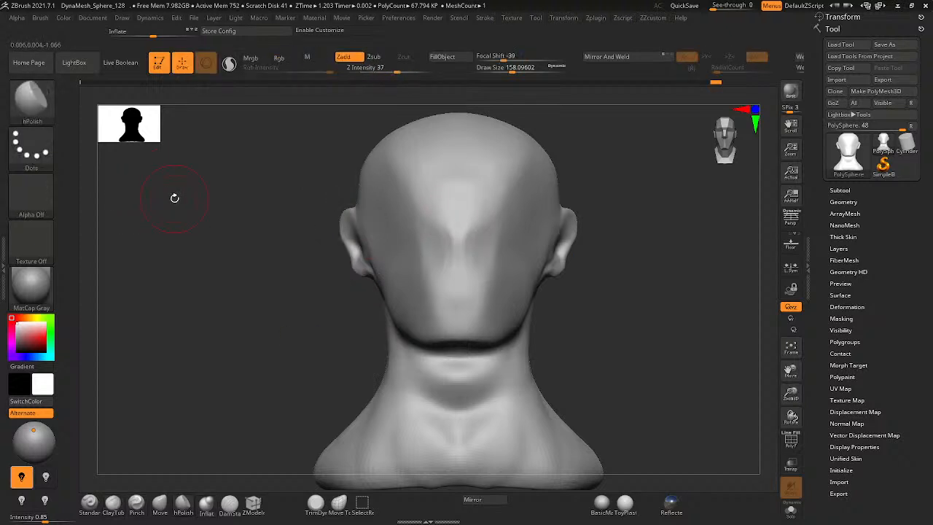
- Try to flatten the whole front of the face into one plane with the hPolish brush at a draw size of about 299
key("space")
left_click_drag(217, 207, 231, 207)
mouse_move(473, 226)
left_mouse_down()
mouse_move(445, 179)
mouse_move(458, 277)
mouse_move(471, 202)
mouse_move(461, 264)
mouse_move(396, 204)
mouse_move(469, 226)
mouse_move(447, 298)
mouse_move(487, 191)
left_mouse_up()
right_click_drag(487, 192, 484, 202)
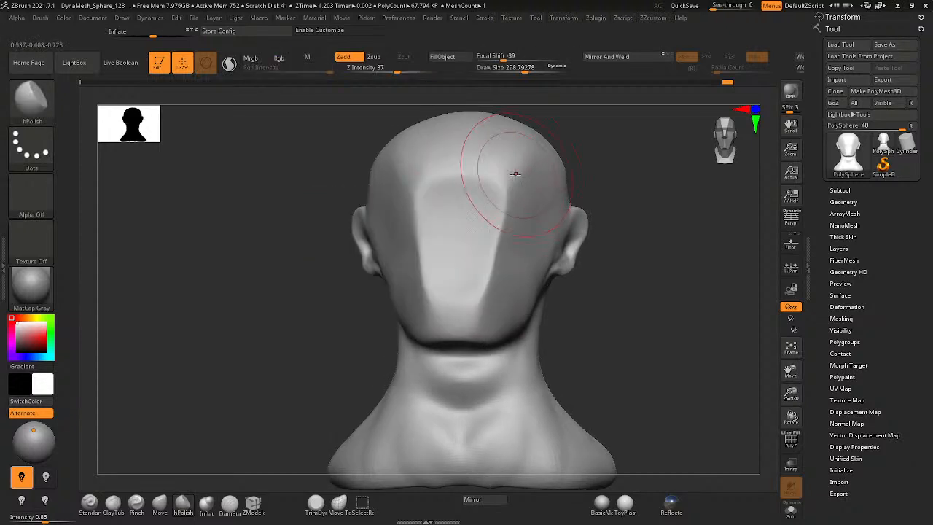
right_click_drag(516, 173, 503, 177)
right_click_drag(474, 208, 459, 256, "shift")
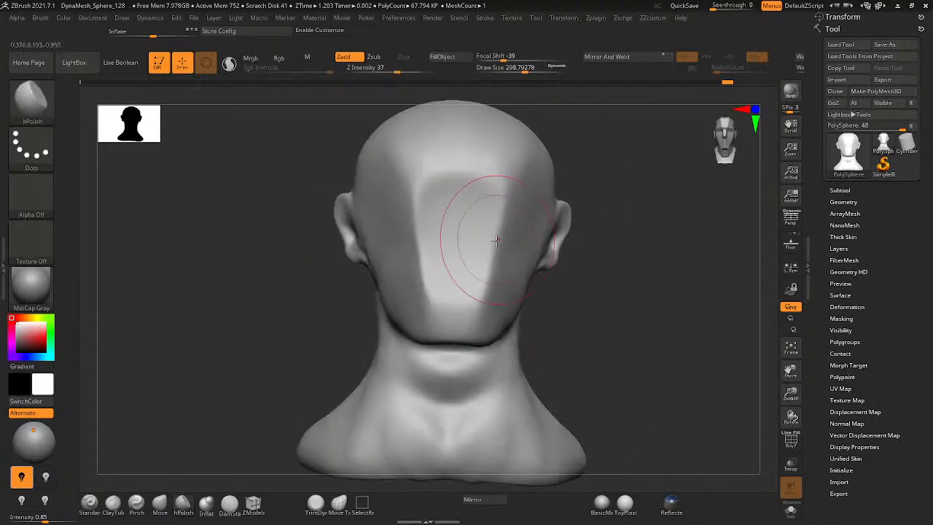
- Undo the large polish strokes on the front of the face
key("ctrl+e")
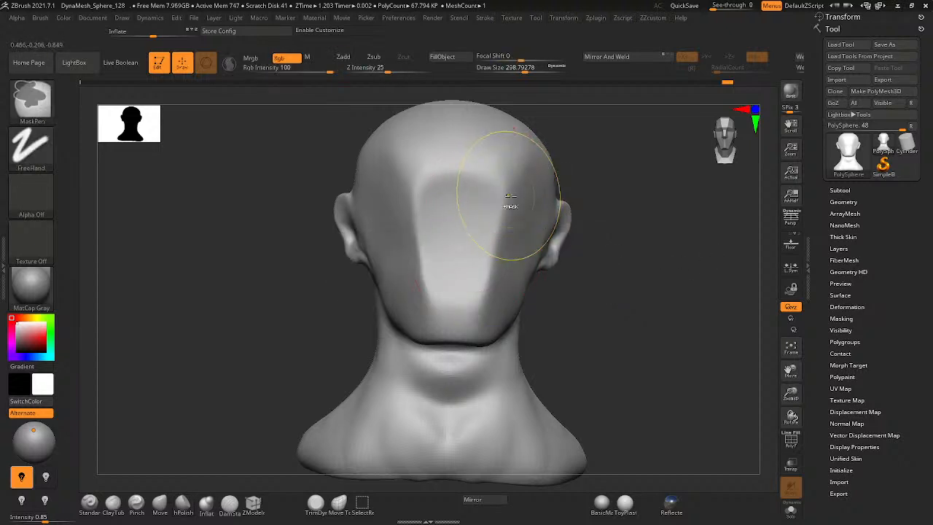
key("ctrl+z")
key("ctrl+z")
mouse_move(459, 210)
left_mouse_down()
mouse_move(444, 314)
mouse_move(459, 339)
left_mouse_up()
key("ctrl+z")
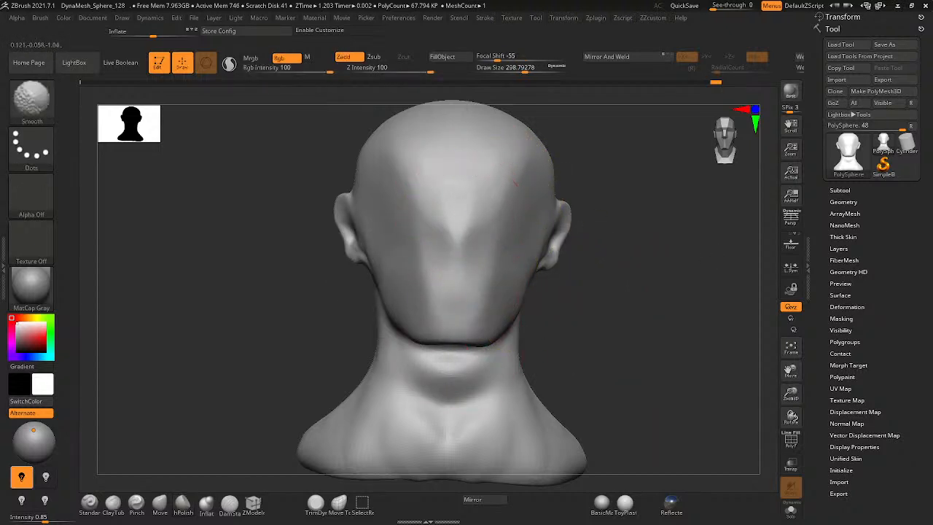
- Press in both eye sockets with the Standard brush at a draw size of about 46, with X symmetry turned on
right_click_drag(490, 235, 440, 249, "alt")
key("space")
left_click_drag(572, 296, 558, 297)
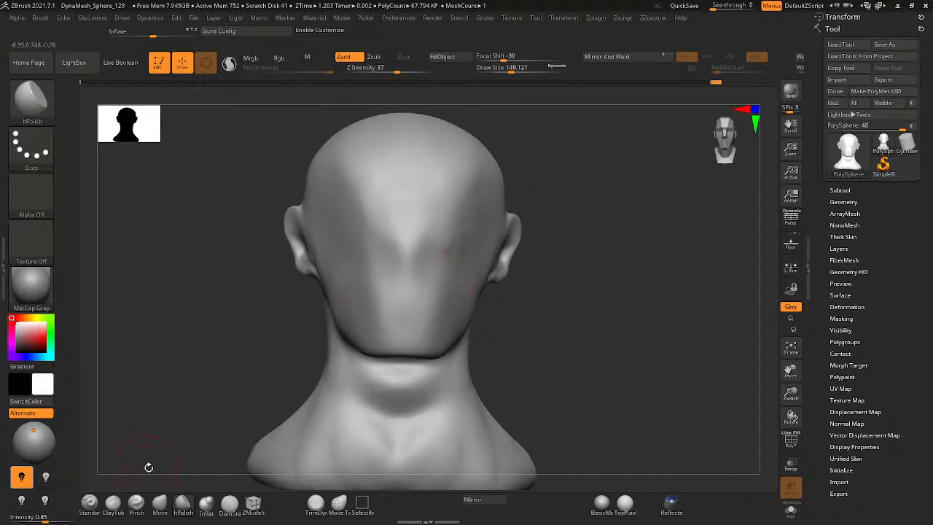
key("b")
key("c")
key("t")
key("b")
key("s")
key("t")
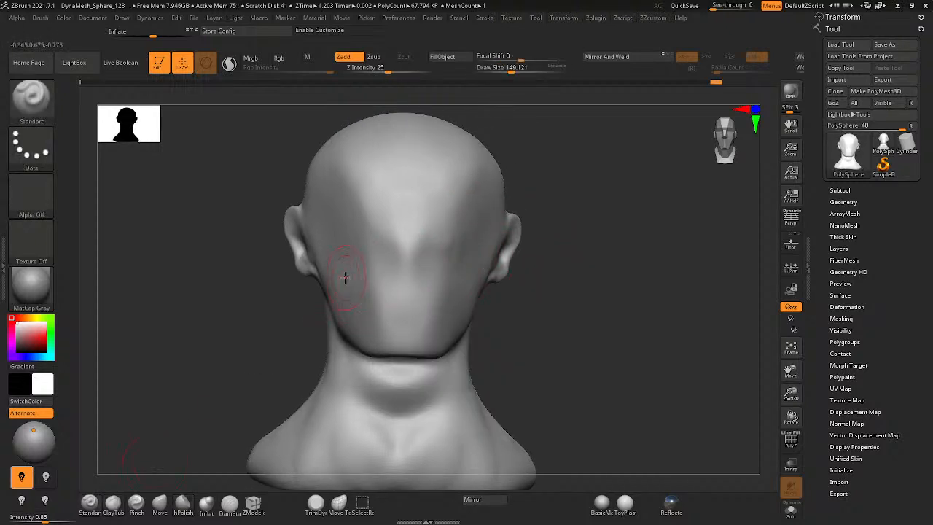
key("space")
left_click_drag(449, 243, 435, 243)
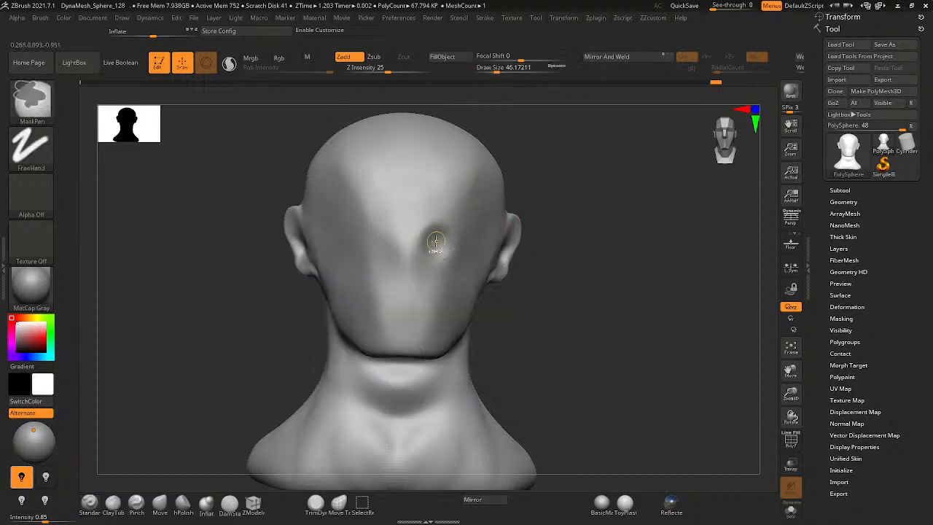
key("ctrl+z")
key("x")
mouse_move(447, 247)
left_mouse_down()
mouse_move(457, 245)
mouse_move(432, 255)
mouse_move(448, 249)
left_mouse_up()
mouse_move(412, 267)
right_mouse_down()
mouse_move(355, 273)
mouse_move(365, 273)
right_mouse_up()
- Reshape the brow and nose bridge between the eye sockets with the Move brush at a draw size of about 154
key("space")
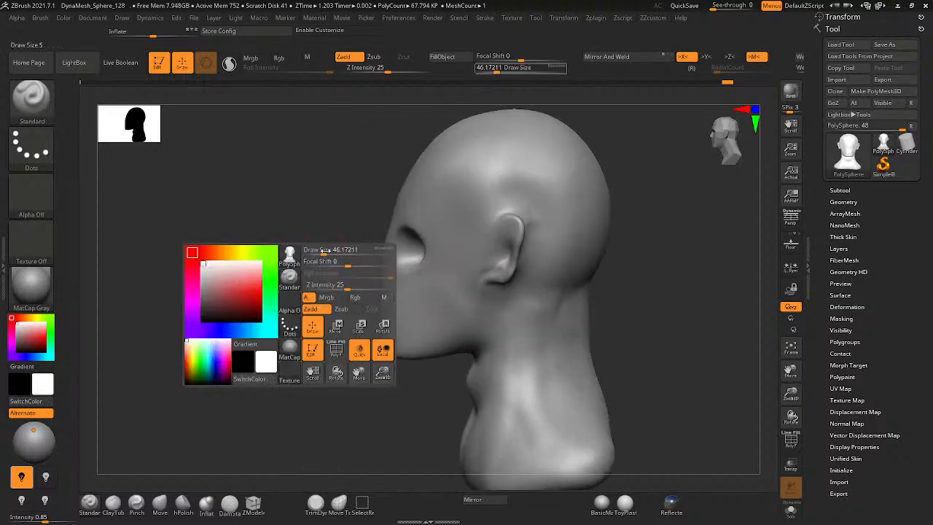
left_click_drag(325, 250, 337, 251)
key("3")
key("4")
key("5")
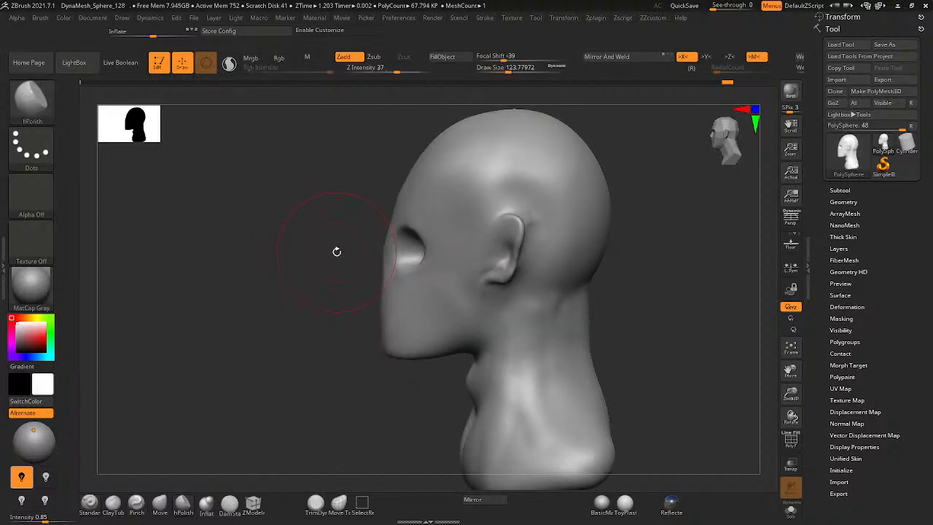
key("4")
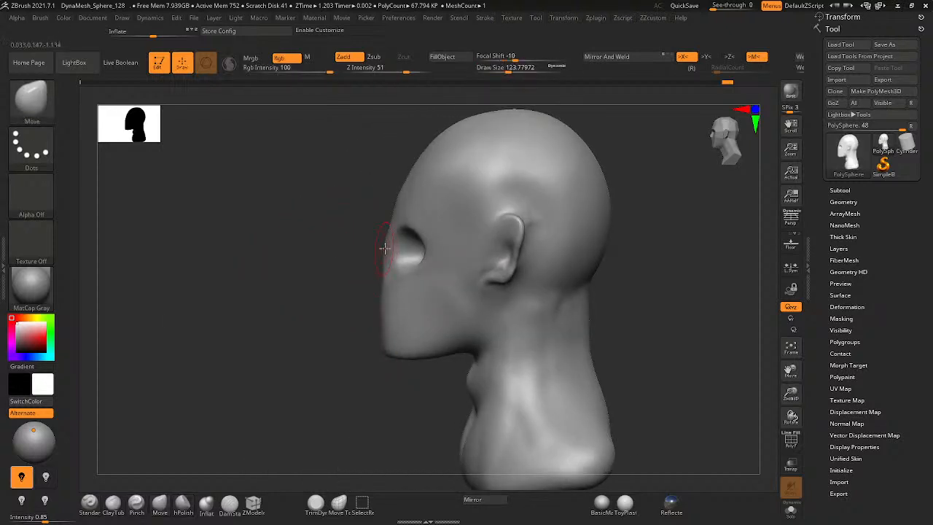
right_click_drag(390, 248, 356, 275)
key("space")
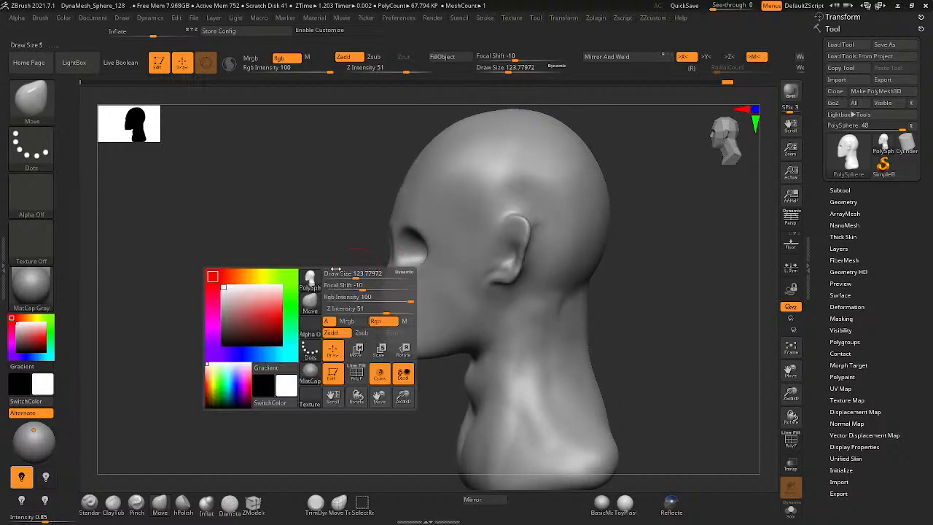
left_click_drag(354, 274, 365, 274)
mouse_move(371, 251)
right_mouse_down()
mouse_move(389, 246)
mouse_move(371, 246)
mouse_move(410, 262)
mouse_move(423, 285)
mouse_move(372, 277)
mouse_move(439, 210)
mouse_move(350, 279)
mouse_move(433, 241)
right_mouse_up()
right_click(386, 250)
left_click_drag(386, 251, 380, 251)
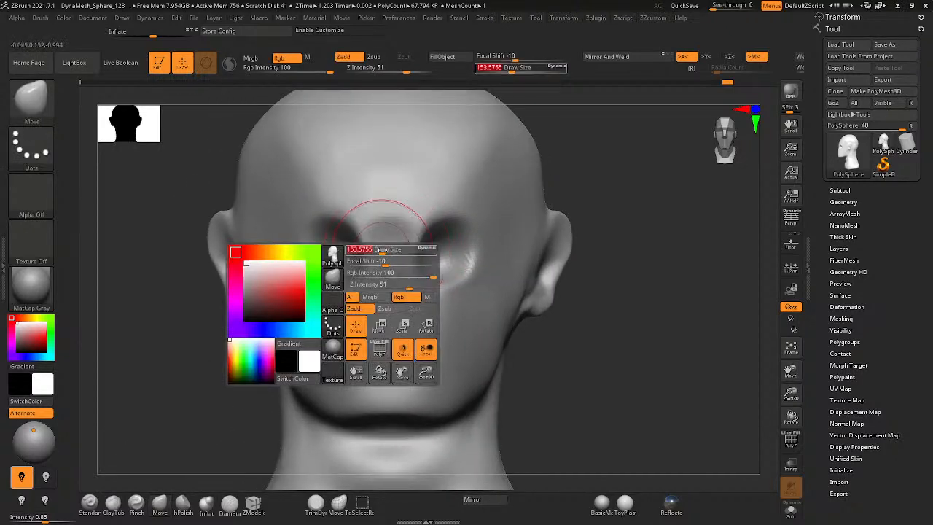
left_click(90, 503)
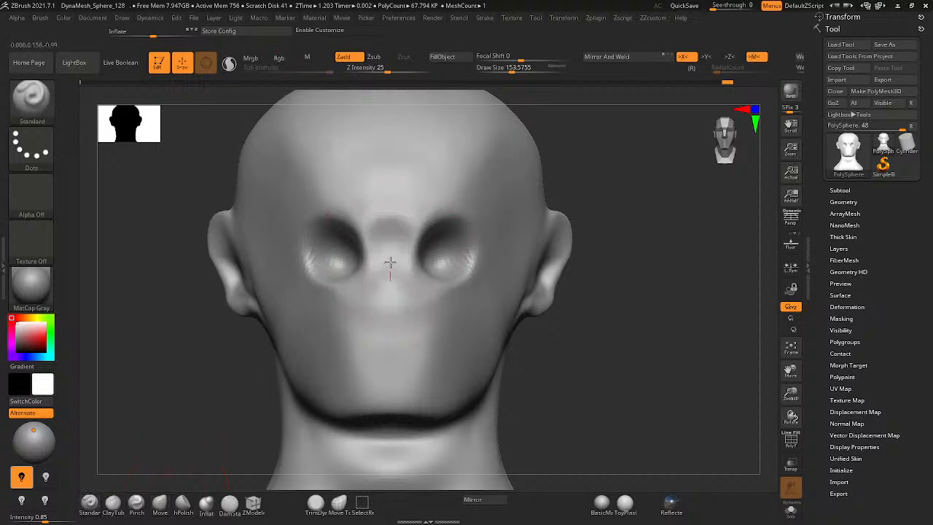
mouse_move(391, 275)
right_mouse_down()
mouse_move(350, 283)
mouse_move(362, 298)
right_mouse_up()
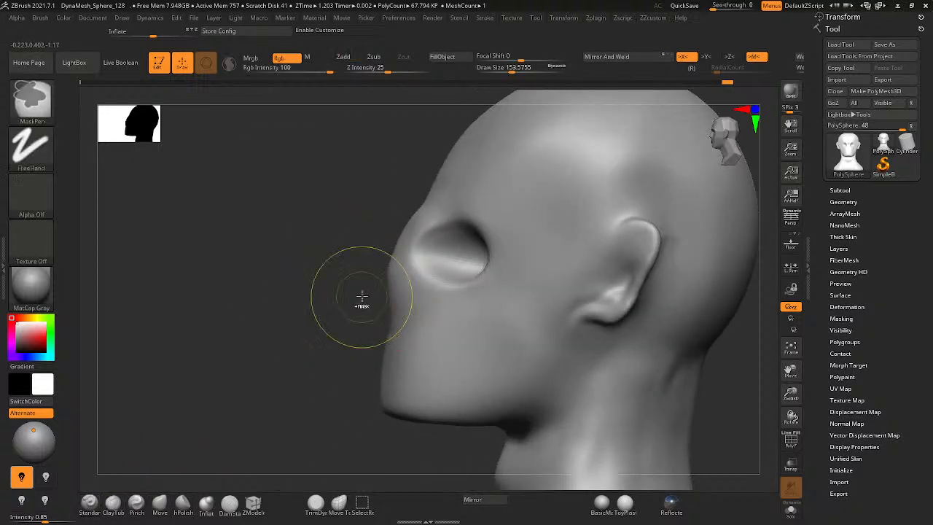
right_click_drag(442, 292, 313, 246)
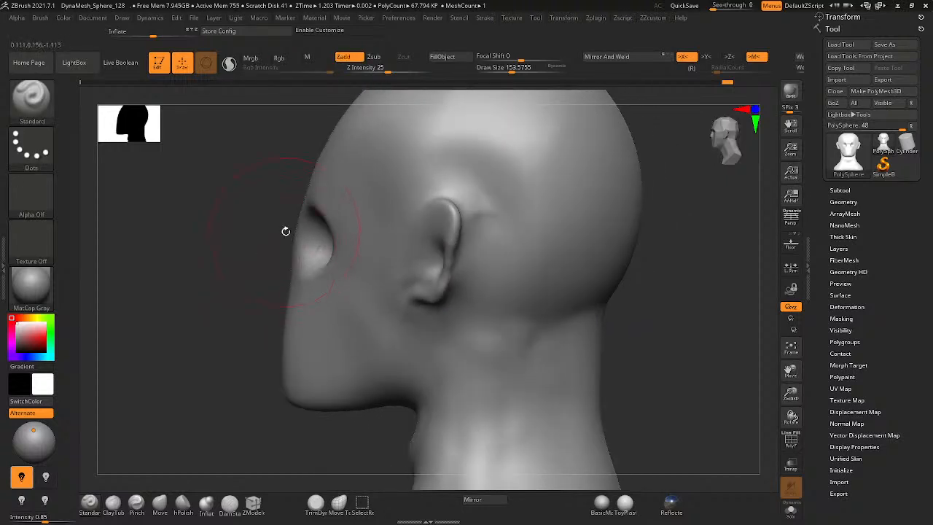
key("b")
key("h")
key("p")
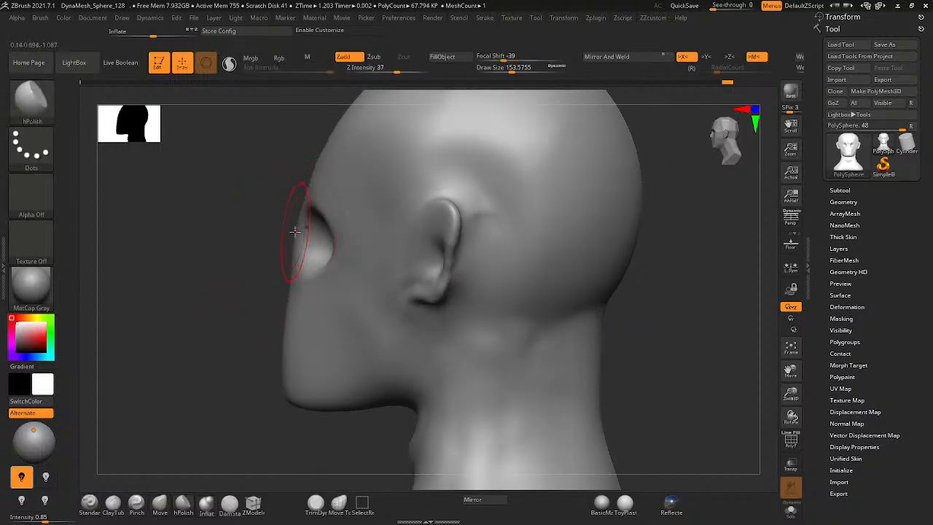
key("b")
key("p")
key("i")
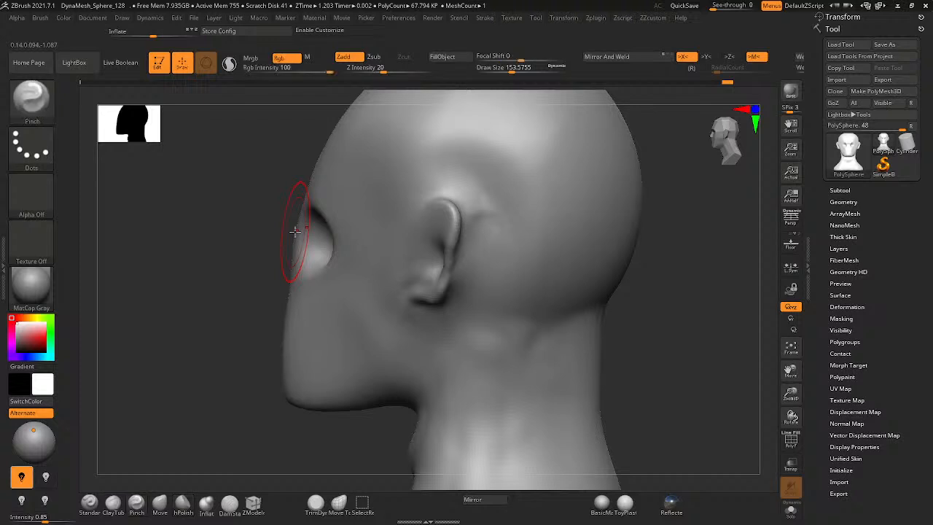
key("b")
key("h")
key("p")
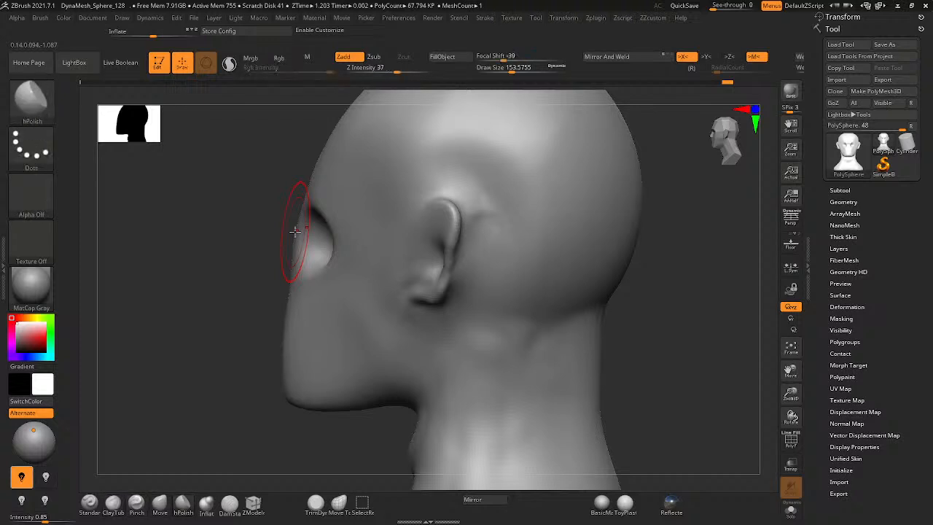
- Push the profile of the nose bridge inward at eye level with the Move brush at a draw size of about 154
key("b")
key("m")
key("v")
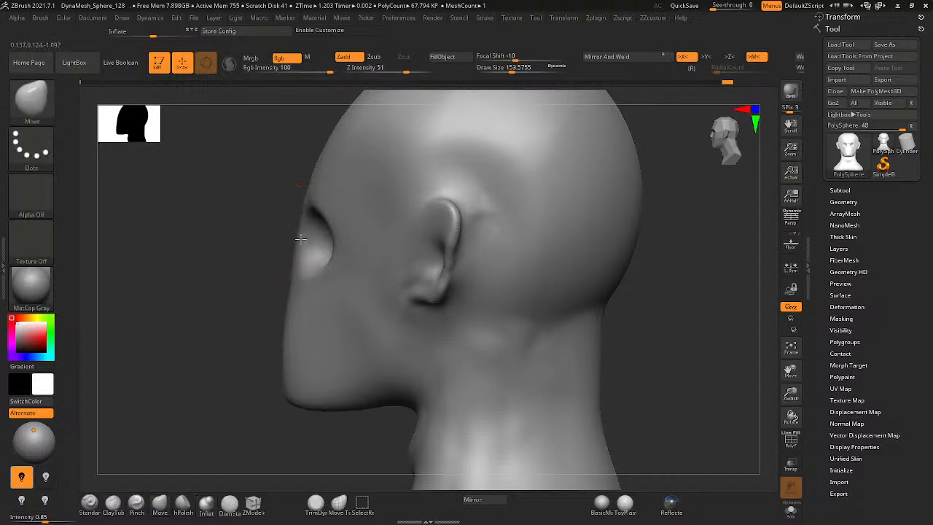
mouse_move(290, 266)
right_mouse_down()
mouse_move(346, 277)
mouse_move(372, 252)
mouse_move(366, 240)
right_mouse_up()
mouse_move(321, 266)
right_mouse_down("alt")
mouse_move(337, 250)
mouse_move(318, 259)
mouse_move(313, 292)
right_mouse_up("alt")
- Carve a groove down from the inner side of each eye socket with the ClayTubes brush at a draw size of about 59
key("space")
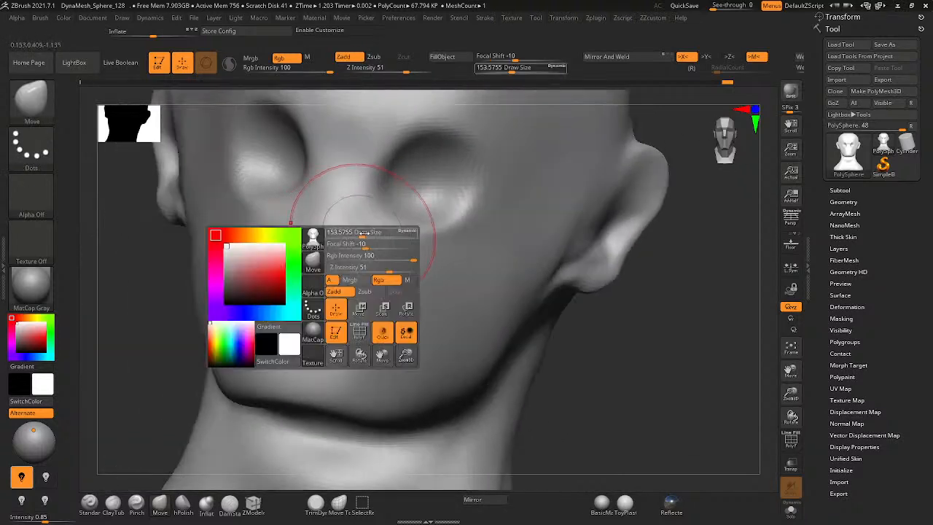
mouse_move(362, 234)
left_mouse_down()
mouse_move(338, 233)
mouse_move(391, 218)
mouse_move(391, 303)
mouse_move(412, 233)
left_mouse_up()
key("b")
key("c")
key("t")
key("space")
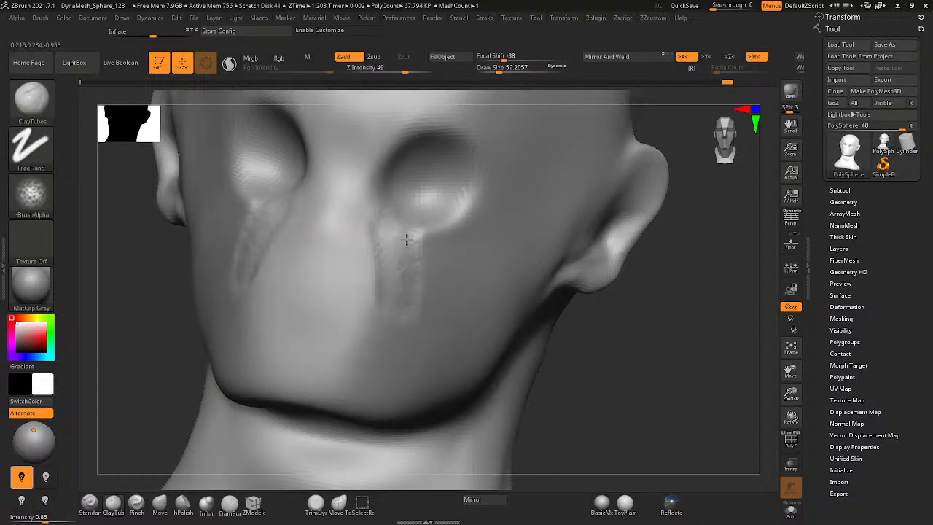
key("ctrl+z")
key("ctrl+z")
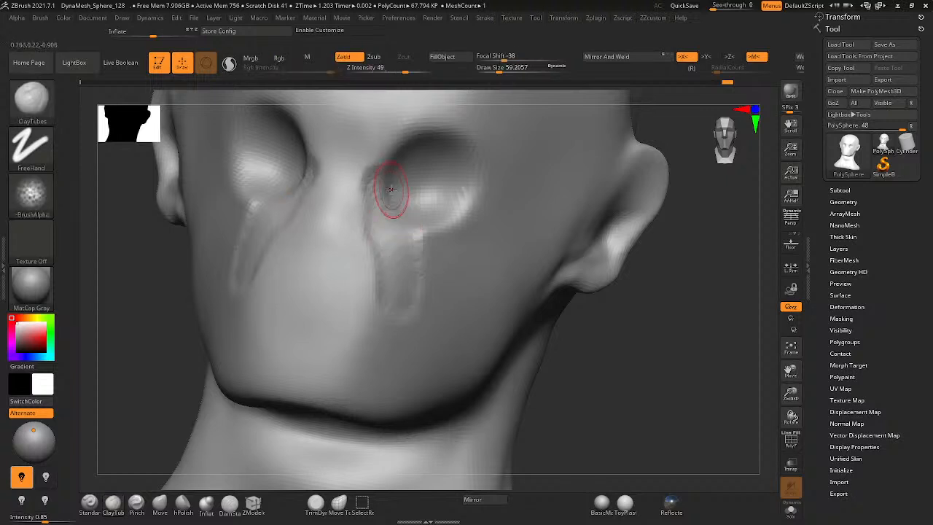
mouse_move(386, 182)
left_mouse_down()
mouse_move(389, 277)
mouse_move(398, 258)
mouse_move(406, 292)
mouse_move(410, 218)
mouse_move(399, 249)
left_mouse_up()
- Widen the grooves beside the nose and extend them down to the jaw with the ClayTubes brush at a draw size of 112
key("space")
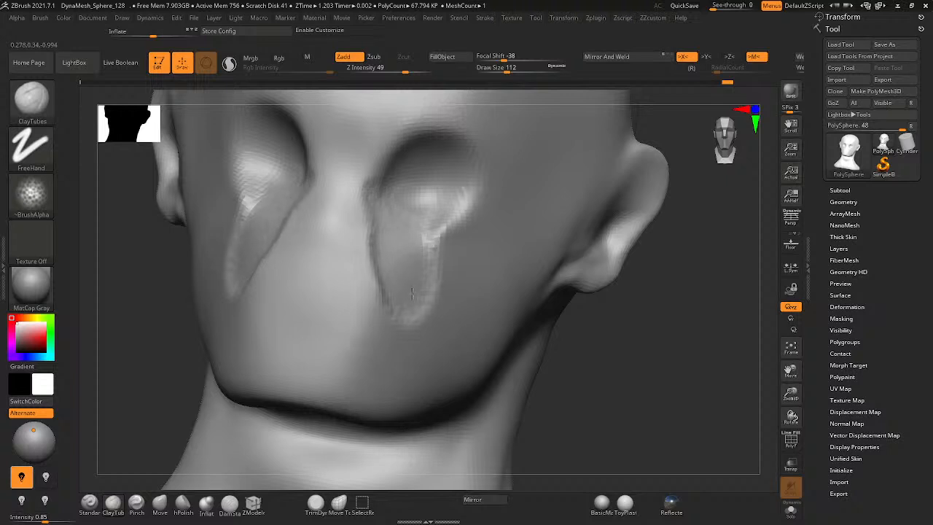
mouse_move(412, 293)
left_mouse_down()
mouse_move(409, 393)
mouse_move(410, 213)
left_mouse_up()
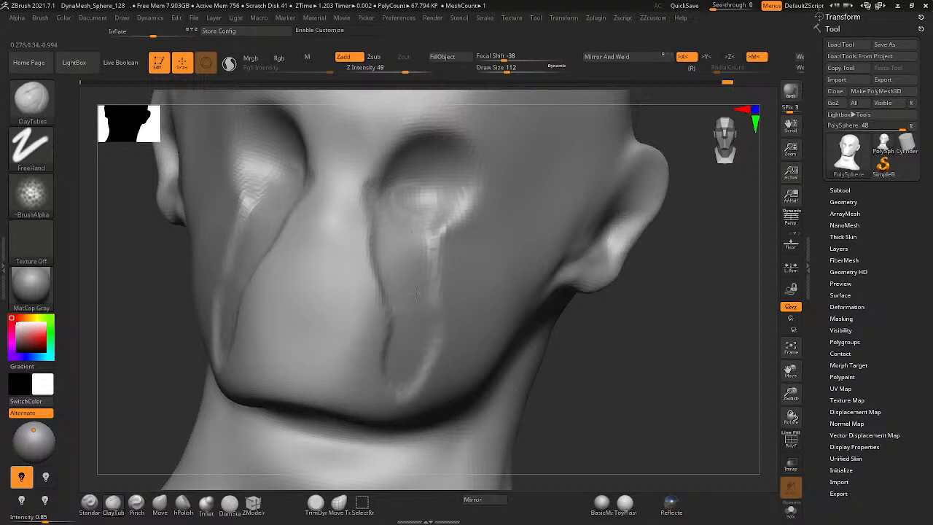
left_click_drag(414, 293, 398, 375)
- Try ClayTubes strokes down both sides of the nose ridge and undo them
mouse_move(425, 301)
right_mouse_down("ctrl")
mouse_move(381, 302)
mouse_move(360, 344)
mouse_move(339, 346)
right_mouse_up("ctrl")
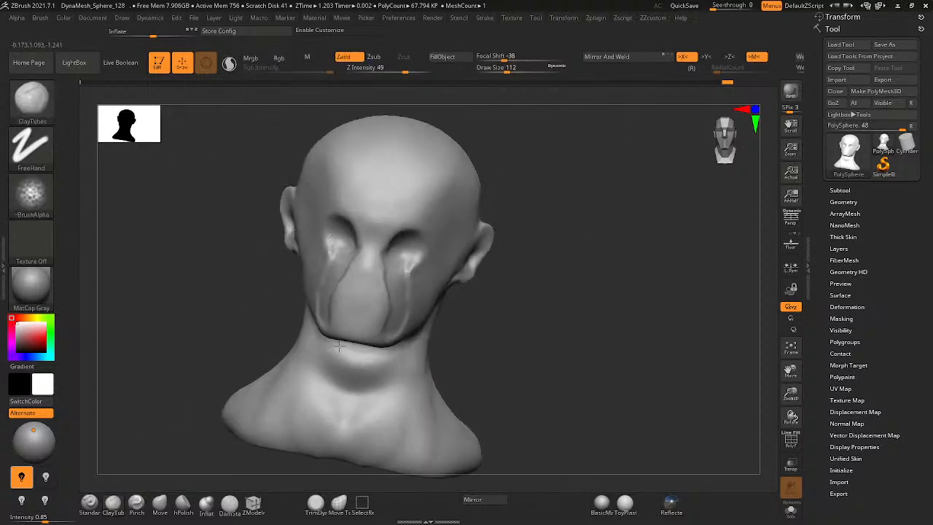
right_click_drag(398, 303, 474, 219, "ctrl")
left_click_drag(368, 250, 363, 343)
key("ctrl+z")
left_click_drag(374, 250, 382, 350)
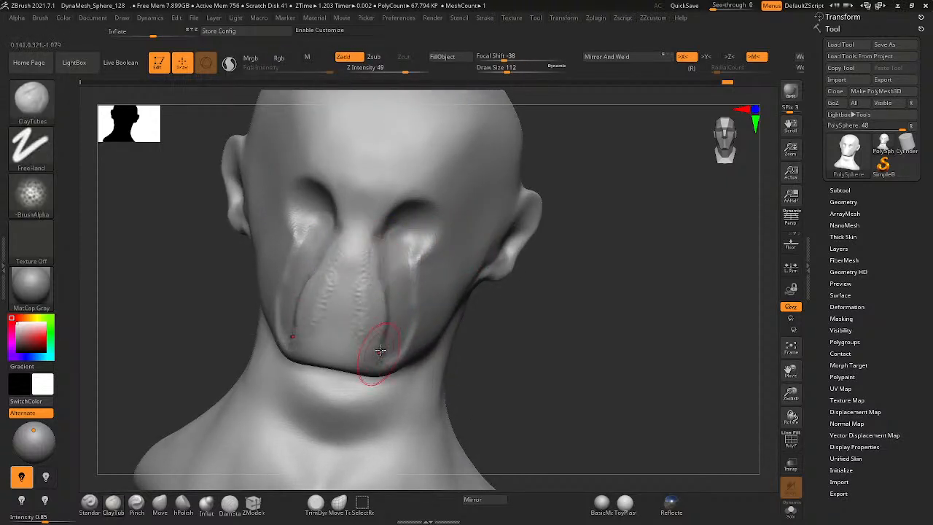
key("ctrl+z")
- Smooth the carved grooves below the eye sockets and along the sides of the nose at a draw size of 112
left_click_drag(402, 260, 413, 262, "shift")
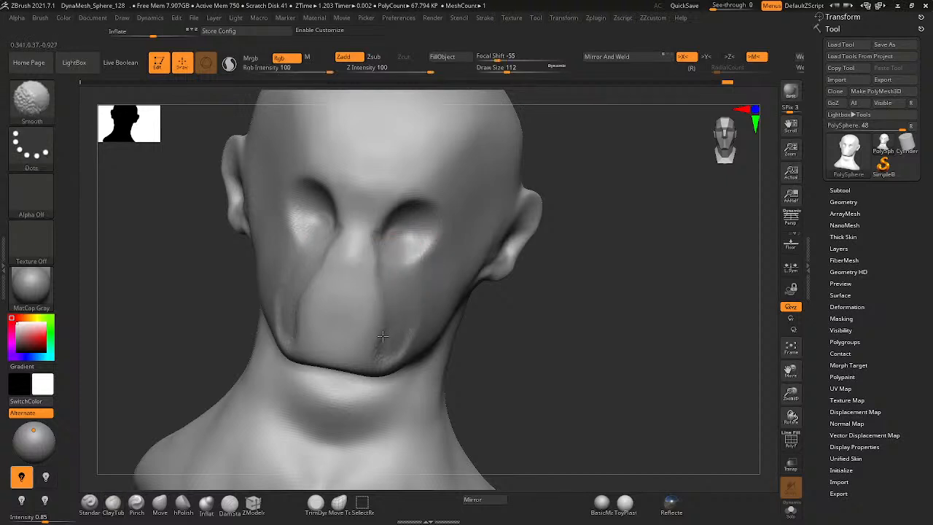
mouse_move(366, 258)
right_mouse_down()
mouse_move(354, 256)
mouse_move(366, 277)
right_mouse_up()
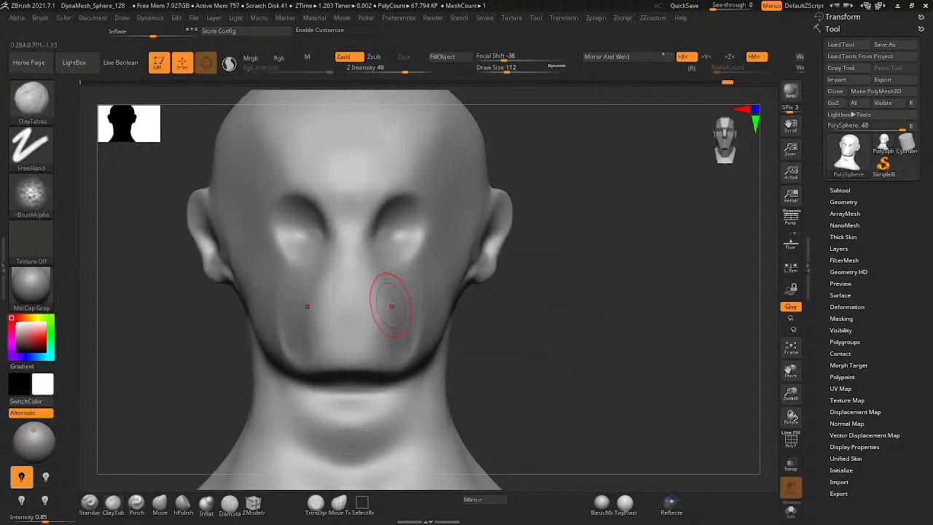
- Carve hollows under the cheekbones from the ears toward the chin with the ClayTubes brush at a draw size of 112, and smooth them
mouse_move(386, 309)
right_mouse_down()
mouse_move(412, 261)
mouse_move(414, 307)
mouse_move(462, 281)
right_mouse_up()
left_click_drag(494, 264, 412, 304)
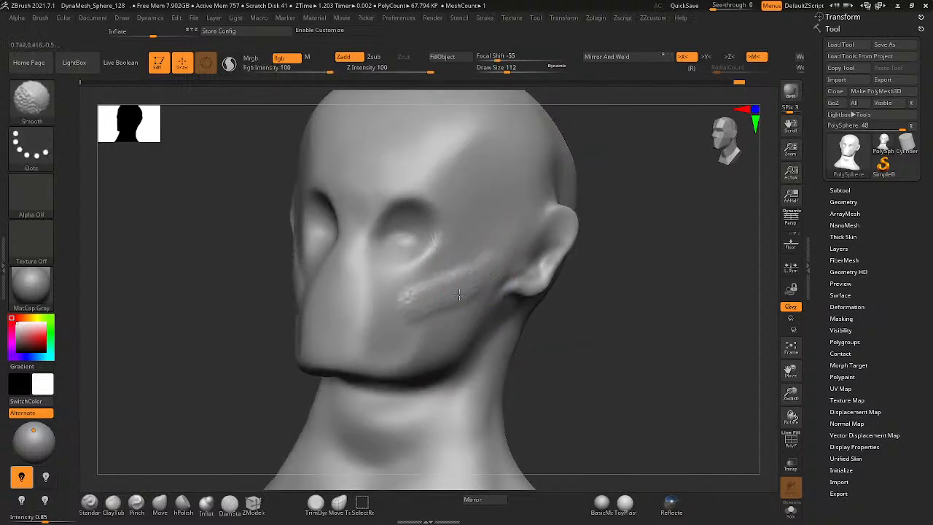
mouse_move(383, 318)
right_mouse_down()
mouse_move(350, 260)
mouse_move(427, 306)
right_mouse_up()
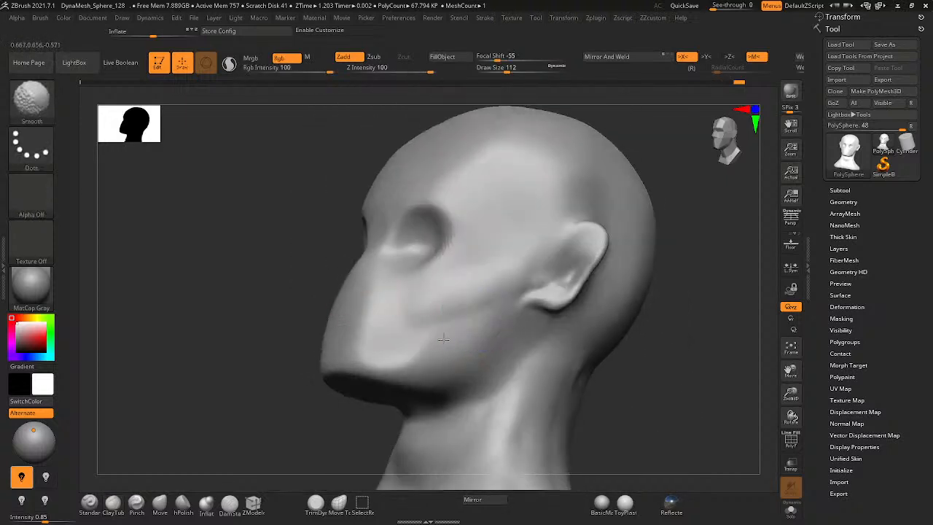
mouse_move(471, 329)
left_mouse_down()
mouse_move(371, 358)
mouse_move(438, 351)
mouse_move(391, 352)
left_mouse_up()
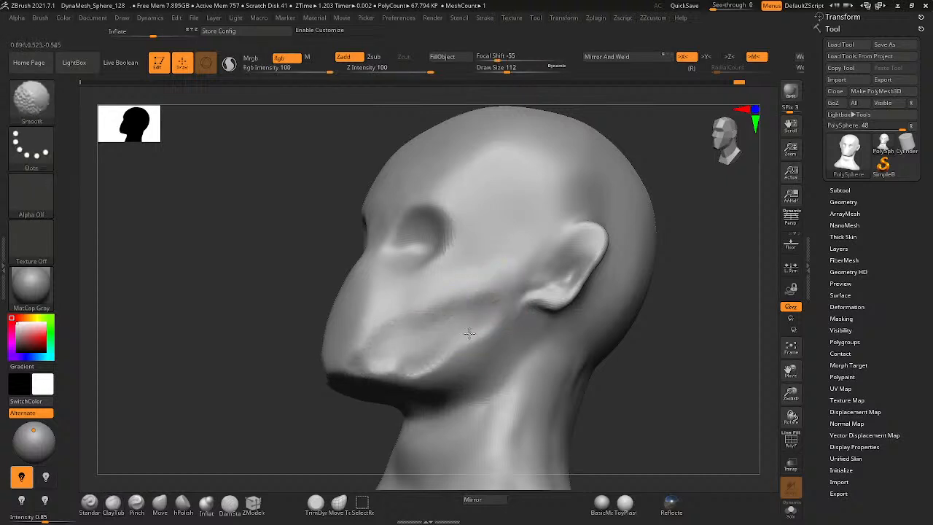
right_click_drag(469, 333, 503, 353)
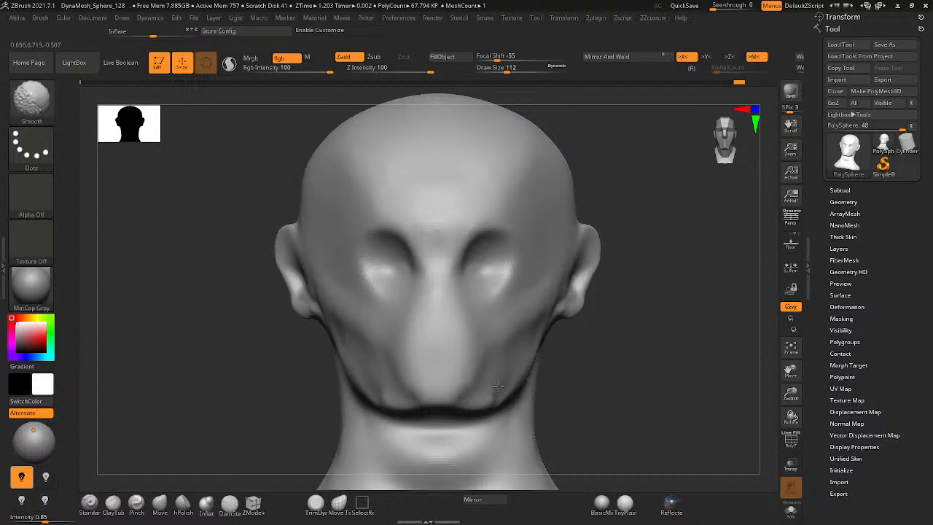
mouse_move(408, 350)
left_mouse_down()
mouse_move(462, 354)
mouse_move(481, 306)
left_mouse_up()
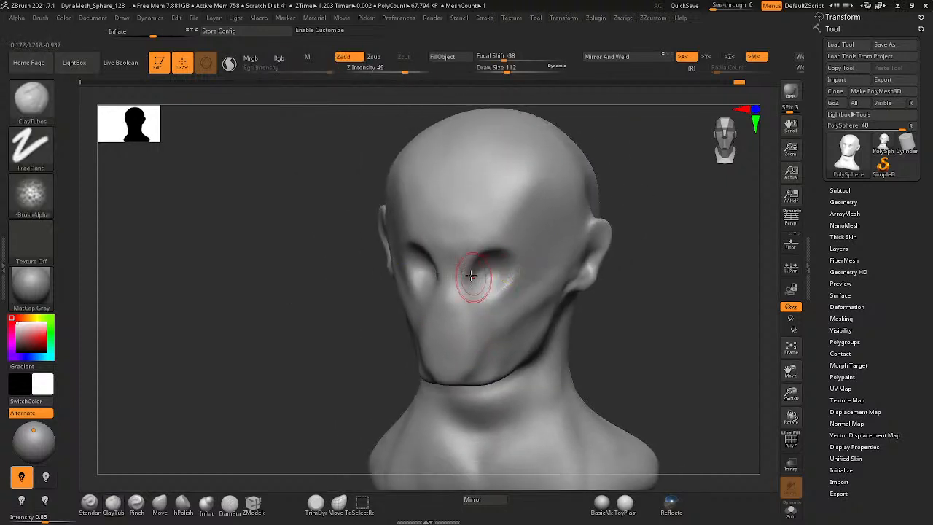
- Adjust the lower corners of the jawline with the Move brush at a draw size of about 154
key("space")
left_click_drag(247, 221, 273, 222)
left_click(206, 503)
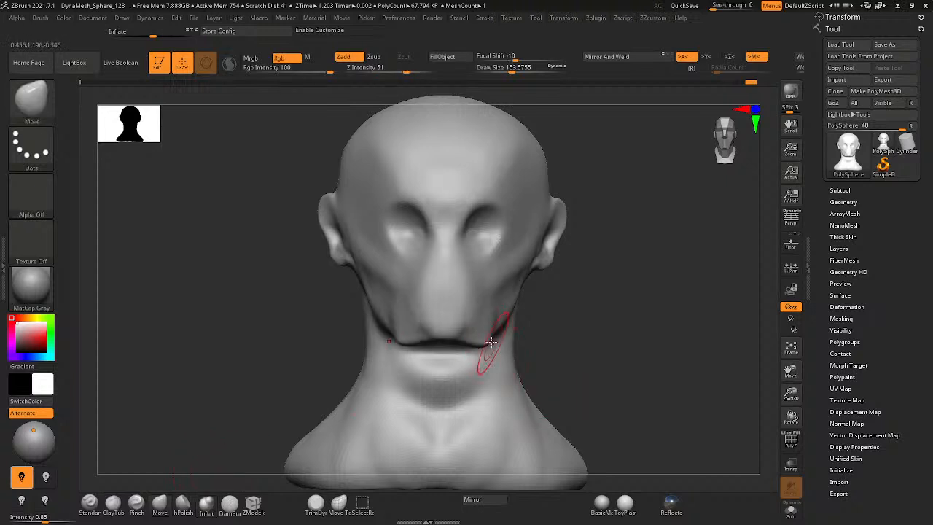
mouse_move(490, 342)
left_mouse_down("shift")
mouse_move(484, 338)
mouse_move(508, 342)
left_mouse_up("shift")
- Reshape the chin and lower jaw from a three-quarter view with the Move brush at a draw size of about 358
key("space")
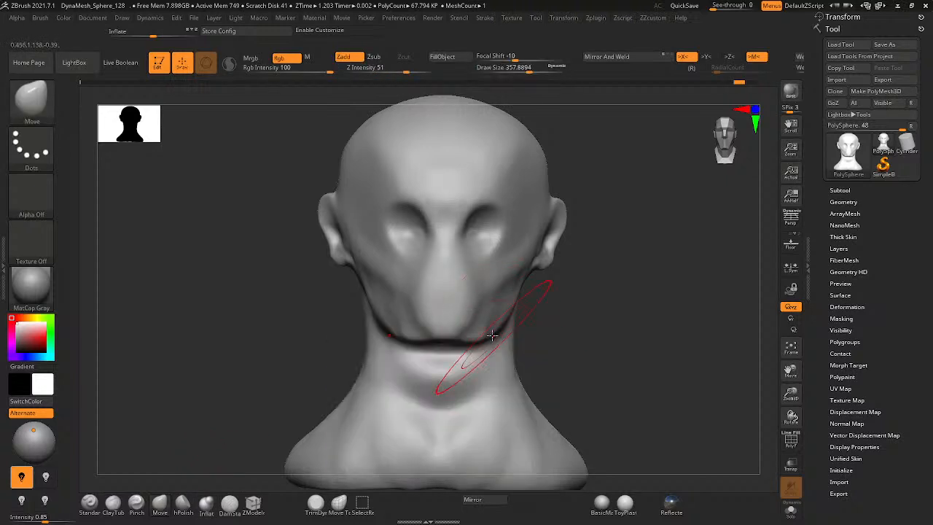
right_click_drag(456, 347, 465, 311)
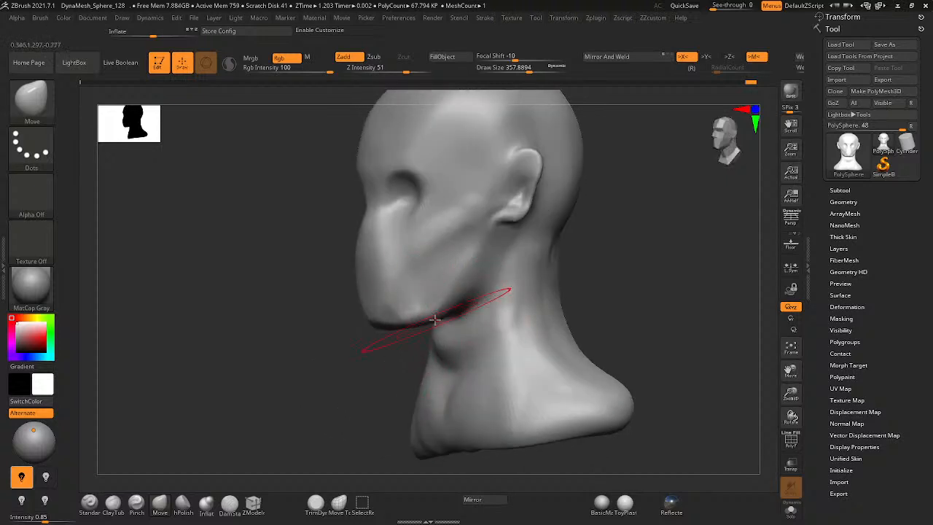
key("space")
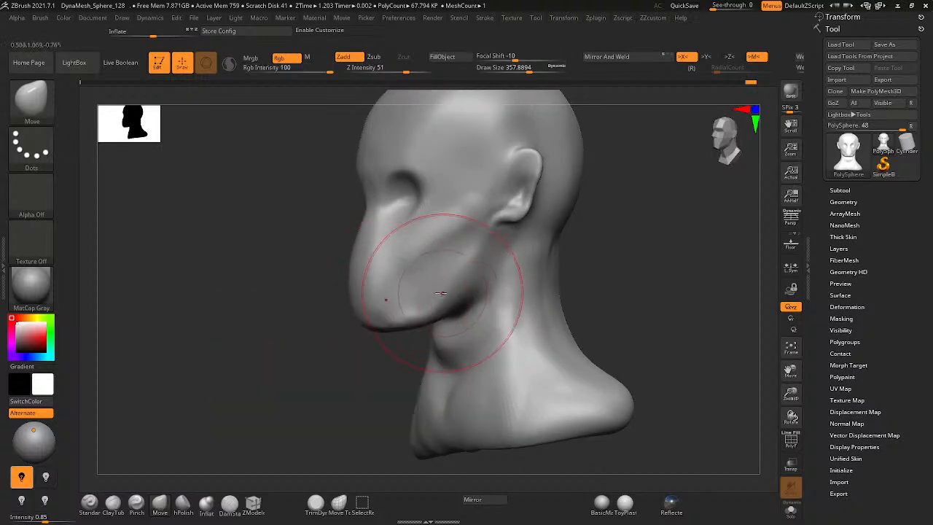
right_click_drag(441, 293, 458, 358)
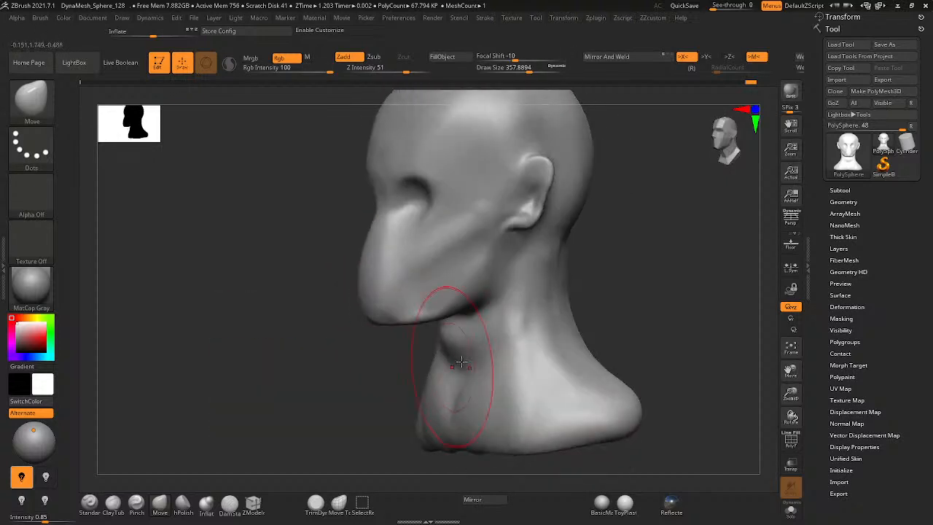
mouse_move(510, 333)
right_mouse_down()
mouse_move(519, 329)
mouse_move(510, 342)
right_mouse_up()
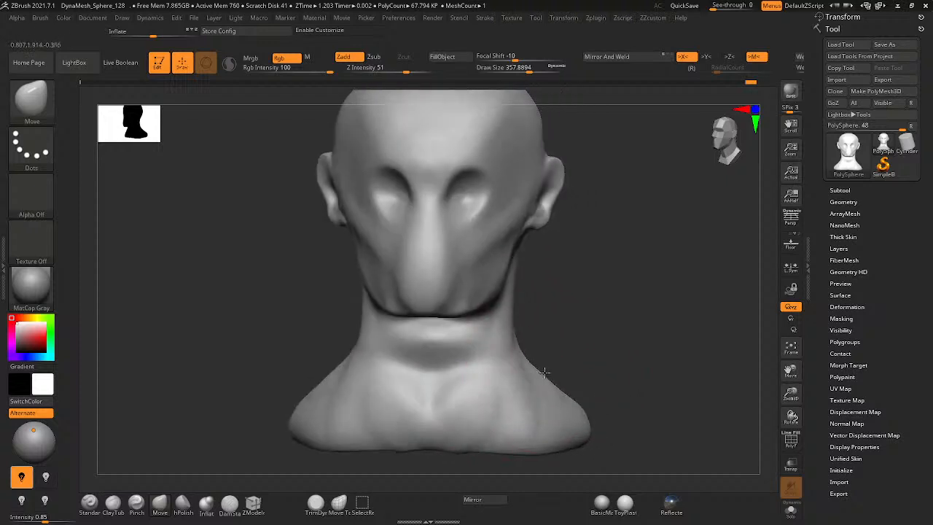
- Reshape the shoulder base, the throat under the chin and the jawline with the Move brush at a draw size of about 358
left_click_drag(521, 430, 523, 442)
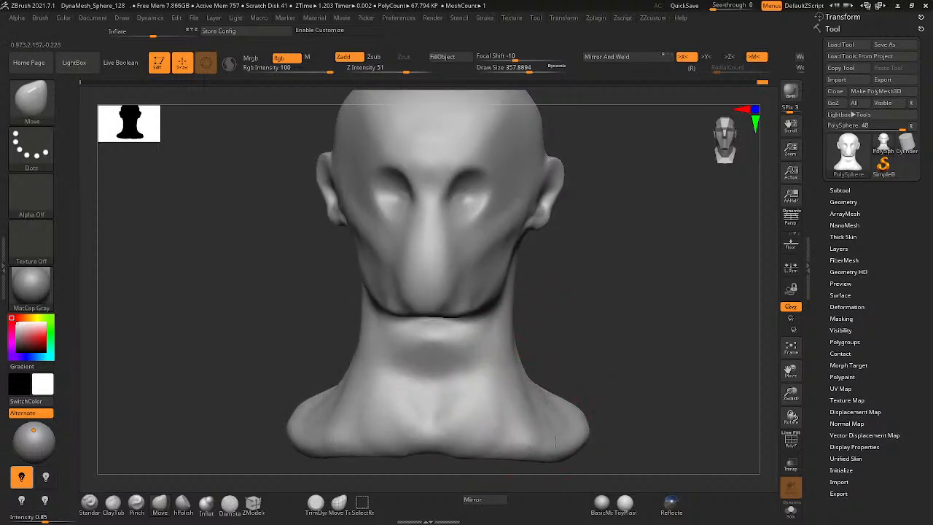
left_click_drag(450, 334, 445, 353)
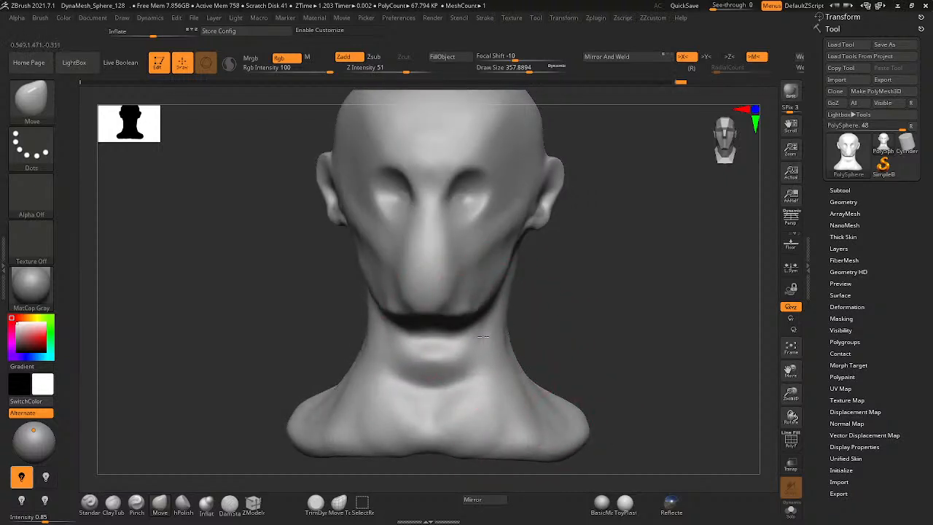
mouse_move(495, 333)
right_mouse_down()
mouse_move(422, 323)
mouse_move(494, 303)
mouse_move(437, 306)
right_mouse_up()
left_click_drag(458, 306, 452, 307)
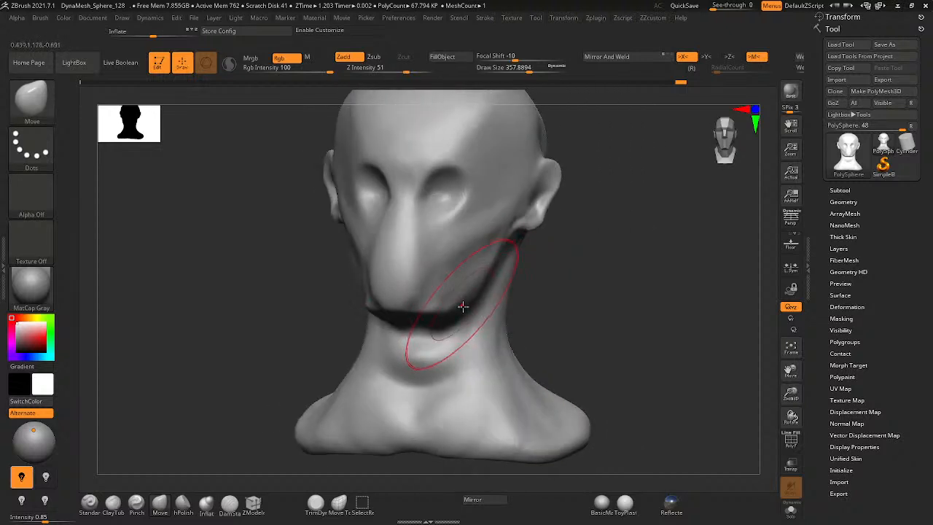
- Carve grooves along both sides of the nose bridge from the inner eye sockets with the Standard brush at a draw size of about 54
right_click_drag(468, 281, 434, 309)
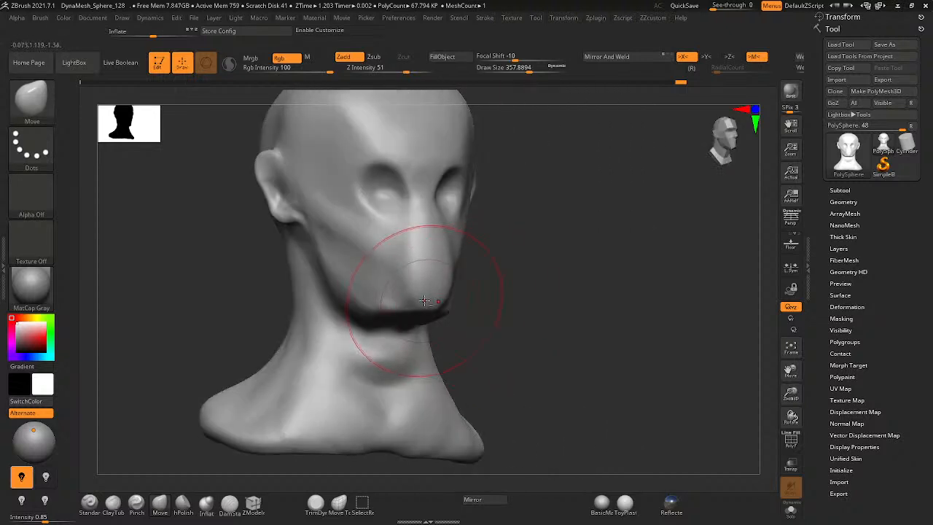
mouse_move(412, 257)
right_mouse_down("alt")
mouse_move(450, 216)
mouse_move(400, 273)
right_mouse_up("alt")
key("space")
left_click_drag(471, 209, 452, 211)
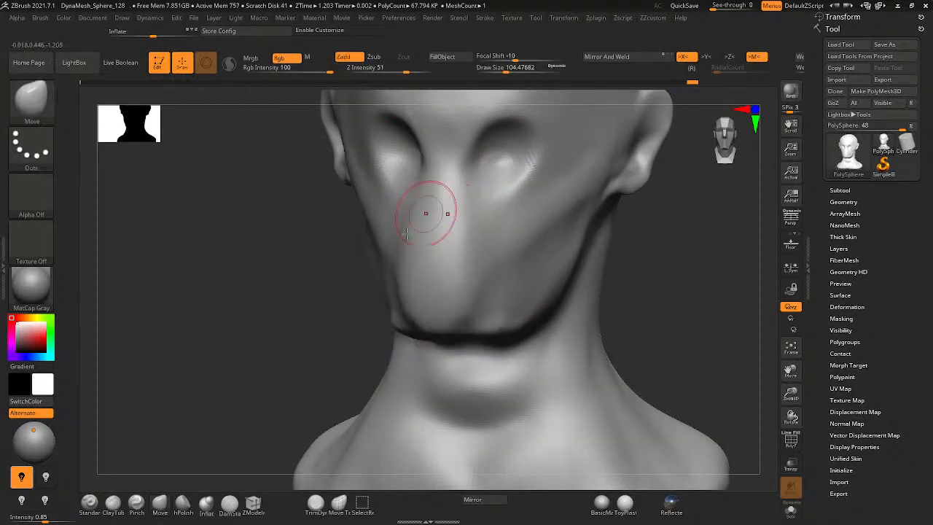
key("b")
key("s")
key("t")
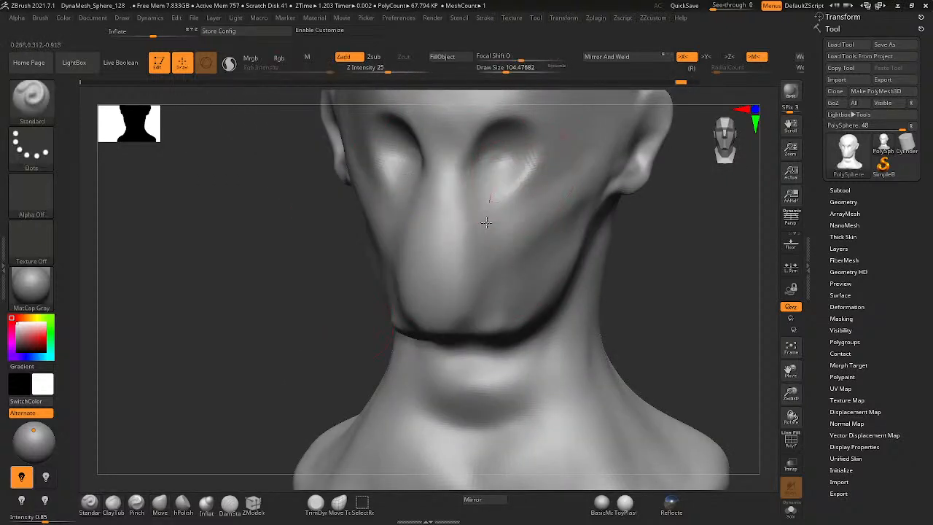
key("space")
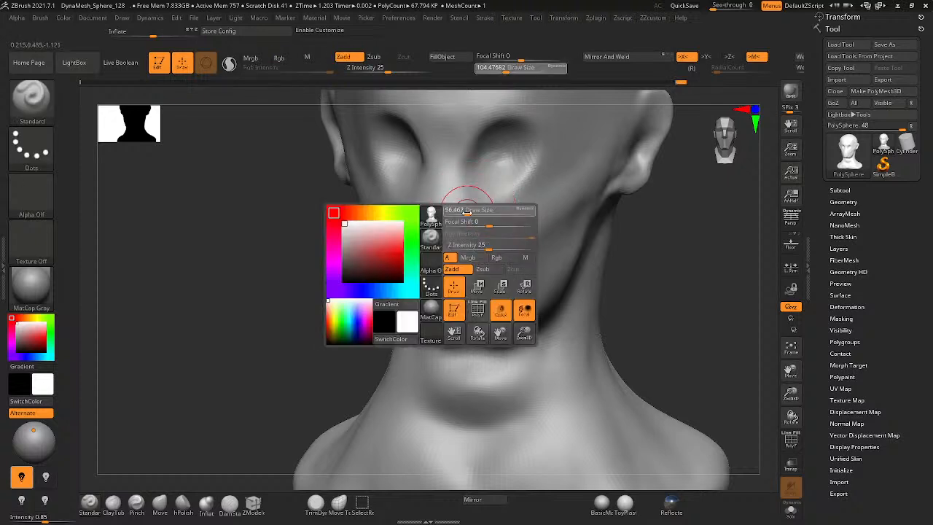
left_click_drag(466, 212, 465, 212)
mouse_move(482, 187)
left_mouse_down()
mouse_move(469, 219)
mouse_move(480, 181)
left_mouse_up()
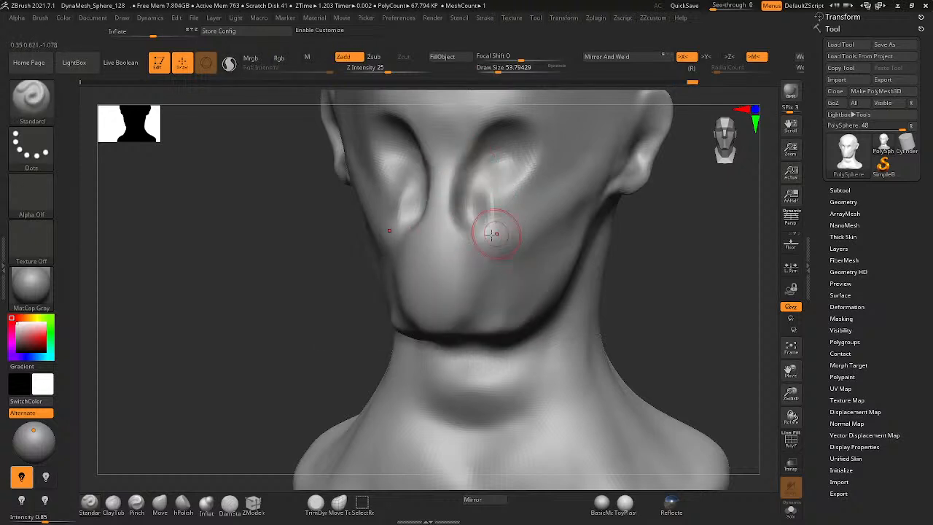
- Smooth the grooves beside the nose bridge so they blend into the lower inner eye sockets
left_click_drag(491, 235, 487, 221, "shift")
right_click_drag(488, 221, 572, 227)
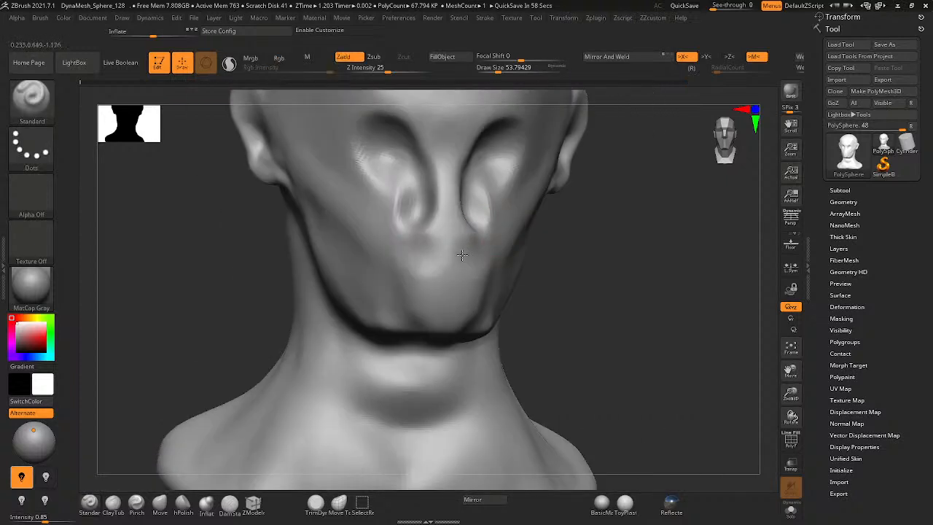
left_click_drag(478, 265, 488, 219, "shift")
right_click_drag(489, 243, 419, 244)
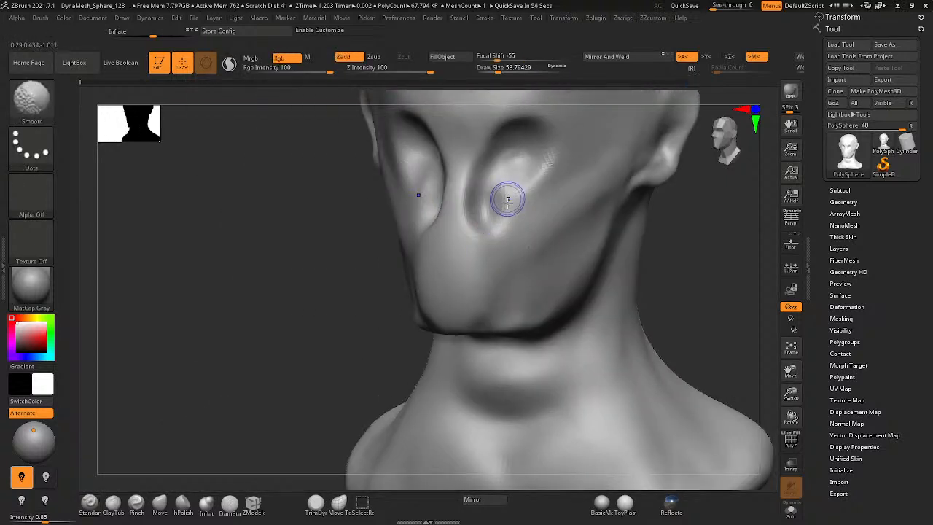
mouse_move(508, 199)
right_mouse_down()
mouse_move(483, 197)
mouse_move(484, 180)
mouse_move(590, 125)
right_mouse_up()
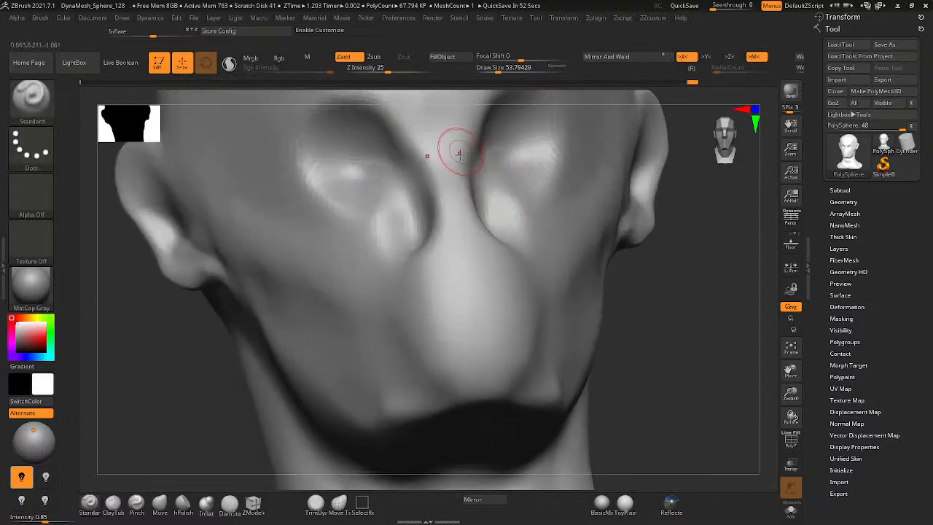
- Try to extend the grooves down both sides of the nose with the Standard brush at a draw size of about 87
mouse_move(473, 235)
right_mouse_down()
mouse_move(485, 237)
mouse_move(419, 301)
mouse_move(444, 254)
right_mouse_up()
key("space")
left_click_drag(427, 255, 442, 297)
key("ctrl+z")
left_click_drag(433, 246, 435, 314)
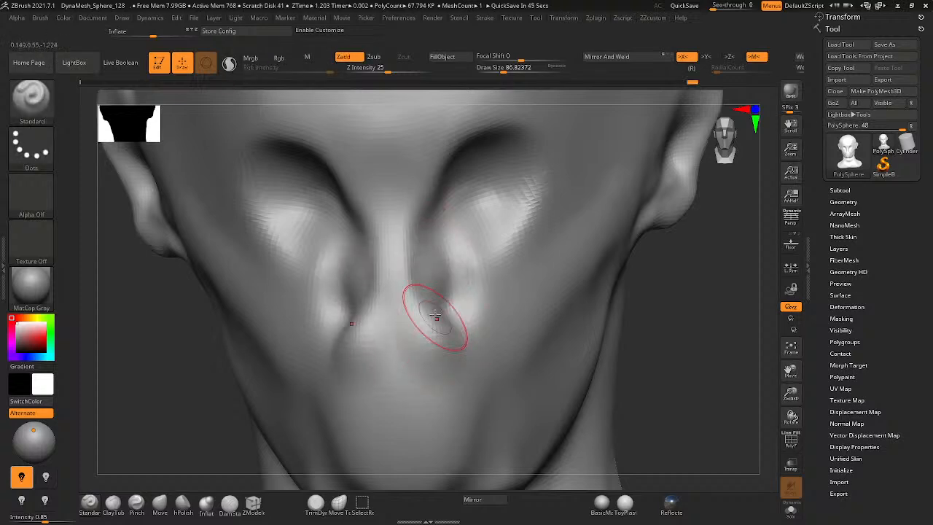
key("ctrl+z")
mouse_move(441, 338)
right_mouse_down()
mouse_move(548, 331)
mouse_move(453, 329)
right_mouse_up()
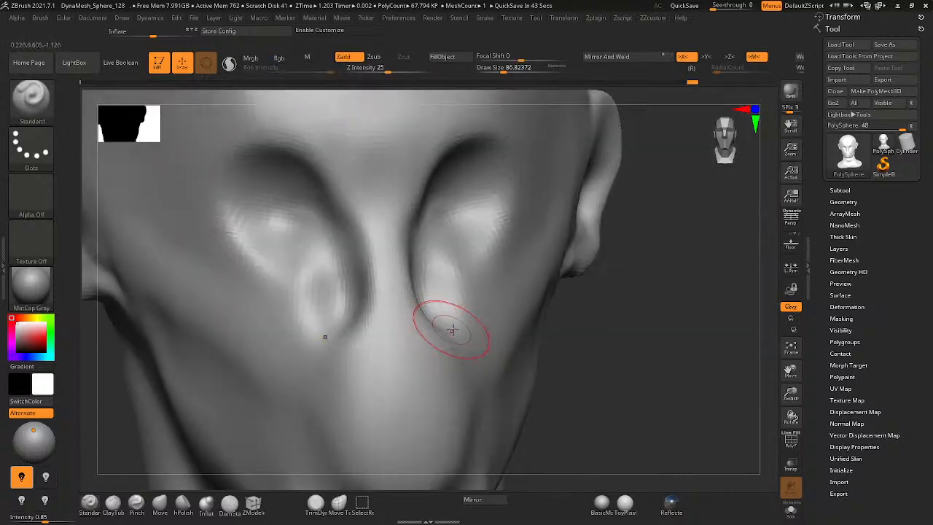
mouse_move(451, 326)
left_mouse_down("ctrl")
mouse_move(468, 369)
mouse_move(464, 391)
left_mouse_up("ctrl")
key("ctrl+z")
- Smooth the inner eye corners and rework the eye socket hollows with the Standard brush at a draw size of about 87
right_click_drag(496, 334, 437, 340)
left_click_drag(425, 240, 396, 281, "shift")
left_click_drag(422, 340, 426, 333, "shift")
left_click_drag(444, 259, 439, 310, "shift")
right_click_drag(414, 241, 475, 207)
mouse_move(436, 191)
left_mouse_down()
mouse_move(427, 191)
mouse_move(430, 166)
left_mouse_up()
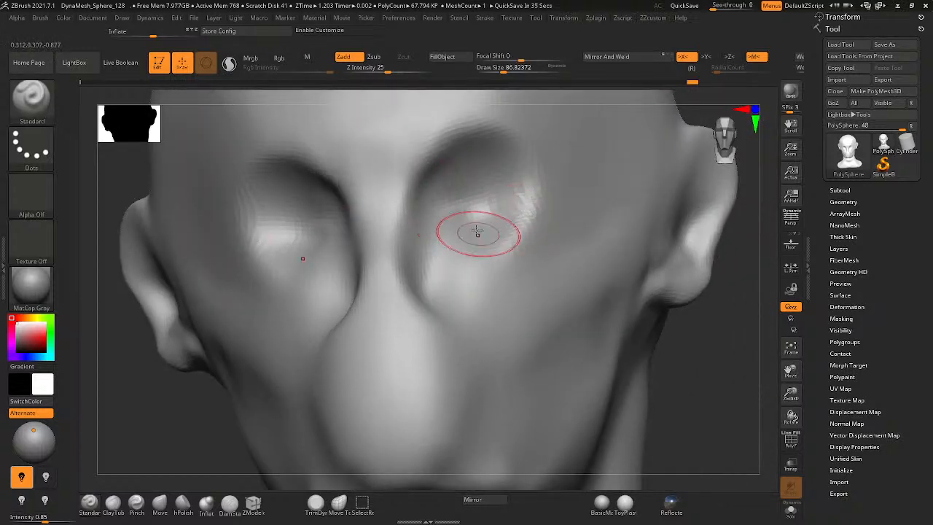
left_click_drag(476, 232, 410, 220, "shift")
- Define the sides of the lower nose against the cheeks with the Standard brush at a draw size of about 87, and smooth them
right_click_drag(448, 346, 467, 321)
left_click_drag(464, 312, 475, 360, "ctrl")
key("ctrl+shift+a")
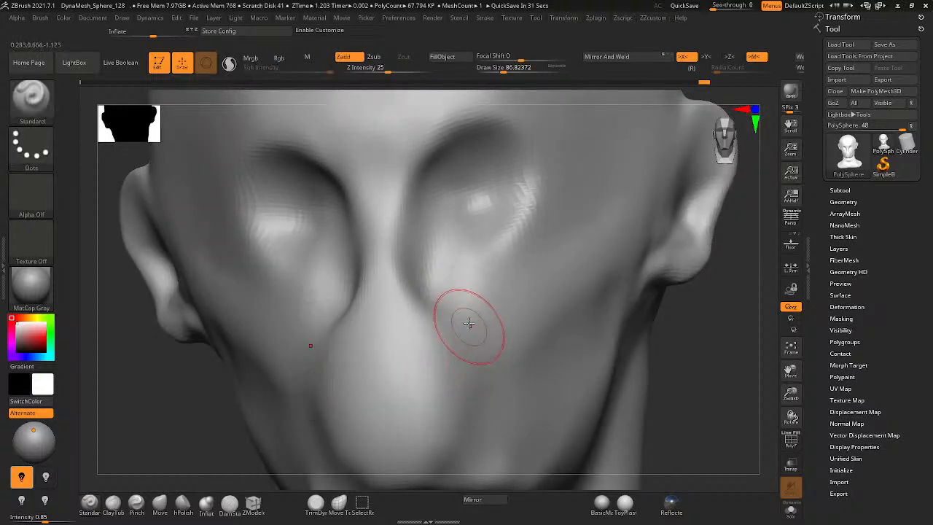
mouse_move(469, 285)
left_mouse_down()
mouse_move(479, 345)
mouse_move(470, 371)
left_mouse_up()
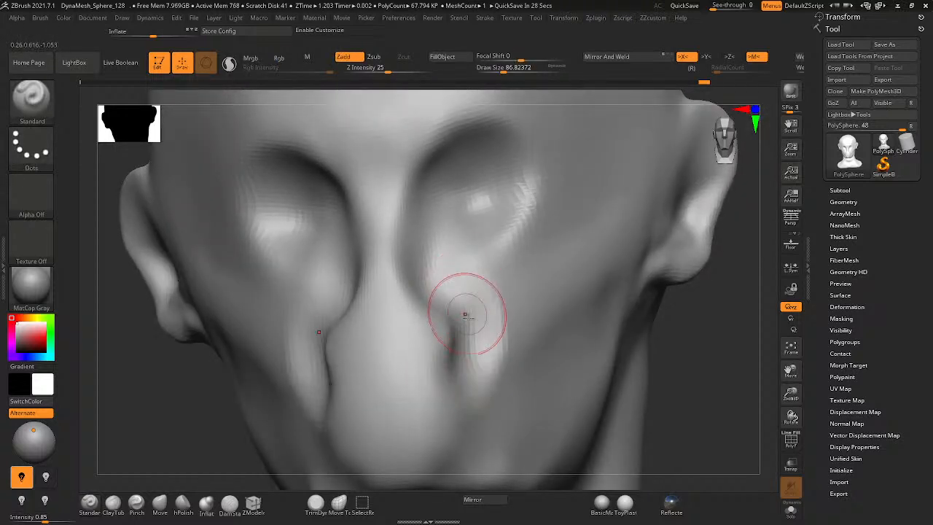
right_click_drag(469, 316, 487, 316)
left_click_drag(308, 315, 298, 356, "shift")
right_click_drag(381, 408, 368, 396)
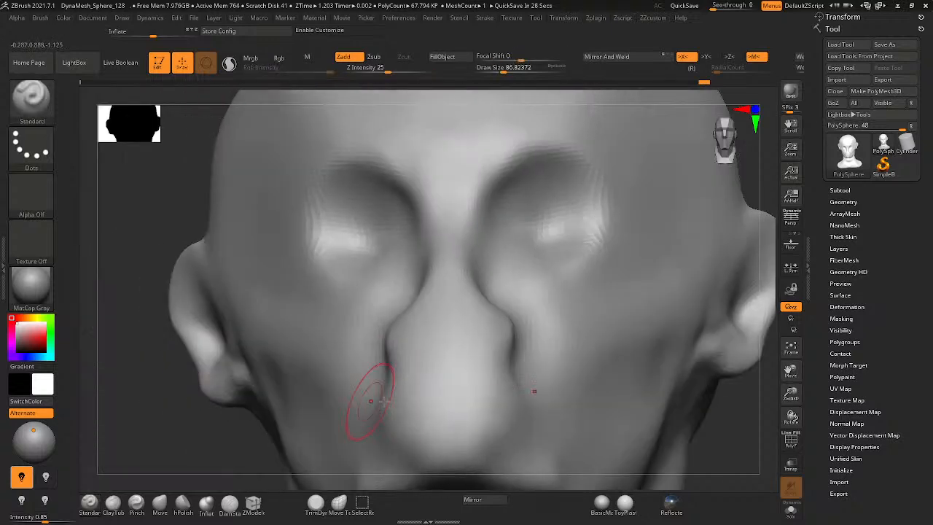
- Carve a groove under the nose tip to separate the nose from the mouth area with the Standard brush
left_click_drag(511, 365, 471, 370, "ctrl")
mouse_move(471, 370)
right_mouse_down()
mouse_move(479, 431)
mouse_move(441, 362)
mouse_move(516, 330)
mouse_move(504, 296)
mouse_move(400, 301)
mouse_move(378, 289)
mouse_move(366, 298)
mouse_move(425, 304)
right_mouse_up()
right_click_drag(482, 322, 494, 345, "ctrl")
key("ctrl+shift+a")
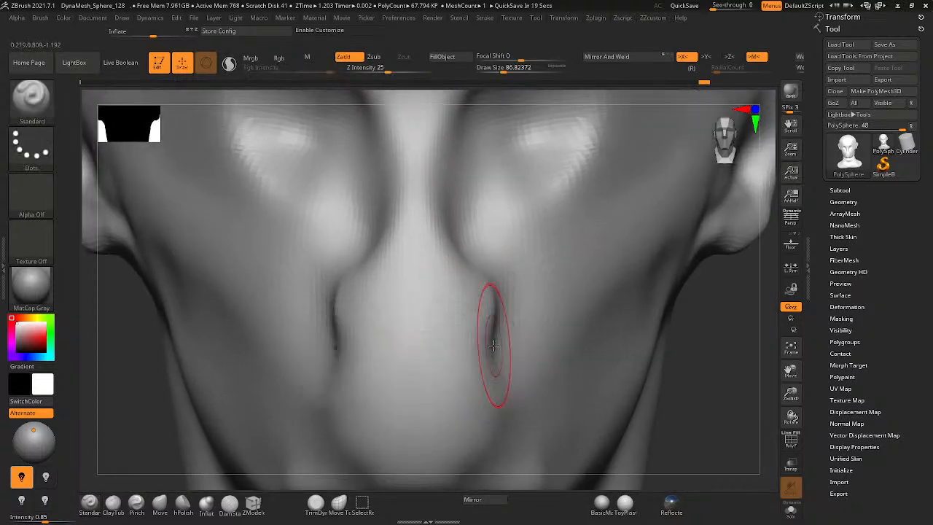
mouse_move(513, 334)
left_mouse_down("alt")
mouse_move(466, 344)
mouse_move(481, 352)
mouse_move(445, 351)
left_mouse_up("alt")
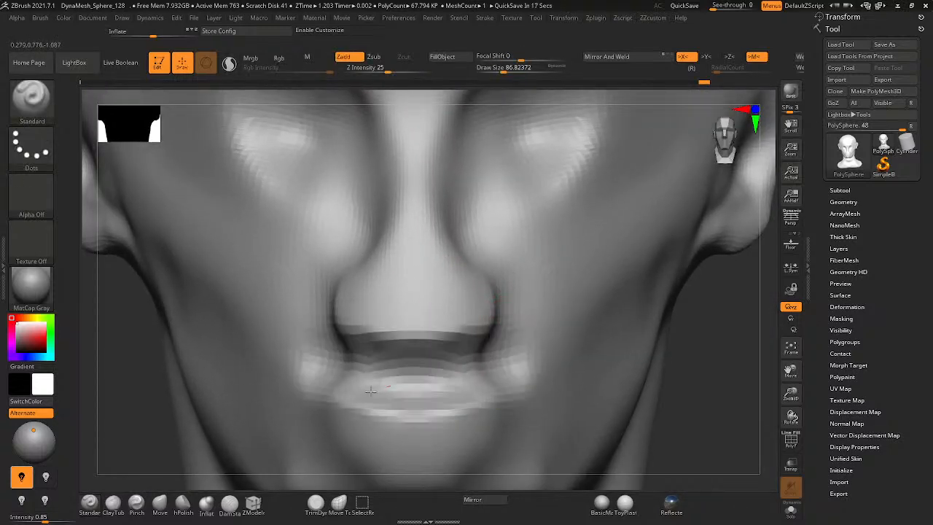
- Smooth the underside of the nose, the nostril sides and the ridge of the mouth area
mouse_move(511, 342)
right_mouse_down()
mouse_move(414, 341)
mouse_move(477, 354)
right_mouse_up()
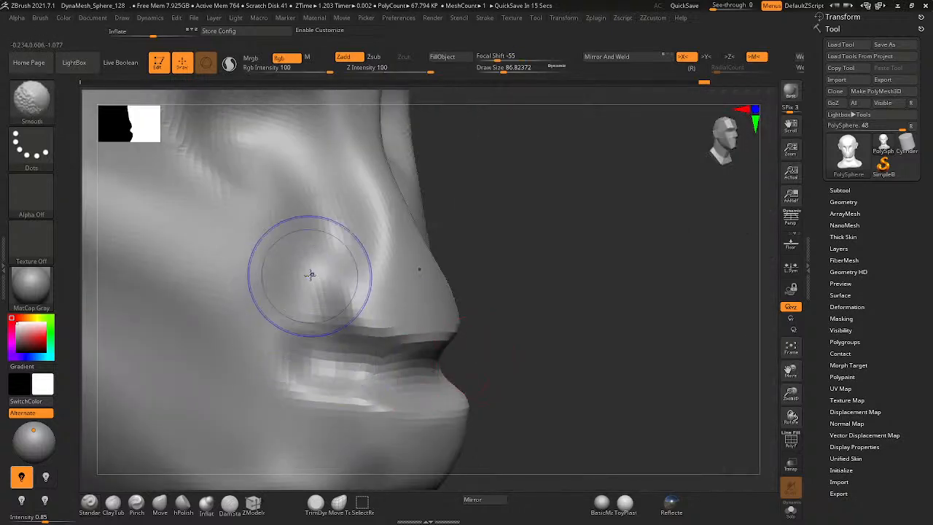
right_click_drag(473, 321, 374, 354)
mouse_move(379, 343)
left_mouse_down("shift")
mouse_move(437, 344)
mouse_move(393, 331)
left_mouse_up("shift")
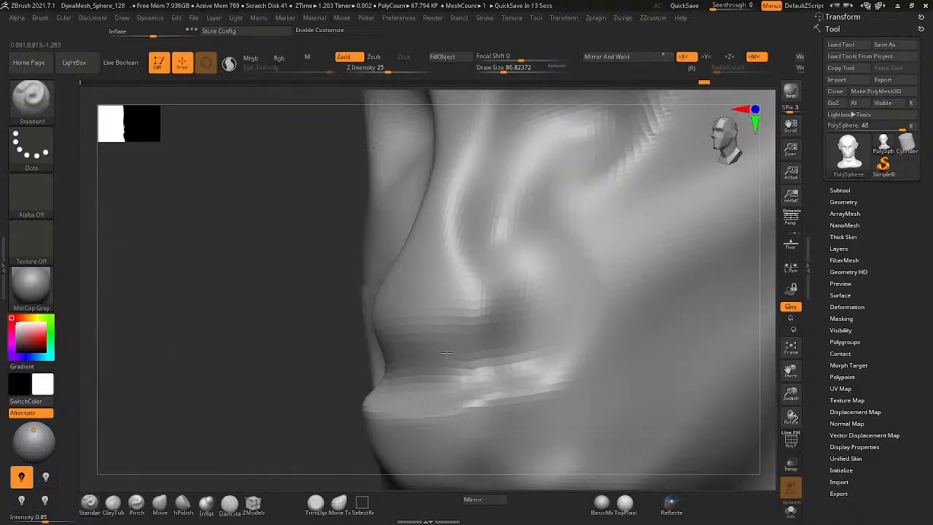
right_click_drag(386, 364, 464, 397)
left_click_drag(463, 397, 409, 404, "shift")
right_click_drag(459, 399, 462, 331, "alt")
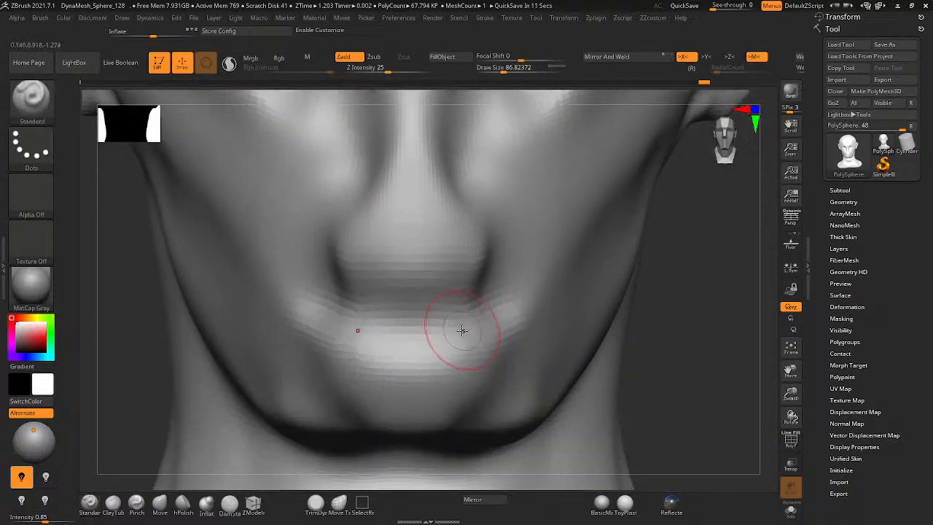
- Try to shape the lips below the nose with the Standard brush at a draw size of about 87
mouse_move(455, 346)
left_mouse_down("ctrl")
mouse_move(443, 378)
mouse_move(431, 382)
left_mouse_up("ctrl")
key("ctrl+z")
key("ctrl+z")
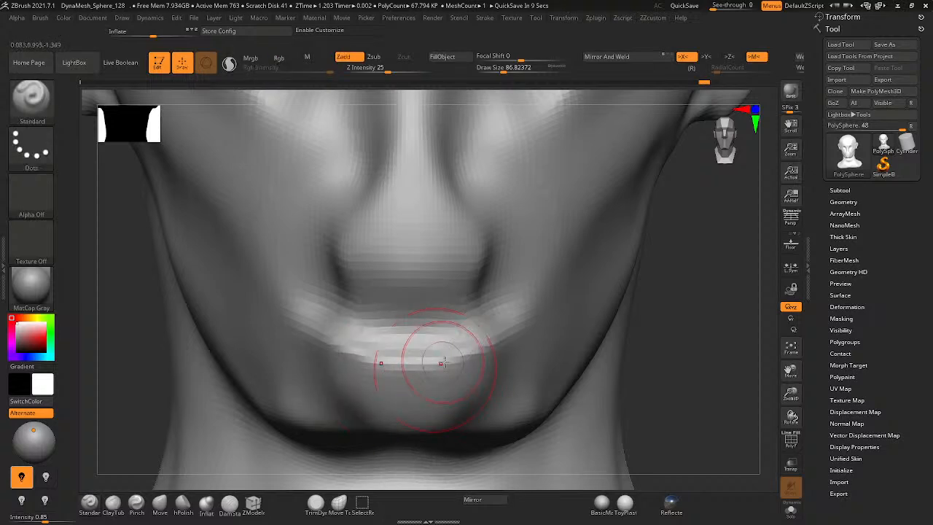
mouse_move(444, 364)
right_mouse_down("ctrl")
mouse_move(329, 369)
mouse_move(298, 347)
mouse_move(321, 365)
mouse_move(422, 360)
mouse_move(375, 372)
mouse_move(488, 346)
mouse_move(354, 339)
mouse_move(467, 340)
right_mouse_up("ctrl")
mouse_move(466, 340)
right_mouse_down("ctrl")
mouse_move(408, 339)
mouse_move(411, 347)
mouse_move(523, 322)
mouse_move(427, 343)
right_mouse_up("ctrl")
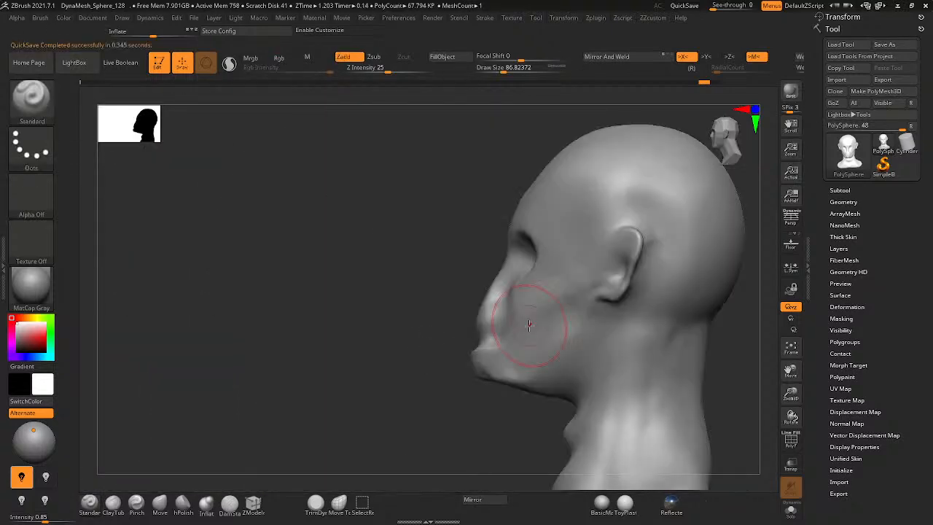
mouse_move(527, 323)
right_mouse_down()
mouse_move(538, 333)
mouse_move(270, 279)
right_mouse_up()
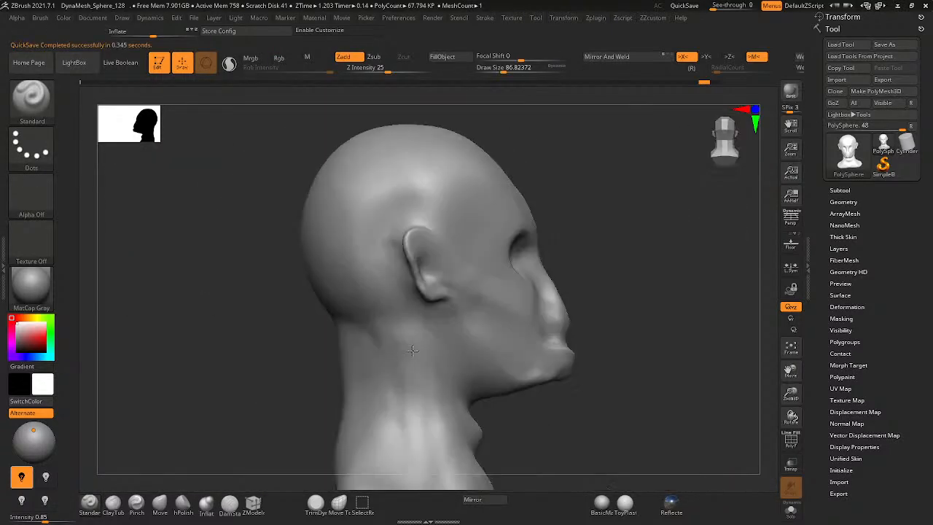
- Open the DynaMesh_Sphere_128.ZPR project from LightBox without saving the changes to the current head
left_click(75, 63)
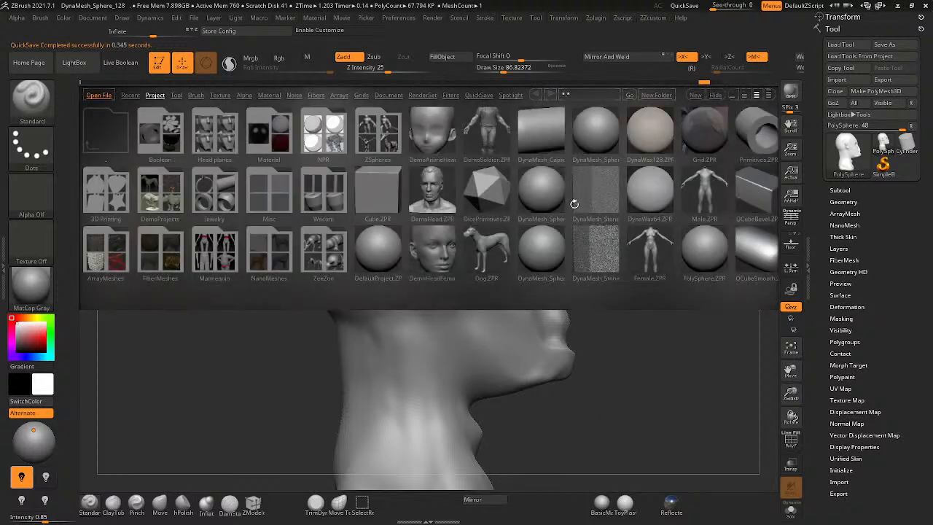
double_click(543, 195)
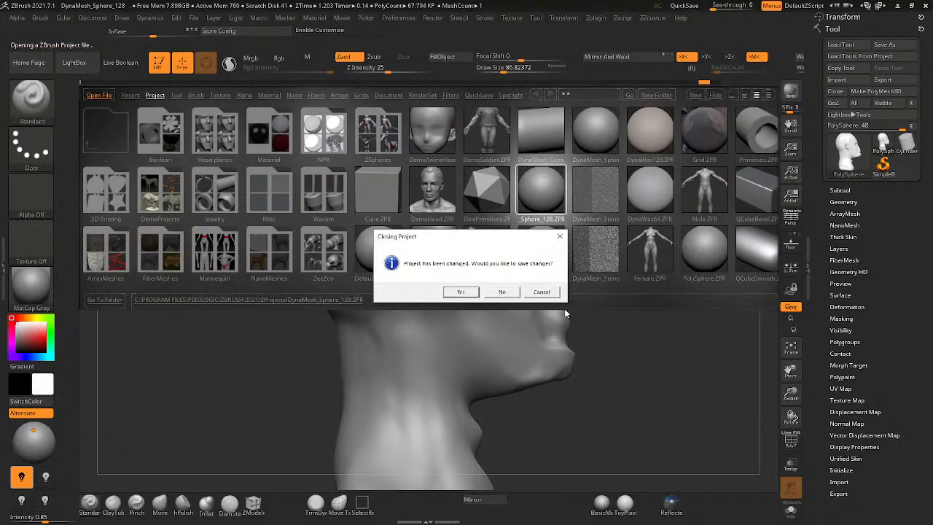
left_click(505, 292)
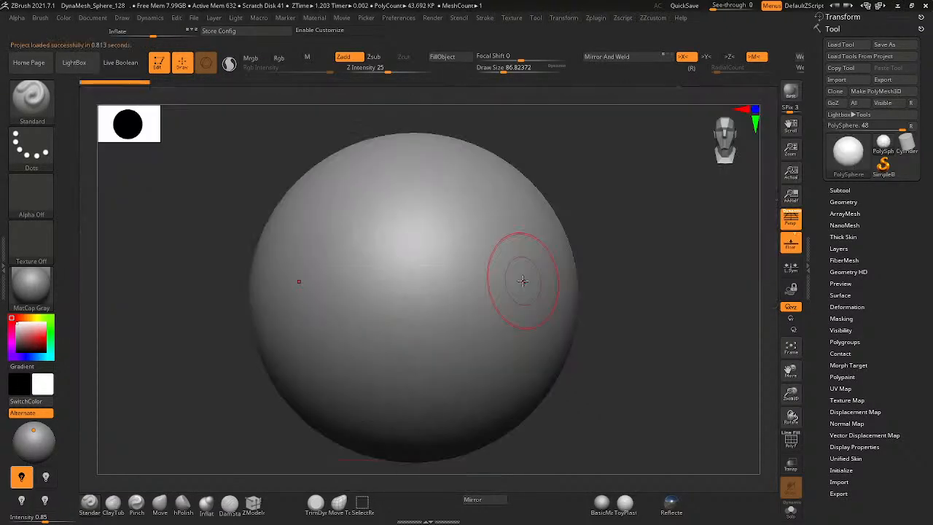
right_click_drag(523, 281, 395, 295, "ctrl")
mouse_move(472, 289)
right_mouse_down("alt")
mouse_move(450, 275)
mouse_move(477, 319)
right_mouse_up("alt")
- Switch between the Move, hPolish and Pinch brushes, ending with the Move brush active
key("2")
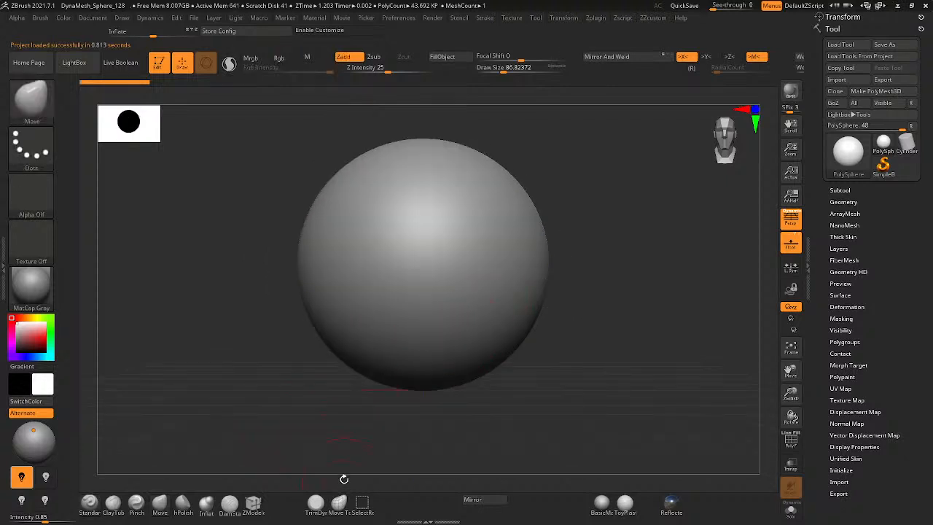
key("3")
key("5")
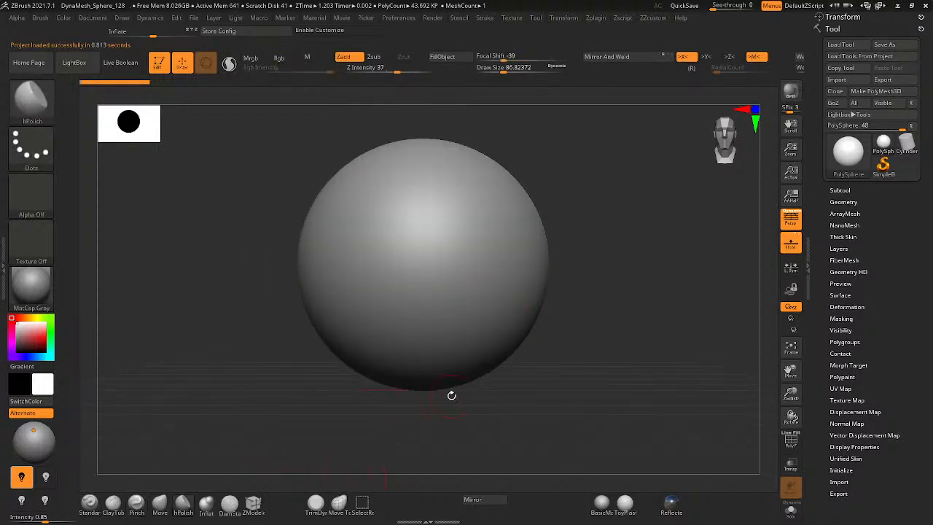
key("3")
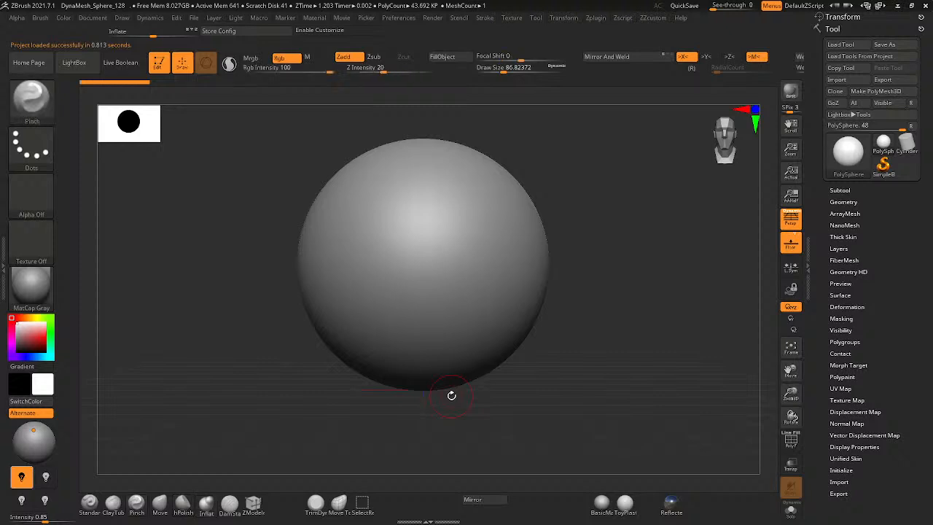
key("4")
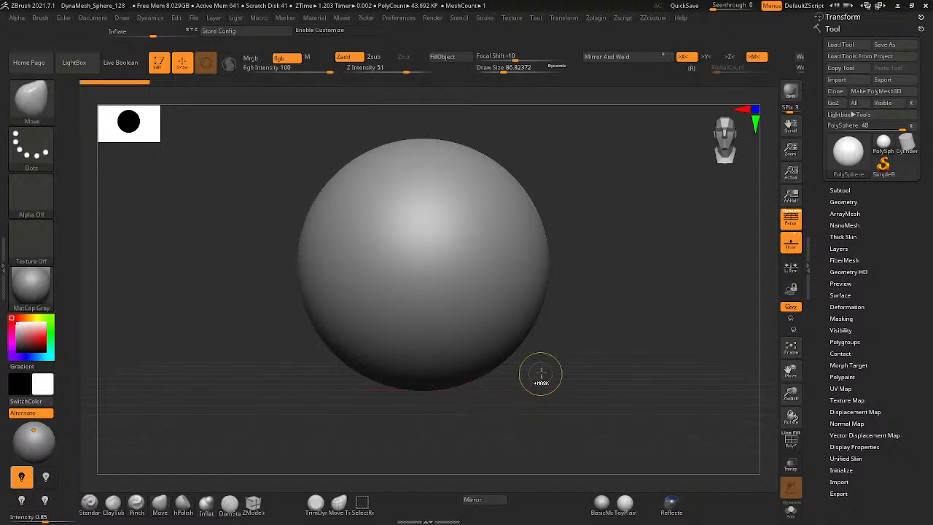
- Try to pull the lower half of the sphere down into a tapered chin with the Move brush at a draw size of about 305
right_click_drag(540, 374, 519, 363, "ctrl")
right_click(519, 363)
left_click_drag(519, 364, 530, 355)
mouse_move(472, 345)
left_mouse_down()
mouse_move(471, 371)
mouse_move(444, 397)
mouse_move(501, 343)
mouse_move(516, 345)
left_mouse_up()
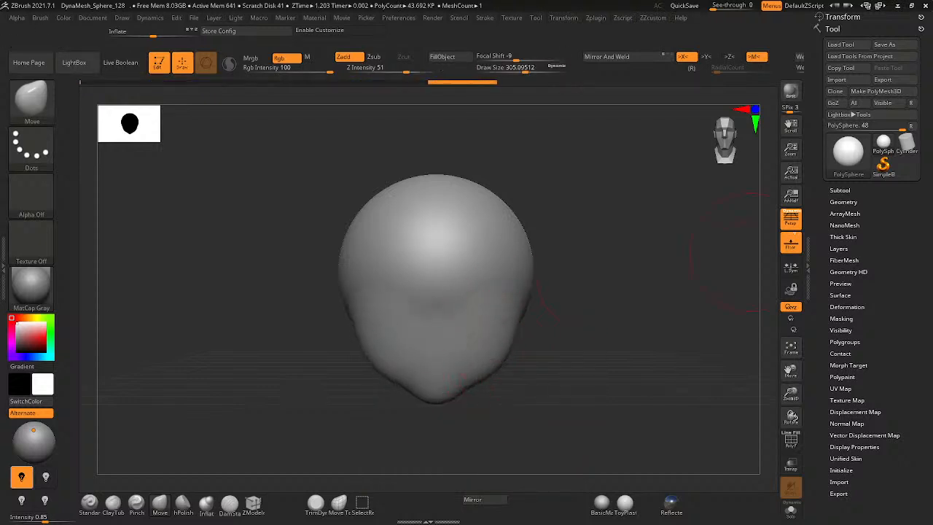
mouse_move(469, 360)
right_mouse_down()
mouse_move(438, 359)
mouse_move(481, 369)
mouse_move(456, 354)
mouse_move(474, 357)
right_mouse_up()
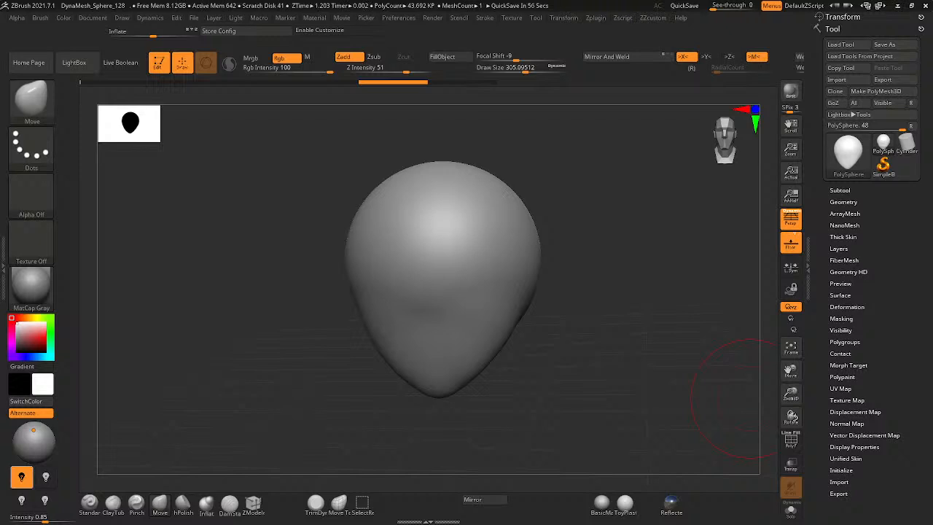
key("ctrl+z")
key("ctrl+z")
key("ctrl+z")
key("ctrl+z")
key("ctrl+z")
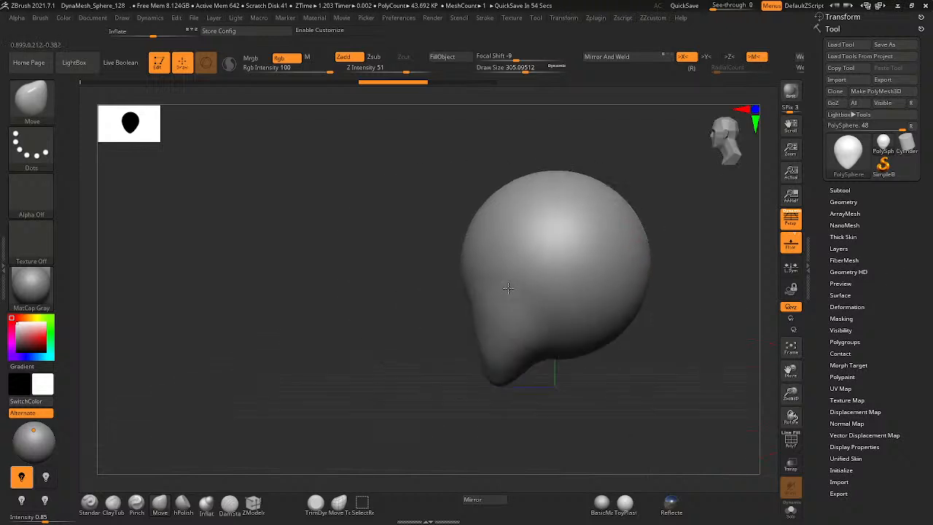
- Reshape the sphere into an egg-shaped head with a narrower lower half using the Move brush at a draw size of about 476
right_click_drag(455, 307, 511, 313)
key("space")
left_click_drag(515, 312, 526, 312)
mouse_move(462, 312)
left_mouse_down()
mouse_move(458, 333)
mouse_move(411, 340)
left_mouse_up()
left_click_drag(473, 328, 477, 360)
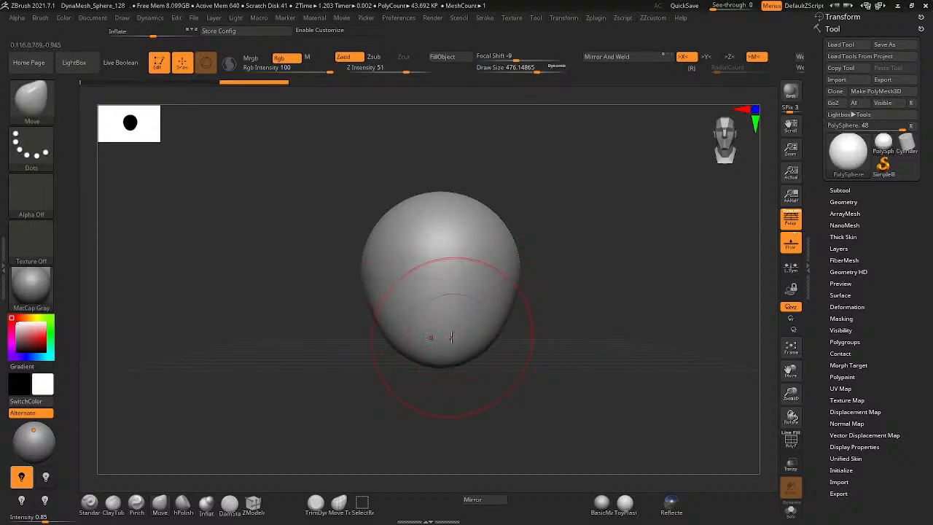
- Turn off dynamic draw size and shape the jaw and the underside of the skull with the Move brush, reducing the draw size to about 132
left_click(557, 65)
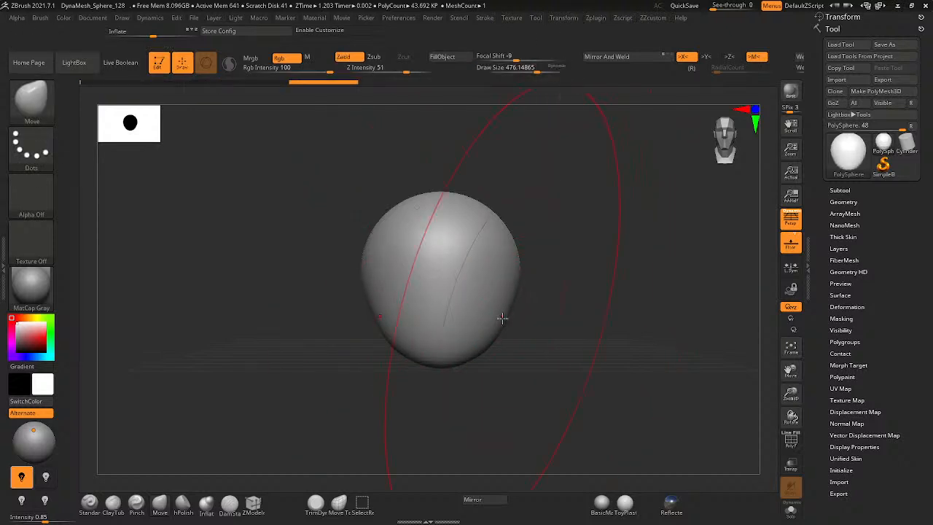
key("space")
mouse_move(537, 319)
left_mouse_down()
mouse_move(508, 316)
mouse_move(473, 363)
left_mouse_up()
mouse_move(424, 344)
right_mouse_down()
mouse_move(356, 335)
mouse_move(353, 344)
right_mouse_up()
mouse_move(401, 277)
right_mouse_down()
mouse_move(469, 339)
mouse_move(489, 331)
right_mouse_up()
left_click_drag(362, 353, 352, 337)
left_click_drag(359, 294, 368, 281)
right_click_drag(481, 306, 393, 357)
mouse_move(511, 375)
left_mouse_down()
mouse_move(474, 349)
mouse_move(437, 347)
left_mouse_up()
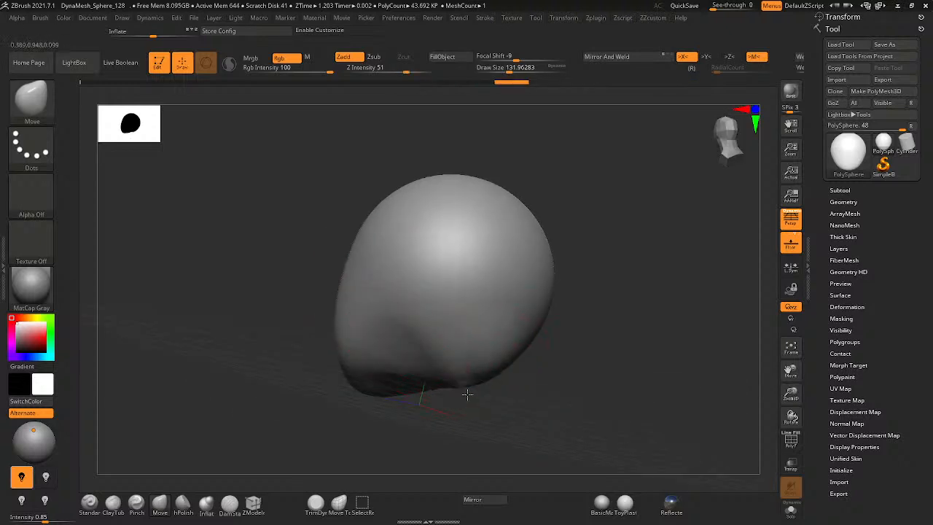
- Undo and redo the last Move brush strokes while refining the narrow jaw and chin at a draw size of about 132
key("ctrl+z")
mouse_move(512, 380)
right_mouse_down()
mouse_move(535, 359)
mouse_move(448, 386)
right_mouse_up()
key("ctrl+shift+z")
mouse_move(435, 338)
right_mouse_down()
mouse_move(386, 371)
mouse_move(396, 380)
right_mouse_up()
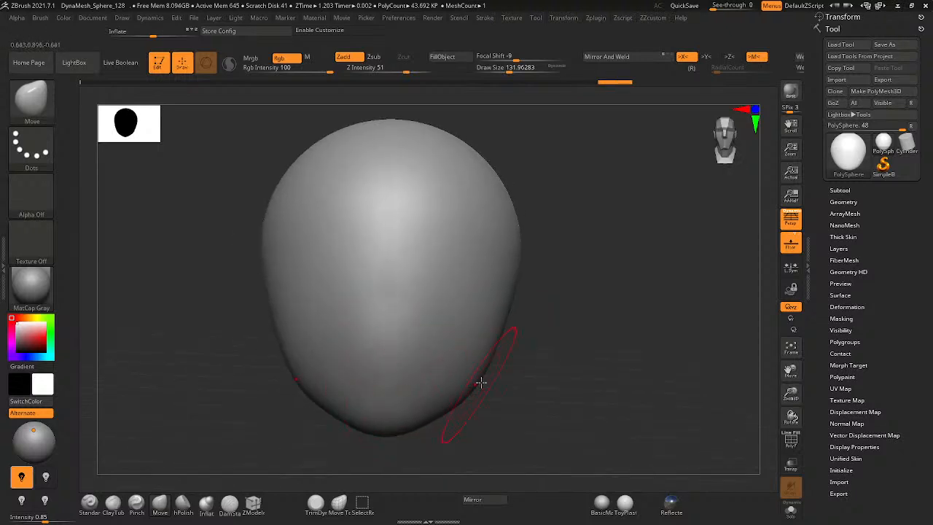
right_click_drag(481, 381, 460, 386, "shift")
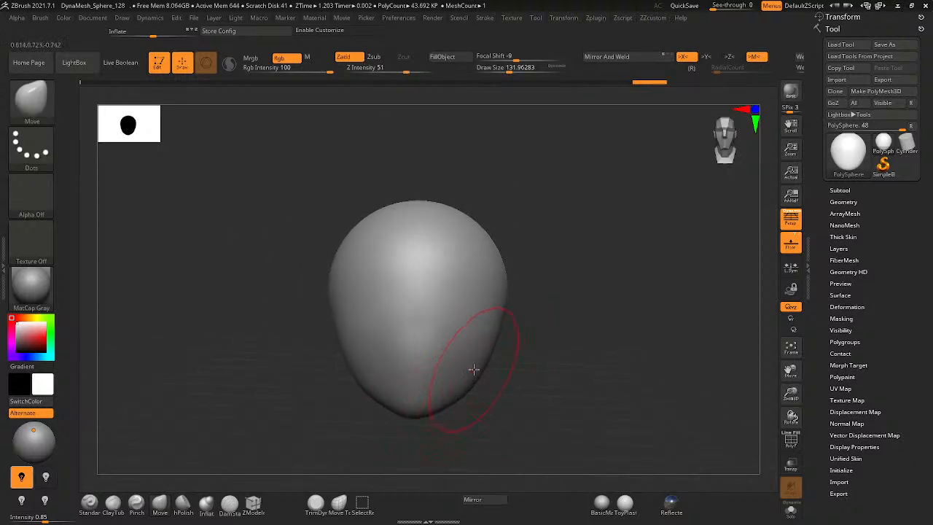
key("ctrl+shift+z")
right_click_drag(447, 270, 444, 296)
key("ctrl+shift+z")
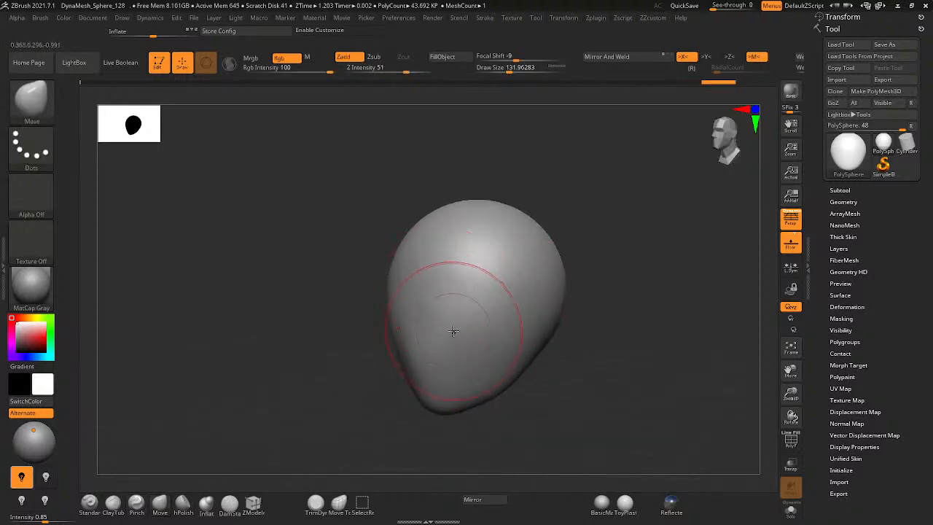
- Flatten the temple and cheek on the side of the head with the hPolish brush at a draw size of about 324
key("5")
right_click_drag(515, 316, 504, 314, "shift")
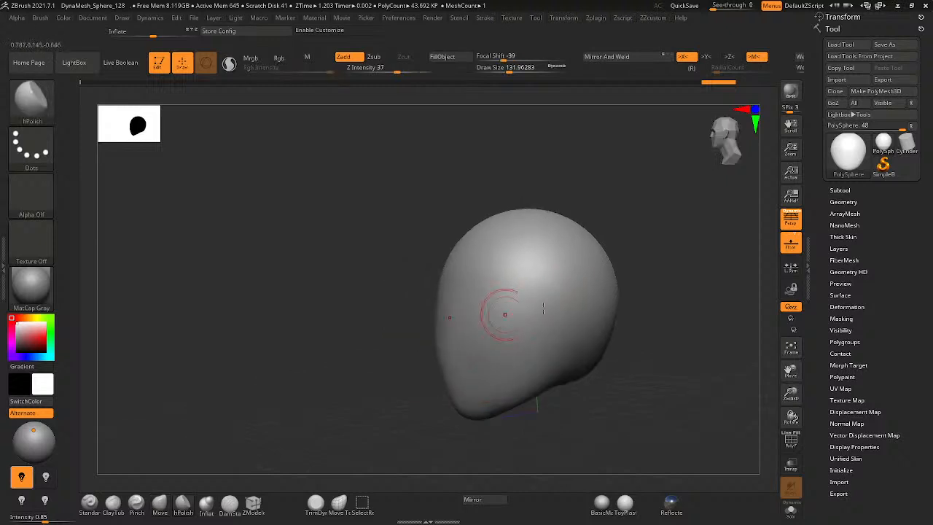
key("space")
left_click_drag(546, 305, 569, 305)
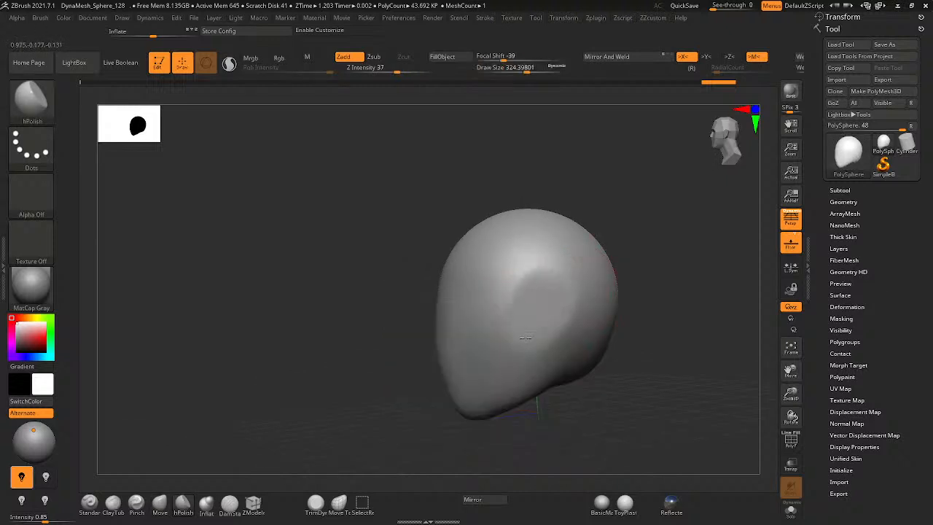
right_click_drag(510, 333, 521, 243)
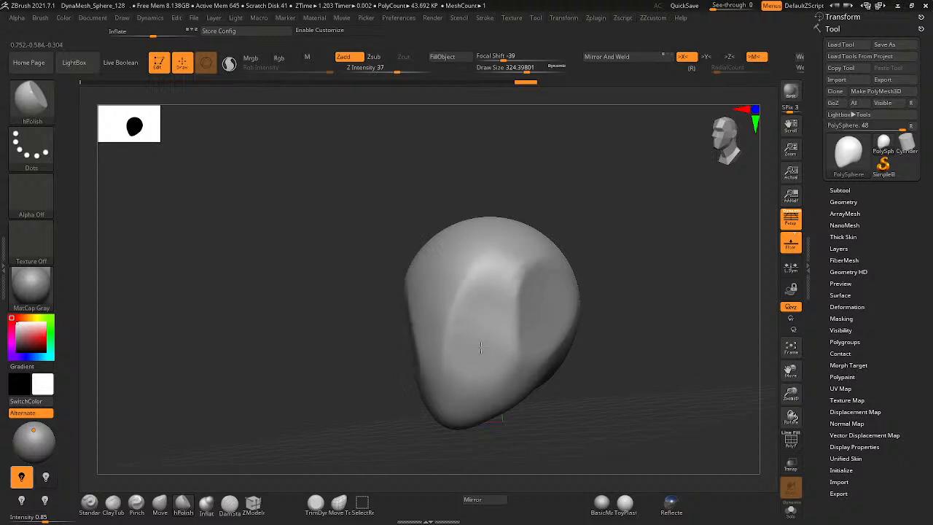
right_click_drag(484, 373, 492, 274)
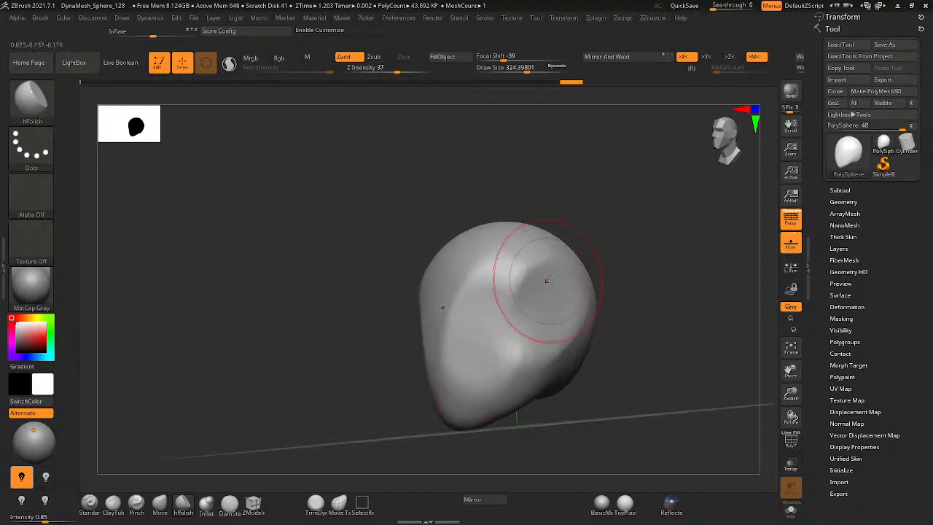
- Extend the flat side planes of the face from the temples down to the jaw with the hPolish brush
right_click_drag(592, 295, 549, 301)
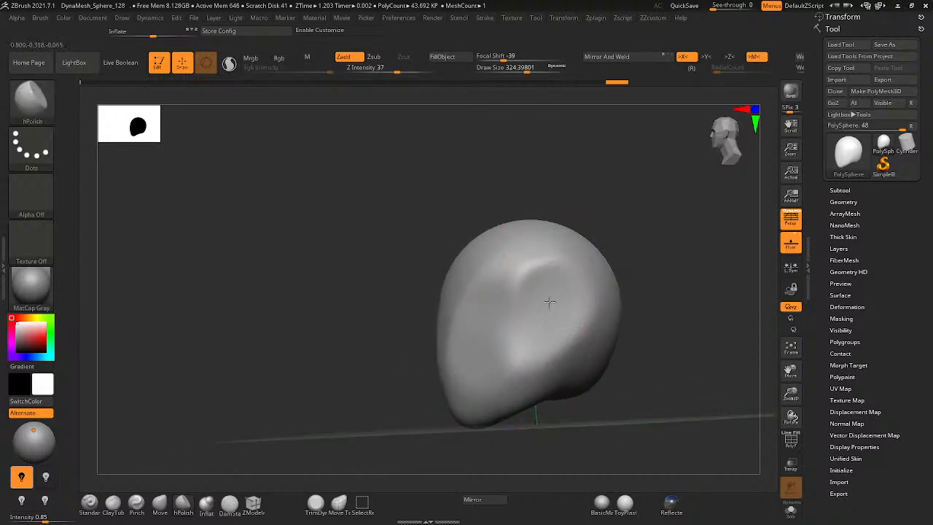
mouse_move(522, 367)
right_mouse_down()
mouse_move(564, 356)
mouse_move(547, 329)
mouse_move(501, 379)
right_mouse_up()
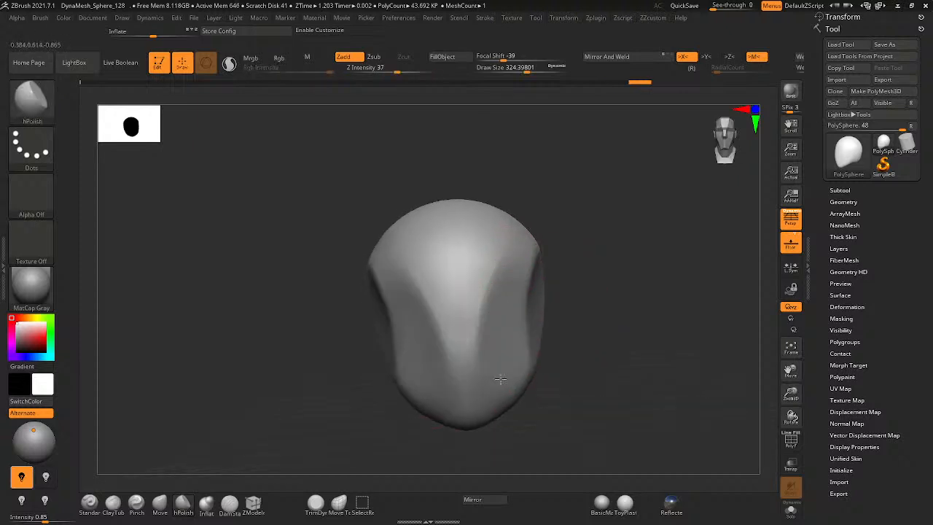
mouse_move(512, 311)
right_mouse_down()
mouse_move(493, 317)
mouse_move(593, 293)
right_mouse_up()
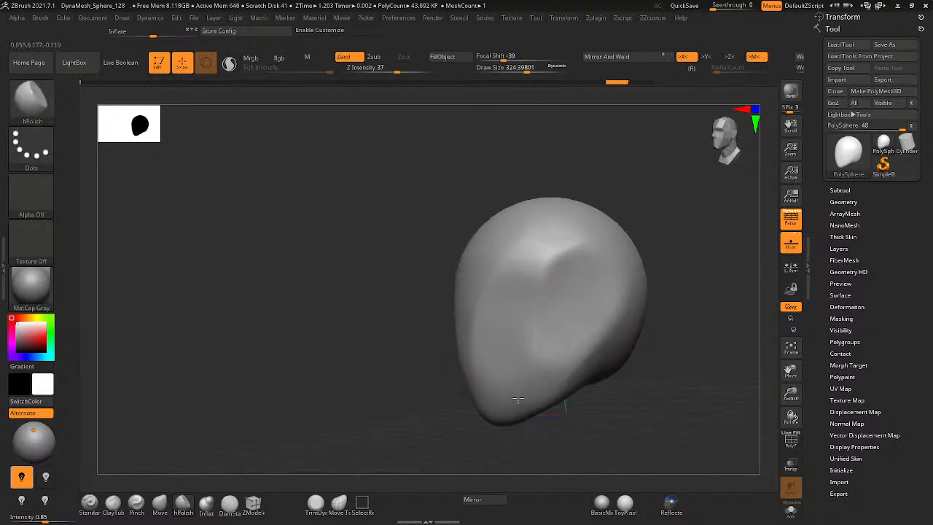
right_click_drag(543, 355, 461, 307)
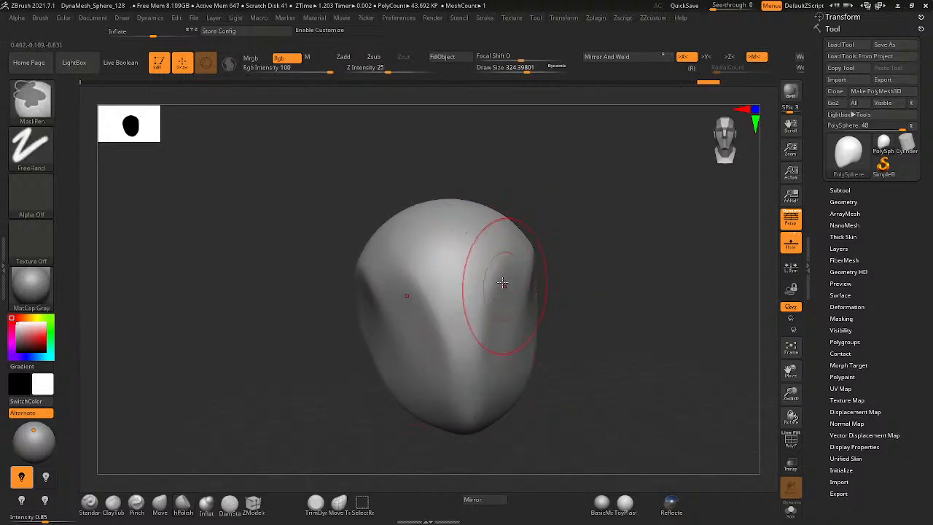
left_click_drag(500, 267, 494, 406)
mouse_move(506, 375)
right_mouse_down()
mouse_move(431, 275)
mouse_move(471, 398)
mouse_move(479, 376)
mouse_move(477, 389)
mouse_move(444, 364)
right_mouse_up()
key("shift")
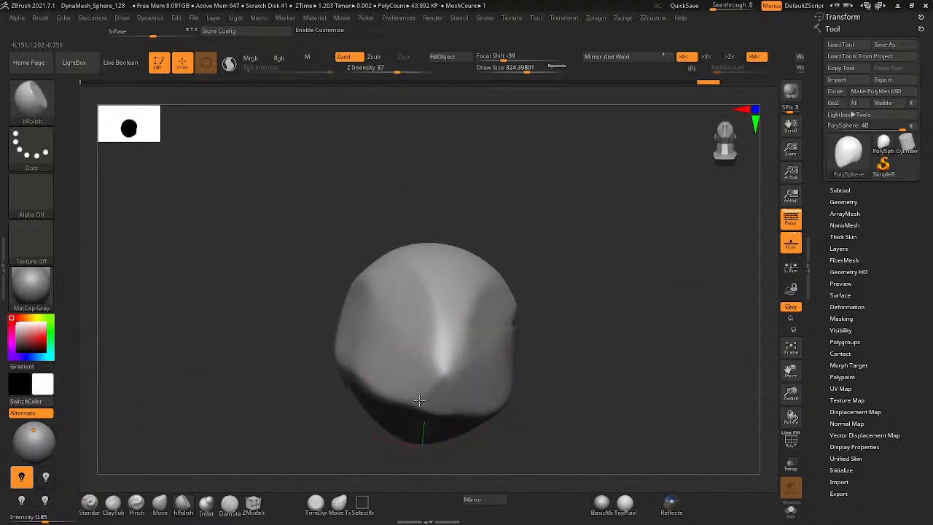
- Flatten the underside of the chin with the hPolish brush and raise the draw size to about 460
mouse_move(419, 399)
right_mouse_down()
mouse_move(467, 379)
mouse_move(467, 453)
right_mouse_up()
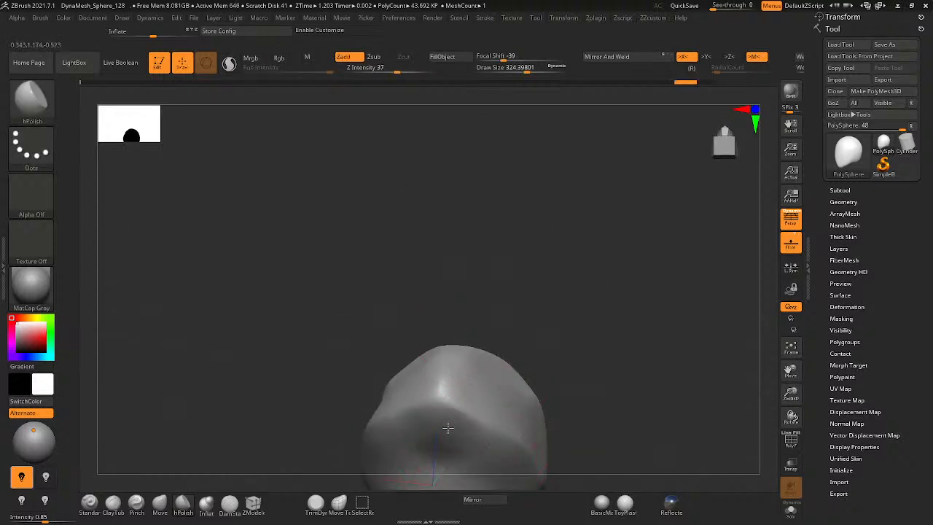
right_click_drag(445, 411, 474, 358)
mouse_move(479, 306)
right_mouse_down("alt")
mouse_move(478, 281)
mouse_move(493, 318)
mouse_move(473, 298)
mouse_move(456, 360)
right_mouse_up("alt")
key("space")
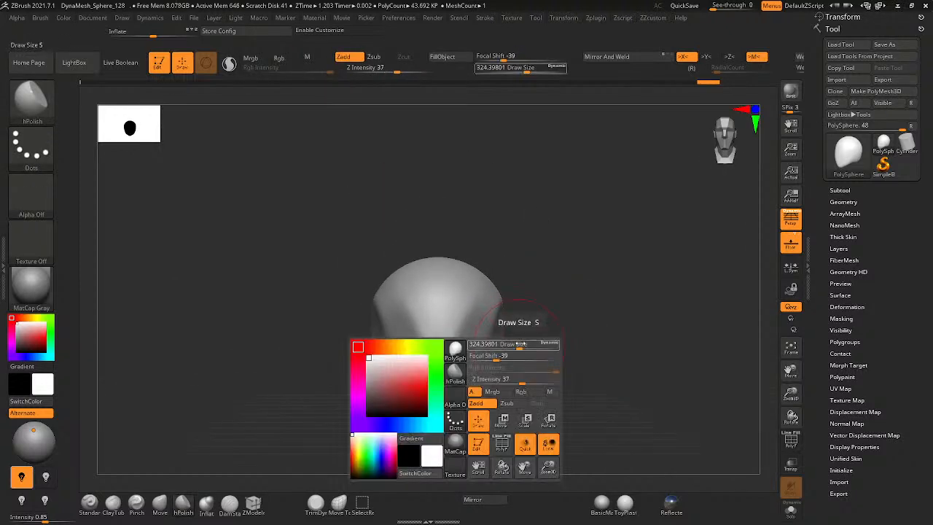
left_click_drag(519, 346, 528, 346)
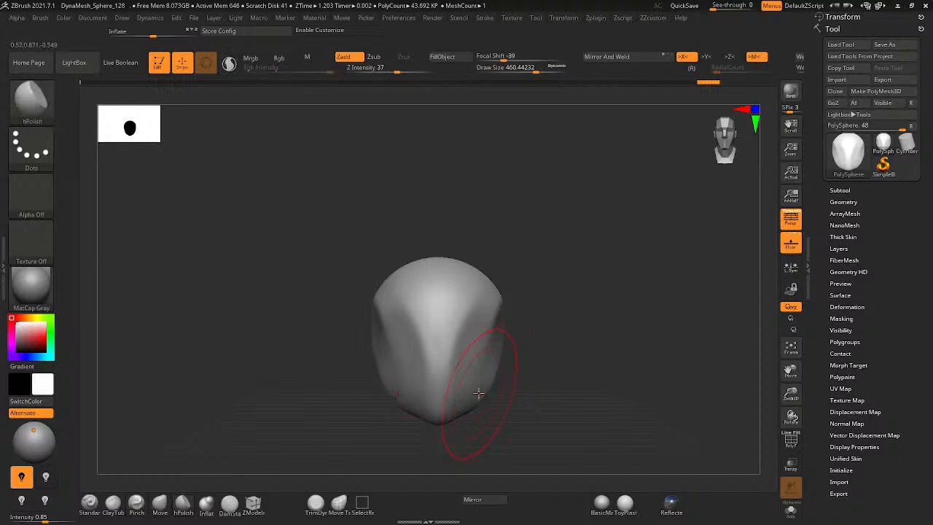
- Switch to the Move brush, set its draw size to about 172 and reshape the sides of the jaw
key("b")
key("p")
key("i")
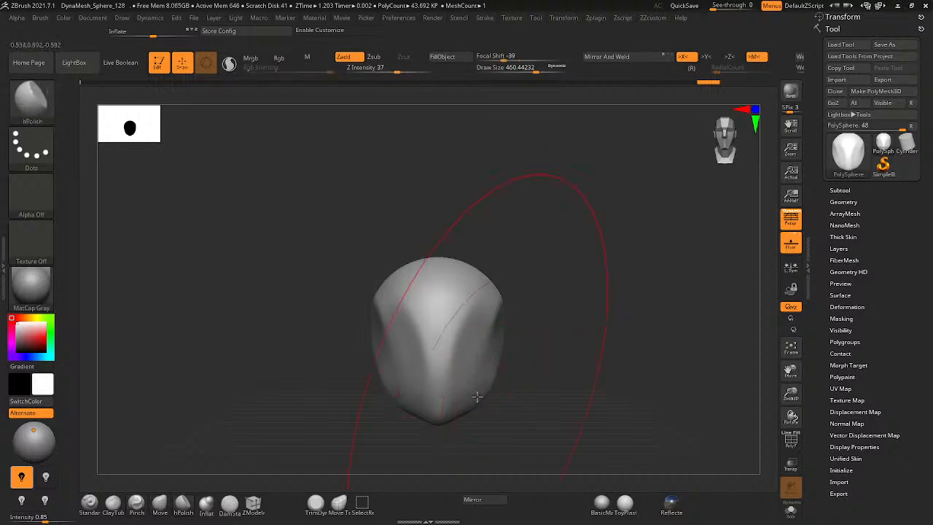
key("b")
key("m")
key("v")
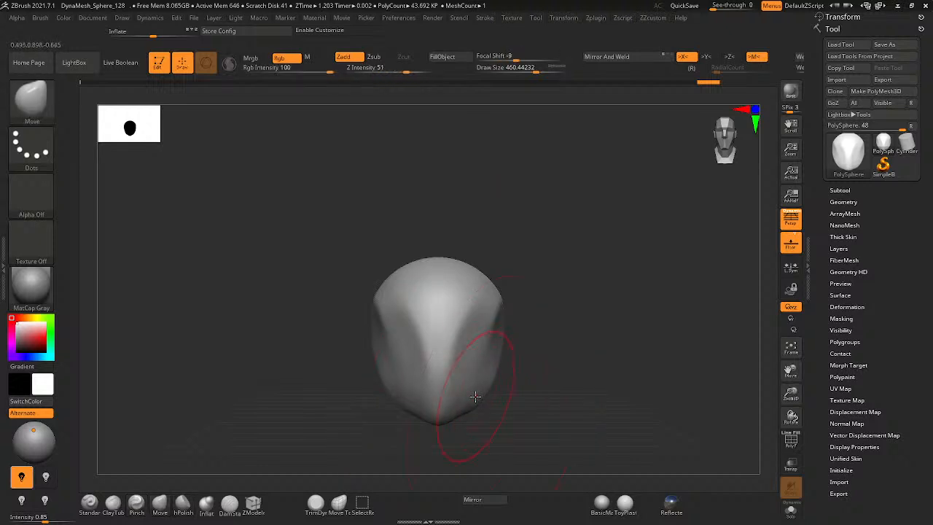
key("space")
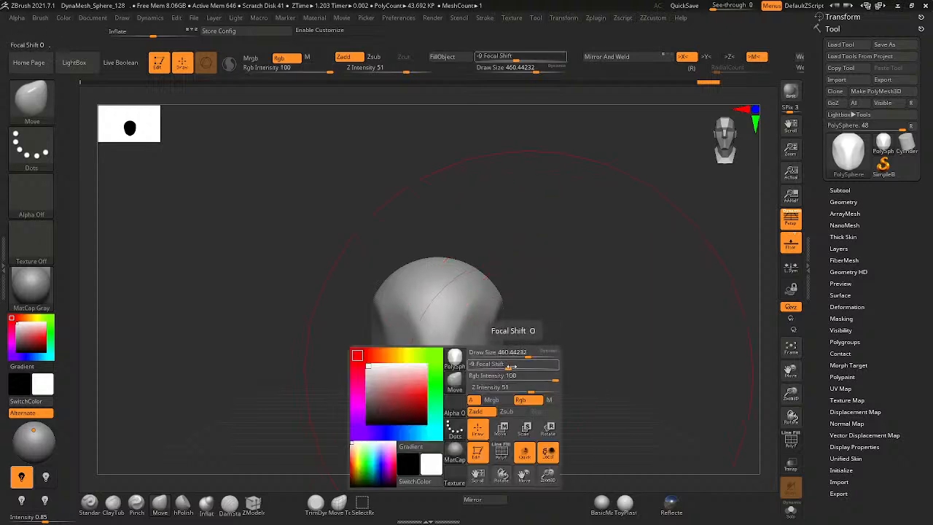
left_click_drag(514, 354, 491, 361)
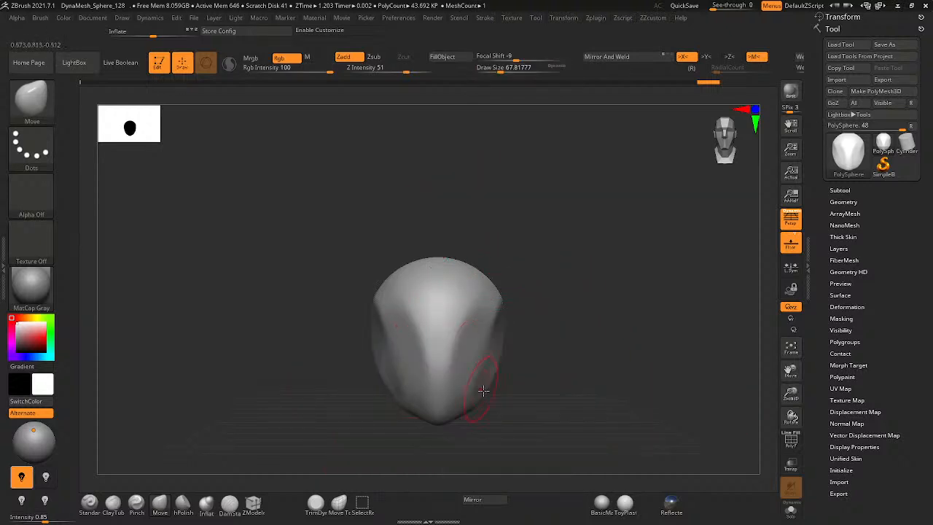
key("space")
left_click_drag(501, 353, 511, 355)
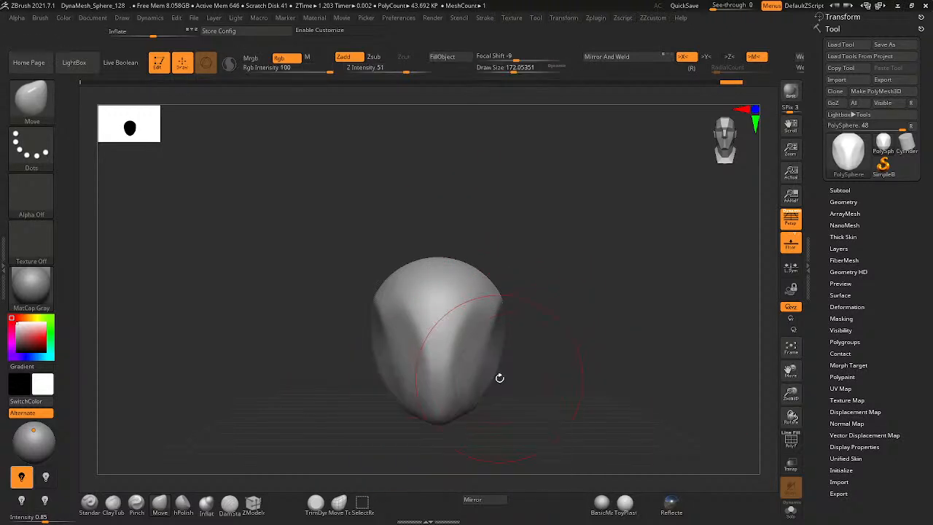
left_click_drag(478, 388, 467, 392)
left_click_drag(554, 398, 437, 382)
mouse_move(475, 371)
right_mouse_down()
mouse_move(512, 373)
mouse_move(524, 348)
mouse_move(479, 358)
mouse_move(413, 327)
mouse_move(394, 329)
right_mouse_up()
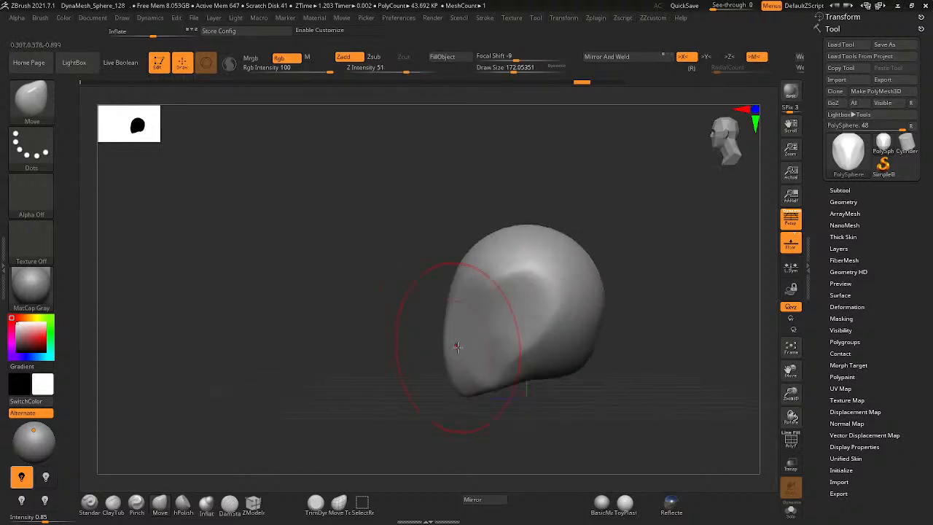
- Pull out a broader chin and shape the lower jaw with the Move brush, smoothing the face planes
mouse_move(490, 344)
right_mouse_down("alt")
mouse_move(442, 345)
mouse_move(569, 327)
mouse_move(519, 311)
right_mouse_up("alt")
left_click_drag(518, 308, 524, 345)
mouse_move(524, 345)
right_mouse_down()
mouse_move(457, 323)
mouse_move(517, 333)
mouse_move(503, 402)
right_mouse_up()
left_click_drag(492, 437, 489, 423)
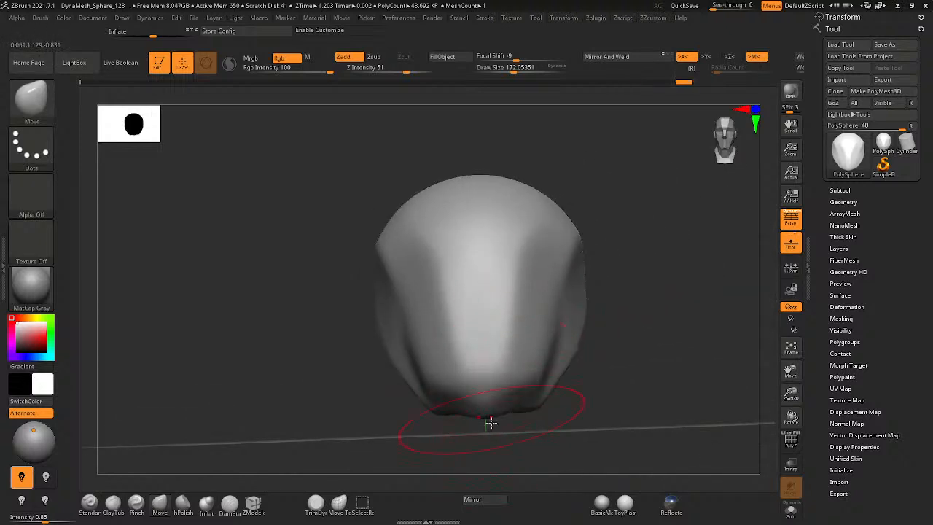
left_click_drag(496, 389, 493, 408)
mouse_move(464, 369)
right_mouse_down()
mouse_move(428, 412)
mouse_move(481, 354)
mouse_move(459, 311)
mouse_move(561, 319)
right_mouse_up()
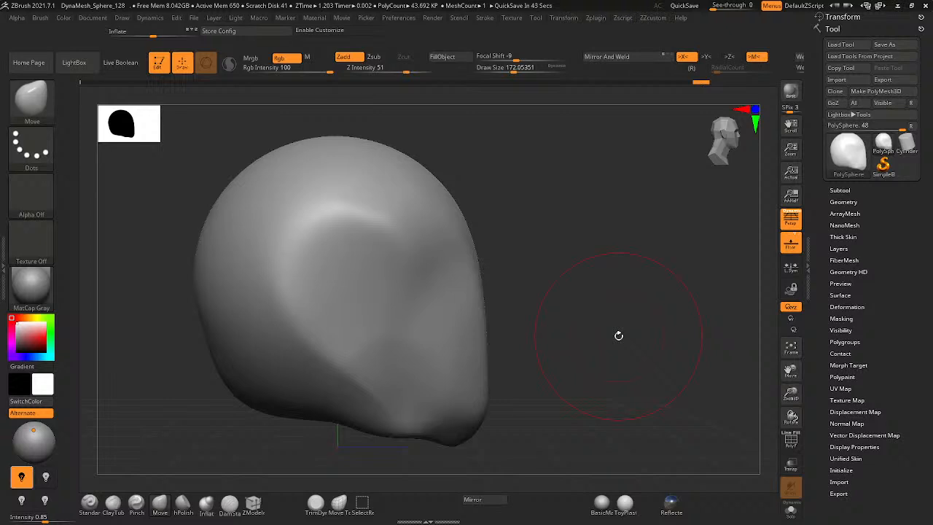
mouse_move(322, 289)
right_mouse_down()
mouse_move(256, 279)
mouse_move(479, 315)
mouse_move(417, 311)
mouse_move(460, 323)
right_mouse_up()
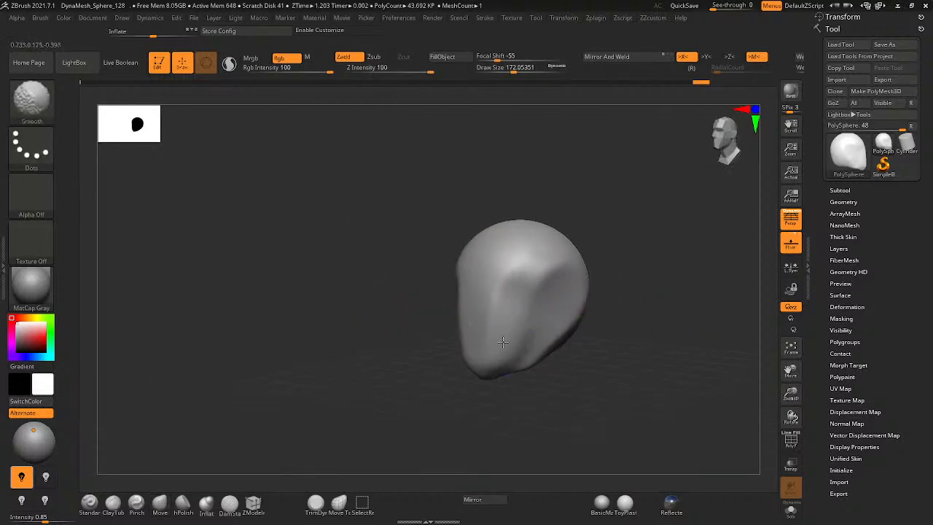
- Load the DynaMesh_Sphere_128.ZPR project from LightBox without saving the changes to the current head
left_click(74, 62)
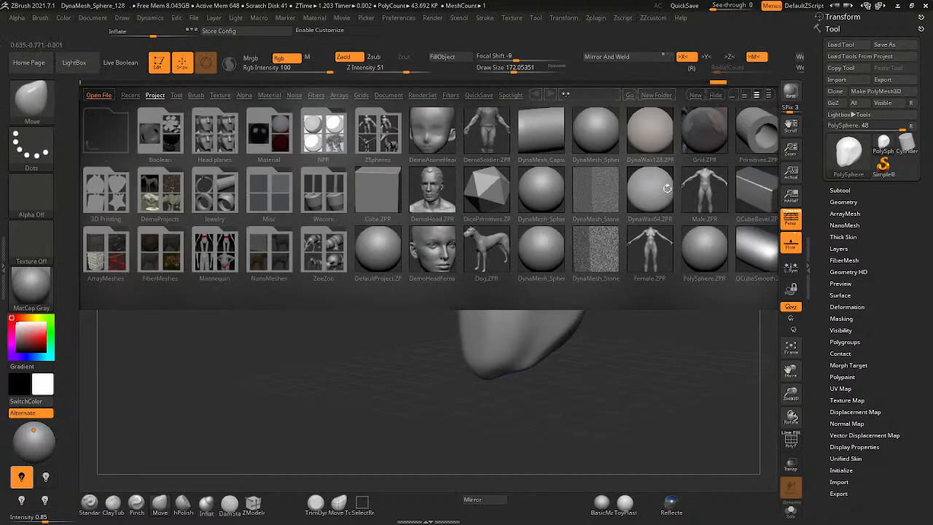
double_click(540, 190)
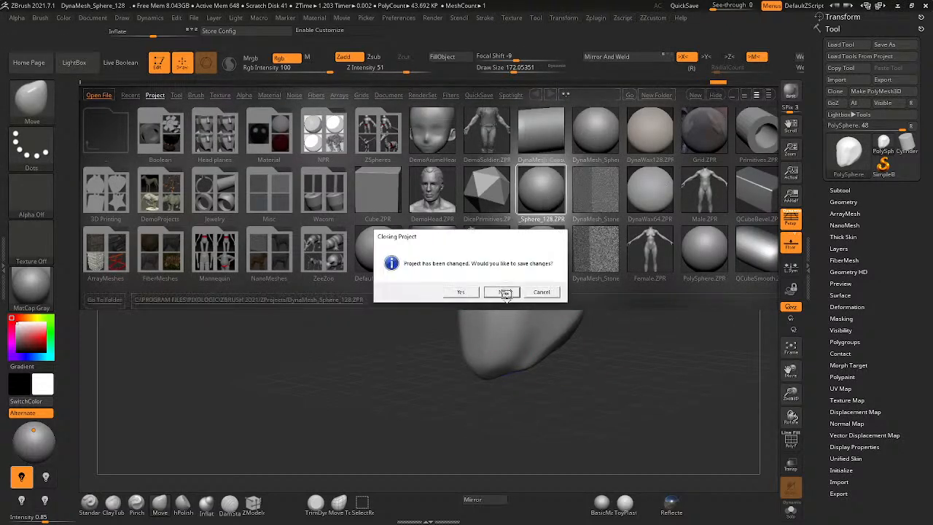
left_click(502, 292)
- Narrow the lower half of the sphere and pull it down with the Move brush at a draw size of about 212
mouse_move(481, 308)
right_mouse_down("ctrl")
mouse_move(500, 308)
mouse_move(460, 287)
mouse_move(448, 325)
right_mouse_up("ctrl")
key("space")
mouse_move(442, 325)
left_mouse_down()
mouse_move(450, 325)
mouse_move(449, 396)
left_mouse_up()
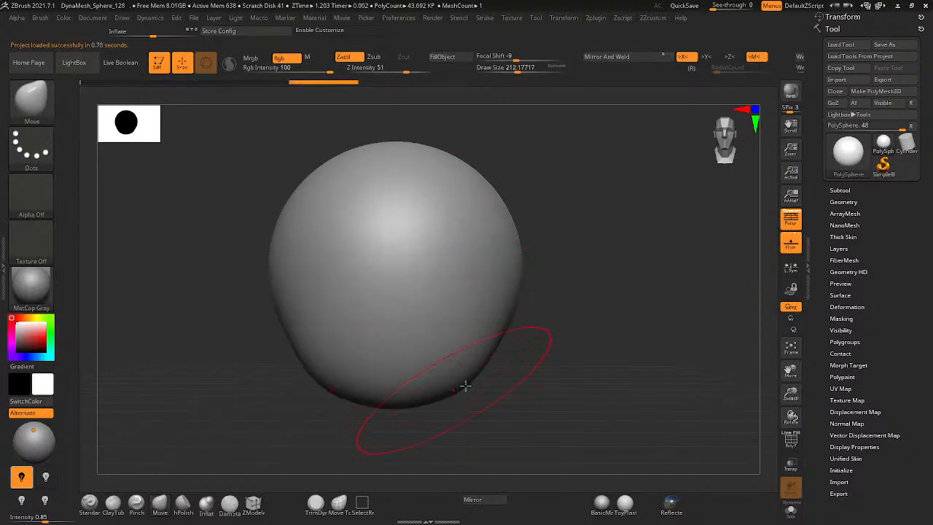
mouse_move(525, 366)
right_mouse_down("ctrl")
mouse_move(477, 385)
mouse_move(454, 372)
right_mouse_up("ctrl")
mouse_move(454, 372)
left_mouse_down()
mouse_move(466, 383)
mouse_move(450, 421)
left_mouse_up()
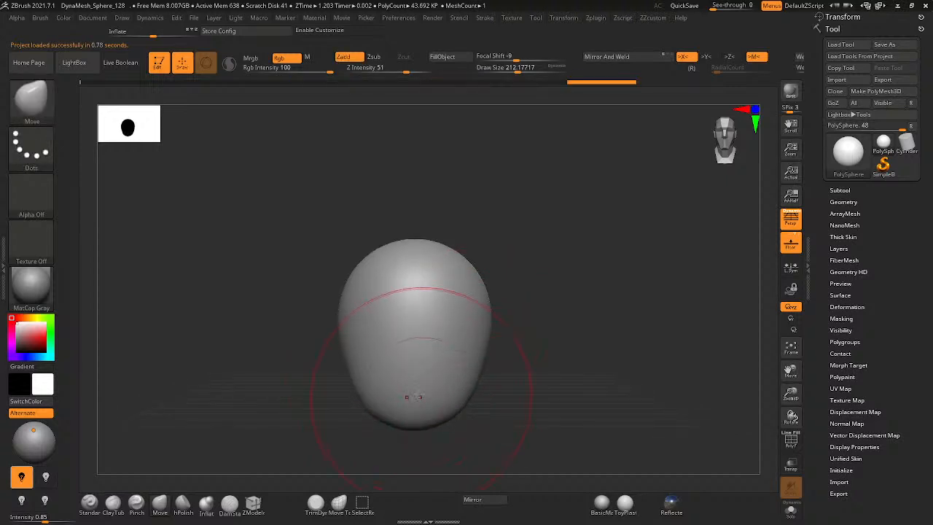
- Shape the head's side profile with the Move brush, extending the chin forward and slimming the back of the jaw
mouse_move(420, 395)
right_mouse_down()
mouse_move(394, 391)
mouse_move(417, 381)
right_mouse_up()
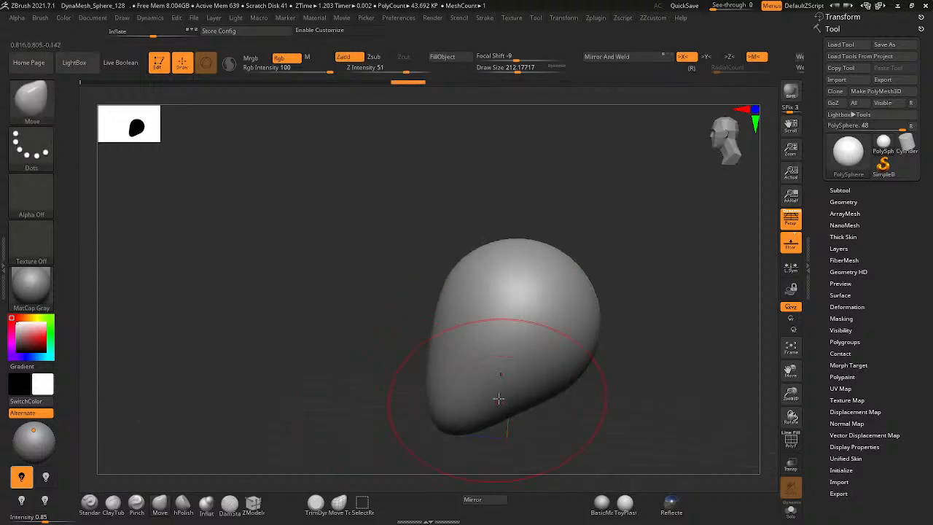
right_click_drag(475, 371, 515, 378)
mouse_move(416, 393)
right_mouse_down()
mouse_move(413, 407)
mouse_move(379, 393)
right_mouse_up()
right_click_drag(508, 330, 474, 342)
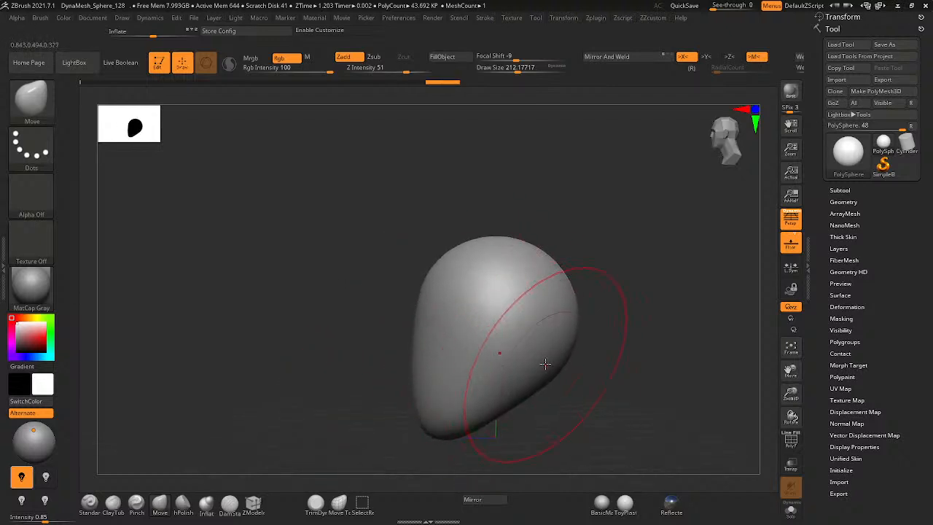
left_click_drag(545, 364, 540, 361)
mouse_move(540, 361)
right_mouse_down()
mouse_move(483, 335)
mouse_move(568, 348)
mouse_move(481, 365)
mouse_move(512, 301)
mouse_move(533, 328)
mouse_move(520, 362)
mouse_move(497, 398)
mouse_move(466, 385)
mouse_move(497, 373)
right_mouse_up()
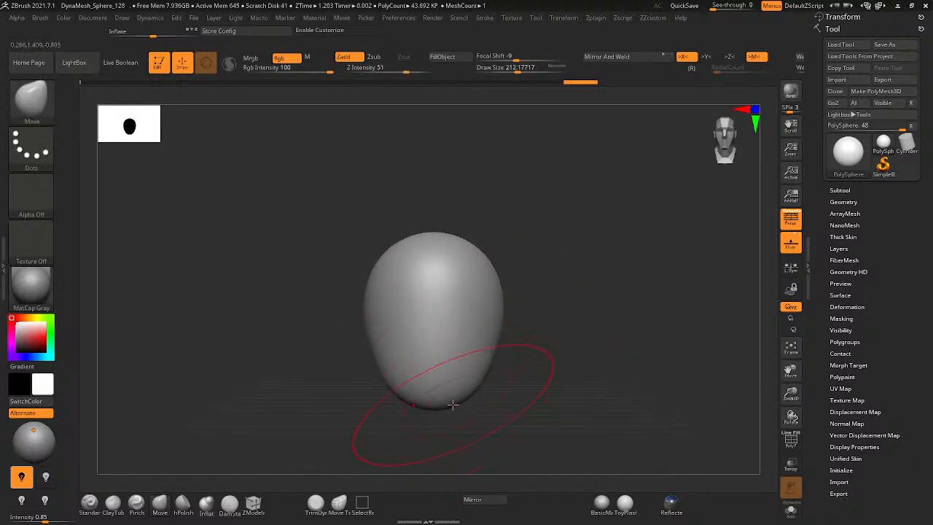
- Adjust the slope of the face between forehead and chin in side view with the Move brush
right_click_drag(473, 378, 452, 375)
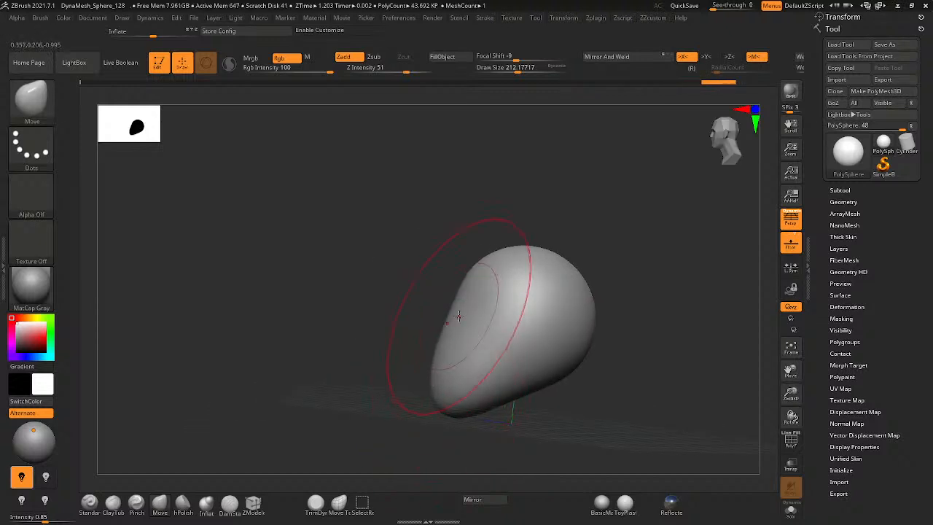
left_click_drag(459, 316, 451, 312)
mouse_move(460, 321)
right_mouse_down()
mouse_move(473, 335)
mouse_move(455, 342)
right_mouse_up()
- Flatten the sides of the head with the hPolish brush, enlarging the draw size to about 262
key("space")
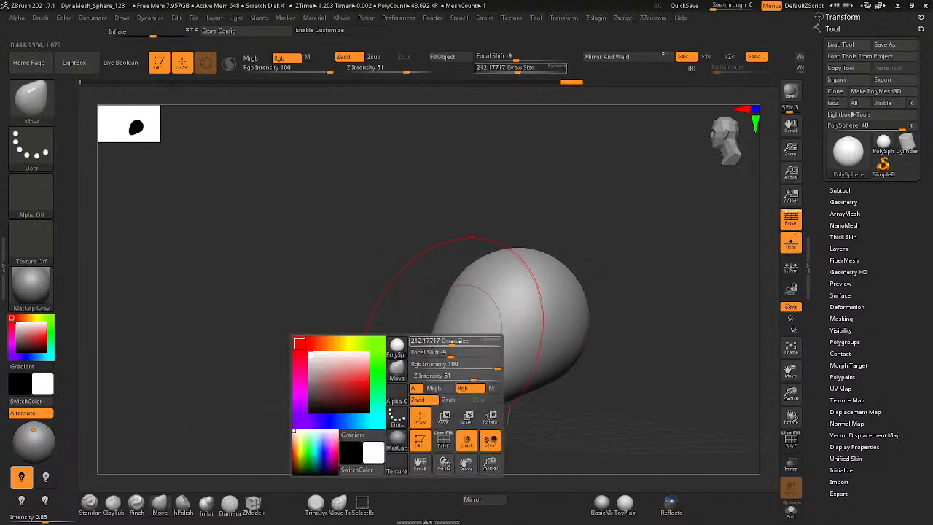
left_click_drag(455, 341, 445, 341)
key("5")
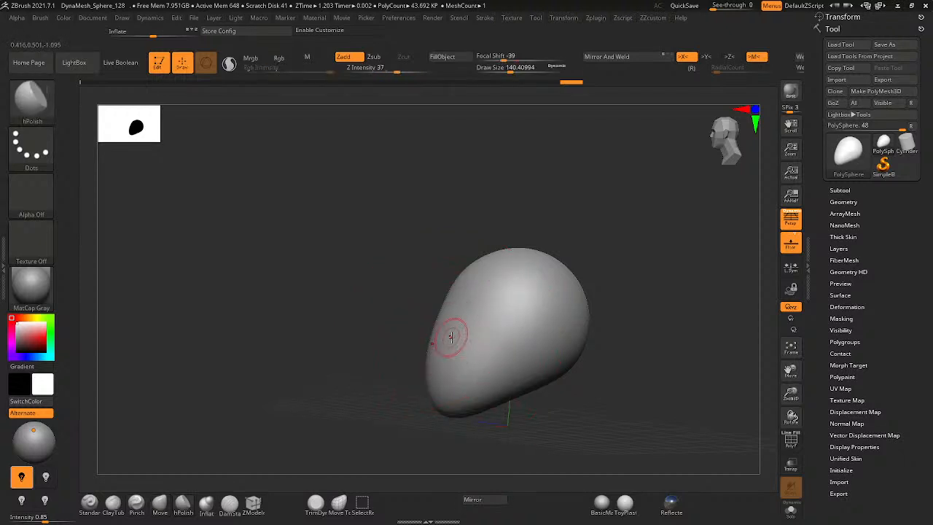
key("space")
left_click_drag(561, 316, 587, 316)
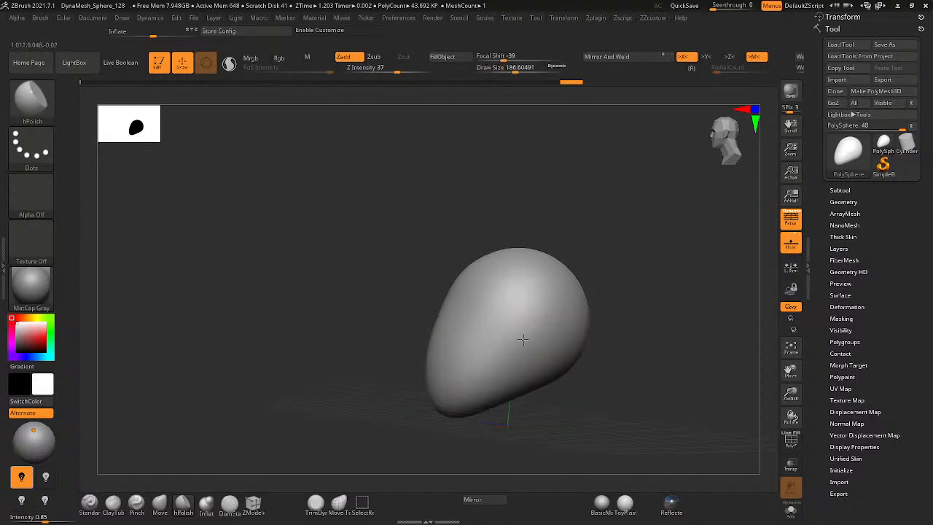
key("space")
mouse_move(530, 306)
left_mouse_down()
mouse_move(558, 306)
mouse_move(489, 350)
mouse_move(548, 318)
mouse_move(531, 333)
left_mouse_up()
mouse_move(531, 333)
right_mouse_down()
mouse_move(571, 358)
mouse_move(567, 337)
mouse_move(527, 329)
mouse_move(567, 321)
right_mouse_up()
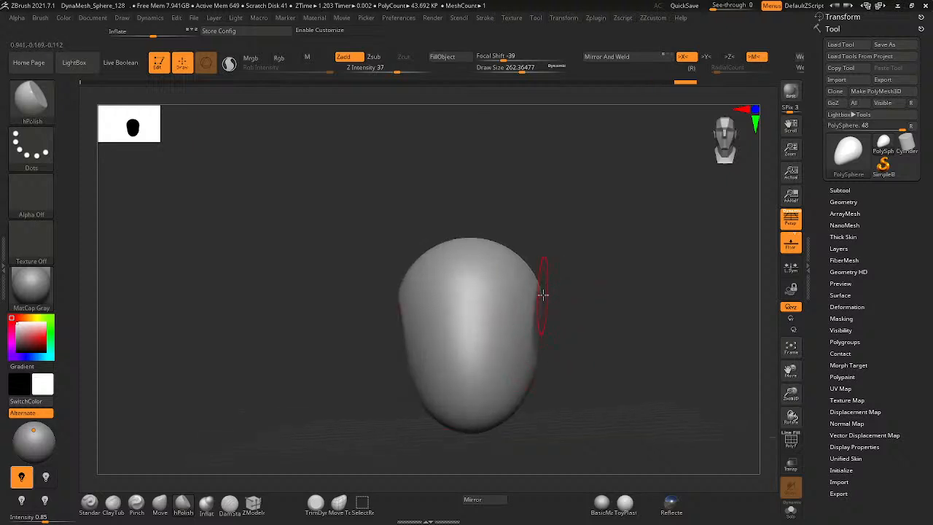
- Polish broad flat planes from the temples to the cheeks with hPolish at a draw size of about 393
key("space")
left_click_drag(507, 366, 521, 350)
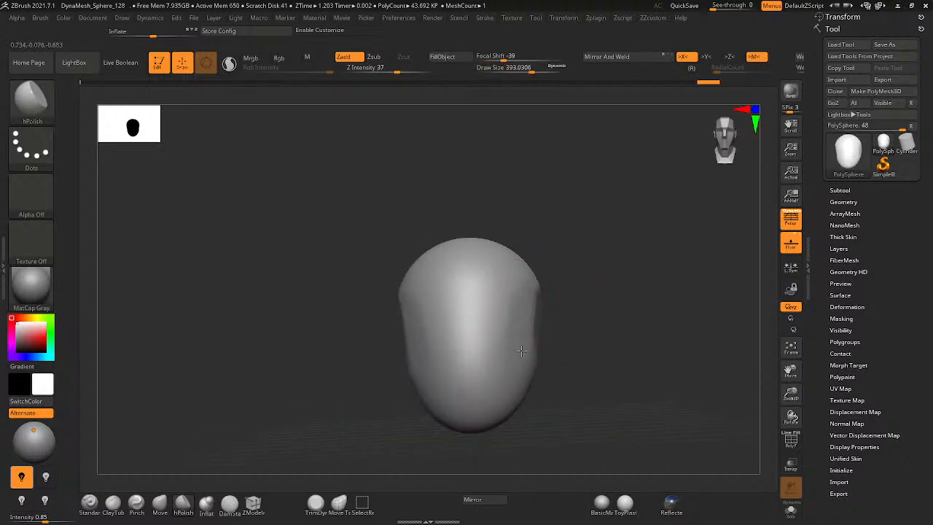
right_click_drag(485, 365, 732, 321)
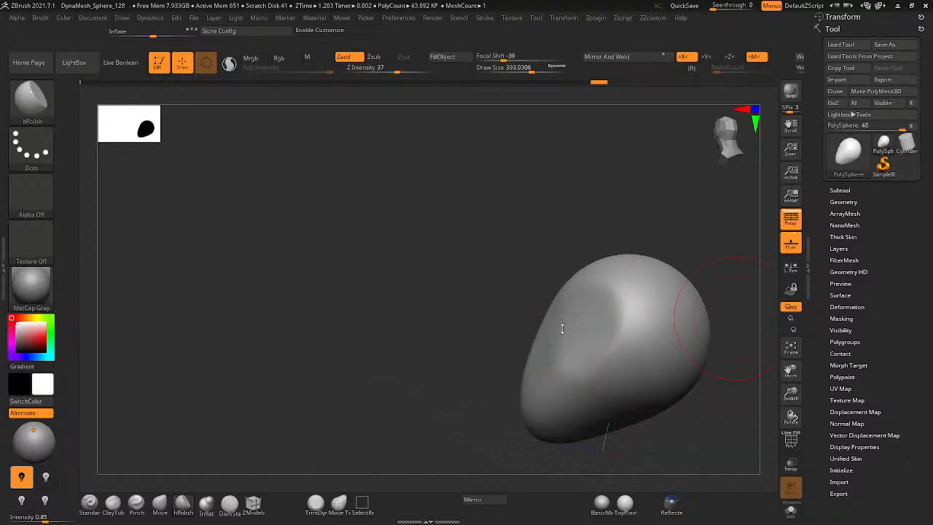
mouse_move(458, 328)
right_mouse_down()
mouse_move(556, 333)
mouse_move(762, 379)
right_mouse_up()
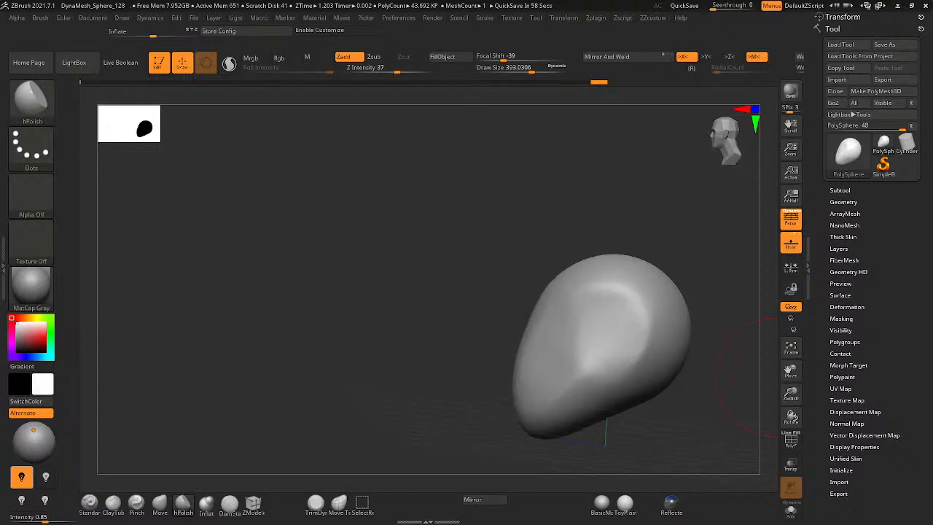
mouse_move(448, 327)
right_mouse_down()
mouse_move(471, 333)
mouse_move(548, 287)
right_mouse_up()
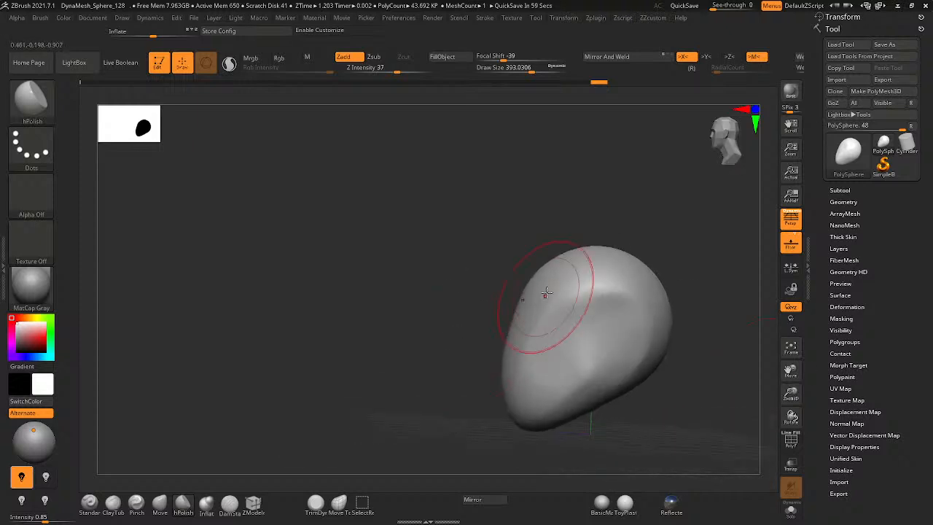
mouse_move(554, 387)
right_mouse_down()
mouse_move(524, 364)
mouse_move(278, 452)
right_mouse_up()
- Reshape the forehead and top of the skull with the Move brush at a draw size of about 393
key("3")
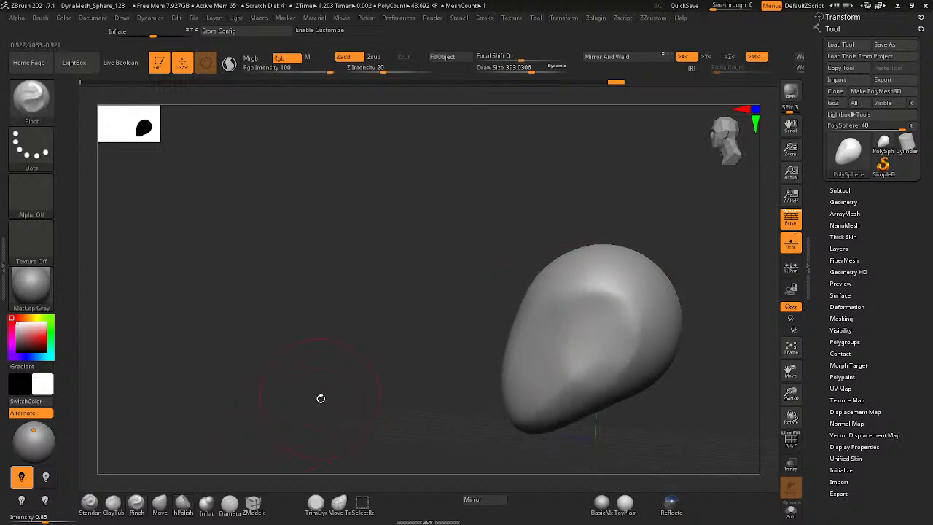
key("4")
key("5")
key("3")
key("4")
mouse_move(560, 276)
left_mouse_down()
mouse_move(543, 276)
mouse_move(574, 263)
left_mouse_up()
left_click_drag(615, 336, 587, 336)
right_click(550, 328)
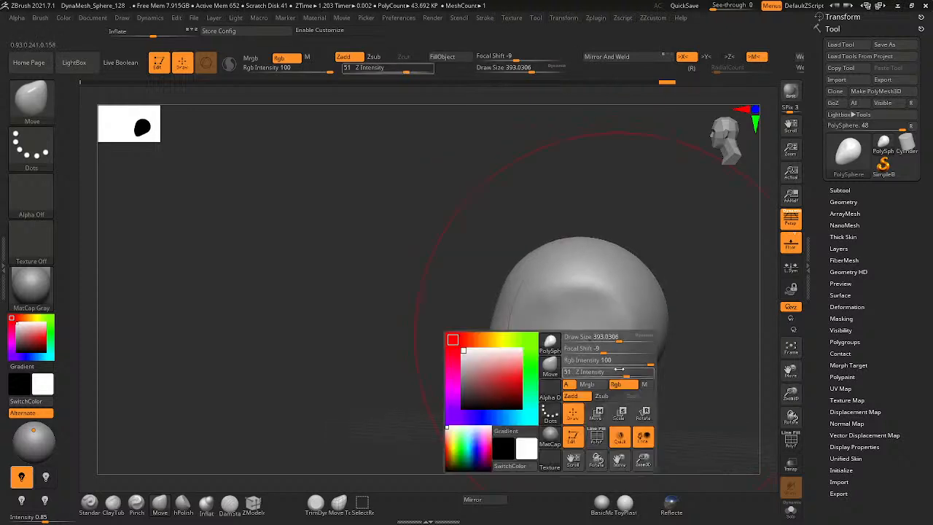
mouse_move(555, 262)
right_mouse_down()
mouse_move(585, 270)
mouse_move(563, 289)
mouse_move(598, 292)
right_mouse_up()
- Refine the skull's profile with the Move brush at a reduced draw size
key("space")
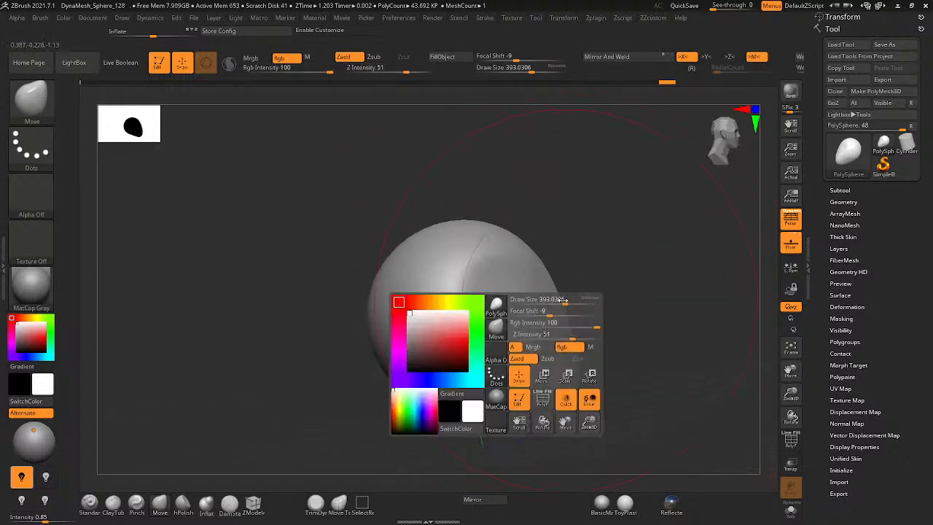
left_click_drag(561, 301, 509, 302)
right_click_drag(586, 252, 510, 266)
right_click_drag(541, 344, 552, 314, "ctrl")
key("space")
left_click_drag(552, 314, 565, 312)
mouse_move(566, 309)
right_mouse_down()
mouse_move(524, 327)
mouse_move(506, 284)
mouse_move(507, 221)
mouse_move(614, 269)
mouse_move(576, 319)
mouse_move(624, 285)
mouse_move(575, 338)
mouse_move(577, 320)
right_mouse_up()
mouse_move(584, 269)
right_mouse_down()
mouse_move(468, 323)
mouse_move(566, 395)
mouse_move(610, 333)
mouse_move(579, 401)
mouse_move(535, 427)
mouse_move(495, 335)
right_mouse_up()
- Flatten the lower jaw on both sides of the chin with hPolish at a draw size of about 408
key("space")
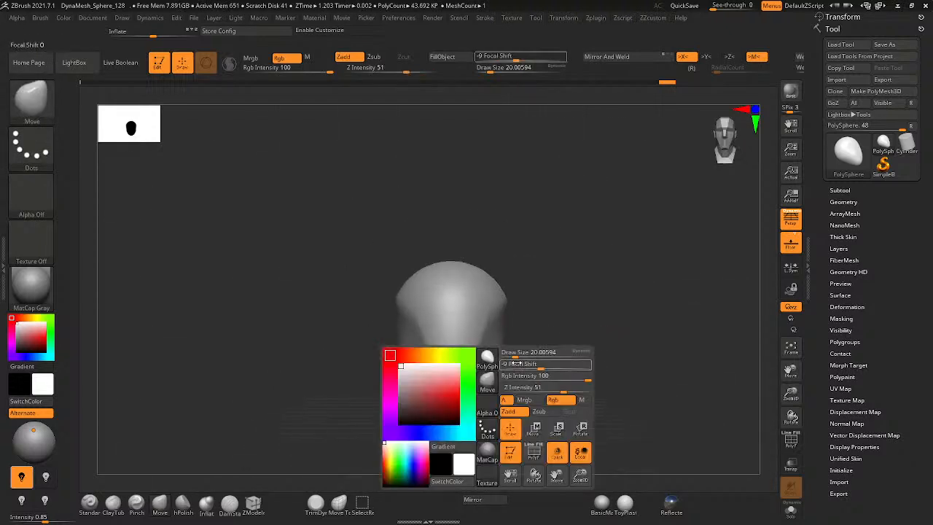
left_click_drag(518, 354, 531, 356)
key("b")
key("h")
key("p")
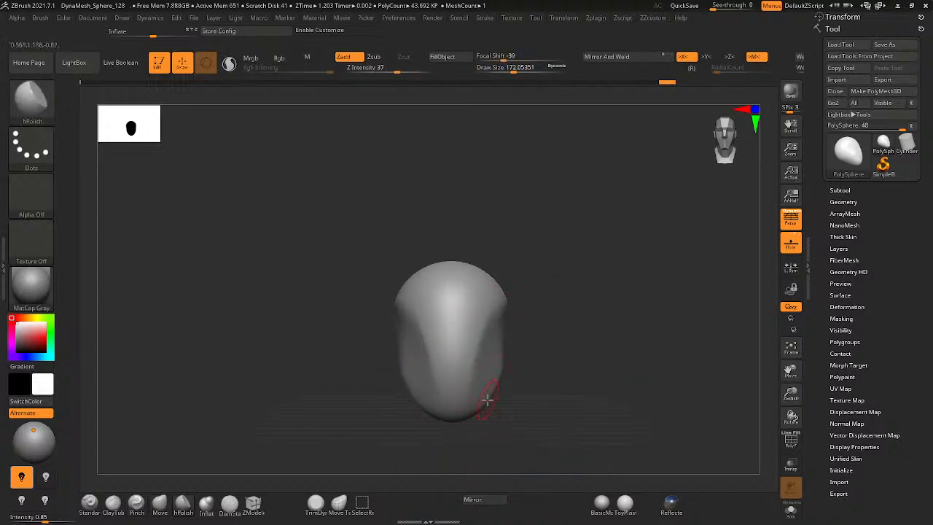
key("space")
left_click_drag(484, 363, 508, 354)
key("space")
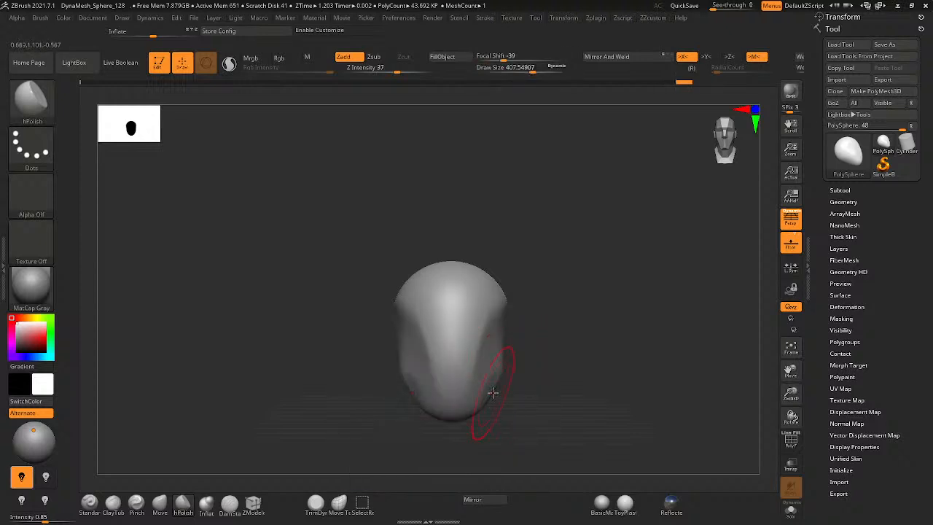
left_click_drag(486, 406, 487, 379)
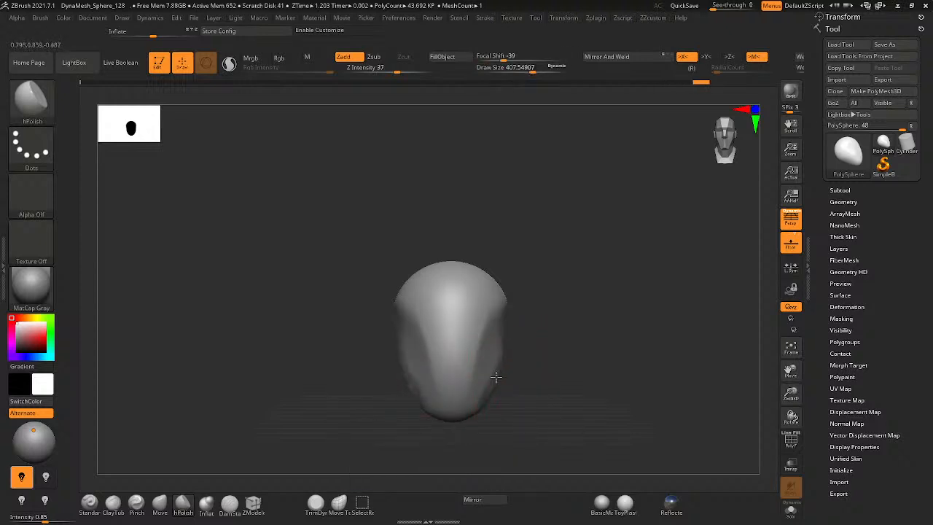
- Smooth the flat side planes between cheeks and jaw with hPolish in front view
mouse_move(496, 377)
right_mouse_down()
mouse_move(481, 381)
mouse_move(494, 383)
right_mouse_up()
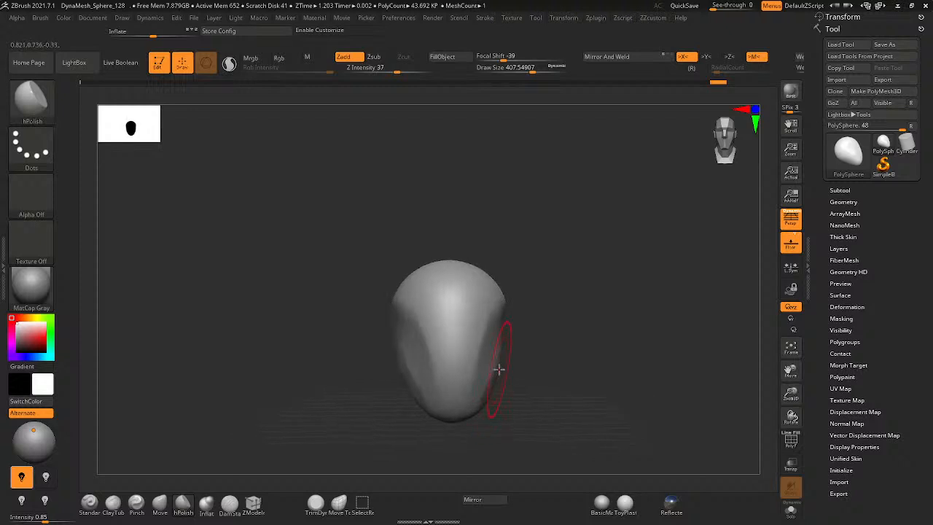
left_click_drag(504, 333, 508, 338)
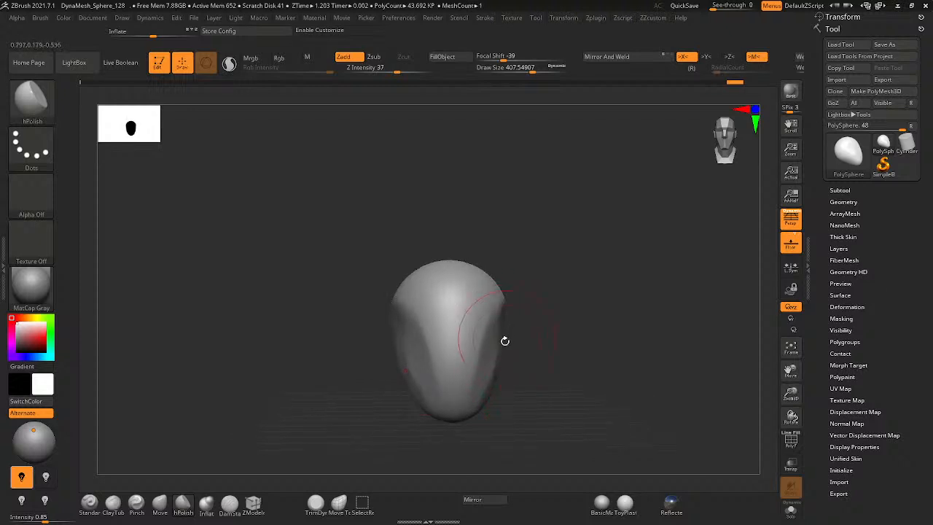
right_click_drag(505, 341, 509, 345)
mouse_move(510, 333)
left_mouse_down()
mouse_move(520, 354)
mouse_move(547, 364)
left_mouse_up()
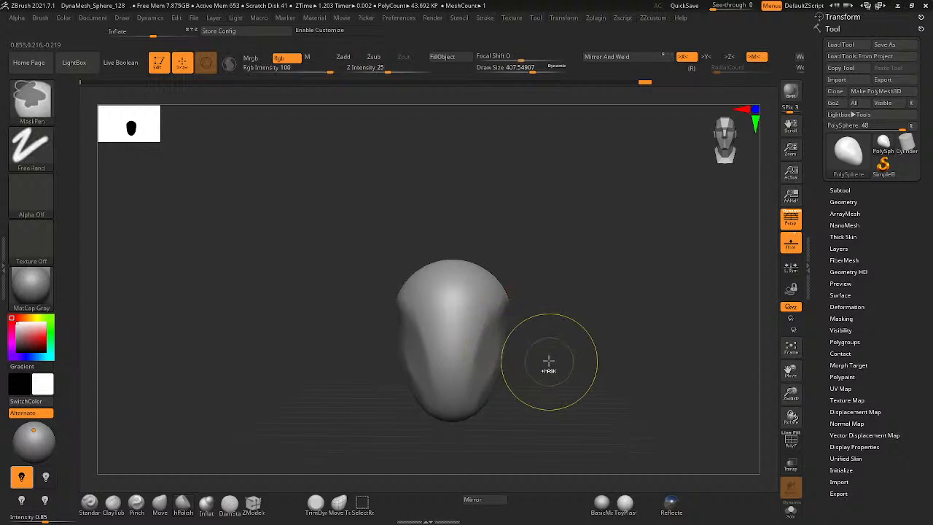
- Adjust the outline of the cheeks and jaw with the Move brush at a draw size of about 80
key("b")
key("m")
key("v")
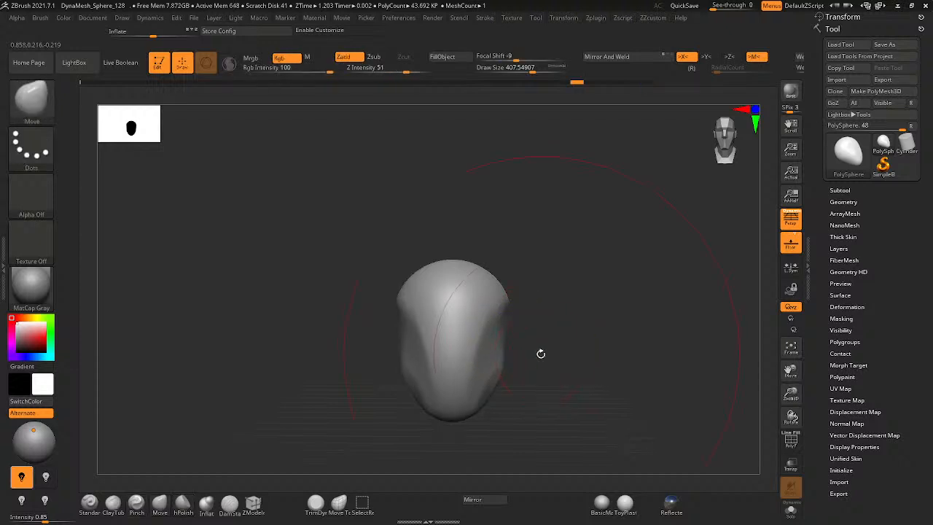
key("space")
left_click_drag(517, 335, 487, 334)
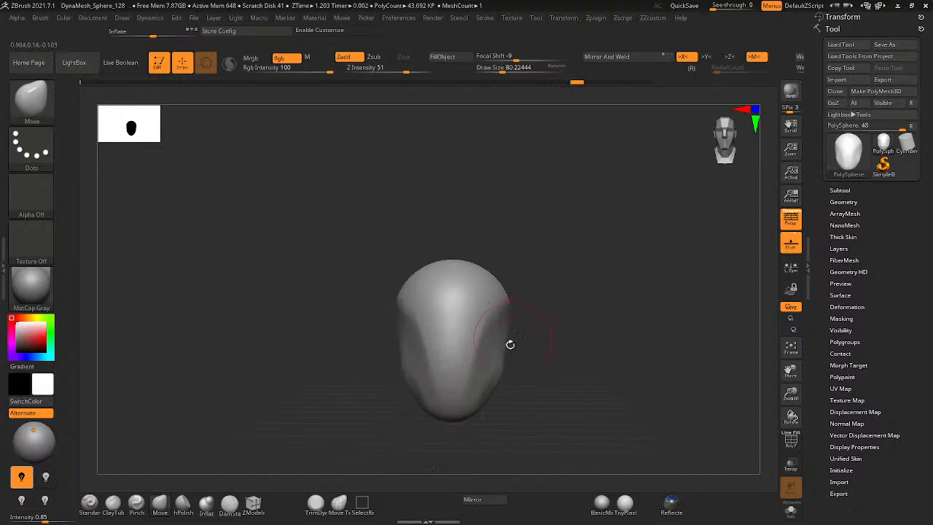
mouse_move(506, 363)
right_mouse_down()
mouse_move(437, 360)
mouse_move(495, 358)
mouse_move(496, 392)
right_mouse_up()
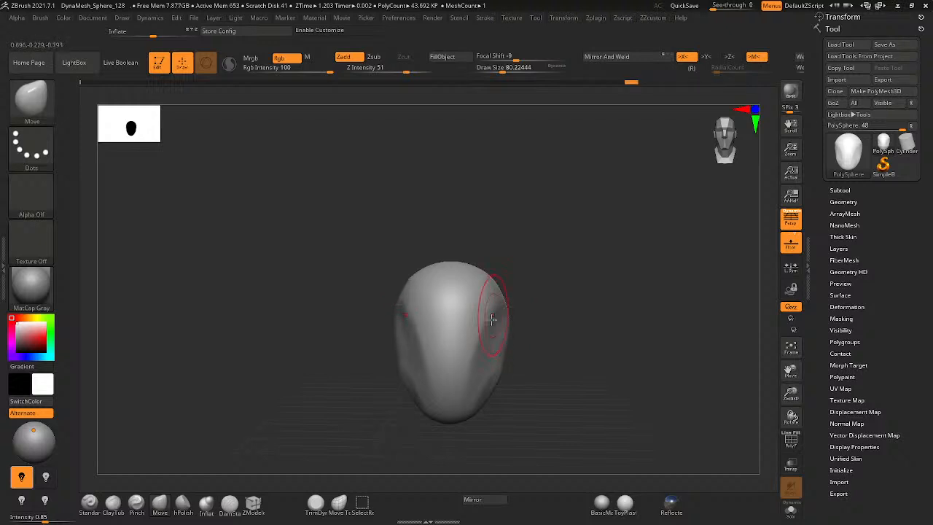
mouse_move(493, 318)
right_mouse_down()
mouse_move(420, 323)
mouse_move(515, 320)
mouse_move(488, 365)
mouse_move(494, 354)
mouse_move(459, 271)
mouse_move(519, 302)
mouse_move(583, 358)
mouse_move(416, 329)
mouse_move(387, 342)
mouse_move(470, 306)
mouse_move(475, 358)
mouse_move(477, 290)
right_mouse_up()
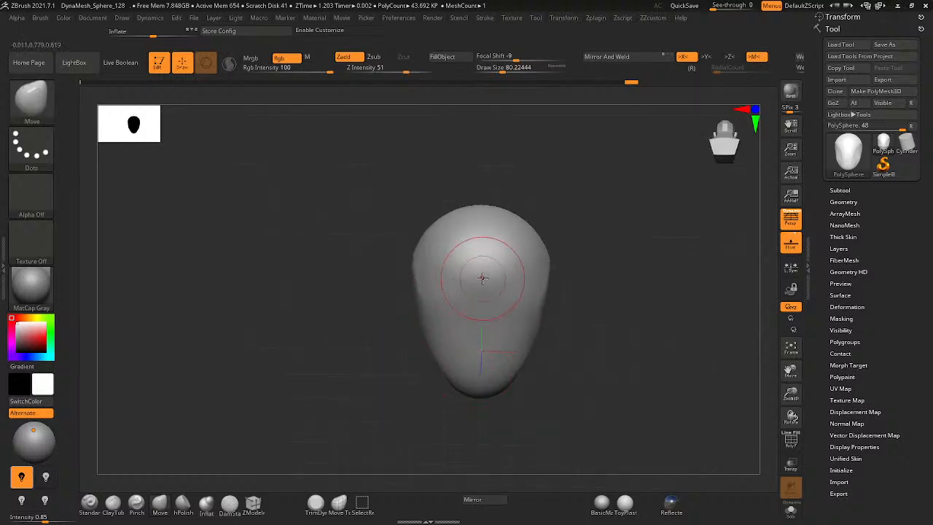
- Show the transform gizmo on the head, toggle its lock, and frame the face up close
key("r")
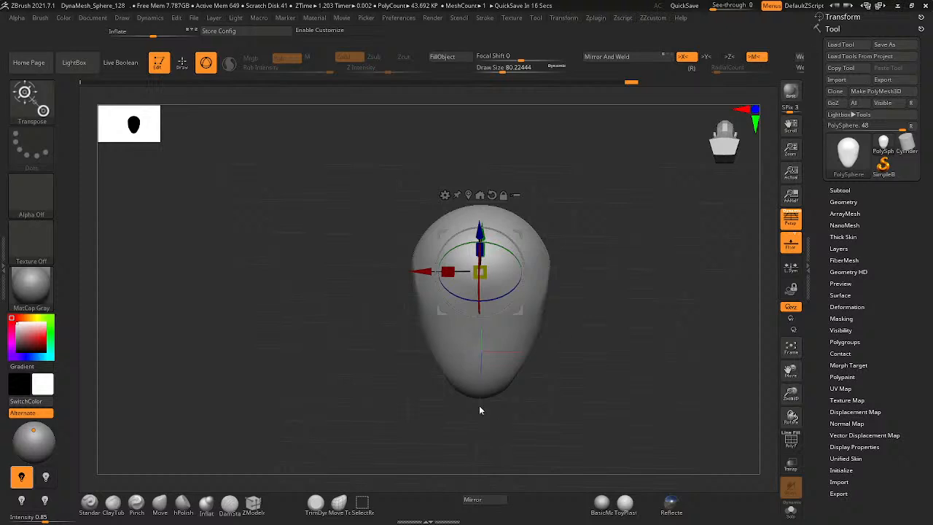
left_click_drag(479, 405, 507, 229)
left_click(502, 310)
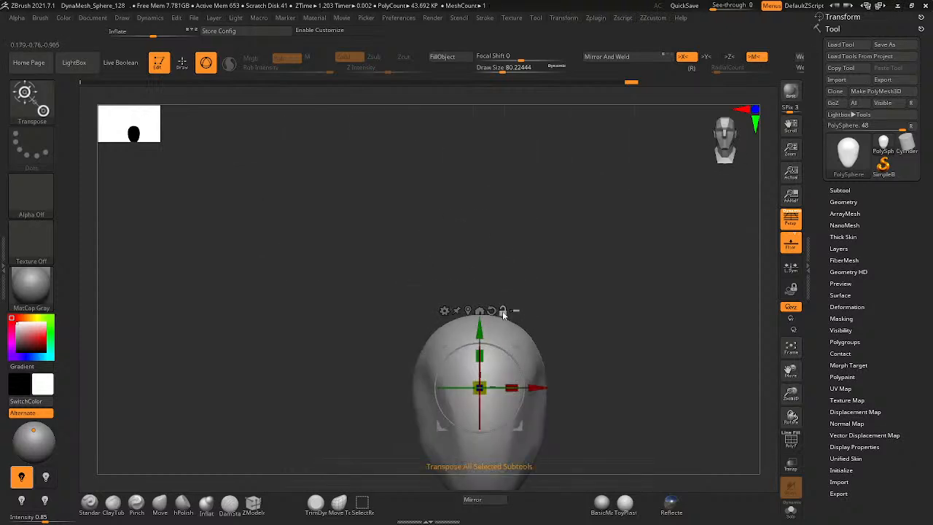
right_click_drag(502, 394, 441, 312, "alt")
right_click_drag(441, 312, 587, 251, "ctrl")
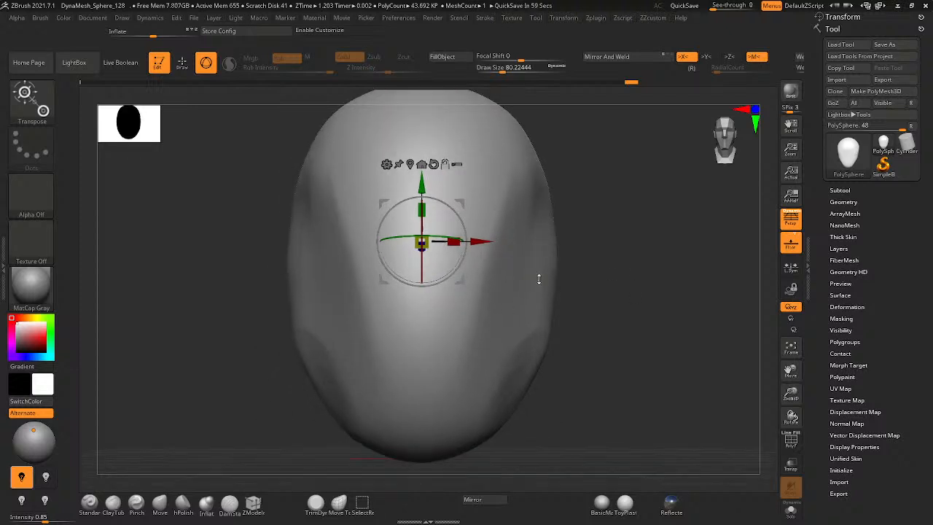
right_click_drag(641, 288, 612, 297)
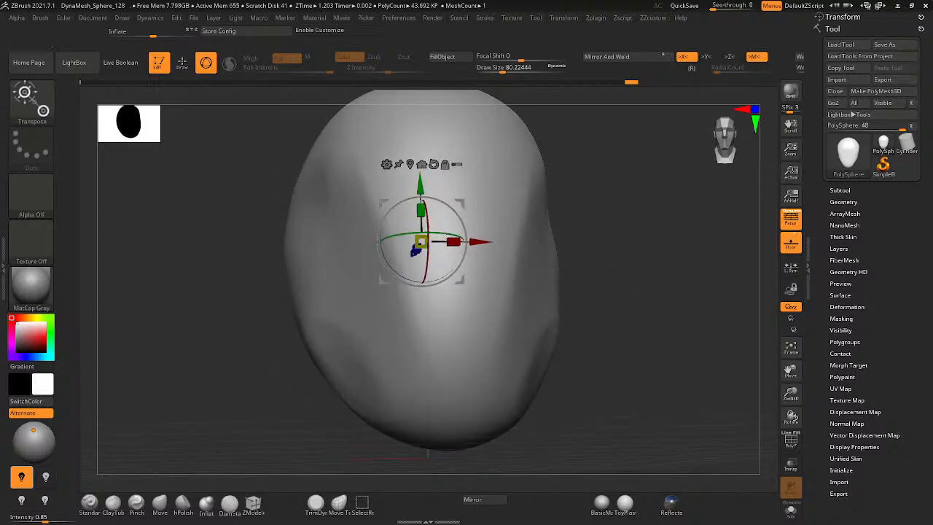